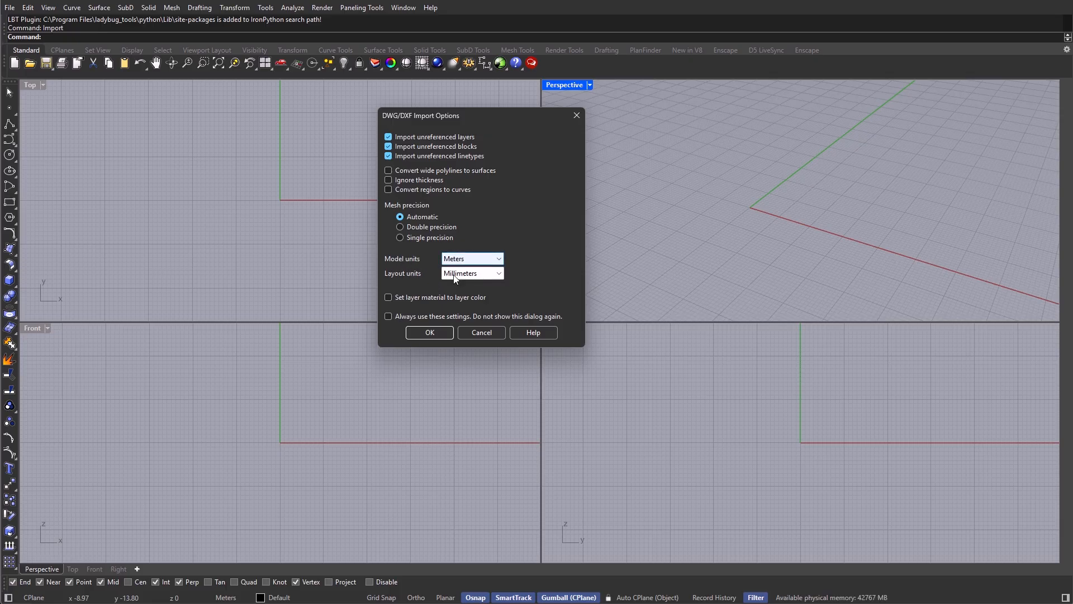
Step: Import the Cabin_Blueprints.dwg floor plans with model units in meters and layout units in millimeters, then deselect the imported geometry
click(430, 332)
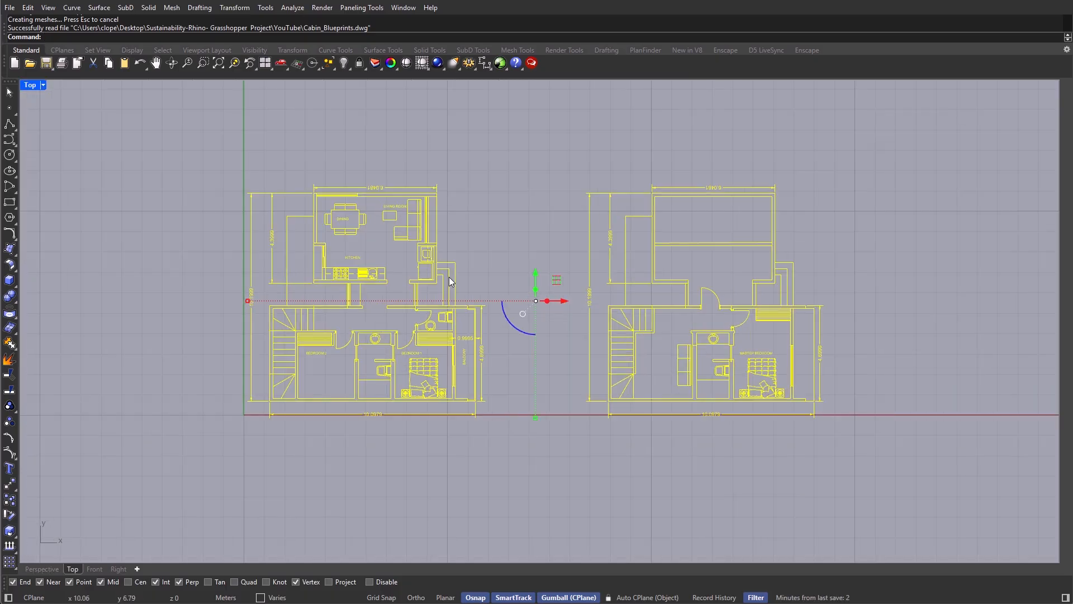
scroll(448, 276, up, 2)
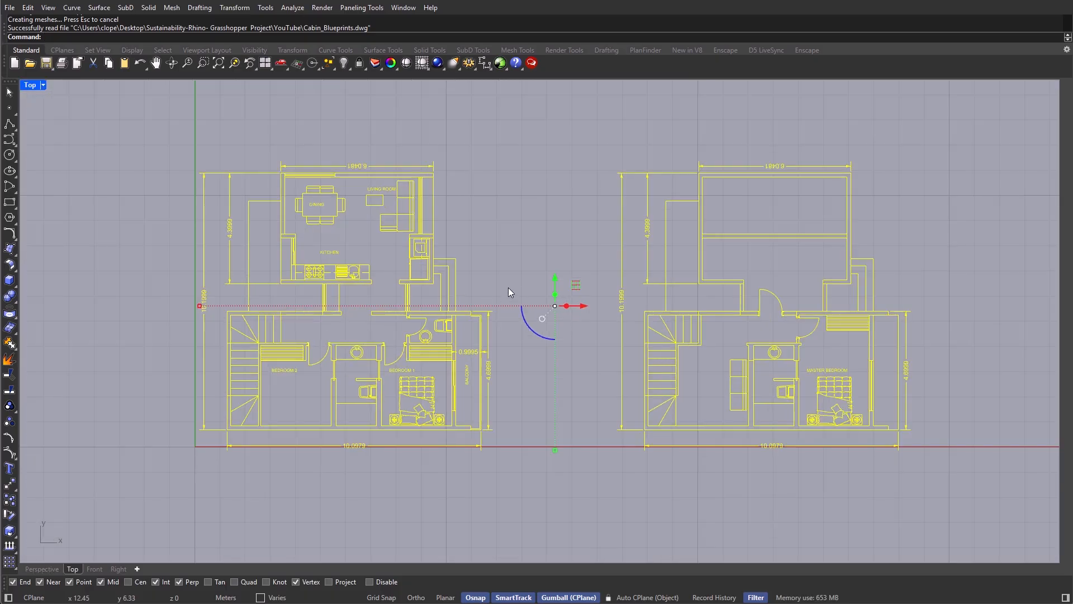
scroll(508, 287, up, 2)
right_drag(429, 300, 452, 325)
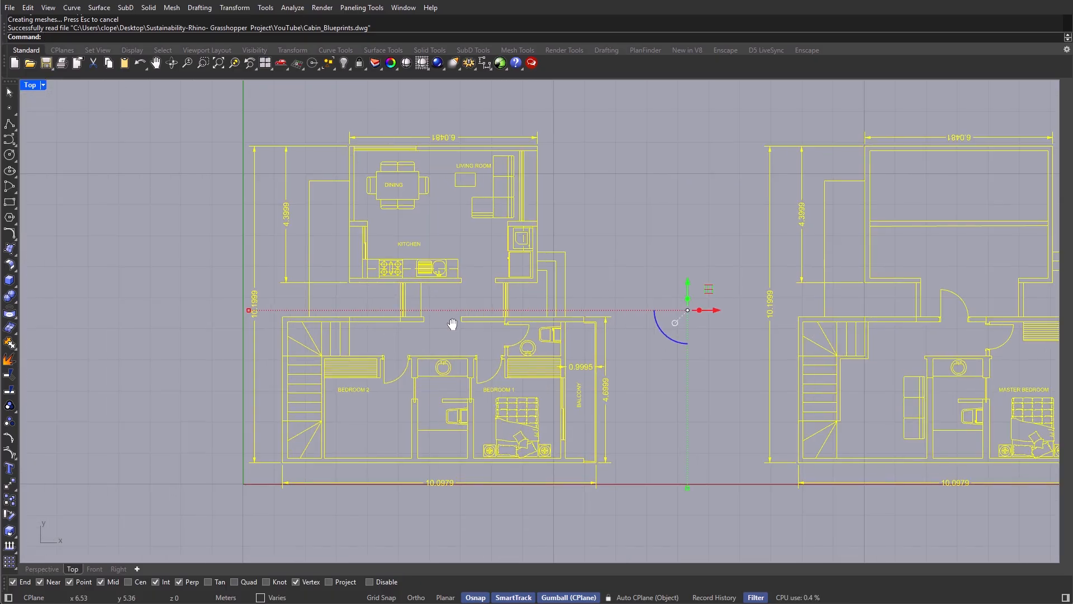
scroll(450, 329, down, 2)
scroll(441, 335, up, 3)
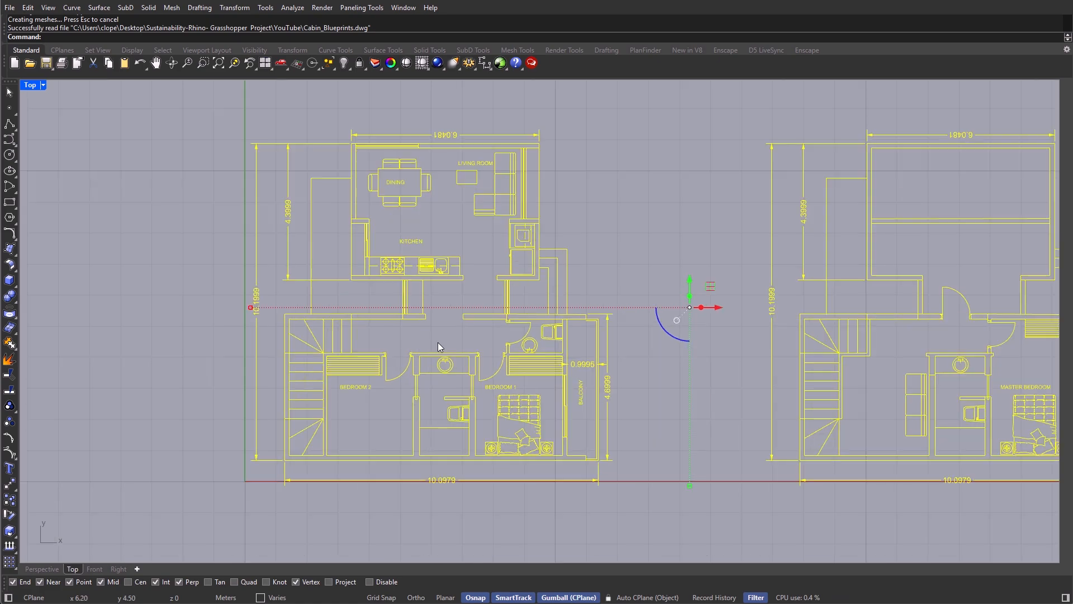
scroll(448, 337, down, 1)
click(458, 337)
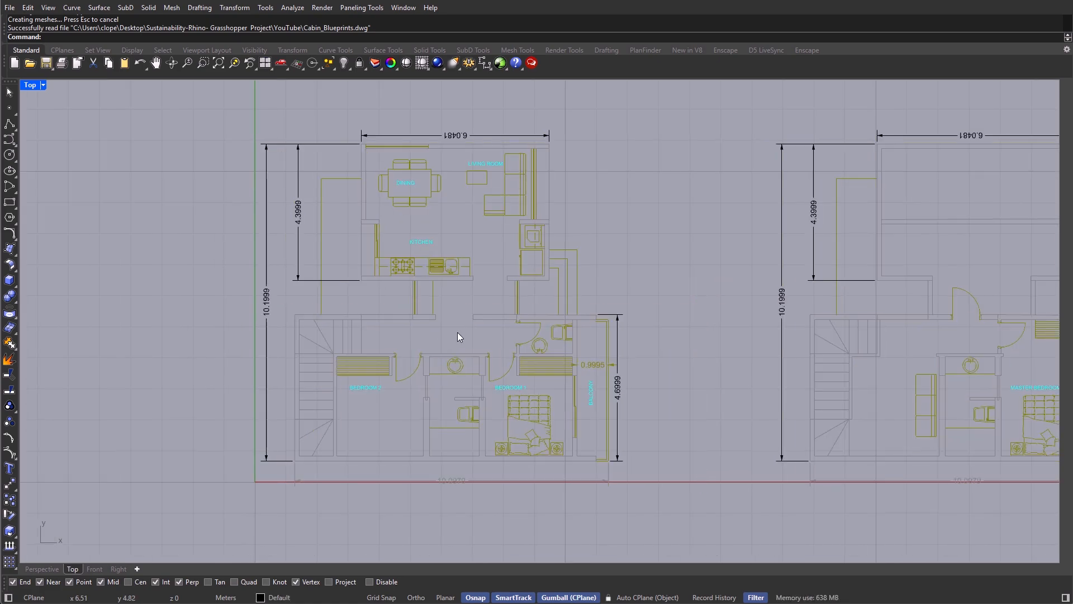
Step: Examine the first floor plan, including the living, dining and kitchen areas, both bedrooms, the balcony and the stairs
right_drag(463, 332, 460, 341)
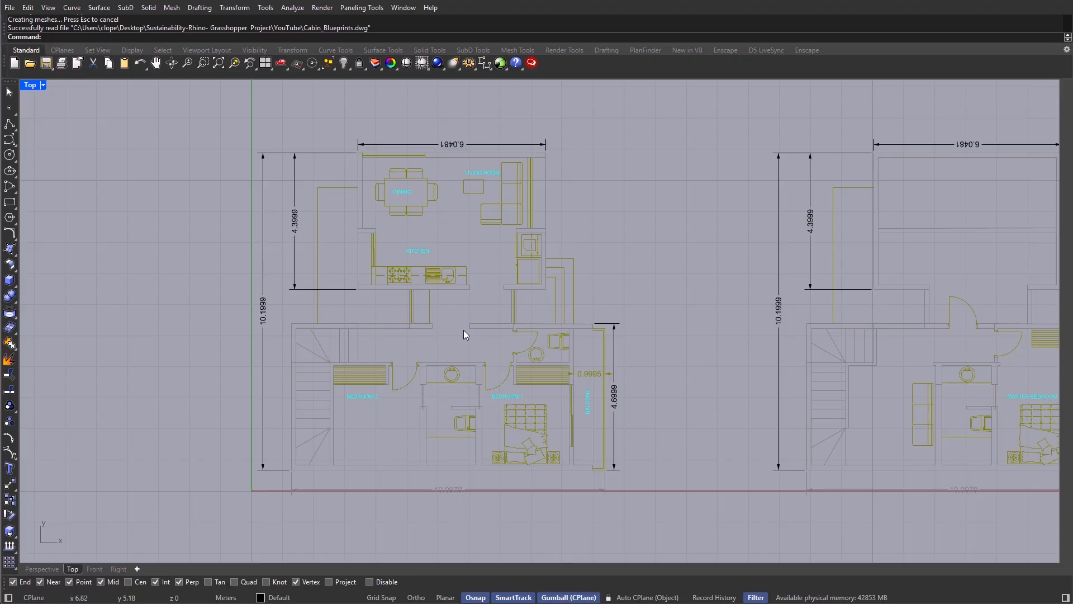
scroll(463, 330, up, 2)
scroll(571, 297, up, 2)
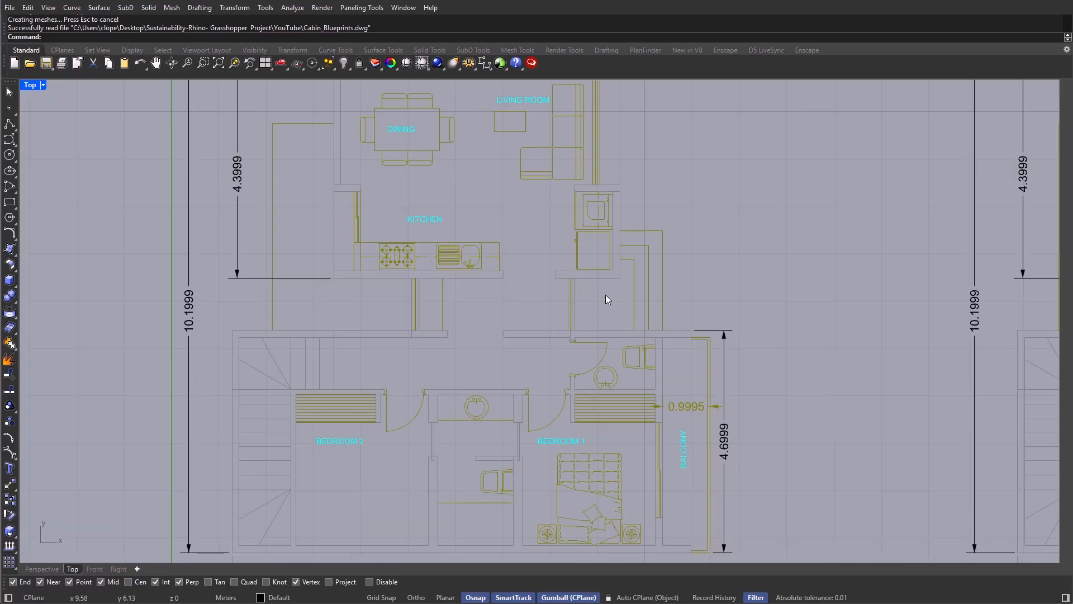
scroll(570, 299, down, 2)
scroll(651, 323, up, 1)
scroll(592, 317, up, 1)
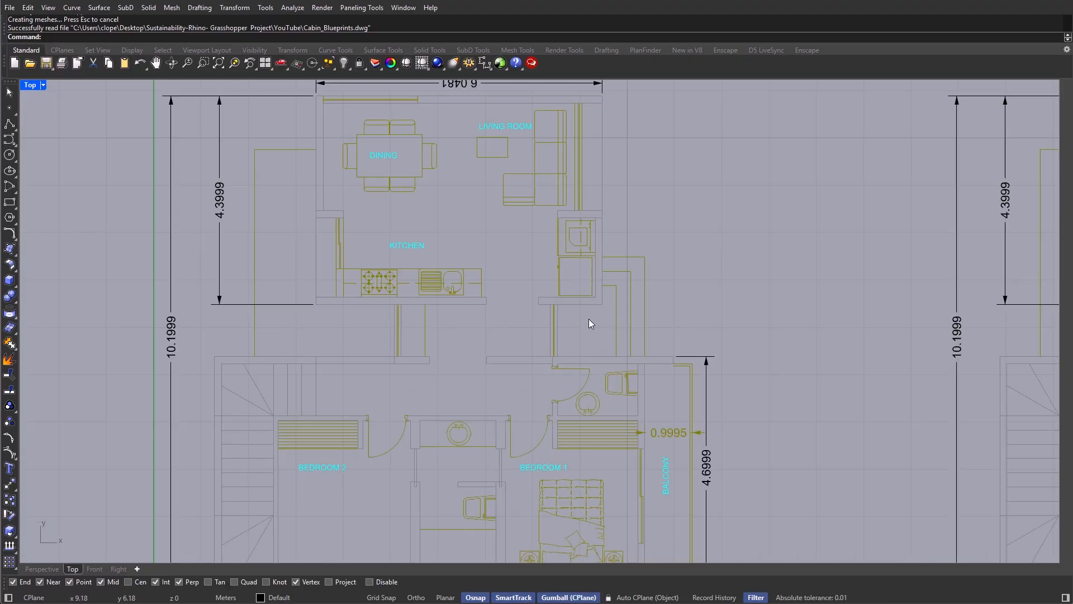
right_drag(611, 321, 627, 351)
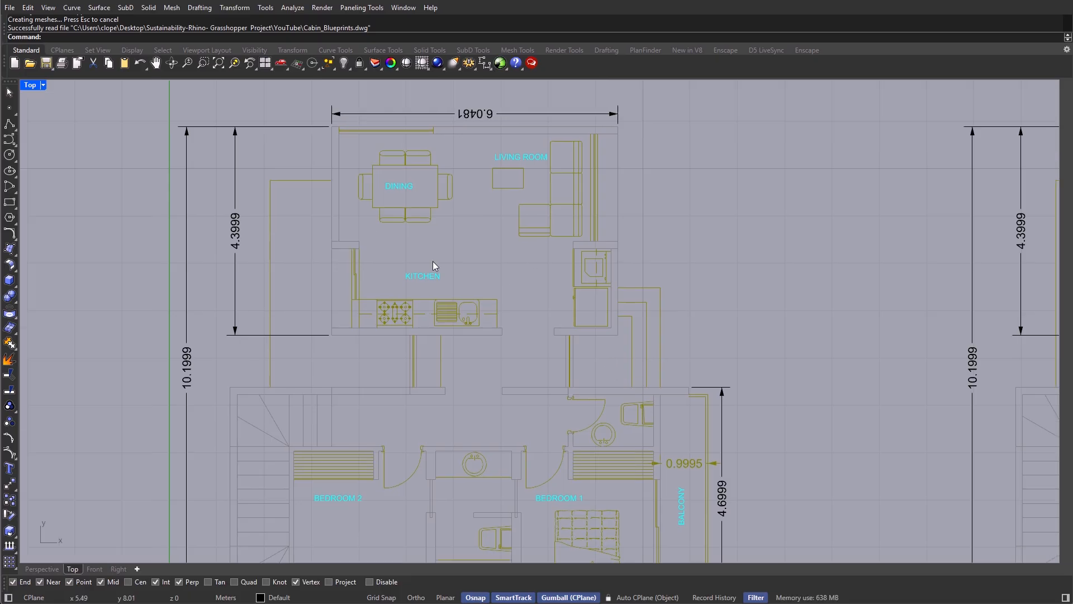
right_drag(434, 265, 446, 284)
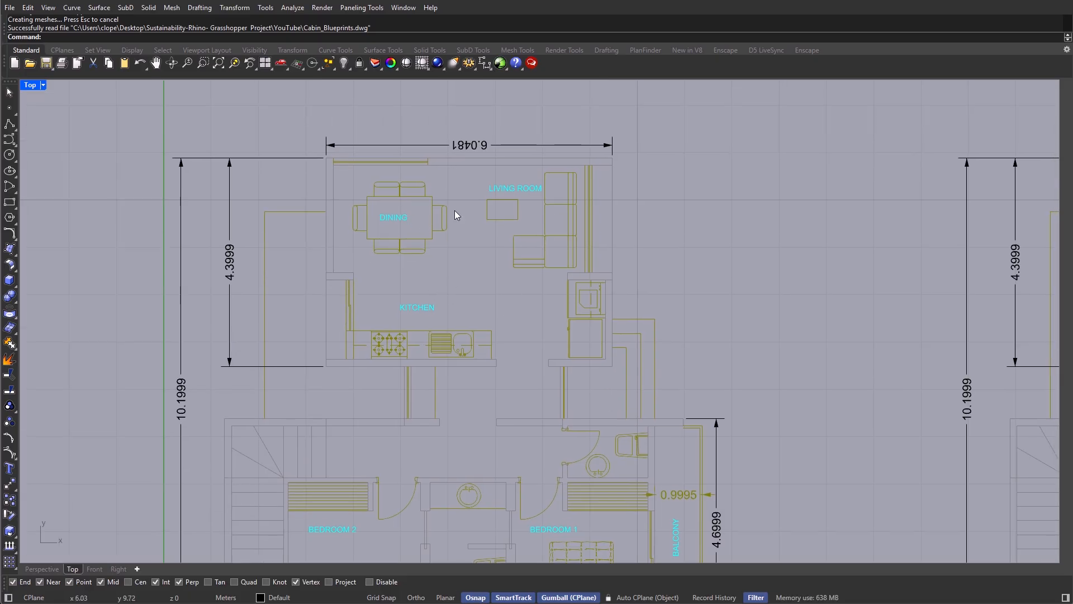
scroll(488, 283, down, 2)
scroll(461, 313, up, 1)
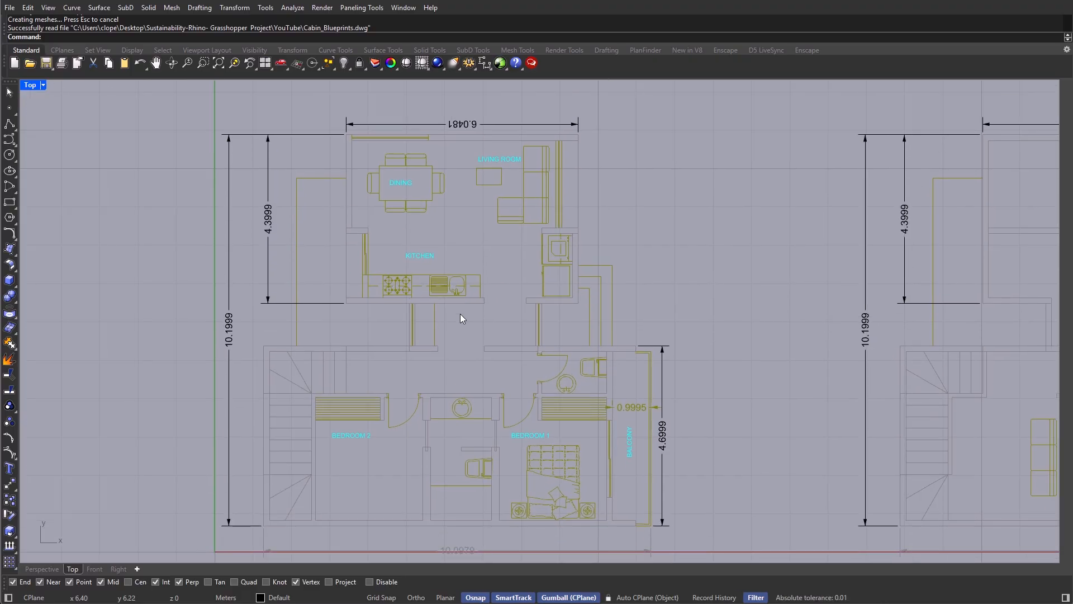
right_drag(473, 316, 475, 219)
scroll(564, 352, up, 1)
right_drag(565, 352, 616, 372)
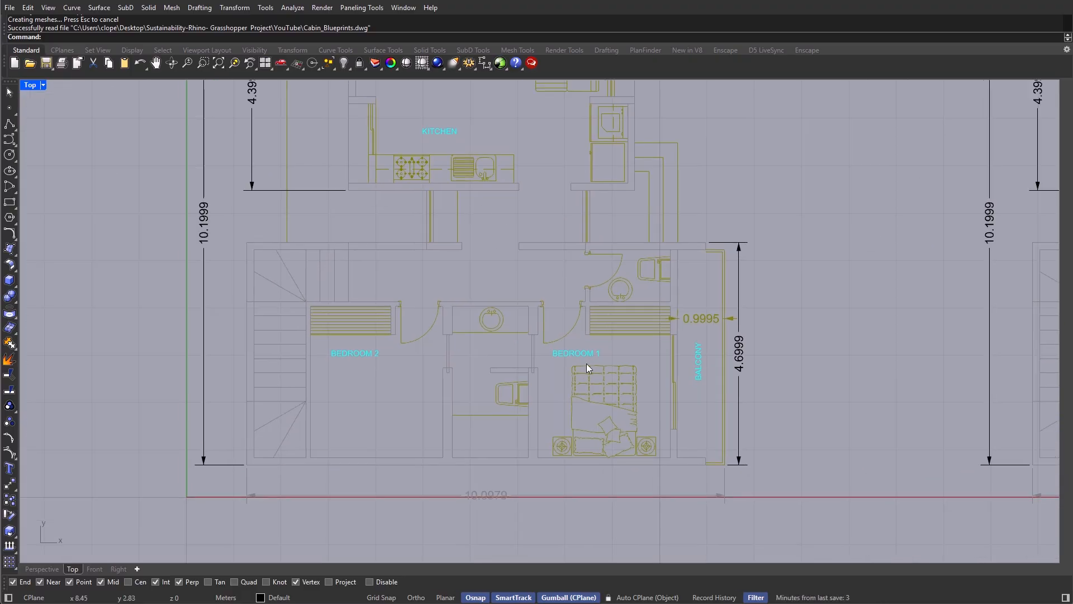
right_drag(481, 331, 456, 349)
right_drag(455, 294, 435, 305)
right_drag(230, 282, 292, 318)
scroll(292, 318, down, 2)
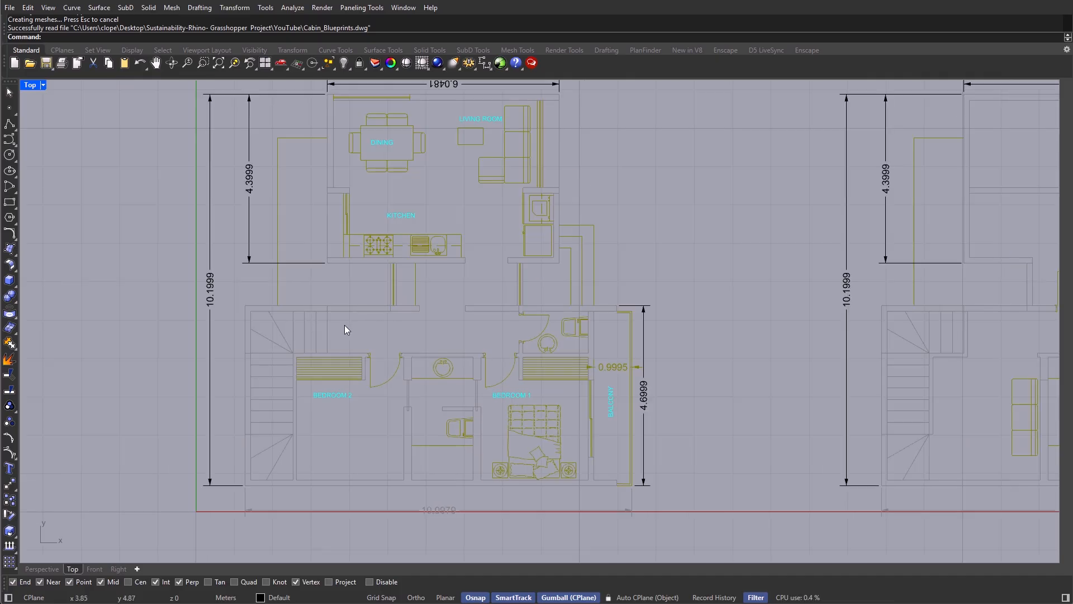
Step: Examine the second floor plan with the master bedroom, its stairs and the outline of the adjoining volume
scroll(303, 384, down, 4)
right_drag(699, 375, 393, 360)
scroll(460, 349, up, 4)
right_drag(460, 348, 380, 352)
right_drag(518, 372, 530, 387)
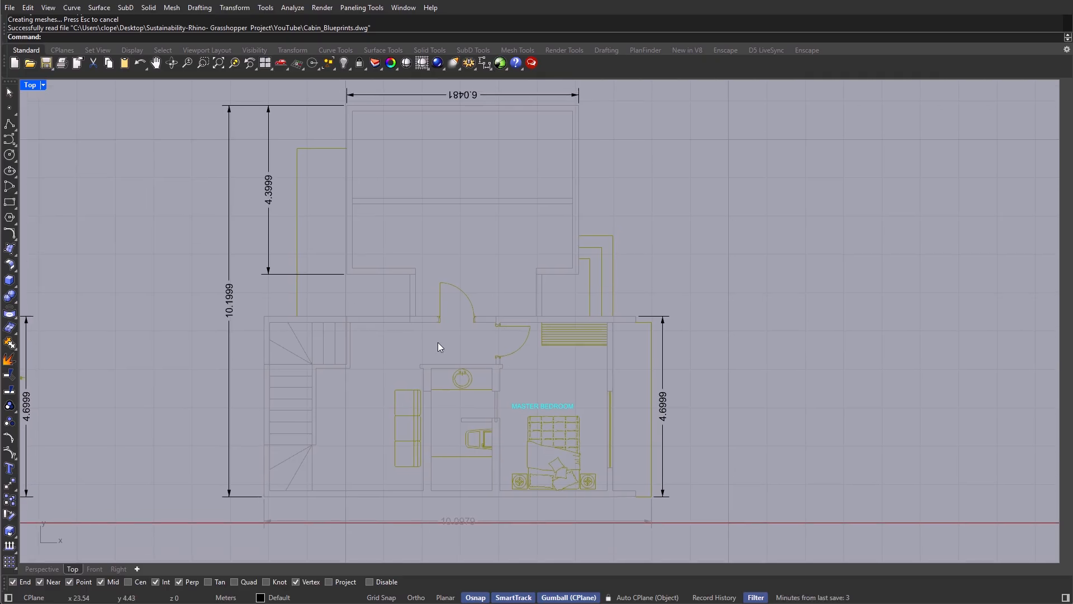
right_drag(477, 353, 476, 368)
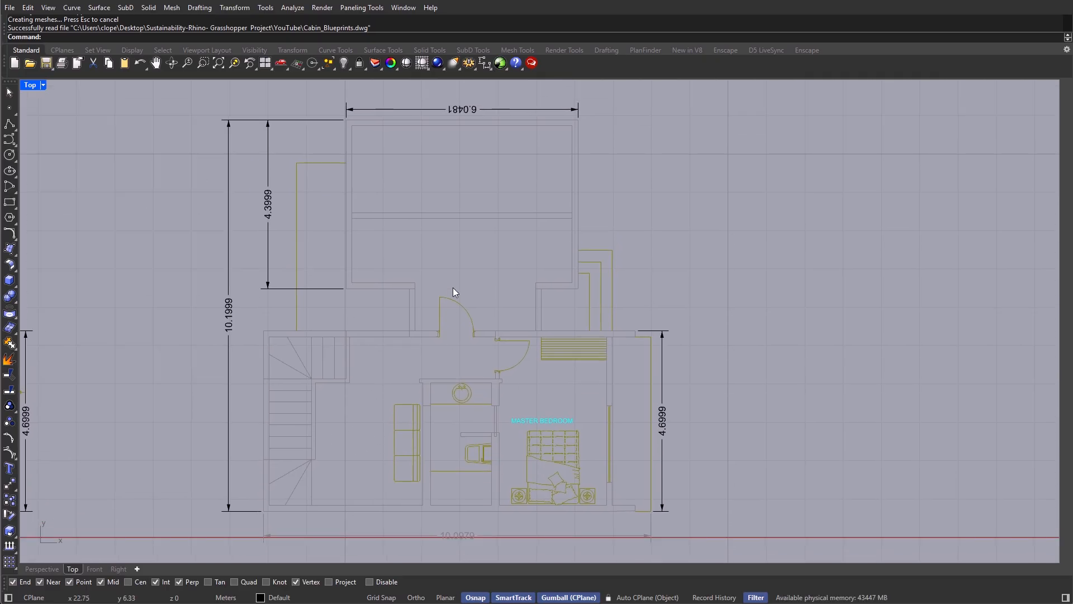
right_drag(456, 298, 462, 364)
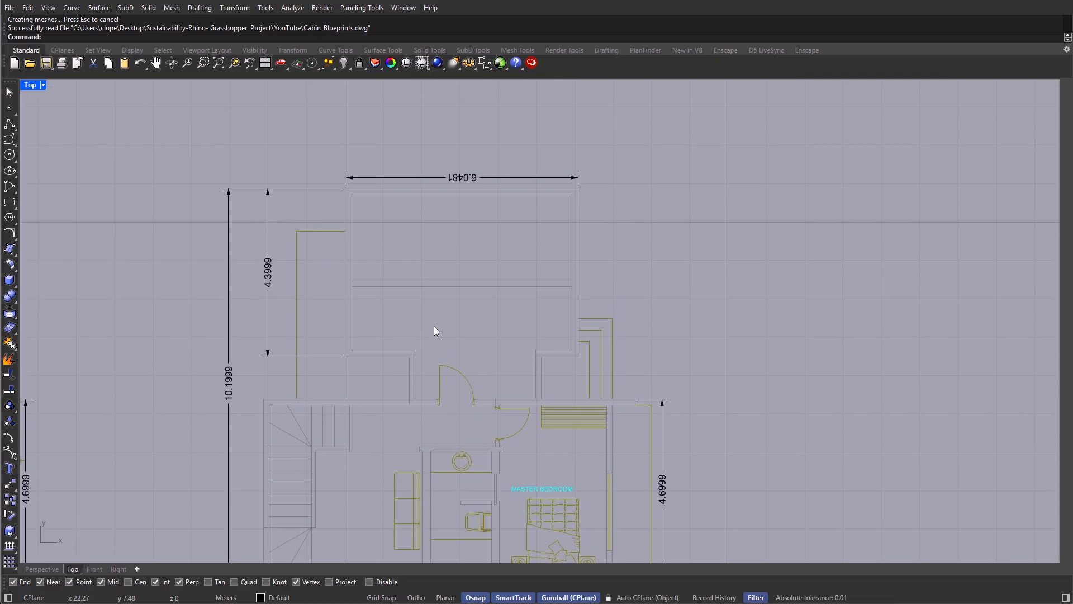
scroll(531, 329, down, 3)
scroll(551, 336, up, 1)
scroll(549, 357, down, 3)
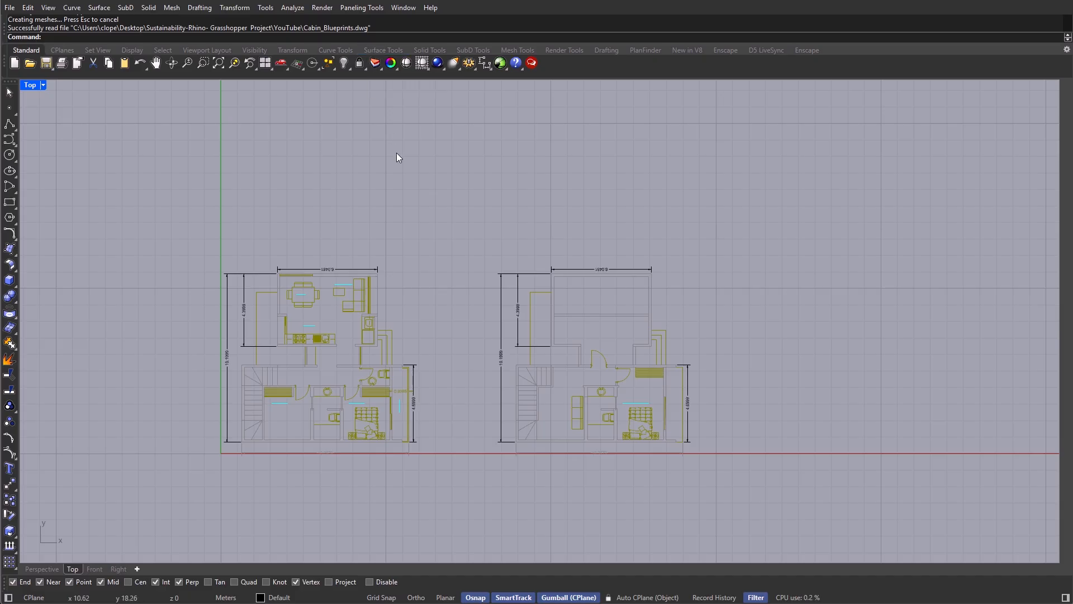
Step: Open the layer manager, create a layer named Blueprints and make it the current layer
text(Layer)
key(Return)
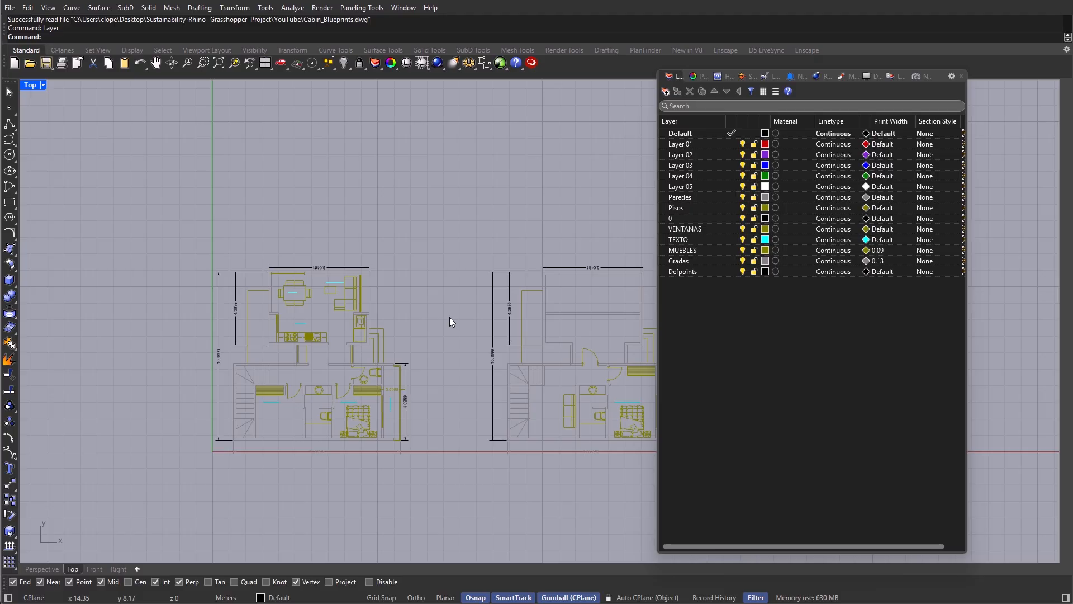
right_drag(449, 317, 396, 335)
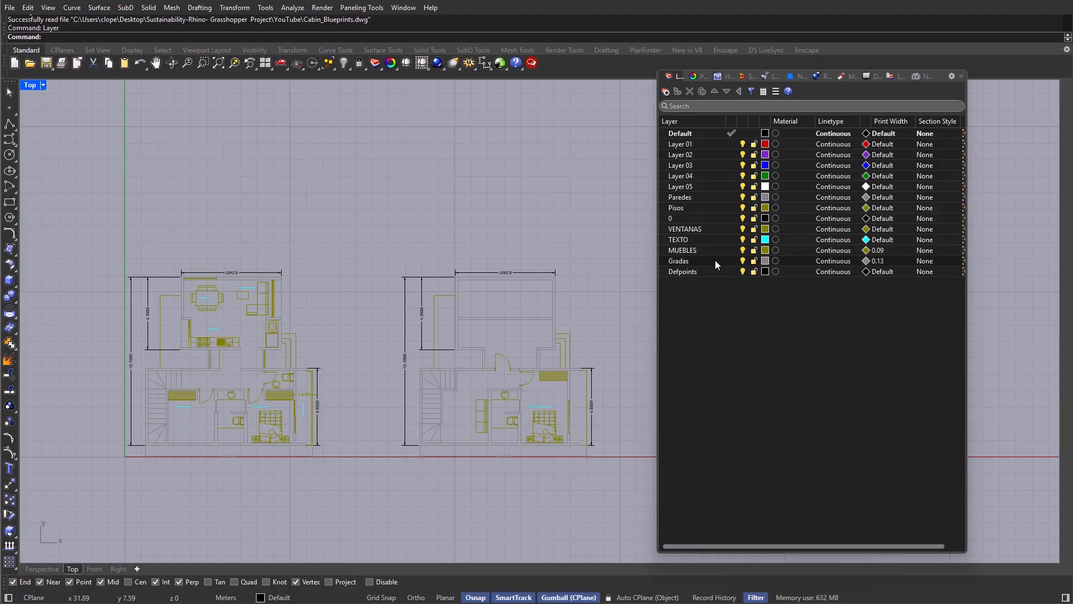
right_click(730, 296)
click(780, 306)
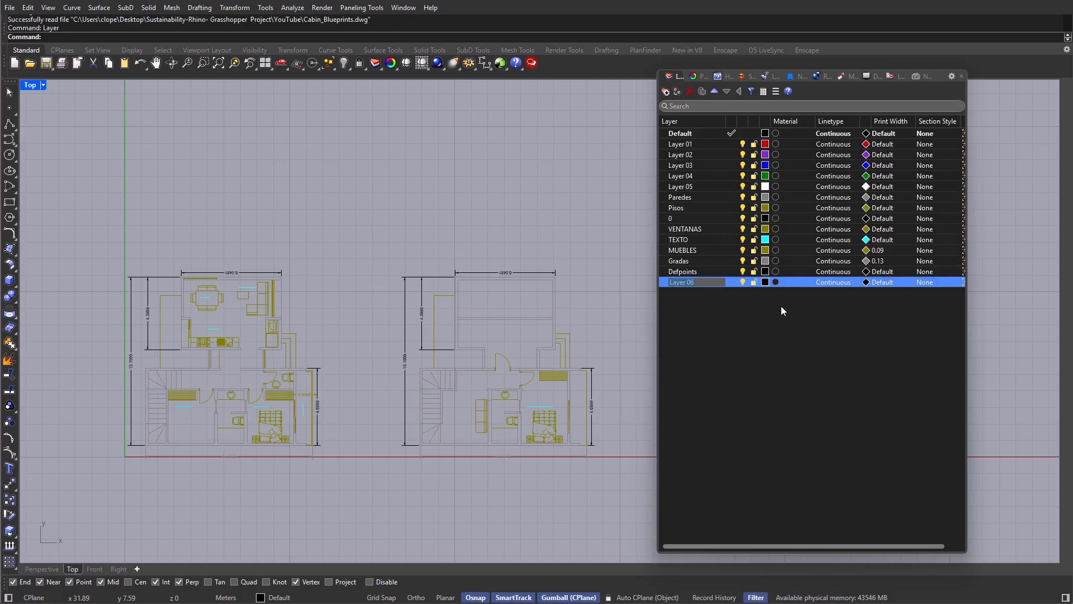
text(Blueprints)
key(Return)
click(730, 282)
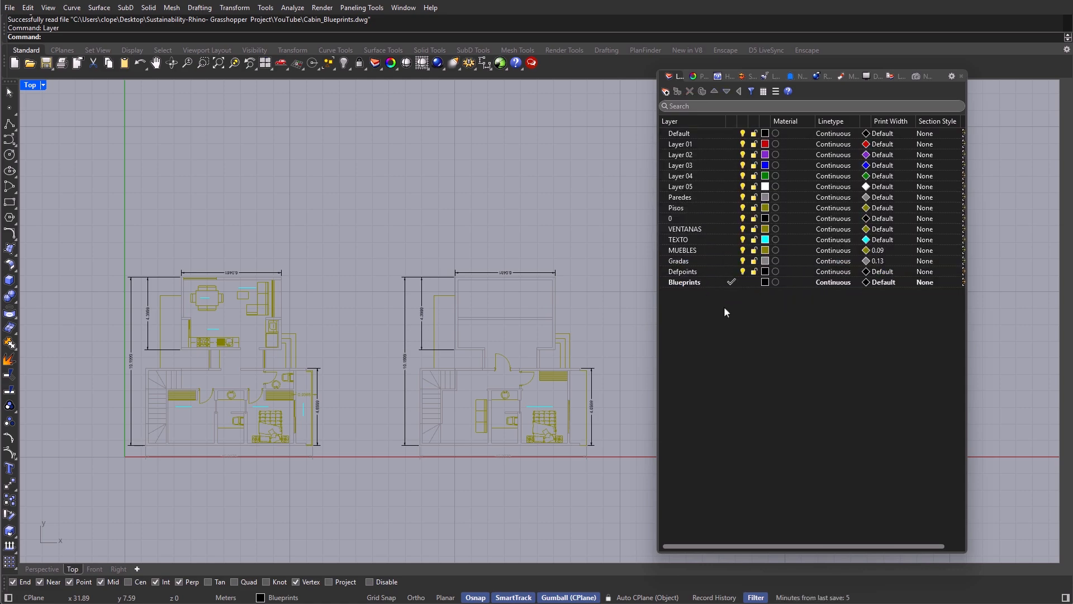
Step: Nest all the other existing layers under the Blueprints layer as sublayers
key(ctrl+a)
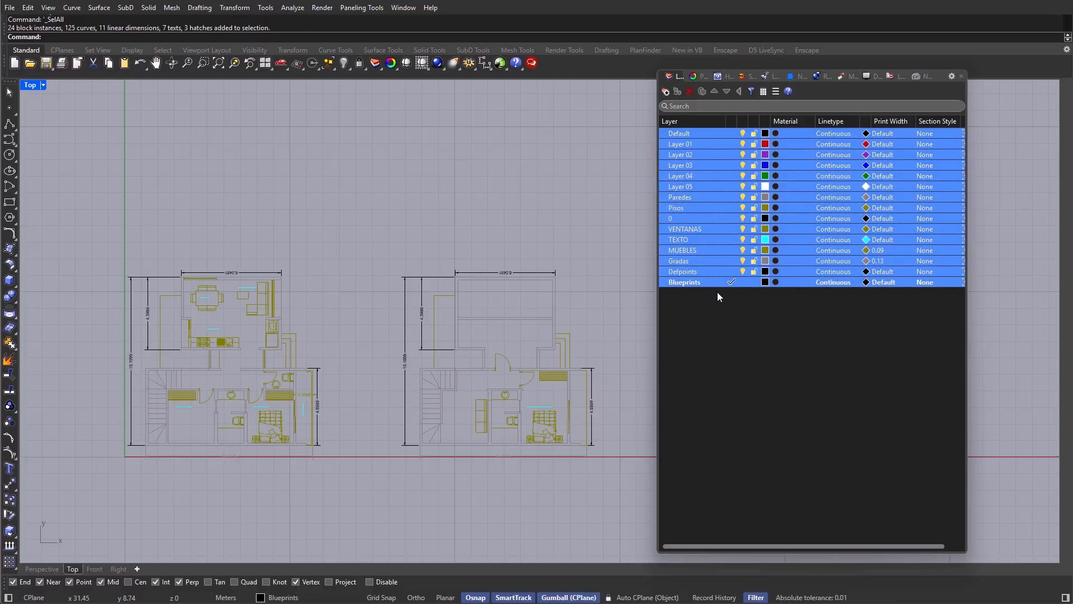
ctrl+click(716, 281)
drag(706, 269, 711, 284)
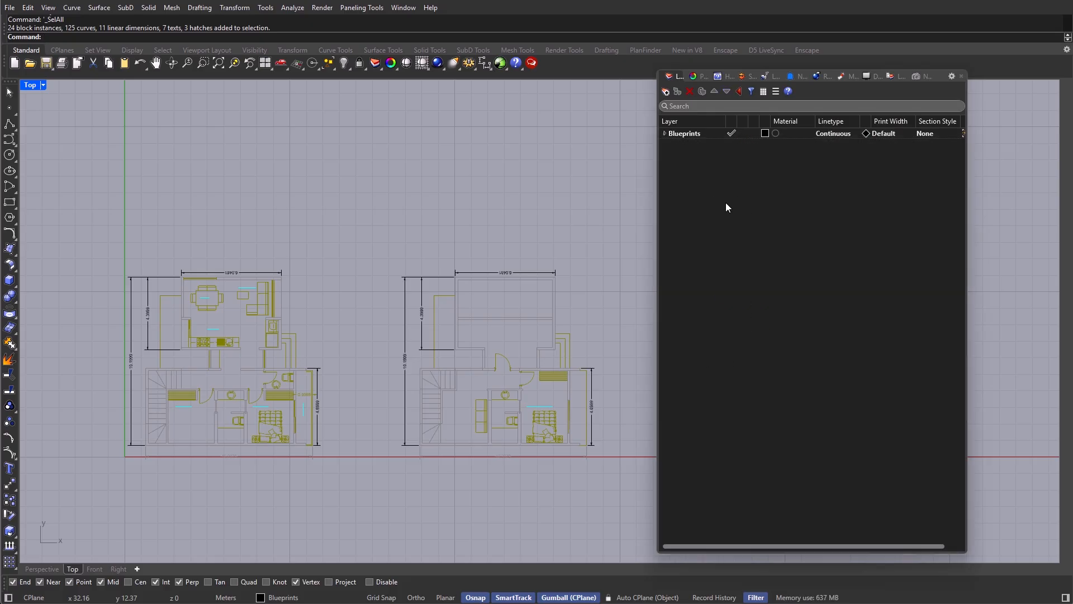
Step: Create a top-level layer named Ext_Walls
right_click(725, 205)
click(748, 213)
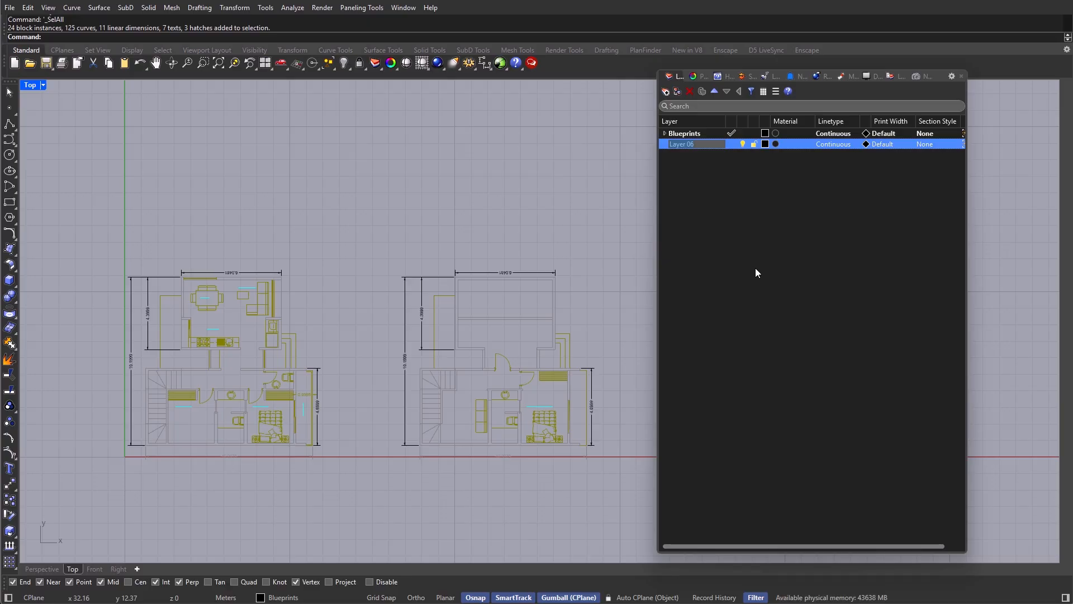
text(E)
key(BackSpace)
key(BackSpace)
key(BackSpace)
text(E)
text(xt)
text(_E)
key(BackSpace)
text(Walls)
key(Return)
Step: Add two top-level layers named Int_Walls and Windows
right_click(713, 222)
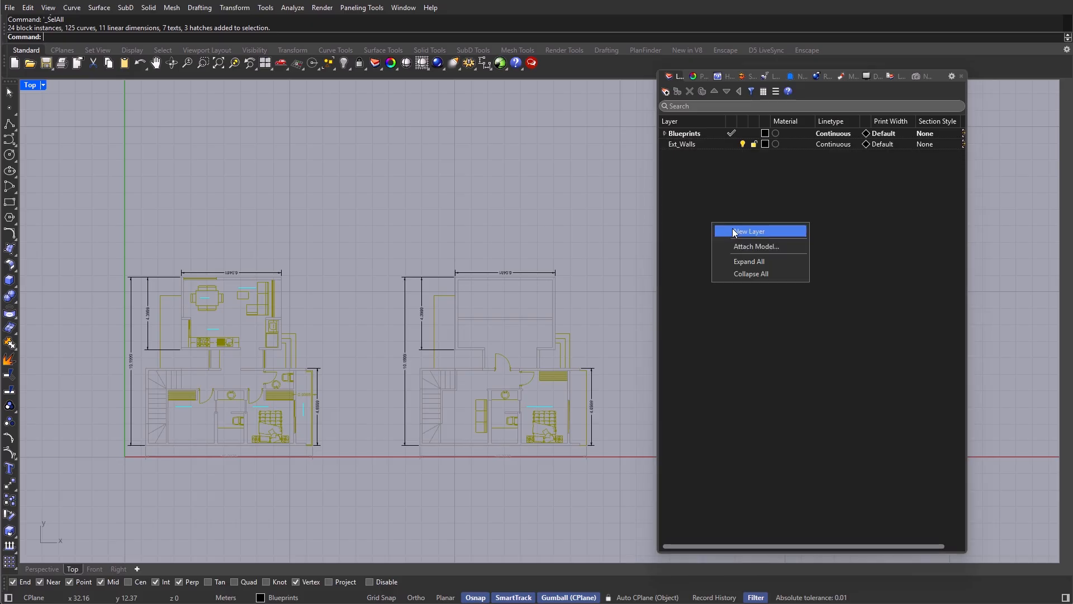
click(732, 230)
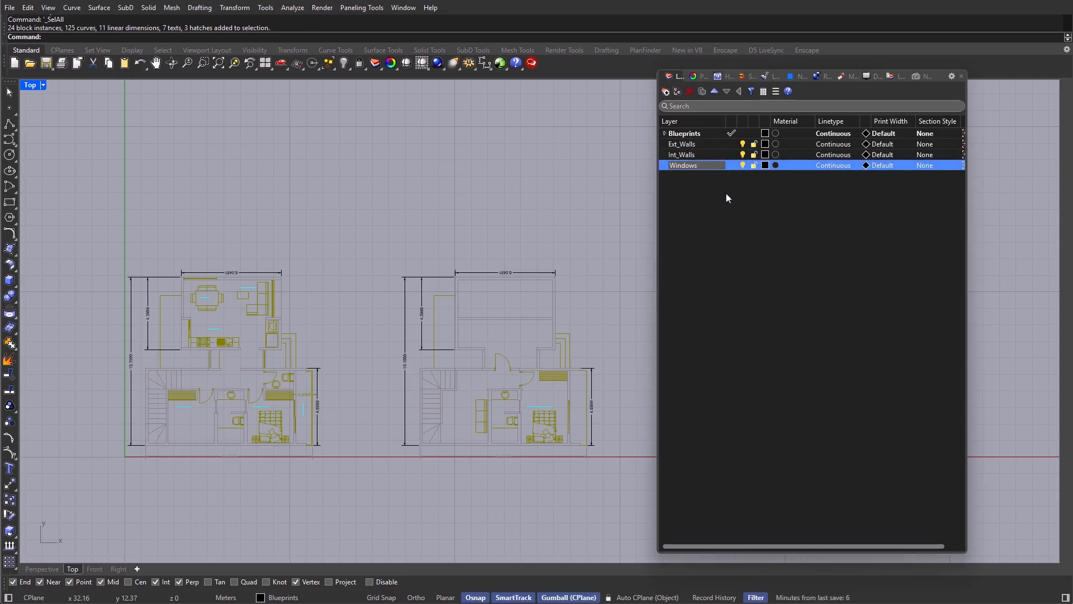
click(726, 198)
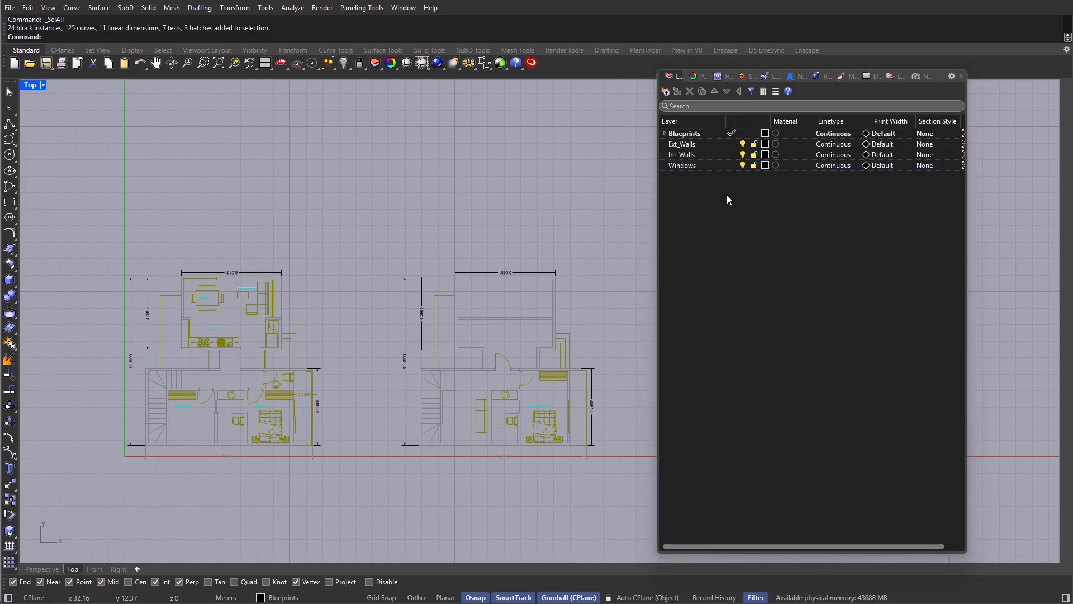
Step: Add two top-level layers named Doors and Openings
right_click(722, 191)
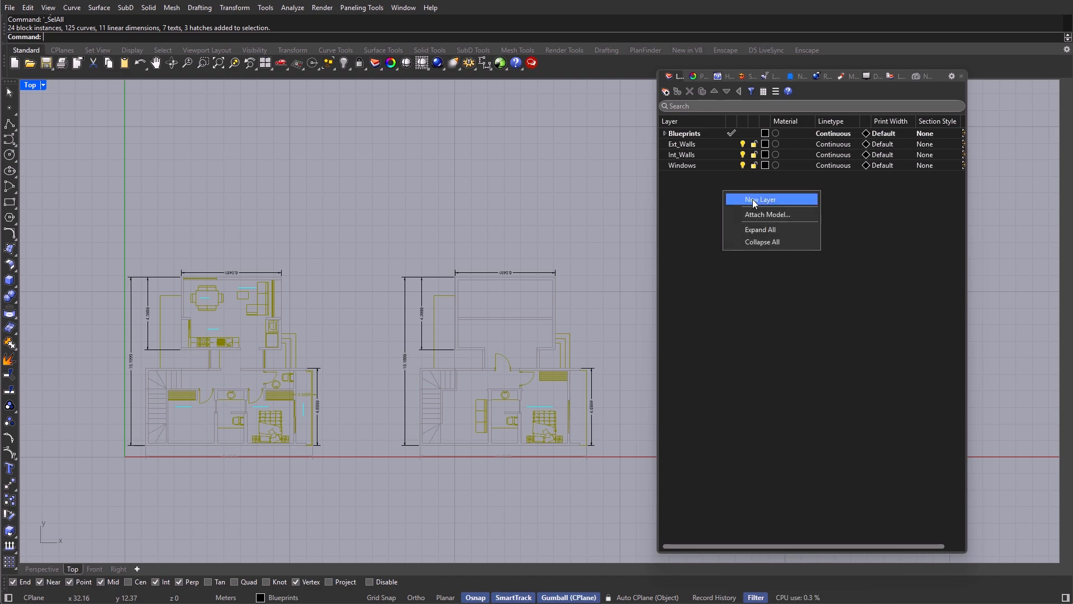
click(744, 199)
text(Door)
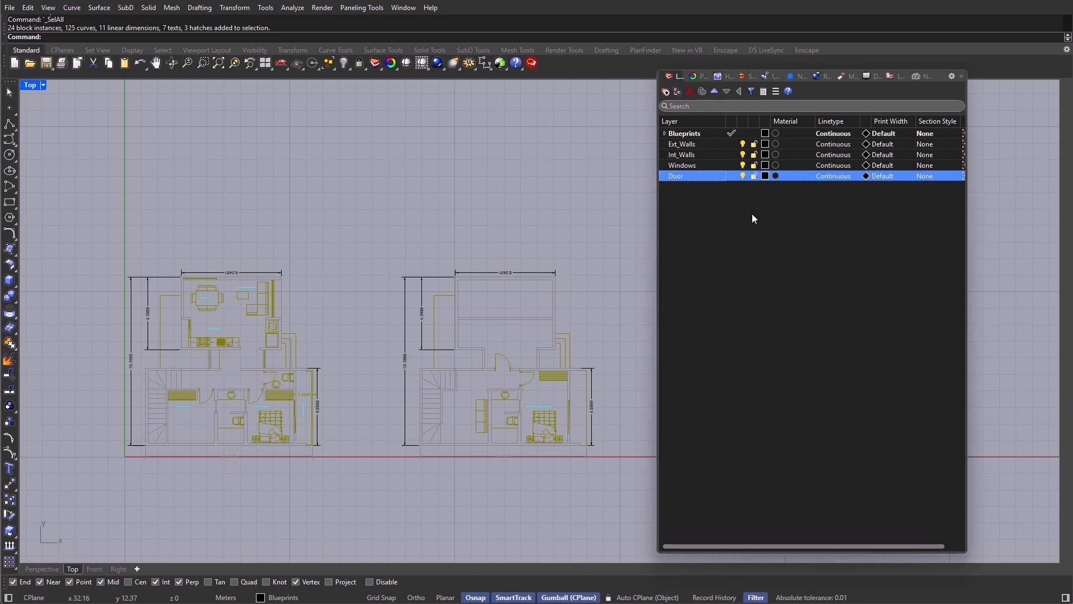
right_click(747, 210)
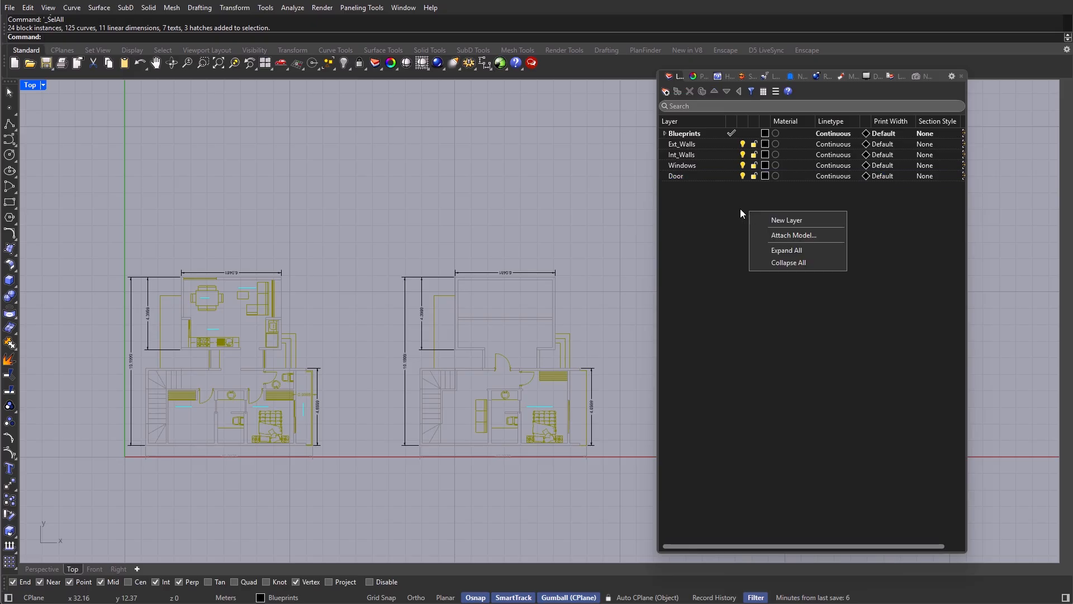
click(726, 207)
text(Openings)
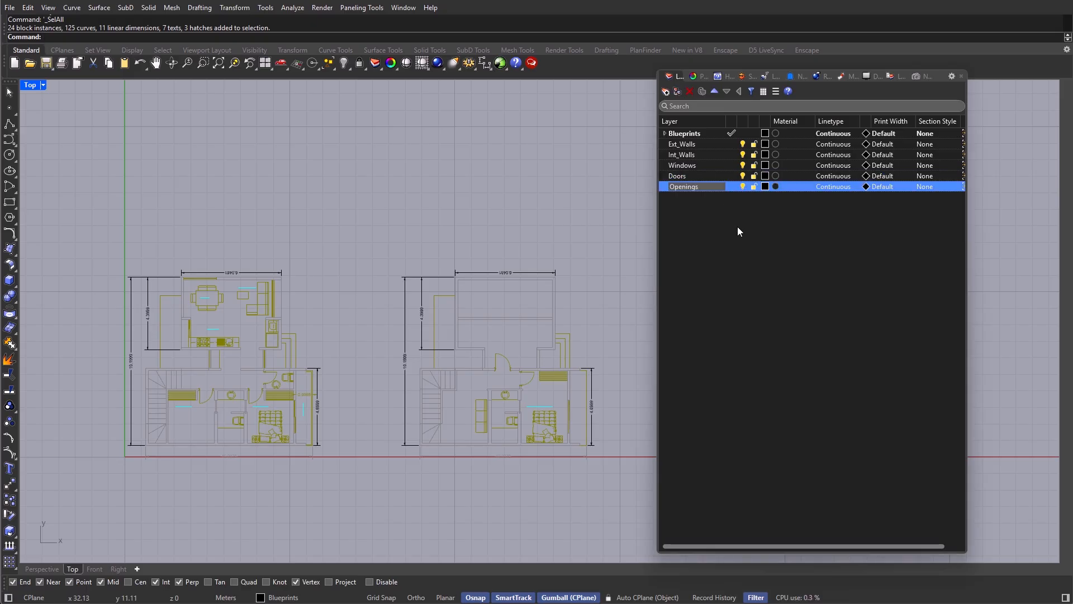
key(Return)
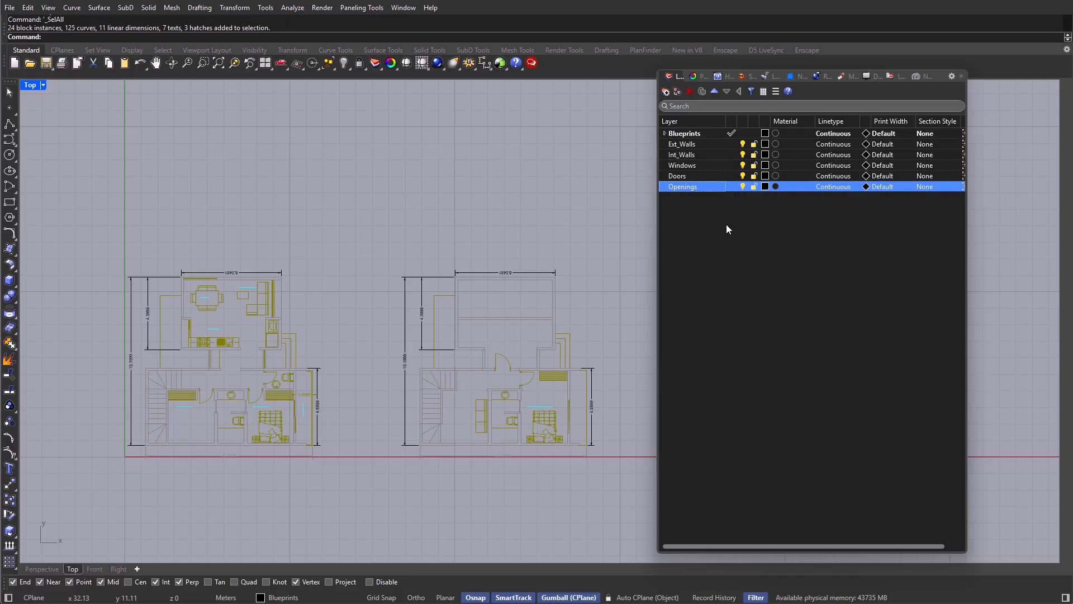
click(726, 224)
Step: Add a top-level layer named Handrails
right_click(717, 242)
click(754, 251)
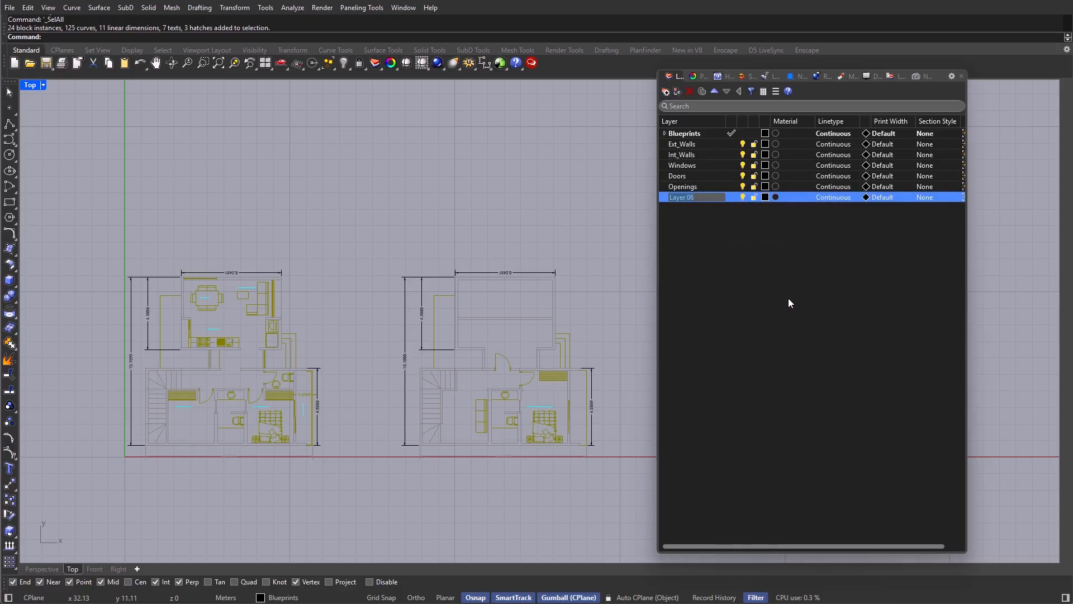
text(Handrails)
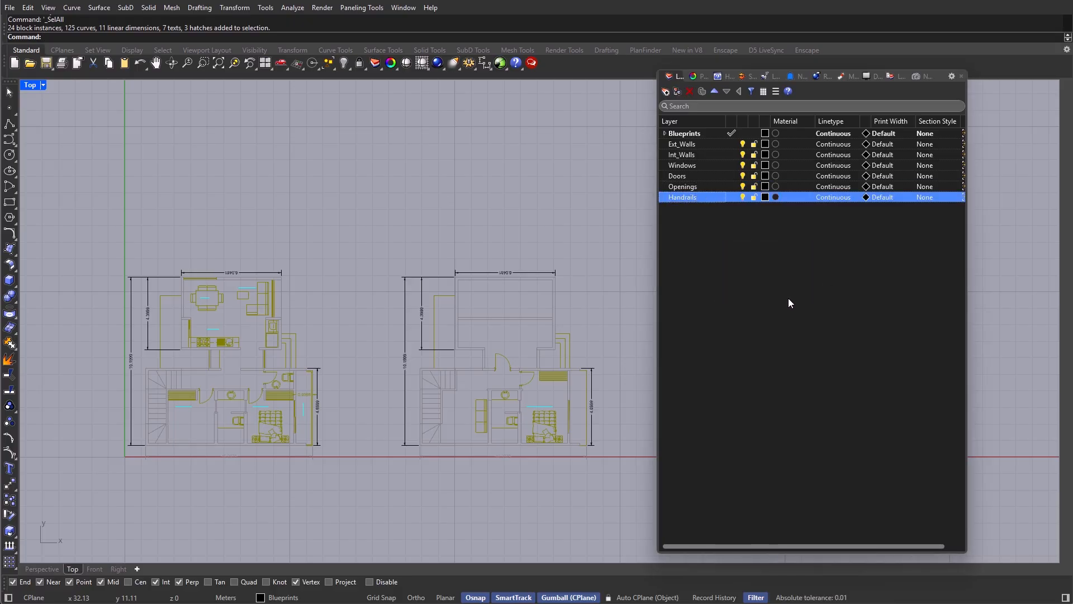
Step: Add a top-level layer named Stairs
right_click(788, 298)
click(808, 305)
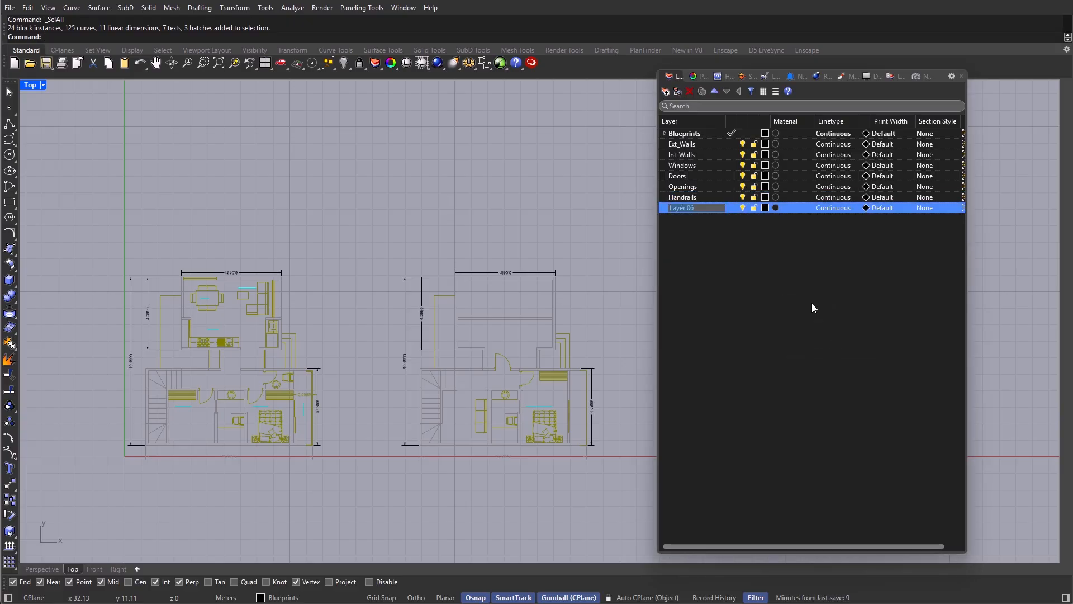
text(Stairs)
key(Return)
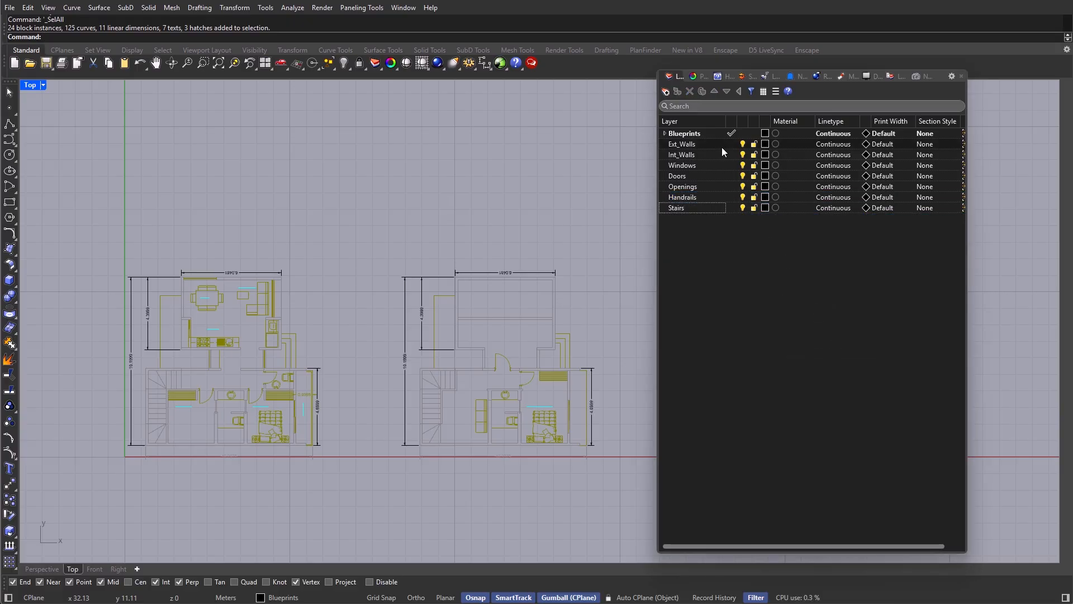
Step: Make Ext_Walls the current layer, lock the Blueprints layer and close the layer manager
click(731, 144)
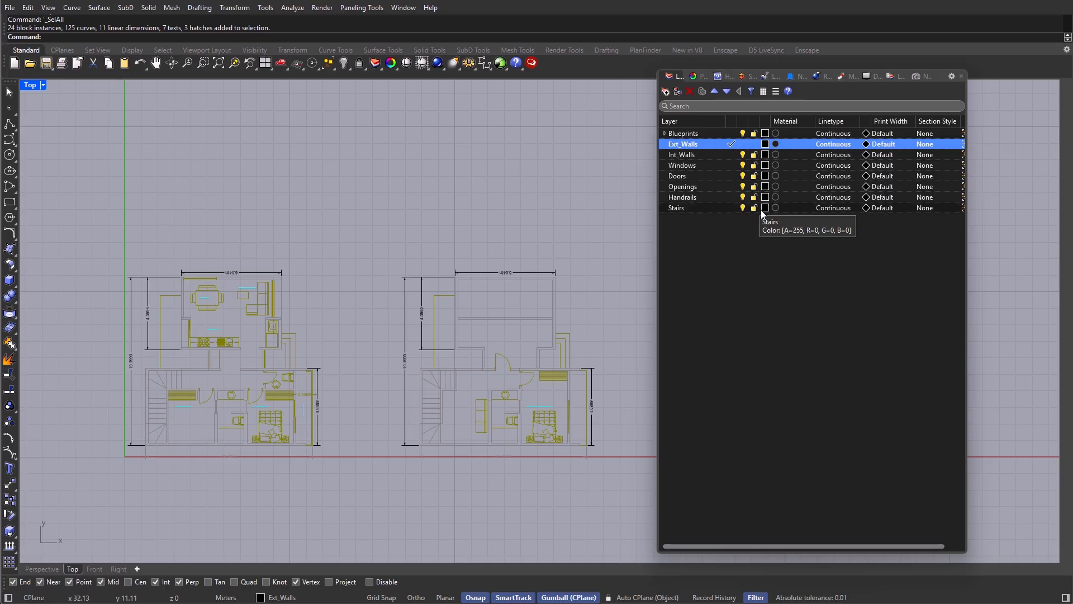
click(754, 135)
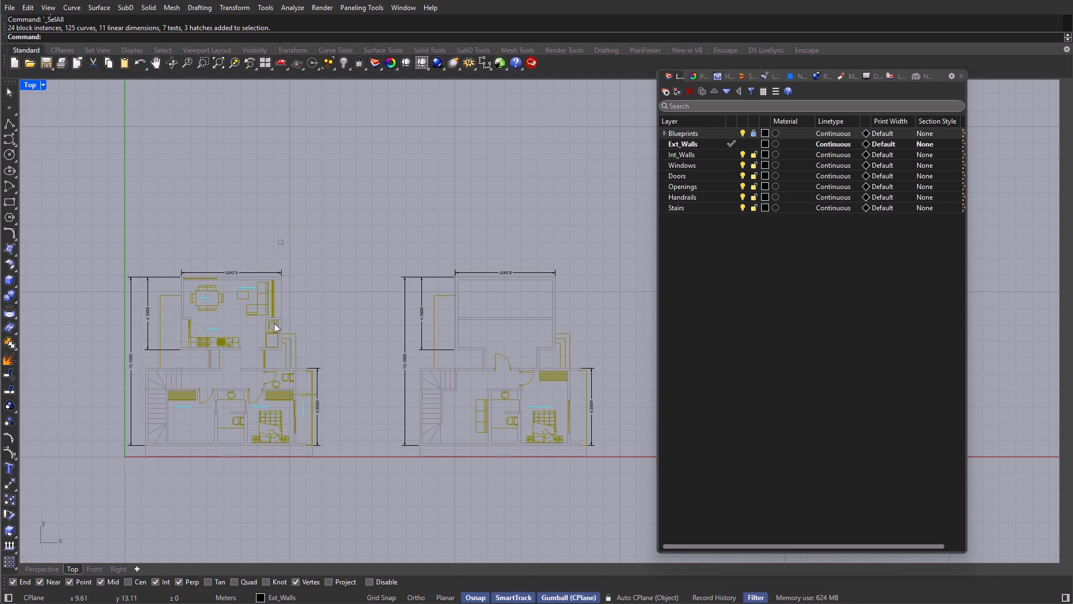
right_drag(296, 328, 382, 323)
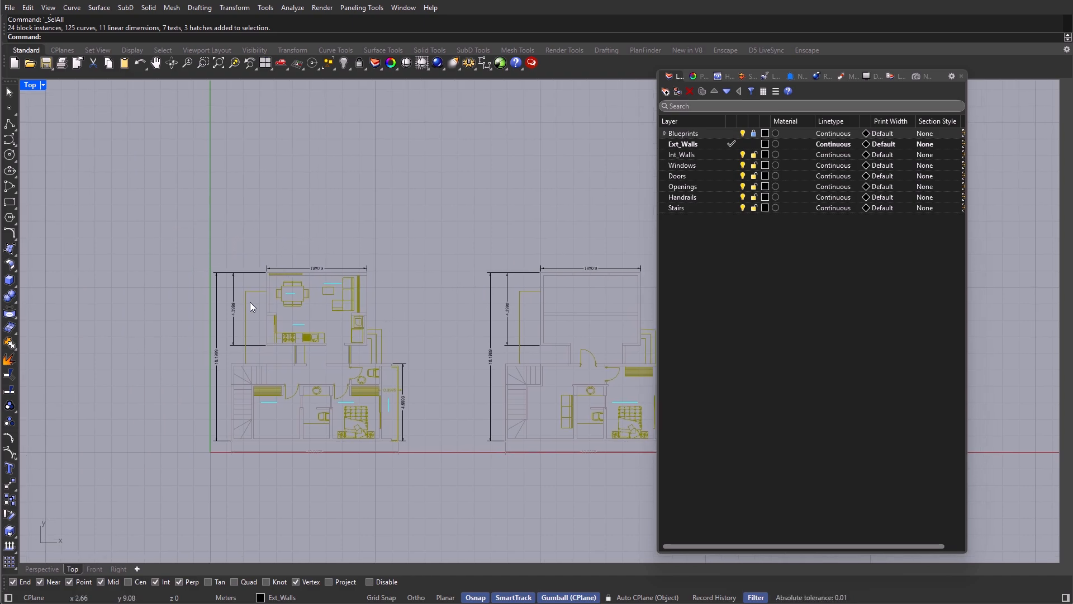
scroll(250, 306, up, 5)
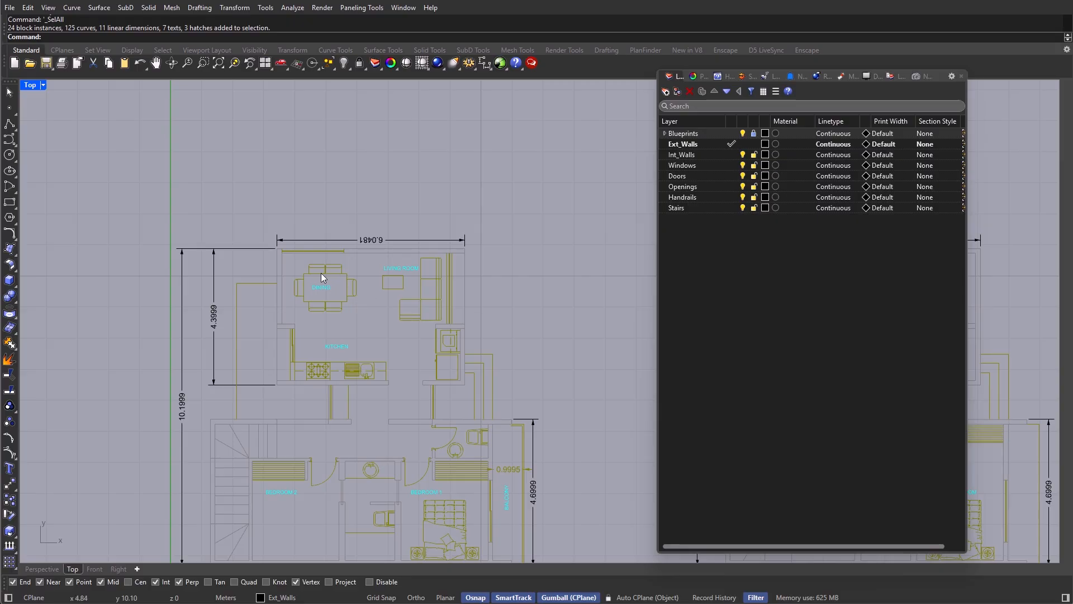
scroll(296, 248, up, 3)
scroll(318, 315, down, 4)
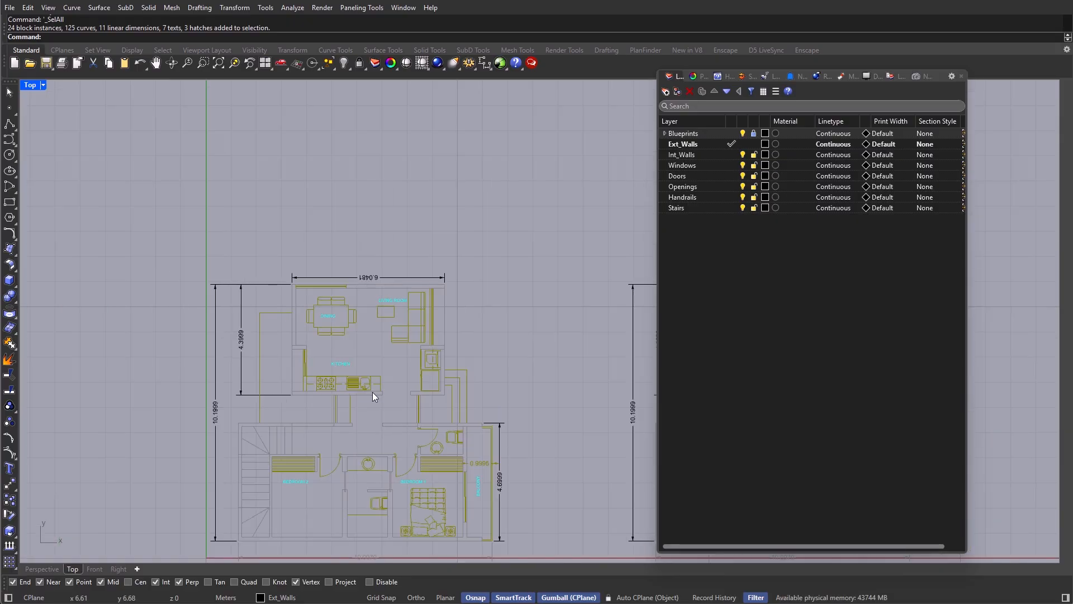
right_drag(372, 392, 384, 342)
right_drag(509, 268, 539, 269)
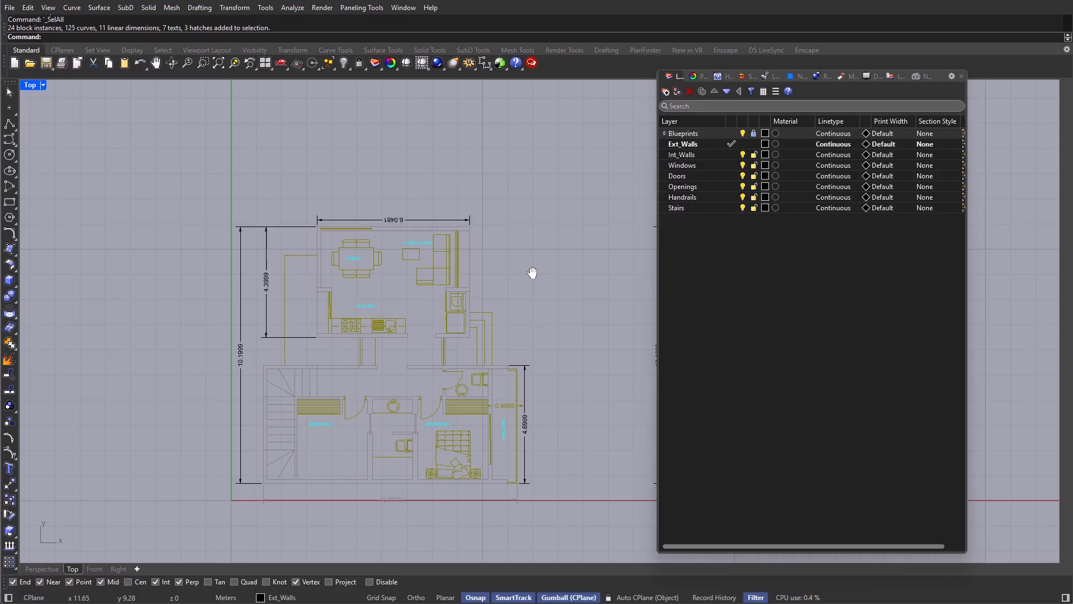
click(962, 76)
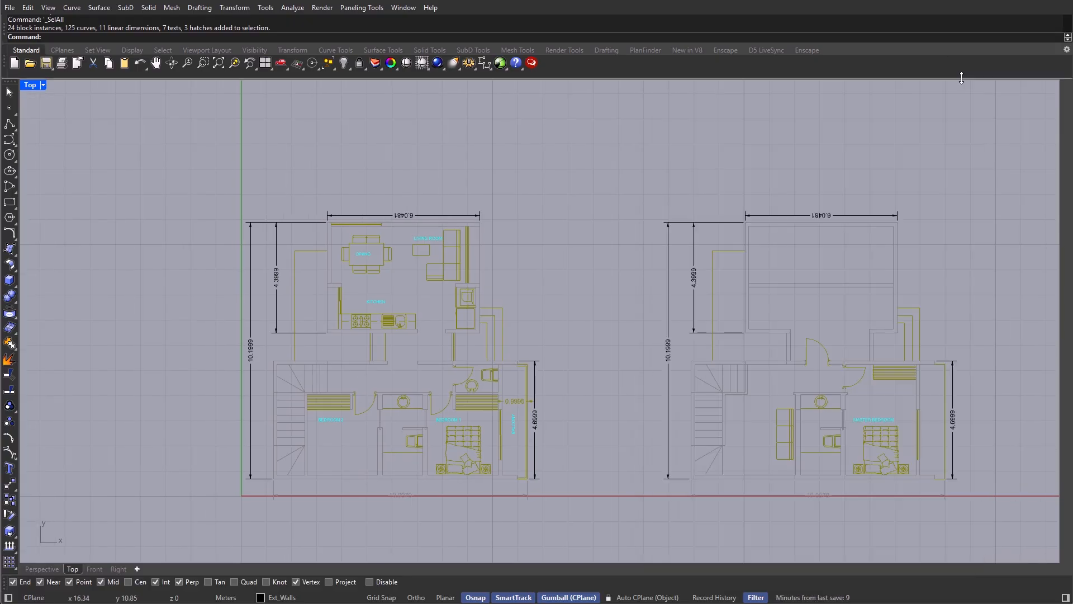
right_drag(517, 276, 552, 271)
text(Polyline)
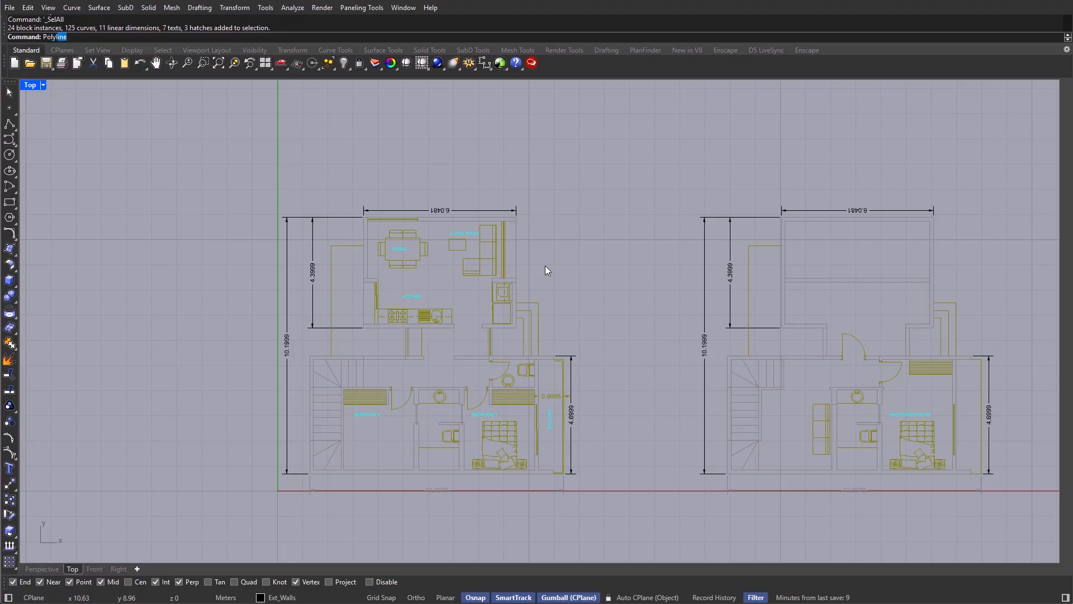
key(Return)
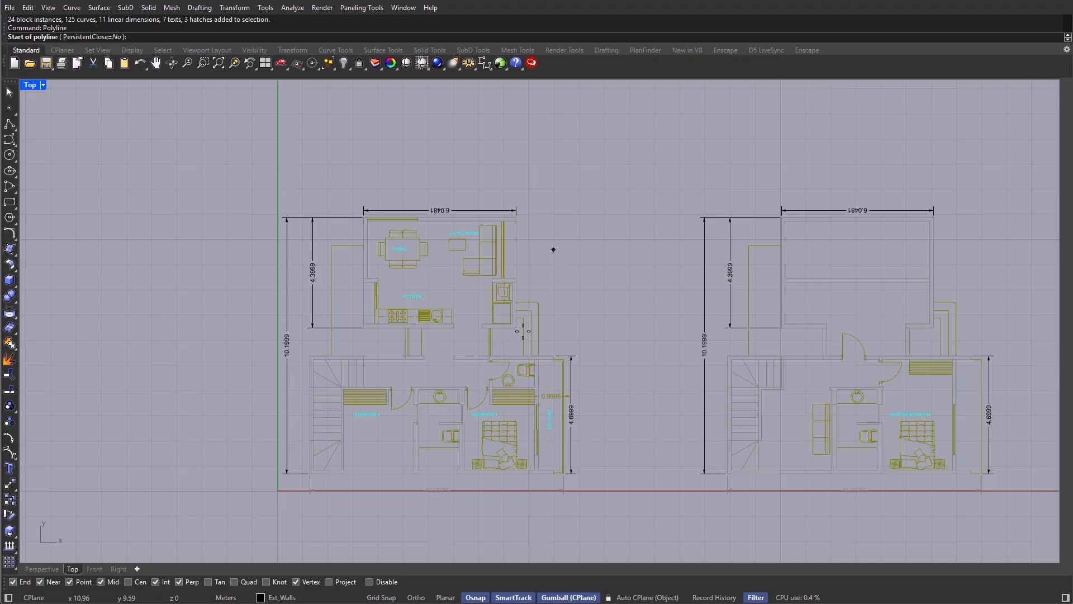
scroll(554, 247, up, 5)
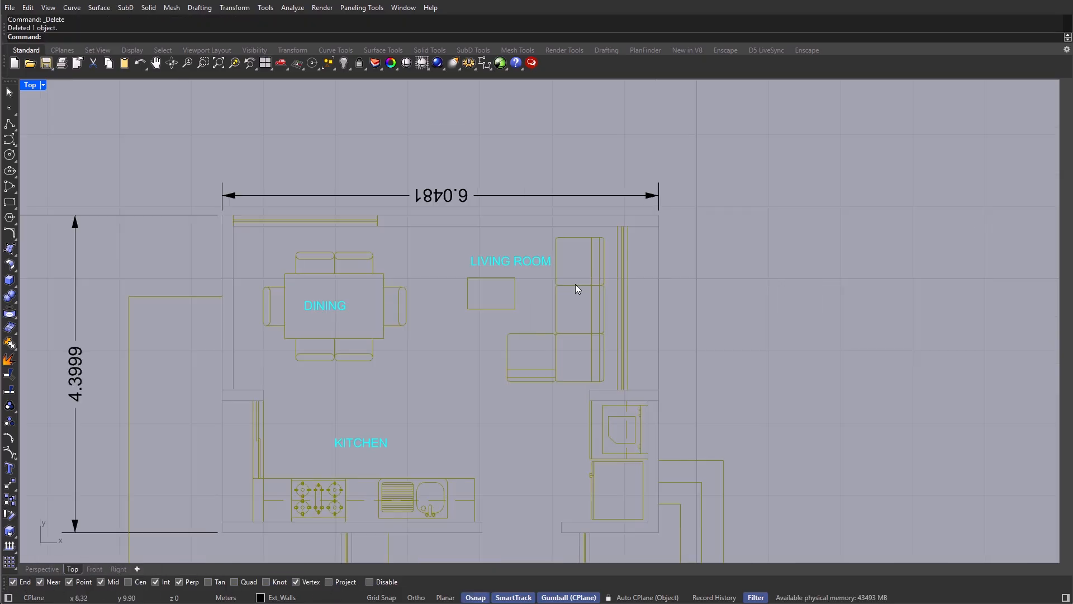
Step: Start a polyline at the living room's upper-right outer corner and trace the outer wall past the dining area to the kitchen recess
text(Polyline)
key(Return)
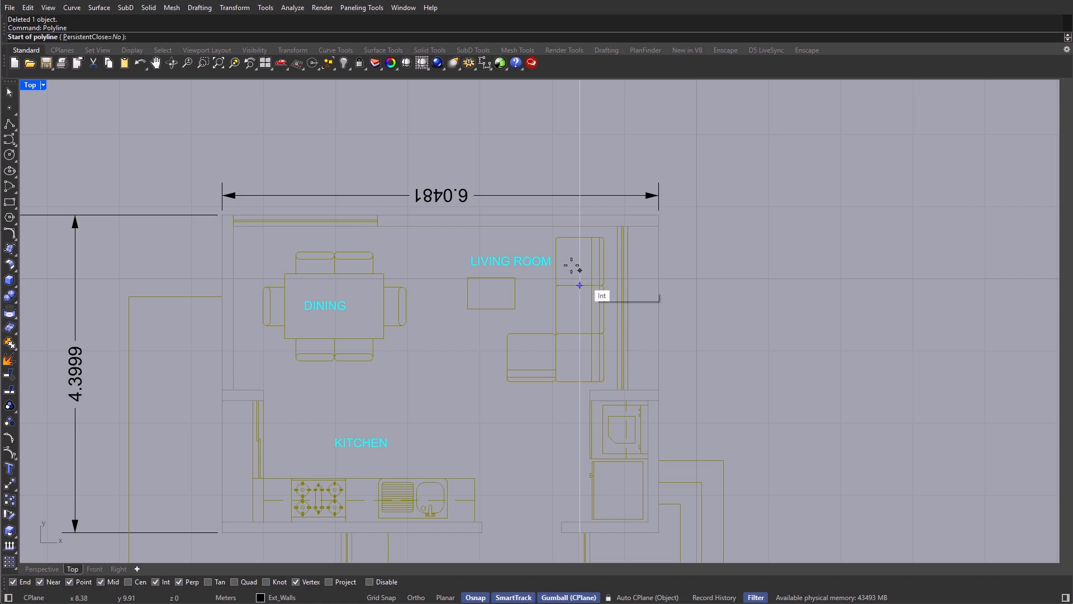
scroll(556, 223, up, 3)
click(766, 234)
scroll(783, 238, down, 2)
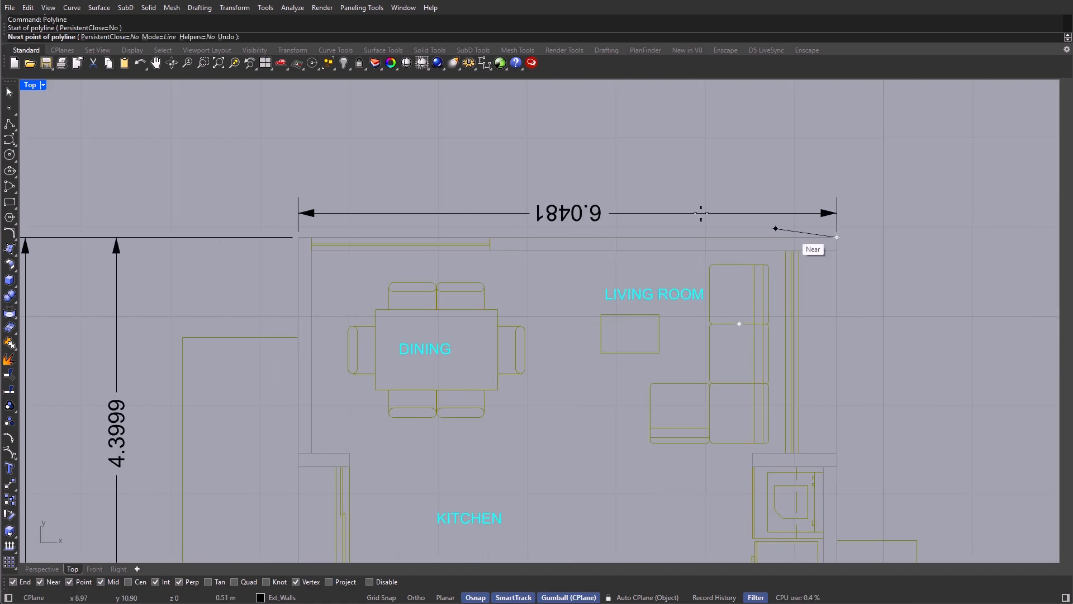
scroll(302, 251, up, 2)
click(303, 256)
scroll(308, 280, down, 2)
right_drag(309, 278, 332, 124)
click(327, 330)
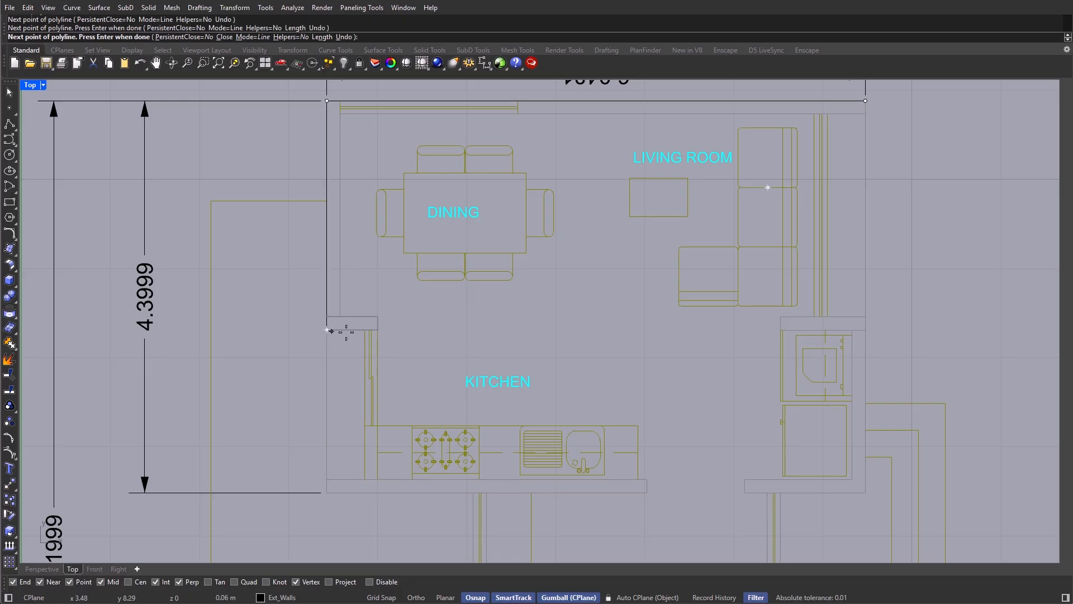
Step: Continue the polyline around the kitchen's window recess and along the connecting passage's outer wall to the bedroom block
click(364, 331)
right_drag(364, 331, 396, 195)
click(396, 343)
click(357, 343)
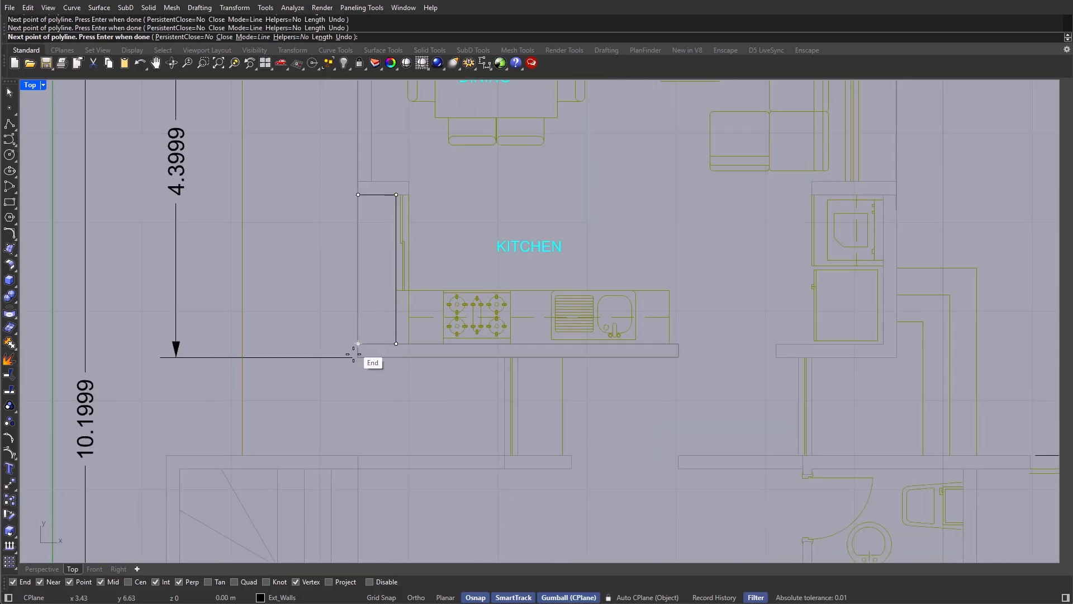
click(357, 357)
click(505, 357)
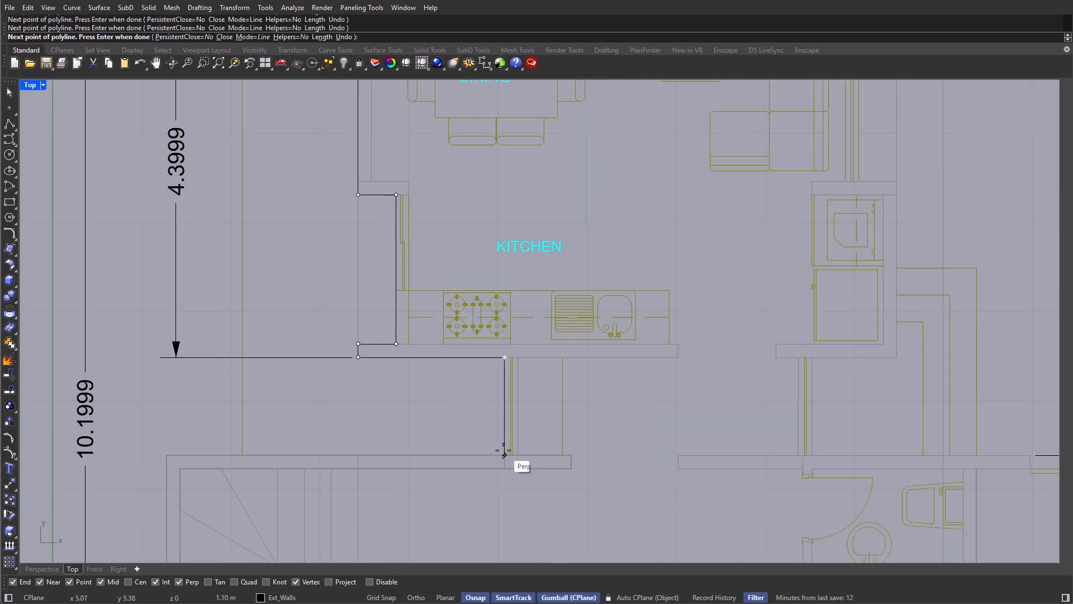
click(505, 455)
Step: Extend the polyline around the stair side of the bedroom block to its lower-left outer corner
right_drag(505, 455, 582, 289)
click(244, 289)
scroll(244, 289, down, 6)
right_drag(245, 289, 243, 179)
scroll(224, 420, up, 4)
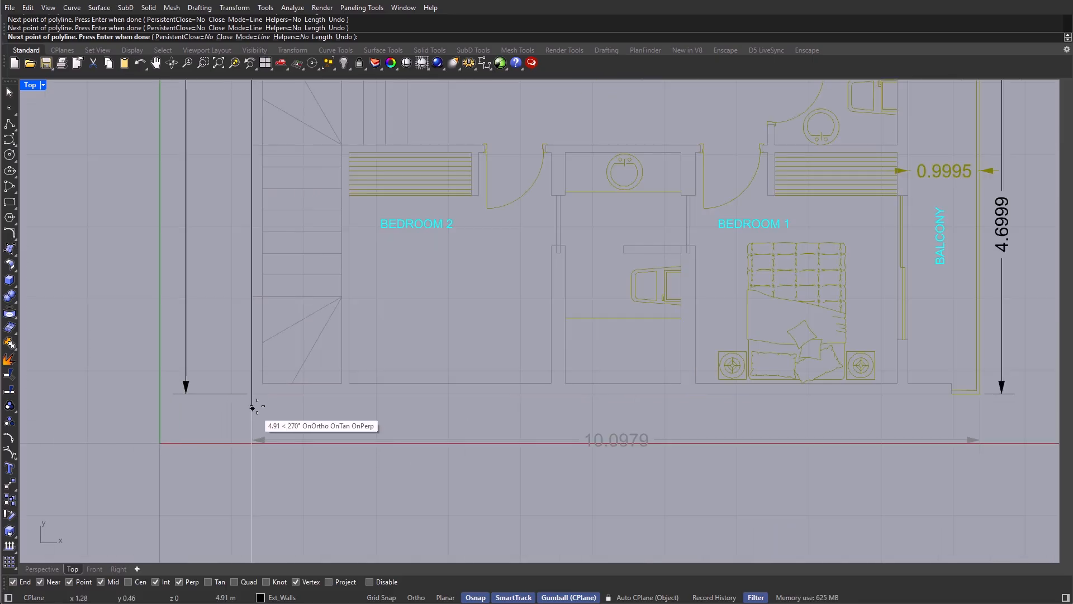
click(254, 391)
Step: Trace the bedroom block's lower outer wall to the balcony wall stub and follow the wall along the balcony to its upper end
scroll(254, 391, down, 4)
right_drag(254, 392, 228, 417)
scroll(634, 417, up, 4)
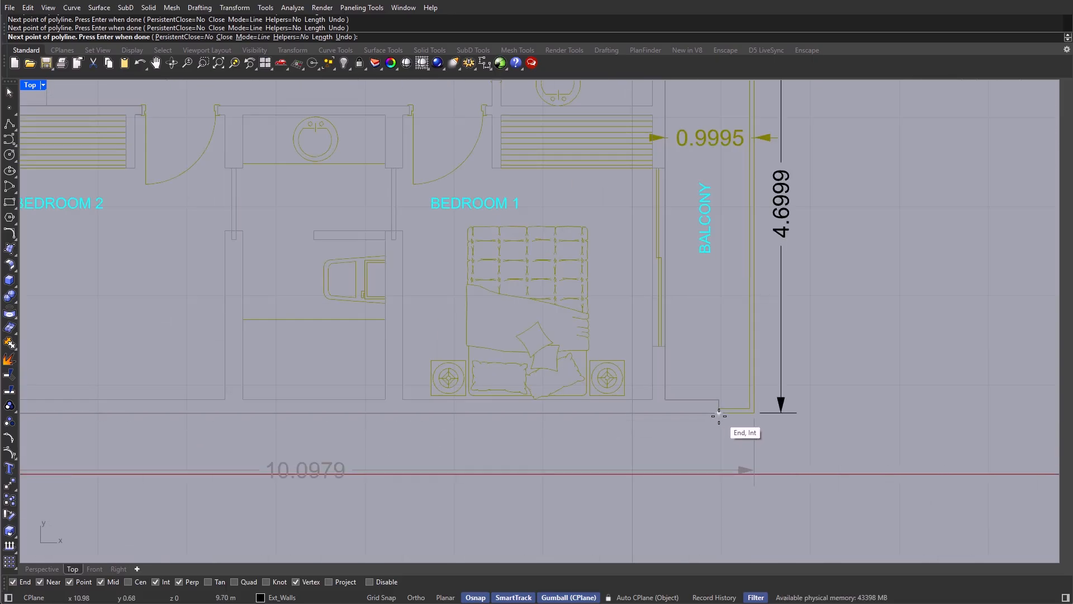
right_drag(719, 412, 702, 448)
click(650, 473)
scroll(648, 470, down, 4)
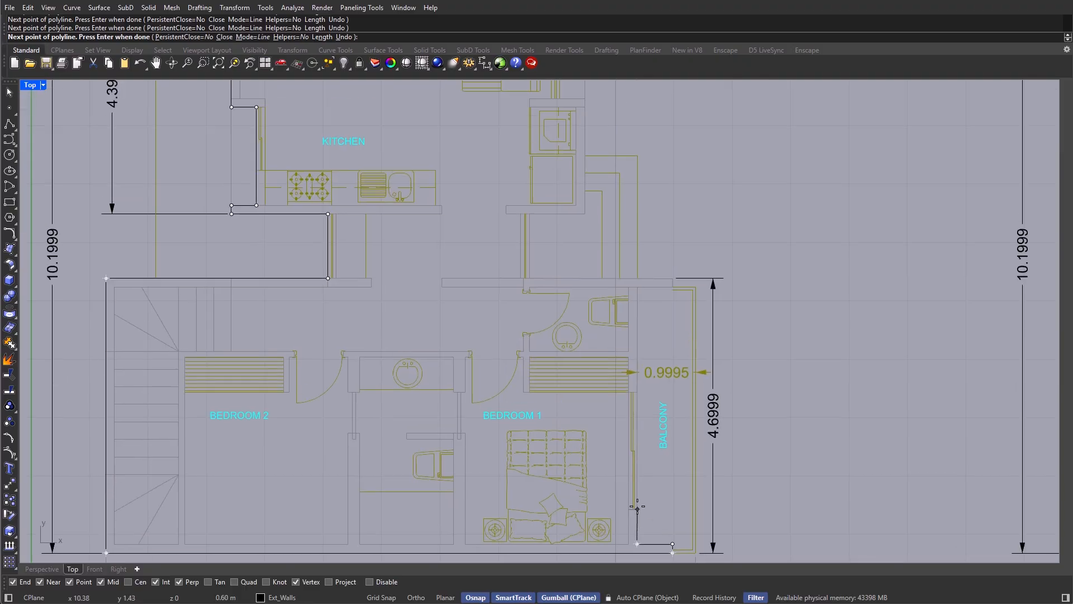
scroll(640, 283, up, 4)
click(636, 279)
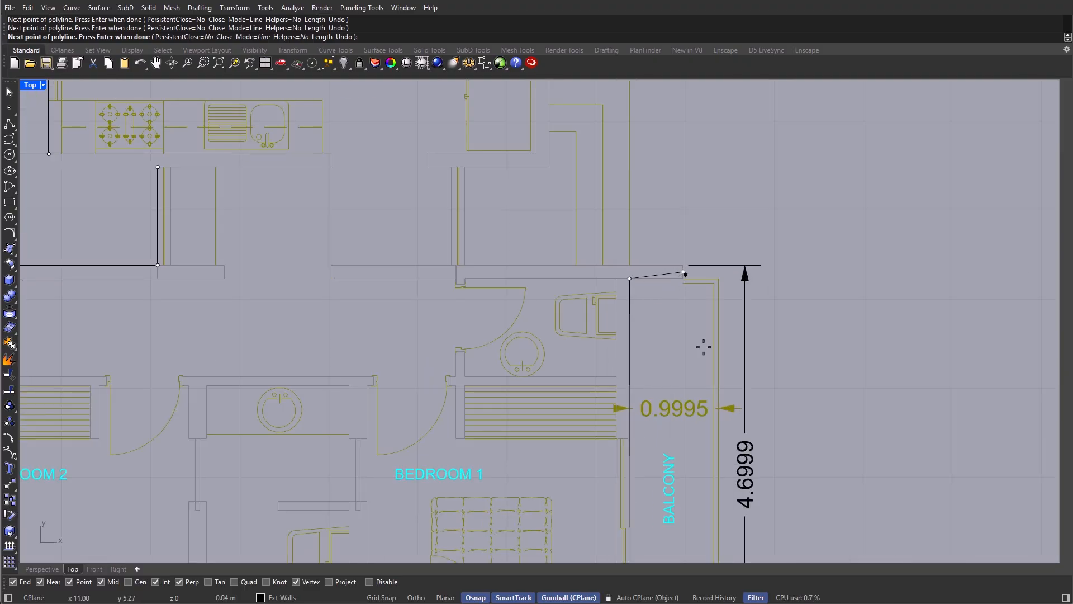
Step: Undo the misplaced point and trace around the balcony's upper wall stub, following the outer wall back to the connecting passage
right_drag(703, 347, 708, 382)
scroll(708, 382, up, 6)
key(ctrl+z)
click(704, 389)
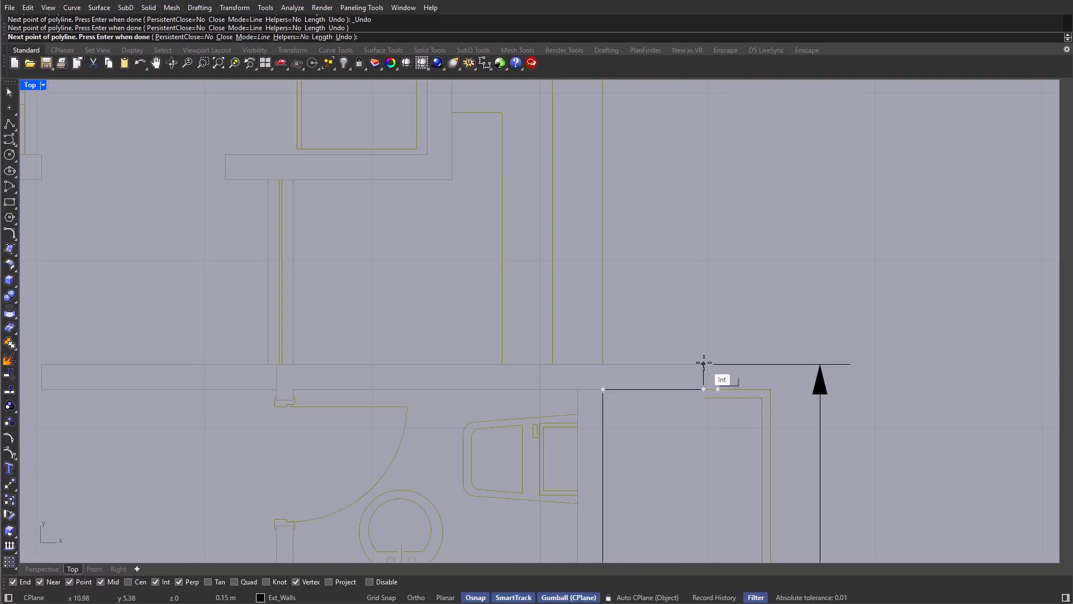
click(703, 362)
scroll(718, 423, down, 3)
scroll(491, 455, up, 3)
click(492, 479)
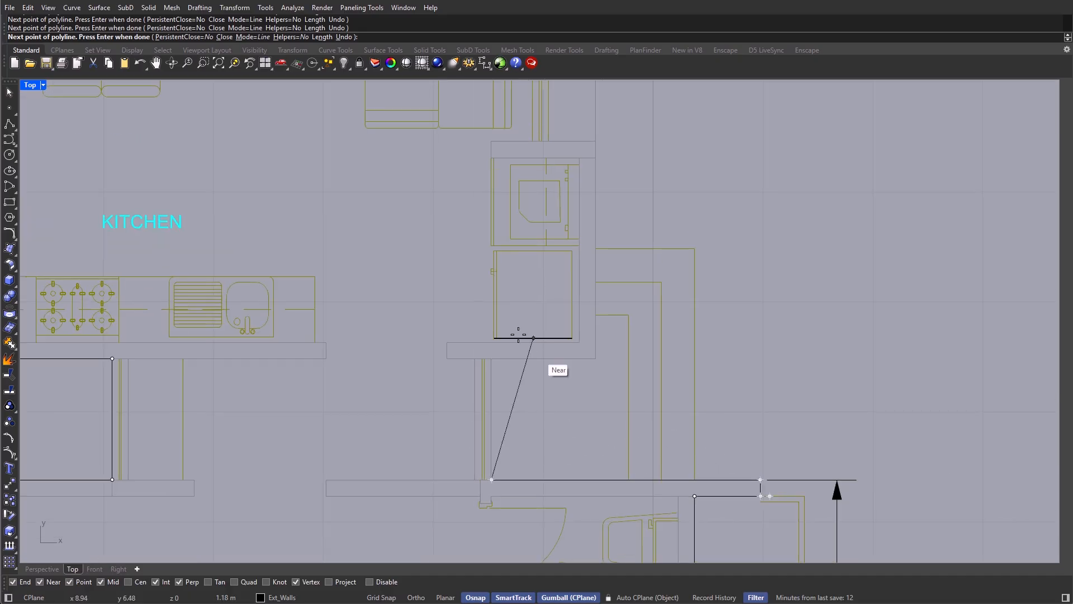
Step: Trace the passage's other outer wall and the kitchen's outer corner up to the living room's window recess
click(491, 358)
click(595, 358)
scroll(595, 359, down, 3)
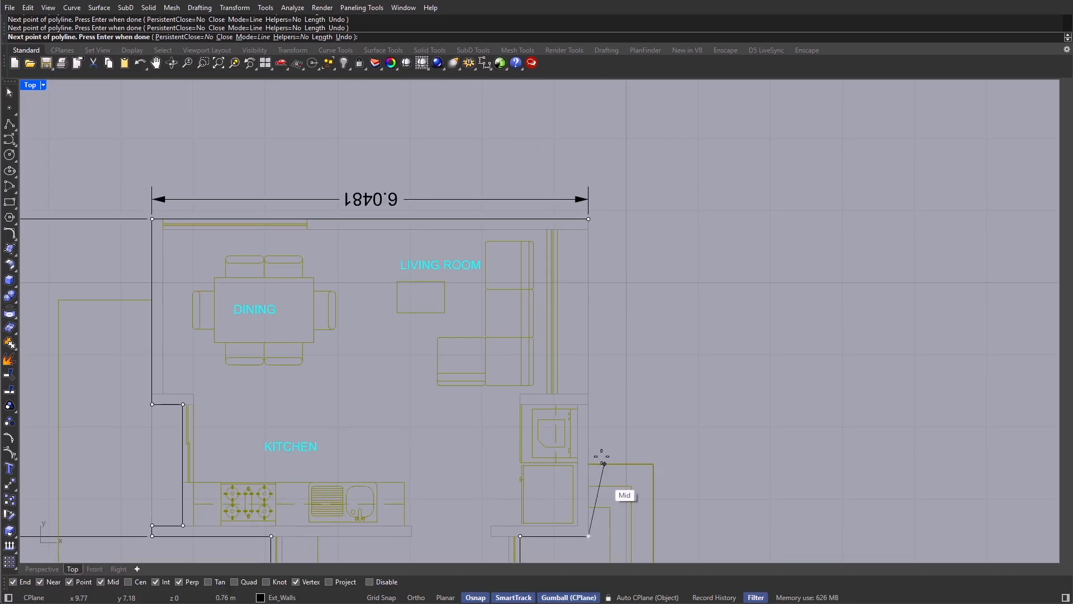
scroll(604, 464, up, 3)
click(639, 441)
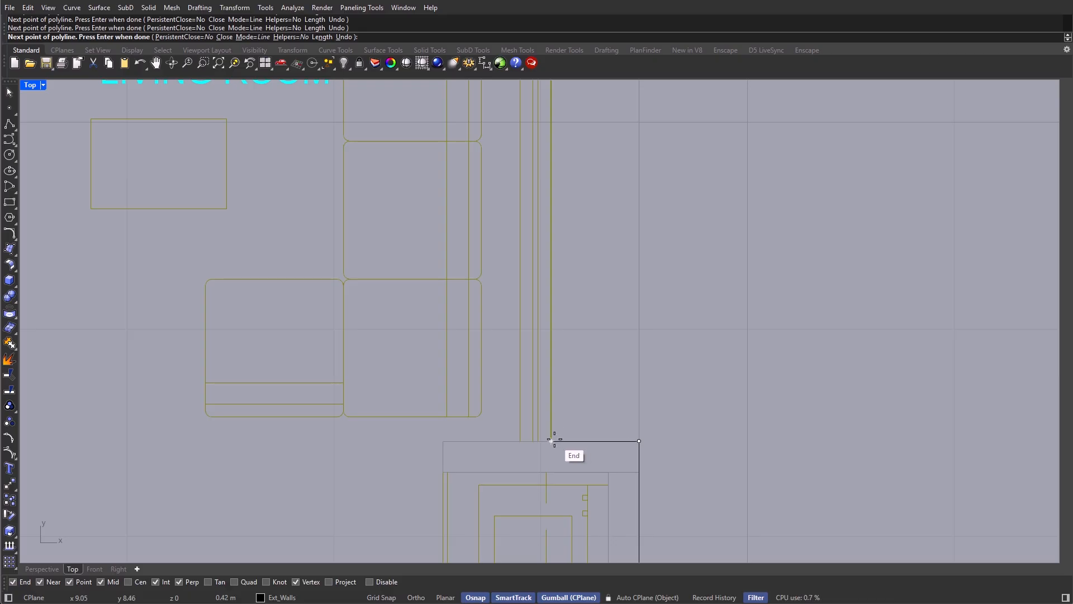
click(552, 439)
Step: Trace the living room's window recess and close the exterior wall outline at its starting corner
scroll(552, 440, down, 3)
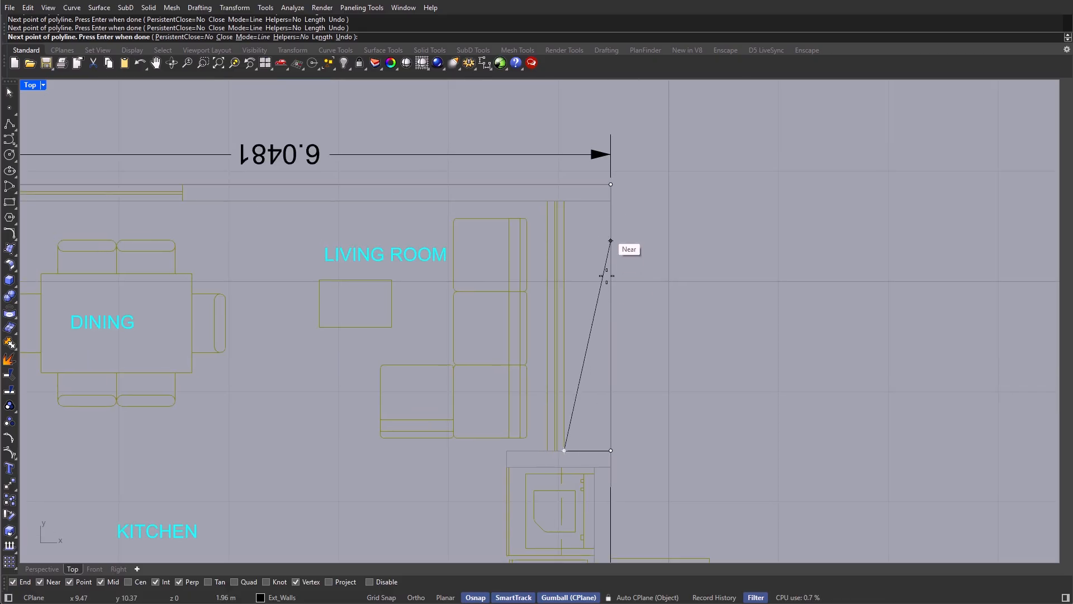
click(564, 200)
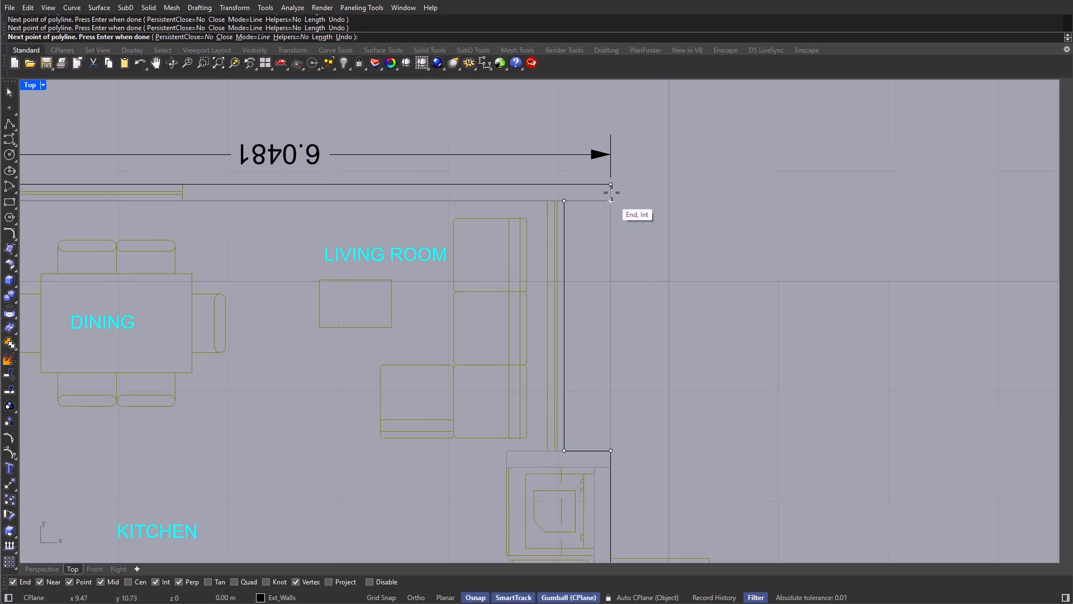
click(611, 192)
scroll(654, 190, down, 5)
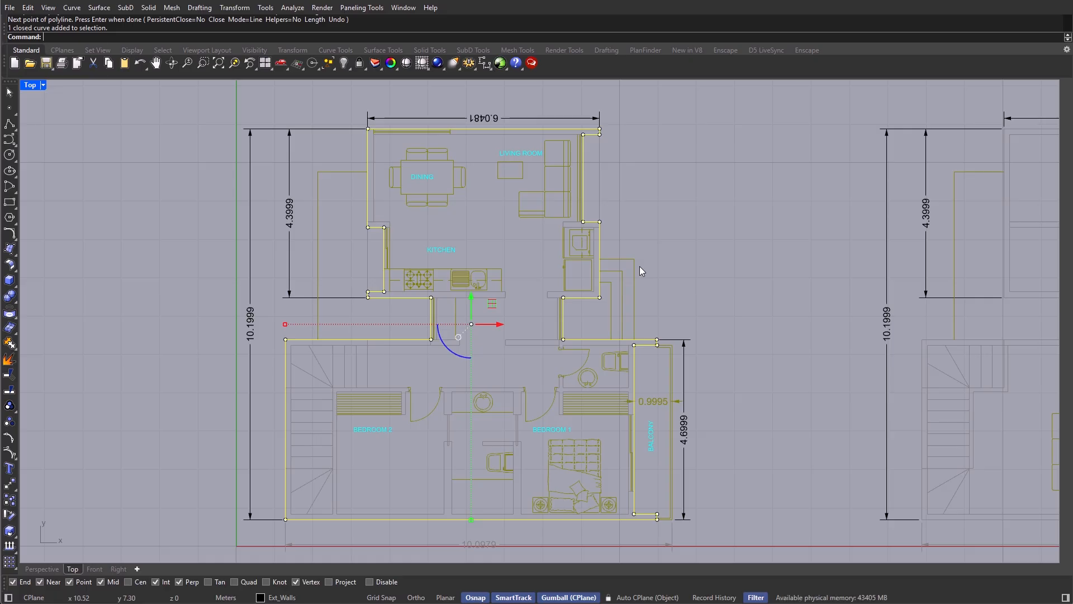
Step: Offset the closed exterior wall outline 0.15 m inward and clear the selection
text(et)
key(Return)
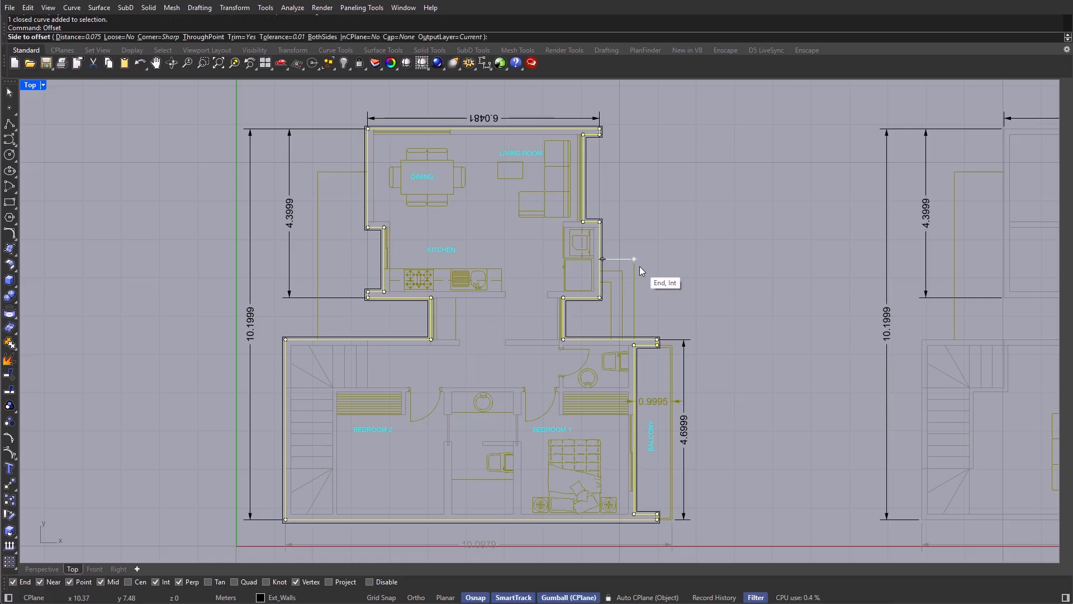
text(0.15)
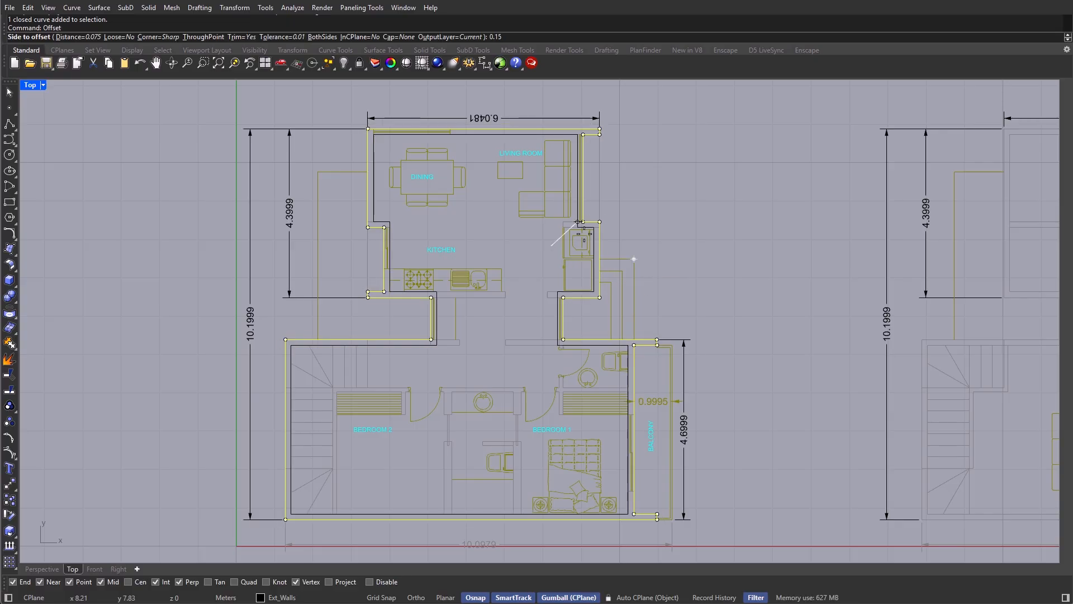
click(551, 245)
drag(614, 206, 508, 240)
key(Escape)
Step: Start a polyline on the second floor plan at the balcony's upper wall end and trace the upper outer wall to the staircase corner
right_drag(697, 325, 501, 352)
text(Pol)
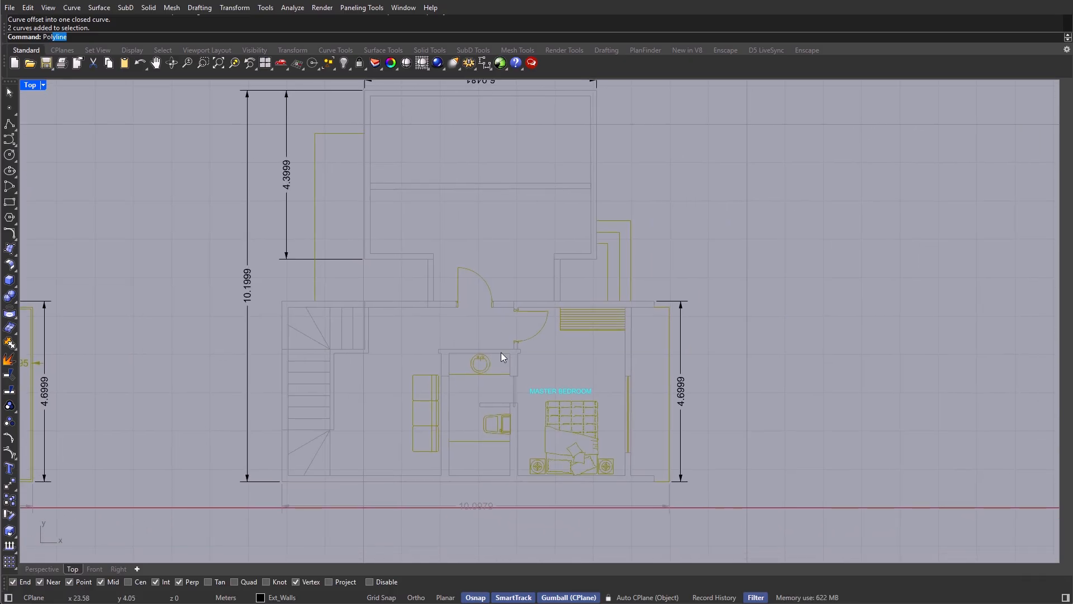
text(yline)
key(Return)
scroll(552, 269, up, 4)
click(707, 318)
right_drag(707, 318, 773, 300)
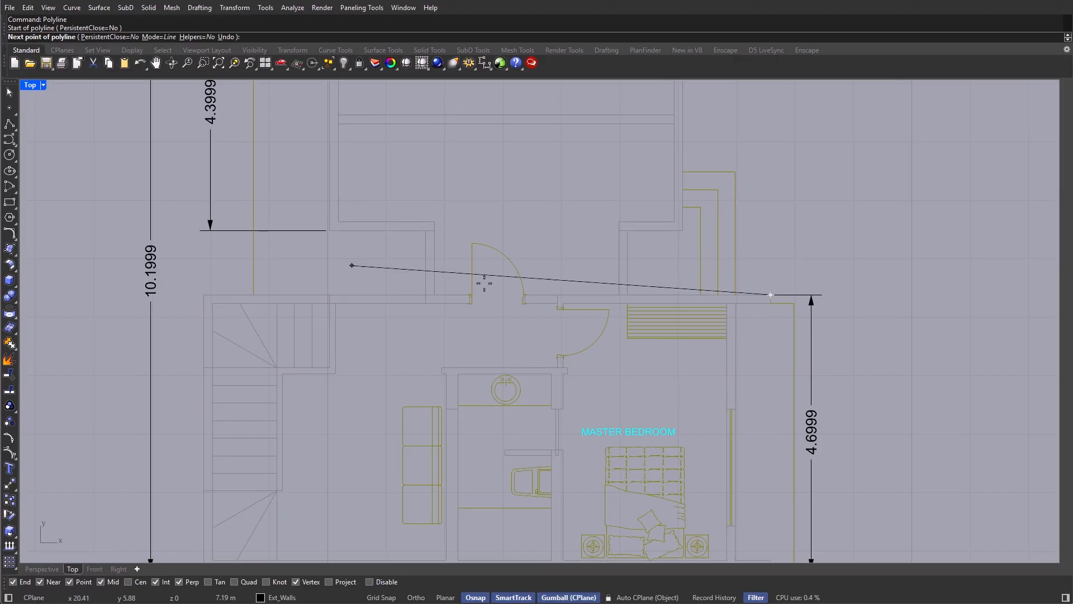
click(524, 294)
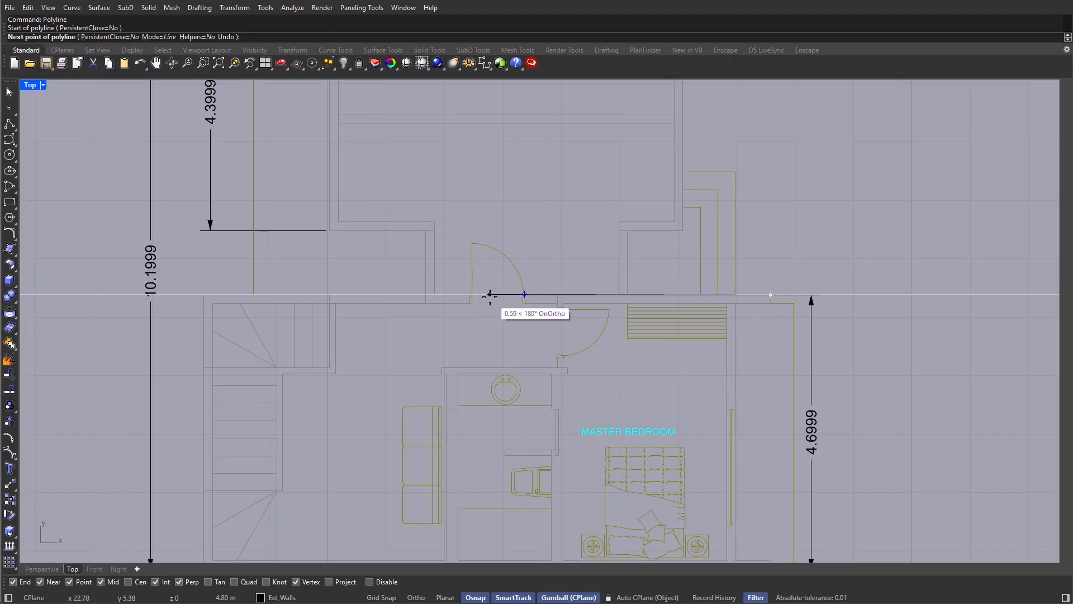
right_drag(490, 295, 582, 211)
click(296, 210)
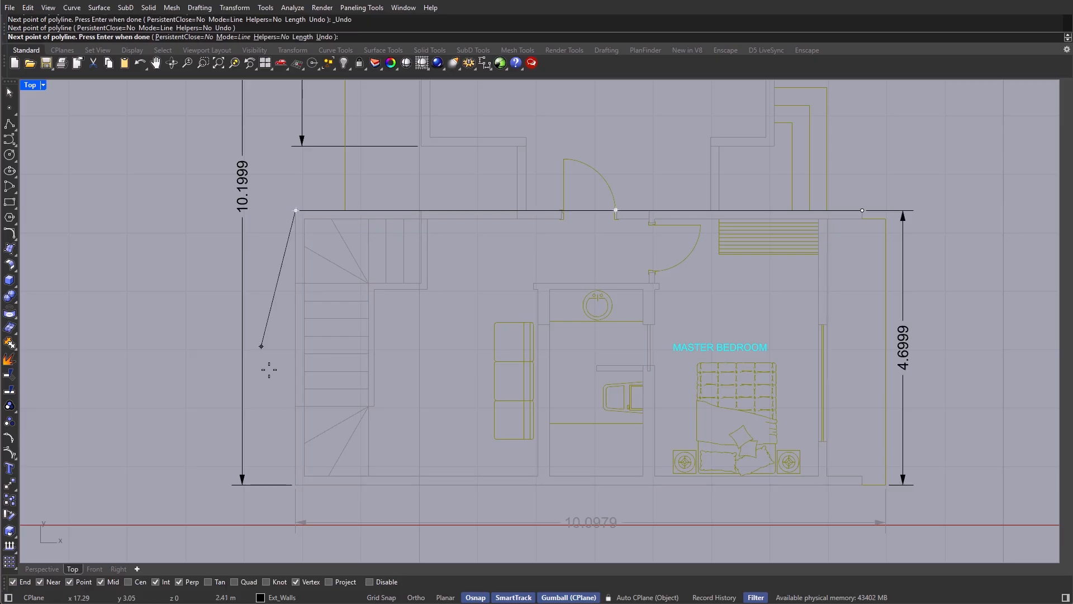
Step: Trace the staircase-side and lower outer walls, the balcony's lower wall stub, and the bedroom wall up to the balcony's upper inner corner
click(295, 485)
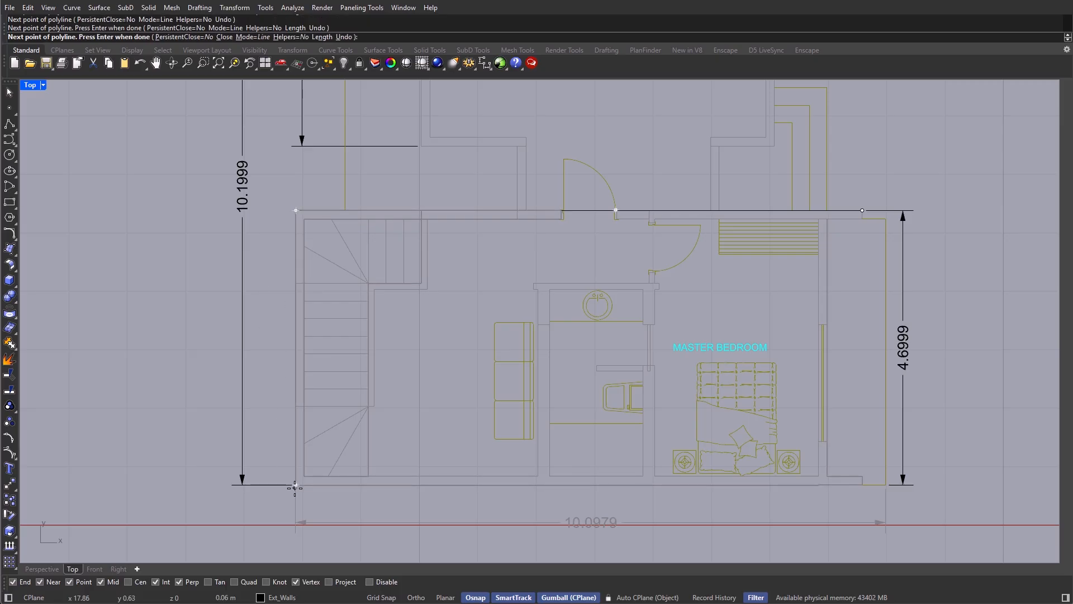
click(862, 485)
scroll(862, 485, up, 4)
click(863, 472)
click(810, 471)
scroll(809, 469, down, 6)
right_drag(824, 452, 821, 504)
scroll(821, 282, up, 5)
click(775, 327)
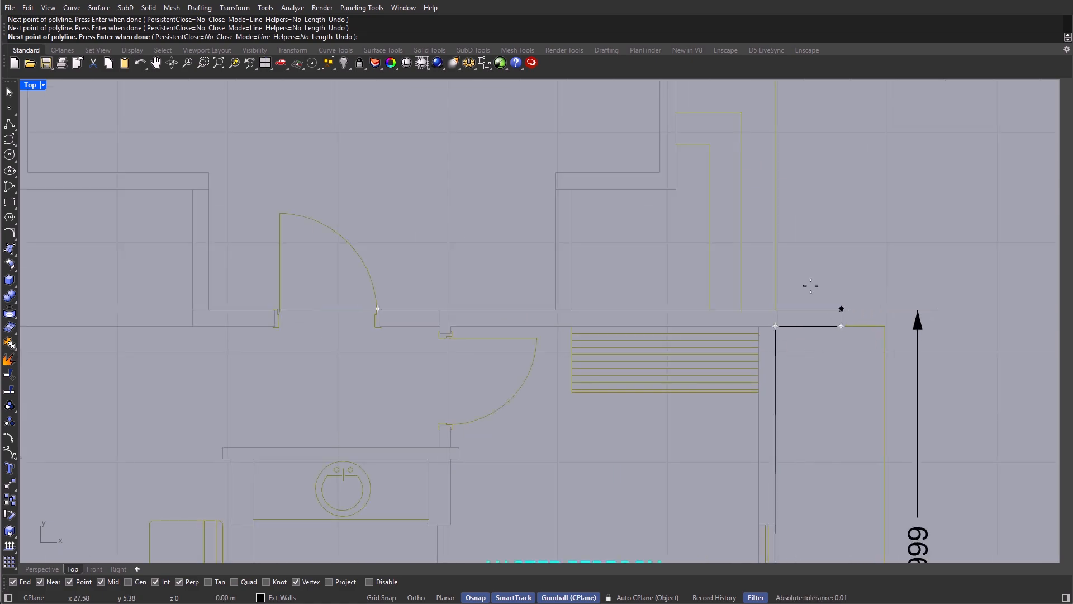
Step: Undo the misplaced points and trace the balcony's upper wall stub, closing the outline at its starting corner
scroll(842, 308, up, 8)
scroll(841, 280, down, 4)
scroll(804, 280, up, 5)
key(ctrl+z)
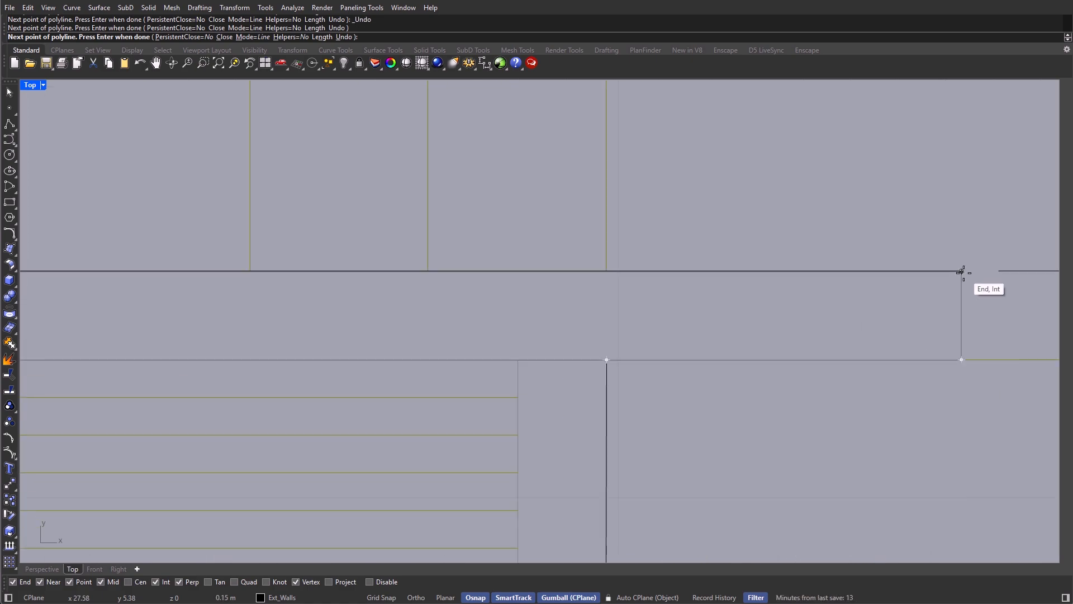
key(ctrl+z)
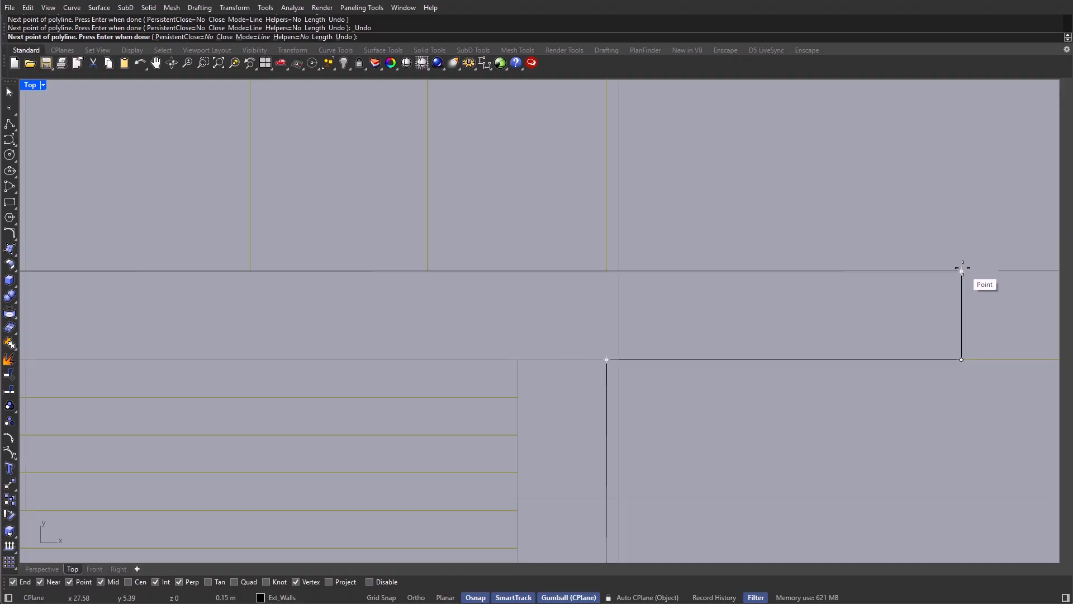
click(963, 268)
click(965, 286)
scroll(666, 260, down, 6)
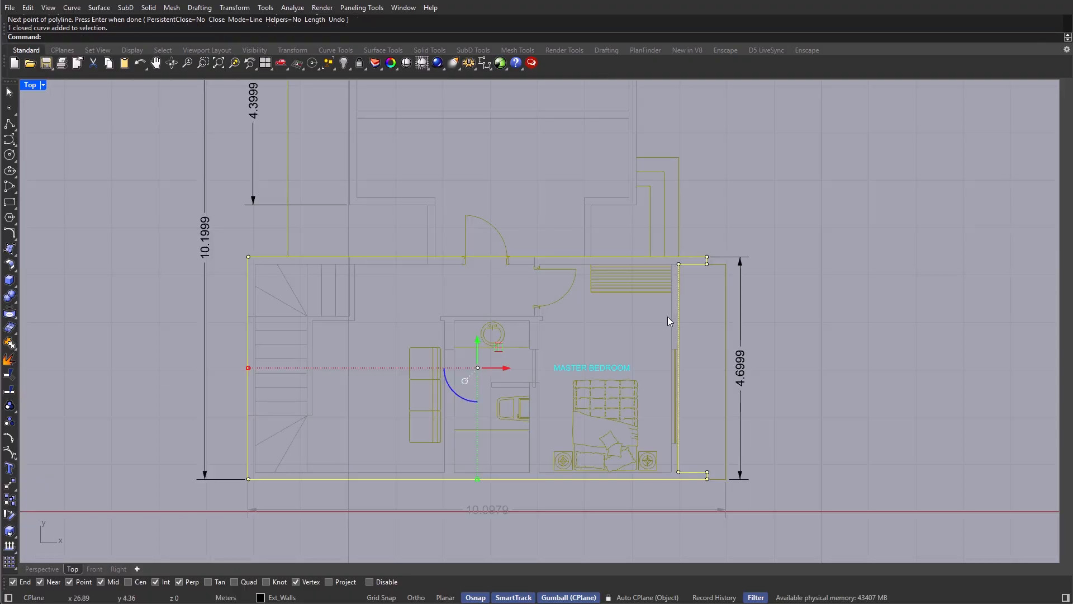
Step: Offset the second floor plan's closed wall outline 0.15 m inward
right_drag(634, 339, 685, 316)
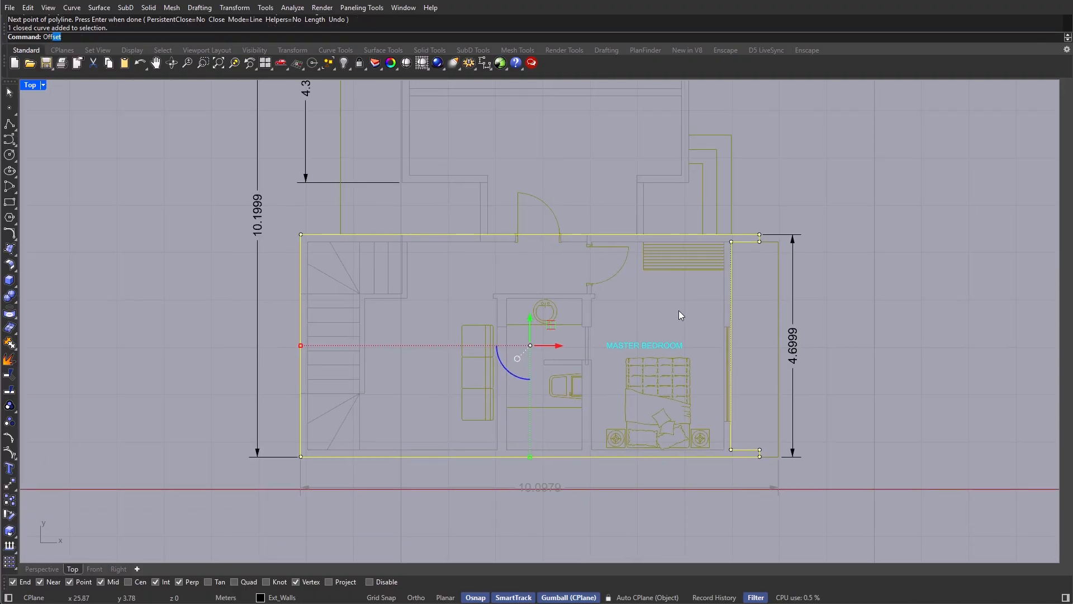
key(Return)
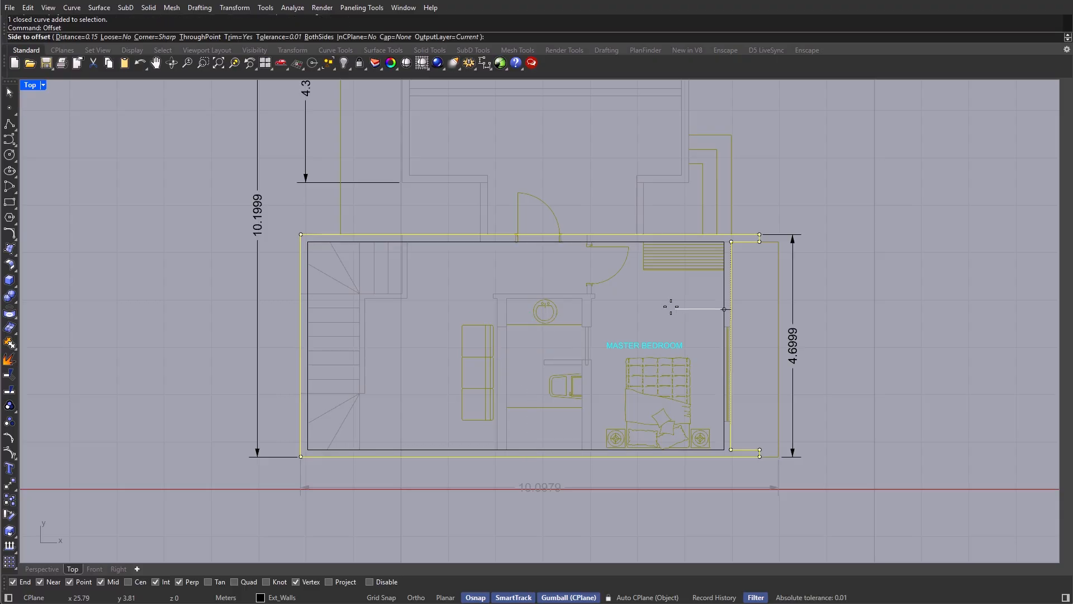
click(677, 369)
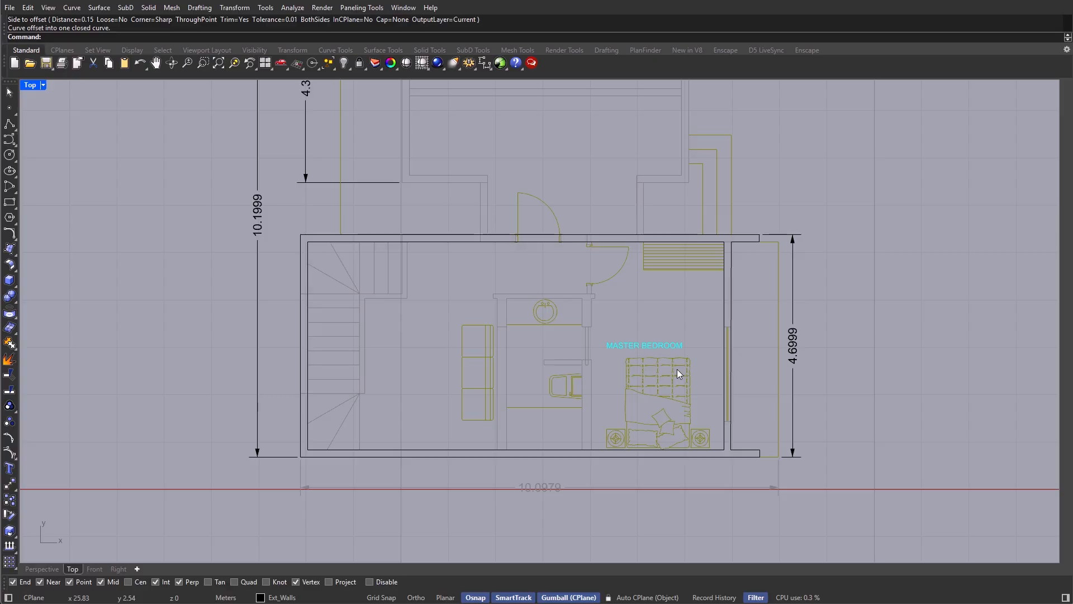
Step: Create two new layers named Ground_Slab and Slab
text(Layer)
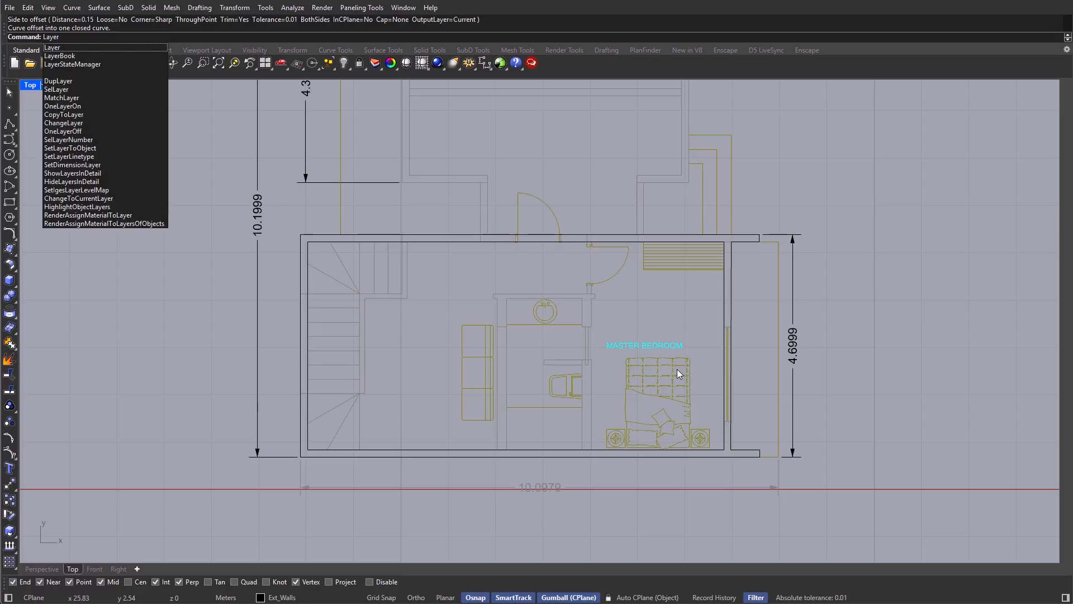
key(Return)
right_click(758, 234)
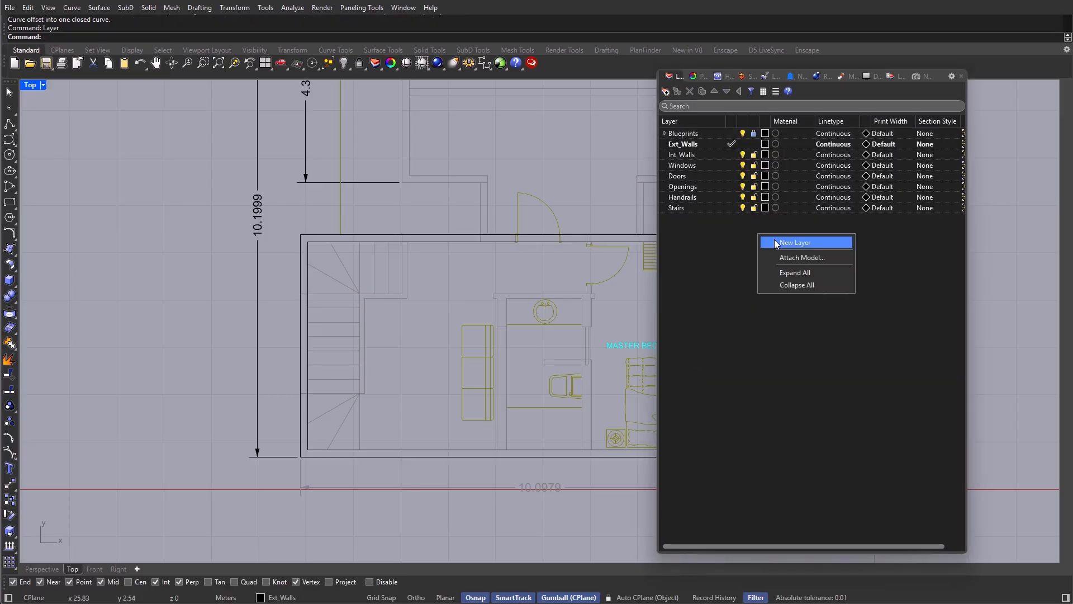
click(774, 239)
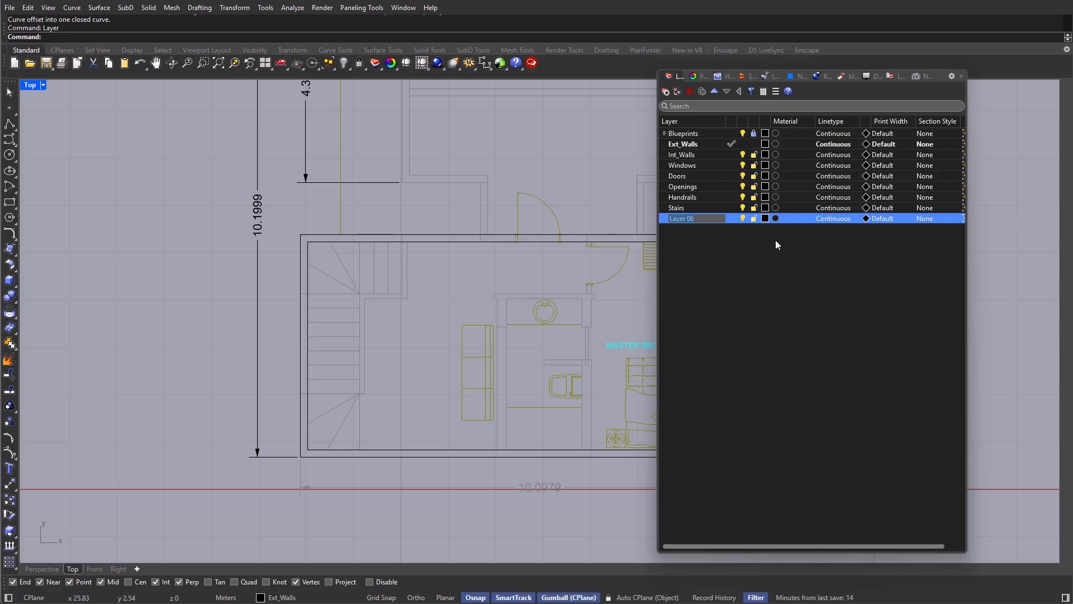
key(ctrl+z)
text(Ground_Slab)
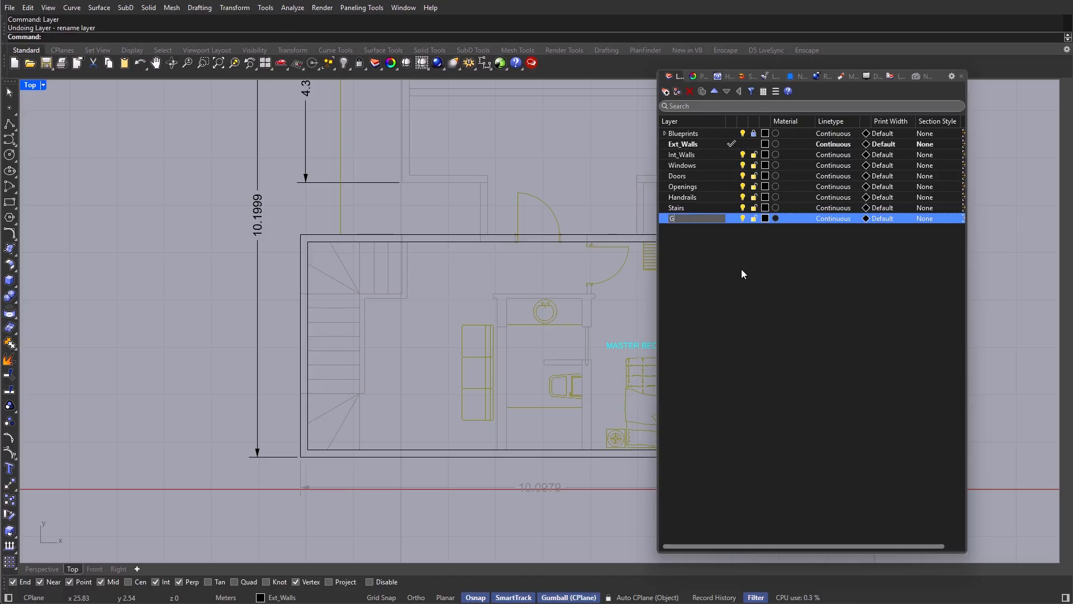
key(Tab)
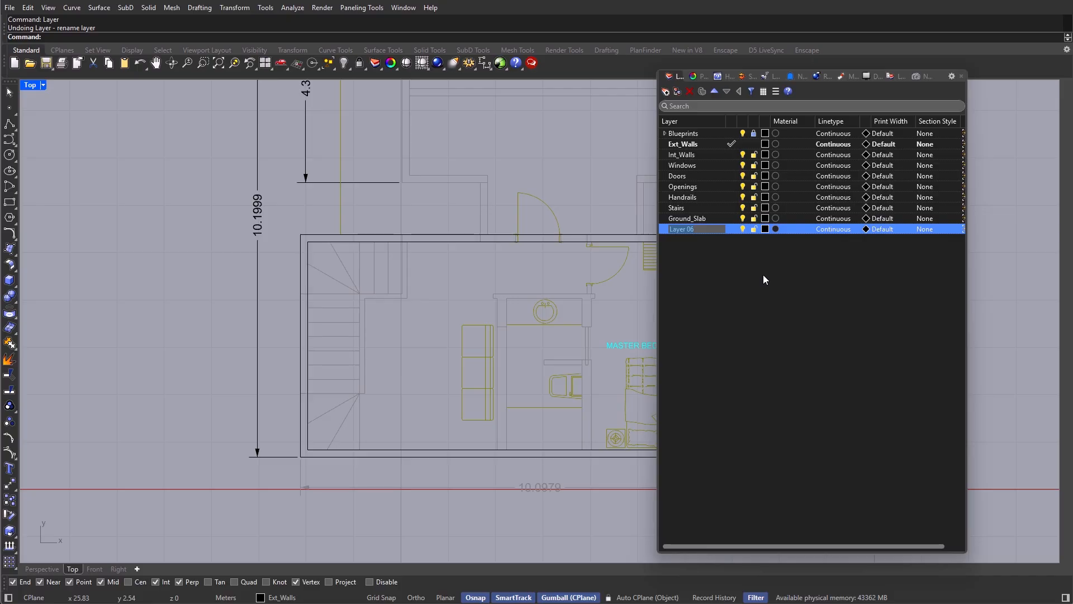
text(Slab)
key(Return)
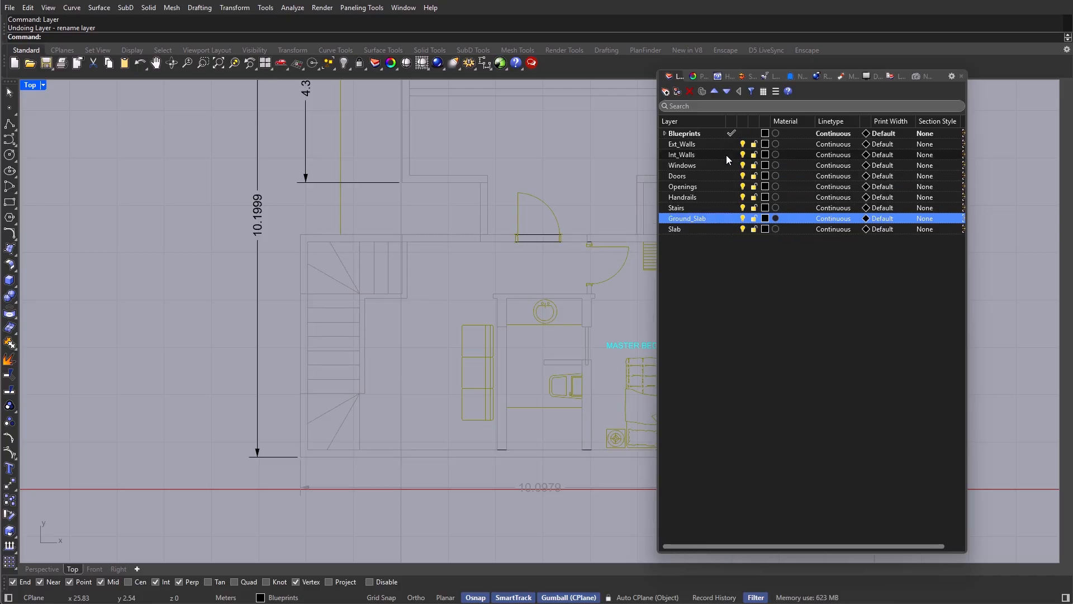
Step: Make Ground_Slab the current layer and close the layer list
click(725, 219)
click(728, 219)
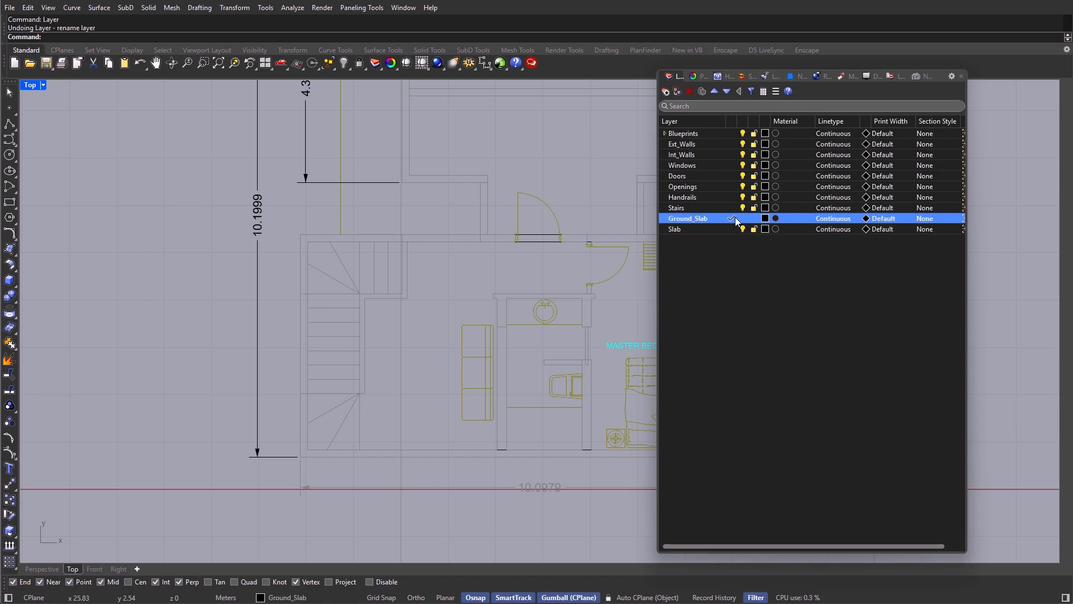
click(962, 76)
Step: Reopen the layer list and lock the Blueprints layer
scroll(530, 232, down, 5)
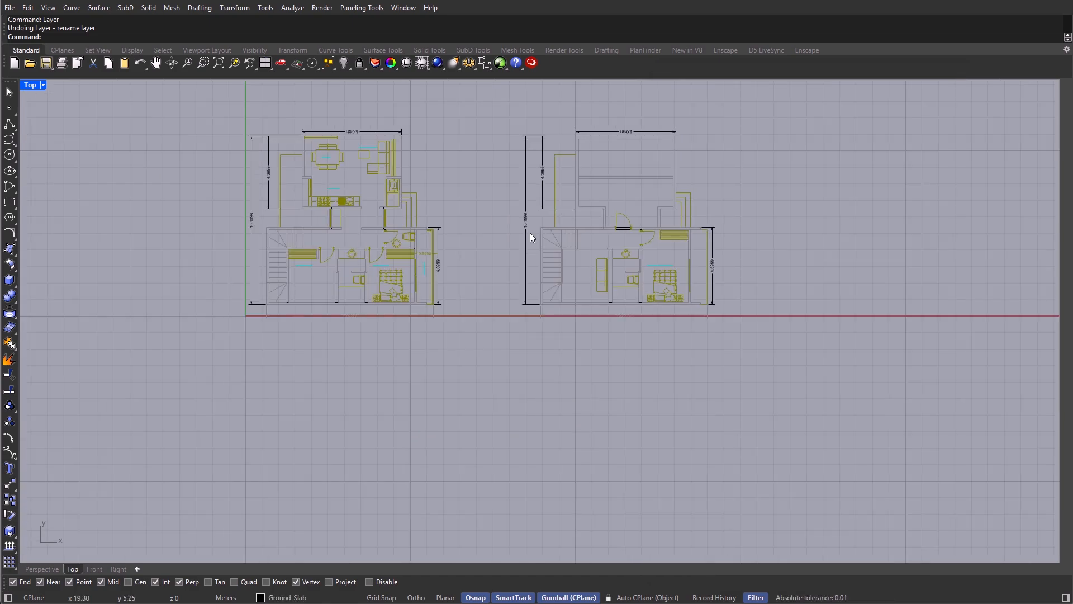
right_drag(358, 176, 584, 285)
scroll(584, 285, up, 6)
right_drag(654, 326, 598, 286)
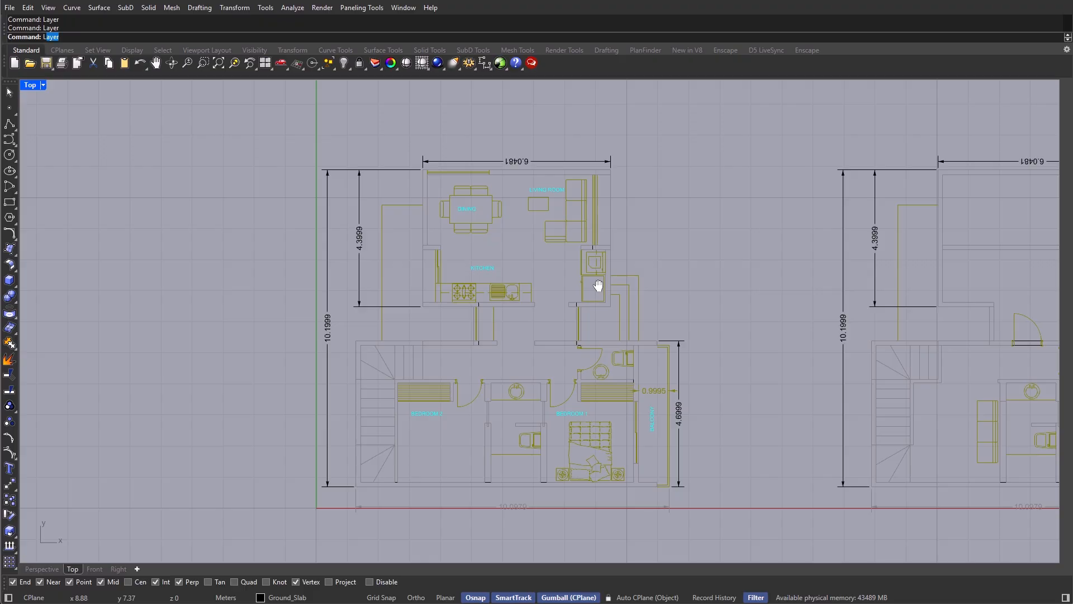
text(Layer)
key(Return)
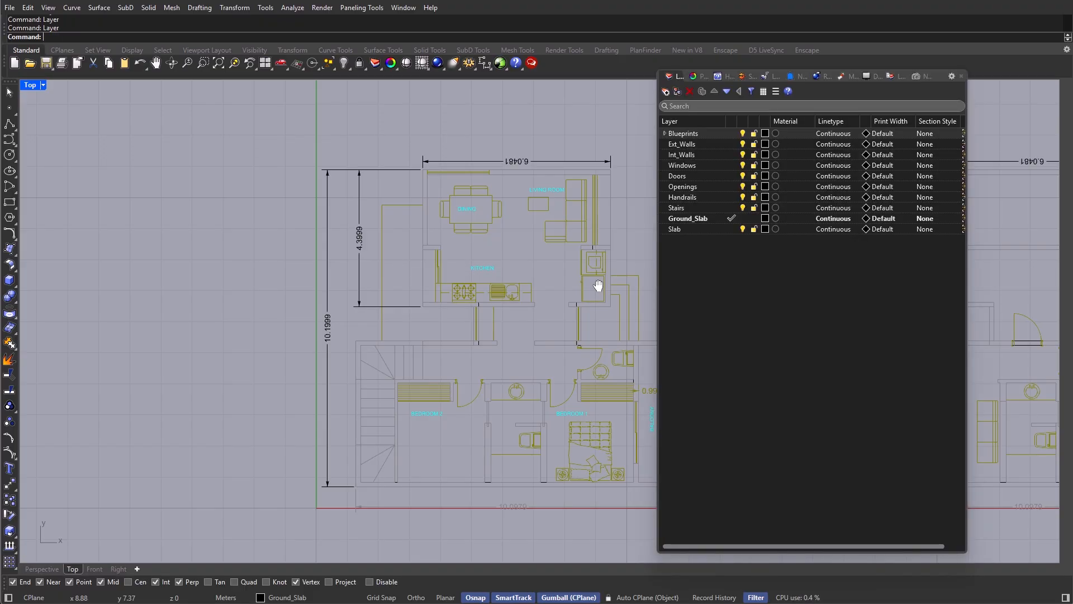
click(753, 136)
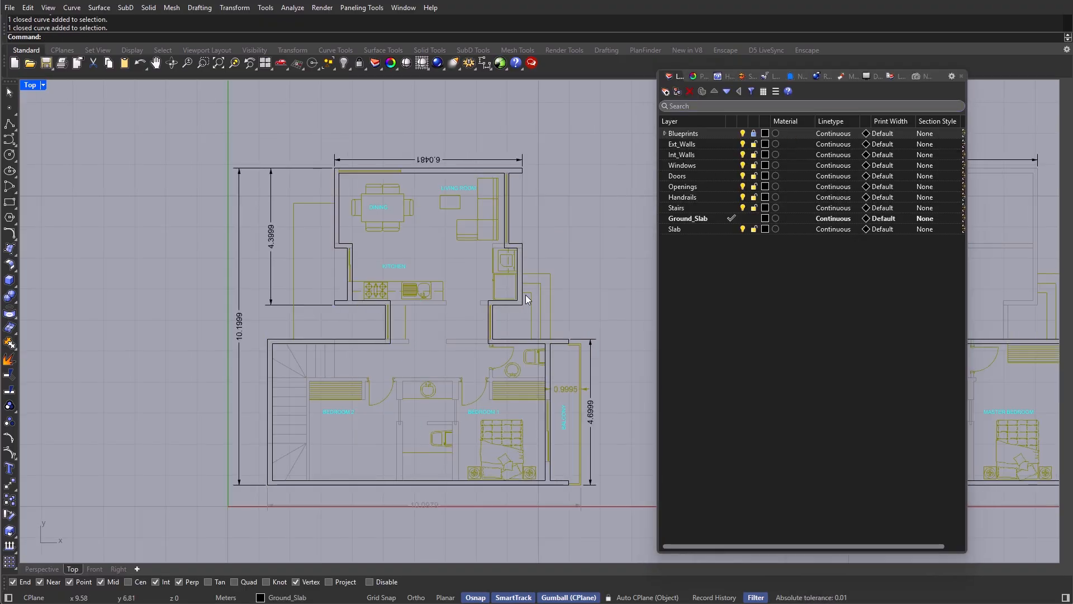
Step: Duplicate the first floor plan's outer wall outline in place and assign one copy to the Ground_Slab layer
click(522, 290)
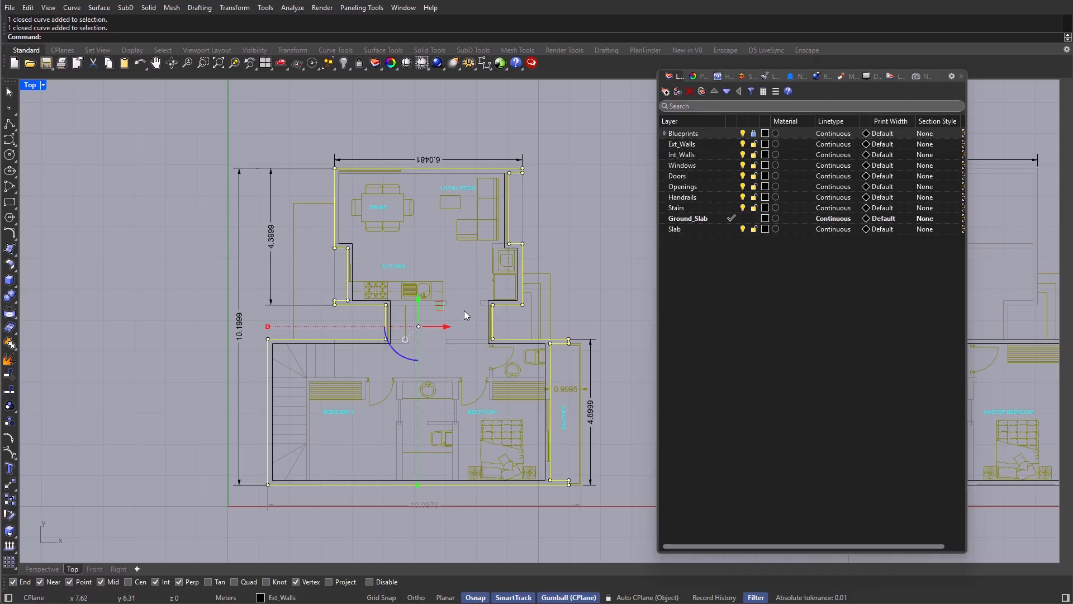
right_drag(455, 308, 428, 296)
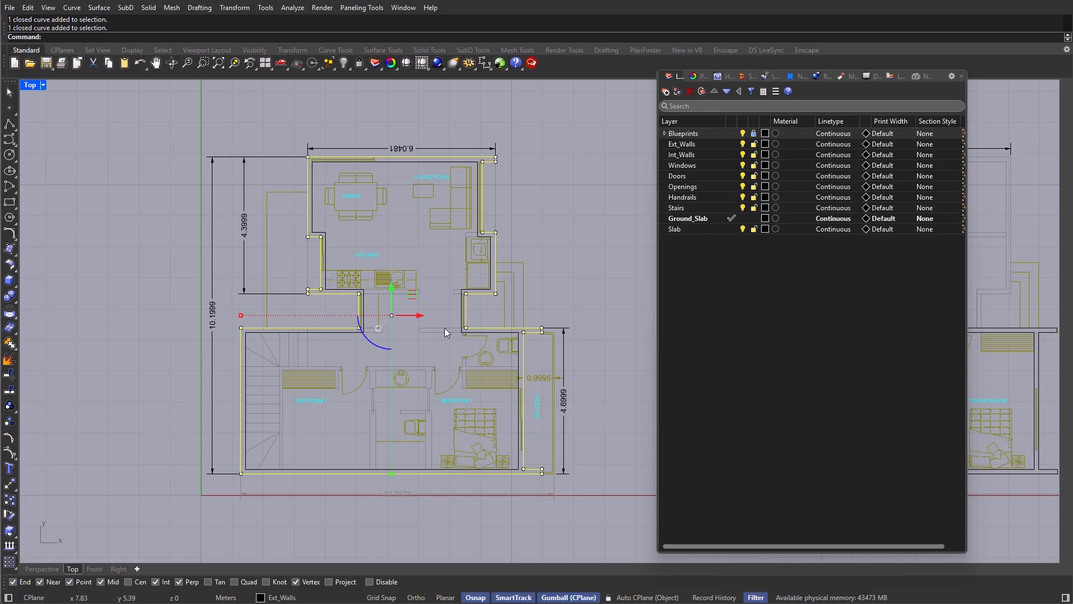
key(ctrl+v)
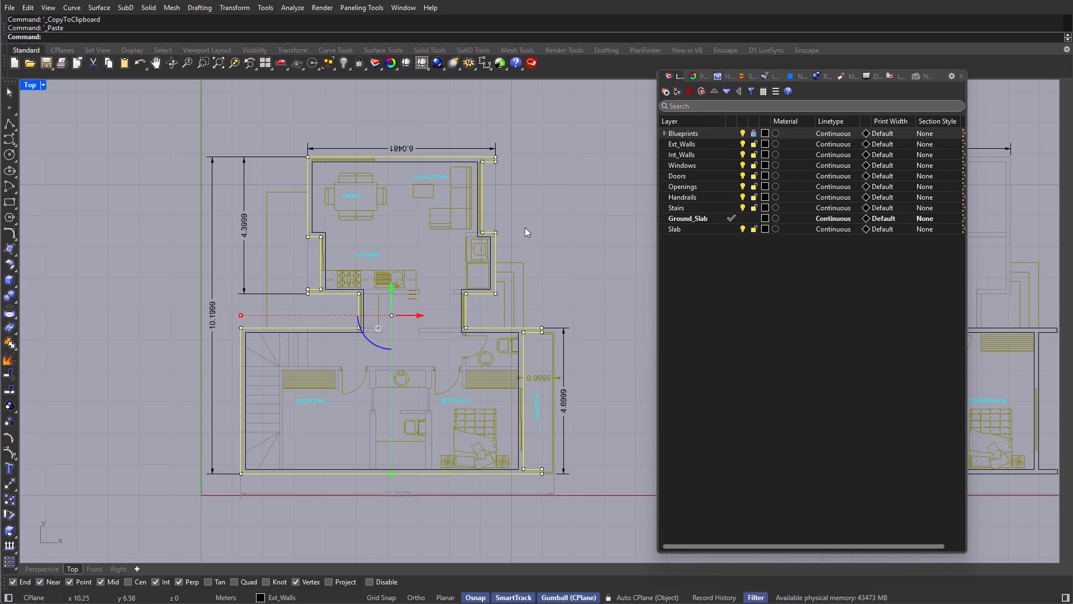
click(494, 244)
click(537, 273)
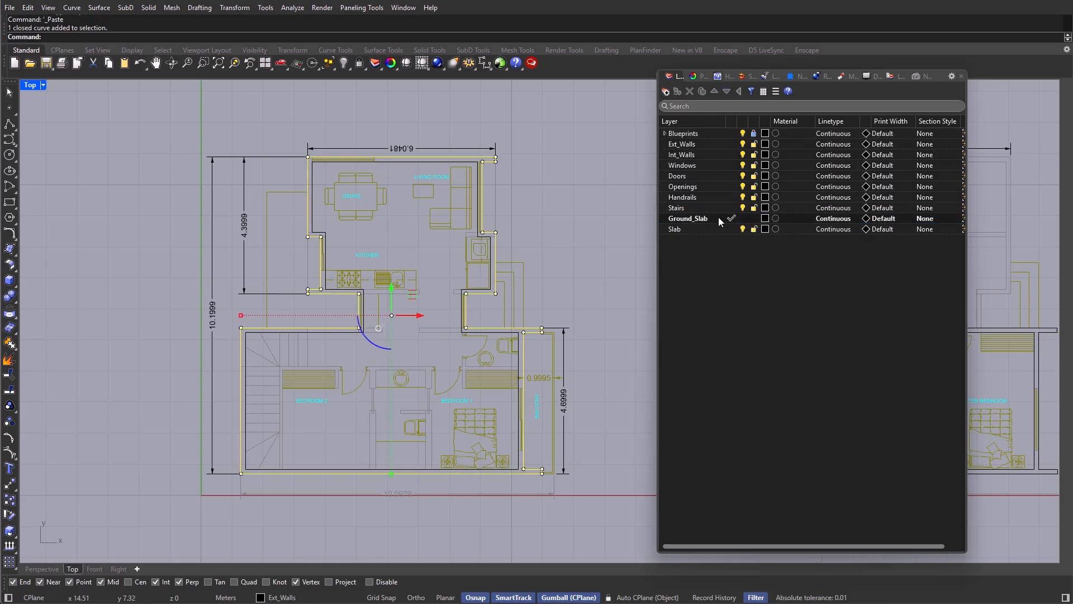
right_click(719, 218)
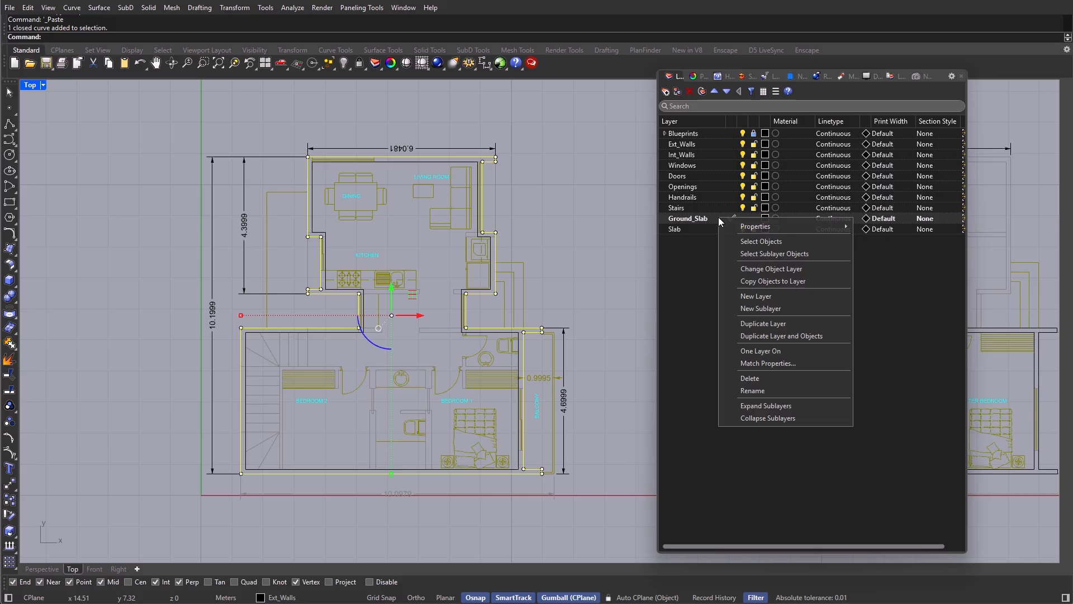
click(801, 272)
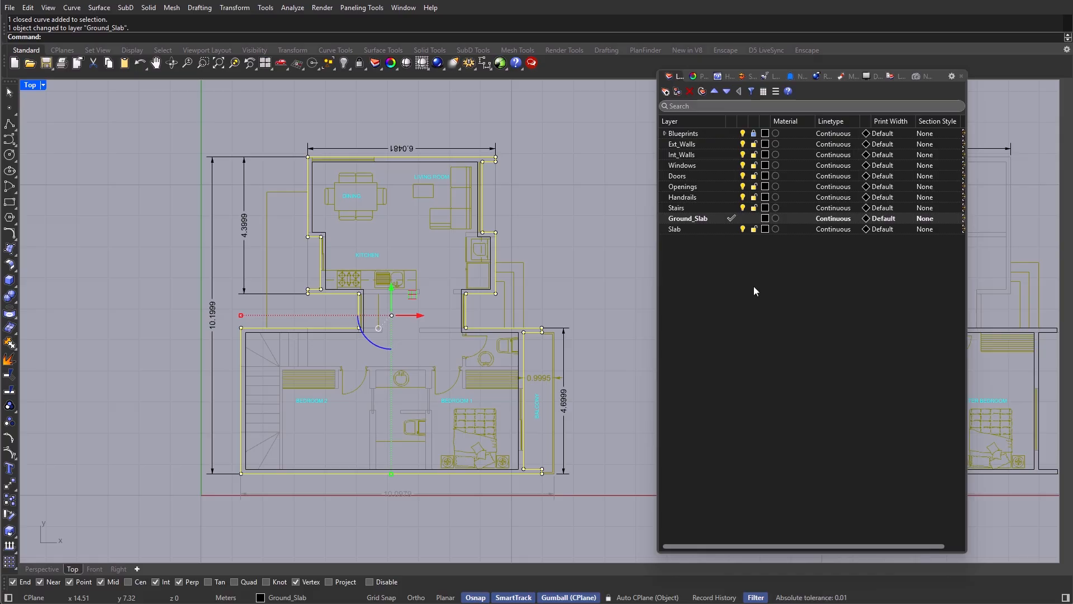
Step: Make Slab the current layer
click(732, 219)
click(733, 229)
click(732, 229)
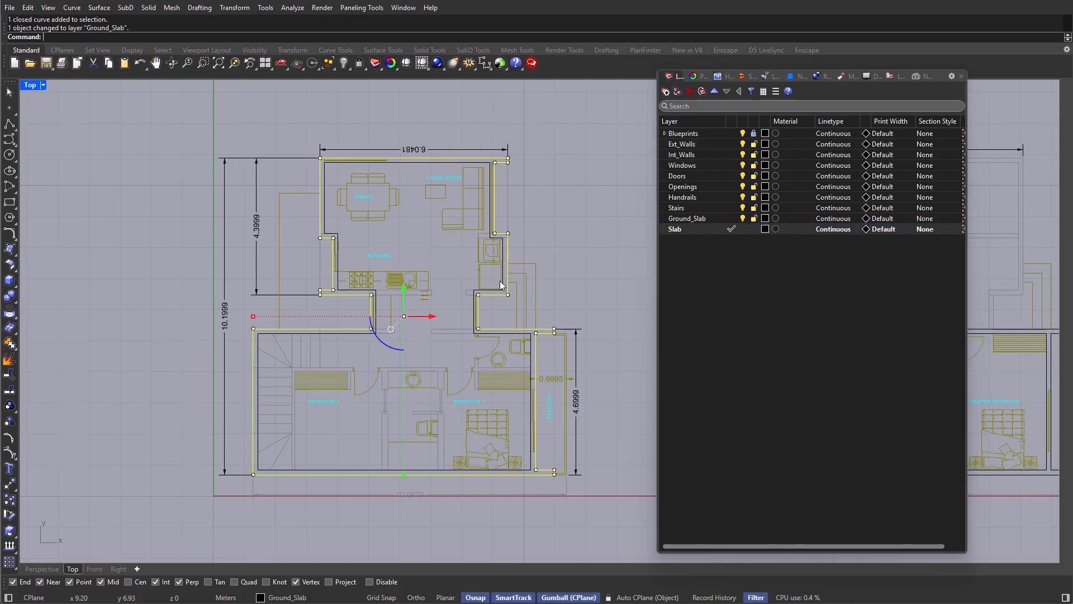
Step: Start a polyline at the second floor plan's upper-left outer corner and trace the upper block's left side to the lower block
scroll(500, 280, down, 3)
scroll(367, 303, up, 3)
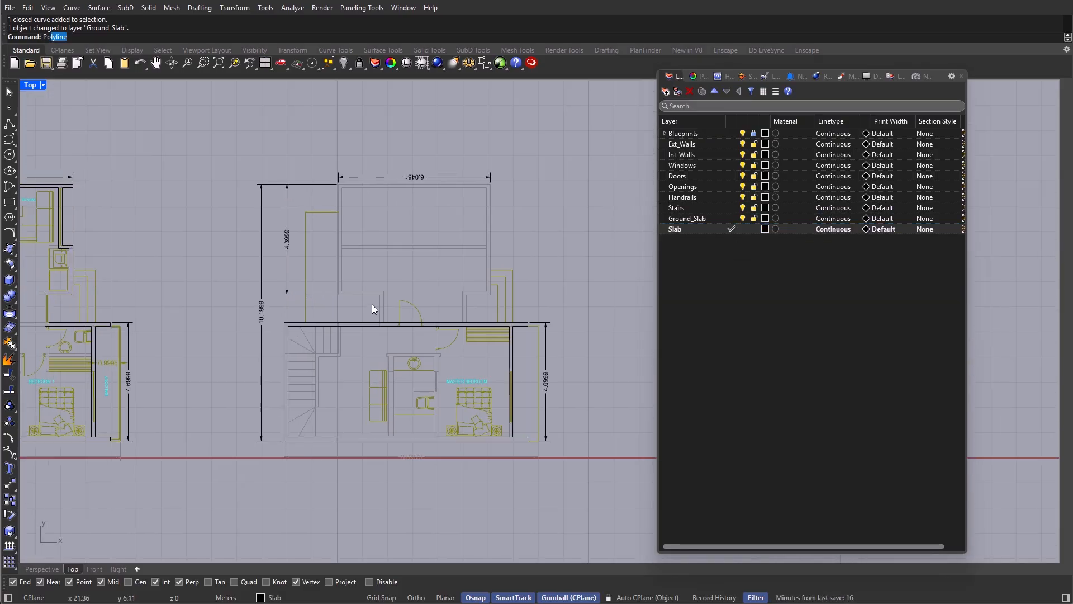
key(Return)
scroll(338, 185, up, 4)
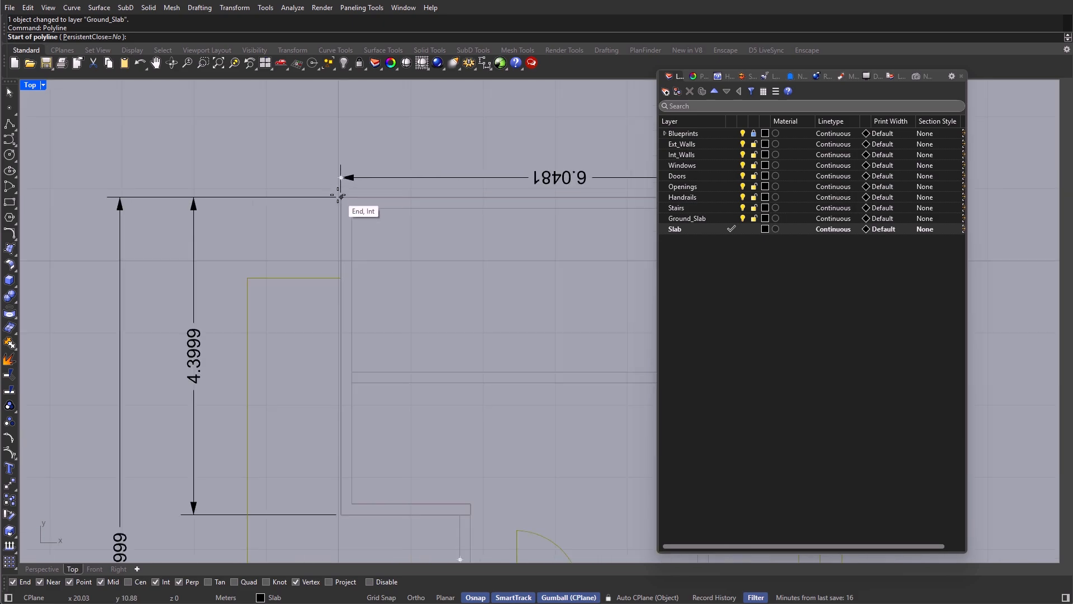
click(340, 196)
scroll(424, 347, down, 3)
scroll(398, 209, up, 3)
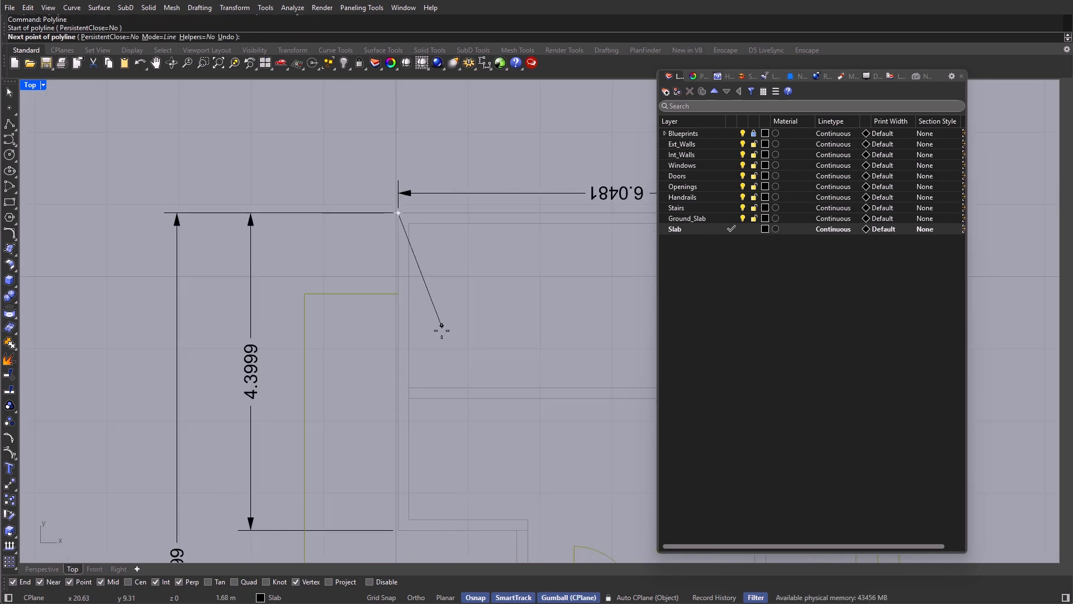
scroll(442, 330, down, 3)
scroll(306, 301, up, 3)
click(309, 309)
click(428, 309)
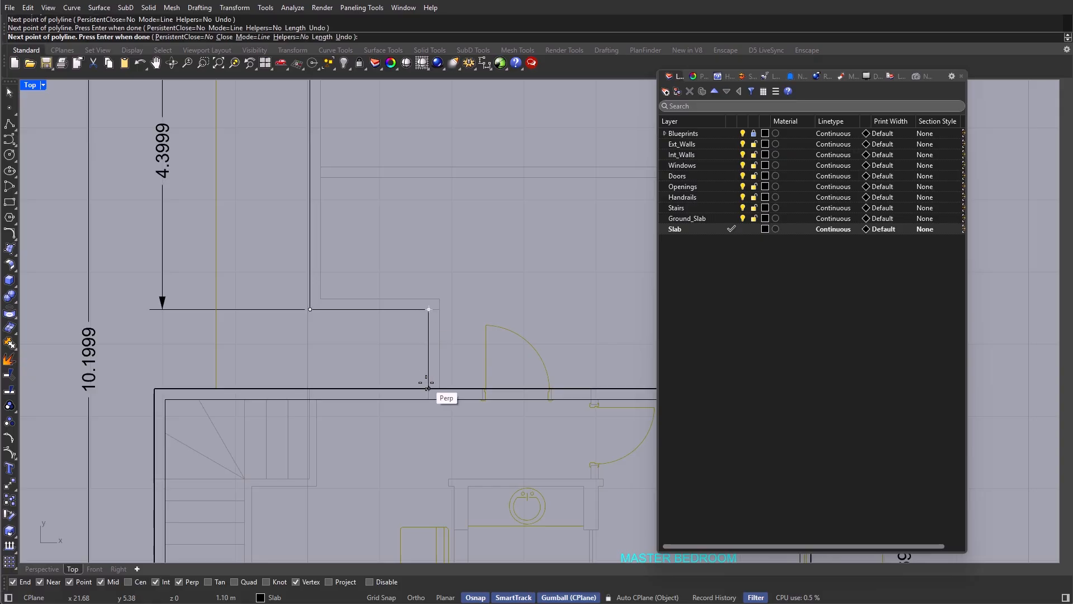
click(428, 388)
Step: Continue the slab outline around the lower block's left, bottom and balcony-side walls, undoing the misplaced point and following the projecting wall ends
scroll(252, 358, down, 5)
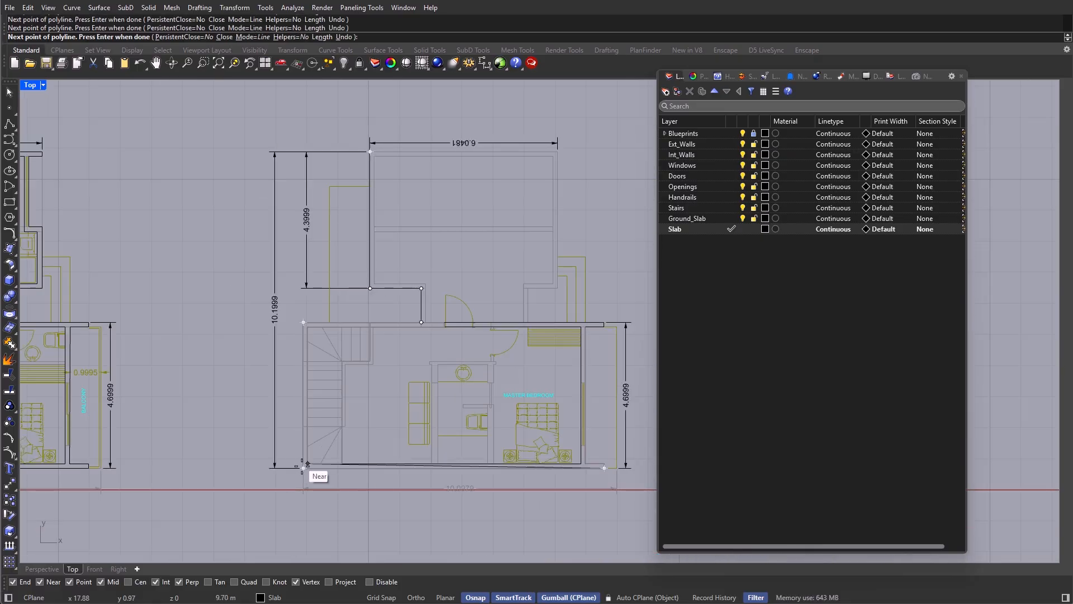
scroll(303, 465, up, 2)
key(ctrl+z)
scroll(307, 464, down, 2)
scroll(592, 465, up, 7)
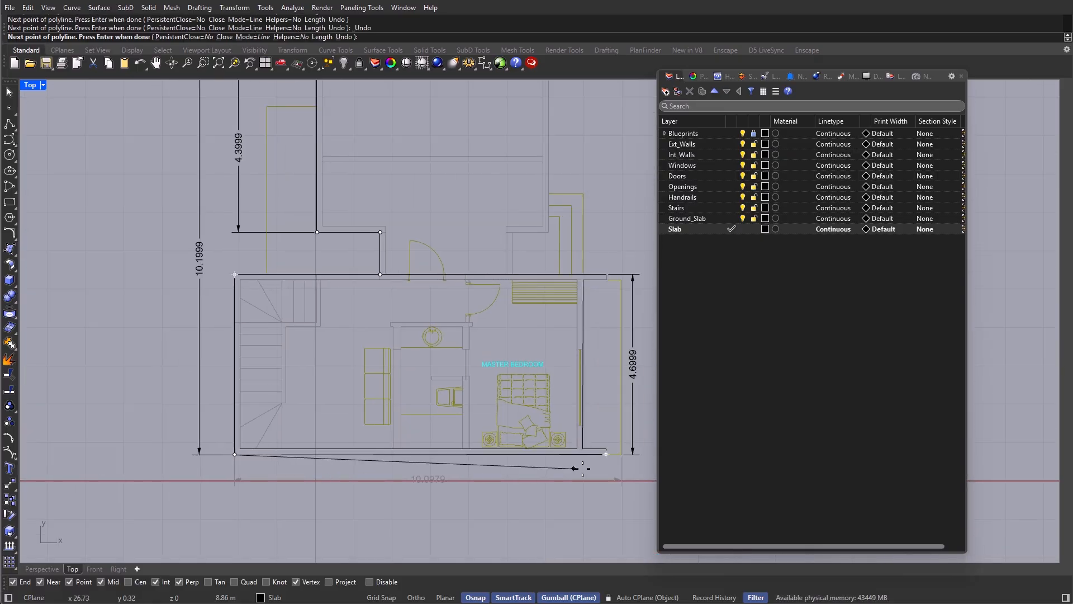
click(585, 439)
click(540, 438)
right_drag(581, 109, 581, 239)
click(541, 253)
click(584, 252)
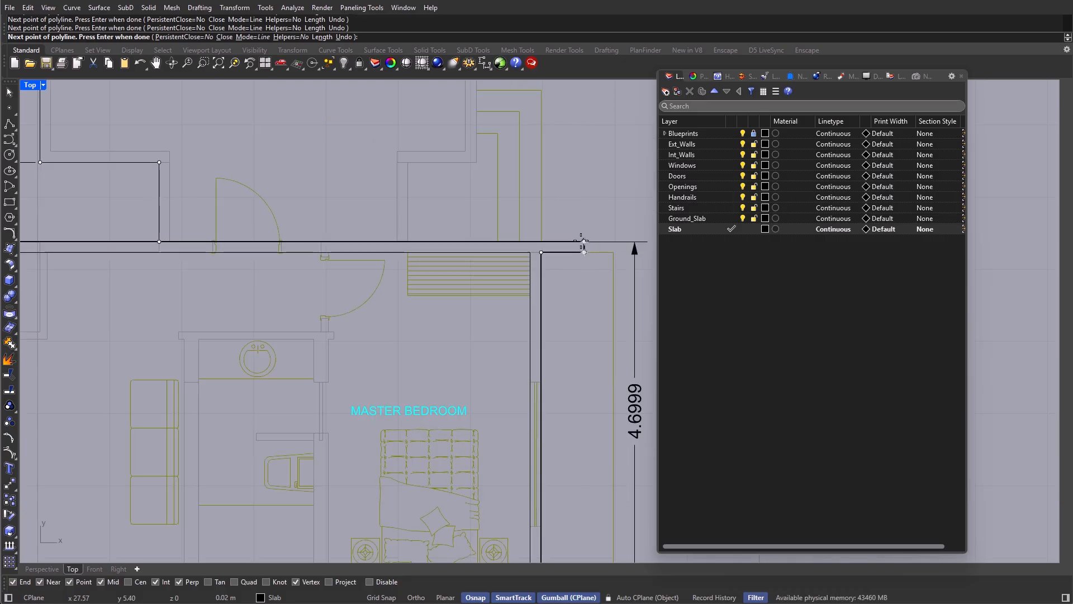
Step: Trace the stepped right side and top edge of the upper block, close the slab outline at its start point, and check it
right_drag(404, 243, 430, 363)
click(434, 282)
right_drag(436, 284, 443, 339)
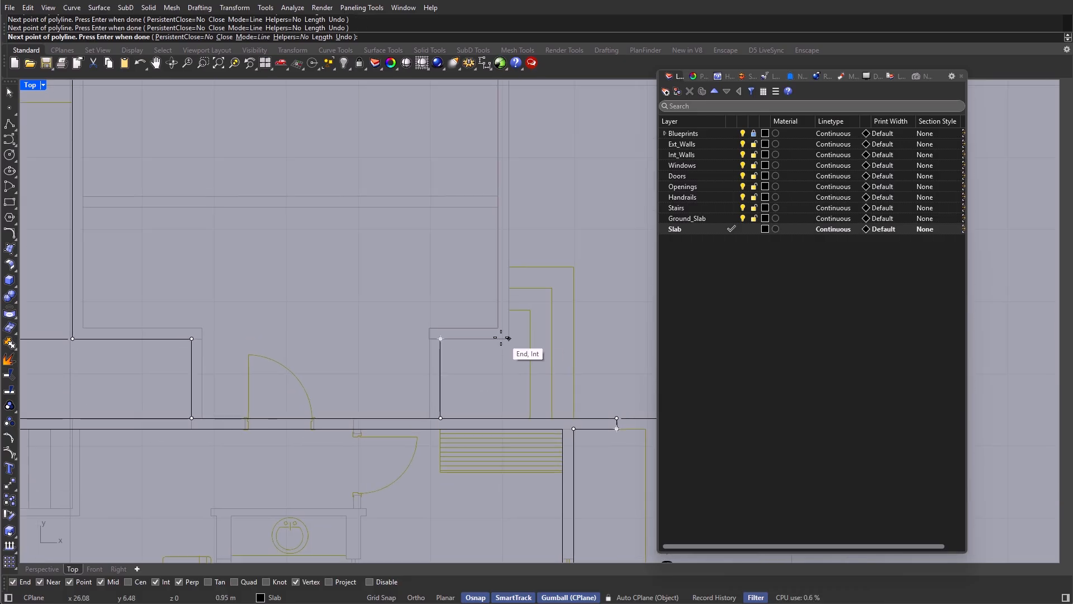
click(507, 338)
scroll(507, 337, down, 4)
right_drag(519, 328, 548, 388)
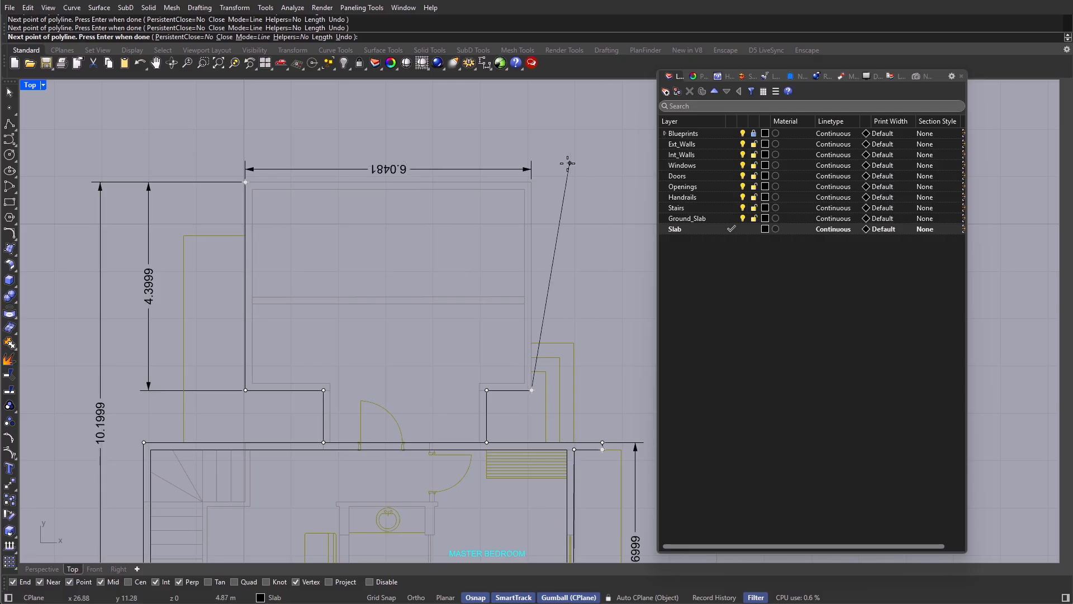
click(532, 181)
click(246, 182)
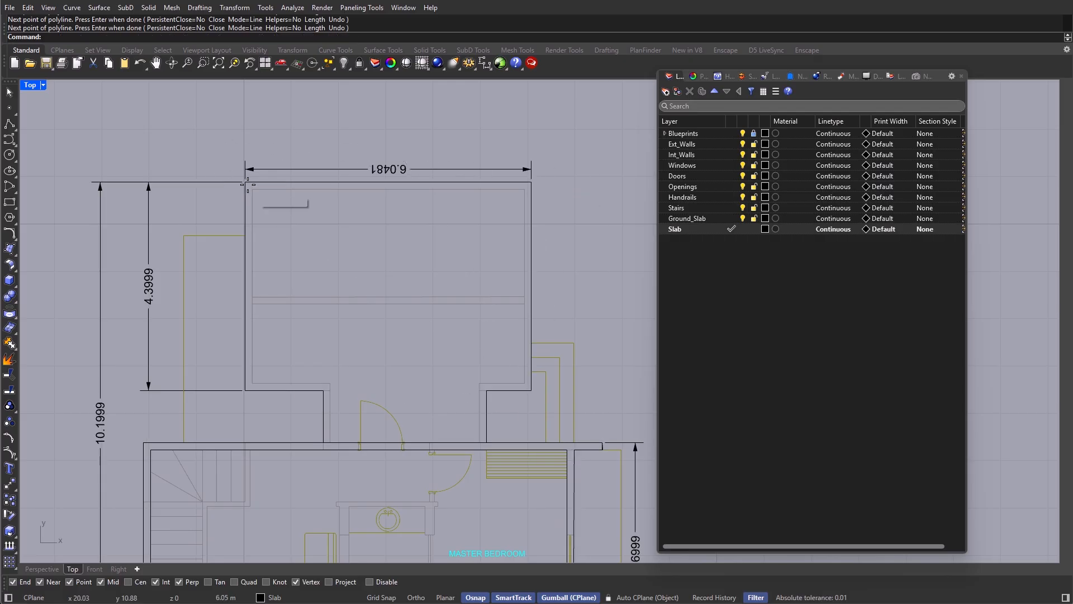
click(291, 181)
scroll(409, 202, down, 6)
right_drag(508, 250, 558, 221)
key(Escape)
Step: Return to the first floor plan and make Int_Walls the current layer
click(732, 228)
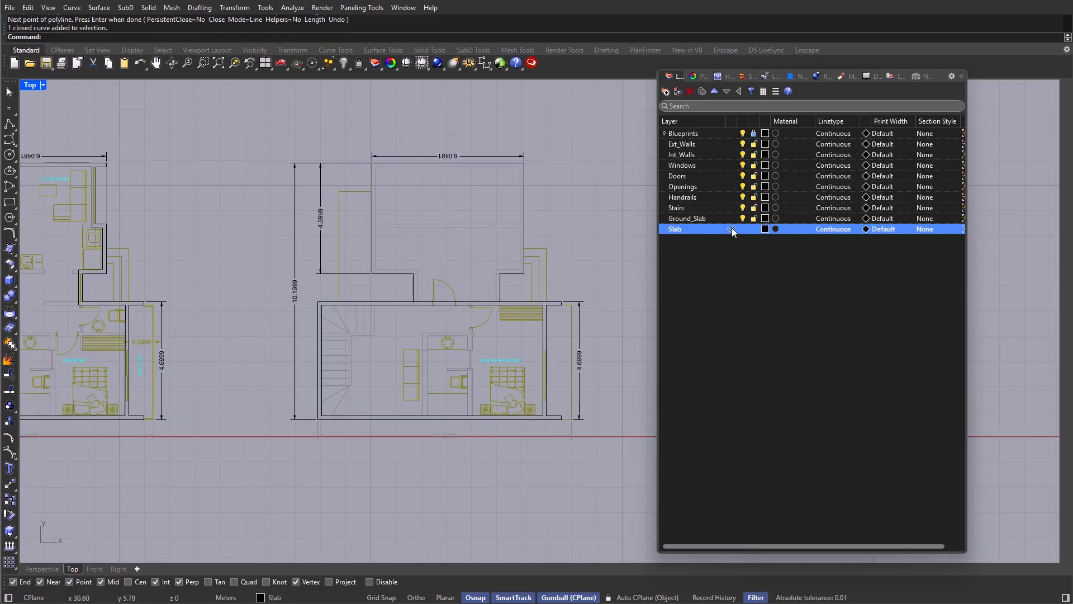
right_drag(300, 209, 630, 251)
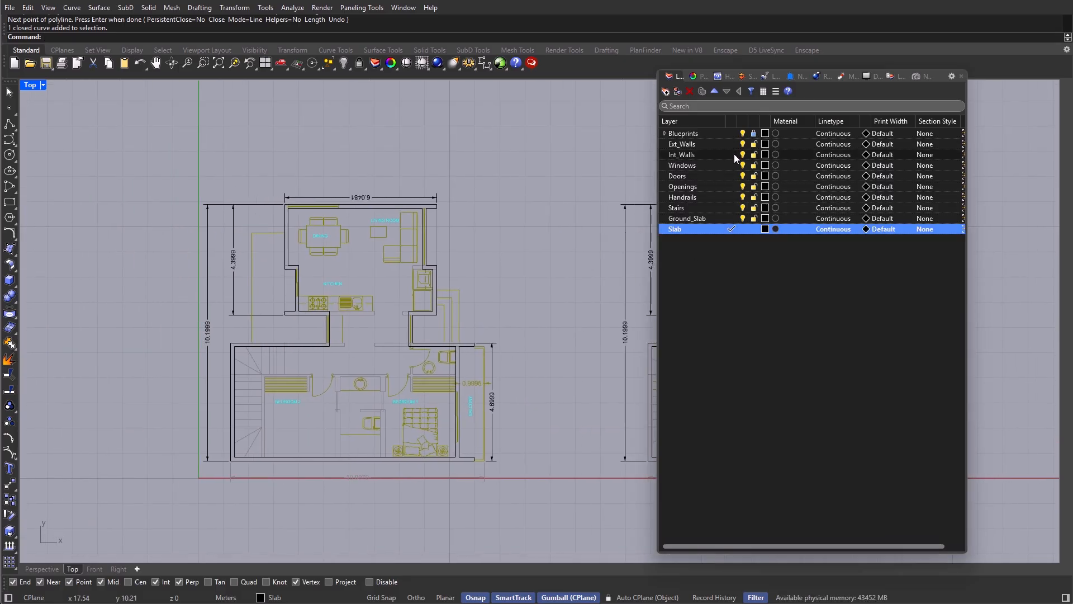
click(732, 155)
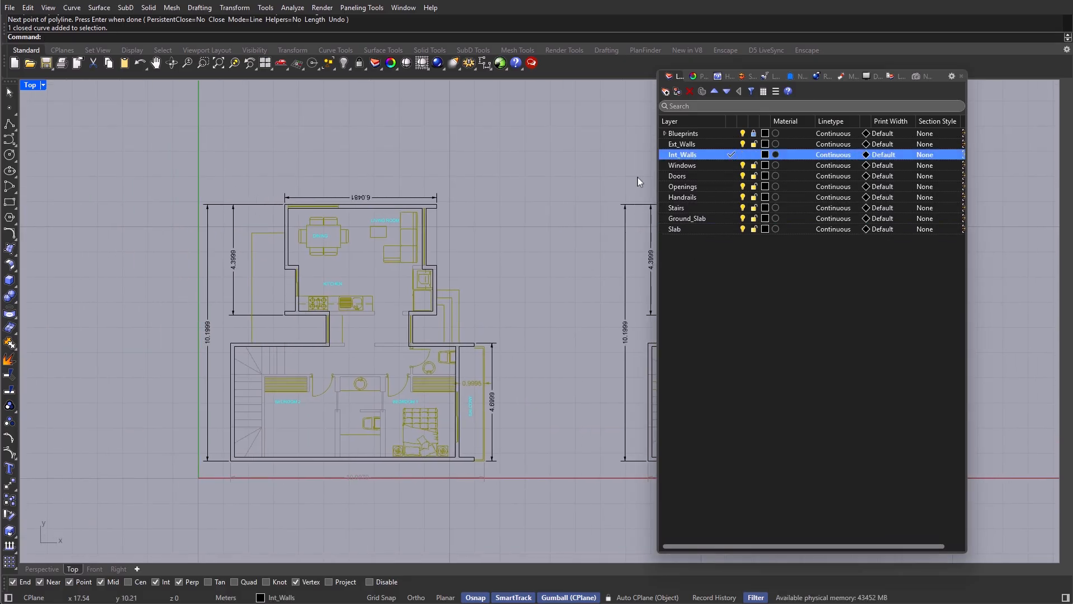
Step: Draw rectangles over the two interior wall segments flanking the passage just below the kitchen
scroll(376, 257, up, 2)
text(Rectangle)
key(Return)
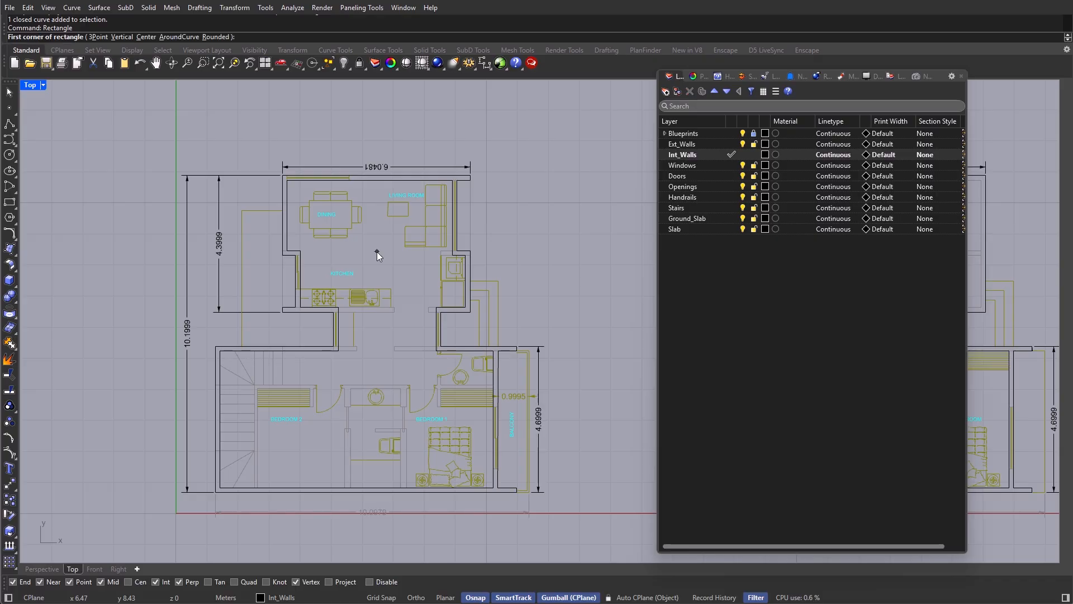
scroll(344, 297, up, 6)
click(327, 326)
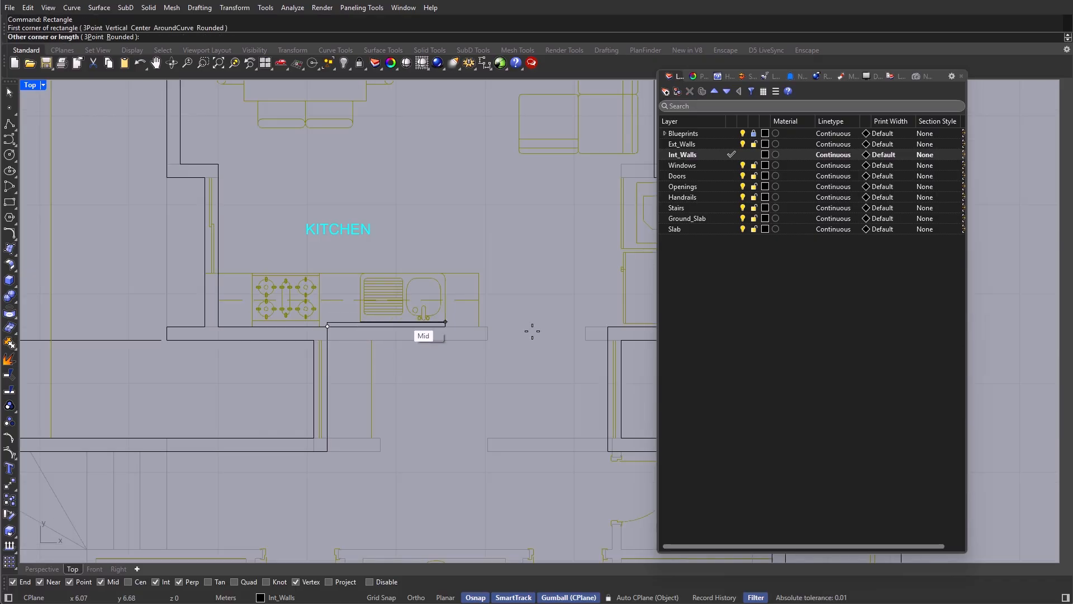
click(488, 339)
right_drag(513, 350, 490, 311)
right_click(491, 312)
click(585, 300)
click(562, 287)
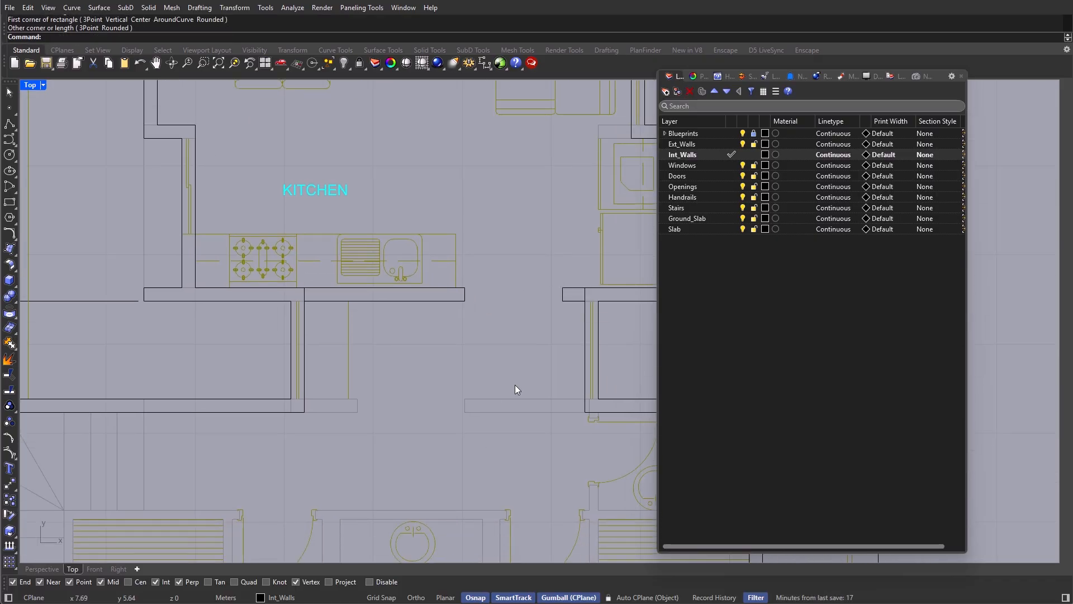
Step: Draw rectangles over the two wall segments flanking the passage where it enters the bedroom block
right_click(462, 398)
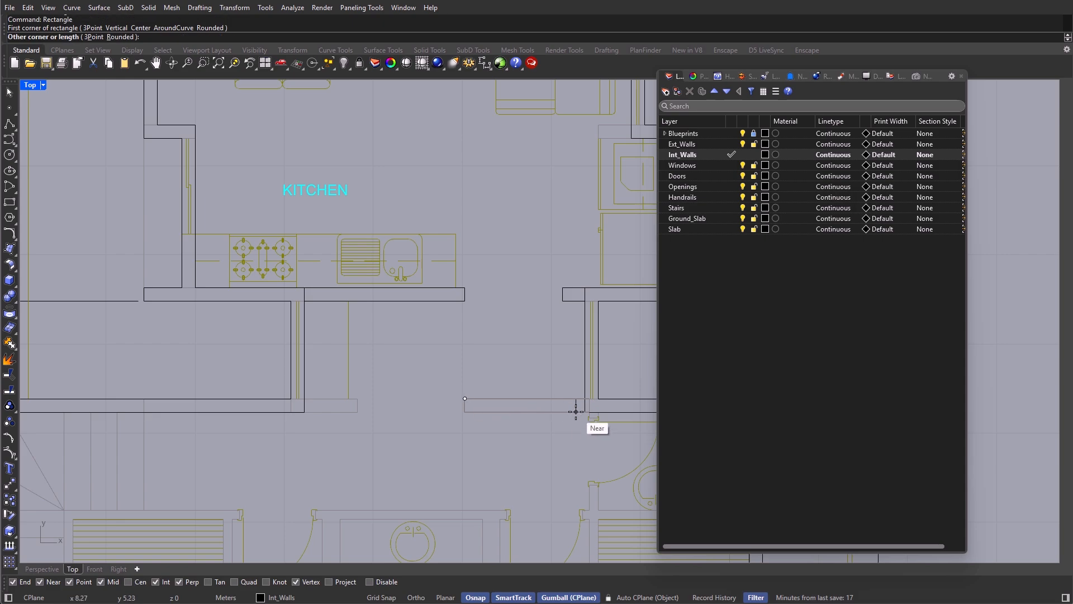
click(357, 412)
click(304, 399)
Step: Start an interior wall polyline at the lower exterior wall and trace the staircase side of Bedroom 2's wall up to its corner
scroll(376, 369, down, 5)
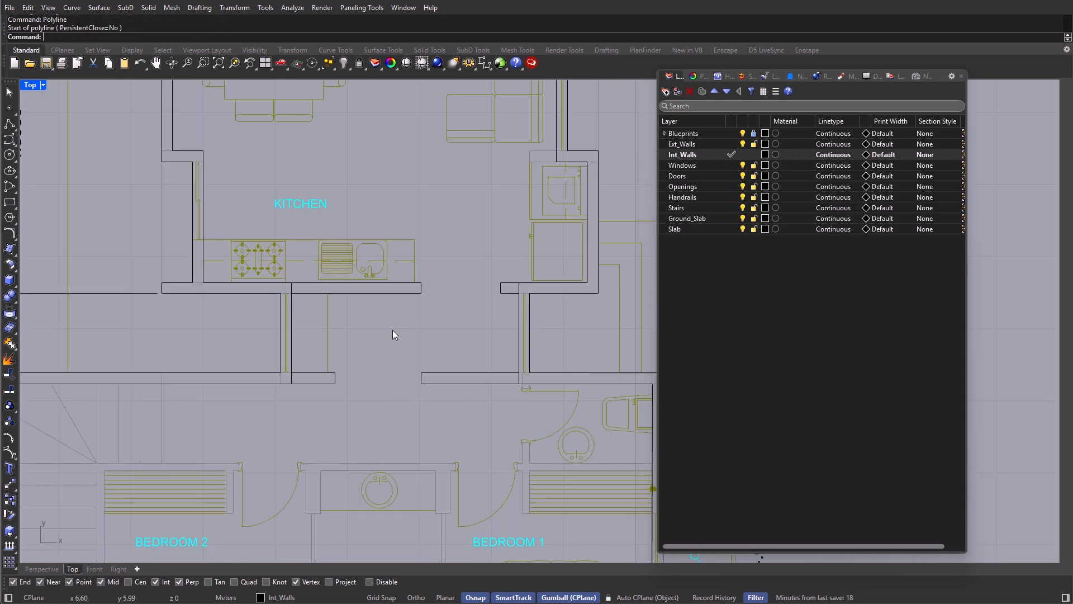
text(polyline)
key(Return)
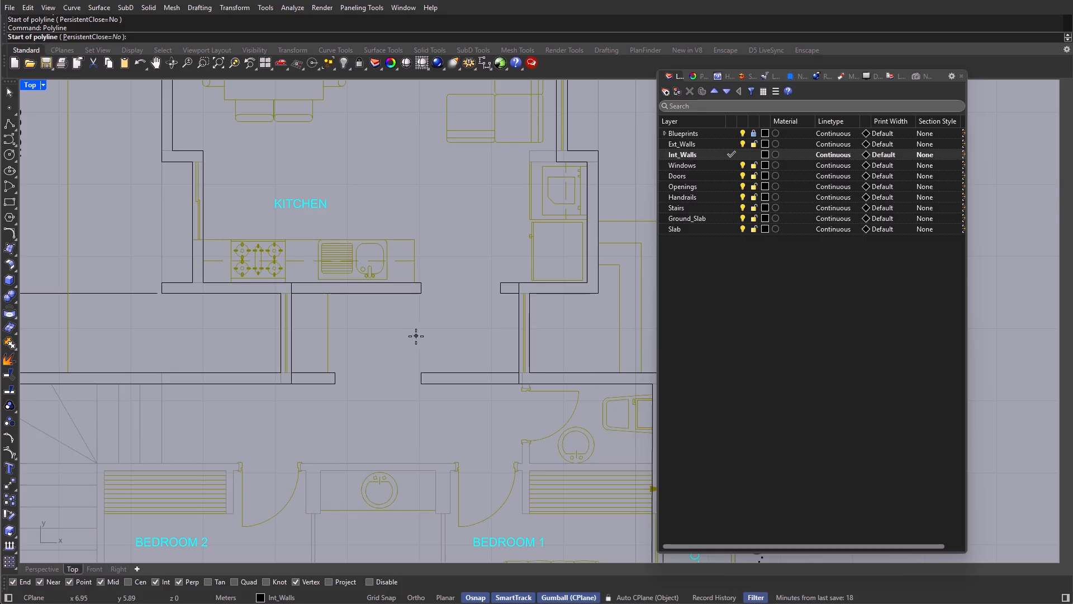
scroll(352, 314, down, 3)
scroll(280, 388, up, 5)
click(264, 506)
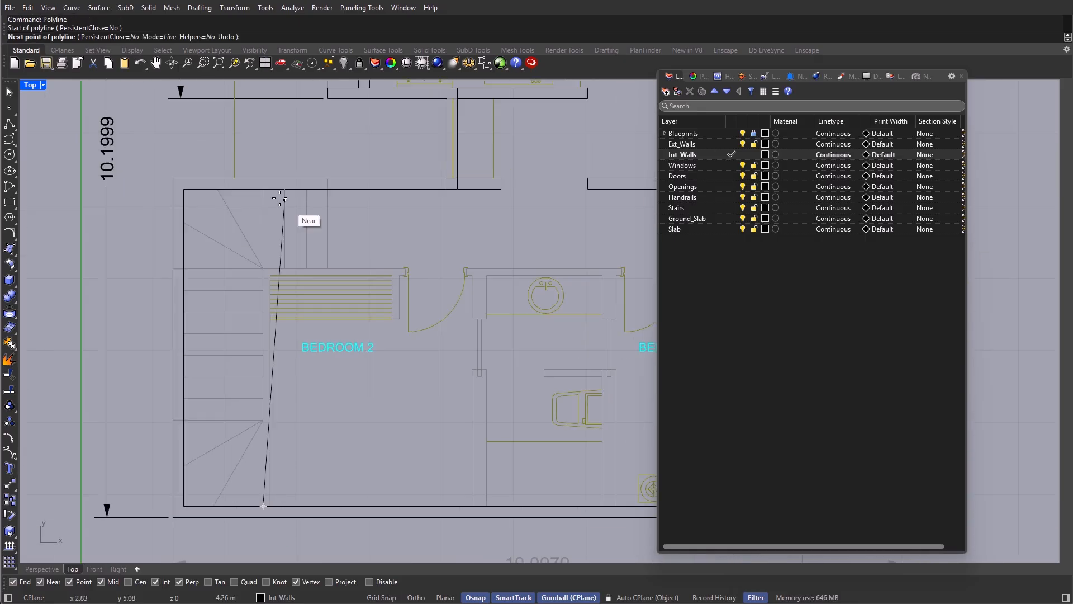
click(263, 269)
right_drag(263, 269, 218, 272)
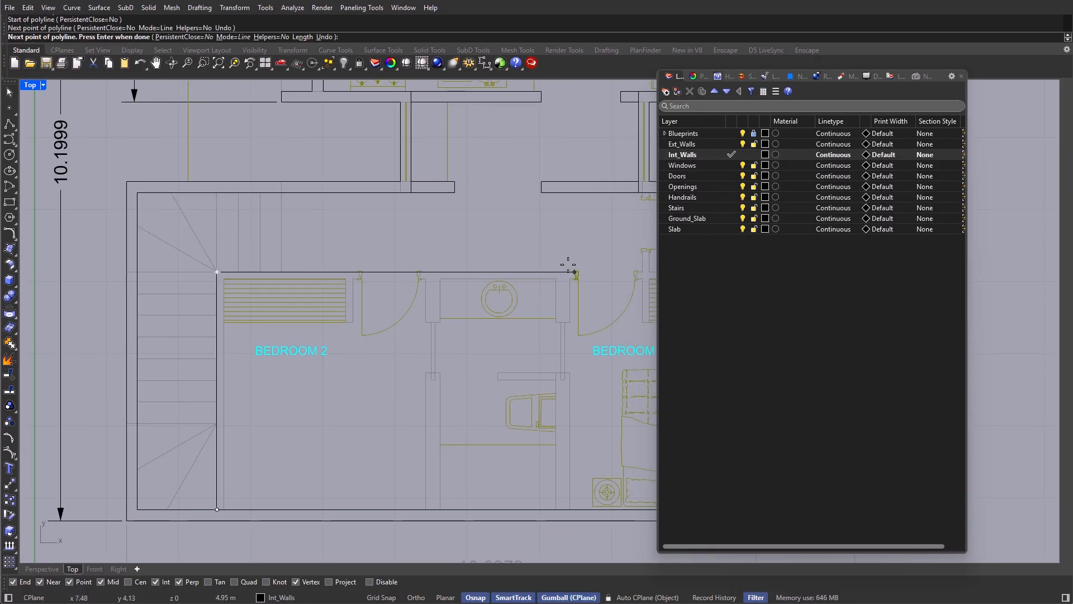
Step: Continue the polyline along the bedrooms' corridor wall, up the bathroom door wall to the exterior wall, and across its thickness
right_drag(570, 267, 349, 279)
scroll(350, 279, up, 8)
click(518, 286)
right_drag(518, 286, 466, 374)
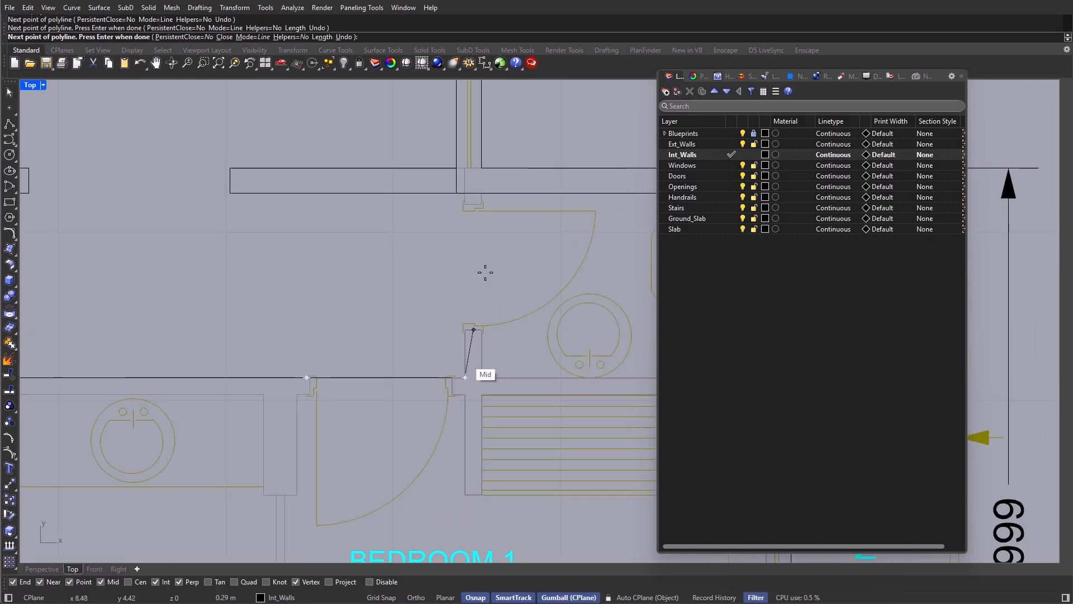
click(465, 193)
click(482, 193)
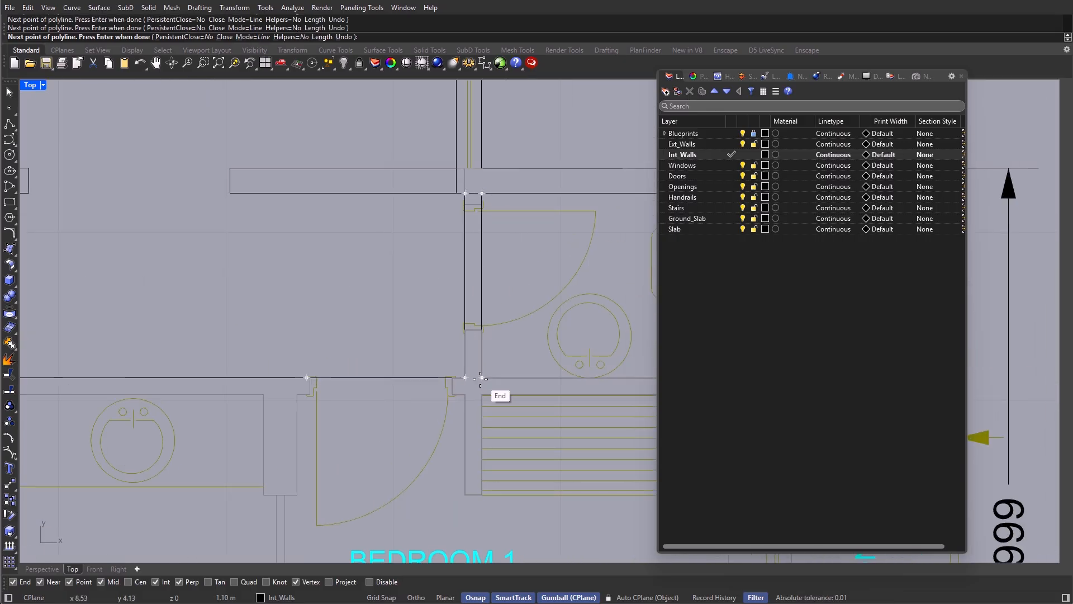
Step: Trace the wall between the bathroom and Bedroom 1, around the wardrobe's side wall and across the Bedroom 1 doorway
scroll(506, 378, down, 5)
scroll(539, 358, up, 4)
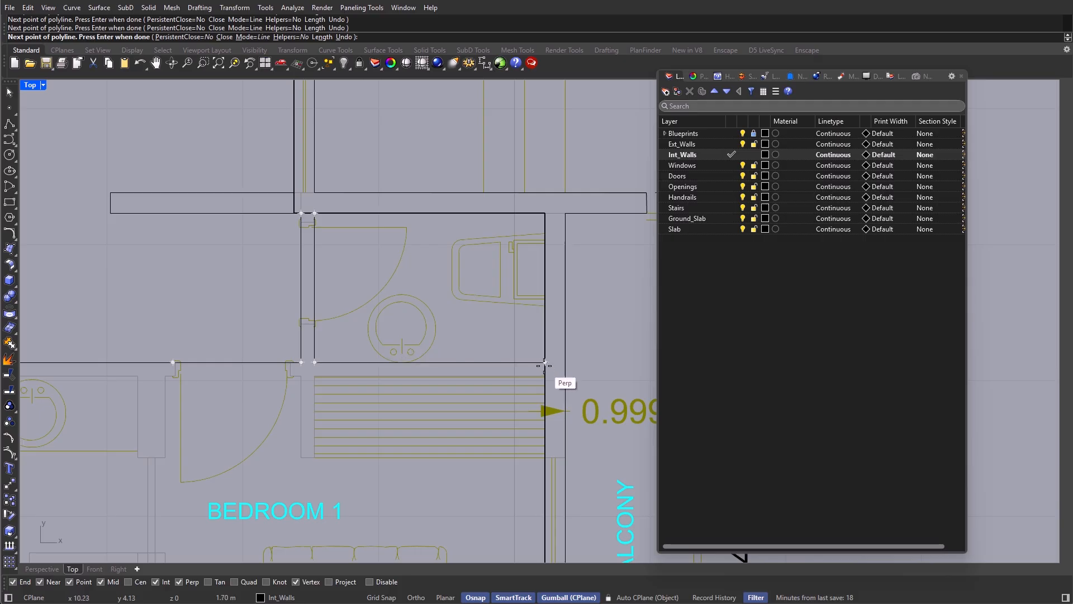
click(545, 370)
scroll(307, 371, up, 6)
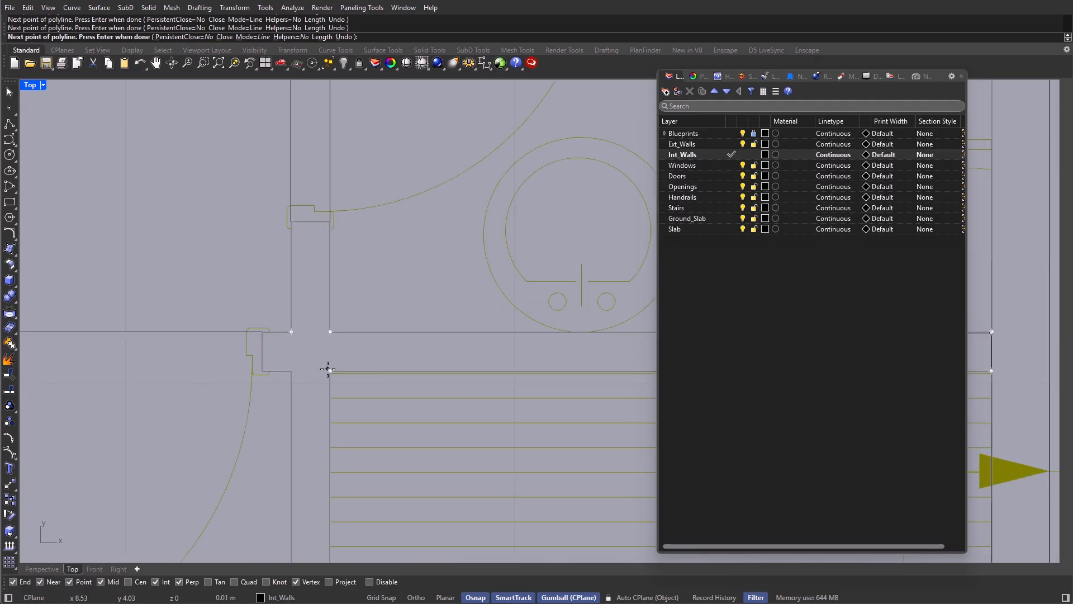
scroll(327, 369, down, 4)
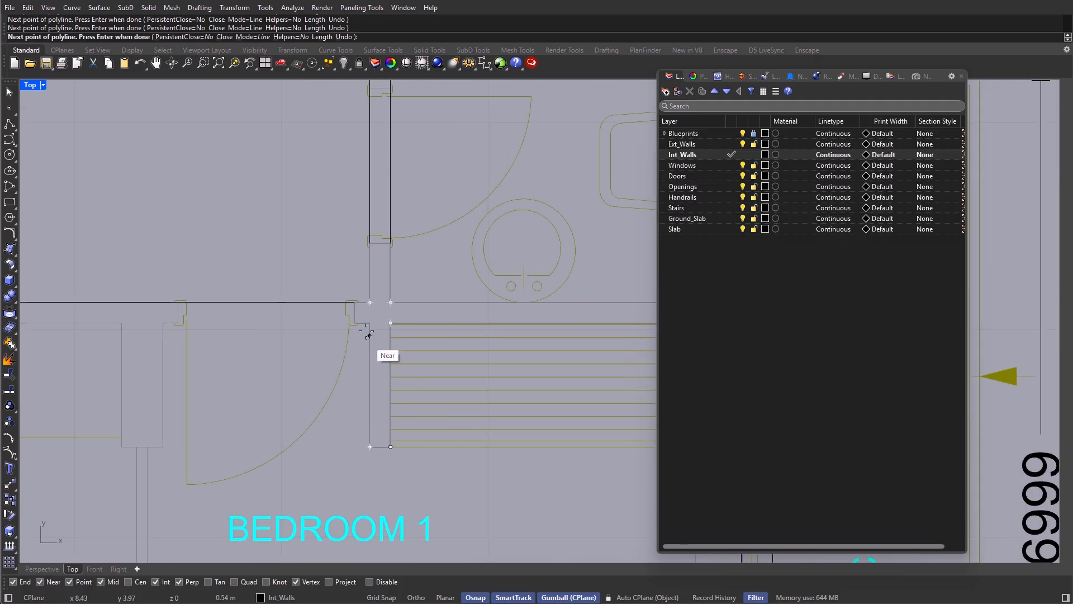
scroll(371, 316, up, 4)
click(375, 316)
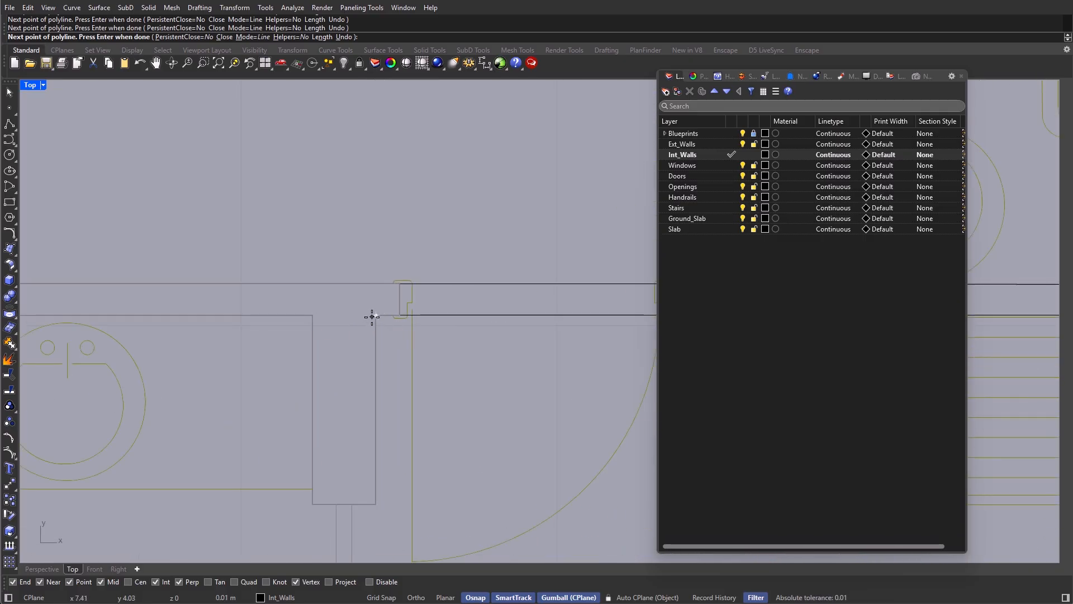
Step: Trace Bedroom 1's side of the wall shared with the central room down to the exterior wall and across its thickness
scroll(378, 307, down, 8)
right_drag(393, 402, 393, 173)
click(378, 512)
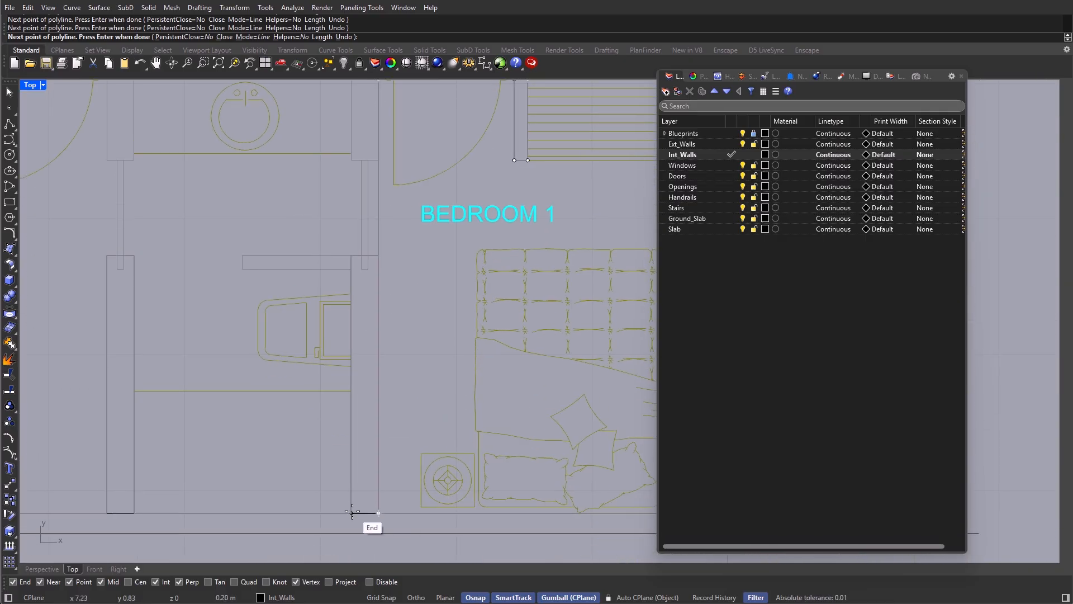
click(351, 513)
right_drag(386, 525, 417, 541)
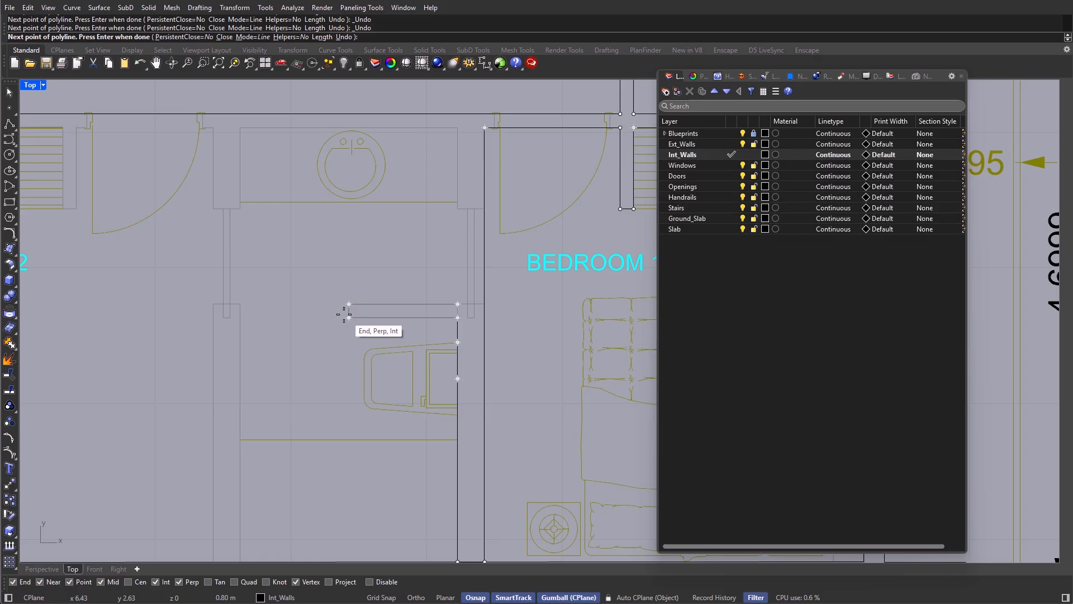
Step: Outline the short partition inside the central room and continue the polyline up and across the room's top edge behind the washbasin
click(345, 315)
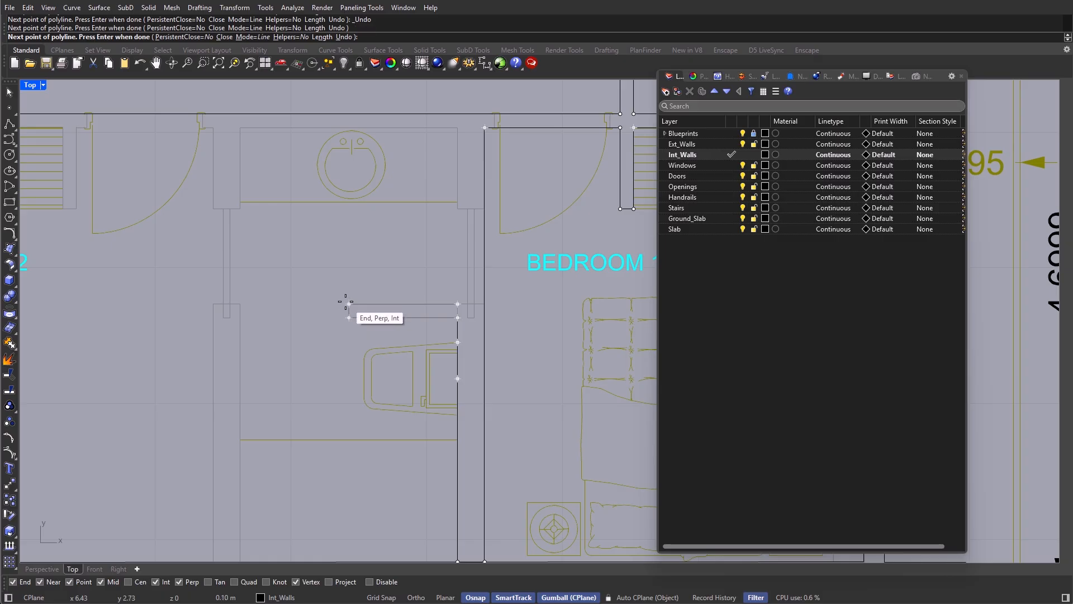
click(345, 302)
click(456, 302)
right_drag(455, 299, 490, 400)
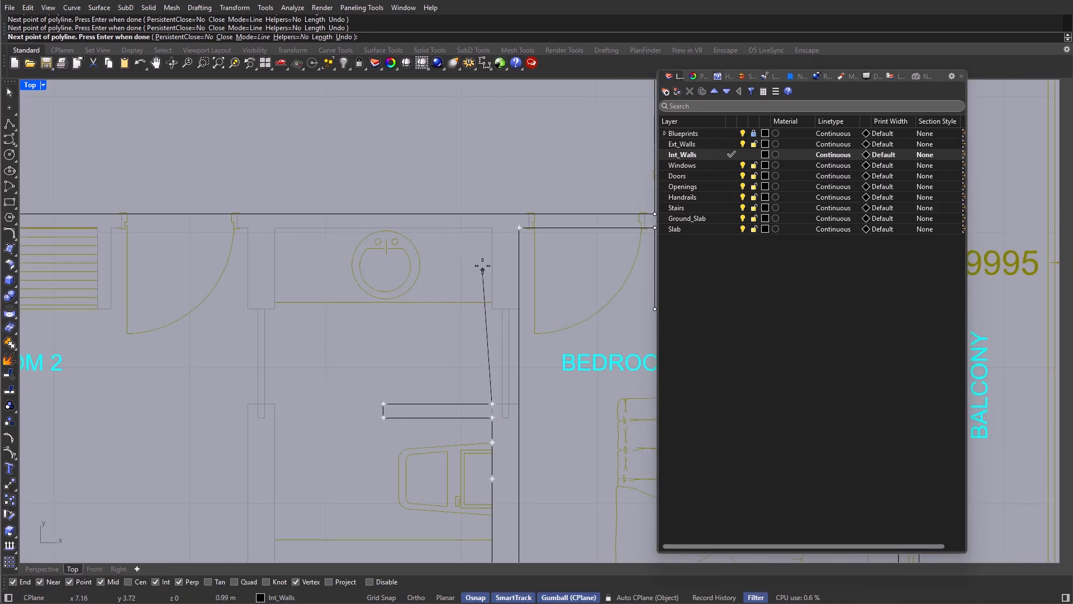
click(491, 228)
click(274, 227)
Step: Trace the wall between the central room and Bedroom 2 down to the exterior wall and across its thickness
scroll(321, 249, down, 6)
click(404, 455)
click(390, 455)
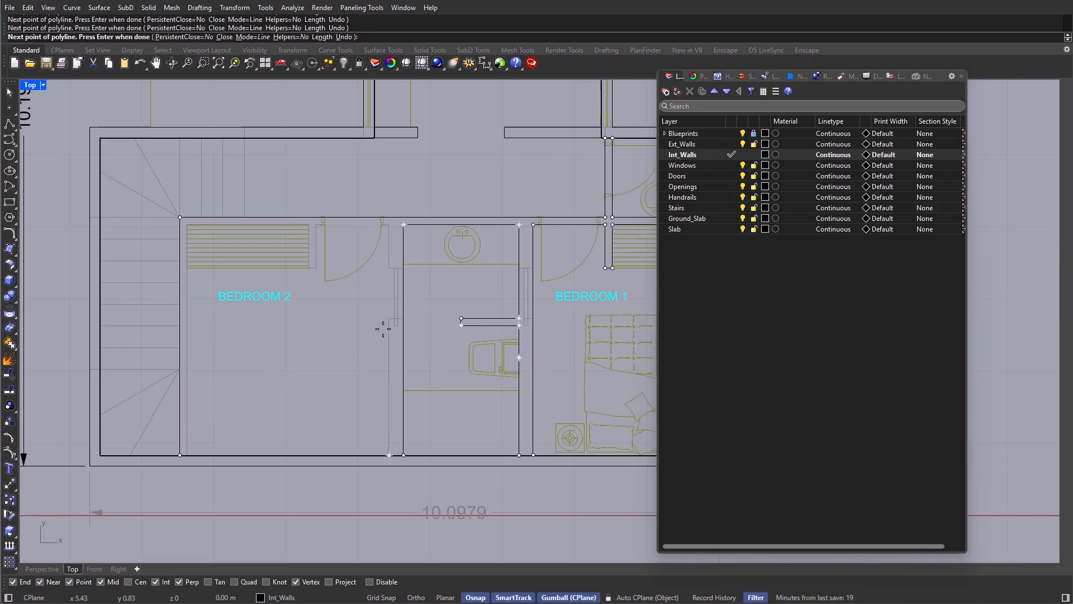
scroll(395, 223, up, 2)
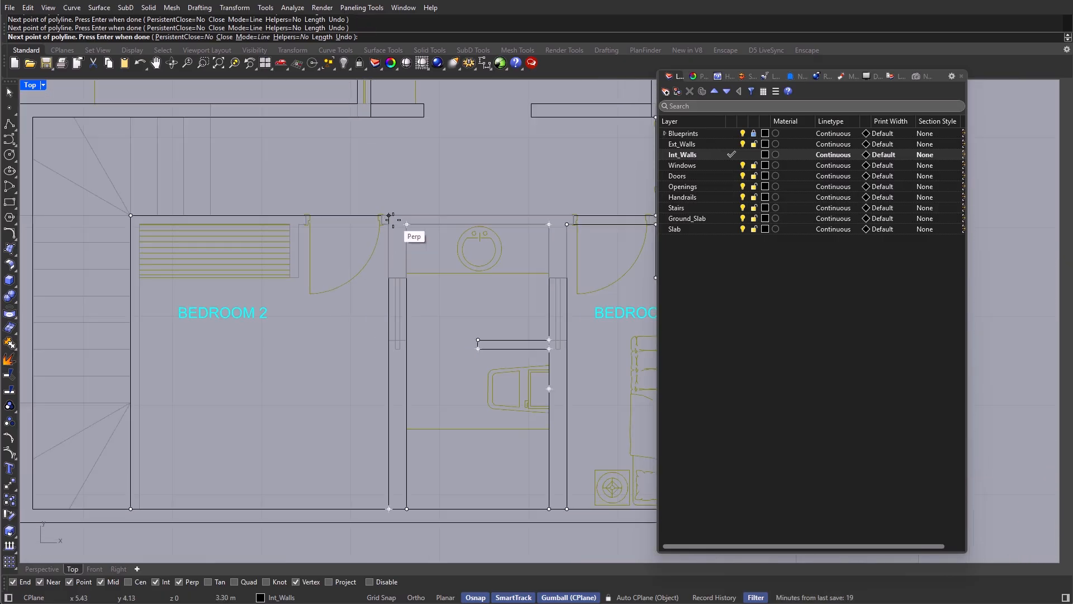
Step: Continue the polyline past the Bedroom 2 doorway and around the side wall of its wardrobe
scroll(442, 258, up, 4)
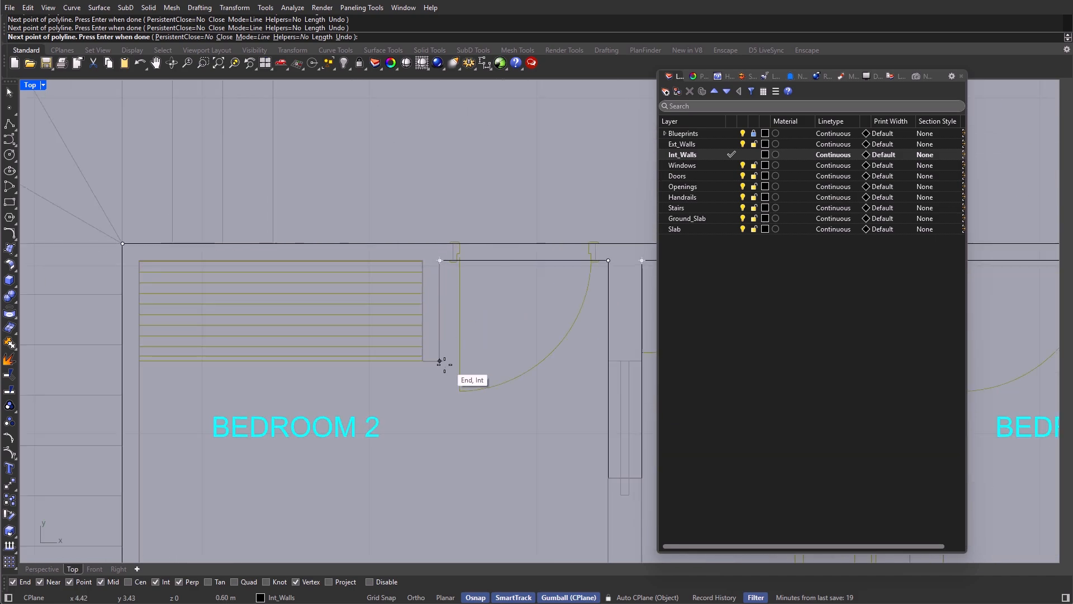
click(440, 361)
click(423, 361)
click(424, 260)
scroll(403, 240, down, 2)
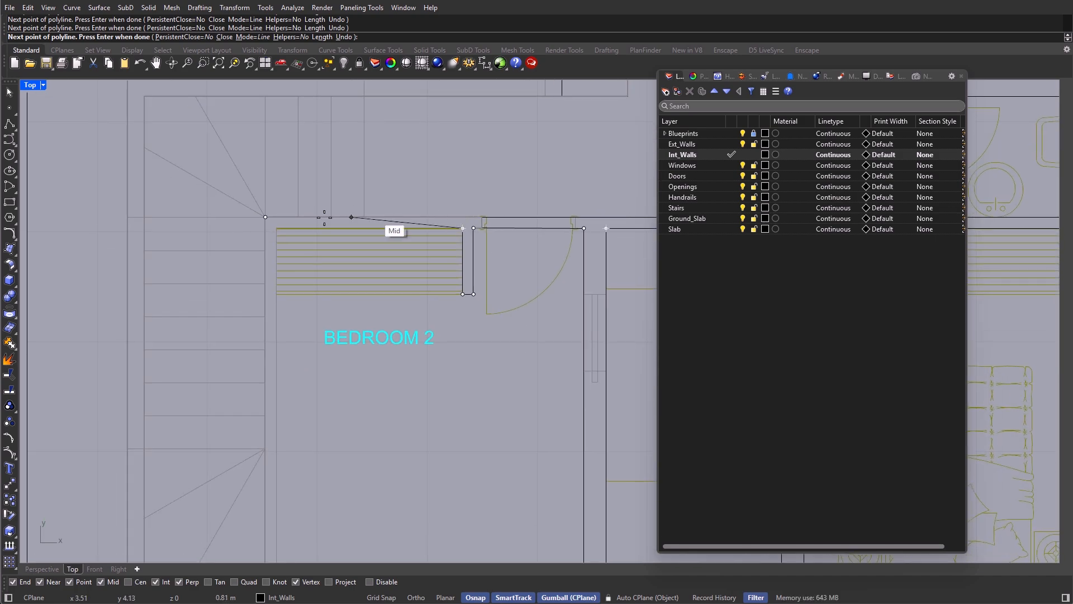
Step: Trace the back of Bedroom 2's wardrobe and the stair-side wall down to the exterior wall, completing the ground-floor interior wall polyline
click(284, 232)
scroll(296, 231, down, 2)
click(299, 416)
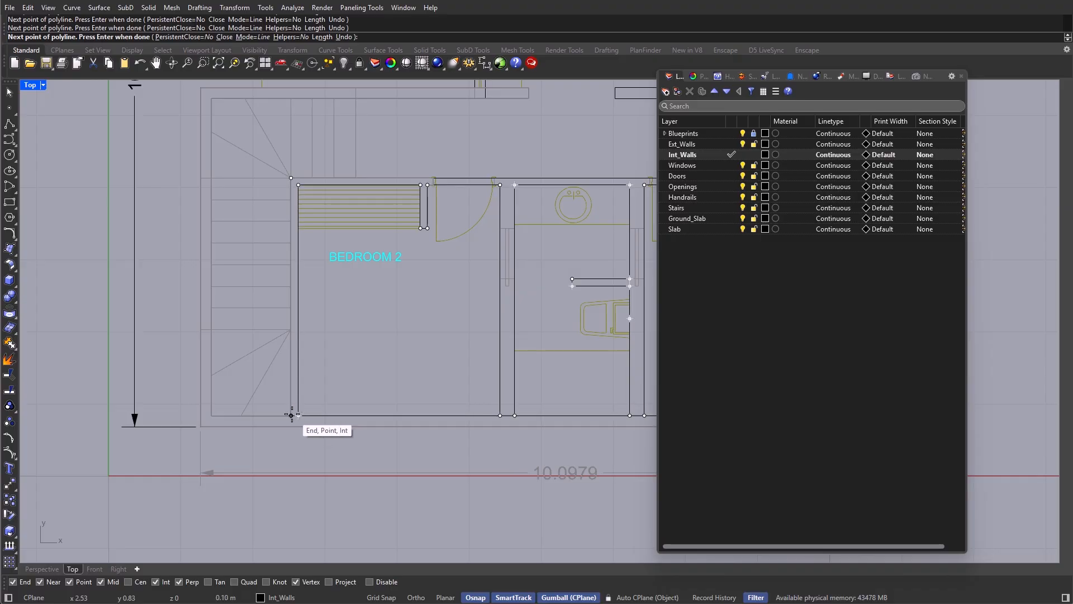
click(291, 415)
right_drag(407, 306, 343, 389)
scroll(343, 389, down, 8)
right_drag(437, 379, 421, 391)
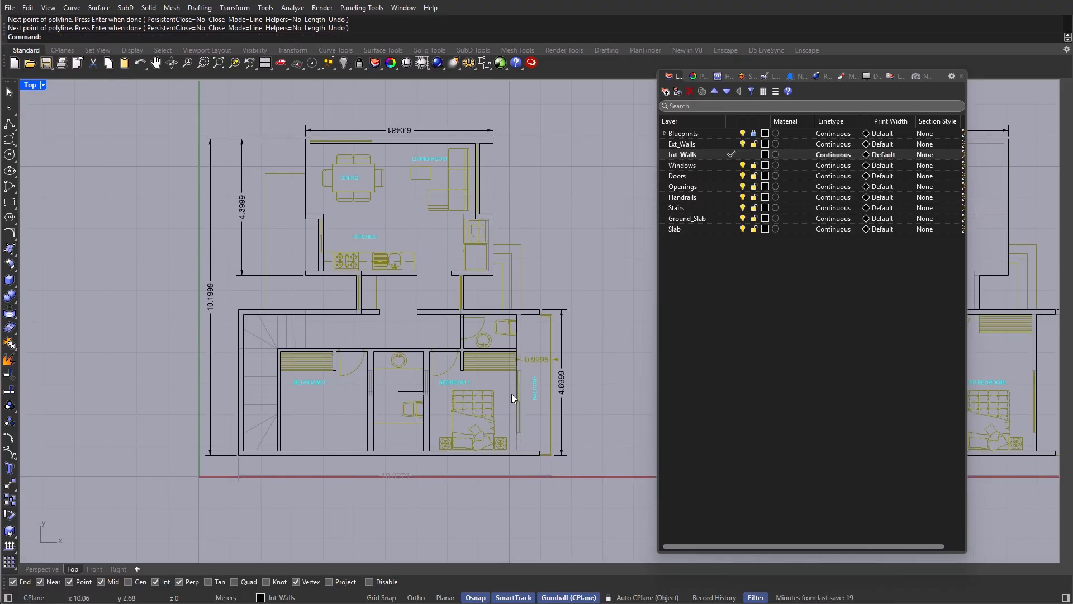
Step: Begin the upper-floor interior wall polyline at the exterior wall, tracing the bathroom wall behind the sofa and its short projecting end
right_drag(512, 394, 96, 377)
right_drag(455, 391, 407, 403)
scroll(440, 386, up, 4)
right_click(440, 386)
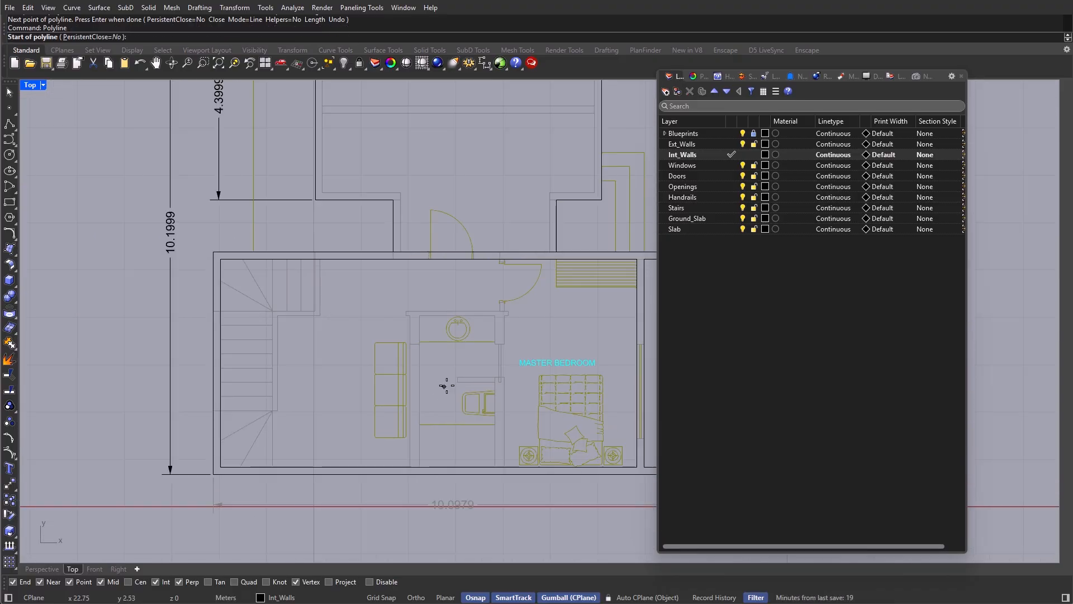
scroll(431, 448, up, 2)
click(406, 470)
scroll(402, 297, up, 2)
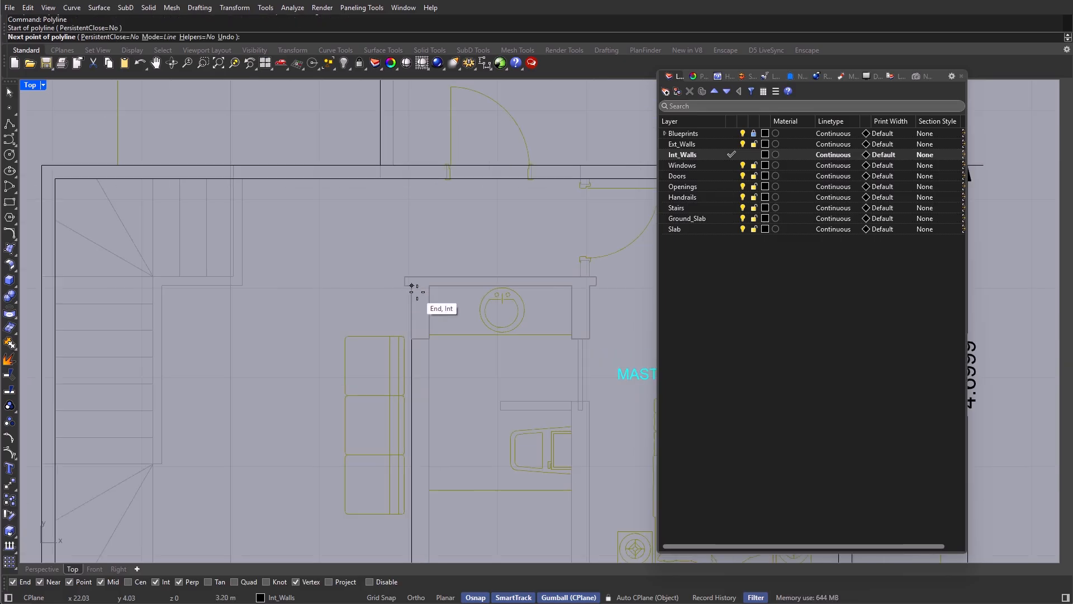
click(411, 286)
click(405, 276)
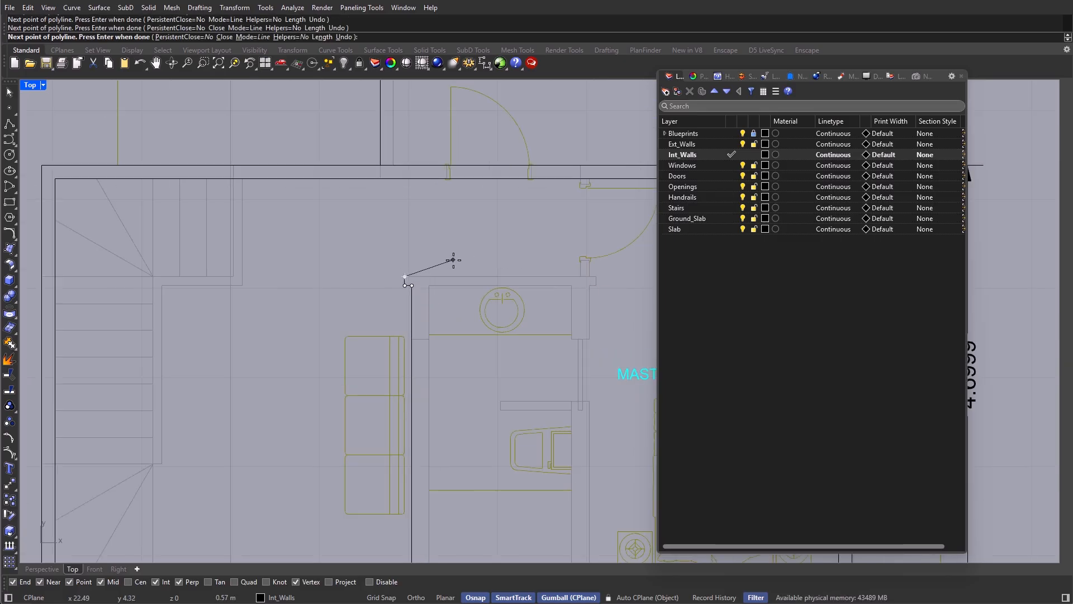
Step: Continue along the bathroom's upper wall and trace both faces of the Master Bedroom door wall, including the short projection beside it
click(580, 276)
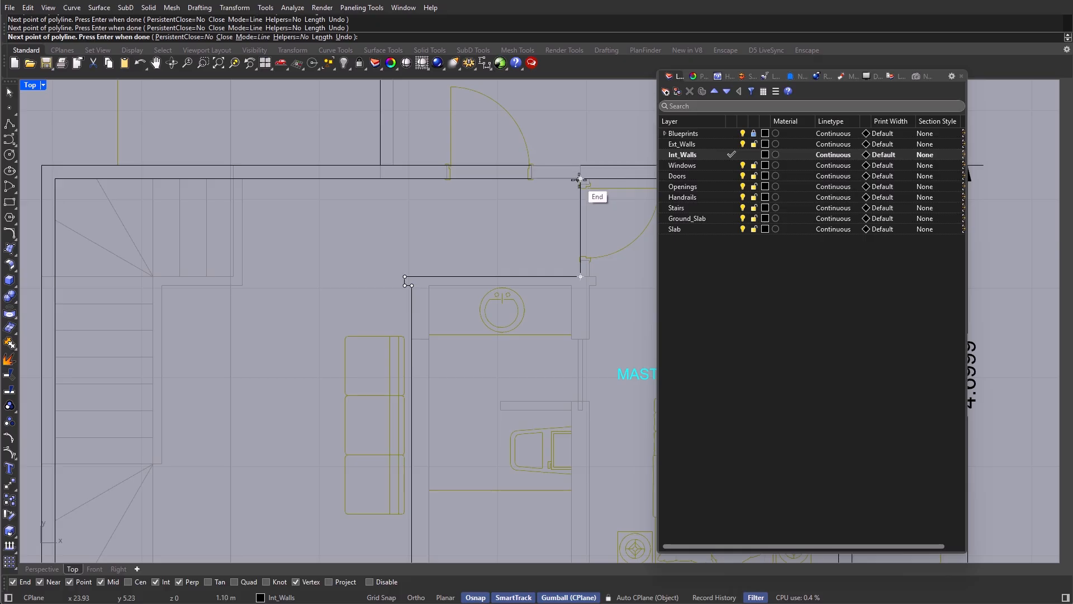
click(581, 178)
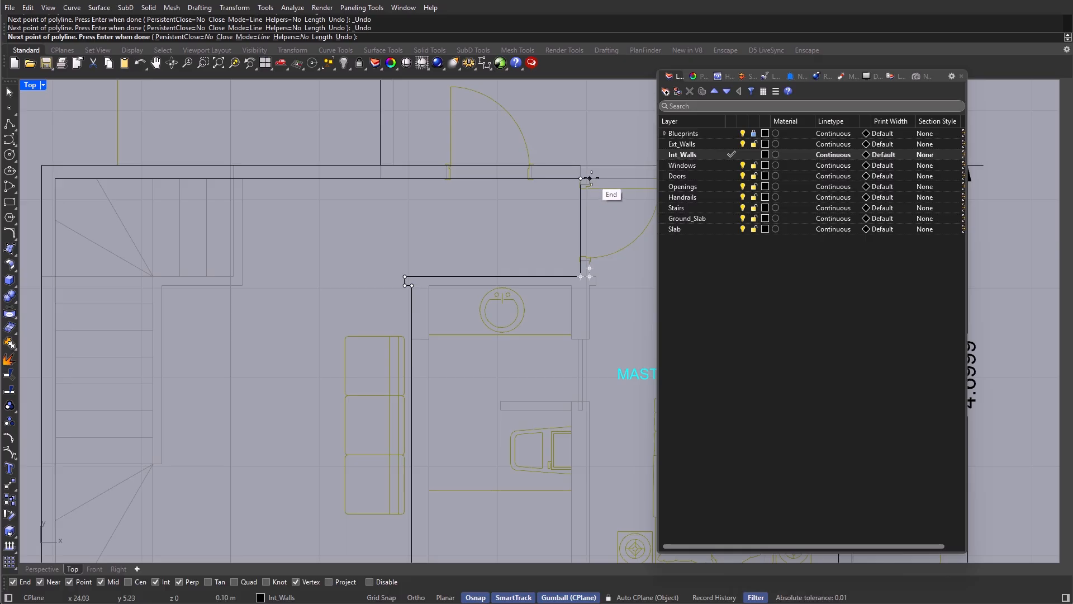
click(589, 179)
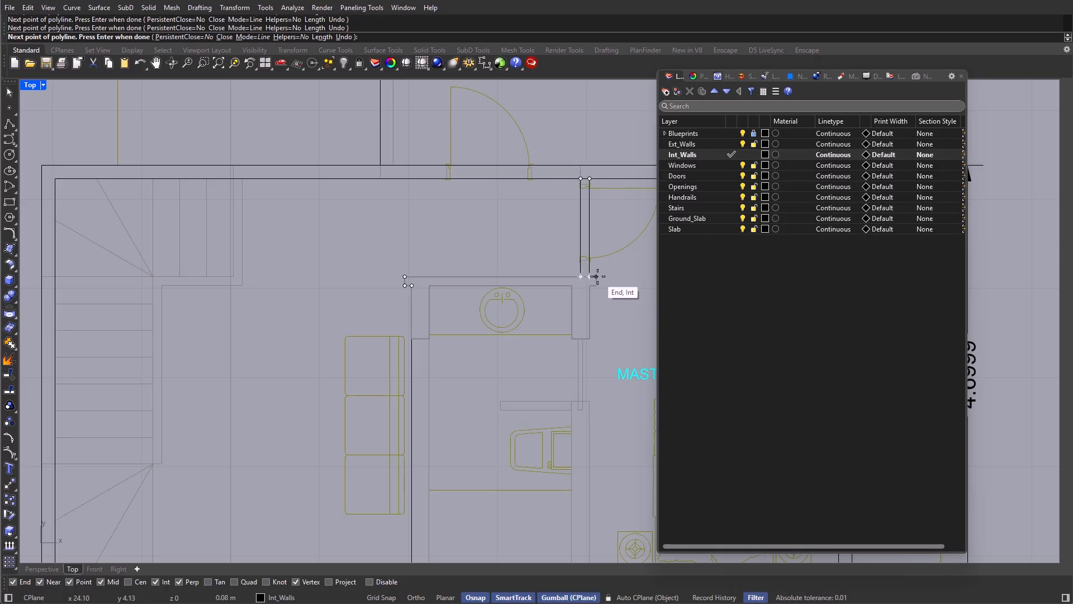
click(589, 285)
Step: Trace the Master Bedroom's bathroom wall down to the exterior wall and across its thickness, and outline the short partition inside the bathroom
right_drag(594, 334, 580, 296)
click(578, 532)
click(560, 532)
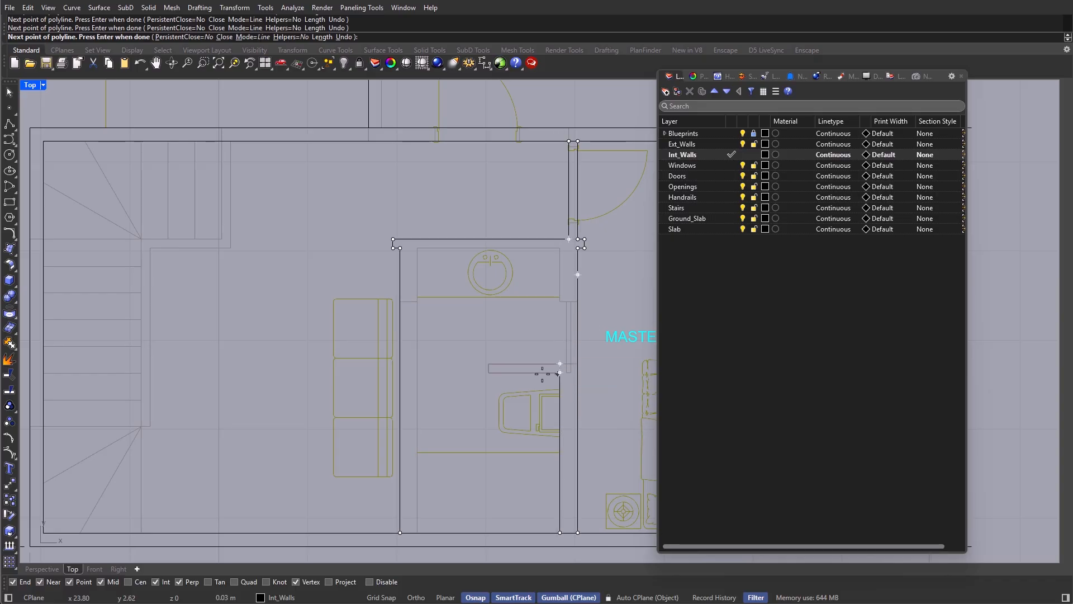
click(559, 373)
click(560, 364)
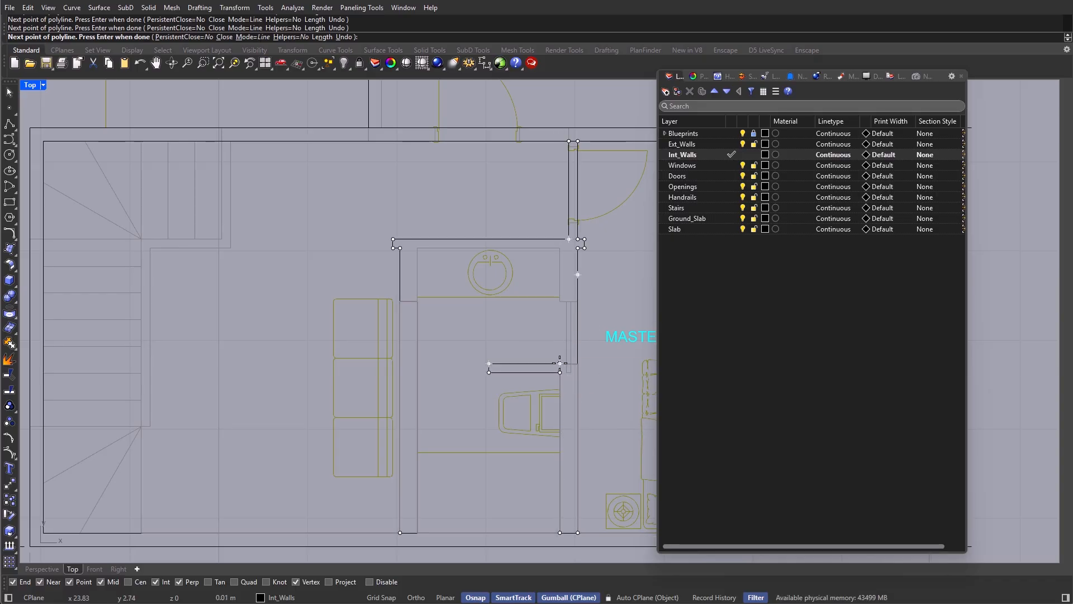
Step: Trace the bathroom's inner edges behind the washbasin and along the sofa-side wall, closing the upper-floor interior wall polyline
click(560, 248)
click(417, 248)
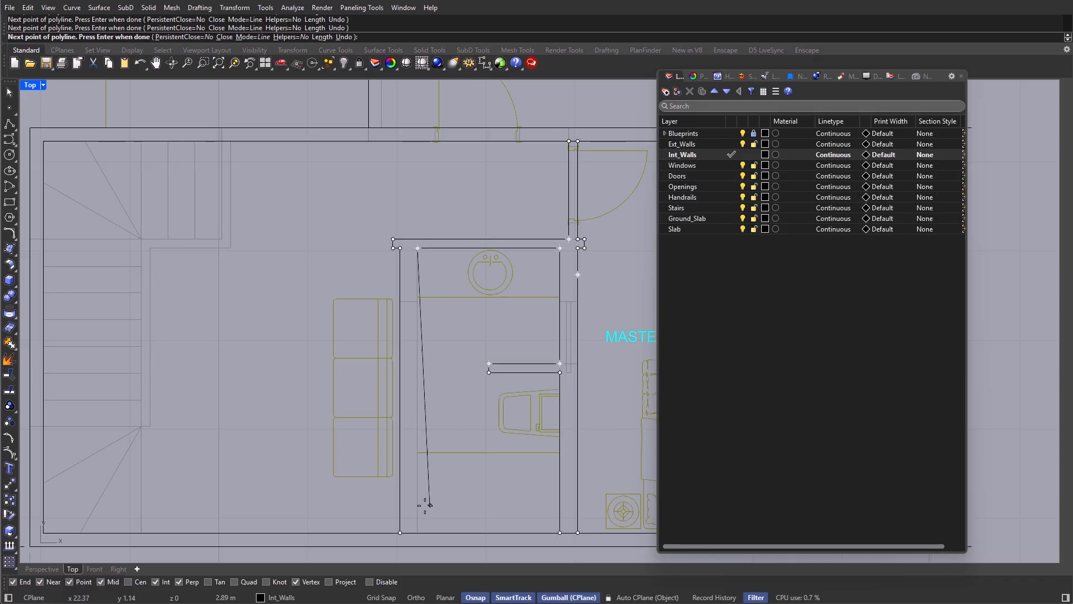
click(401, 532)
scroll(445, 408, down, 8)
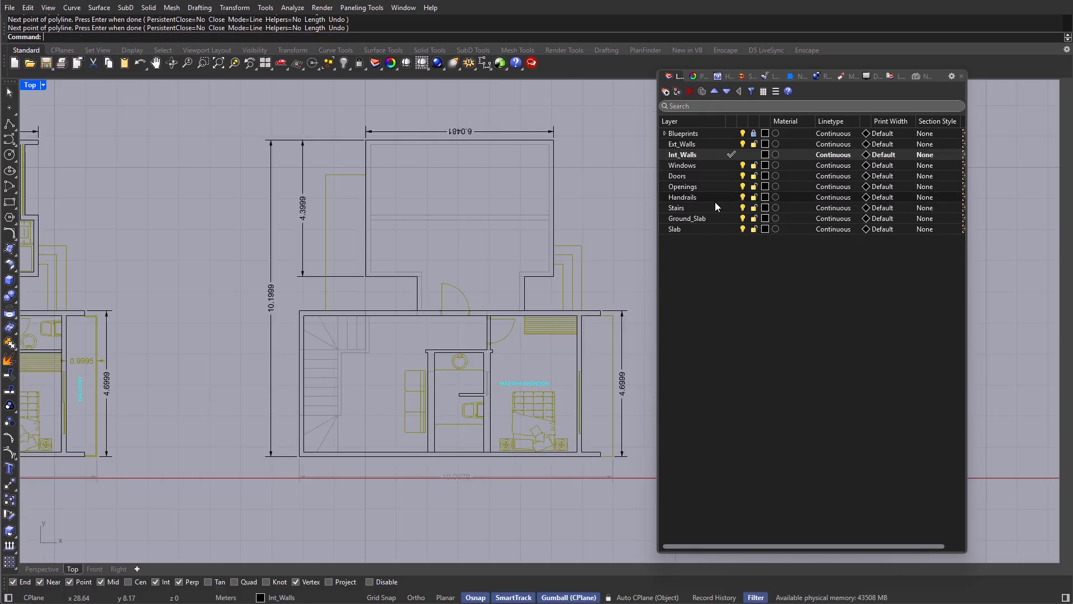
Step: Make Handrails the current layer and trace a closed polyline around both edges of the L-shaped railing beside the upper-floor stairs
click(730, 196)
scroll(409, 337, up, 5)
key(Return)
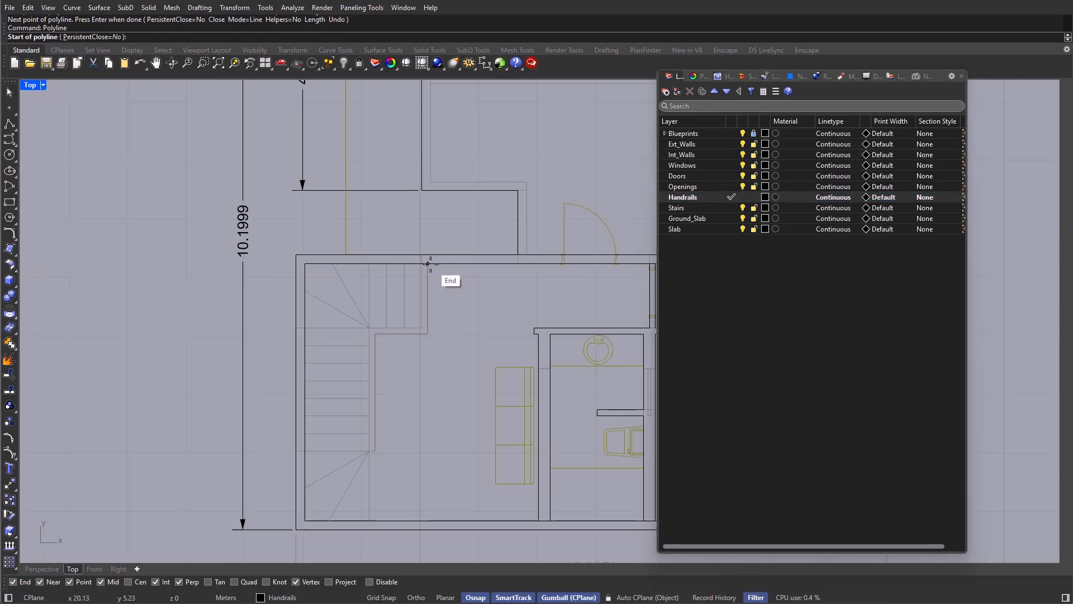
click(428, 263)
click(428, 333)
click(375, 333)
click(374, 450)
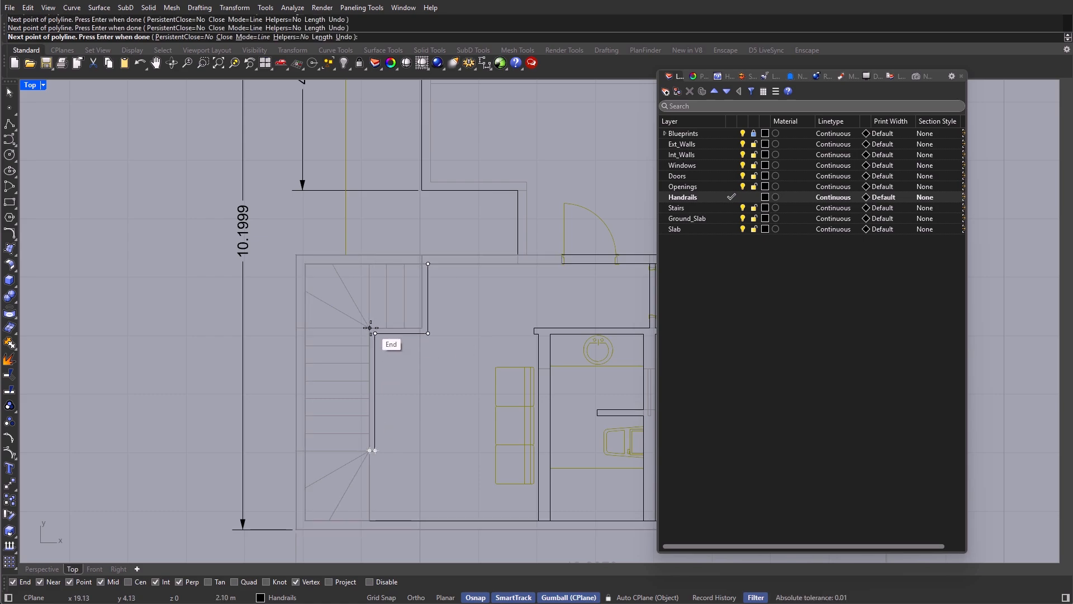
click(422, 263)
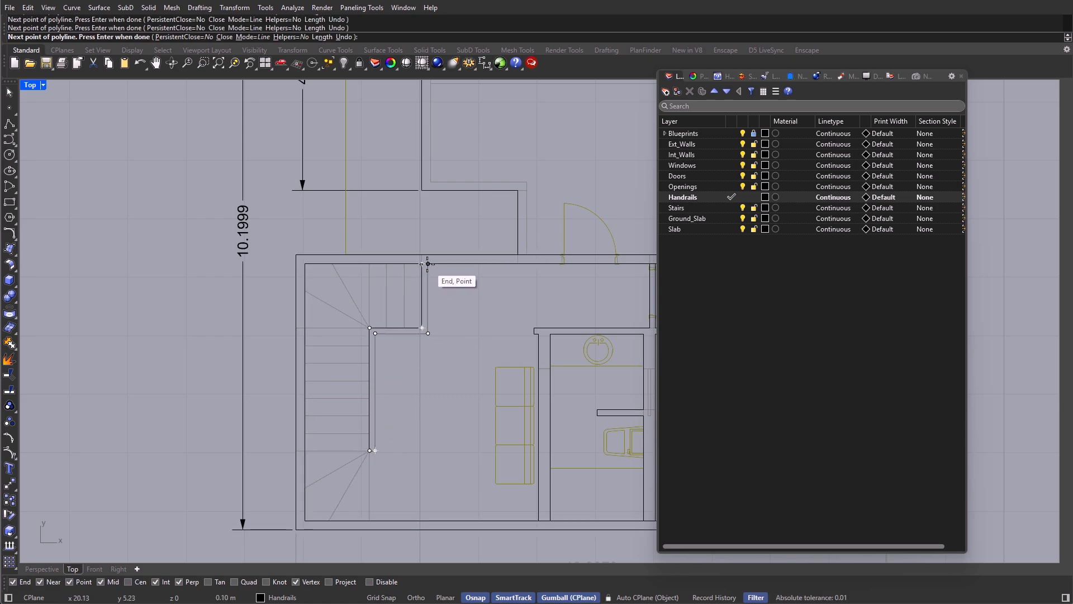
click(428, 263)
Step: Begin the upper terrace handrail polyline at the exterior wall, following the slab edge around the notch on the 4.3999 dimension's side
scroll(455, 297, down, 6)
right_drag(458, 320, 388, 322)
scroll(374, 259, up, 4)
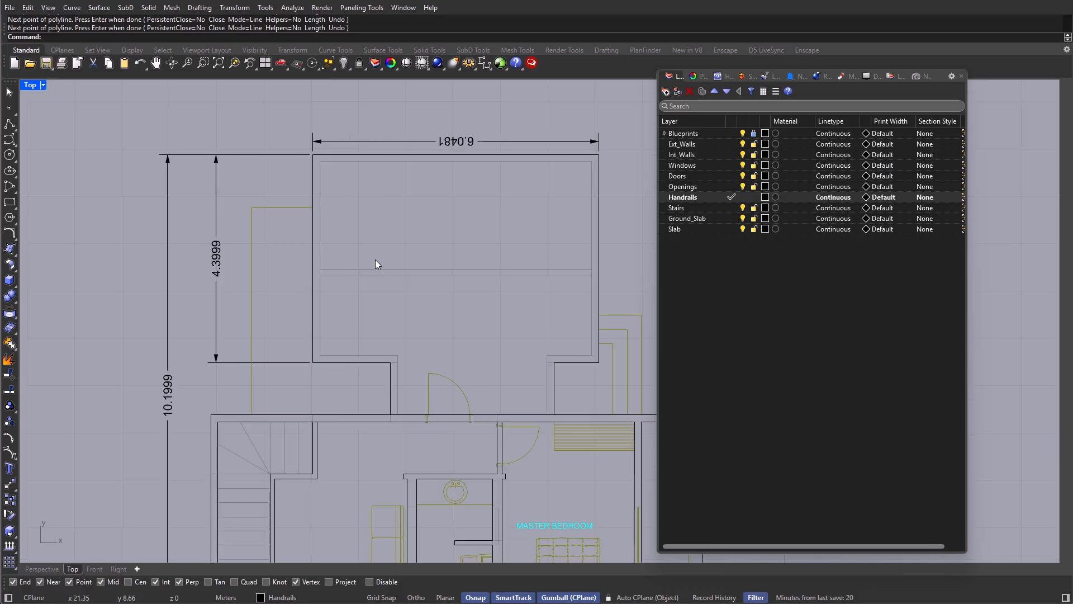
key(Return)
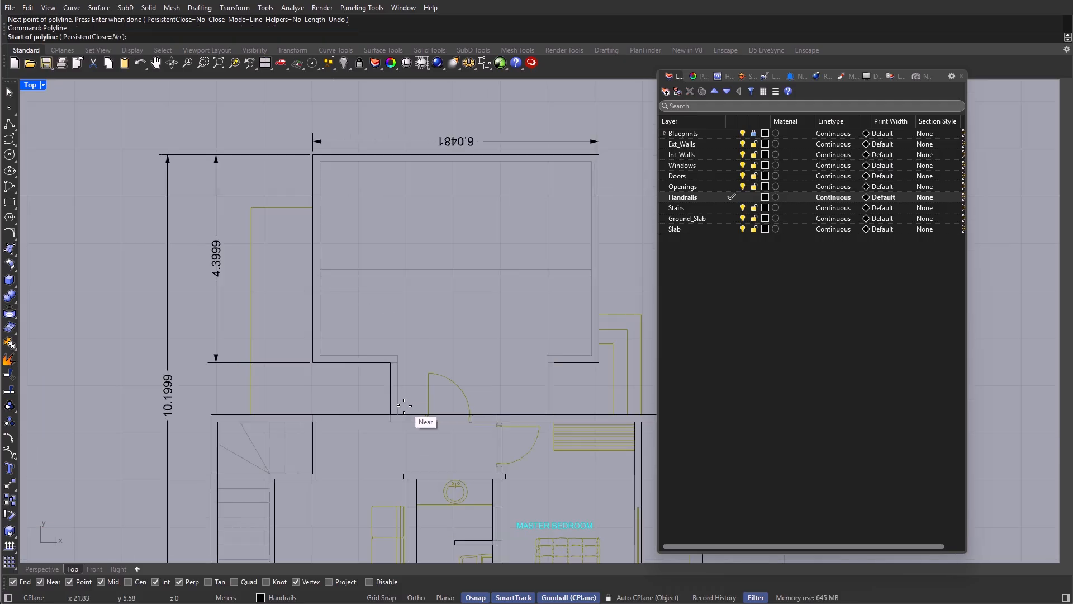
click(401, 414)
click(390, 362)
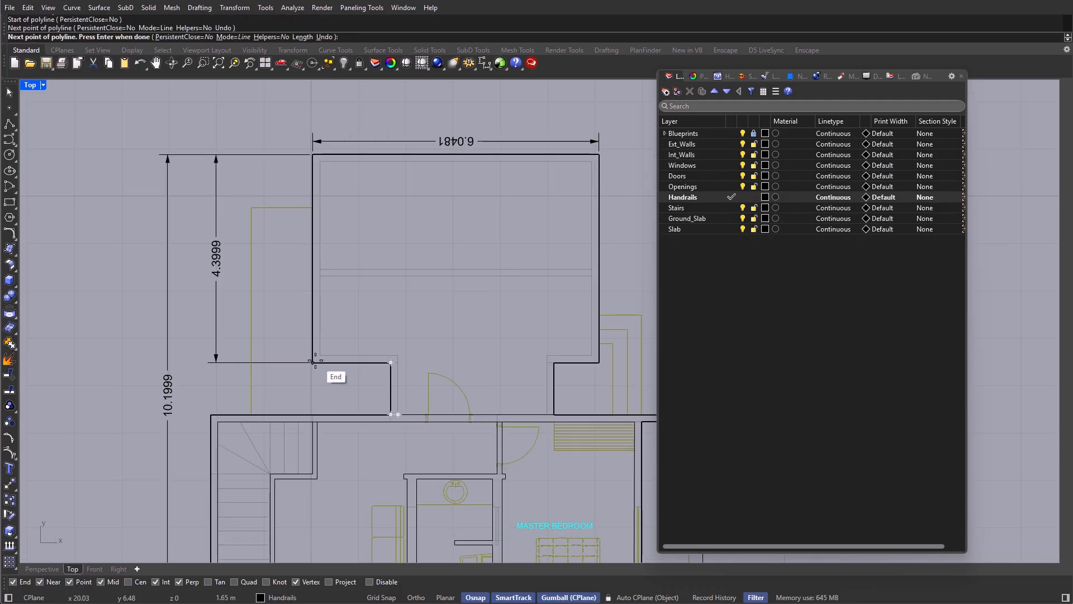
click(312, 362)
Step: Continue the polyline across the terrace at the blueprint's upper railing line and follow the opposite slab edge back to the exterior wall
scroll(311, 270, up, 2)
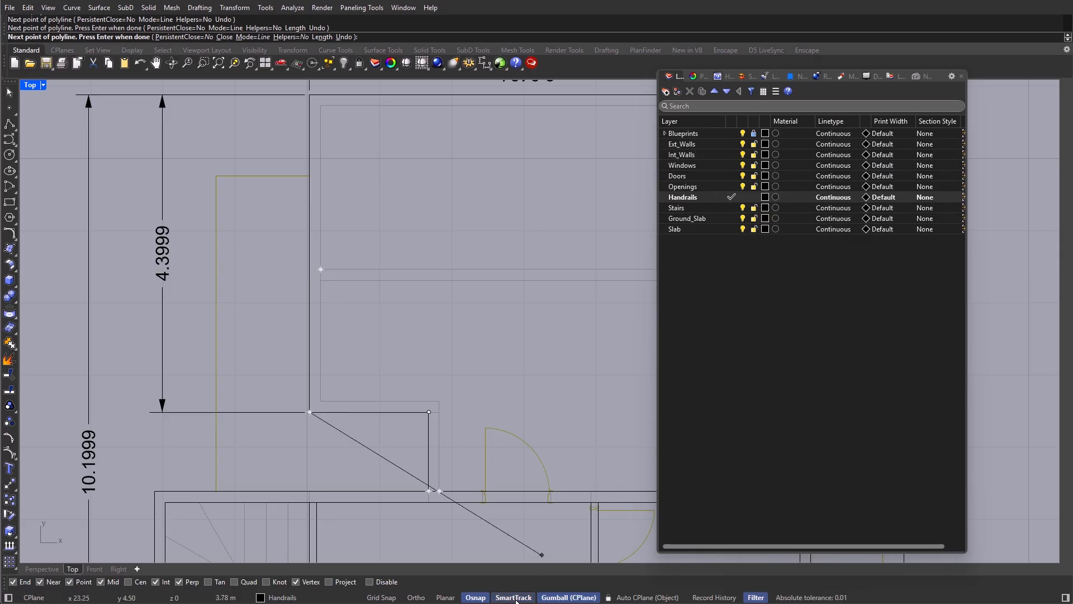
scroll(298, 260, up, 2)
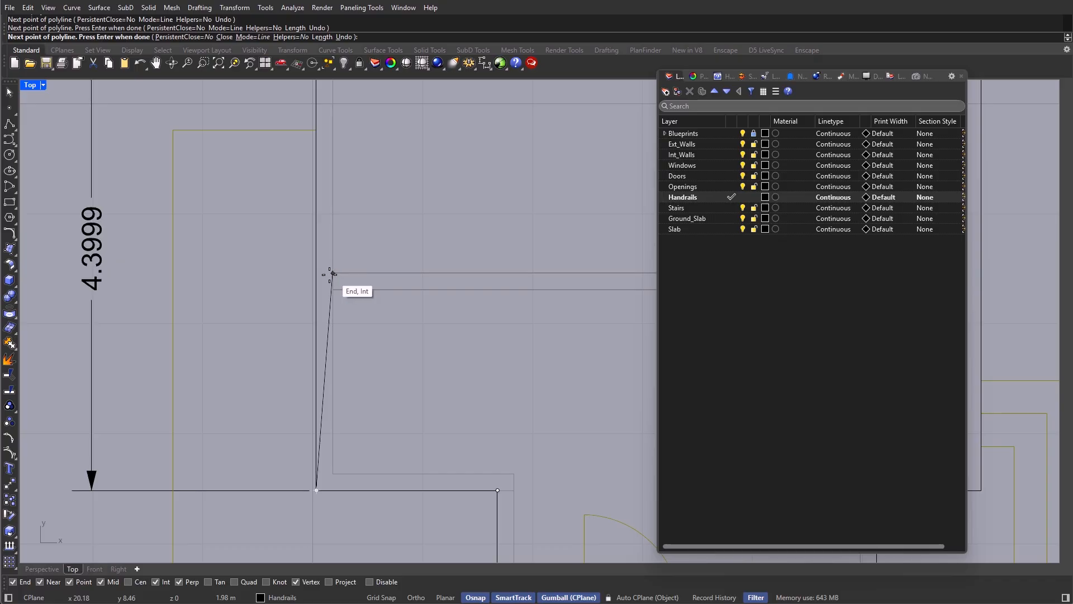
click(316, 274)
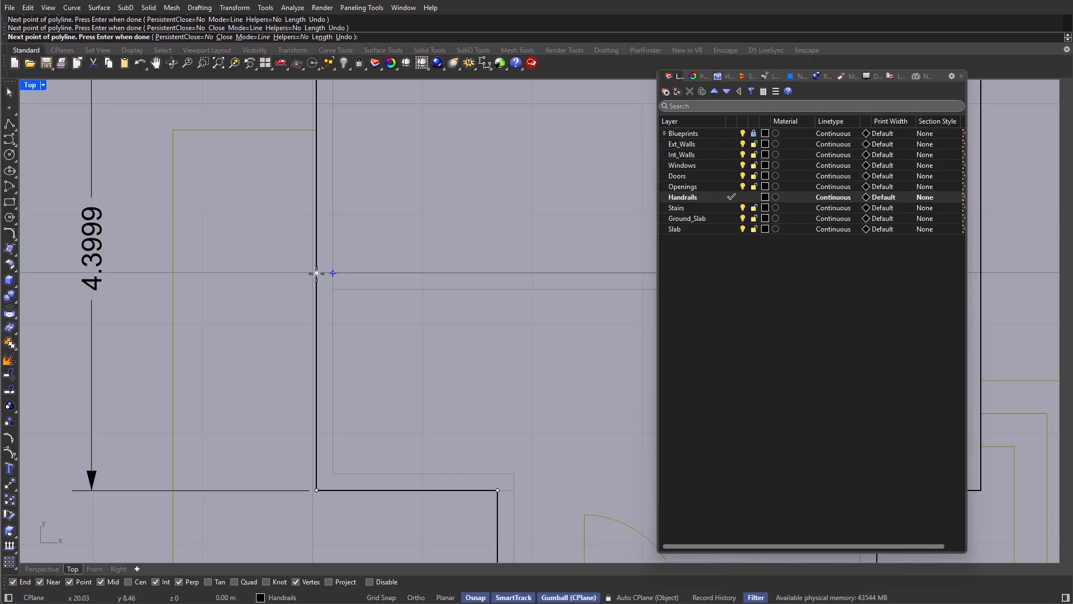
scroll(316, 273, down, 3)
click(563, 275)
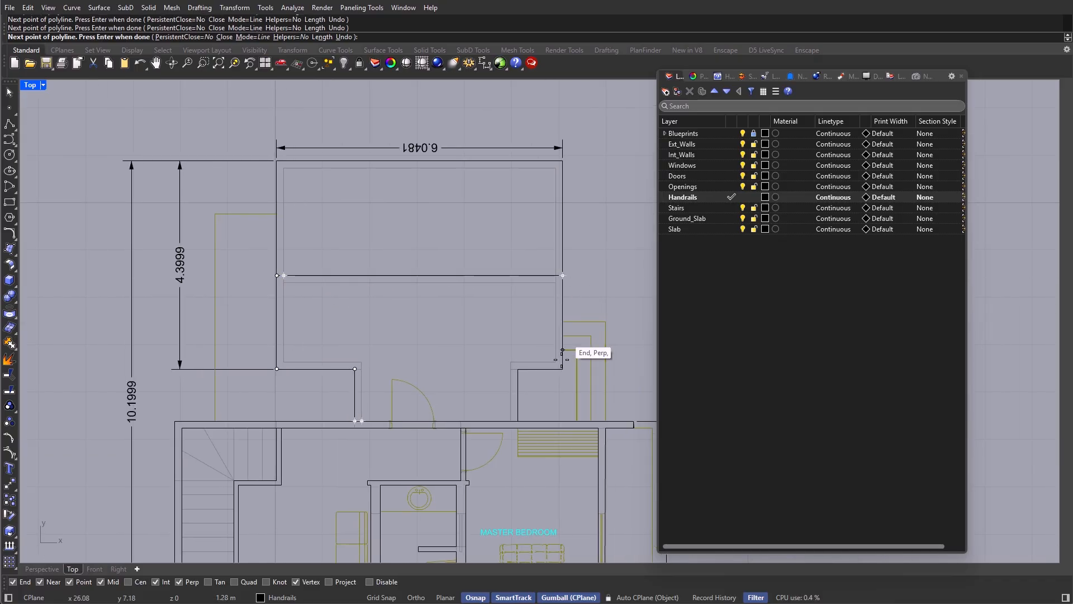
click(562, 368)
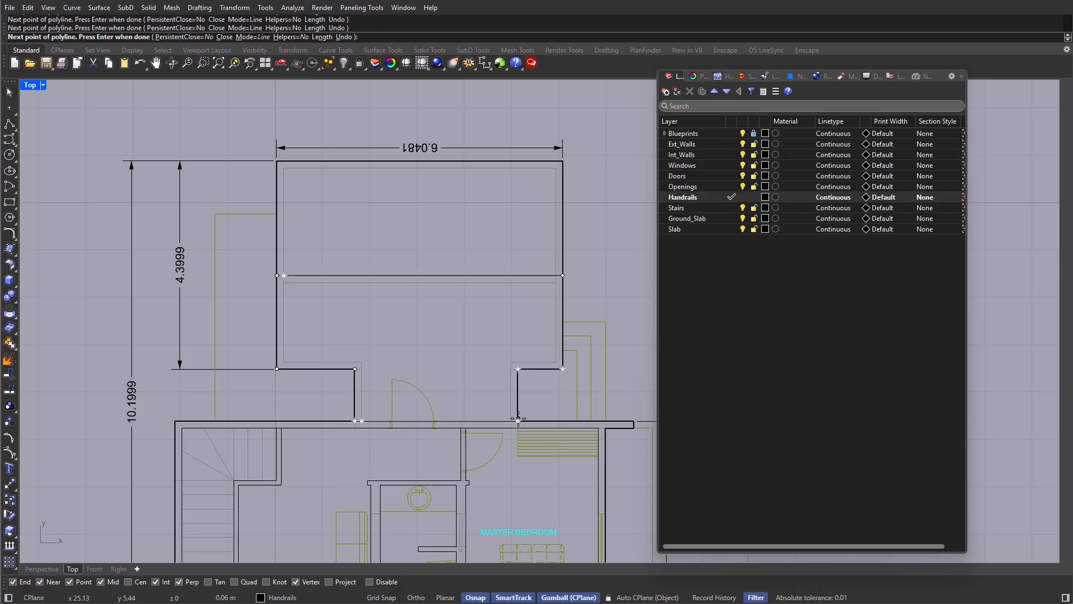
key(Return)
Step: Offset the terrace handrail polyline inward by 0.1
click(532, 369)
click(532, 365)
scroll(535, 364, up, 2)
right_drag(524, 356, 522, 349)
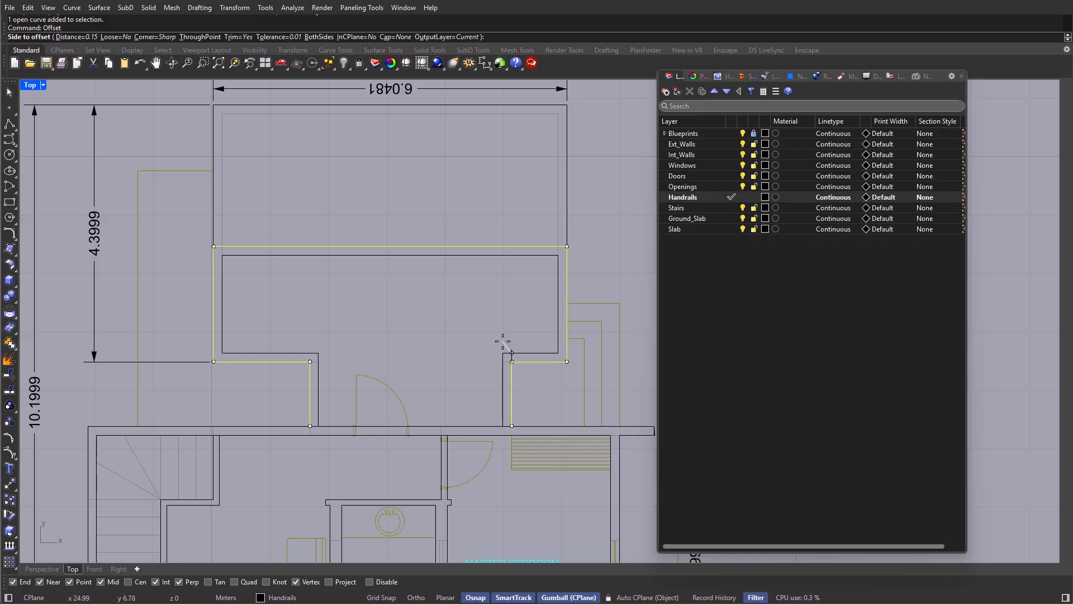
text(0.1)
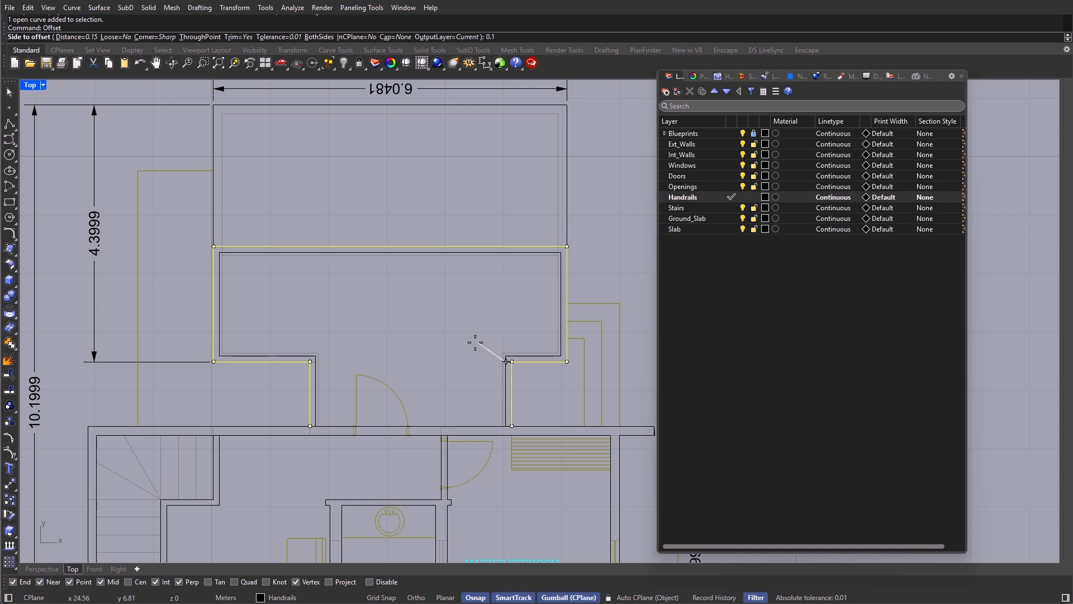
key(Return)
Step: Draw short polylines along the exterior wall to cap both open ends between the terrace handrail's outer and inner lines
key(Return)
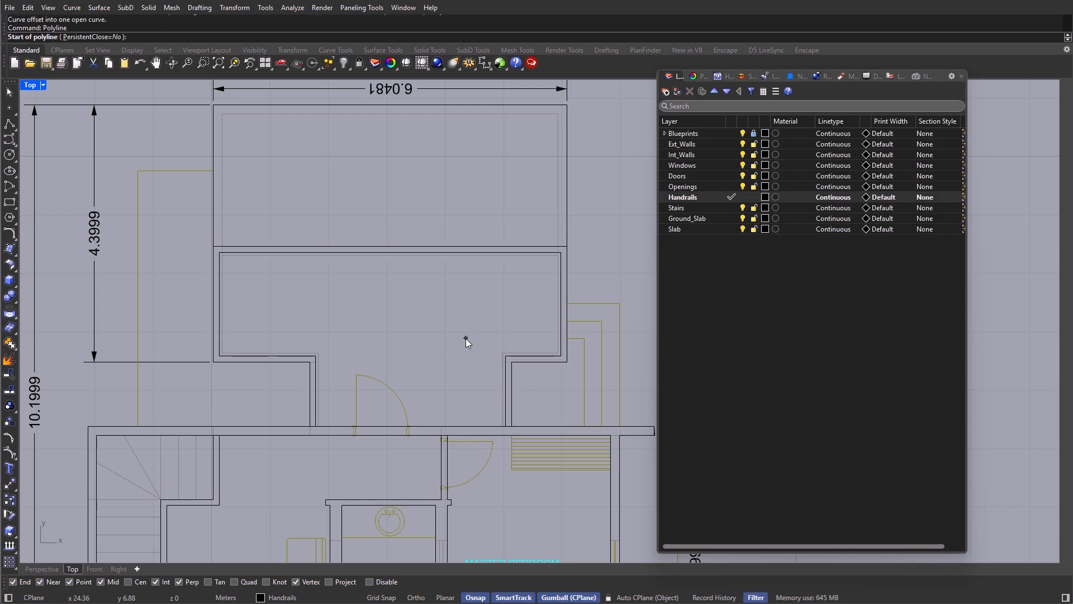
scroll(506, 433, up, 4)
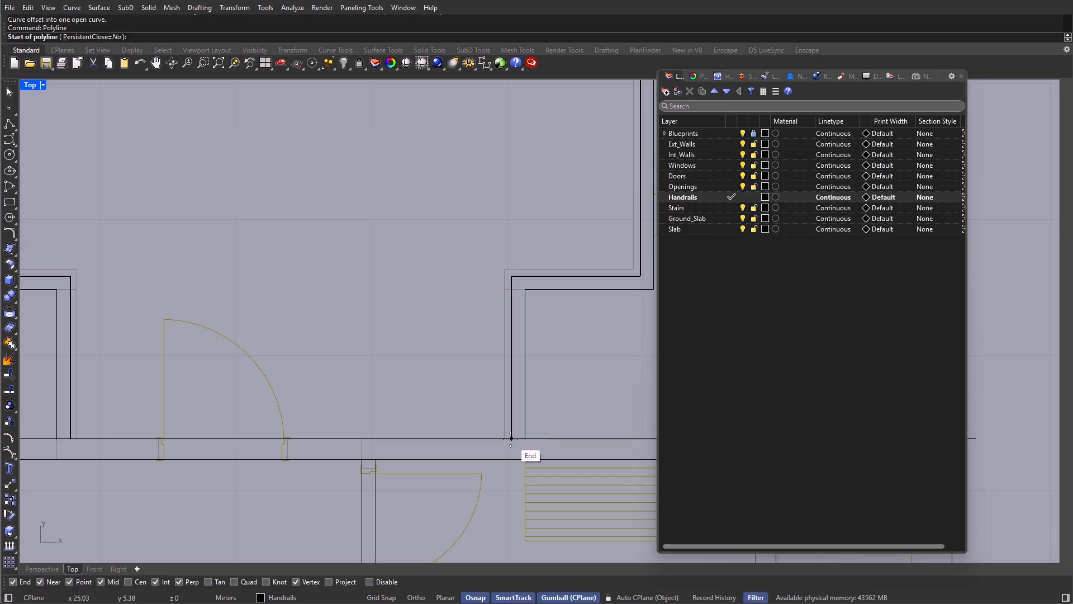
click(510, 437)
scroll(530, 410, up, 2)
scroll(544, 402, down, 6)
right_drag(527, 402, 588, 414)
key(Return)
scroll(313, 406, up, 8)
key(Return)
click(295, 423)
click(274, 423)
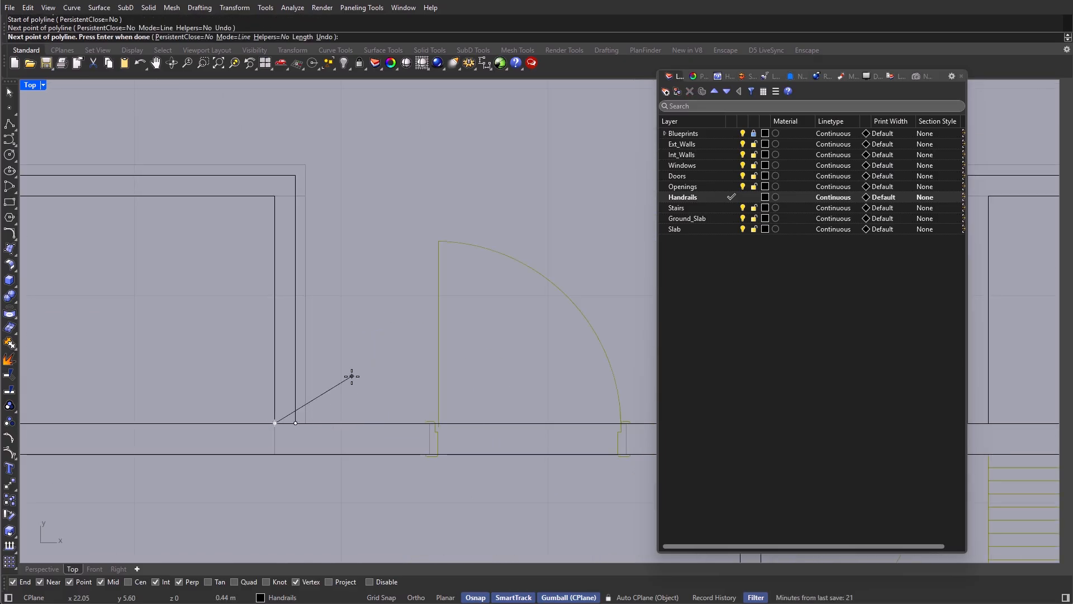
key(Return)
scroll(367, 330, down, 6)
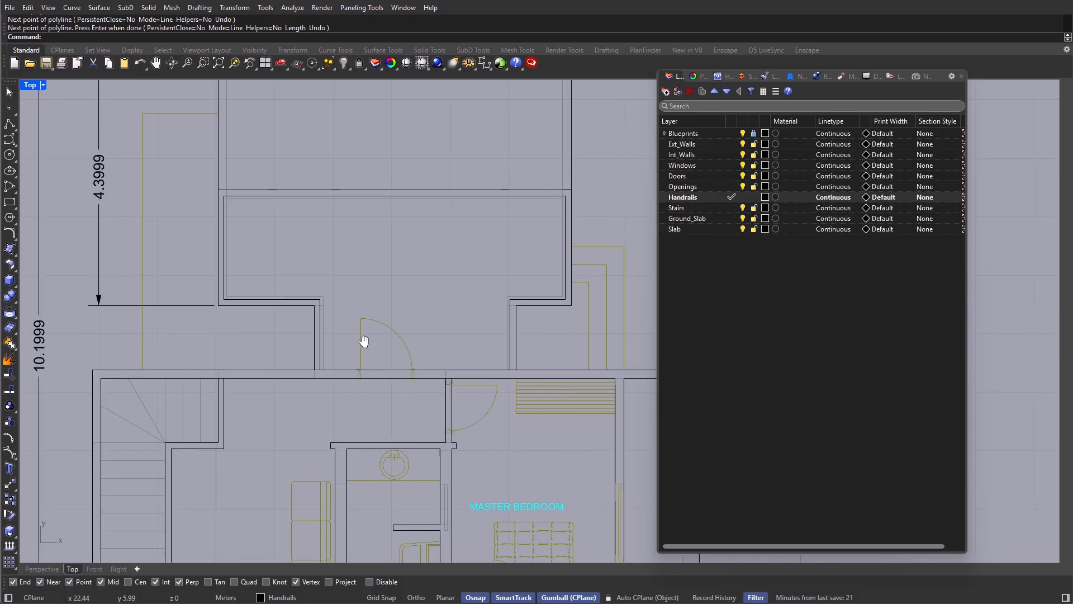
Step: Select all objects on the Handrails layer, join the terrace railing curves into one closed outline and check the joined curve
right_click(724, 196)
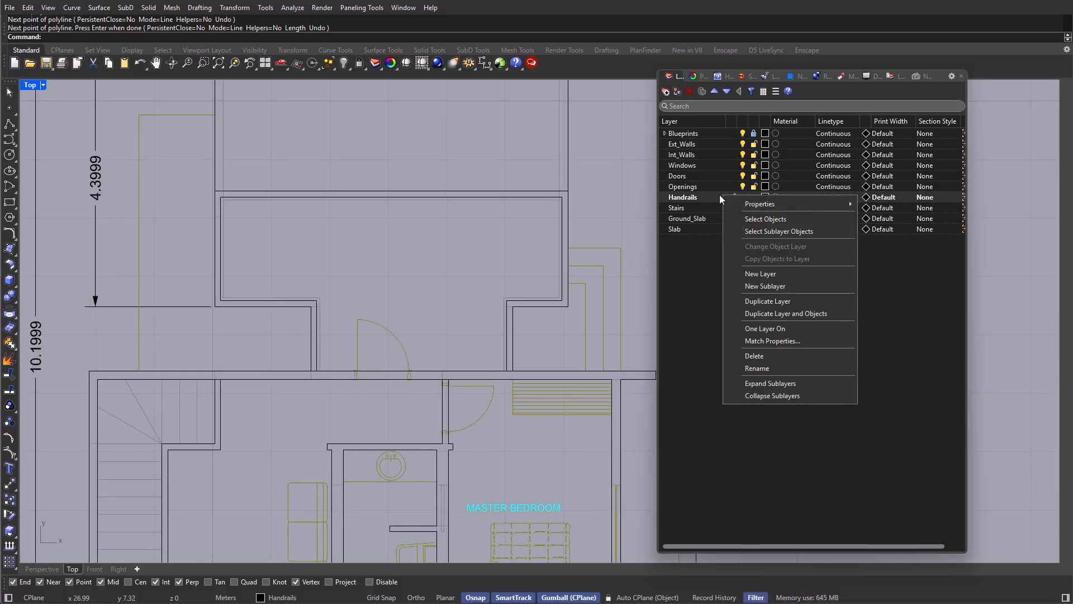
click(782, 219)
scroll(492, 254, down, 3)
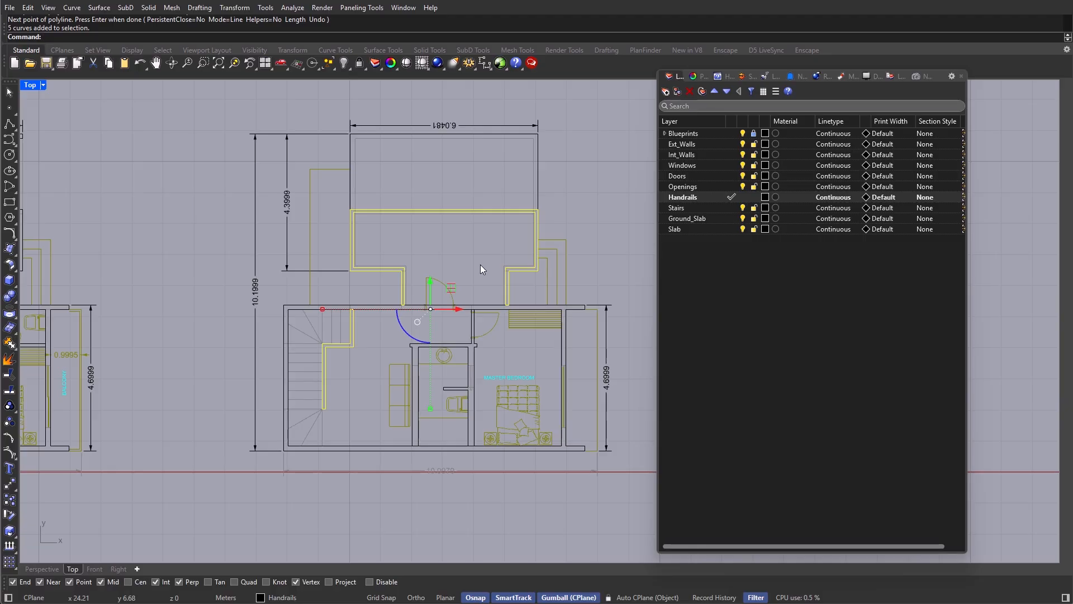
key(Return)
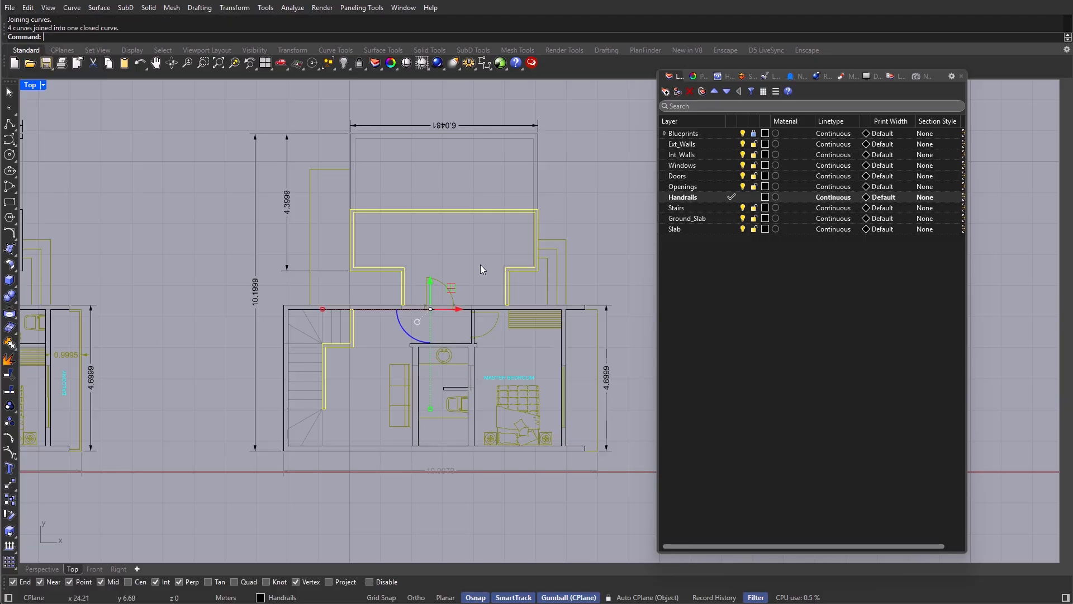
click(508, 277)
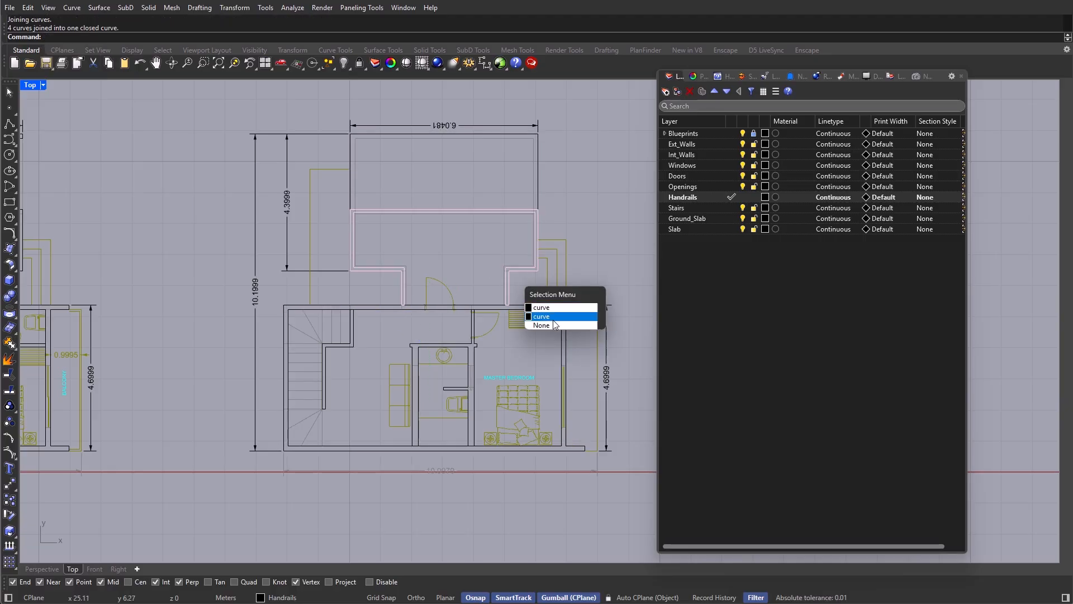
click(536, 319)
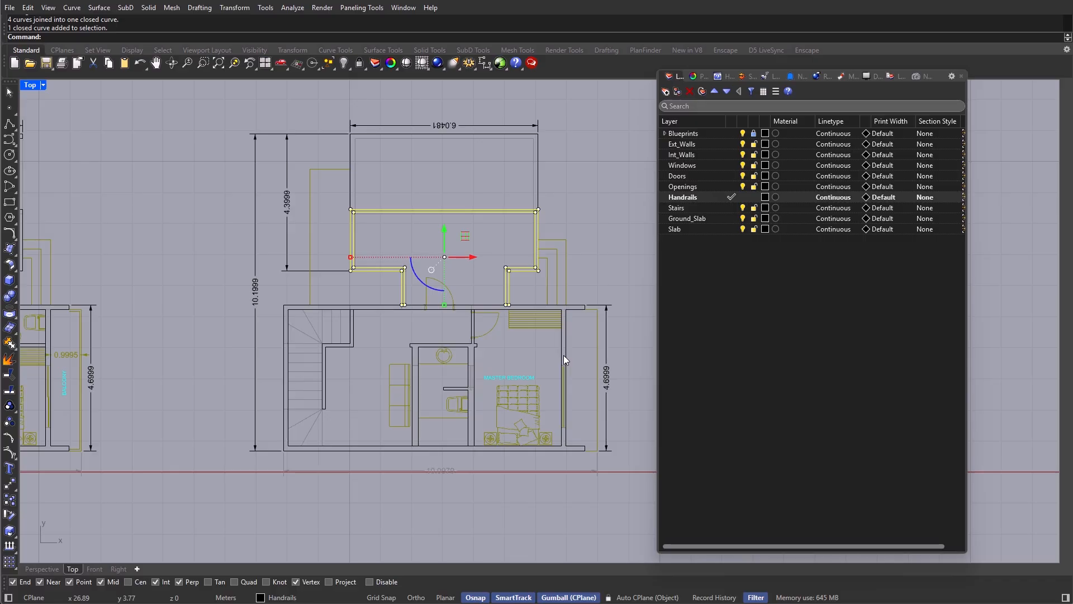
key(Escape)
key(Escape)
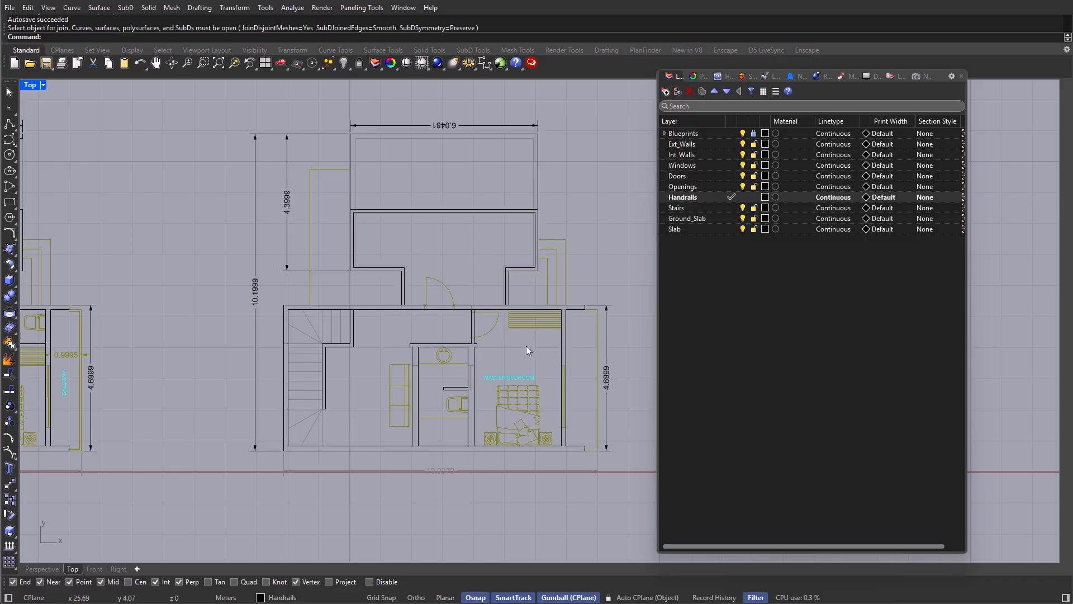
Step: Make Openings the current layer for tracing the ground-floor plan's openings
click(732, 187)
scroll(416, 310, down, 5)
right_drag(121, 327, 380, 390)
scroll(388, 369, up, 8)
text(rec)
key(Return)
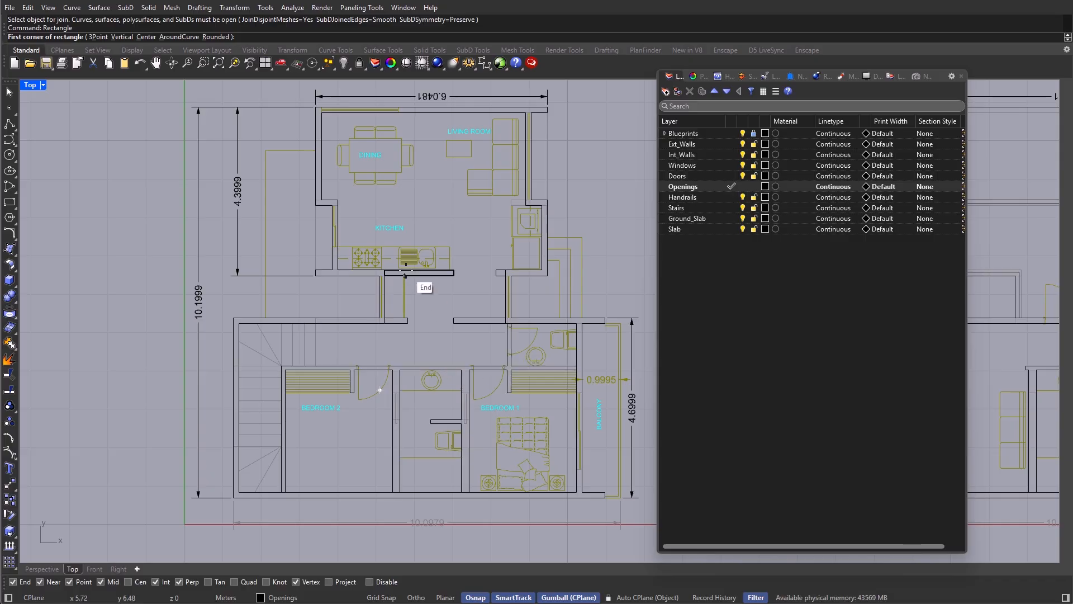
scroll(337, 263, up, 4)
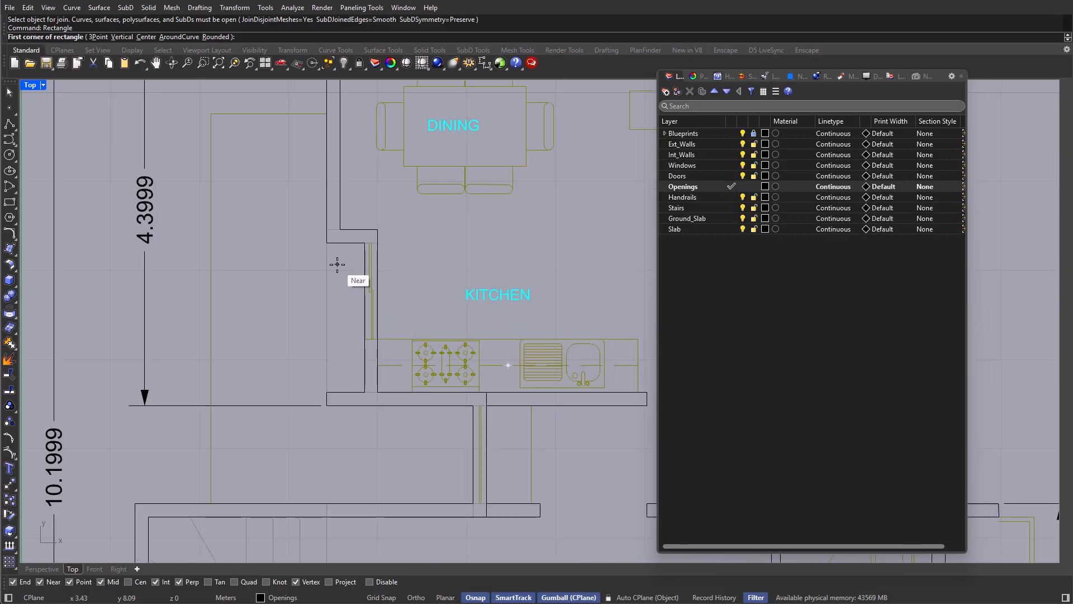
key(Escape)
key(ctrl+z)
Step: Draw a rectangle across the wall thickness over the window opening in the upper exterior wall of the dining area
scroll(391, 271, down, 4)
right_drag(377, 249, 348, 345)
scroll(286, 244, up, 6)
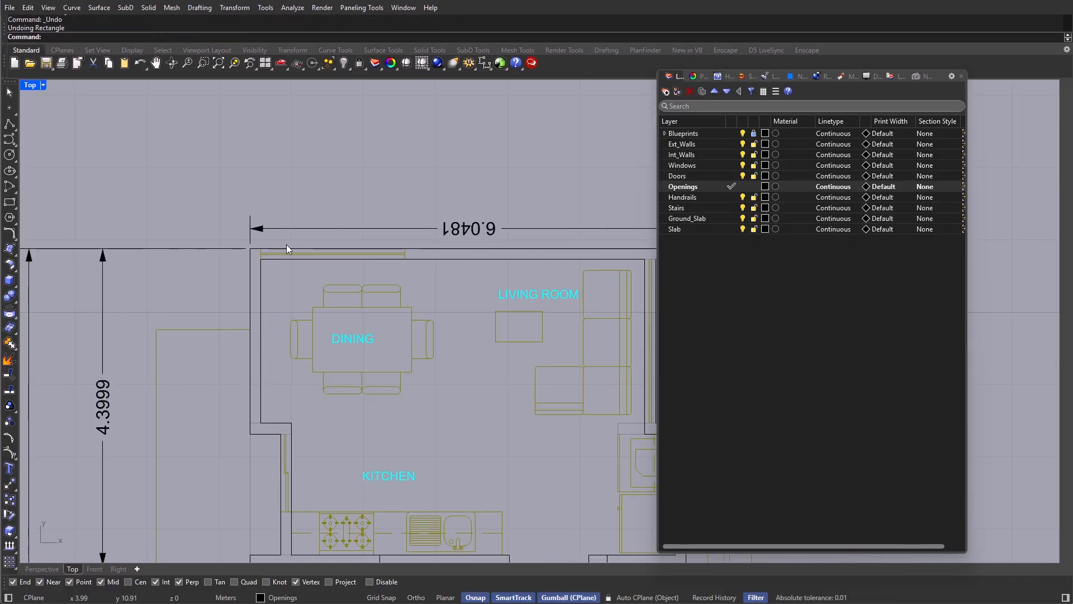
key(Return)
click(239, 251)
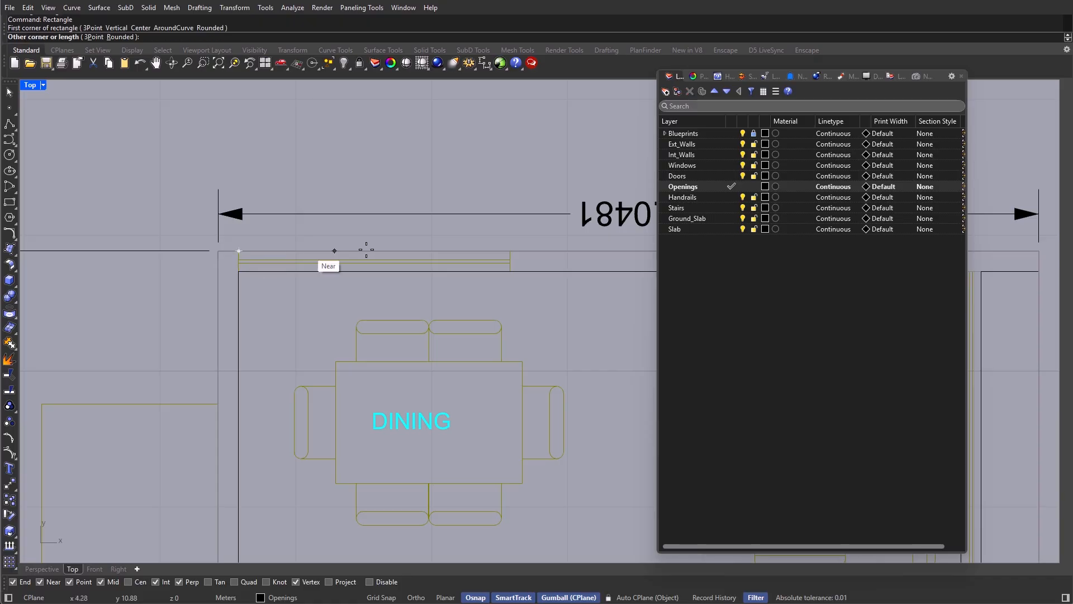
click(508, 274)
Step: Draw a rectangle over the glazed opening in the living room's exterior side wall, from the upper wall down to the wall jog
scroll(508, 274, down, 5)
scroll(355, 278, up, 6)
scroll(398, 188, up, 4)
key(Return)
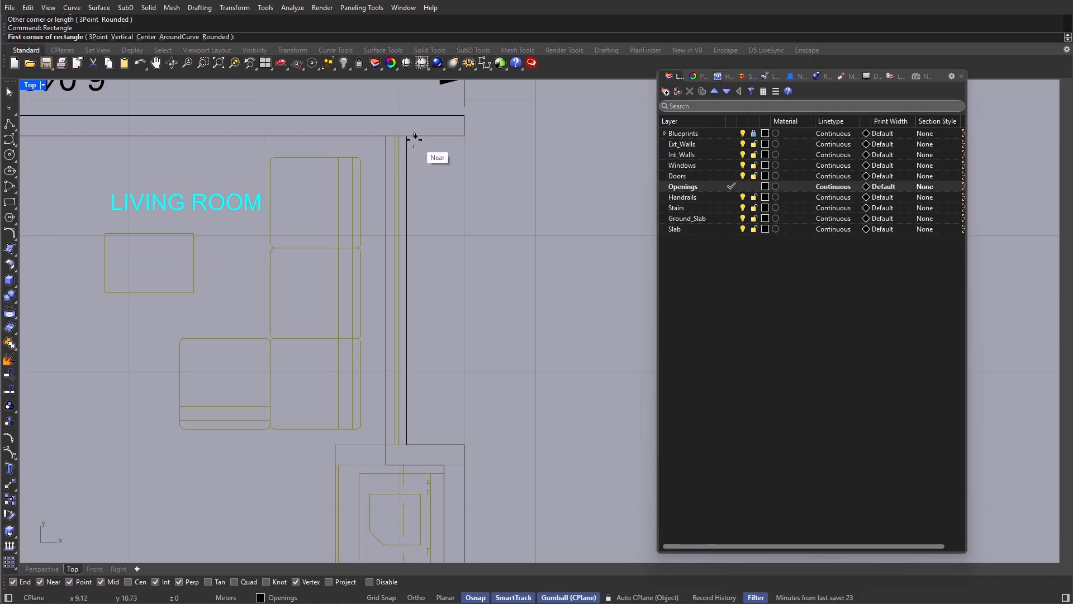
click(408, 136)
click(388, 447)
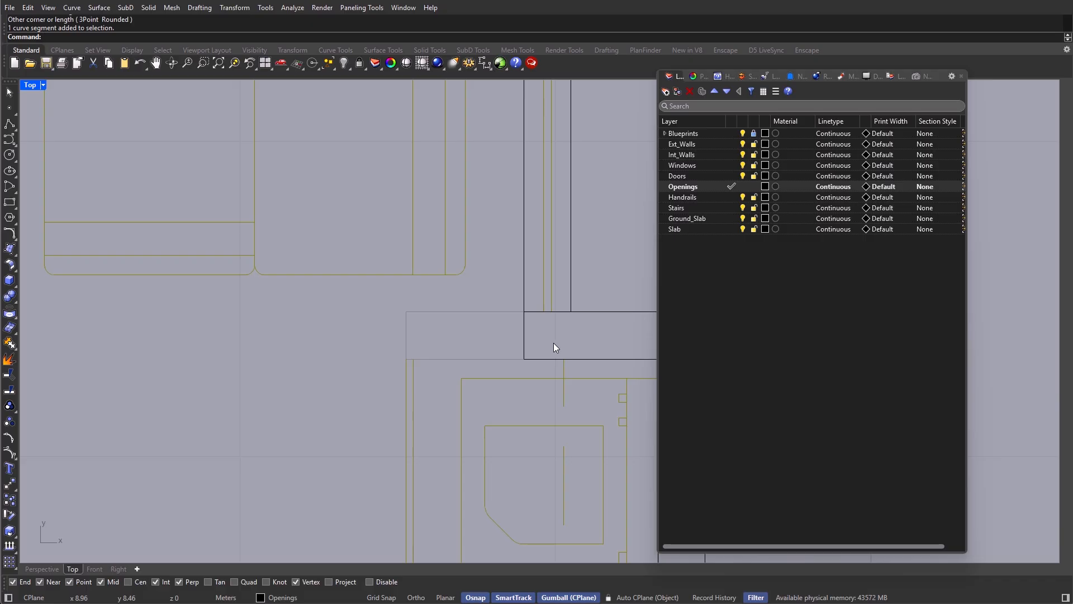
click(522, 320)
scroll(506, 321, down, 6)
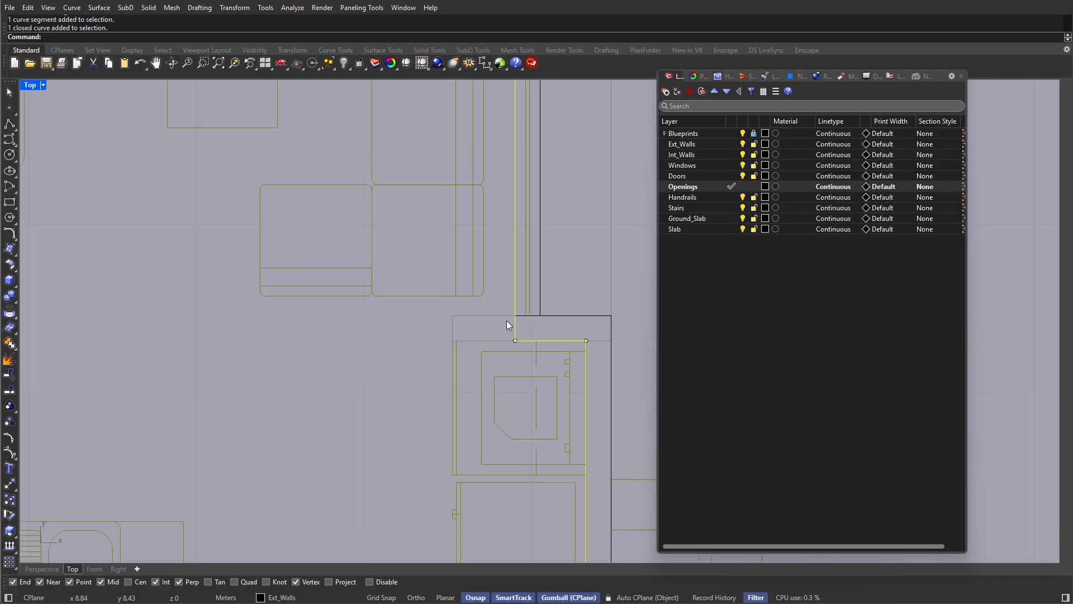
key(Escape)
scroll(525, 297, down, 4)
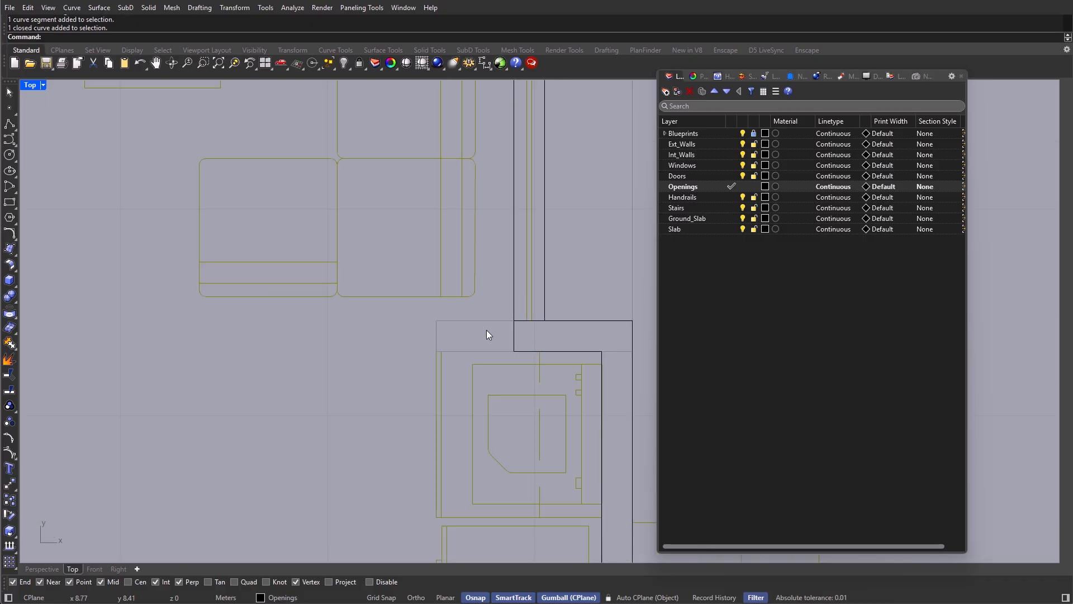
Step: Draw a rectangle over the full-height glazing in the right wall of the passage linking the kitchen block to the bedrooms
text(Rectangle)
key(Return)
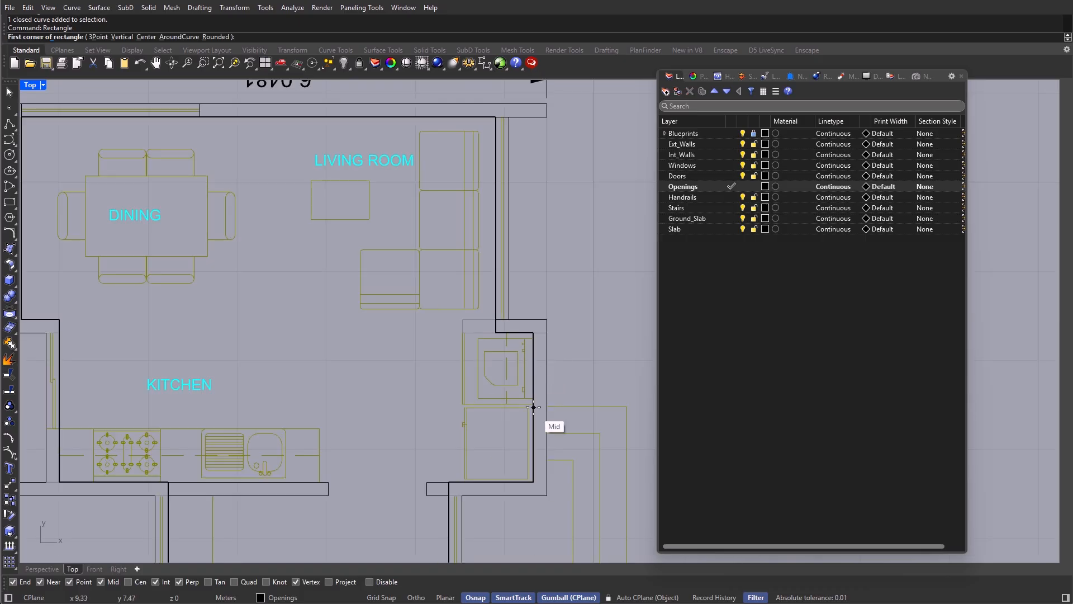
right_drag(534, 390, 539, 184)
scroll(445, 295, up, 8)
click(489, 281)
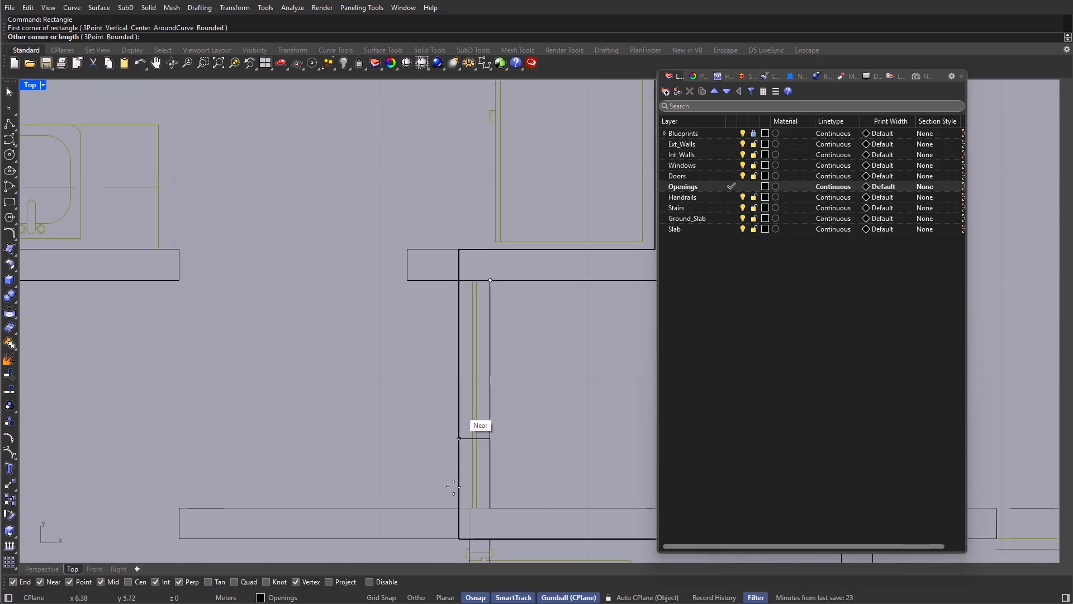
click(455, 506)
Step: Draw a rectangle over the glazed opening in the passage's left wall below the kitchen counter
scroll(486, 407, down, 8)
right_drag(392, 415, 517, 345)
scroll(278, 253, up, 6)
right_click(279, 254)
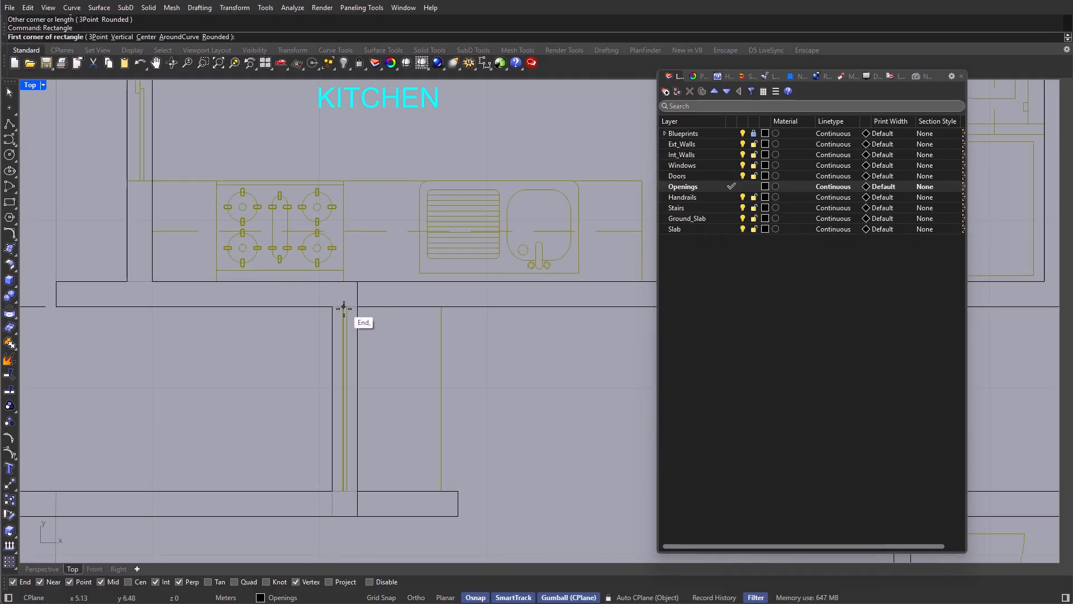
click(357, 306)
click(332, 491)
Step: Draw a rectangle across the interior wall over the Bedroom 2 door opening, between the midpoints of its door frames
scroll(404, 345, down, 12)
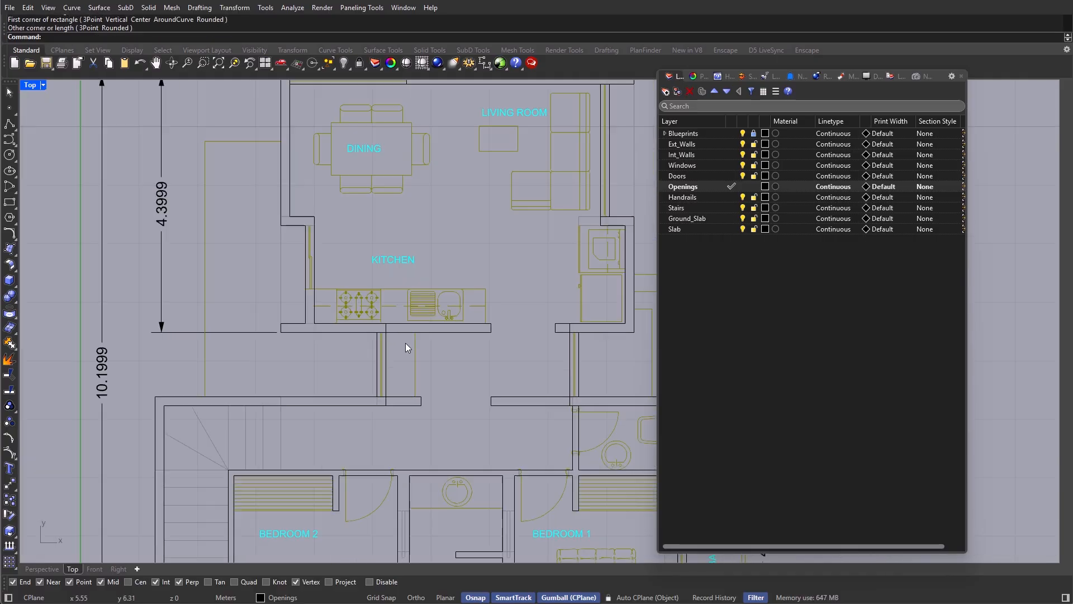
right_drag(405, 404, 407, 306)
scroll(352, 341, up, 8)
right_click(344, 337)
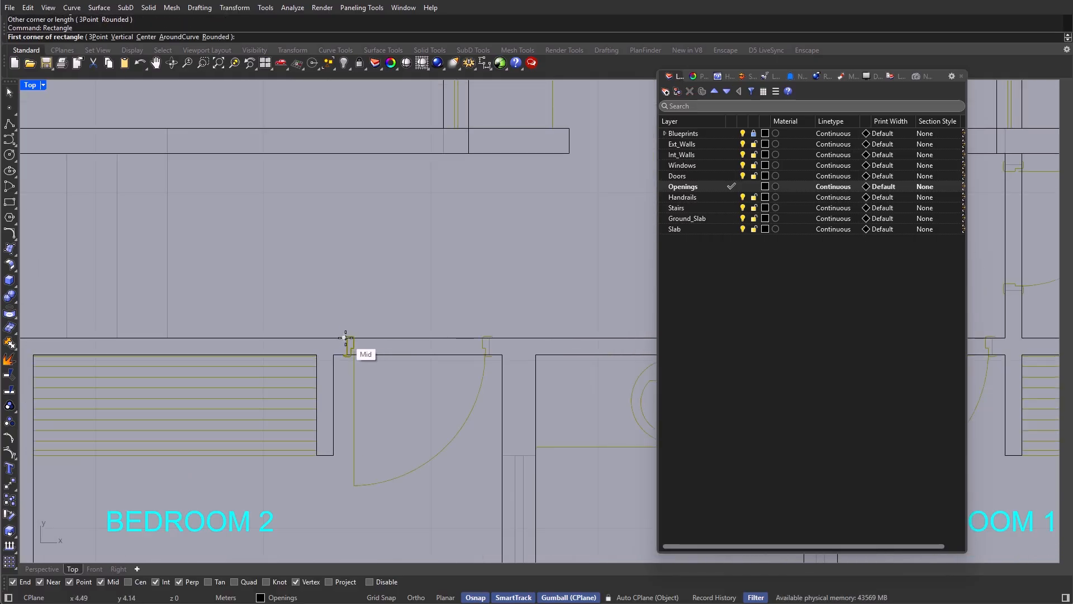
scroll(347, 341, up, 2)
click(346, 337)
scroll(361, 311, up, 5)
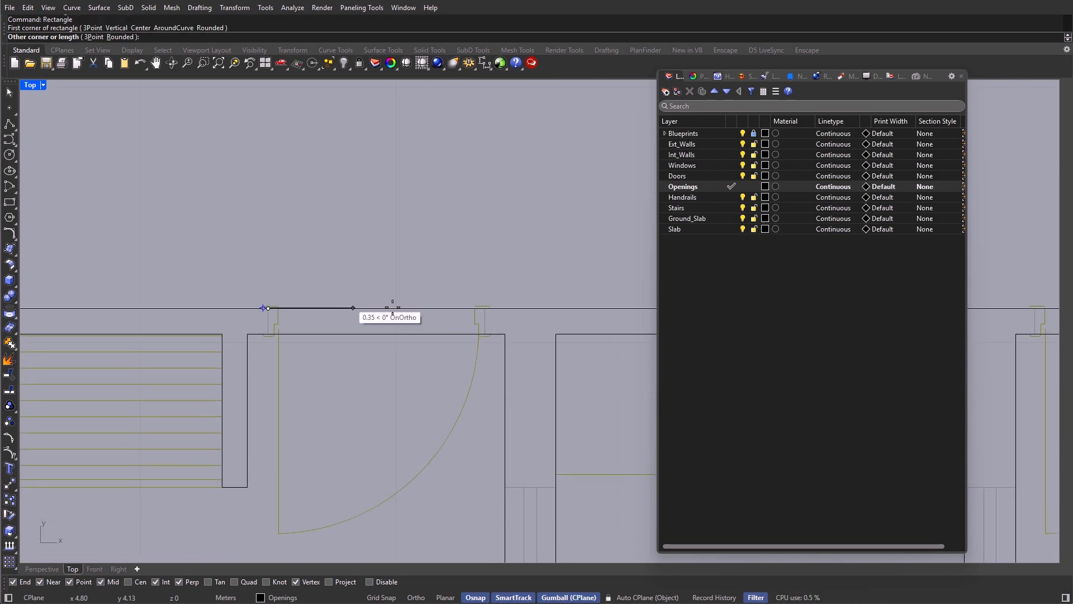
click(490, 331)
scroll(406, 292, down, 6)
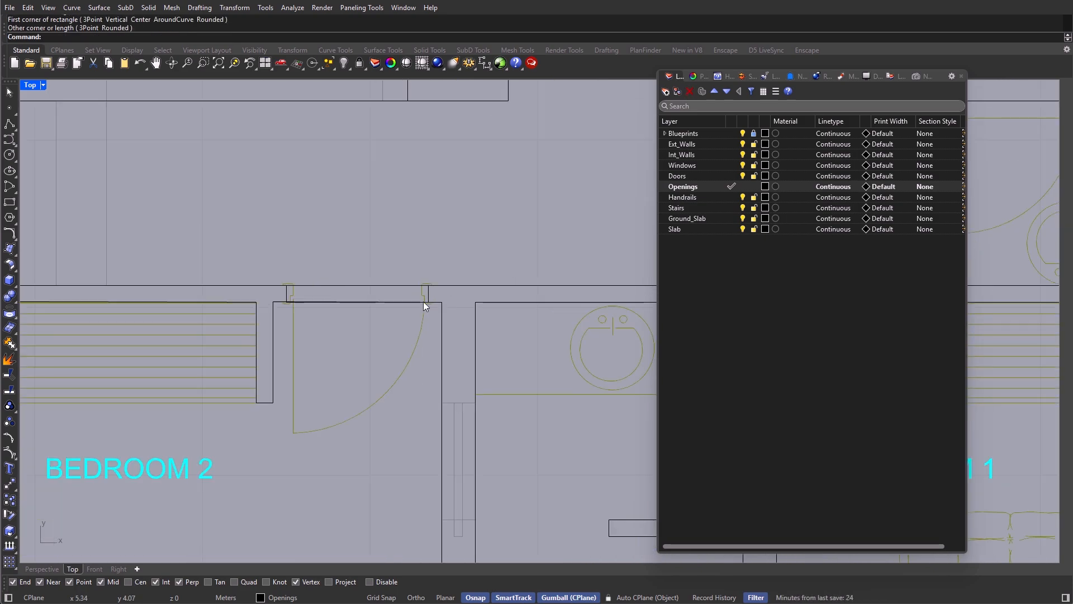
Step: Draw a rectangle across the interior wall over the Bedroom 1 door opening, spanning between its door frames
scroll(423, 307, down, 6)
right_drag(433, 357, 206, 319)
scroll(394, 260, up, 8)
right_click(398, 254)
scroll(370, 260, up, 7)
click(378, 260)
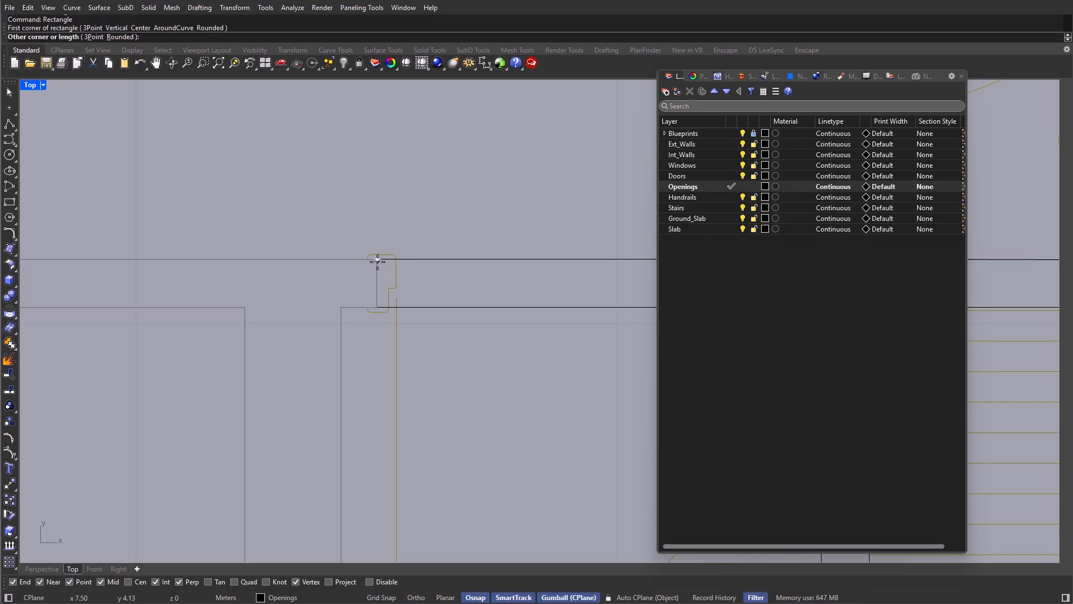
scroll(377, 261, down, 5)
scroll(465, 302, up, 6)
click(468, 305)
scroll(471, 307, up, 1)
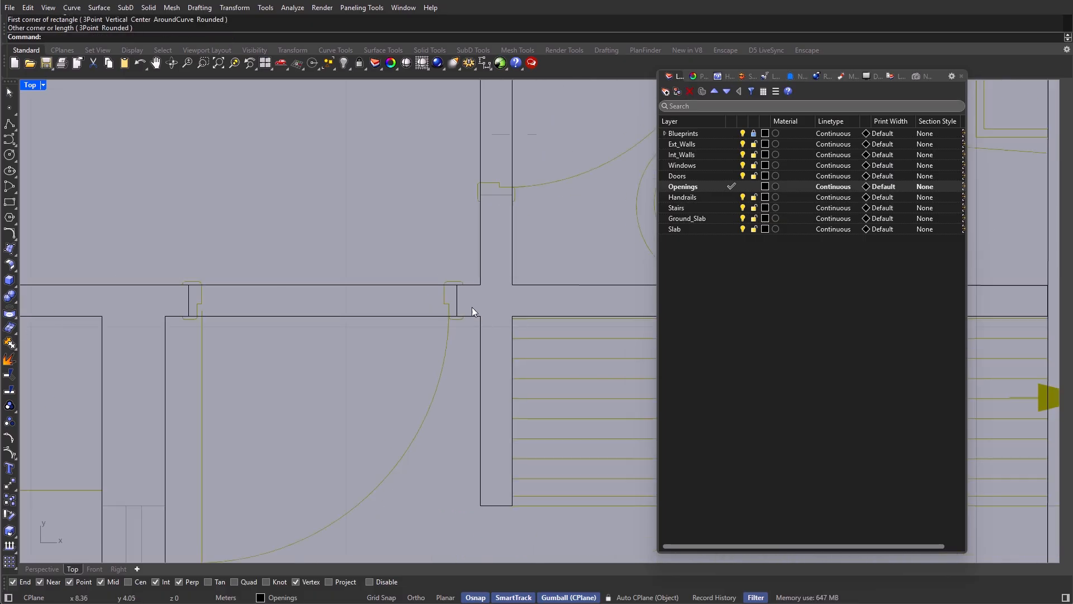
Step: Draw a rectangle over the door opening of the small toilet room above Bedroom 1, starting from its lower door frame
scroll(472, 307, down, 4)
right_drag(498, 246, 438, 424)
right_click(437, 425)
scroll(432, 407, up, 6)
click(440, 409)
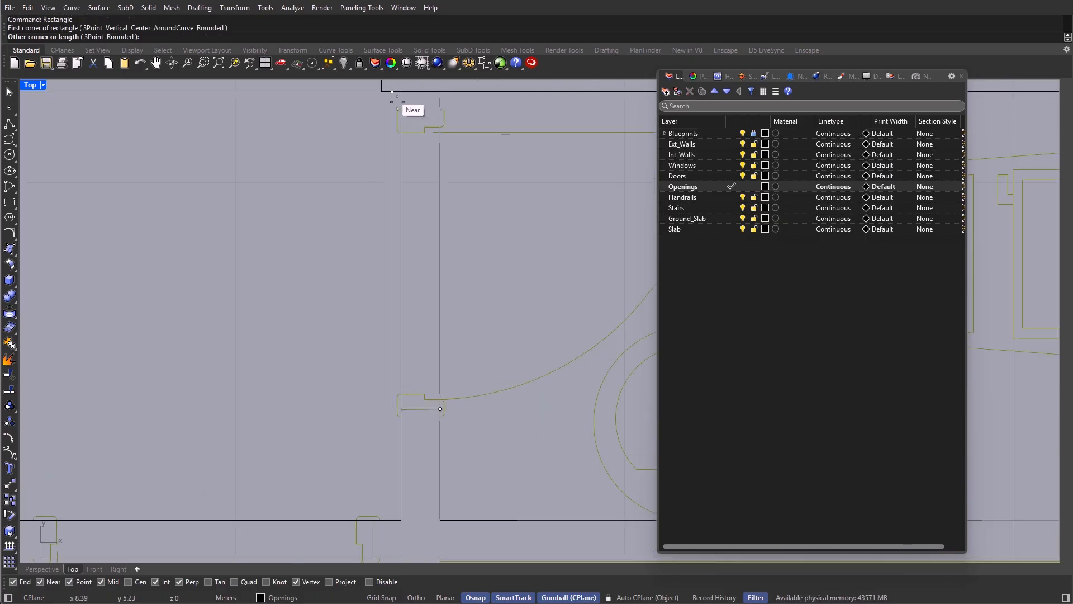
Step: Draw rectangles over Bedroom 1's balcony door opening and over the openings in both side walls of the bathroom
scroll(397, 99, down, 4)
scroll(509, 263, up, 5)
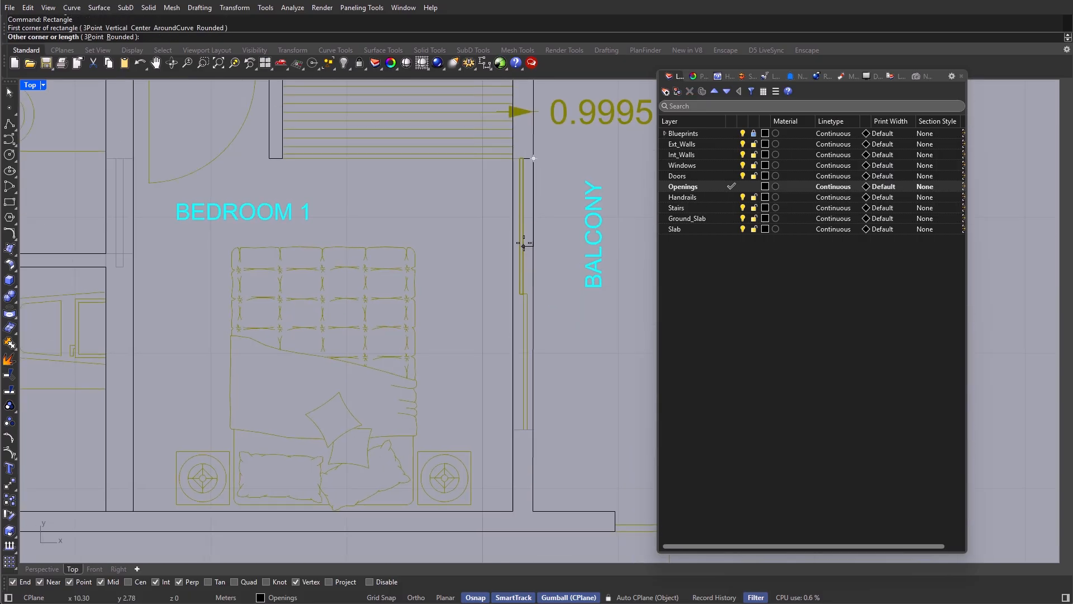
scroll(471, 360, down, 4)
scroll(506, 371, up, 5)
click(511, 418)
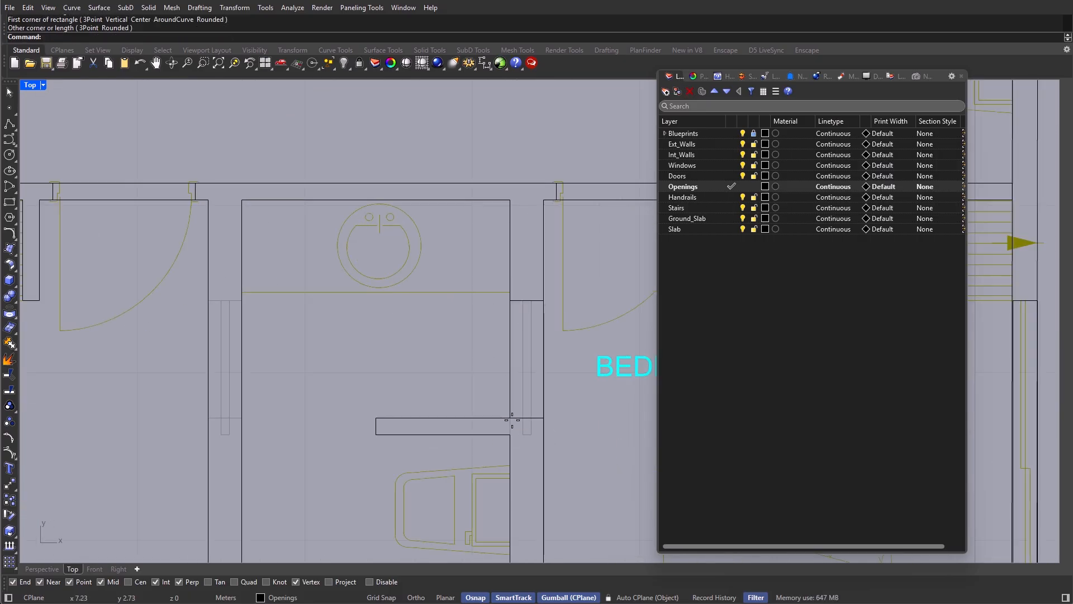
scroll(373, 339, down, 4)
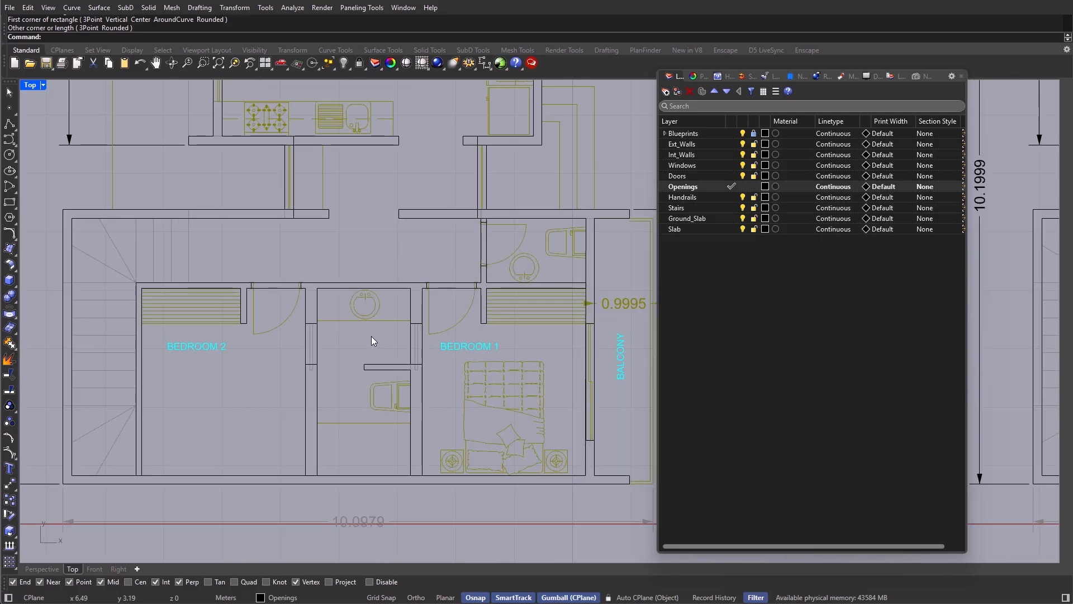
Step: Draw a rectangle over the window opening in the kitchen's left exterior wall, between the wall jog and the counter edge
scroll(372, 336, down, 4)
right_drag(374, 334, 371, 346)
scroll(368, 343, up, 6)
scroll(436, 353, down, 7)
right_drag(423, 223, 426, 300)
scroll(293, 257, up, 14)
right_click(422, 310)
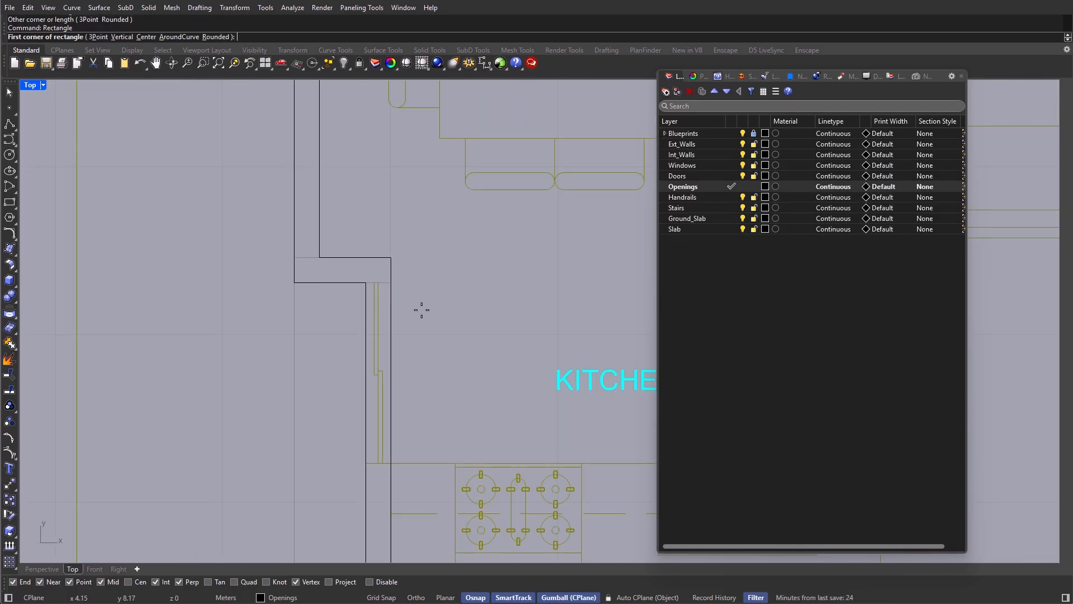
click(391, 282)
click(366, 463)
Step: Draw a rectangle on the upper-floor plan over the opening in the bathroom wall shared with the master bedroom
scroll(358, 306, down, 12)
right_drag(427, 311, 374, 310)
right_drag(494, 416, 371, 354)
scroll(348, 336, down, 8)
right_drag(654, 384, 283, 256)
scroll(441, 353, up, 10)
right_click(405, 329)
scroll(403, 307, up, 10)
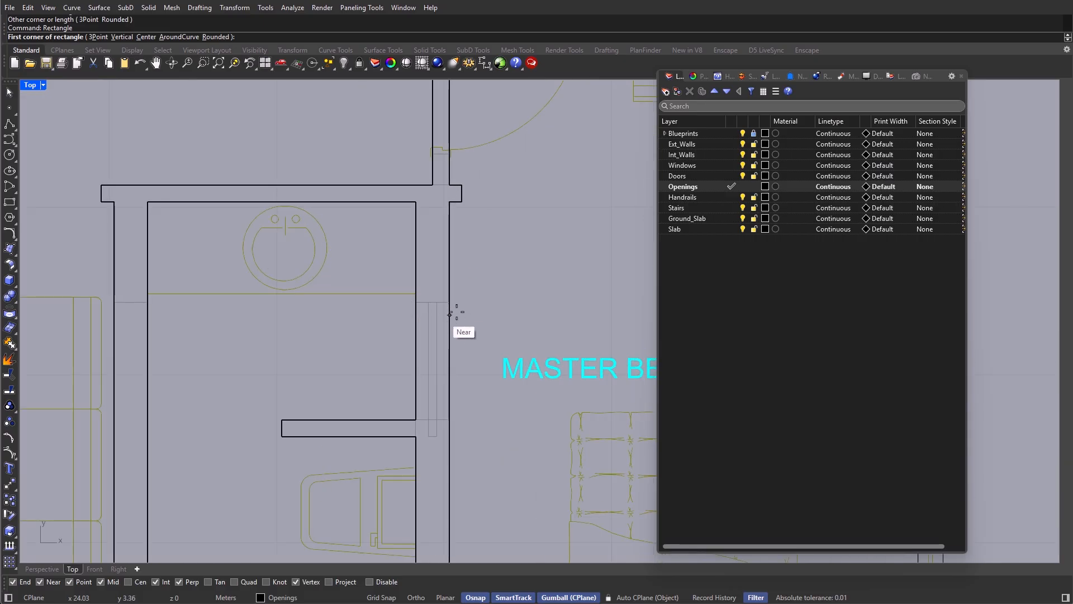
mouse_move(450, 302)
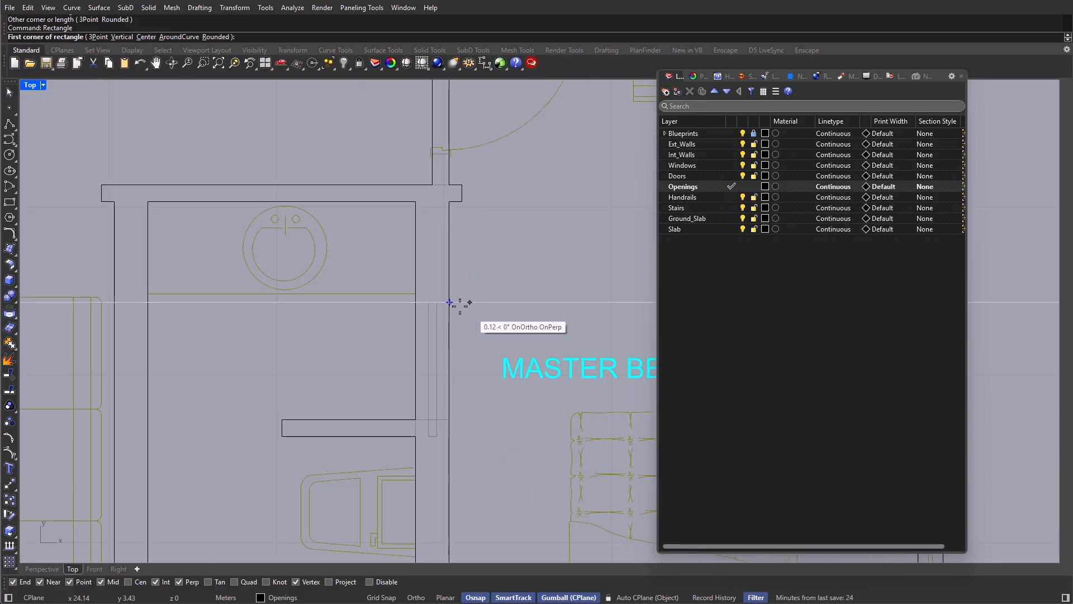
click(449, 303)
click(415, 419)
Step: Draw a rectangle over the terrace door opening in the upper floor's exterior wall, spanning between its door frames
scroll(455, 378, down, 10)
scroll(384, 206, up, 2)
right_drag(384, 206, 399, 288)
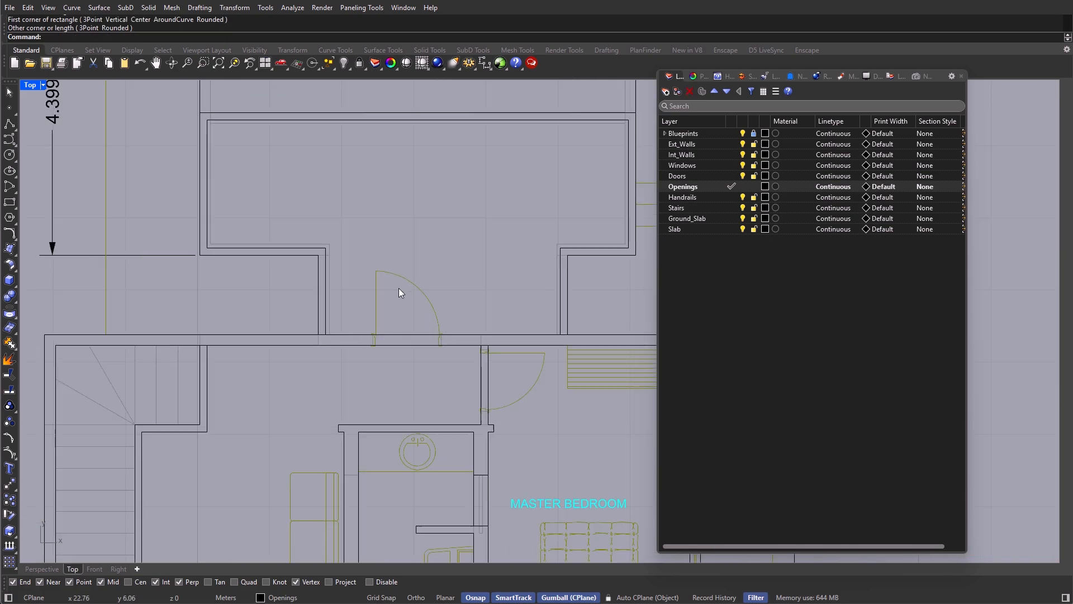
right_click(398, 291)
scroll(399, 291, up, 5)
click(479, 393)
scroll(335, 364, up, 4)
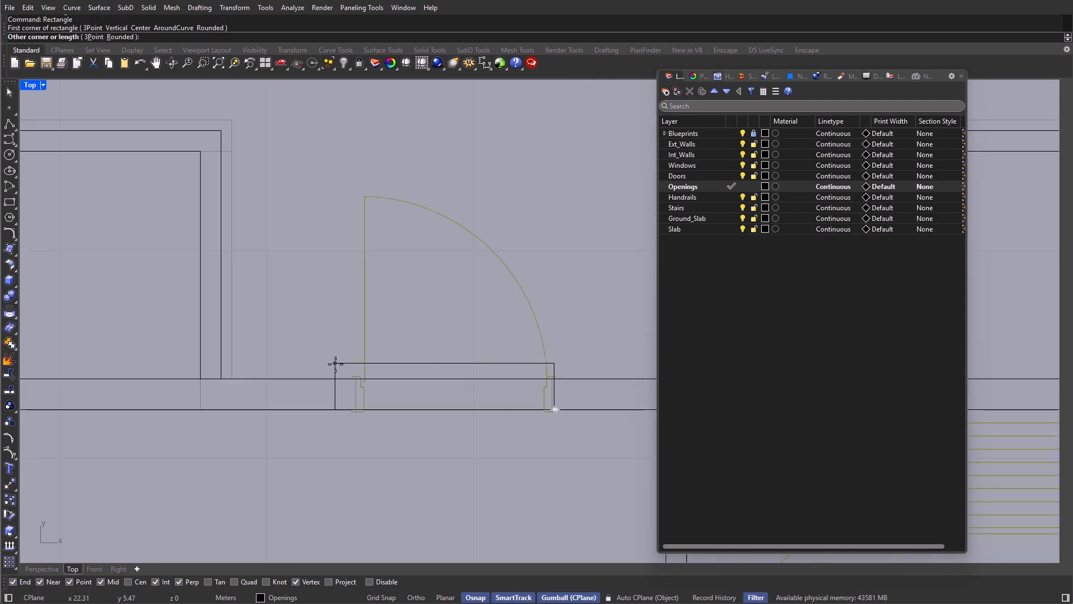
click(354, 378)
Step: Draw a rectangle over the balcony door opening in the master bedroom's right exterior wall
scroll(399, 343, down, 12)
right_drag(487, 375, 377, 256)
scroll(470, 314, up, 4)
scroll(469, 313, up, 2)
right_click(475, 317)
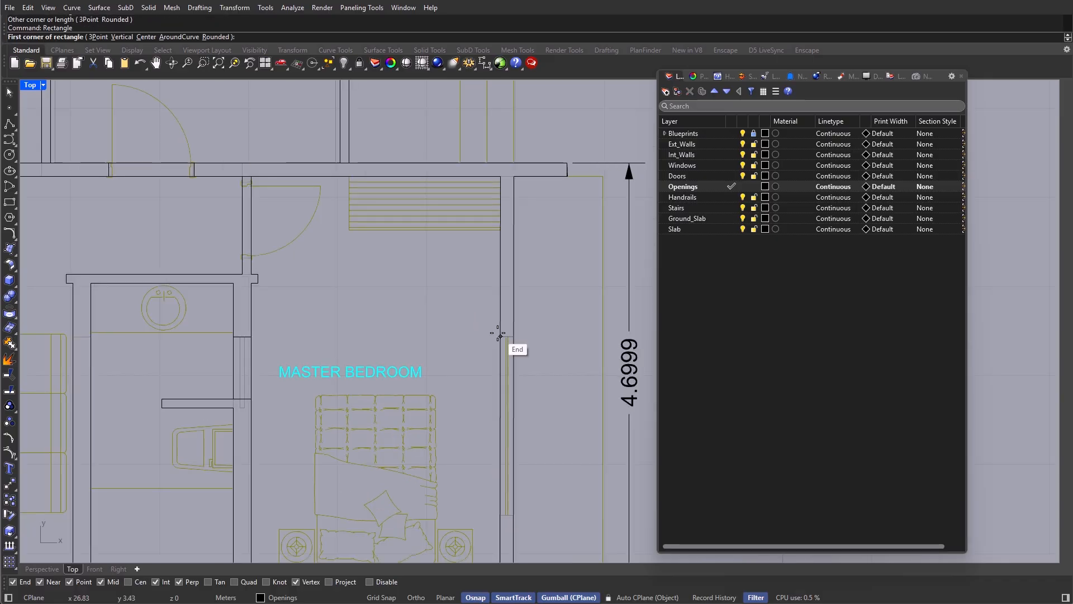
click(501, 336)
click(513, 515)
Step: Select the rectangle over the upper floor's terrace door and check its alignment with the blueprint door frames
mouse_move(294, 254)
right_down()
mouse_move(335, 270)
mouse_move(475, 408)
right_up()
scroll(313, 302, up, 8)
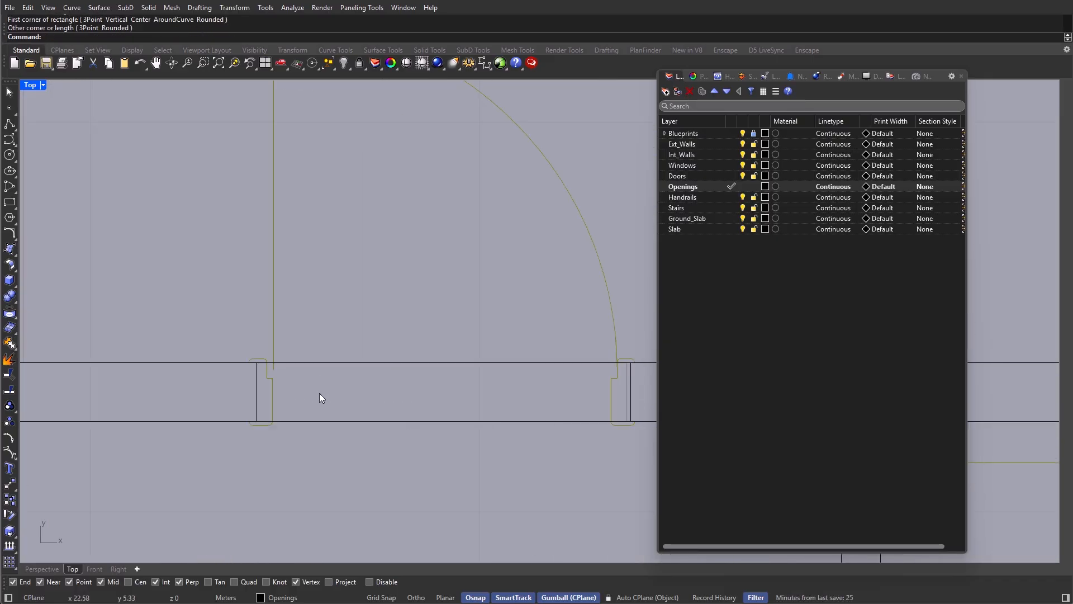
click(330, 428)
click(380, 462)
scroll(340, 288, down, 8)
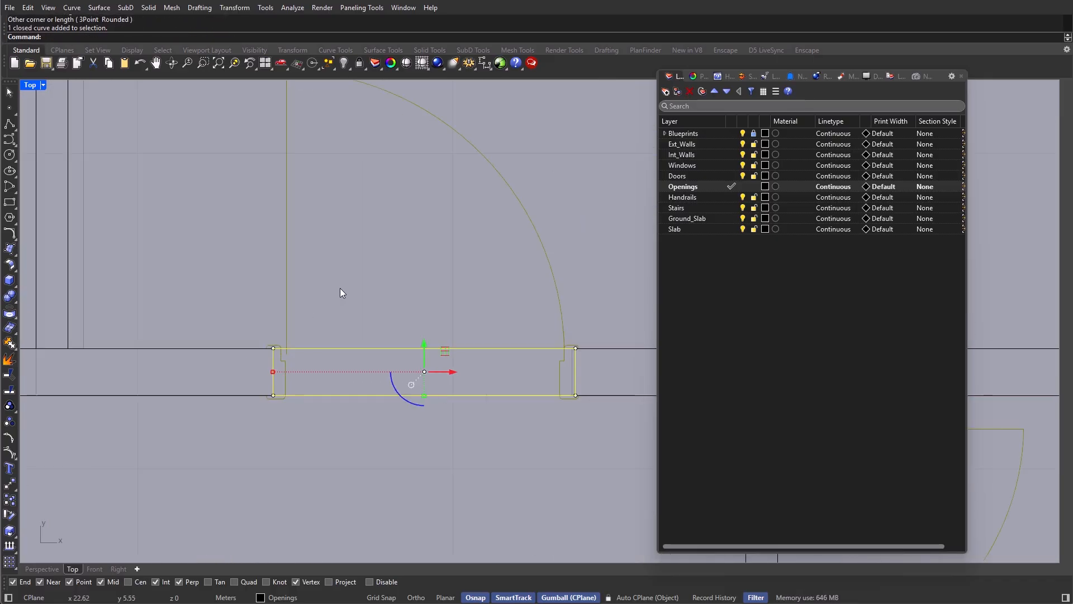
scroll(352, 295, down, 5)
key(Escape)
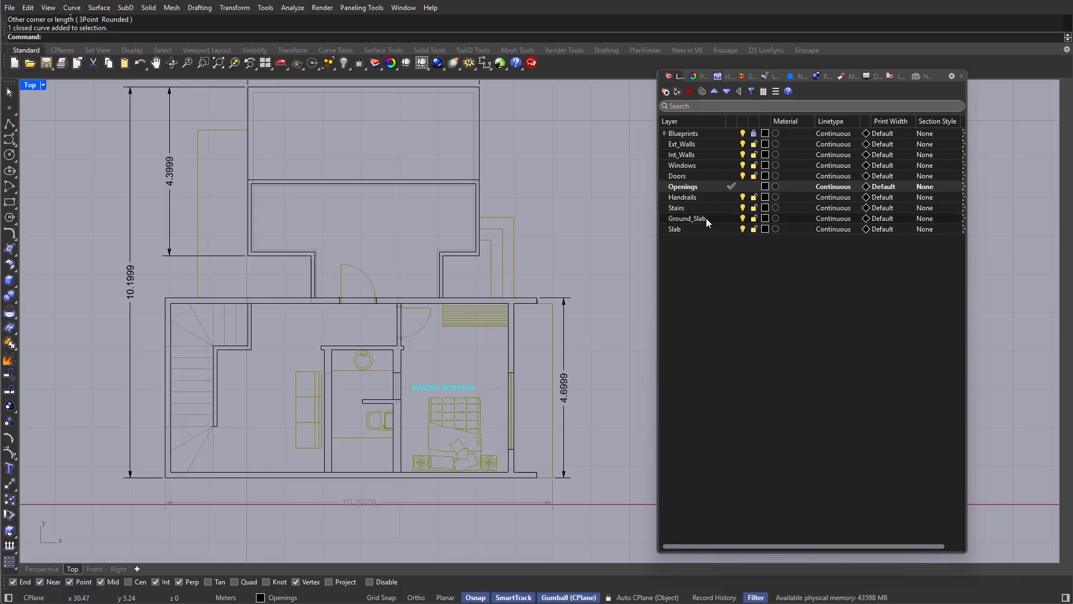
Step: Make Stairs the current layer and draw a rectangle over the first straight tread of the ground-floor stairs
click(732, 207)
scroll(378, 337, down, 4)
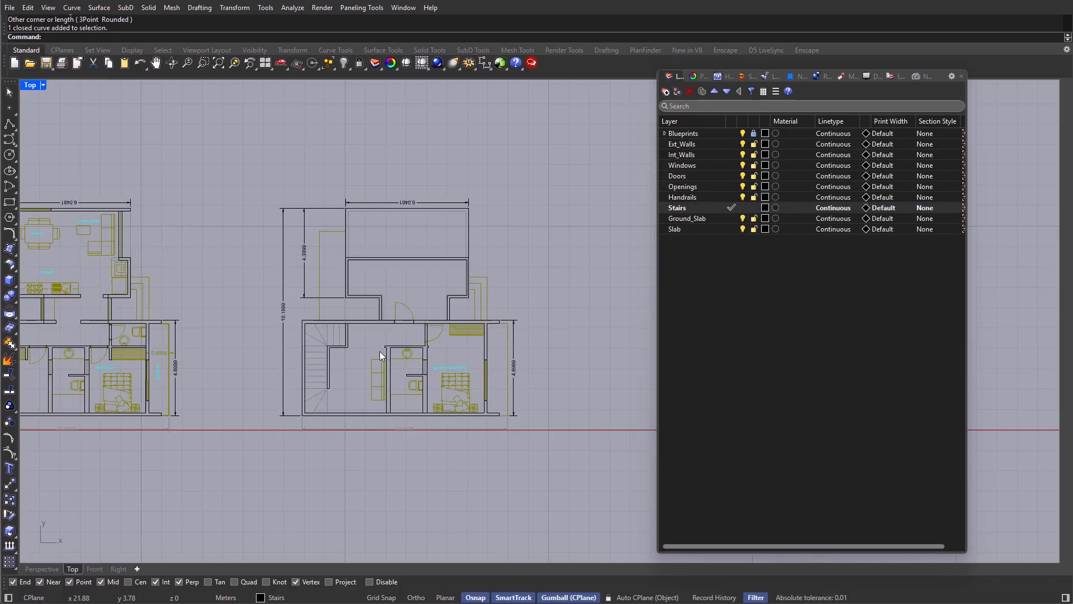
right_drag(380, 351, 366, 348)
scroll(335, 356, up, 7)
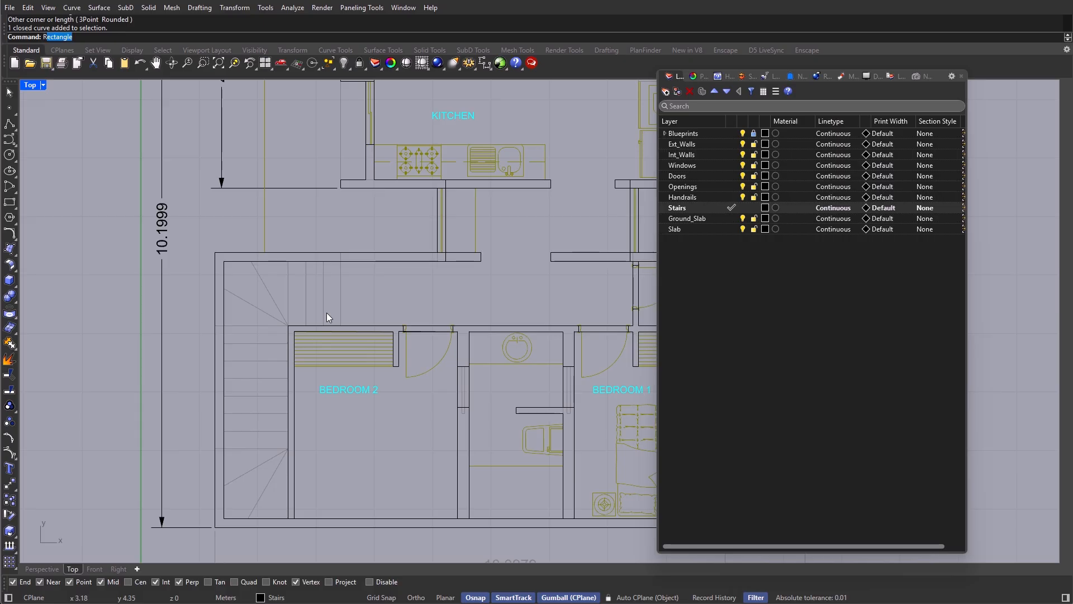
key(Return)
scroll(362, 278, up, 4)
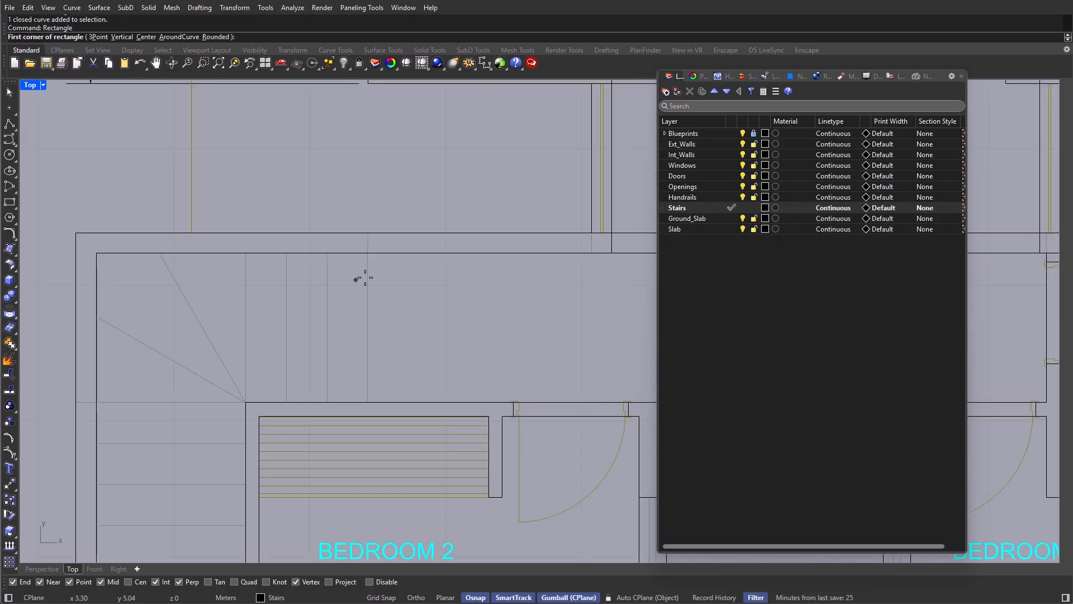
click(327, 402)
Step: Trace the triangular winder tread beside the short upper flight with a closed polyline snapped to the blueprint
scroll(309, 370, down, 3)
right_drag(278, 345, 357, 337)
scroll(357, 337, up, 3)
text(Polyline)
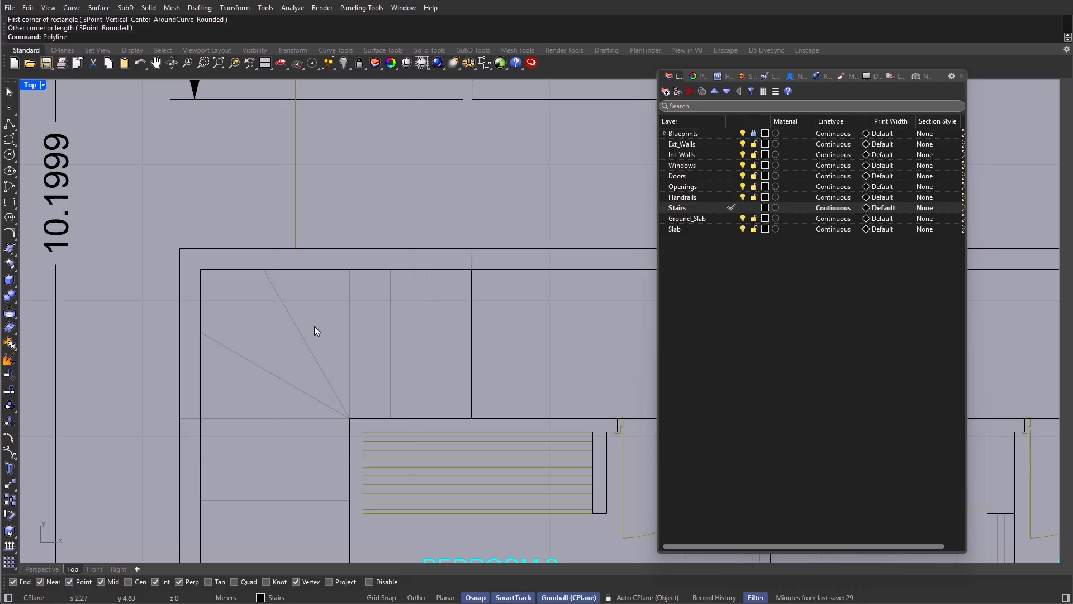
key(ctrl+z)
click(350, 270)
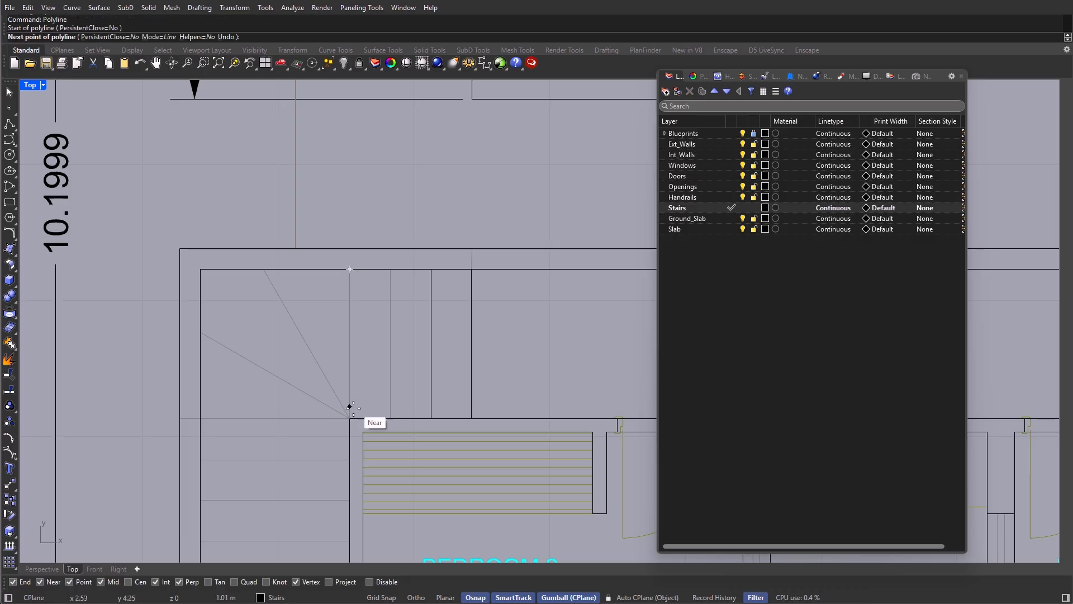
click(349, 418)
click(263, 269)
click(350, 269)
right_drag(312, 318, 374, 319)
Step: Trace the four-sided corner winder tread of the stairs' upper turn with a closed polyline
right_click(374, 320)
click(411, 419)
click(325, 271)
click(263, 271)
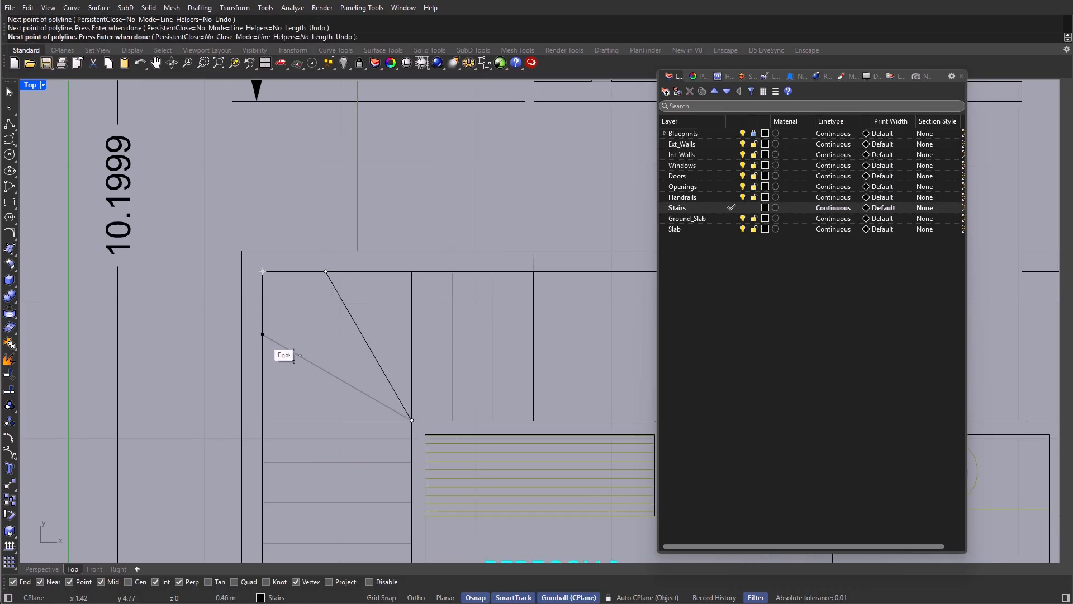
click(263, 335)
right_drag(405, 423, 428, 410)
click(427, 409)
scroll(428, 409, up, 15)
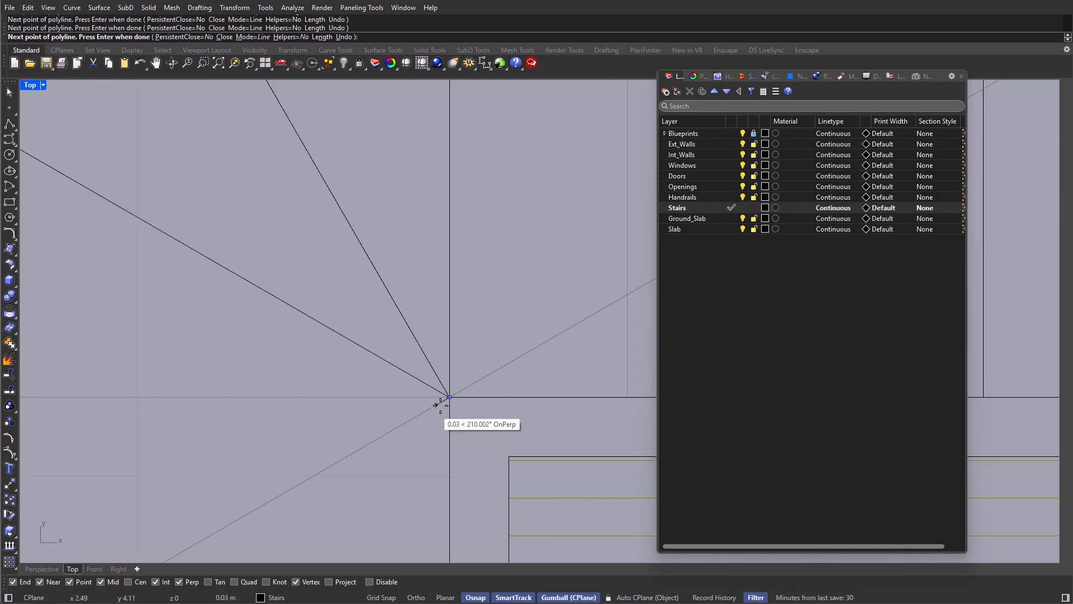
key(ctrl+z)
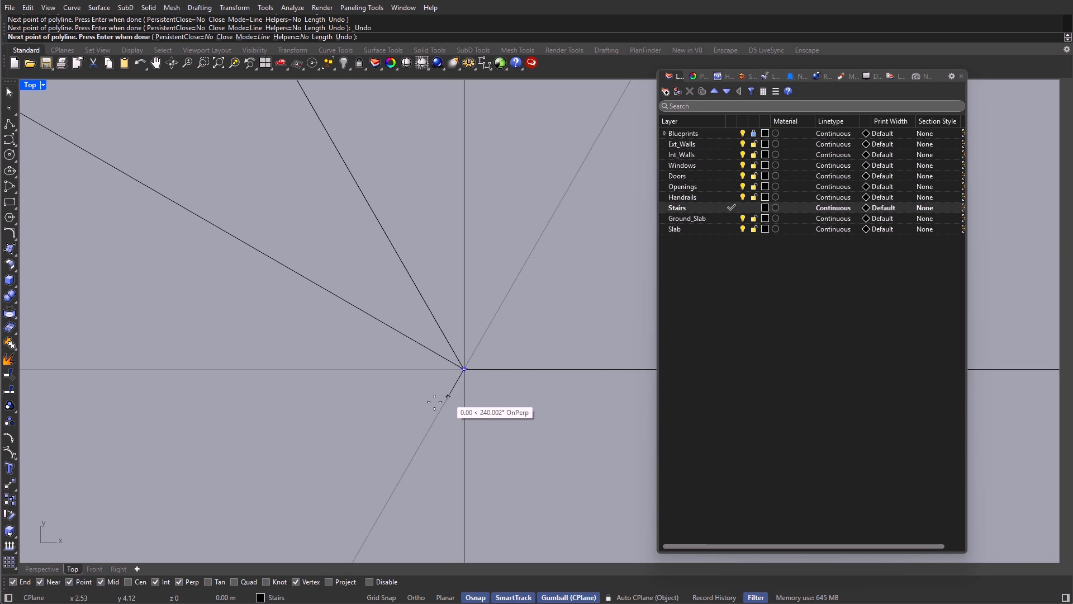
click(464, 369)
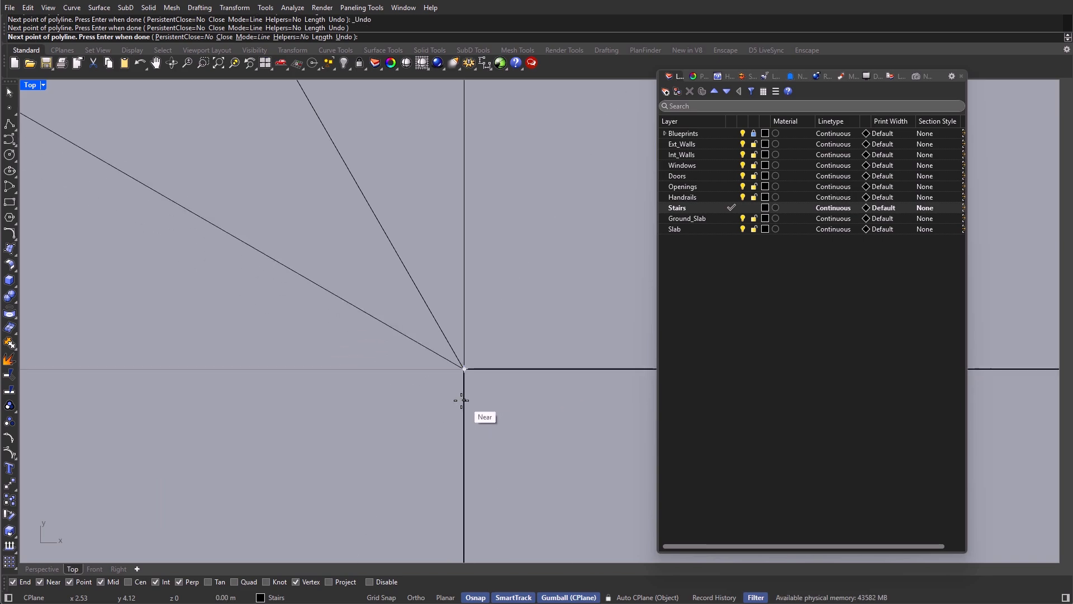
scroll(473, 385, down, 3)
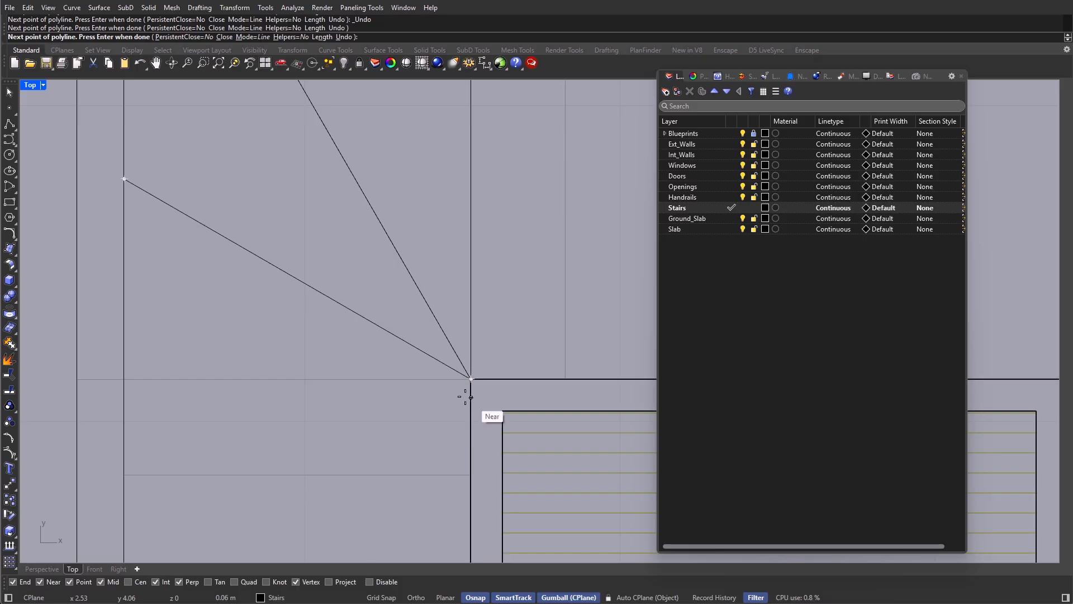
key(Return)
Step: Trace the last triangular winder tread of the upper turn with a closed polyline, bordering the long straight flight
key(Return)
click(471, 379)
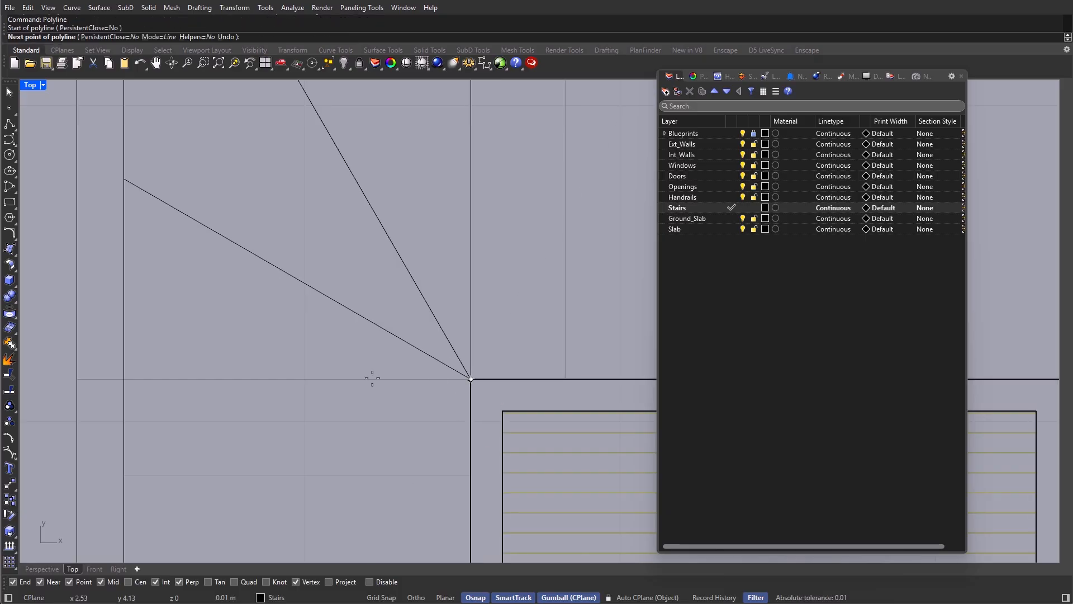
click(149, 379)
key(ctrl+z)
click(125, 378)
click(125, 179)
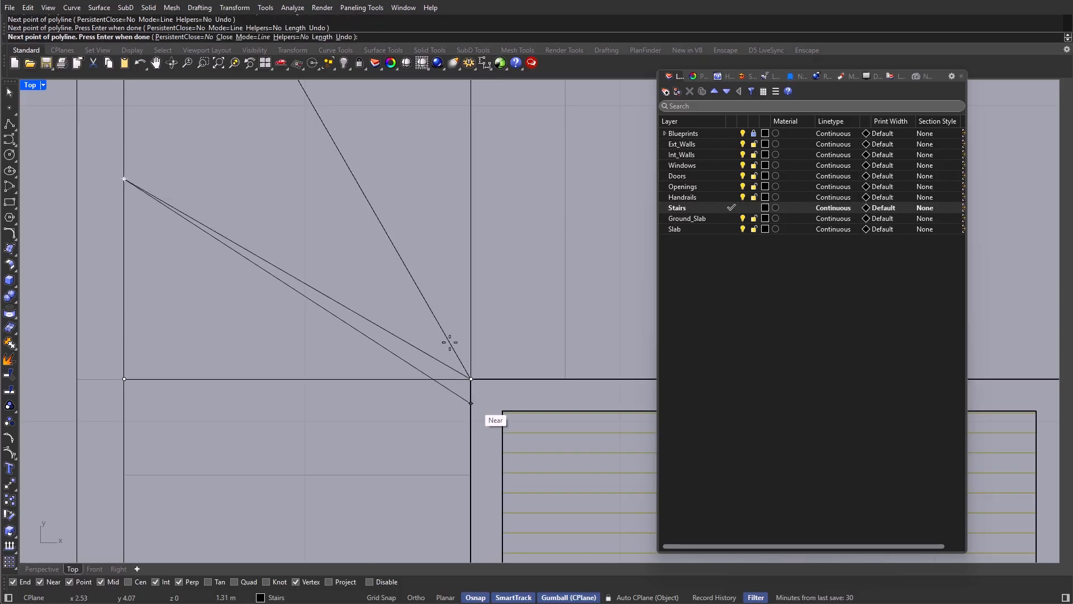
click(470, 379)
key(Return)
Step: Trace the first triangular winder tread of the stairs' lower turn, directly below the long flight, with a closed polyline
scroll(416, 304, down, 8)
scroll(416, 304, up, 8)
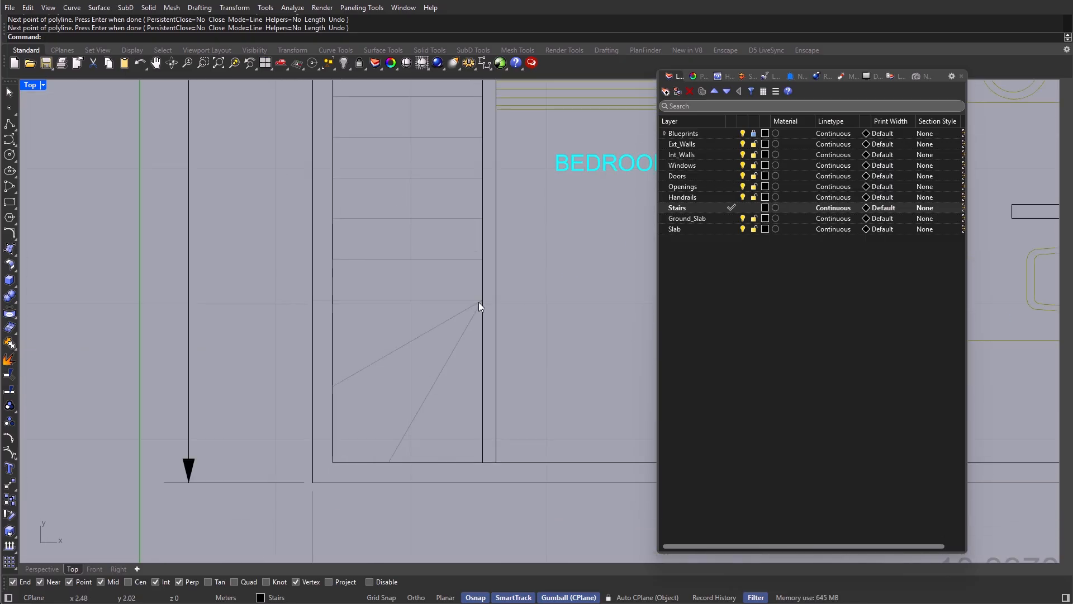
key(Return)
click(483, 300)
click(333, 386)
click(333, 300)
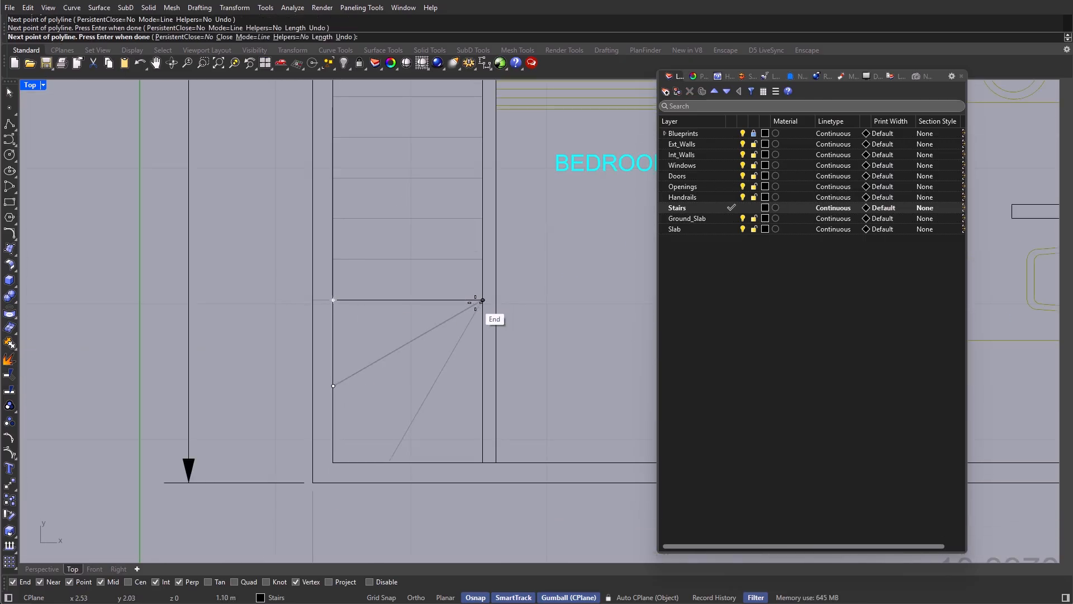
click(483, 302)
Step: Trace the four-sided corner winder tread of the lower turn with a closed polyline from the inner wall corner
key(Return)
click(483, 302)
key(ctrl+z)
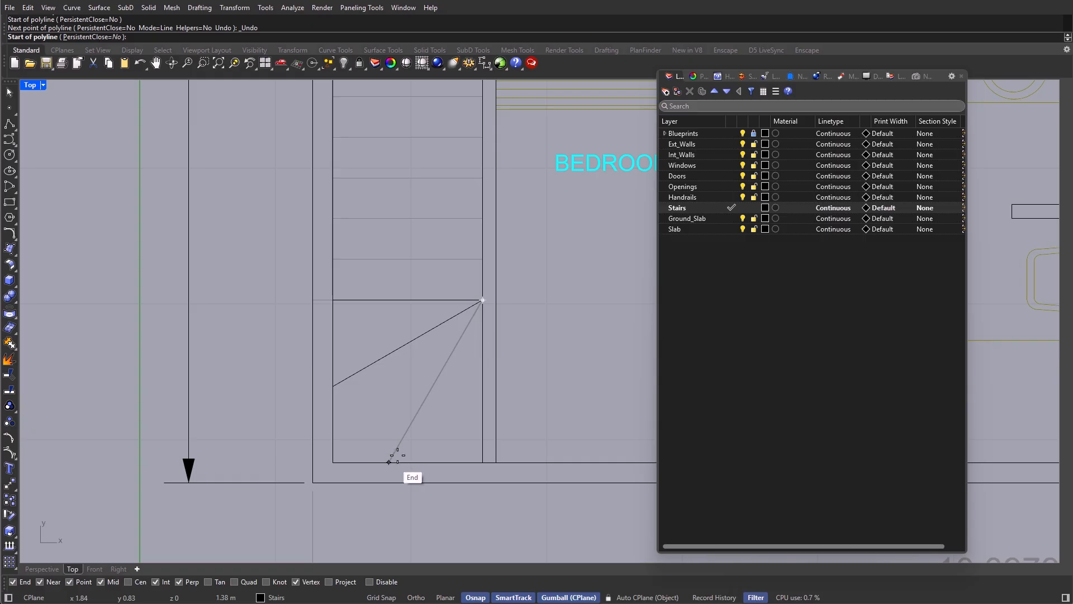
click(482, 300)
click(389, 462)
click(334, 461)
click(333, 386)
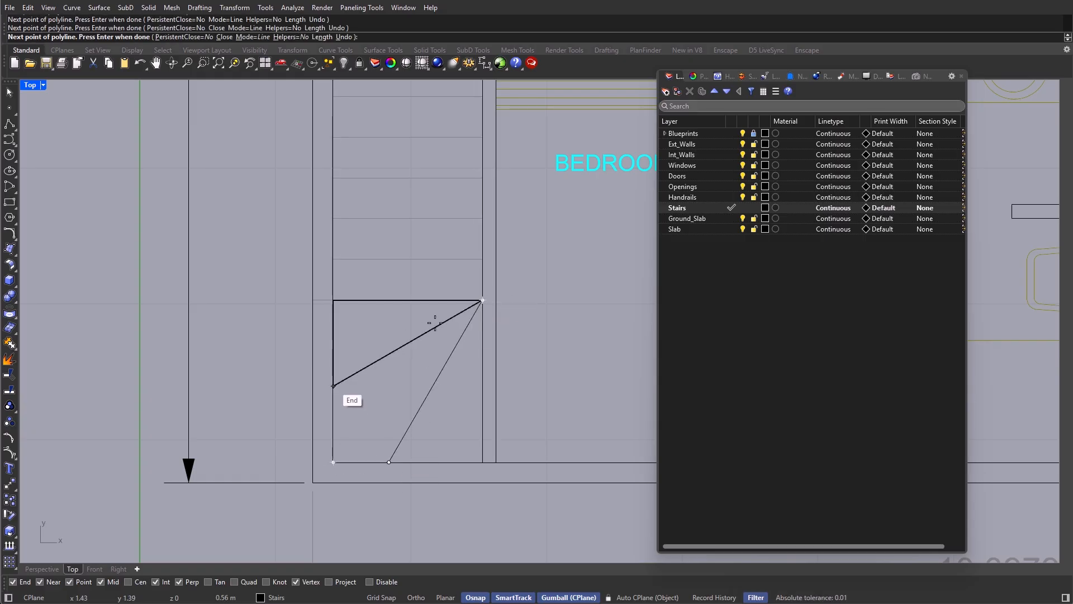
click(482, 300)
Step: Trace the remaining winder tread of the lower turn, along the inner wall, with a closed polyline
key(Return)
click(482, 300)
click(483, 462)
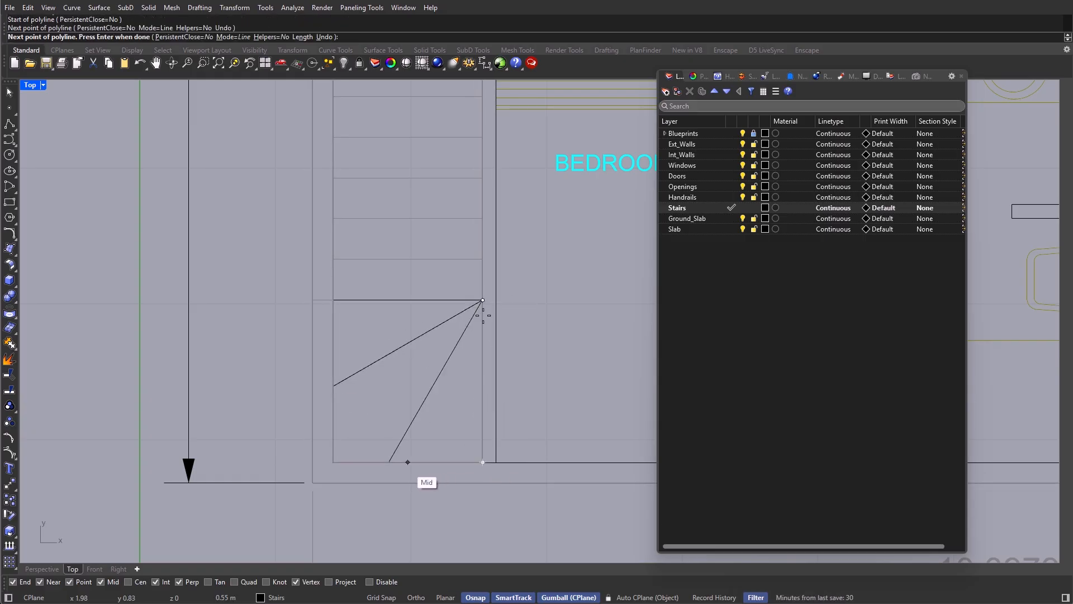
click(482, 300)
scroll(430, 363, down, 8)
right_drag(495, 365, 390, 433)
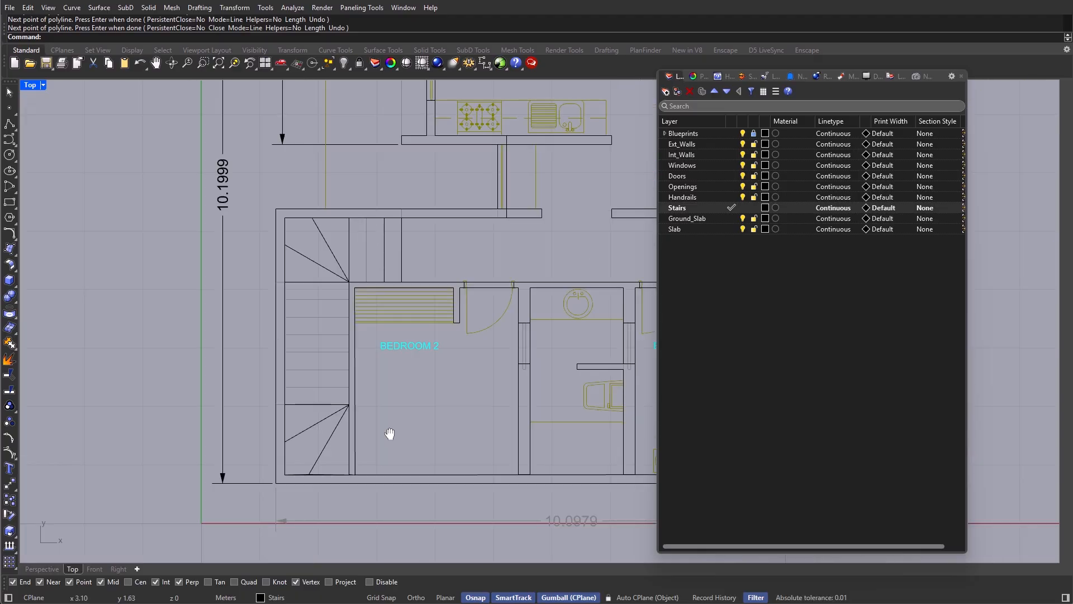
Step: Select all objects on the Stairs layer and isolate them
right_drag(596, 293, 586, 317)
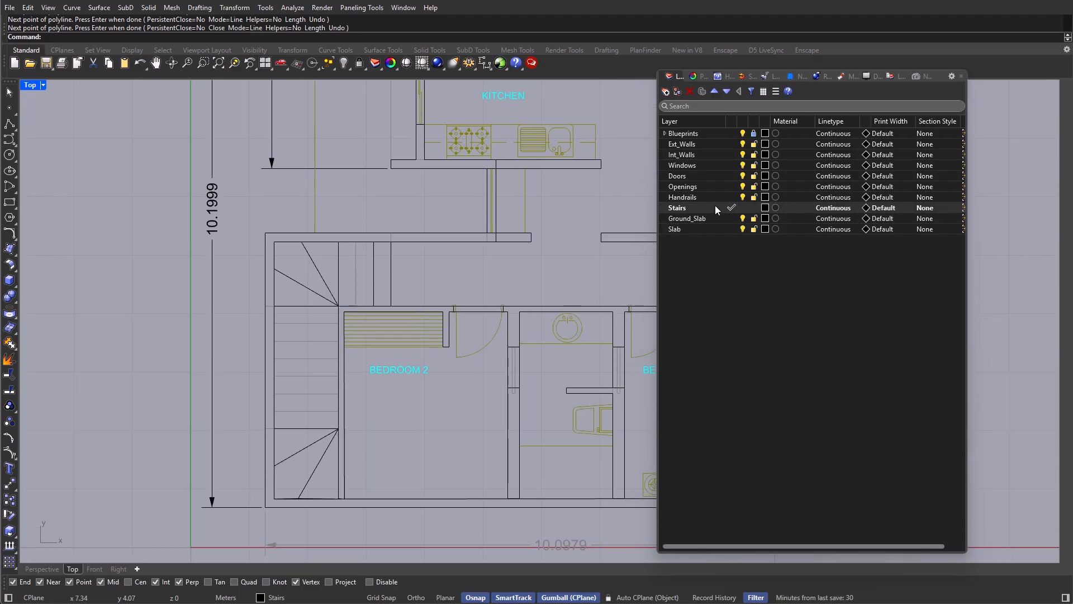
click(704, 196)
click(720, 210)
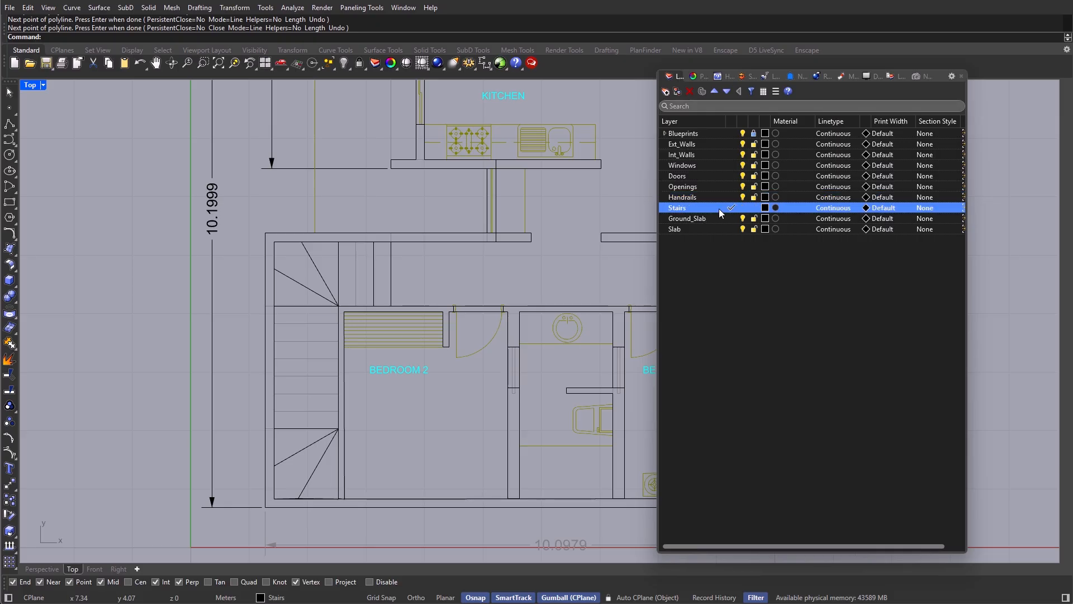
right_click(720, 210)
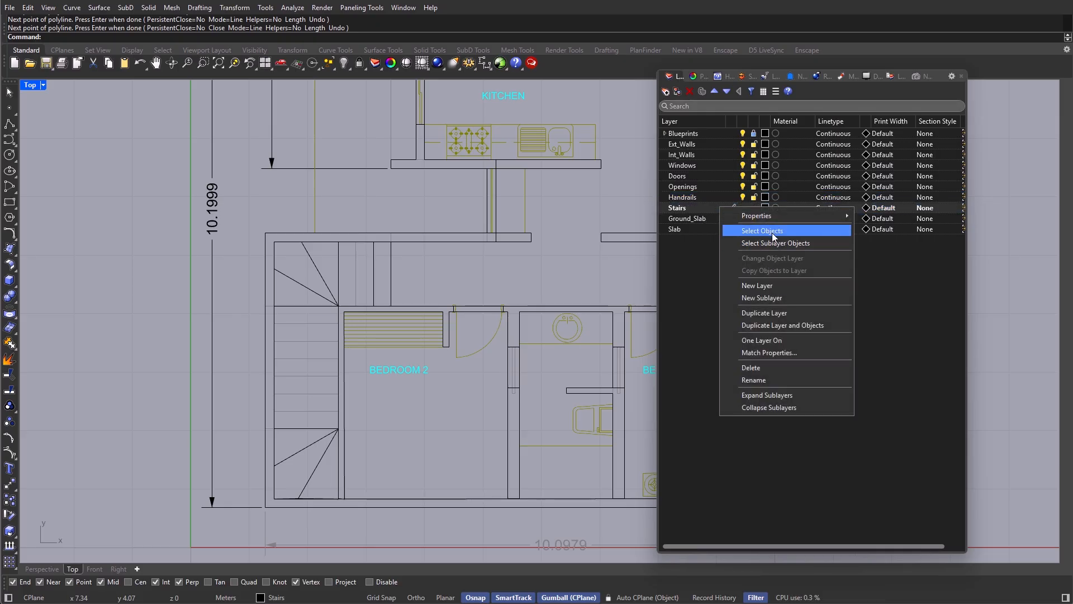
click(773, 233)
text(Isolate)
key(Return)
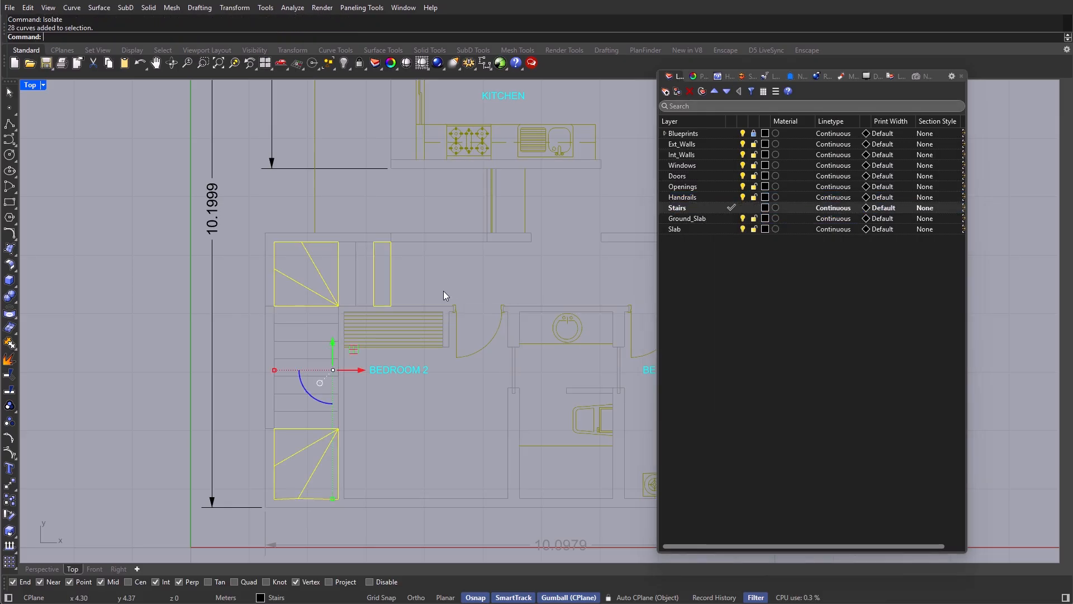
Step: Switch to a maximized Perspective view and close the floating layer list
double_click(28, 86)
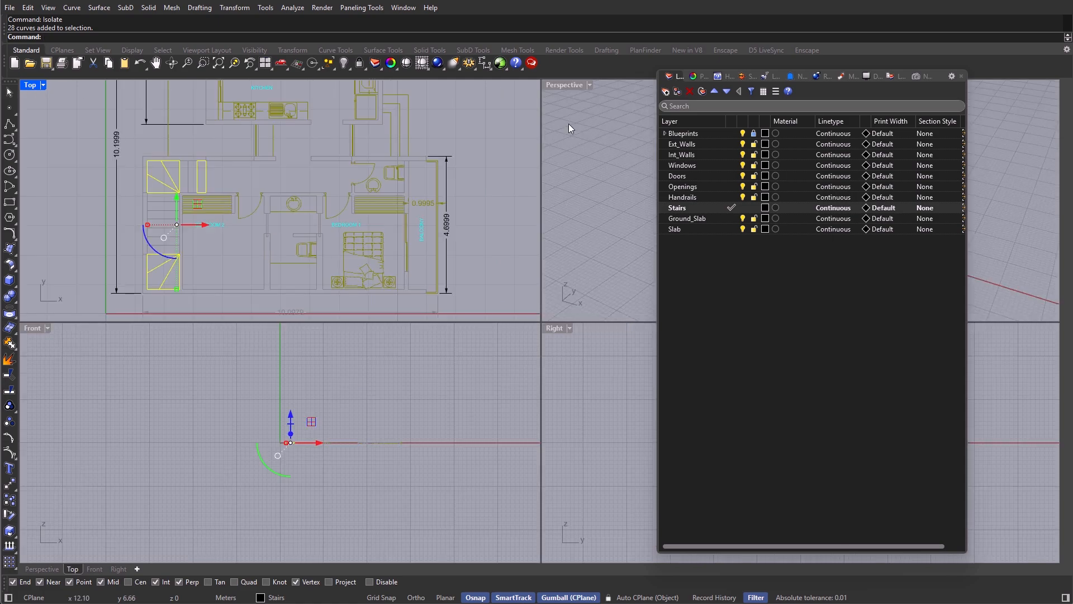
double_click(571, 86)
click(961, 76)
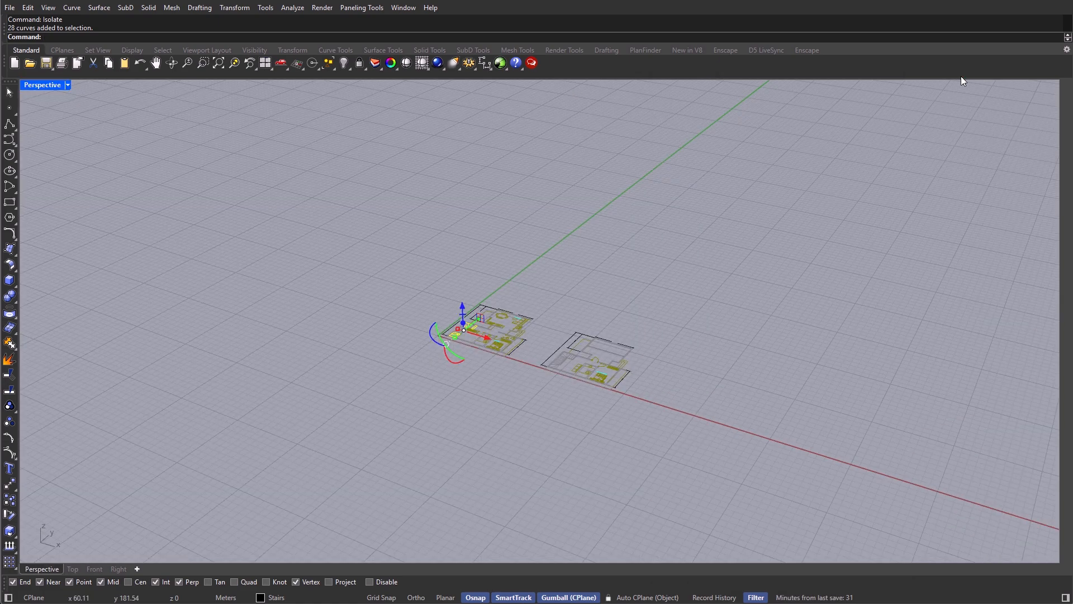
Step: Extrude the rectangle of the first straight tread 0.18 m upward
scroll(573, 398, up, 8)
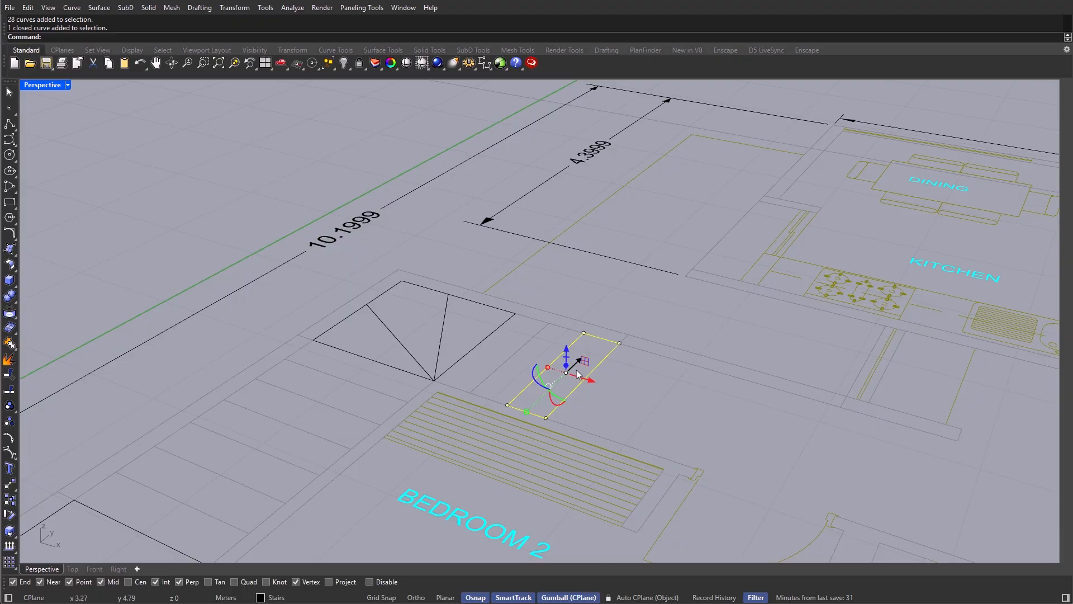
click(566, 363)
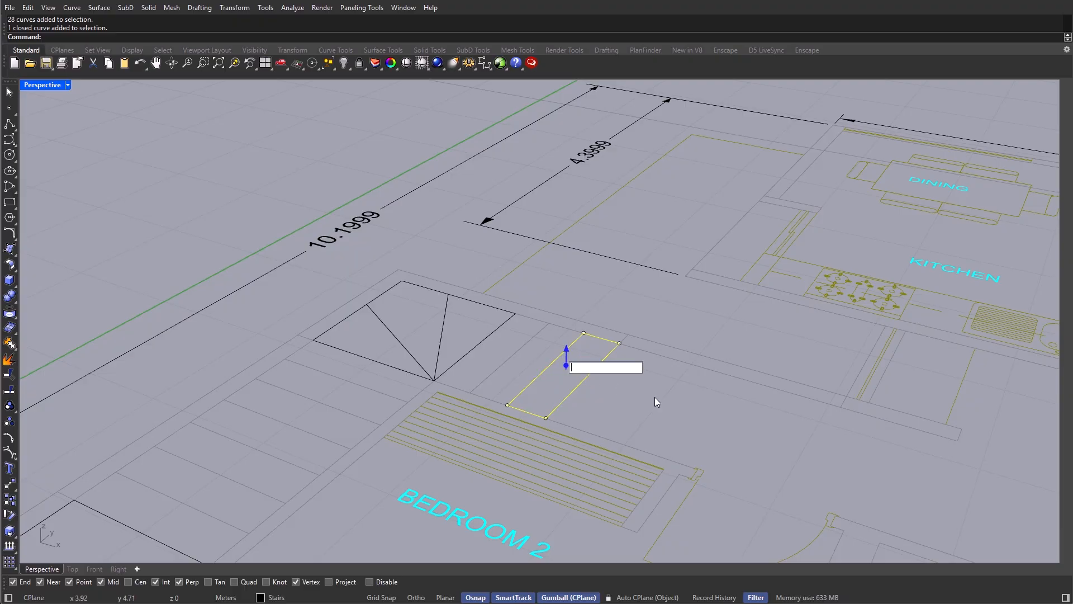
text(0.18m)
key(BackSpace)
key(Return)
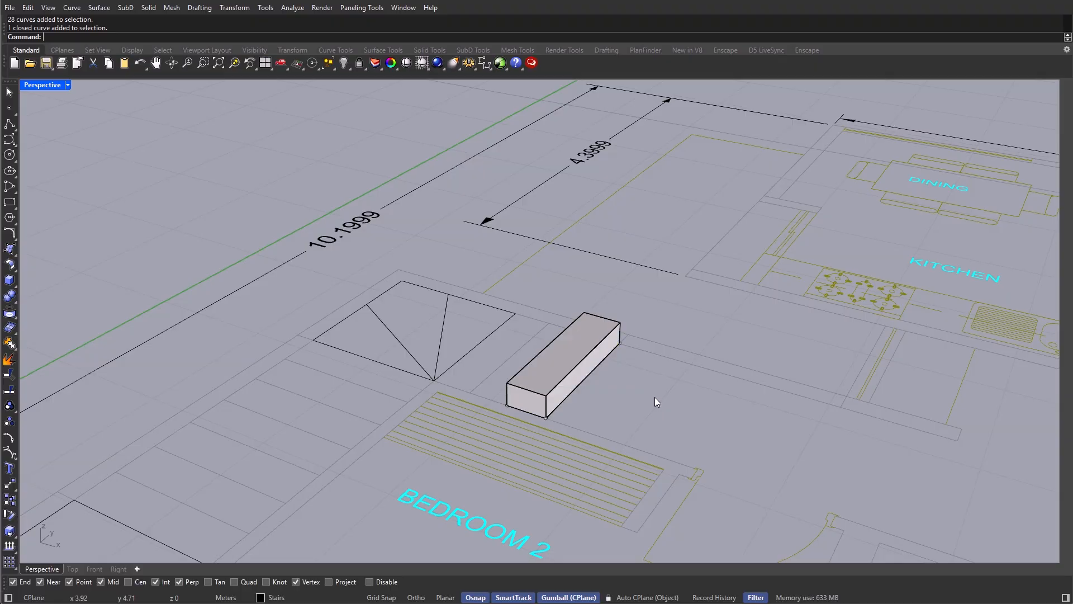
Step: Copy the extruded first step twice, from its lower front corner to the upper rear corner of each preceding step
click(536, 371)
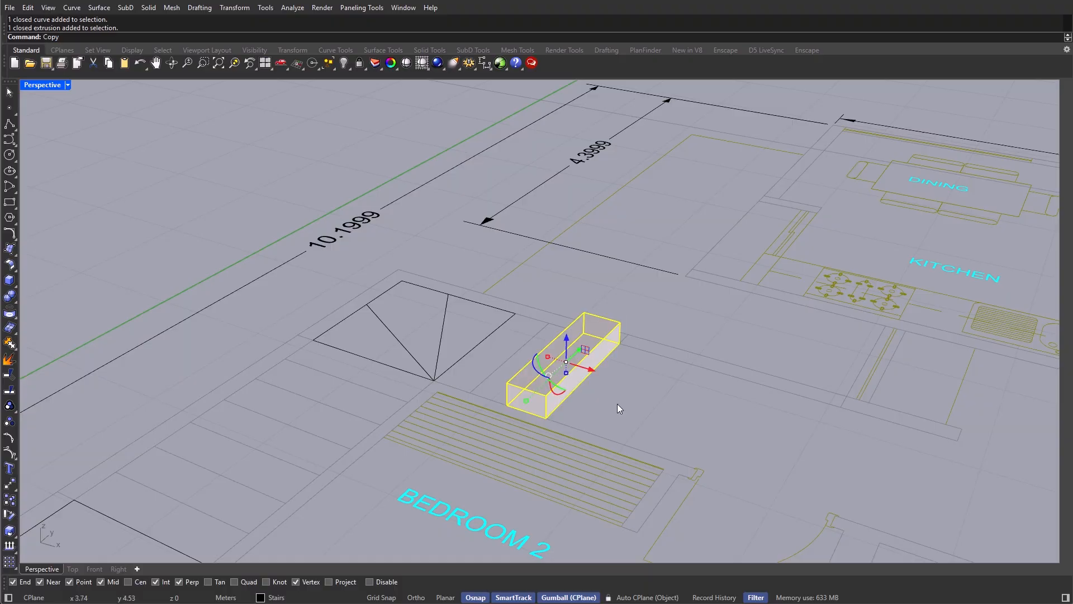
key(Return)
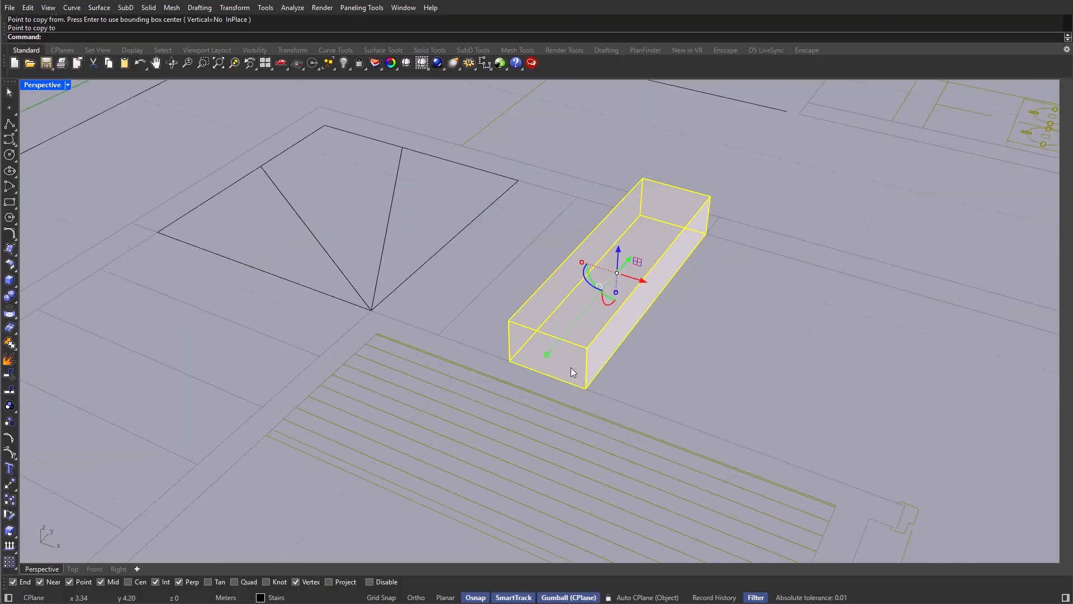
key(Return)
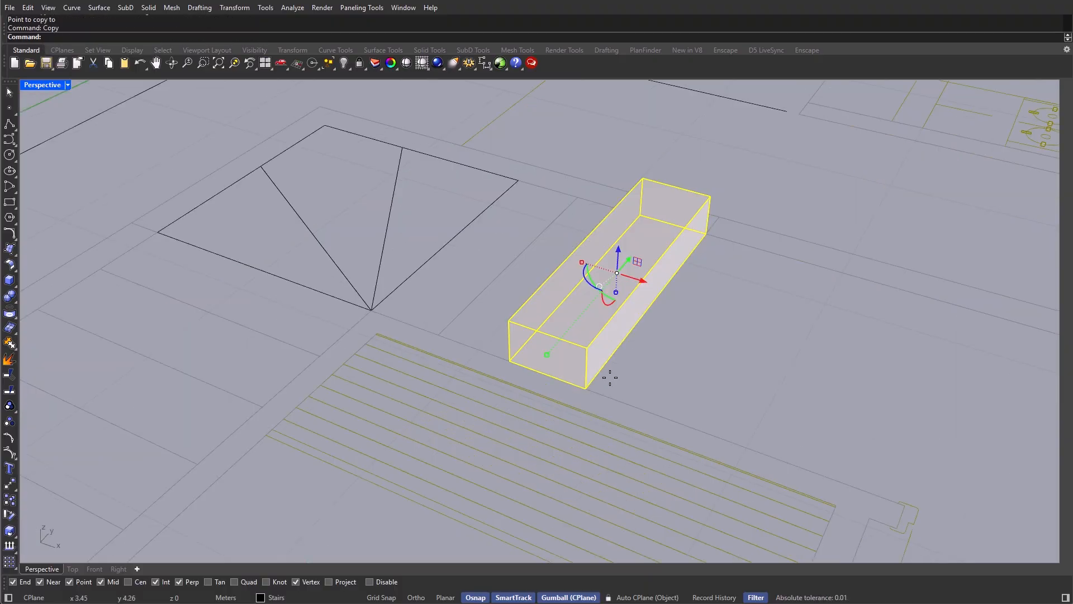
click(586, 390)
click(509, 321)
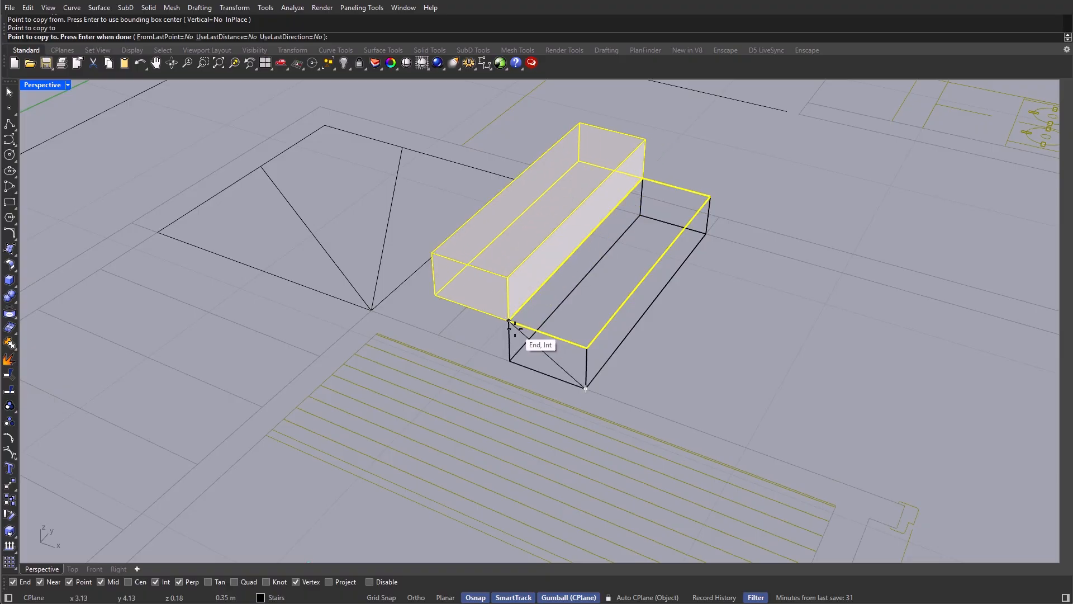
click(433, 255)
scroll(464, 346, down, 5)
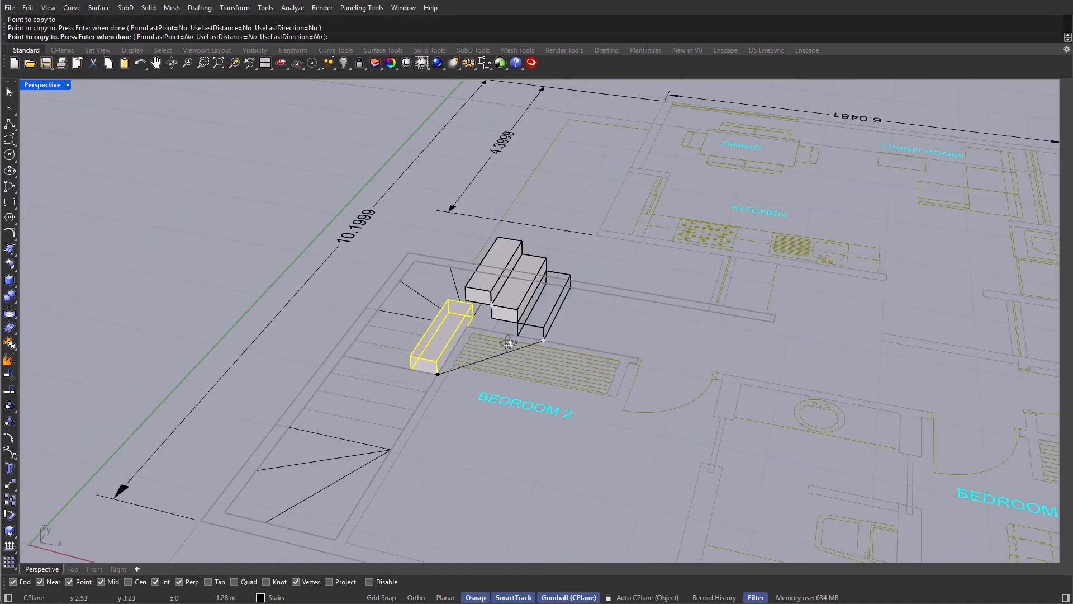
right_drag(464, 348, 453, 297)
key(Return)
key(Escape)
Step: Draw a rectangle over the long flight's first tread after the upper turn and extrude it upward to one riser's height
scroll(484, 310, up, 6)
text(Rectangle)
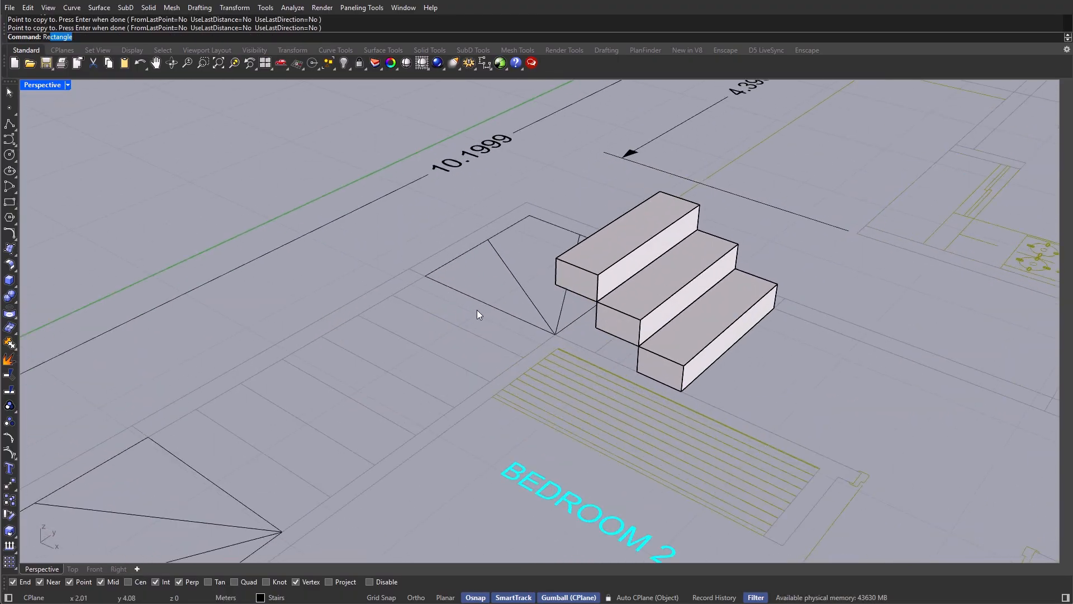
key(Return)
click(426, 276)
click(517, 351)
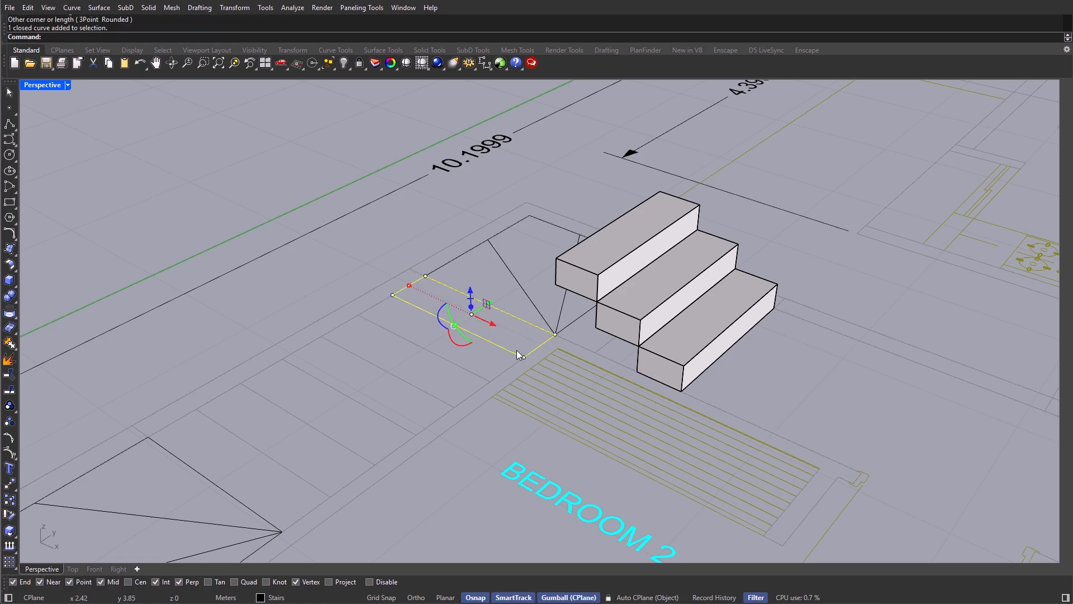
key(Return)
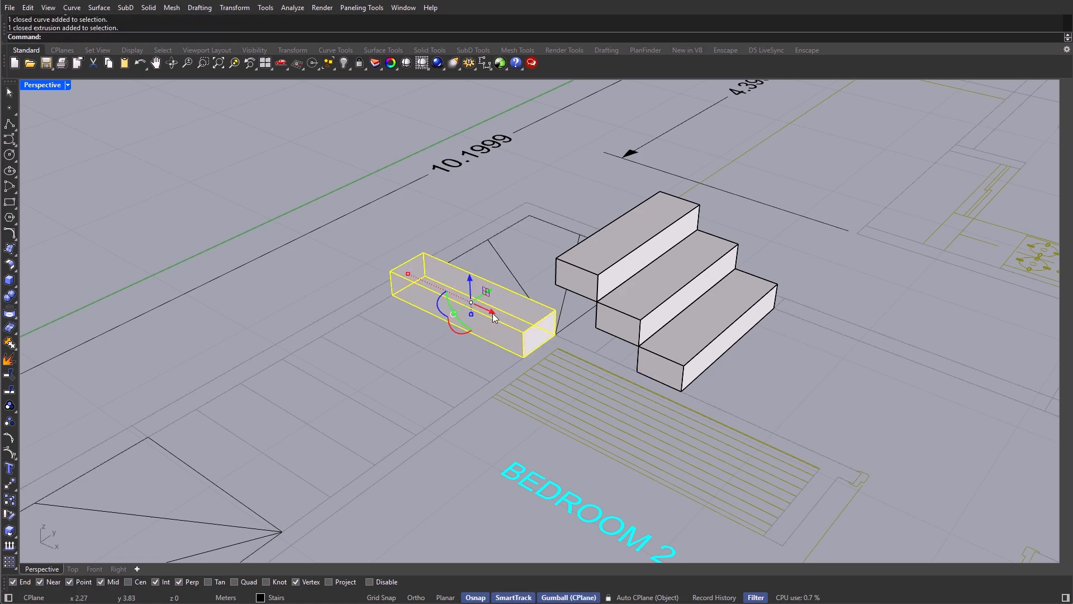
key(Return)
click(555, 335)
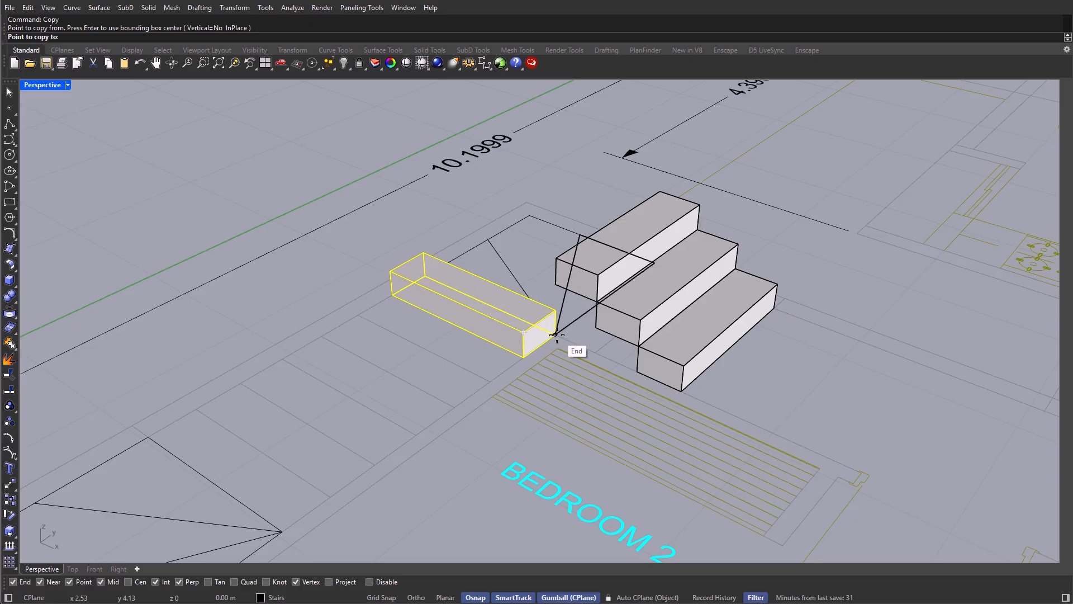
key(Escape)
Step: Copy the long flight's first step six times, from its lower rear corner to the upper rear corner of each preceding step
key(Return)
click(555, 336)
click(524, 333)
click(489, 330)
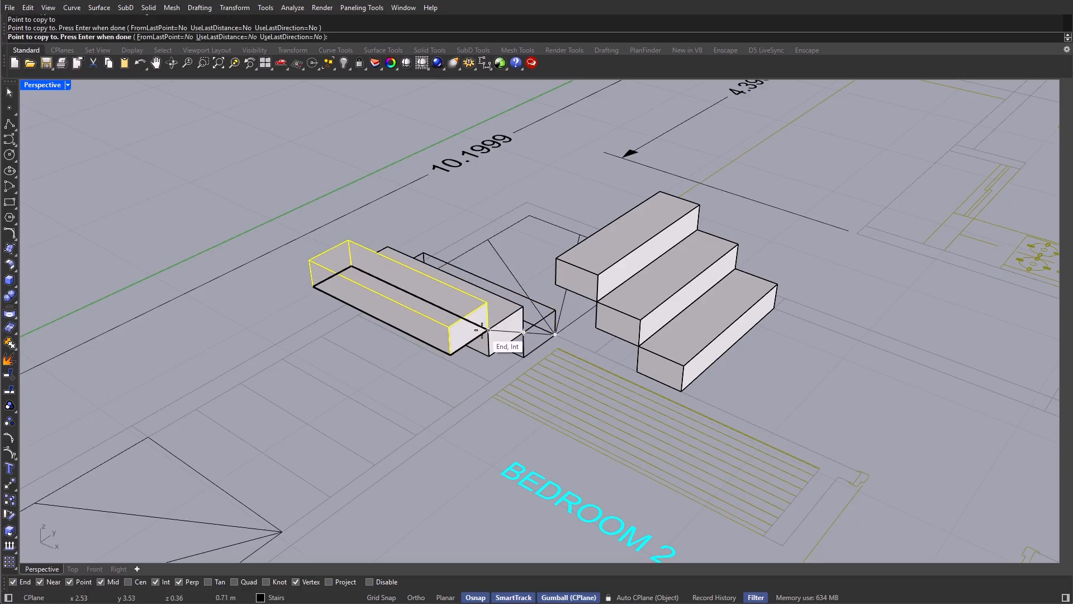
click(448, 326)
click(401, 323)
scroll(364, 322, down, 4)
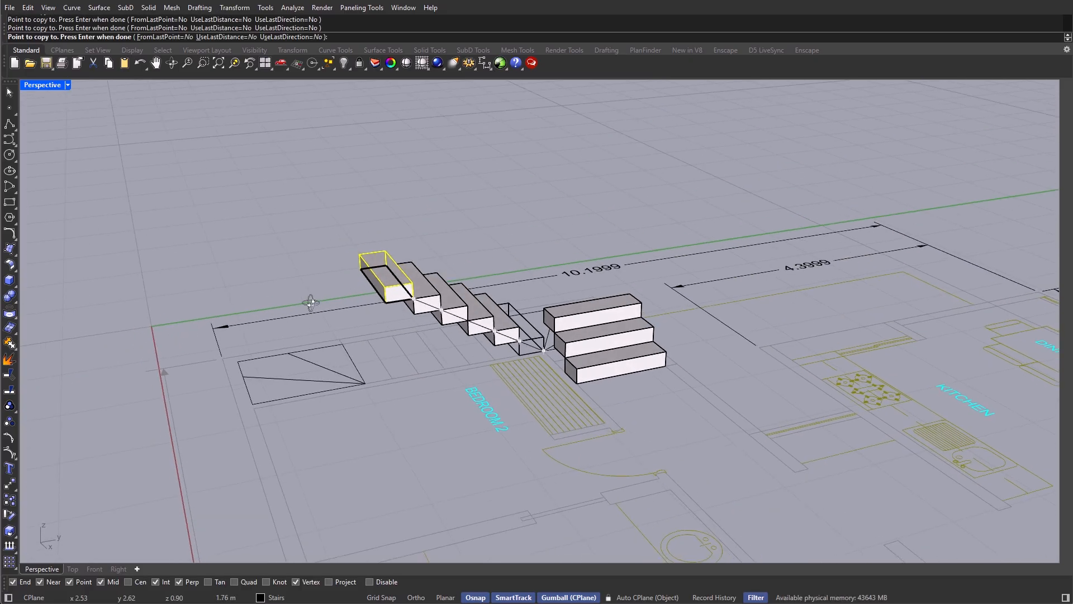
scroll(352, 321, up, 5)
scroll(411, 327, down, 2)
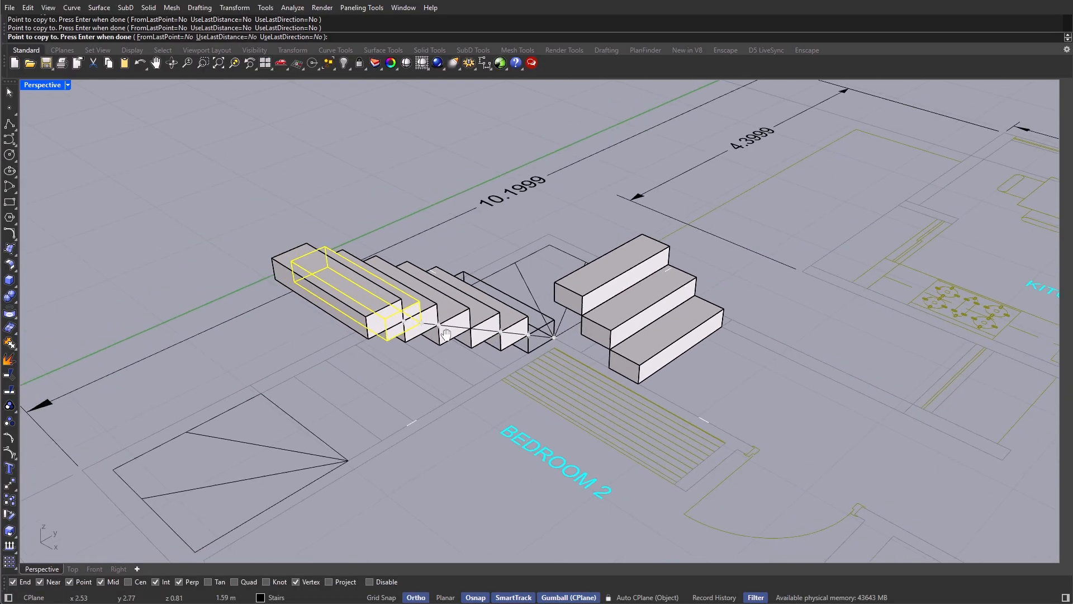
right_drag(414, 327, 387, 270)
click(470, 347)
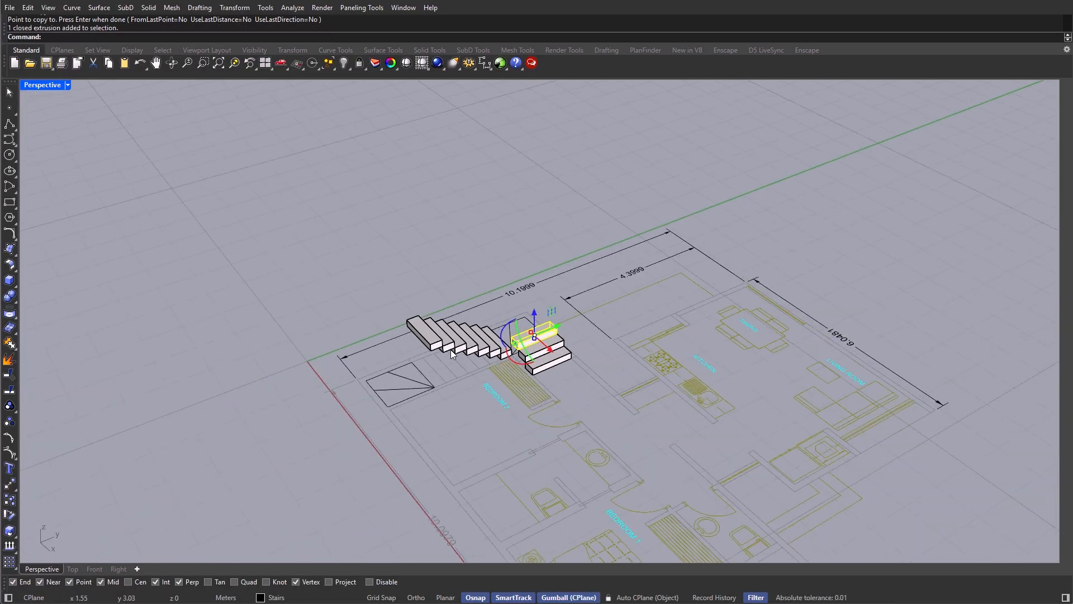
Step: Select the winder tread outlines of both stair turns and extrude them upward to one riser's height
right_drag(498, 327, 471, 345)
scroll(465, 348, down, 3)
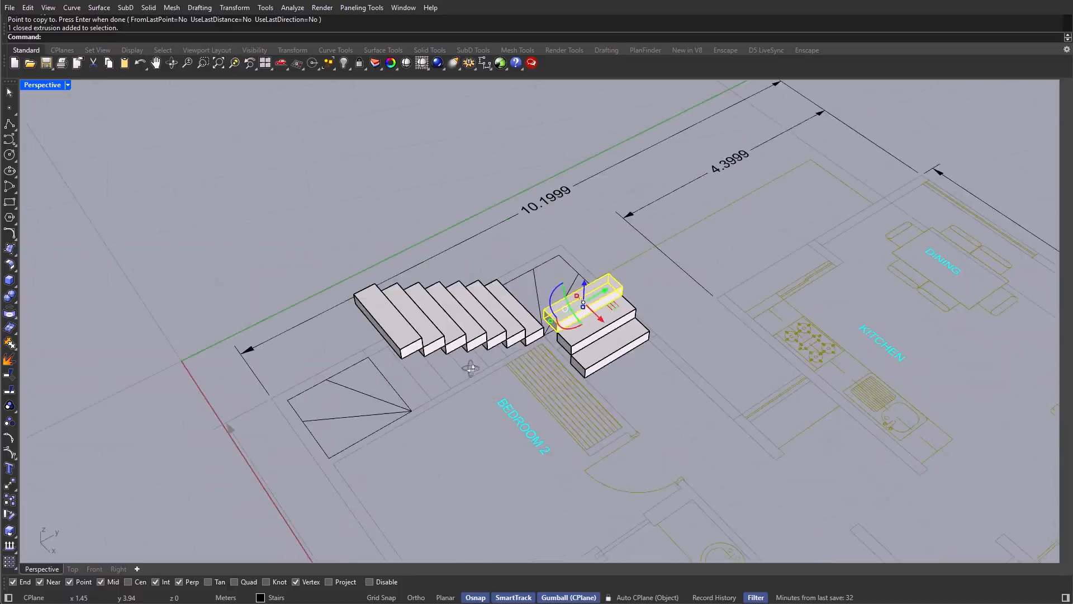
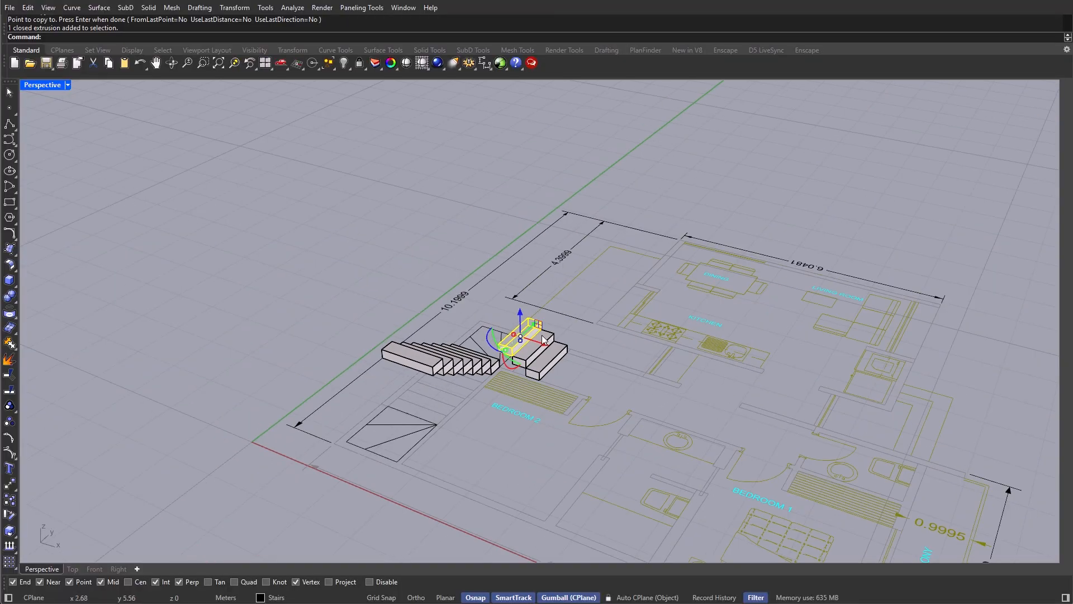
key(Return)
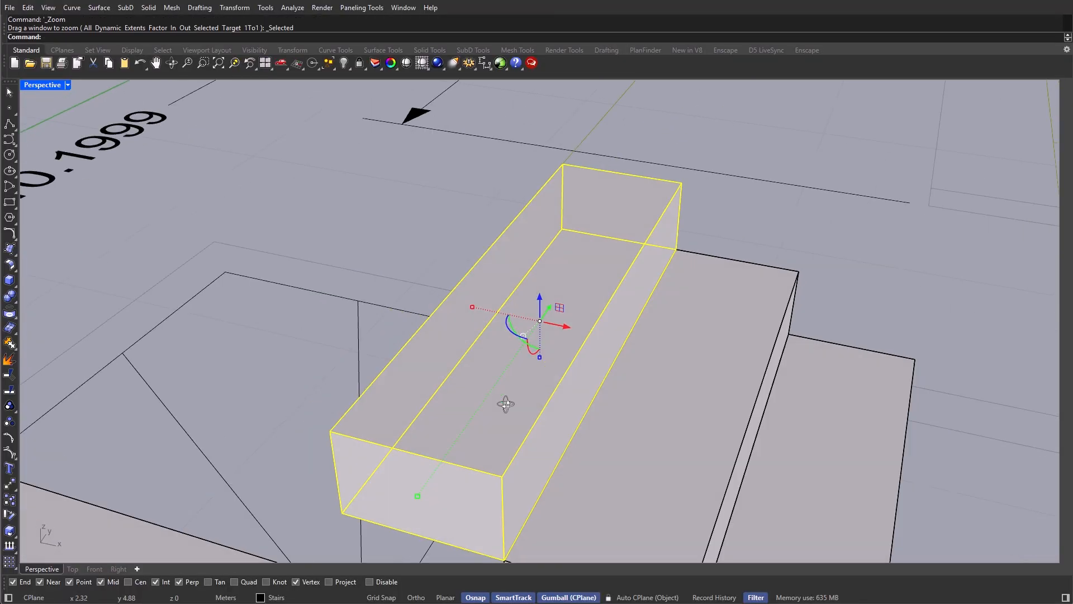
scroll(461, 304, down, 4)
right_drag(505, 403, 539, 354)
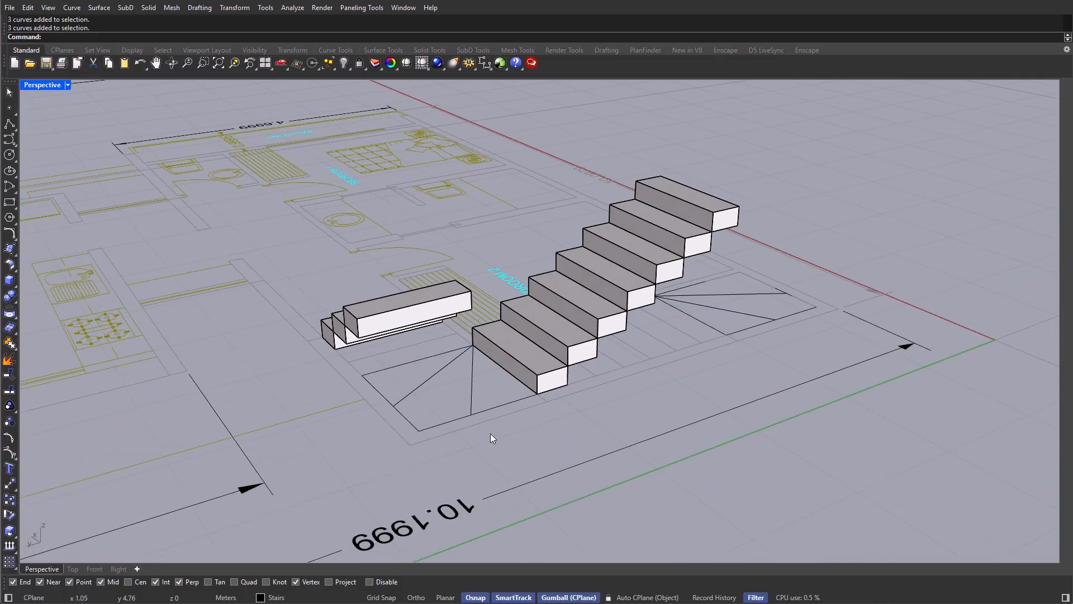
click(403, 388)
right_drag(404, 388, 738, 317)
shift+drag(741, 311, 669, 372)
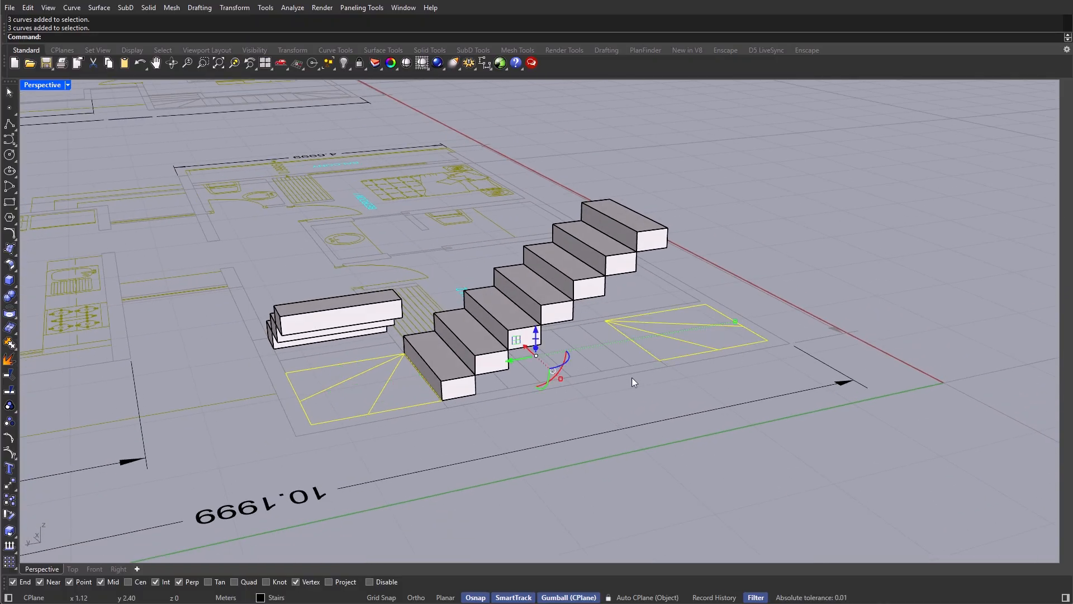
right_drag(631, 377, 565, 349)
click(528, 353)
text(0.17)
key(Return)
key(Escape)
Step: Move the lower turn's first winder step vertically, from its bottom corner up to the top of the third straight step
right_drag(464, 403, 447, 424)
scroll(302, 398, up, 3)
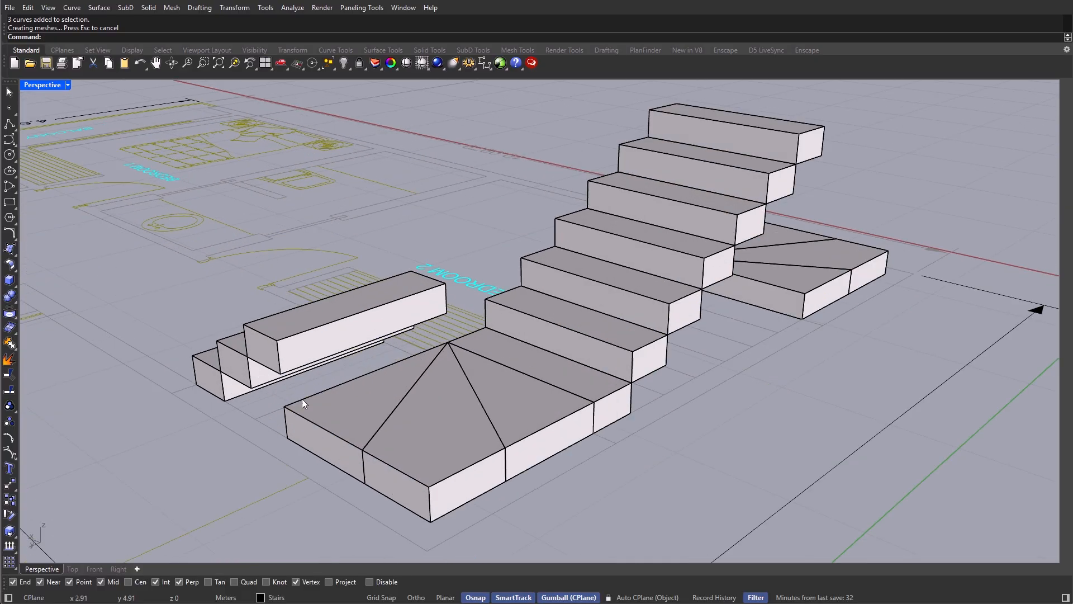
click(335, 404)
scroll(347, 406, up, 2)
shift+right_drag(353, 422, 384, 405)
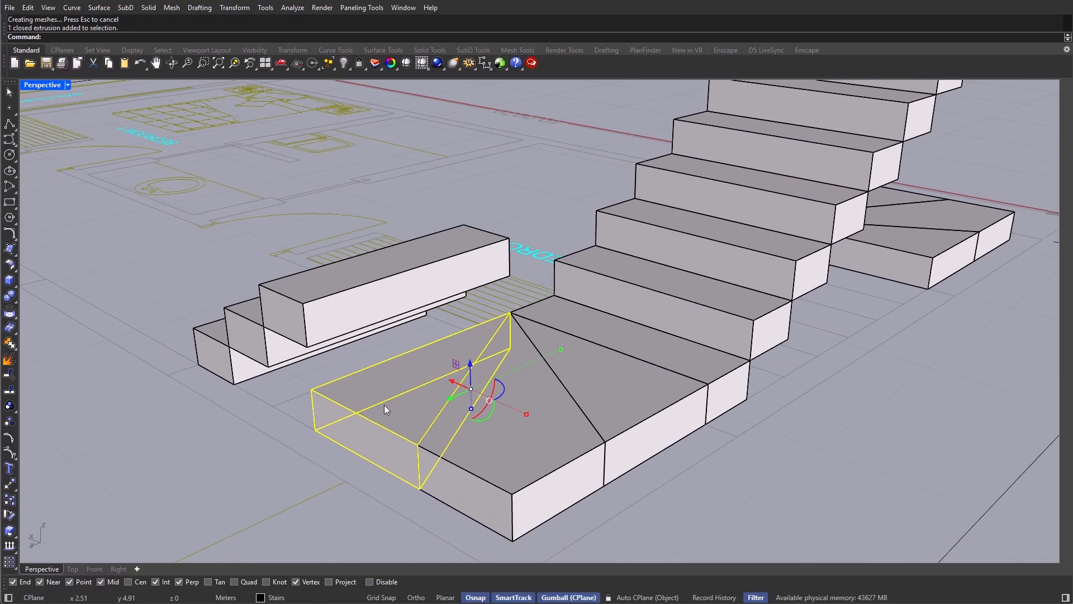
text(Move)
key(Return)
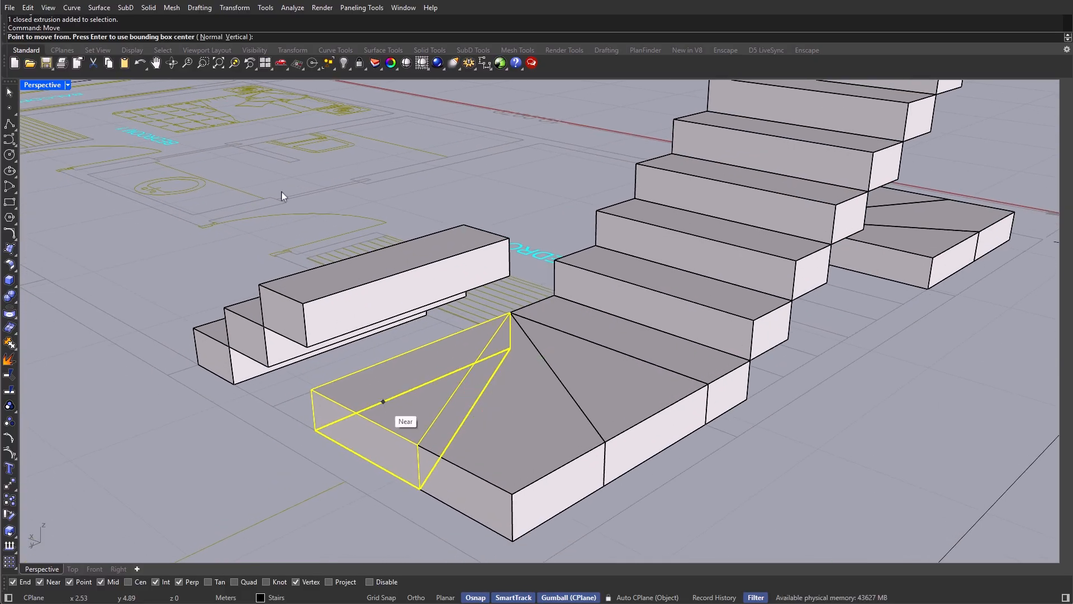
click(236, 37)
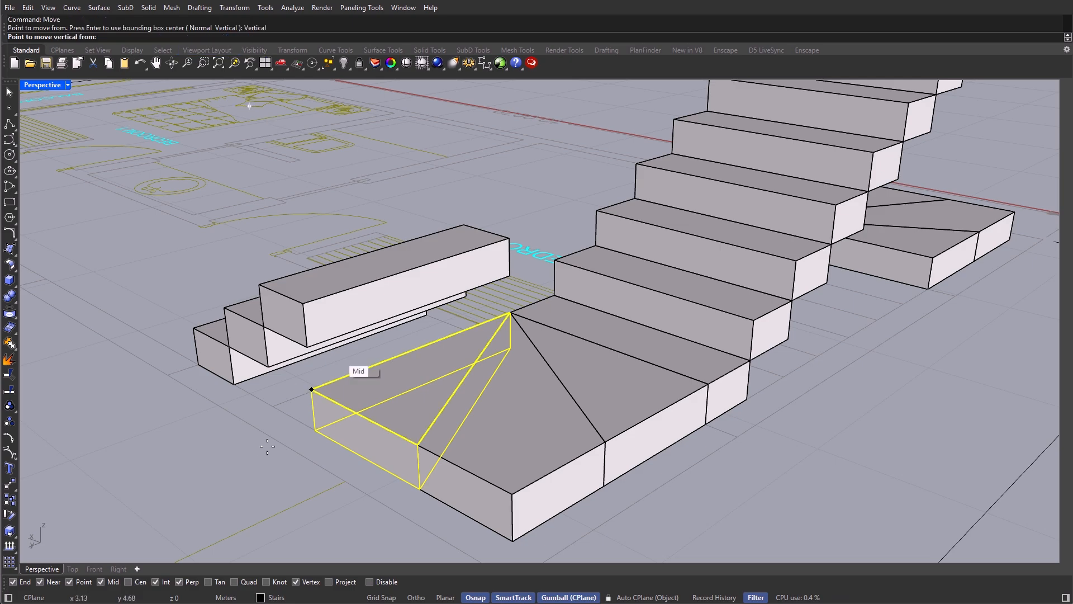
click(316, 429)
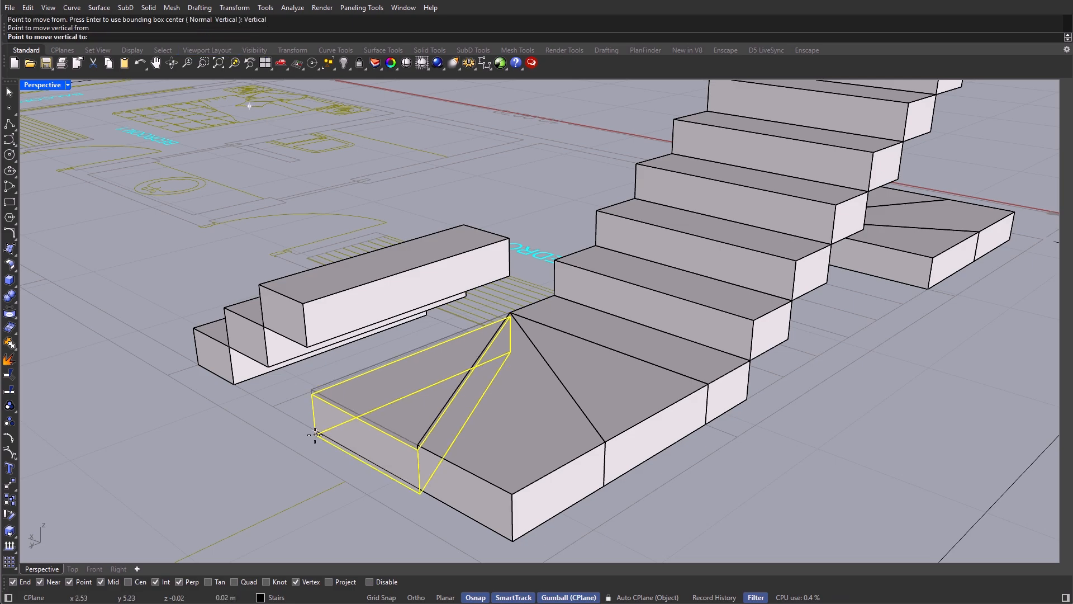
click(303, 303)
Step: Move the lower turn's second and third winder steps up so each sits on the top corner of the preceding winder
click(474, 447)
key(Return)
click(418, 497)
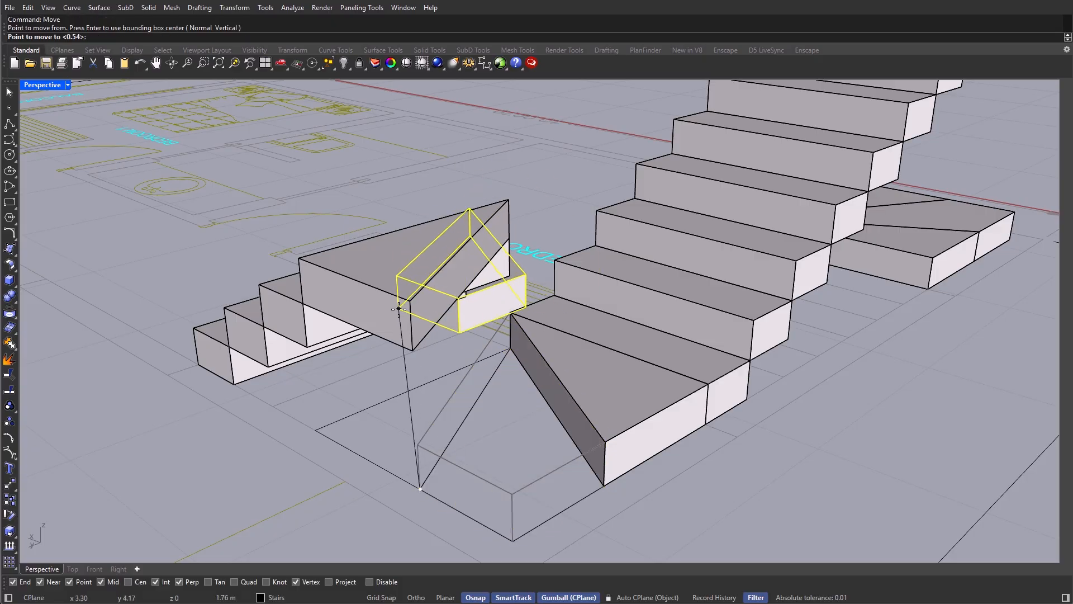
click(412, 302)
click(615, 466)
key(Return)
click(604, 486)
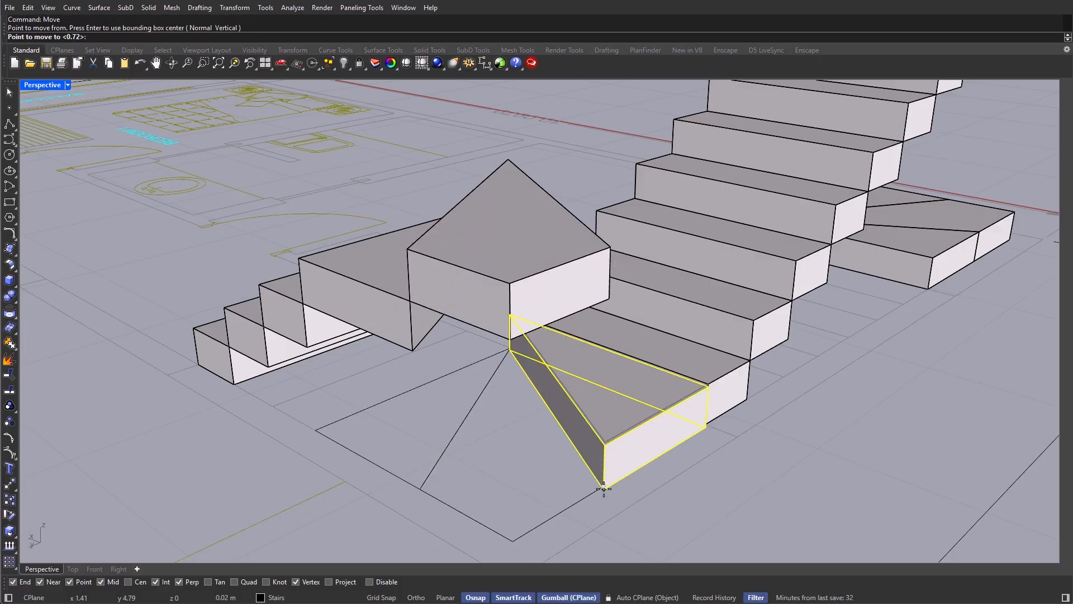
click(609, 247)
Step: Move the upper turn's first winder step from its bottom corner to the top corner of the long flight's last step
right_drag(610, 263, 706, 375)
scroll(706, 379, up, 2)
click(705, 379)
key(Return)
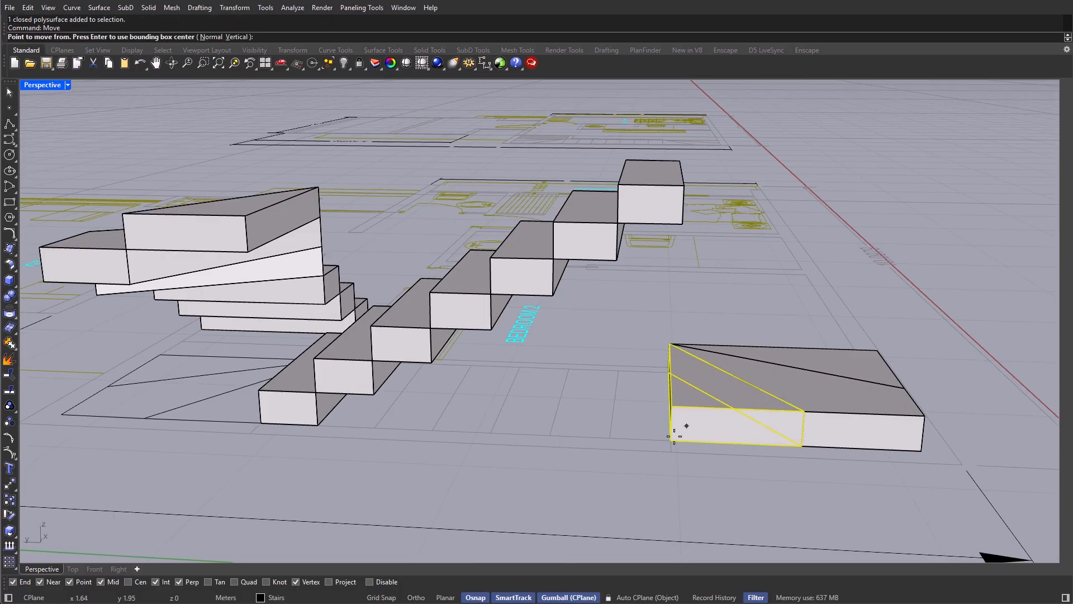
click(671, 440)
click(684, 184)
Step: Move the upper turn's second winder step from its bottom corner to the top corner of the first raised winder
click(788, 391)
key(Return)
click(802, 446)
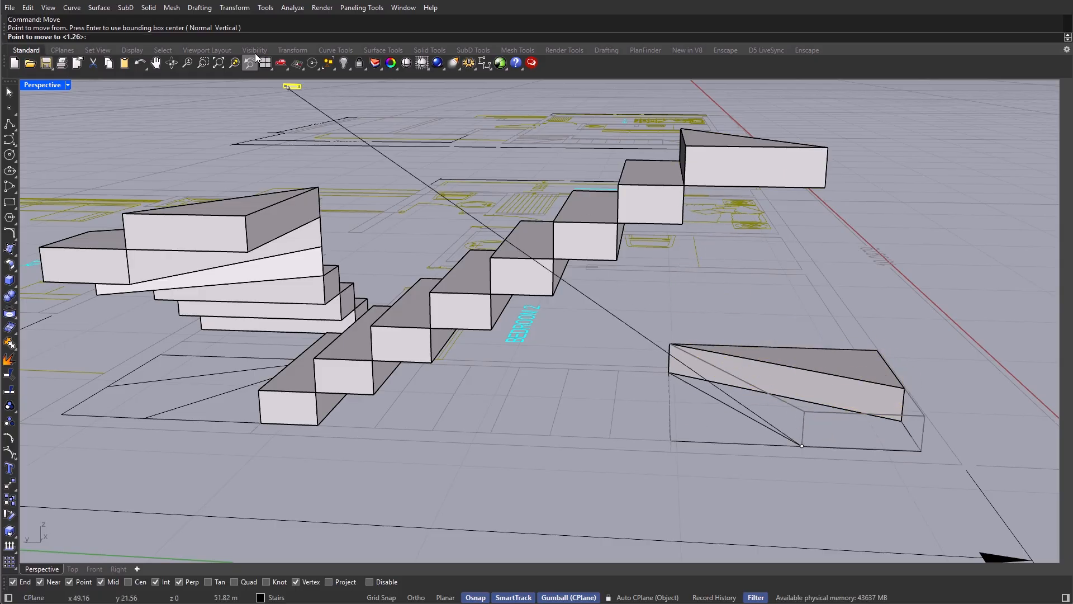
right_drag(805, 299, 728, 273)
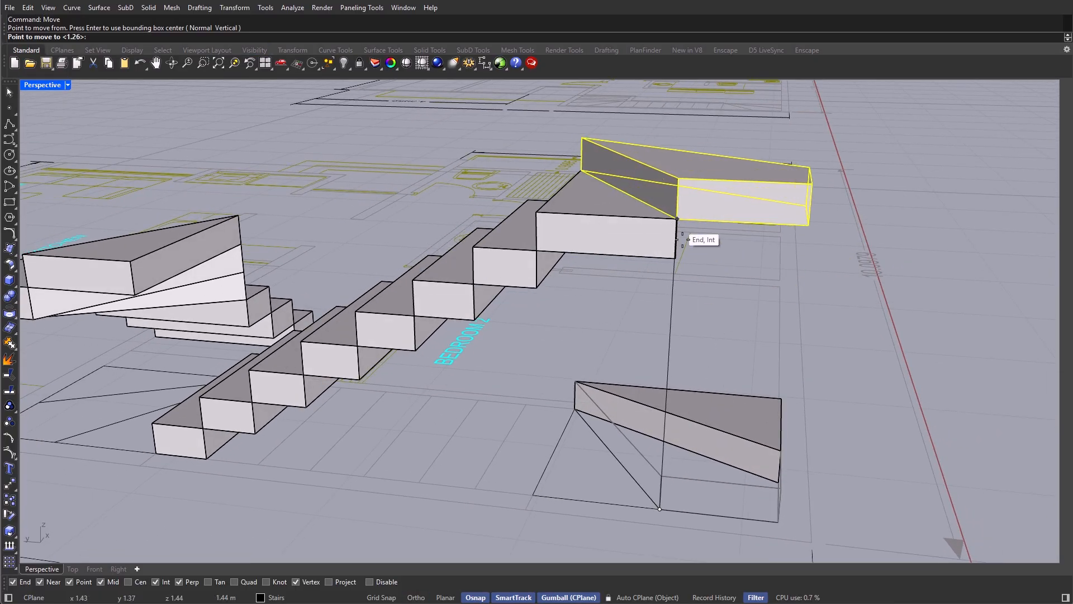
click(676, 219)
Step: Move the upper turn's last winder step from its bottom corner to the top corner of the second raised winder
click(717, 405)
key(Return)
click(779, 482)
right_drag(827, 302, 656, 511)
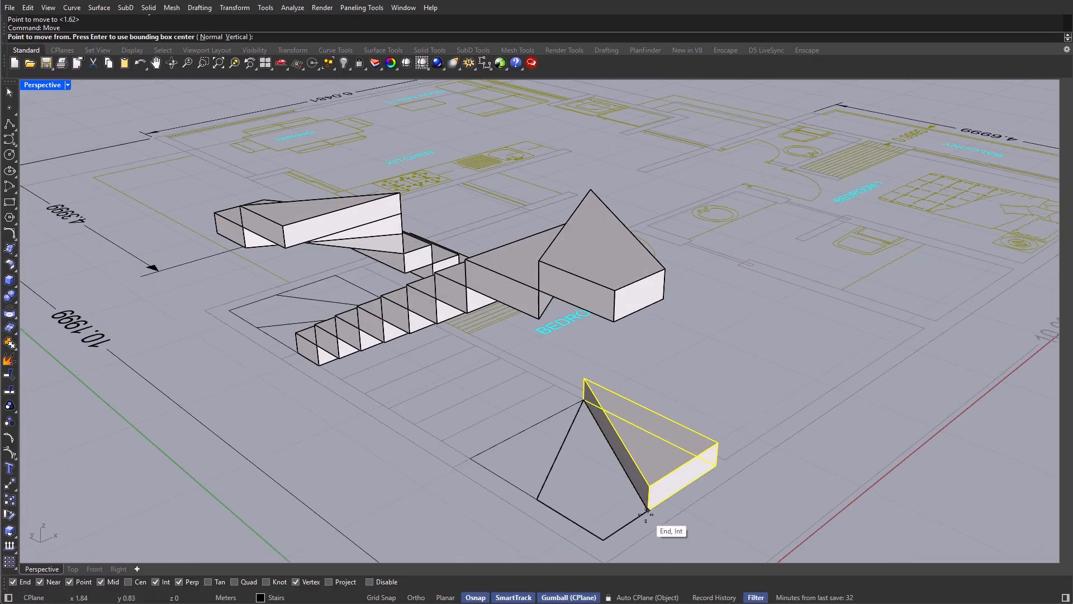
click(648, 510)
click(665, 269)
Step: Select all curves with SelCrv and delete the leftover stair outlines beneath the steps
scroll(662, 313, down, 3)
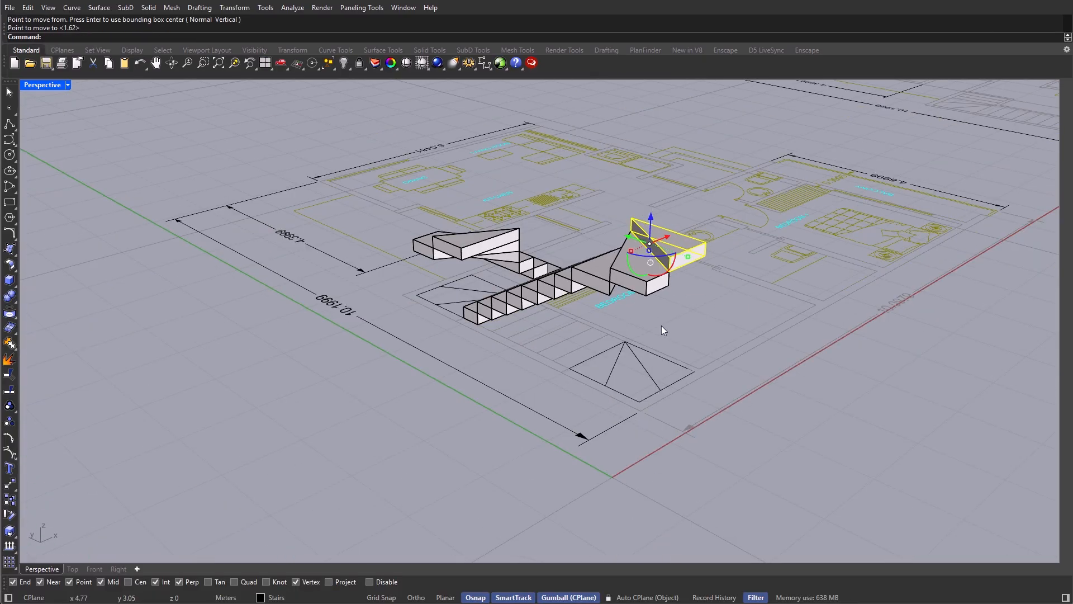
right_drag(662, 325, 638, 276)
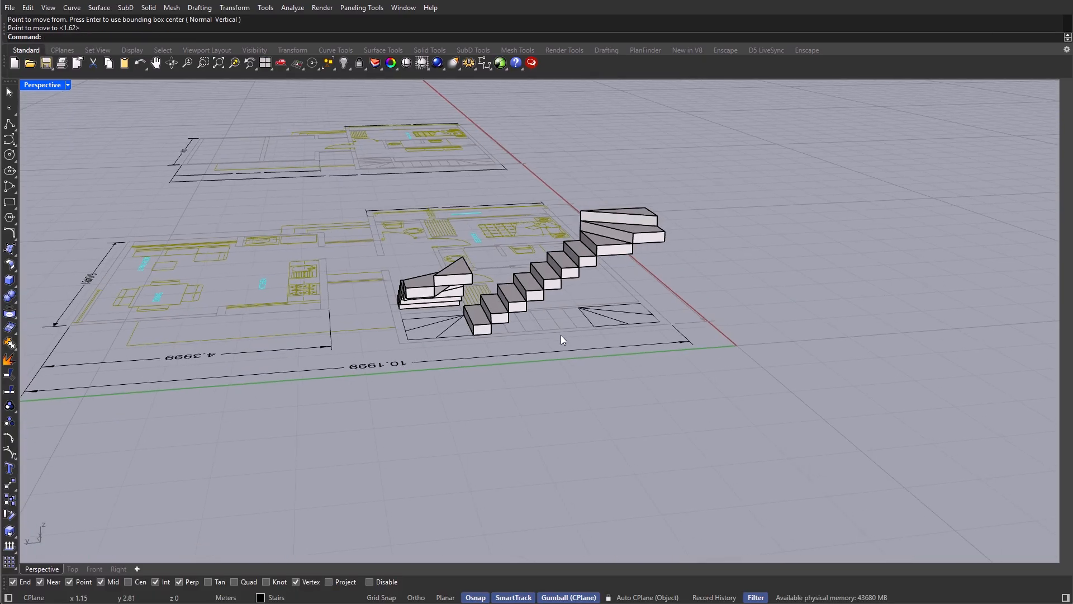
right_drag(562, 334, 582, 358)
scroll(571, 327, up, 2)
text(SelCrv)
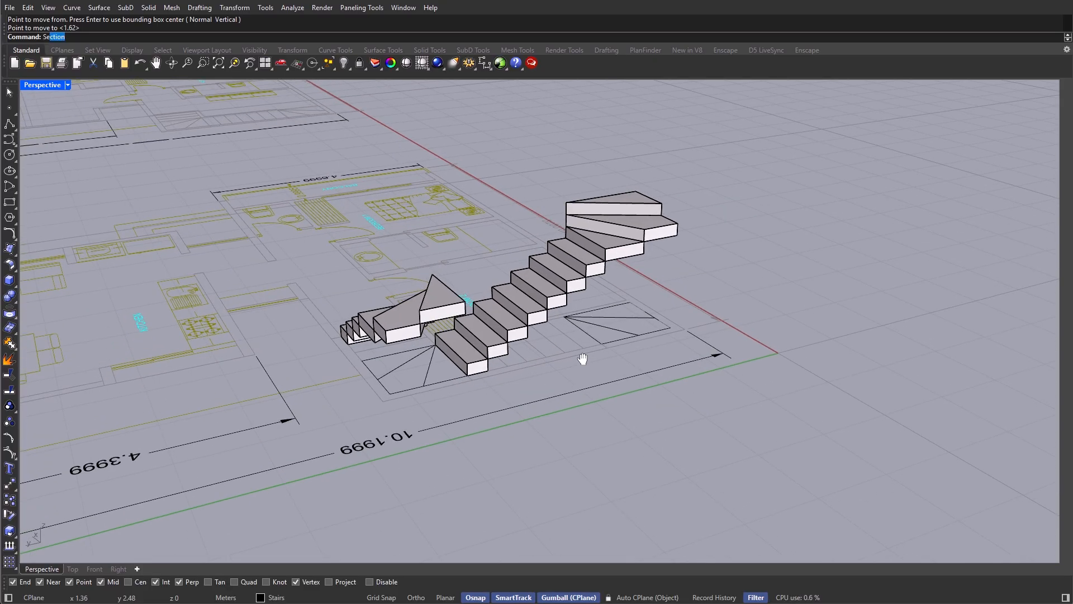
key(Return)
scroll(544, 336, down, 6)
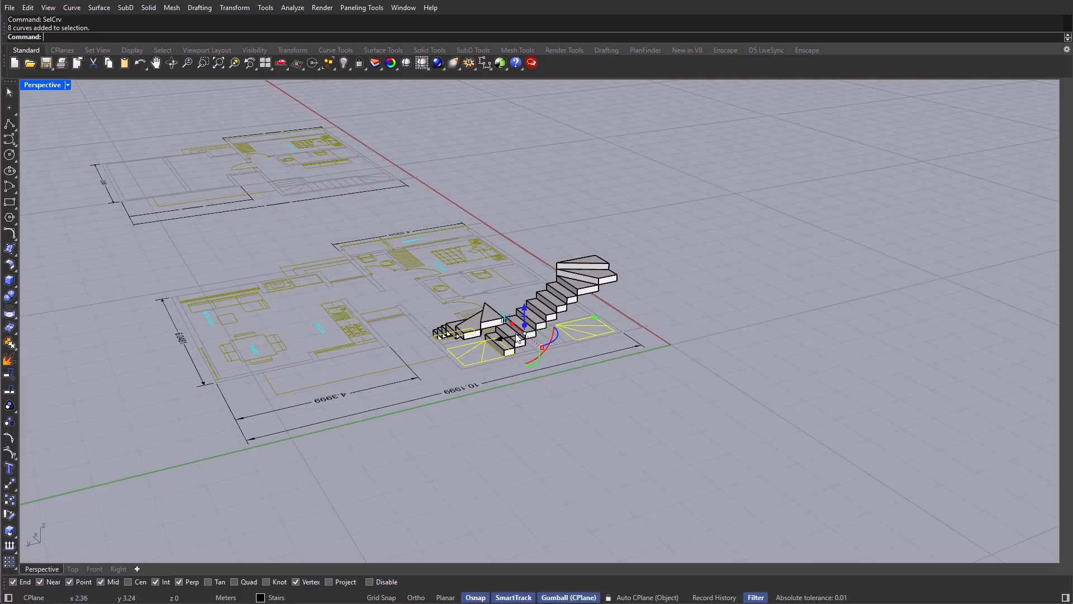
scroll(520, 342, up, 2)
scroll(427, 346, down, 2)
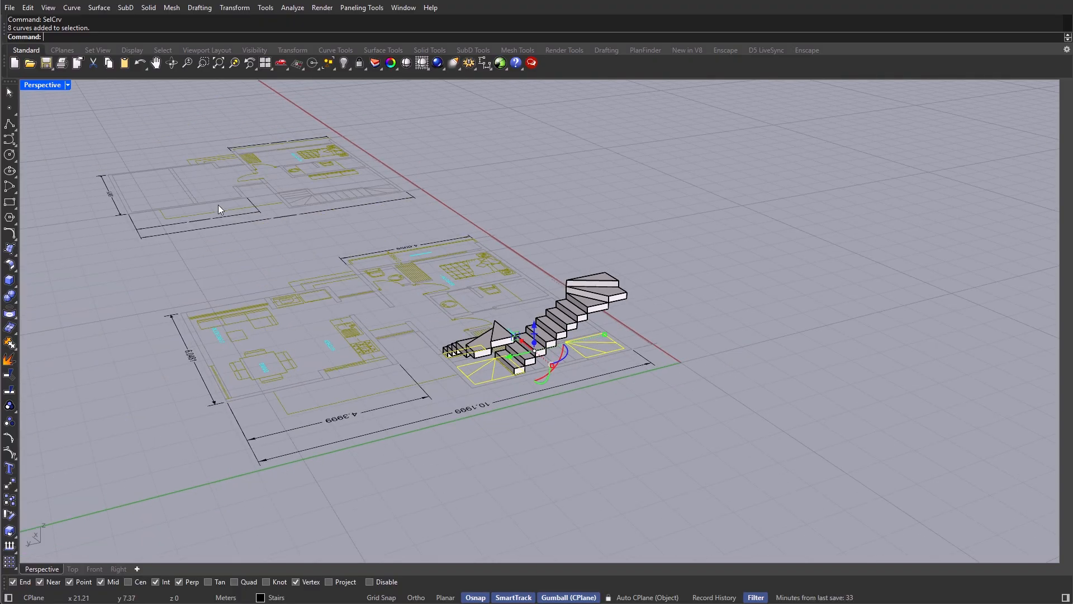
right_drag(529, 360, 522, 412)
key(Delete)
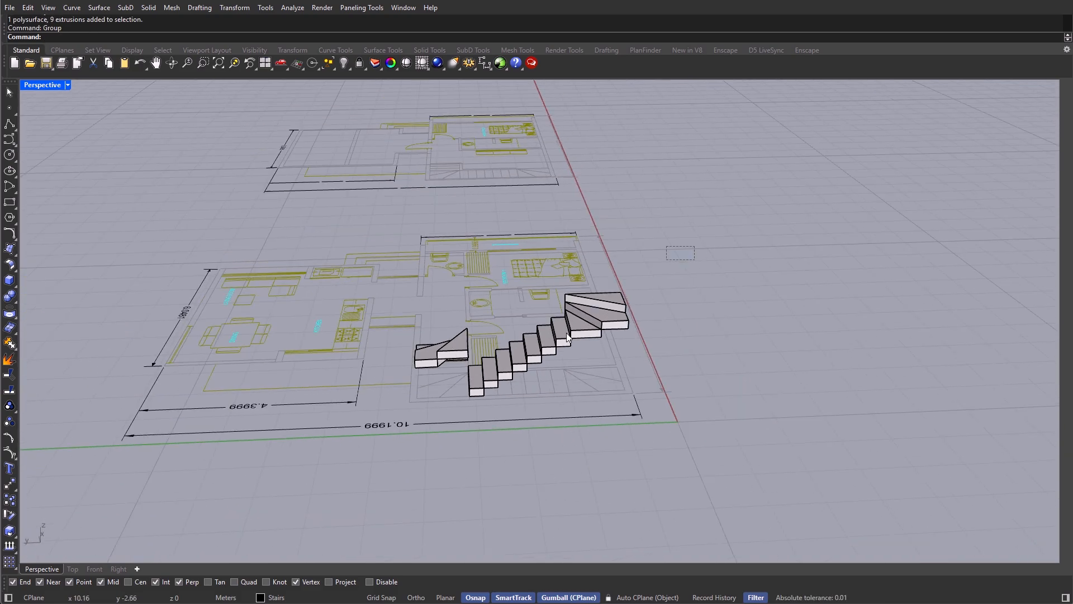
Step: Move the grouped long flight and upper turn from its first step's lower inner corner to the top inner corner of the lower turn's last winder
drag(631, 246, 476, 415)
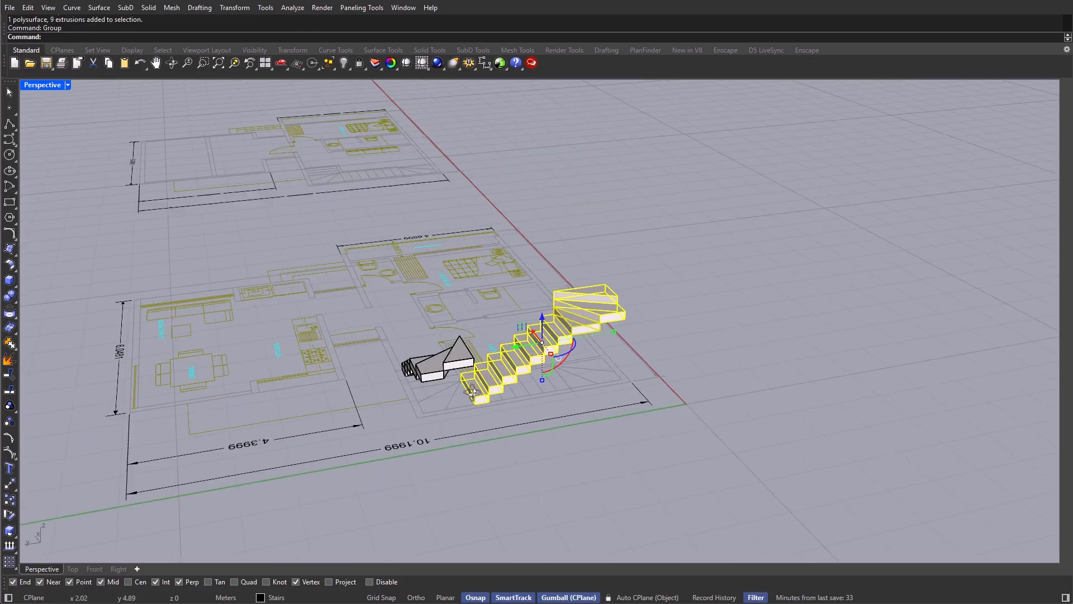
text(m)
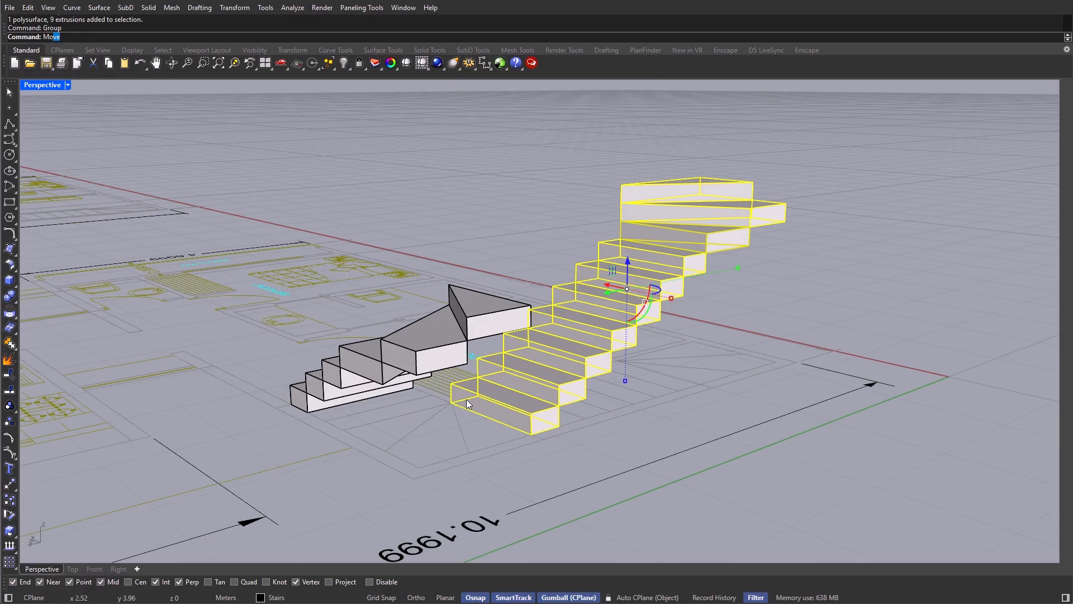
key(Return)
click(451, 402)
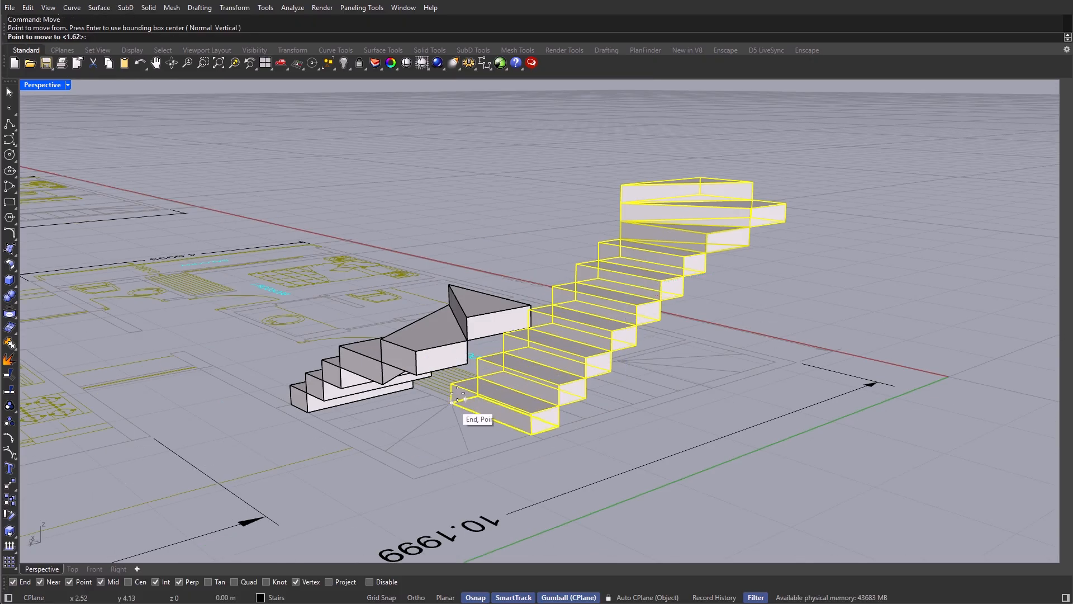
click(452, 282)
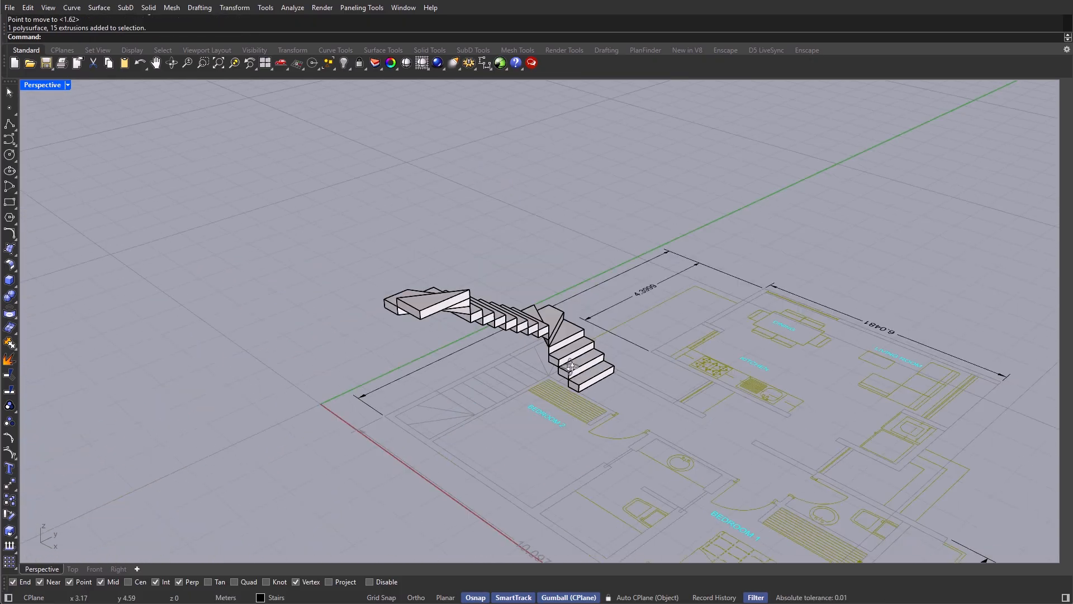
Step: Undo the gumball move of the grouped long flight and upper turn
right_drag(508, 353, 603, 297)
click(547, 365)
right_drag(547, 366, 450, 379)
click(425, 346)
click(408, 314)
key(ctrl+z)
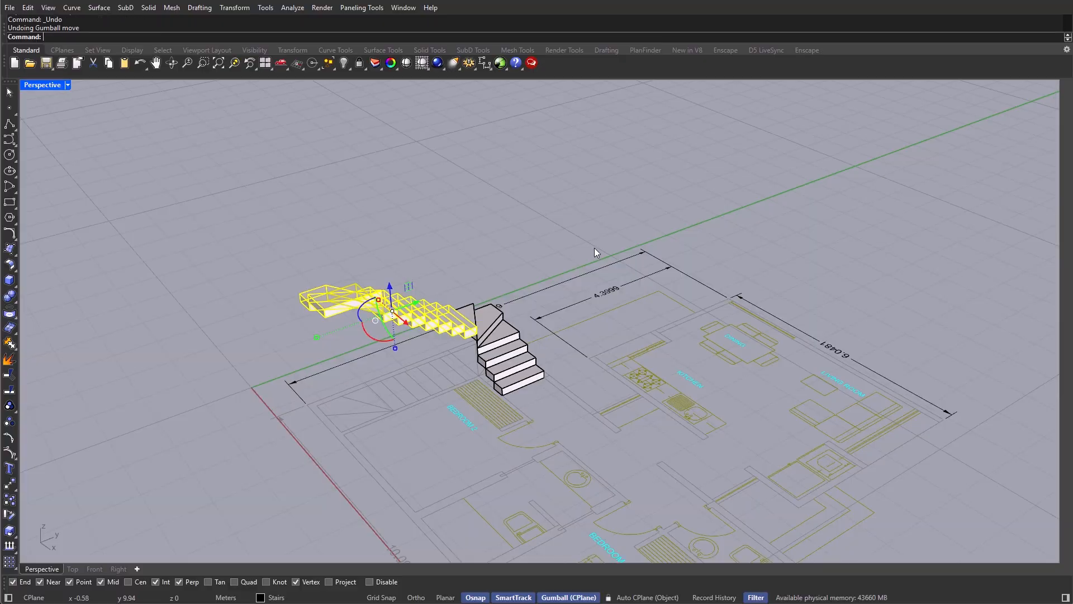
Step: Ungroup the staircase steps and show all hidden objects
key(ctrl+shift+g)
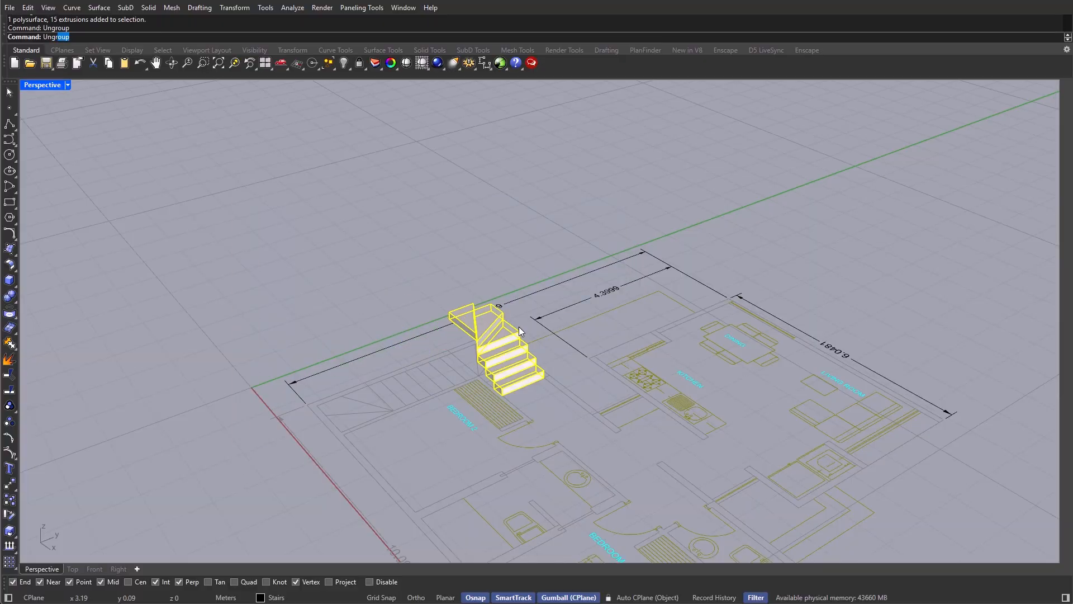
key(Return)
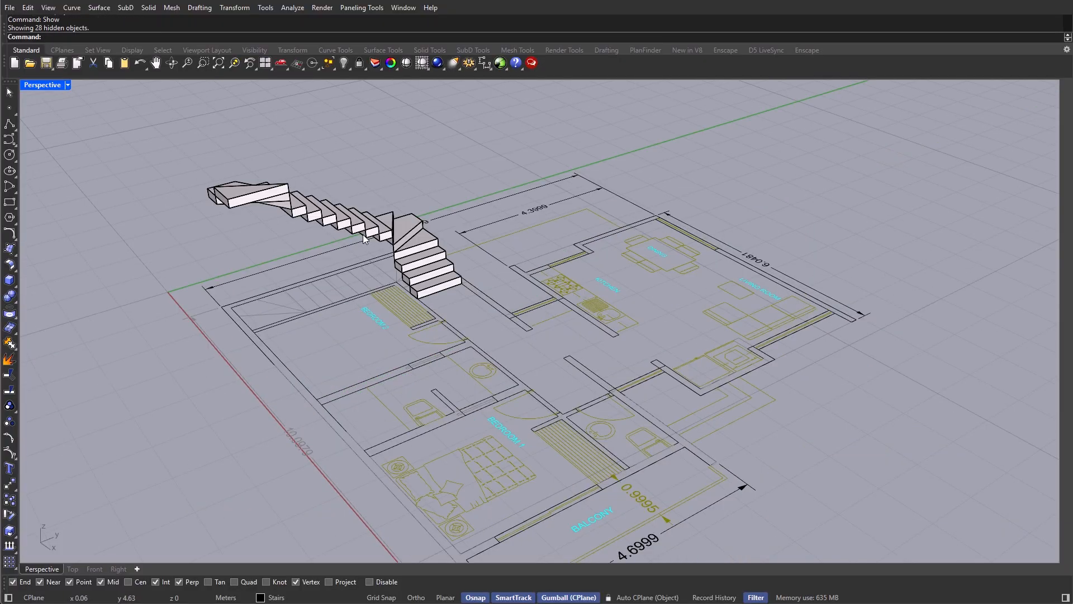
scroll(363, 234, down, 6)
right_drag(493, 268, 502, 262)
shift+right_drag(441, 294, 462, 308)
scroll(395, 303, up, 1)
shift+right_drag(394, 308, 400, 313)
scroll(400, 312, up, 1)
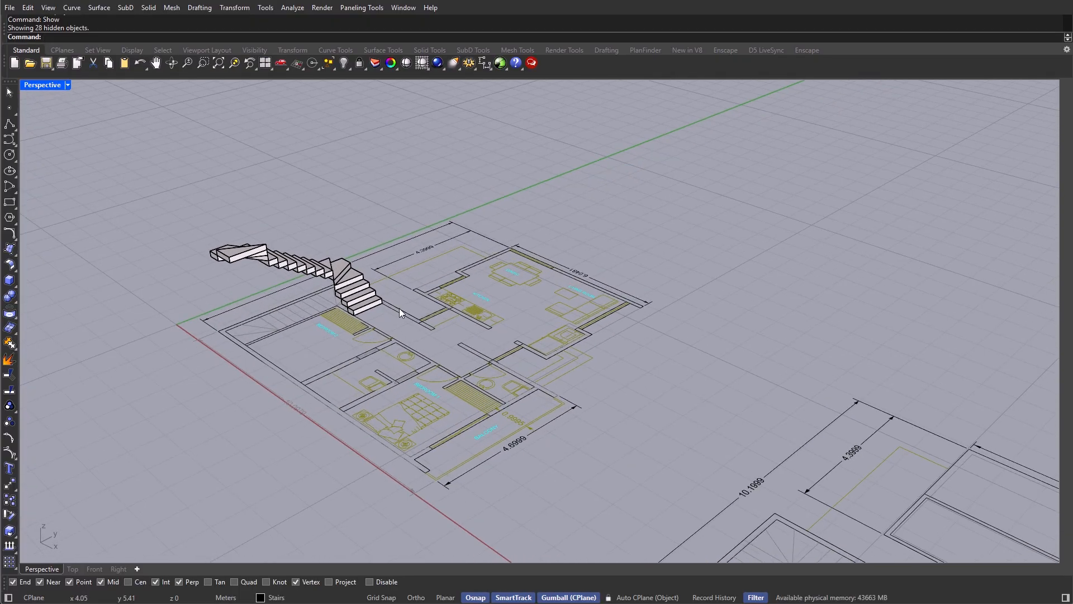
Step: Make Ext_Walls the current layer and extrude only the ground-floor plan's exterior wall curves 2.8 m upward
key(Return)
right_click(719, 144)
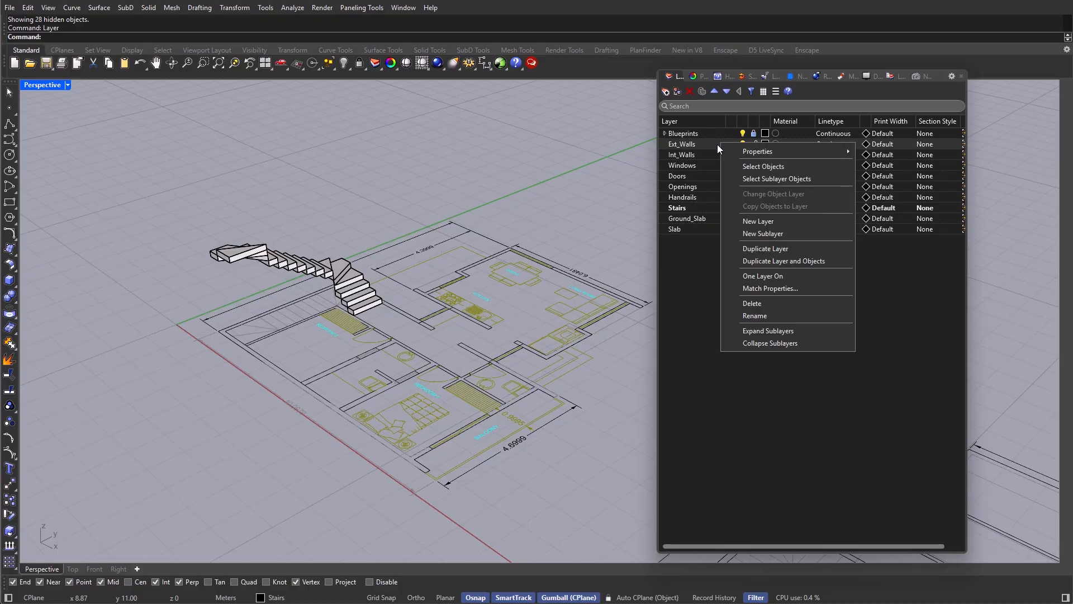
click(754, 166)
click(730, 144)
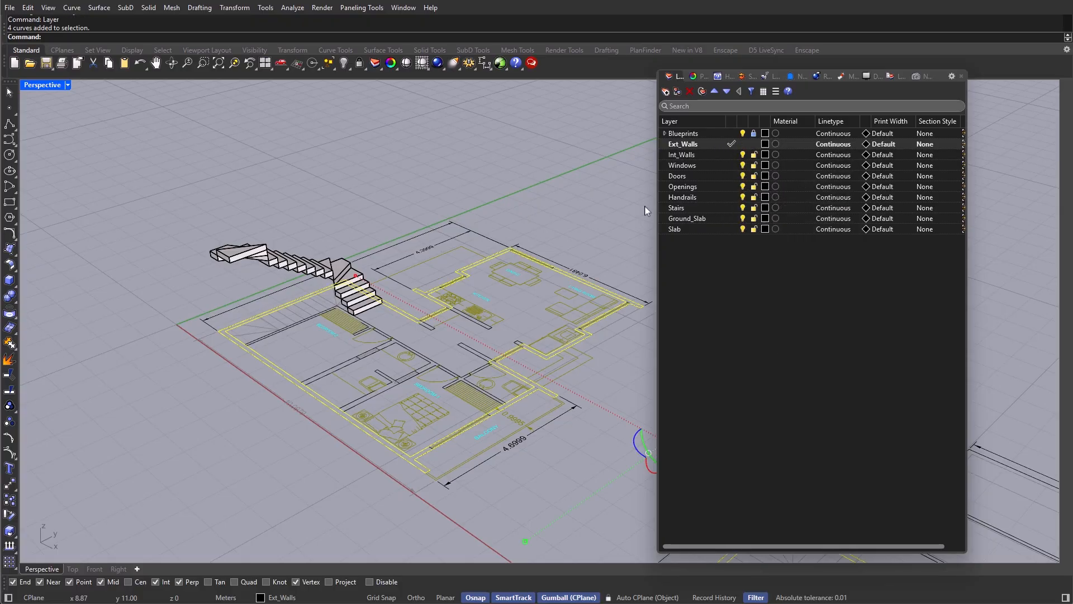
scroll(441, 350, down, 3)
shift+right_drag(508, 366, 410, 326)
scroll(411, 326, up, 2)
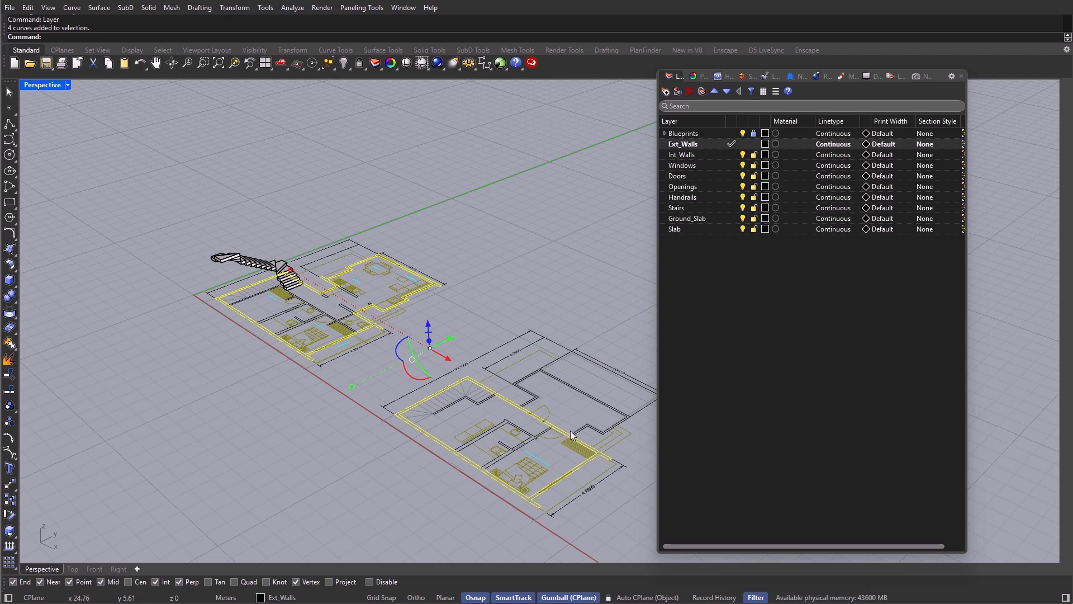
ctrl+click(465, 455)
ctrl+click(574, 478)
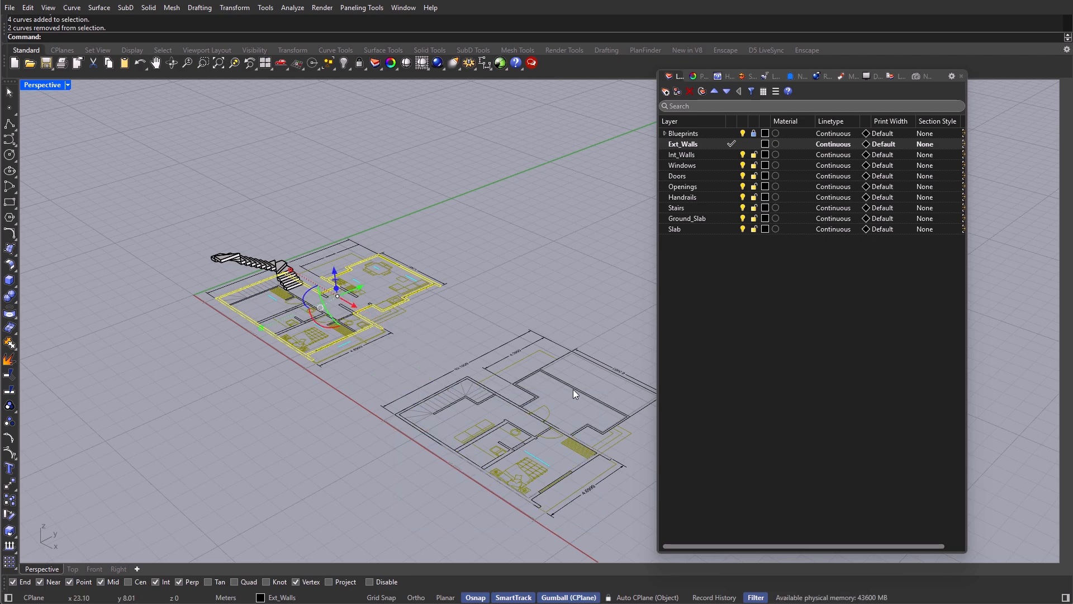
scroll(457, 426, up, 6)
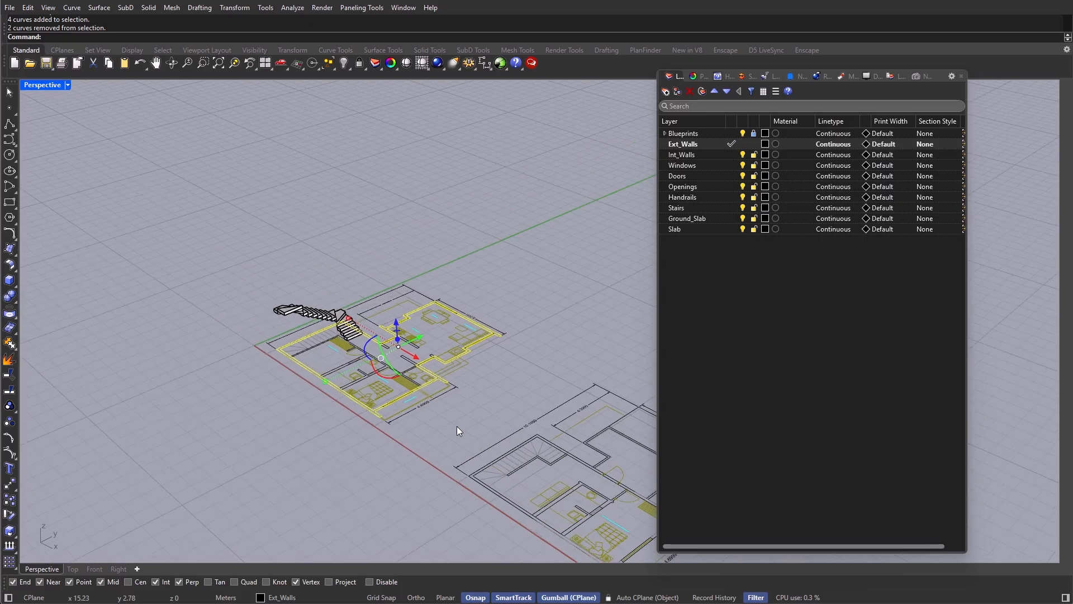
click(398, 313)
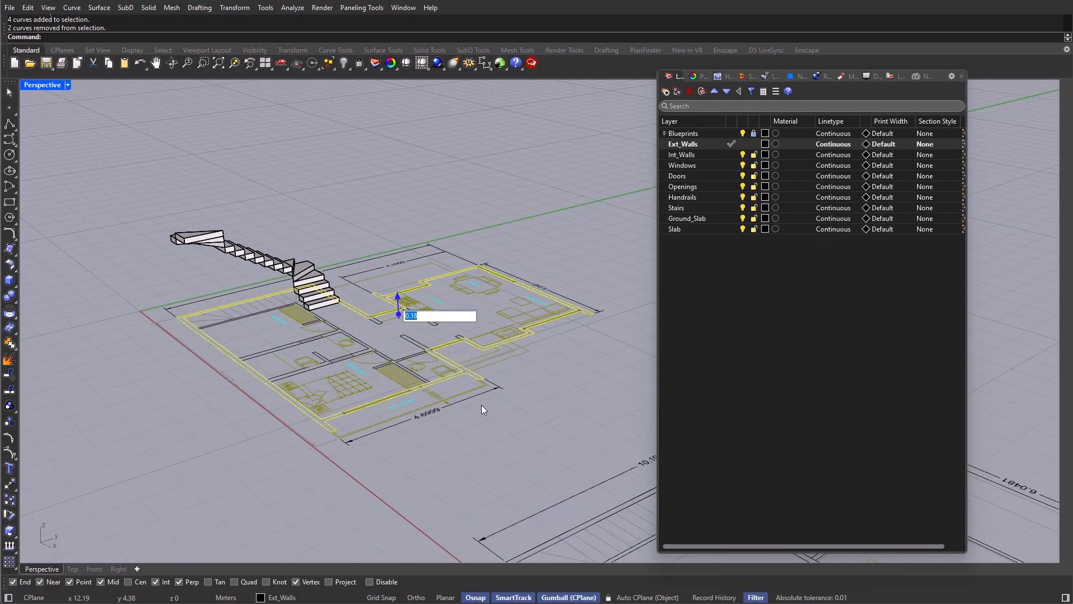
text(2.8)
key(Return)
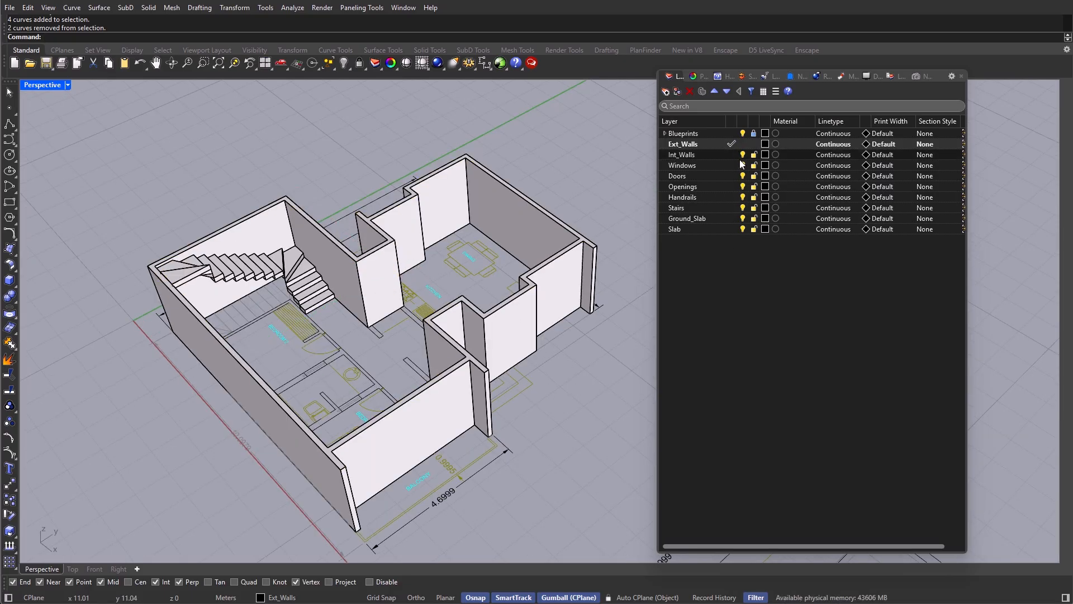
Step: Make Int_Walls the current layer and extrude only the ground-floor plan's interior wall curves up to the exterior walls' height
click(729, 155)
right_click(719, 154)
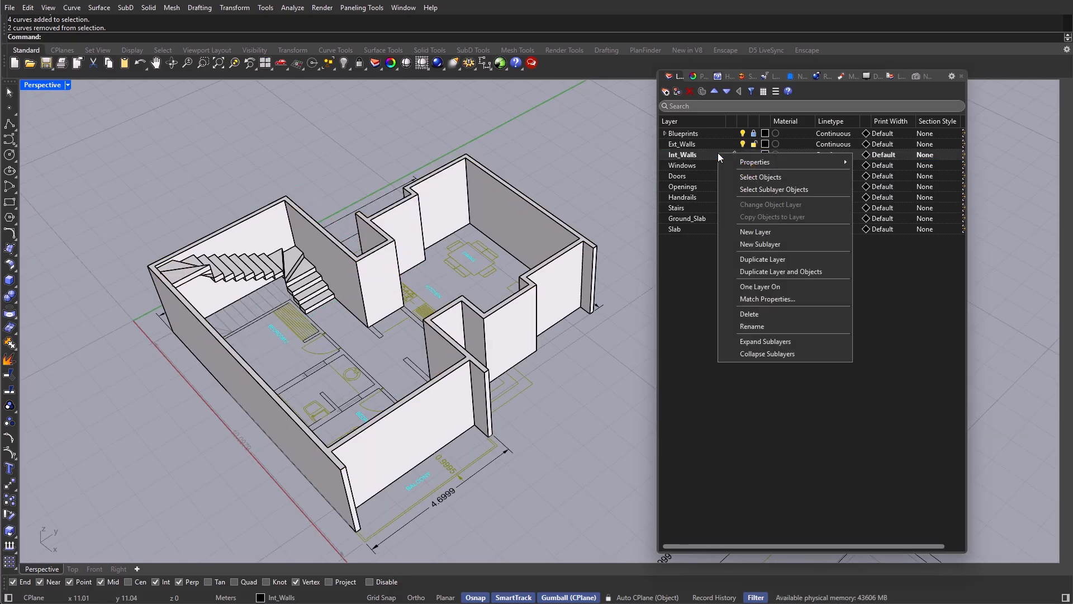
click(762, 178)
scroll(363, 223, down, 5)
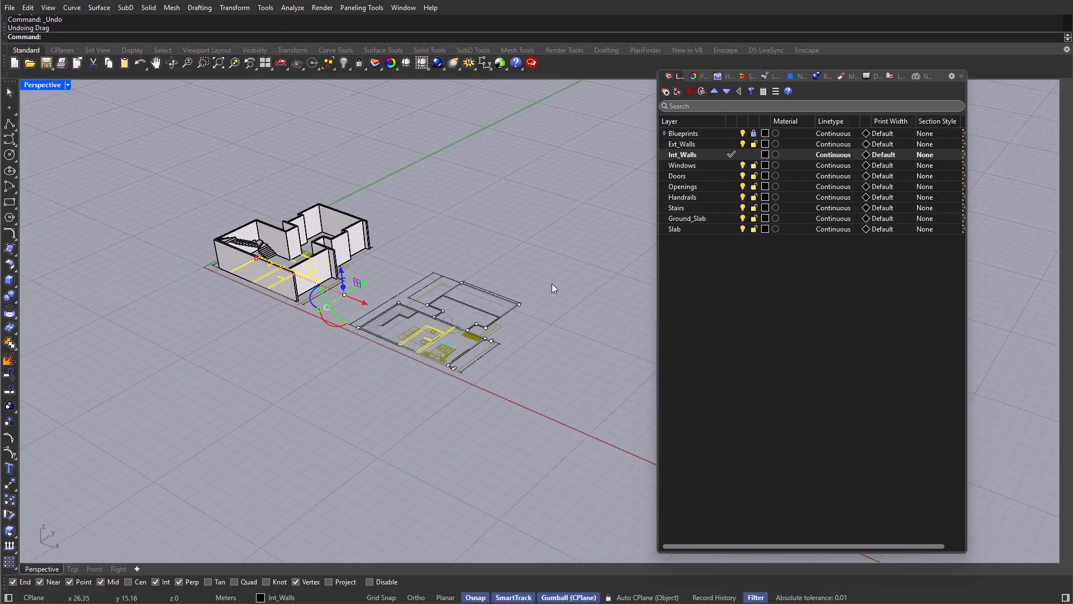
ctrl+drag(553, 278, 388, 391)
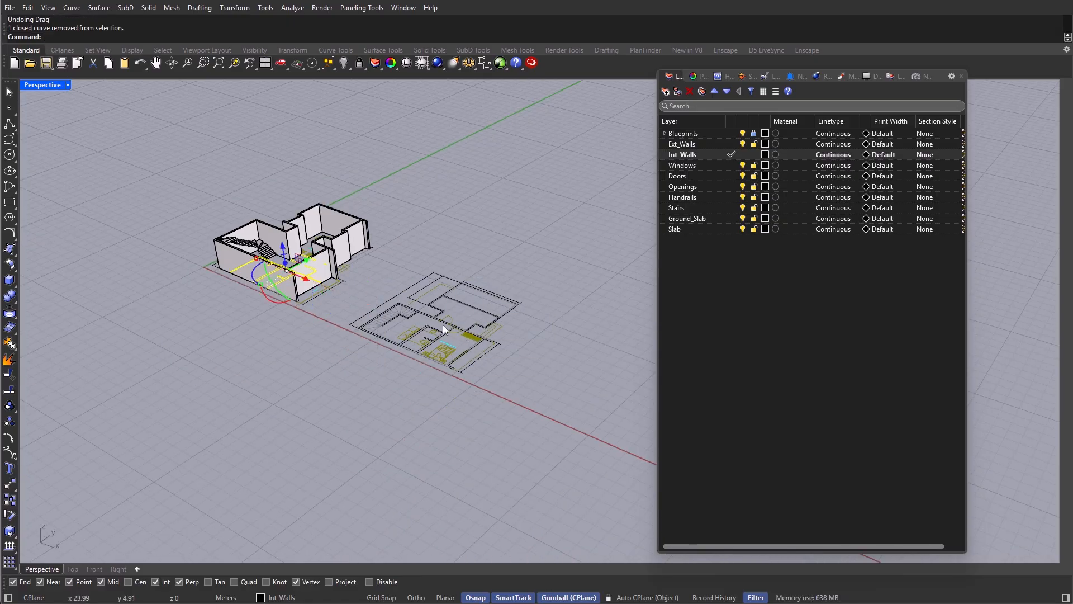
right_drag(446, 328, 336, 279)
scroll(336, 279, up, 5)
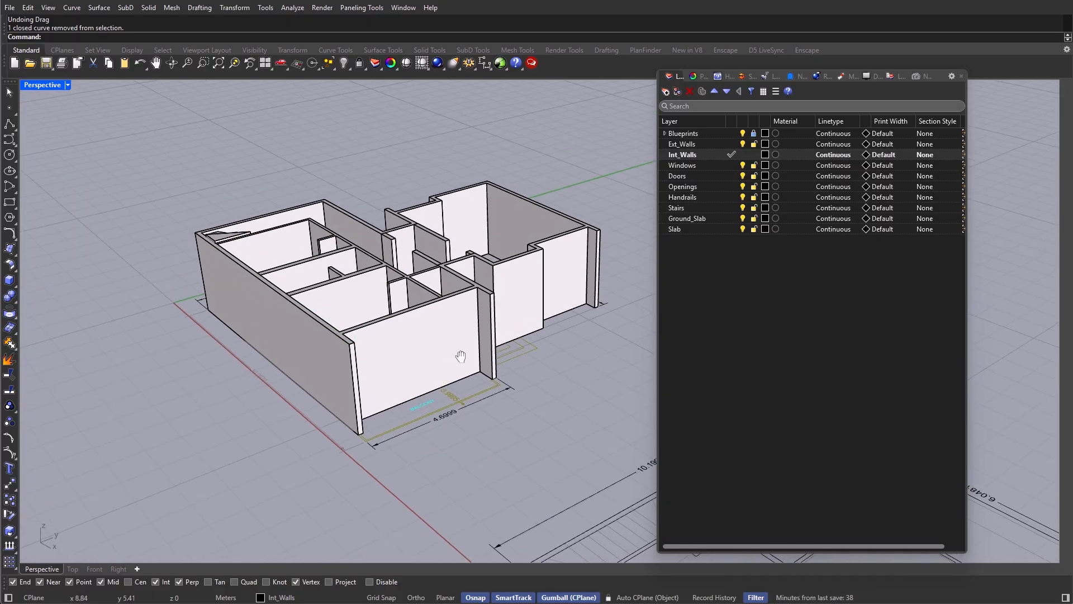
Step: Select the outline on the Ground_Slab layer and extrude it 0.2 m downward
right_click(716, 218)
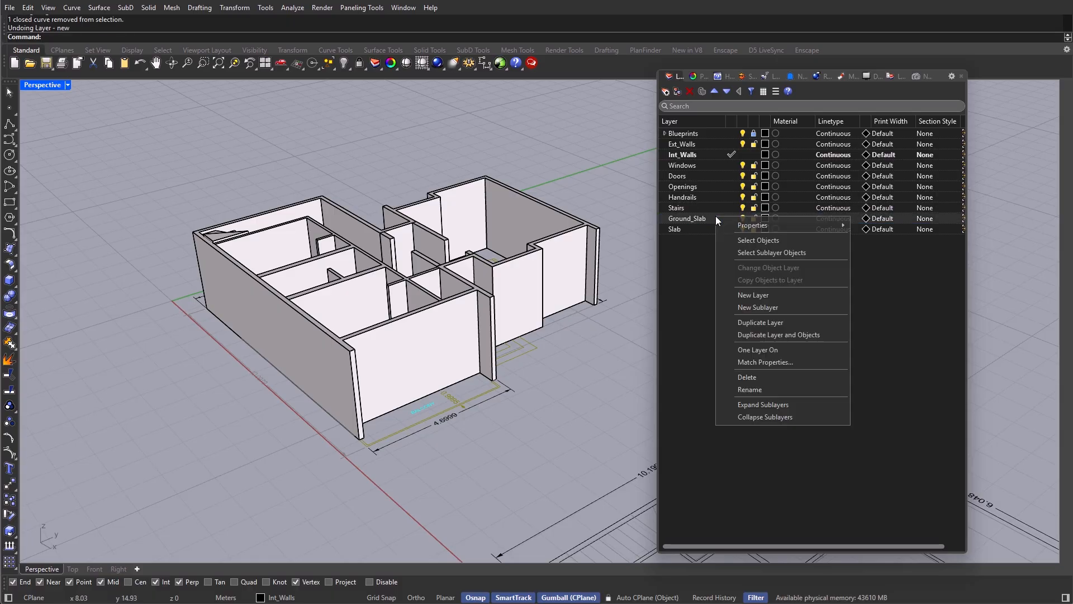
click(763, 247)
click(415, 307)
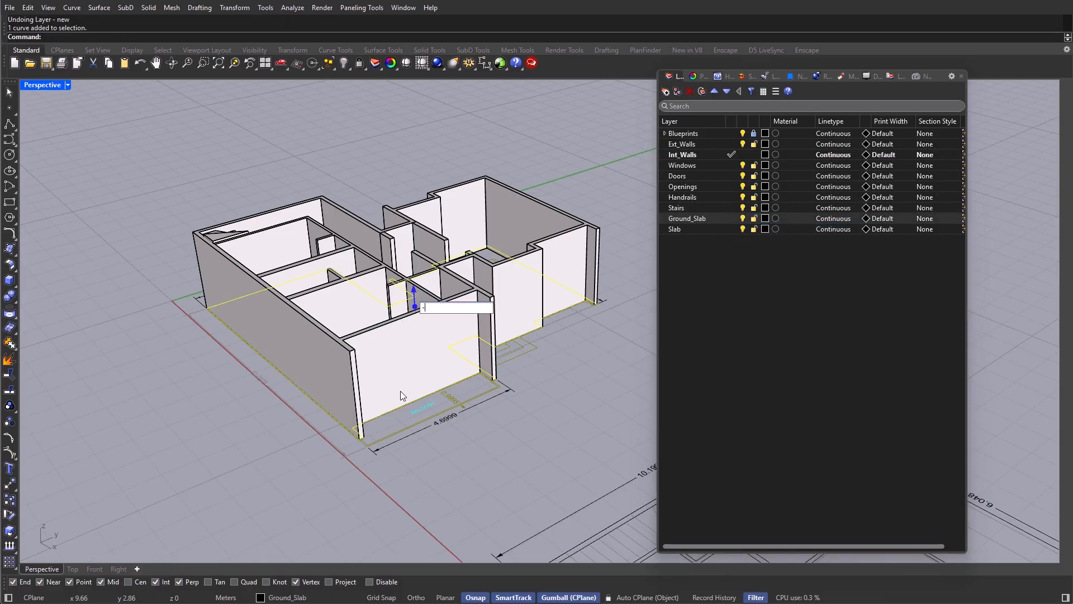
key(Return)
Step: Draw a rectangle on the Int_Walls layer over the missing short wall piece between the living room sofa and the fireplace outline
right_drag(400, 391, 583, 313)
scroll(539, 374, up, 4)
scroll(495, 353, up, 8)
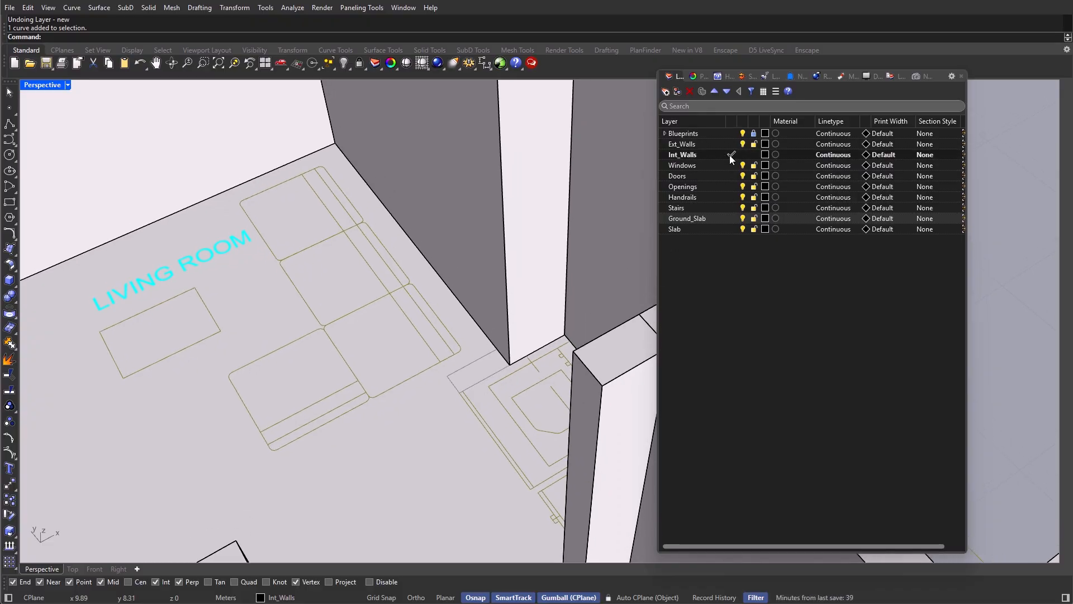
right_drag(388, 391, 381, 396)
text(rectangle)
key(Return)
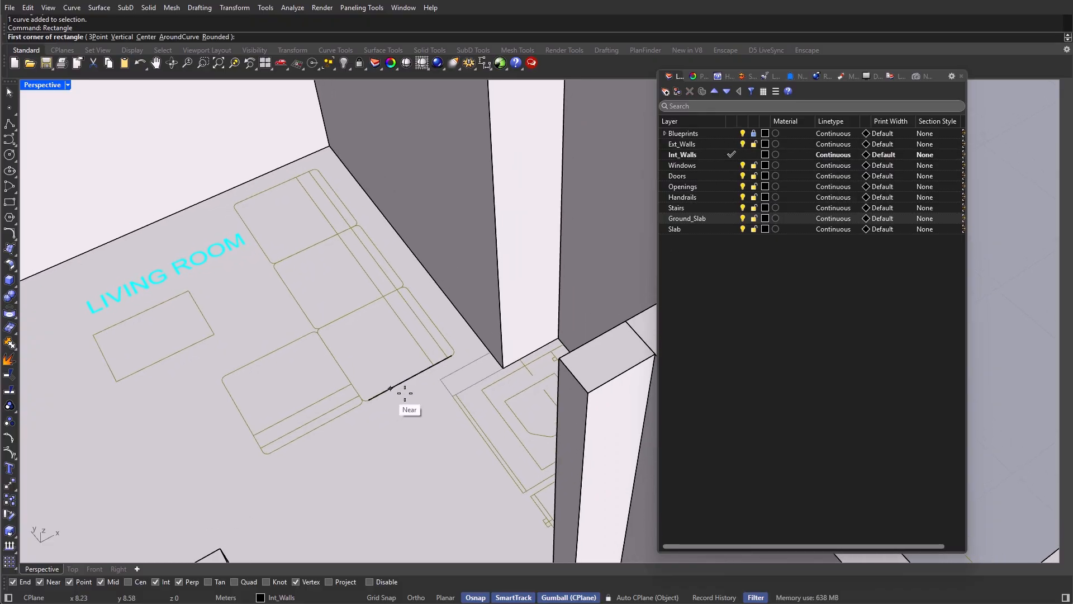
click(441, 379)
click(503, 368)
right_click(491, 374)
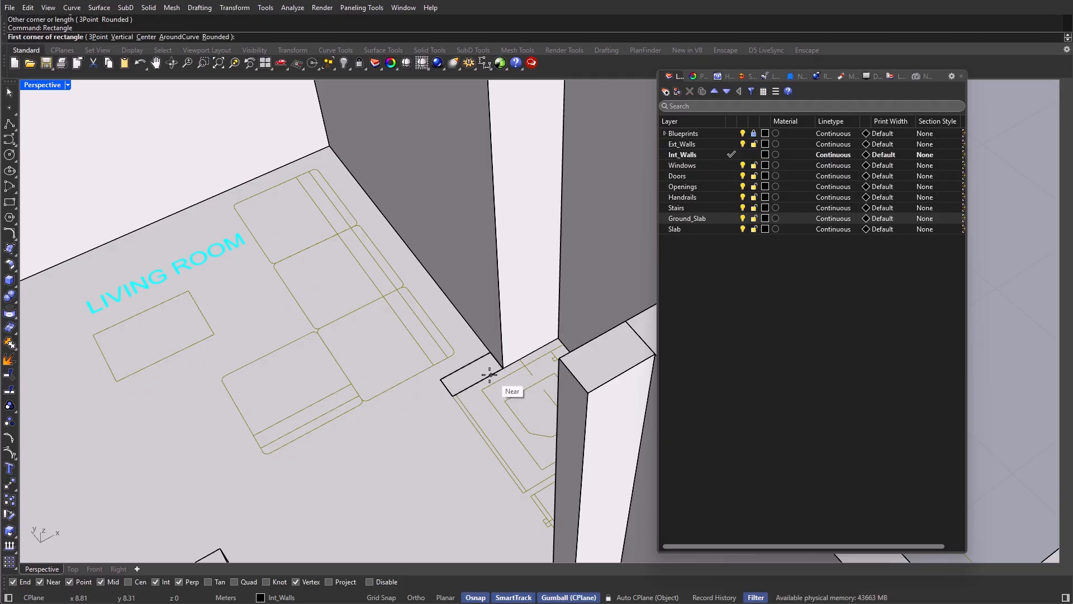
key(Escape)
Step: Extrude the new wall rectangle beside the living room up to the height of the surrounding walls
click(488, 376)
click(472, 369)
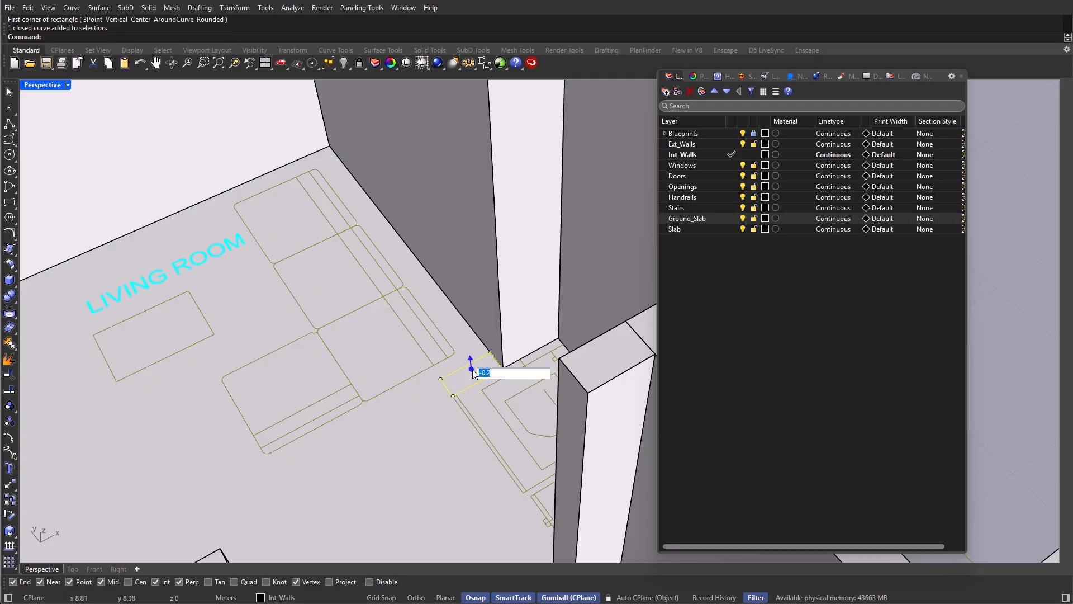
text(3.2)
key(Return)
scroll(458, 352, down, 9)
click(433, 330)
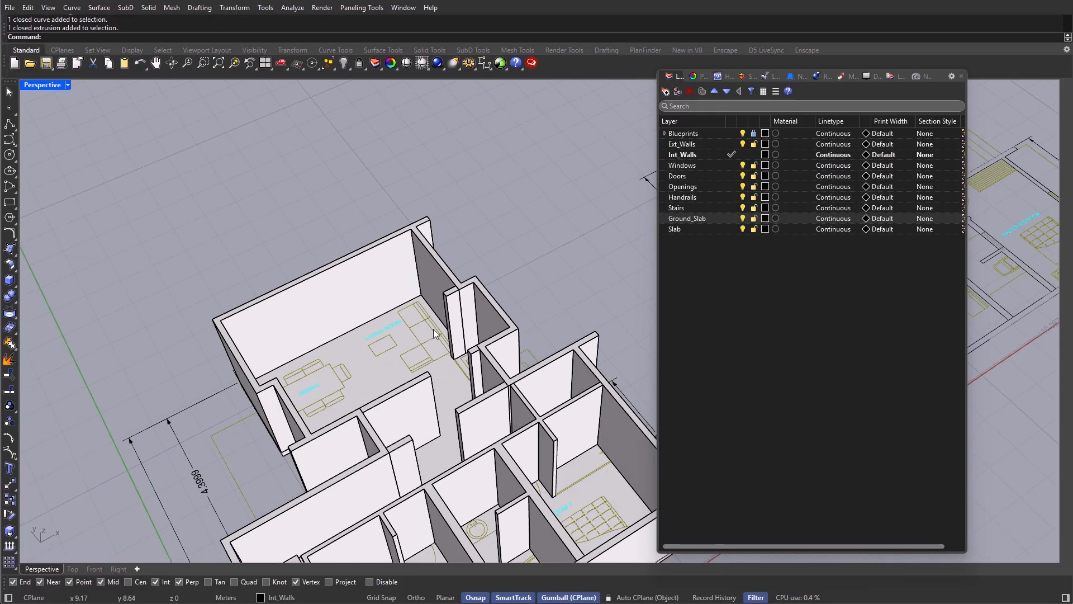
Step: Select all curves on the Openings layer and isolate them from the walls, slab and stairs
right_drag(434, 329, 376, 298)
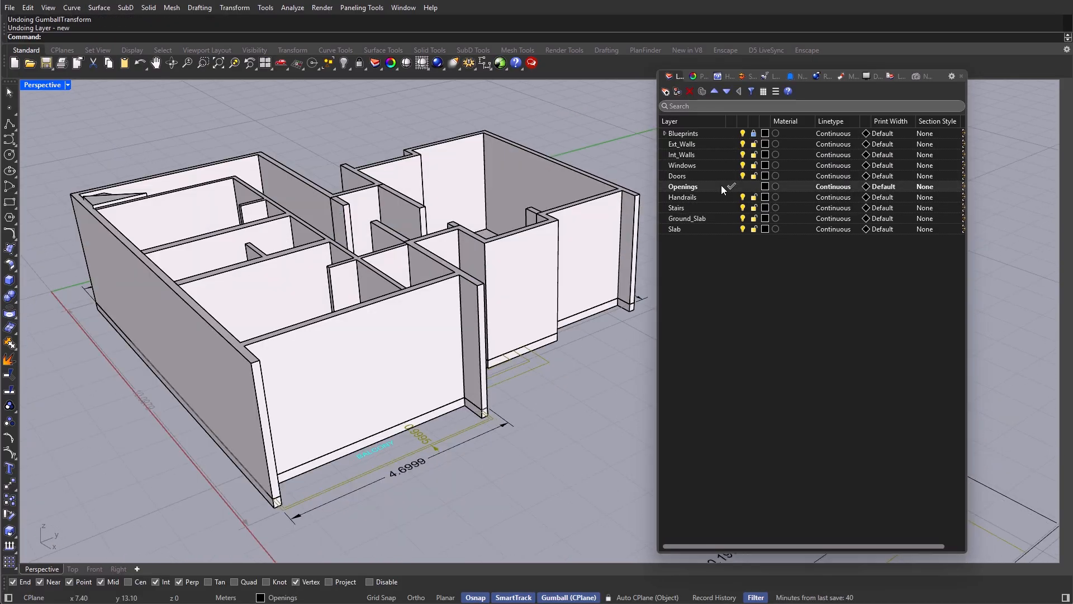
right_click(721, 185)
click(774, 210)
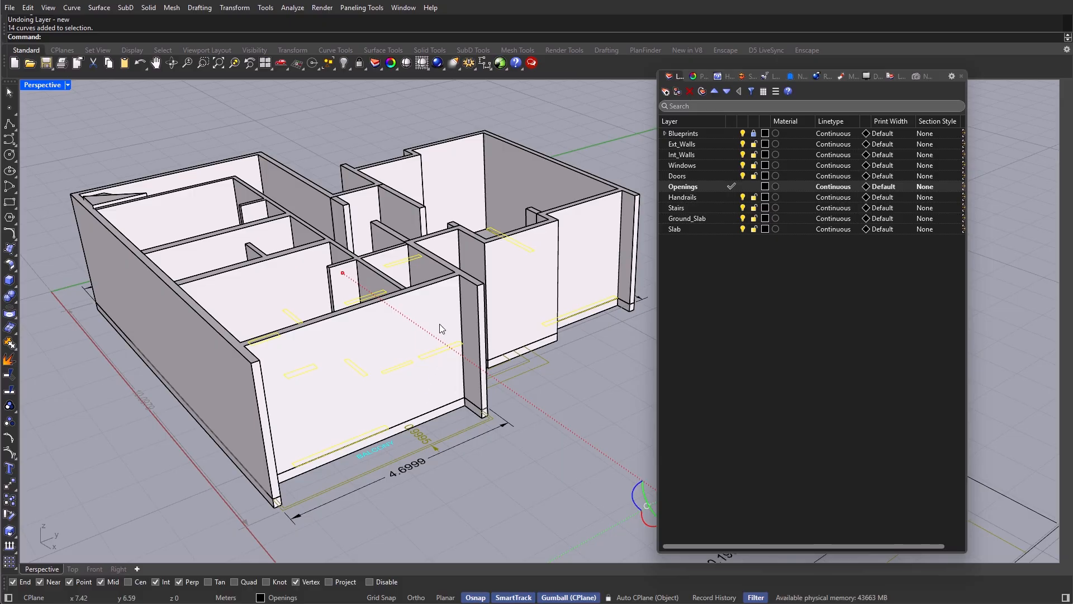
right_drag(440, 328, 428, 367)
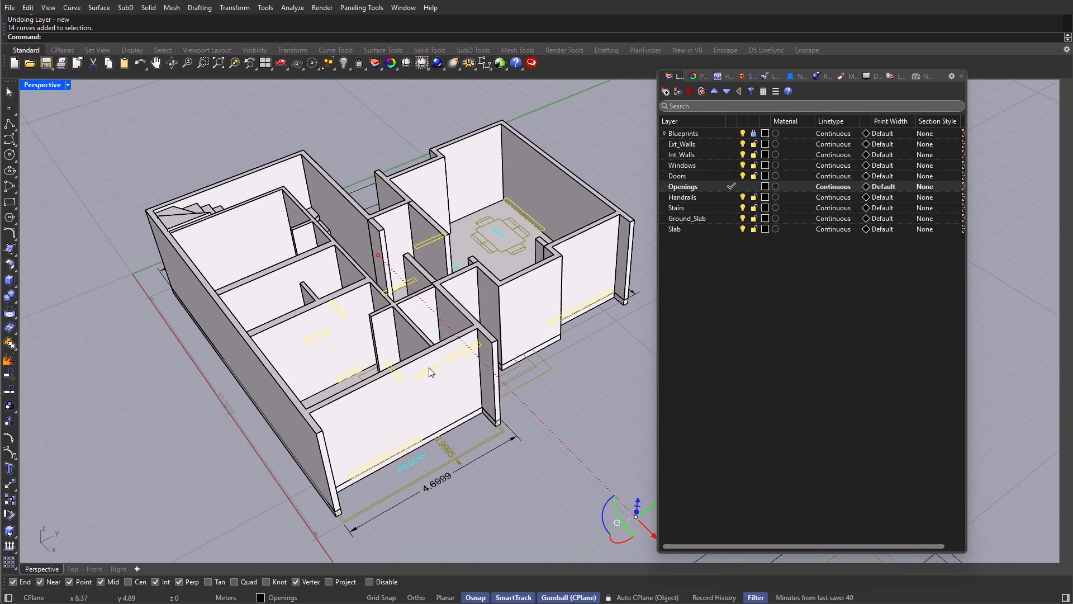
key(Return)
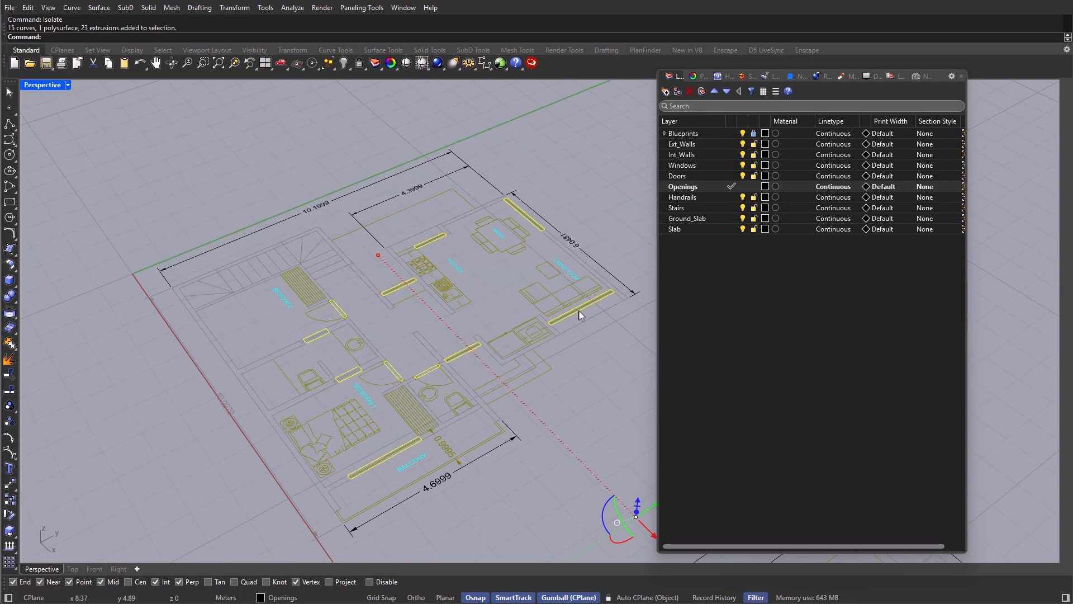
Step: Create a new layer named Openings_Doors
right_click(729, 254)
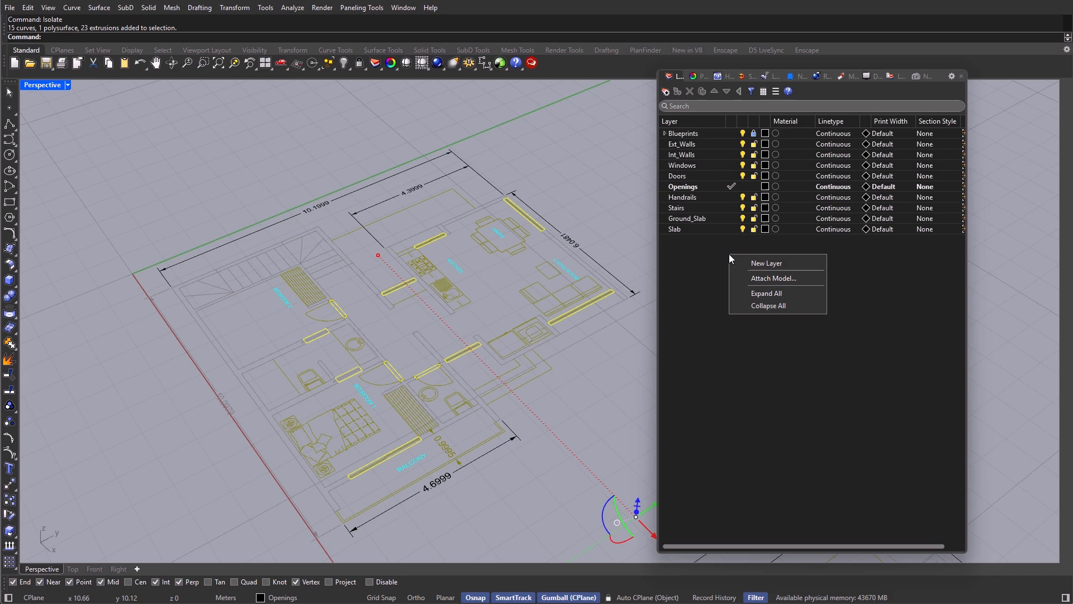
click(763, 263)
text(Openings_Doors)
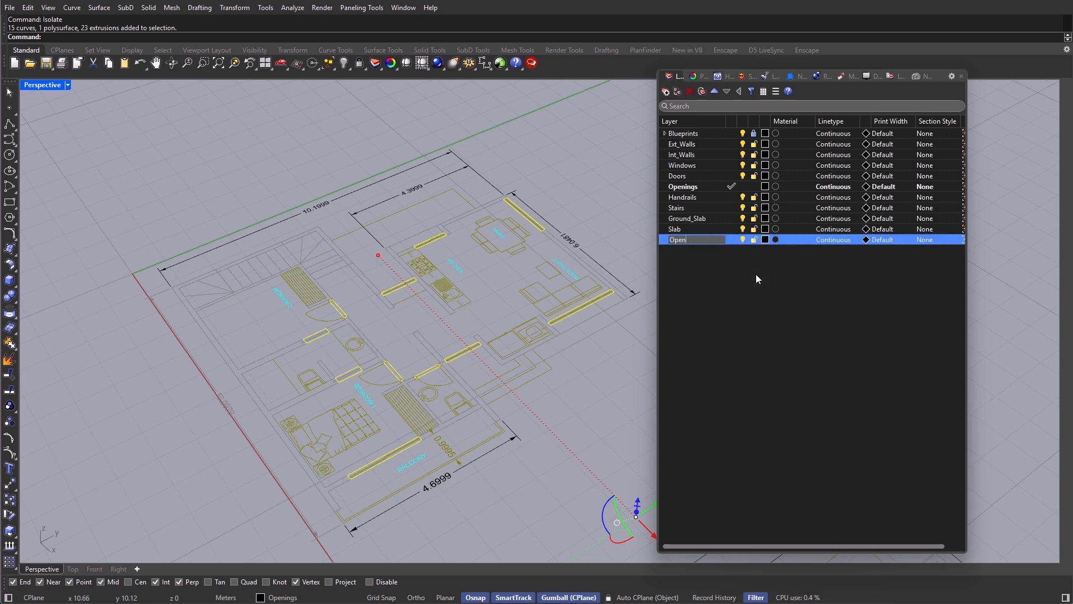
key(Return)
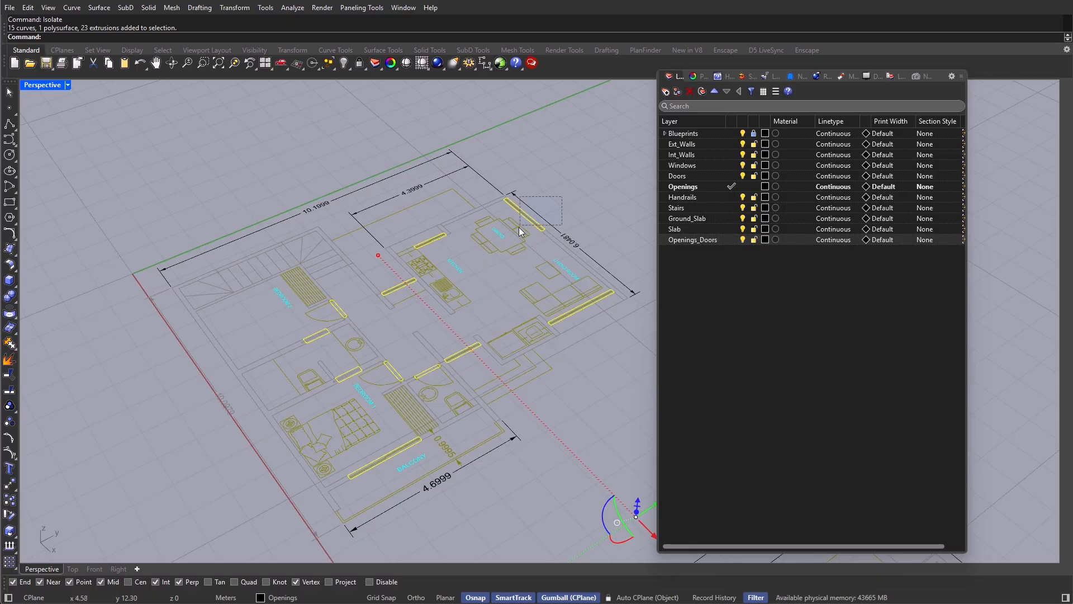
Step: Make Openings_Doors the current layer and reassign only the ground floor's door-opening curves to it, excluding window openings and the second plan
ctrl+click(526, 218)
ctrl+click(575, 311)
ctrl+click(416, 441)
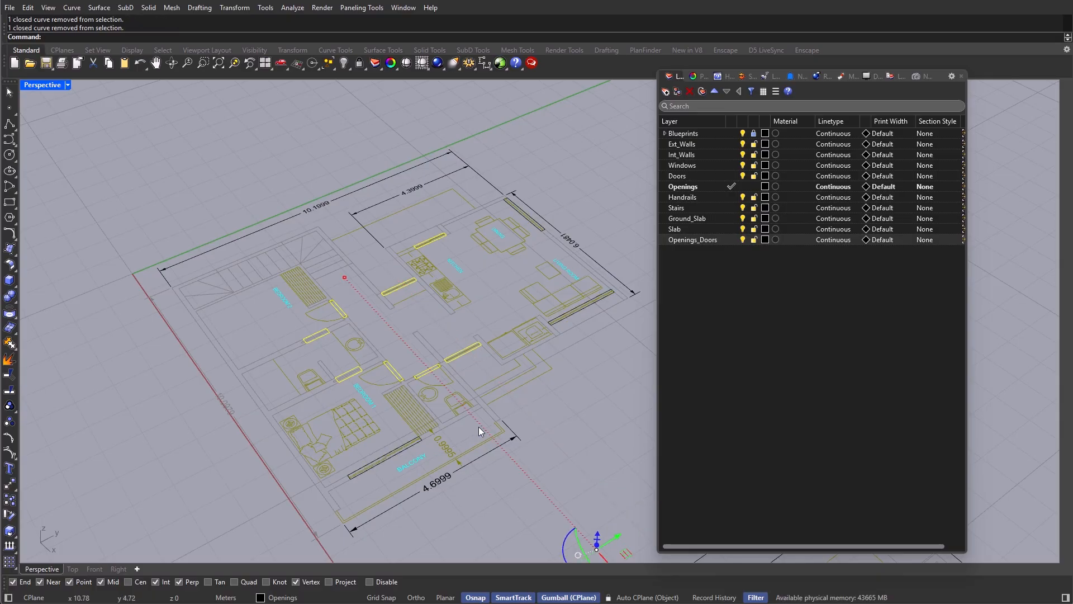
ctrl+click(436, 238)
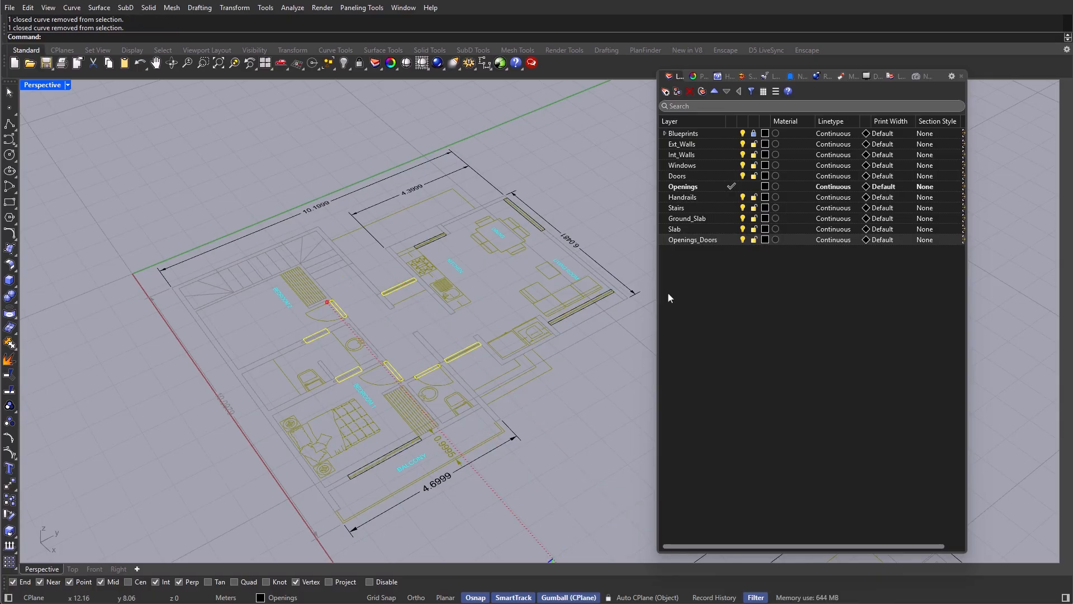
click(733, 239)
scroll(328, 201, down, 5)
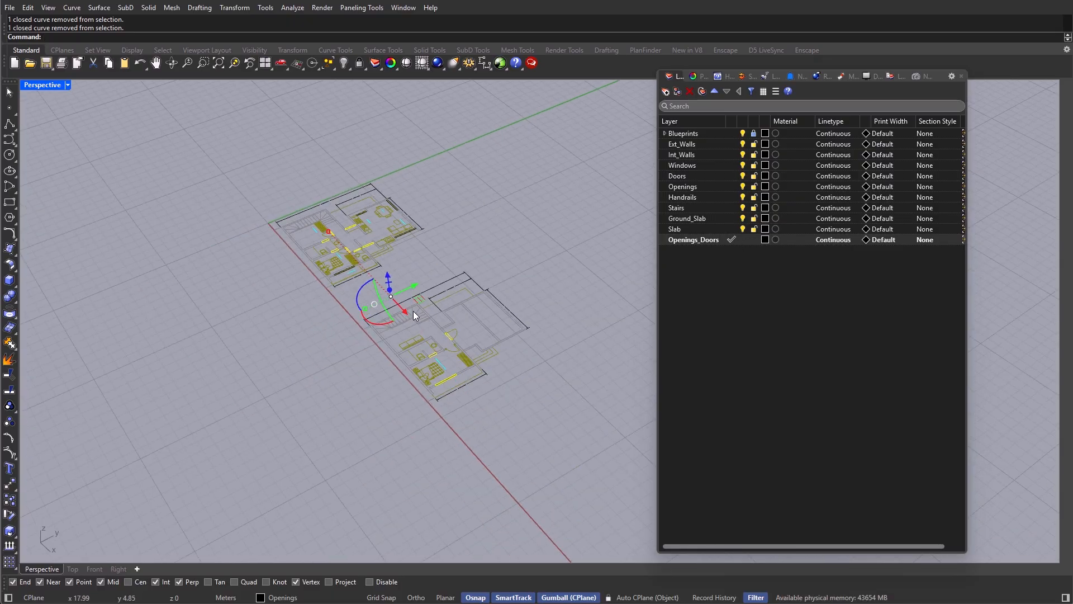
scroll(441, 318, up, 3)
ctrl+drag(553, 321, 432, 424)
ctrl+drag(547, 312, 424, 463)
shift+right_drag(230, 179, 348, 290)
scroll(349, 290, up, 3)
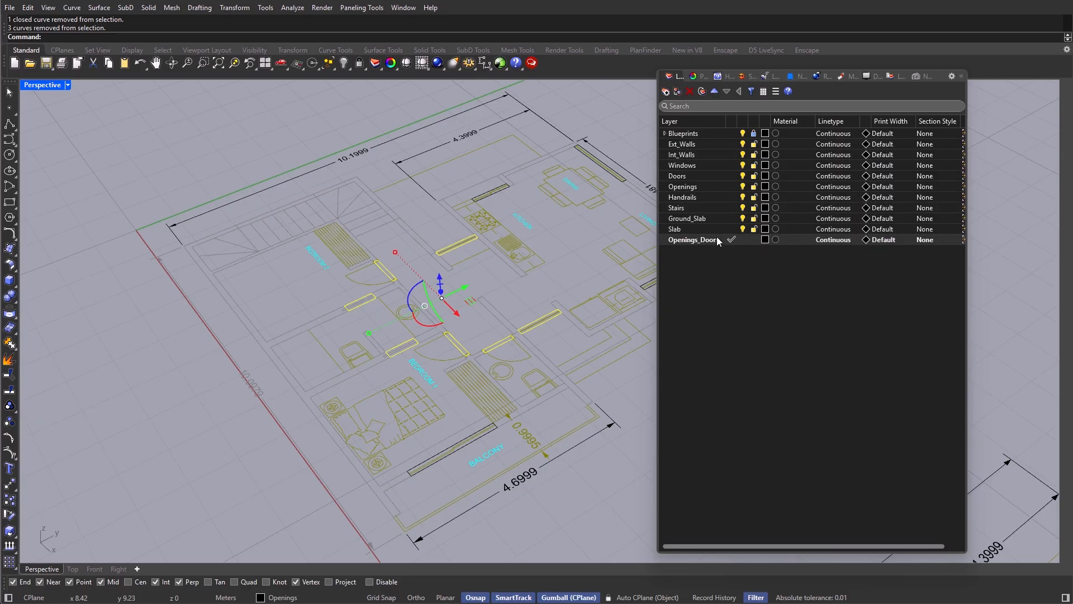
right_click(719, 240)
click(767, 287)
Step: Rename the Openings layer as Openings_Windows and make it the current layer
shift+right_drag(516, 310, 406, 311)
click(731, 243)
click(721, 186)
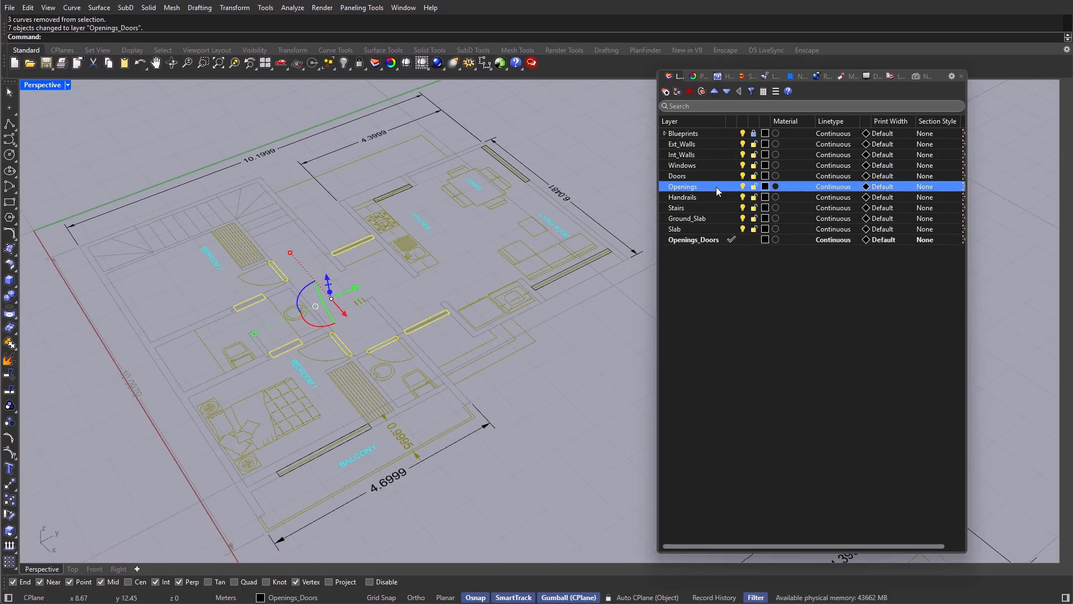
click(730, 187)
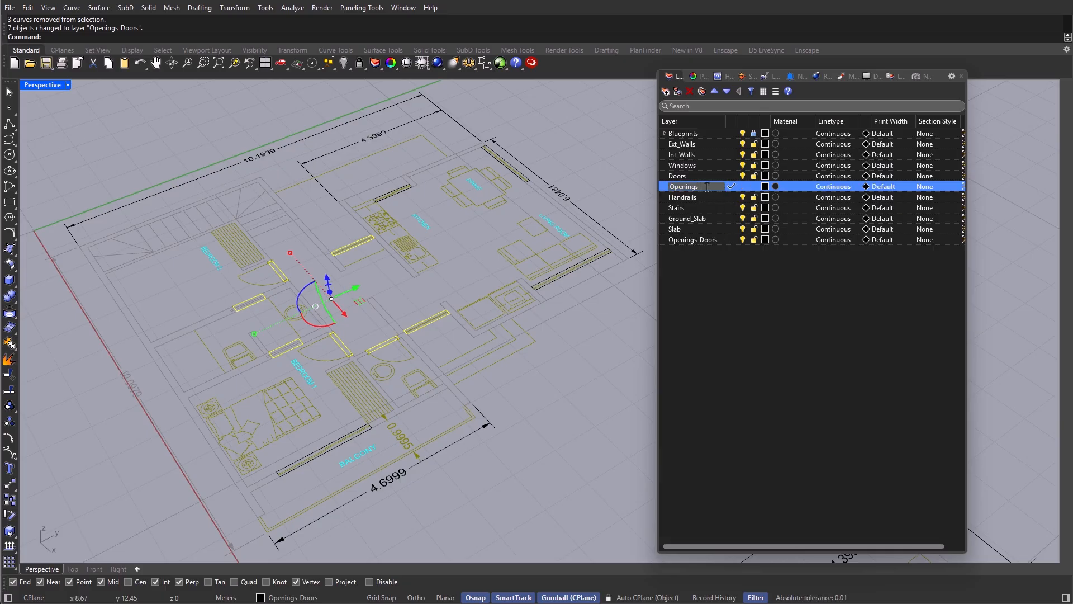
key(Return)
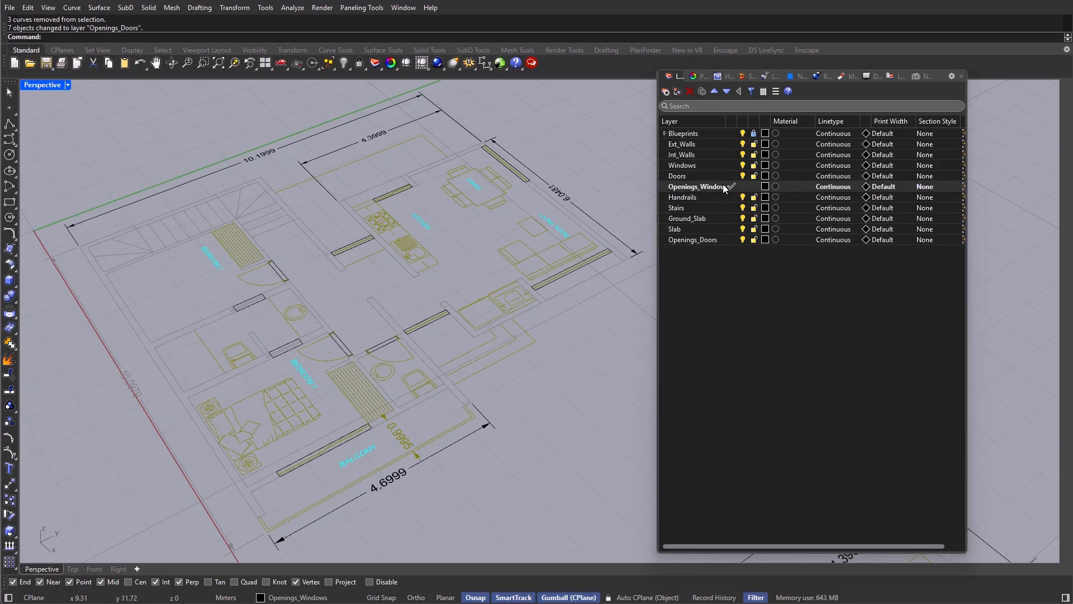
Step: Select the curves on Openings_Windows, then those on Openings_Doors, to check which openings each layer holds
right_click(723, 188)
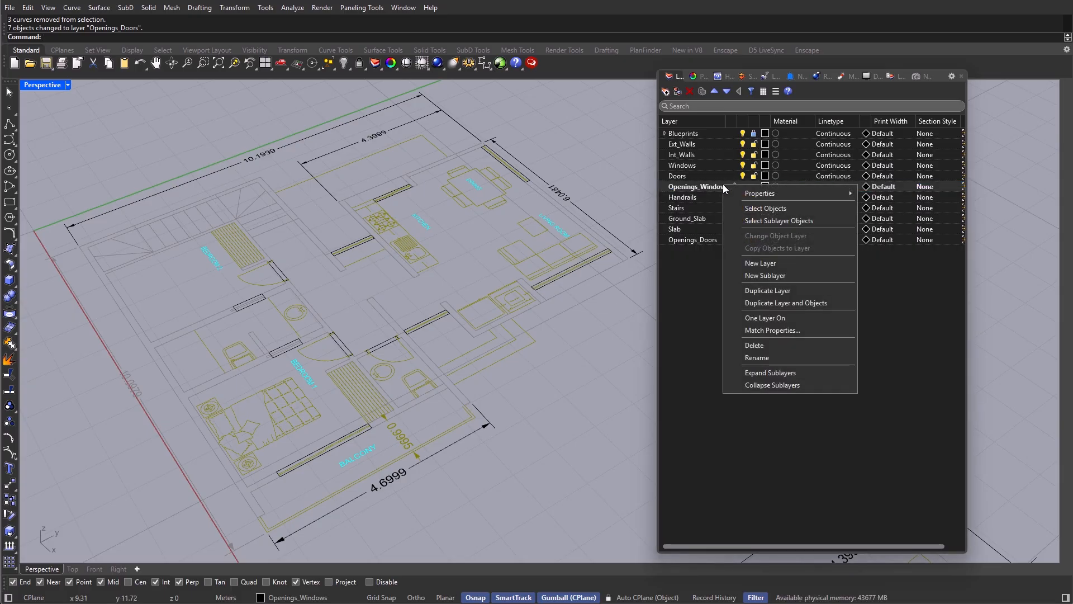
click(771, 209)
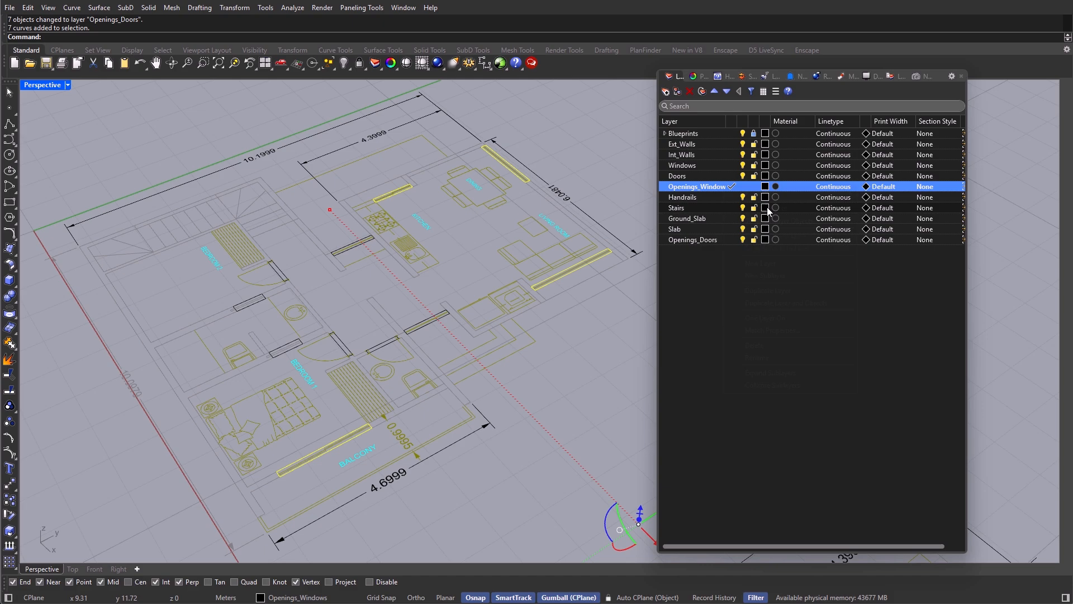
double_click(720, 240)
right_click(716, 238)
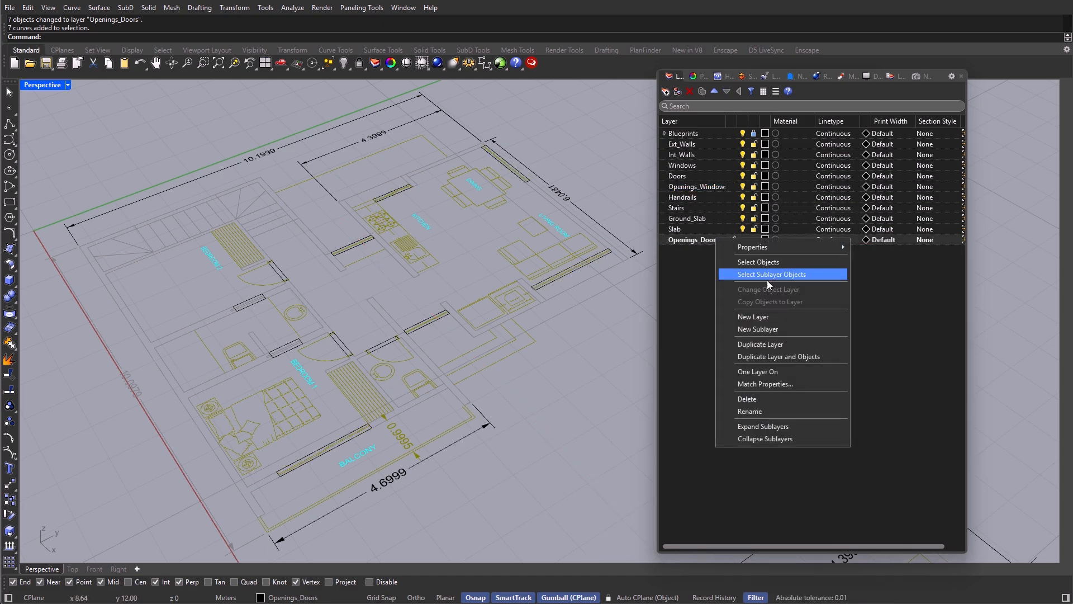
click(776, 261)
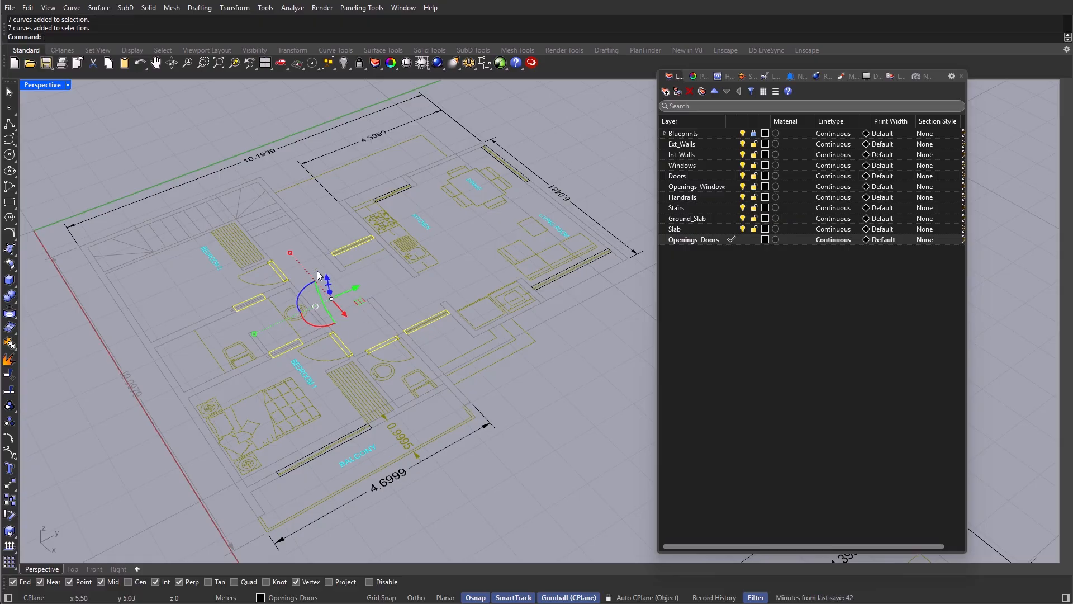
Step: Clear the door-opening selection and show all hidden walls, slab and stairs again
click(343, 312)
text(Show)
key(Return)
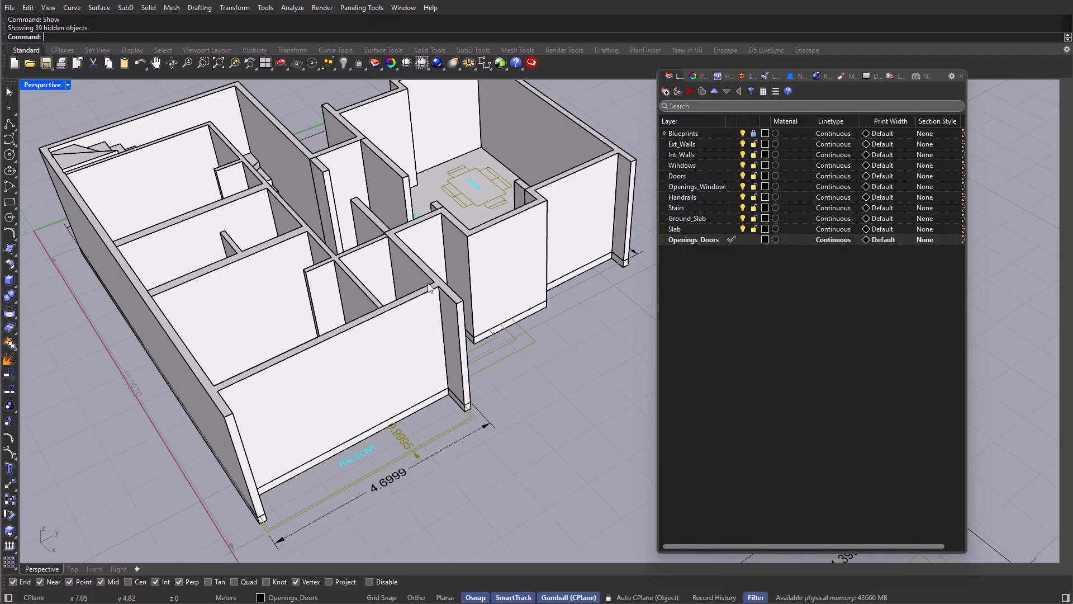
Step: Cut the ground-floor walls upward with the Openings_Windows curves, leaving out the second plan's curves
click(733, 185)
right_click(722, 186)
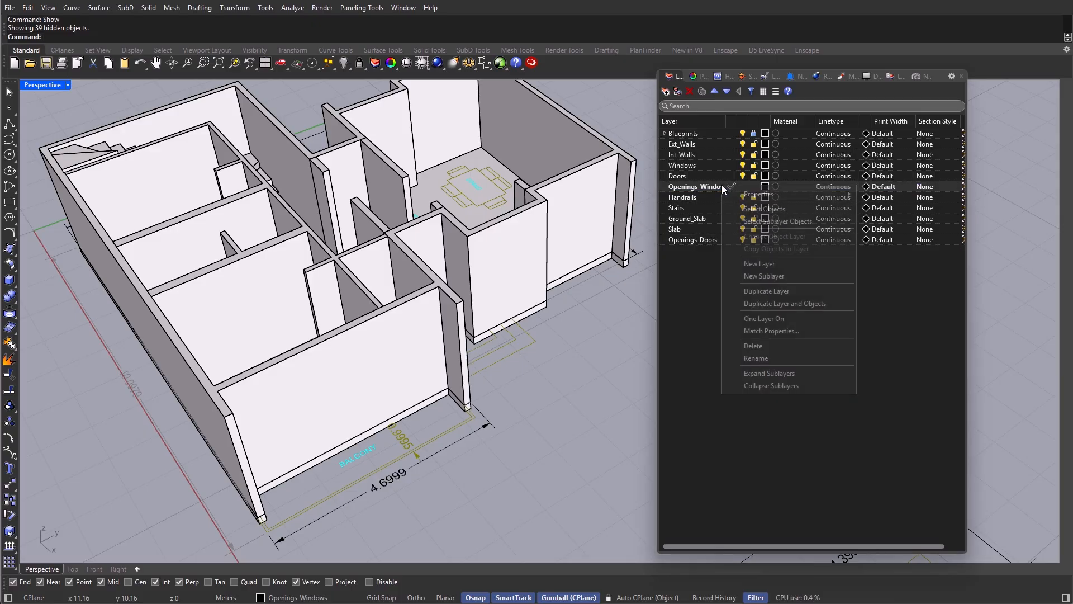
click(770, 210)
scroll(536, 306, down, 10)
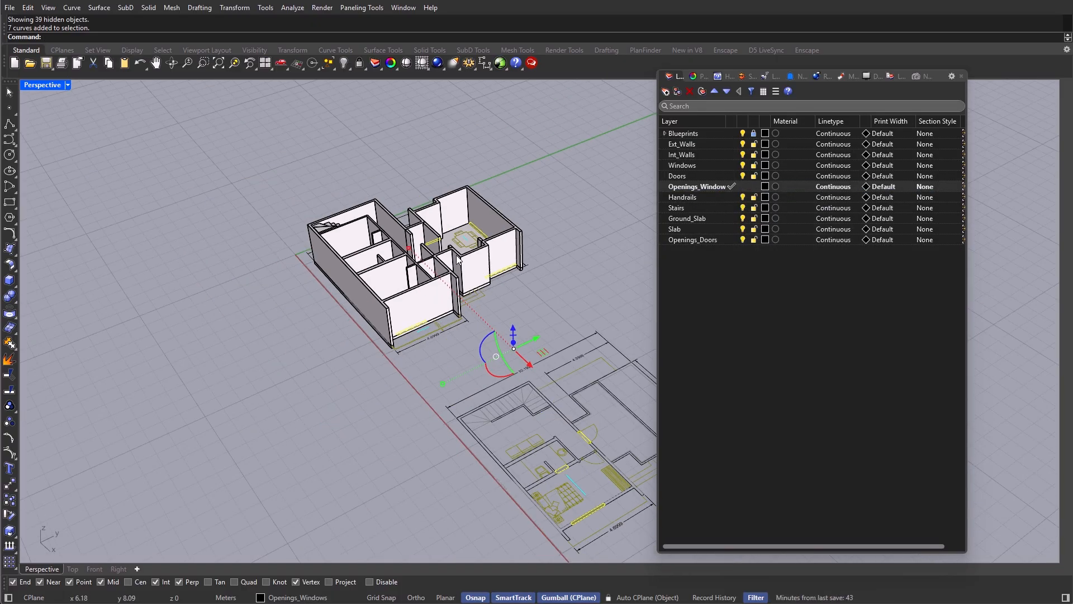
ctrl+drag(628, 351, 475, 419)
scroll(445, 255, up, 12)
scroll(431, 332, down, 5)
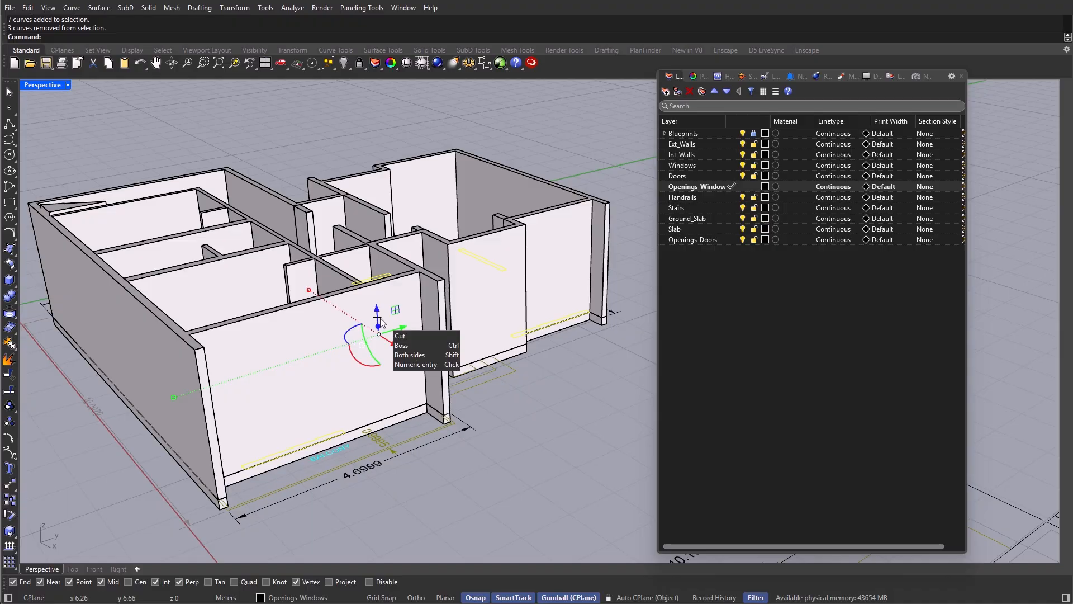
click(381, 321)
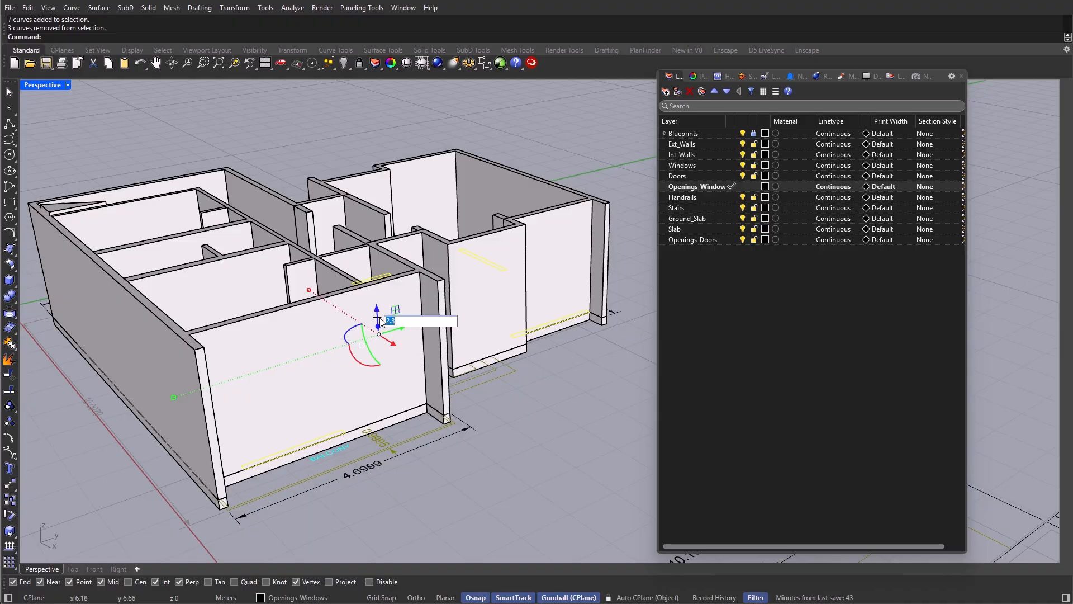
key(Return)
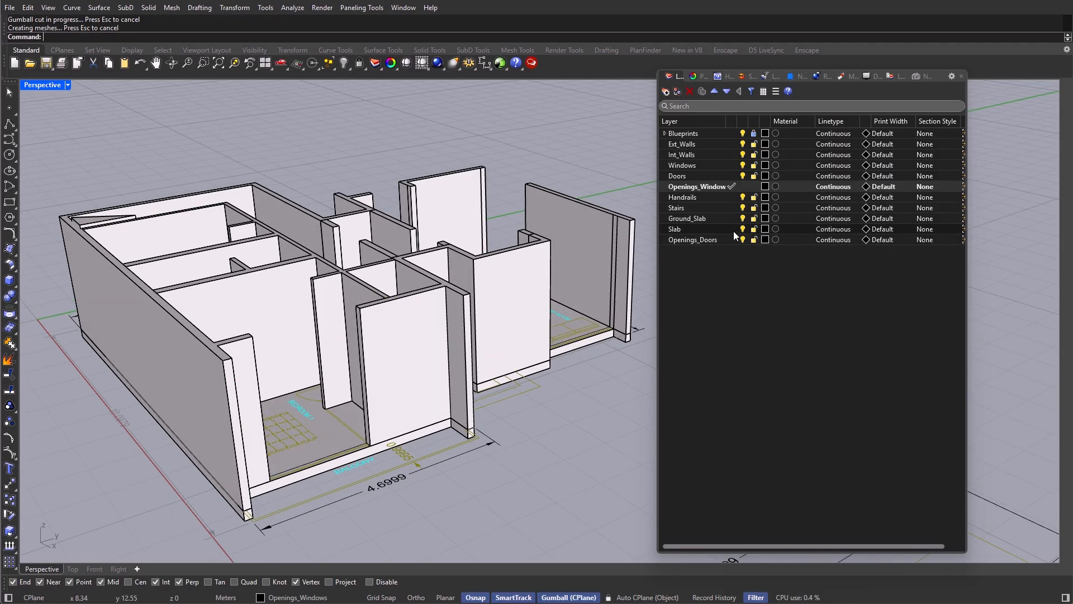
Step: Cut 2.1 m high door openings through the ground-floor walls using all curves on the Openings_Doors layer
click(731, 239)
right_click(709, 237)
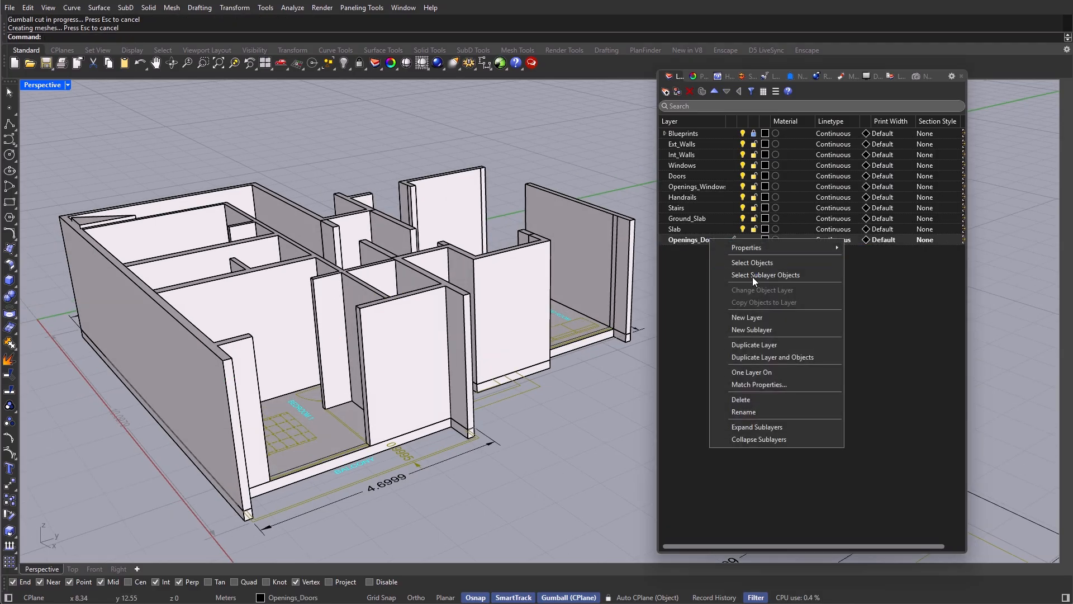
click(754, 263)
scroll(331, 271, up, 13)
click(361, 308)
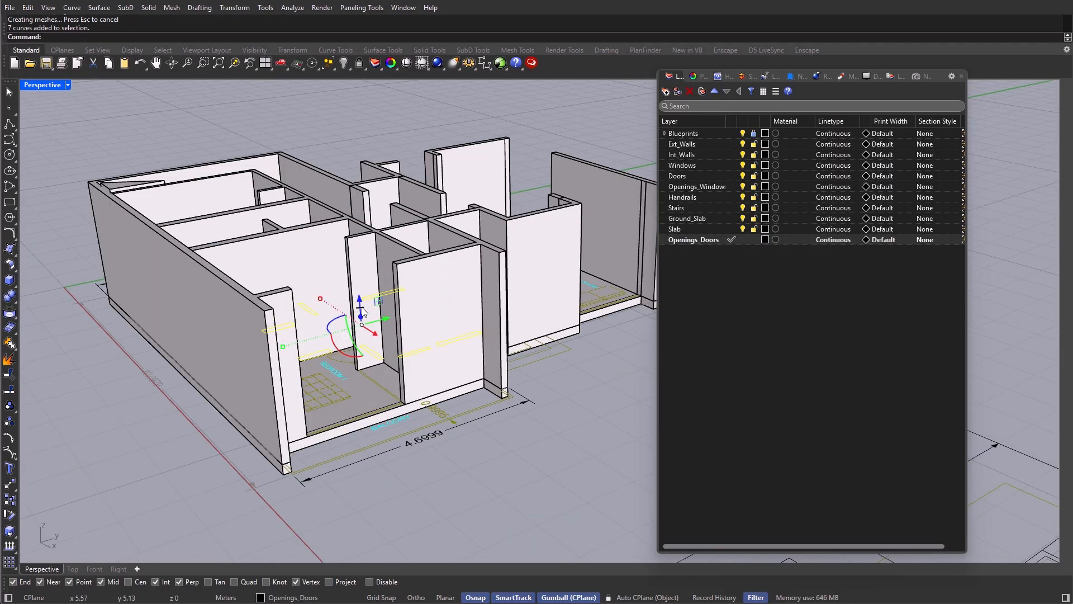
text(2)
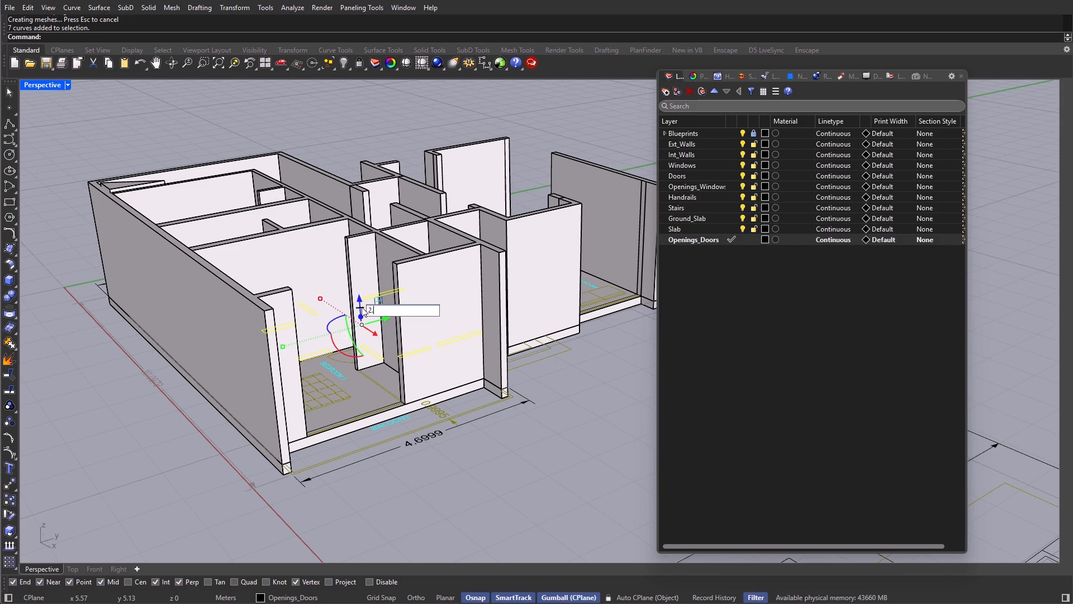
text(.1)
key(Return)
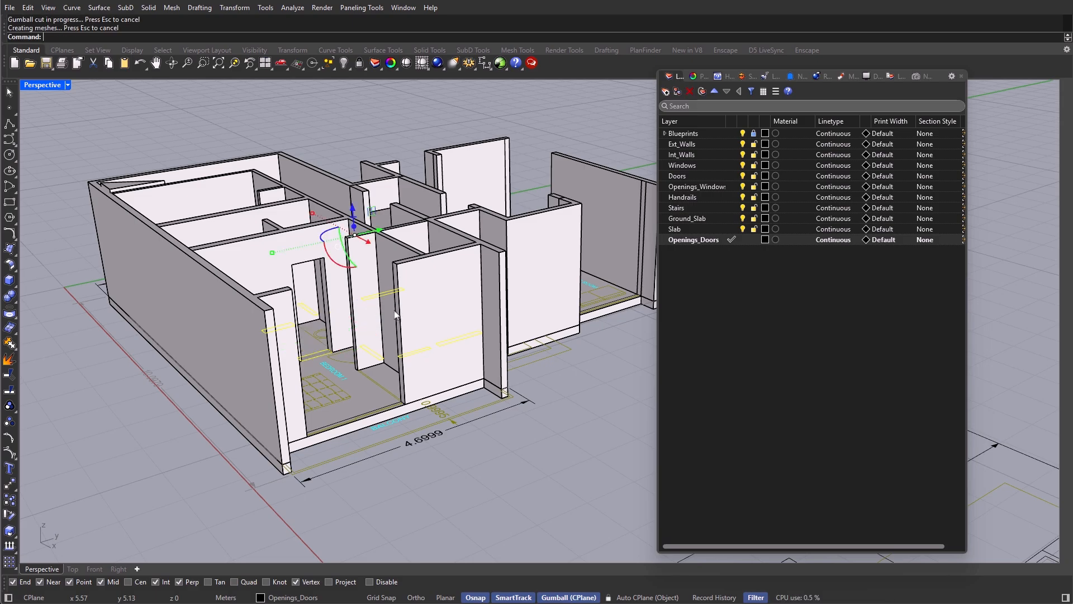
right_drag(394, 310, 358, 440)
scroll(370, 407, down, 10)
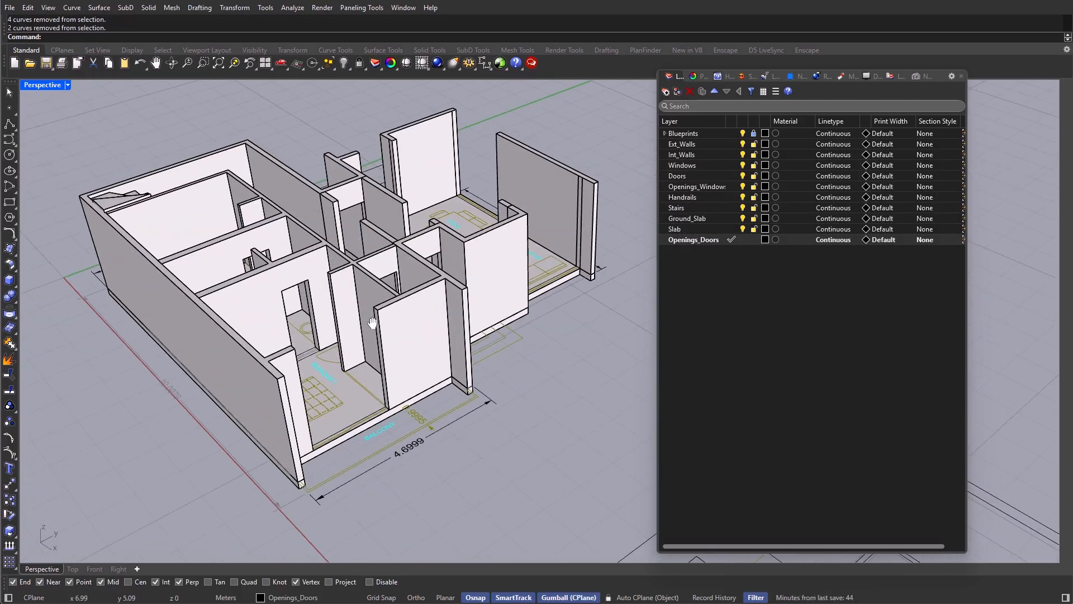
Step: Make Ext_Walls current and extrude only the second plan's exterior wall curves upward, excluding the ground-floor geometry
scroll(386, 317, down, 4)
right_drag(398, 314, 413, 270)
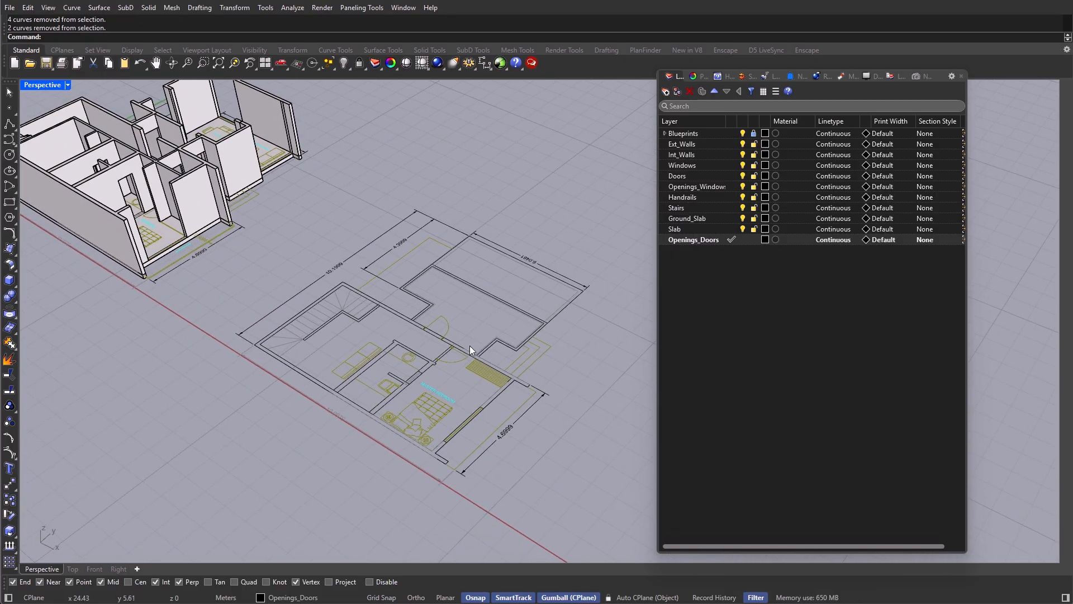
scroll(471, 347, up, 2)
right_drag(474, 350, 554, 349)
double_click(716, 144)
right_click(717, 142)
click(759, 169)
scroll(504, 351, down, 2)
ctrl+drag(347, 187, 62, 439)
right_drag(494, 404, 498, 402)
scroll(447, 335, up, 5)
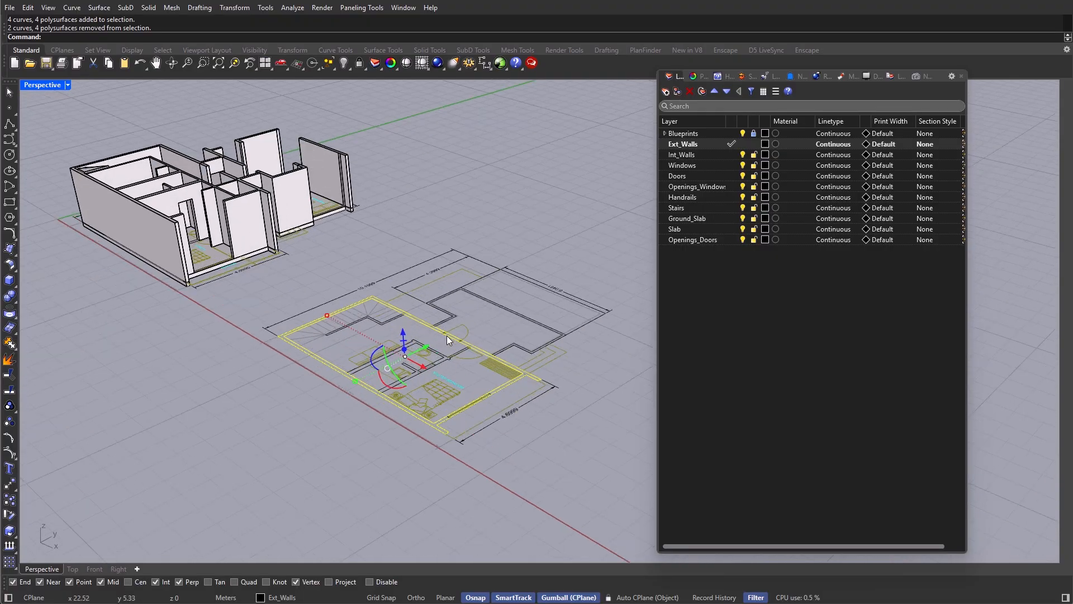
click(403, 335)
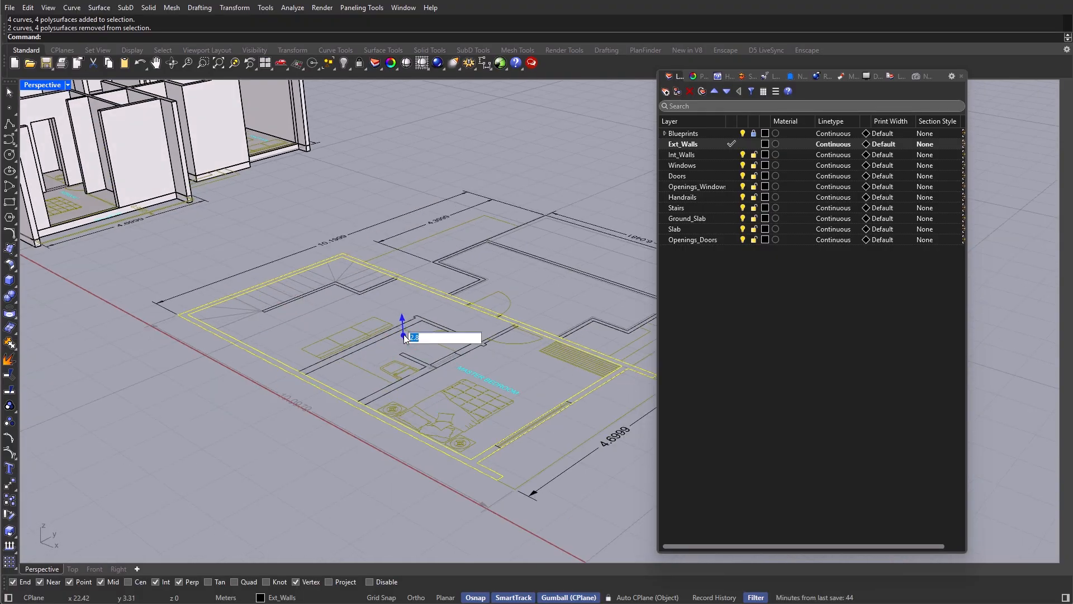
key(Return)
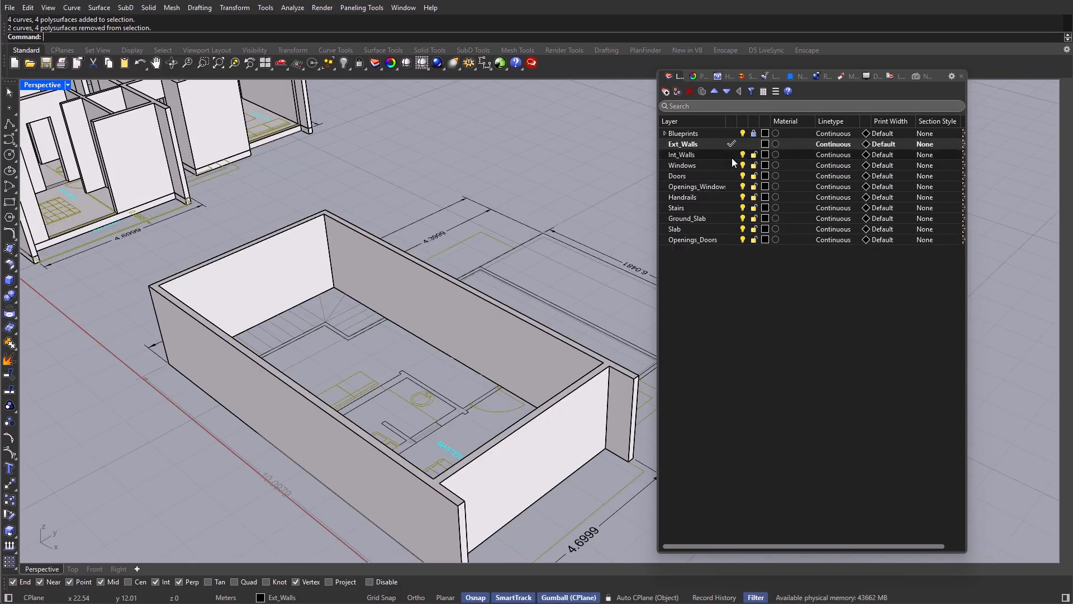
Step: Make Int_Walls current and extrude only the second plan's interior wall curve upward
click(731, 154)
right_click(717, 153)
click(768, 184)
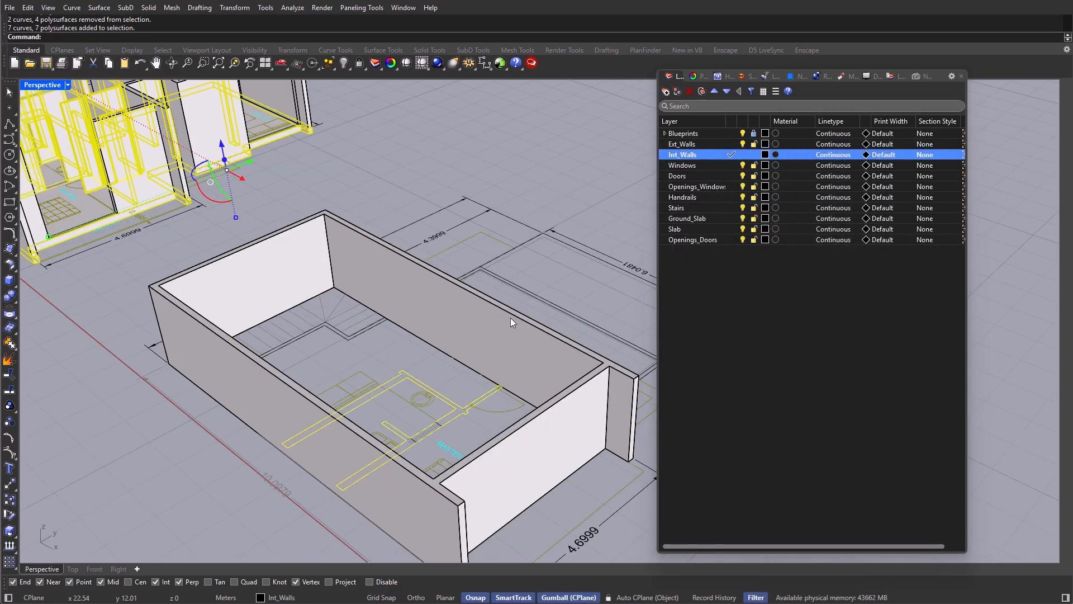
scroll(511, 318, down, 5)
ctrl+drag(416, 109, 134, 302)
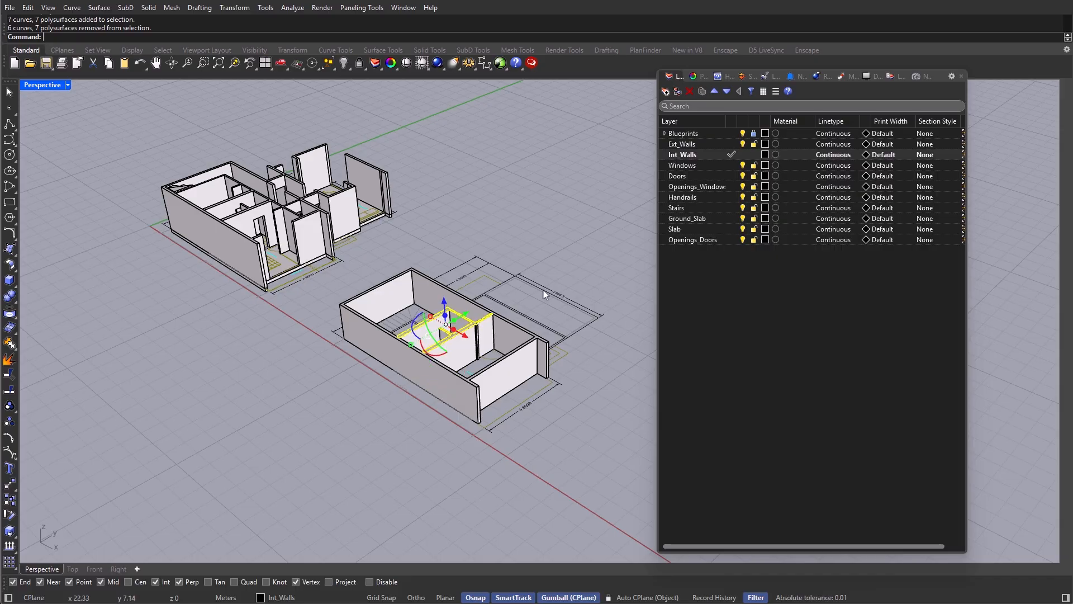
scroll(490, 321, up, 5)
key(Escape)
Step: Make Openings_Windows current and cut a 2.1 m high opening in the second plan's balcony-side wall with its window curve
click(730, 186)
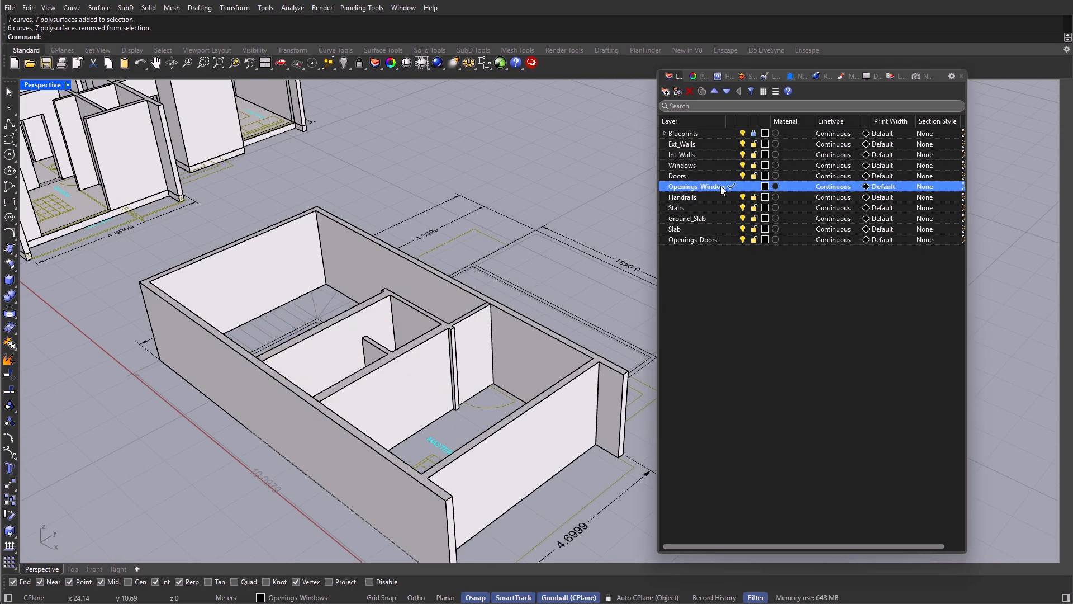
right_click(717, 186)
click(759, 209)
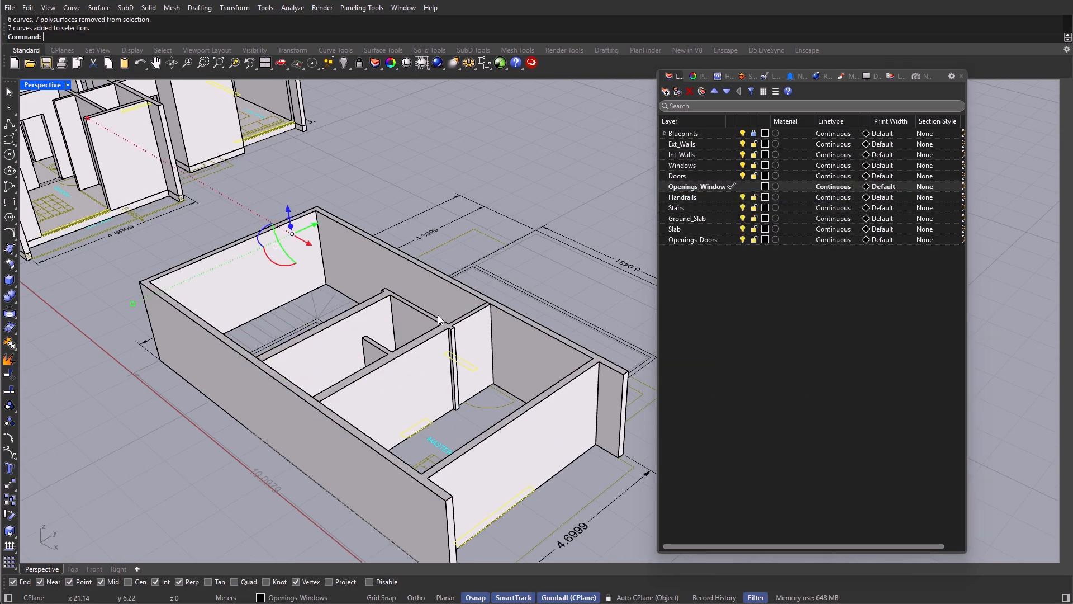
scroll(438, 314, down, 5)
ctrl+drag(600, 258, 165, 472)
right_drag(391, 358, 268, 391)
scroll(447, 391, up, 4)
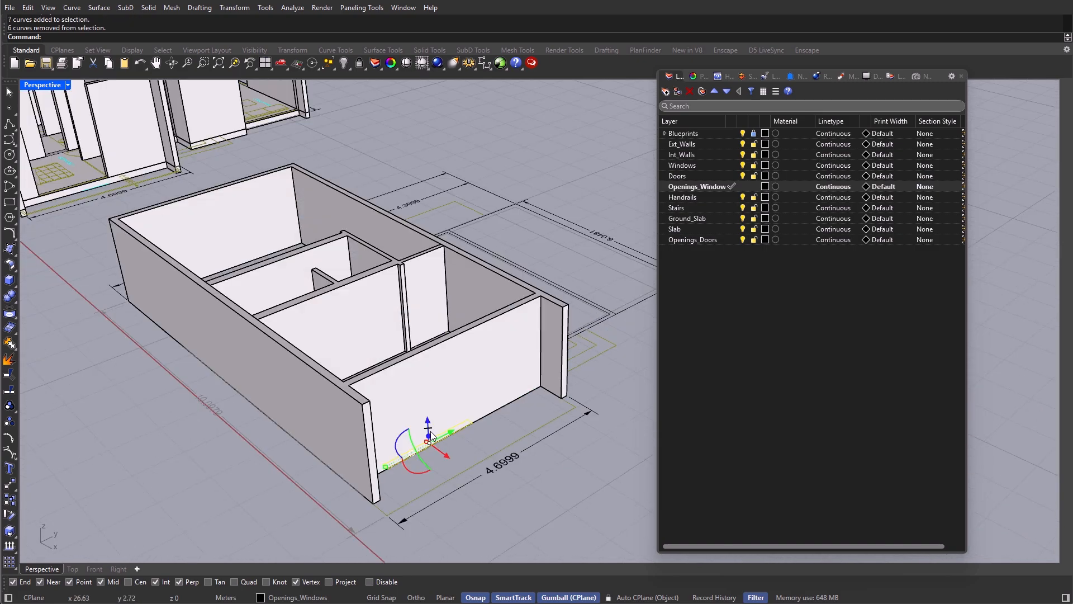
click(431, 431)
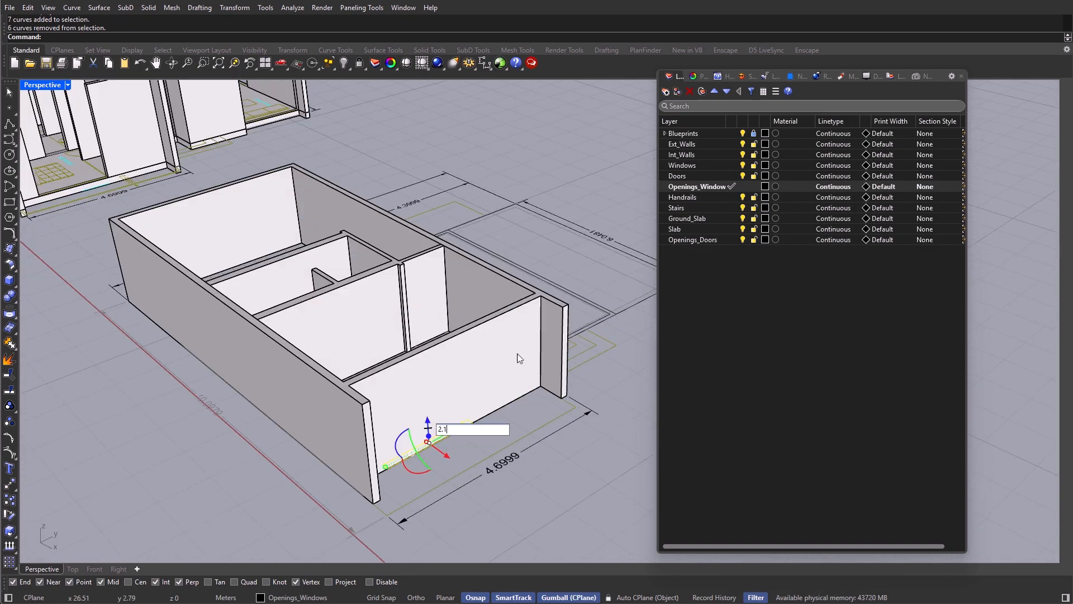
key(Return)
Step: Cut the second plan's walls upward with its two remaining Openings_Windows curves, excluding the balcony-side and ground-floor curves
right_click(718, 186)
click(754, 219)
scroll(605, 389, down, 5)
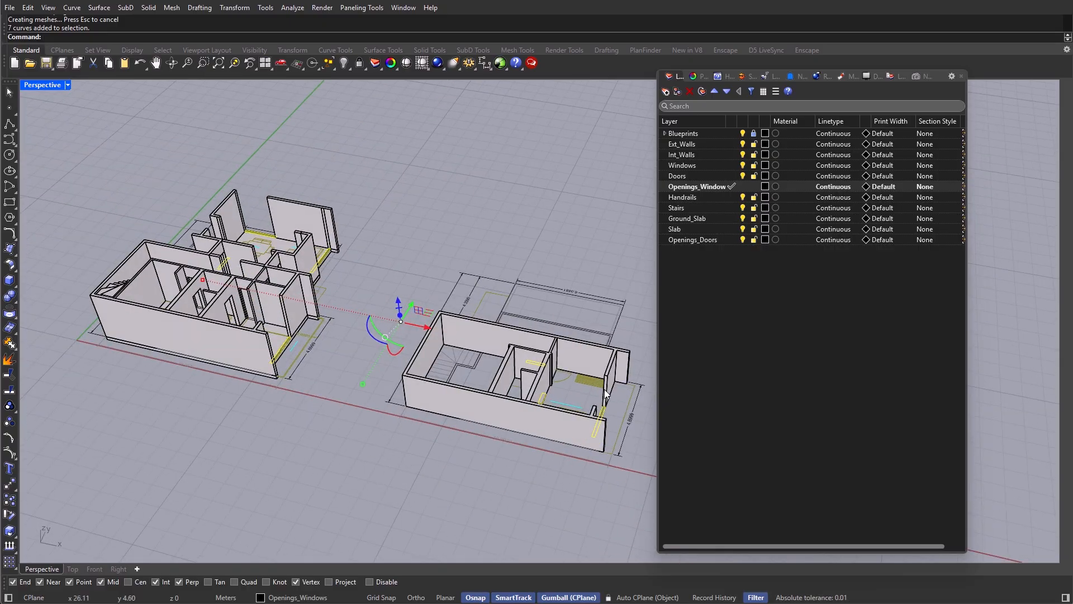
ctrl+click(598, 429)
ctrl+drag(349, 220, 215, 357)
scroll(534, 394, up, 6)
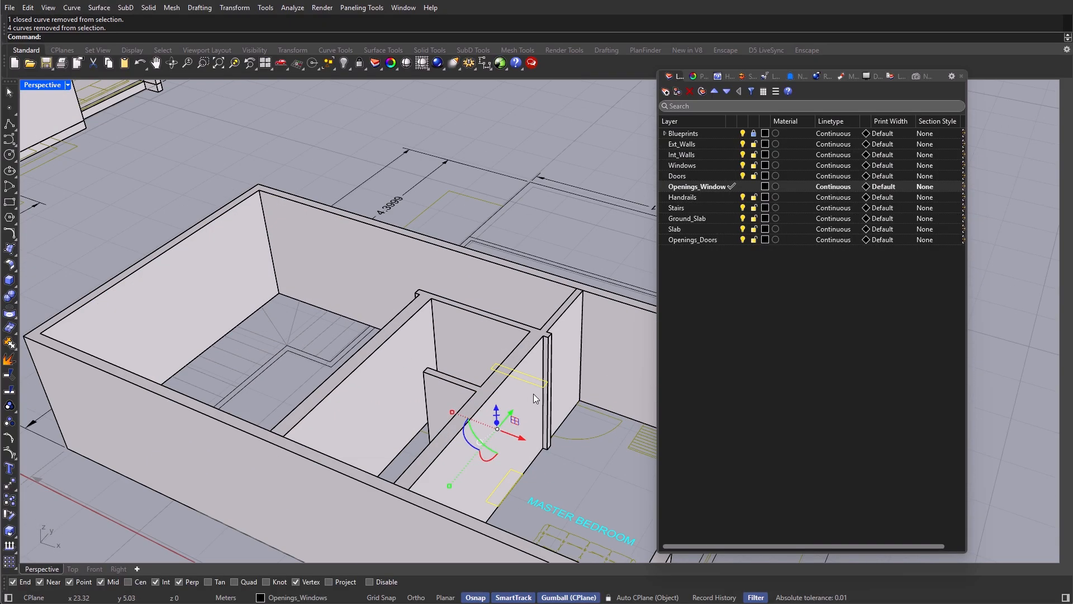
right_drag(533, 393, 393, 356)
click(337, 302)
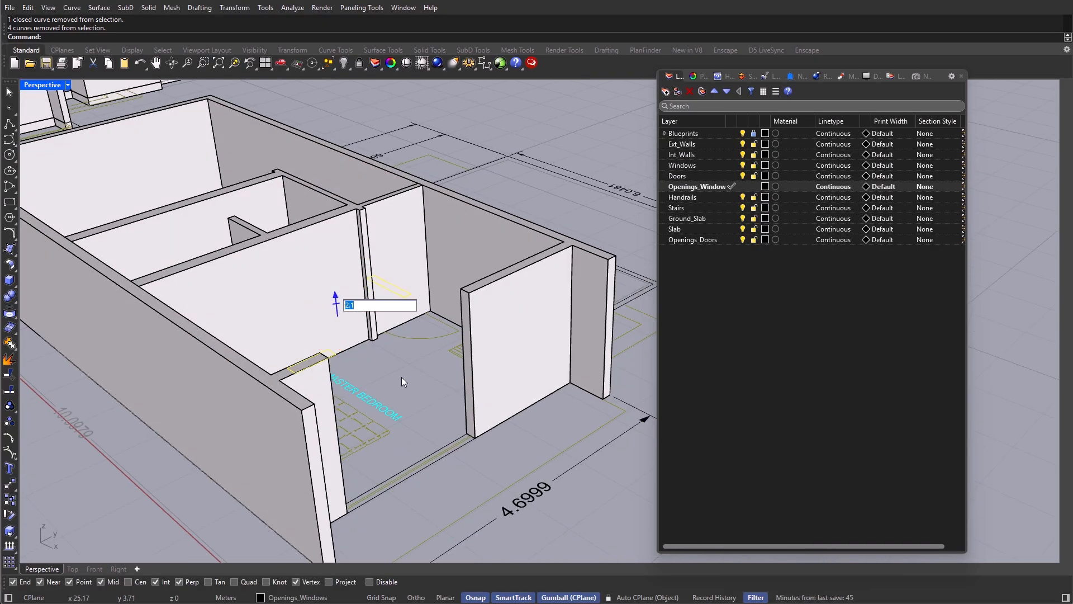
key(Return)
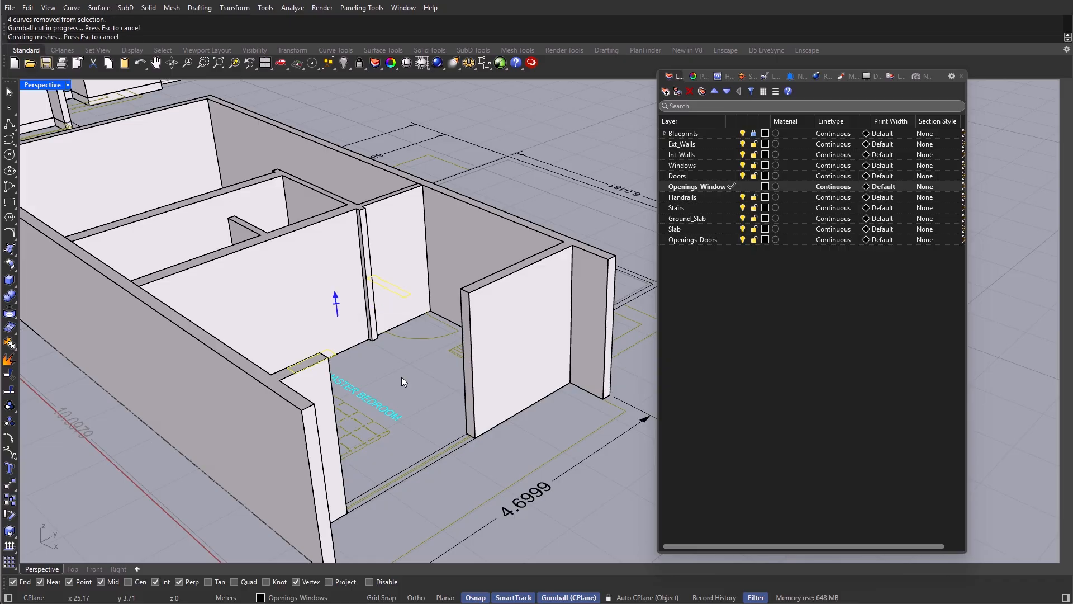
scroll(420, 376, up, 3)
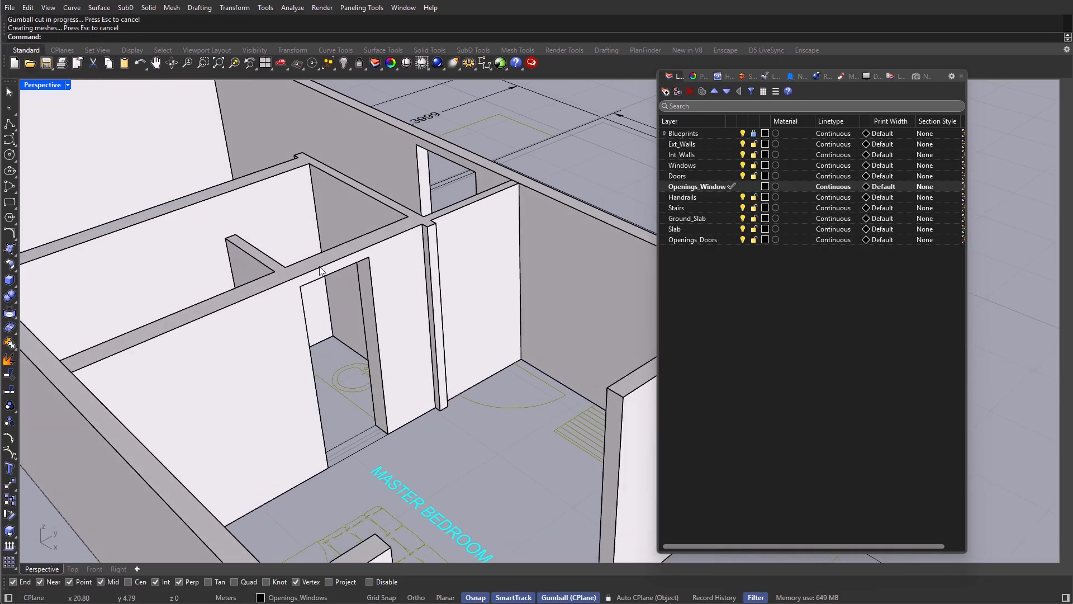
right_drag(322, 259, 416, 364)
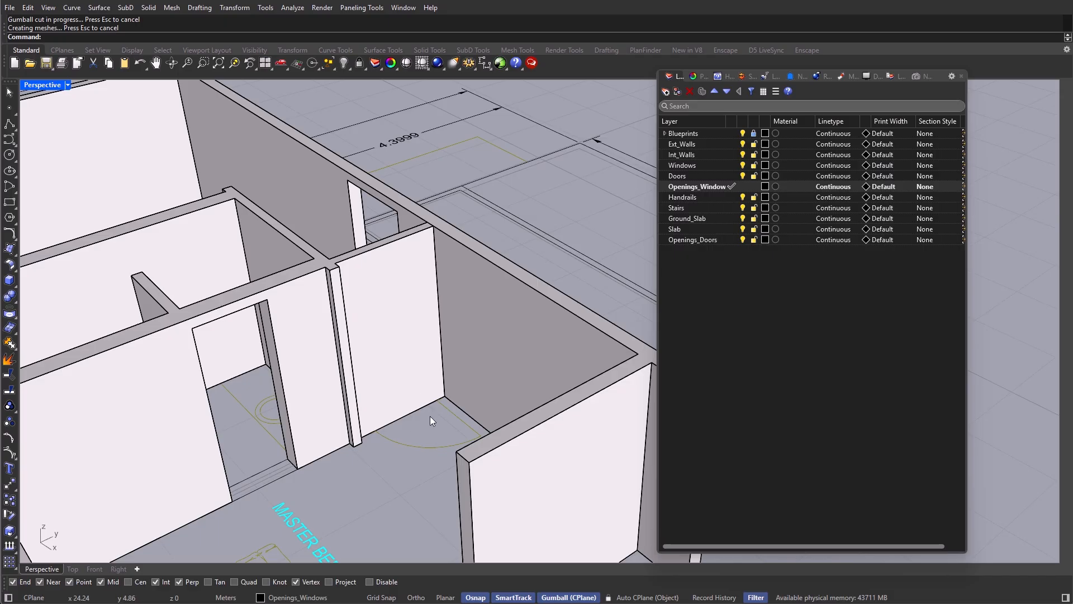
Step: Switch to the Top view and make Openings_Doors the current layer
scroll(400, 414, up, 5)
scroll(408, 395, down, 5)
right_drag(408, 394, 454, 353)
double_click(33, 85)
double_click(32, 86)
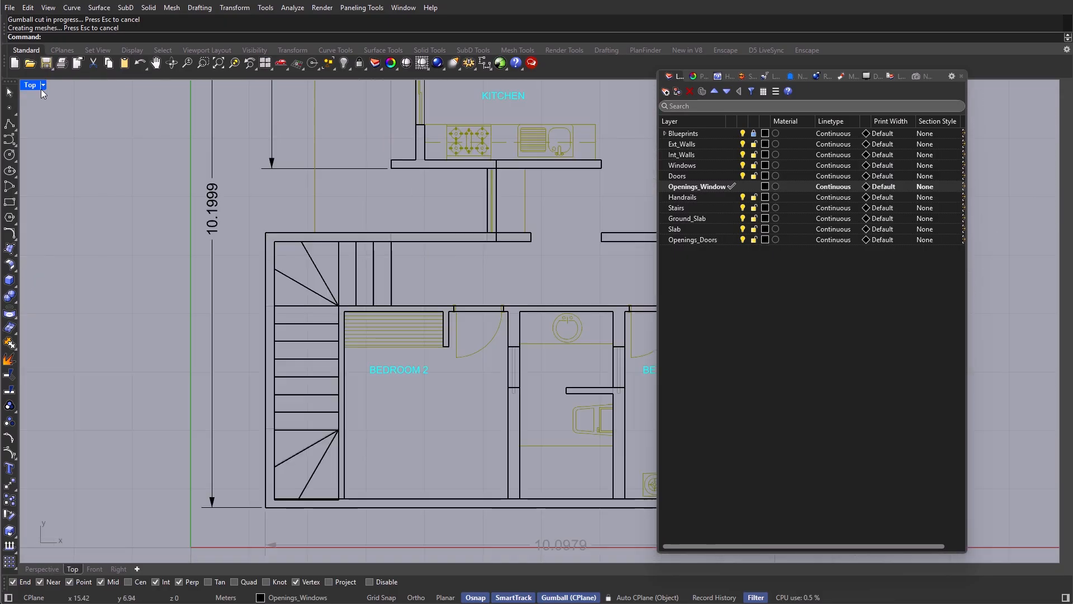
click(732, 240)
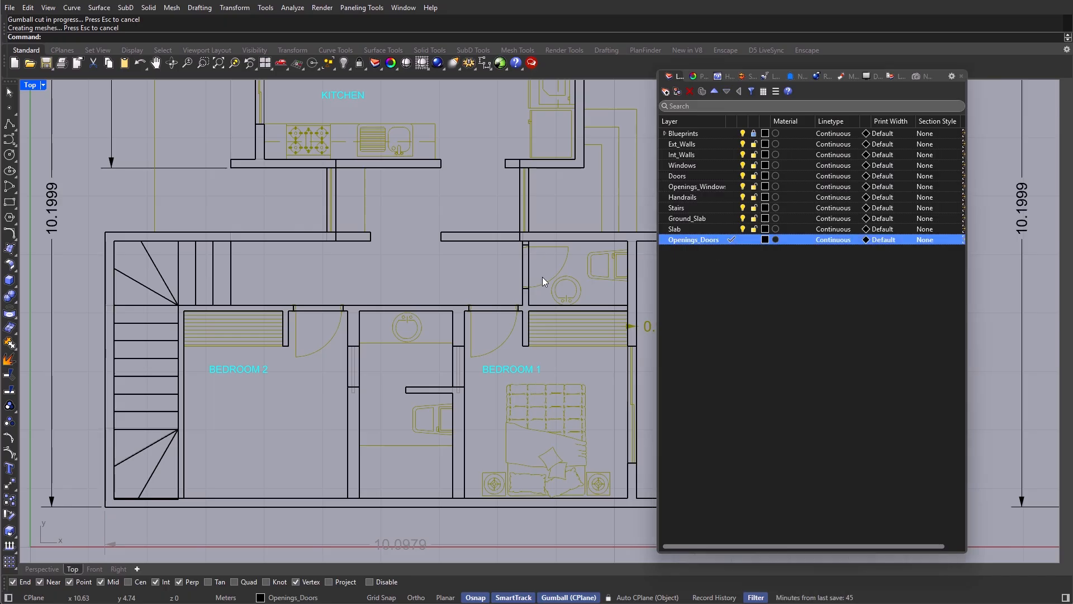
Step: Draw a rectangle over the second plan's master bedroom door opening, spanning the wall thickness between the door jambs
scroll(528, 309, down, 6)
right_drag(527, 309, 23, 314)
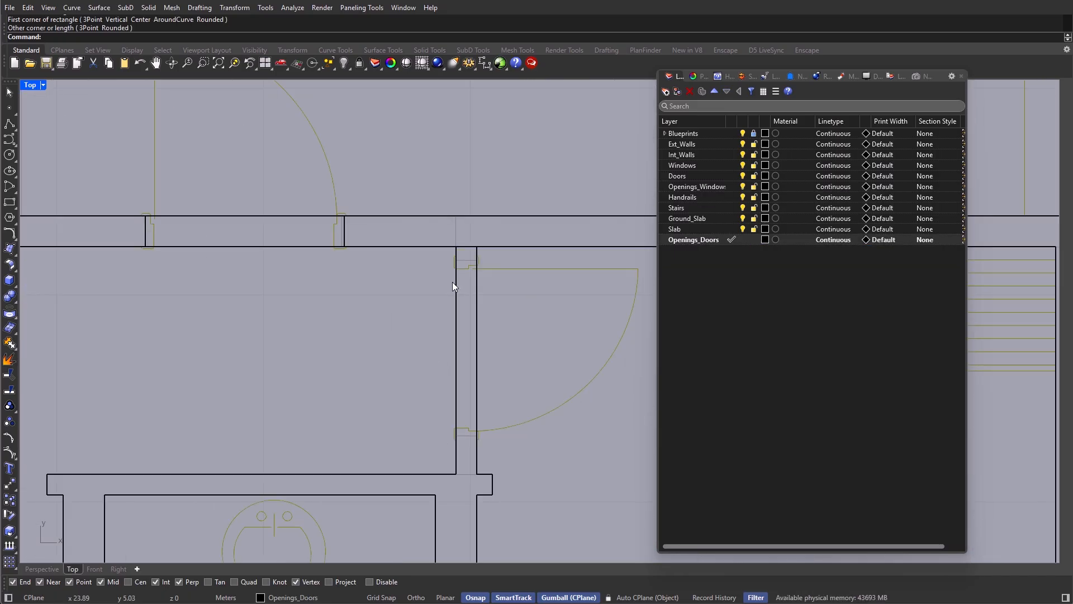
right_click(452, 279)
scroll(456, 260, up, 2)
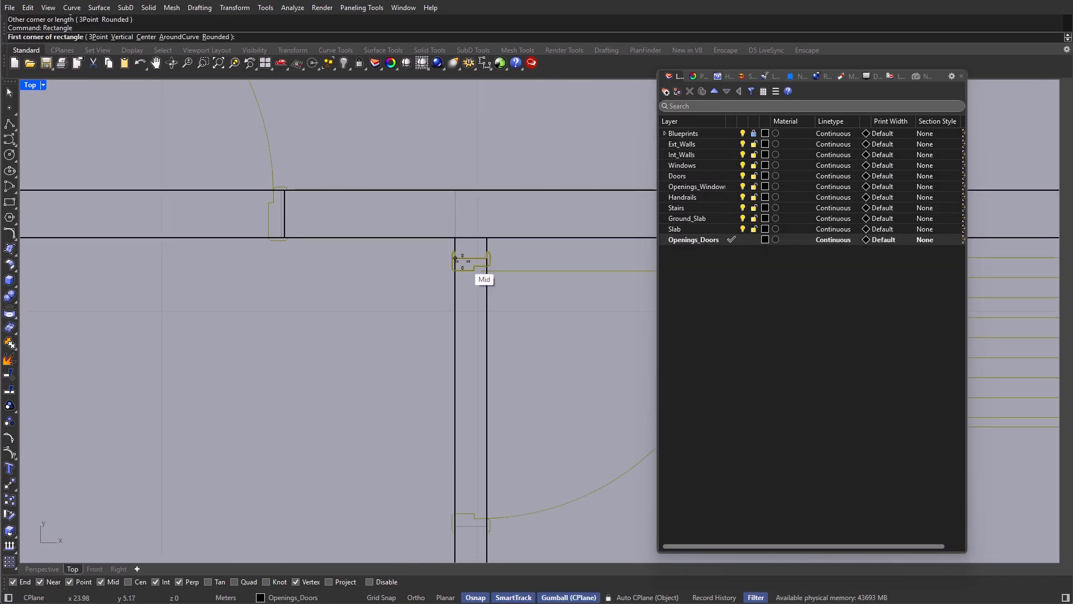
click(456, 259)
scroll(461, 263, down, 2)
scroll(476, 423, up, 1)
scroll(469, 427, up, 1)
click(478, 441)
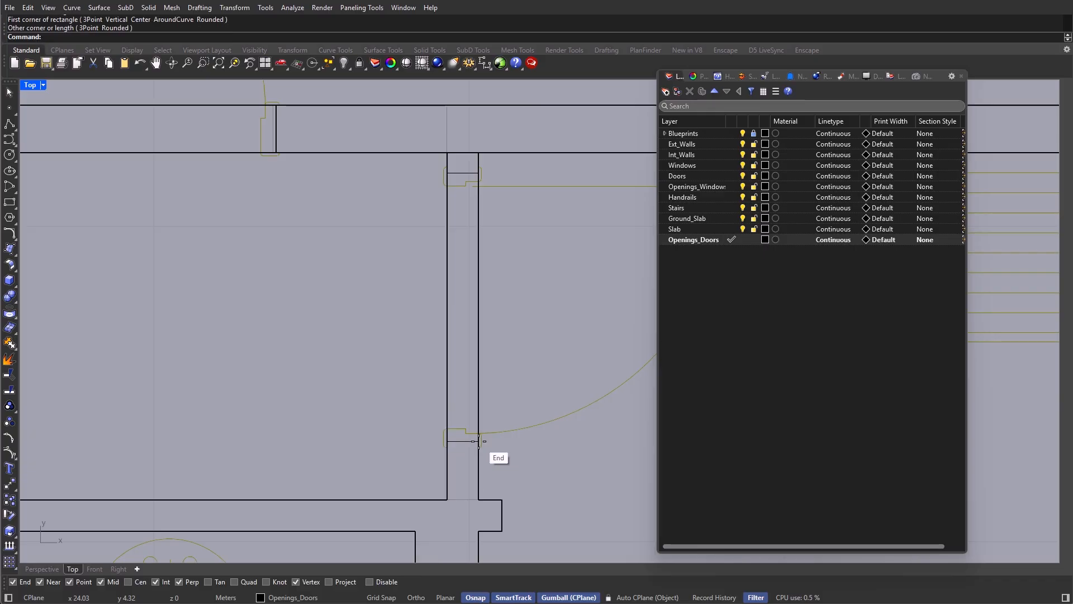
Step: Cut a 2.1 m high door opening in the master bedroom wall with its rectangle, working in the Perspective view
click(480, 411)
double_click(29, 85)
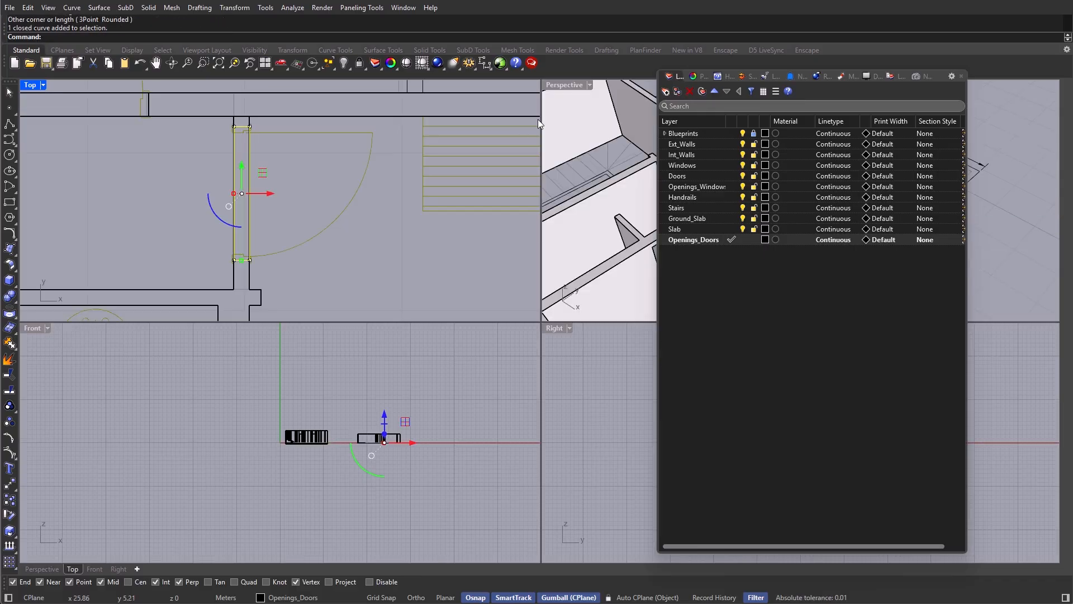
double_click(552, 88)
scroll(496, 251, up, 6)
shift+right_drag(497, 250, 362, 270)
click(335, 329)
text(2)
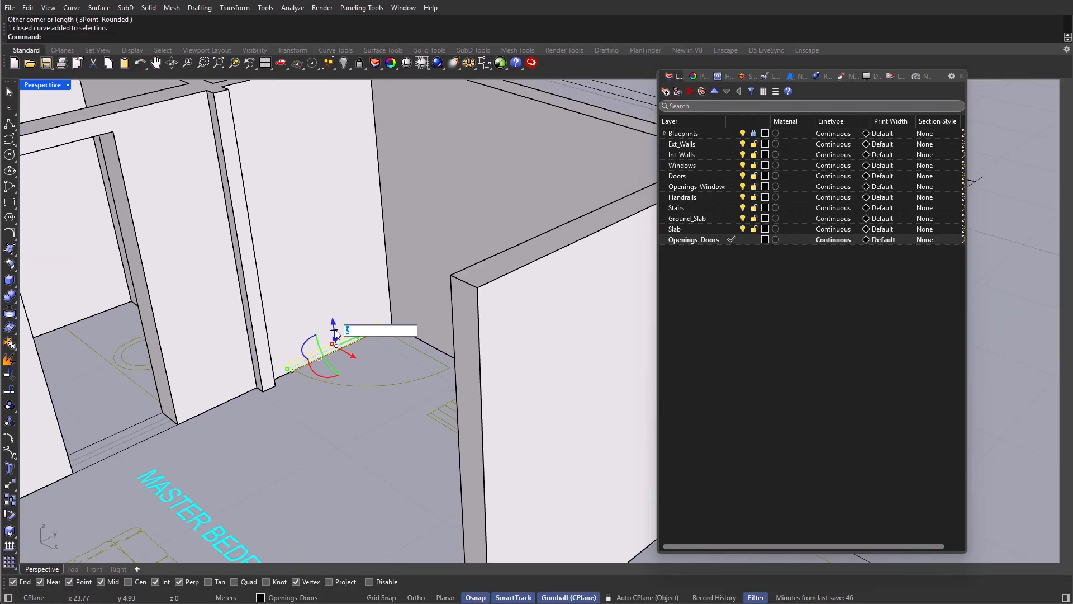
key(Return)
scroll(334, 330, down, 10)
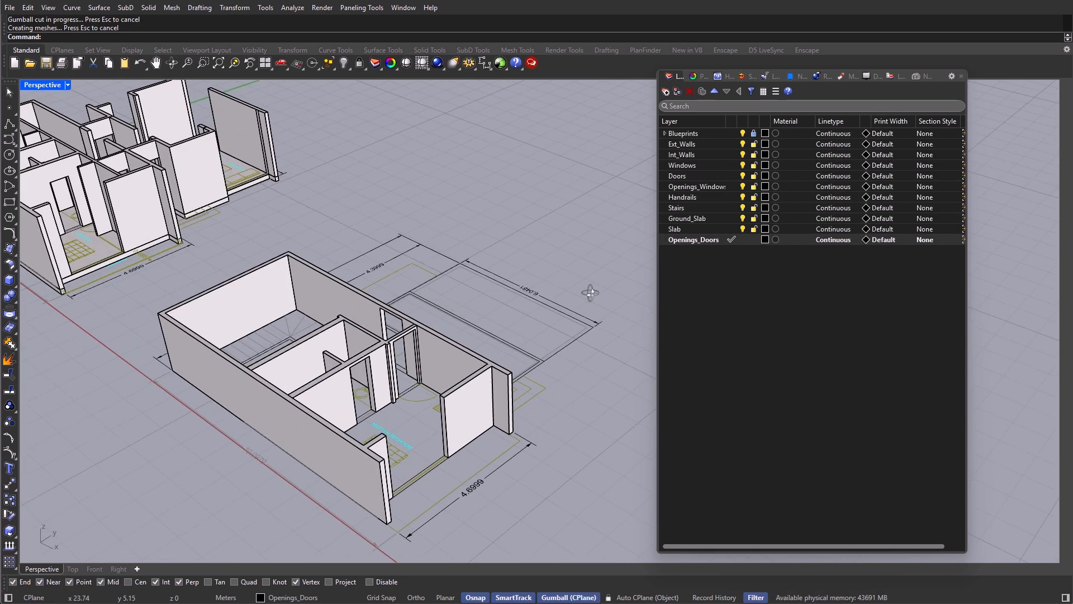
Step: Make Slab the current layer, select its objects and extrude the slab outline 0.1 m downward
click(732, 228)
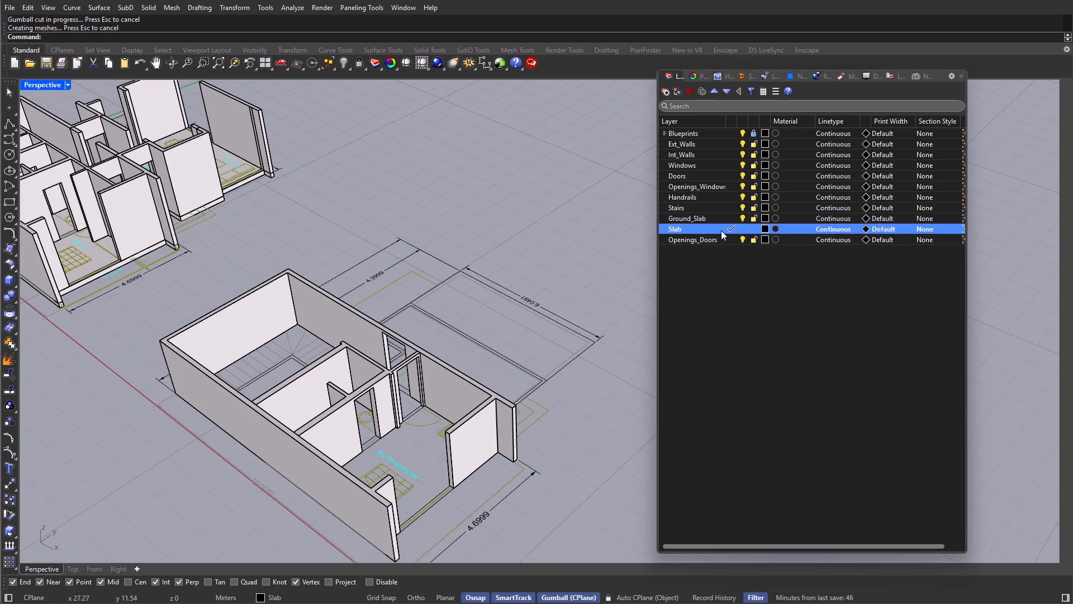
right_click(719, 231)
click(782, 255)
scroll(545, 291, down, 5)
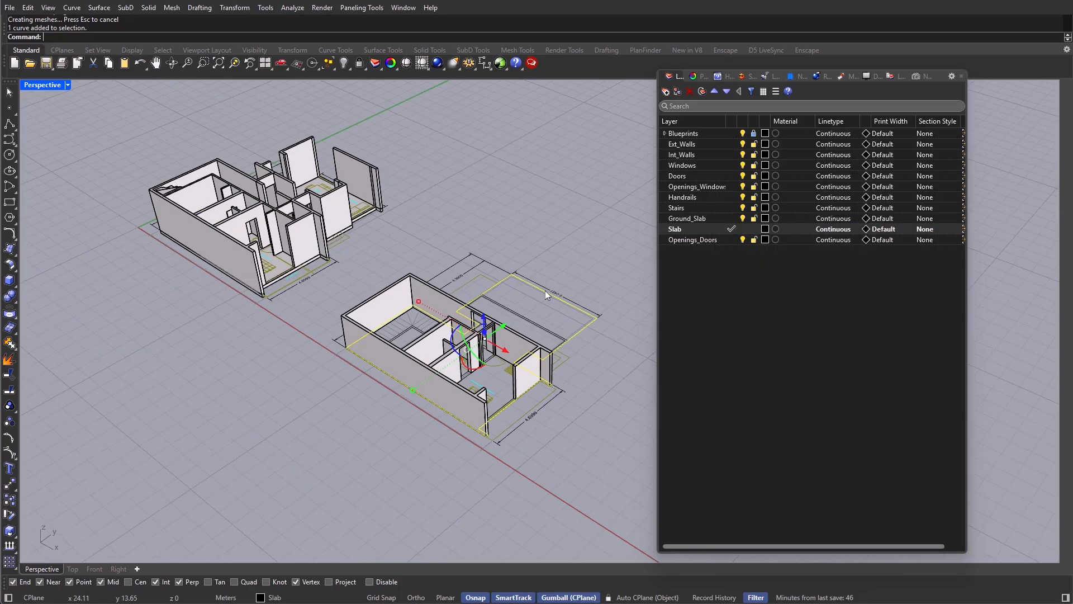
scroll(479, 318, up, 4)
click(480, 314)
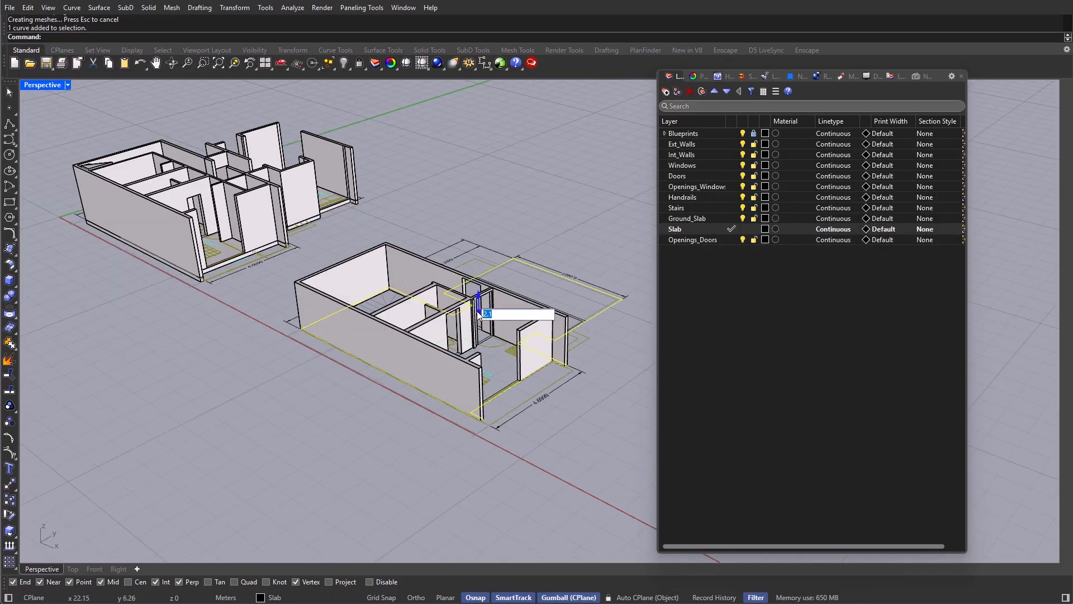
text(-0.1)
key(Return)
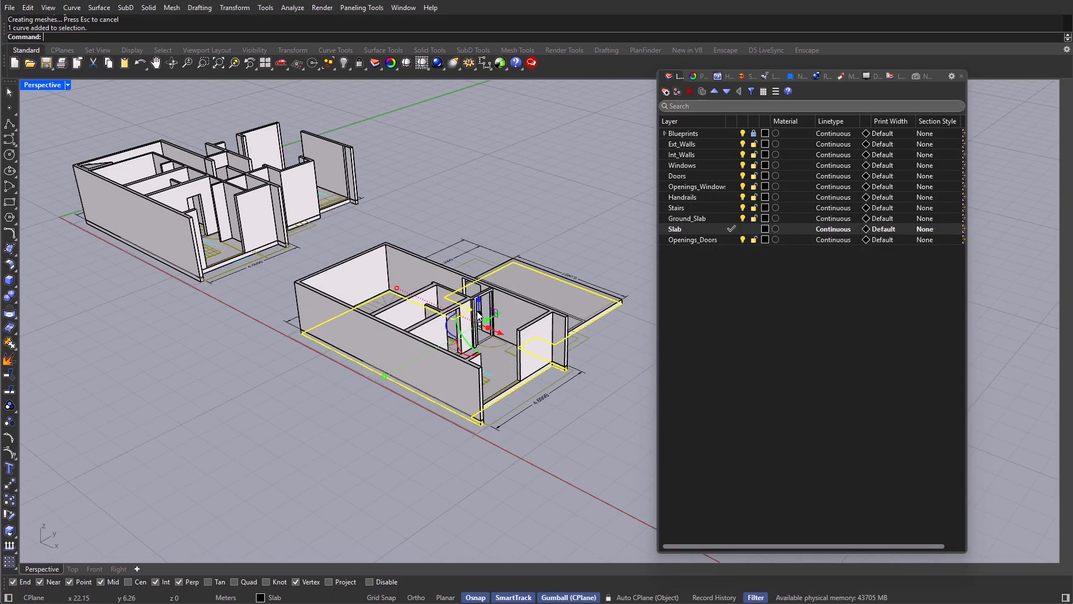
right_drag(489, 368, 484, 382)
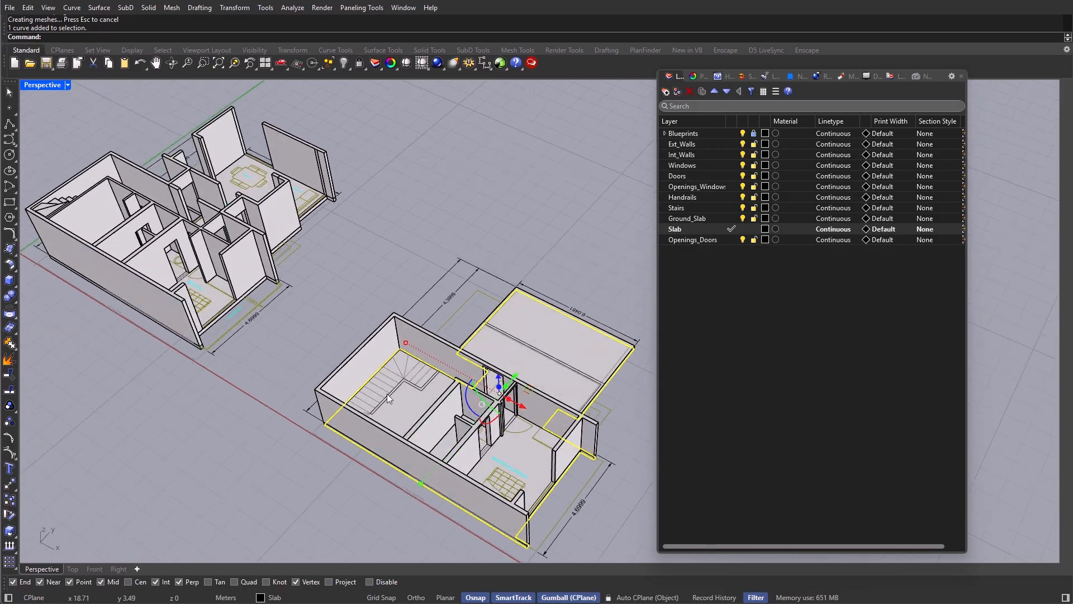
scroll(386, 393, up, 6)
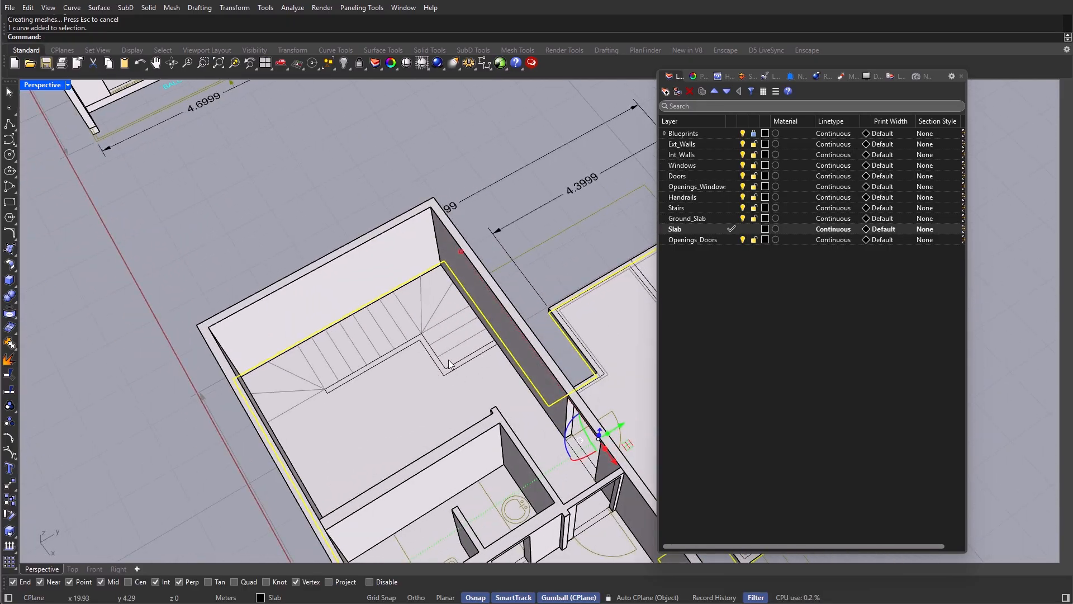
right_drag(379, 402, 373, 387)
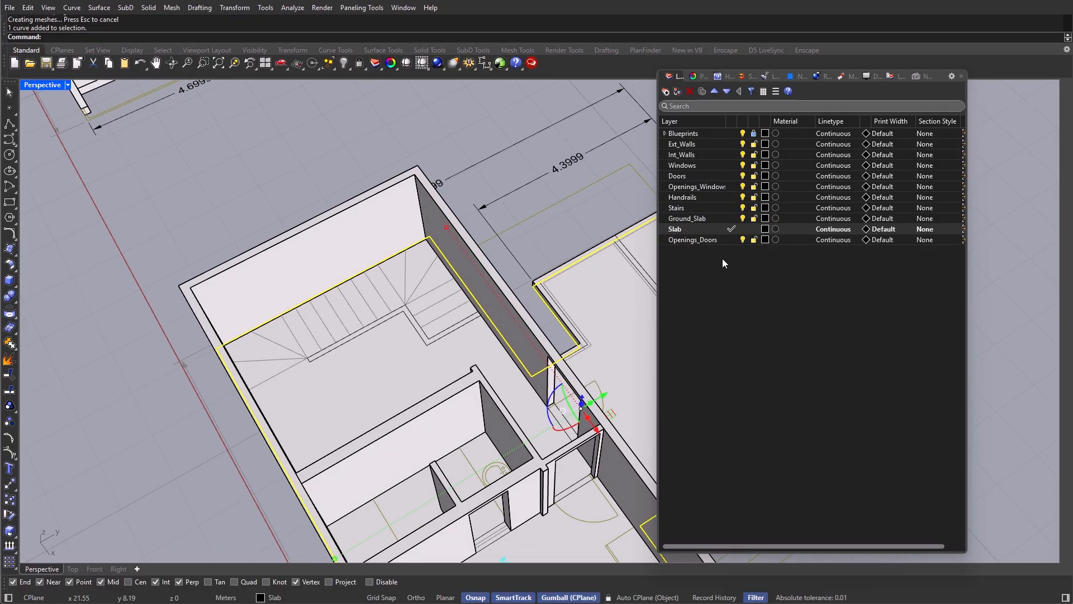
click(541, 324)
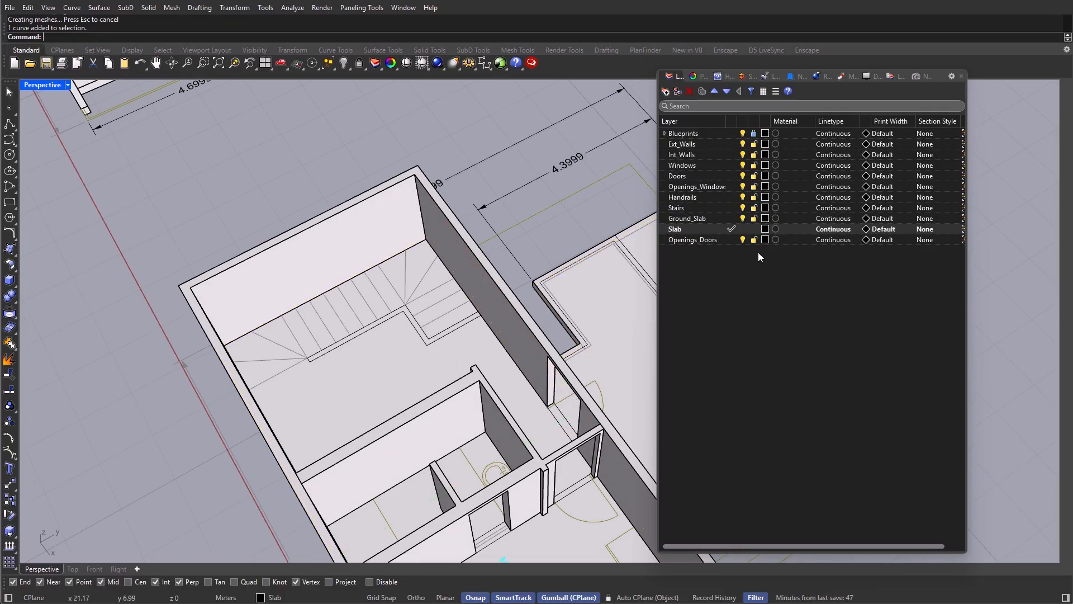
Step: Make Openings_Doors current and trace a closed polyline around the second plan's staircase, following the walls and inner tread edges
click(730, 240)
shift+right_drag(442, 315, 466, 327)
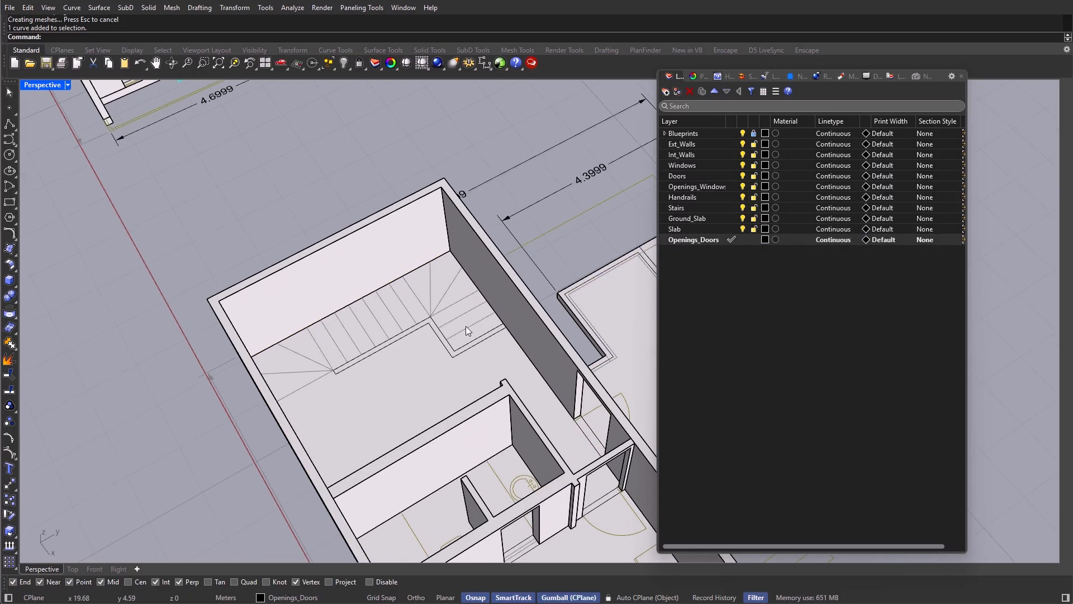
text(polyline)
key(Return)
scroll(466, 327, up, 4)
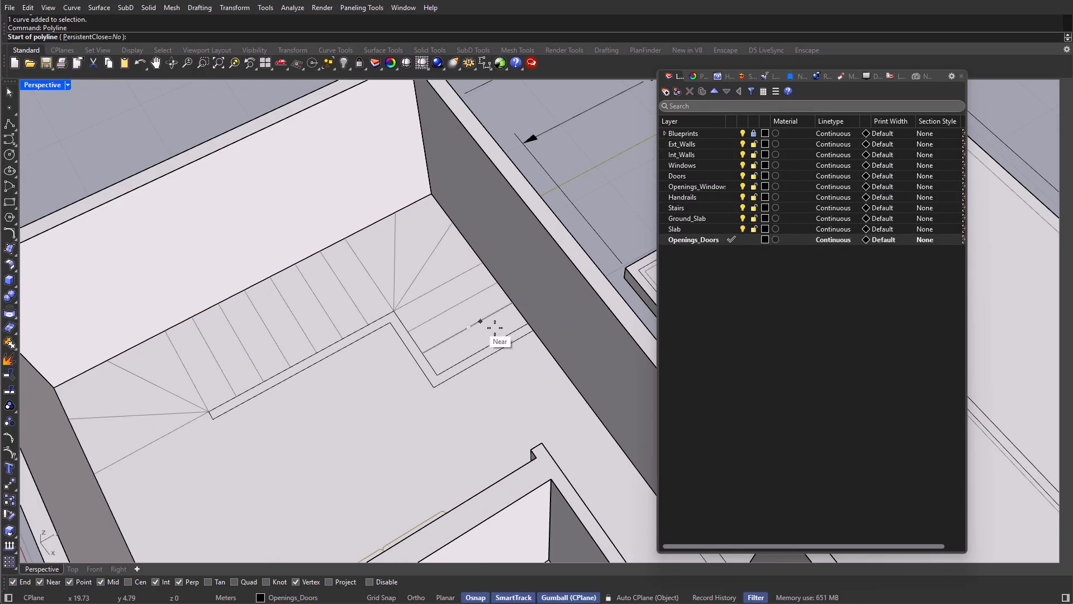
click(528, 323)
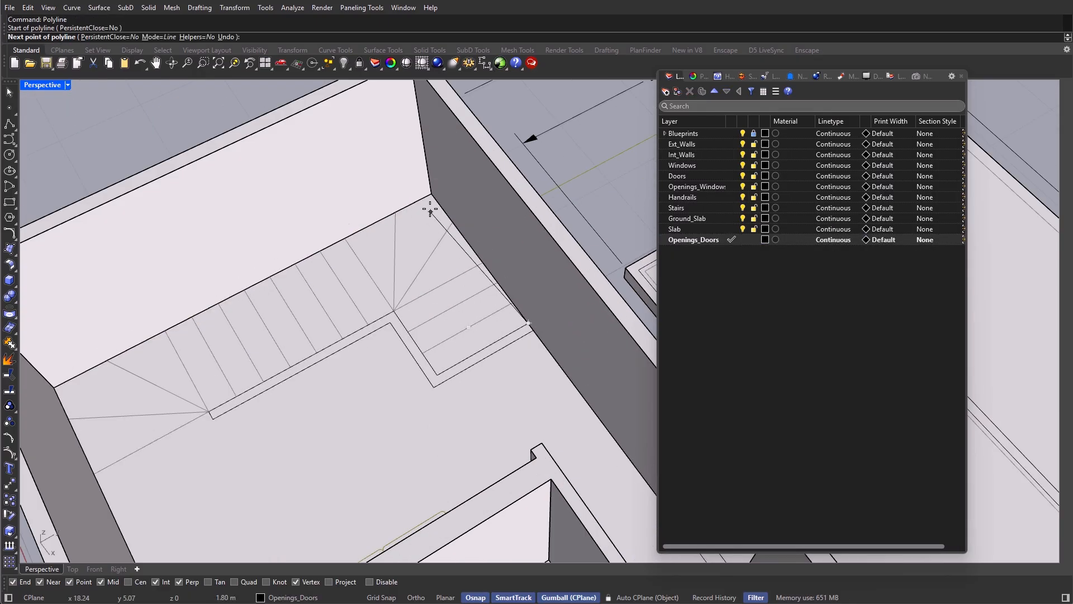
click(54, 386)
click(93, 473)
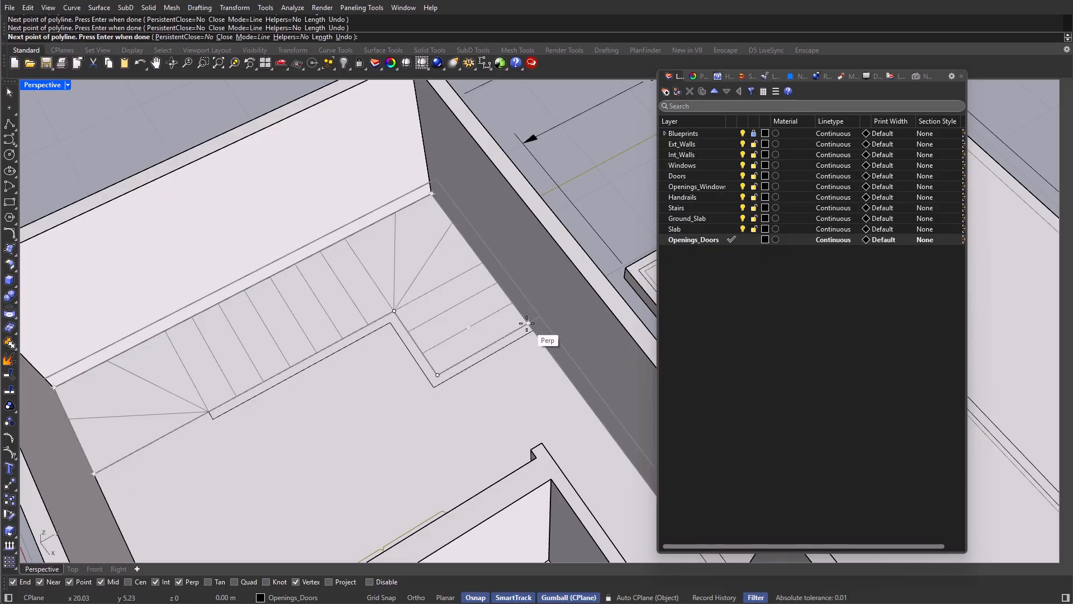
key(Escape)
Step: Isolate the extruded slab together with the staircase outline
click(519, 366)
scroll(465, 271, down, 8)
right_drag(490, 335, 464, 285)
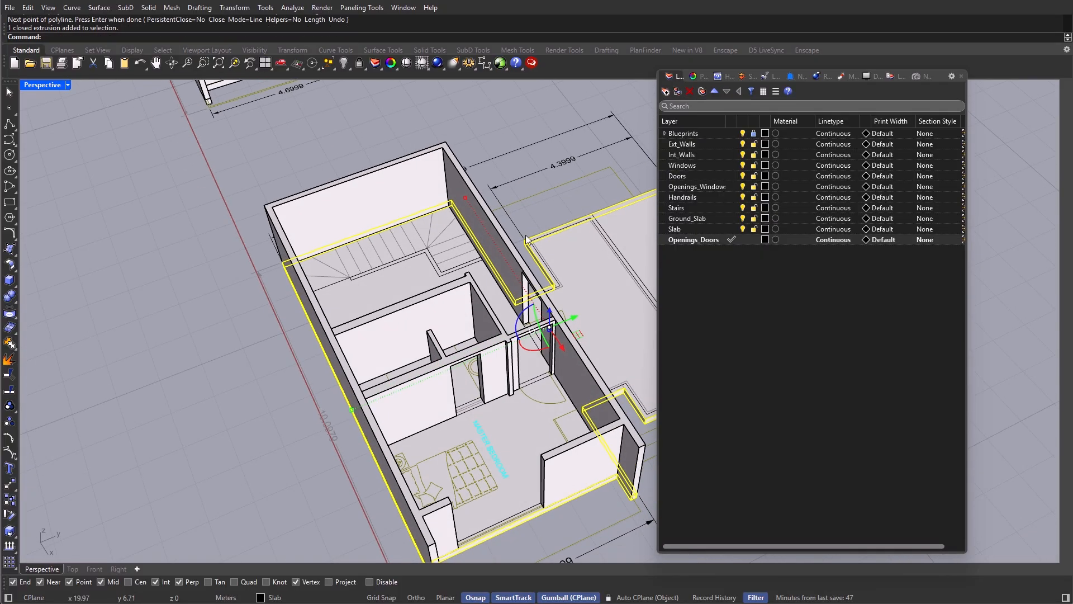
scroll(458, 258, up, 8)
shift+click(469, 273)
click(510, 312)
scroll(441, 299, down, 8)
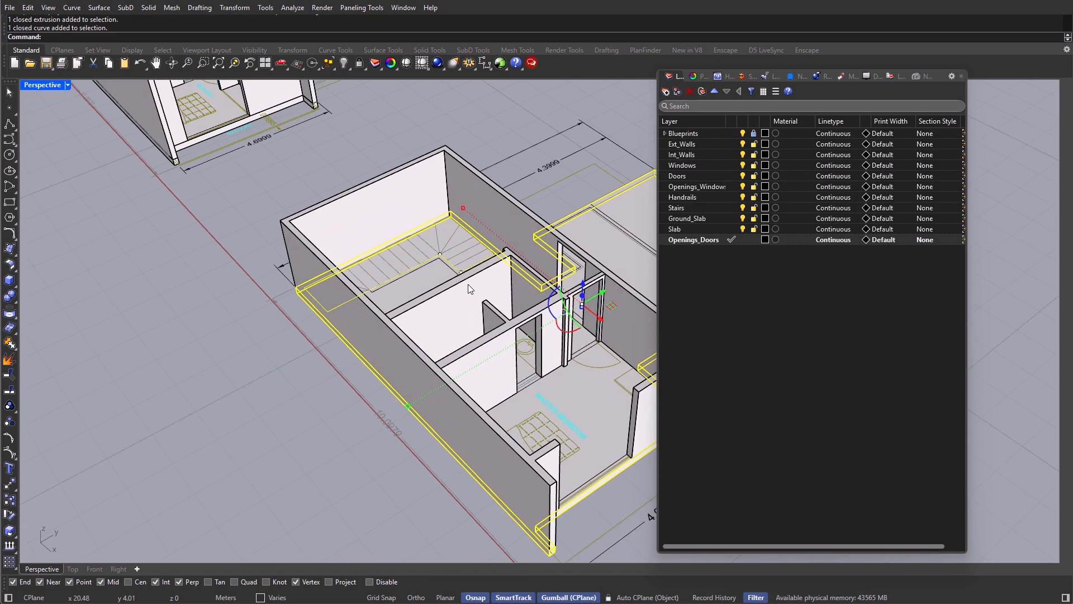
key(Return)
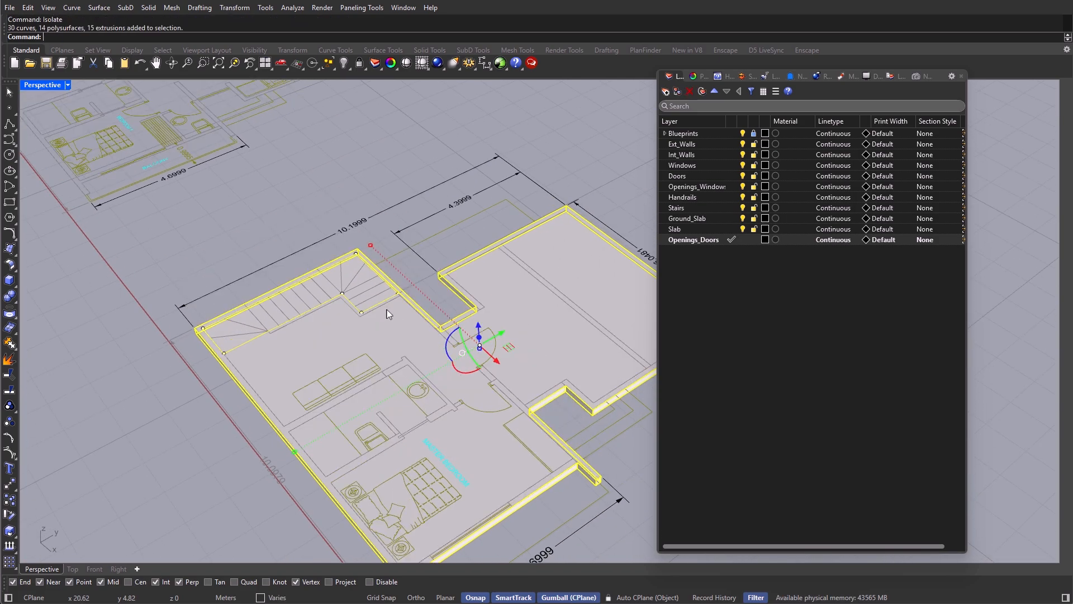
Step: Cut the stairwell through the slab by pulling the staircase outline downward, and show all hidden objects
click(376, 305)
click(375, 305)
right_drag(375, 306, 343, 263)
scroll(344, 263, up, 7)
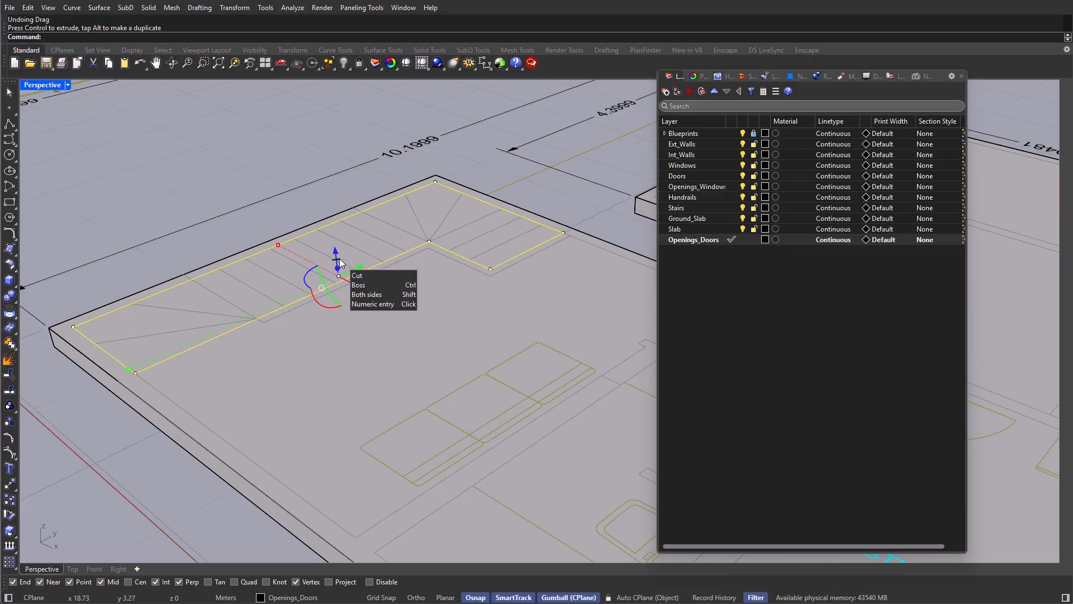
drag(336, 261, 367, 388)
scroll(308, 354, down, 9)
mouse_move(307, 354)
right_down()
mouse_move(321, 368)
mouse_move(306, 370)
right_up()
text(Show)
key(Return)
scroll(305, 370, up, 3)
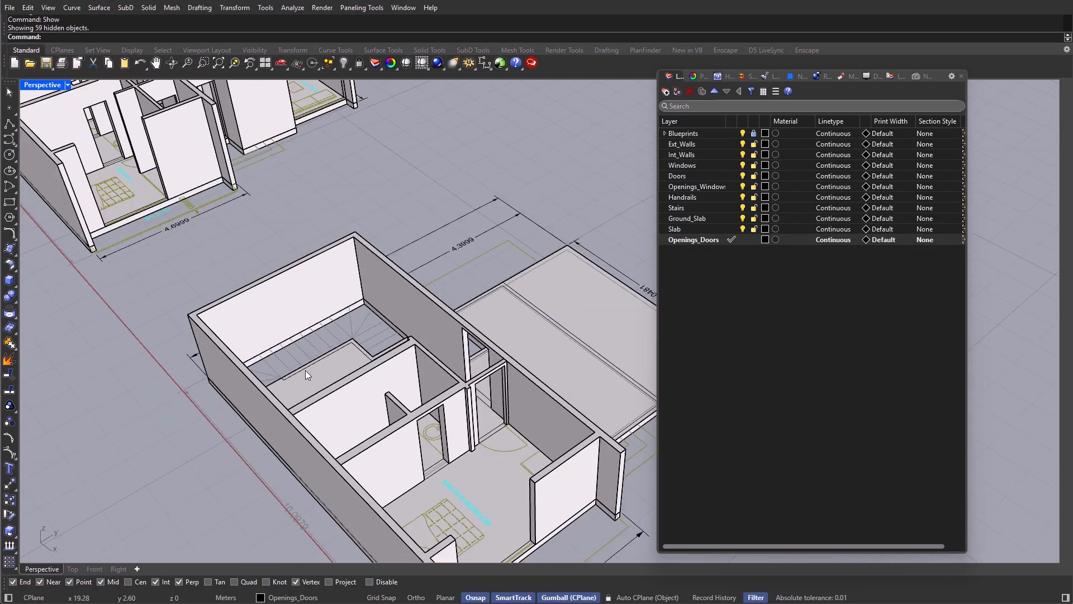
Step: Make Handrails the current layer, select its objects and isolate them
shift+right_drag(442, 380, 360, 363)
double_click(718, 195)
right_click(716, 195)
click(758, 219)
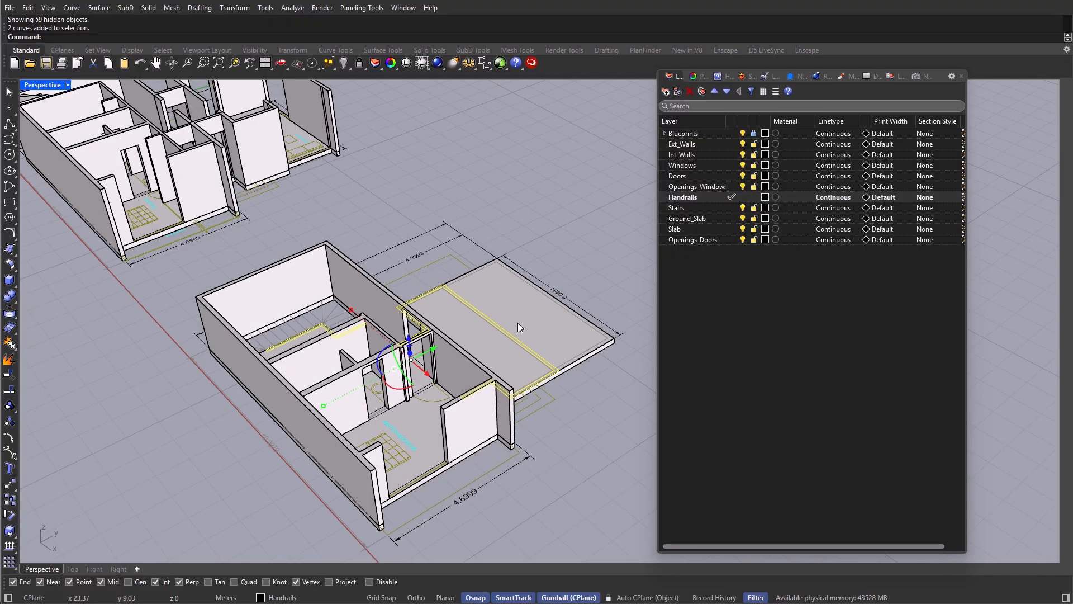
text(Isolate)
key(Return)
click(553, 324)
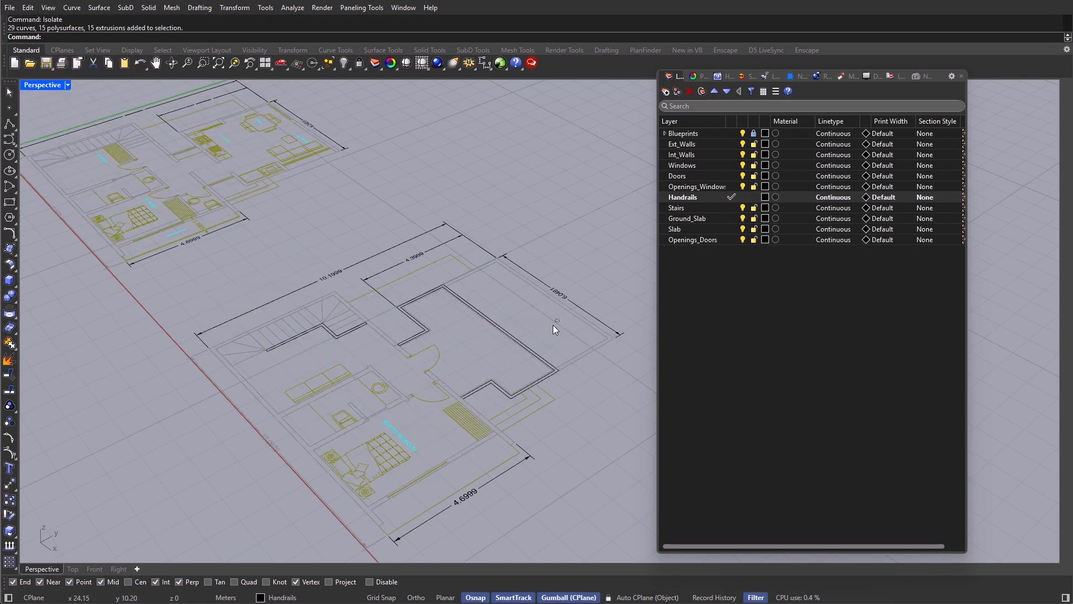
Step: Extrude the second plan's closed balcony handrail outline 0.1 m upward
click(551, 365)
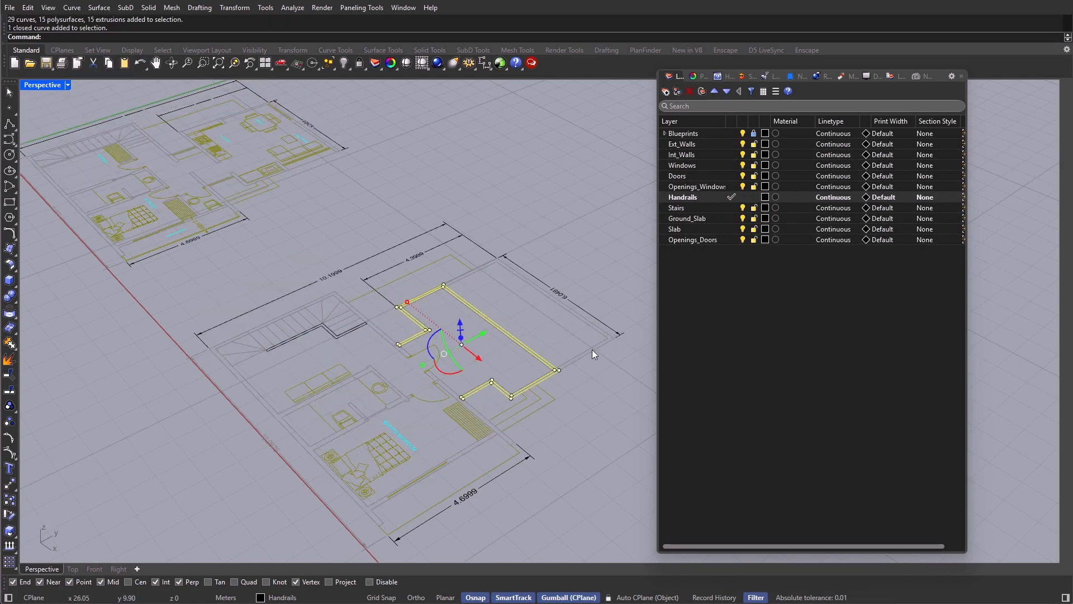
click(517, 363)
scroll(518, 362, up, 7)
click(522, 448)
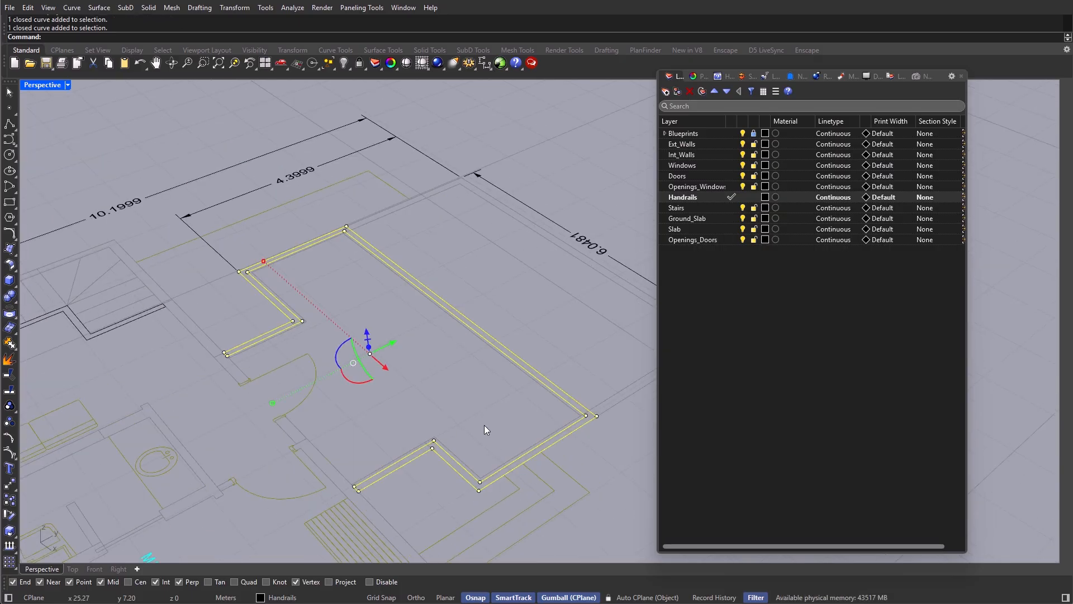
right_drag(485, 425, 470, 396)
scroll(415, 273, up, 3)
click(383, 291)
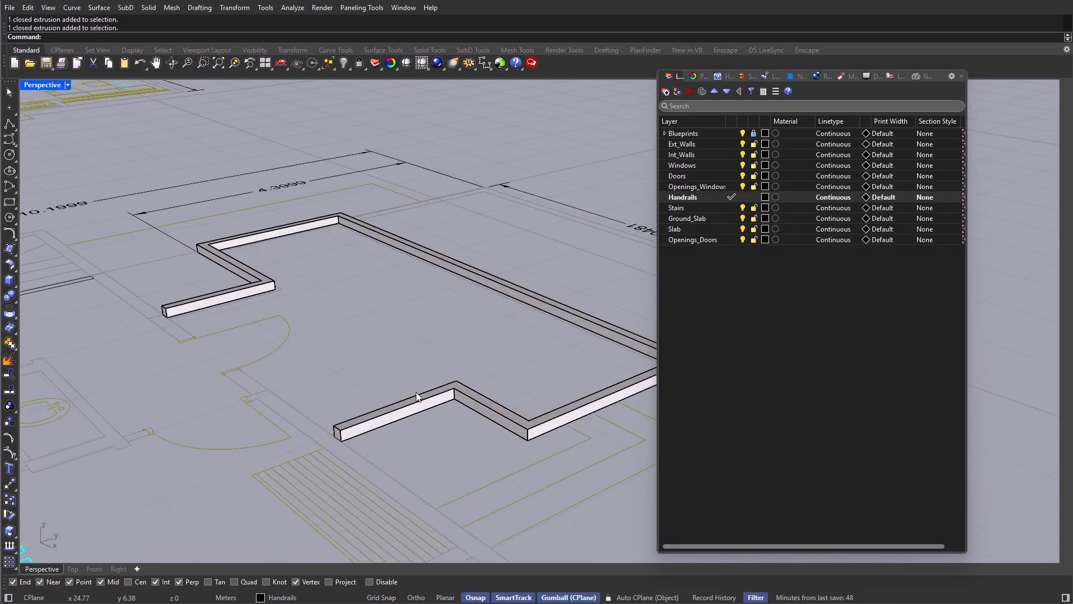
Step: Copy the extruded balcony rail 0.8 m straight up
click(411, 400)
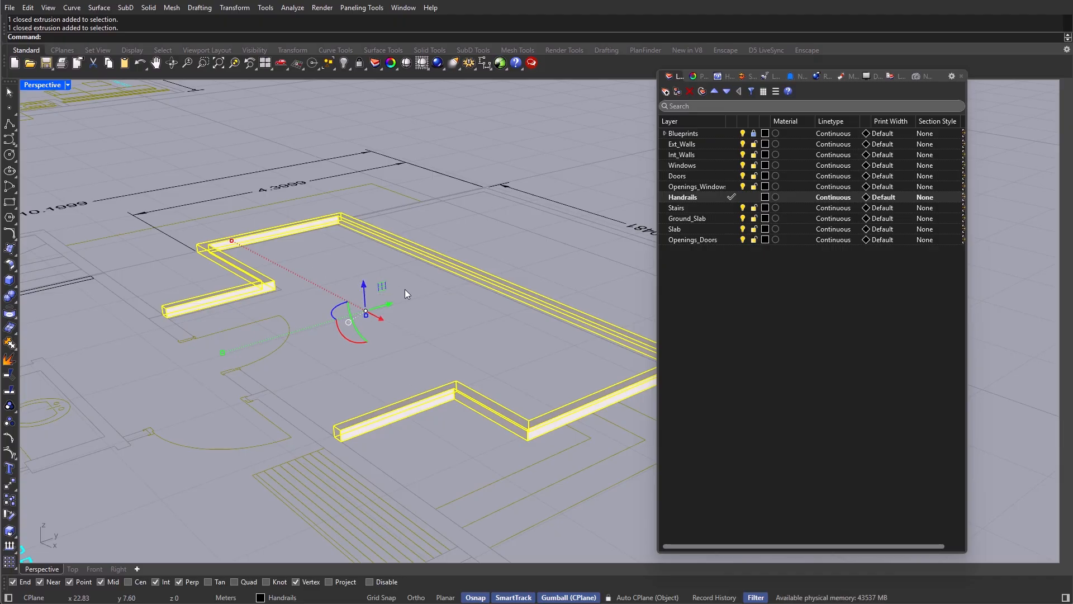
click(364, 287)
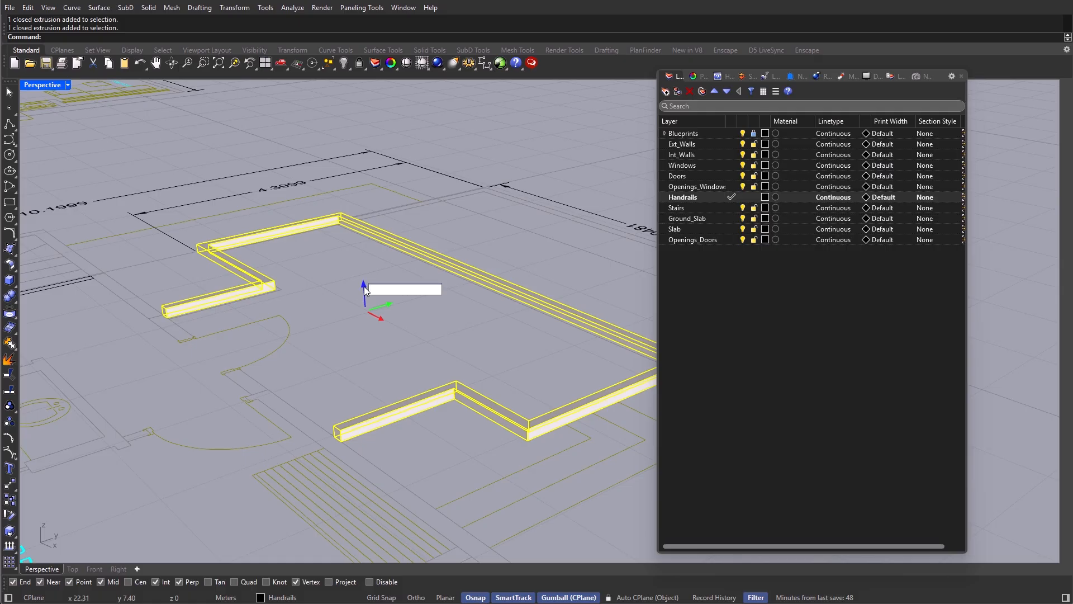
text(0.8)
key(Return)
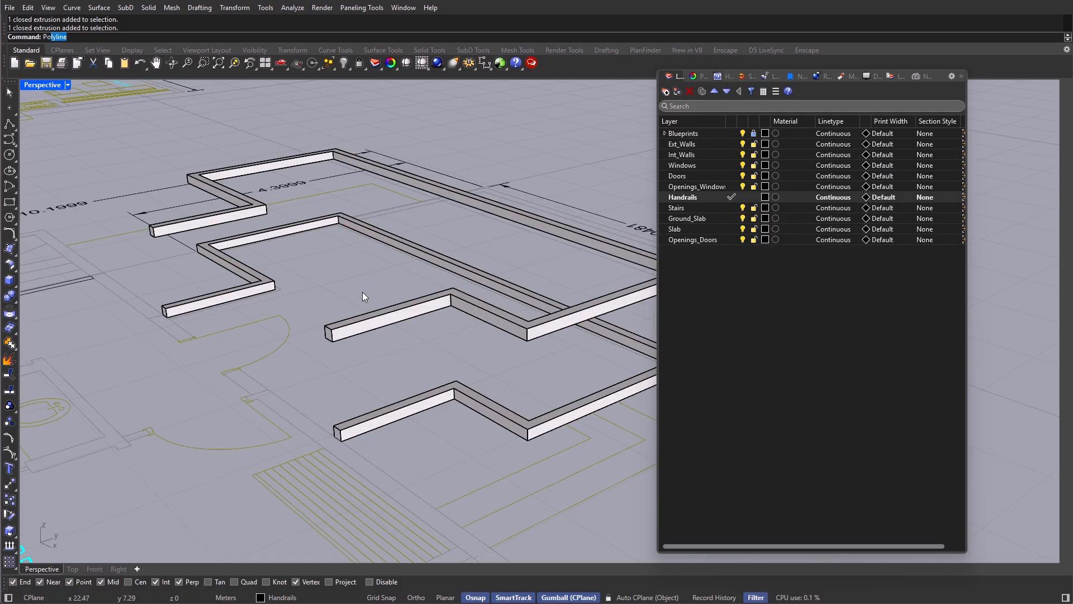
Step: Draw a polyline segment from the upper balcony rail's free end to the lower rail's matching corner and select it
key(Return)
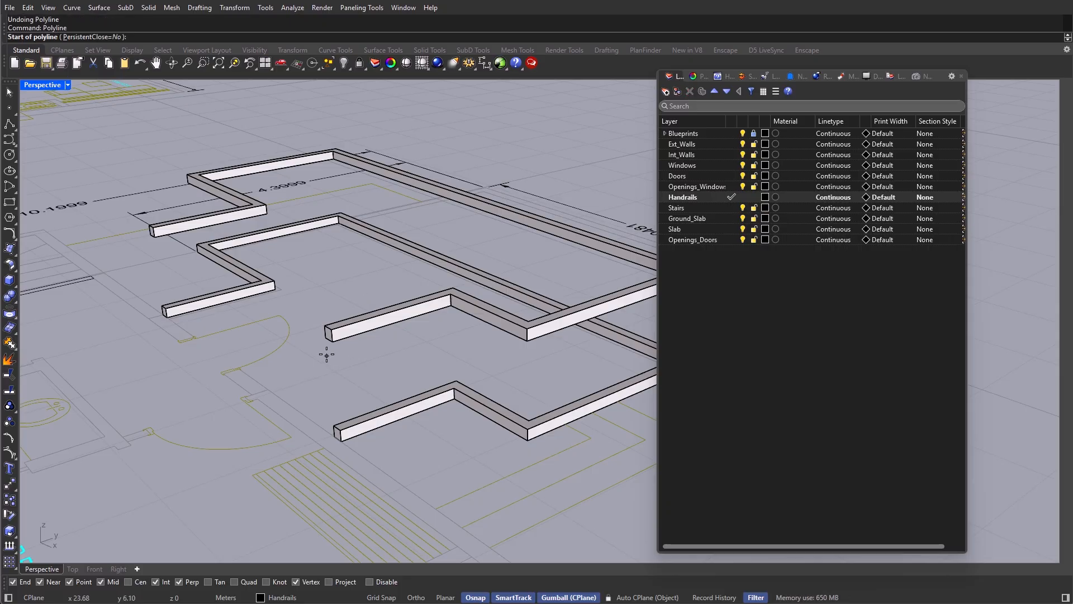
click(331, 340)
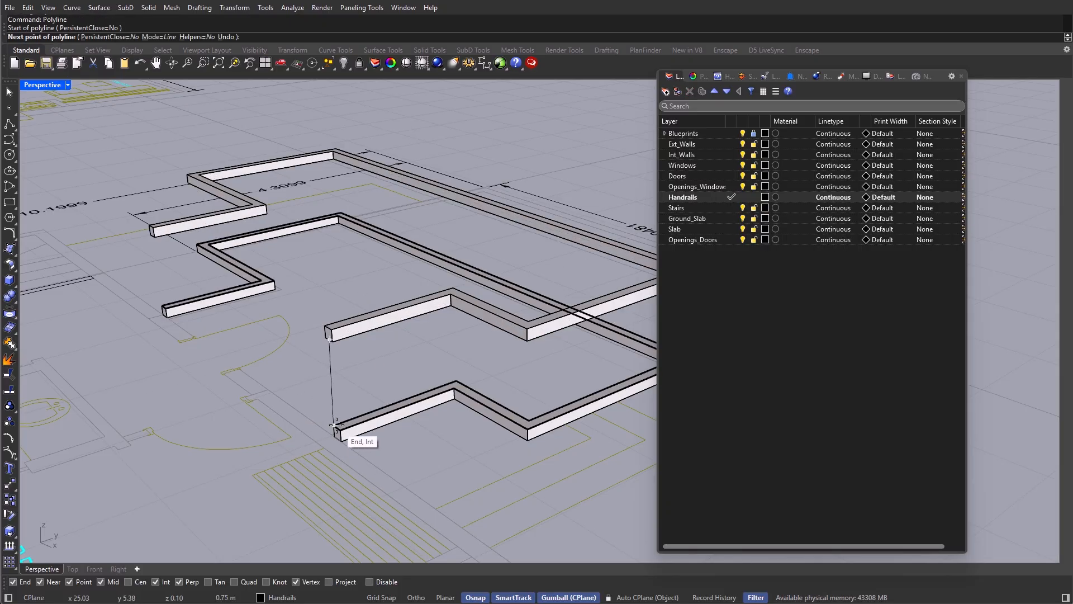
click(337, 426)
key(Return)
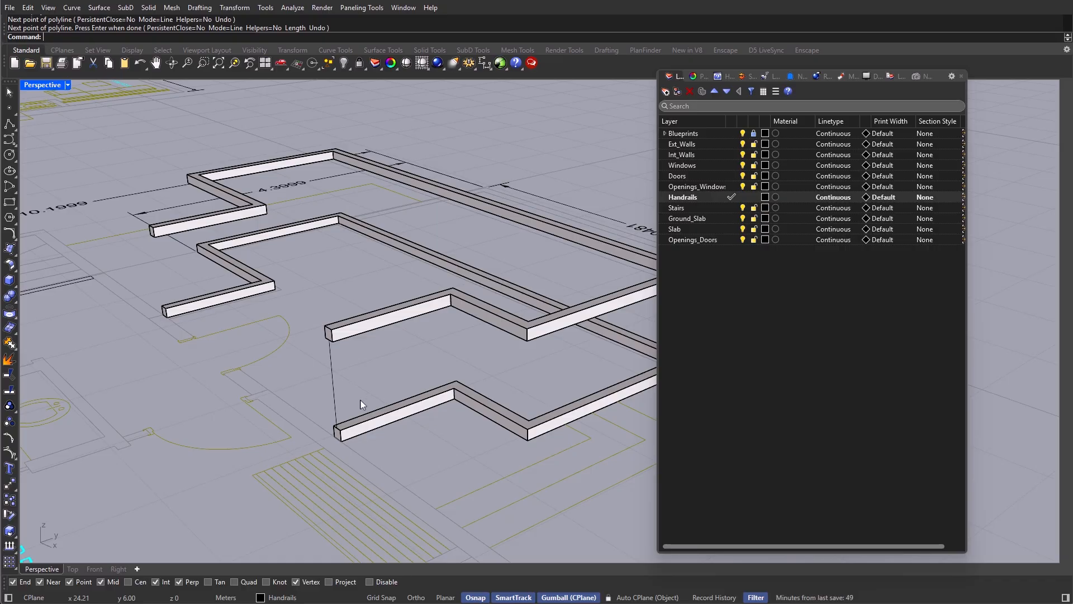
click(334, 372)
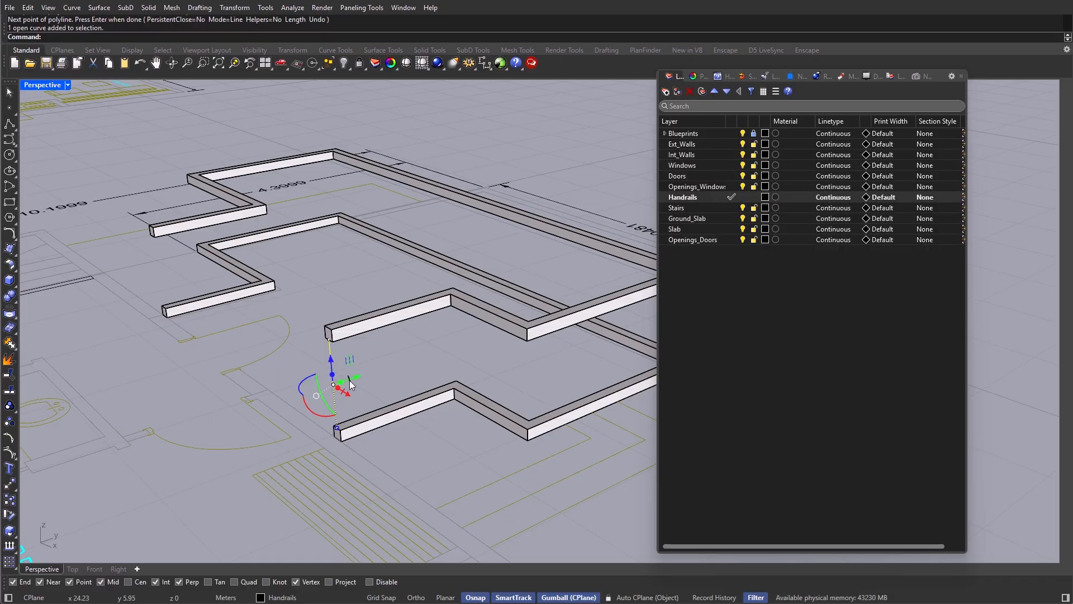
Step: Isolate the vertical line between the rails together with the lower rail's closed outline curve
click(395, 369)
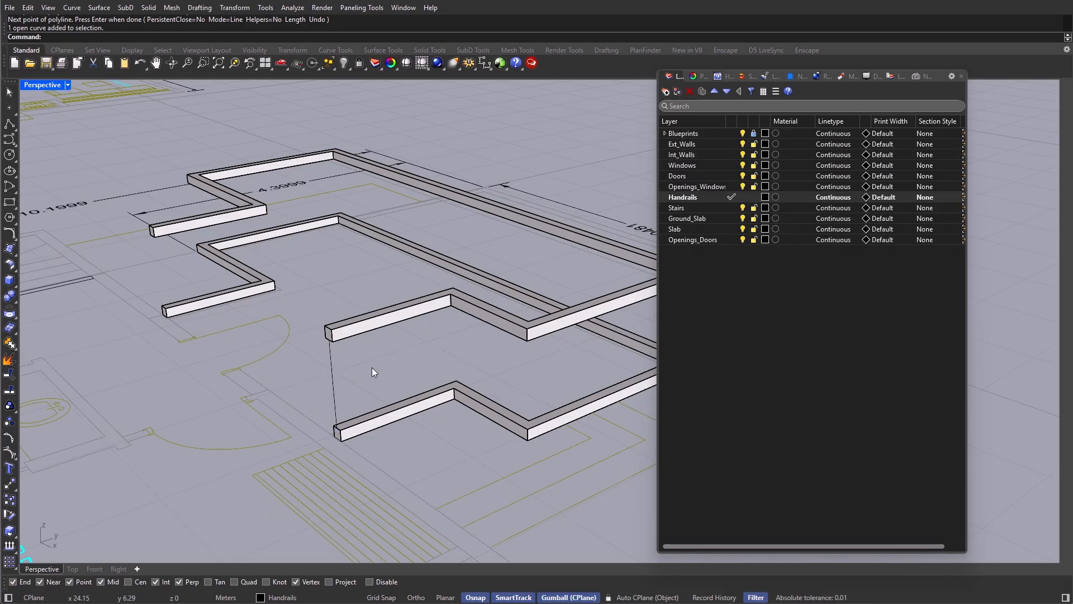
click(331, 366)
click(385, 427)
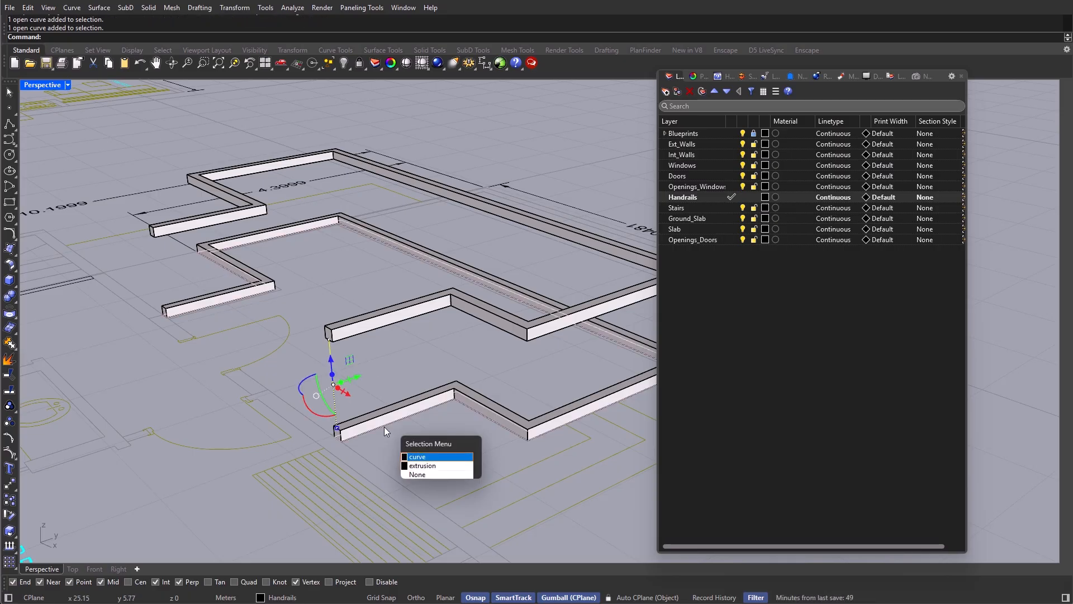
click(384, 427)
key(Return)
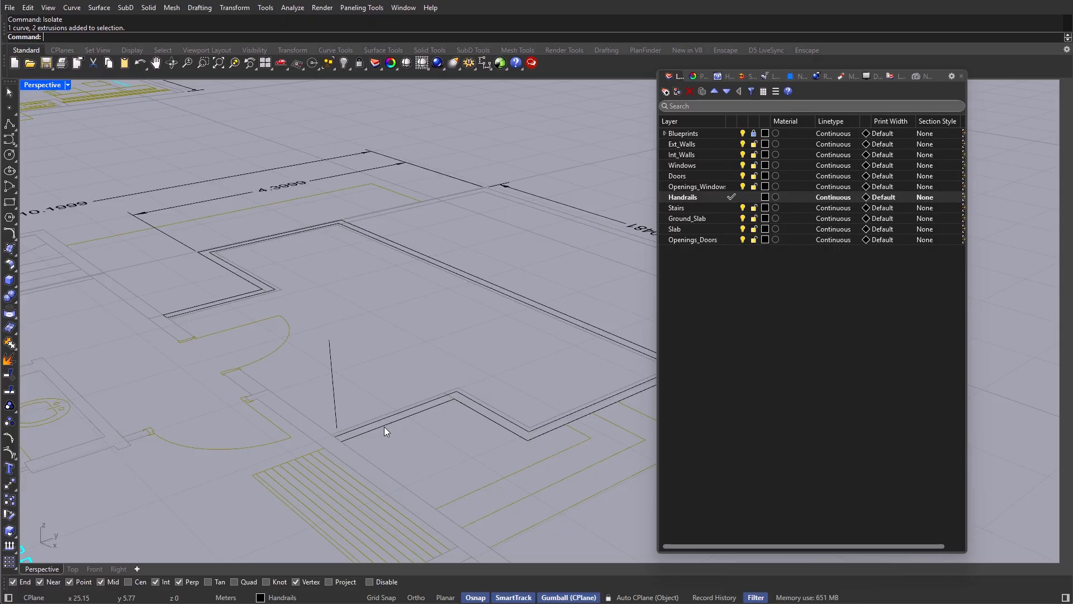
click(384, 427)
key(Escape)
Step: Explode the closed balcony handrail outline into separate segments
click(384, 422)
text(E)
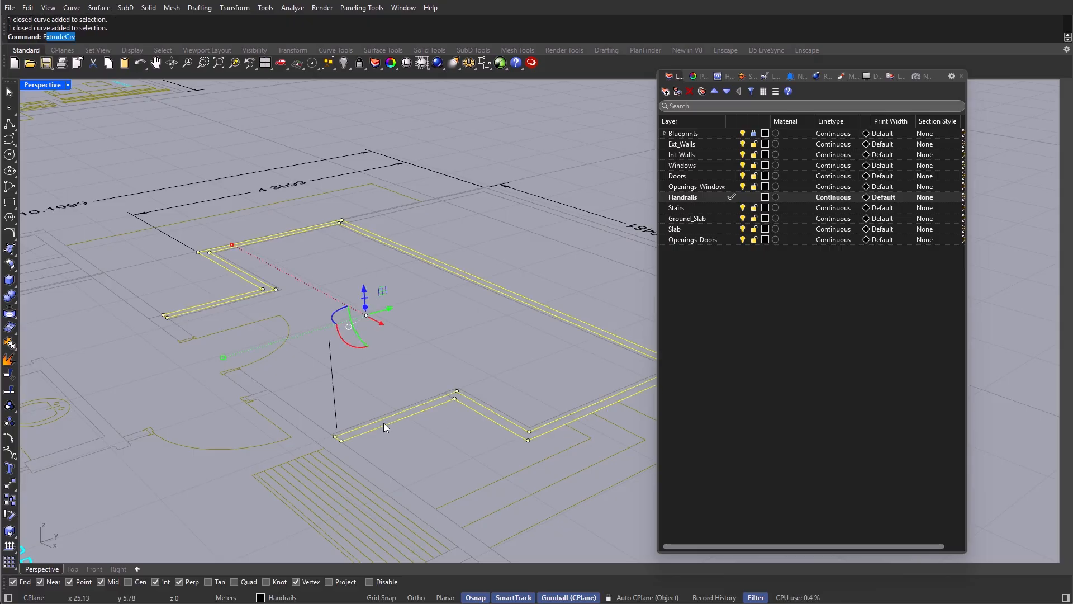
text(xplode)
key(Return)
key(Escape)
Step: Join the seven outer-side segments of the exploded handrail outline into one open curve
click(391, 422)
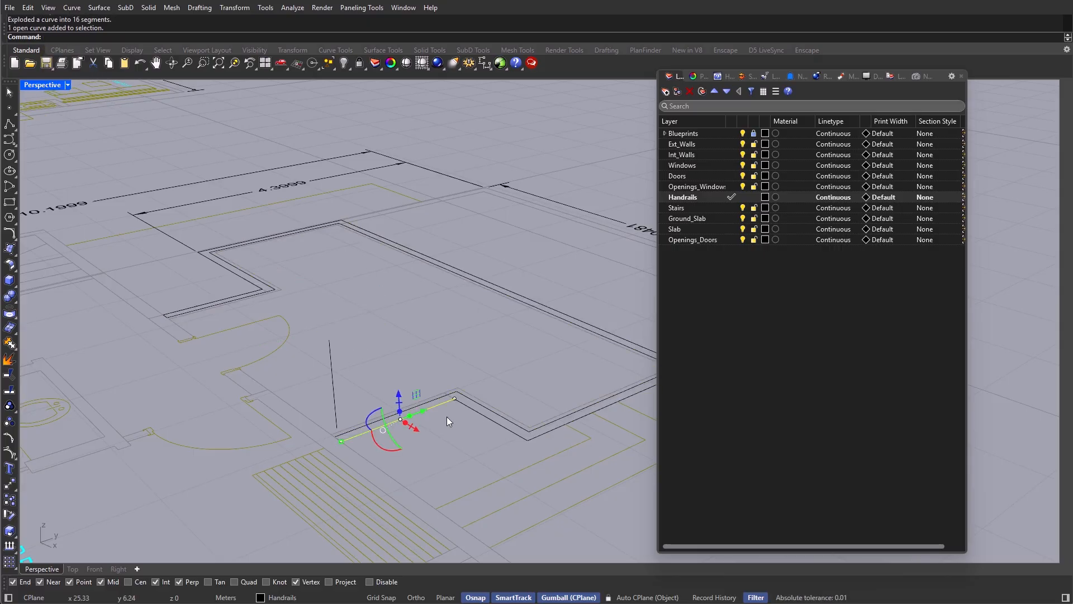
shift+click(481, 414)
shift+click(557, 427)
key(Escape)
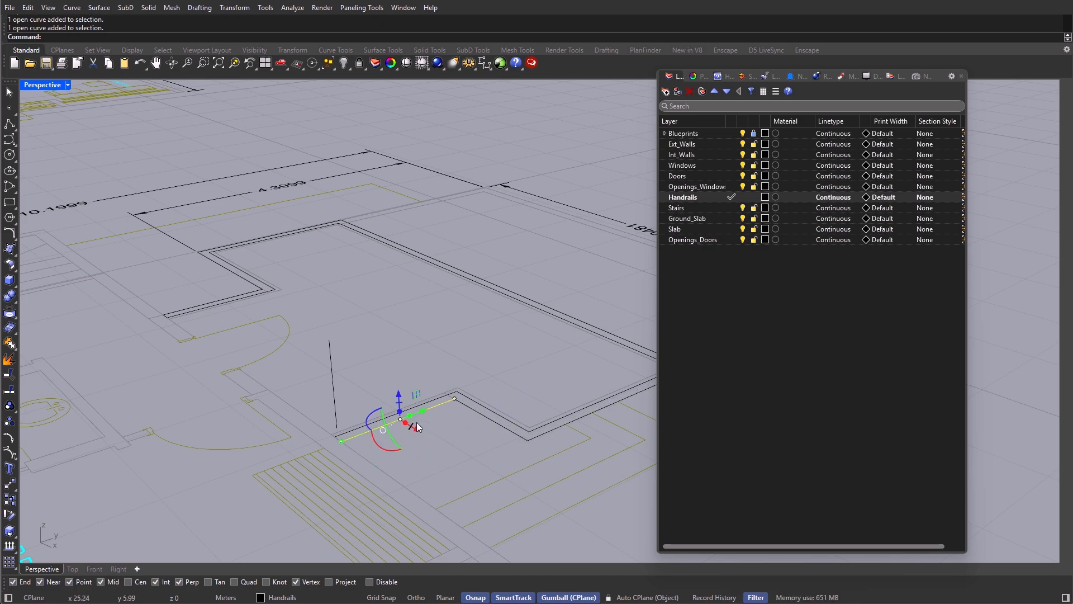
shift+right_drag(417, 423, 380, 424)
shift+click(453, 420)
shift+click(521, 430)
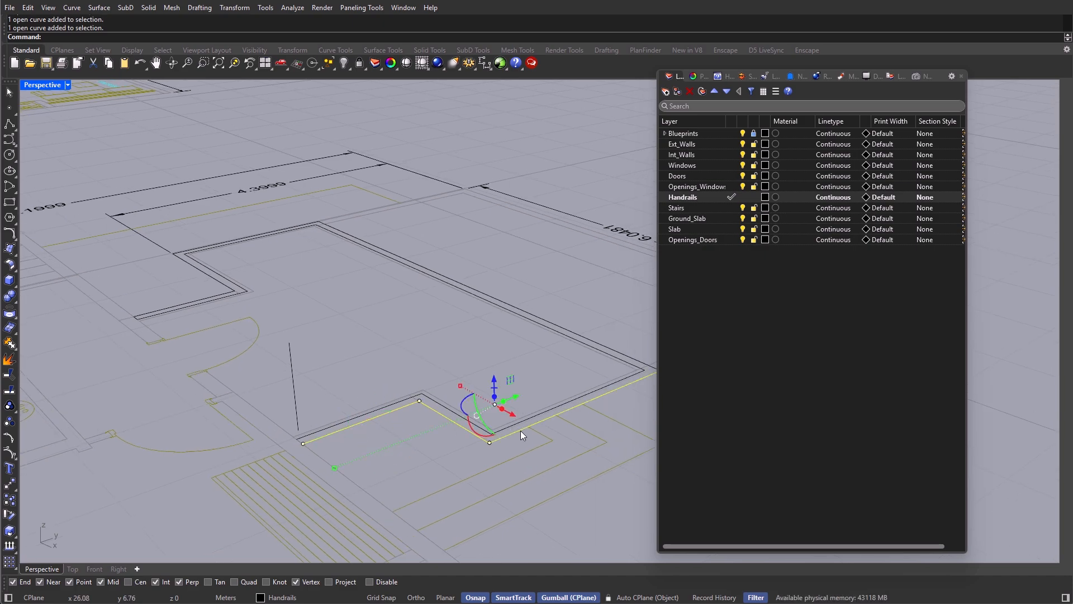
shift+click(635, 358)
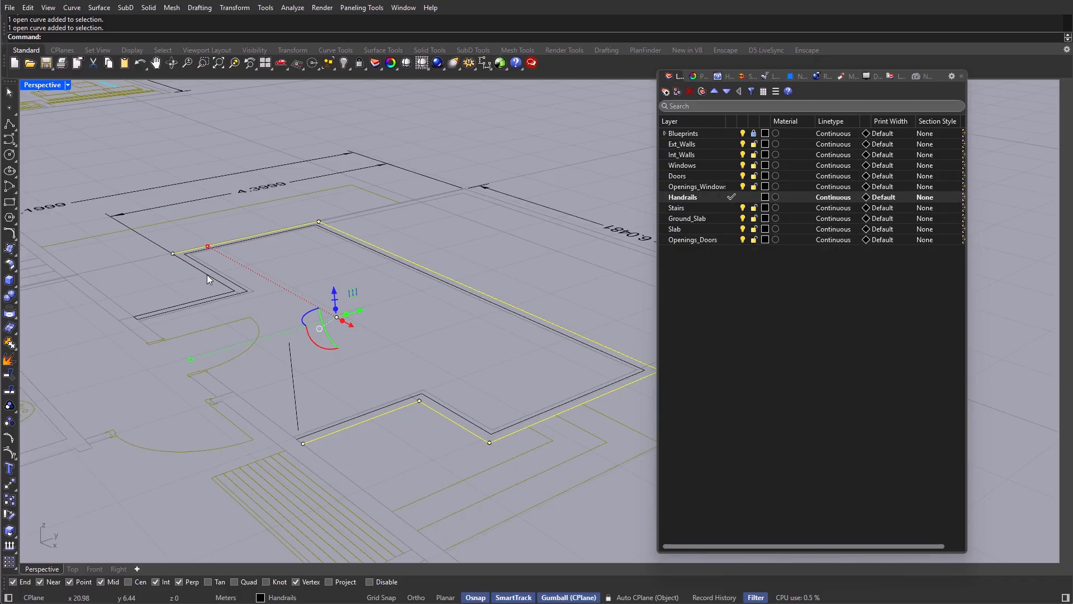
shift+click(216, 293)
key(Return)
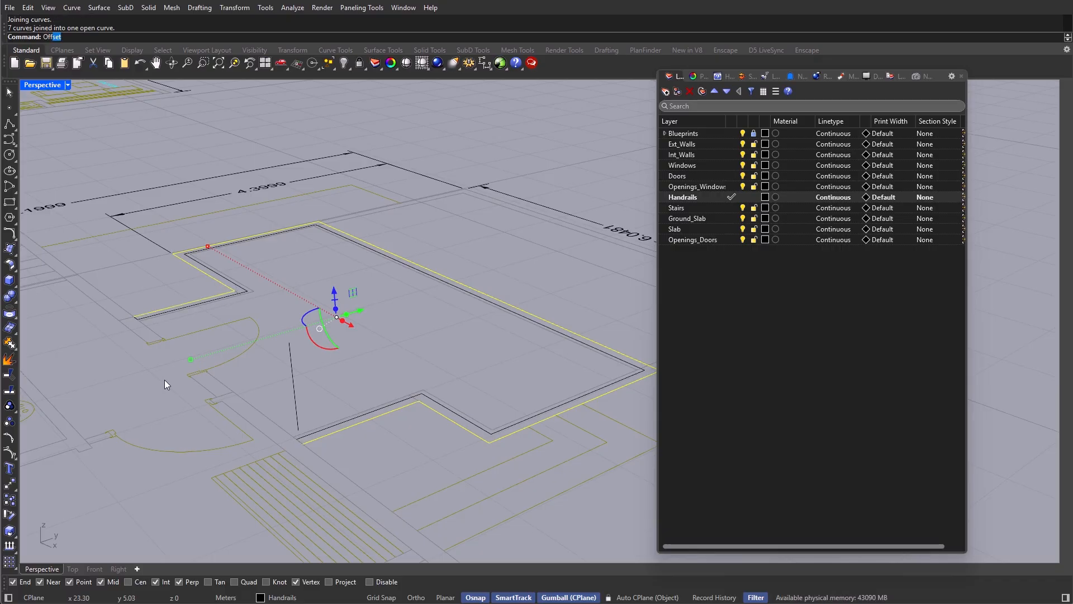
Step: Offset the joined outer handrail curve 0.05 m inward to make the rail's centreline
text(Offset)
key(Return)
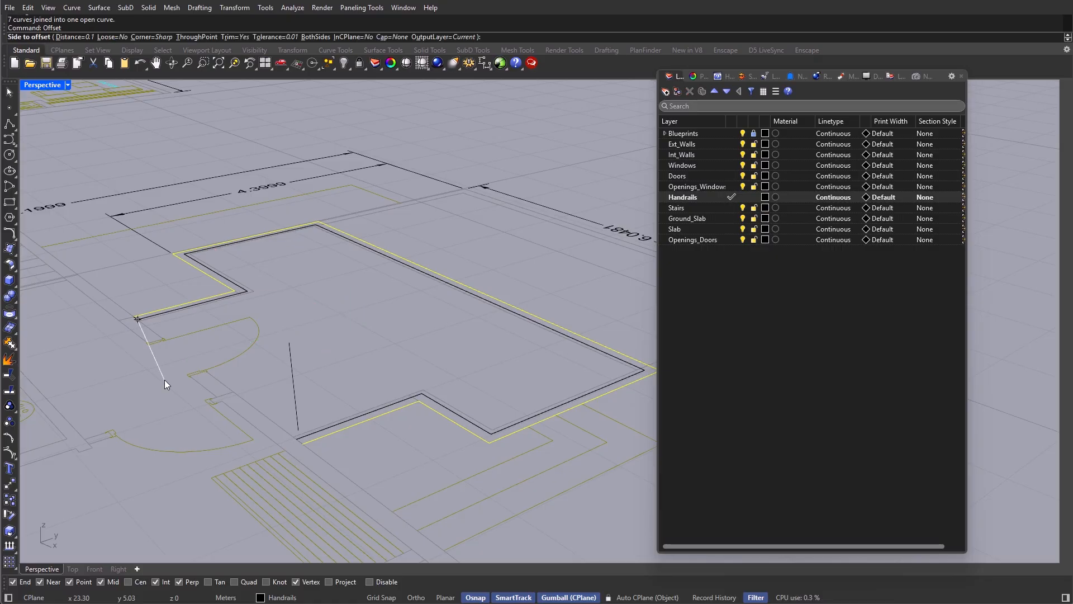
text(0.05)
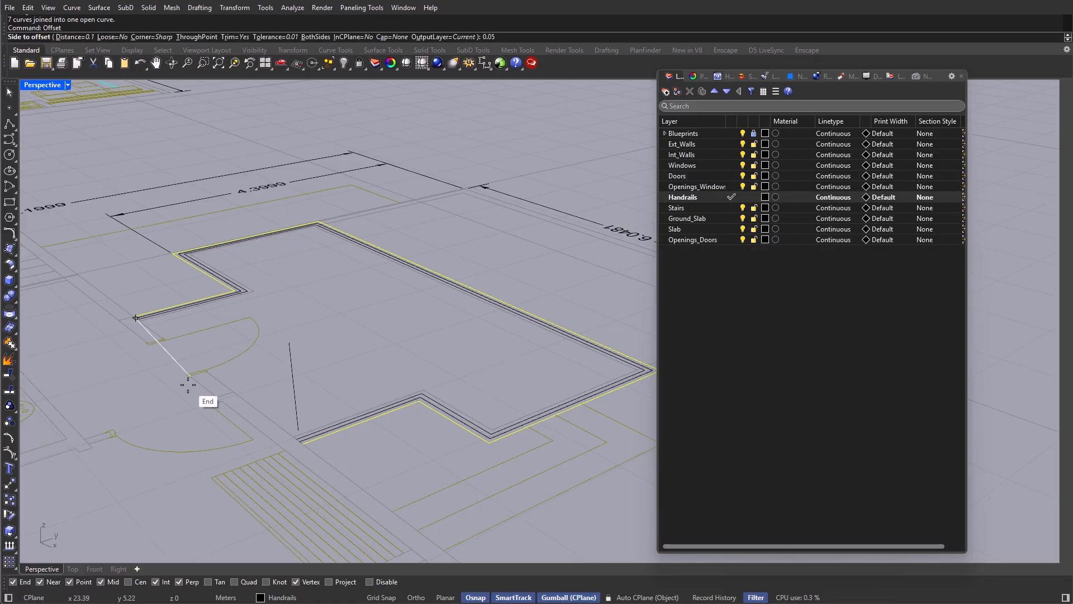
key(Return)
click(188, 384)
scroll(304, 448, up, 5)
scroll(304, 452, down, 5)
scroll(304, 452, up, 4)
Step: Move the handrail centreline from its free end up to the lower end of the vertical line
click(317, 455)
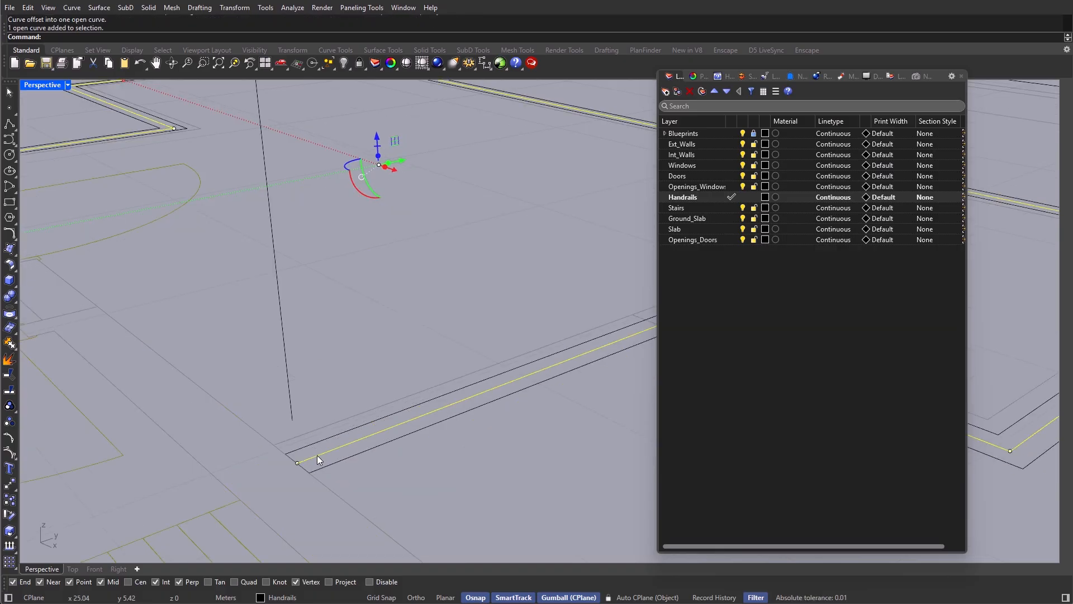
scroll(317, 455, down, 4)
text(Move)
key(Return)
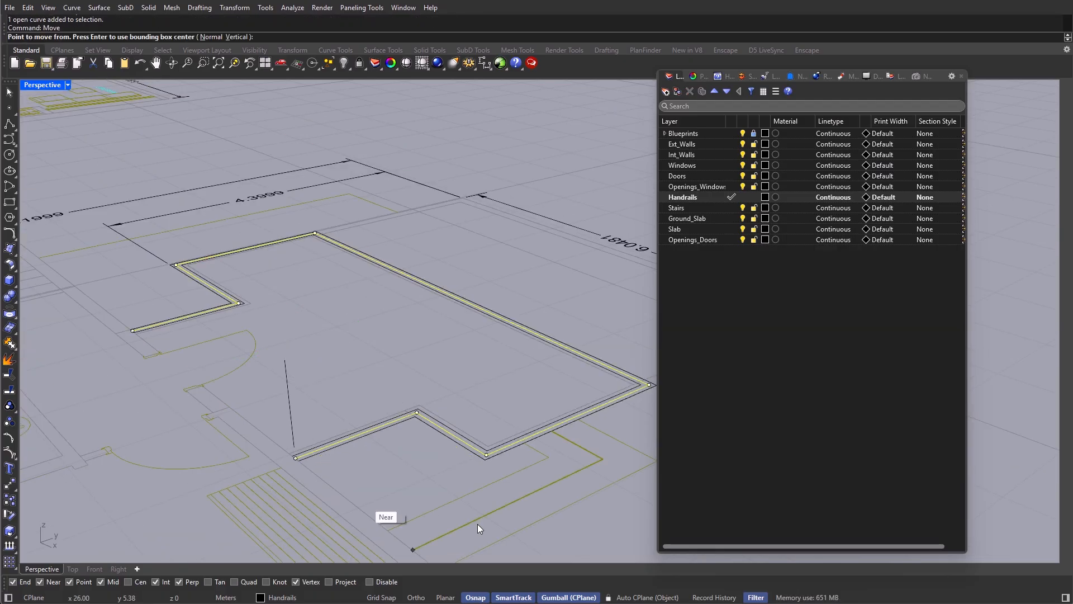
scroll(294, 468, up, 5)
click(295, 431)
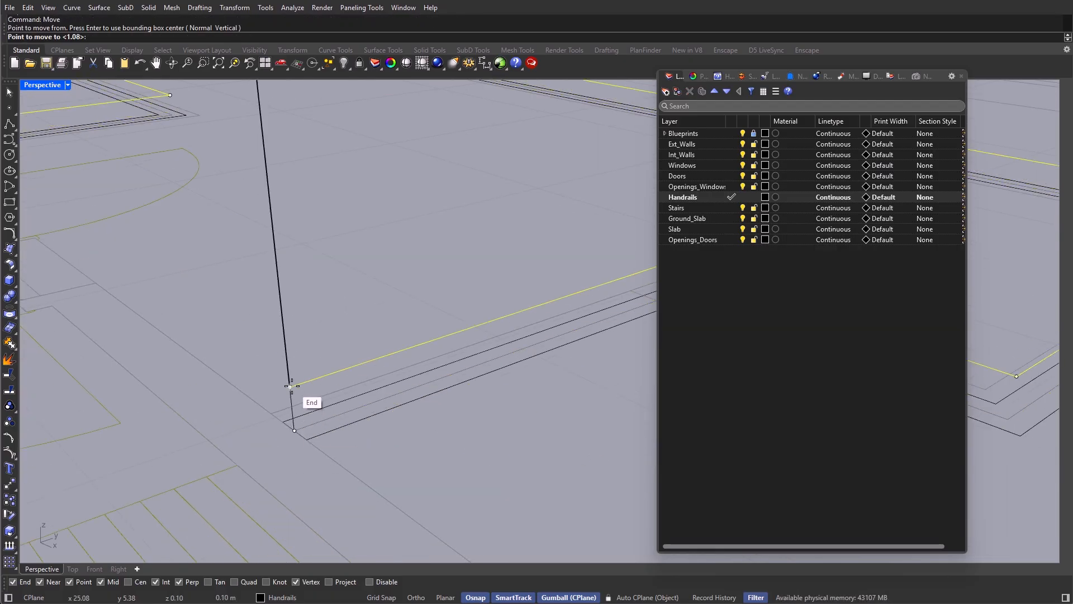
click(291, 386)
Step: Delete the leftover handrail outline curves, keeping only the raised centreline and the vertical line
scroll(330, 408, down, 5)
key(Delete)
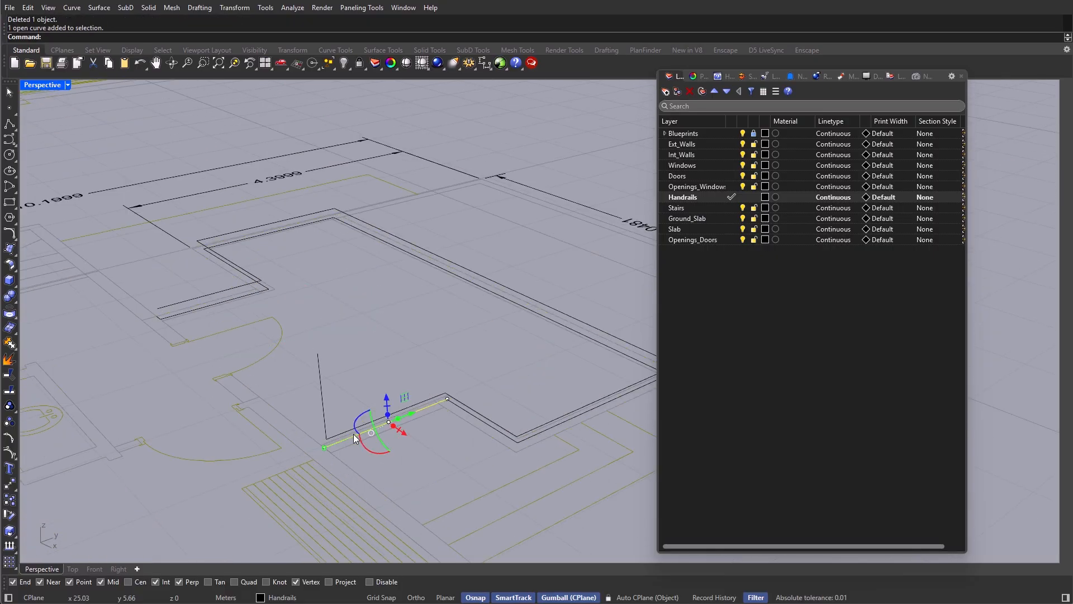
click(535, 433)
key(Delete)
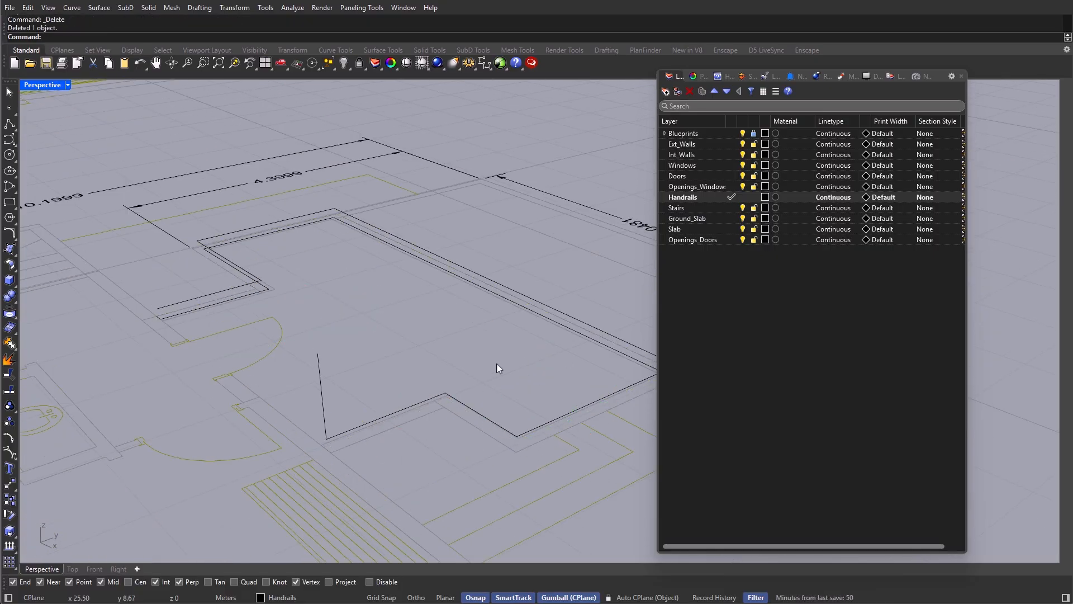
Step: Create a pipe with a 0.025 m radius along the vertical line as the first baluster
shift+right_drag(381, 366, 397, 396)
click(392, 398)
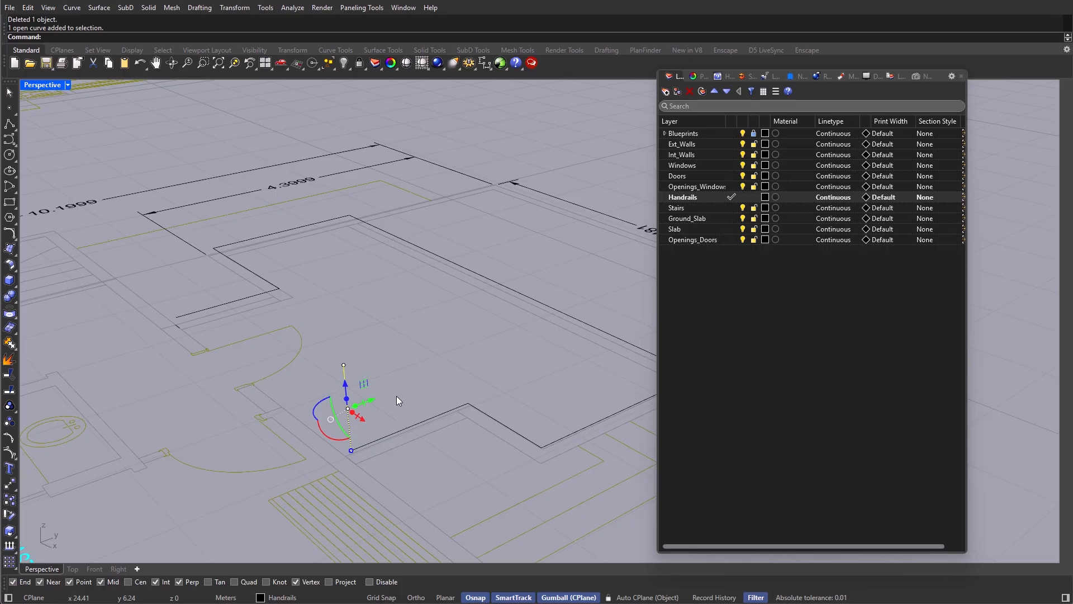
text(Pipe)
key(Return)
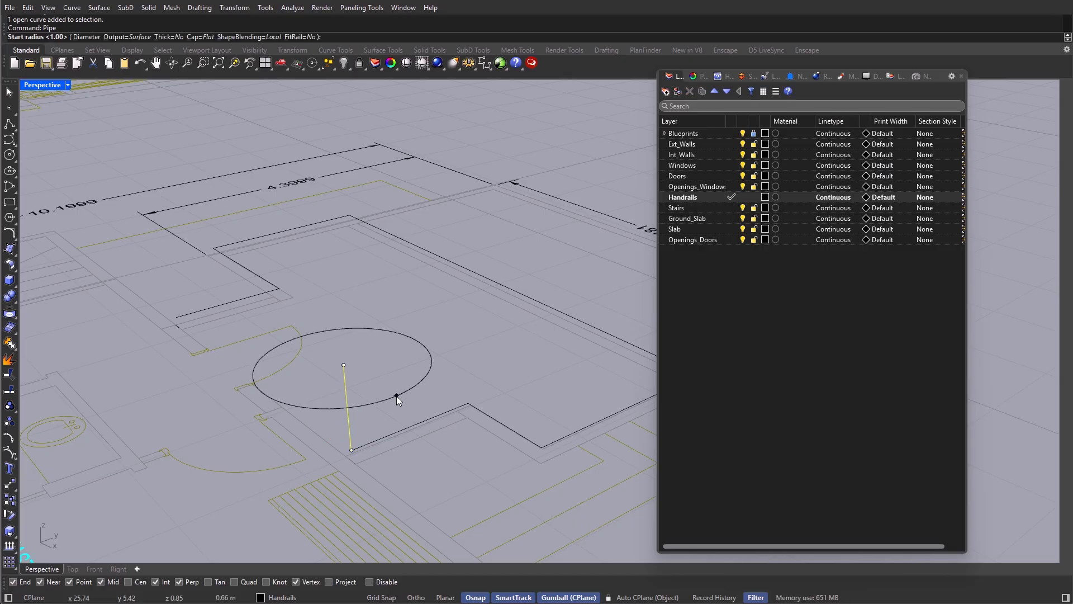
text(0.0)
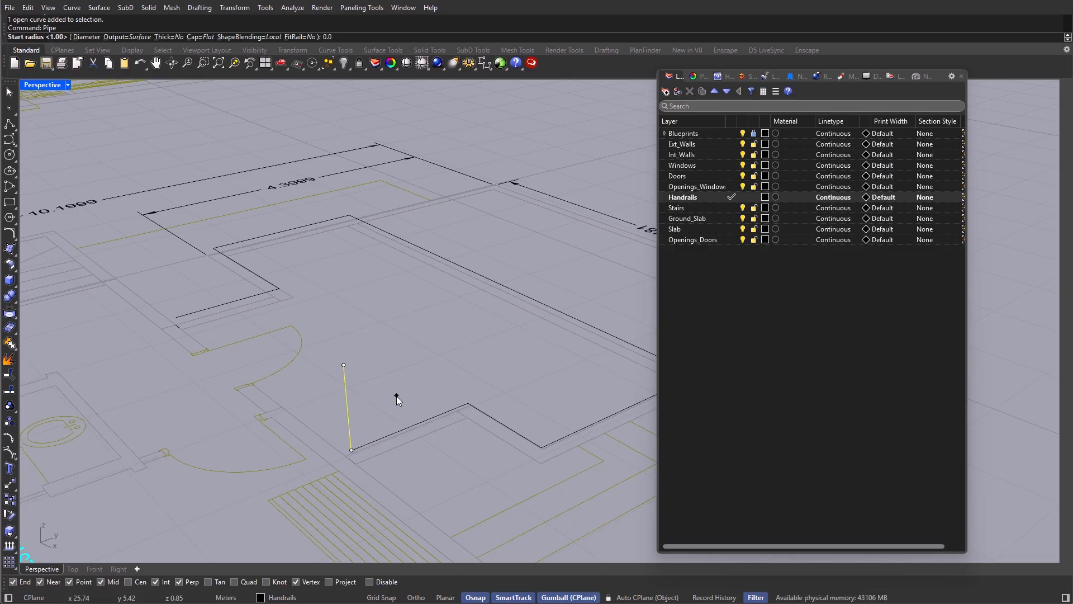
text(25)
key(Return)
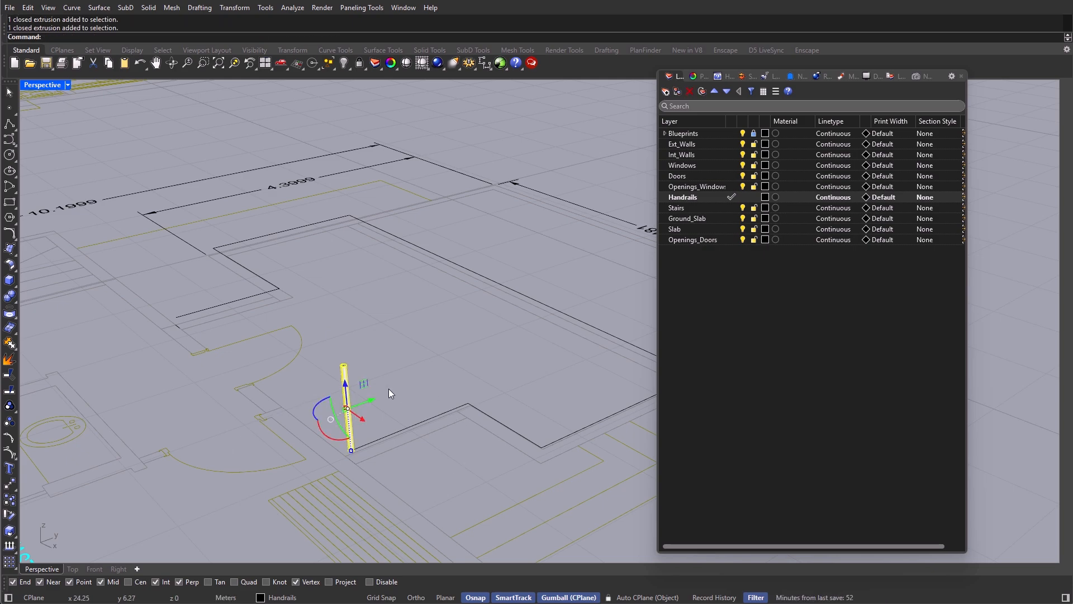
Step: Array the selected handrail post along the balcony path curve with a distance of 0.5 between items
text(ArrayCrv)
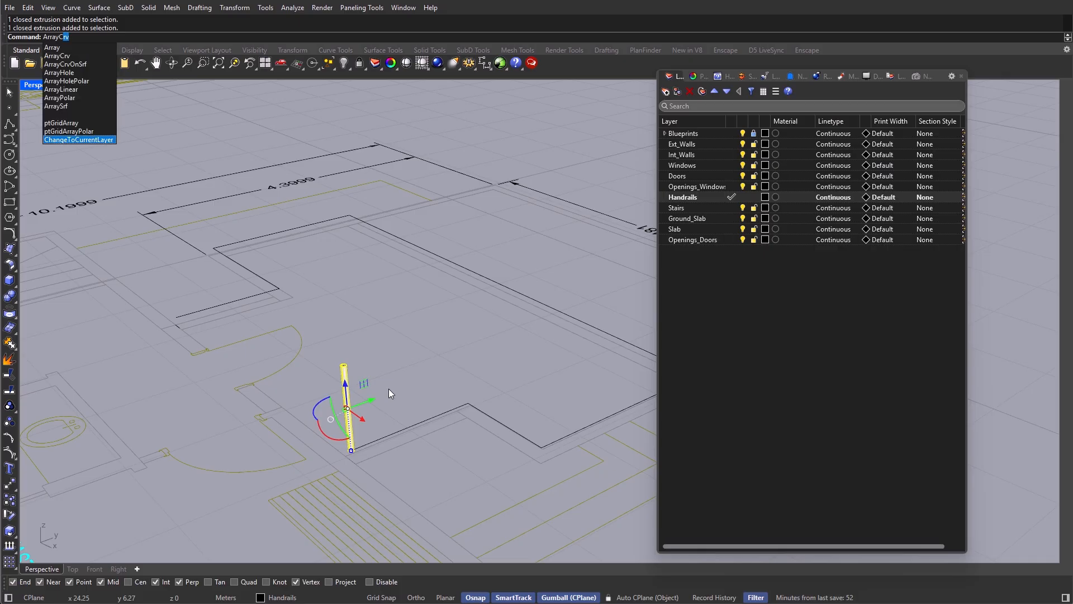
key(Return)
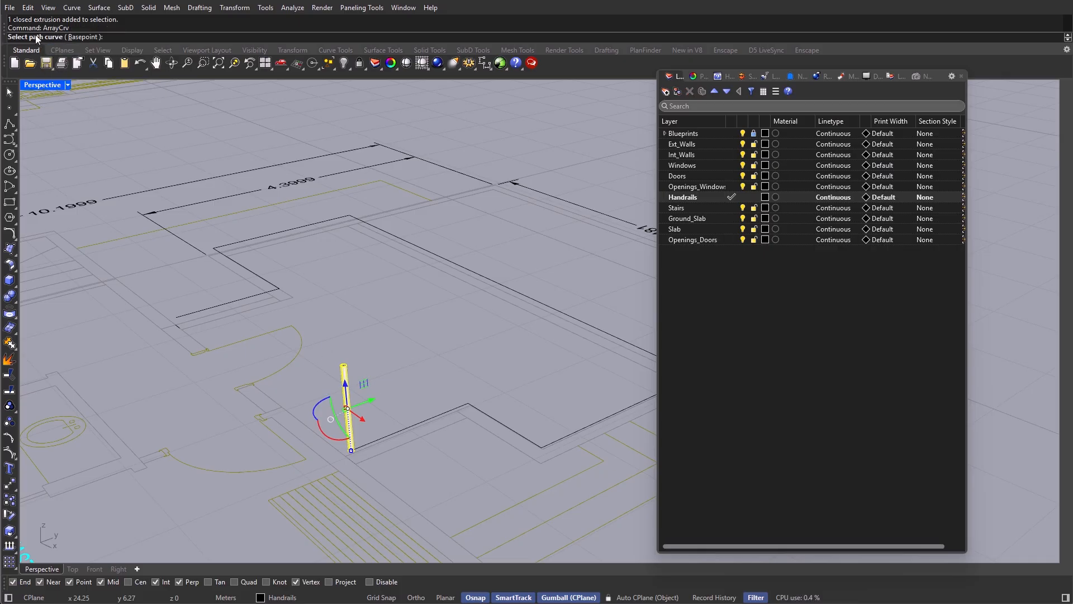
click(380, 434)
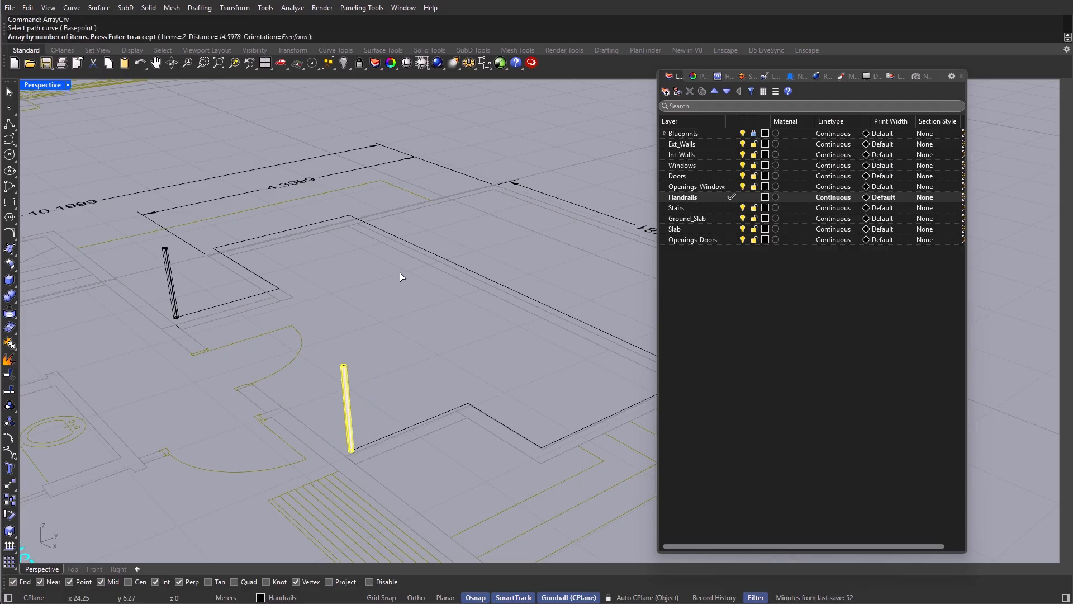
click(211, 38)
text(0.5)
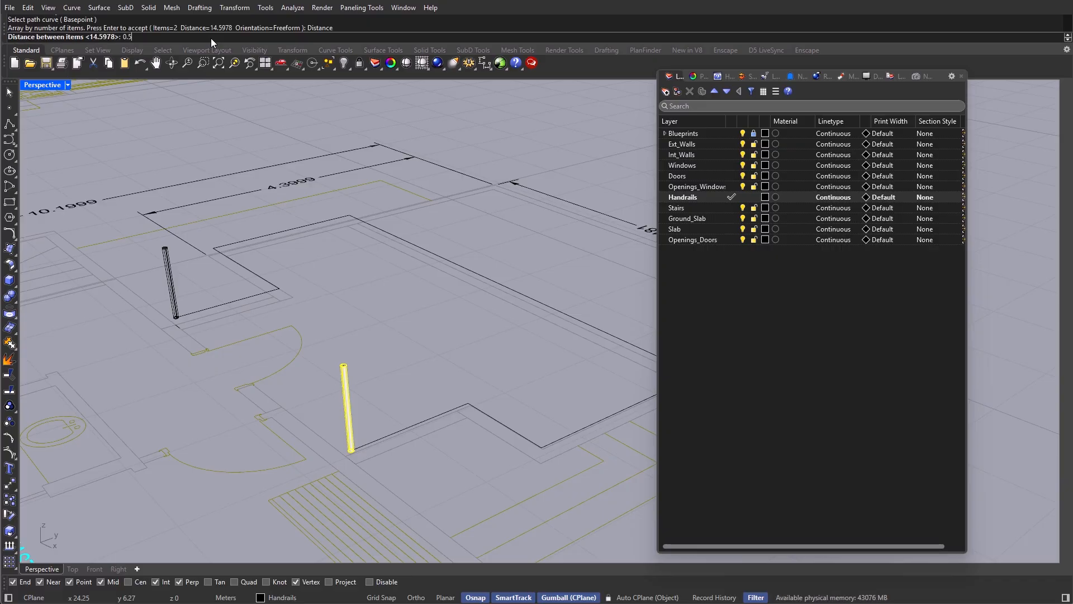
key(Return)
key(Return)
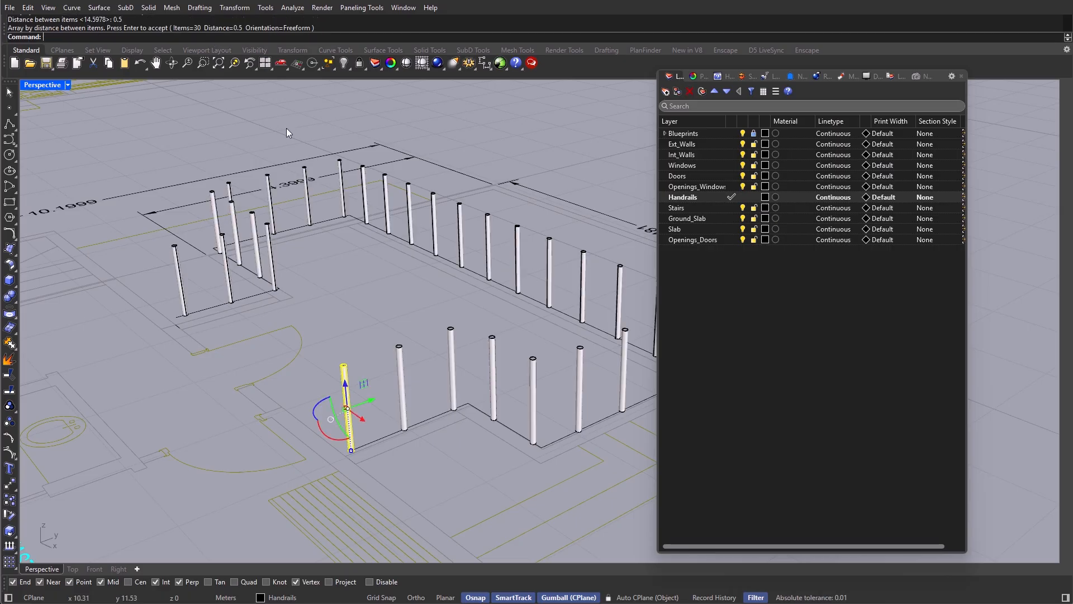
key(Escape)
Step: Delete the balcony handrail's leftover path curves and show all hidden objects
click(427, 418)
scroll(394, 331, down, 6)
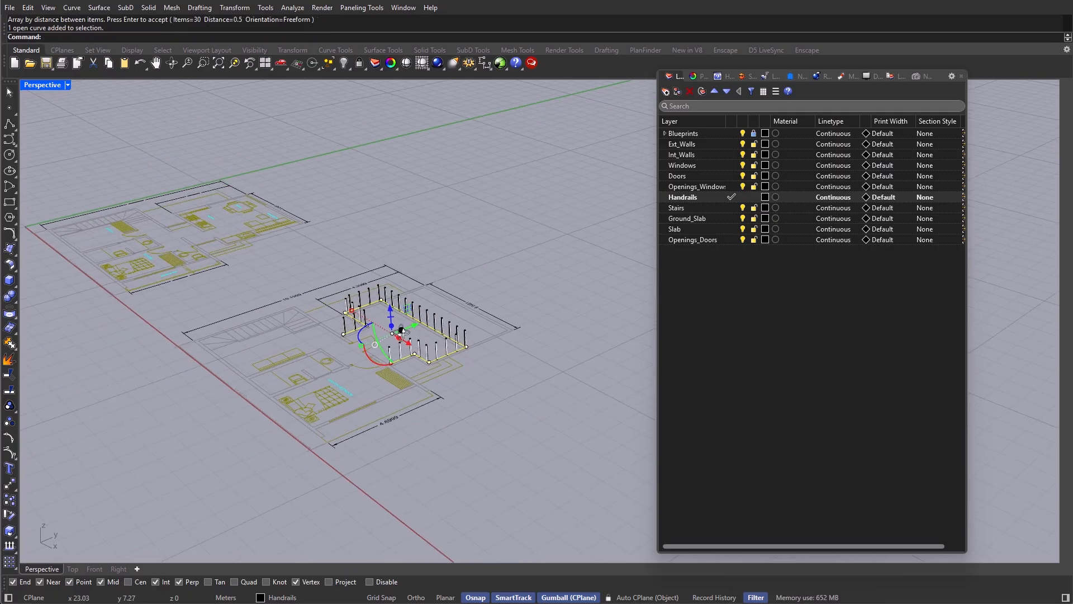
key(Return)
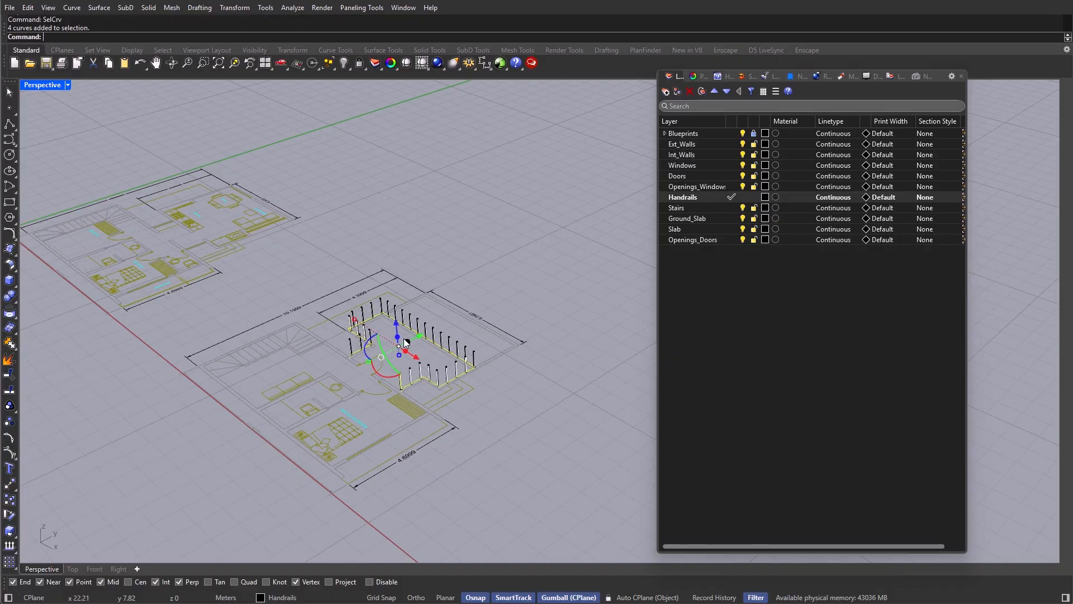
key(Delete)
text(Show)
key(Return)
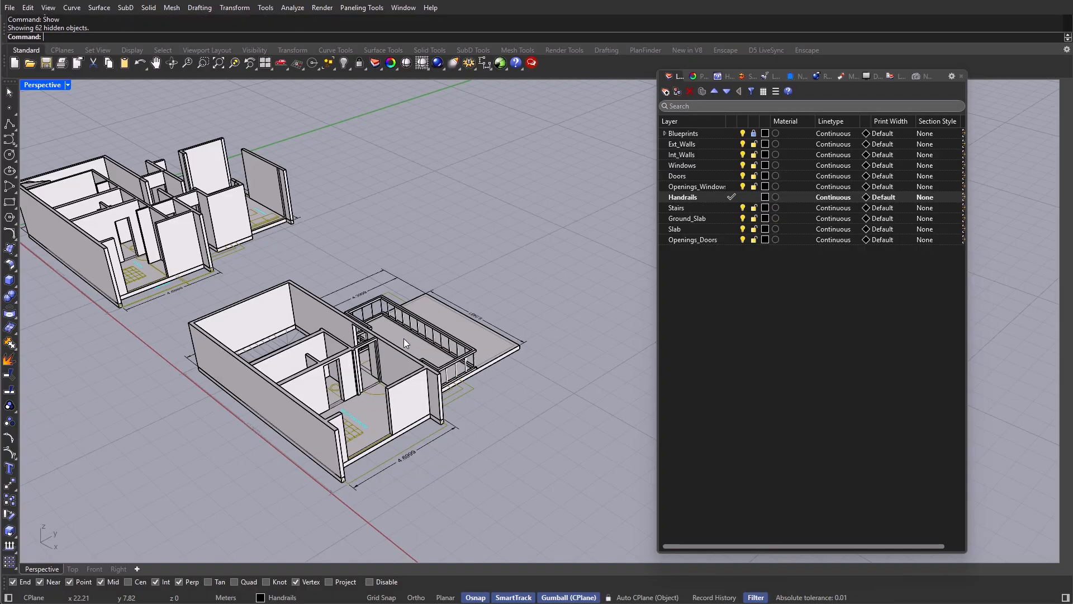
Step: Extrude the closed outline along the upper floor's stair opening upward into a solid parapet
scroll(444, 363, up, 10)
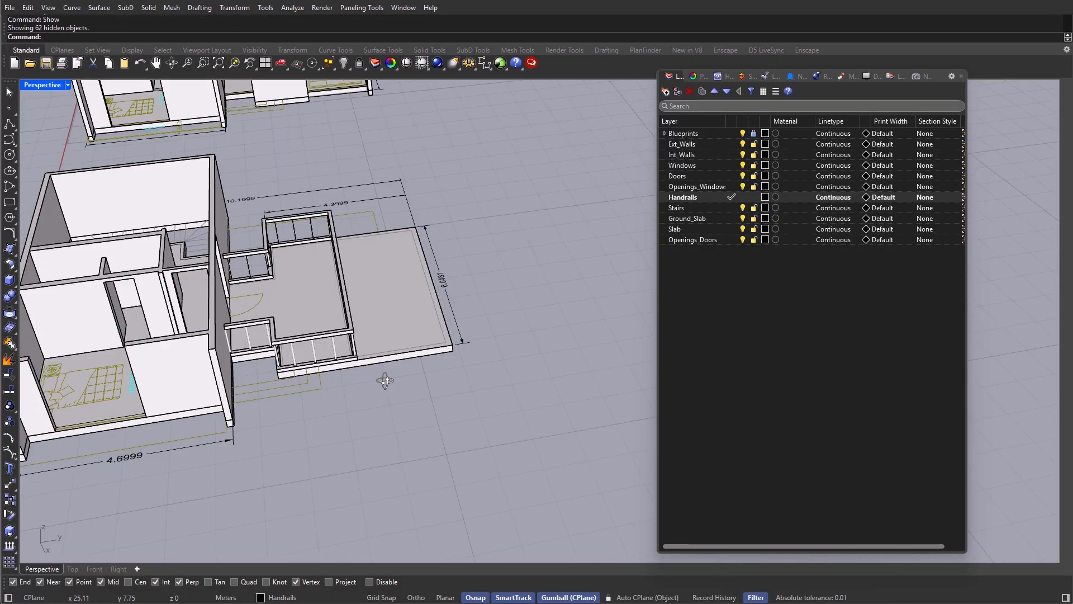
scroll(220, 279, down, 3)
right_drag(216, 283, 338, 364)
scroll(290, 400, up, 3)
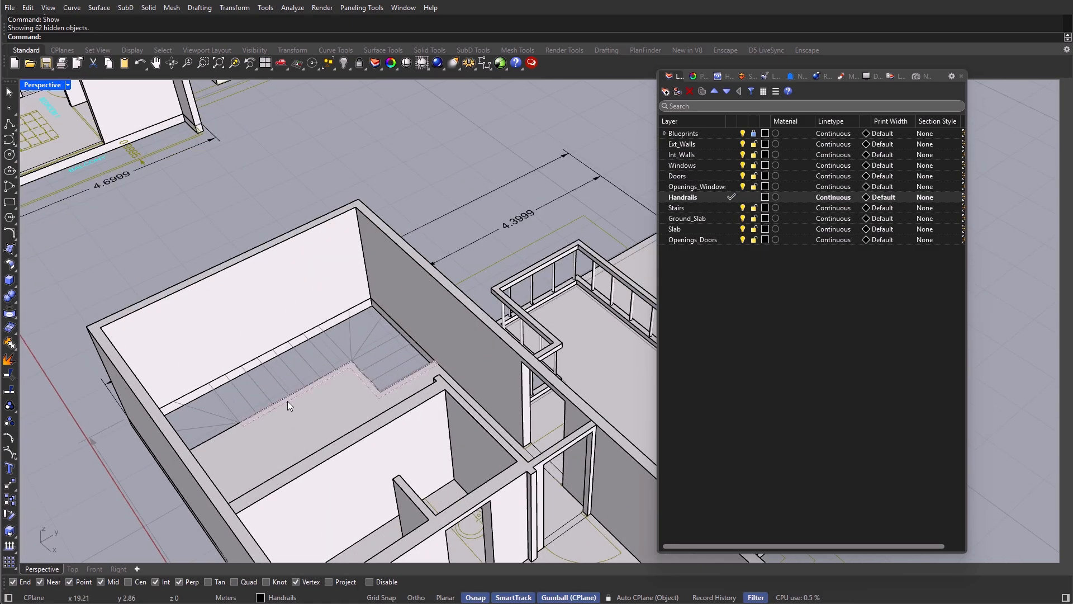
click(287, 401)
click(314, 429)
scroll(340, 357, up, 5)
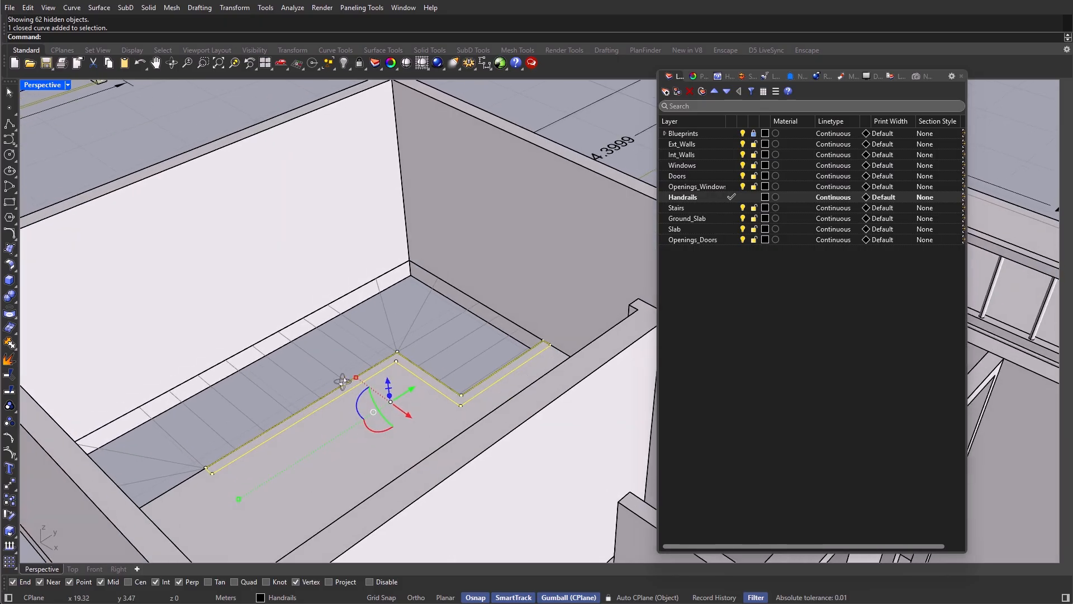
right_drag(343, 382, 347, 383)
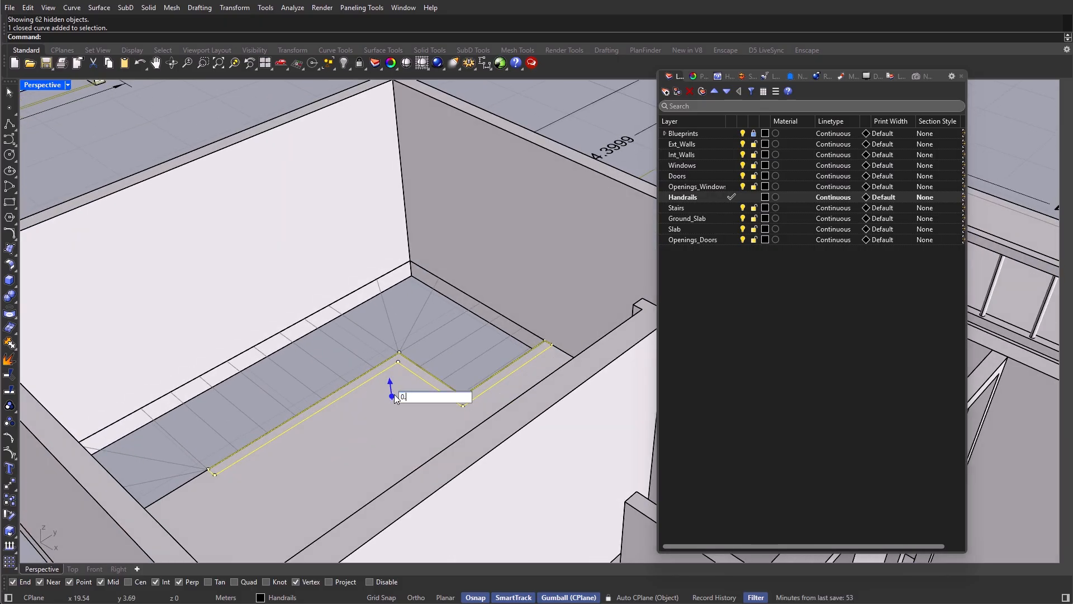
key(Return)
Step: Examine the extent of the upper-floor geometry and the ground floor's external walls
scroll(511, 384, down, 10)
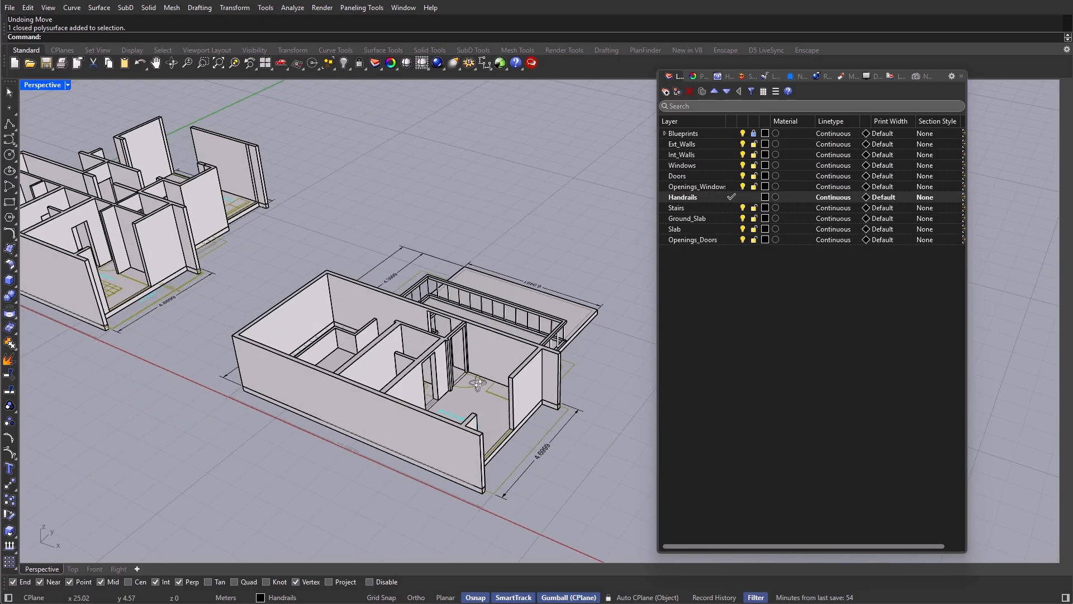
drag(616, 273, 291, 529)
right_drag(343, 500, 370, 458)
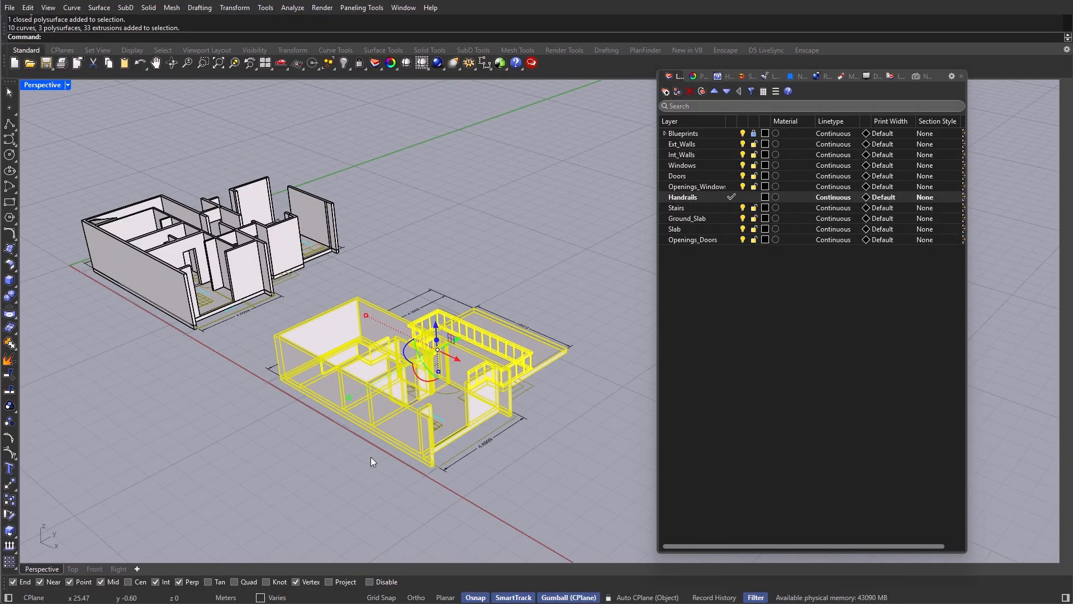
key(Escape)
key(Escape)
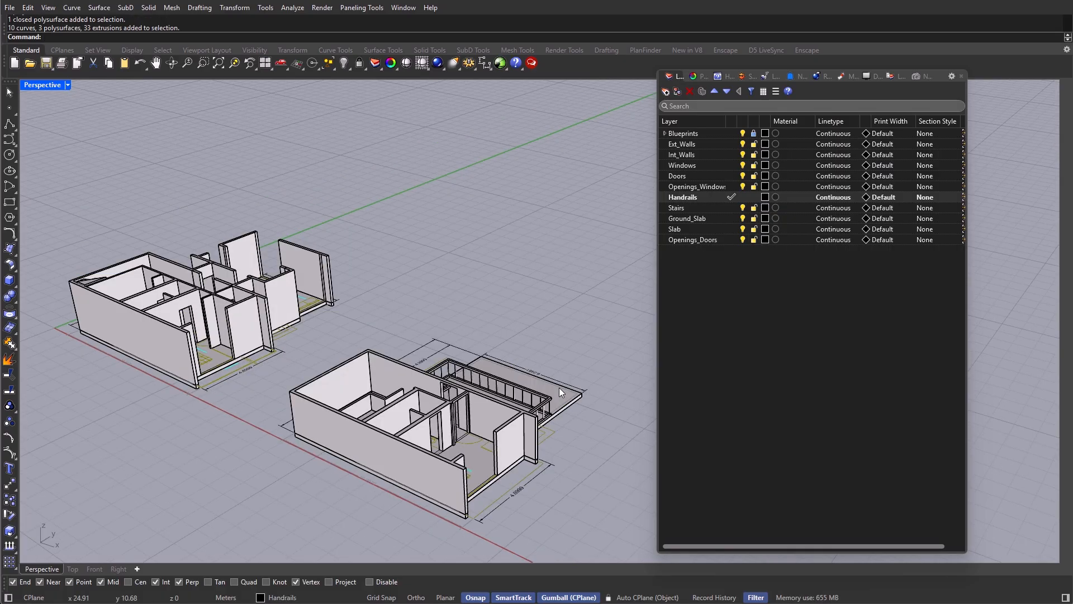
drag(621, 327, 291, 530)
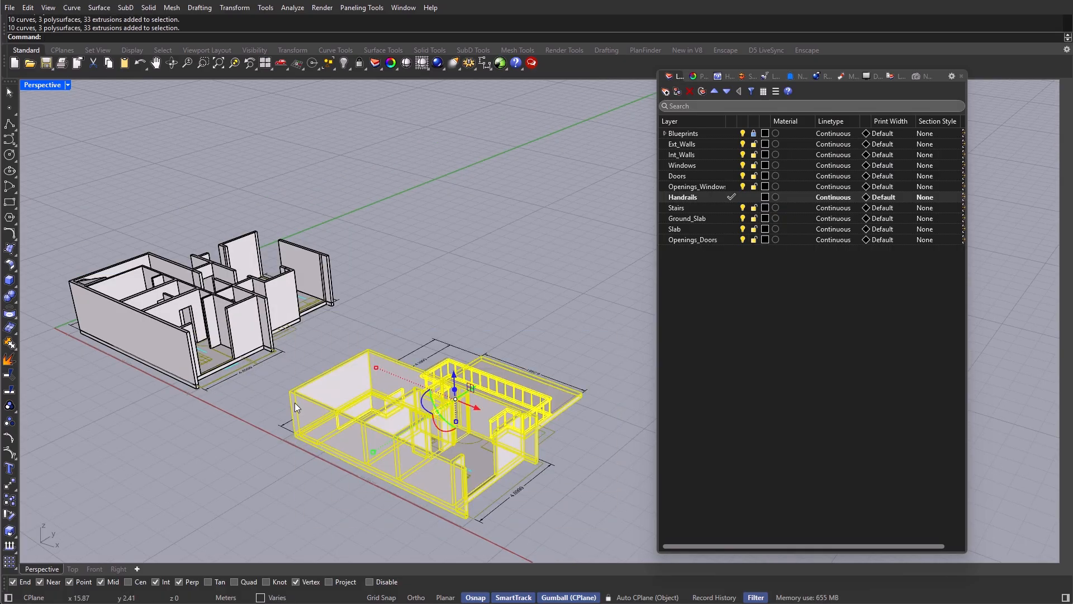
key(Escape)
right_drag(294, 402, 228, 353)
scroll(228, 353, up, 5)
click(263, 401)
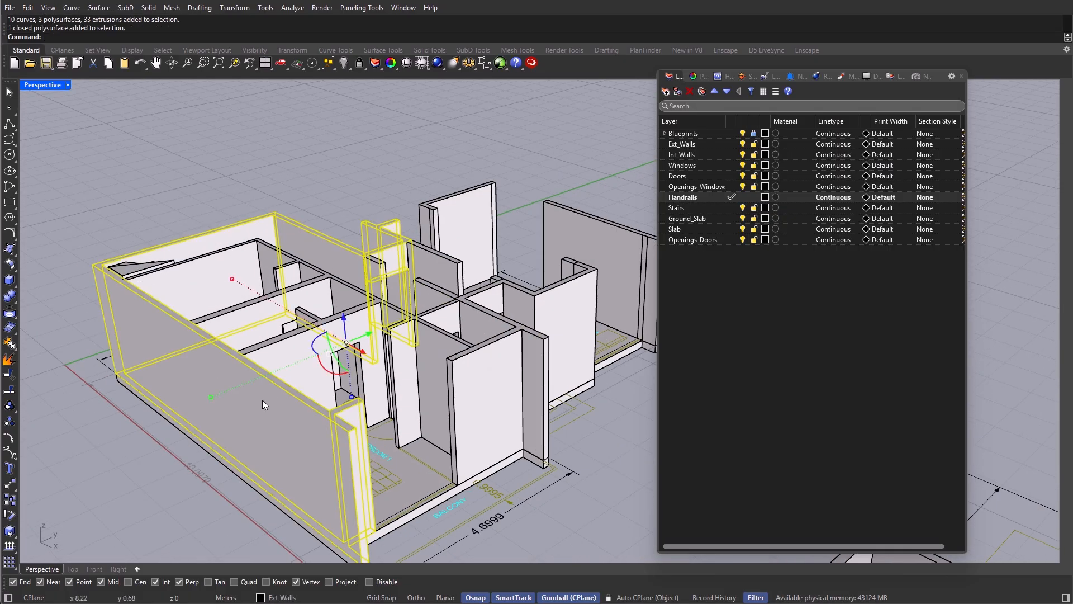
right_drag(273, 399, 255, 416)
scroll(422, 411, down, 3)
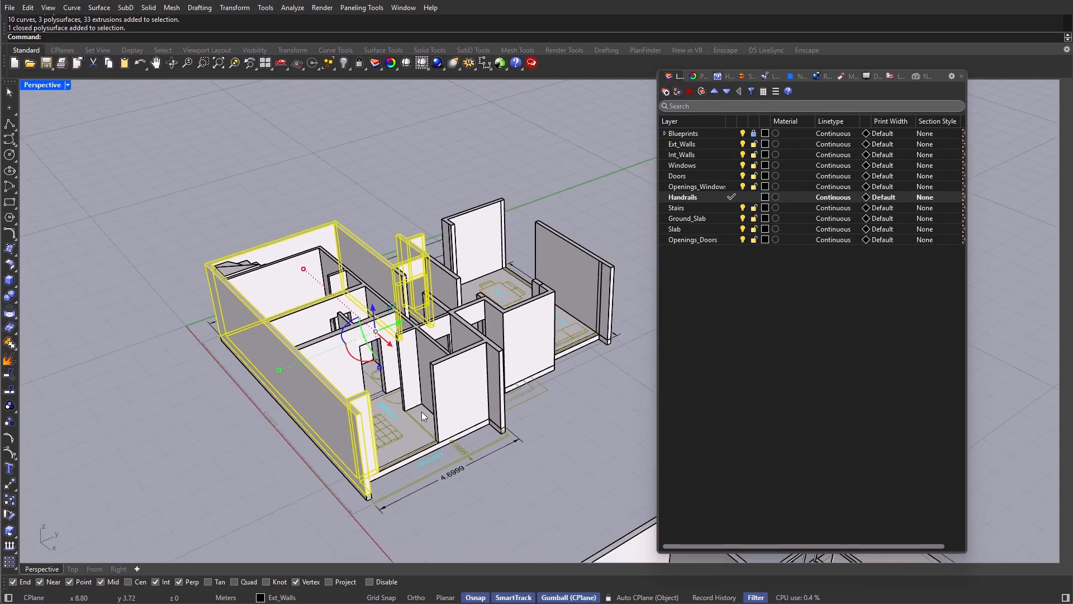
key(Escape)
Step: Make Doors the current layer and build a three-point plane filling the ground-floor doorway beside Bedroom 1
shift+right_drag(421, 412, 398, 456)
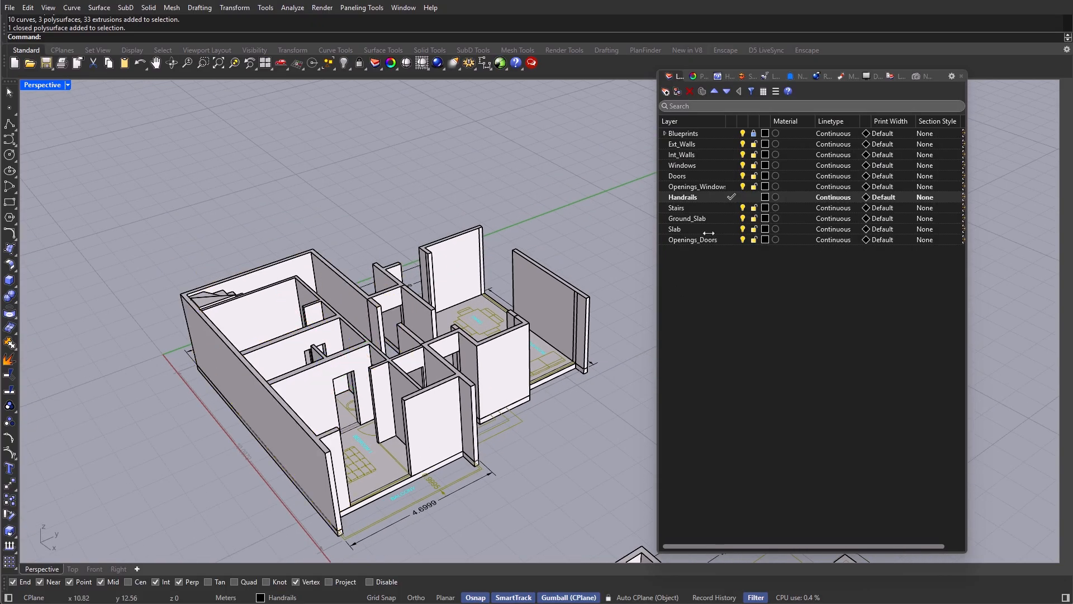
click(731, 176)
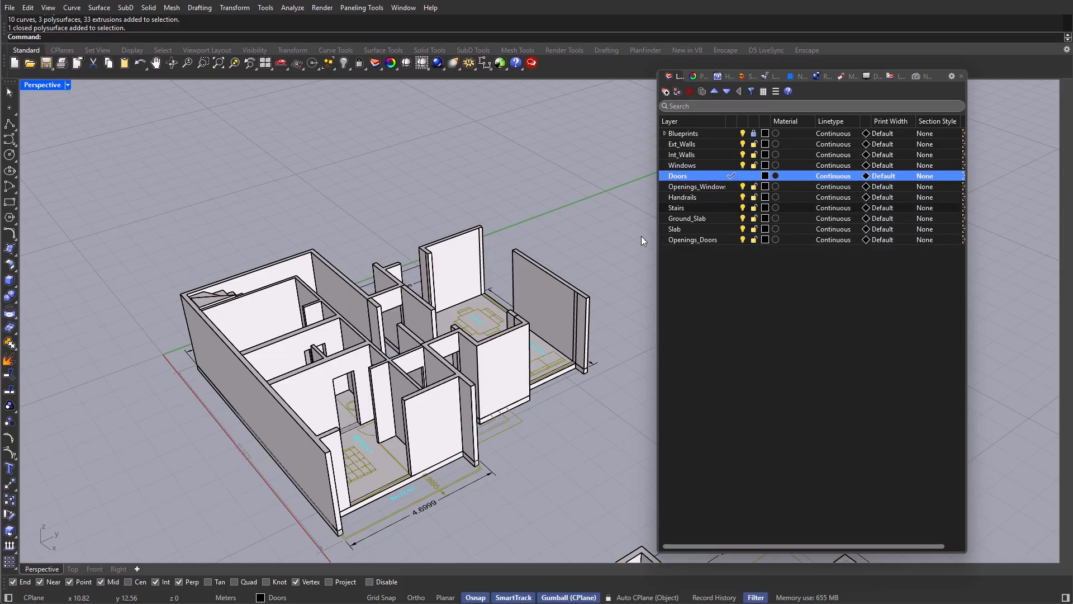
scroll(408, 341, up, 5)
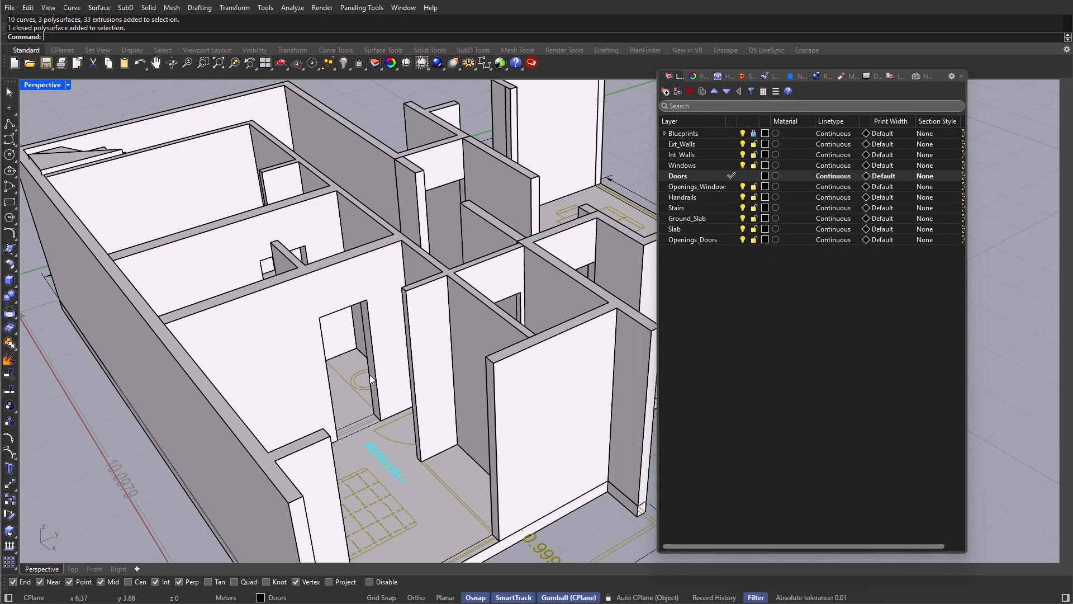
key(Return)
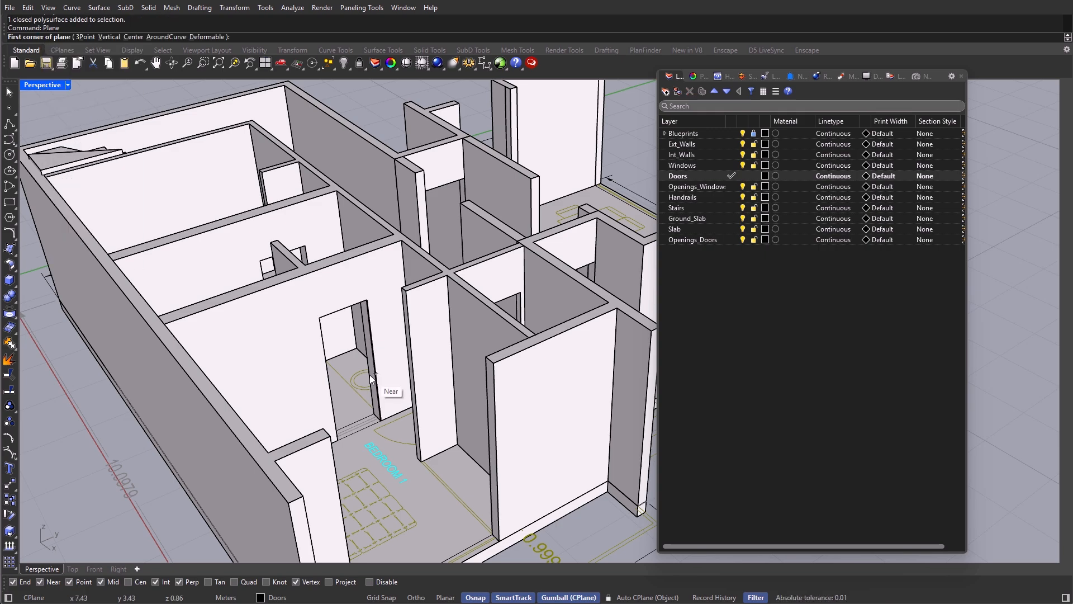
click(85, 37)
scroll(378, 224, up, 4)
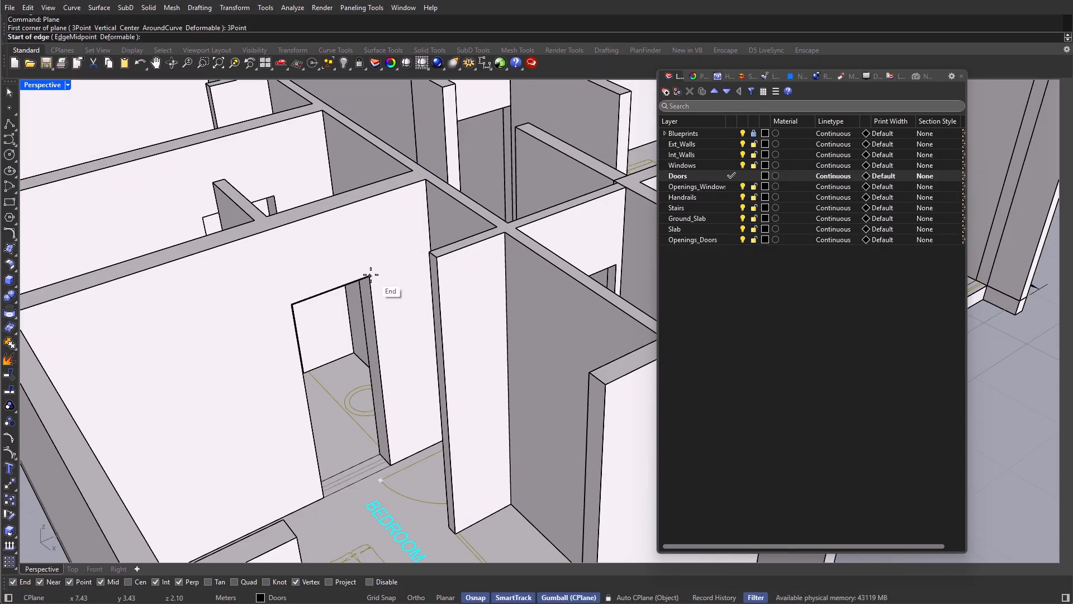
click(370, 276)
click(292, 302)
scroll(318, 500, up, 2)
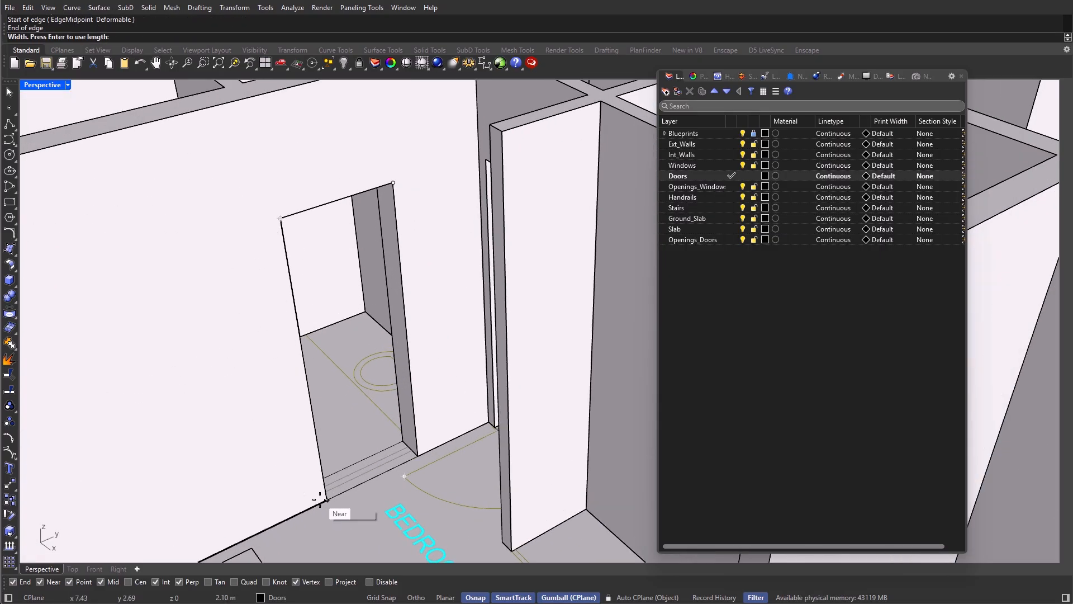
click(328, 500)
Step: Copy the door plane from its upper corner to the upper corners of the next wall's doorway and the Bedroom 2 doorway
click(419, 417)
scroll(425, 392, down, 4)
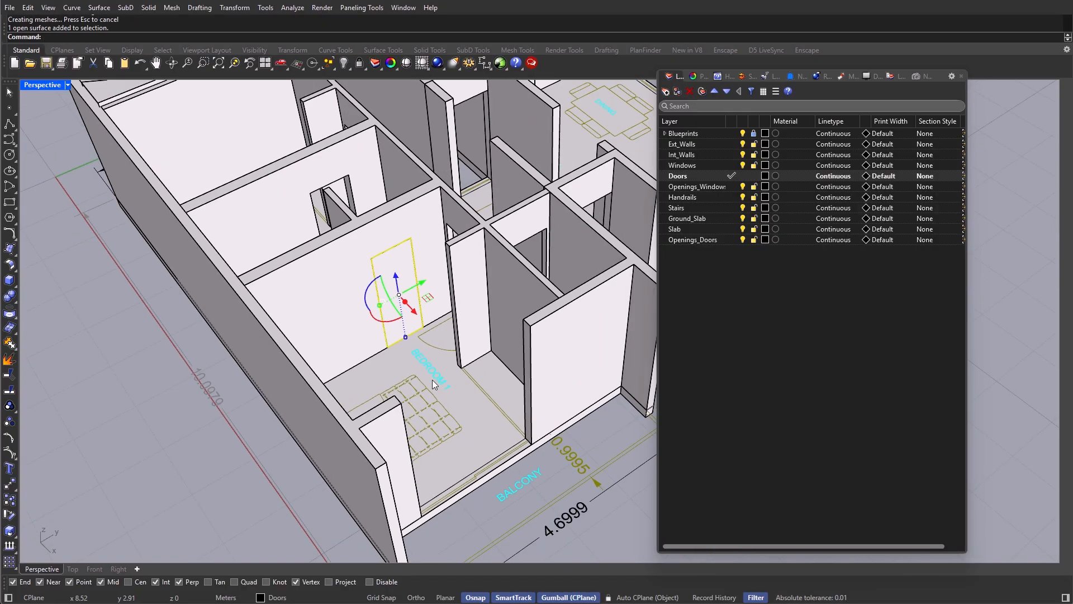
shift+right_drag(395, 337, 402, 355)
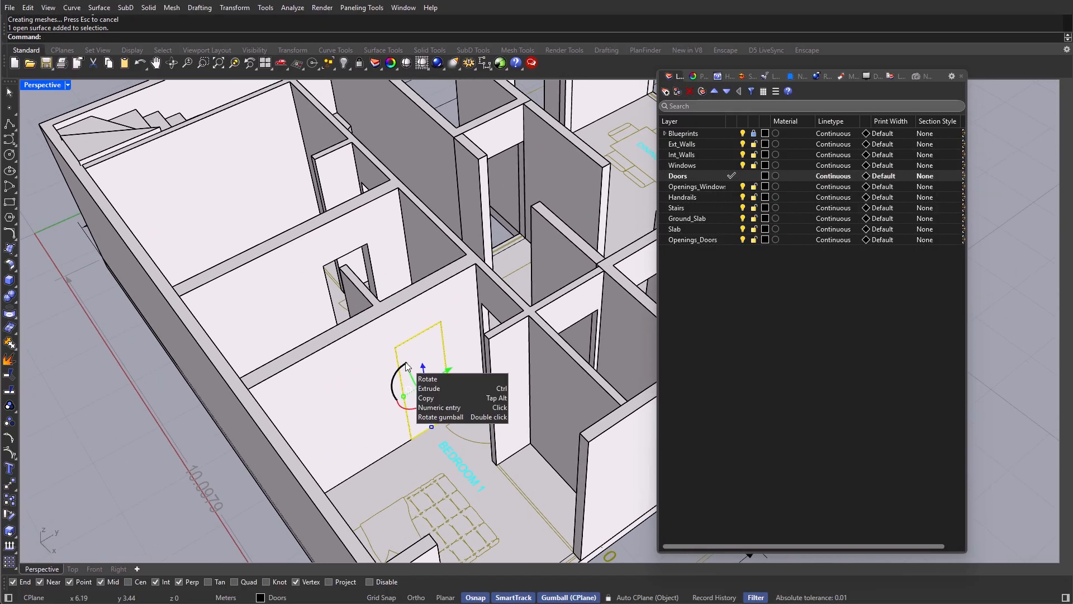
key(Return)
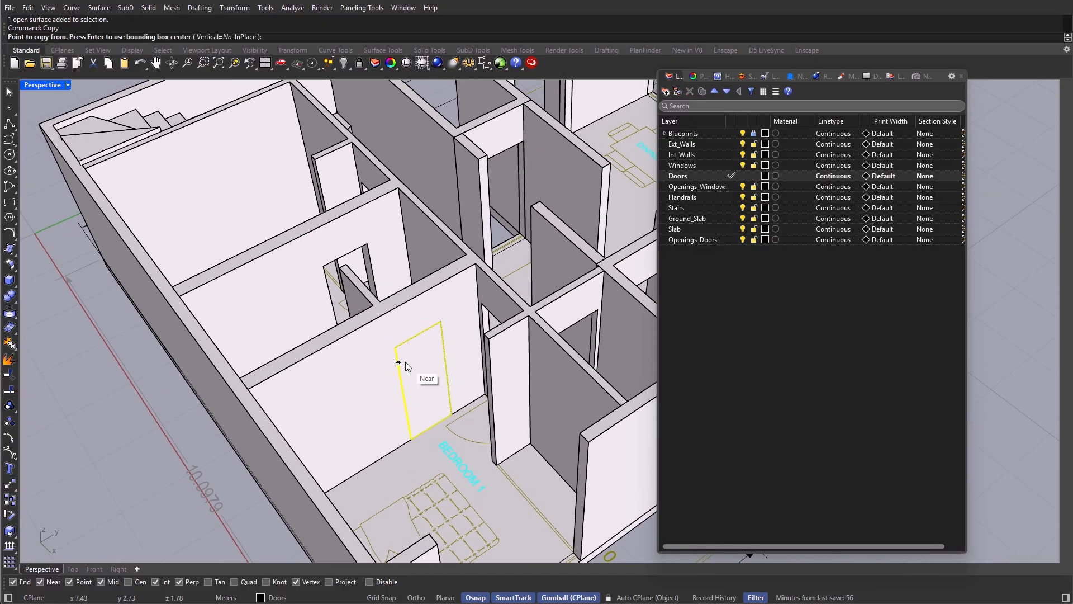
click(441, 321)
click(368, 244)
scroll(368, 243, down, 4)
right_drag(302, 313, 506, 298)
scroll(504, 305, up, 6)
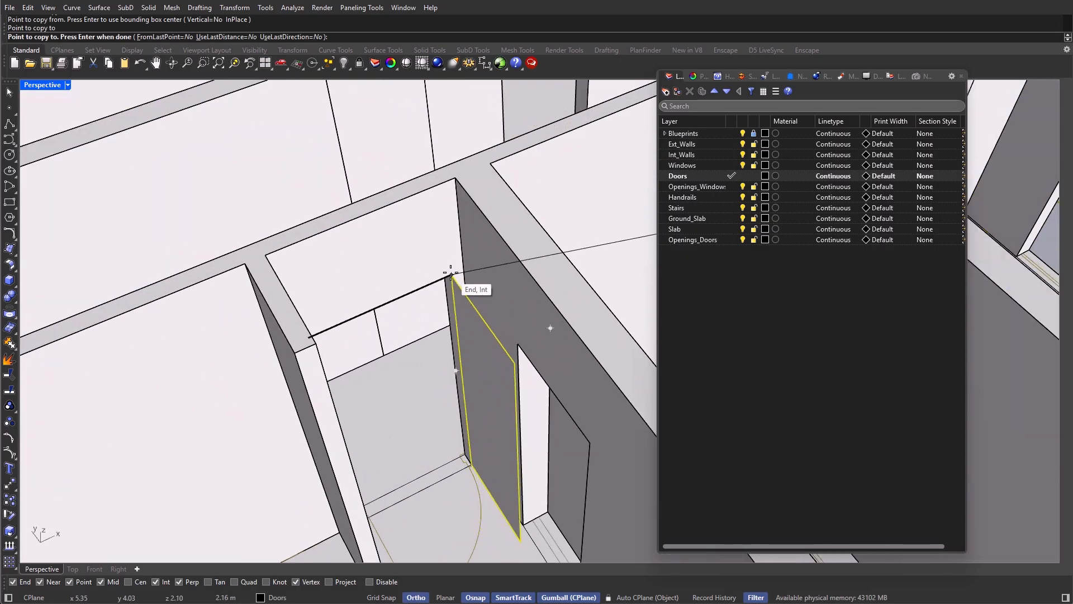
click(452, 275)
key(Return)
Step: Rotate the copied Bedroom 2 door plane in 3D about its vertical jamb edge until it lies across the doorway
scroll(417, 330, down, 4)
click(432, 394)
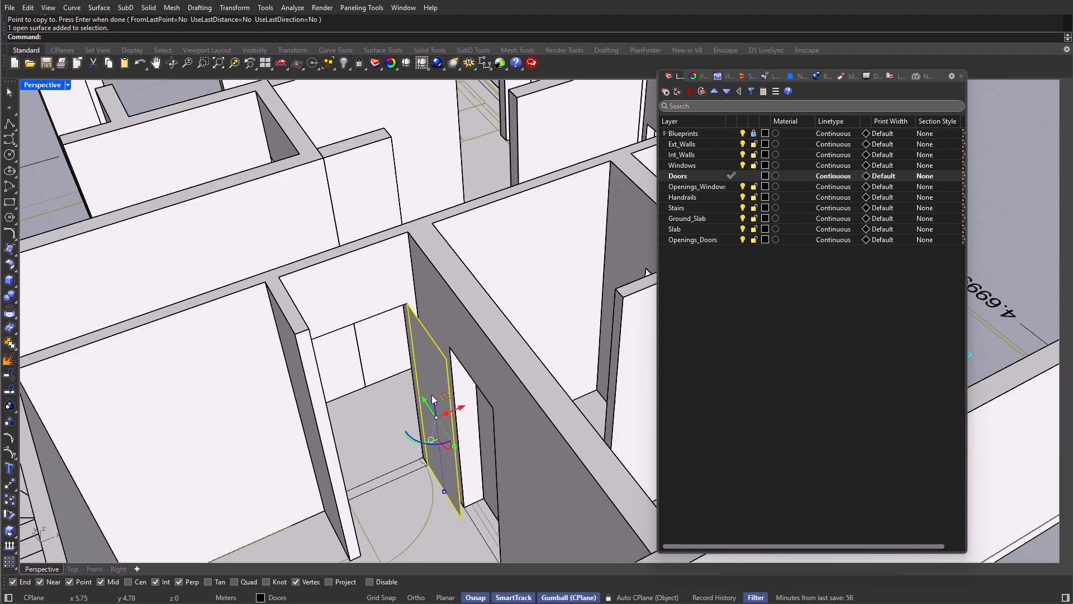
right_drag(432, 395, 464, 335)
scroll(424, 355, up, 2)
text(Ro)
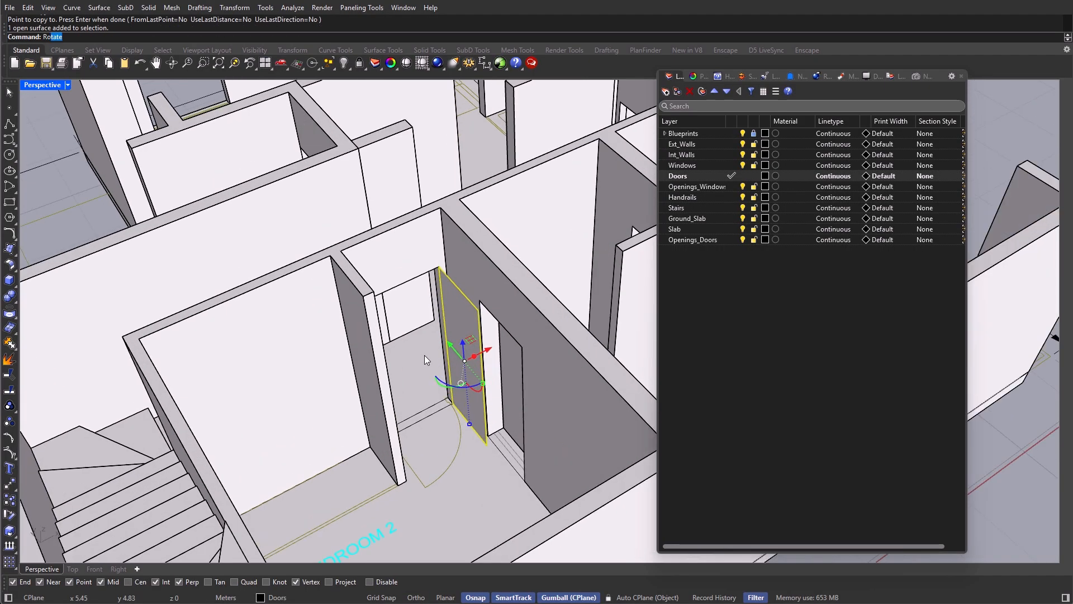
text(tate3D)
key(Return)
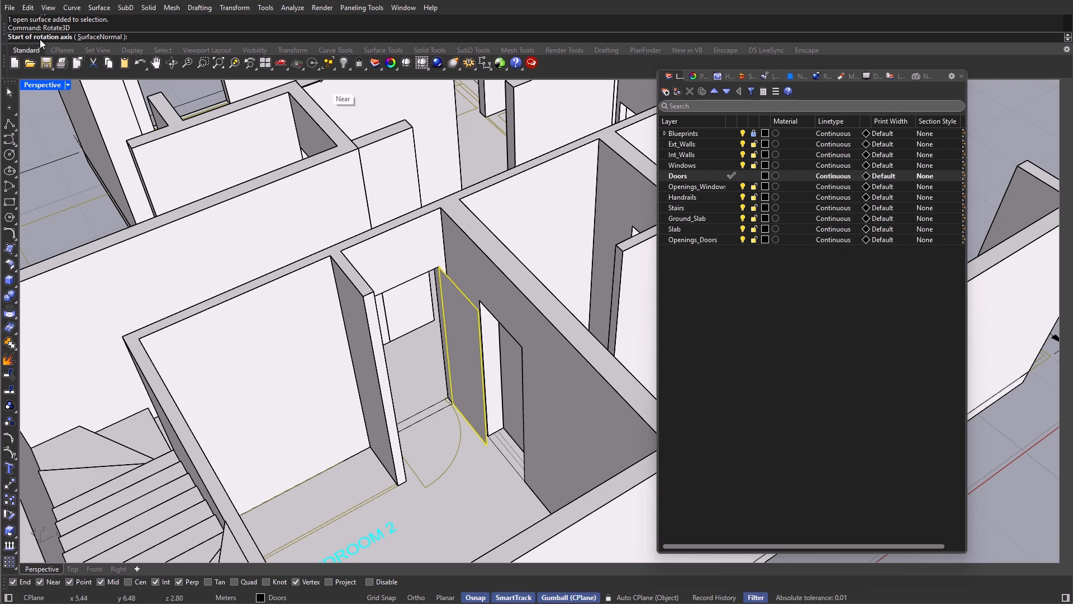
scroll(456, 405, up, 4)
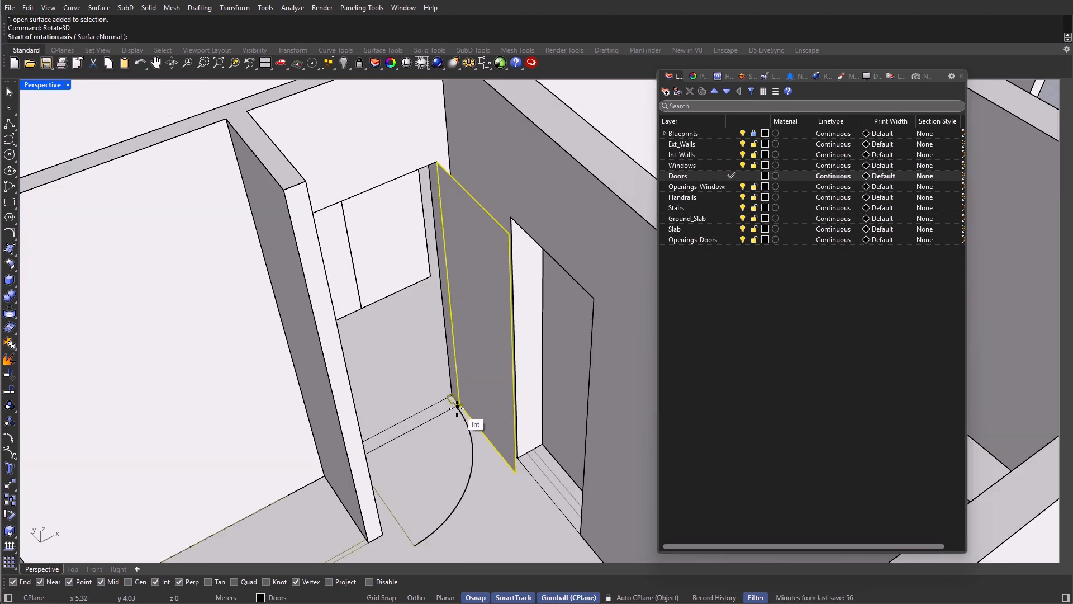
scroll(457, 407, up, 3)
click(457, 405)
scroll(458, 406, down, 2)
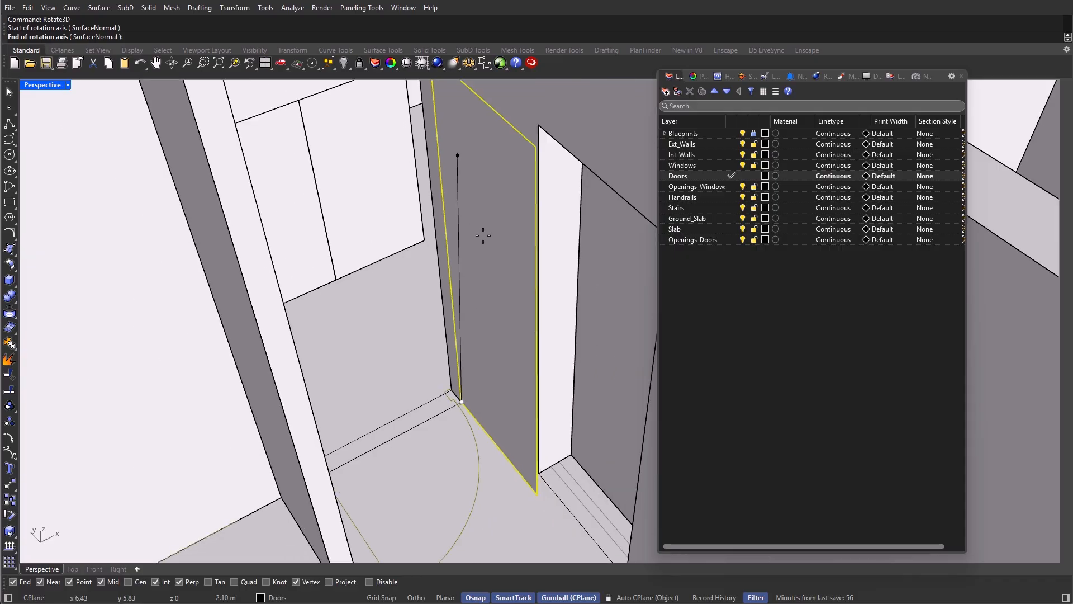
scroll(457, 425, down, 4)
scroll(440, 172, up, 3)
click(441, 173)
right_drag(441, 173, 447, 207)
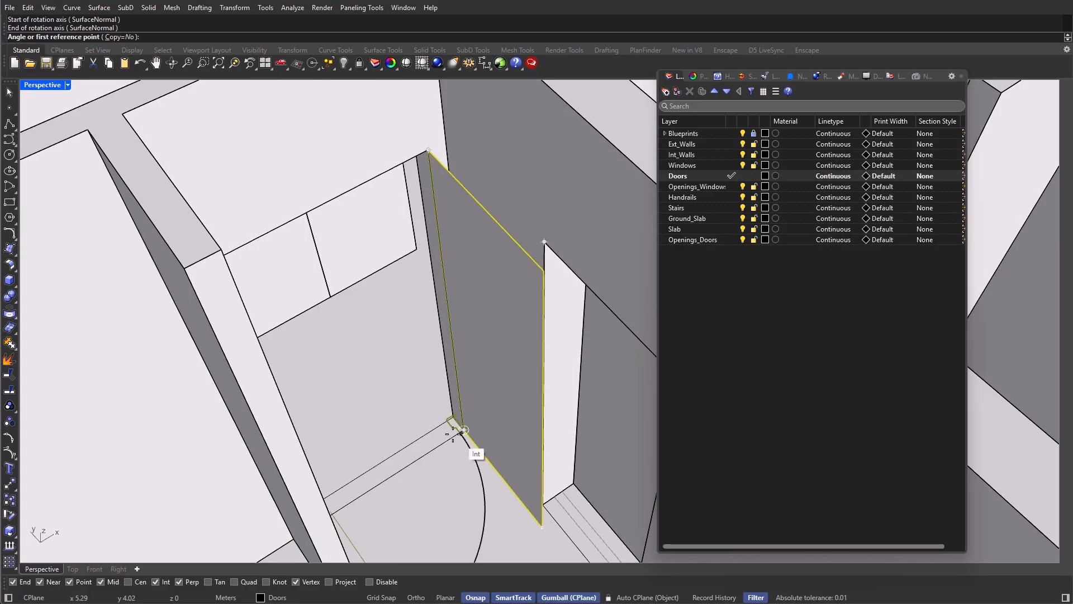
click(542, 528)
scroll(542, 528, down, 3)
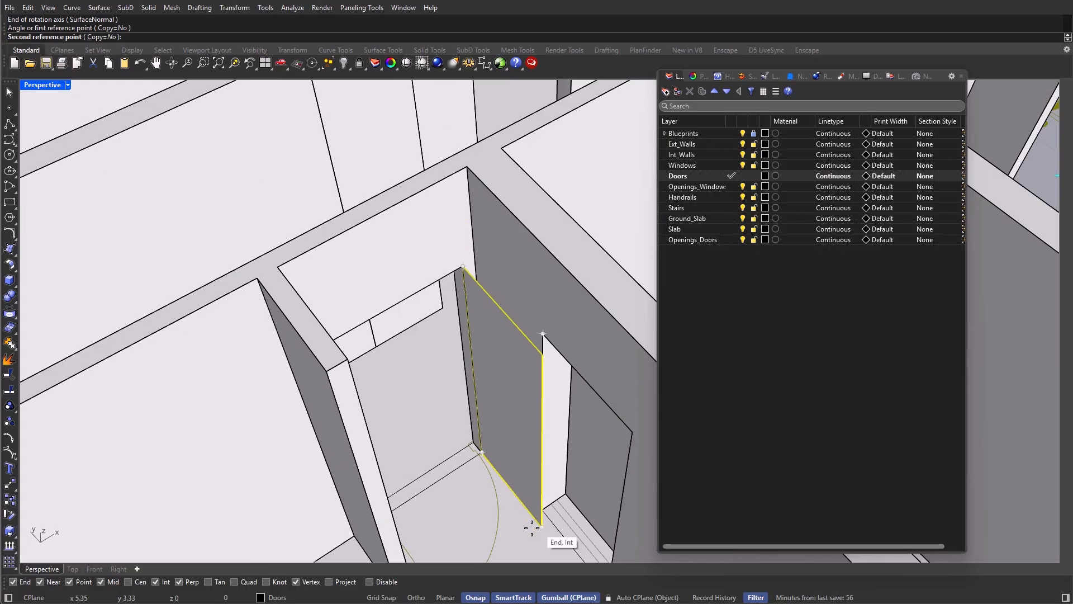
right_drag(532, 527, 489, 536)
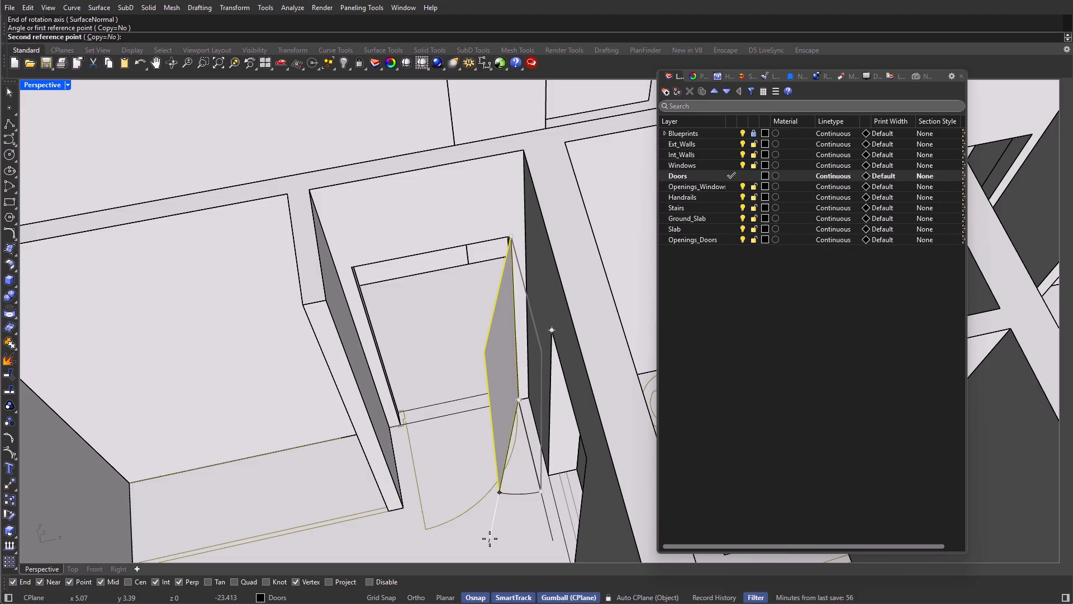
click(414, 424)
scroll(476, 335, down, 3)
key(Escape)
Step: Move the free vertical edge of the Bedroom 2 door plane to the opposite jamb so it fills the opening
right_drag(481, 419, 468, 363)
scroll(452, 417, up, 4)
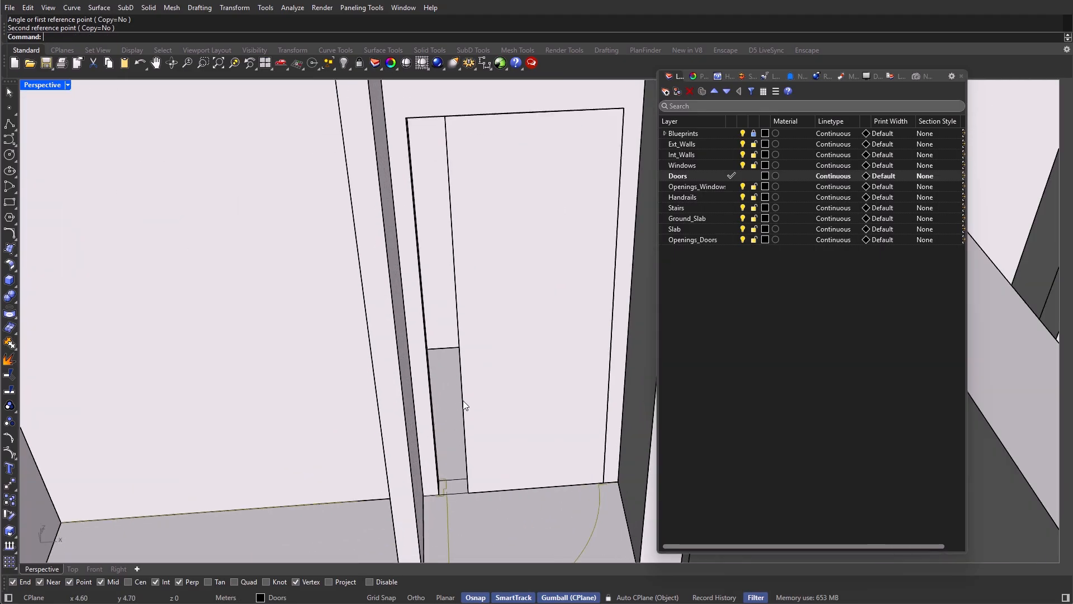
ctrl+shift+click(462, 395)
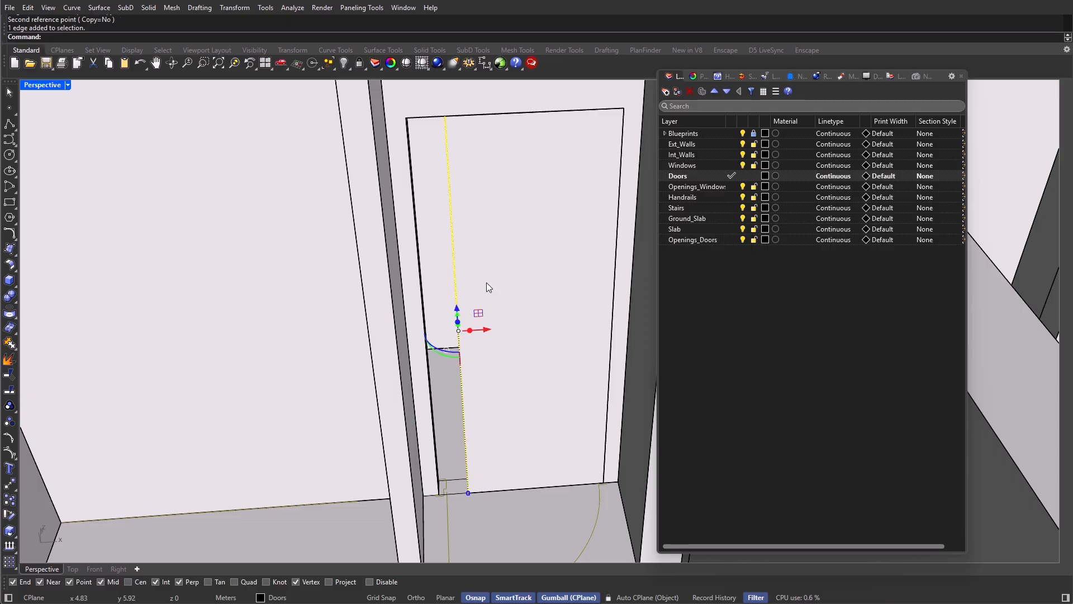
shift+right_drag(486, 283, 456, 287)
text(Move)
key(Return)
click(451, 494)
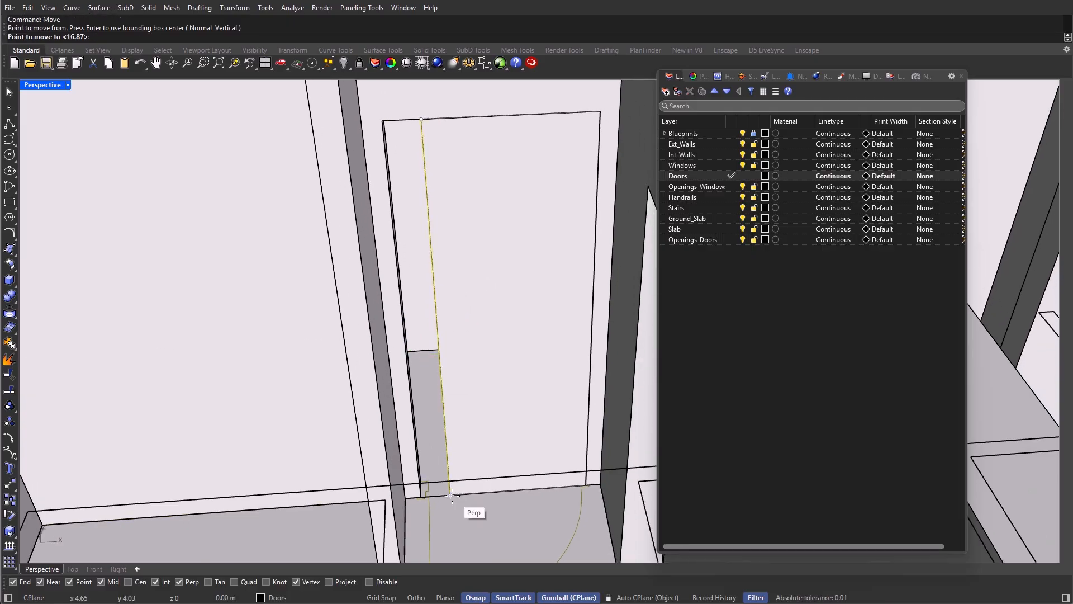
scroll(420, 495, up, 5)
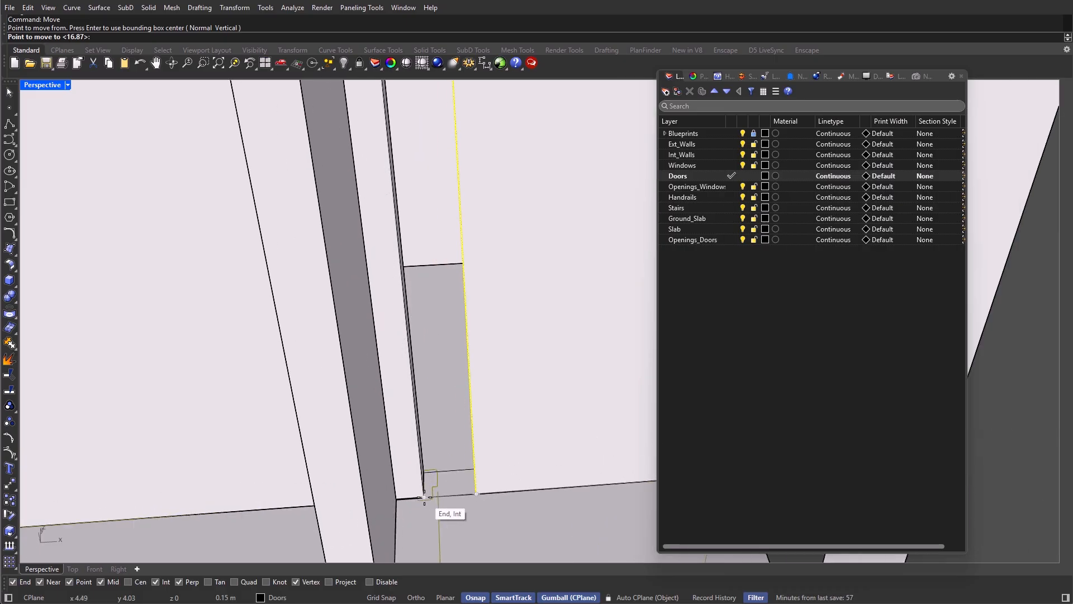
click(423, 497)
Step: Copy the fitted Bedroom 2 door plane by its upper corner to the matching corner of the Bedroom 1 doorway
click(488, 405)
scroll(487, 410, down, 8)
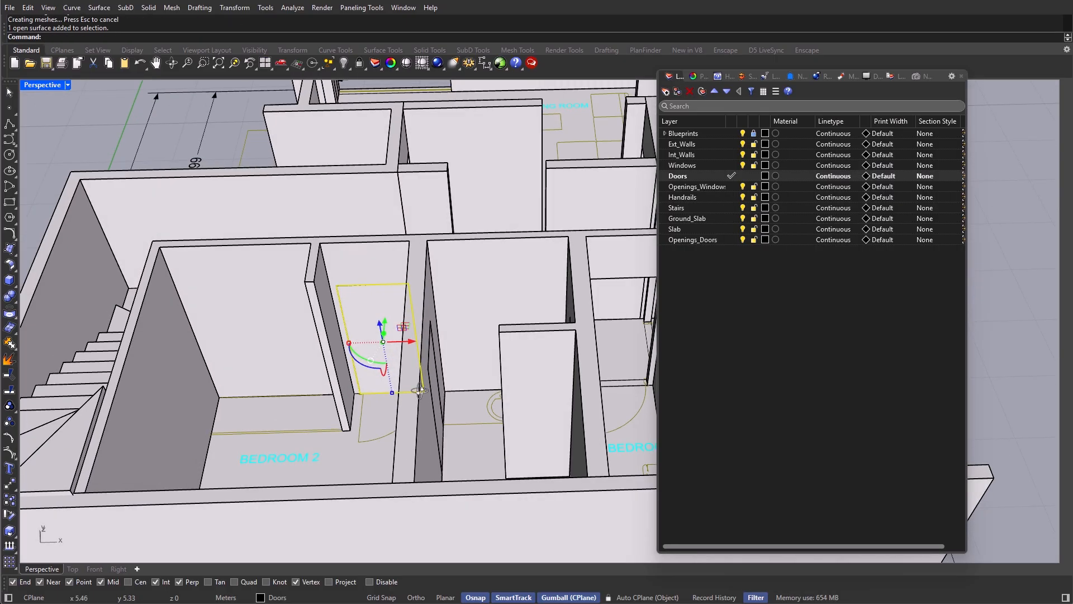
right_click(420, 390)
right_drag(419, 389, 384, 372)
click(407, 327)
shift+right_drag(592, 306, 471, 329)
scroll(471, 297, up, 6)
click(519, 314)
Step: Copy the Bedroom 1 door plane by its upper corner to the doorway of the small room next to Bedroom 1
scroll(523, 317, down, 6)
right_click(470, 329)
click(471, 328)
right_click(473, 327)
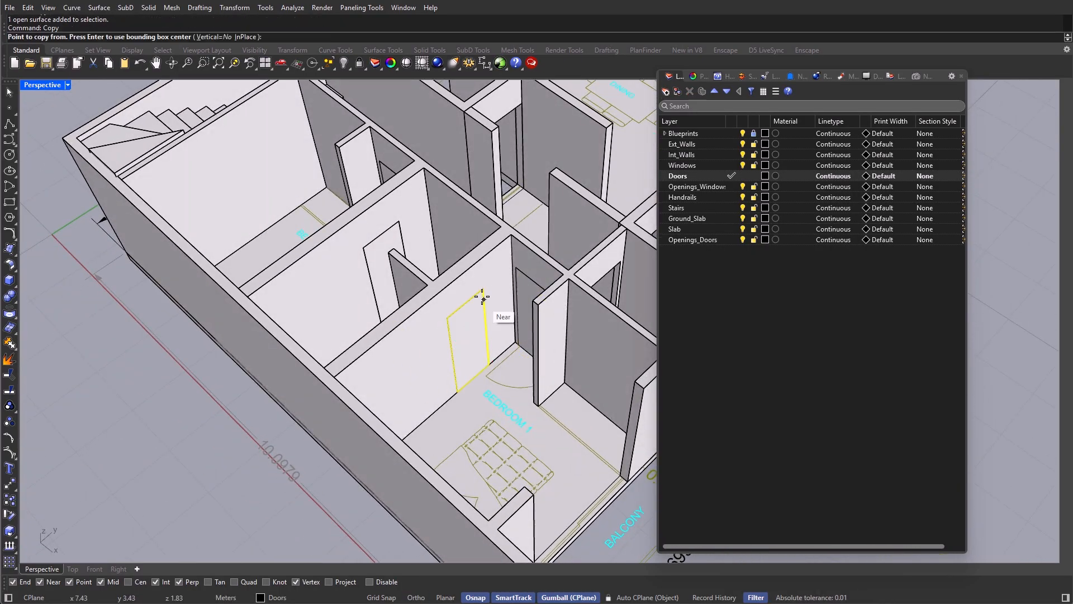
click(484, 290)
right_drag(484, 290, 447, 300)
scroll(448, 299, up, 5)
click(419, 359)
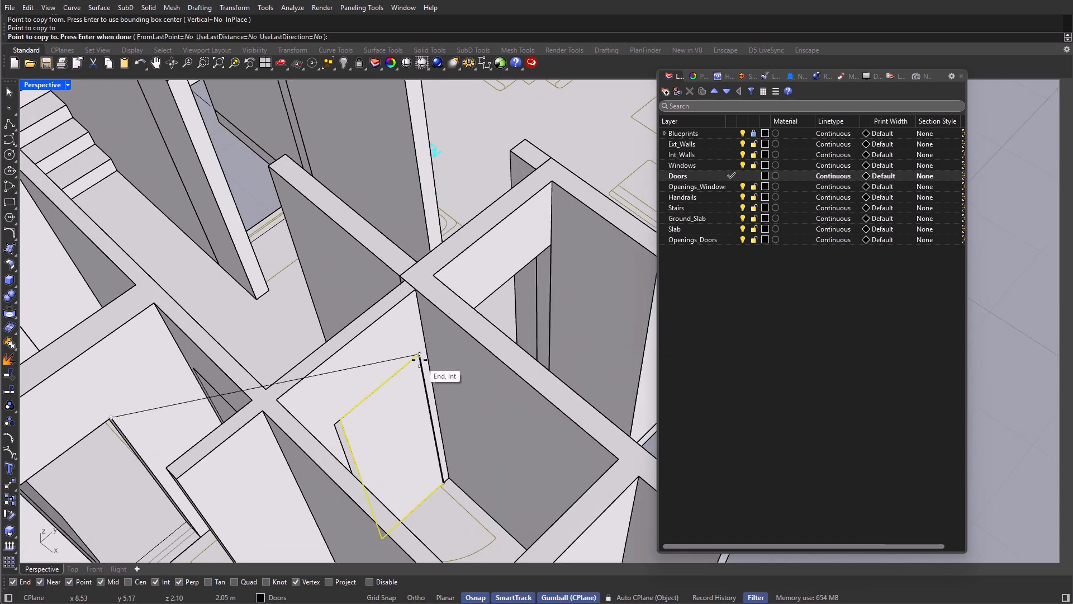
scroll(420, 360, down, 3)
right_drag(427, 367, 445, 380)
scroll(446, 380, up, 6)
right_click(445, 381)
Step: Move the free vertical edge of the small room's door plane onto the facing jamb of its doorway
ctrl+shift+click(459, 370)
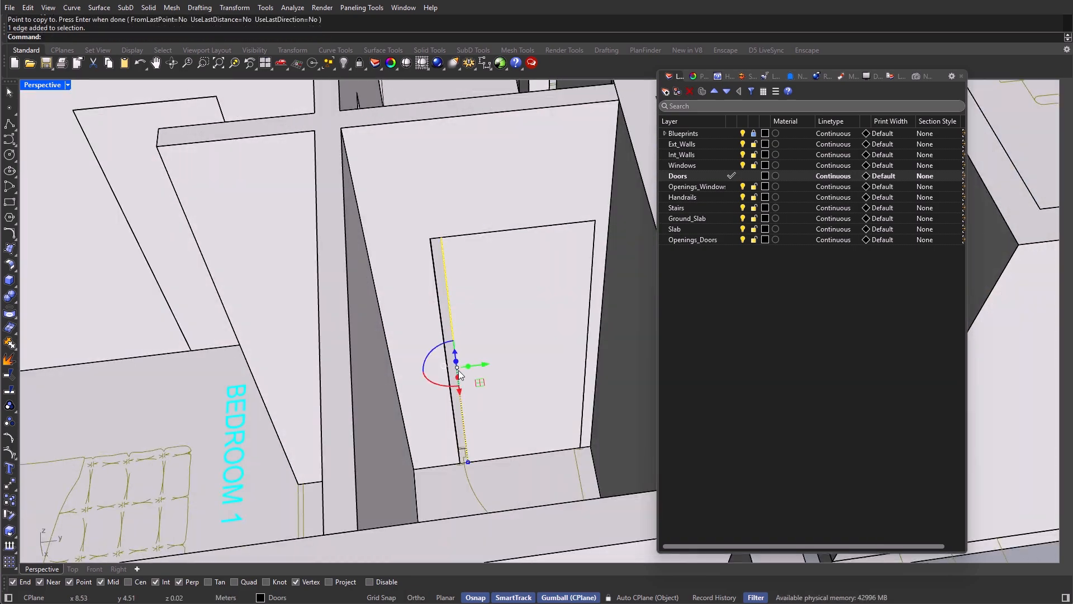
text(m)
key(Return)
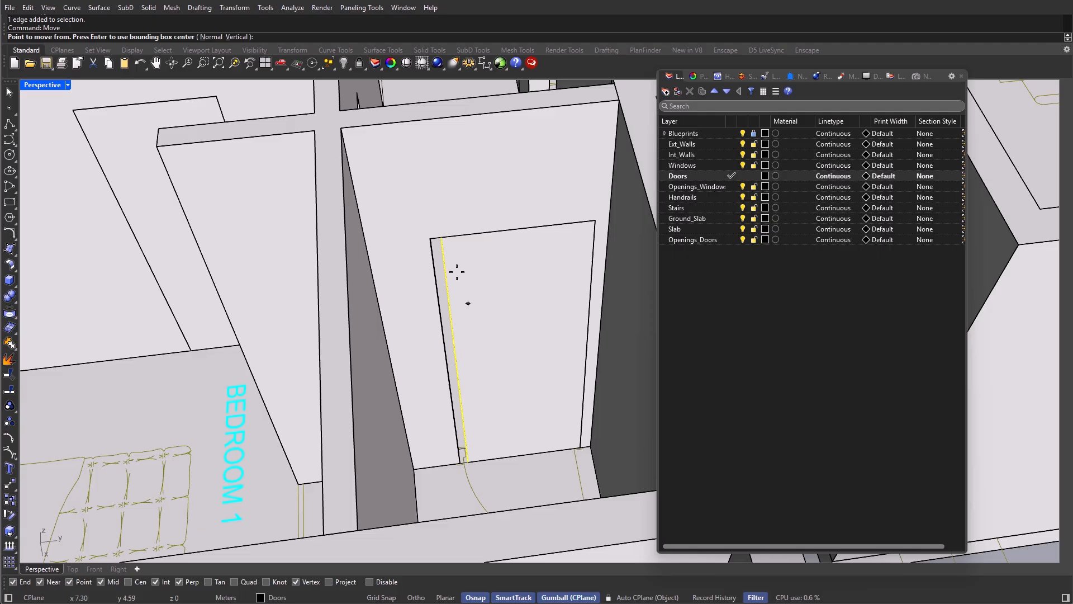
scroll(435, 224, up, 2)
click(443, 242)
click(429, 243)
scroll(465, 360, down, 6)
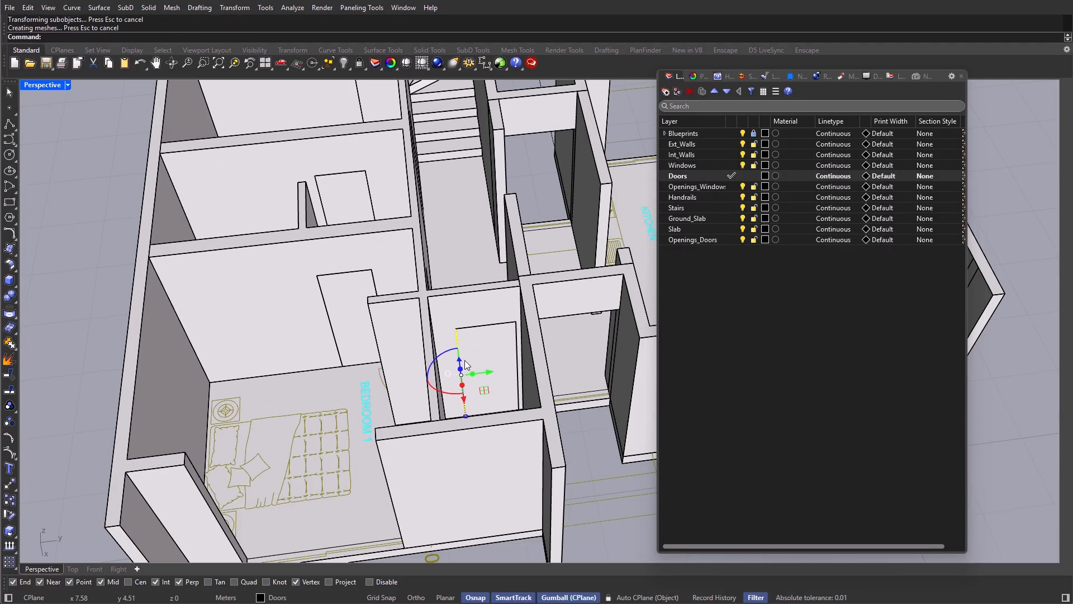
Step: Copy the small room's door plane by its upper corner to the opening of the neighbouring room on the kitchen side
right_drag(464, 360, 483, 360)
click(483, 360)
text(C)
key(Return)
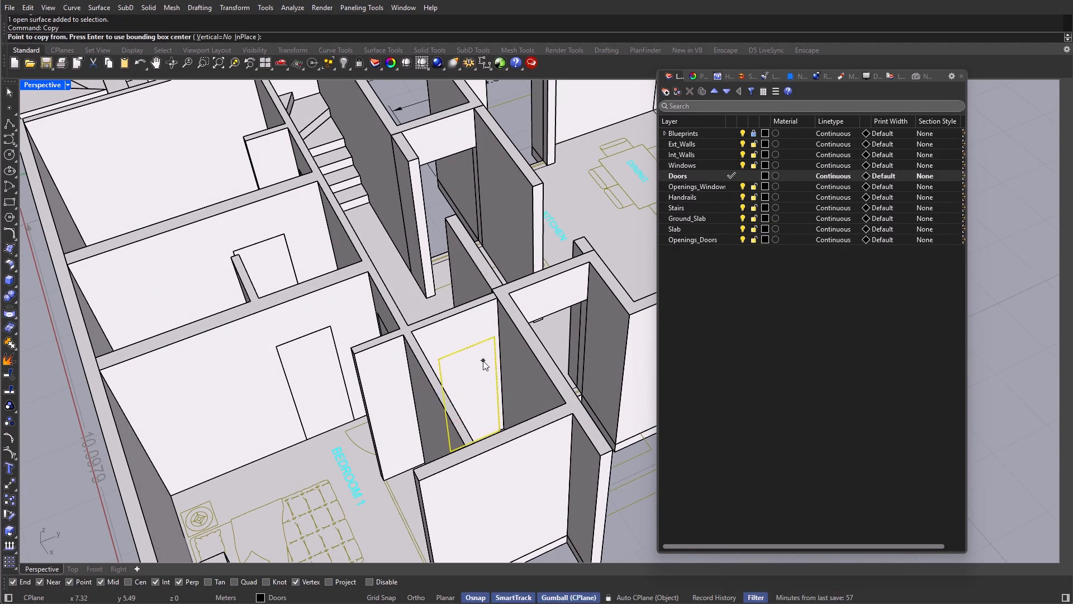
click(493, 339)
shift+right_drag(493, 339, 395, 412)
scroll(429, 403, up, 3)
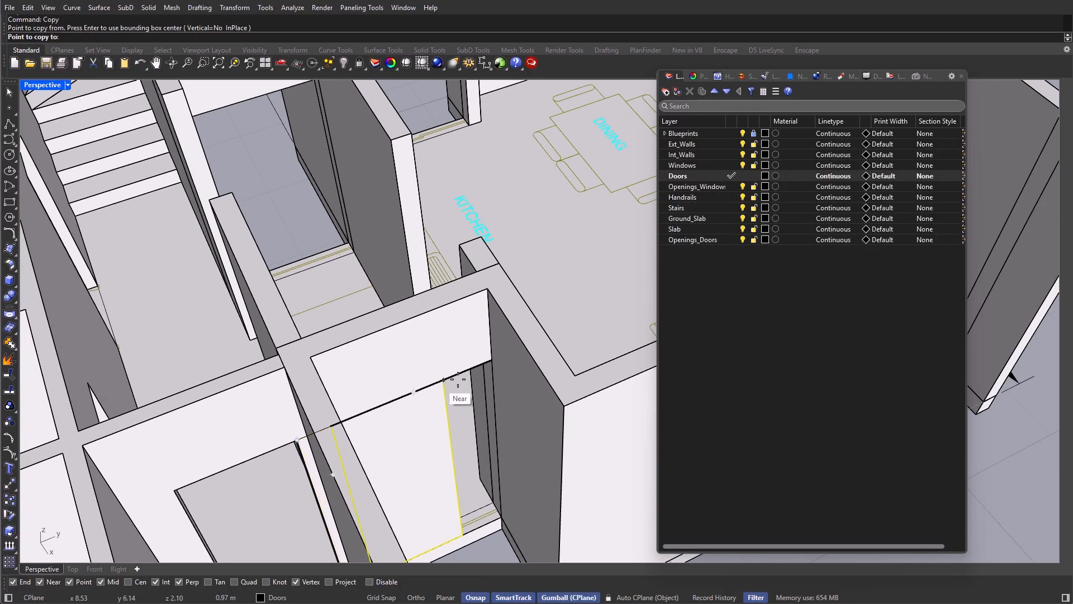
click(490, 360)
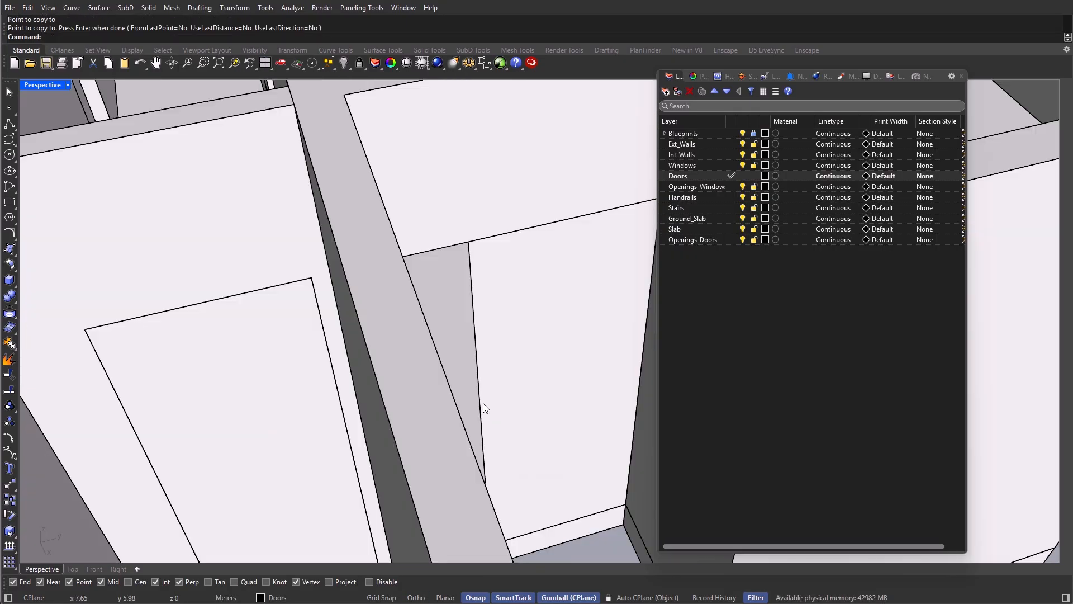
Step: Move the free vertical edge of the newly copied kitchen-side door plane to close the remaining gap in its opening
scroll(484, 401, down, 4)
right_drag(494, 400, 424, 370)
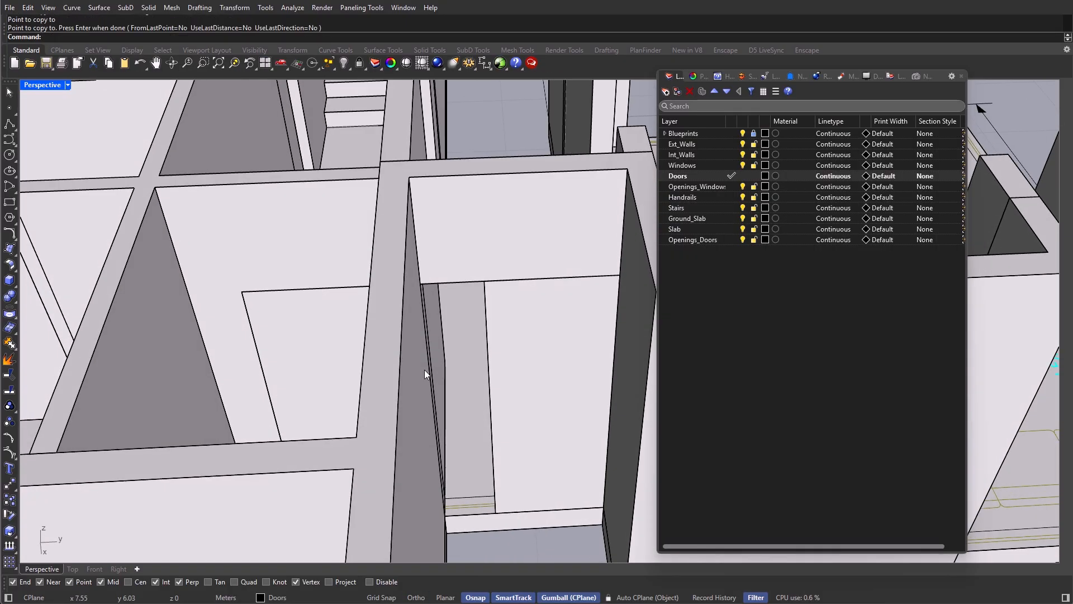
ctrl+shift+click(490, 409)
text(M)
key(Return)
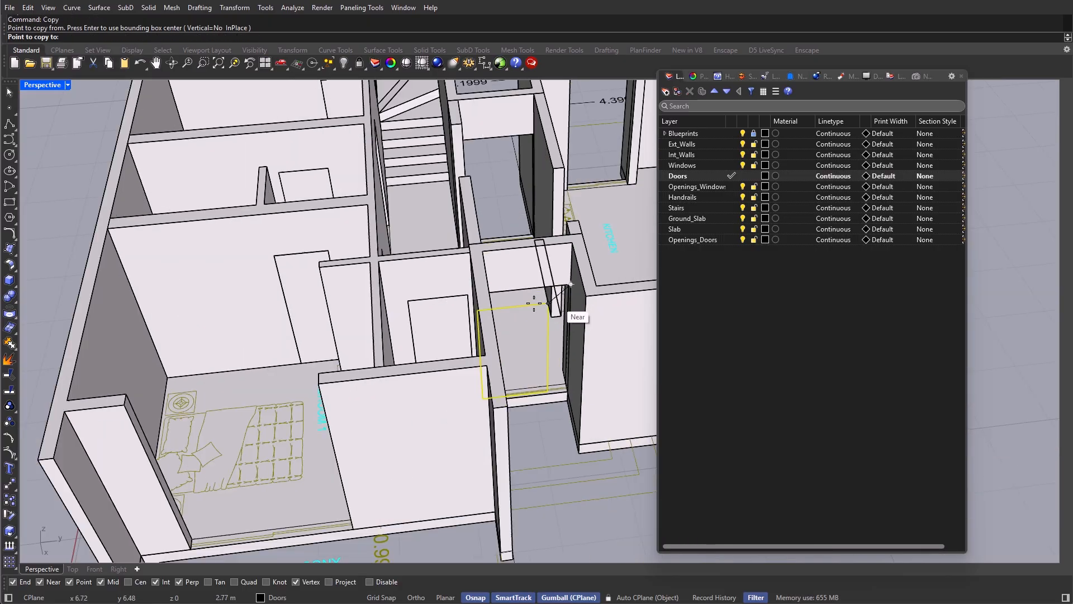
Step: Copy the kitchen-side door plane to the upper corner of the doorway beside the stairs
scroll(535, 303, up, 5)
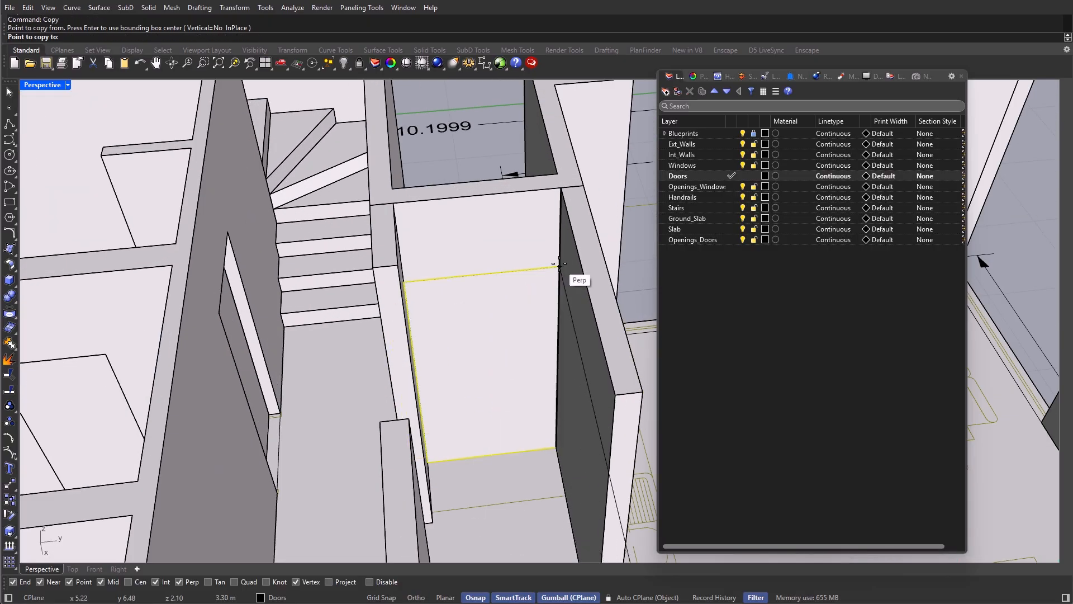
click(560, 263)
scroll(472, 259, down, 5)
right_click(472, 259)
Step: Select the five parallel door planes and move them -0.075 along the X axis into their wall openings
right_drag(280, 475, 430, 376)
scroll(347, 370, up, 2)
scroll(347, 370, up, 3)
click(341, 390)
scroll(341, 390, down, 4)
scroll(428, 367, up, 3)
shift+click(449, 357)
shift+click(557, 323)
scroll(557, 323, down, 4)
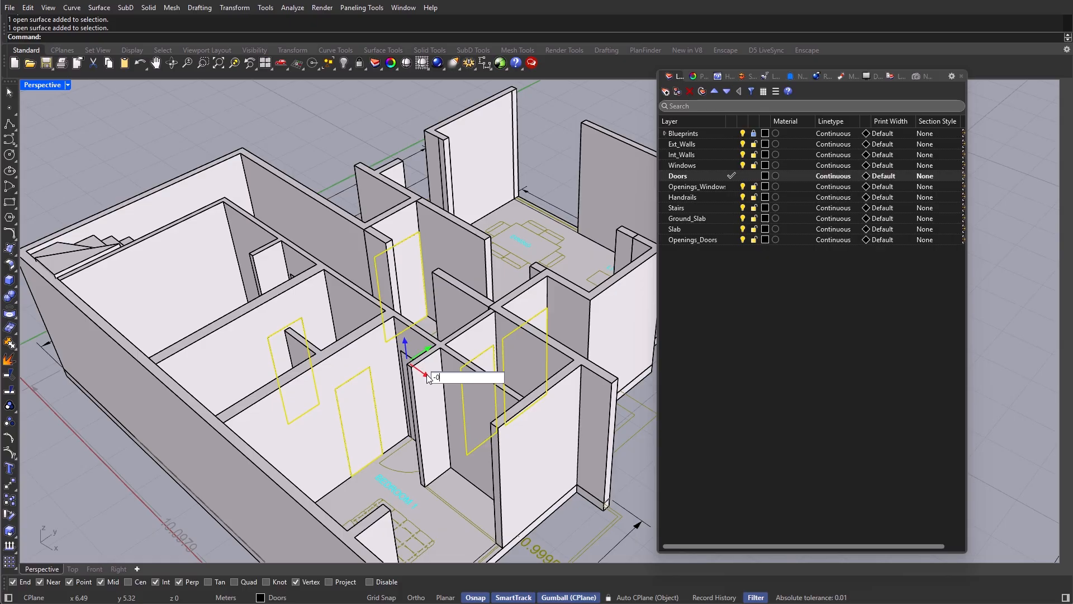
click(427, 374)
text(-0.075)
key(Return)
key(Escape)
Step: Select the two door planes running the other way and move them 0.075 along the Y axis
right_drag(357, 400, 452, 384)
scroll(477, 444, up, 4)
click(477, 444)
shift+click(374, 385)
scroll(374, 384, down, 6)
click(452, 386)
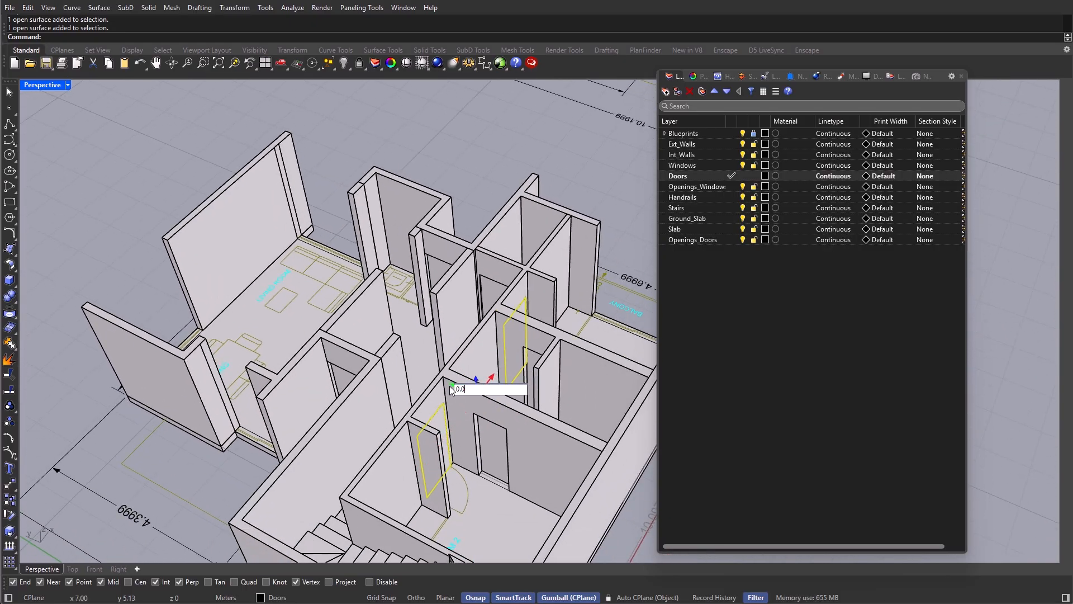
text(0.075)
key(Return)
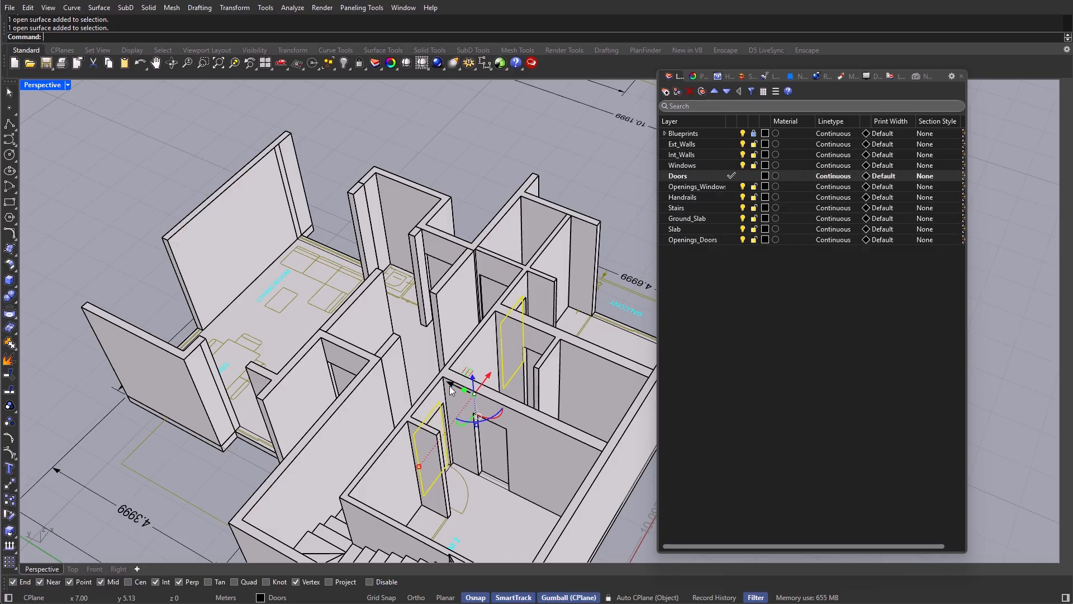
key(Escape)
Step: With Windows as the current layer, build a three-point plane filling Bedroom 1's opening onto the balcony
right_drag(575, 394, 398, 326)
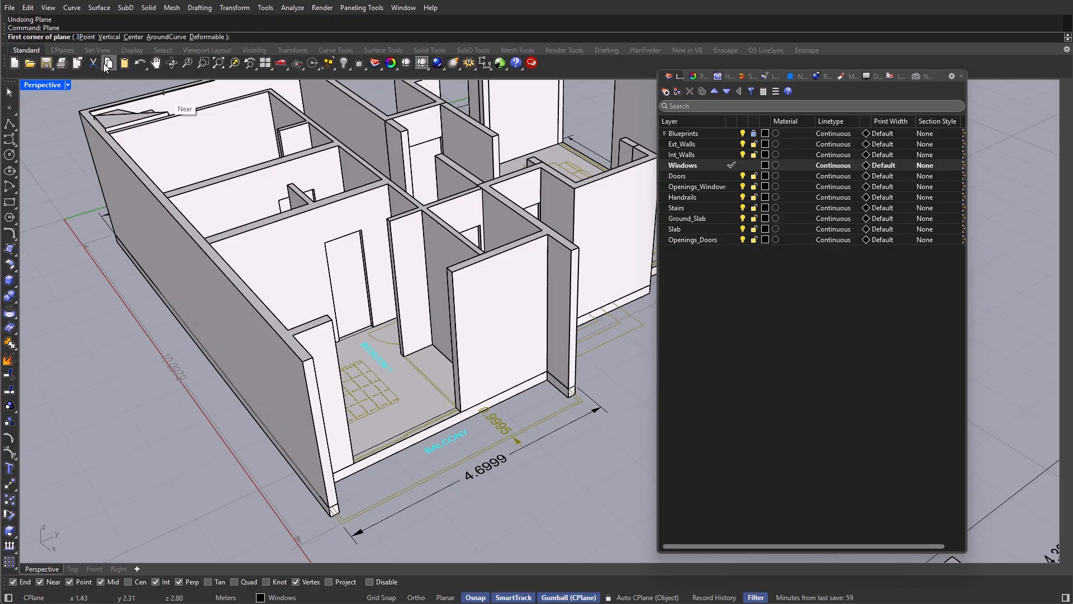
click(84, 37)
scroll(467, 244, up, 5)
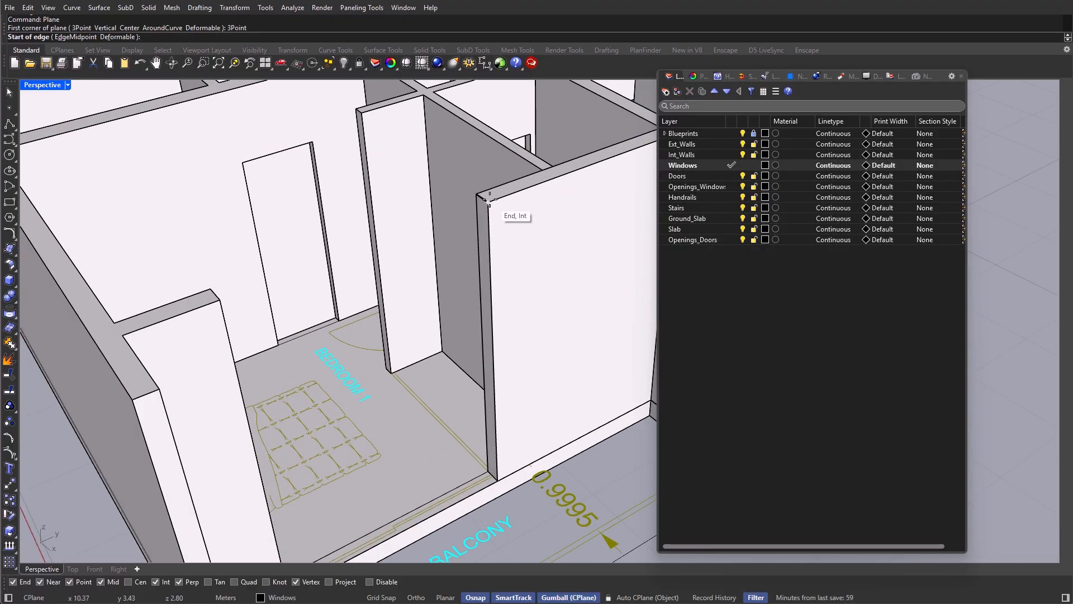
click(490, 198)
click(219, 302)
scroll(385, 437, down, 3)
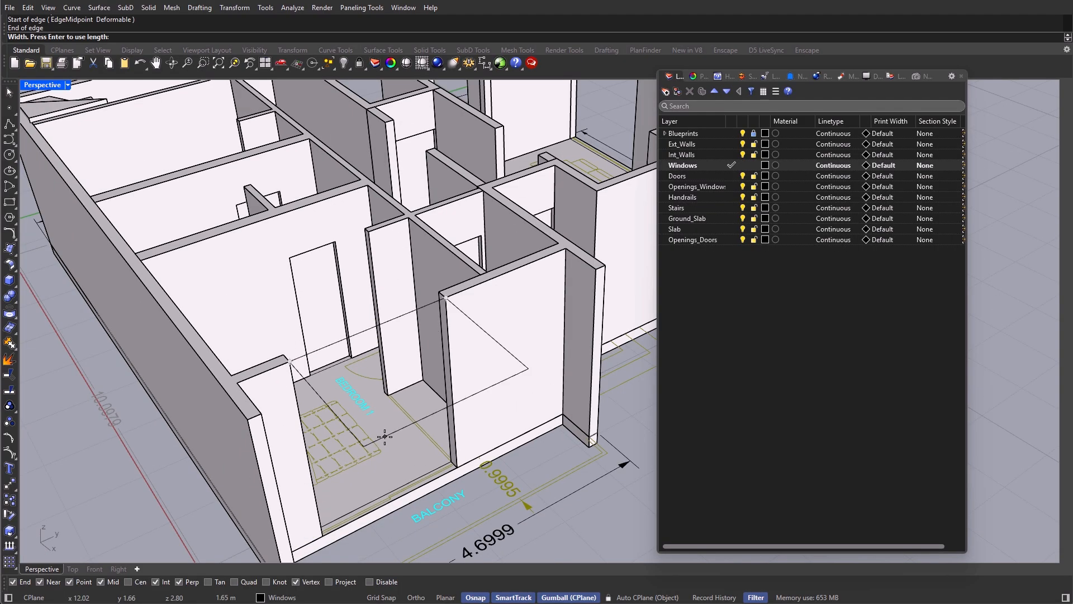
scroll(385, 437, up, 5)
click(334, 478)
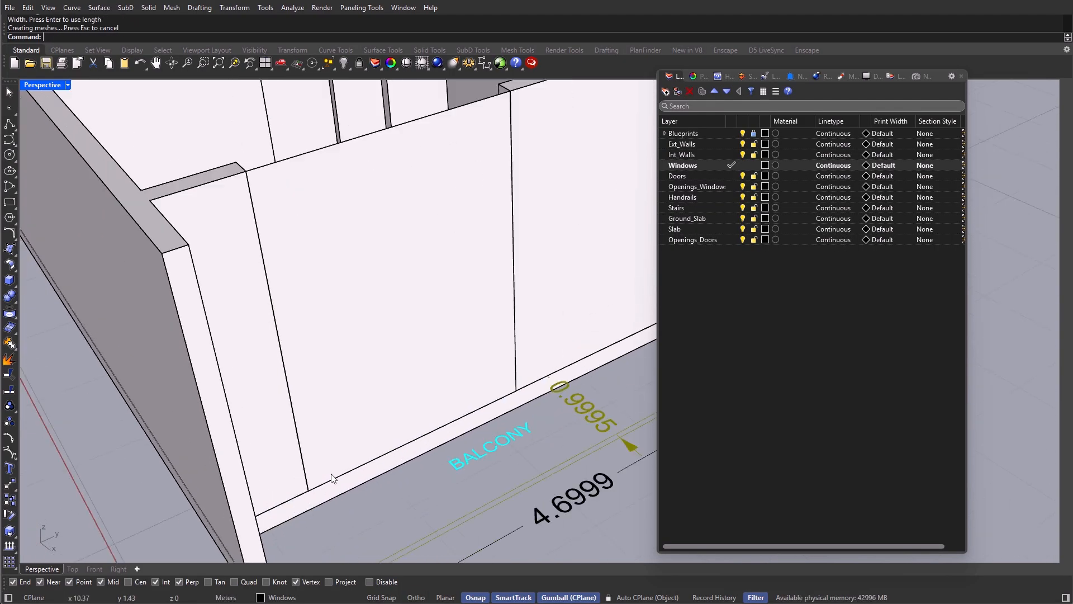
Step: Build a three-point plane filling the external wall opening beside the living room sofas
scroll(407, 402, down, 6)
click(407, 402)
right_click(407, 401)
shift+right_drag(581, 296, 425, 467)
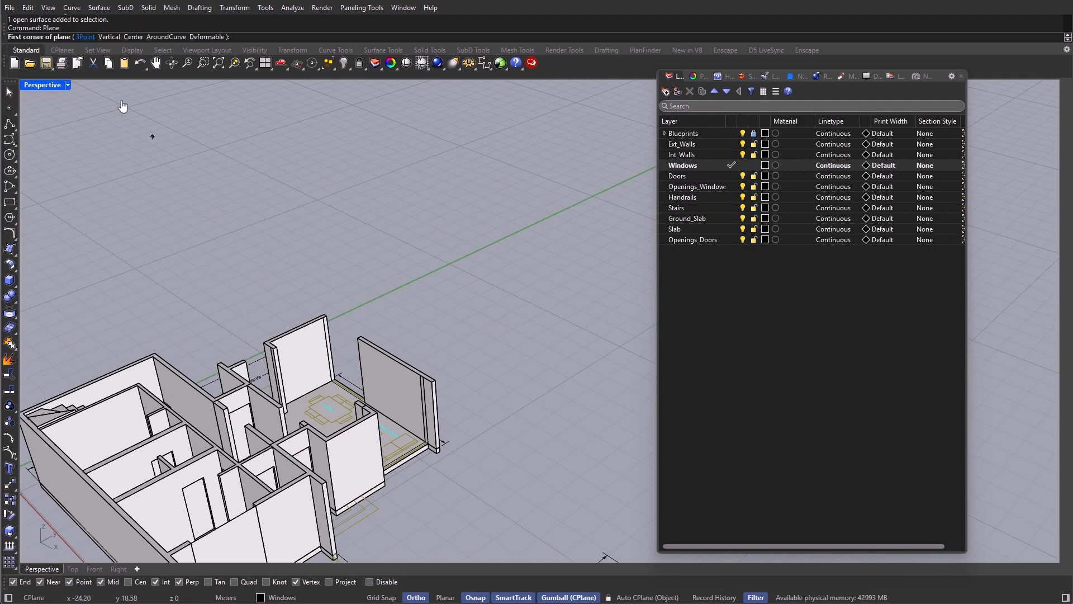
click(85, 36)
scroll(386, 426, up, 3)
shift+right_drag(405, 402, 433, 349)
scroll(443, 330, up, 4)
click(481, 292)
right_drag(626, 257, 495, 230)
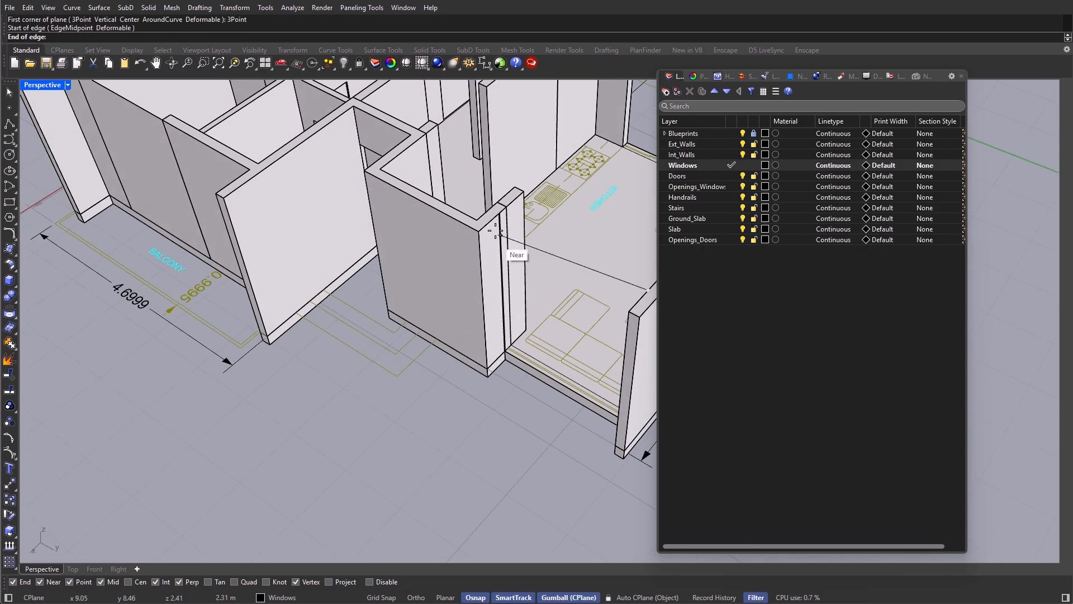
click(499, 215)
click(504, 351)
Step: Build a three-point plane filling the external wall opening between the kitchen and dining areas
scroll(492, 364, down, 5)
right_drag(458, 391, 492, 335)
scroll(491, 236, up, 6)
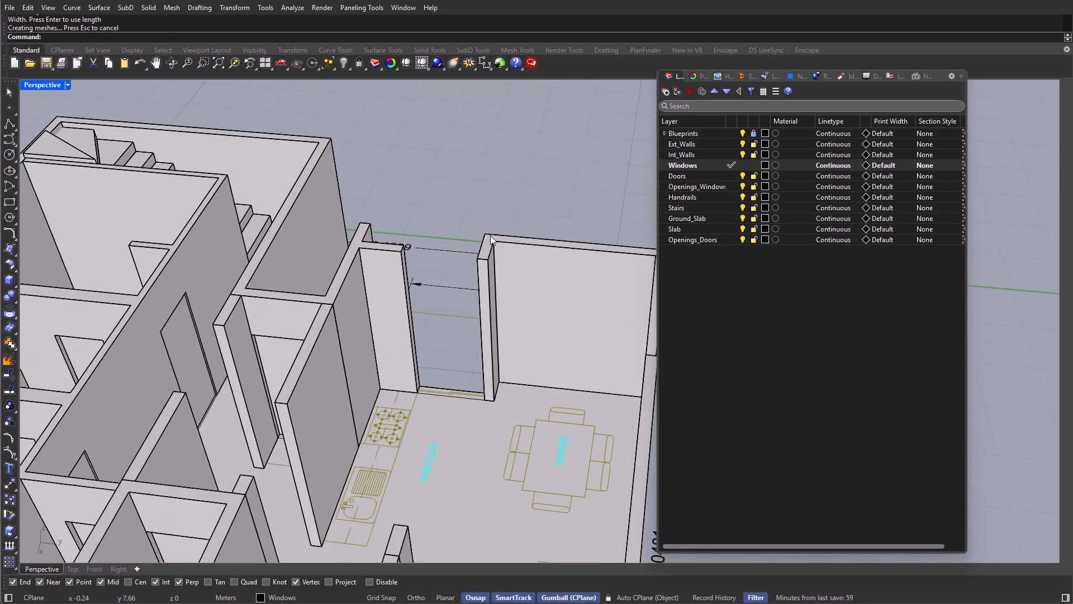
scroll(456, 261, up, 2)
right_click(456, 261)
click(84, 37)
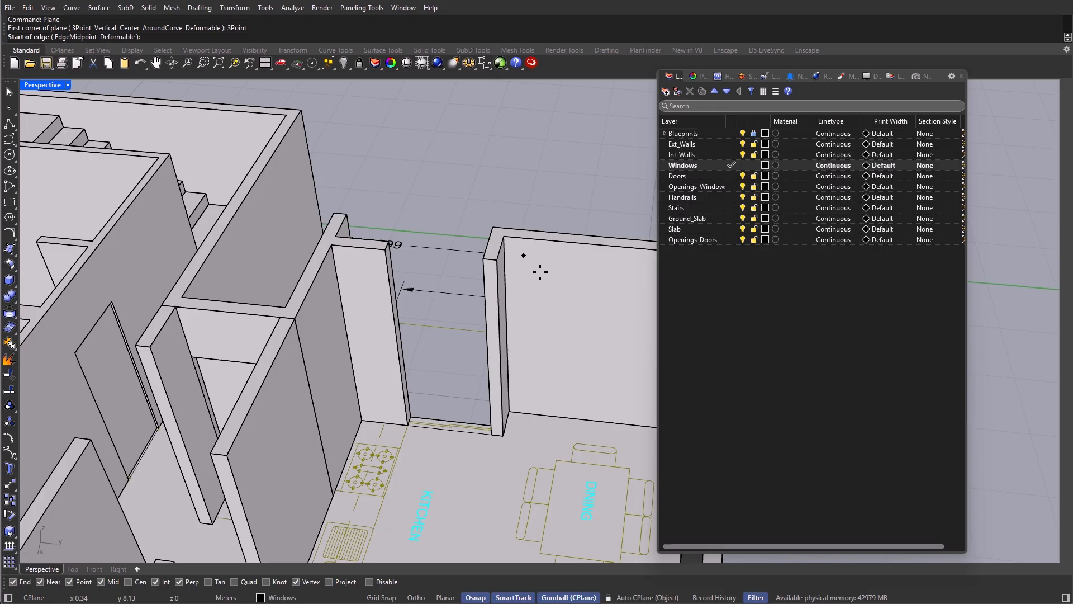
click(488, 260)
click(396, 244)
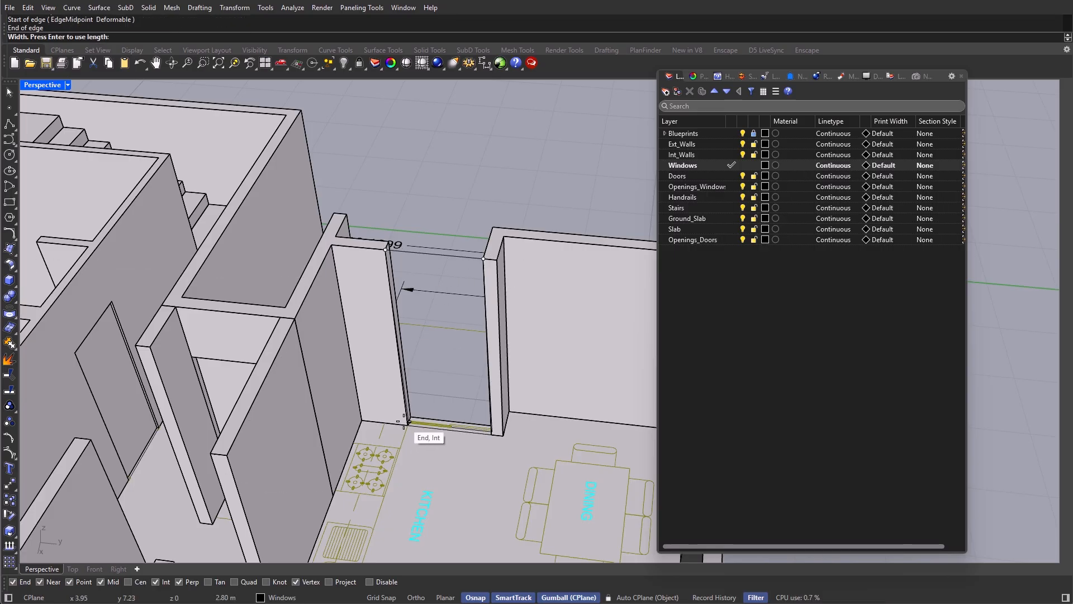
click(425, 438)
Step: Select the three ground-floor window planes and move them along the X axis into their wall openings
scroll(143, 441, down, 5)
click(144, 442)
shift+click(489, 427)
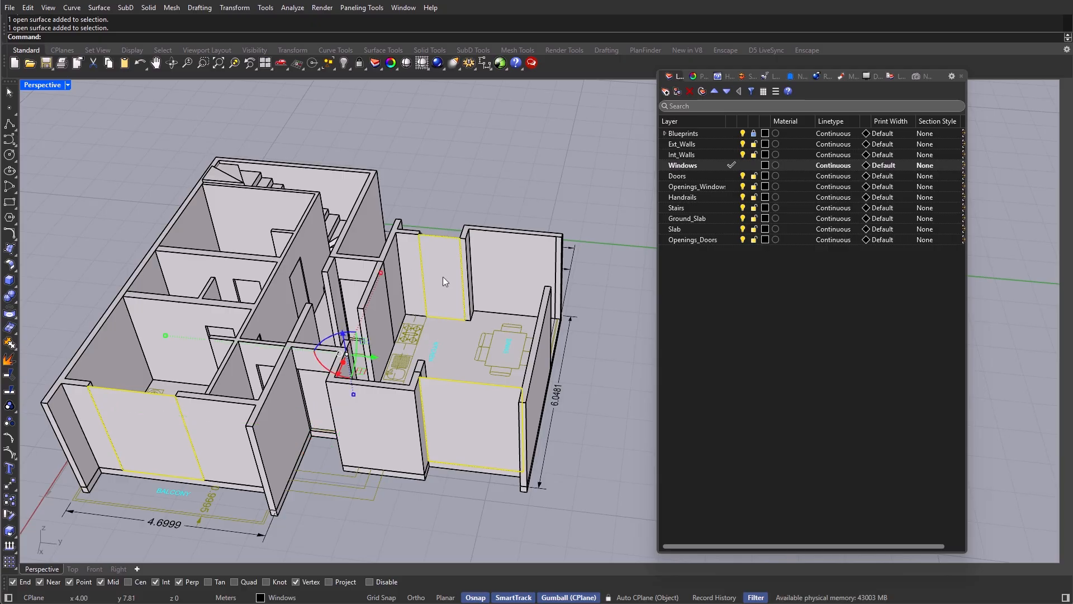
right_drag(379, 451, 395, 377)
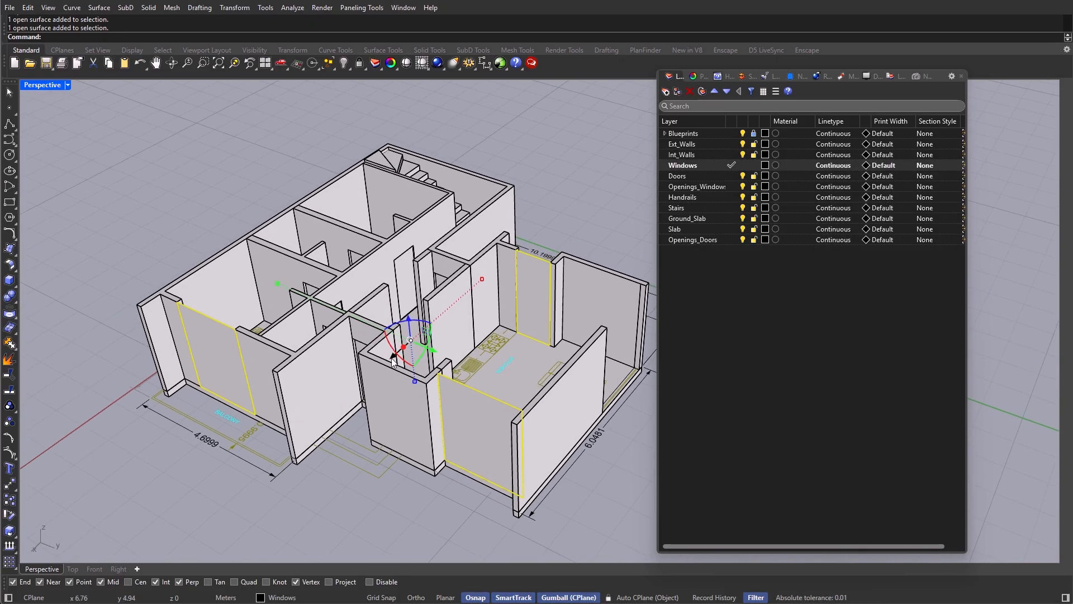
click(393, 358)
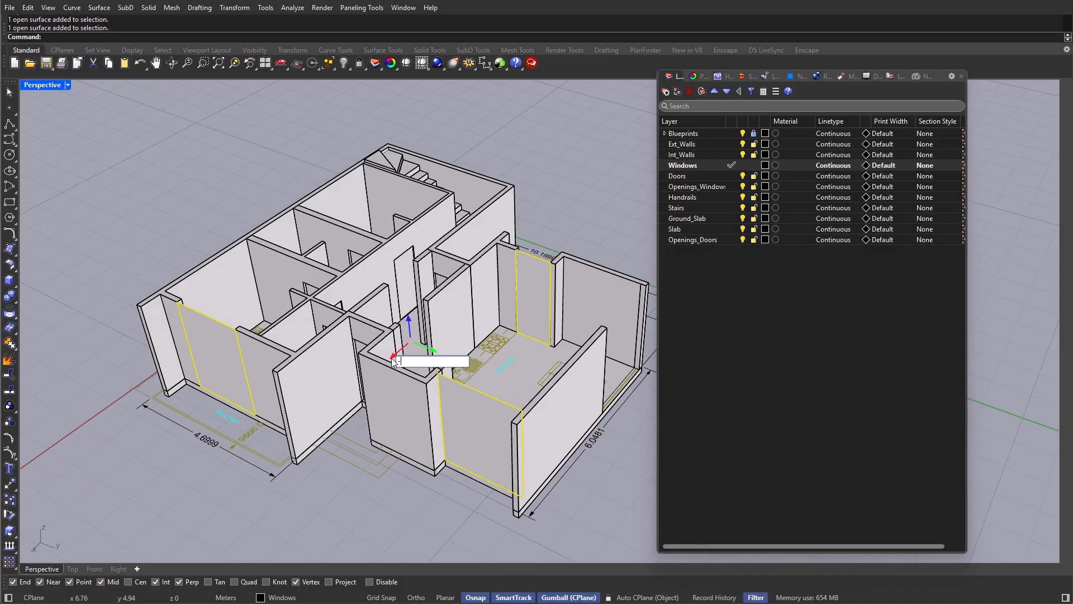
key(Return)
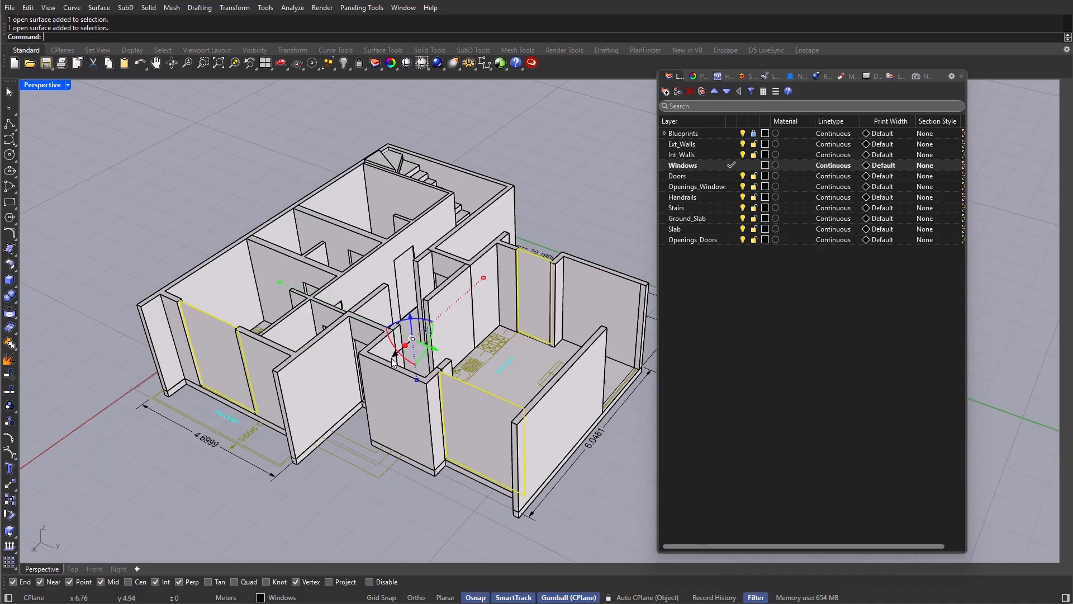
key(Escape)
Step: With Doors as the current layer, build a three-point plane filling the upper-floor doorway between the Master Bedroom and its bathroom
scroll(391, 264, down, 10)
scroll(390, 264, up, 10)
scroll(375, 311, down, 10)
right_drag(374, 311, 506, 366)
scroll(544, 327, up, 4)
click(730, 176)
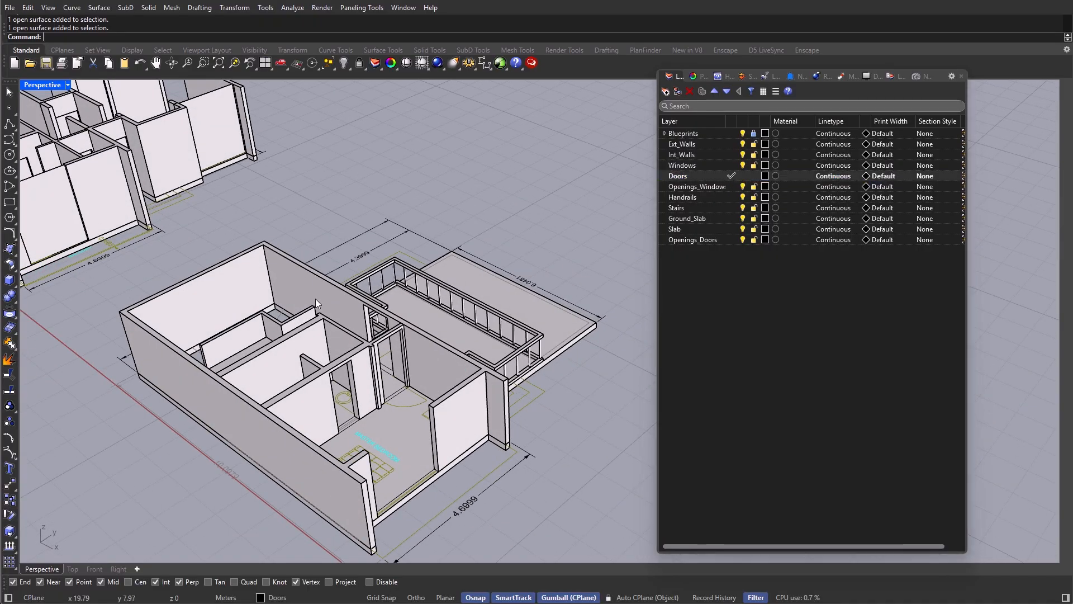
right_drag(316, 299, 320, 310)
key(Return)
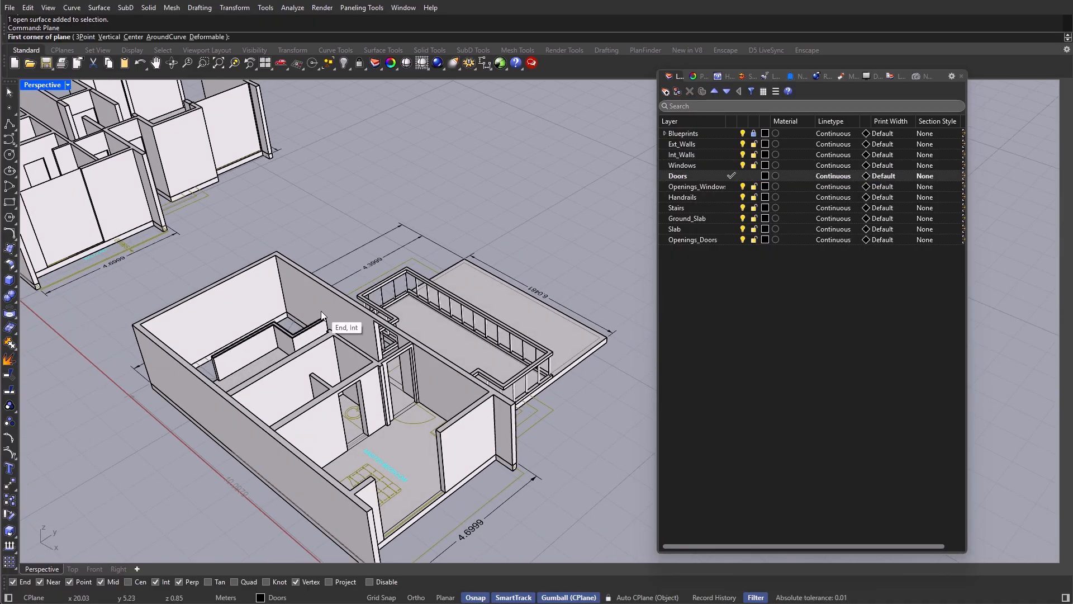
click(85, 37)
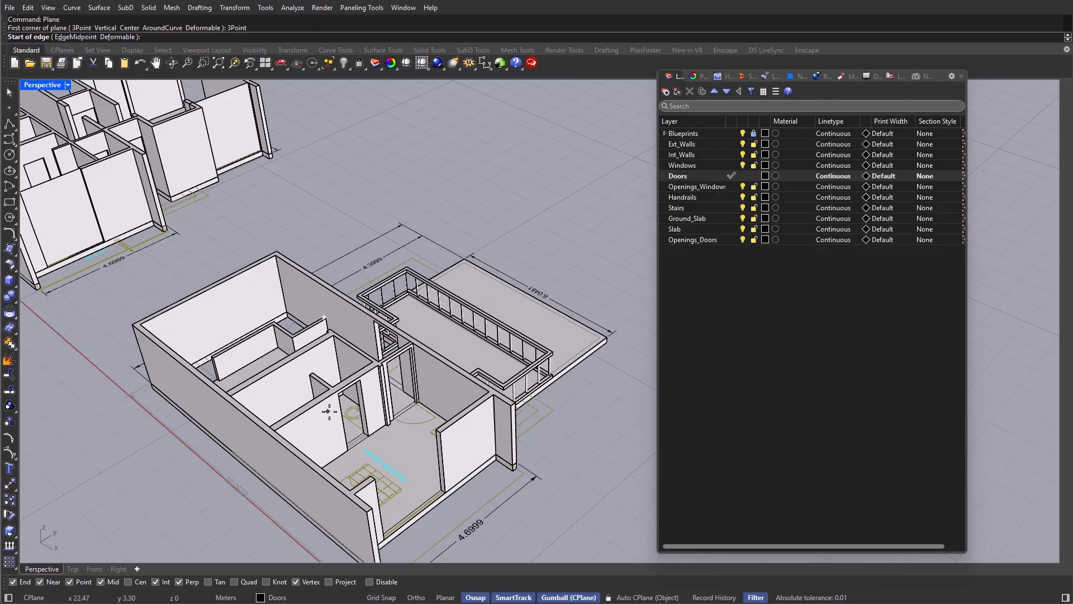
scroll(328, 455, up, 5)
click(427, 225)
click(364, 260)
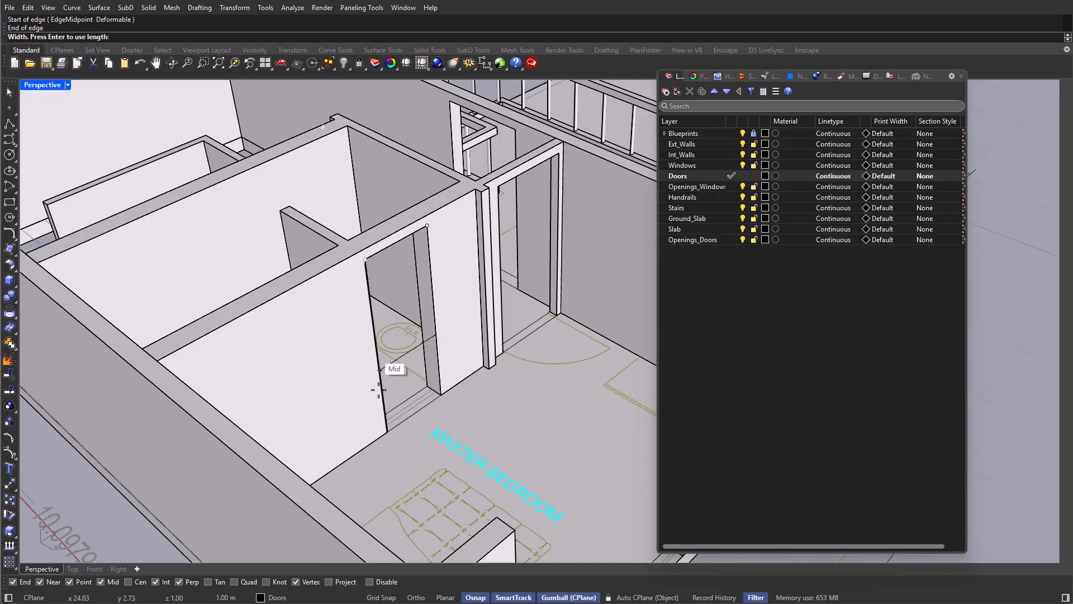
click(387, 431)
Step: Copy the bathroom door plane into the neighbouring Master Bedroom doorway, snapping its upper corner to the opening's far upper corner
click(384, 416)
shift+right_drag(504, 252, 371, 408)
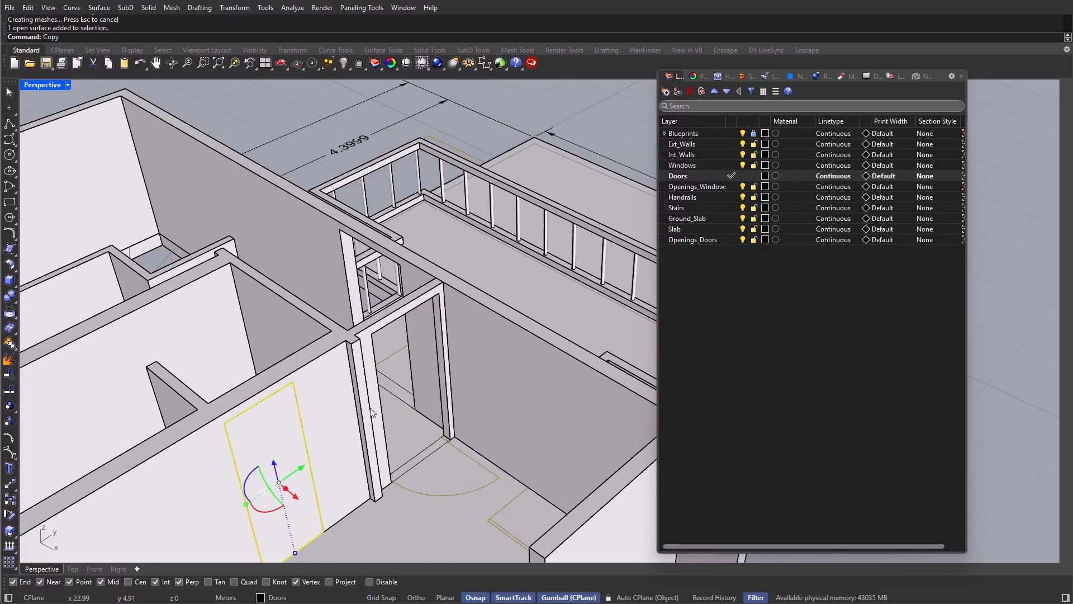
key(Return)
click(300, 381)
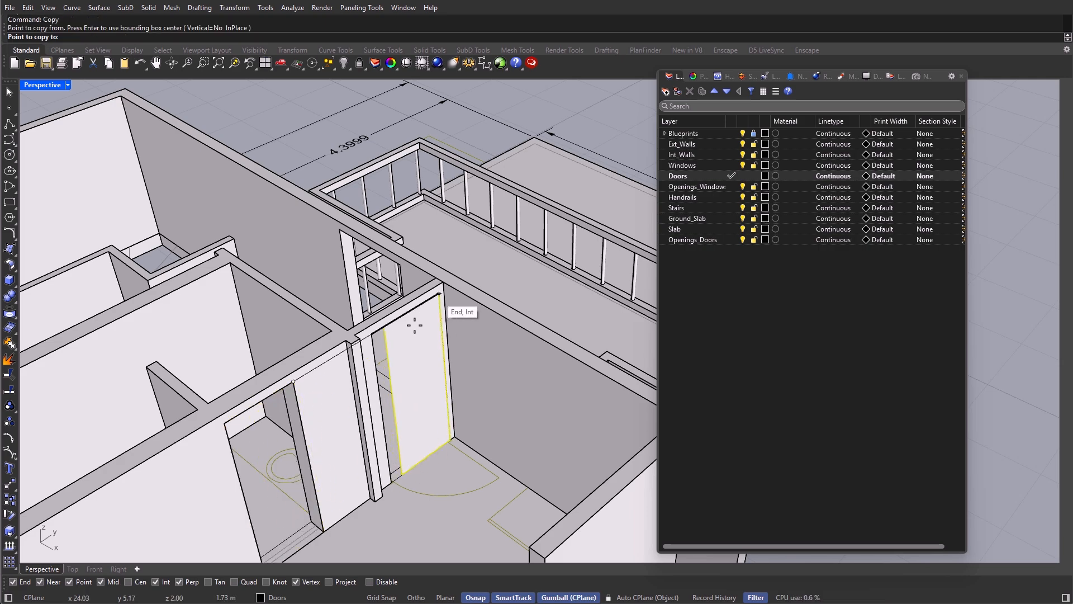
click(439, 297)
key(Return)
Step: Move the copied door plane's short-falling vertical edge to the opposite jamb so the panel fills the Master Bedroom doorway
click(387, 362)
click(414, 398)
ctrl+shift+click(390, 364)
text(Mo)
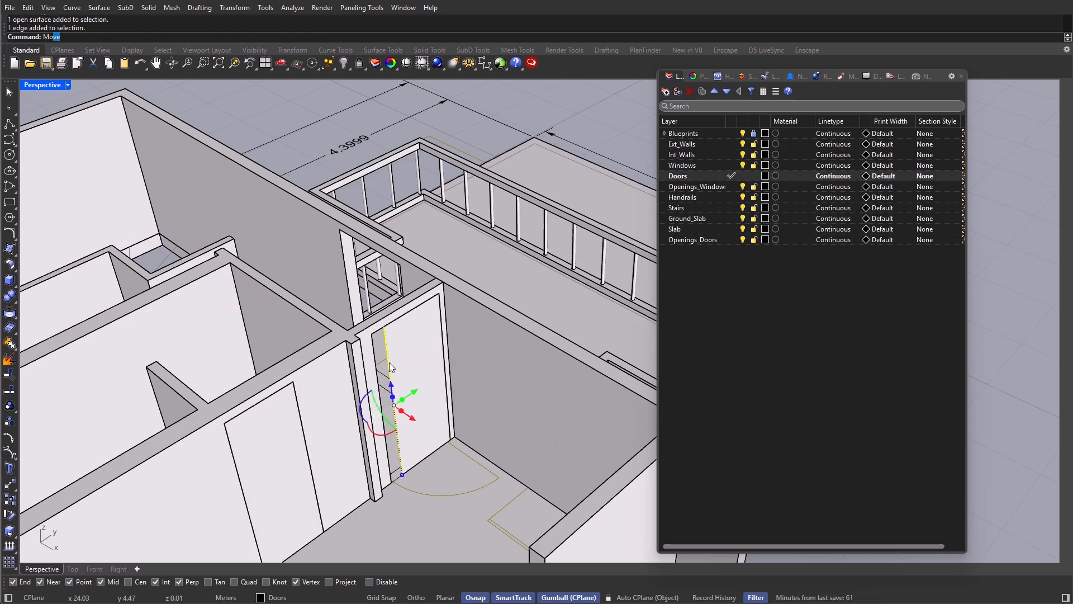
key(Return)
scroll(390, 342, up, 5)
scroll(383, 320, down, 5)
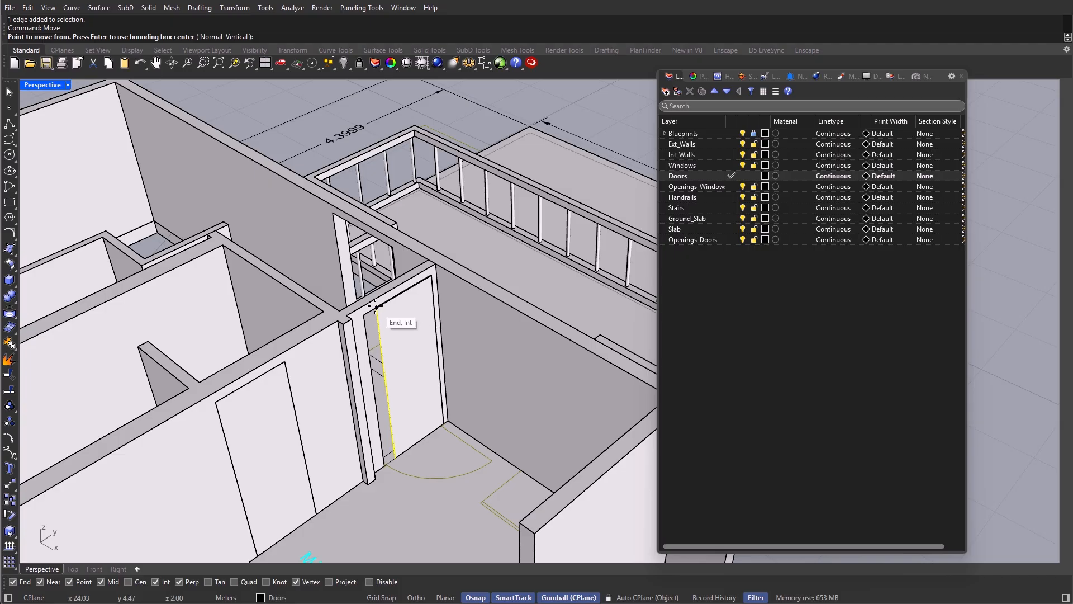
click(377, 308)
click(364, 314)
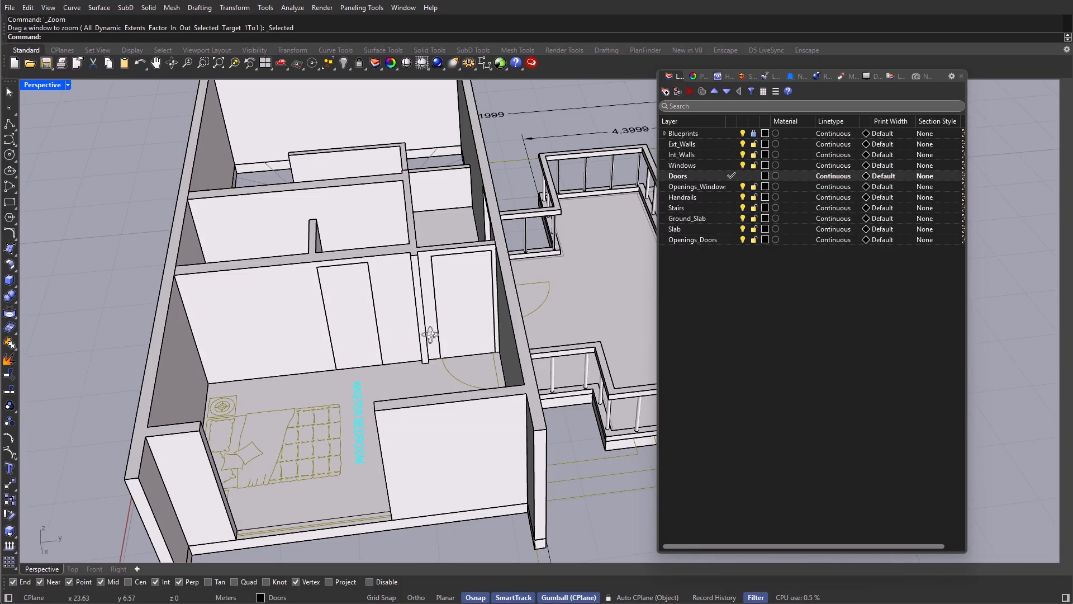
Step: Build a three-point plane filling the upper-floor doorway that opens onto the railed terrace
right_drag(429, 335, 260, 364)
scroll(355, 284, up, 2)
right_drag(355, 284, 342, 315)
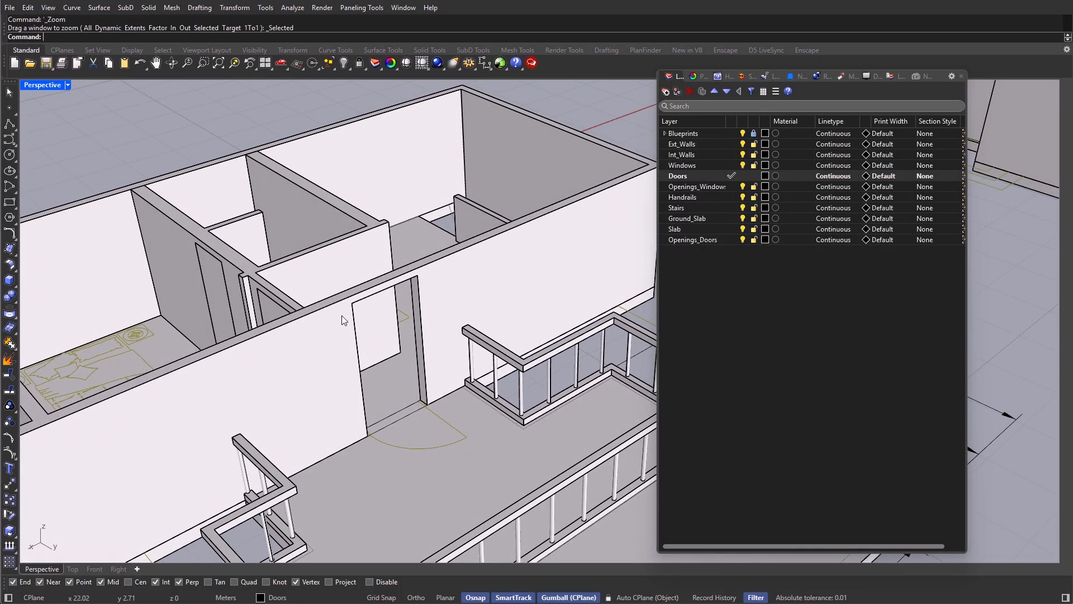
key(Return)
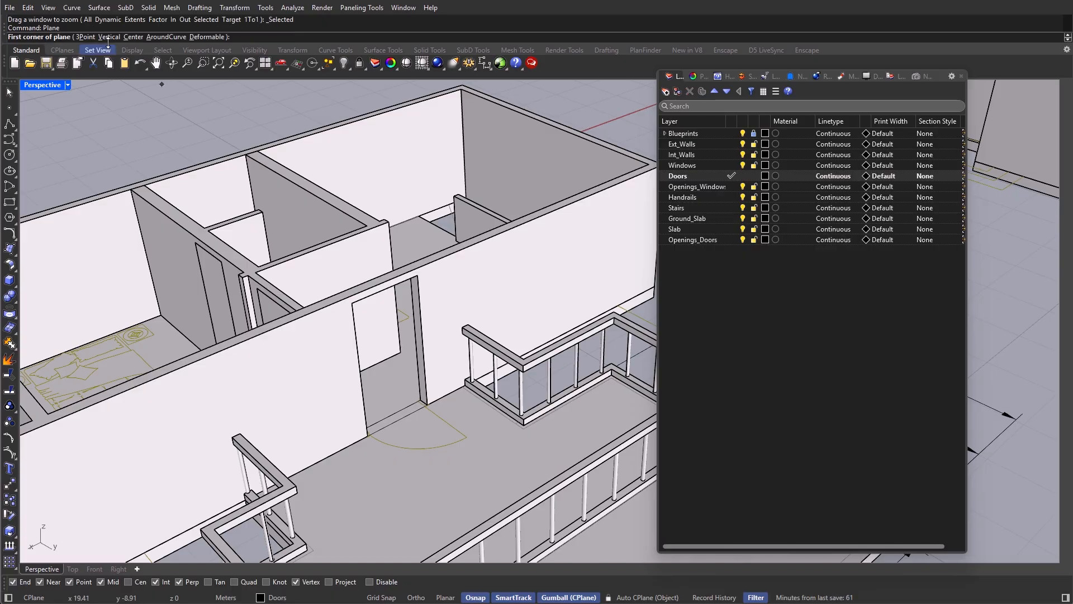
click(85, 37)
click(417, 275)
click(353, 304)
click(368, 436)
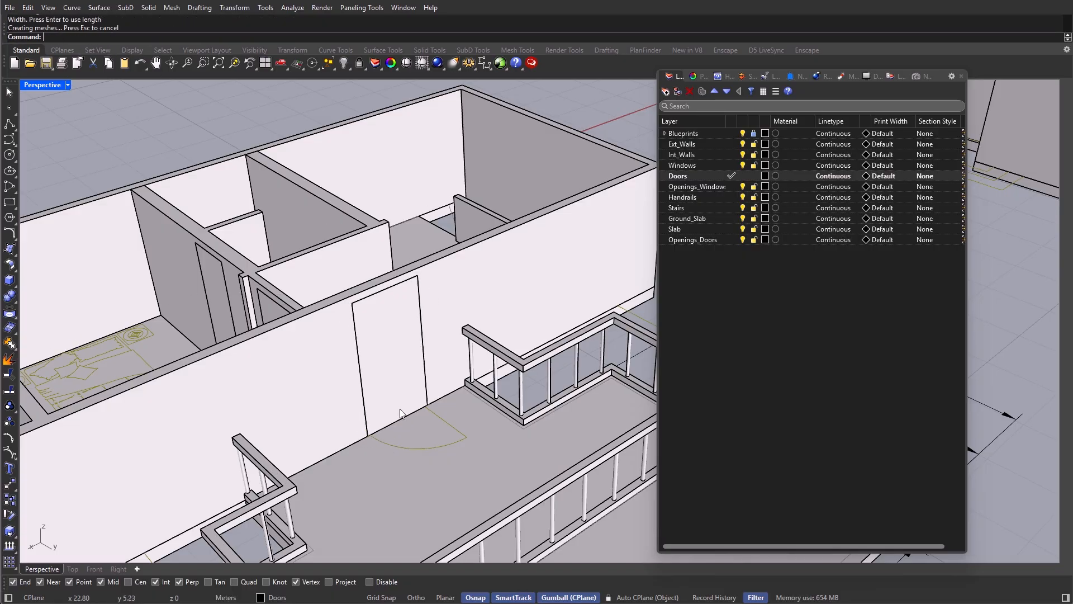
Step: Move the terrace door plane -0.075 along the Y axis into its wall opening
click(401, 412)
scroll(403, 391, up, 3)
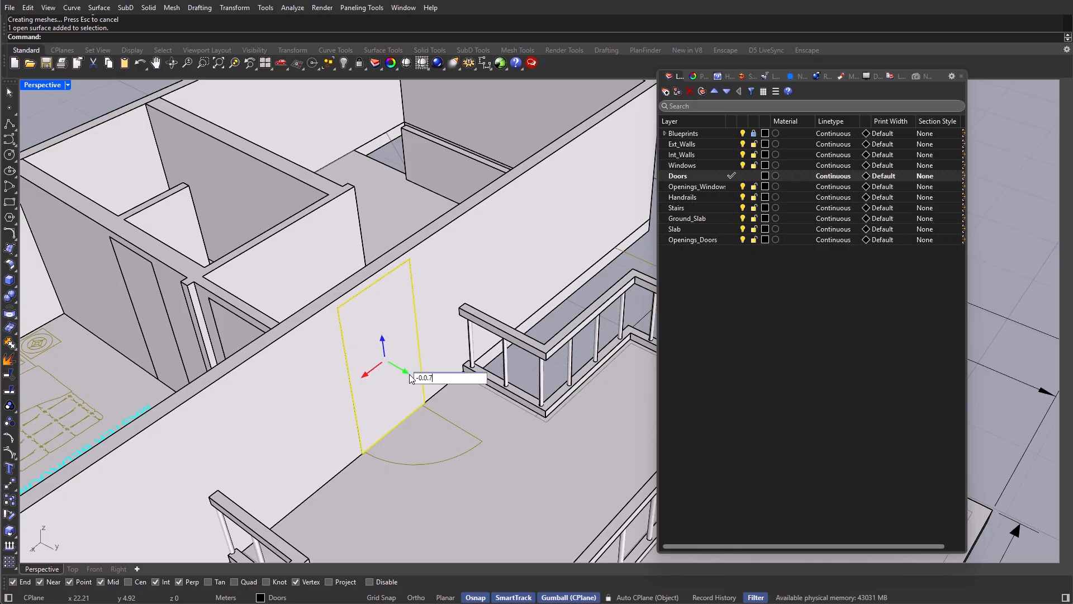
text(5)
key(Return)
key(Escape)
Step: Select the two Master Bedroom door planes and move them along the X axis into their wall openings
scroll(243, 300, down, 2)
right_drag(242, 301, 500, 303)
click(502, 302)
shift+click(394, 348)
right_drag(394, 347, 417, 382)
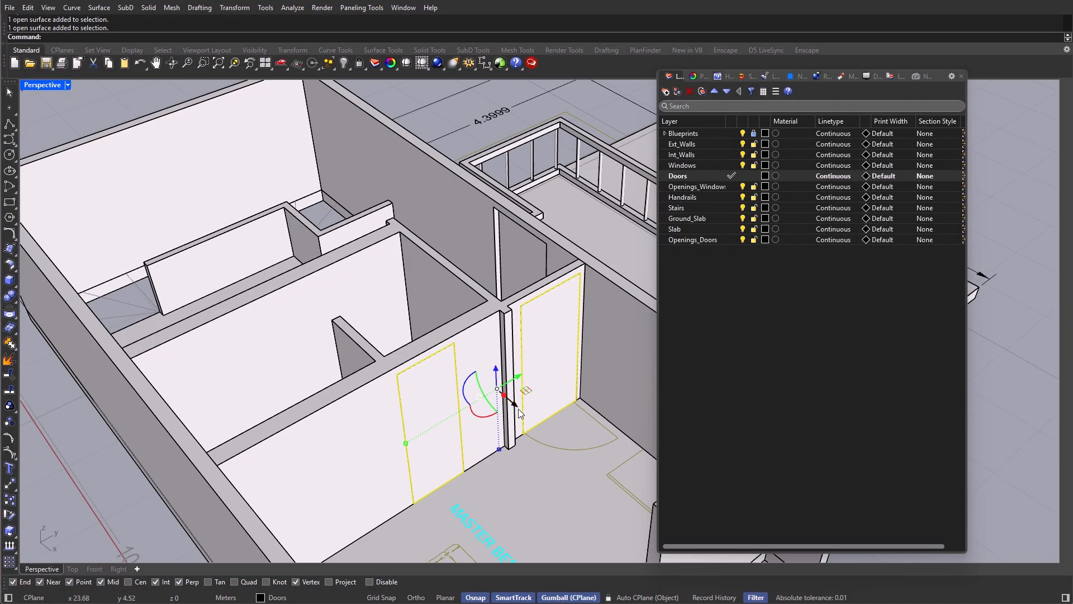
drag(517, 408, 528, 412)
key(Escape)
Step: With Windows as the current layer, build a three-point plane filling the Master Bedroom's large external opening
scroll(389, 344, down, 4)
right_drag(391, 341, 363, 330)
shift+right_drag(363, 329, 386, 349)
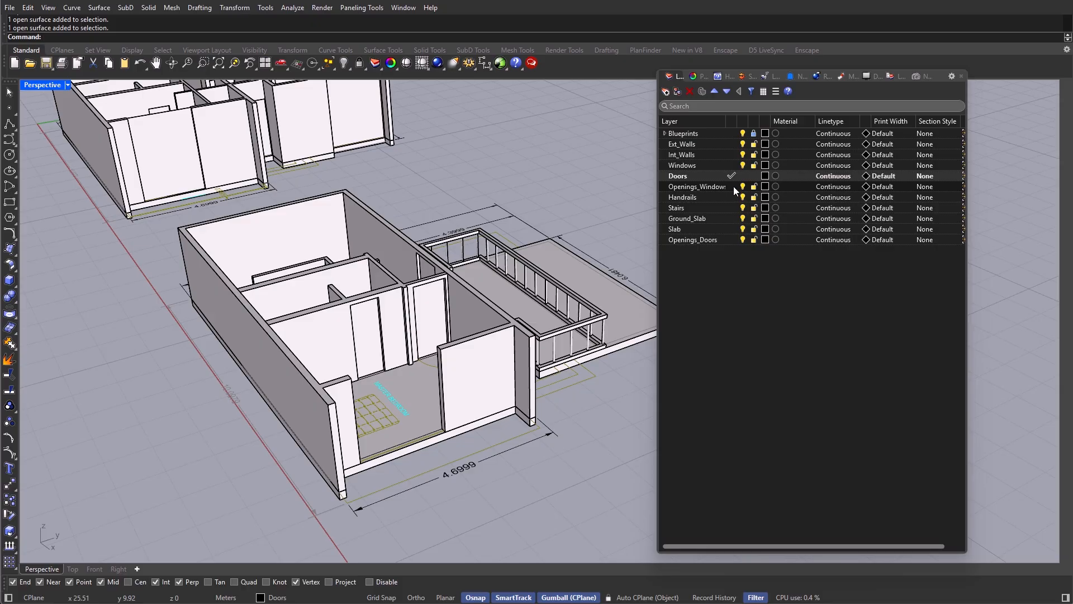
click(730, 165)
scroll(388, 462, up, 2)
text(Plane)
key(Return)
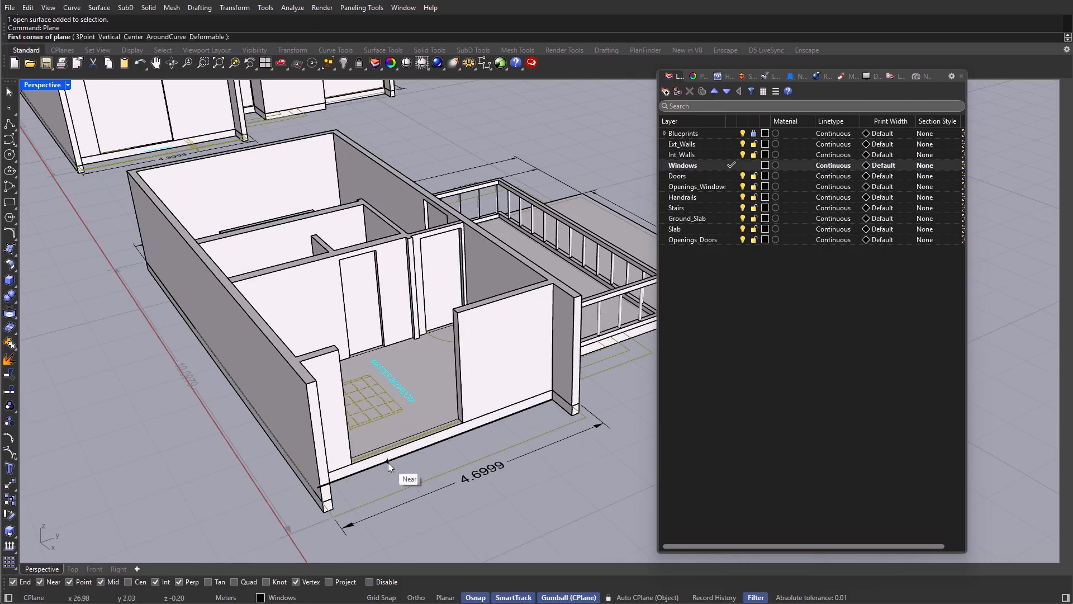
click(85, 37)
scroll(441, 336, up, 2)
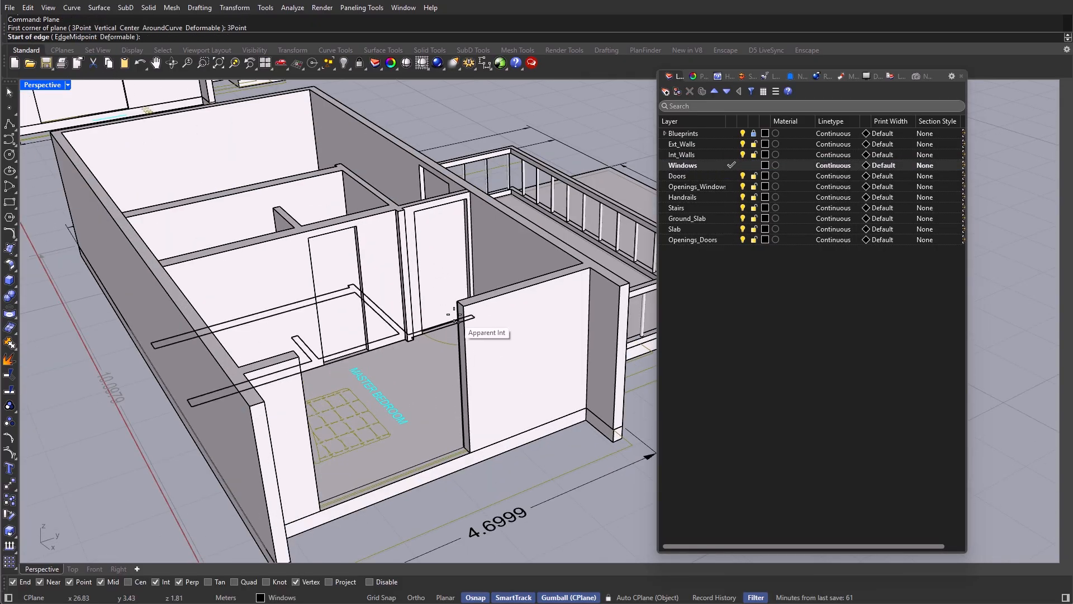
click(463, 306)
click(299, 357)
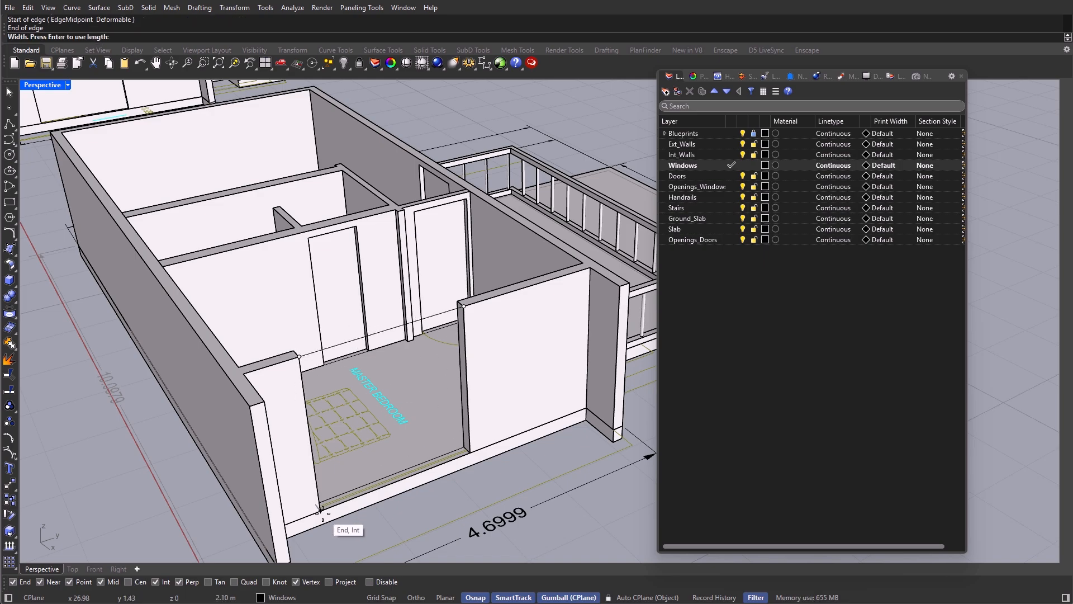
click(320, 510)
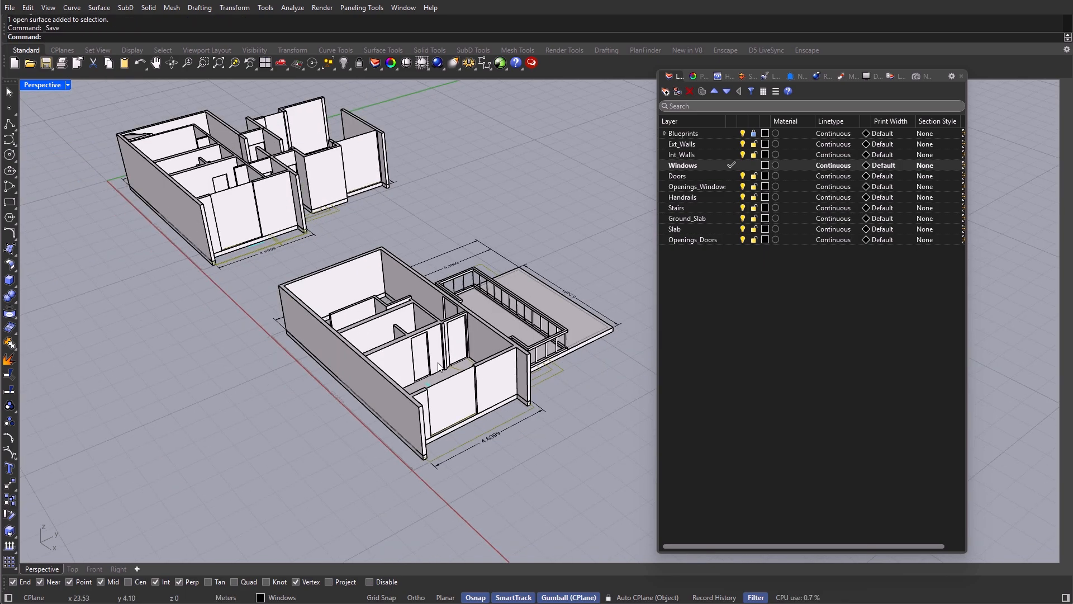
Step: Try to group the whole upper-floor model, including its door and window planes, and check what is selected together
right_drag(438, 364, 512, 396)
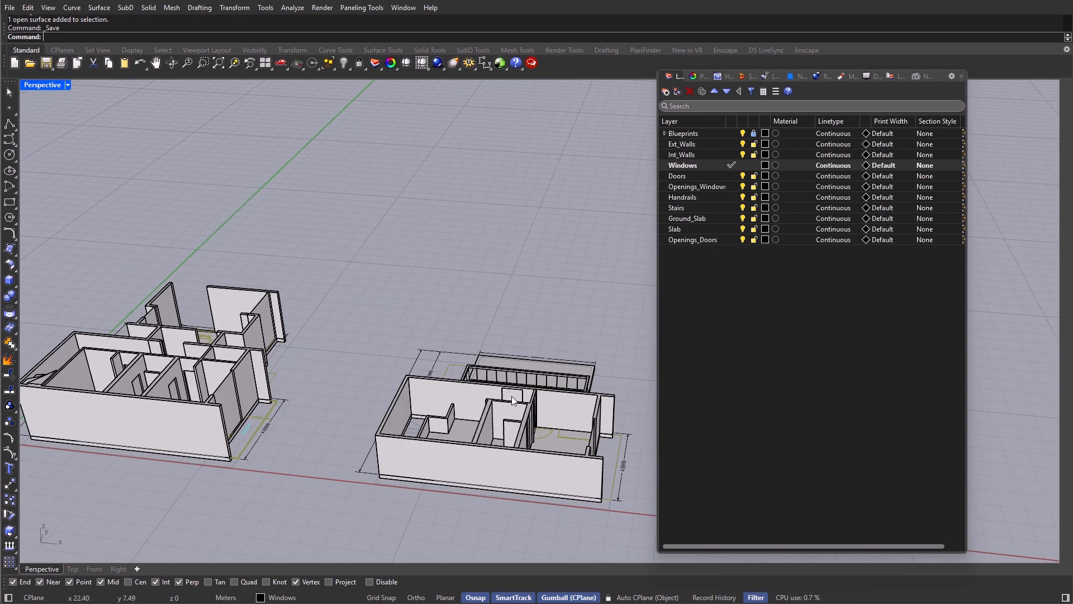
scroll(511, 396, down, 4)
drag(569, 307, 379, 502)
right_drag(379, 502, 383, 404)
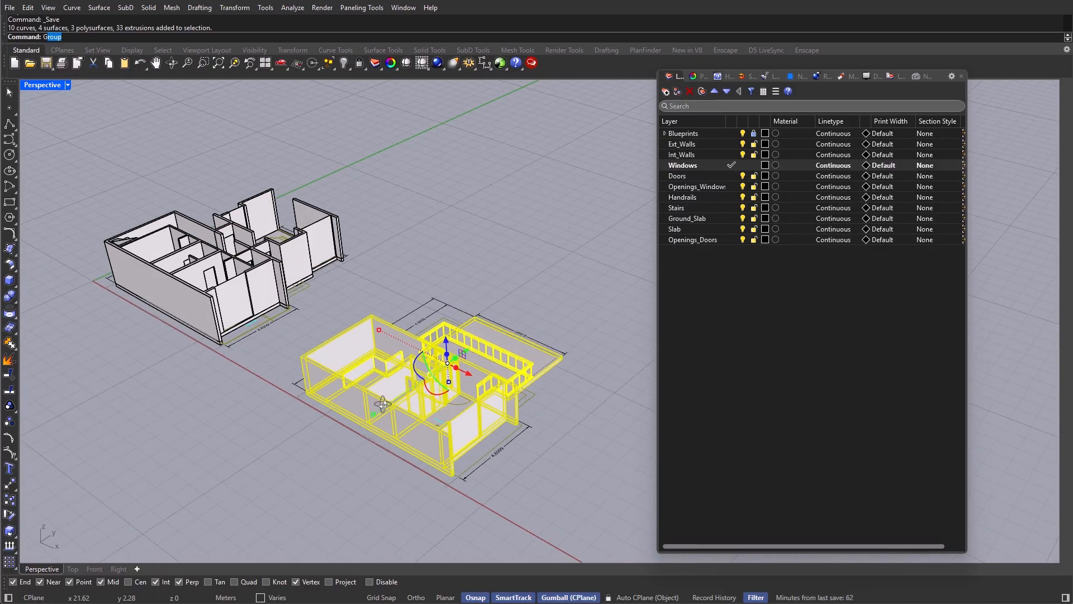
text(Gr)
click(395, 372)
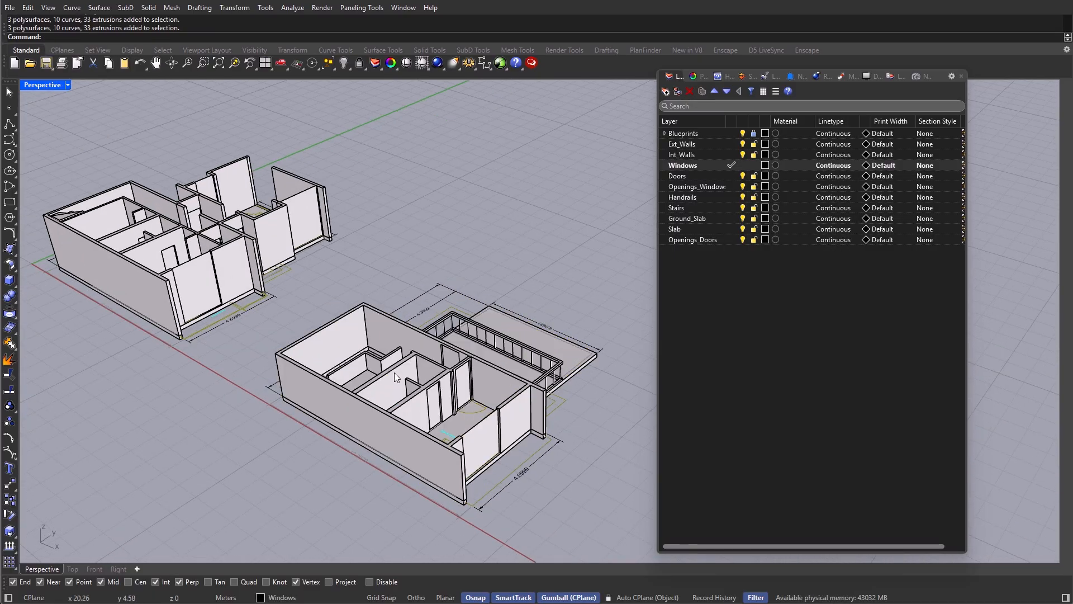
scroll(394, 372, down, 3)
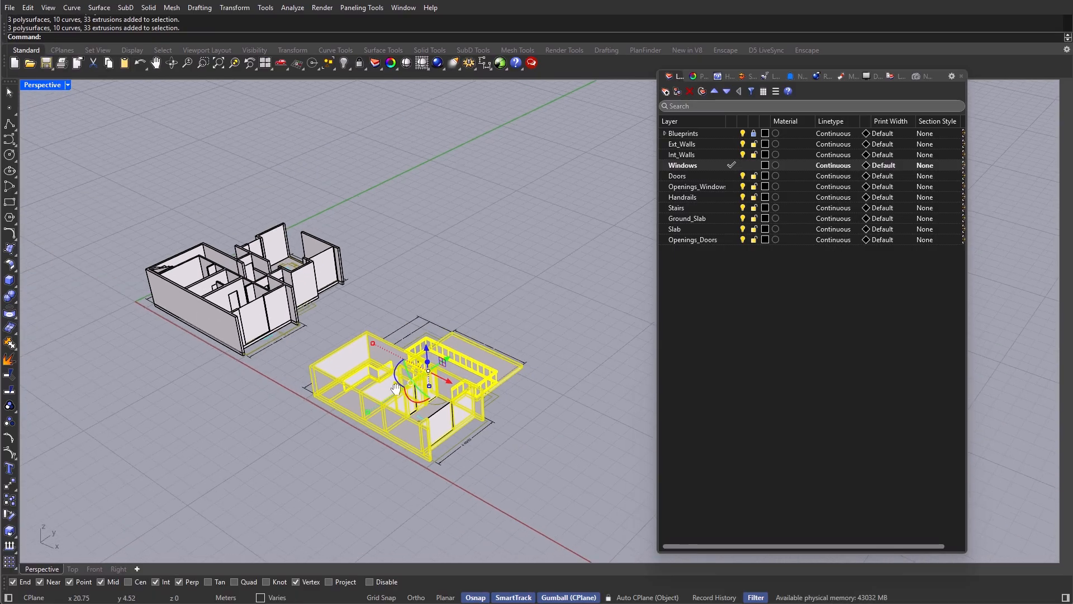
right_drag(394, 373, 389, 380)
key(Escape)
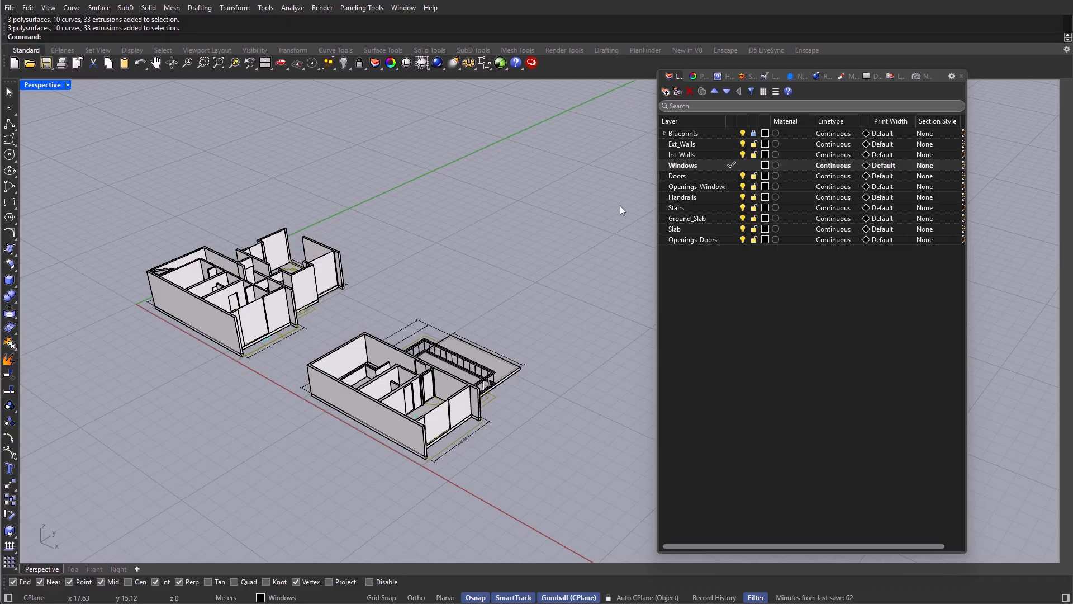
Step: Select all objects on the Ext_Walls layer to check its contents, and clear the selection
right_click(722, 144)
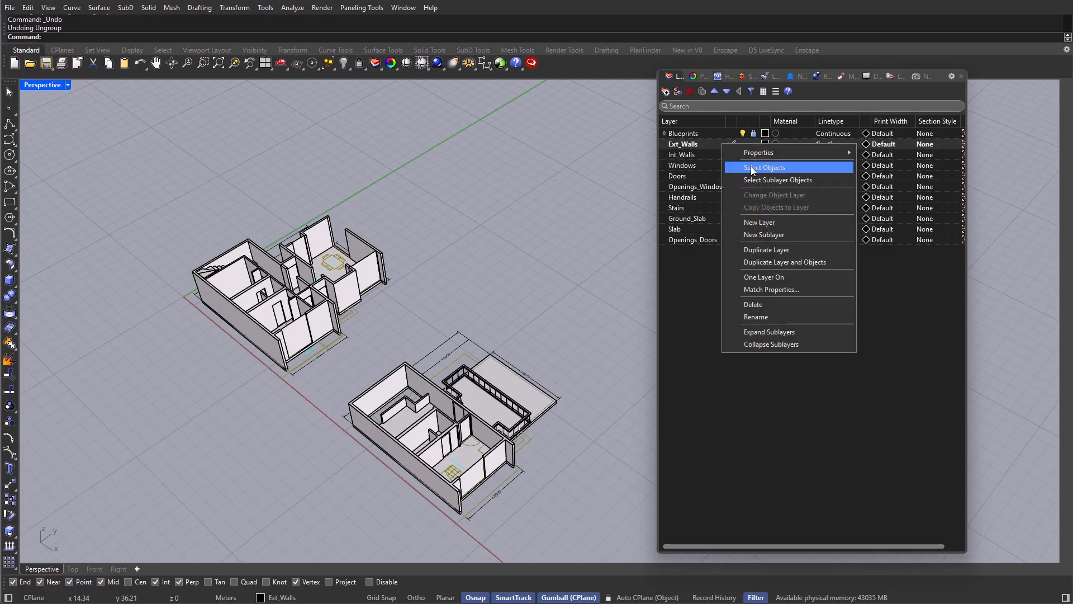
click(750, 166)
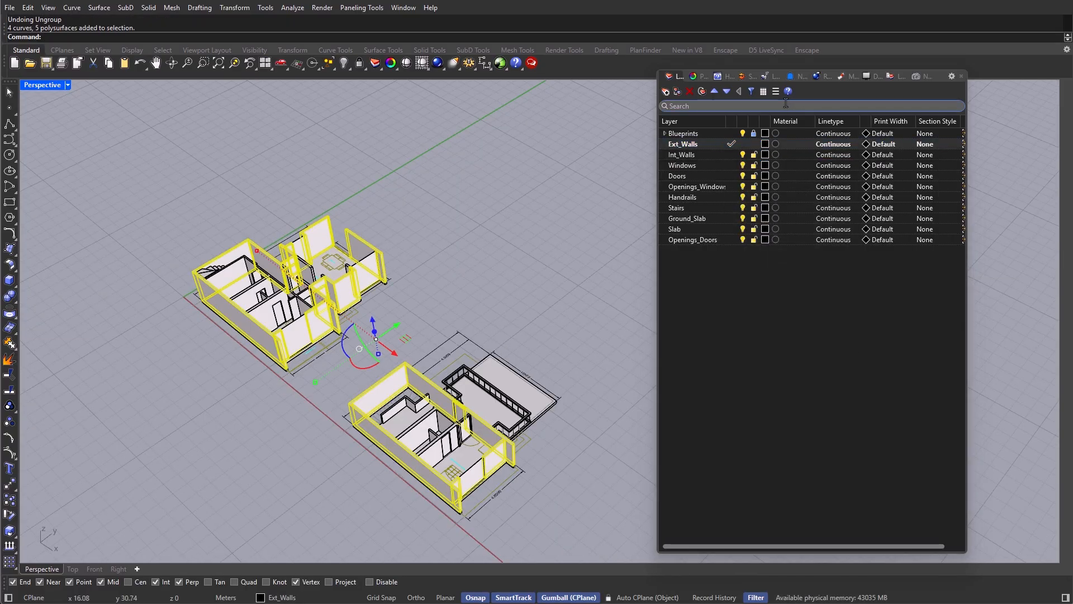
key(Escape)
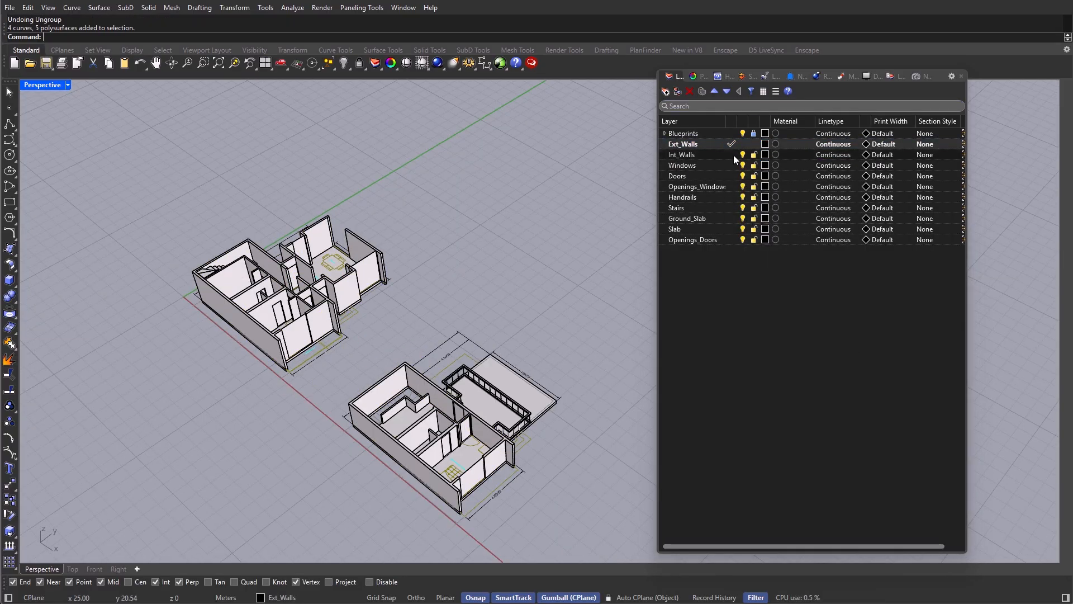
Step: Make Int_Walls the current layer and select all objects on it to check its contents
click(733, 155)
right_click(716, 154)
click(759, 178)
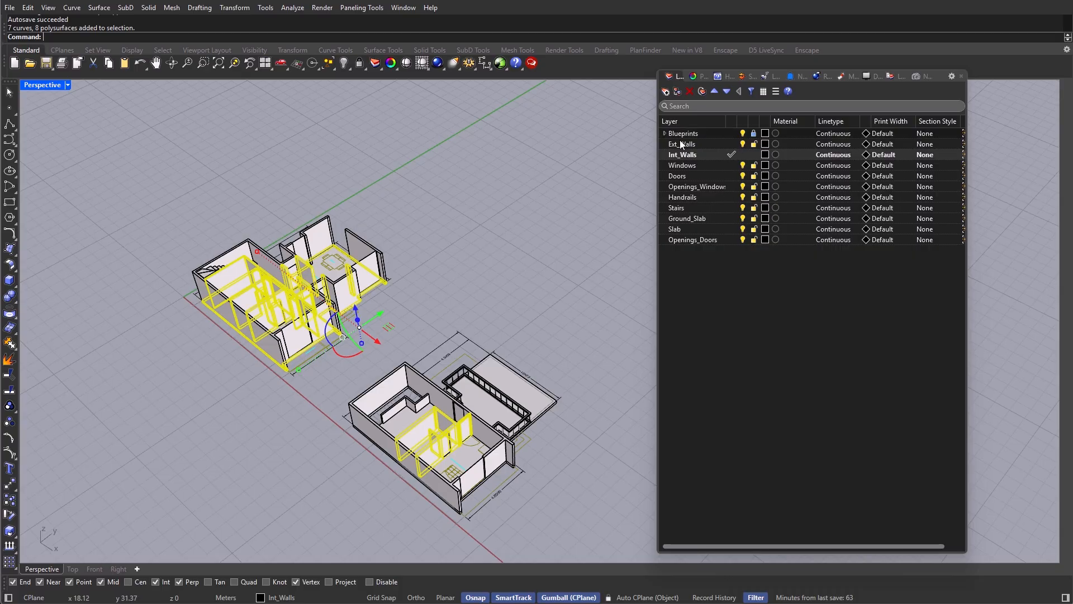
Step: Make Ground_Slab the current layer, assign the ground-floor slab to it, and clear the selection
key(Escape)
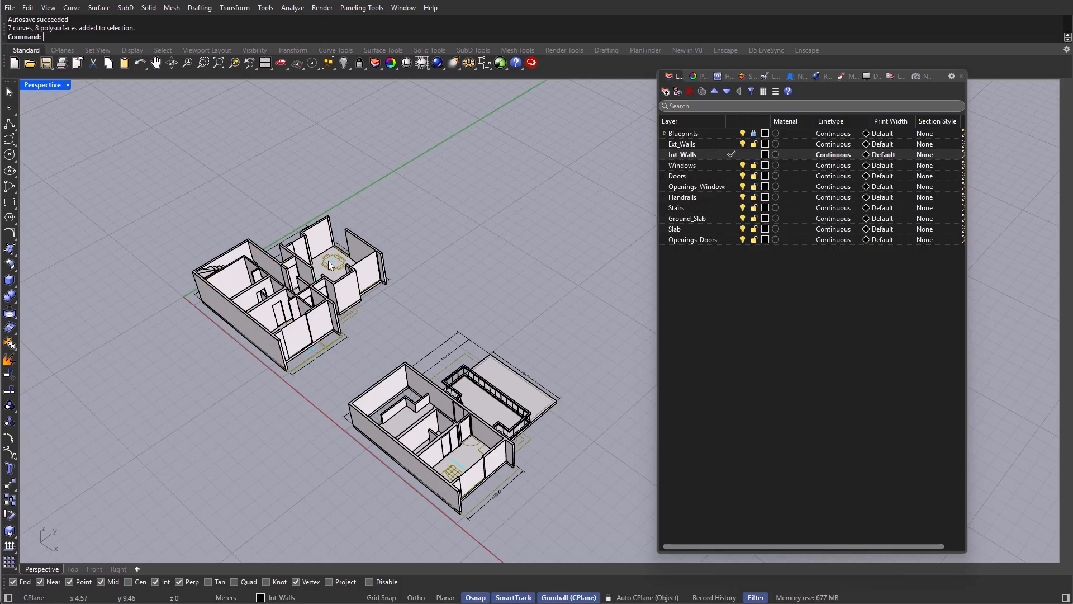
scroll(328, 261, up, 4)
click(314, 275)
scroll(314, 274, down, 3)
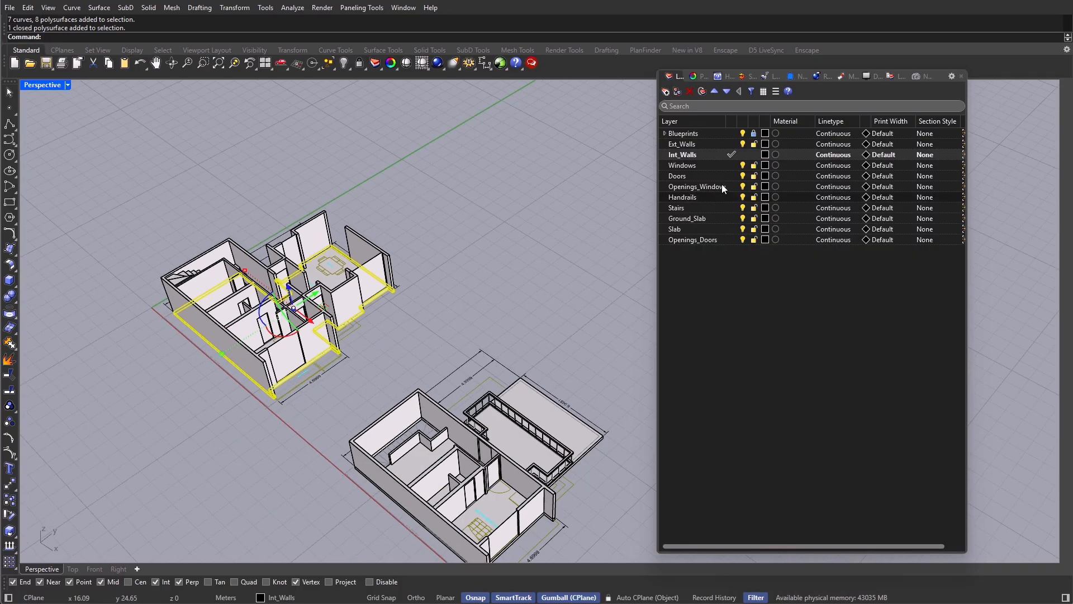
click(724, 220)
right_click(717, 218)
click(726, 269)
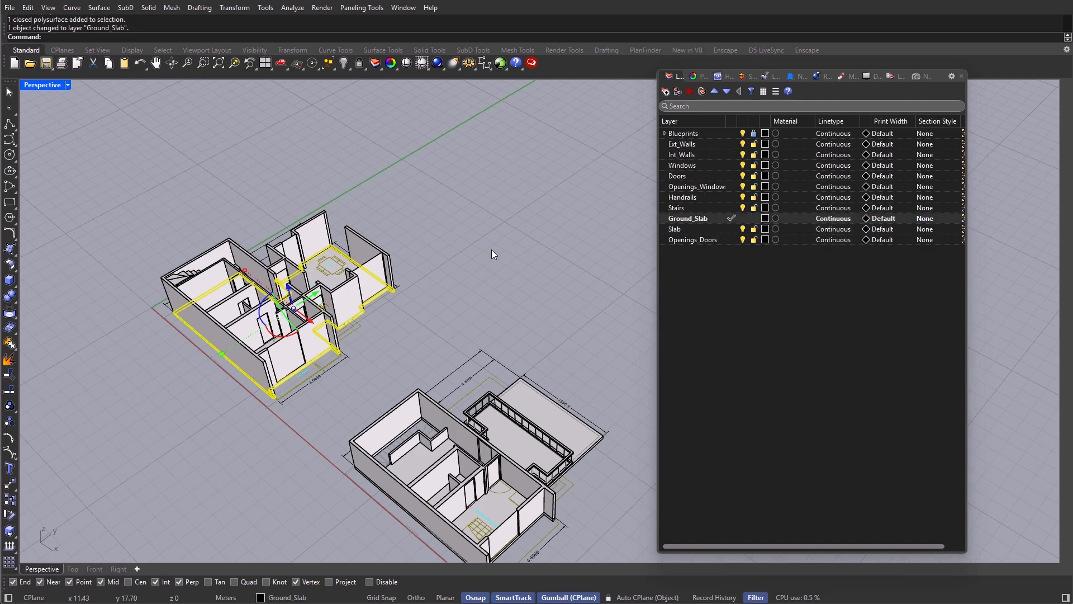
right_drag(491, 249, 490, 238)
key(Escape)
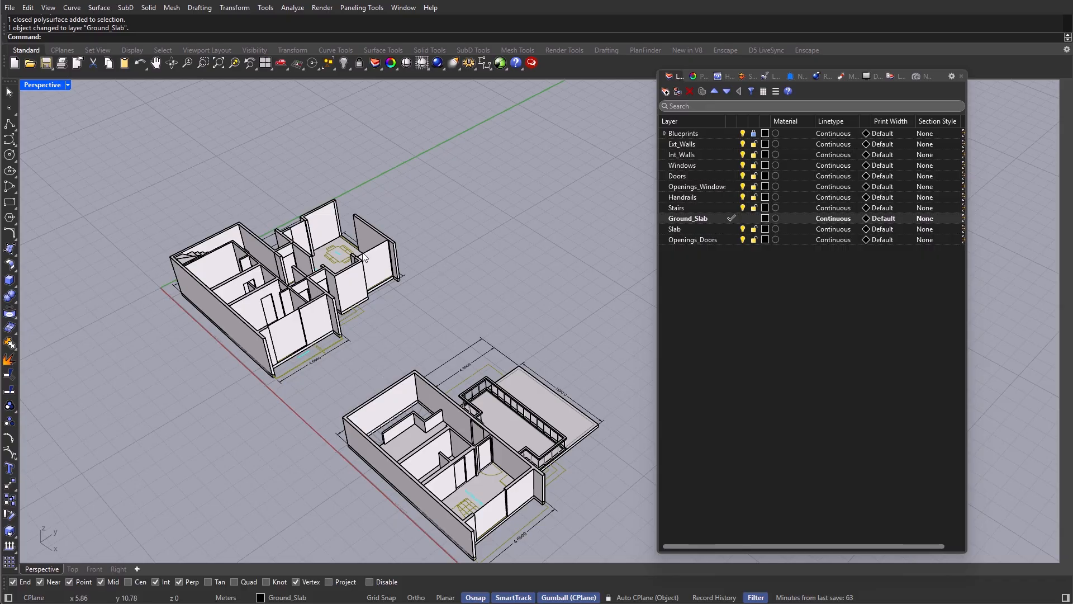
Step: Select the objects on the Windows, Doors, Handrails and Ground_Slab layers in turn to check what each contains
right_drag(364, 258, 402, 254)
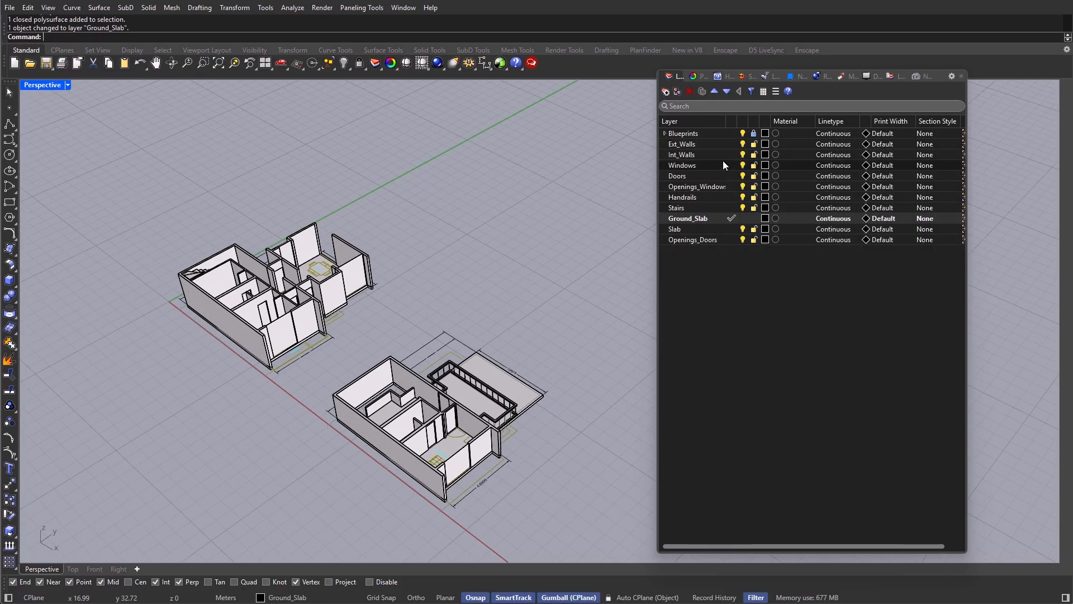
click(730, 166)
right_click(727, 166)
click(754, 196)
click(730, 175)
click(730, 197)
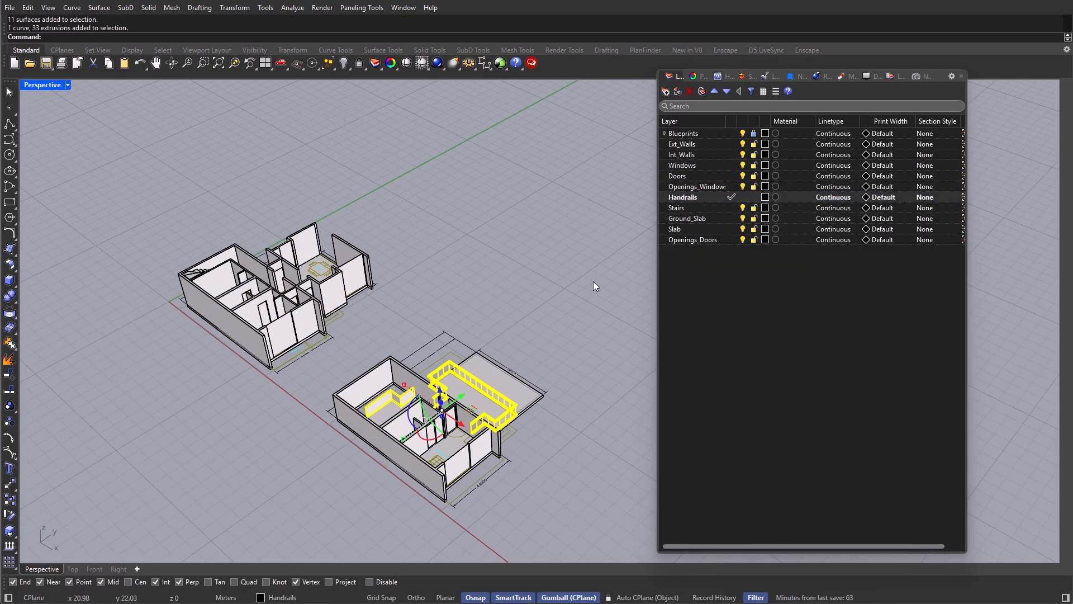
click(730, 218)
right_click(713, 218)
click(737, 249)
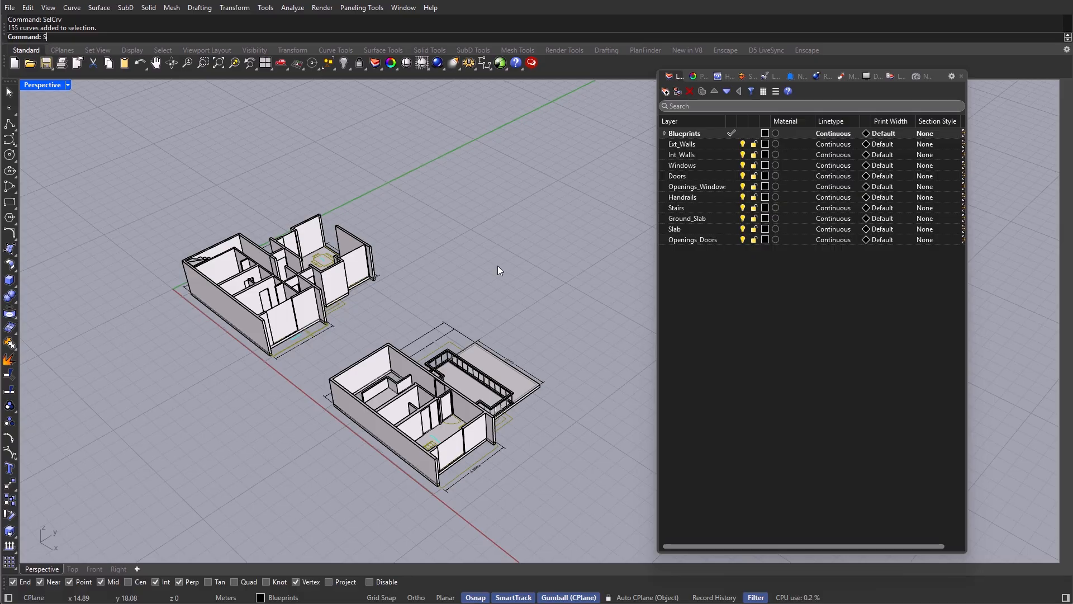
Step: With the Blueprints layer current and unlocked, select all curves in the model with SelCrv to check them, and clear the selection
key(Return)
key(Escape)
text(SelCrv)
key(Return)
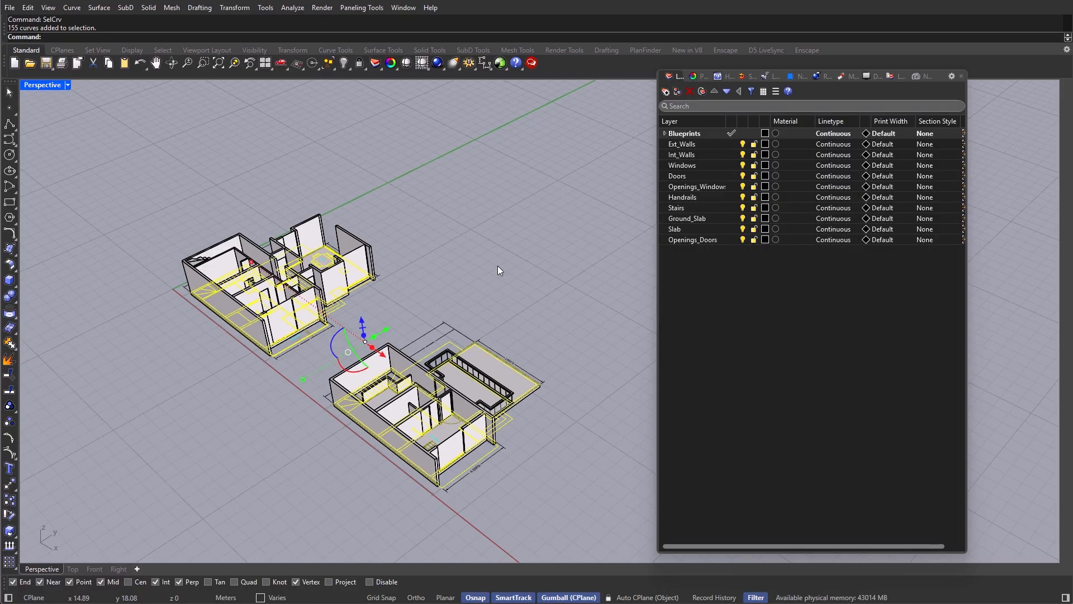
key(Escape)
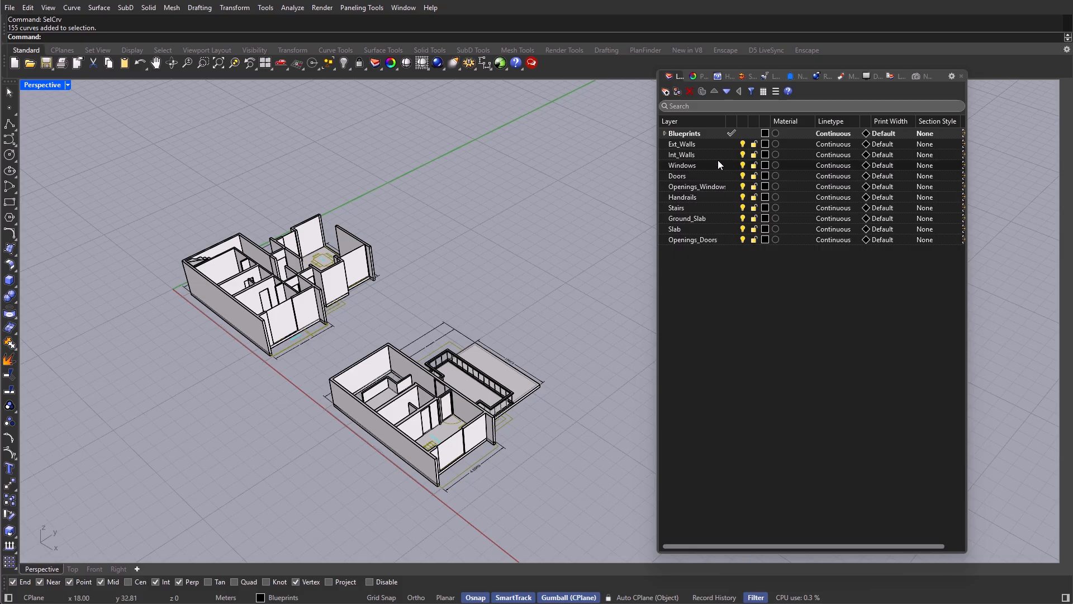
Step: Make Ext_Walls the current layer, lock Blueprints, and delete all remaining unlocked curves using SelCrv
click(734, 145)
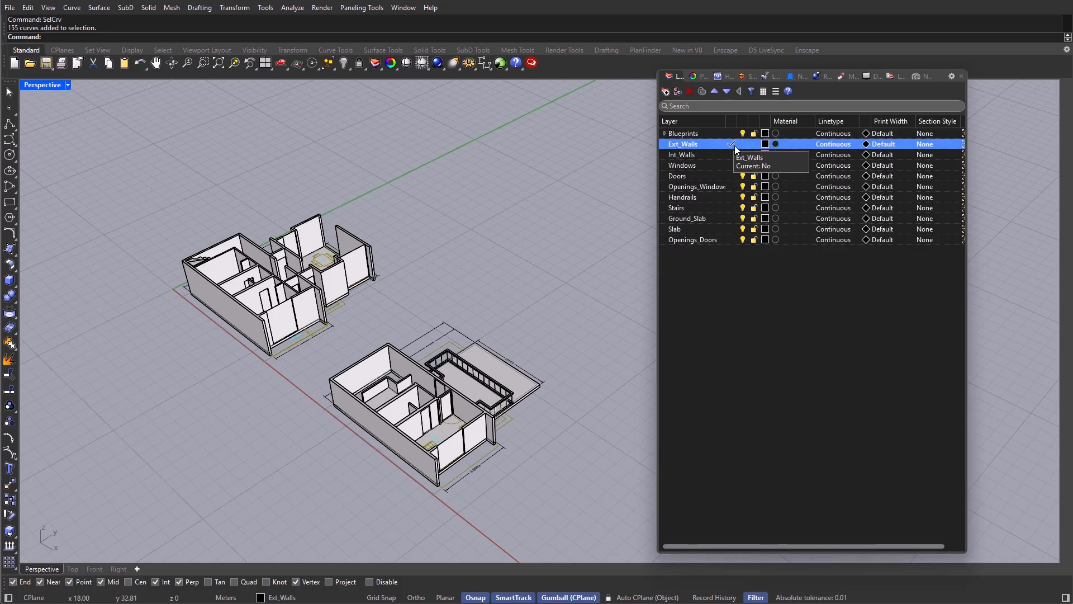
click(753, 134)
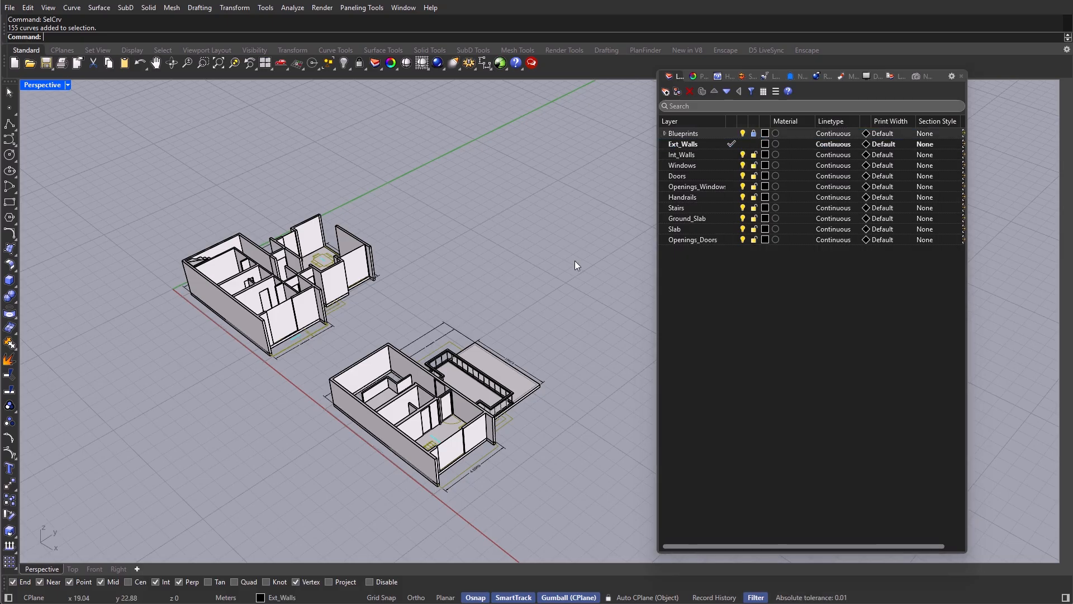
text(SelCrv)
key(Return)
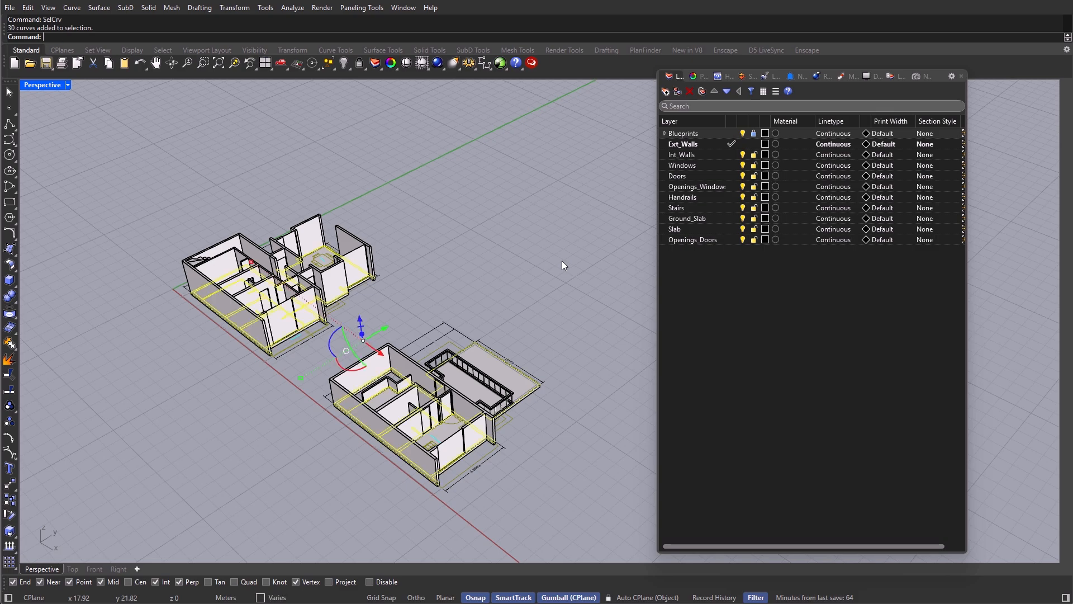
key(Delete)
Step: Move the whole upper-floor model from the bottom outer corner of its external wall onto the matching top corner of the ground-floor wall
right_drag(508, 365, 606, 333)
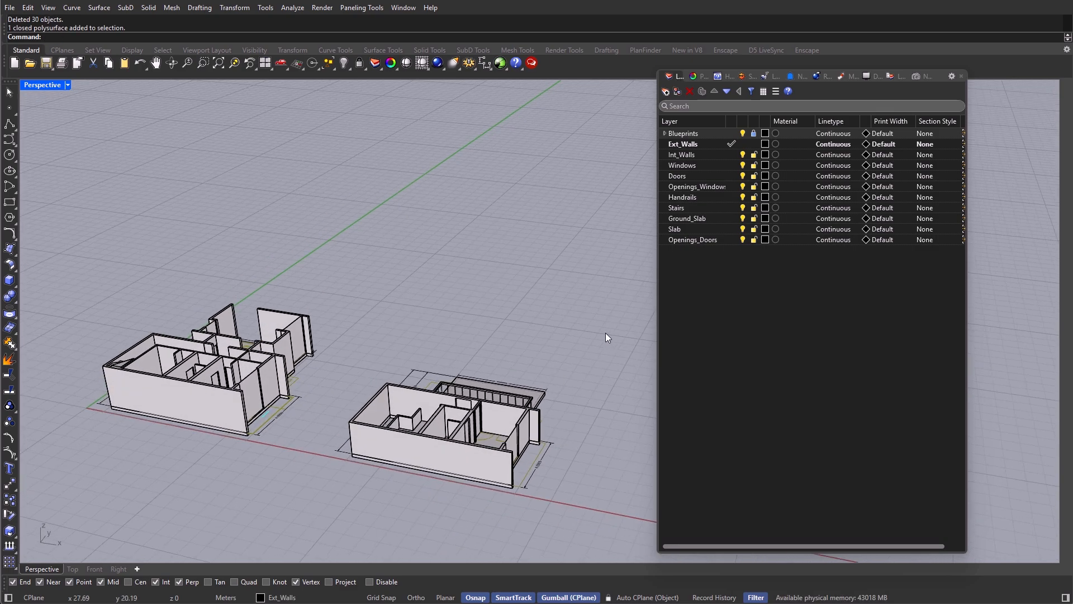
drag(608, 334, 350, 525)
right_drag(351, 512, 372, 491)
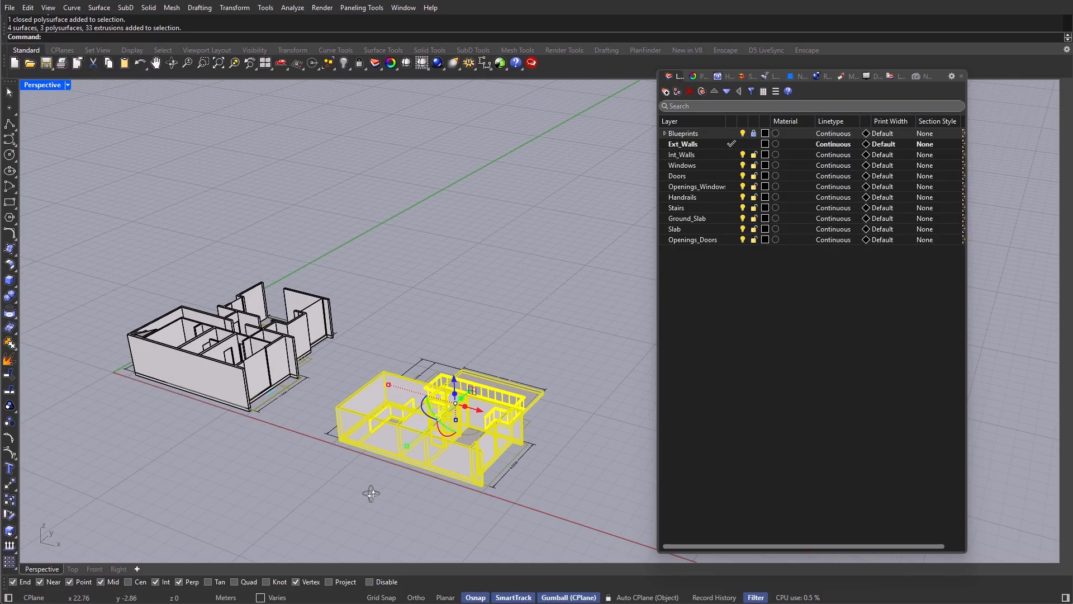
text(Move)
key(Return)
scroll(465, 485, up, 5)
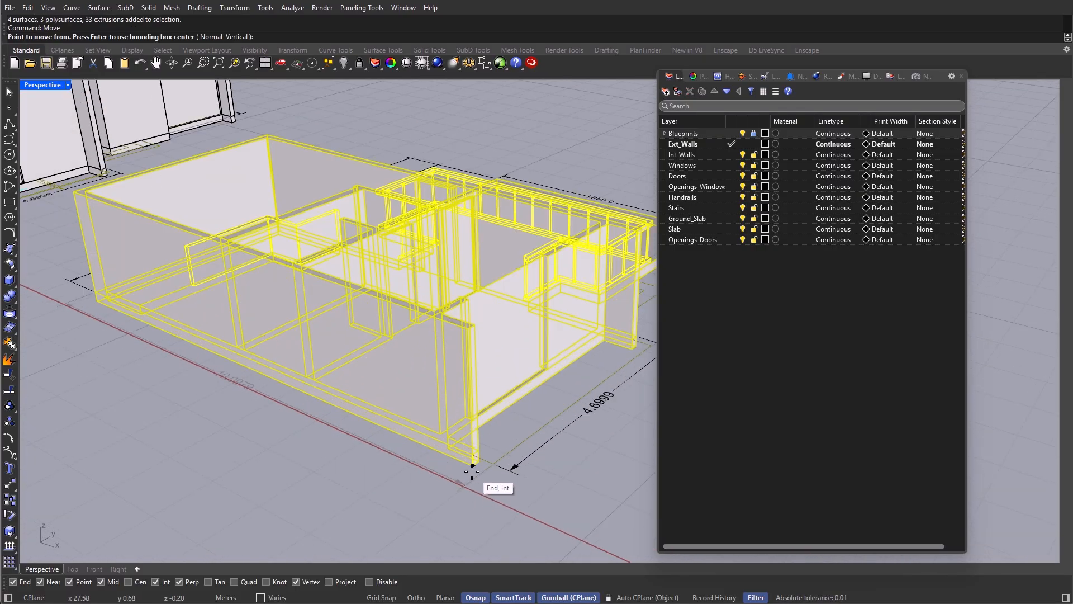
click(472, 465)
scroll(531, 492, down, 5)
scroll(464, 425, up, 5)
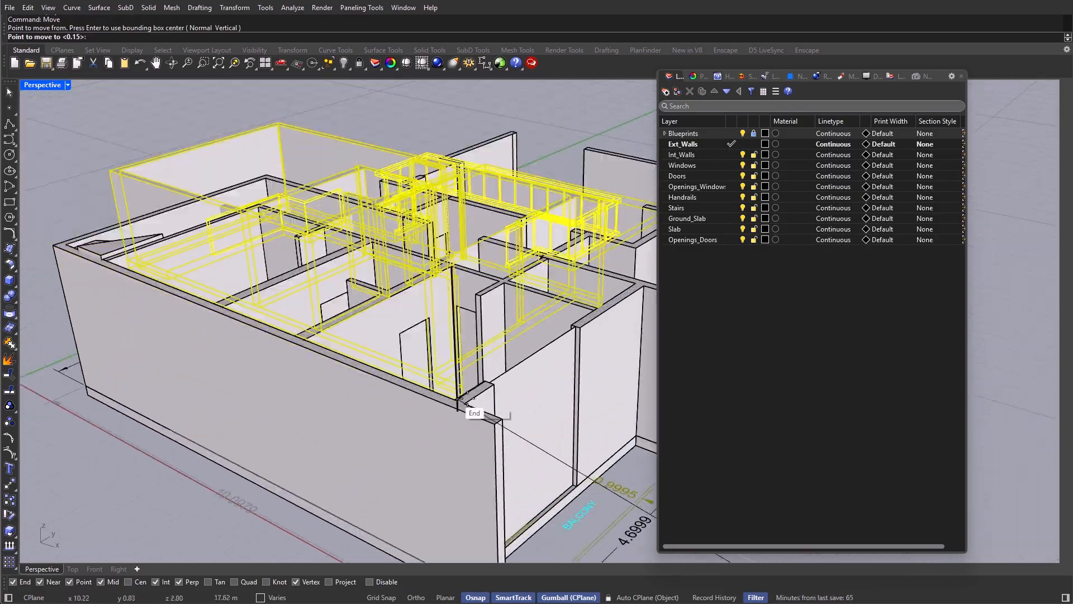
click(458, 398)
scroll(378, 378, down, 5)
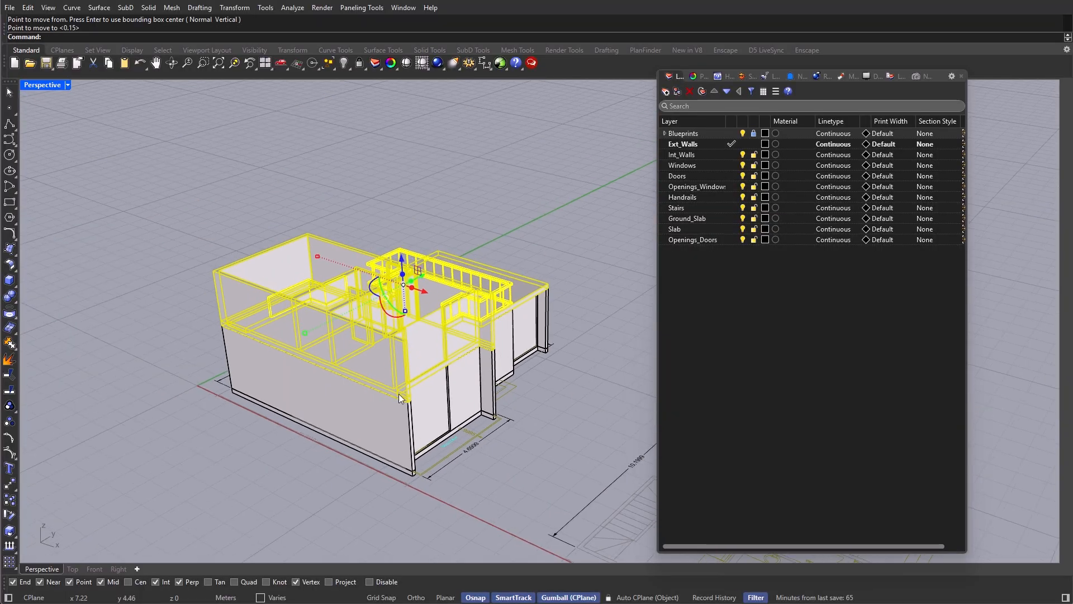
key(Escape)
mouse_move(398, 393)
right_down()
mouse_move(344, 374)
mouse_move(408, 400)
right_up()
Step: Create a new layer named Roof and make it the current layer
right_click(713, 268)
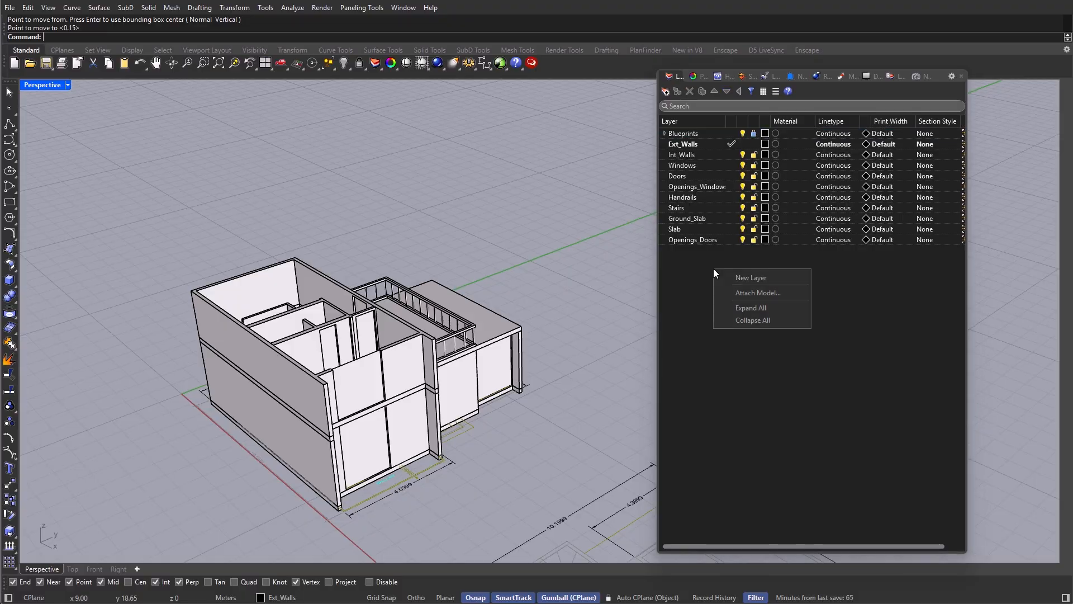
click(743, 278)
text(Roof)
key(Return)
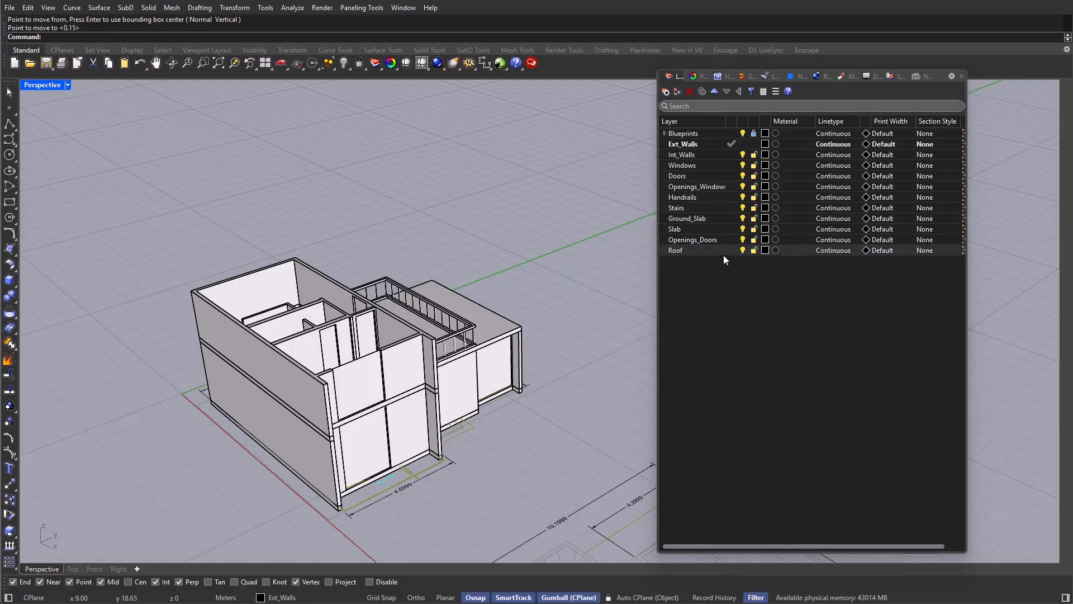
click(739, 251)
click(732, 250)
Step: Draw a construction polyline between the two outer top corners of the upper floor's balcony-side end
text(pl)
key(Return)
scroll(411, 335, up, 3)
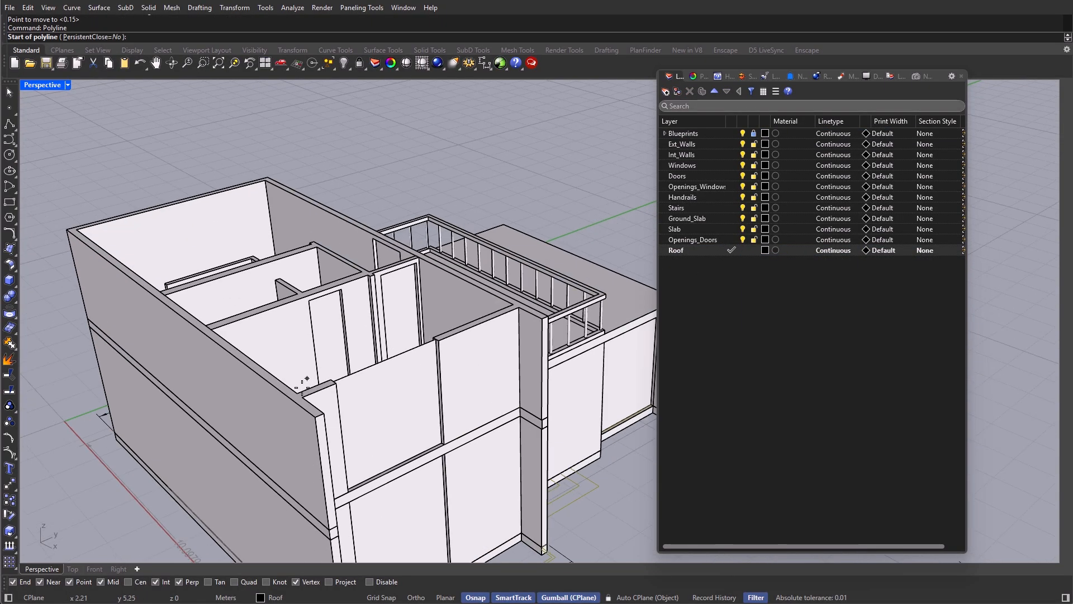
click(316, 416)
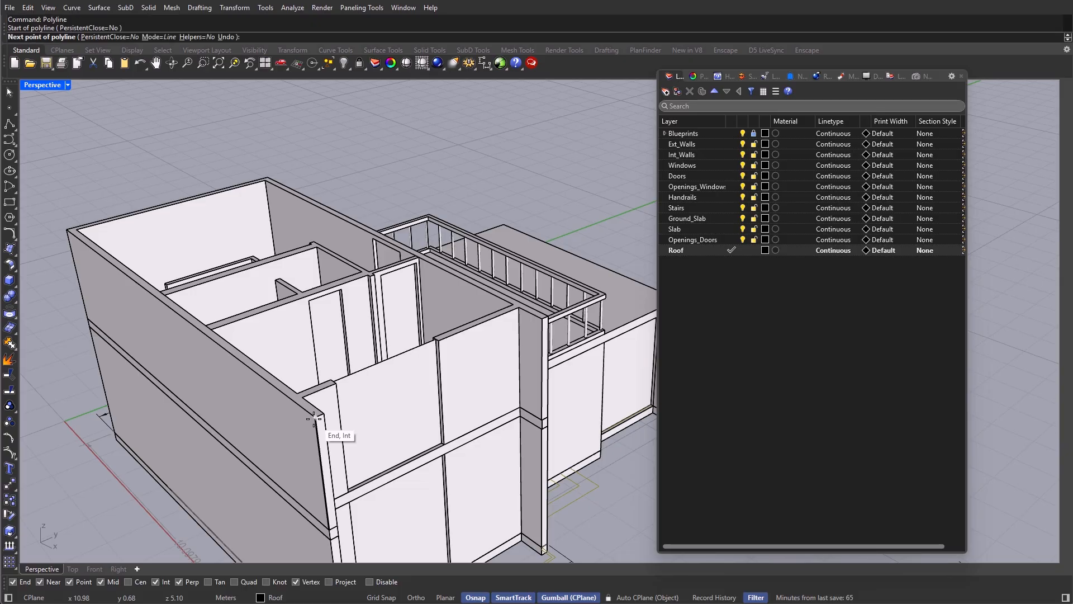
click(544, 318)
right_click(543, 319)
Step: Draw a vertical 2.5 m line upwards from the midpoint of the construction line across the wall tops
right_drag(475, 341, 423, 381)
right_click(454, 342)
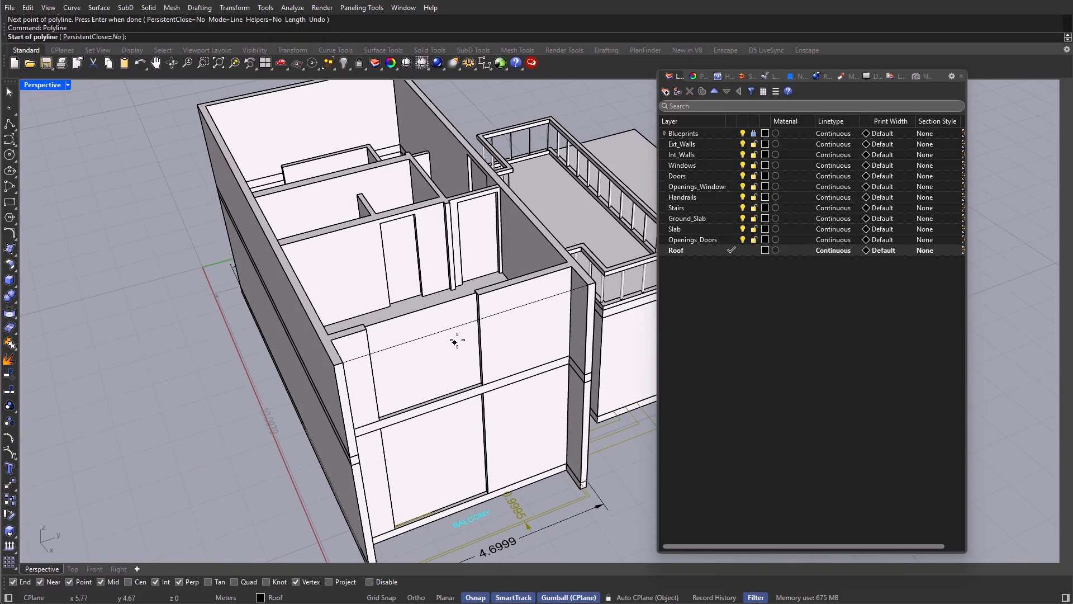
click(478, 319)
right_drag(478, 320, 497, 269)
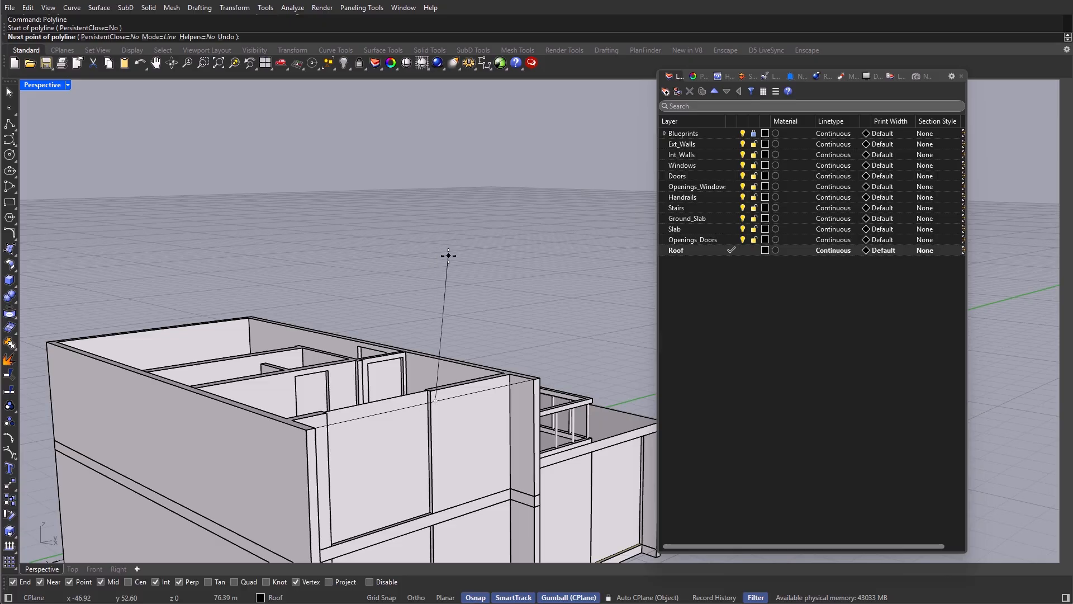
key(F8)
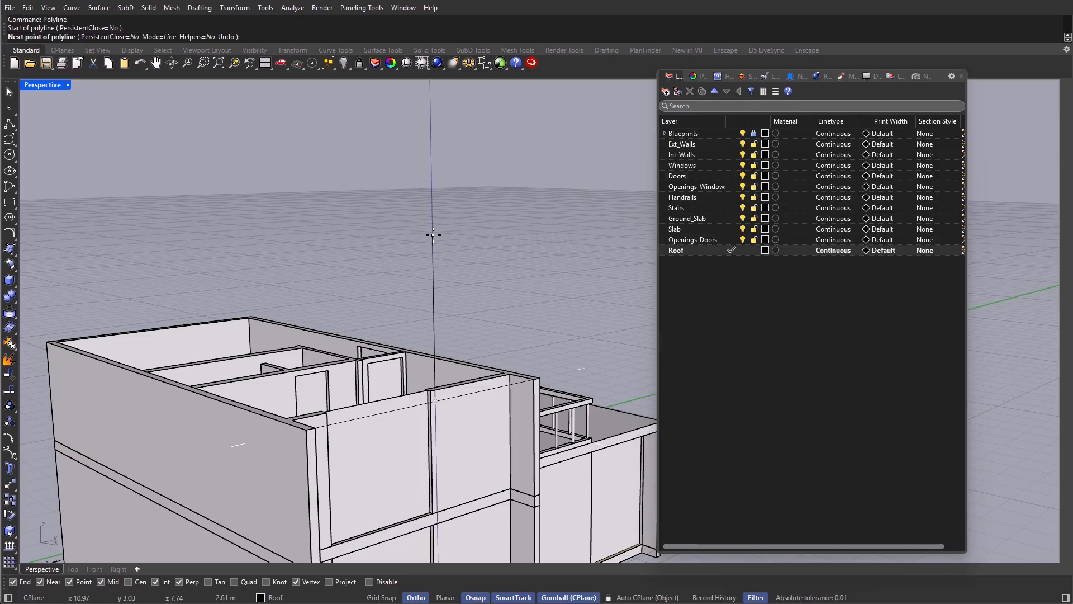
key(F8)
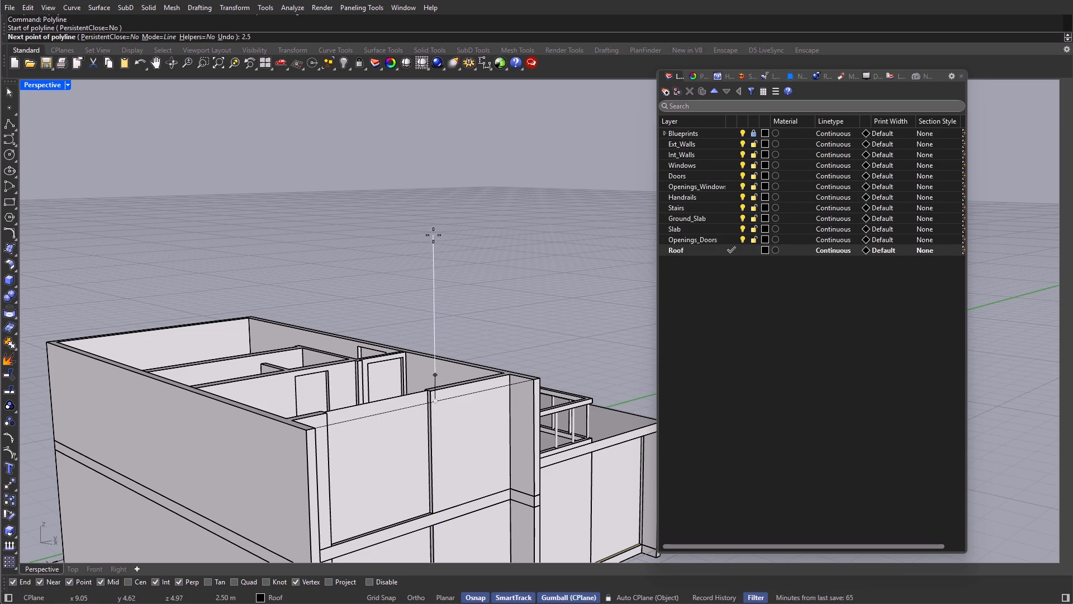
shift+click(434, 197)
key(Return)
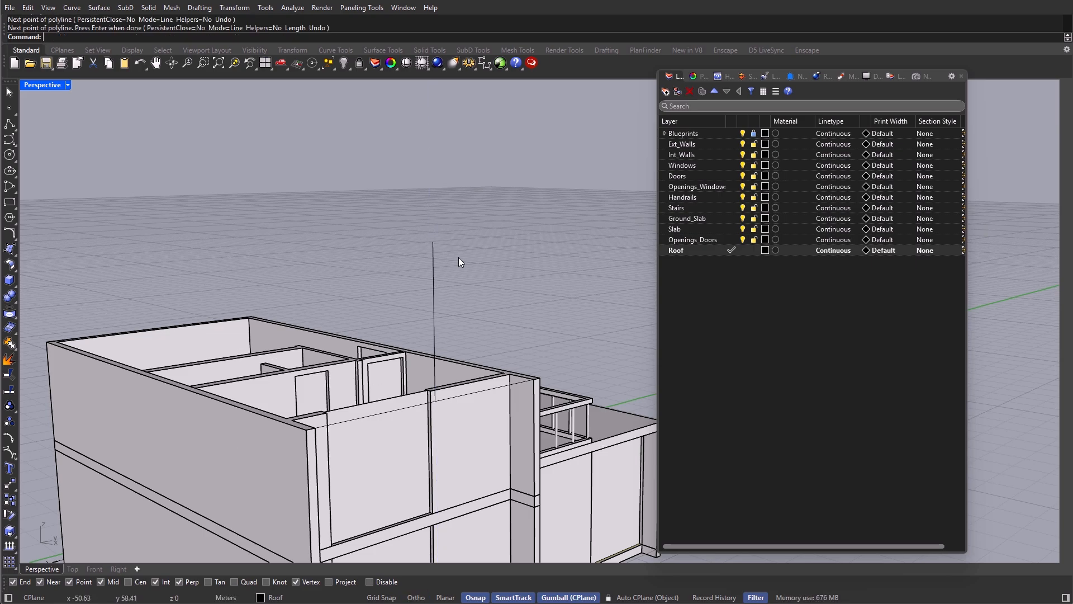
Step: Draw the gable polyline from one top wall corner over the vertical line's upper end to the other corner, and delete the construction lines
right_drag(458, 262, 362, 341)
key(Return)
click(322, 407)
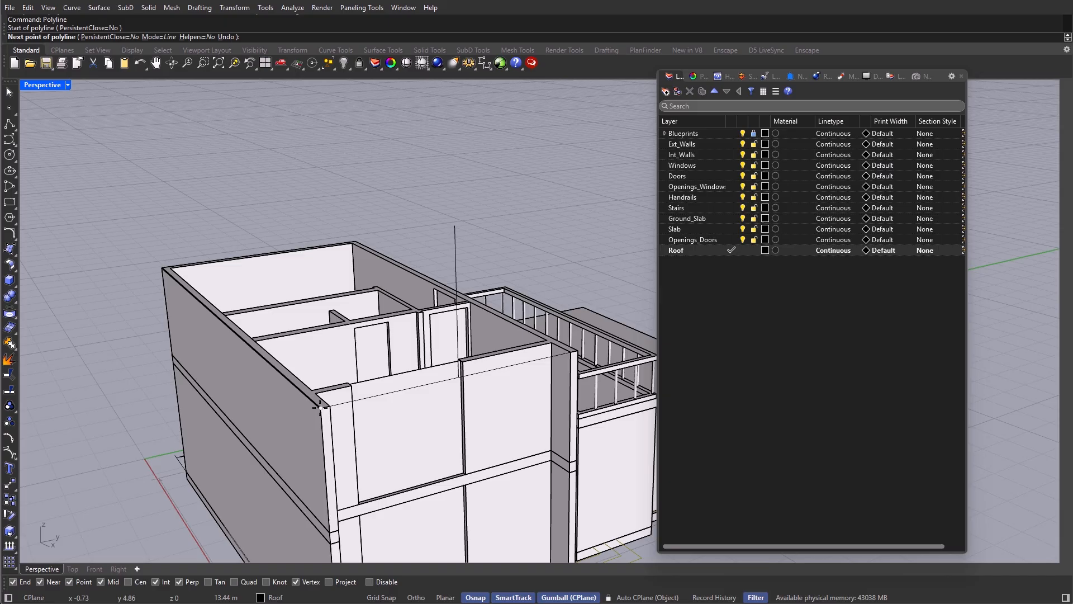
click(455, 224)
click(577, 351)
key(Return)
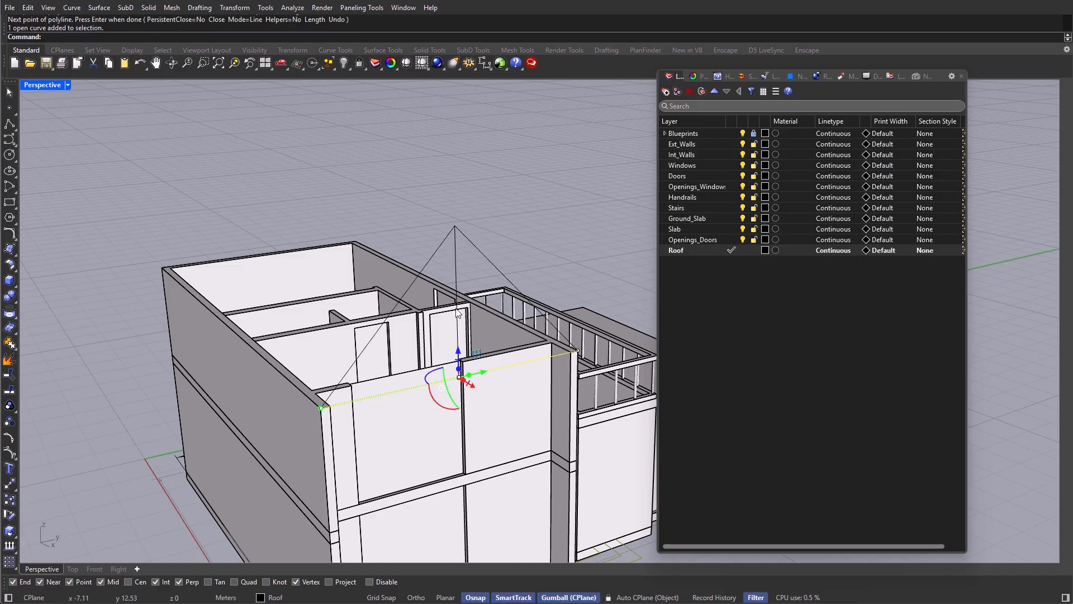
key(Delete)
right_drag(457, 313, 493, 306)
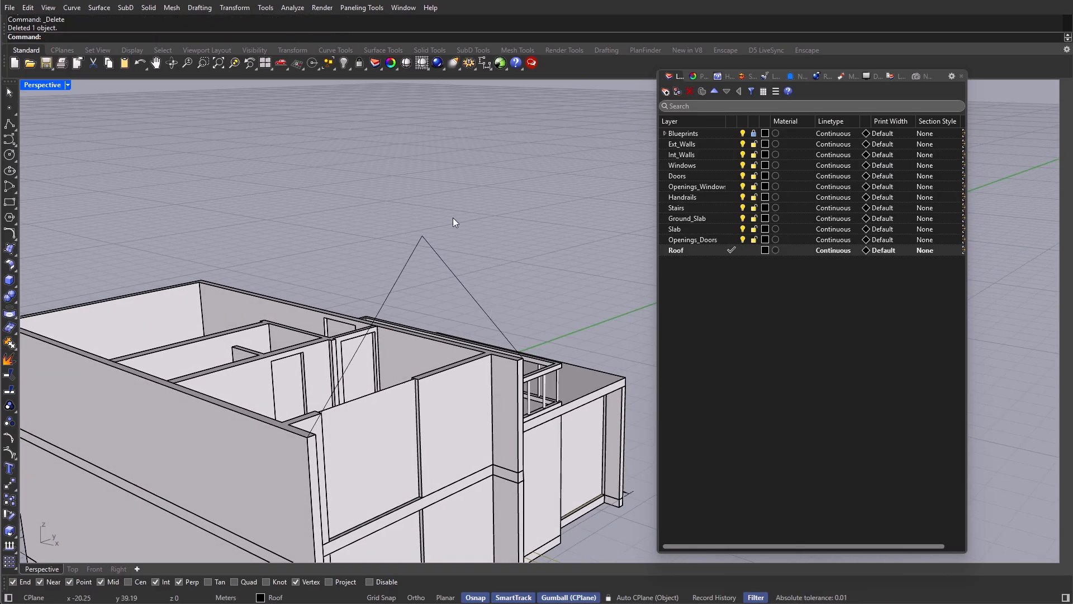
Step: Select the gable polyline and switch to a maximised Right view framed on it
click(370, 327)
right_drag(313, 326, 367, 325)
scroll(367, 324, down, 5)
right_drag(424, 371, 368, 321)
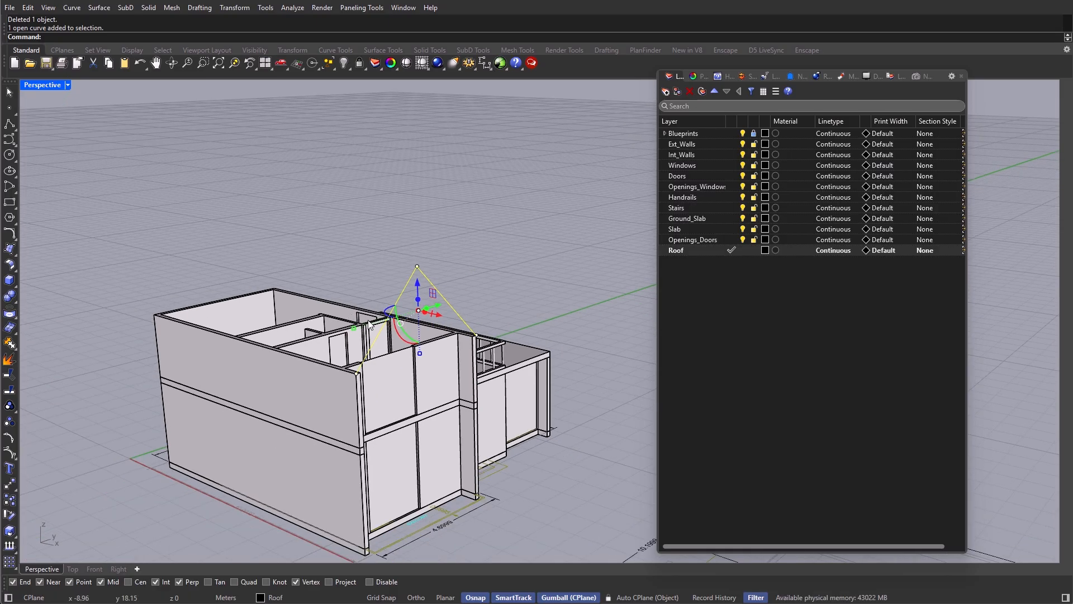
double_click(42, 85)
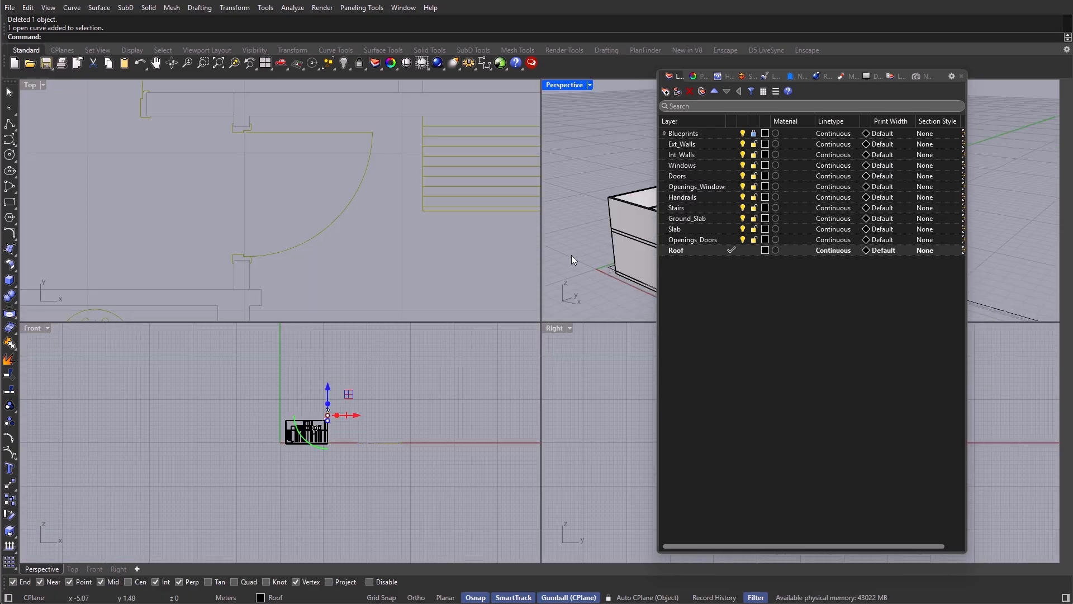
double_click(554, 327)
scroll(535, 325, down, 5)
right_drag(535, 325, 450, 351)
scroll(464, 330, up, 20)
right_drag(520, 297, 393, 343)
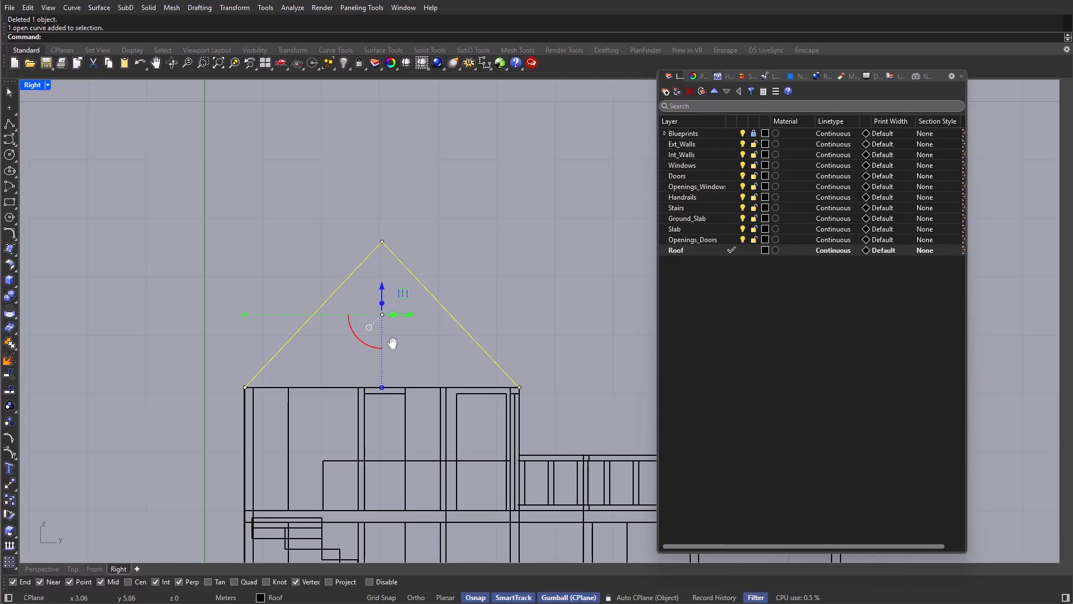
Step: Offset the gable polyline 0.11 m towards the inside of the roof
scroll(397, 338, up, 2)
text(set)
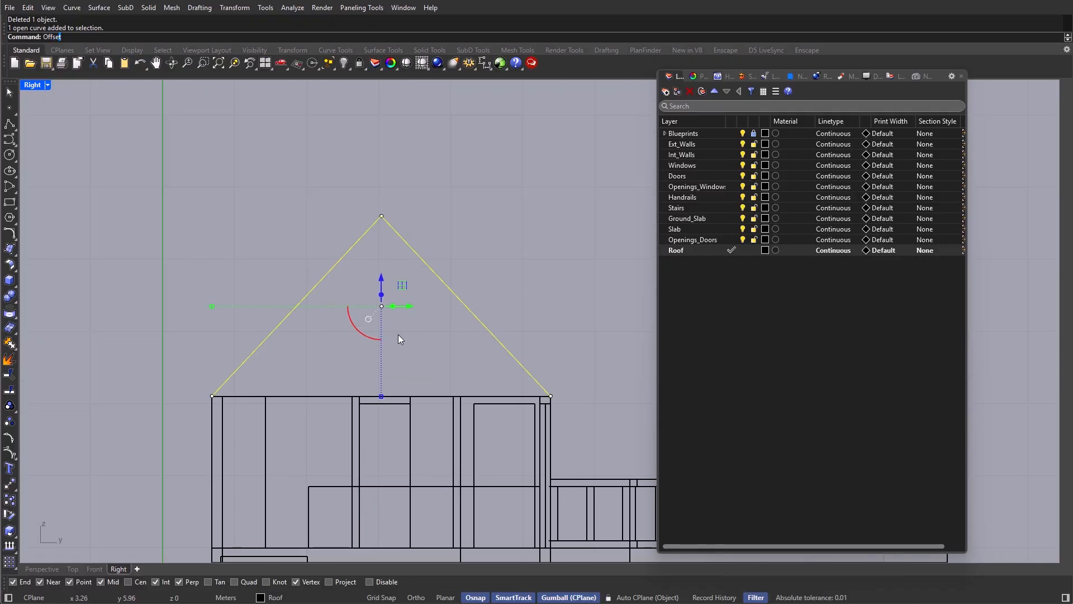
key(Return)
text(0.11)
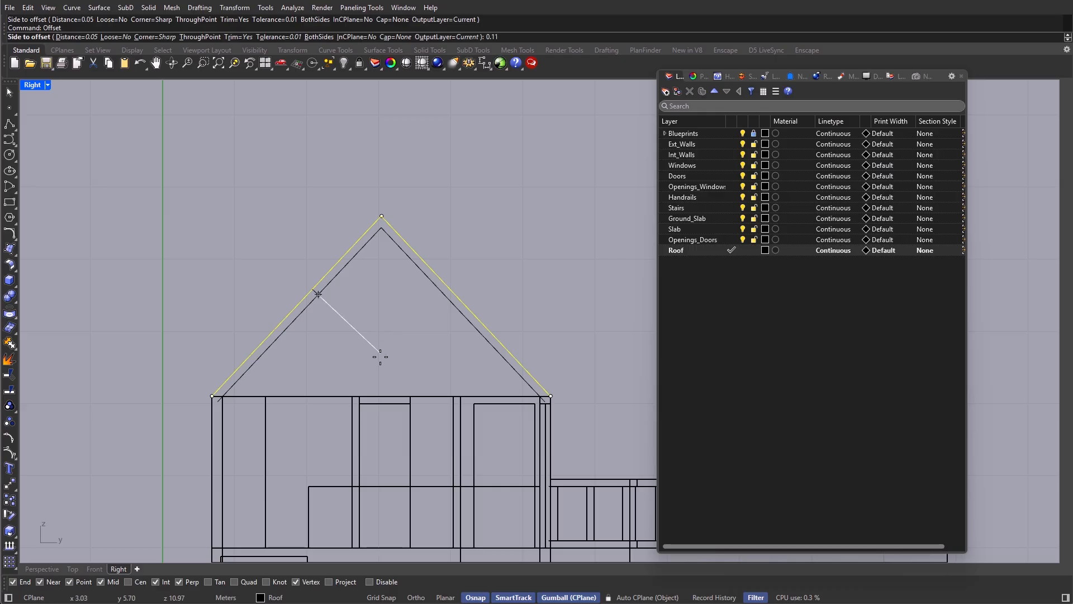
click(381, 356)
scroll(230, 408, up, 5)
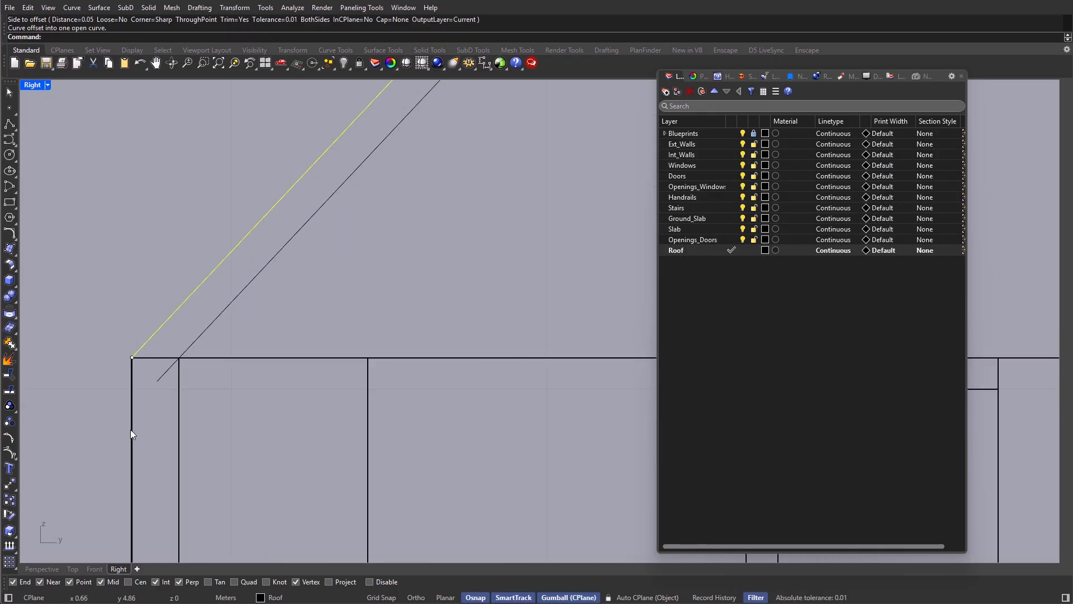
Step: Trim the two ends of the inner gable line that overrun the wall tops, using the upper walls as cutters
scroll(190, 340, down, 8)
drag(207, 339, 189, 337)
key(Escape)
scroll(189, 338, up, 5)
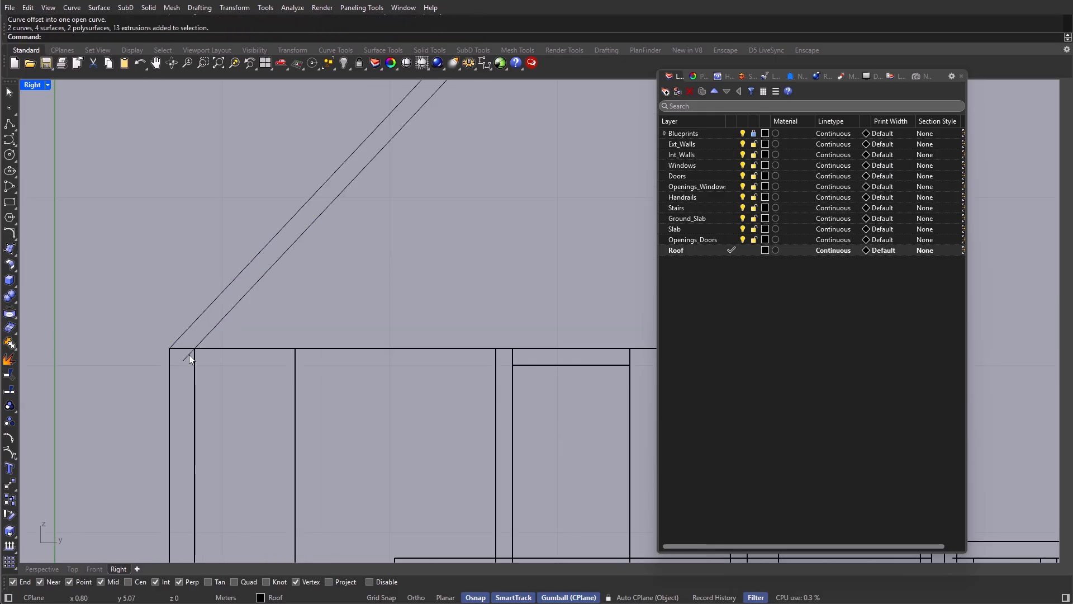
scroll(186, 356, down, 5)
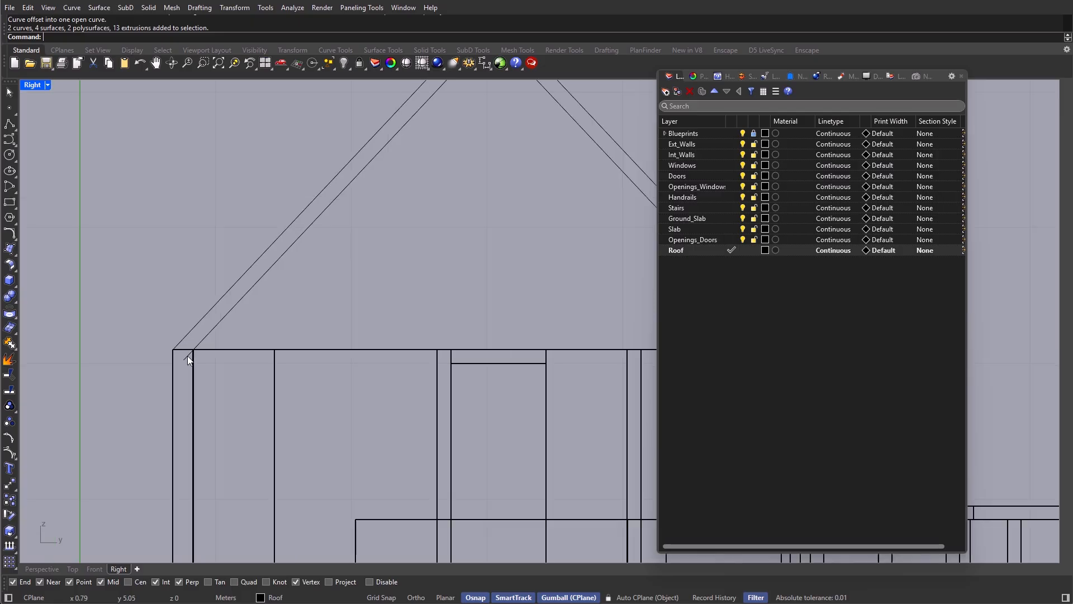
drag(449, 199, 115, 413)
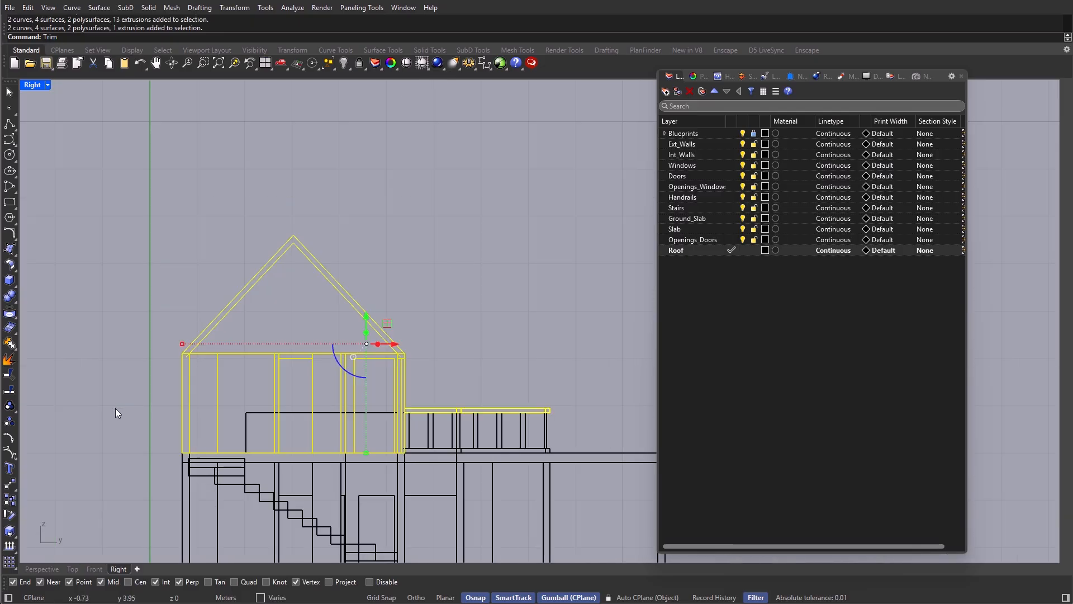
key(Return)
scroll(181, 345, up, 6)
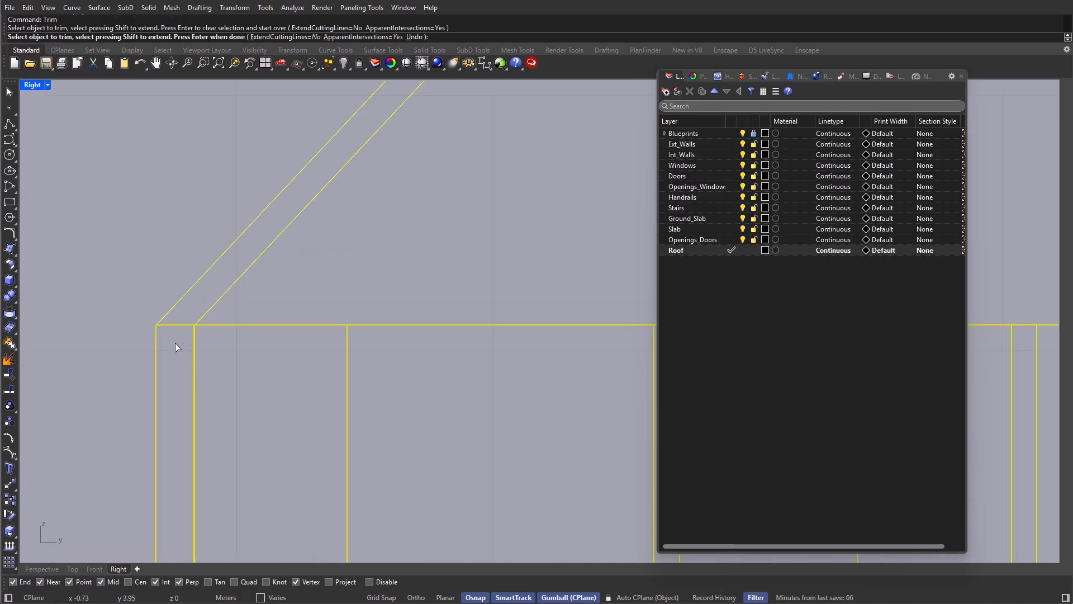
scroll(335, 330, down, 6)
scroll(513, 315, up, 6)
click(504, 317)
scroll(503, 317, down, 6)
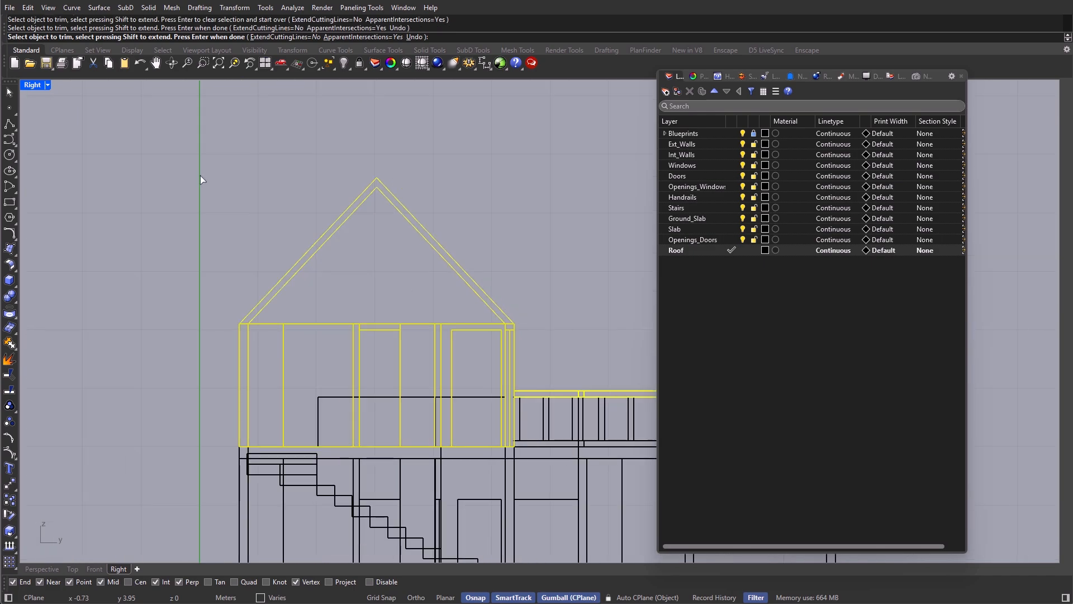
key(Return)
Step: In the Perspective view, draw a short polyline closing the gap between the outer and inner gable lines at the near eave
double_click(44, 86)
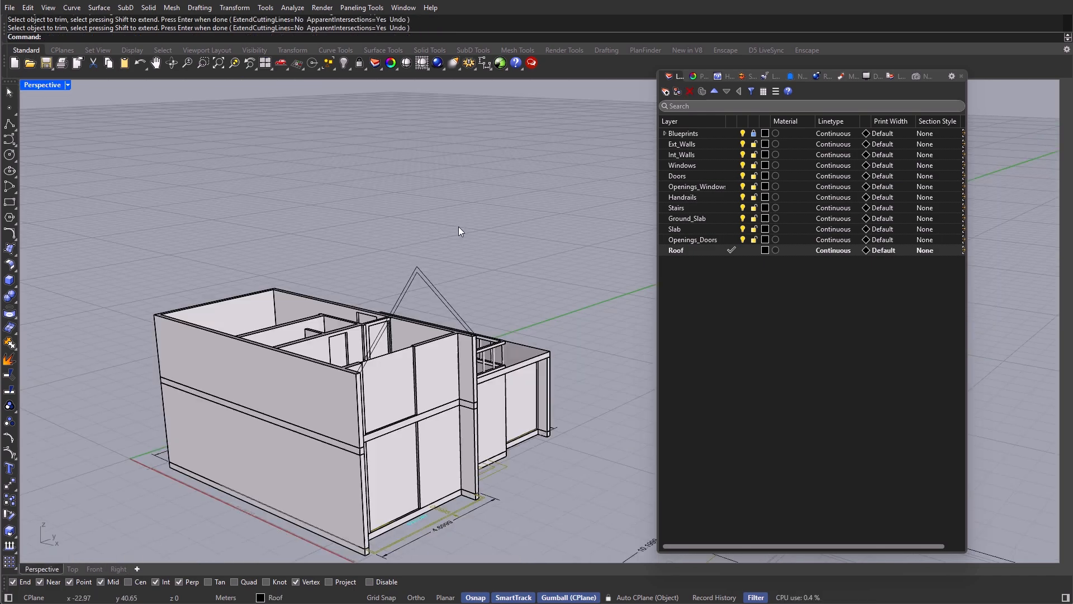
right_drag(458, 227, 442, 268)
scroll(384, 373, up, 7)
drag(571, 125, 404, 187)
shift+right_drag(397, 187, 330, 201)
key(Escape)
key(Return)
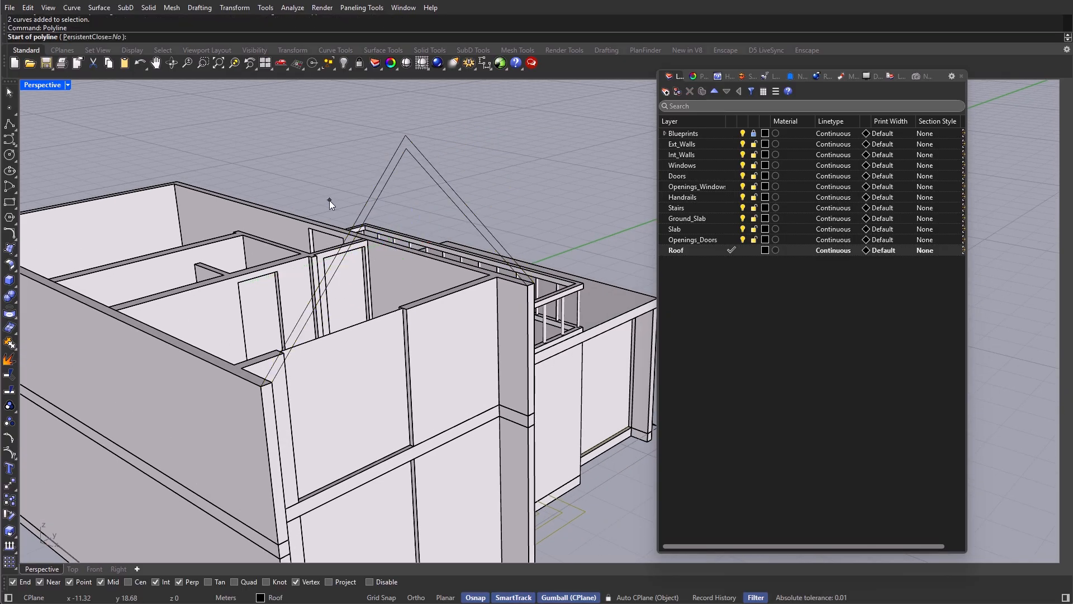
scroll(274, 386, up, 4)
click(292, 380)
click(293, 380)
scroll(292, 380, down, 3)
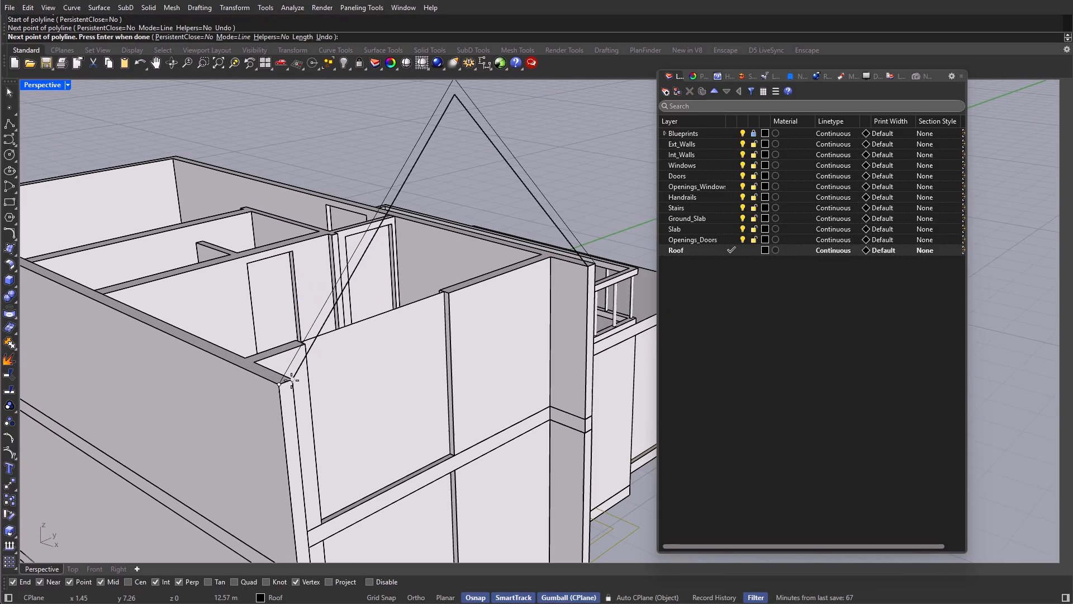
Step: Close the gap between the two gable lines at the opposite eave with another short polyline
shift+right_drag(592, 272, 524, 300)
scroll(524, 300, up, 6)
key(Return)
key(Return)
click(476, 295)
key(Escape)
scroll(488, 290, down, 4)
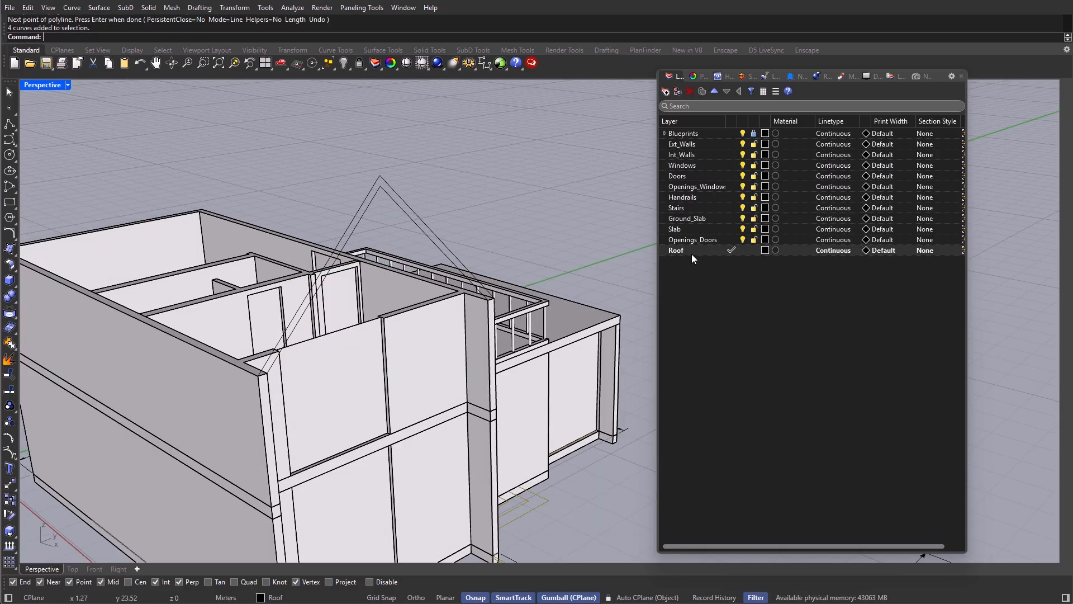
Step: Select all objects on the Roof layer and join the four curves into one closed gable profile
right_click(721, 250)
click(762, 272)
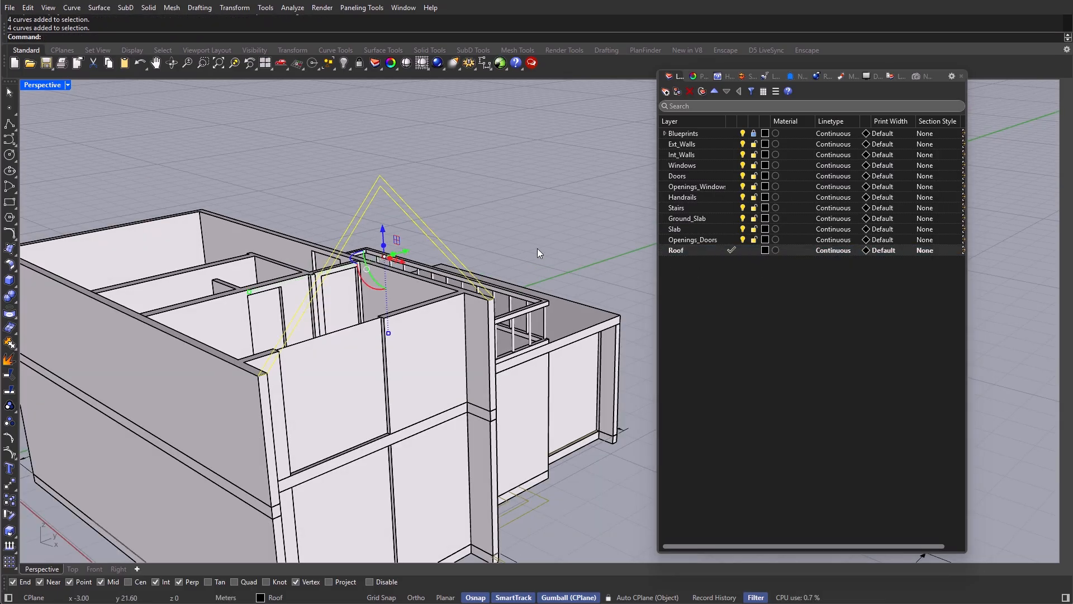
text(Join)
key(Return)
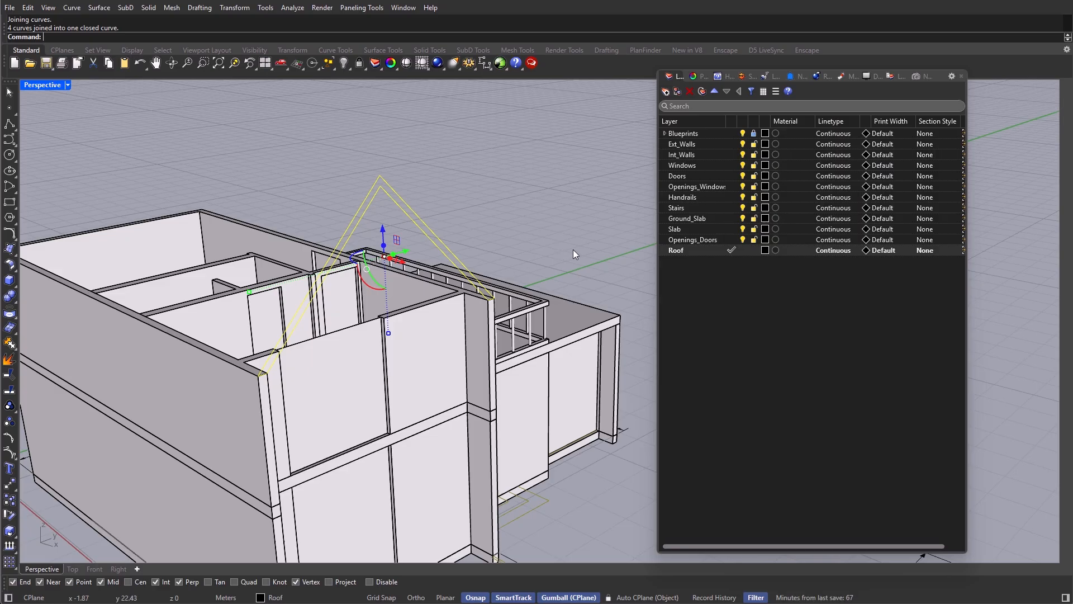
Step: Extrude the closed gable profile as a solid along the length of the house to the far end wall's corner
text(ExtrudeCrv)
key(Return)
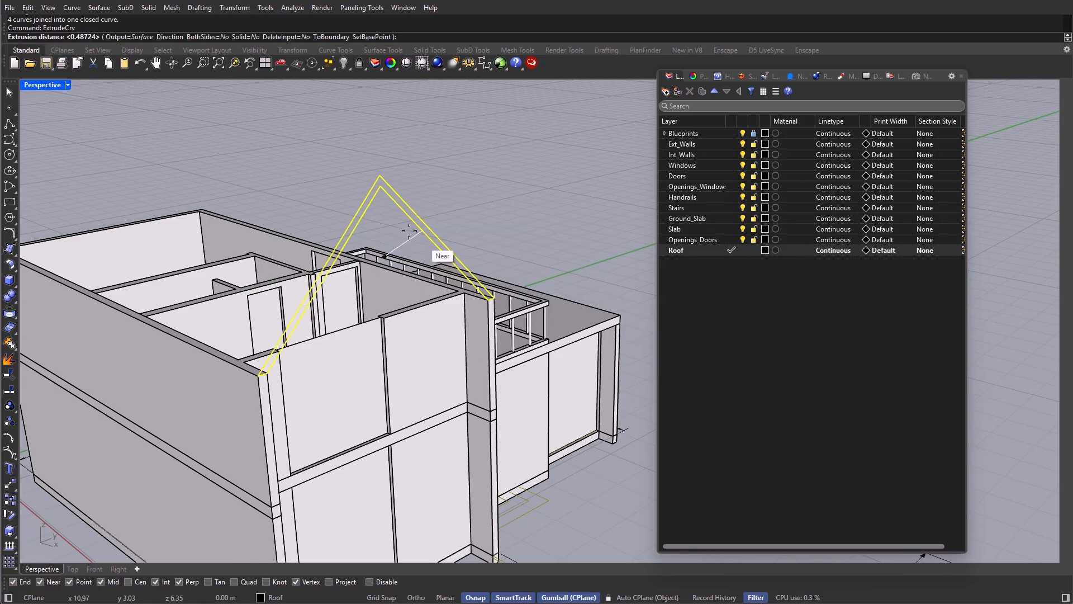
click(246, 39)
scroll(465, 267, down, 5)
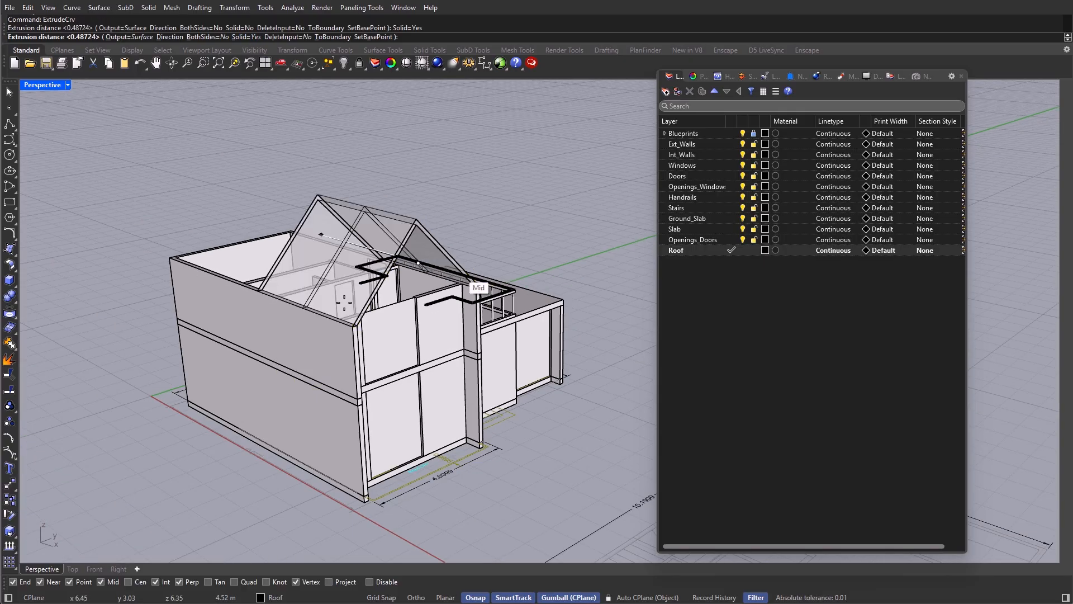
right_drag(460, 274, 554, 313)
scroll(264, 276, up, 4)
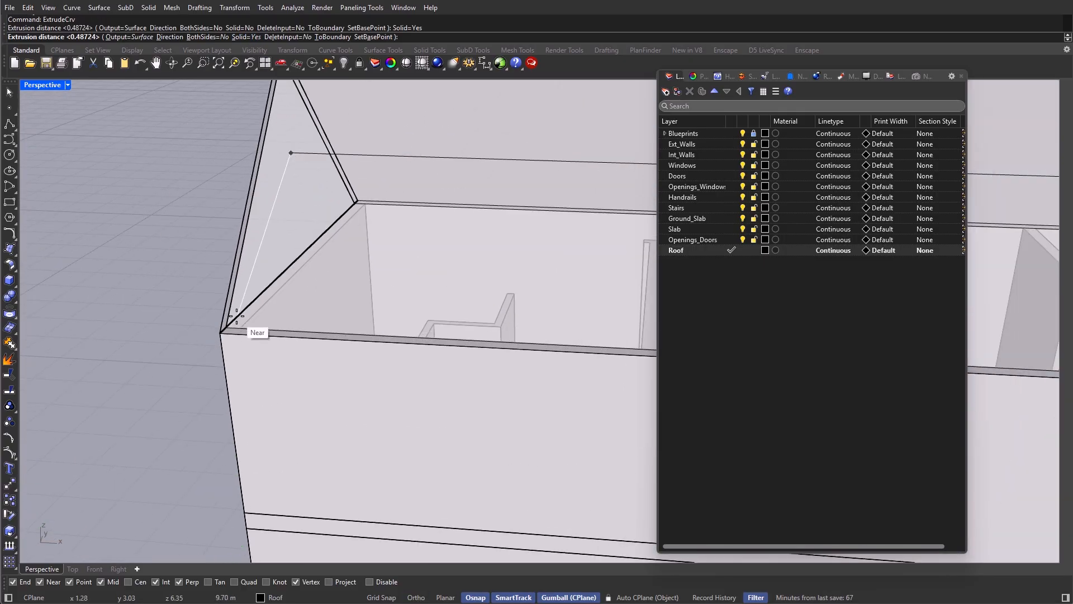
click(237, 315)
scroll(275, 304, down, 6)
right_drag(384, 292, 267, 292)
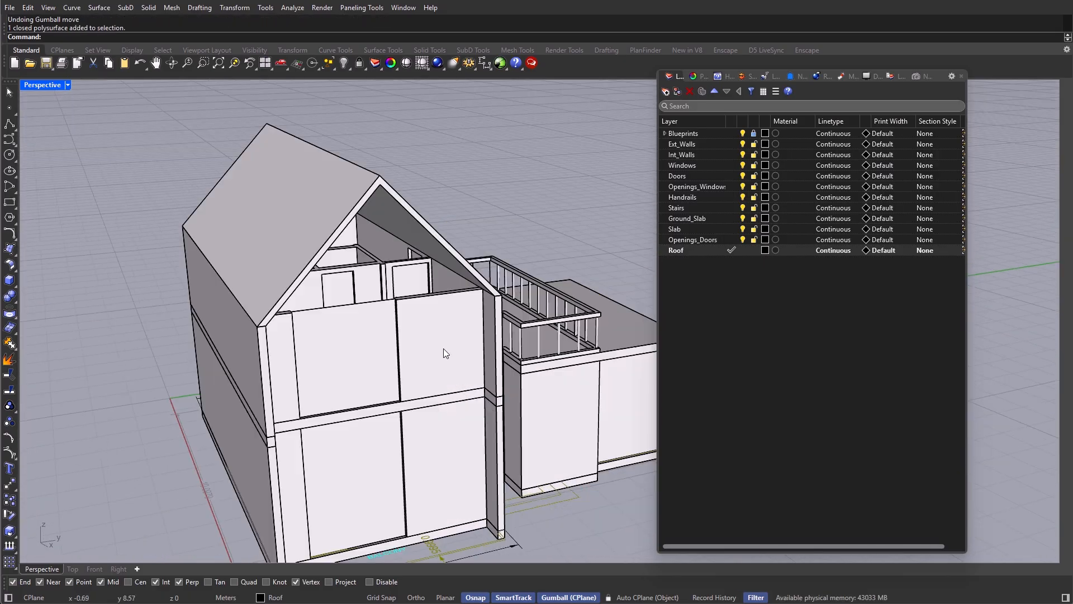
Step: Isolate the upper-floor exterior walls
scroll(443, 348, down, 4)
right_drag(444, 348, 483, 368)
scroll(394, 315, up, 6)
click(511, 367)
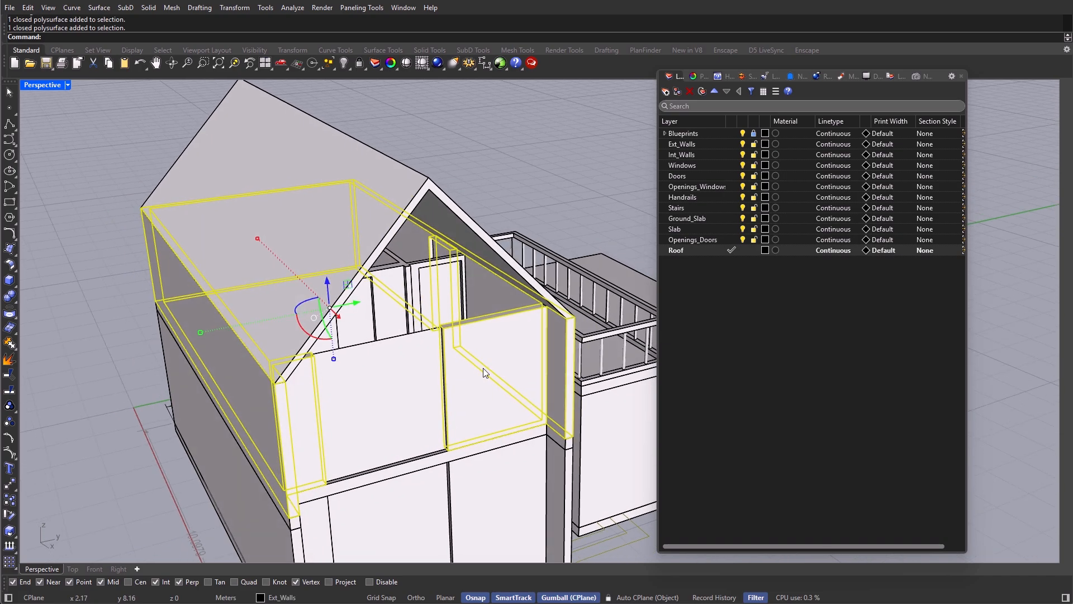
key(Return)
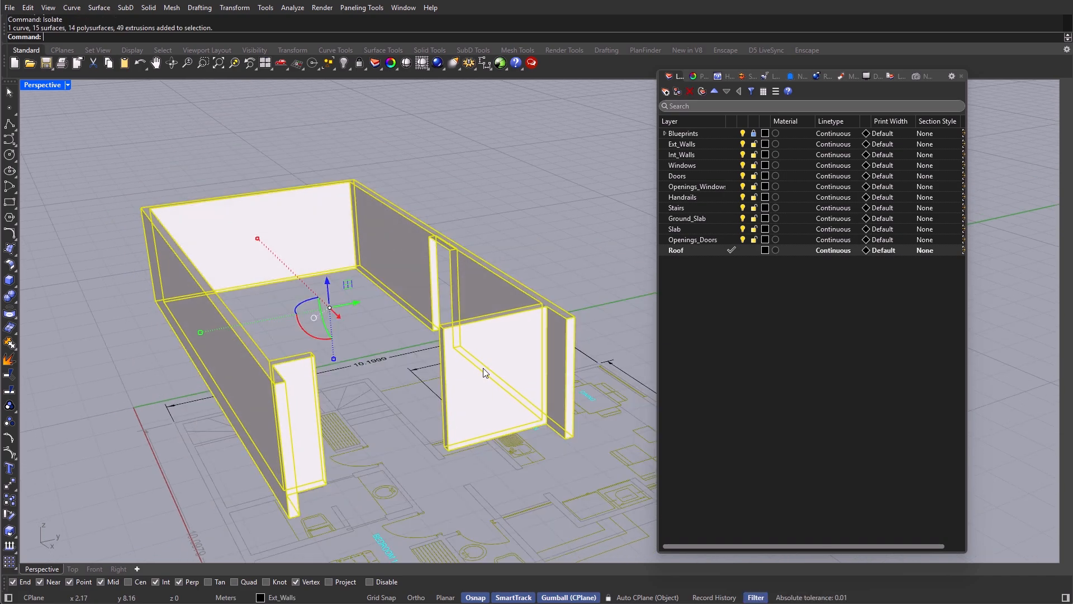
key(Escape)
Step: Draw a polyline along the inner top edge of each of the two long exterior walls
text(Polyline)
key(Return)
right_drag(489, 367, 492, 388)
click(550, 320)
right_drag(550, 321, 550, 344)
click(323, 94)
key(Return)
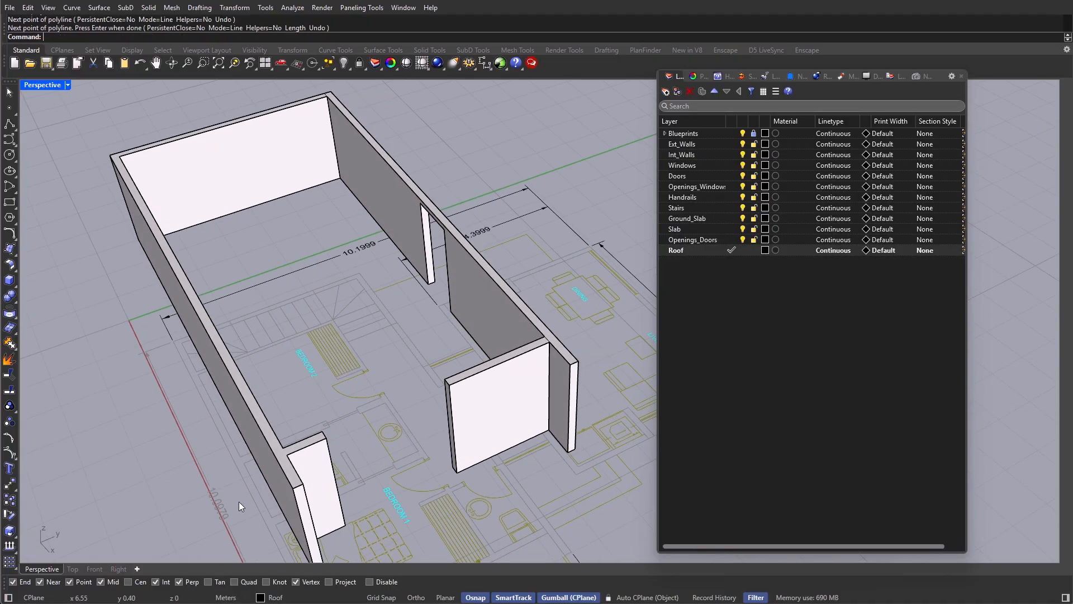
key(Return)
click(288, 455)
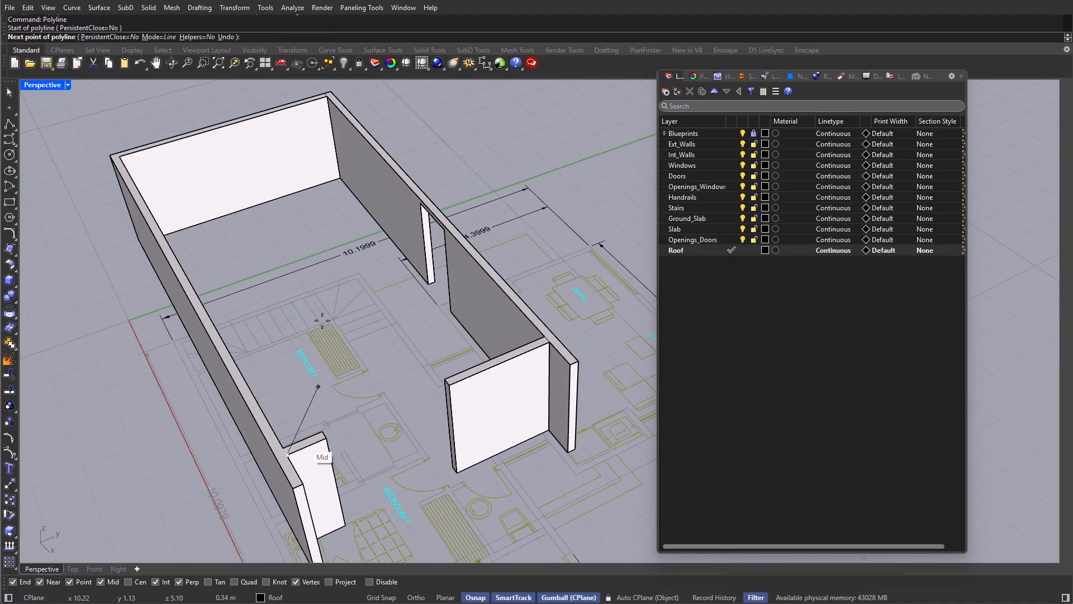
click(119, 158)
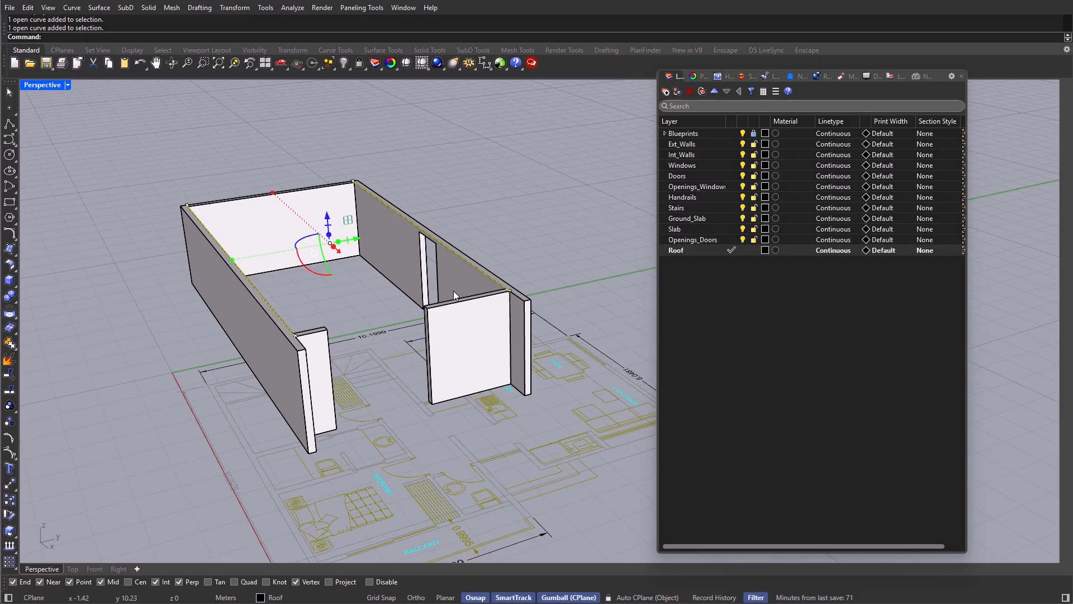
Step: Extrude both wall-edge lines vertically into surfaces that cut through the full height of the walls
right_drag(333, 274, 325, 246)
drag(324, 250, 319, 444)
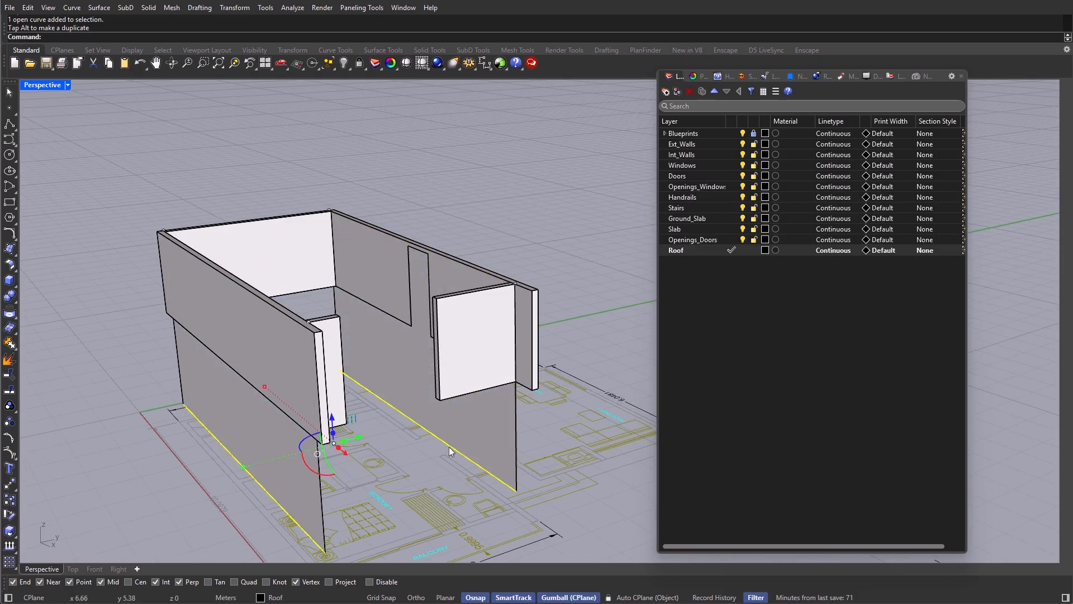
right_drag(330, 337, 358, 313)
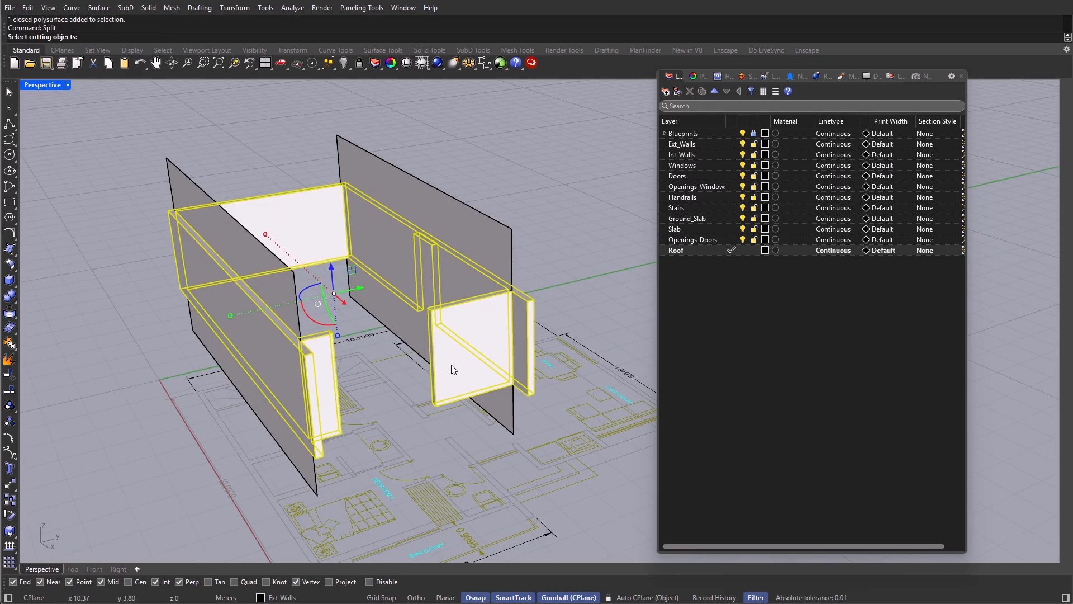
Step: Split the exterior walls with the two vertical surfaces, and delete both cutting surfaces
click(240, 261)
key(Return)
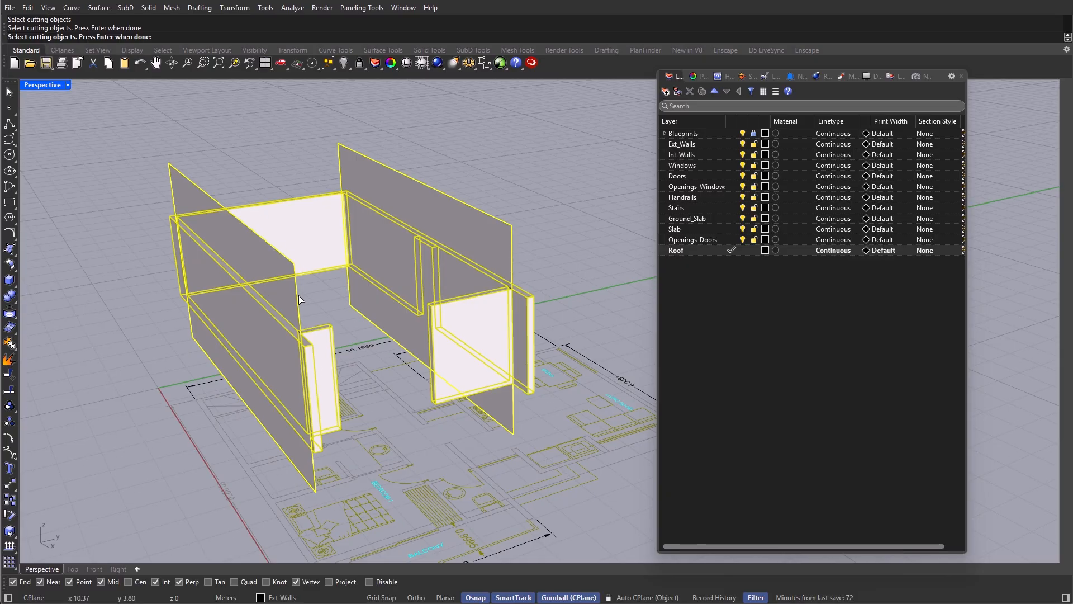
click(355, 324)
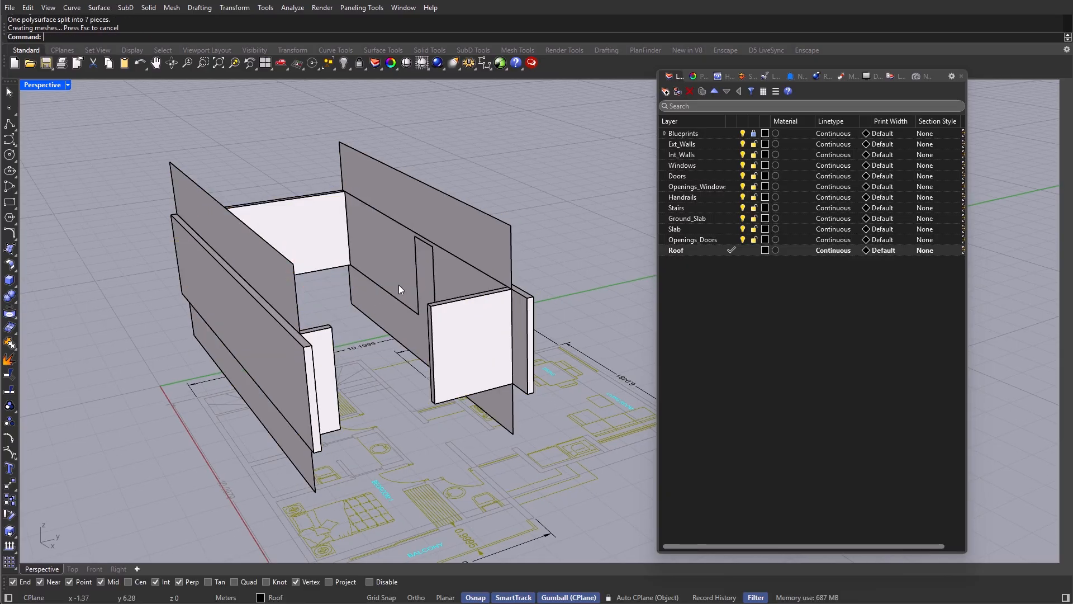
key(Delete)
click(465, 222)
key(Delete)
Step: Select the front wall pieces and the rear wall to check that they are separated from the long walls
click(474, 317)
click(331, 364)
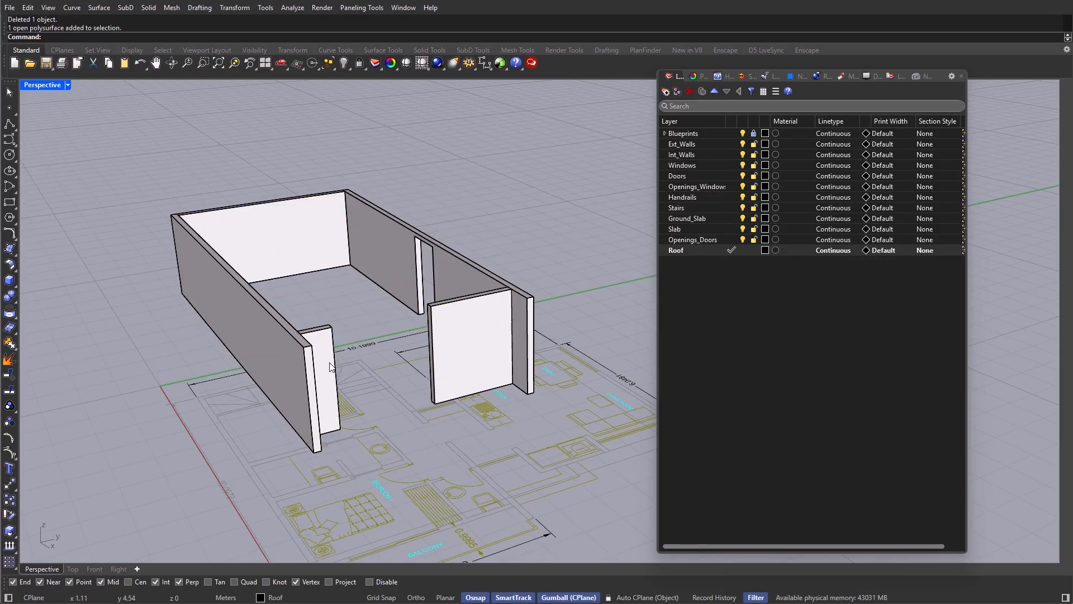
click(289, 218)
click(479, 337)
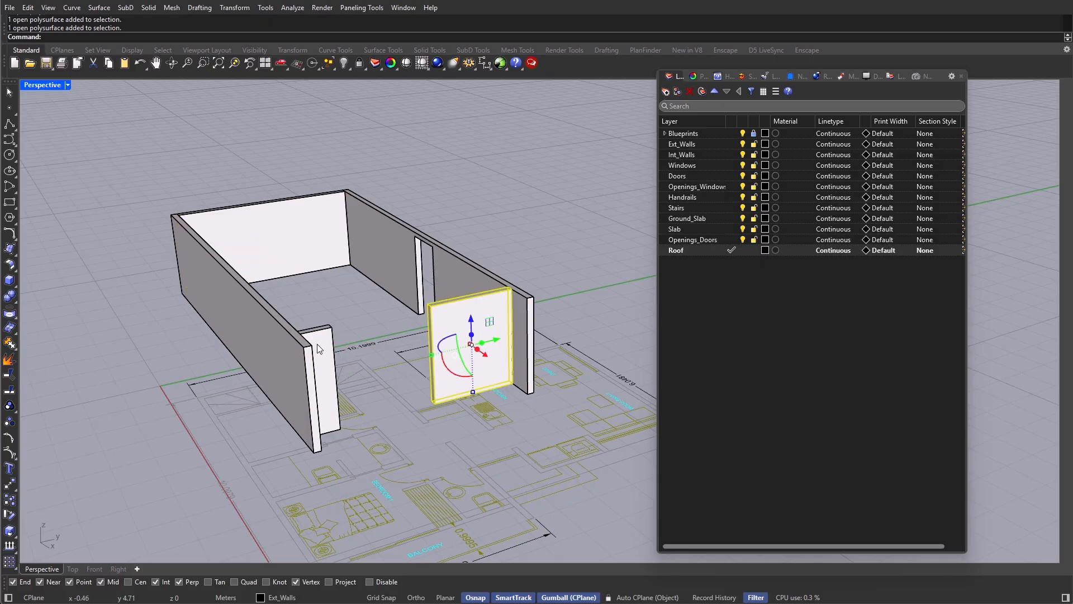
shift+click(317, 344)
shift+click(274, 221)
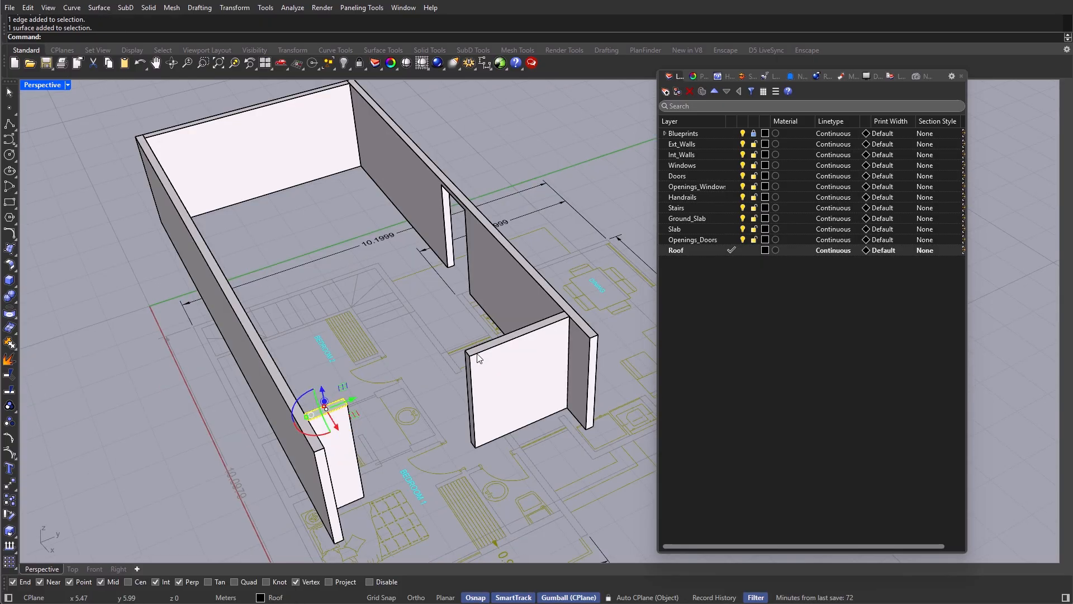
Step: Raise the top faces of the two front wall pieces and the rear end wall above the roof ridge height
right_drag(479, 359, 428, 353)
click(429, 354)
scroll(329, 358, up, 4)
right_drag(333, 366, 348, 430)
ctrl+shift+click(338, 427)
scroll(389, 419, down, 4)
scroll(530, 348, up, 5)
ctrl+shift+click(484, 364)
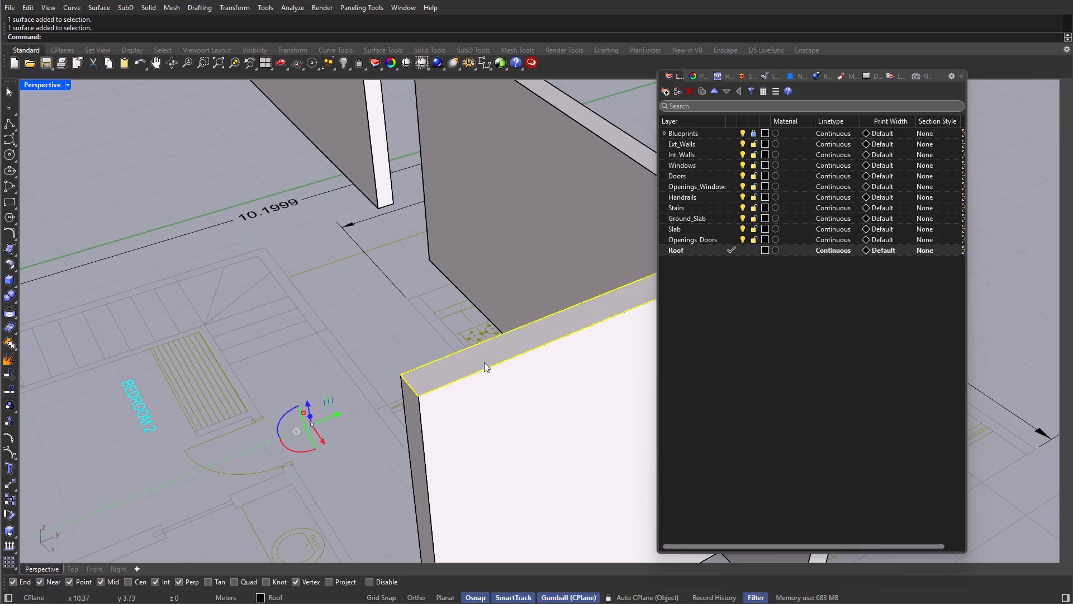
scroll(484, 362, down, 5)
ctrl+shift+click(282, 271)
scroll(302, 285, down, 4)
right_drag(313, 335, 336, 305)
drag(344, 292, 343, 208)
Step: Show all hidden objects, and raise the top edge of the upper-floor front window panel above the roof
text(Show)
key(Return)
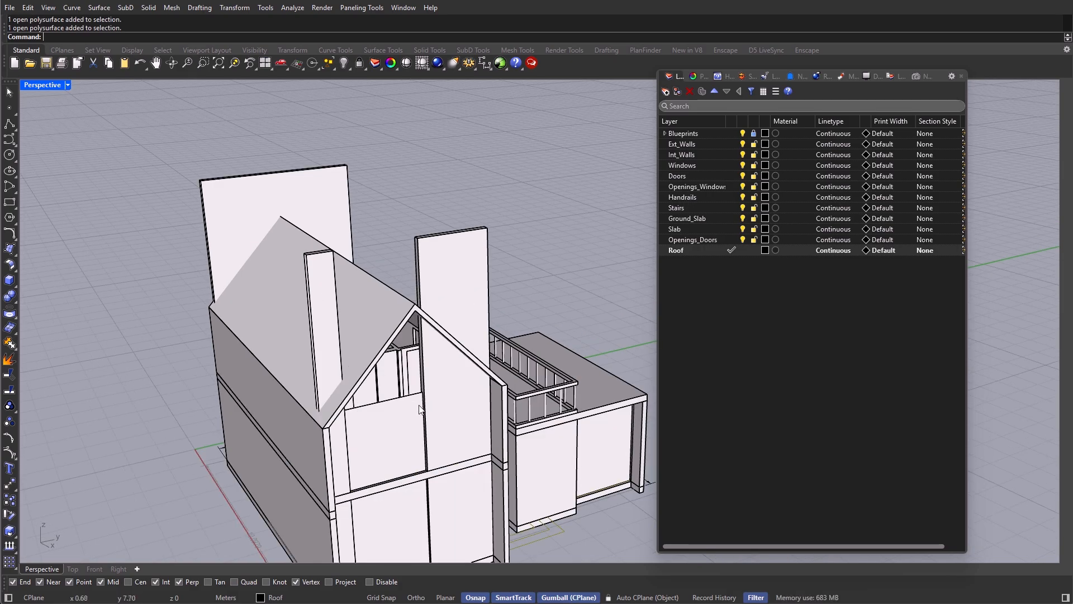
scroll(379, 376, up, 7)
ctrl+shift+click(377, 367)
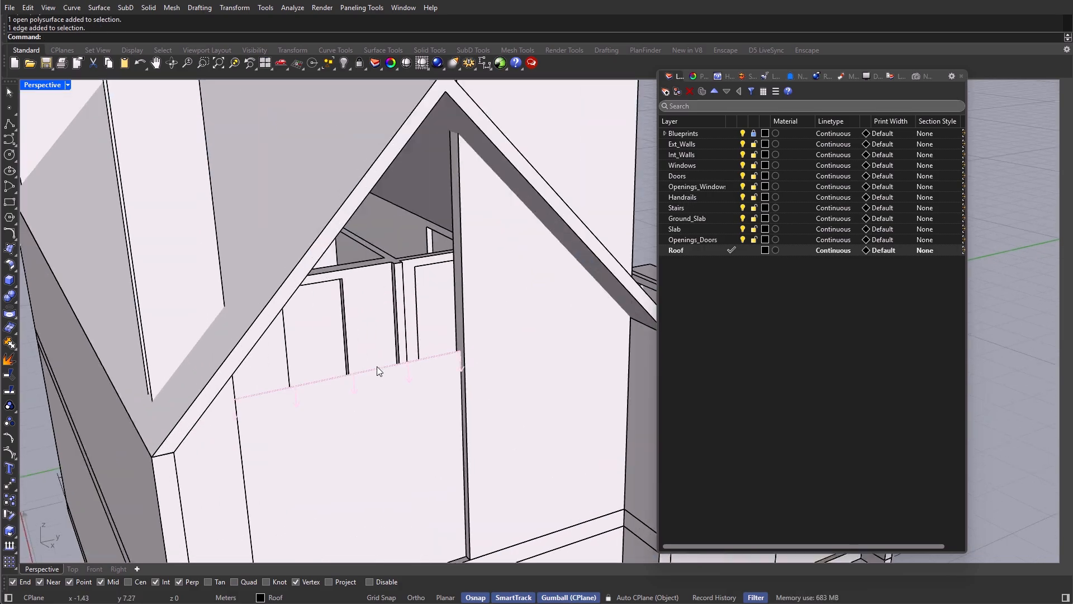
scroll(376, 367, down, 6)
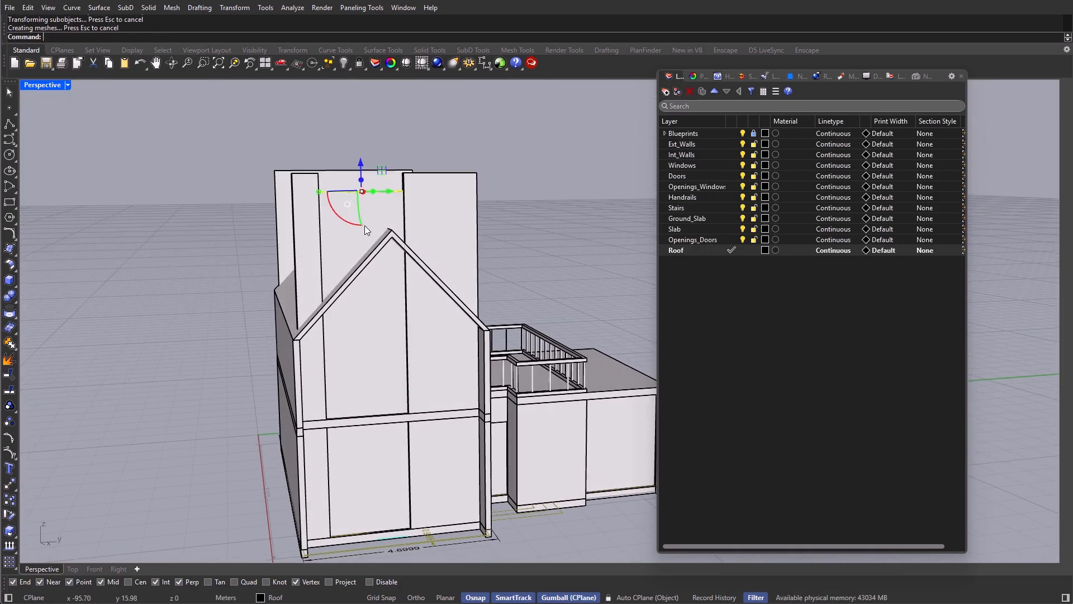
right_drag(365, 225, 360, 249)
Step: Split the raised end walls and the front window panel with the gable roof as the cutting object
shift+click(361, 249)
right_drag(355, 235, 398, 252)
key(ctrl+shift+s)
scroll(400, 336, up, 4)
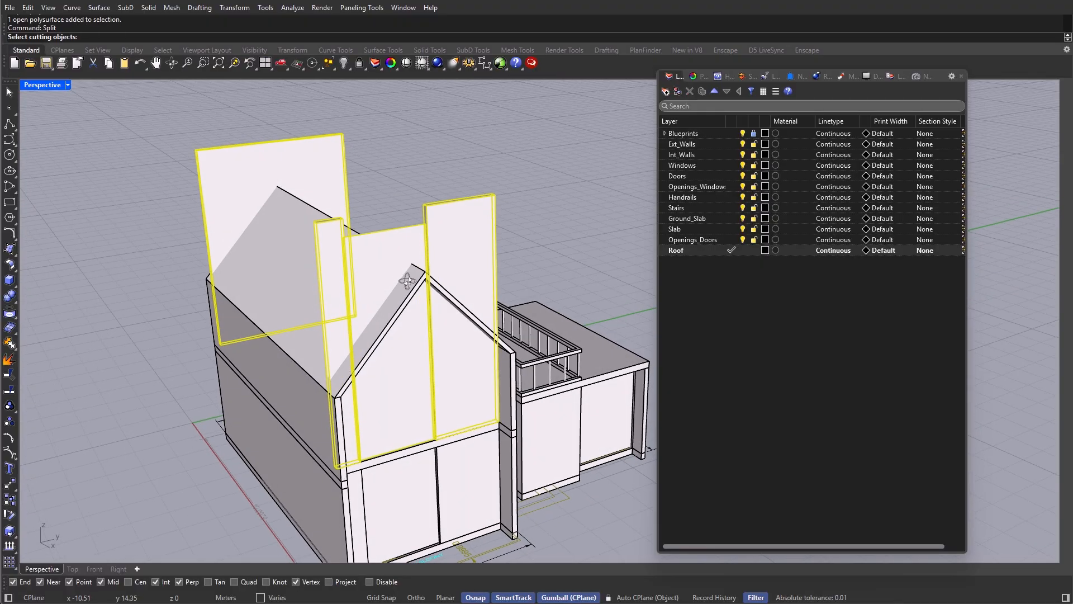
click(400, 340)
click(433, 353)
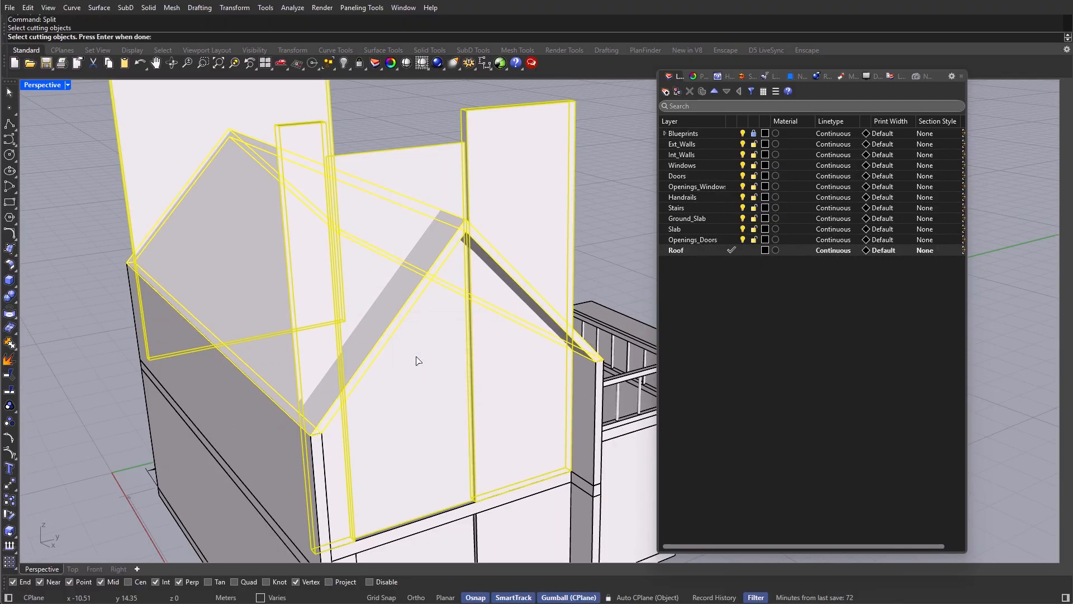
scroll(416, 360, down, 4)
shift+right_drag(429, 373, 337, 260)
key(Return)
Step: Delete the split-off wall and window pieces that project beyond the gable roof
key(Delete)
scroll(324, 313, up, 5)
right_drag(323, 313, 436, 374)
click(359, 380)
key(Escape)
scroll(369, 385, up, 3)
click(377, 387)
click(419, 418)
key(Delete)
click(388, 360)
key(Delete)
click(470, 347)
key(Delete)
Step: Delete the last leftover split piece at the roof and check the finished gable from the front
scroll(471, 347, down, 7)
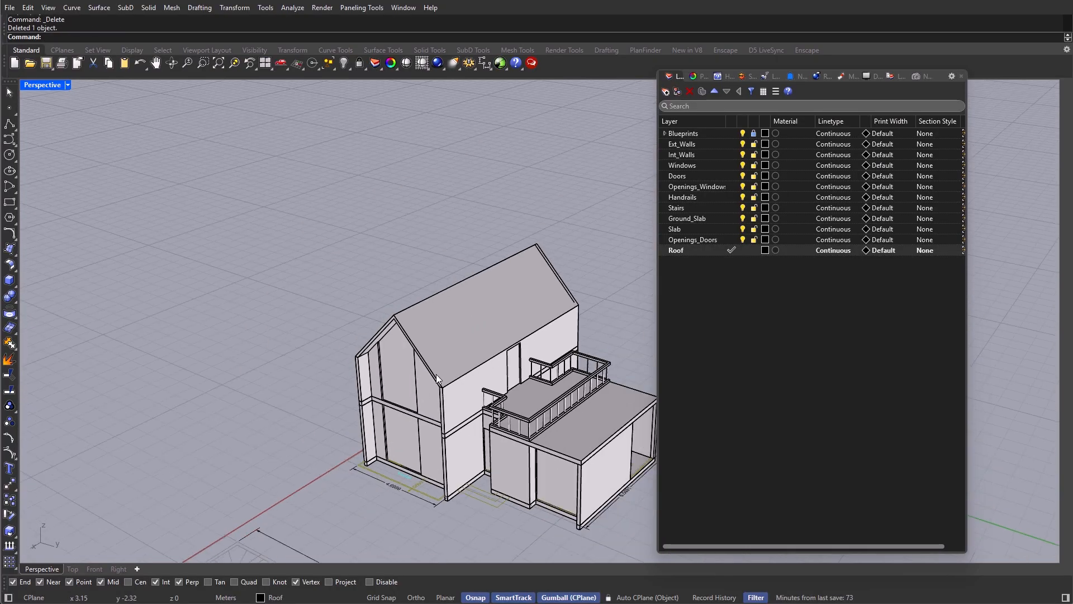
scroll(551, 261, up, 12)
click(588, 280)
key(Delete)
scroll(440, 250, down, 6)
right_drag(358, 296, 358, 358)
scroll(394, 377, down, 3)
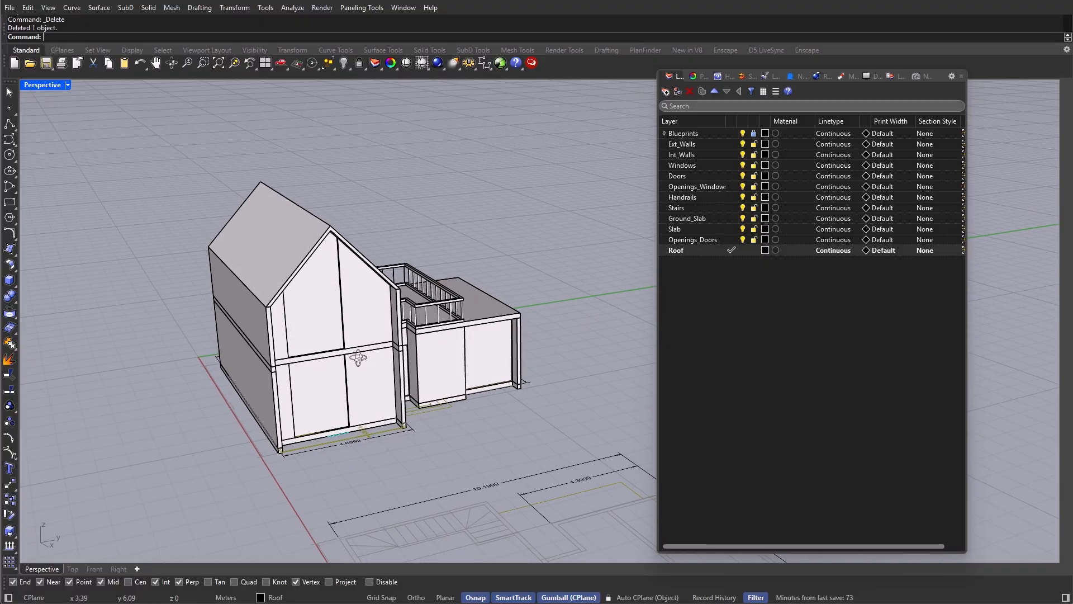
Step: Create a new layer named Window_Frames
scroll(358, 358, up, 3)
right_click(719, 283)
click(744, 291)
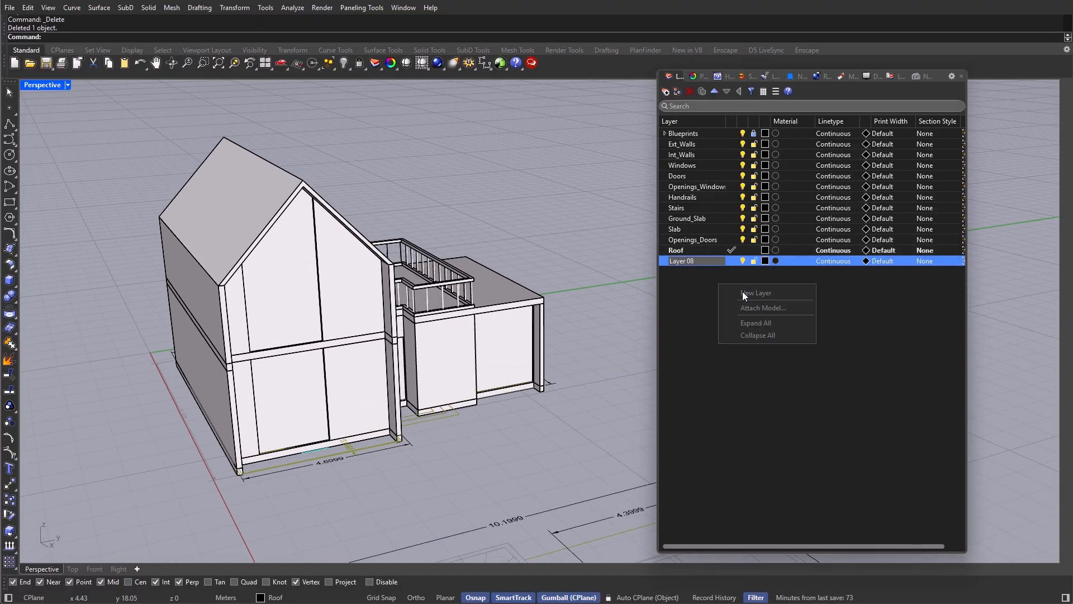
text(Win)
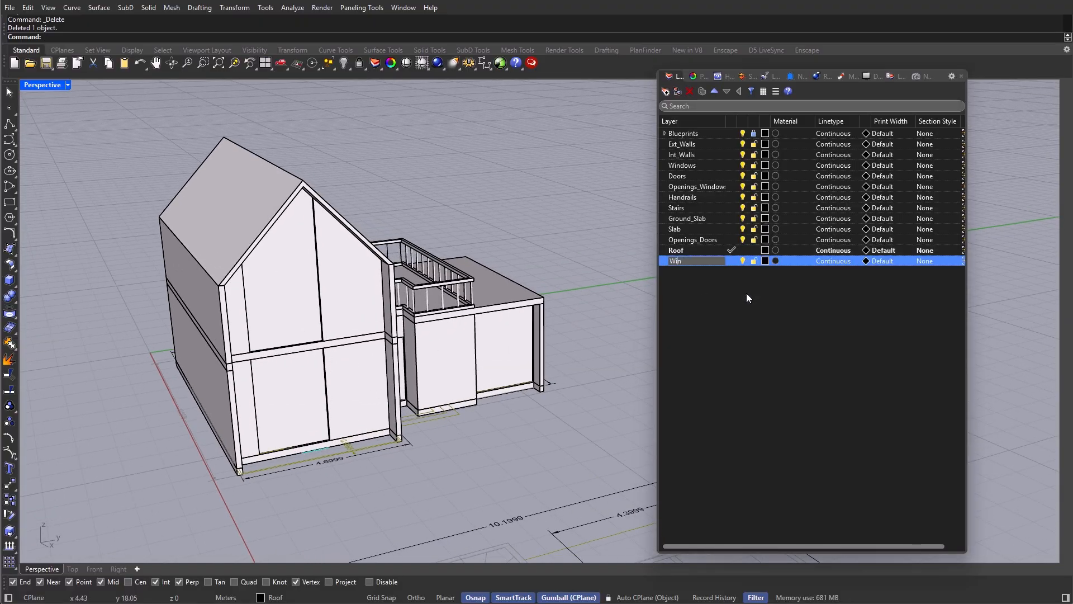
text(dow_Frames)
key(Return)
click(297, 307)
shift+click(301, 384)
shift+click(492, 343)
right_drag(492, 343, 290, 368)
scroll(612, 364, up, 2)
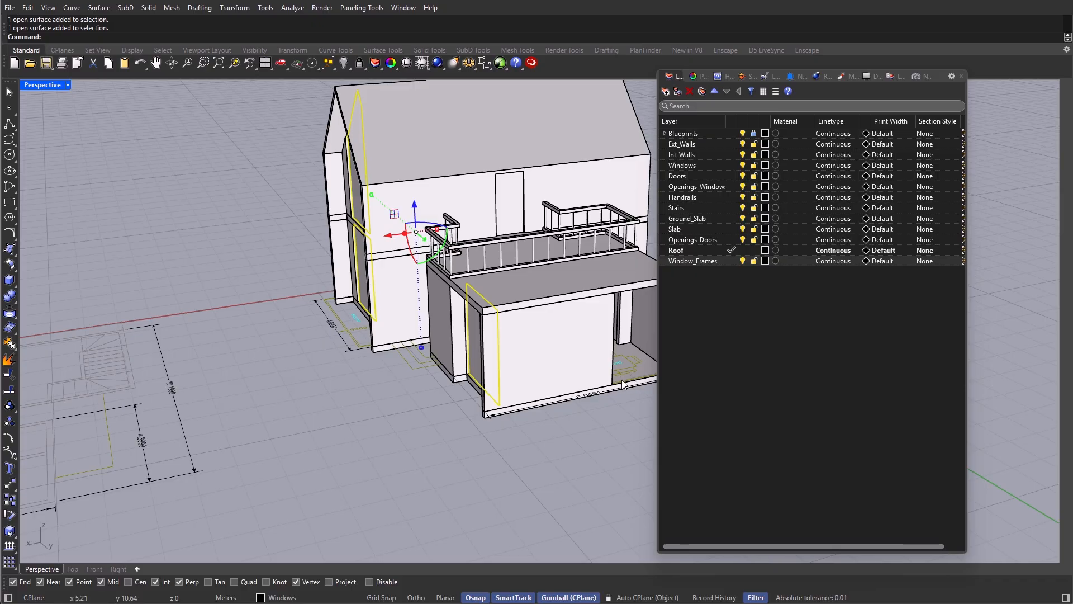
shift+right_drag(637, 379, 492, 413)
key(Escape)
Step: On the Windows layer, fill the open bay in the extension's long wall with a three-point plane and move it by -0.075 m
scroll(482, 396, up, 3)
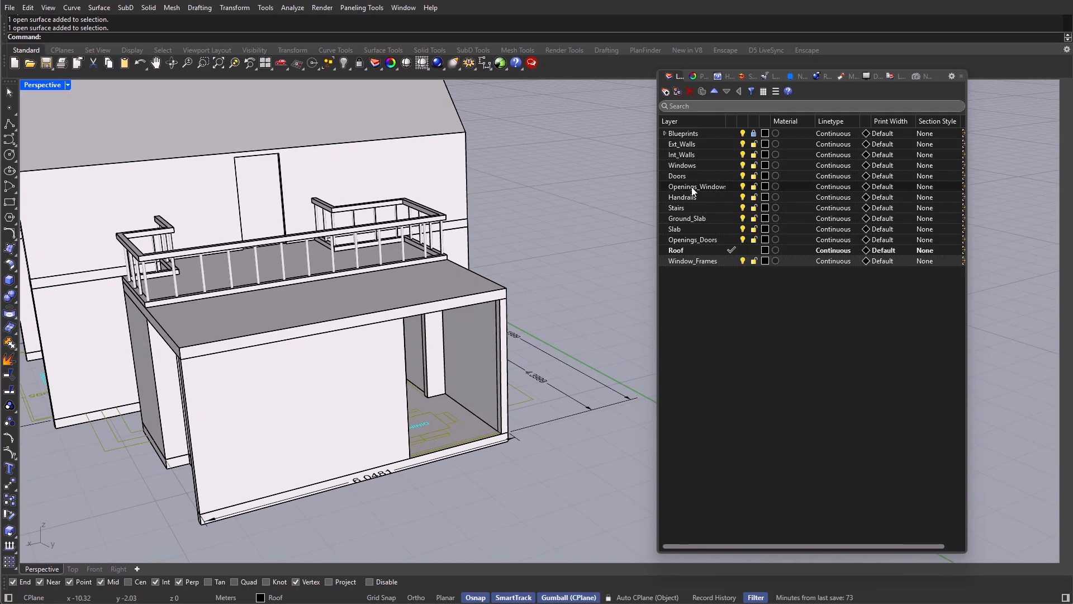
click(730, 165)
scroll(522, 407, up, 2)
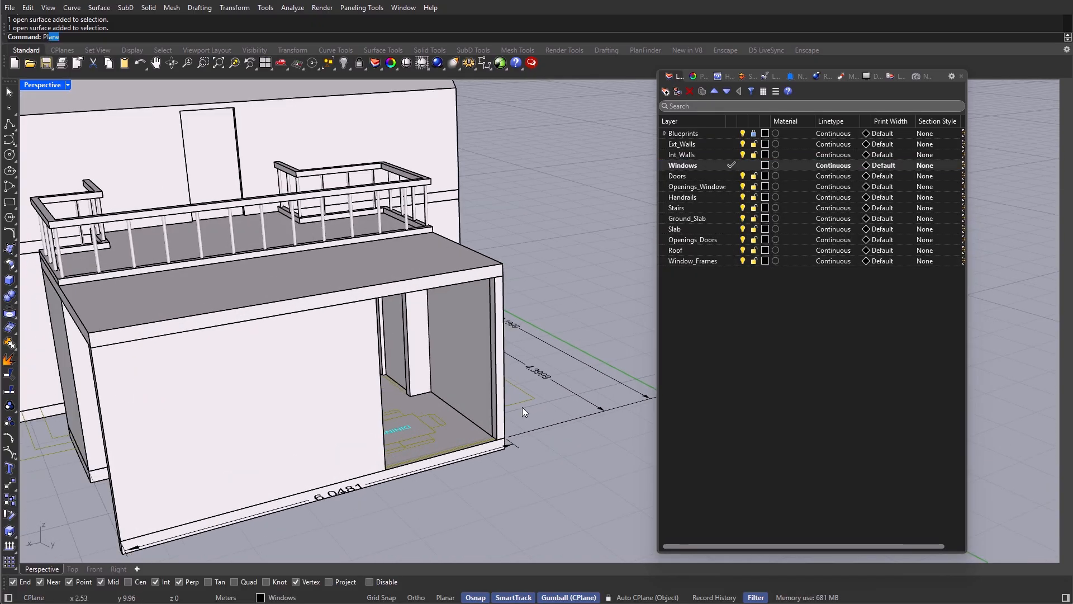
key(Return)
click(83, 36)
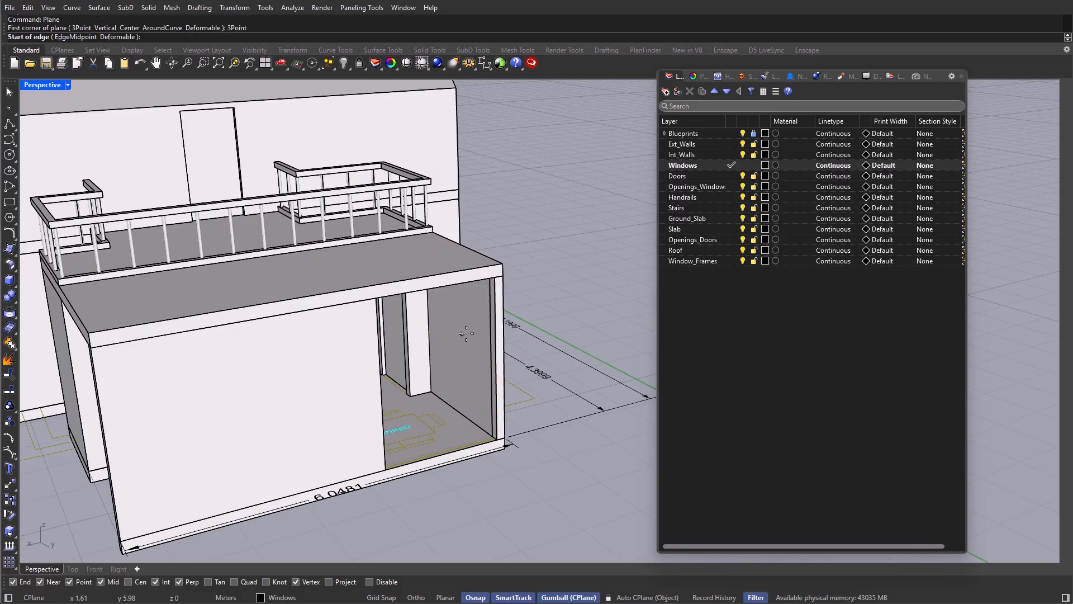
scroll(462, 331, up, 2)
click(510, 238)
click(293, 269)
scroll(293, 269, down, 2)
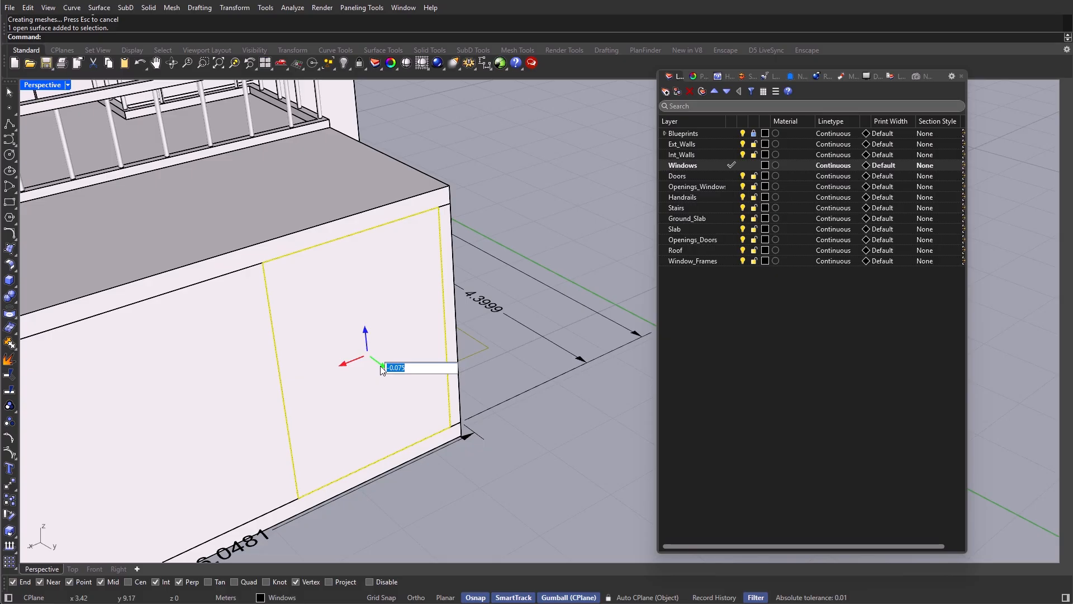
key(Return)
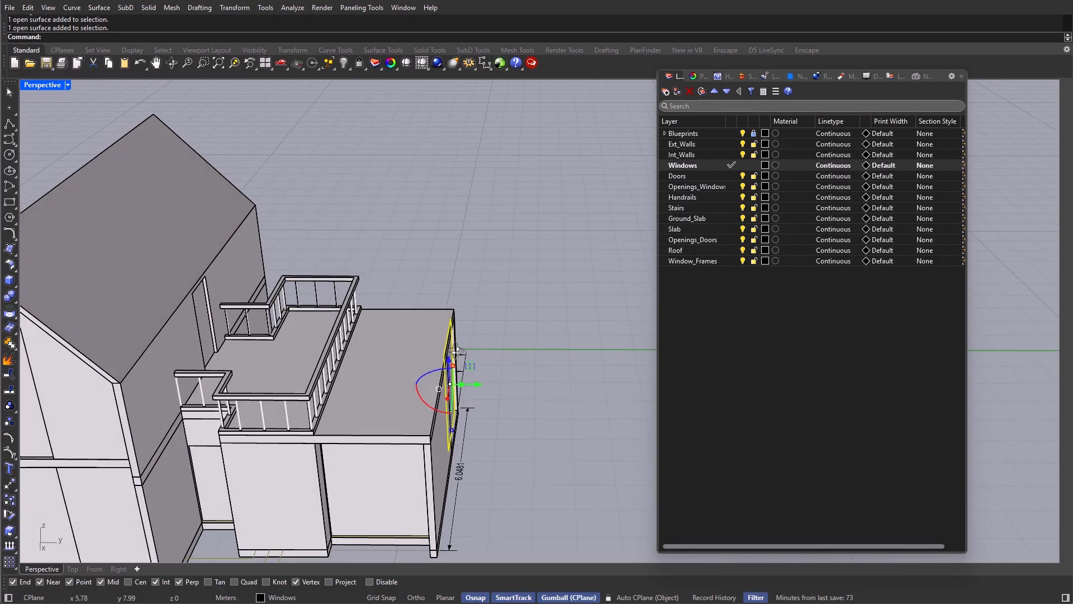
Step: Add the other window panels on the extension and front gable to the selection and isolate them
shift+click(391, 470)
shift+click(106, 313)
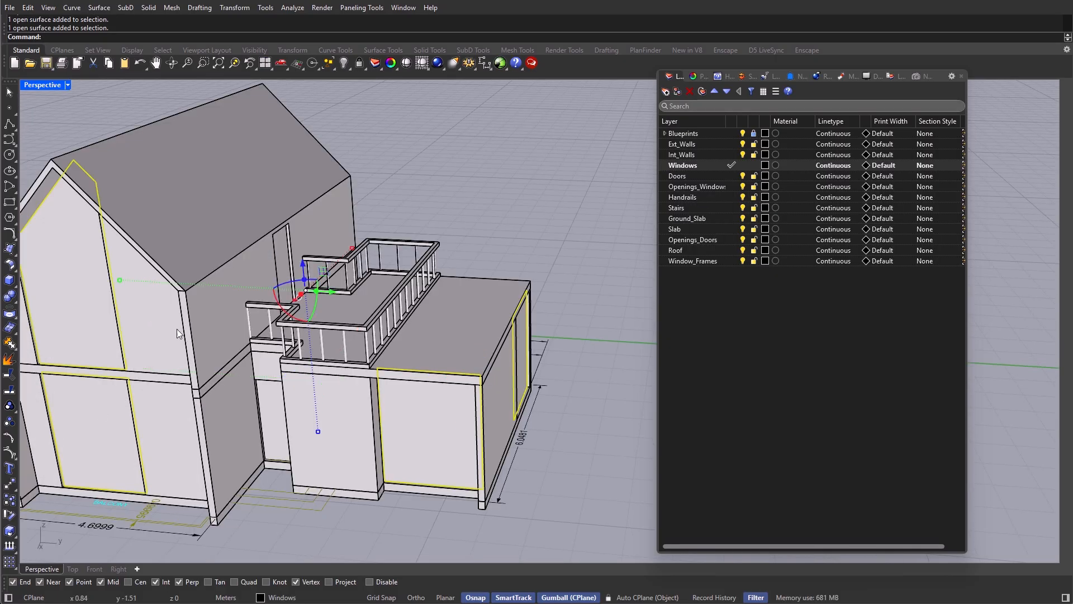
scroll(176, 328, down, 3)
right_drag(176, 329, 266, 328)
key(ctrl+shift+h)
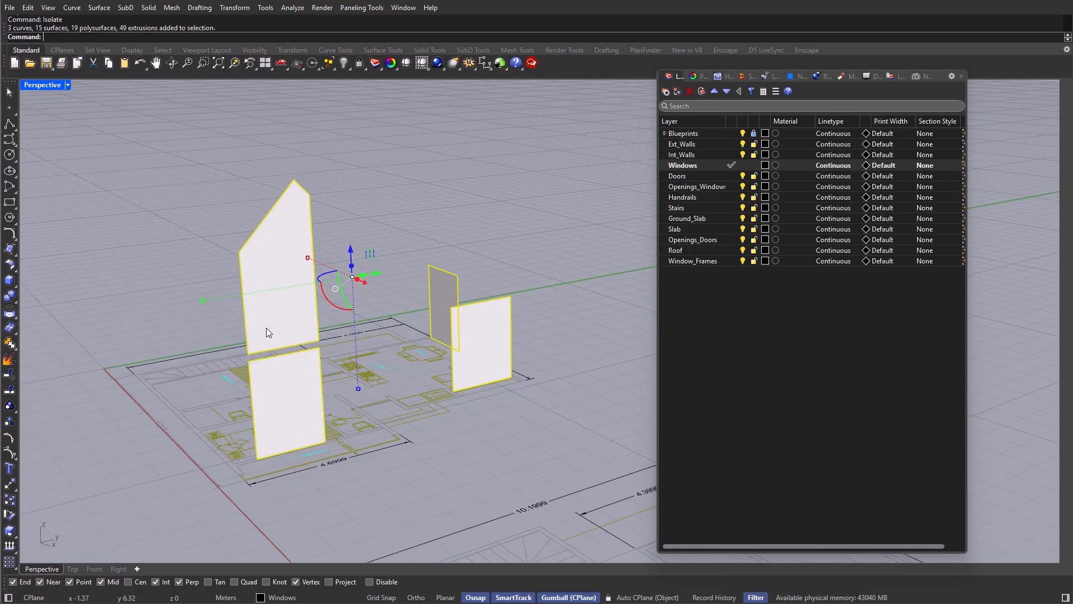
Step: Make Window_Frames the current layer, and view the isolated panels in the Right view with the layer list closed
click(734, 262)
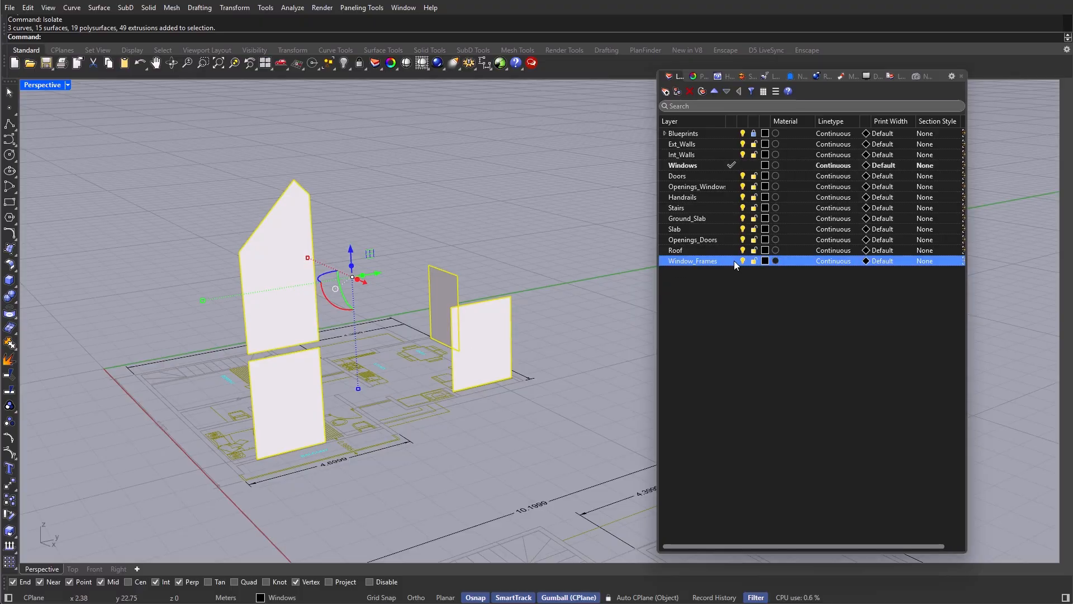
key(ctrl+m)
double_click(553, 328)
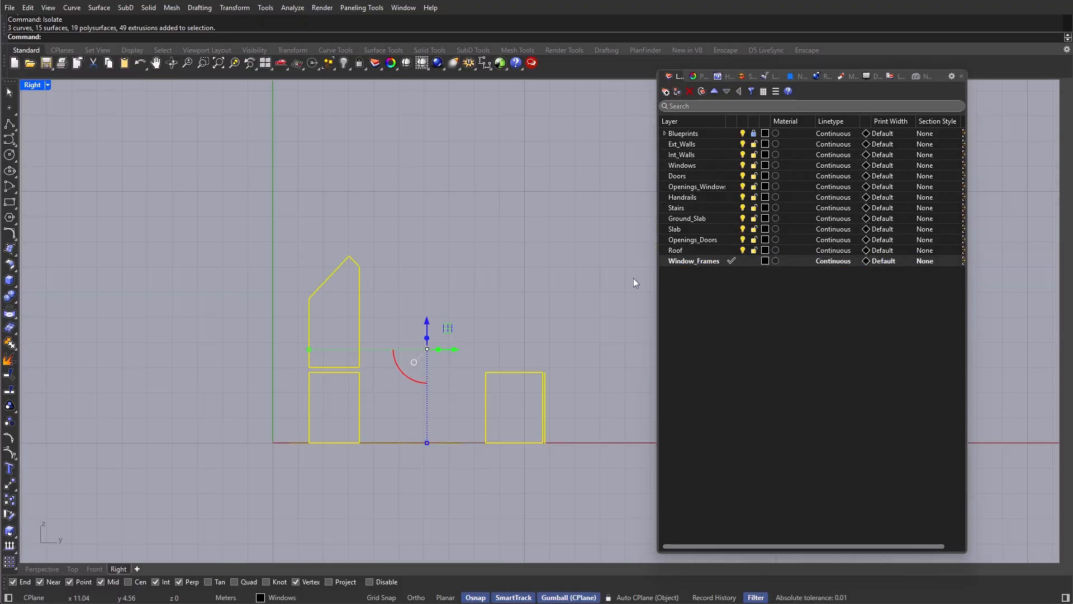
click(962, 76)
key(Escape)
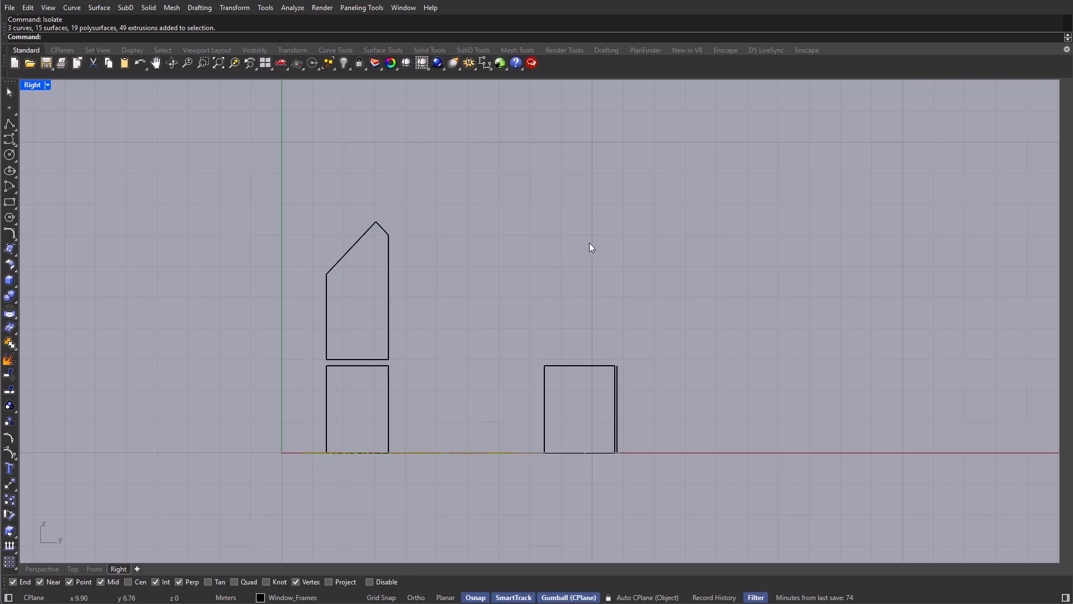
Step: Duplicate the borders of all four window panels as curves
drag(692, 180, 168, 550)
drag(363, 303, 355, 416)
scroll(356, 418, up, 2)
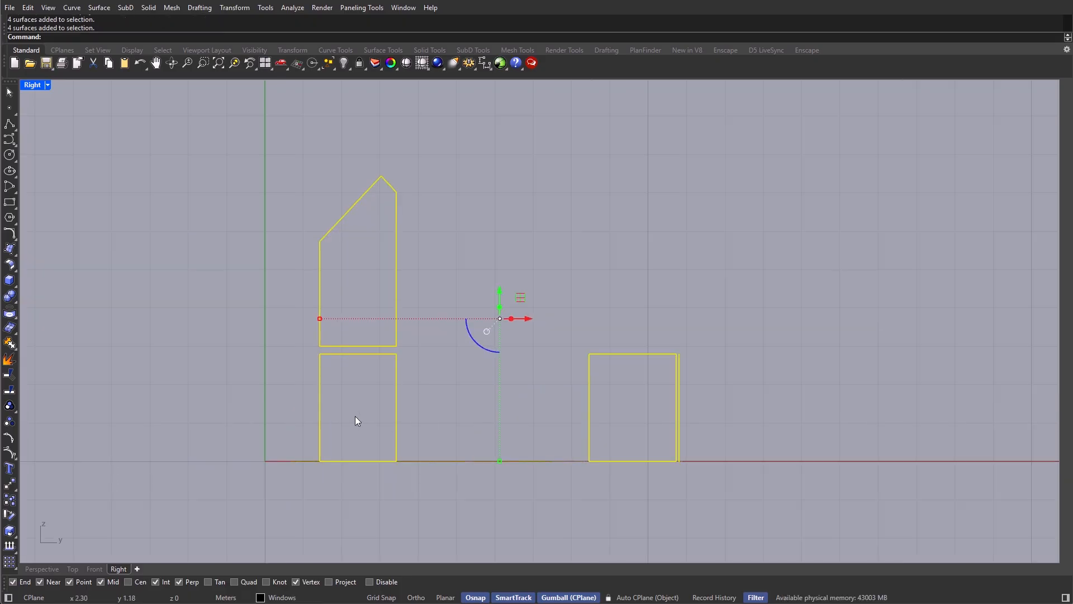
right_drag(445, 428, 393, 442)
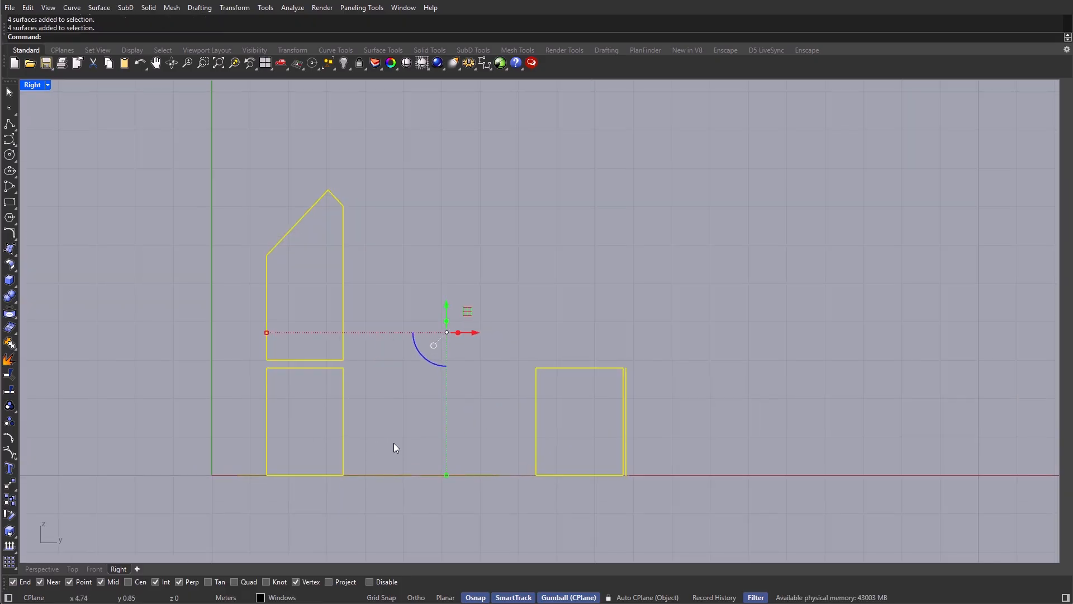
text(DupBorder)
key(Return)
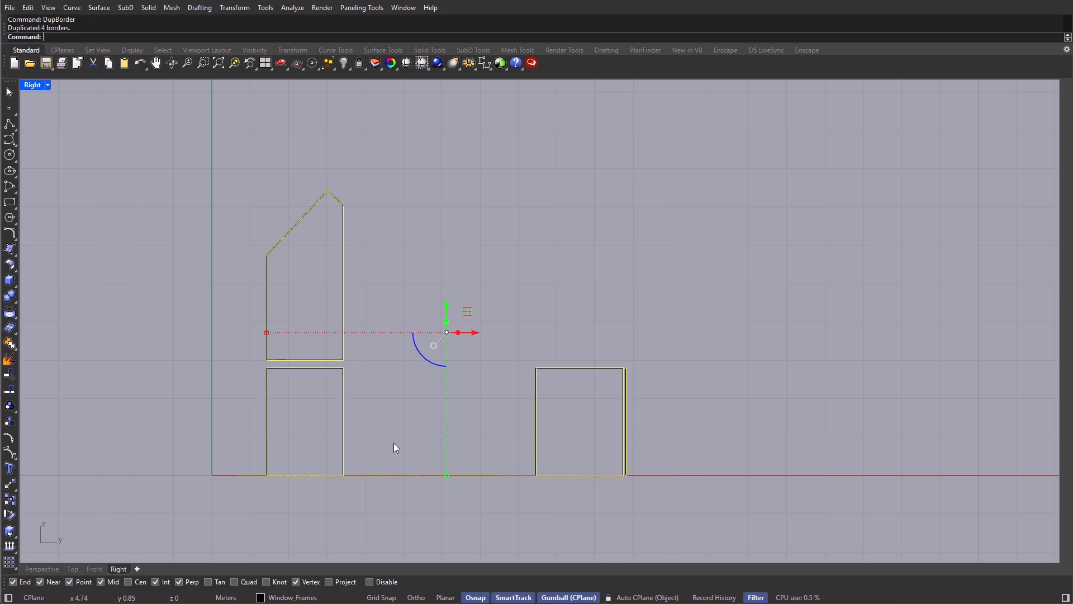
Step: Select the four panel surfaces and hide them, leaving only the border curves in view
key(Escape)
text(SelCrv)
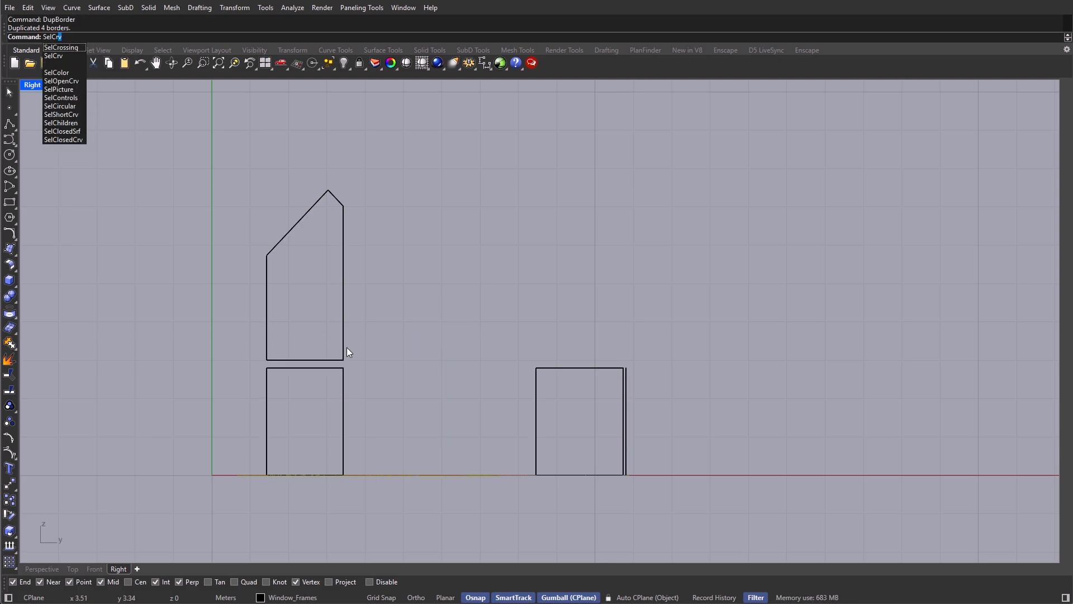
key(Return)
key(Return)
Step: Offset the gable window's border curve inward by 0.05 m
click(271, 255)
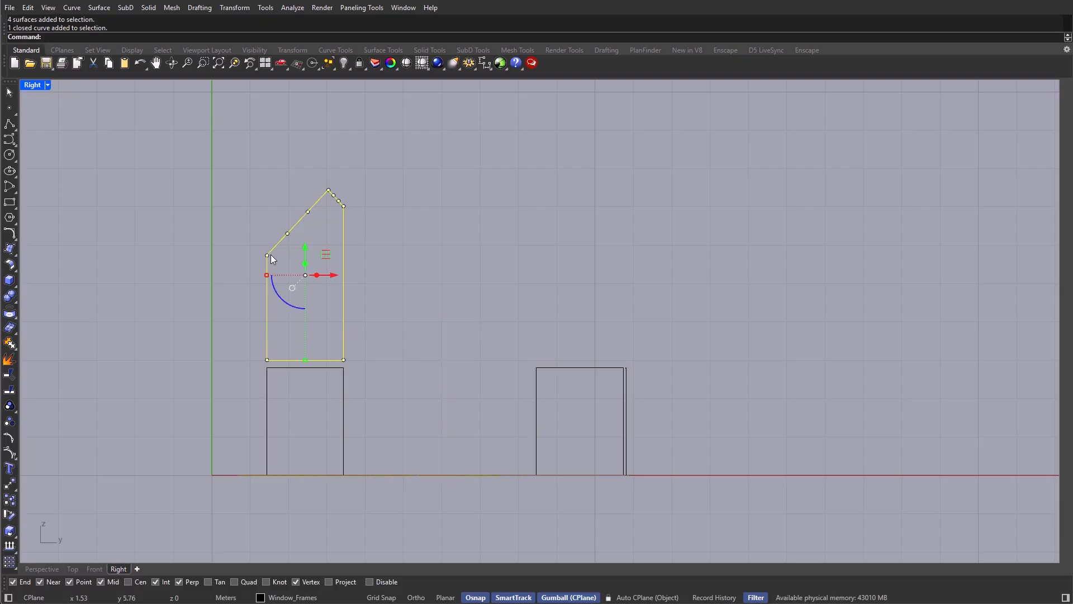
key(Return)
scroll(274, 256, up, 4)
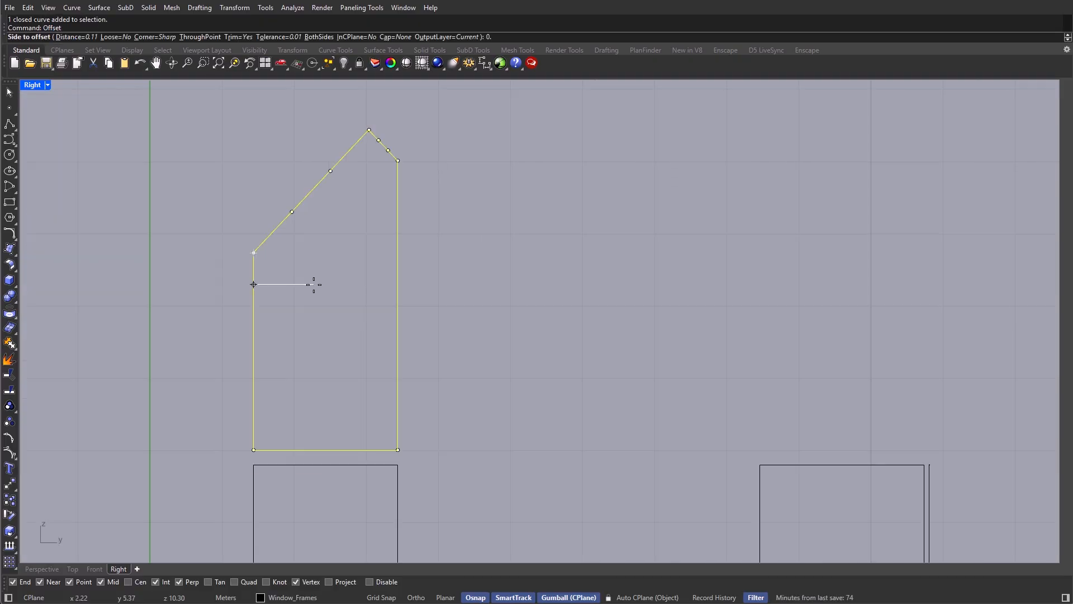
text(0.05)
key(Return)
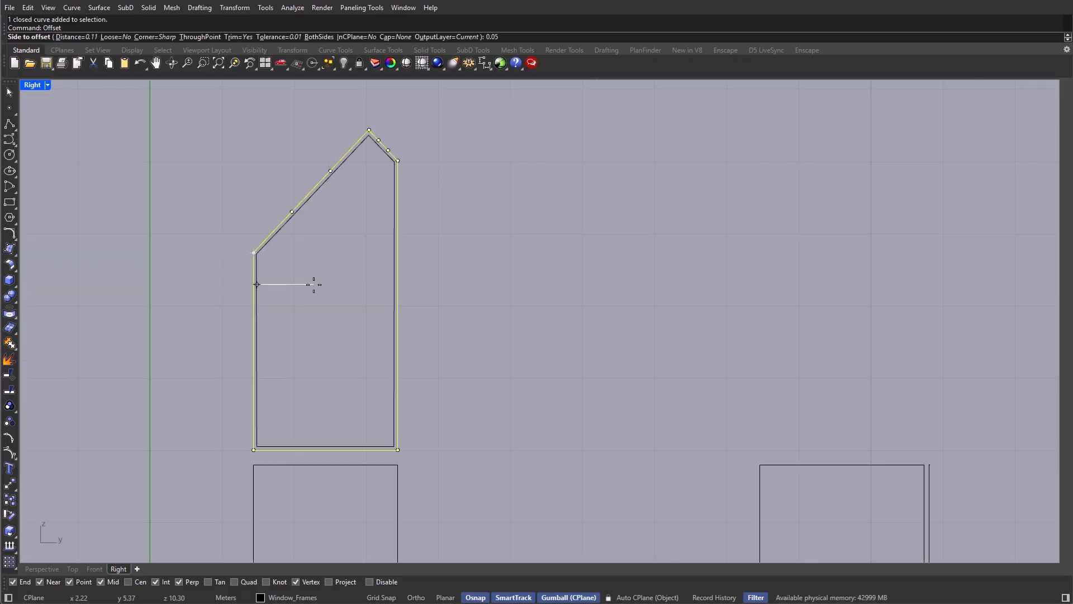
click(314, 285)
scroll(319, 282, down, 1)
scroll(364, 290, down, 1)
right_drag(368, 430, 400, 381)
key(Escape)
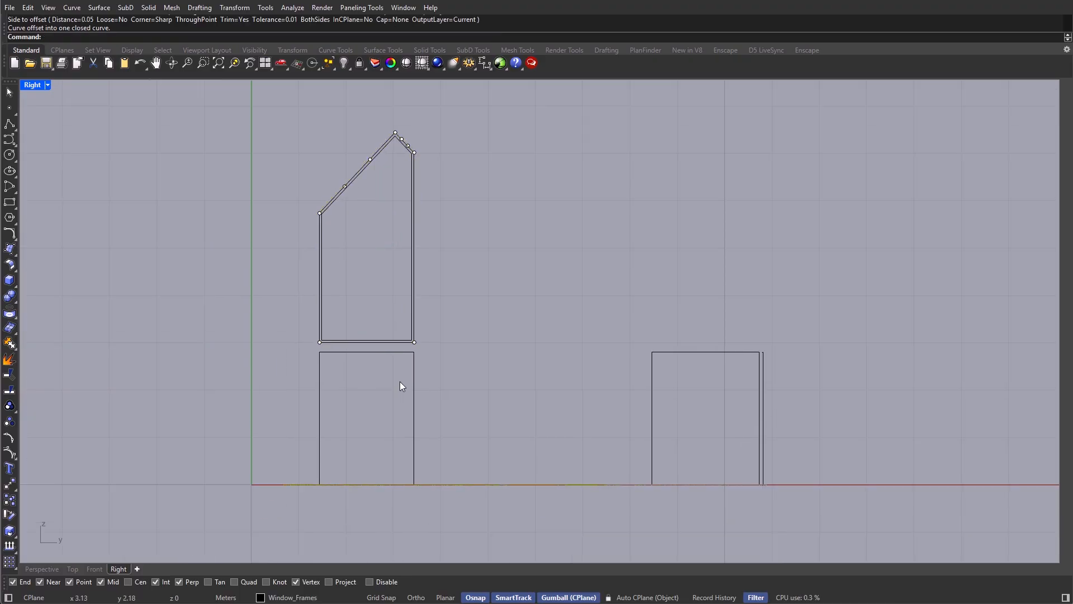
Step: Offset the borders of the ground-floor front window and the extension's front window inward by 0.05 m
scroll(393, 369, up, 1)
click(390, 345)
key(Return)
click(385, 388)
click(761, 345)
key(Return)
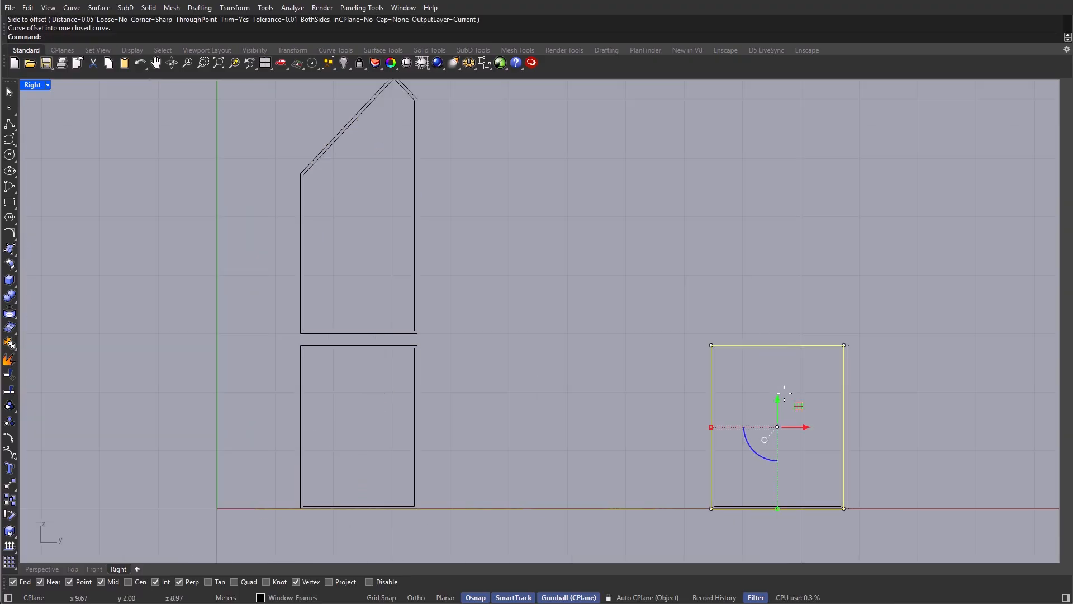
scroll(578, 297, down, 2)
Step: Return to the four-viewport layout and change the Front viewport to the Back view, framing the extension's rear window outline
double_click(32, 84)
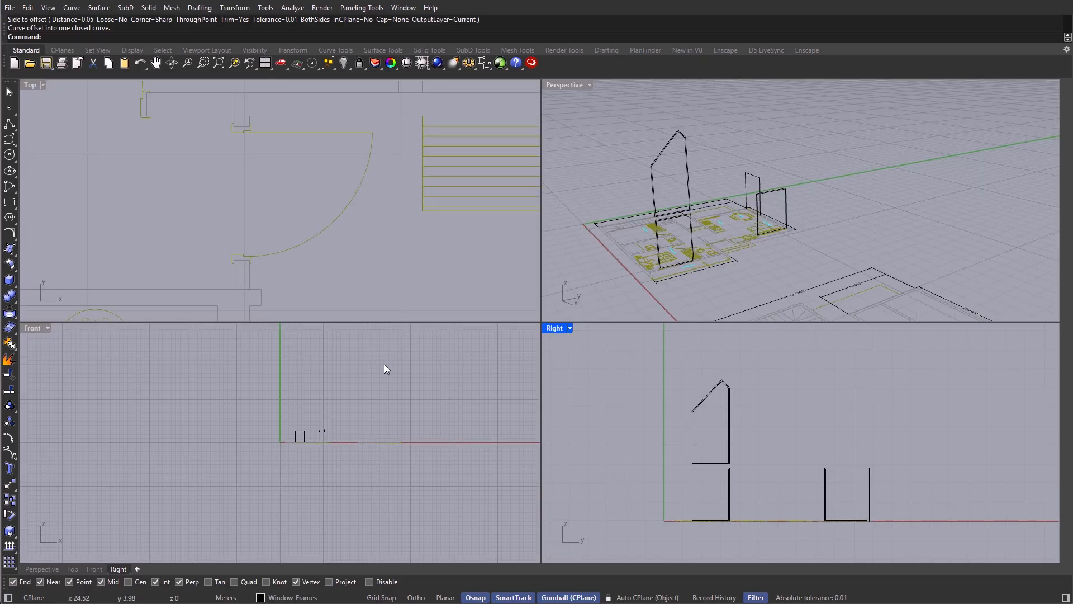
click(47, 328)
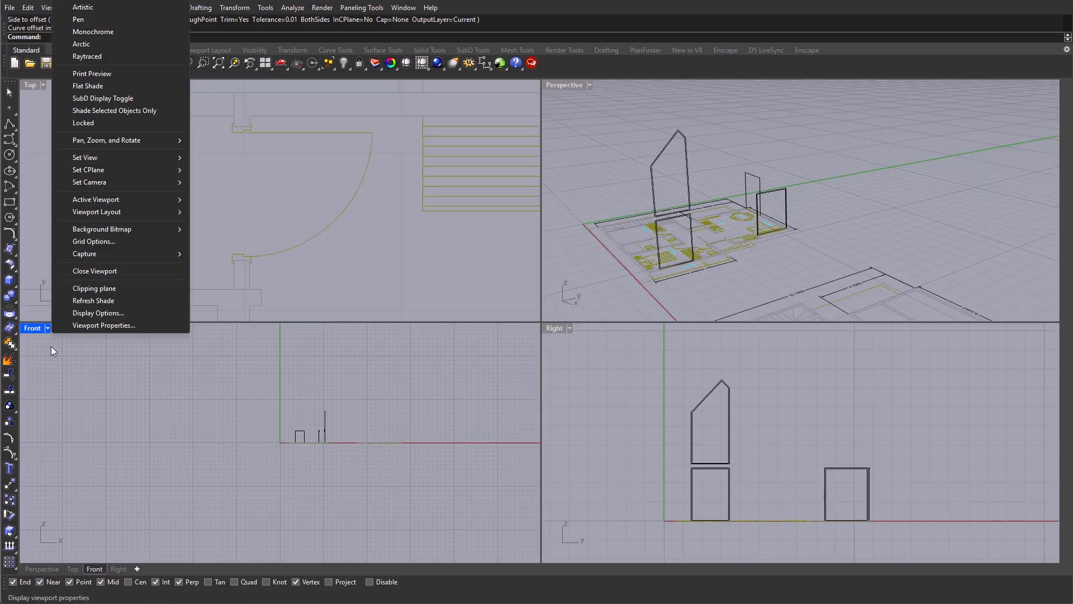
click(50, 330)
click(49, 327)
mouse_move(123, 157)
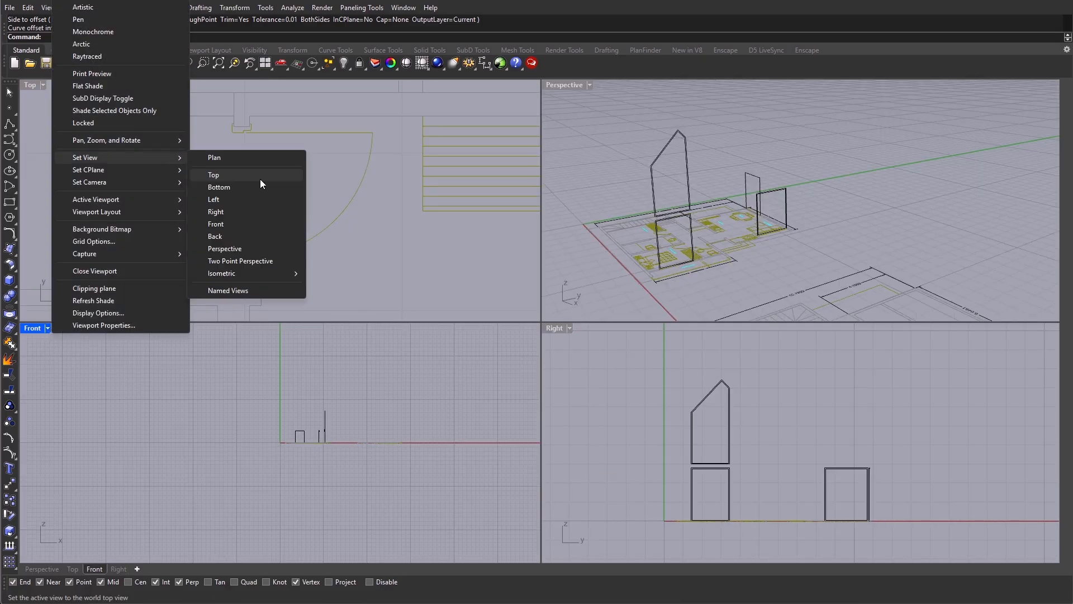
click(224, 236)
scroll(255, 397, up, 5)
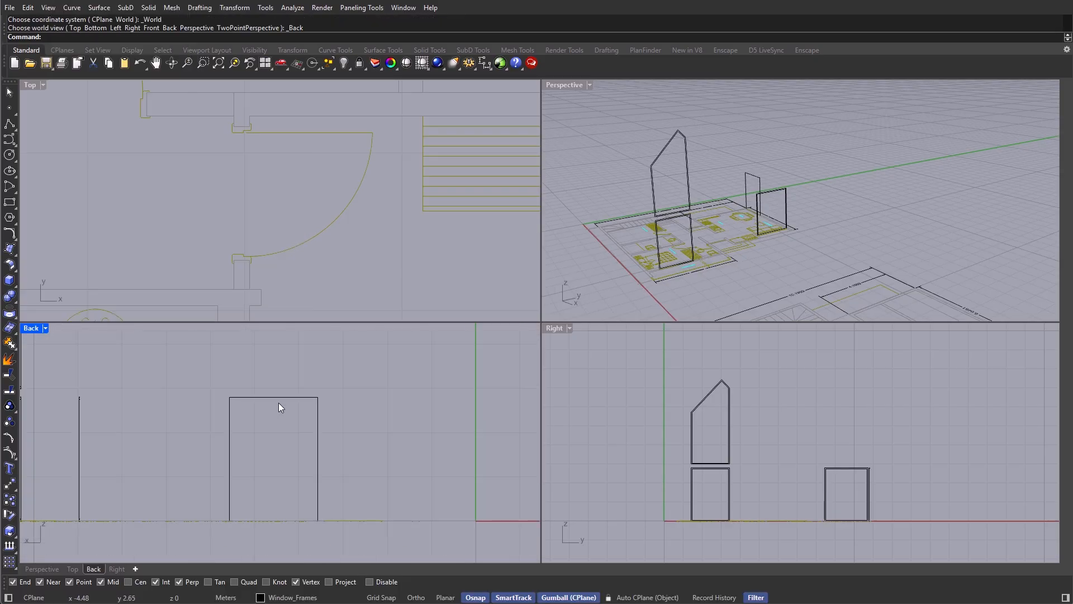
Step: Offset the extension's rear window border inward by 0.05 m, and enlarge the Back and Right viewports
click(295, 375)
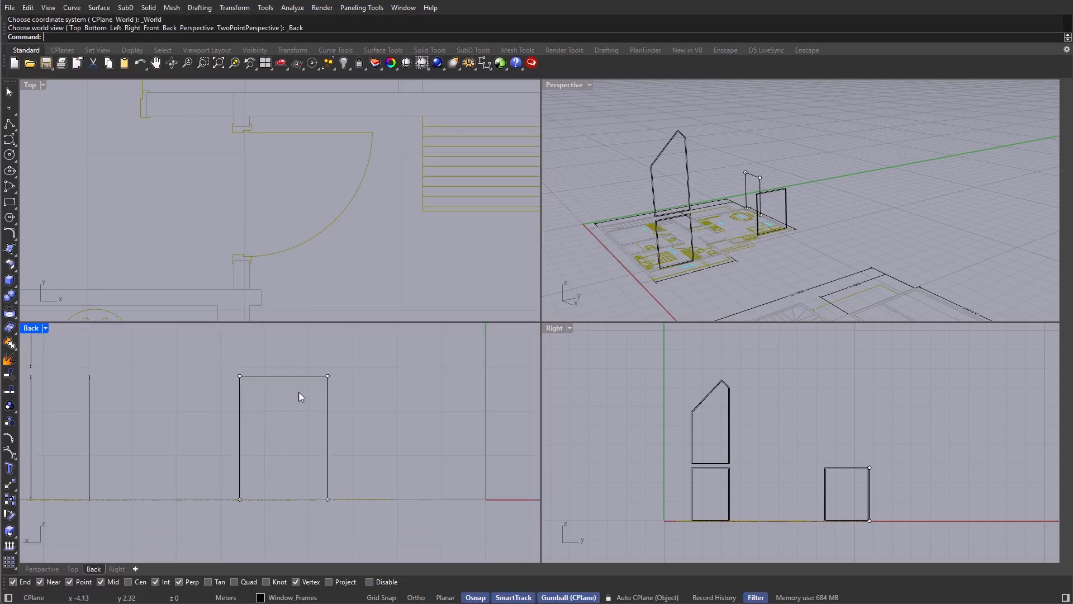
text(off)
key(Return)
click(288, 393)
right_drag(688, 395, 652, 372)
drag(601, 319, 602, 121)
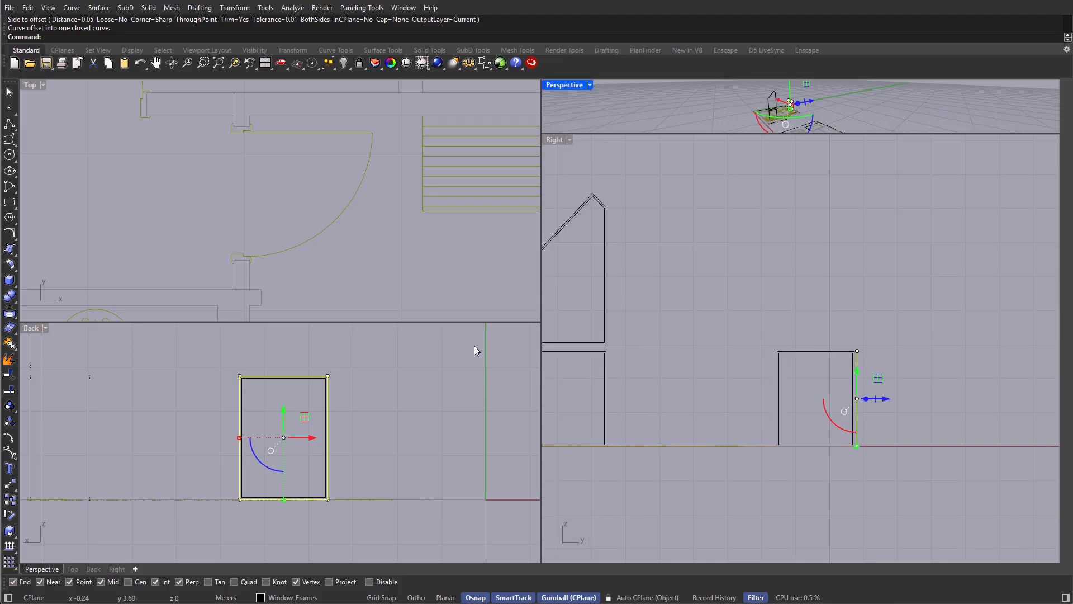
drag(501, 322, 515, 134)
Step: Draw a vertical polyline in the Right view from the midpoint of the gable window's inner bottom edge to above its sloping top
scroll(680, 334, down, 3)
click(683, 334)
scroll(699, 334, up, 3)
text(polyline)
key(Return)
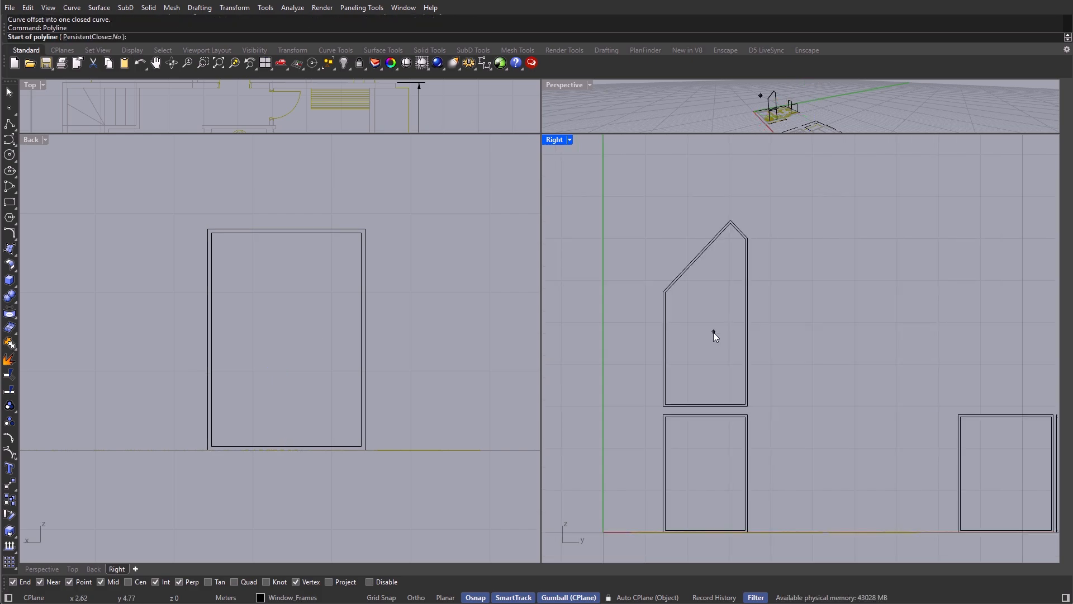
click(706, 403)
click(706, 204)
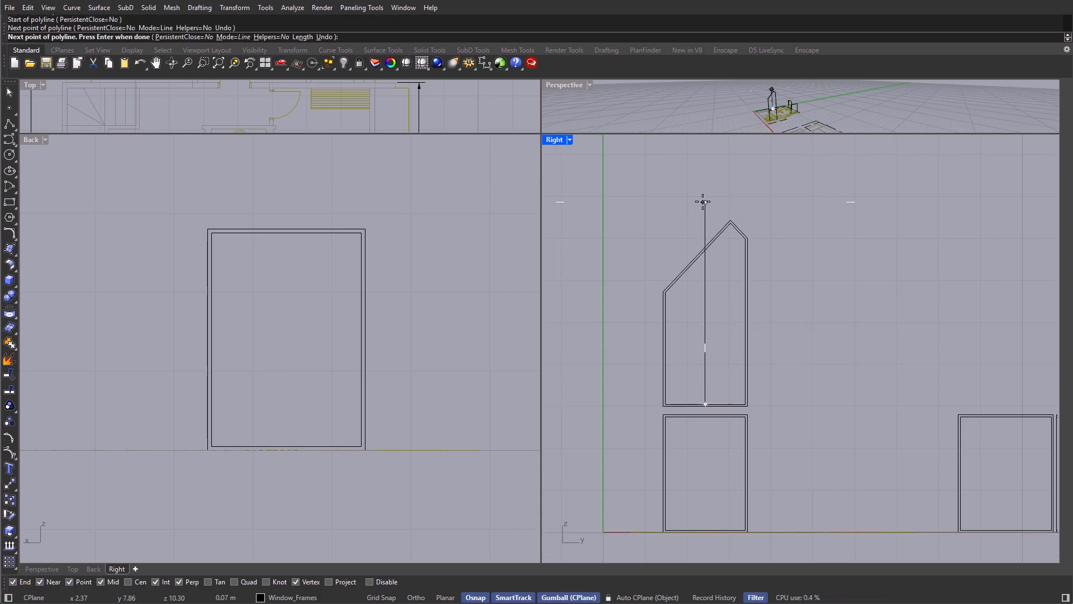
scroll(721, 313, up, 2)
key(Return)
Step: Draw two horizontal divider lines in the gable window, from the vertical line's midpoint to one side and lower down to the other
key(Return)
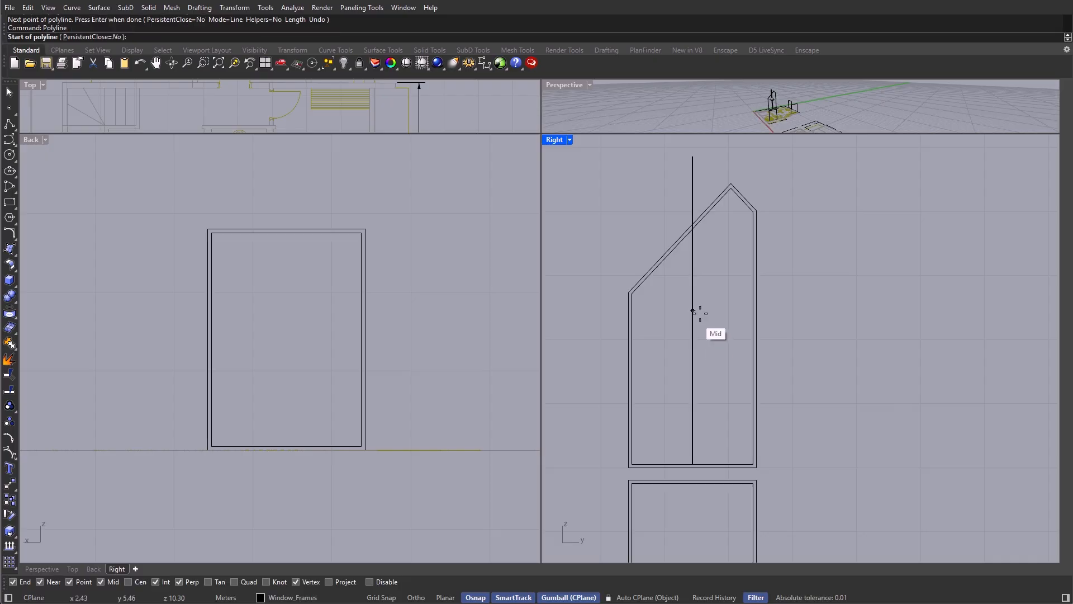
click(693, 311)
click(757, 311)
key(Return)
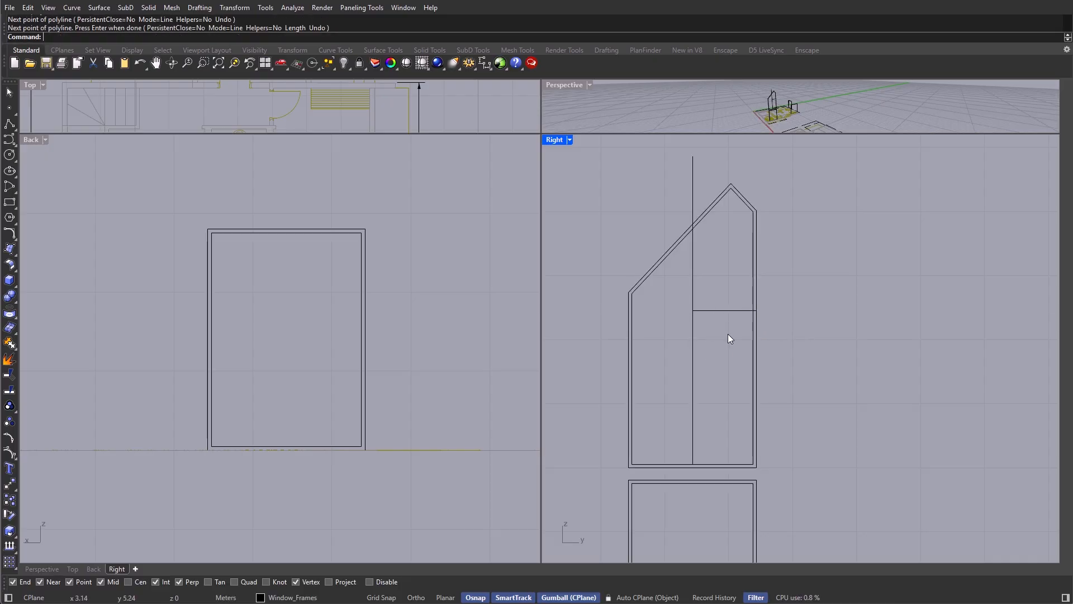
key(Return)
click(693, 393)
click(630, 393)
scroll(635, 386, down, 6)
right_drag(675, 417, 690, 348)
scroll(733, 355, up, 4)
key(Return)
Step: Draw an off-centre vertical divider line from the top to the bottom edge of the ground-floor front window
scroll(727, 341, down, 6)
scroll(689, 352, up, 3)
key(Return)
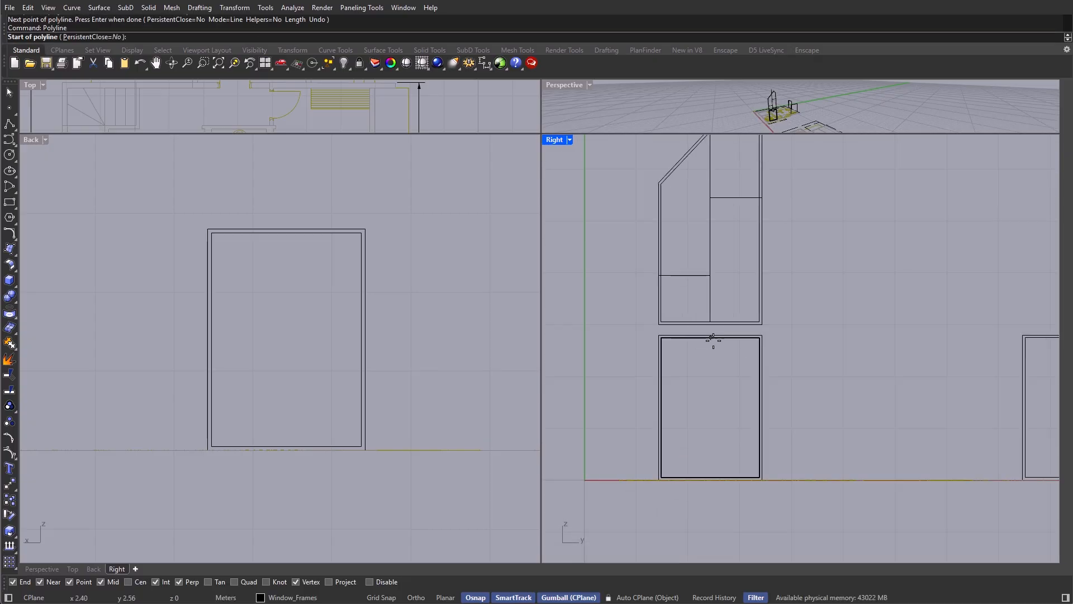
click(691, 335)
click(690, 477)
key(Return)
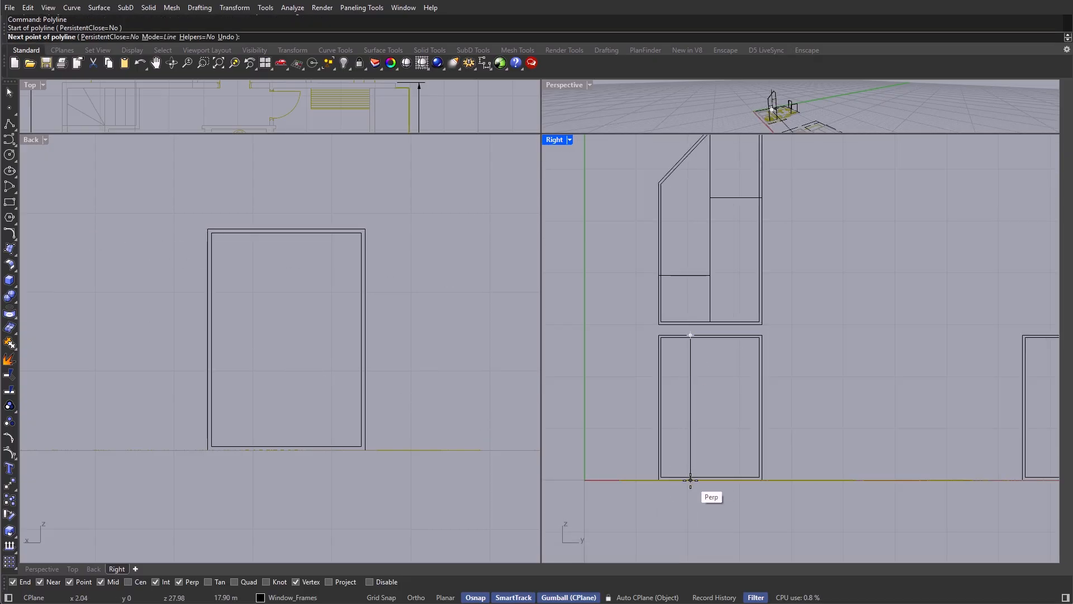
Step: Draw a horizontal divider line in the ground-floor front window, from the vertical divider's midpoint to the farther side edge
key(Return)
click(690, 407)
click(763, 407)
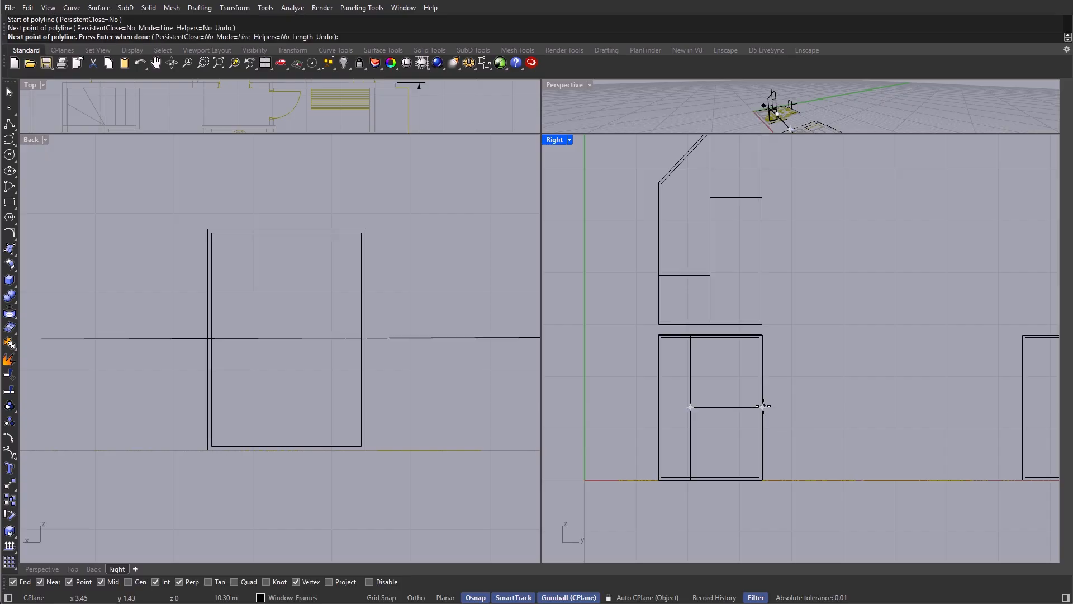
scroll(762, 408, down, 5)
right_drag(781, 418, 743, 412)
key(Return)
Step: Draw a vertical divider line in the extension's side window, from the midpoint of its top edge down to the bottom edge
right_drag(807, 390, 783, 364)
scroll(846, 341, up, 7)
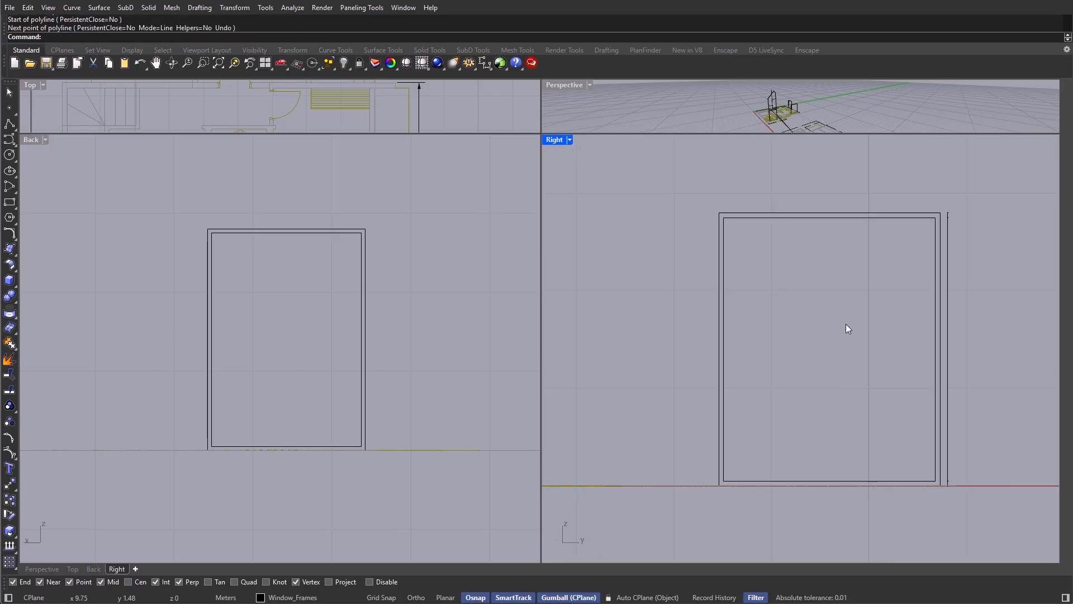
click(829, 213)
click(829, 485)
scroll(881, 375, down, 3)
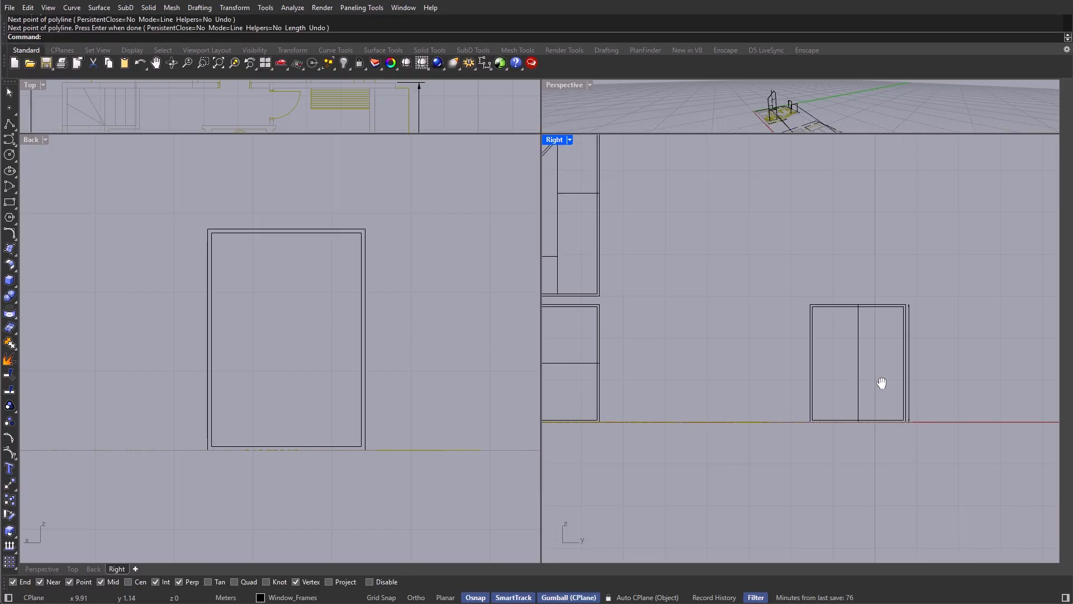
Step: Draw a horizontal divider line in the upper part of the extension's side window, from the vertical divider to the outer side edge
key(Return)
click(936, 361)
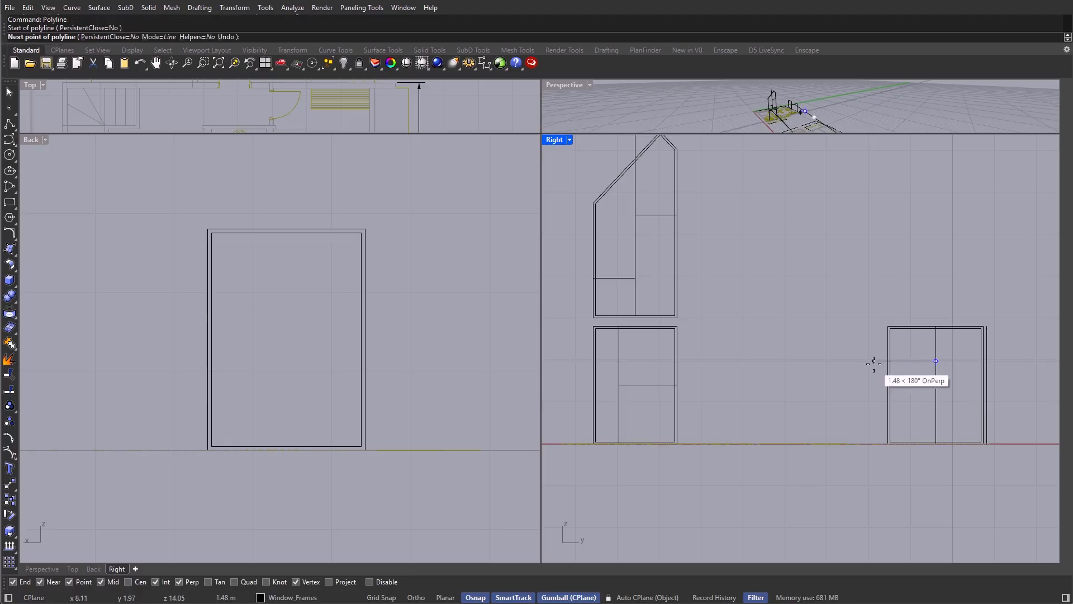
click(888, 361)
key(Return)
scroll(890, 363, down, 4)
right_drag(896, 381, 854, 393)
scroll(641, 318, up, 2)
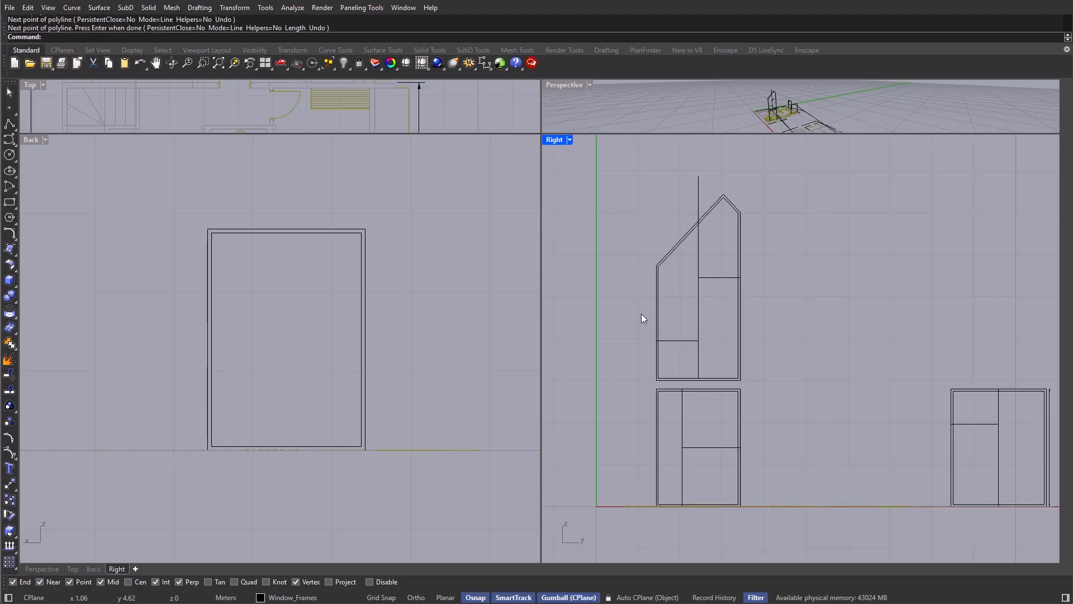
Step: Draw an off-centre vertical divider line in the extension's rear window in the Back view, between the inner top and bottom edges
right_drag(270, 311, 249, 322)
key(Return)
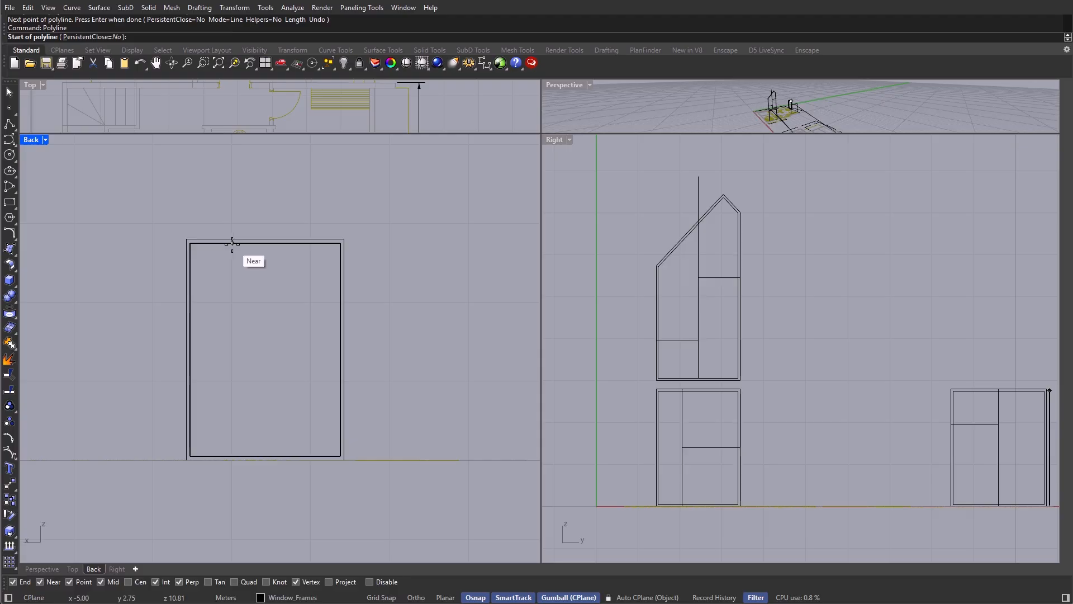
click(232, 243)
click(232, 456)
key(Return)
Step: Draw a horizontal divider line in the extension's rear window, from the vertical divider's midpoint to the farther inner side edge
key(Return)
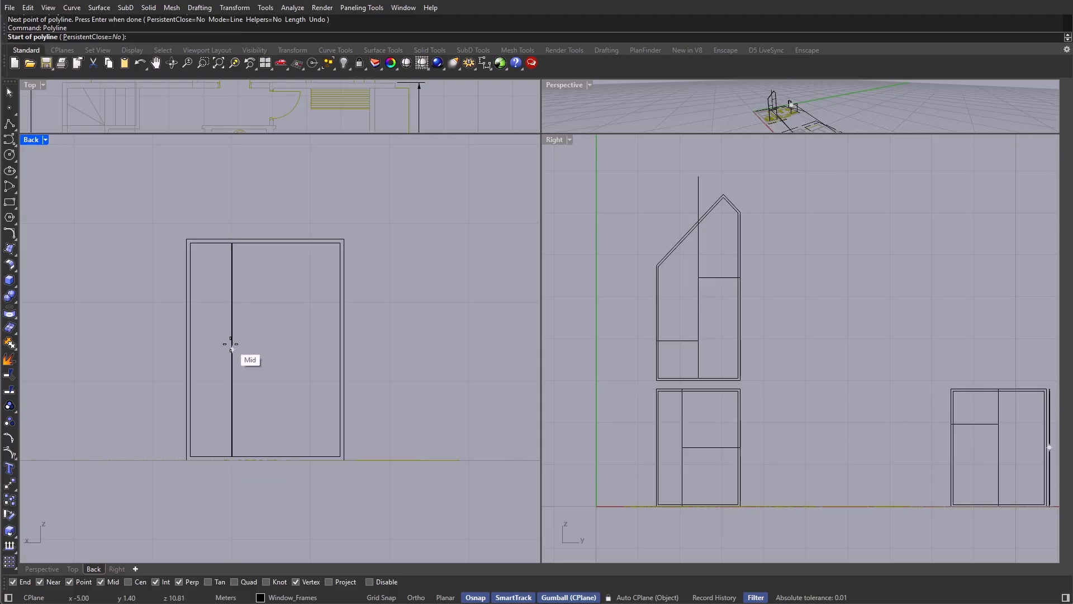
click(230, 343)
click(341, 349)
key(Return)
scroll(727, 340, down, 3)
scroll(733, 306, up, 3)
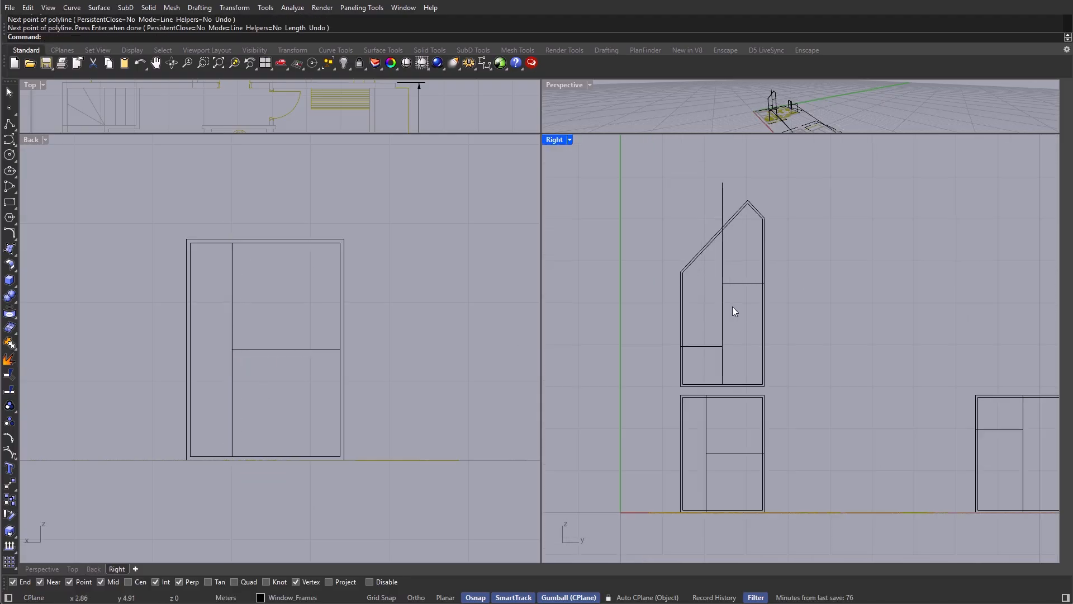
Step: Offset the gable window's vertical divider line by 0.05 m in the Right view
click(722, 311)
scroll(712, 320, up, 2)
right_drag(717, 329, 715, 342)
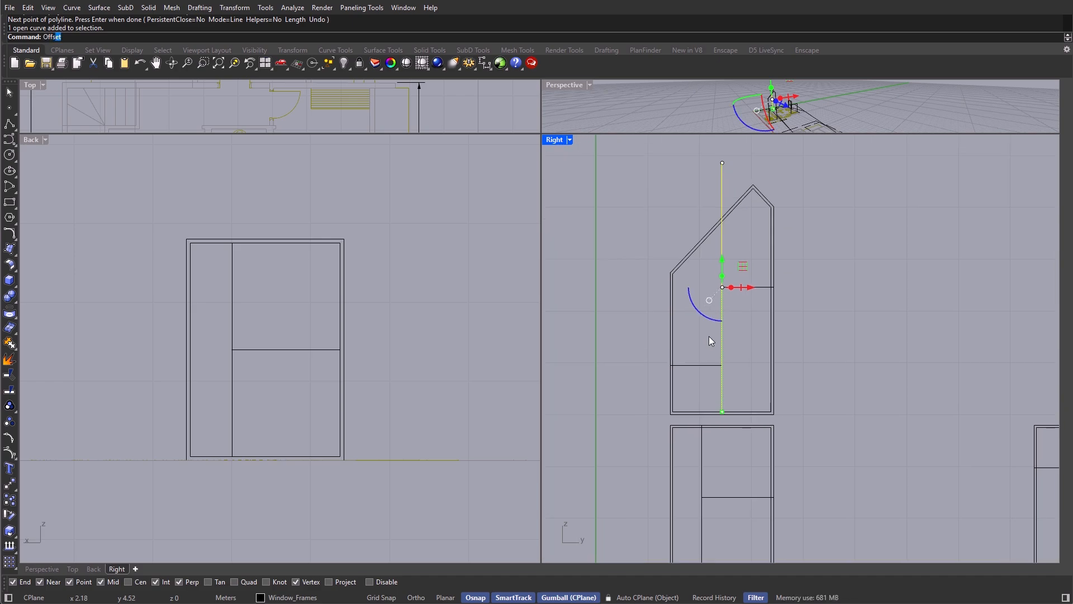
key(Return)
click(697, 336)
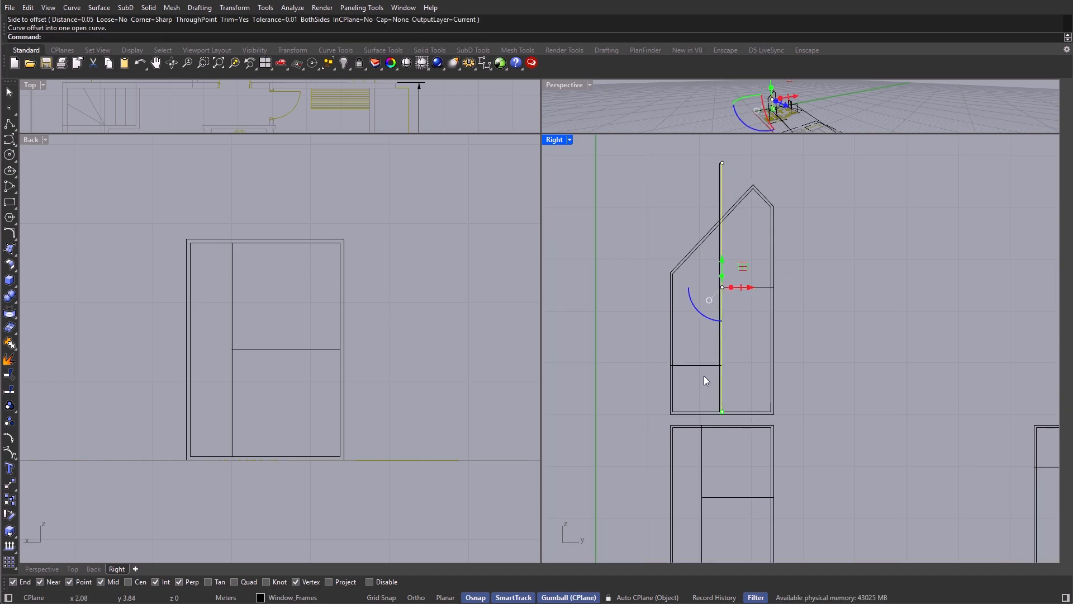
right_drag(703, 377, 706, 350)
Step: Offset the ground-floor front window's vertical and horizontal divider lines by 0.05 m
click(703, 434)
key(Return)
click(732, 432)
click(743, 470)
key(Return)
click(743, 492)
Step: Offset the gable window's upper horizontal divider and the extension side window's dividers by 0.05 m
click(754, 261)
key(Return)
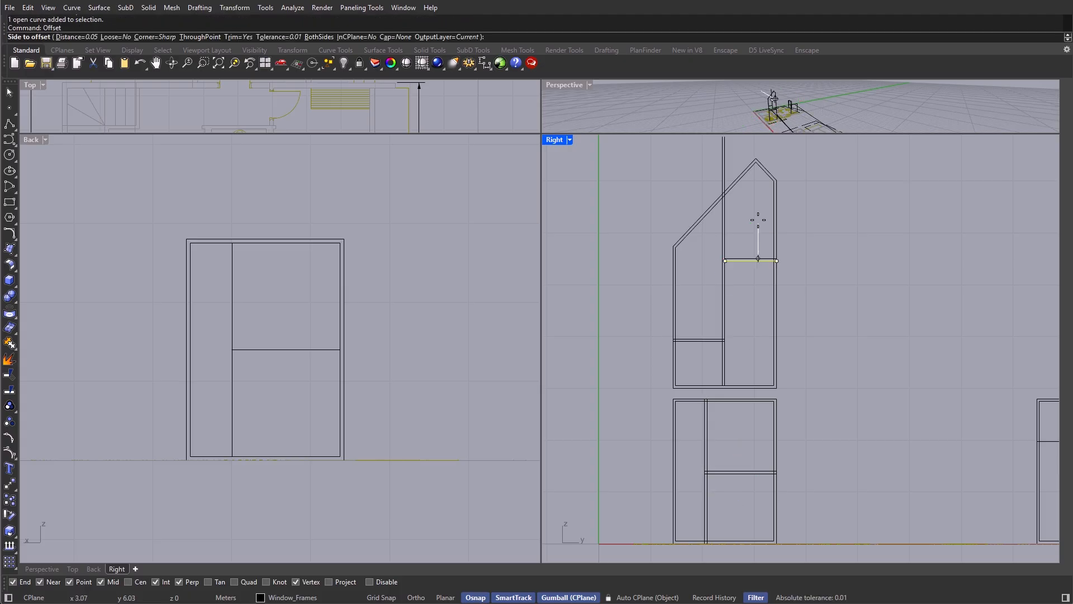
click(757, 220)
scroll(757, 220, down, 6)
scroll(1000, 305, up, 6)
click(844, 368)
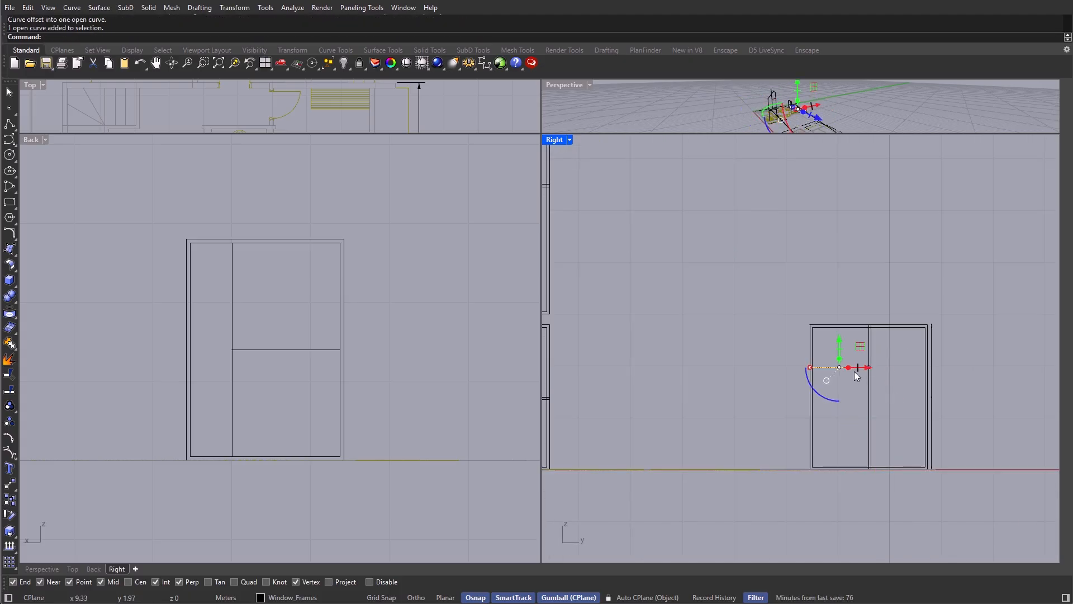
Step: Offset the extension rear window's horizontal and vertical divider lines by 0.05 m in the Back view
click(261, 350)
key(Return)
click(270, 367)
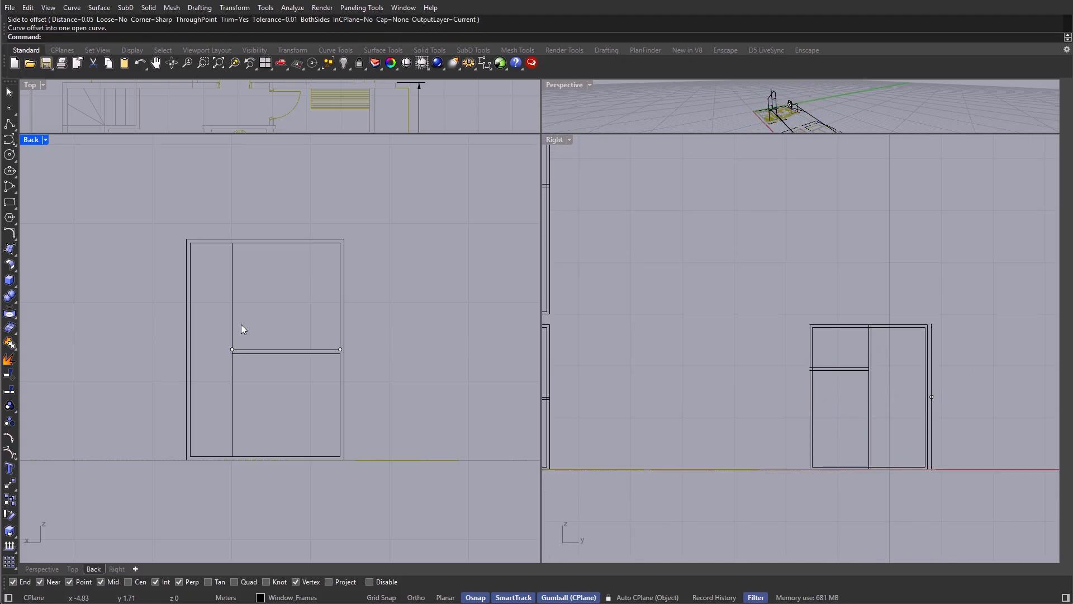
click(232, 357)
key(Return)
click(385, 321)
Step: Trim the gable window's divider lines at the sloping top, side borders and junctions, using all window-frame curves as cutting objects
scroll(840, 350, down, 4)
scroll(840, 351, down, 2)
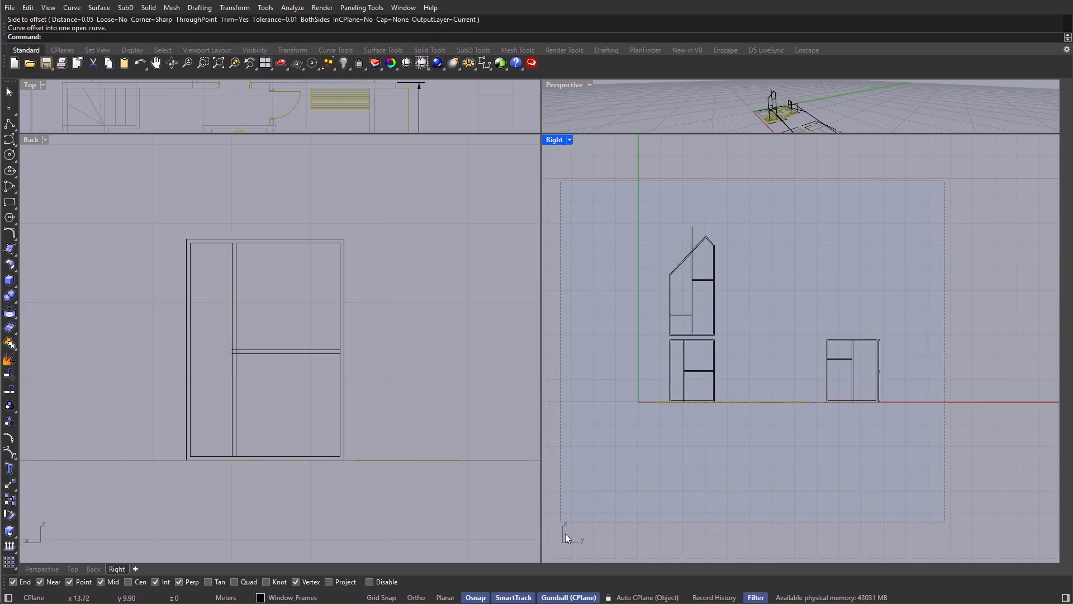
drag(588, 518, 589, 519)
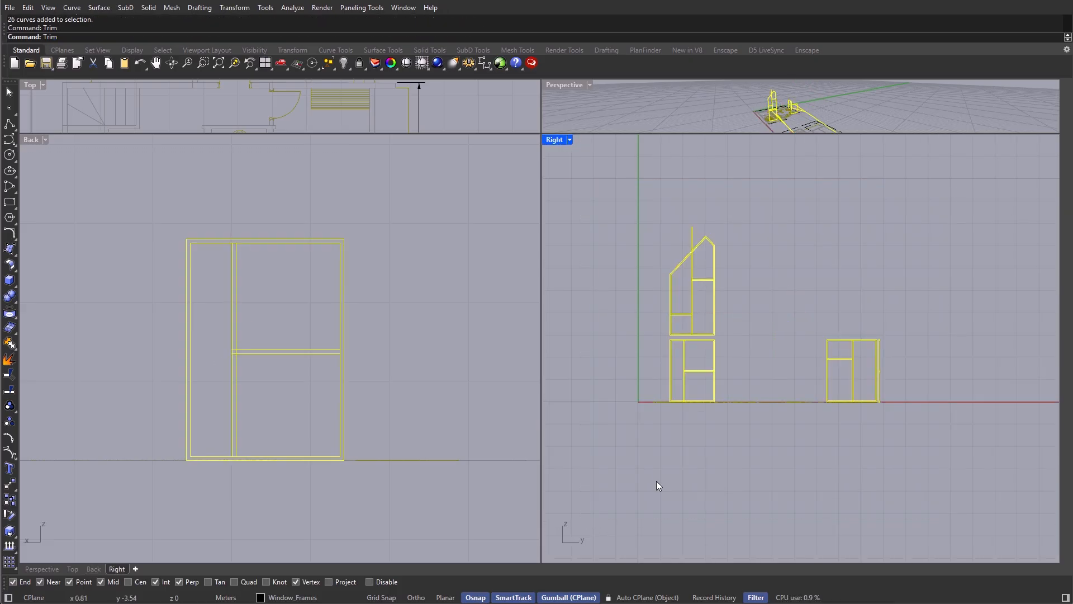
key(Return)
scroll(699, 248, up, 5)
scroll(731, 307, up, 5)
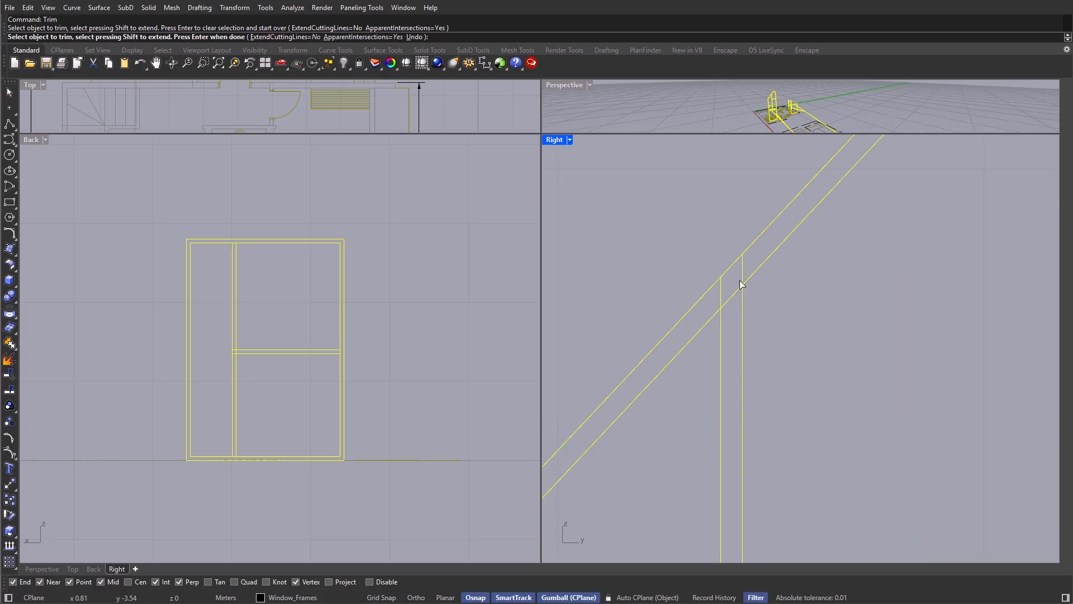
click(721, 292)
scroll(736, 290, down, 3)
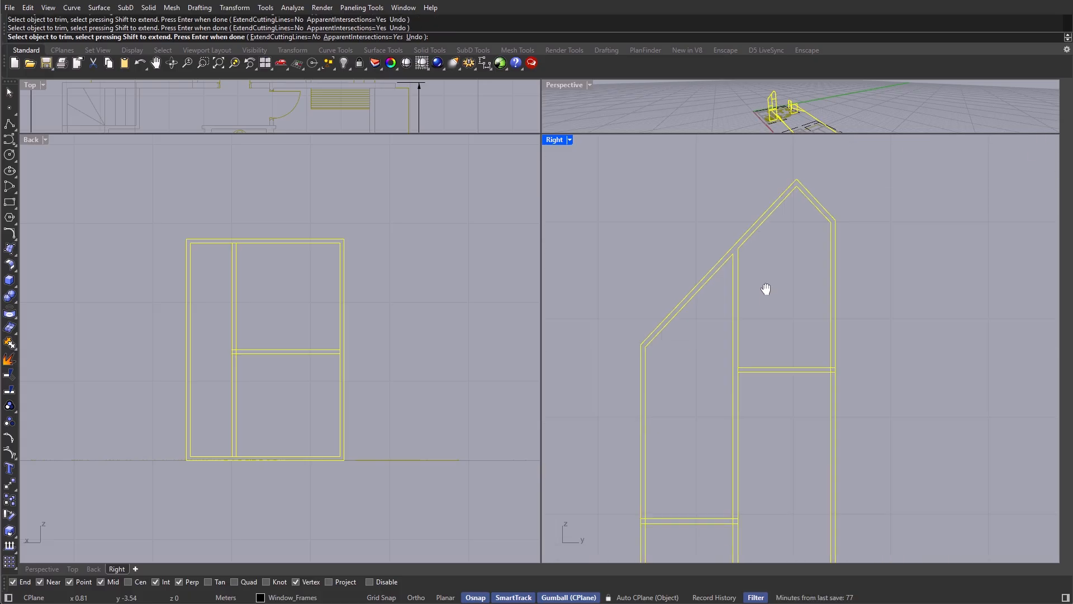
scroll(740, 348, up, 8)
scroll(741, 388, down, 5)
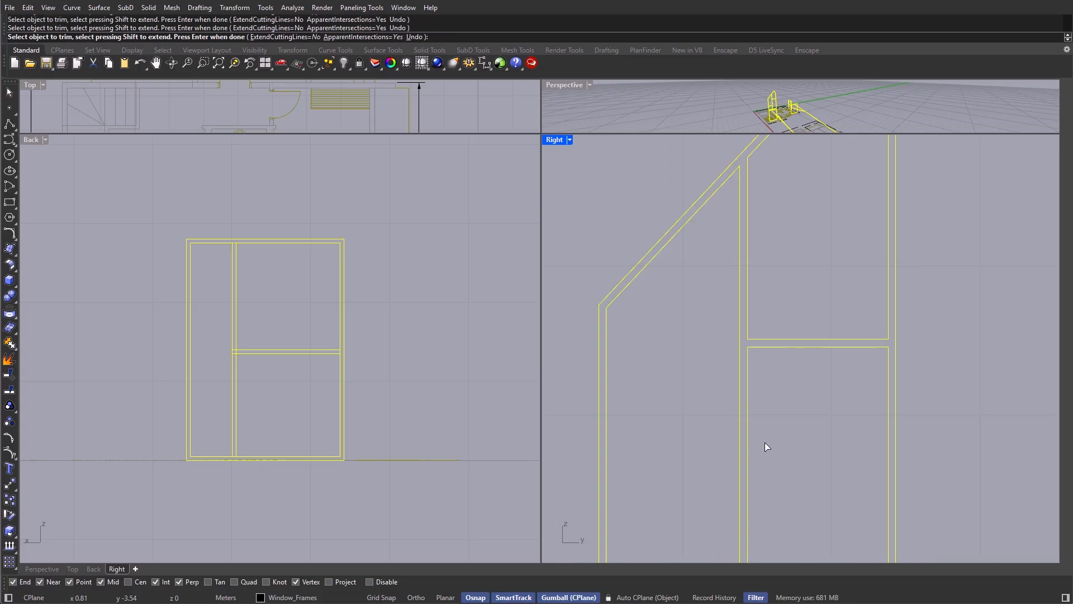
scroll(767, 446, up, 4)
Step: Trim the overlapping line pieces where the ground-floor front window's dividers meet each other and the border
scroll(729, 358, up, 5)
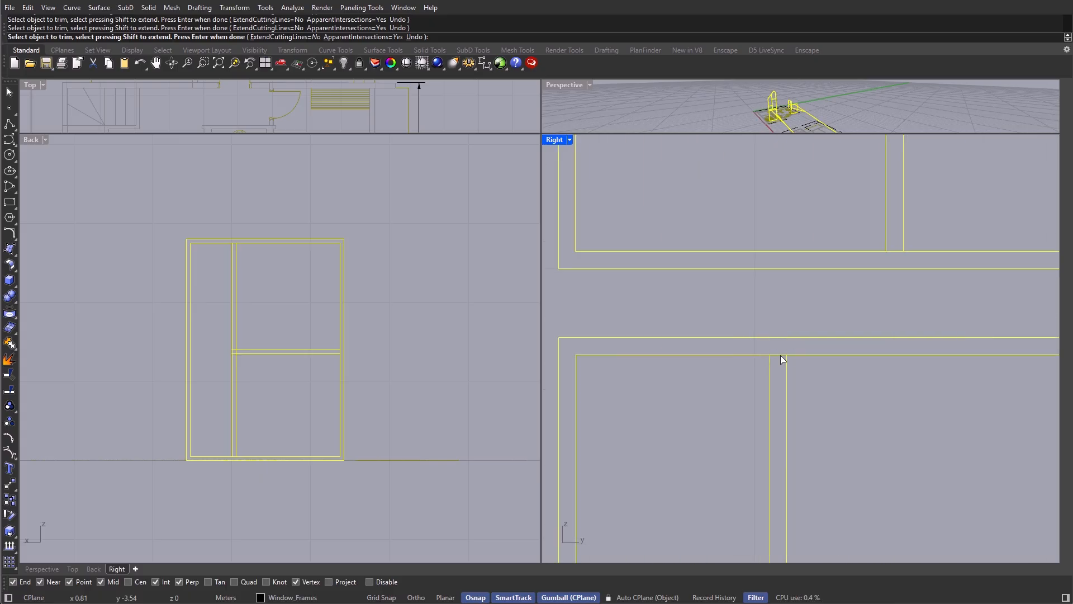
scroll(792, 391, down, 7)
scroll(805, 458, up, 6)
scroll(723, 344, down, 8)
scroll(768, 327, up, 10)
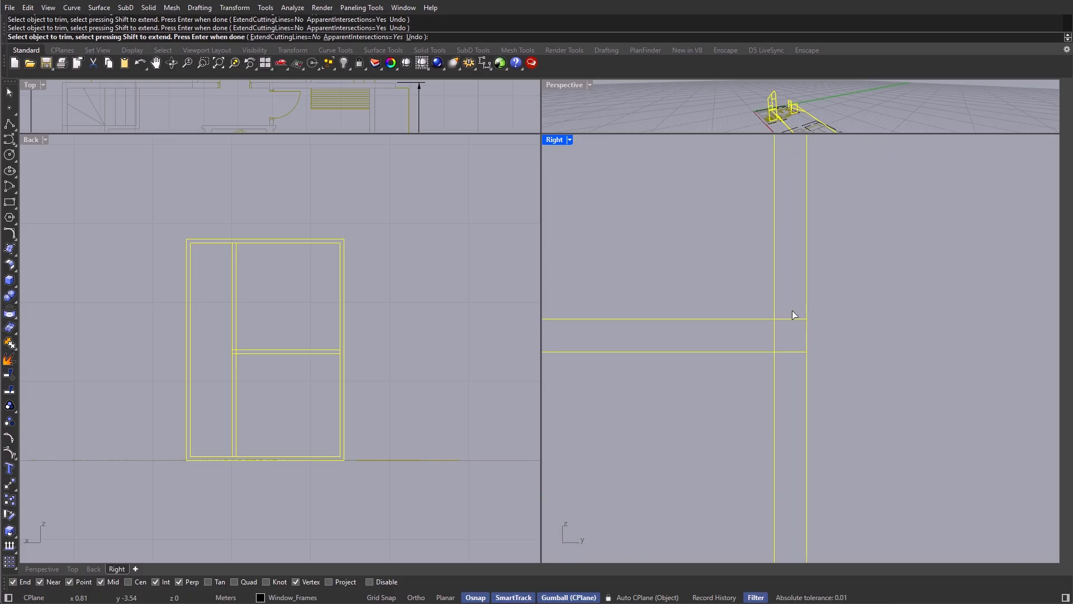
scroll(800, 339, down, 6)
click(794, 333)
scroll(779, 373, down, 10)
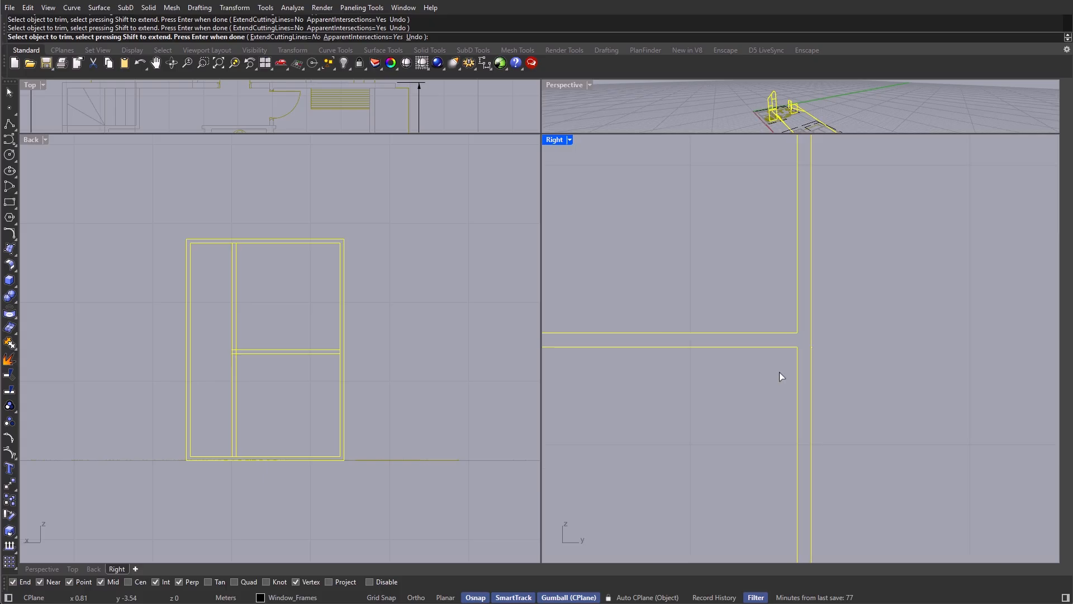
Step: Trim the overlapping line pieces where the extension side window's dividers meet each other and the border
scroll(625, 490, up, 10)
scroll(650, 435, down, 8)
scroll(749, 411, up, 10)
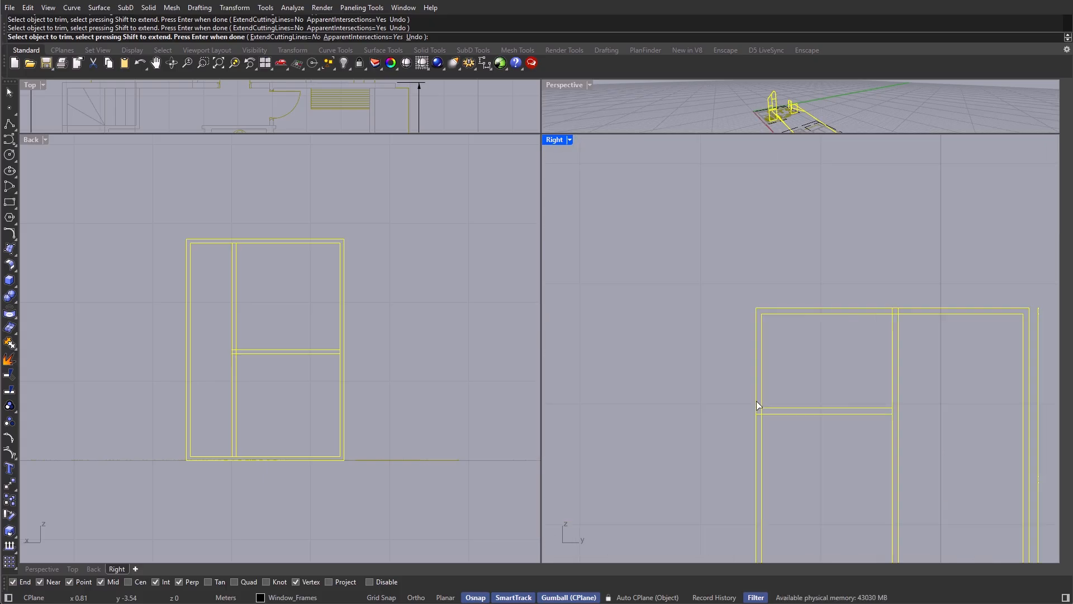
scroll(766, 427, down, 10)
right_drag(920, 305, 844, 306)
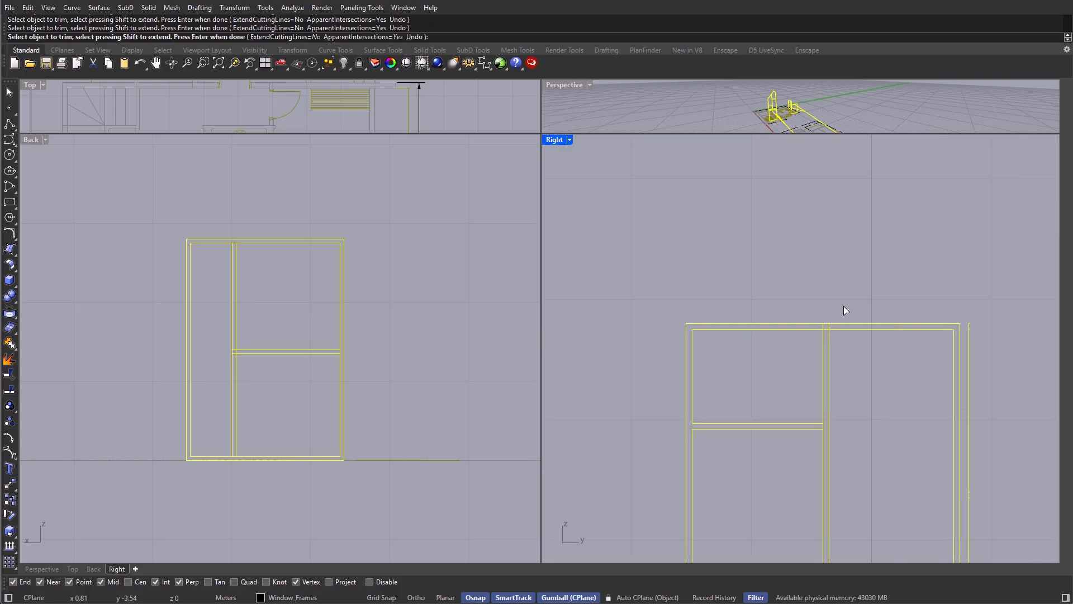
scroll(841, 312, up, 11)
click(808, 351)
scroll(808, 351, down, 11)
right_drag(954, 366, 859, 326)
scroll(815, 441, down, 10)
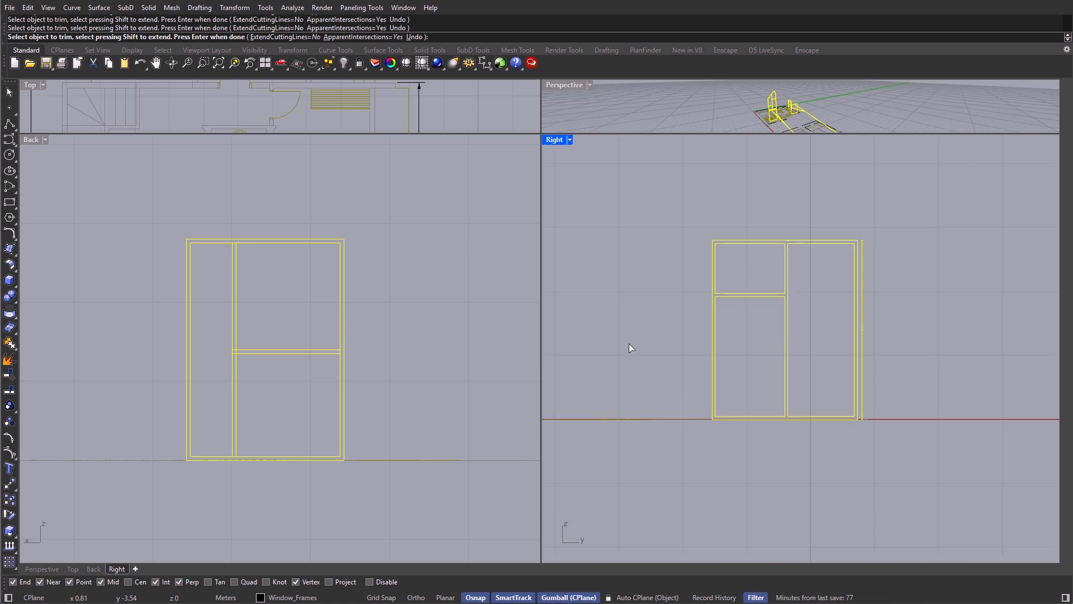
Step: Trim the overlapping line pieces at the divider junctions and borders of the extension's rear window in the Back view
scroll(233, 253, up, 10)
scroll(237, 259, down, 10)
scroll(270, 414, up, 10)
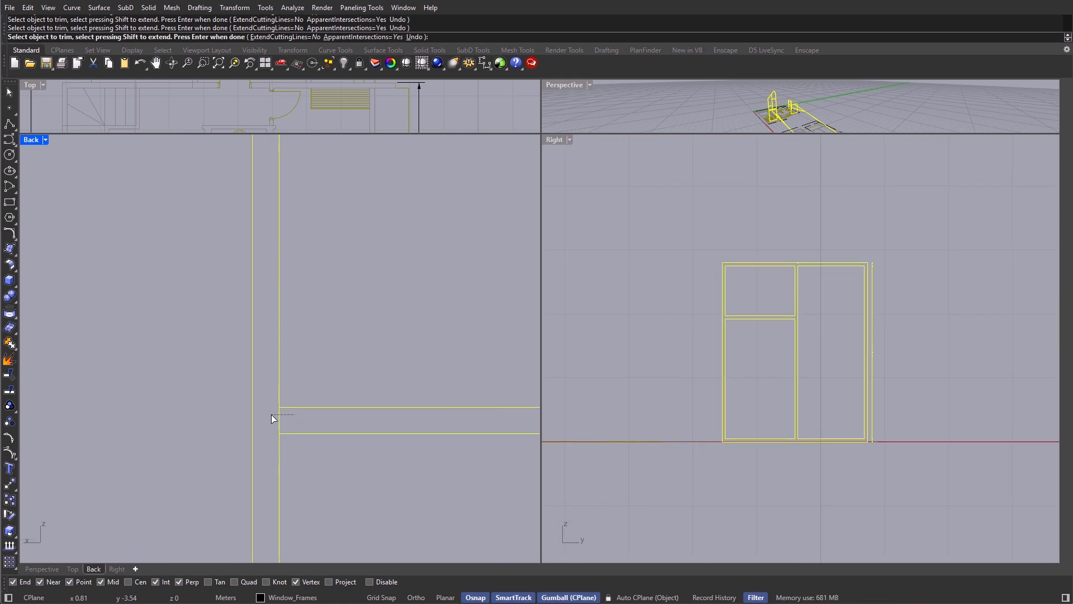
scroll(287, 442, down, 10)
scroll(286, 413, up, 10)
click(285, 403)
scroll(285, 403, down, 11)
right_drag(408, 434, 345, 394)
scroll(383, 363, up, 12)
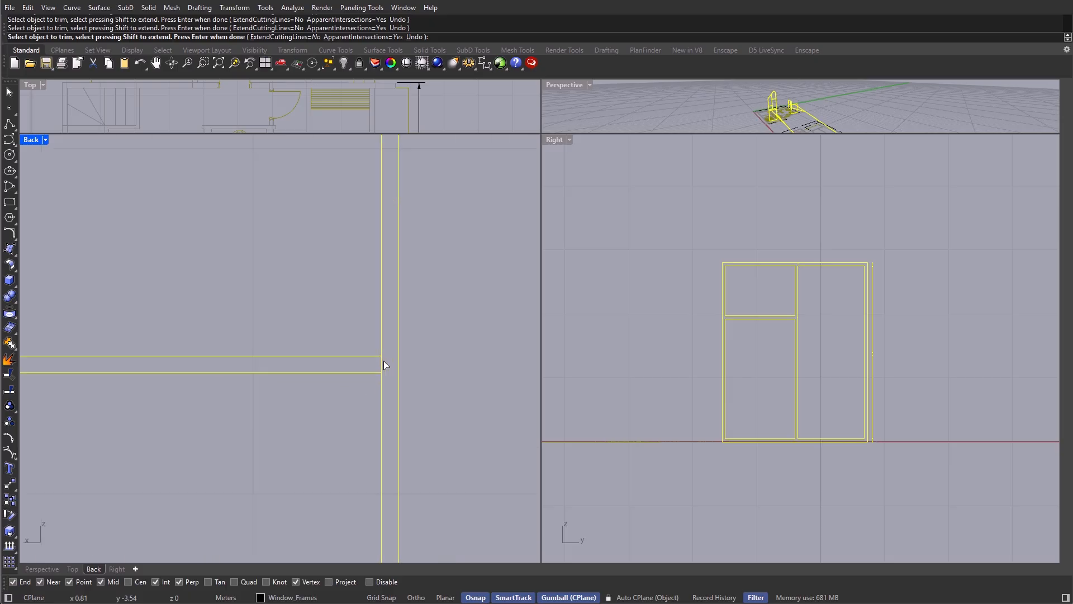
click(383, 363)
scroll(376, 380, down, 10)
right_click(867, 280)
Step: Select all curves with SelCrv and join them
scroll(922, 313, down, 12)
right_drag(955, 186, 934, 215)
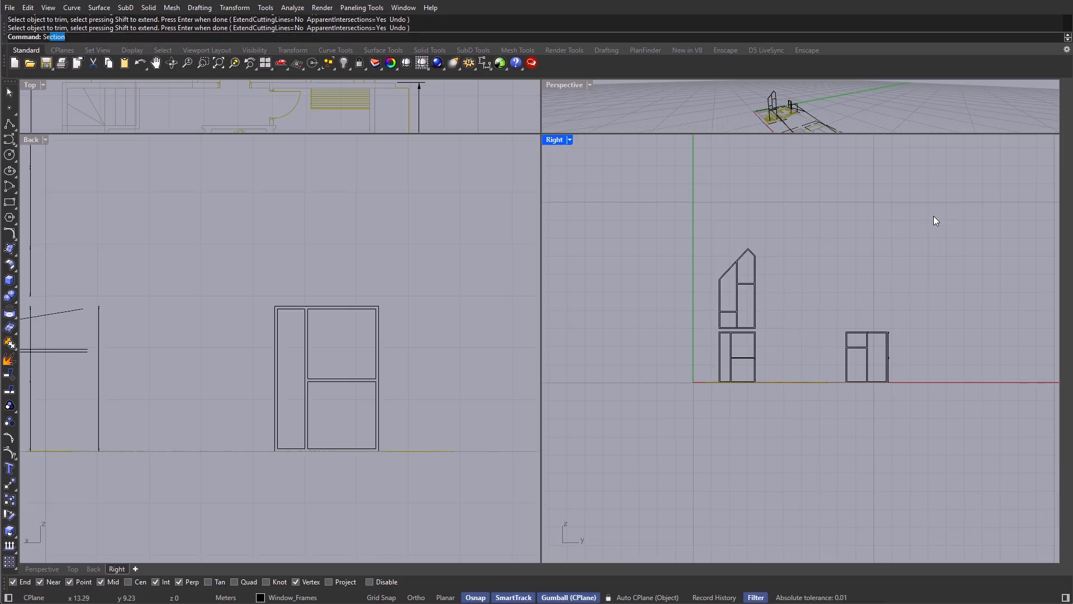
text(lCrv)
key(Return)
text(Join)
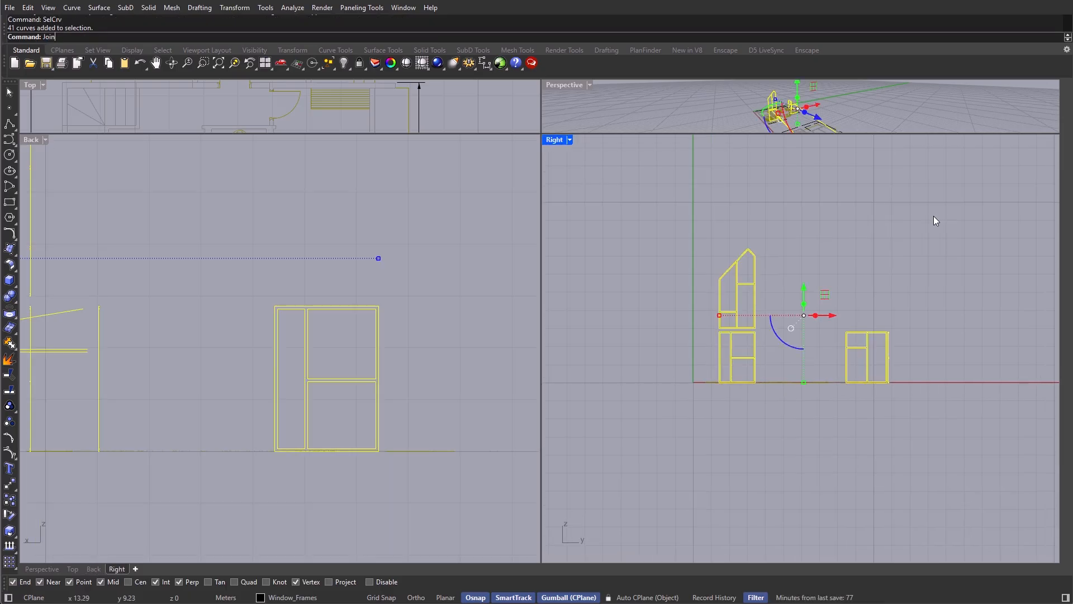
key(Return)
Step: Maximize the Perspective view and remove the extension's rear window curves from the selection
double_click(560, 85)
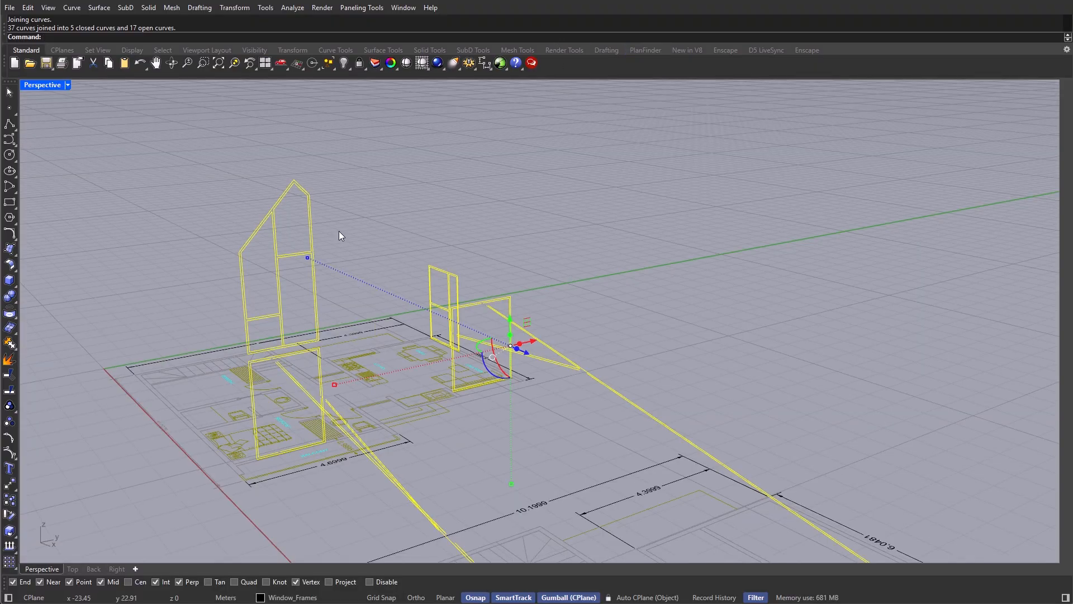
right_drag(340, 232, 547, 363)
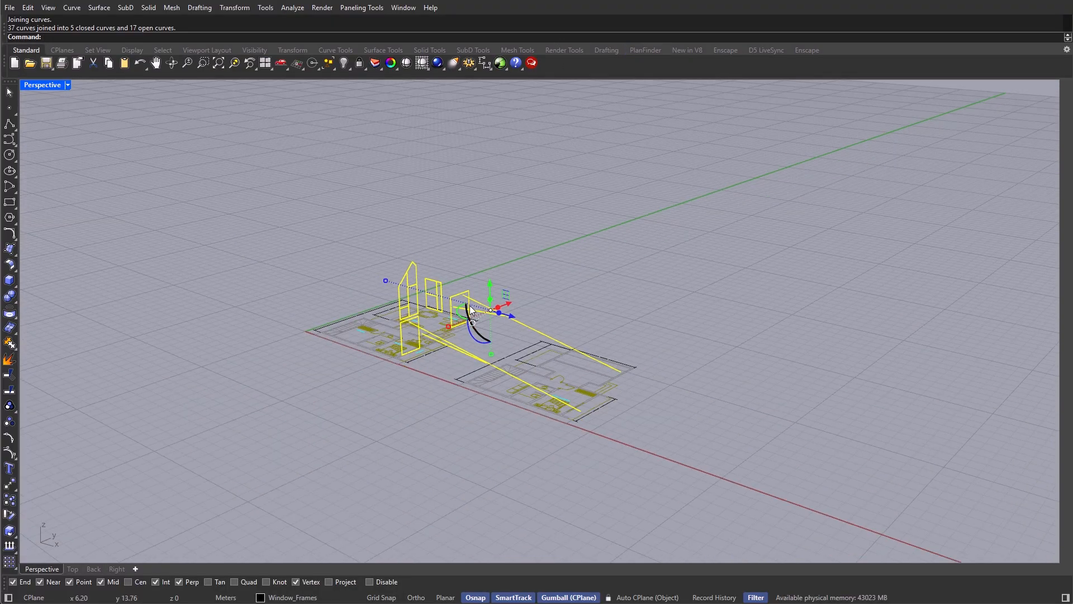
scroll(429, 303, up, 5)
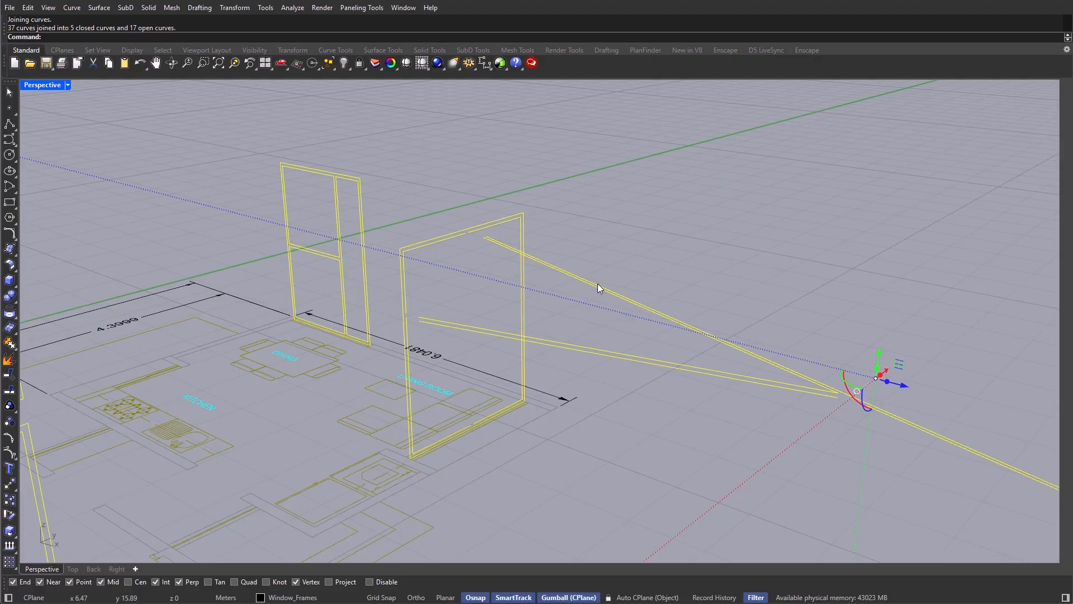
scroll(587, 313, down, 5)
right_drag(575, 344, 657, 366)
drag(447, 380, 554, 278)
scroll(532, 290, up, 10)
right_drag(532, 310, 553, 320)
scroll(595, 323, down, 5)
ctrl+drag(618, 240, 503, 346)
scroll(497, 348, down, 6)
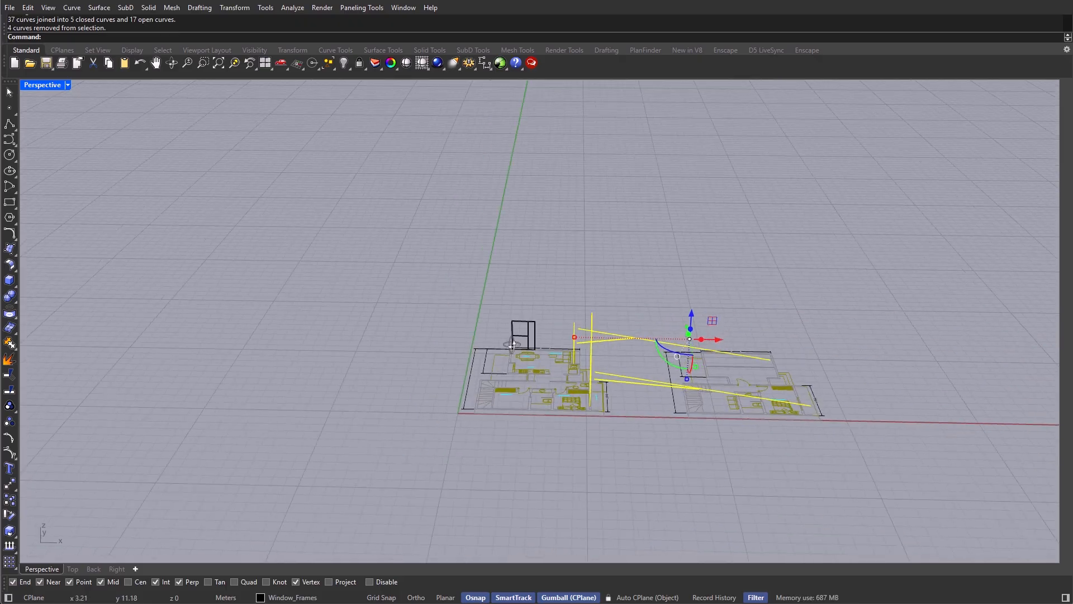
Step: Remove the extension's side window curves and its stray divider lines from the selection, keeping the front windows' curves selected
right_drag(578, 367, 565, 344)
scroll(566, 344, up, 4)
ctrl+drag(569, 257, 519, 410)
right_drag(615, 313, 584, 330)
ctrl+click(646, 333)
Step: Align the selected front window curves in world X with SetPt, using a point on the gable window frame as location
text(tPt)
key(Return)
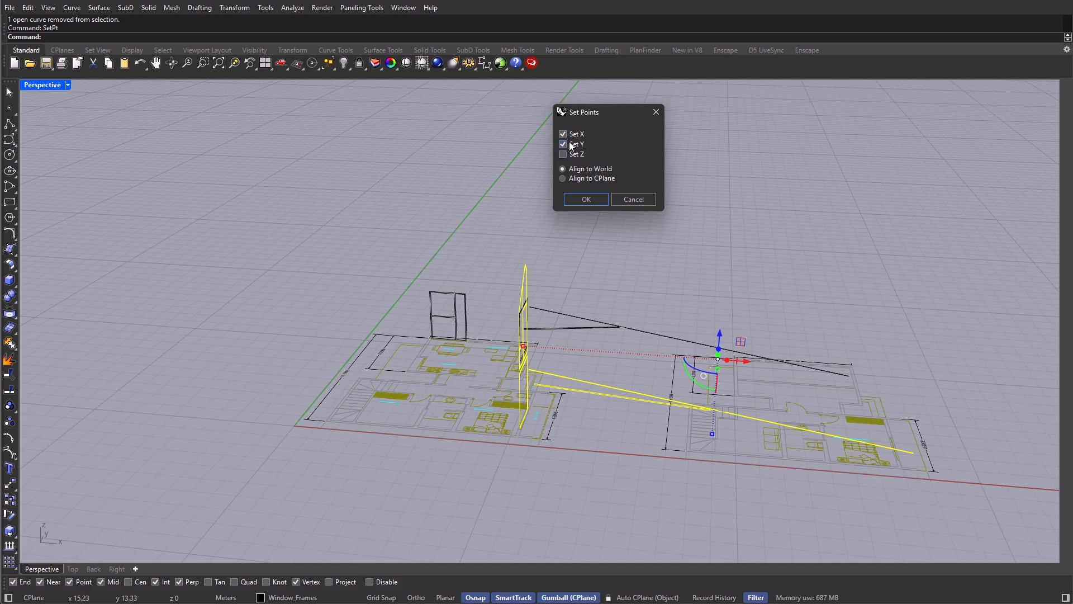
click(587, 199)
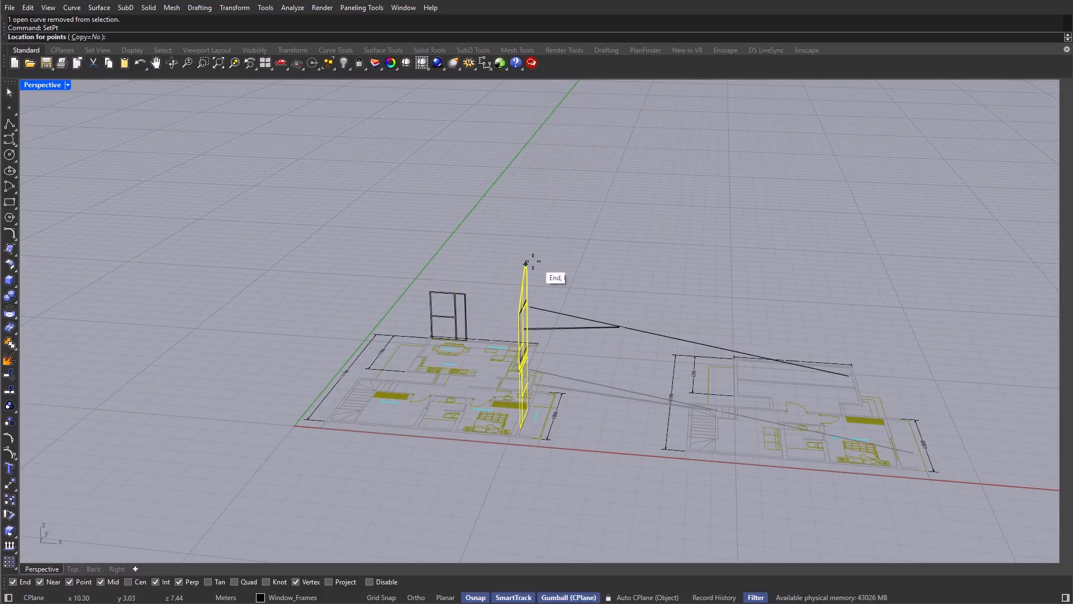
click(528, 284)
scroll(578, 284, up, 3)
right_drag(579, 285, 397, 453)
scroll(501, 353, down, 8)
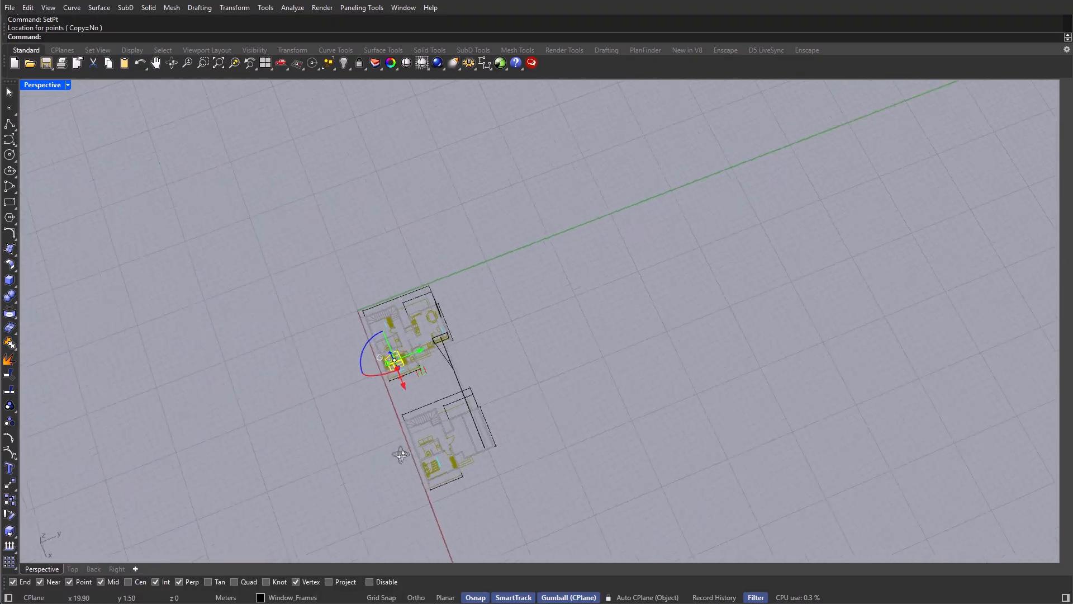
Step: Align the extension's front window curves in world X with SetPt, using a point on the extension's front as location
scroll(436, 369, up, 3)
click(474, 306)
drag(414, 561, 414, 560)
key(Return)
key(Return)
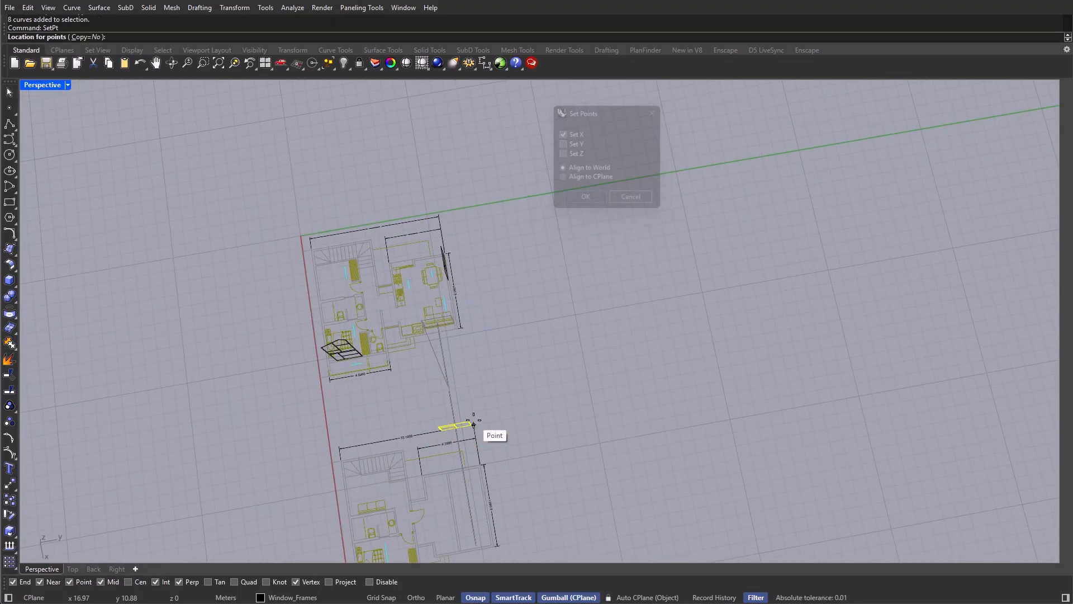
scroll(494, 314, up, 5)
right_drag(477, 424, 426, 379)
click(493, 313)
Step: Select all the window curves and join them
key(ctrl+a)
key(Escape)
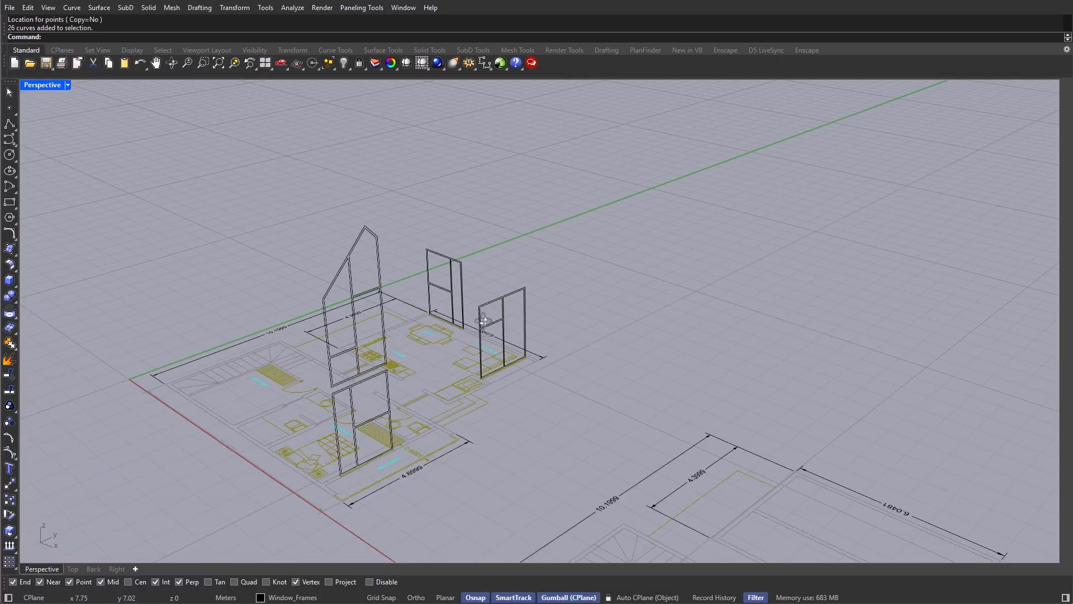
key(ctrl+a)
text(Join)
key(Return)
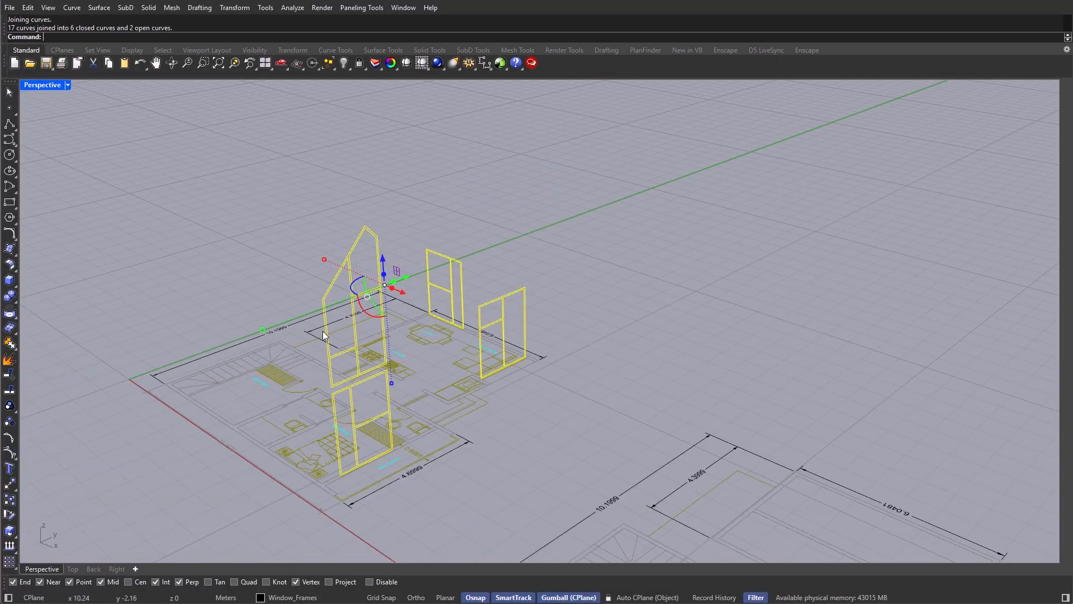
Step: Try to extrude the upper and lower gable window curves into solid frames with the gumball
drag(386, 187, 279, 356)
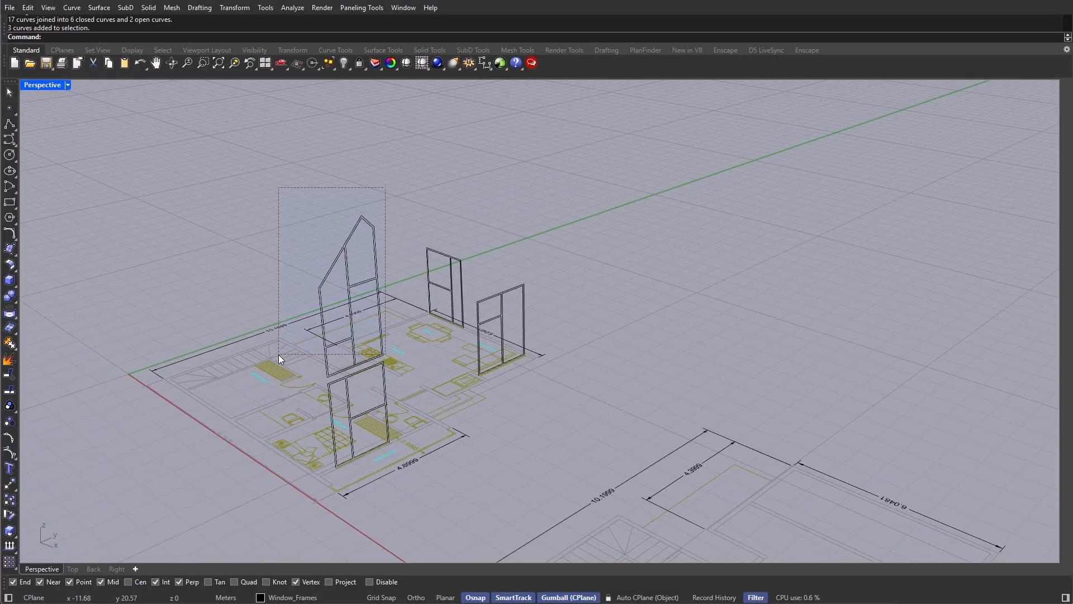
right_drag(341, 329, 369, 333)
scroll(370, 333, up, 5)
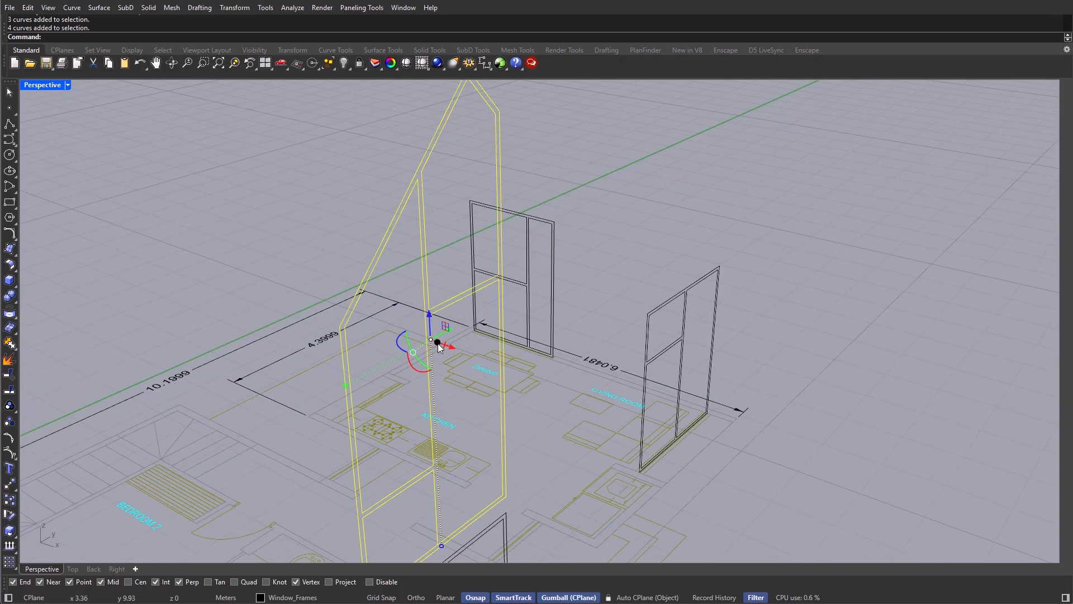
click(438, 344)
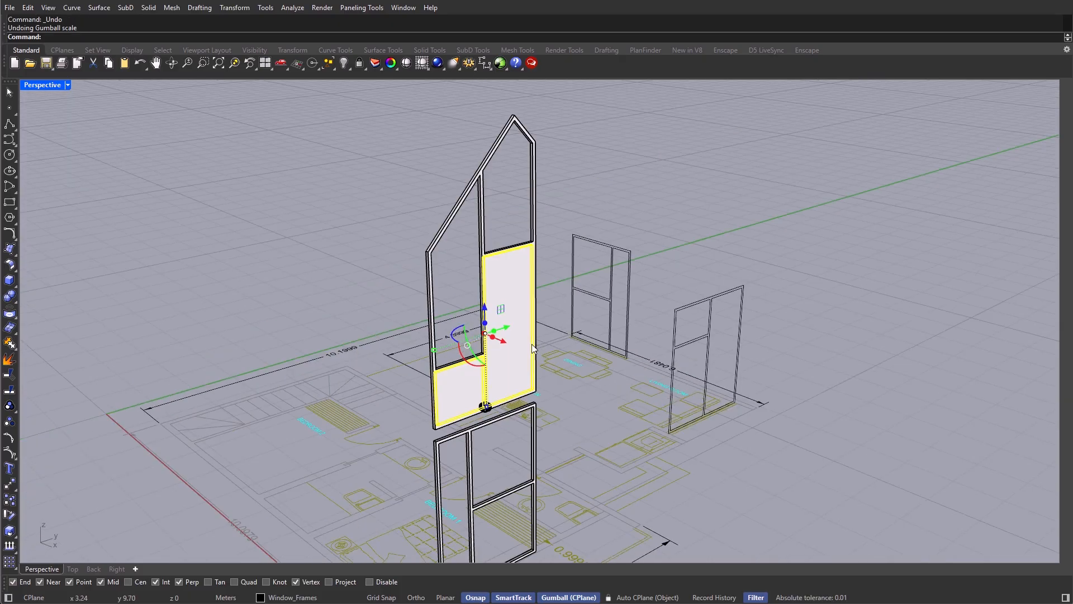
click(542, 273)
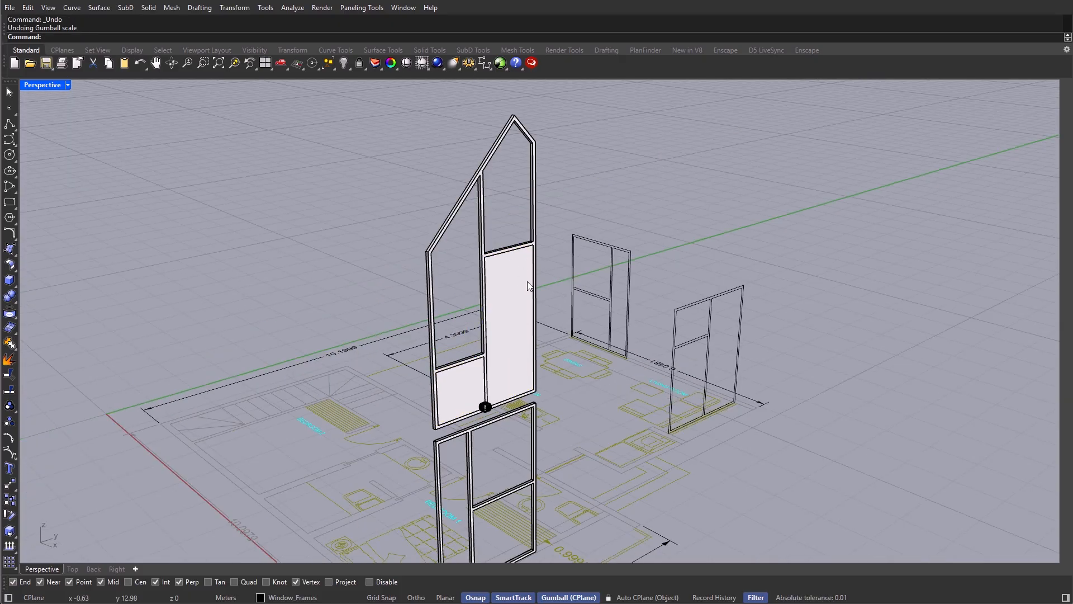
Step: Inspect the filled panes of the upper gable window and undo the frame extrusion
right_drag(527, 282, 464, 283)
scroll(464, 283, up, 7)
click(471, 331)
scroll(512, 354, down, 8)
key(Escape)
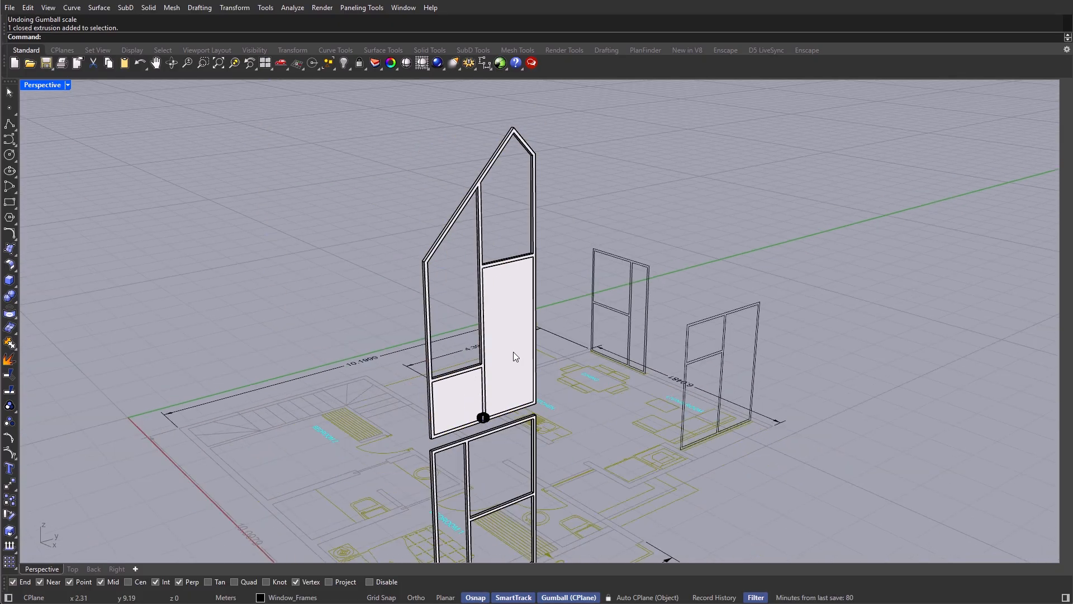
key(ctrl+z)
scroll(487, 417, up, 5)
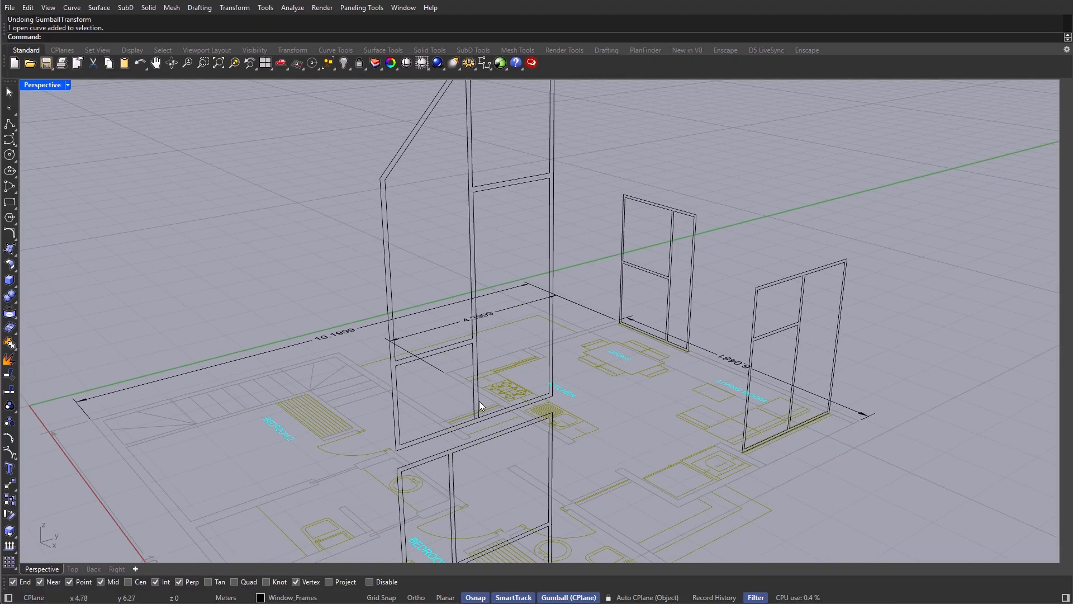
Step: Trim the upper gable window's inner bottom border line between the two vertical divider lines
scroll(479, 406, up, 6)
scroll(482, 450, down, 3)
shift+right_drag(482, 450, 454, 384)
scroll(454, 384, up, 3)
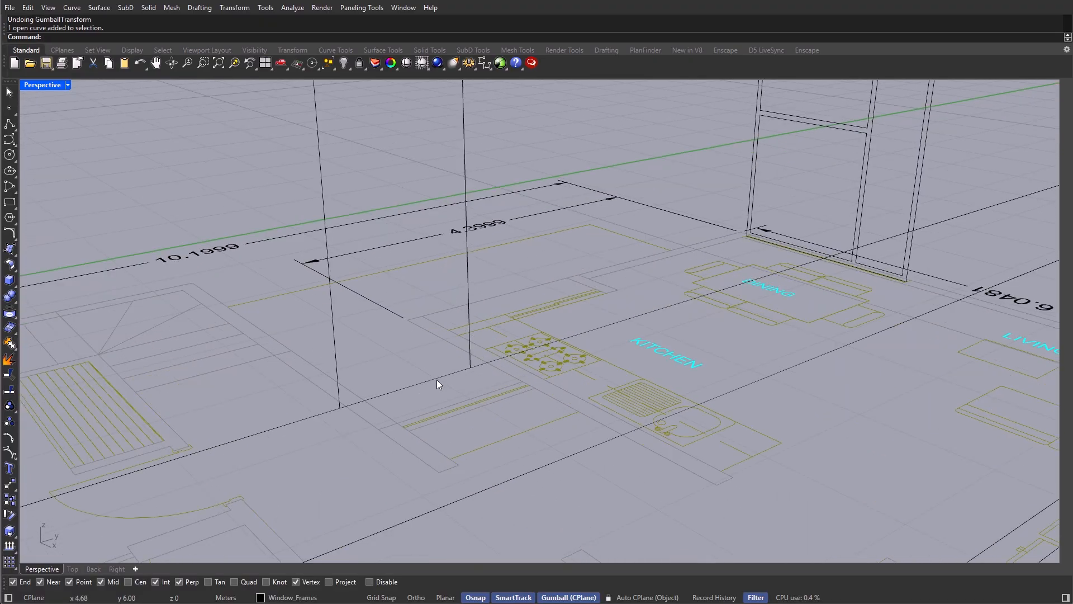
click(437, 380)
drag(539, 300, 295, 421)
drag(250, 463, 250, 463)
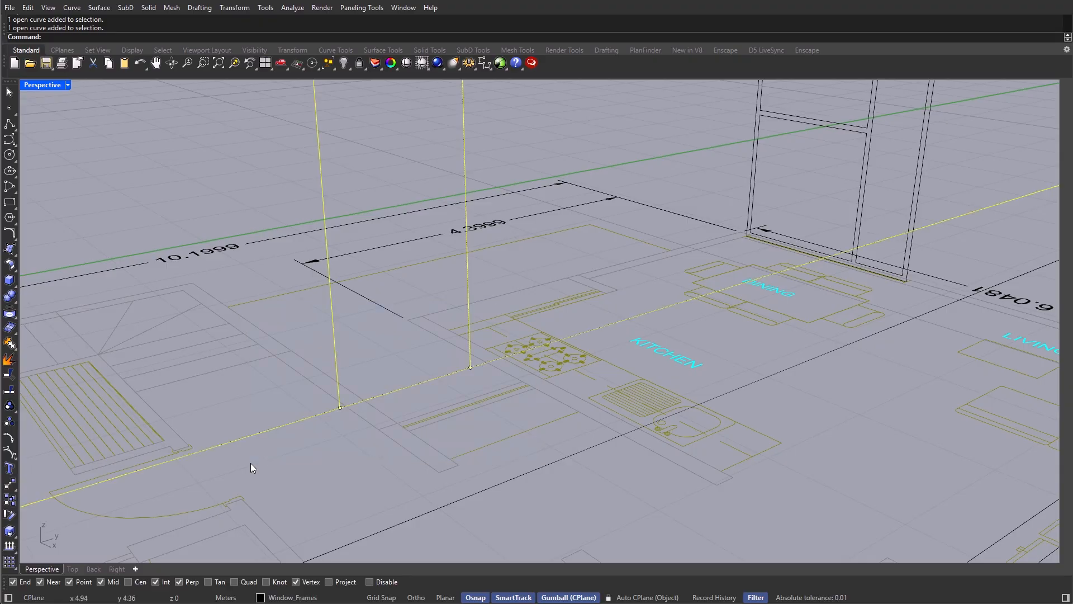
text(trim)
key(Return)
click(426, 382)
key(Return)
scroll(503, 409, down, 8)
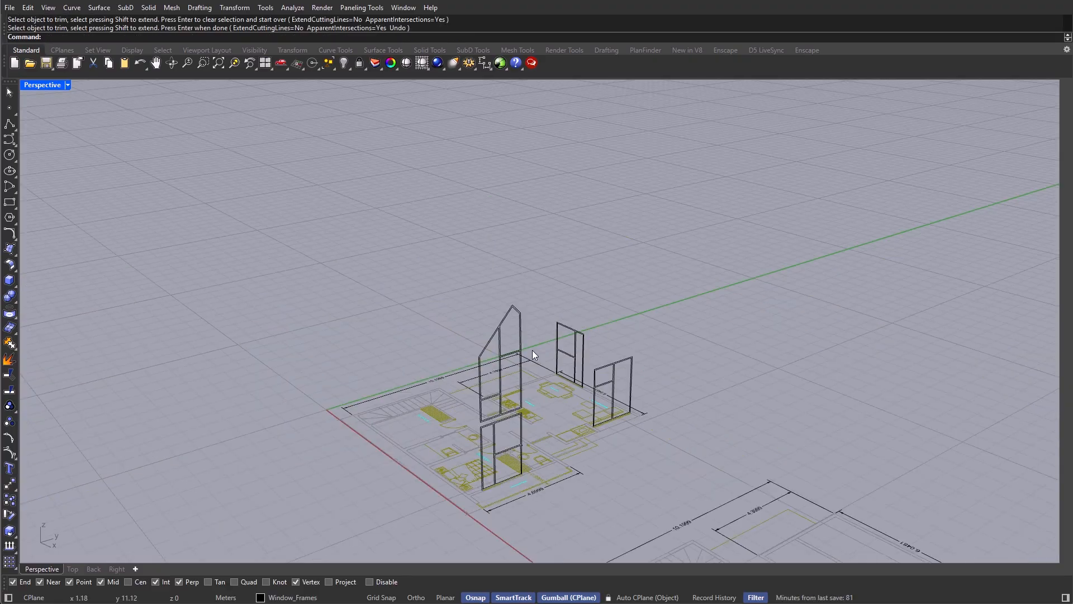
Step: Join the upper and lower gable window curves and extrude them into solid frames with the gumball
drag(437, 552, 438, 552)
scroll(492, 492, up, 3)
text(join)
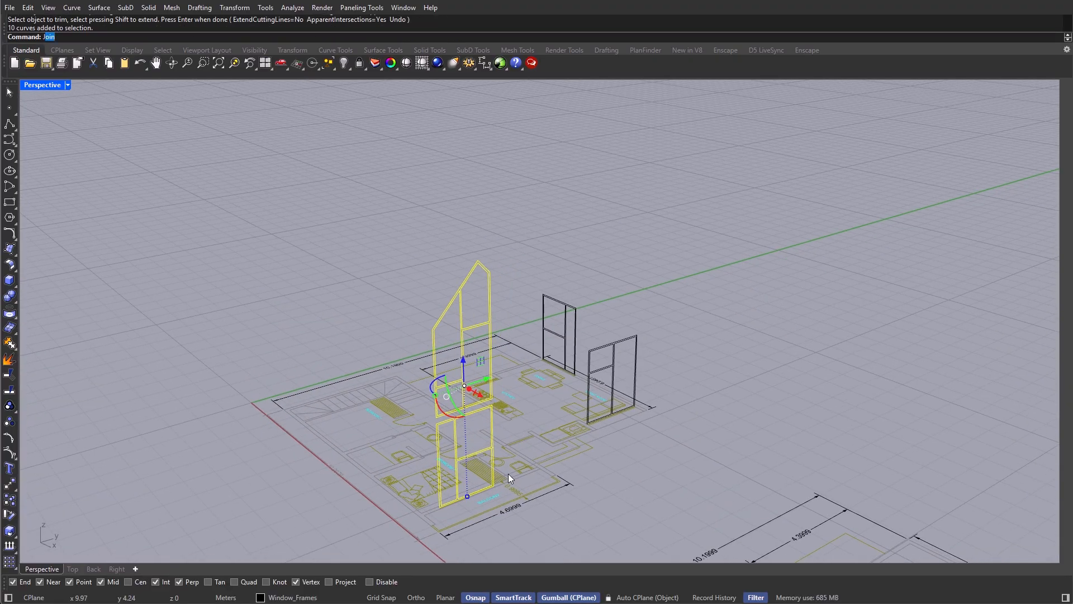
key(Return)
right_drag(484, 403, 492, 402)
click(480, 386)
key(Return)
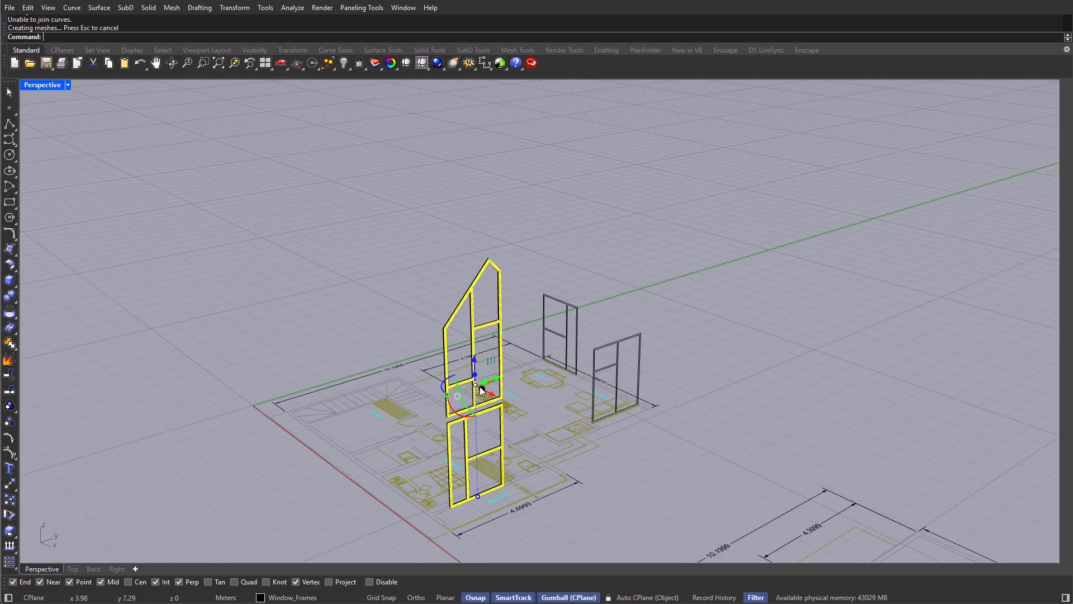
key(Escape)
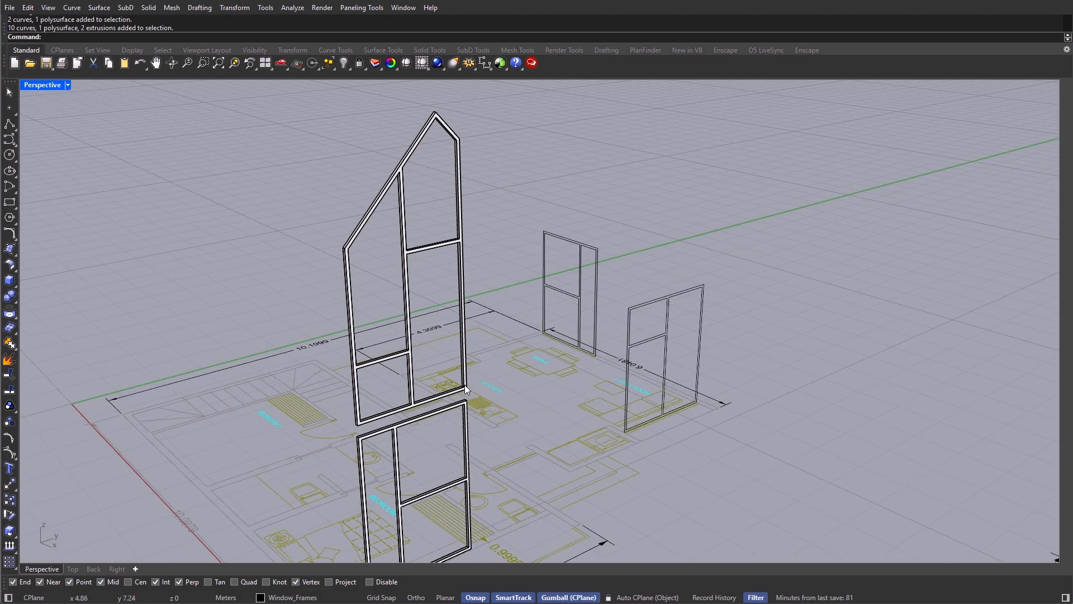
scroll(469, 383, down, 5)
drag(474, 239, 395, 469)
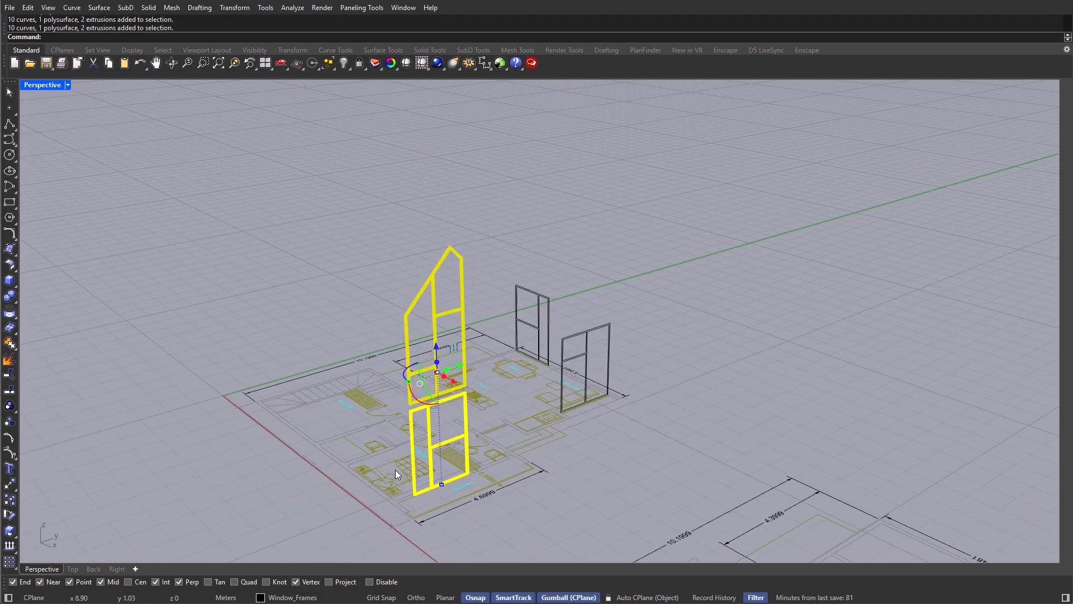
key(Escape)
scroll(620, 348, up, 3)
right_drag(580, 386, 590, 432)
right_click(590, 432)
key(Escape)
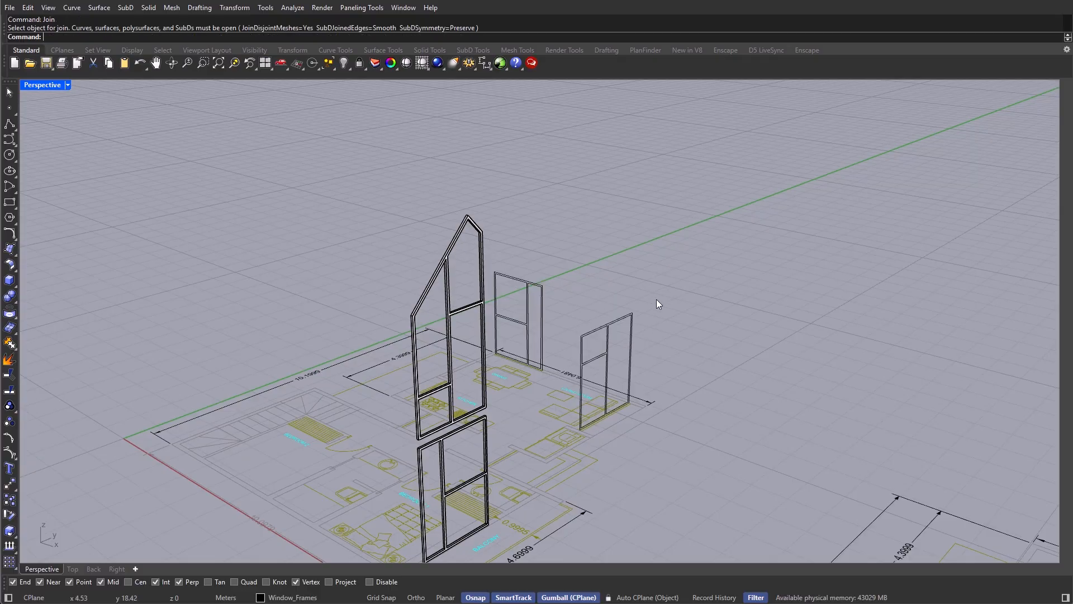
Step: Extrude the extension's front and side window curves into solid frames
drag(569, 449, 569, 450)
drag(569, 245, 464, 374)
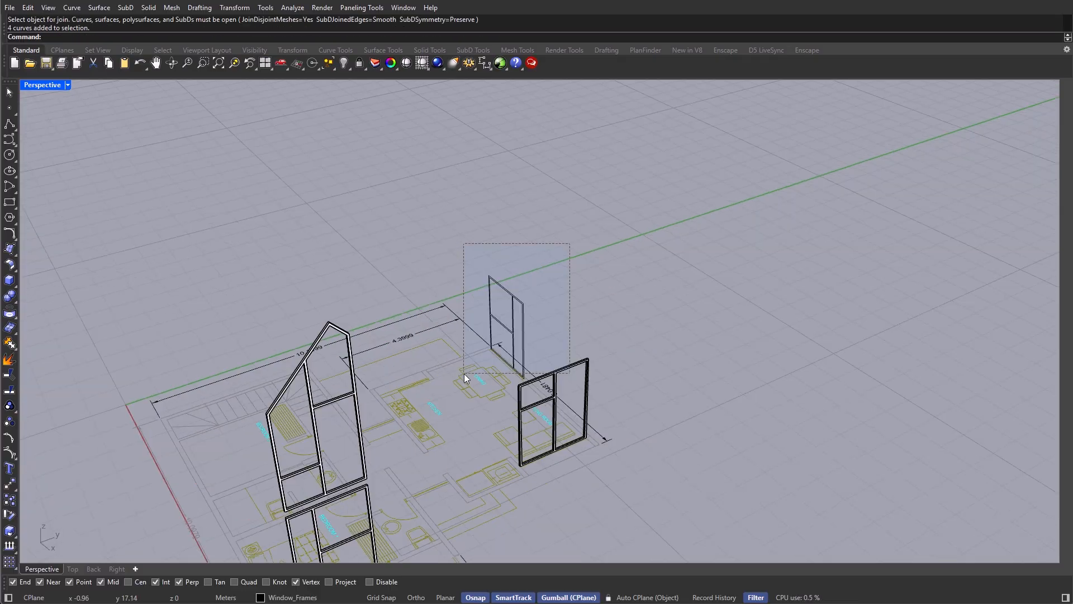
key(Escape)
right_drag(562, 174, 569, 231)
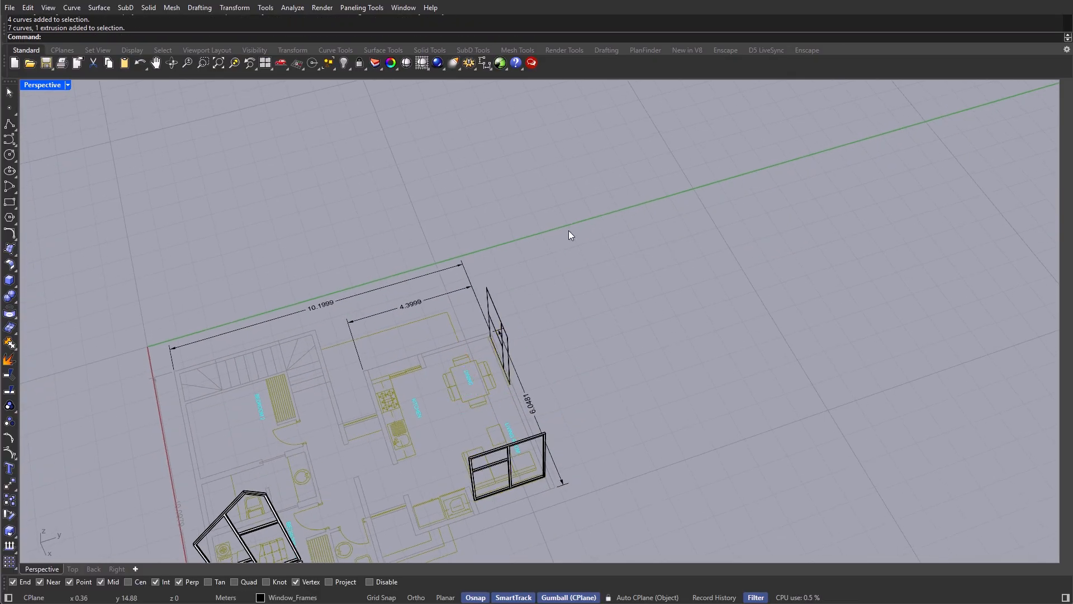
drag(569, 230, 501, 390)
right_drag(501, 396, 494, 334)
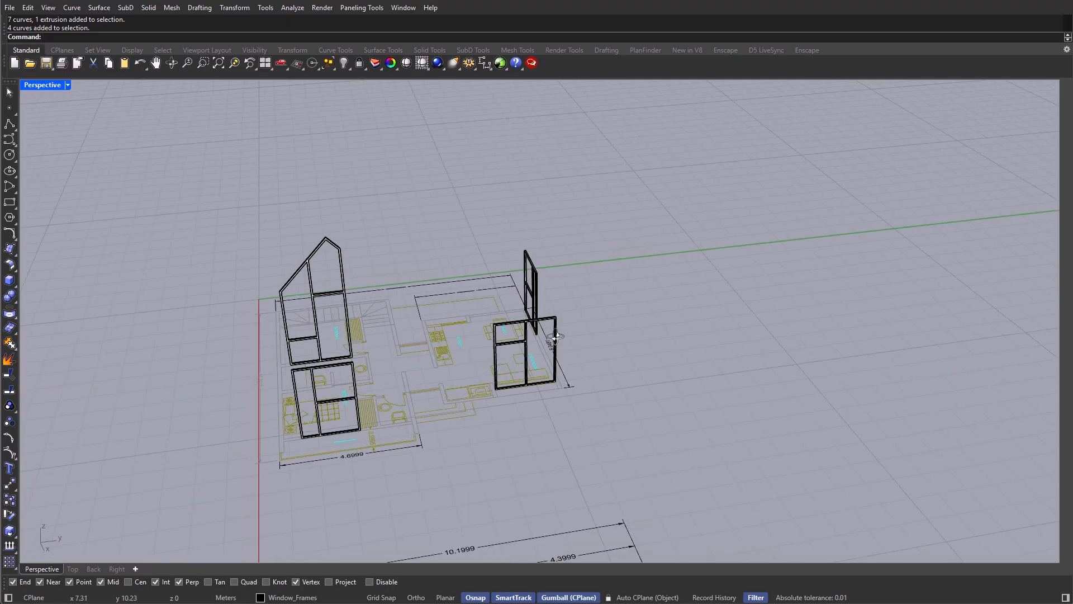
Step: Group the upper and lower gable window frames and show all hidden objects of the house
drag(442, 224, 335, 502)
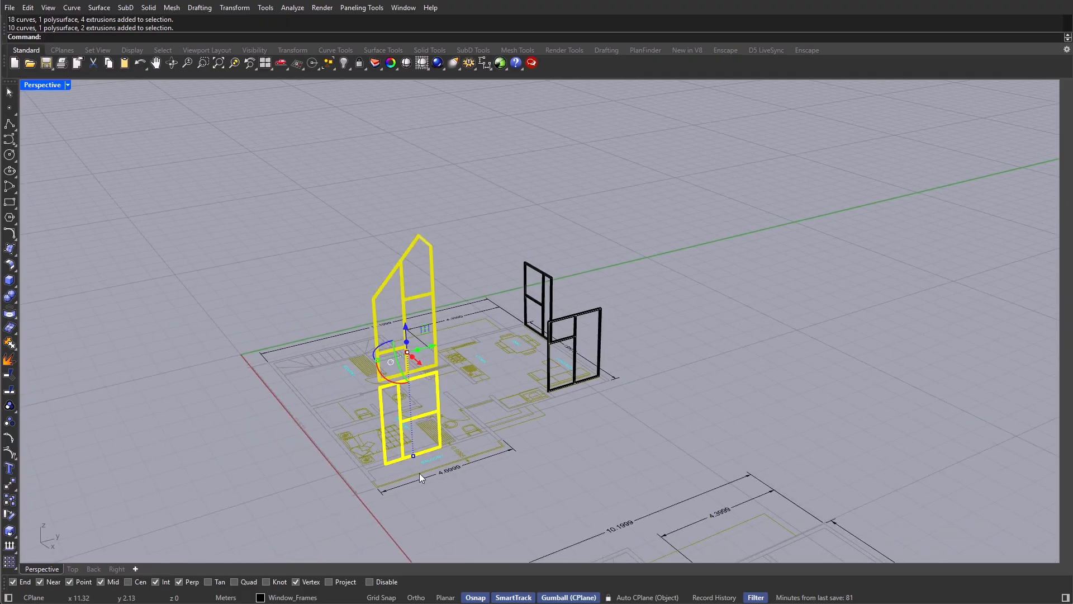
key(ctrl+g)
right_drag(503, 447, 492, 452)
click(494, 451)
key(ctrl+alt+h)
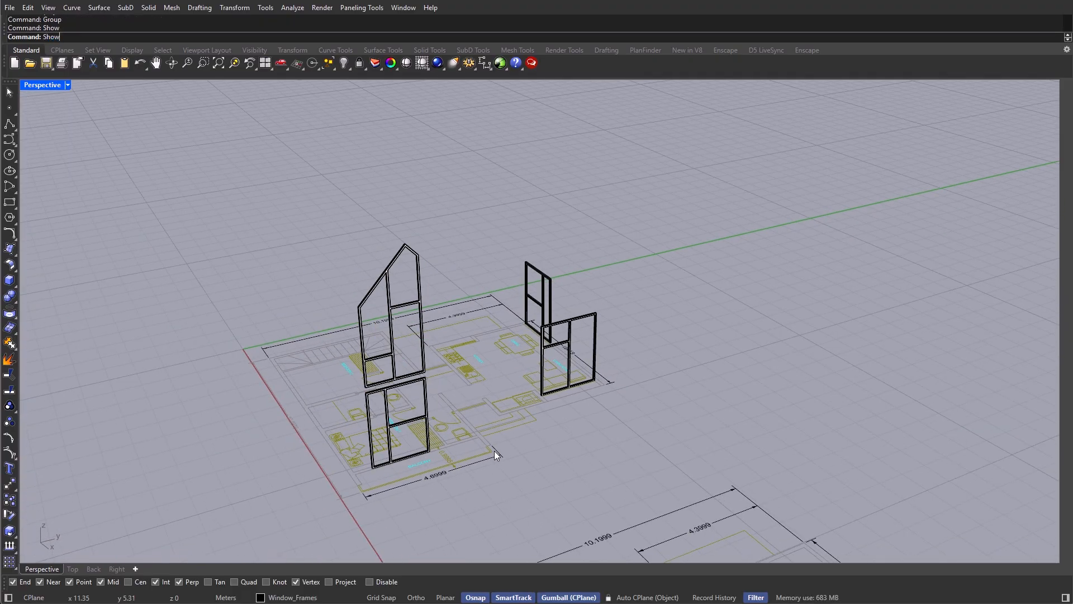
scroll(515, 437, up, 12)
right_drag(667, 354, 596, 354)
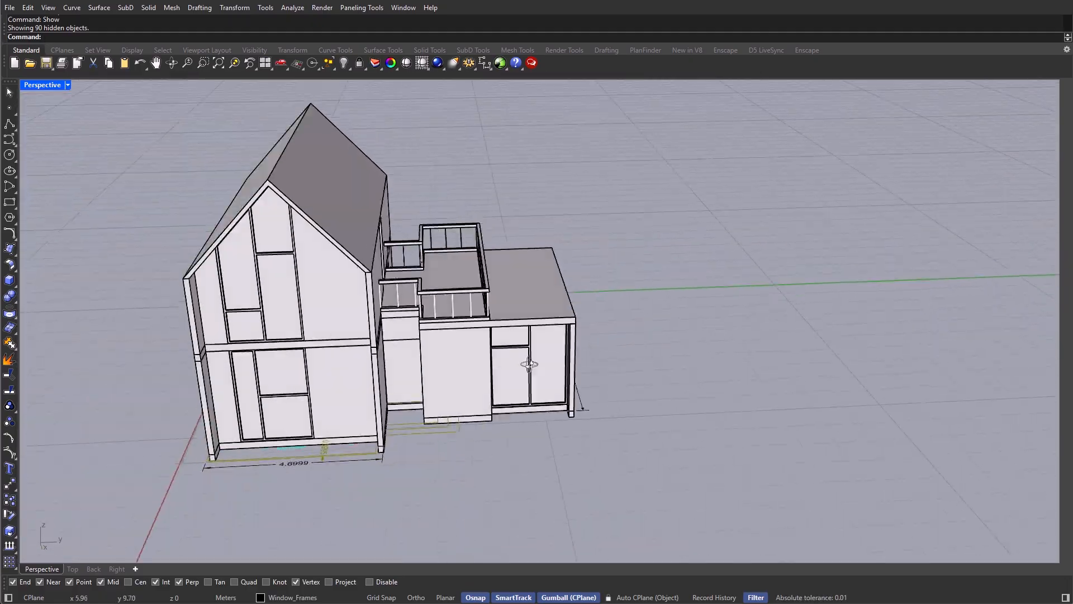
Step: Set the Perspective viewport's display mode to Arctic
click(68, 85)
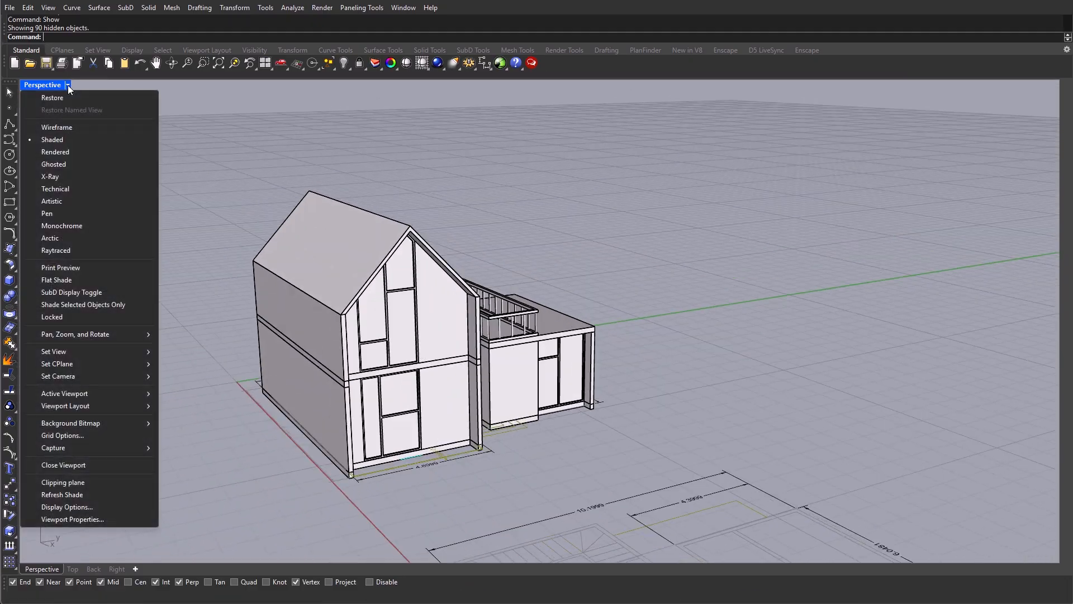
click(62, 237)
scroll(459, 364, down, 3)
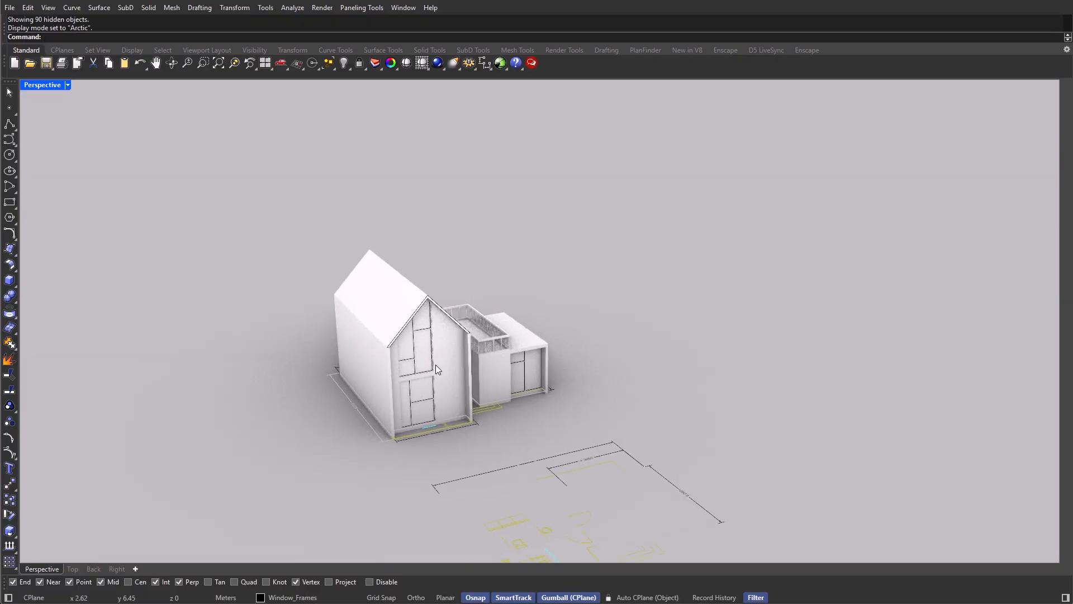
right_drag(435, 365, 384, 339)
scroll(371, 336, up, 4)
scroll(371, 335, down, 2)
Step: Select all remaining curves with SelCrv and delete them
text(lCrv)
key(Return)
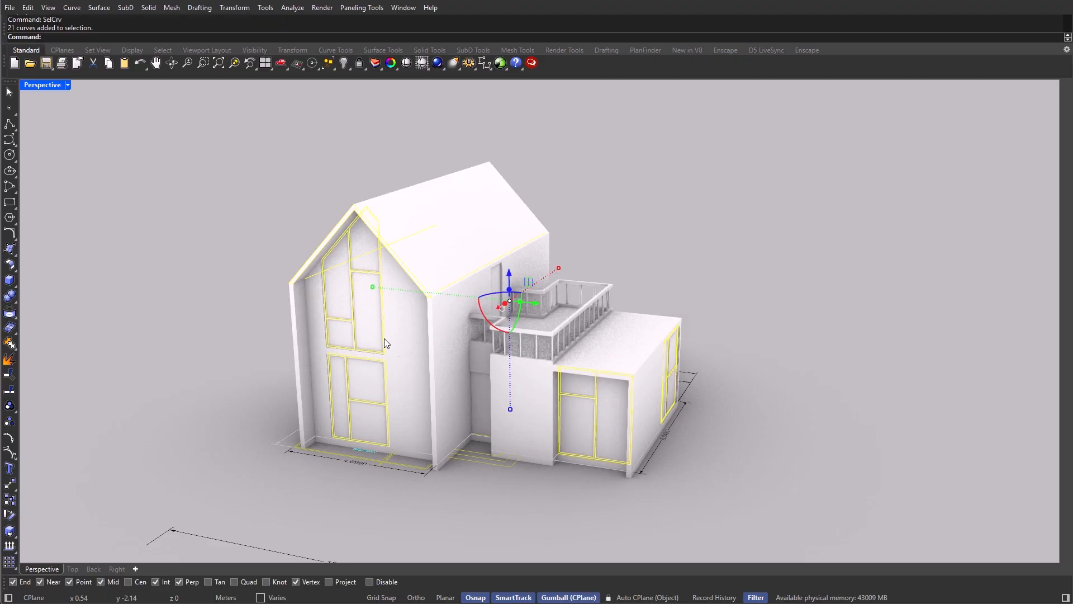
right_drag(666, 452, 594, 435)
key(Delete)
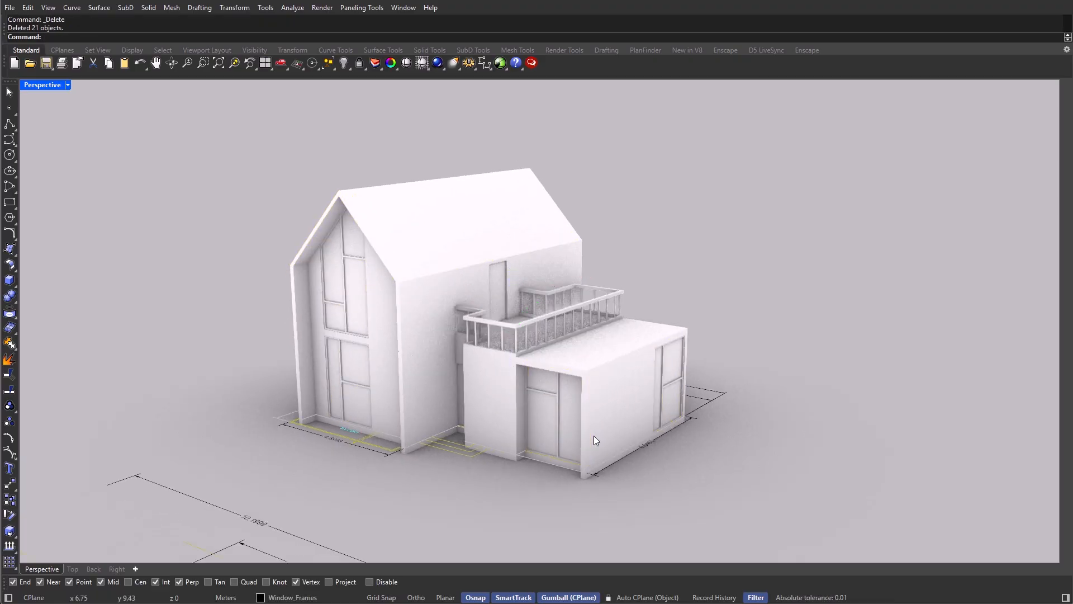
Step: Switch from the Perspective view to a maximized Top view showing the upper-floor plan
right_drag(594, 436, 546, 435)
scroll(463, 445, up, 7)
right_drag(463, 445, 499, 434)
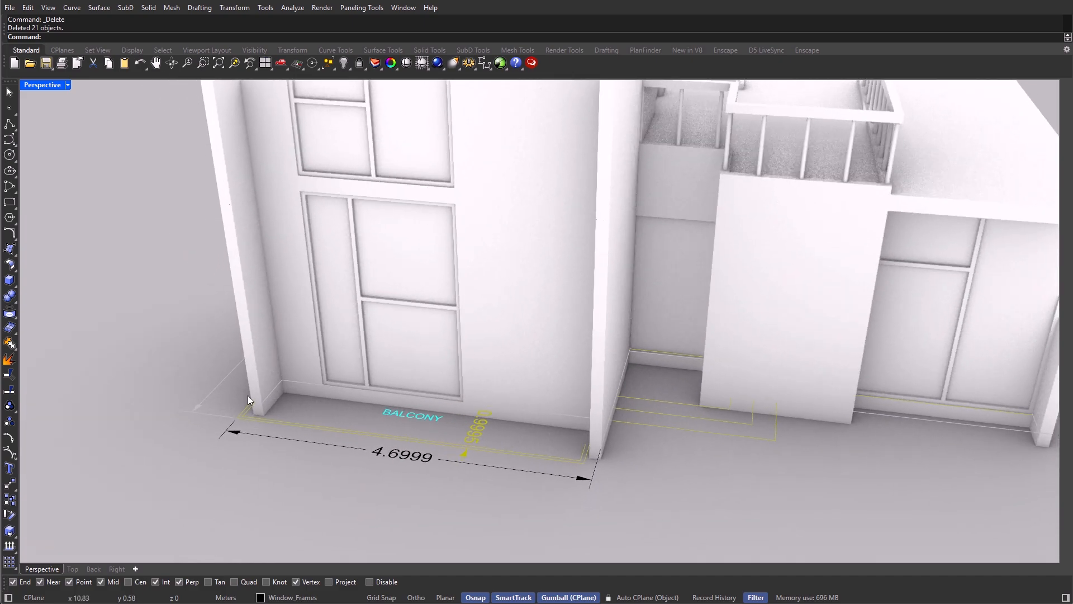
right_drag(585, 461, 559, 452)
scroll(629, 368, down, 6)
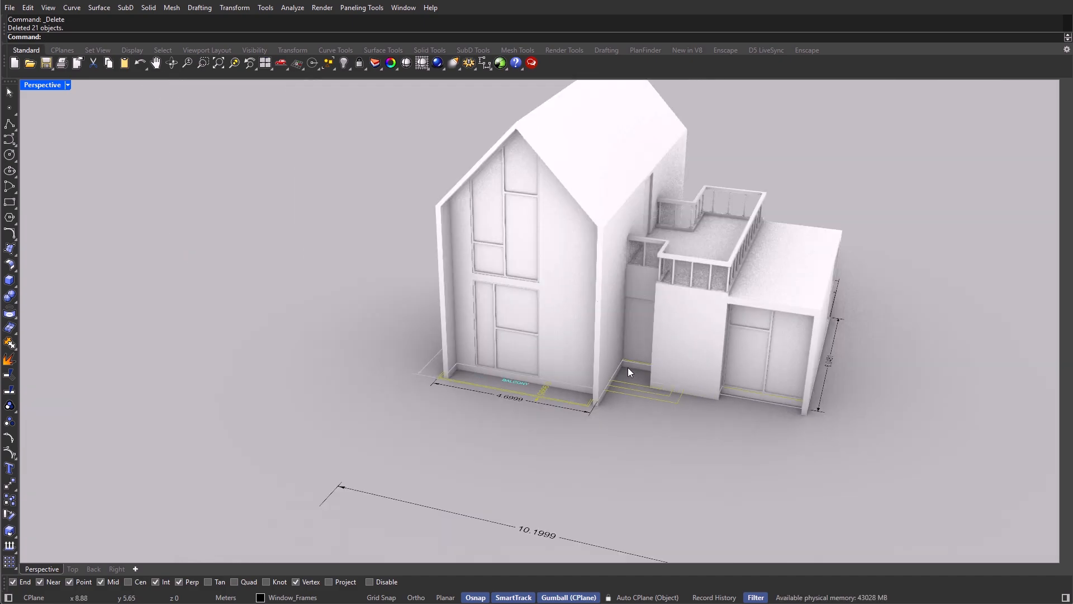
shift+right_drag(629, 367, 562, 407)
double_click(44, 85)
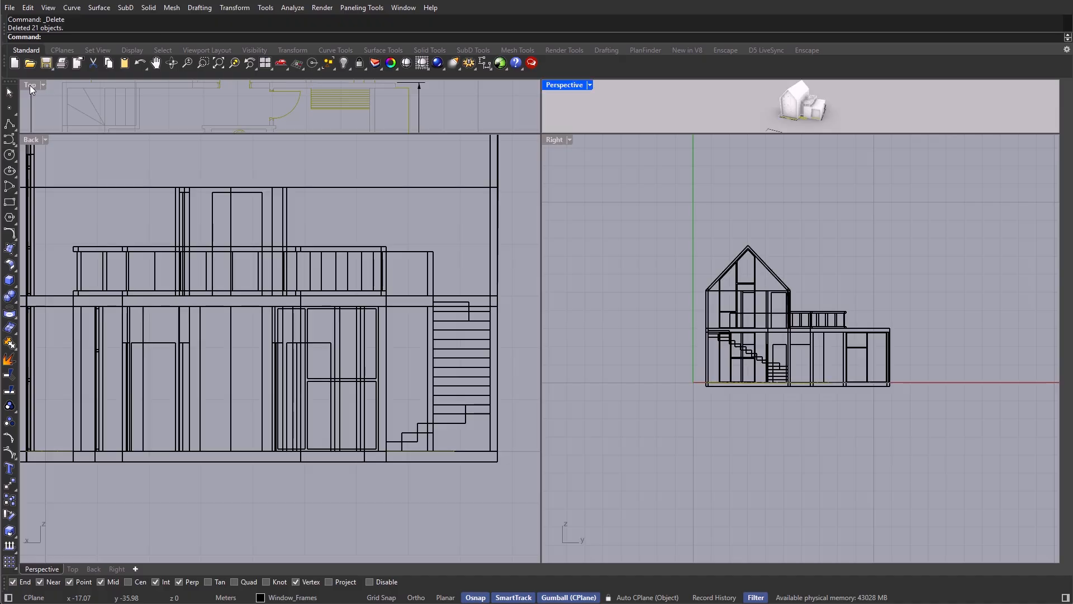
double_click(29, 85)
scroll(392, 279, down, 5)
scroll(419, 265, down, 2)
Step: Create a new layer named Ext_Steps and make it the current layer
text(Layer)
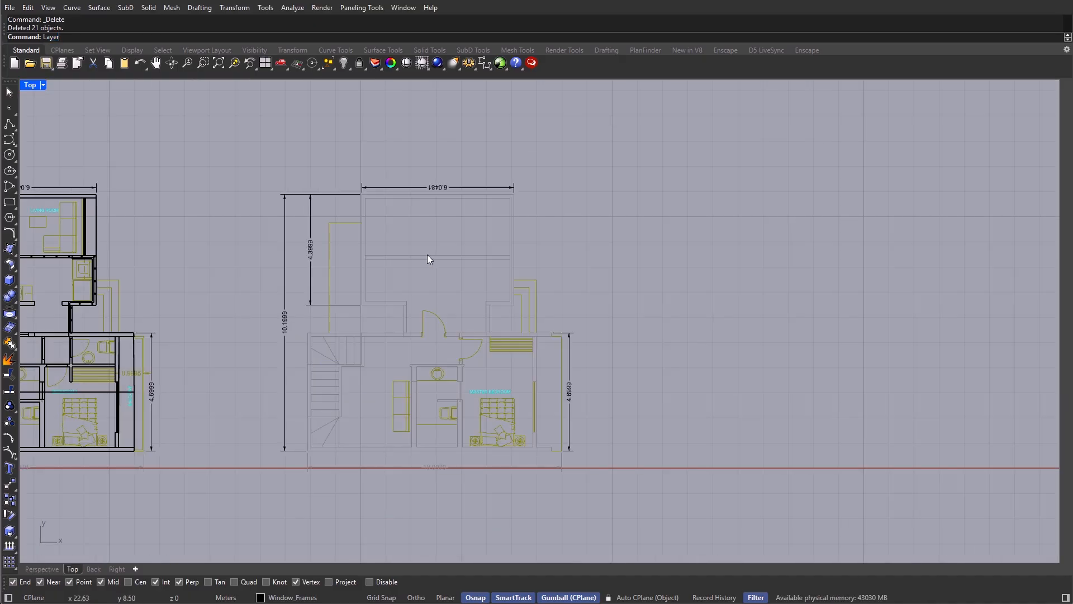
key(Return)
right_click(742, 291)
click(763, 300)
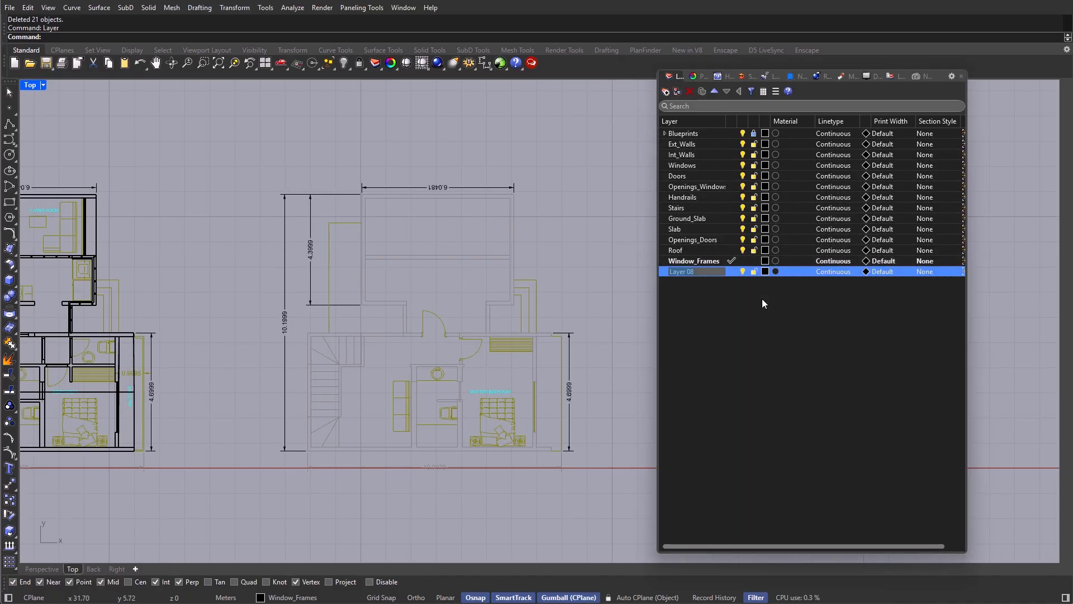
text(Ext_)
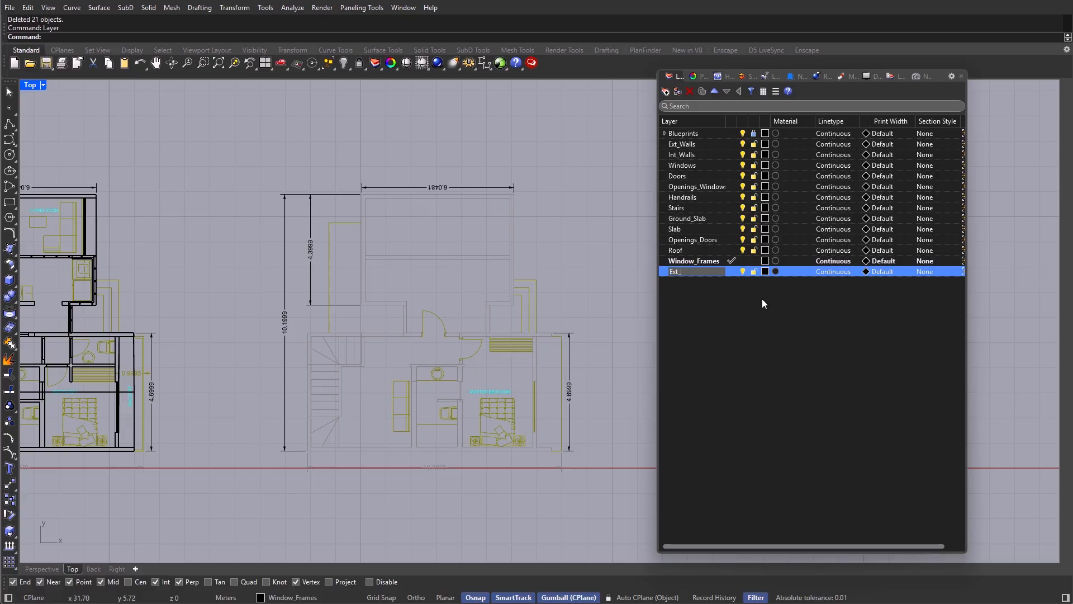
text(Steps)
click(731, 272)
Step: Trace the outermost L-shaped exterior step as a closed polyline along the blueprint lines beside the house wall
right_drag(527, 331, 475, 350)
scroll(512, 325, up, 4)
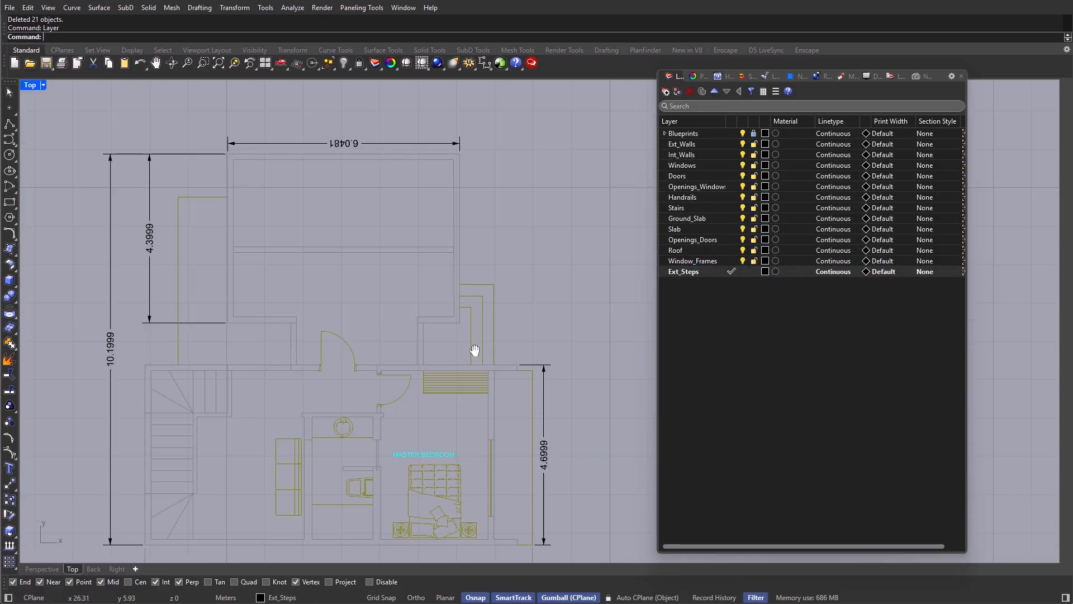
text(Polyline)
key(Return)
scroll(475, 330, up, 3)
click(438, 250)
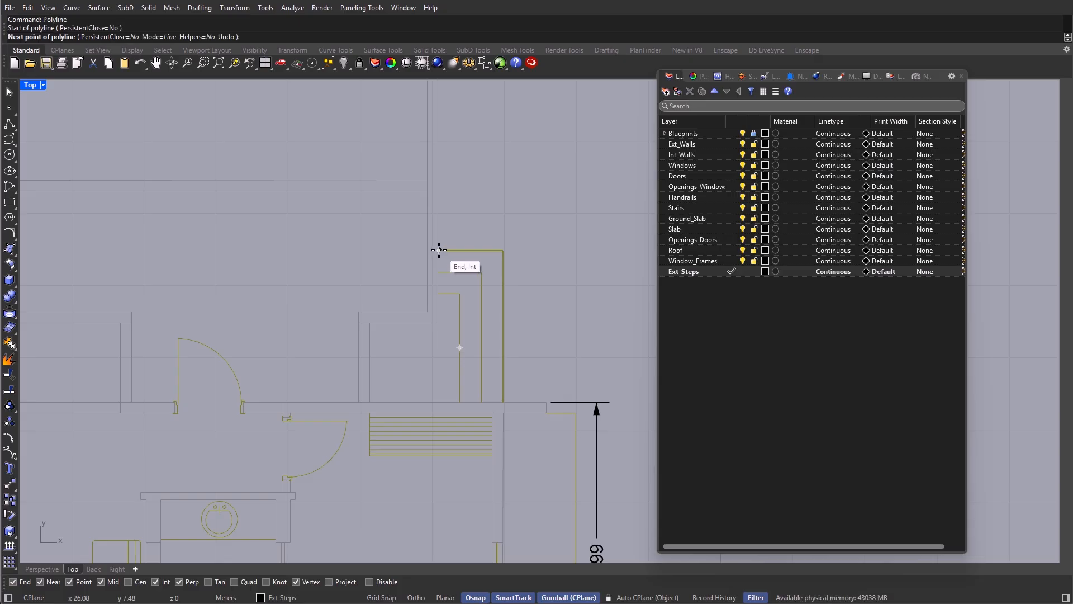
click(503, 251)
click(503, 402)
click(481, 402)
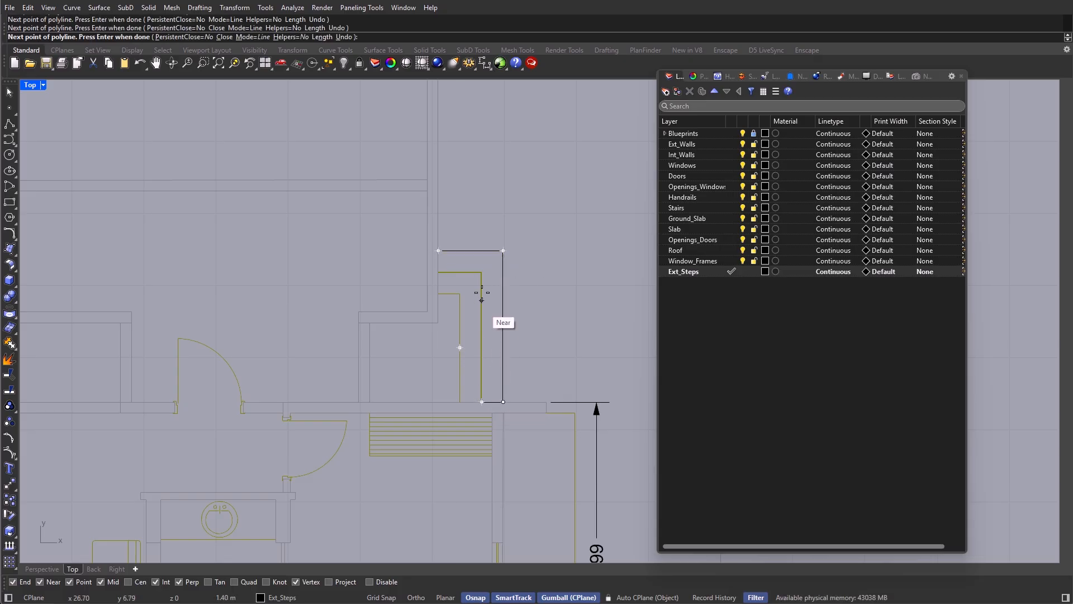
click(481, 272)
click(439, 271)
Step: Trace the second L-shaped exterior step as a polyline inside the outermost one
click(438, 293)
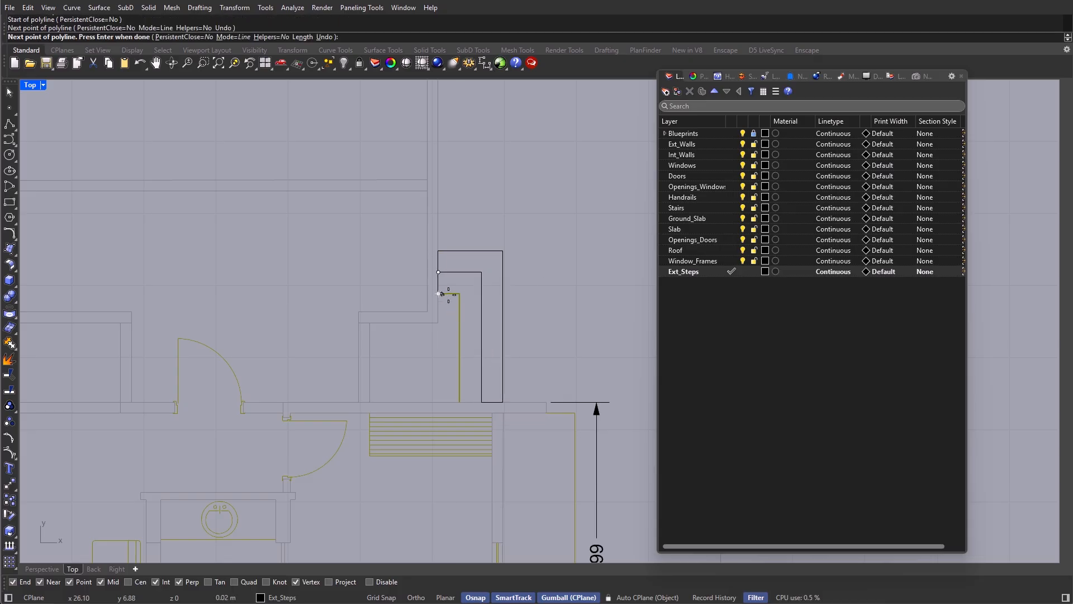
click(459, 293)
click(460, 402)
click(481, 402)
click(482, 272)
click(439, 272)
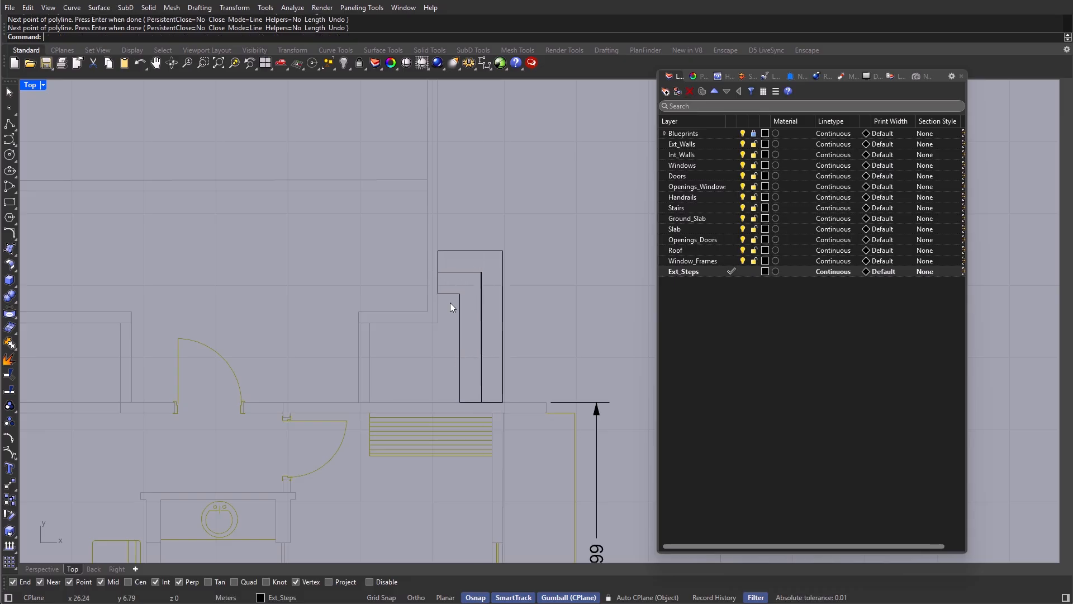
Step: Trace the landing and innermost step as a polyline following the recessed wall corners and the middle step's inner edge
key(Return)
click(438, 293)
click(438, 322)
click(370, 322)
click(369, 402)
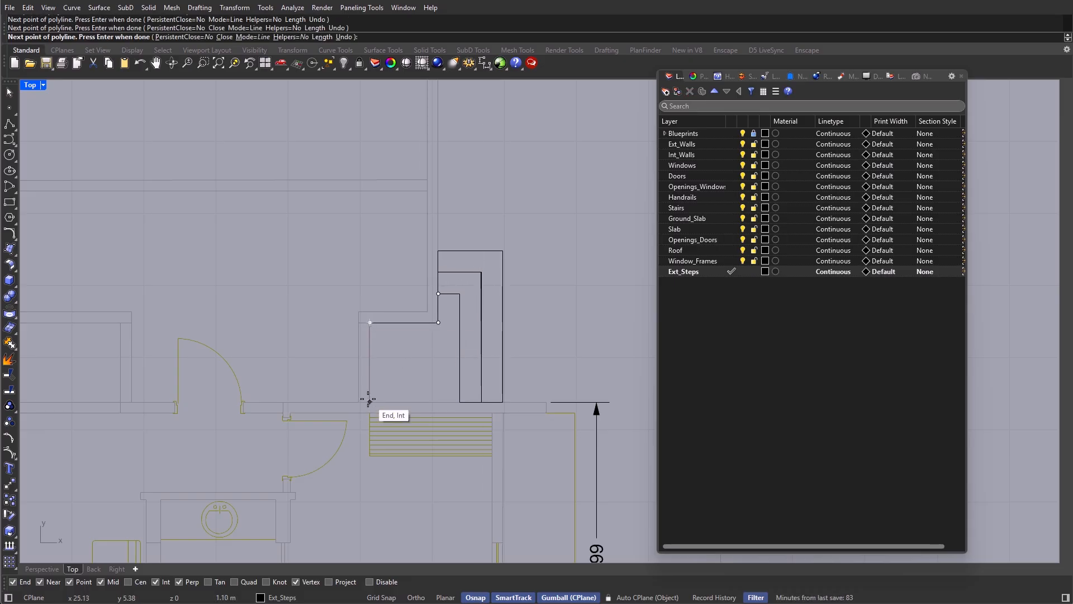
click(460, 402)
click(460, 294)
click(438, 294)
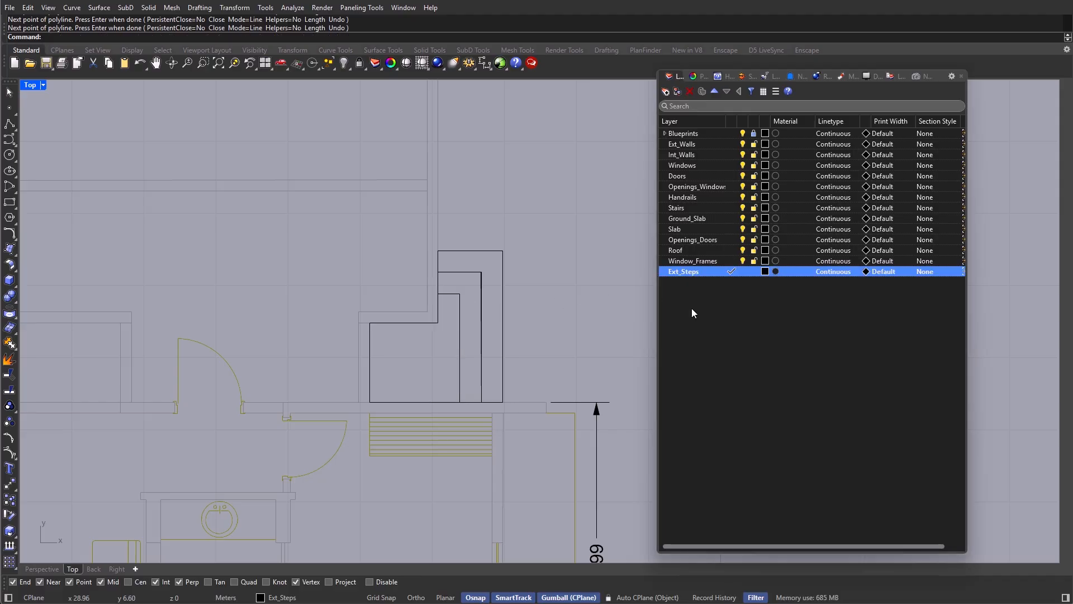
Step: Create a new layer named Ext_Balcony
right_click(691, 308)
click(721, 317)
text(E)
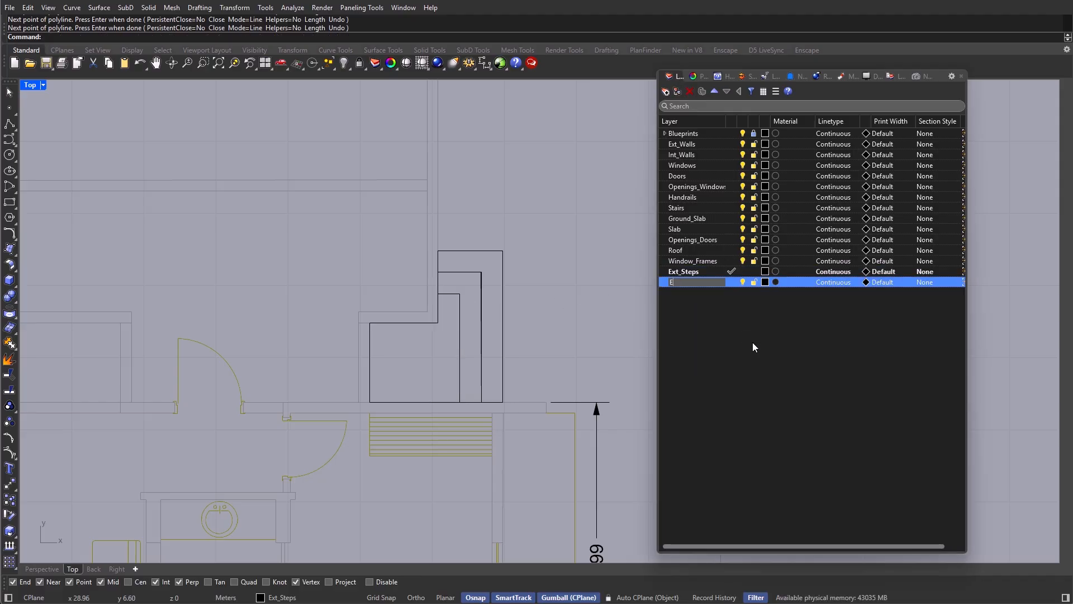
text(xt_Balcony)
key(Return)
scroll(534, 338, down, 6)
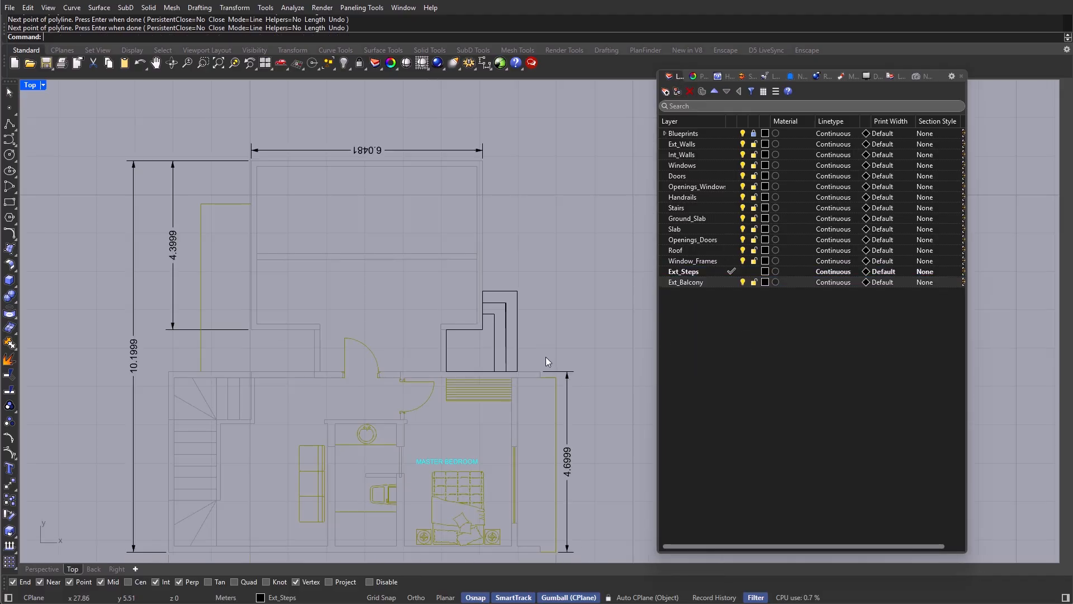
Step: Begin the polyline for the balcony beside the master bedroom, following its short end, its long outer edge and the wall's end
right_drag(526, 381, 469, 242)
scroll(469, 242, up, 4)
right_click(469, 242)
key(Escape)
right_click(468, 241)
click(455, 238)
click(512, 238)
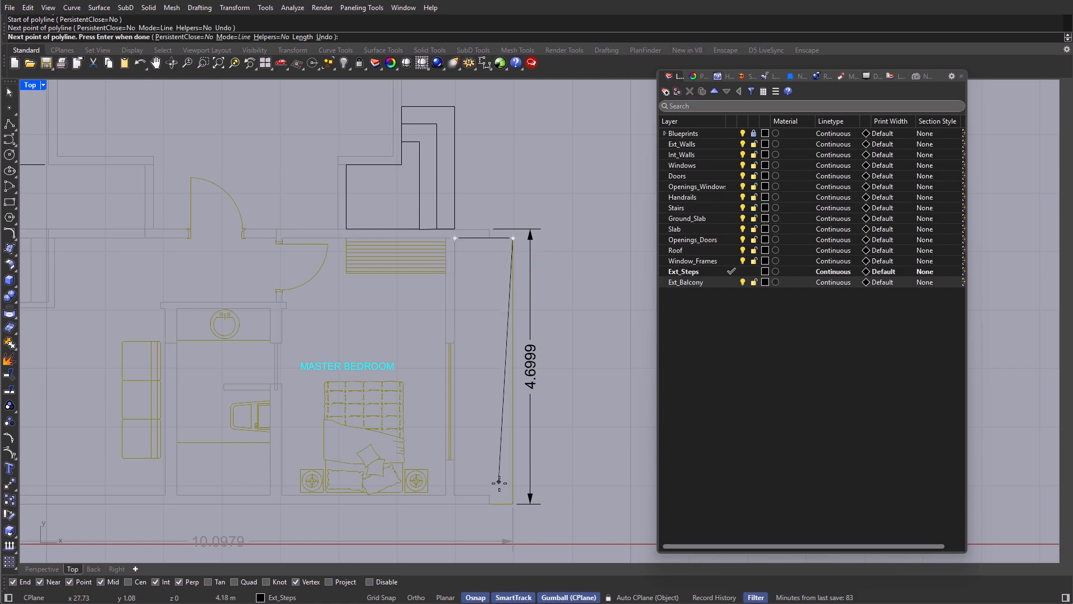
click(512, 504)
click(490, 503)
click(502, 488)
key(ctrl+z)
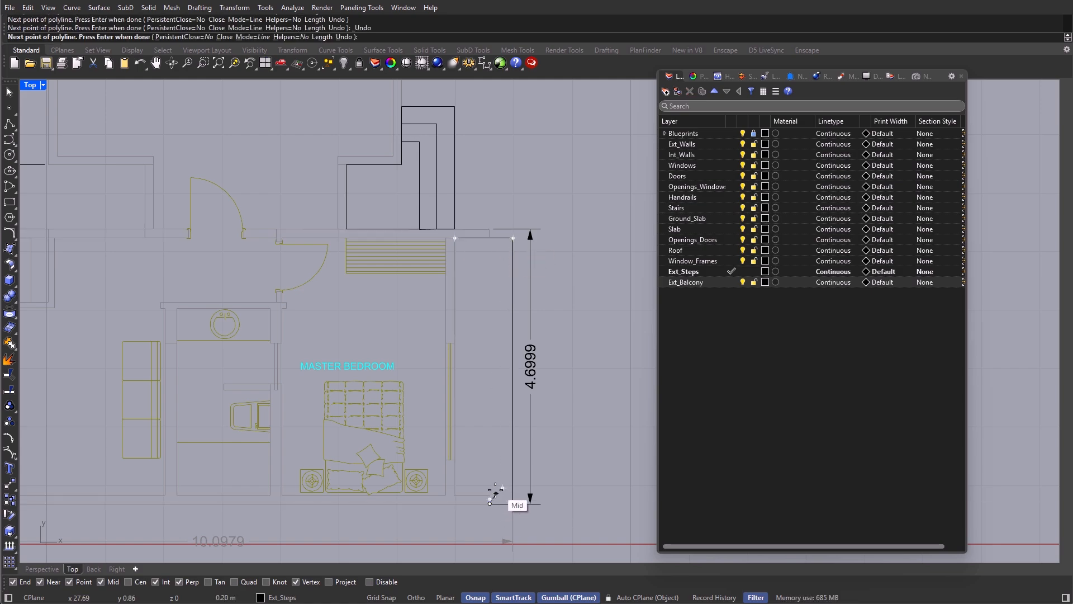
Step: Complete the balcony outline around the wall's notch and back along the bedroom wall to its start, and select the curve
click(490, 495)
scroll(494, 494, up, 4)
click(436, 495)
scroll(437, 495, down, 4)
click(436, 238)
right_click(436, 239)
click(436, 239)
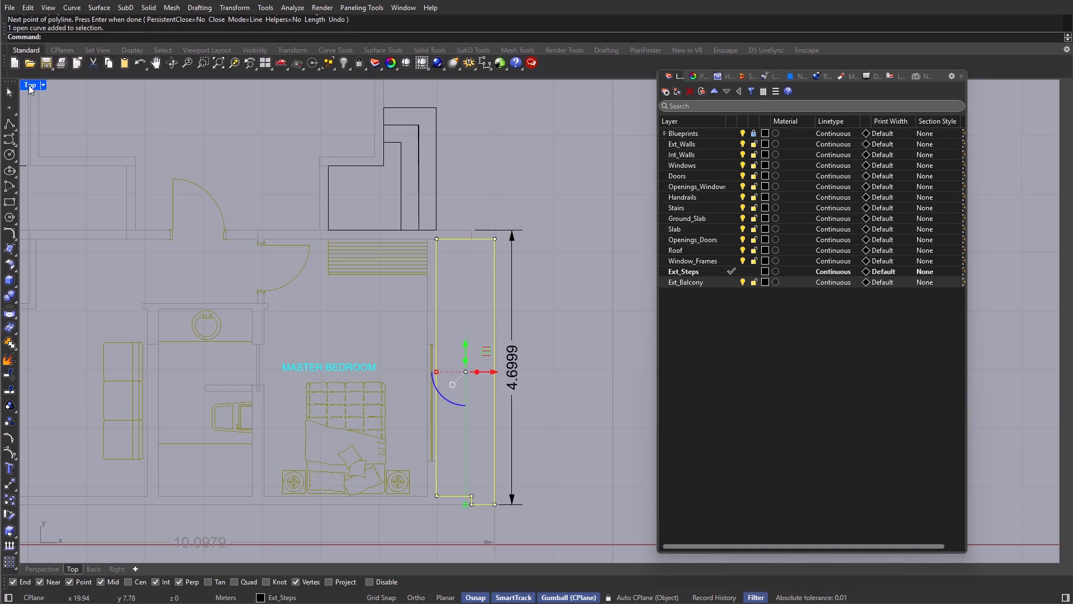
Step: Switch to a maximized Perspective view and set its display mode to Shaded
double_click(25, 85)
double_click(556, 85)
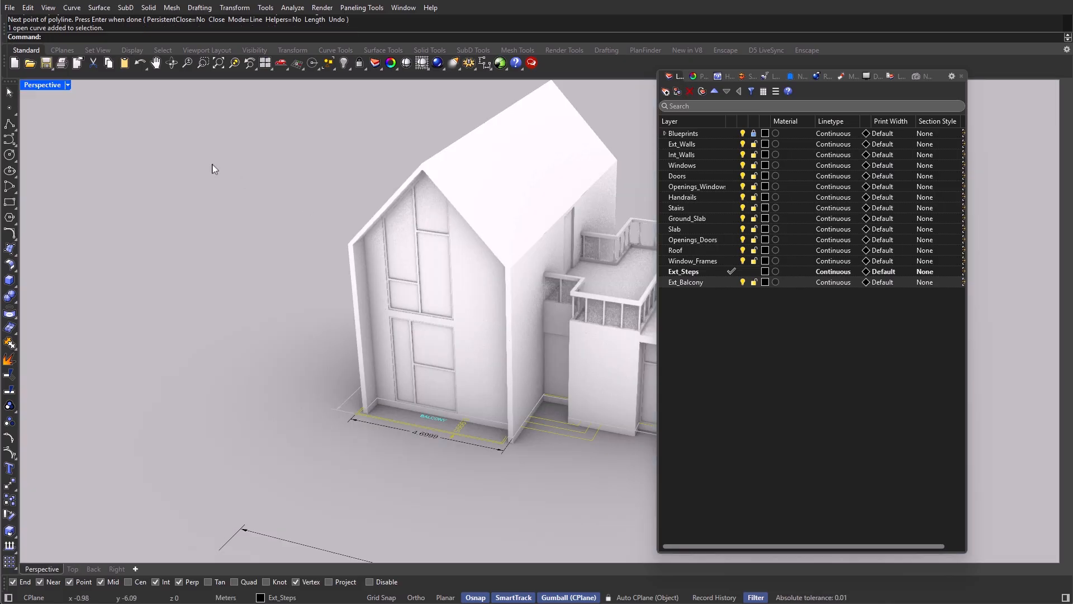
click(68, 85)
click(52, 139)
Step: Extrude the outermost step outline 0.18 m upward as a solid
scroll(321, 289, down, 5)
mouse_move(321, 289)
right_down()
mouse_move(485, 398)
mouse_move(300, 257)
right_up()
scroll(300, 257, up, 4)
key(Escape)
scroll(517, 358, up, 8)
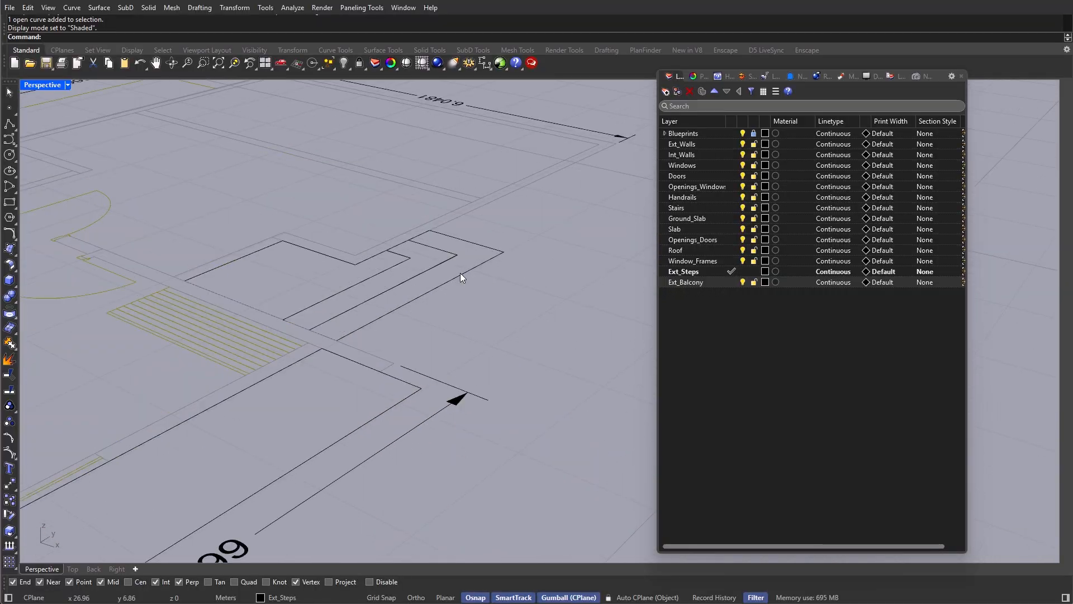
click(461, 273)
shift+right_drag(447, 285, 515, 341)
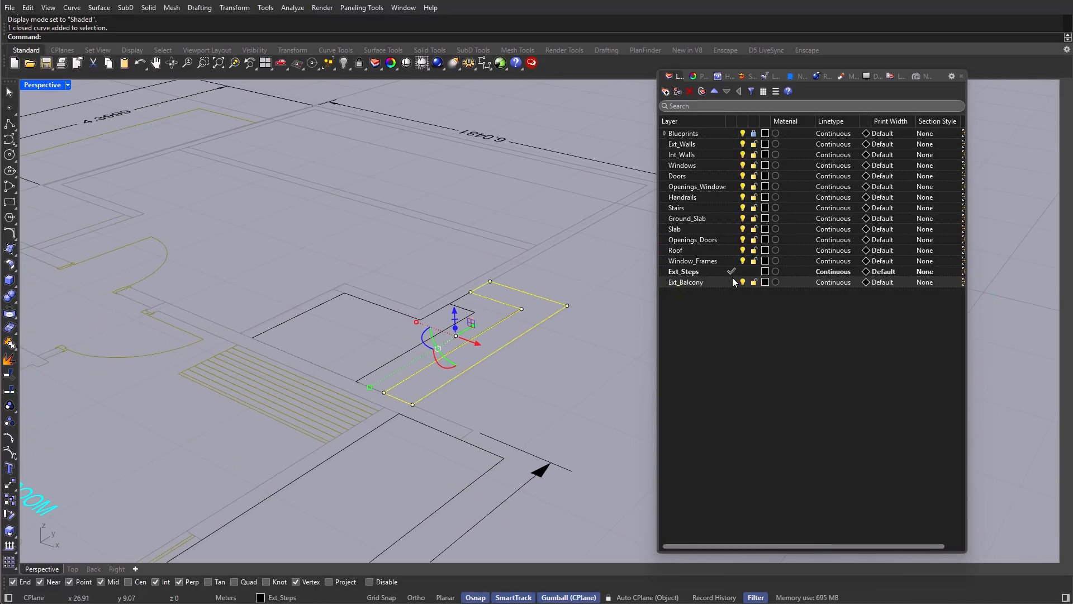
click(457, 328)
text(0.18)
key(Return)
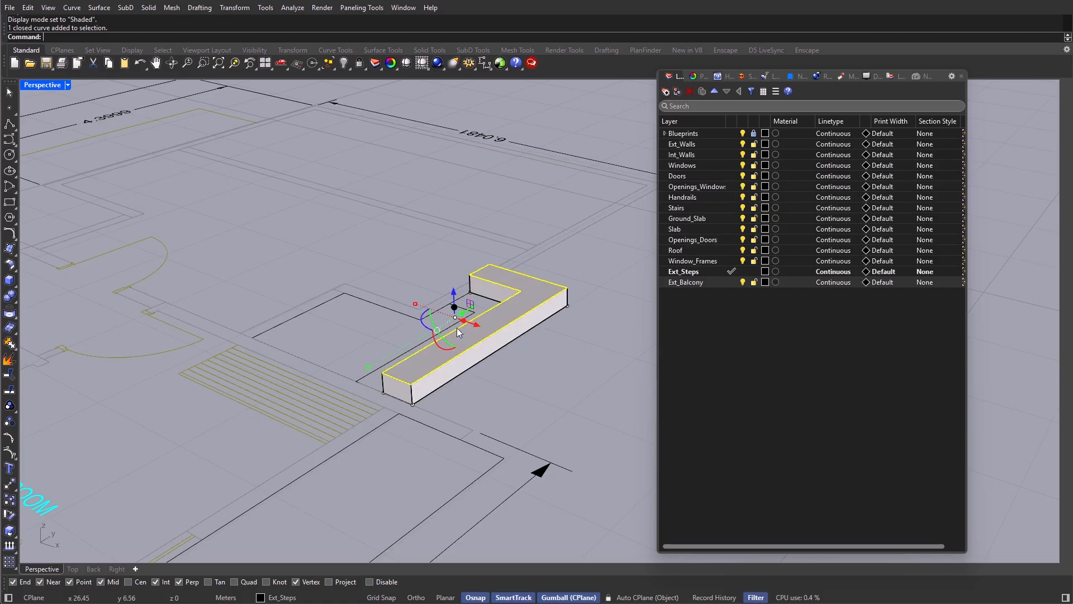
key(Escape)
Step: Try to extrude the middle step outline upward and undo the extrusion
shift+right_drag(453, 337, 474, 363)
click(464, 357)
click(453, 357)
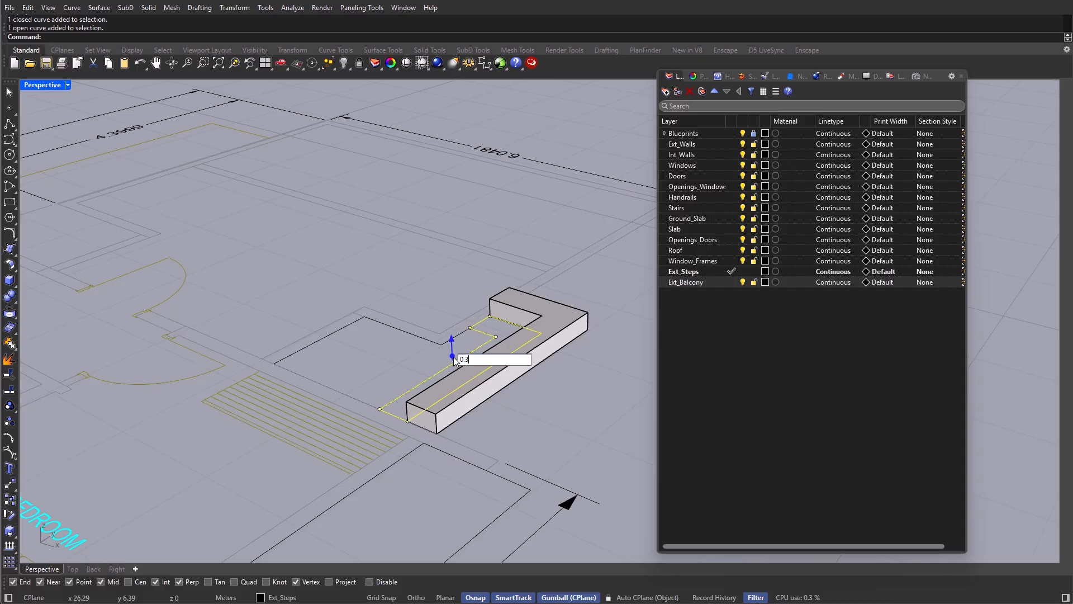
text(0.3)
key(Return)
scroll(498, 307, up, 10)
scroll(478, 310, down, 10)
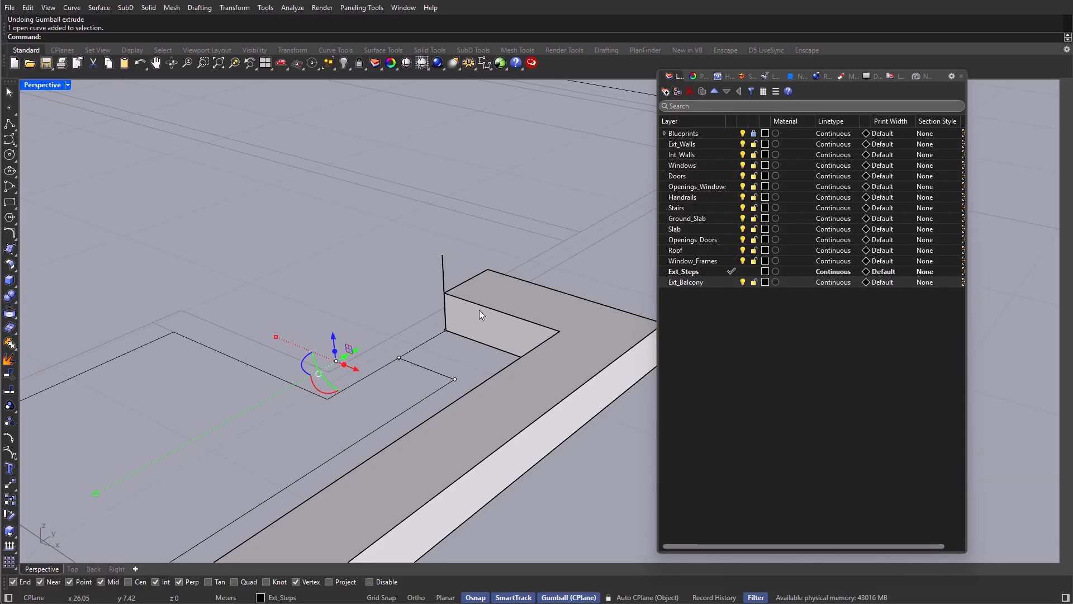
key(ctrl+z)
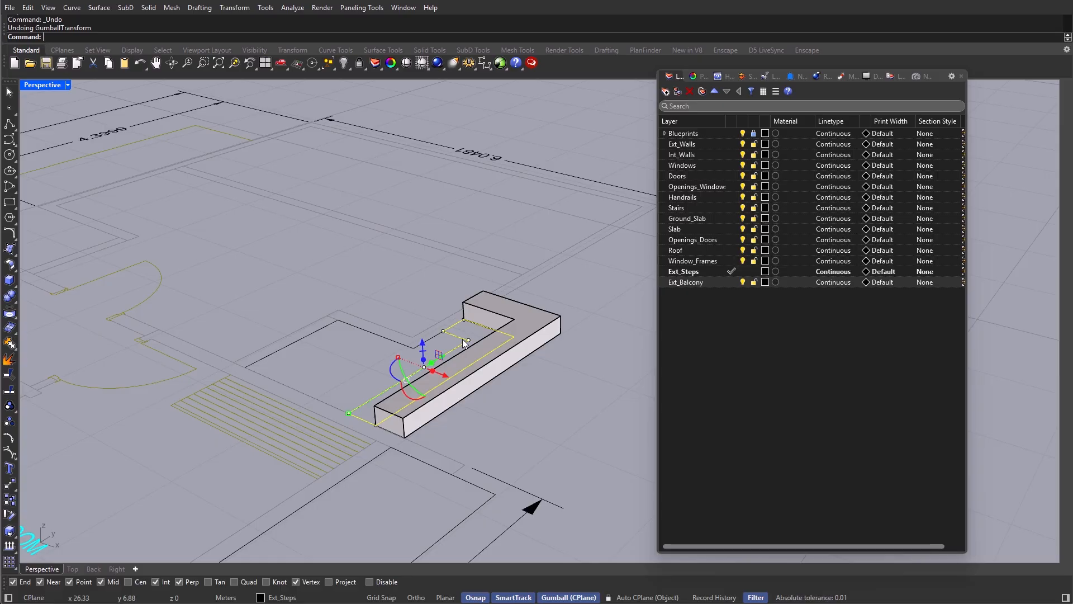
Step: Isolate and zoom to the middle step outline and close the gap at its wall-side end
text(zs)
key(Return)
scroll(450, 340, down, 4)
right_drag(449, 340, 615, 442)
click(615, 442)
key(Return)
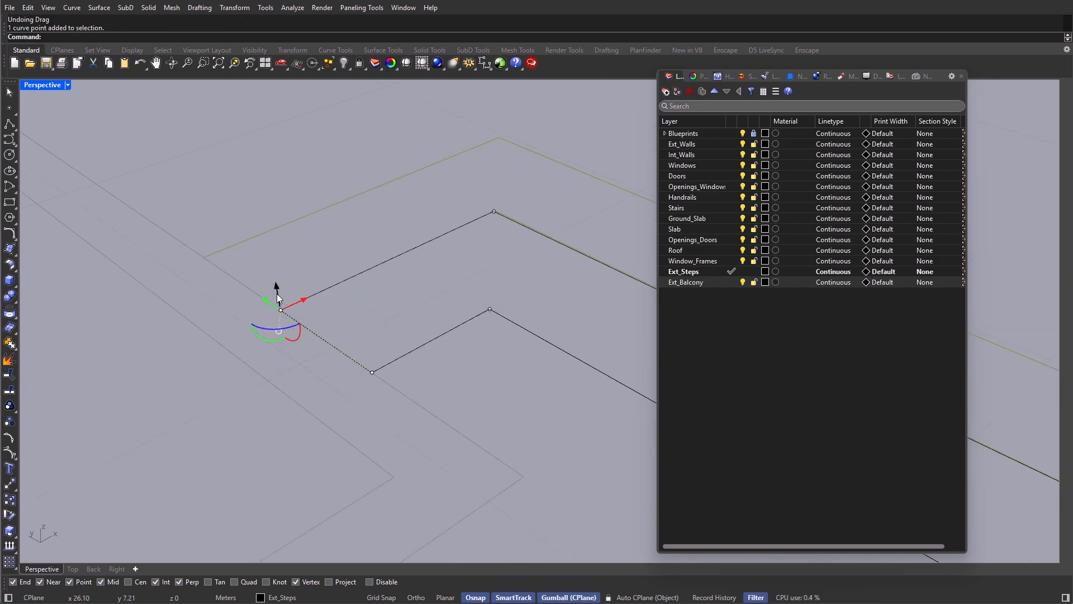
Step: Try to move the outline's wall-side corner point upward and undo the move
drag(277, 293, 268, 241)
key(ctrl+z)
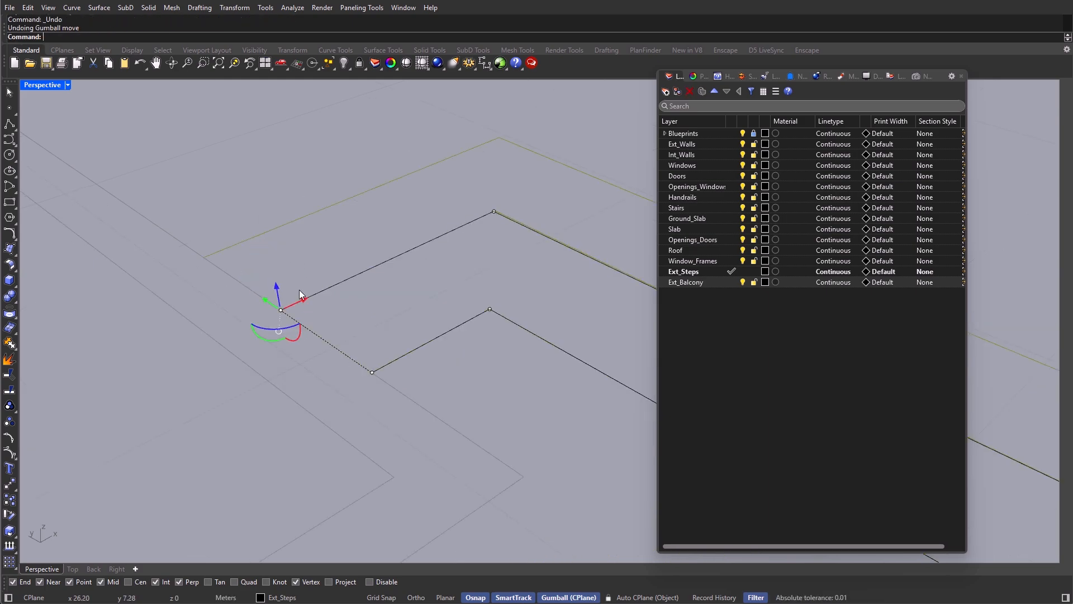
key(Escape)
Step: Extrude the closed middle step outline upward as a solid and show the hidden objects again
scroll(311, 292, down, 7)
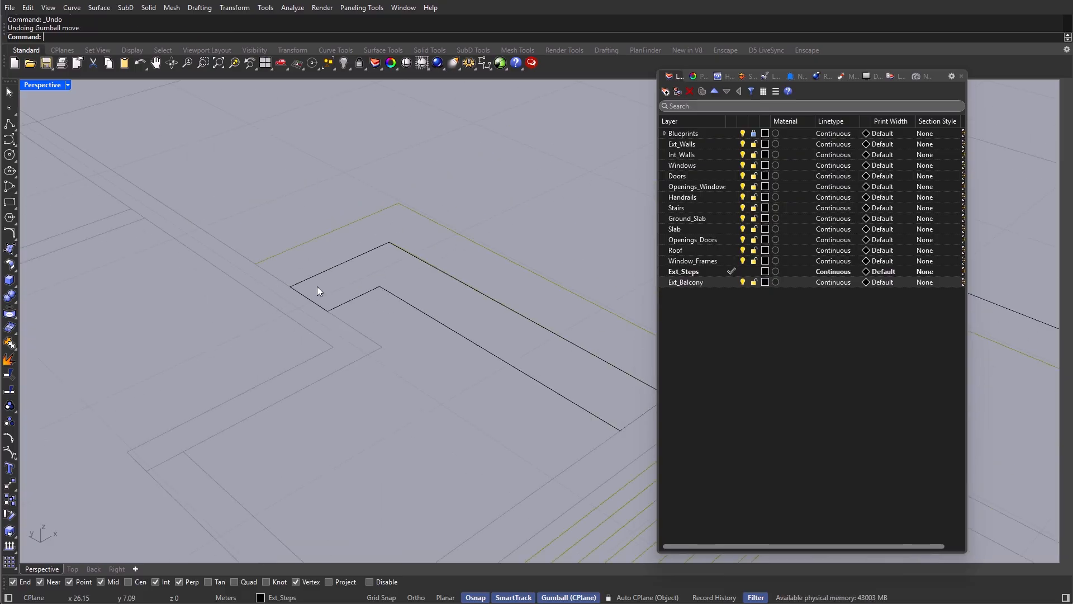
click(391, 306)
key(Return)
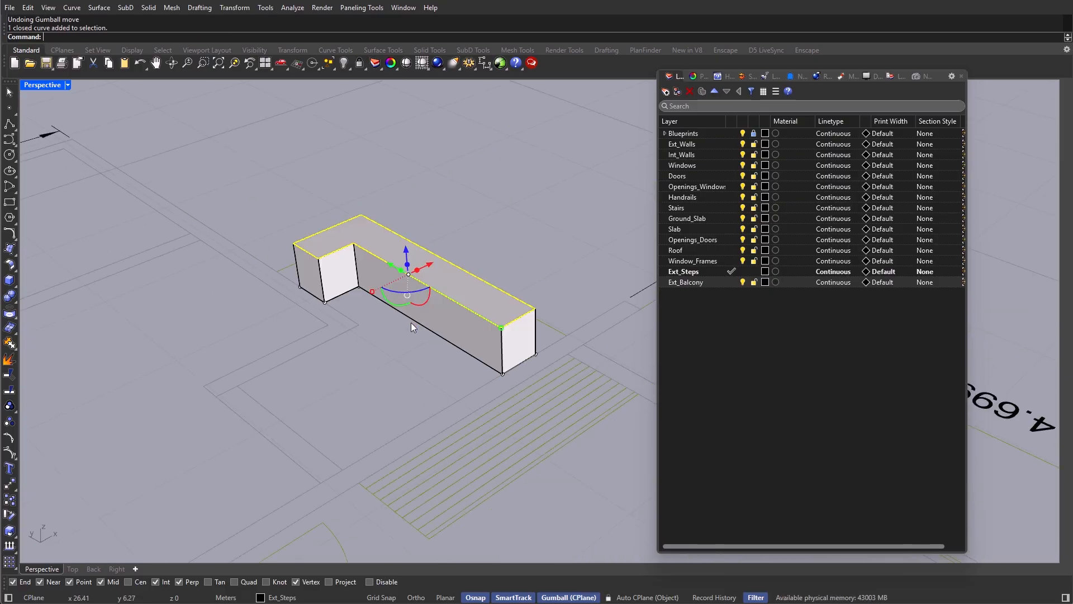
key(Escape)
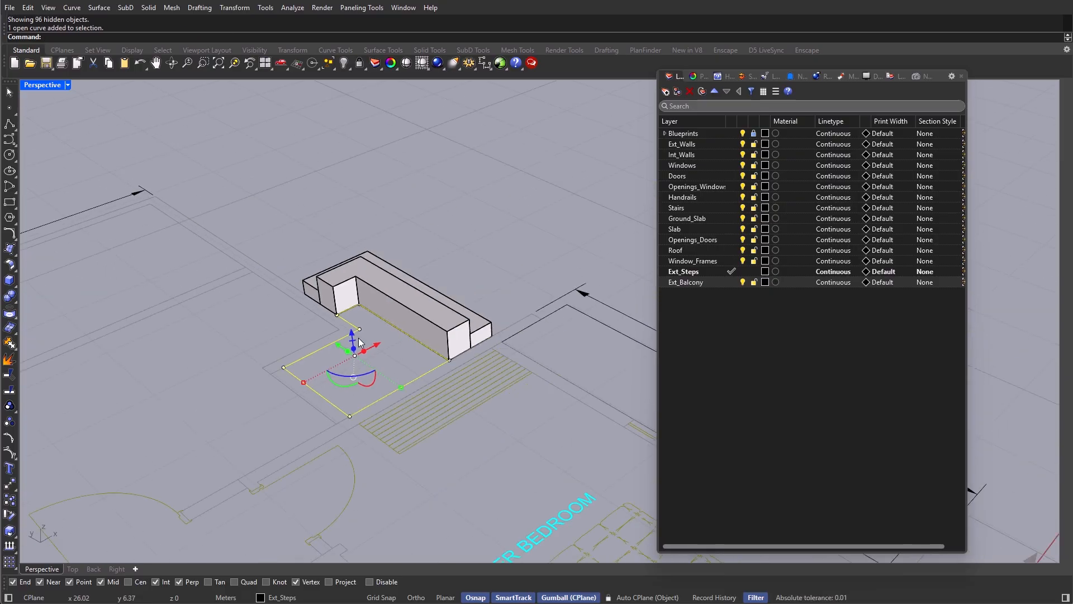
Step: Extrude the landing outline 0.54 m upward as a solid
right_drag(360, 340, 299, 283)
scroll(299, 283, up, 3)
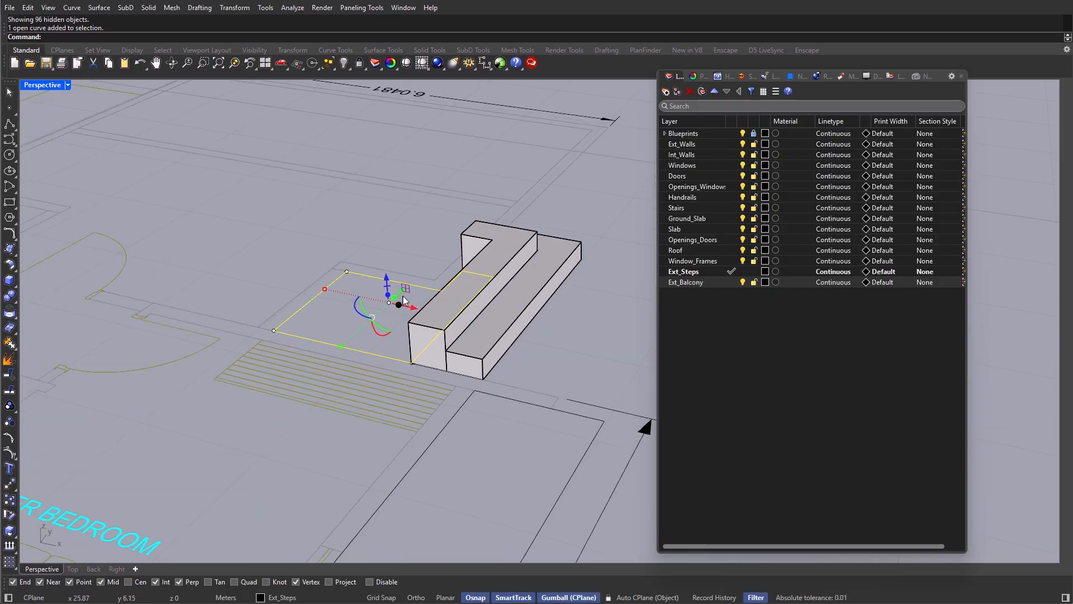
right_drag(425, 335, 394, 316)
click(385, 292)
click(398, 308)
text(0.)
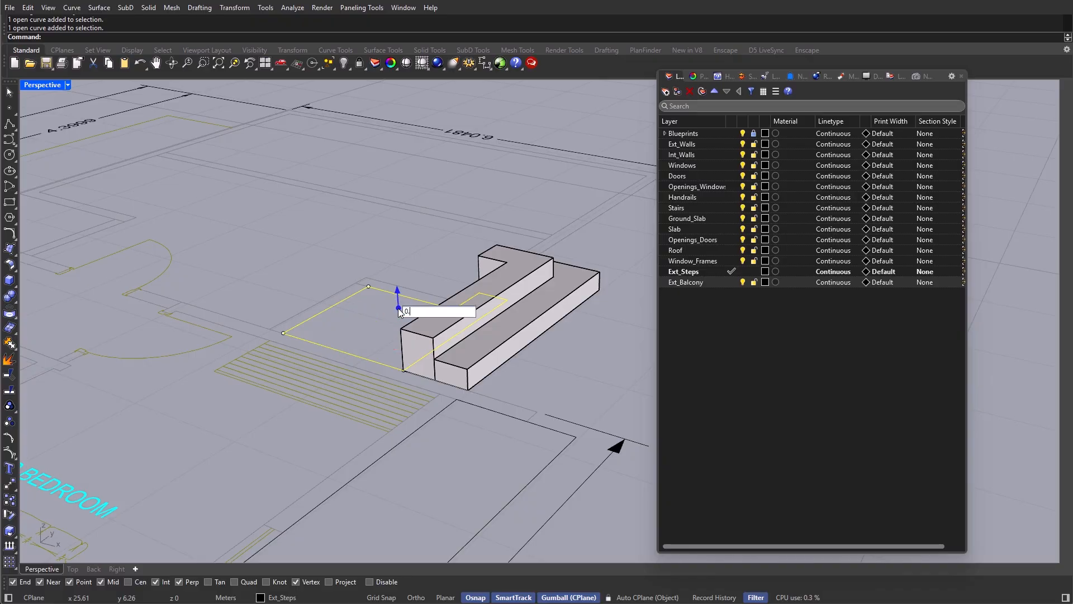
text(54)
key(Return)
key(Escape)
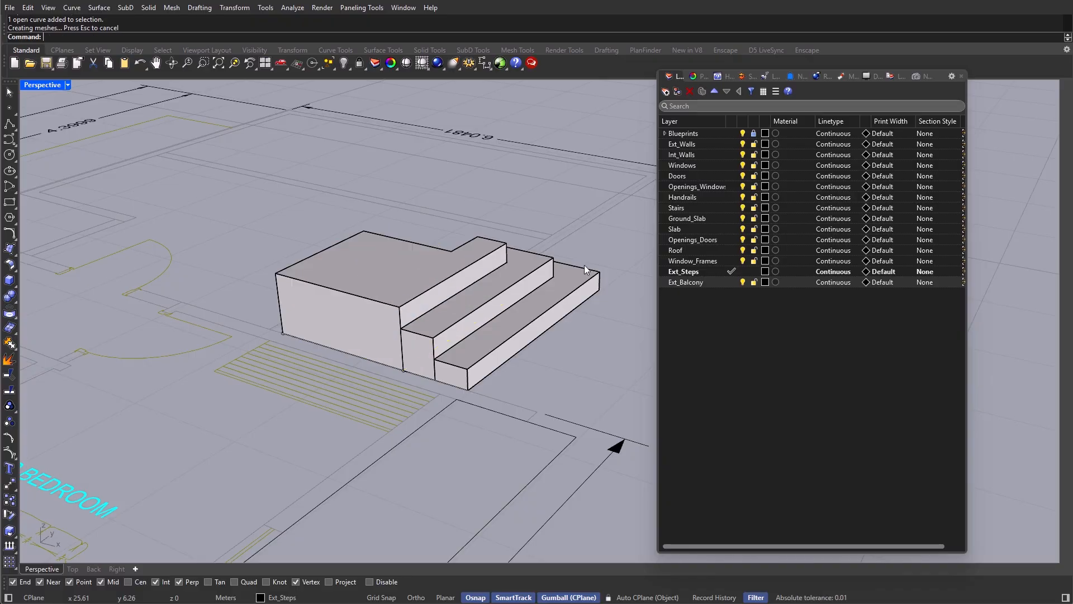
Step: Make Ext_Balcony the current layer and move the balcony outline onto it
click(731, 282)
scroll(621, 310, down, 5)
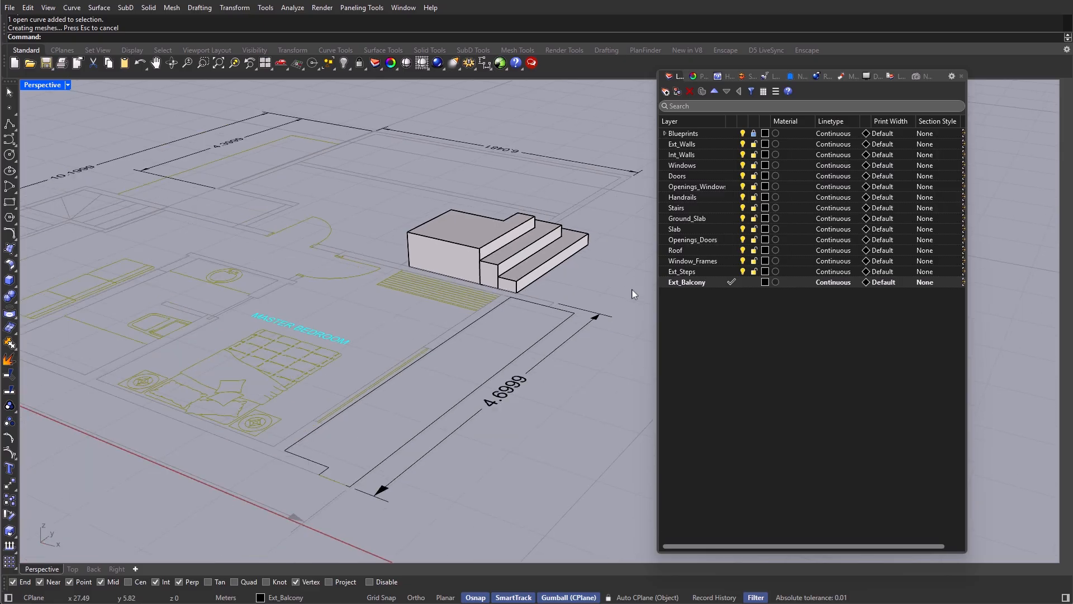
click(540, 314)
right_click(720, 283)
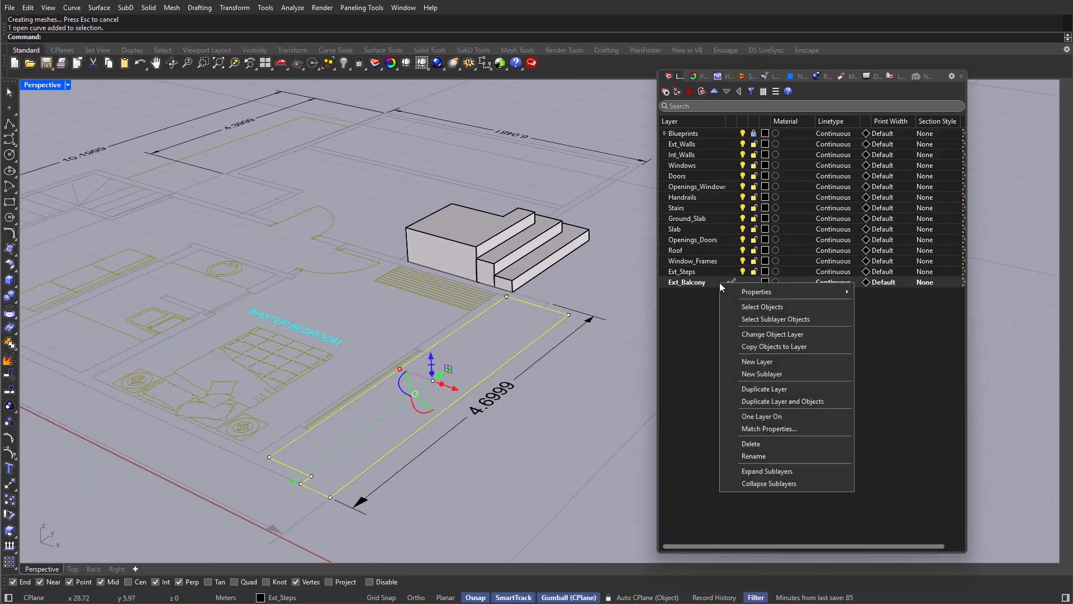
click(786, 333)
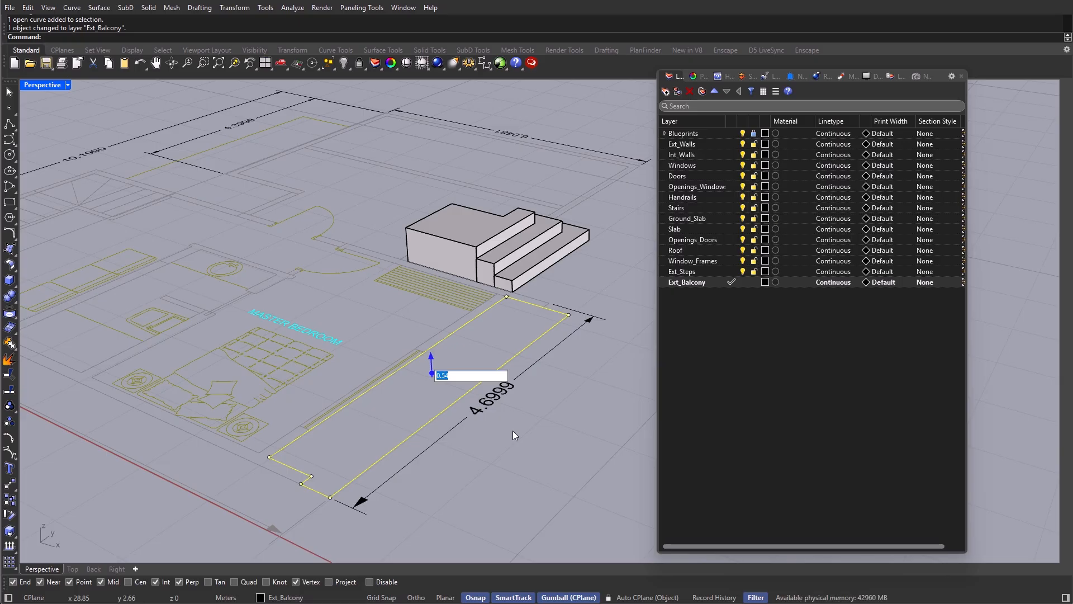
Step: Extrude the balcony outline 0.2 m downward as a slab
text(0.2)
key(Return)
click(467, 408)
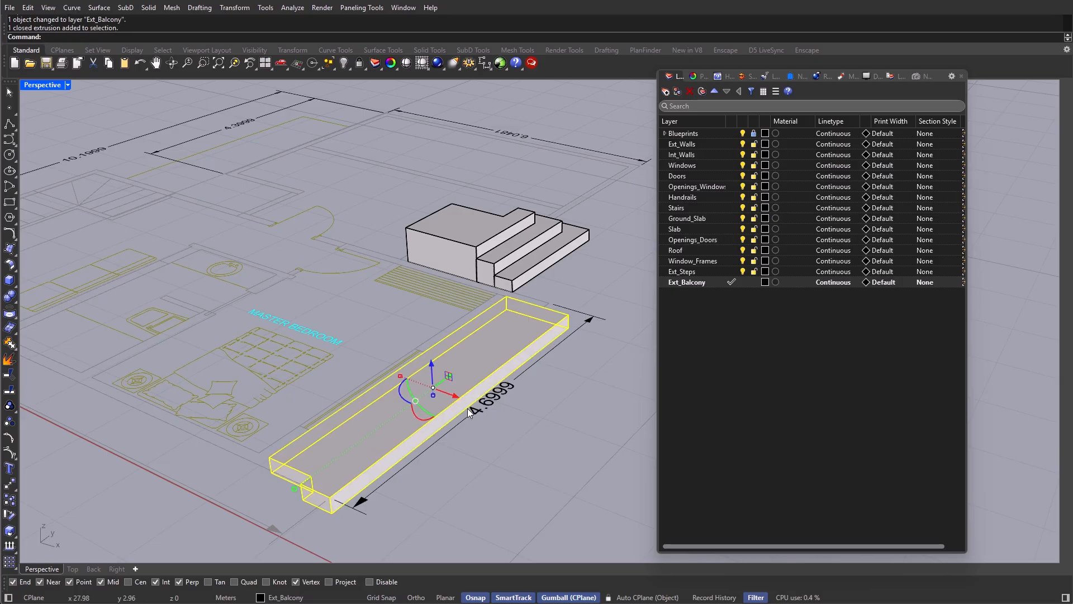
key(Escape)
Step: Move the balcony outline curve 0.9 m upward above the slab
click(456, 398)
click(488, 427)
right_drag(456, 398, 444, 338)
click(439, 338)
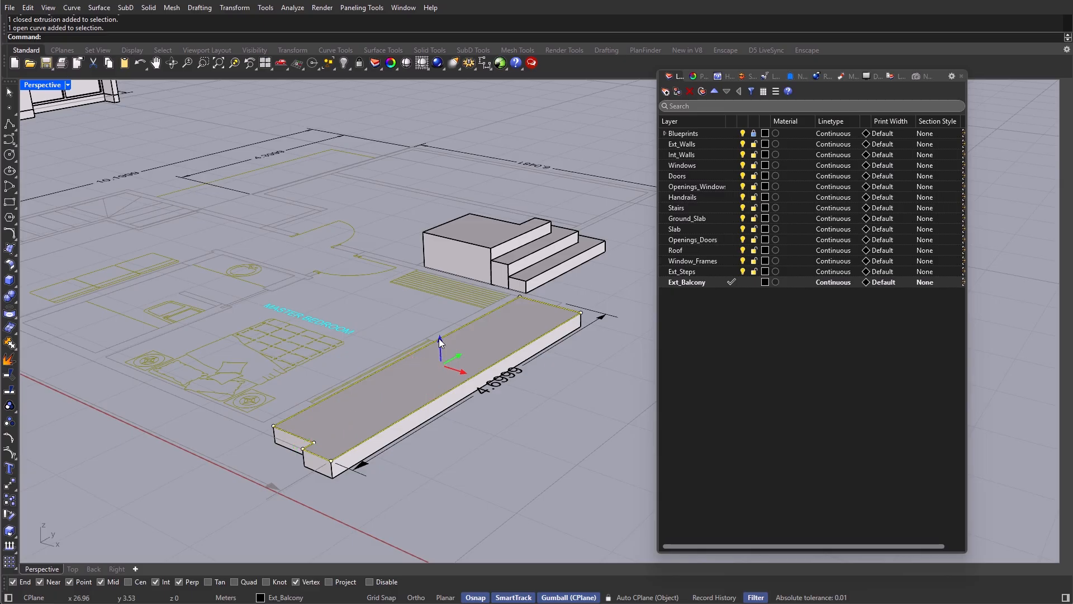
text(0.9)
key(Return)
key(Escape)
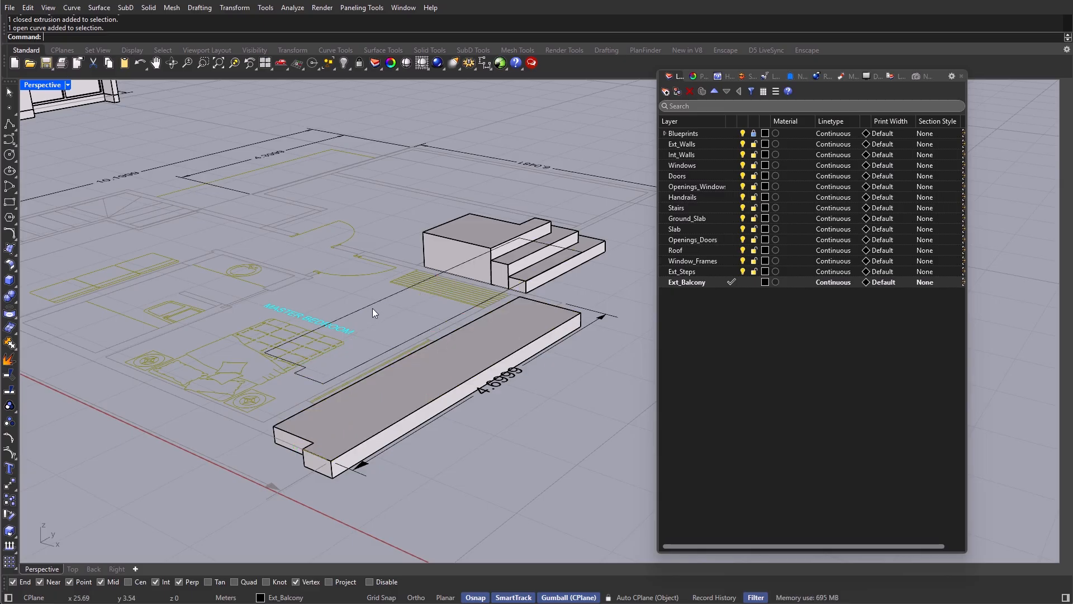
Step: Undo the previous polyline and offset the open balcony railing curve inward by 0.1 m
ctrl+shift+click(367, 293)
right_drag(374, 320, 321, 398)
key(ctrl+z)
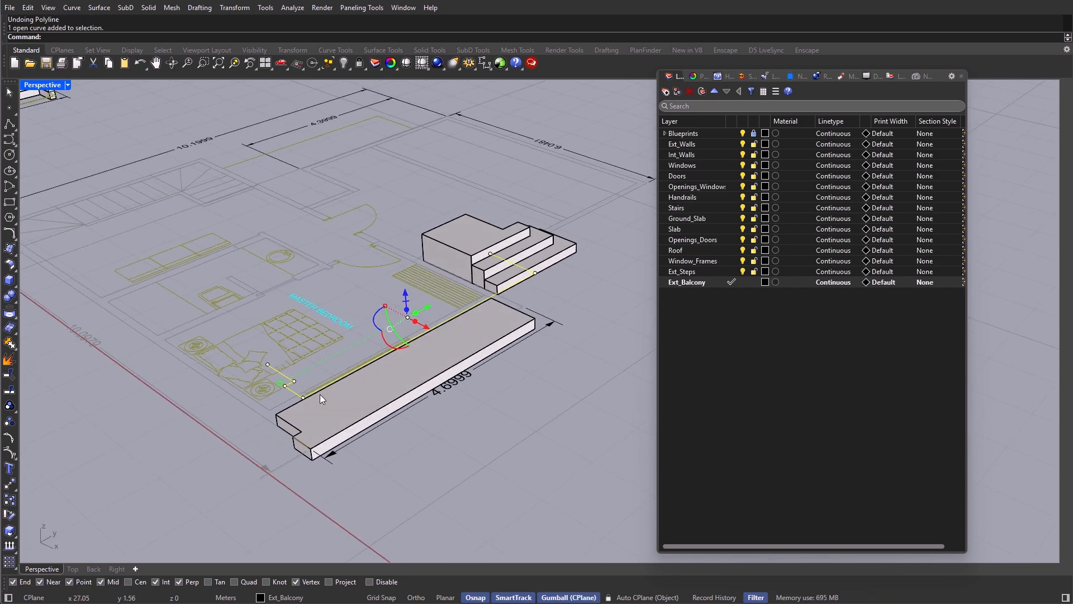
key(Return)
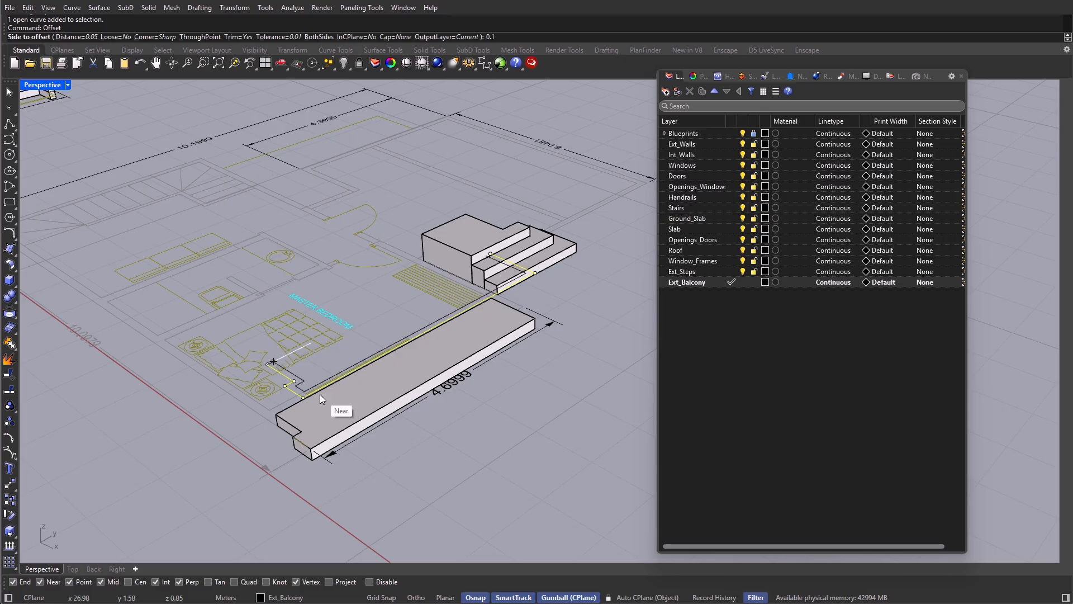
Step: Draw short lines between the endpoints of the railing curve and its offset to close both ends
text(Polyline)
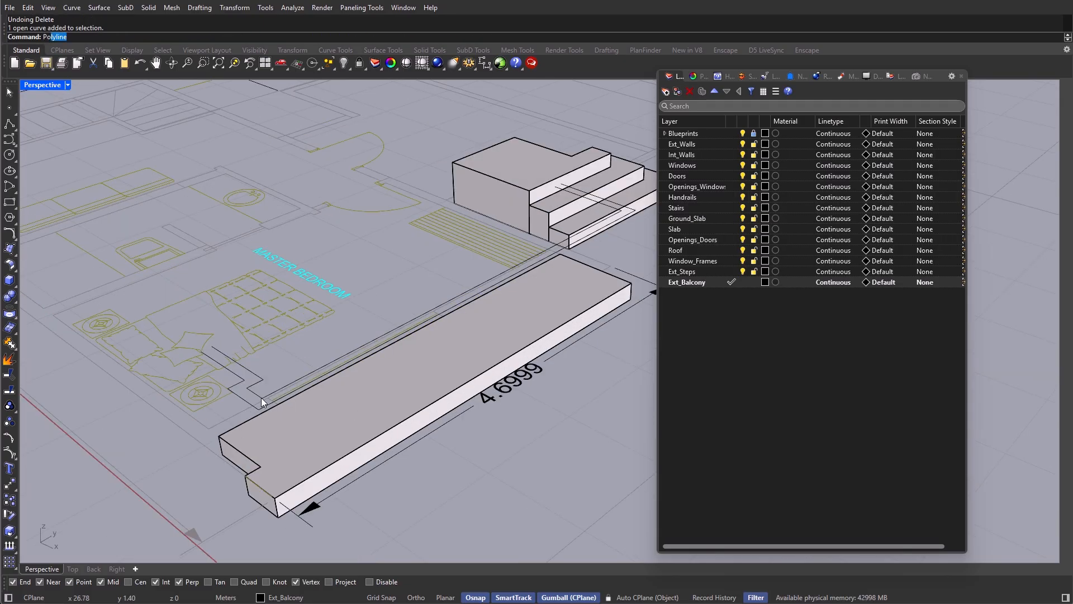
key(Return)
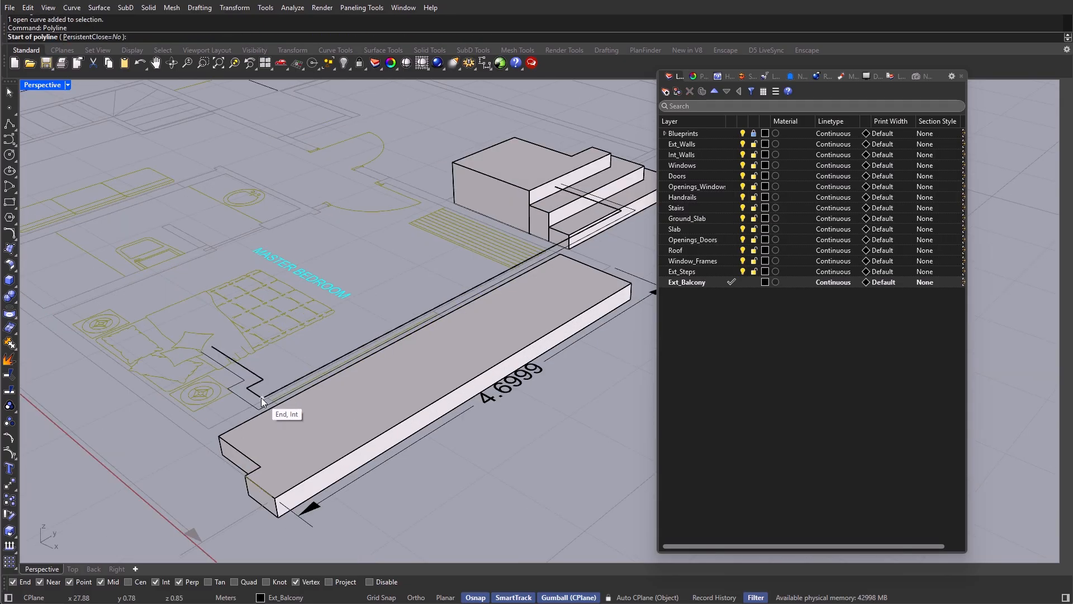
click(202, 350)
click(211, 346)
key(Return)
key(Return)
click(555, 187)
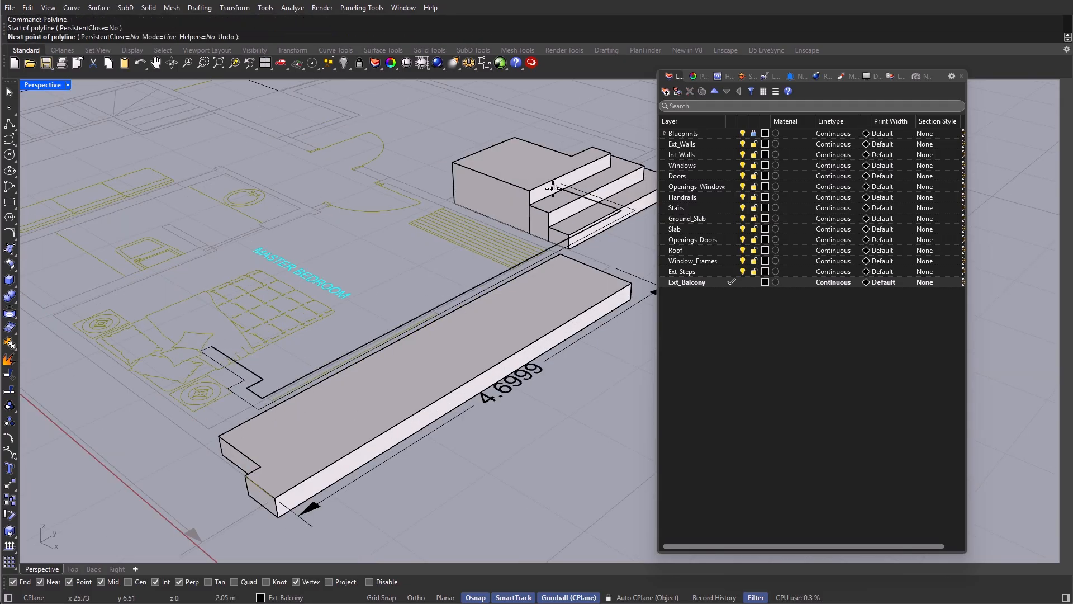
click(561, 184)
key(Return)
scroll(547, 190, down, 5)
right_drag(547, 190, 592, 189)
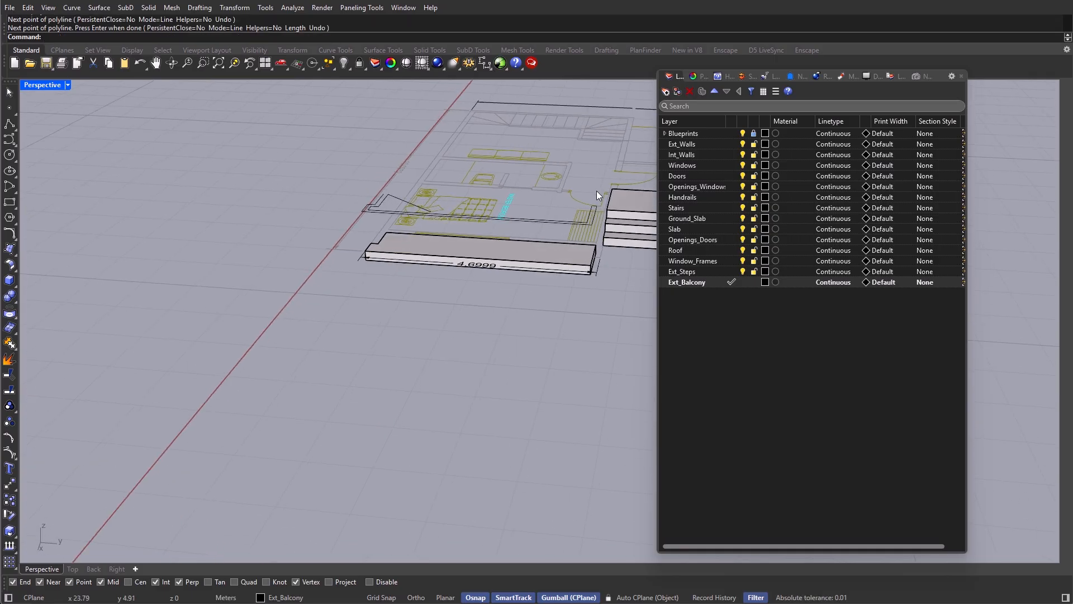
Step: Delete the misdrawn diagonal line at one railing end and redraw a short line closing that end
click(410, 201)
scroll(408, 207, up, 3)
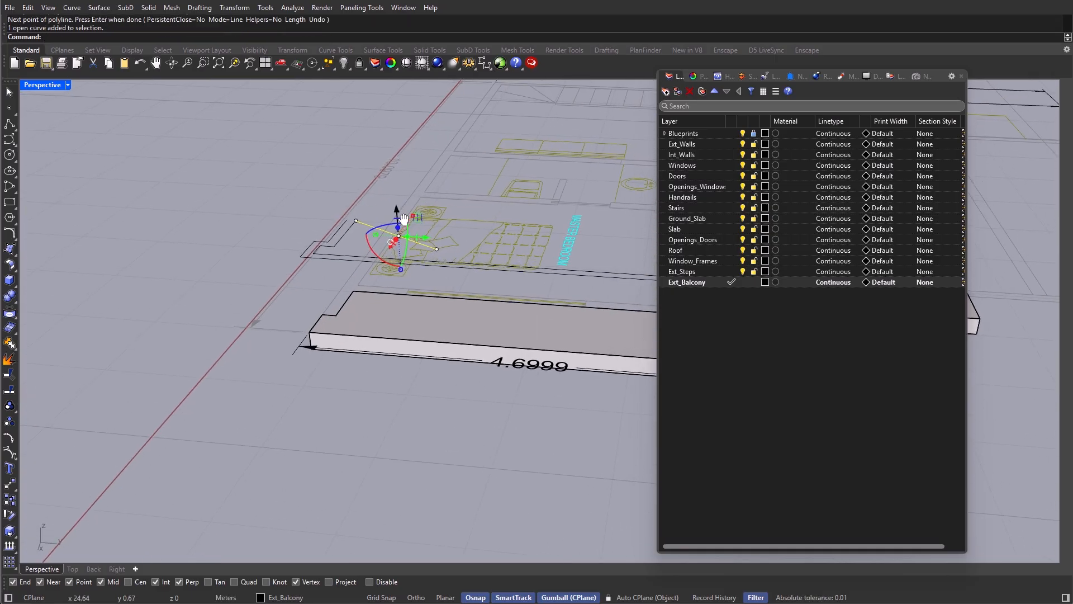
key(Delete)
key(Return)
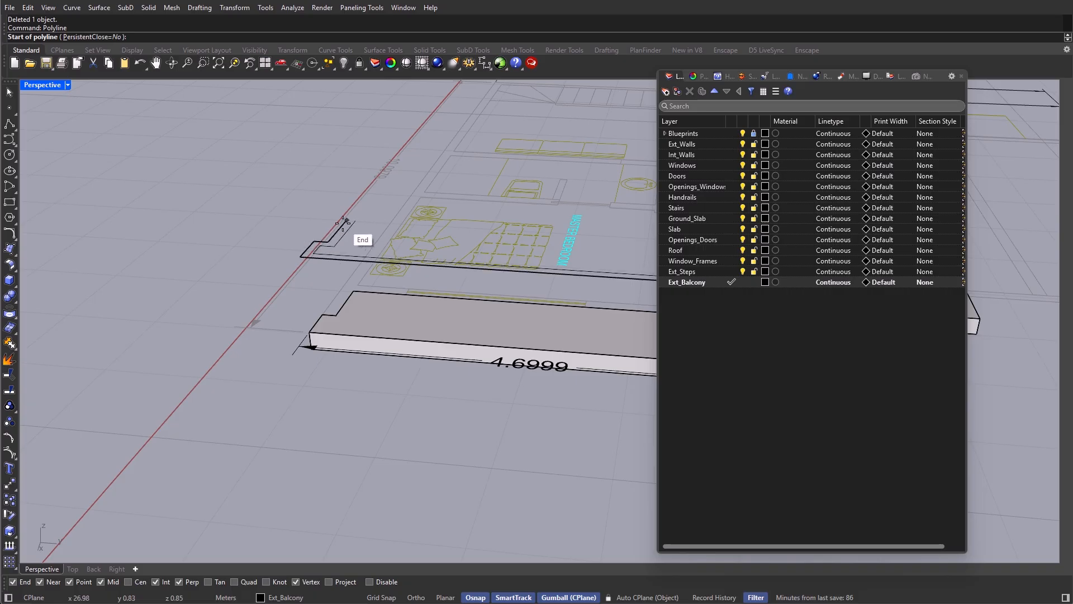
click(346, 221)
click(355, 220)
key(Return)
scroll(355, 222, down, 3)
scroll(352, 222, up, 3)
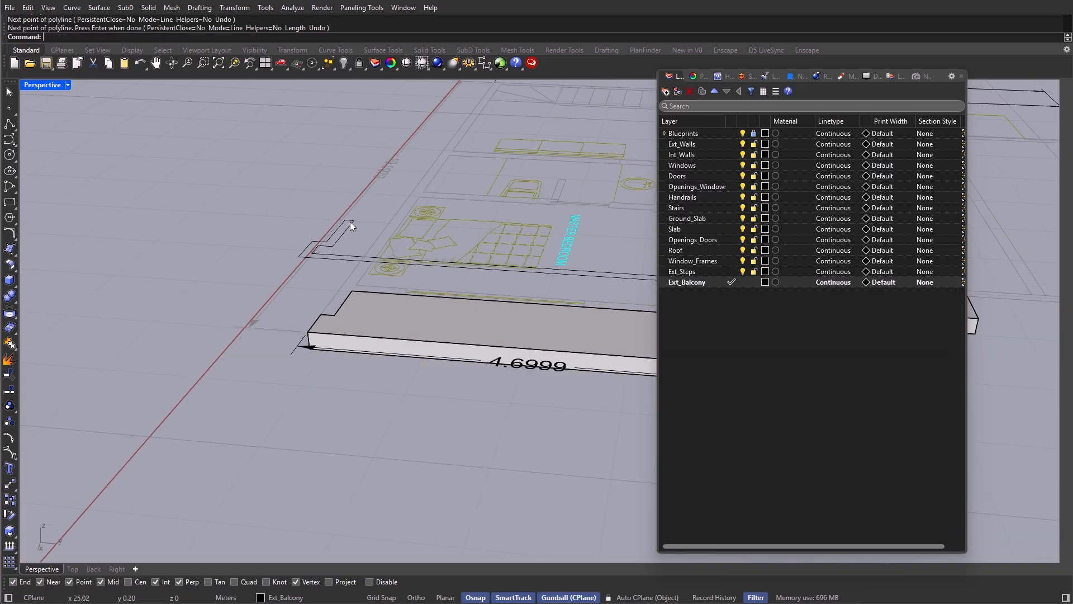
Step: Join all the curves on the Ext_Balcony layer into one closed outline and extrude it downward as a solid handrail
scroll(350, 221, down, 2)
shift+right_drag(350, 221, 289, 234)
right_click(715, 282)
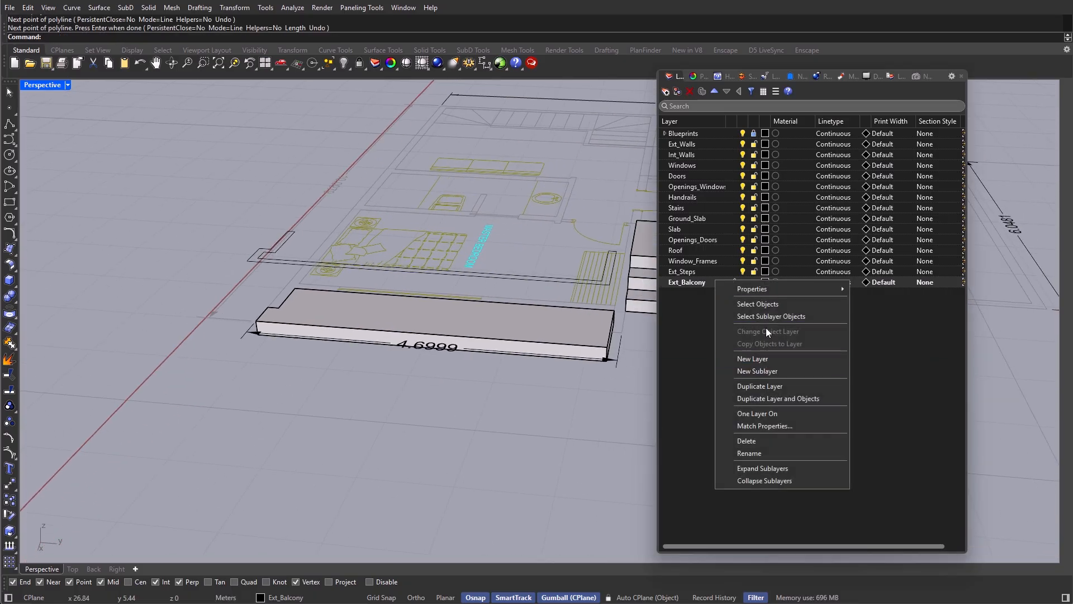
click(758, 303)
ctrl+drag(591, 390, 503, 330)
right_drag(475, 341, 509, 361)
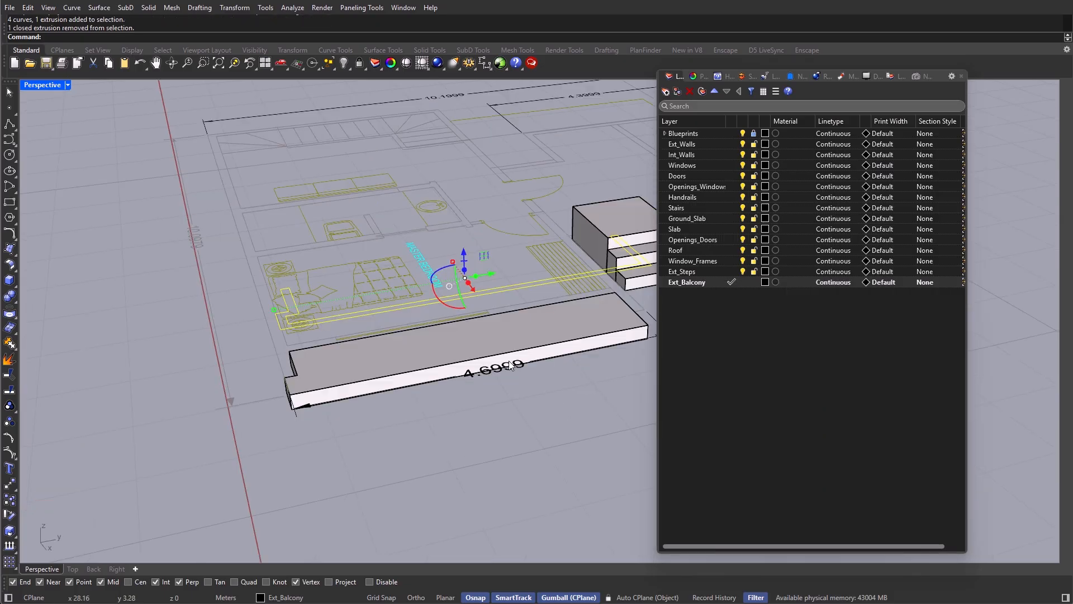
key(ctrl+j)
click(467, 269)
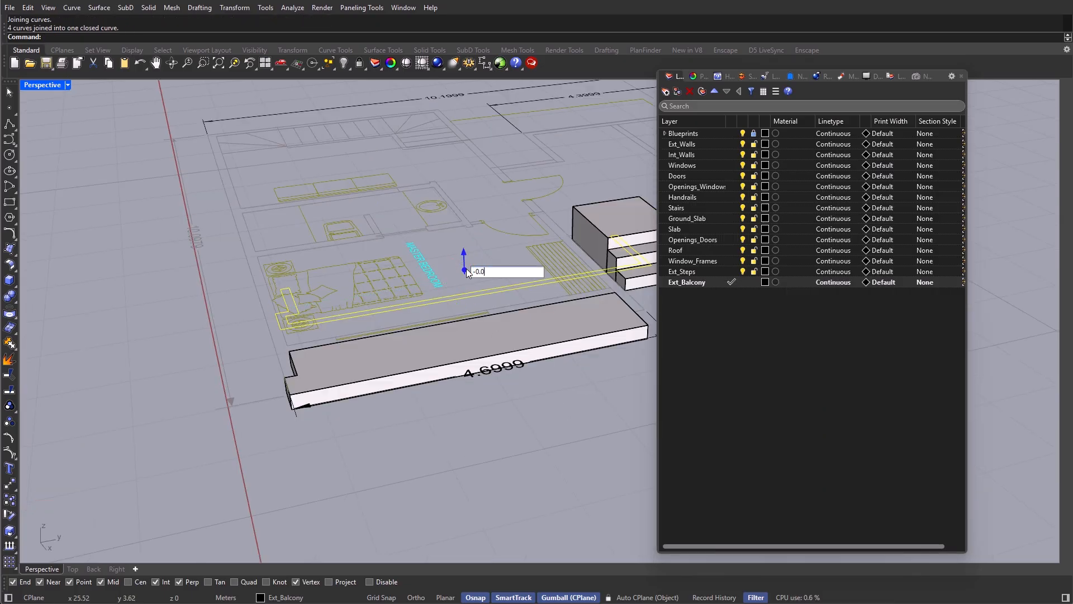
key(Return)
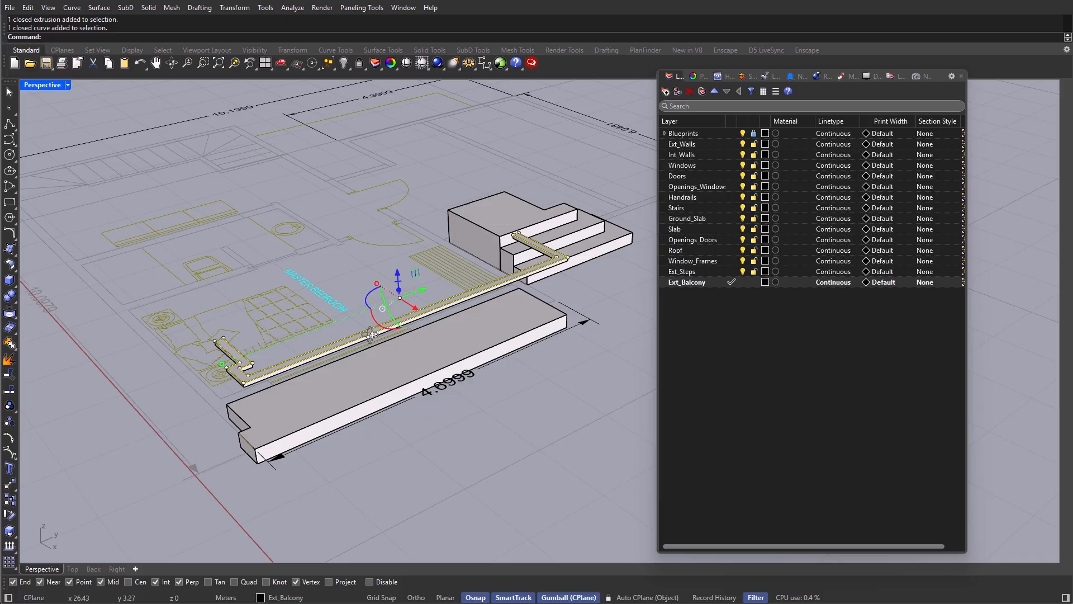
Step: Isolate the closed railing outline and delete its end segments and inner curve, keeping the open outer curve
right_drag(364, 331, 370, 340)
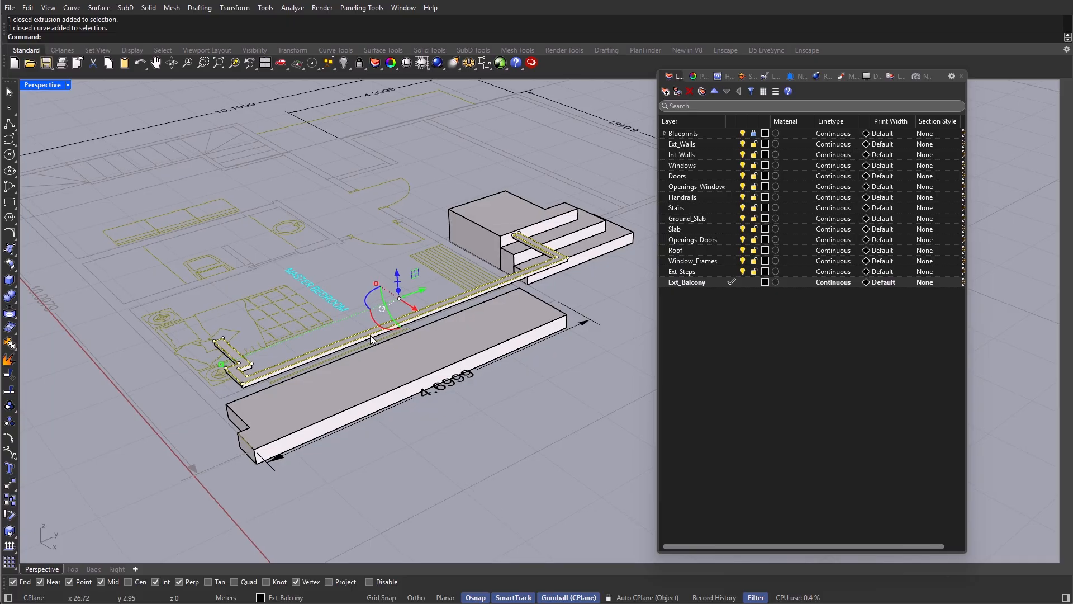
key(Return)
scroll(436, 288, up, 10)
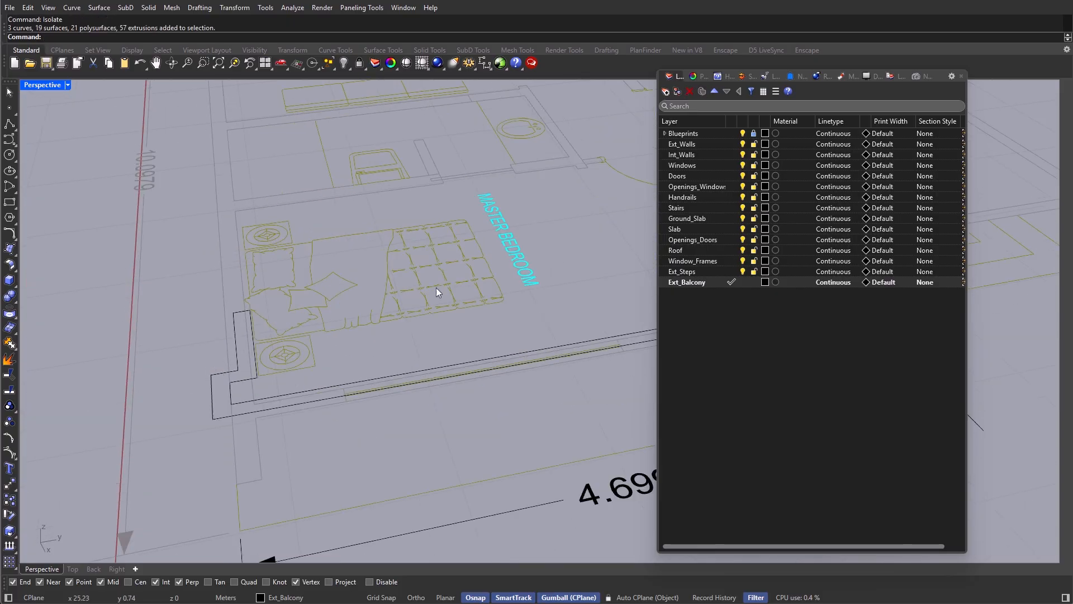
scroll(300, 307, down, 5)
scroll(196, 330, up, 5)
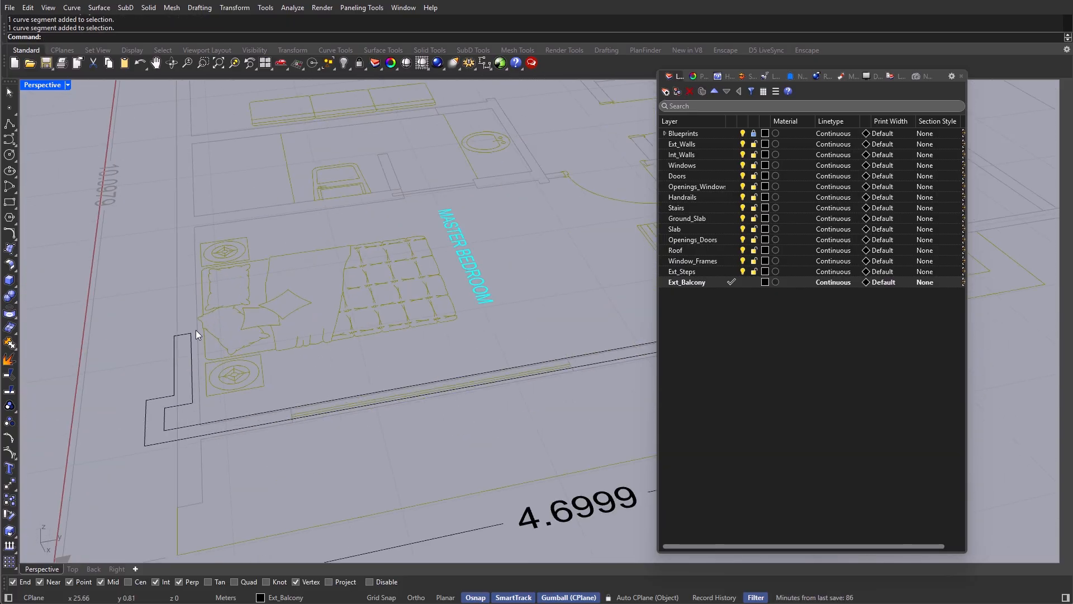
key(Delete)
click(197, 367)
Step: Offset the open railing curve inward by 0.05 m and delete the original outer curve
scroll(200, 367, down, 4)
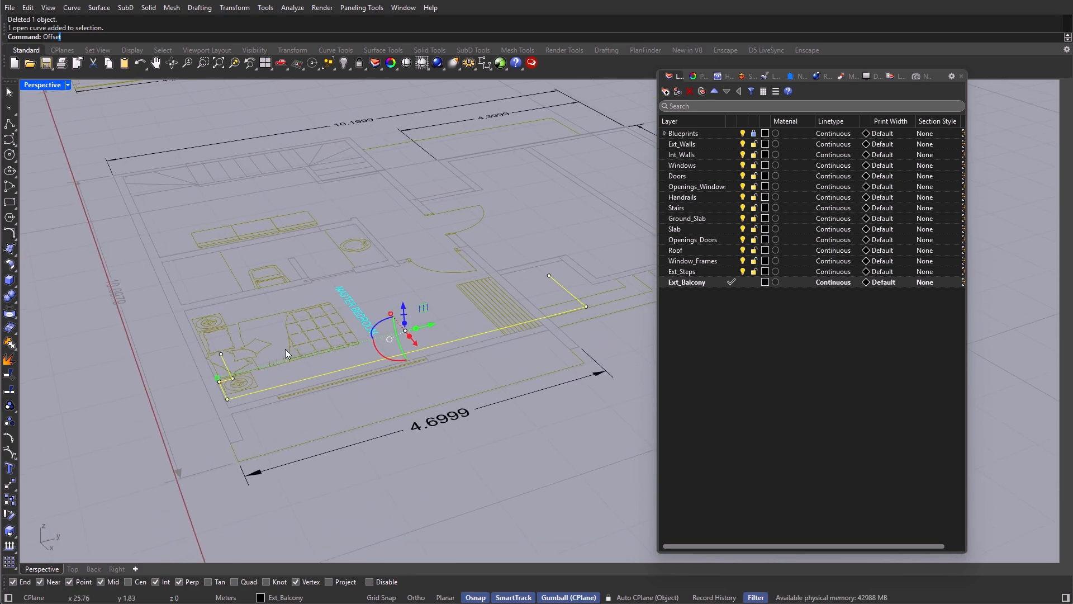
key(Return)
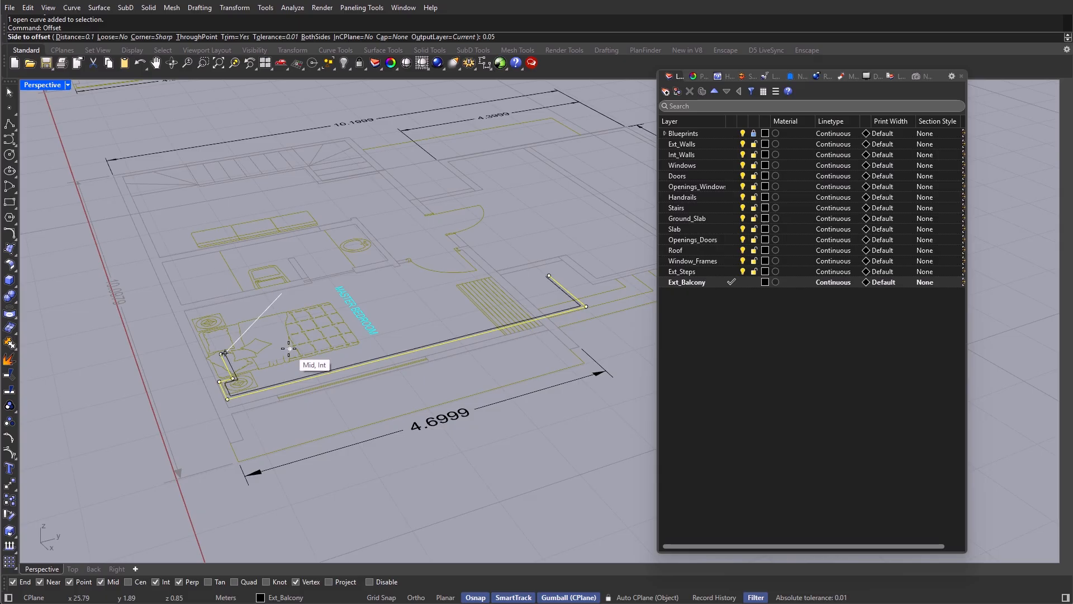
click(304, 336)
scroll(219, 380, up, 3)
key(Delete)
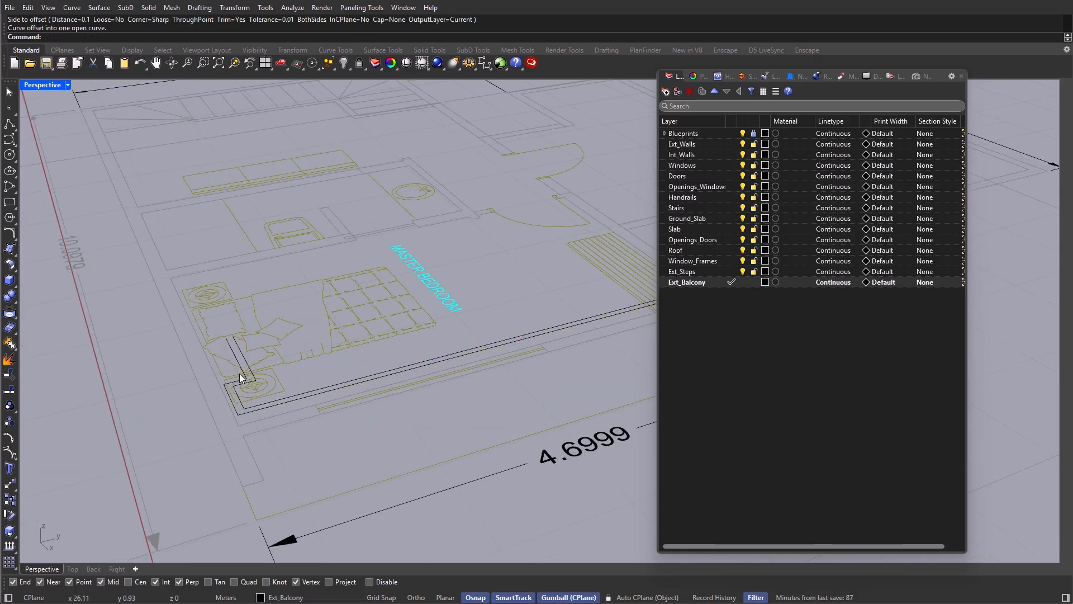
click(252, 373)
Step: Show all hidden objects around the railing centreline
scroll(350, 380, down, 5)
right_drag(251, 373, 332, 383)
scroll(348, 382, up, 4)
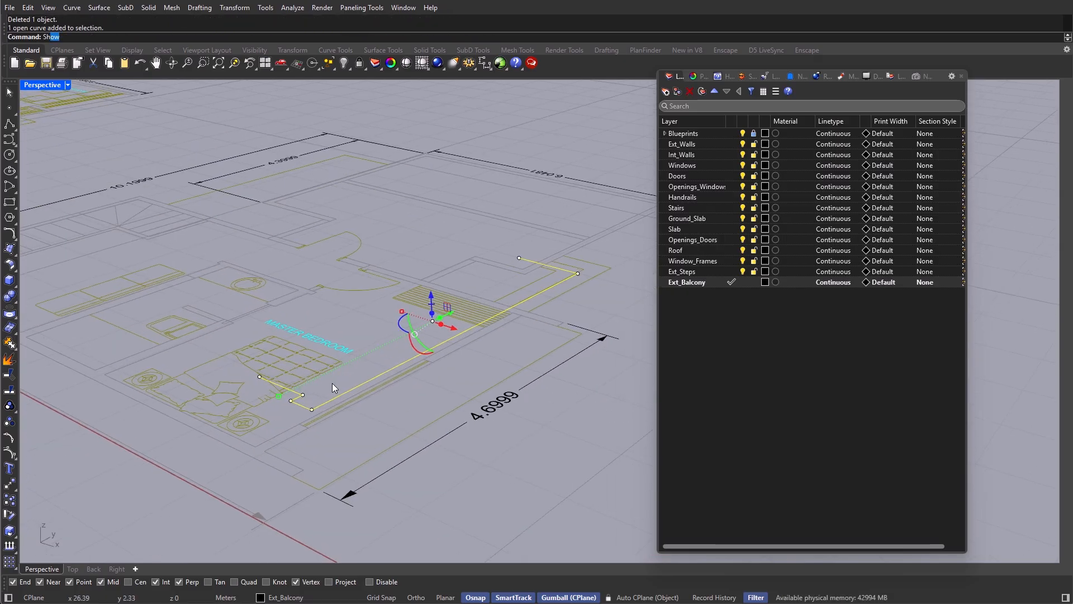
key(Return)
Step: Draw a vertical line from the underside of the handrail's end down to the balcony slab
scroll(86, 133, down, 3)
right_drag(254, 327, 523, 317)
scroll(592, 380, up, 3)
scroll(523, 316, up, 2)
shift+right_drag(554, 366, 489, 364)
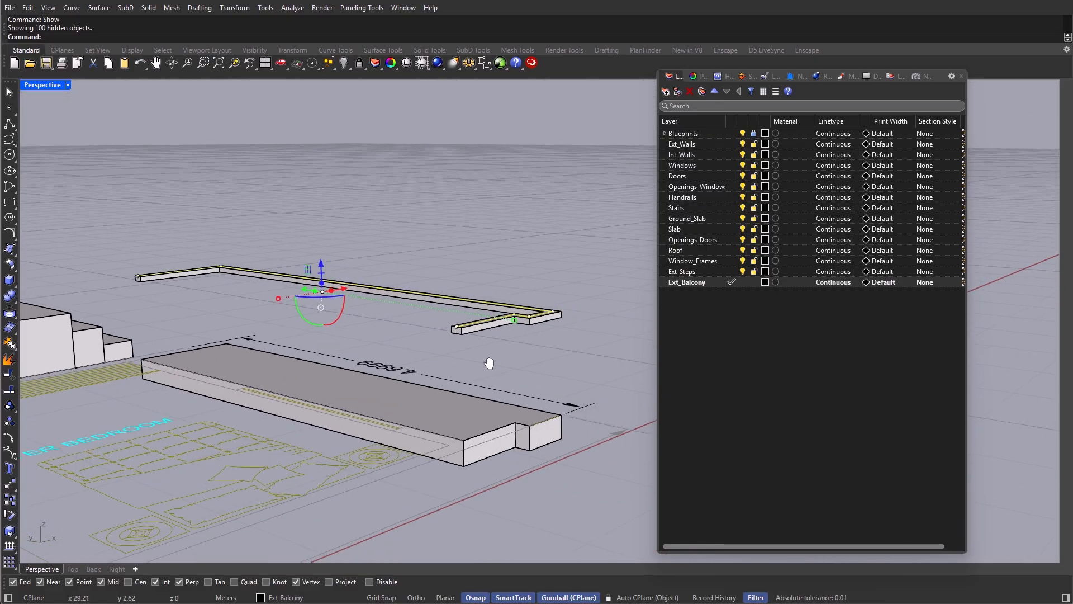
text(polyline)
key(Return)
scroll(469, 360, up, 2)
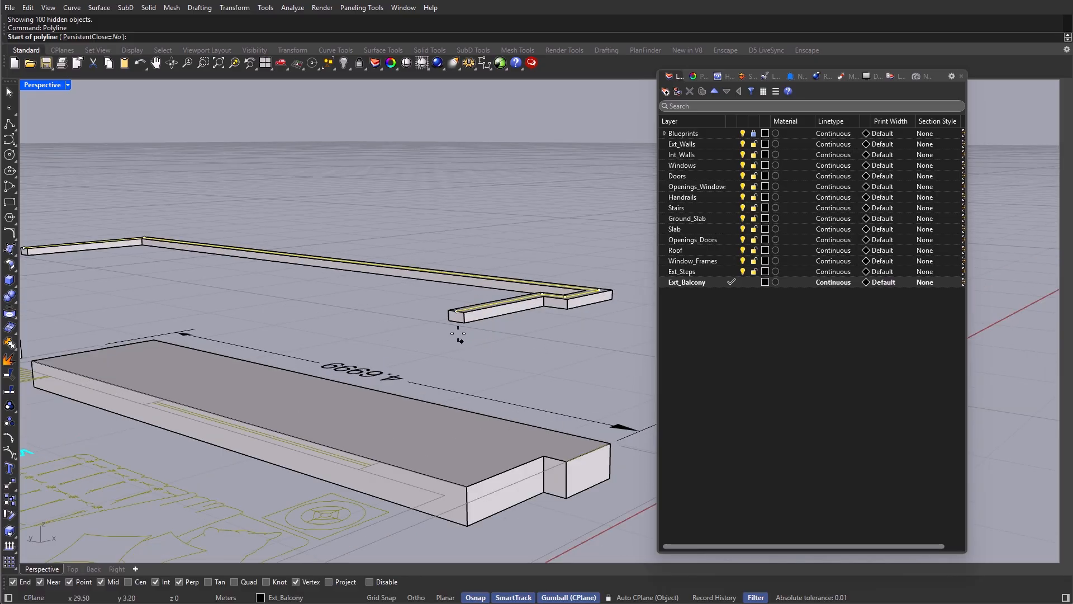
click(455, 321)
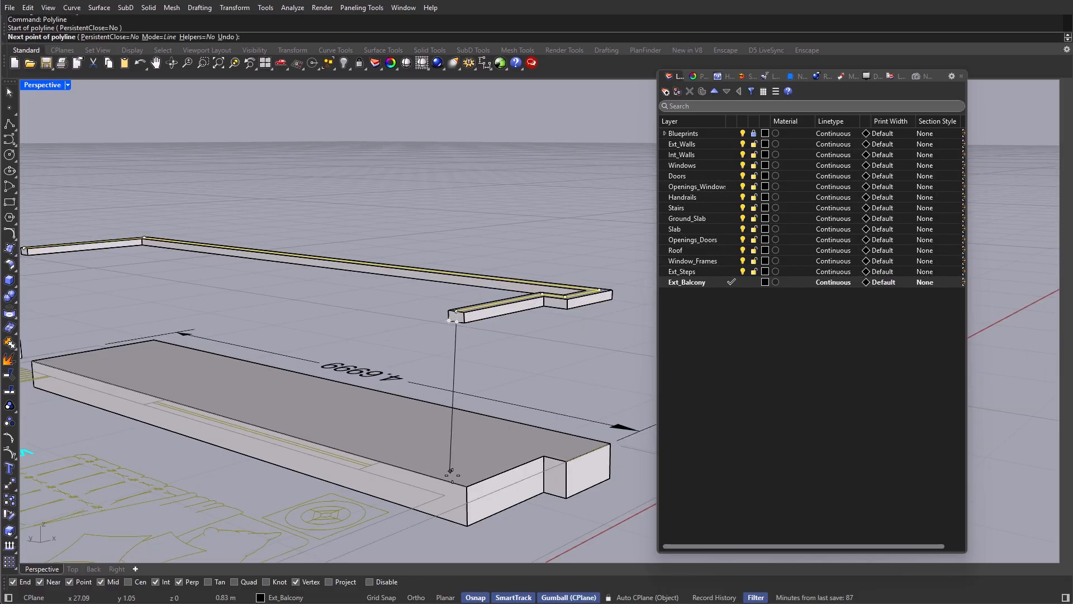
click(459, 488)
Step: Isolate the railing centreline together with the vertical post line
click(469, 309)
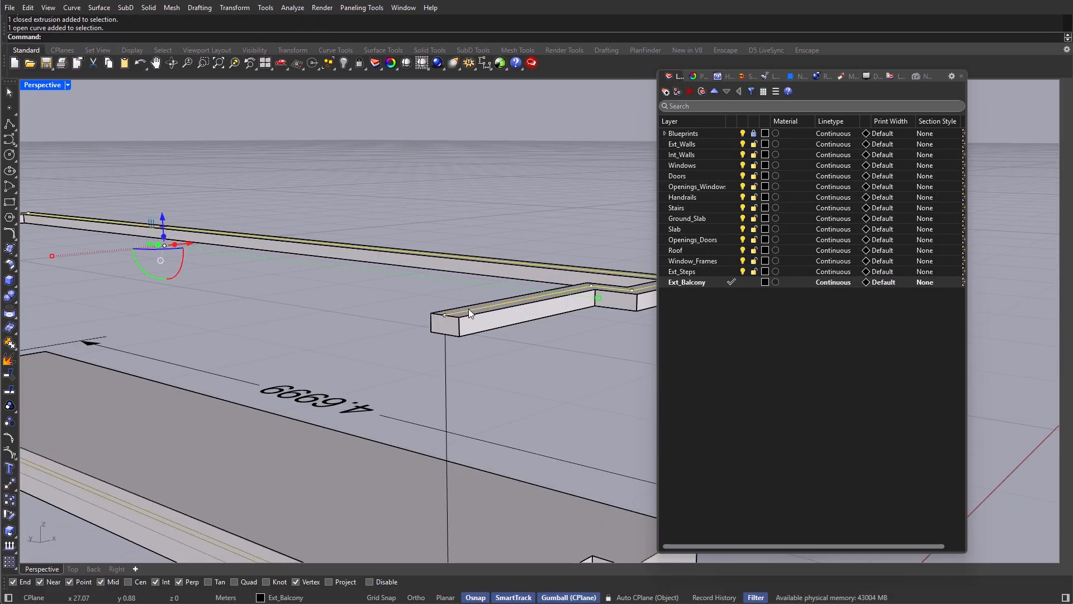
shift+click(447, 375)
scroll(447, 375, down, 3)
text(Isolate)
key(Return)
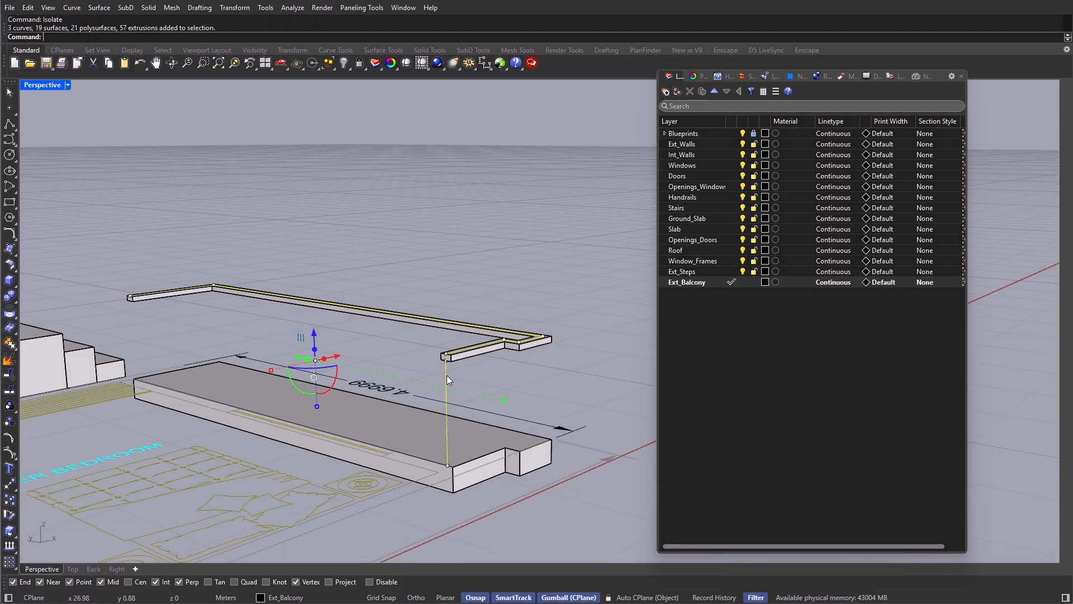
Step: Move the railing centreline down from its end point to the lower end of the vertical post line
click(485, 343)
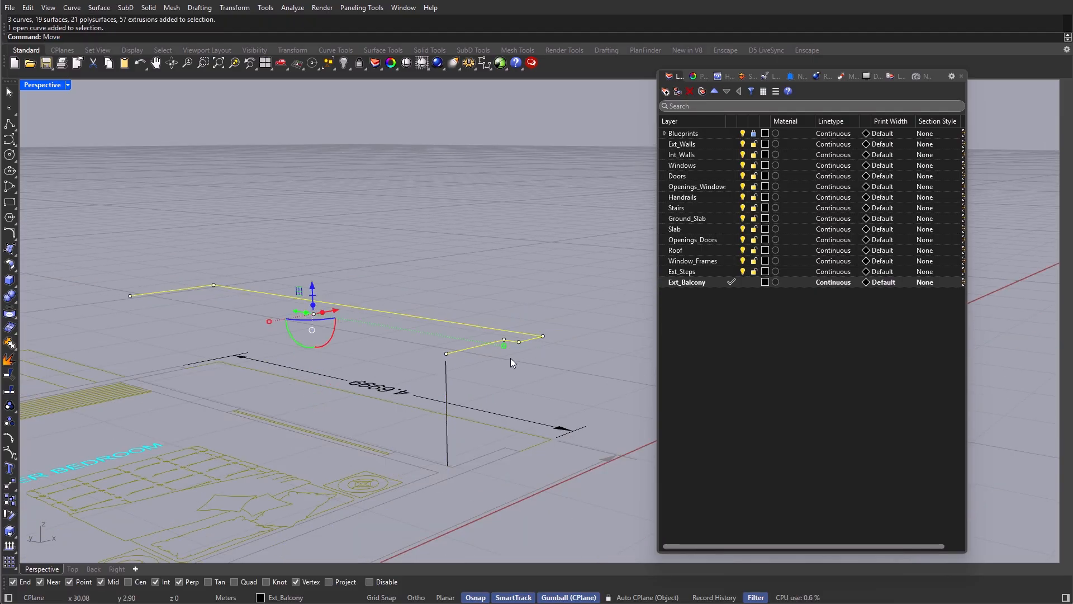
key(Return)
scroll(459, 358, up, 3)
click(440, 351)
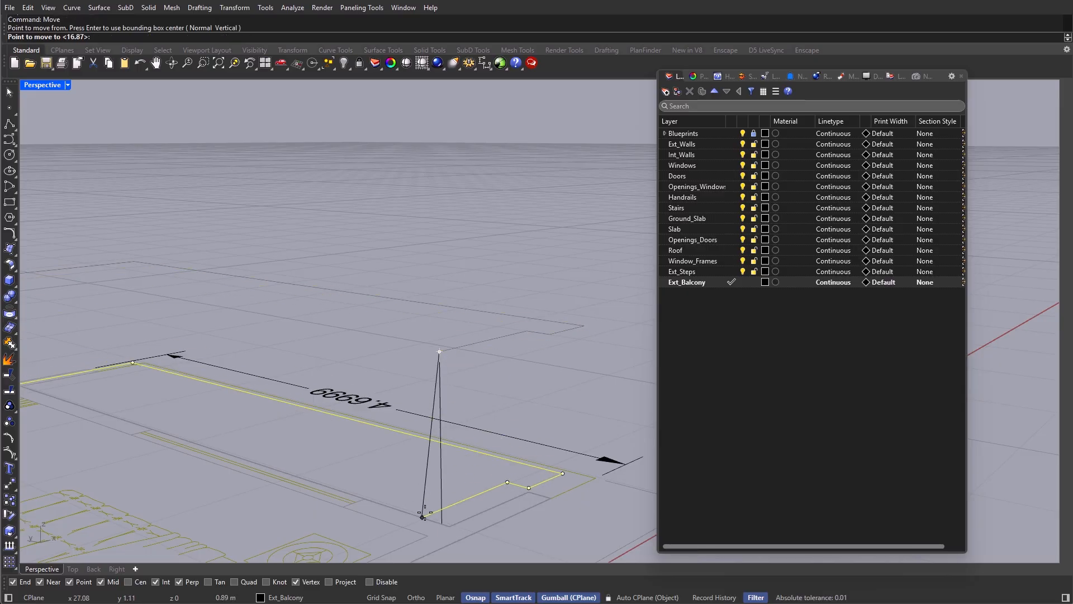
click(440, 506)
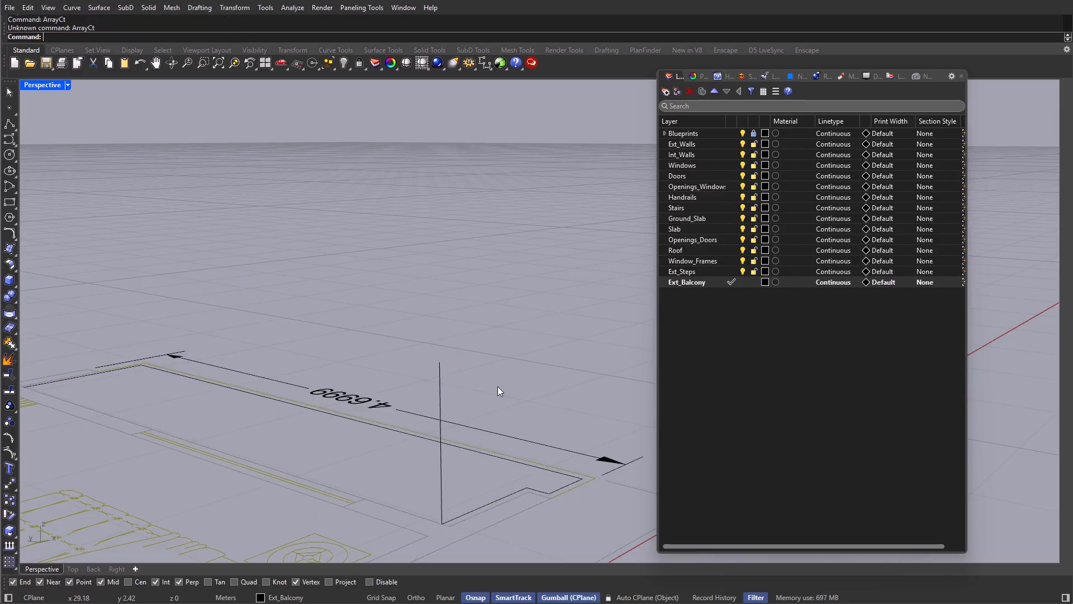
Step: Create a pipe of 0.02 m radius along the vertical line as a railing post
click(440, 383)
scroll(424, 375, down, 3)
right_drag(447, 330, 471, 363)
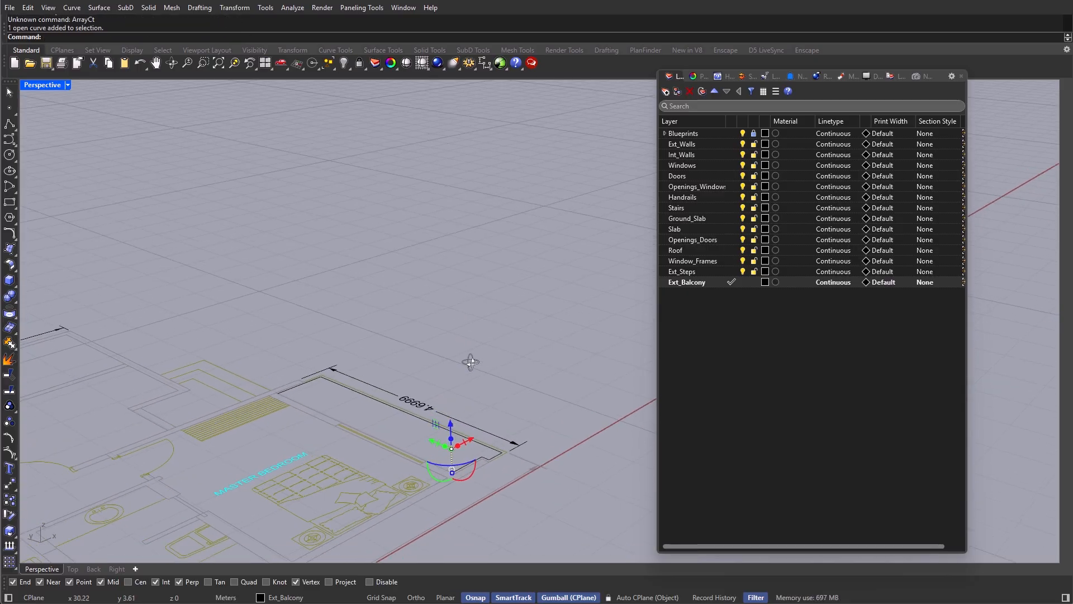
scroll(474, 469, up, 3)
key(Return)
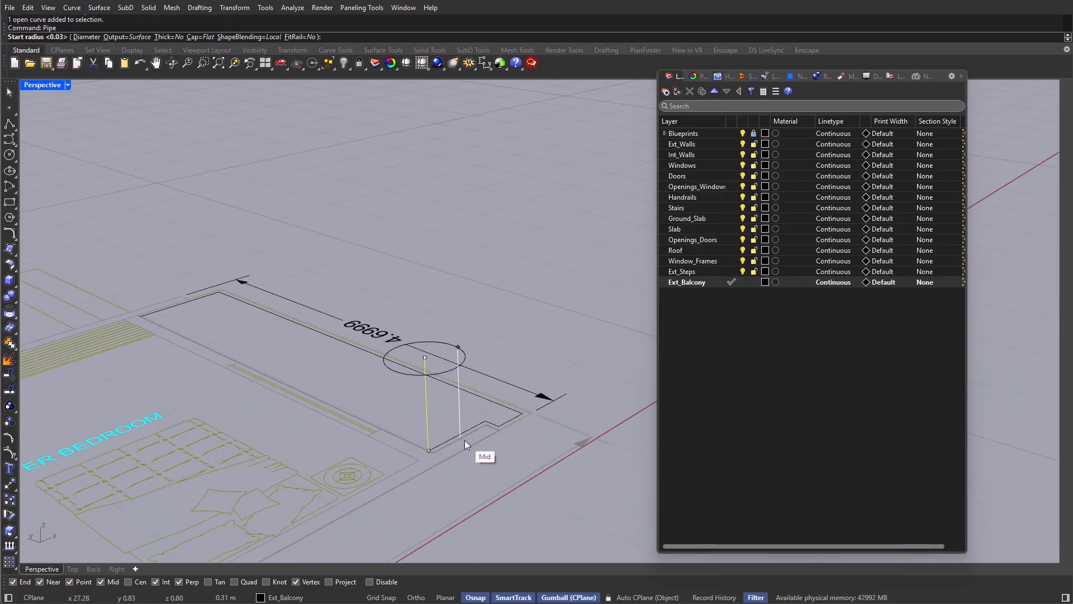
key(Return)
key(Return)
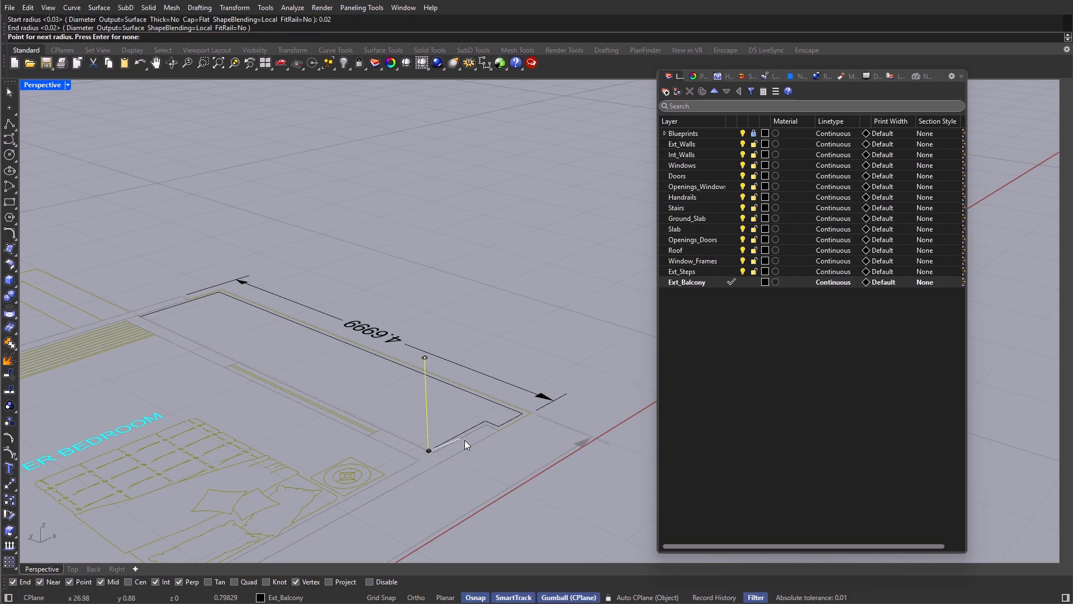
key(Return)
Step: Array the post along the lowered railing curve with 0.5 m between items and Freeform orientation
text(Array)
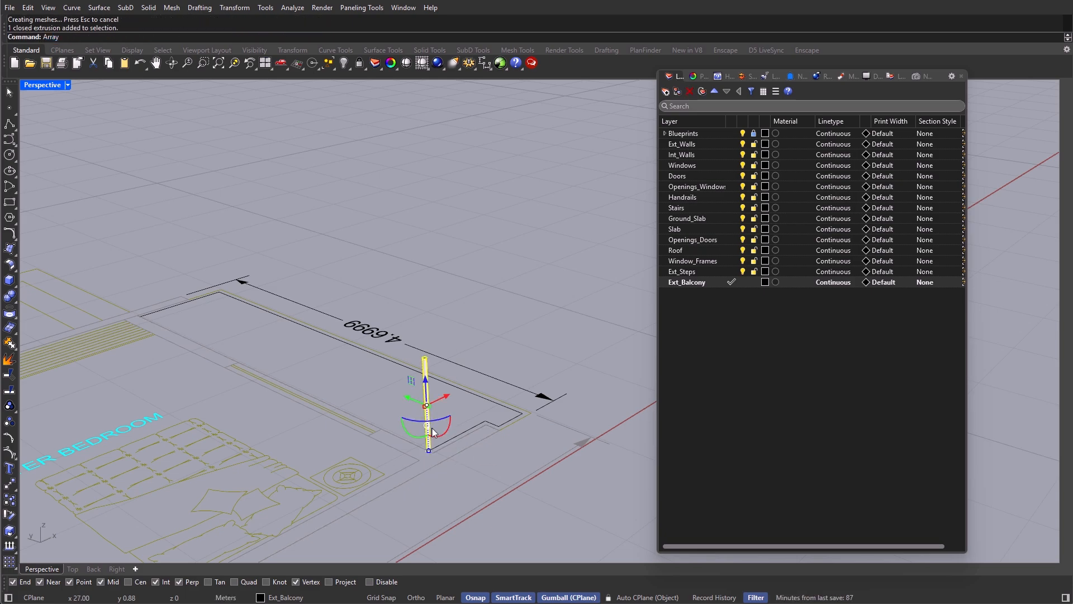
text(Crv)
key(Return)
click(451, 440)
key(Return)
key(Escape)
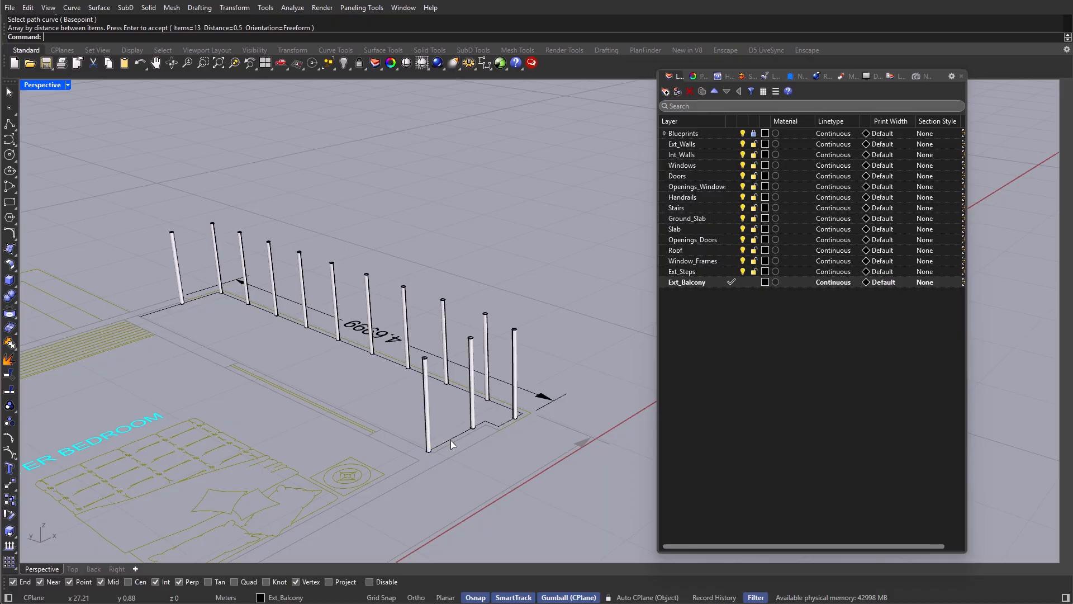
Step: Show all hidden objects around the railing posts
scroll(451, 441, down, 5)
key(Return)
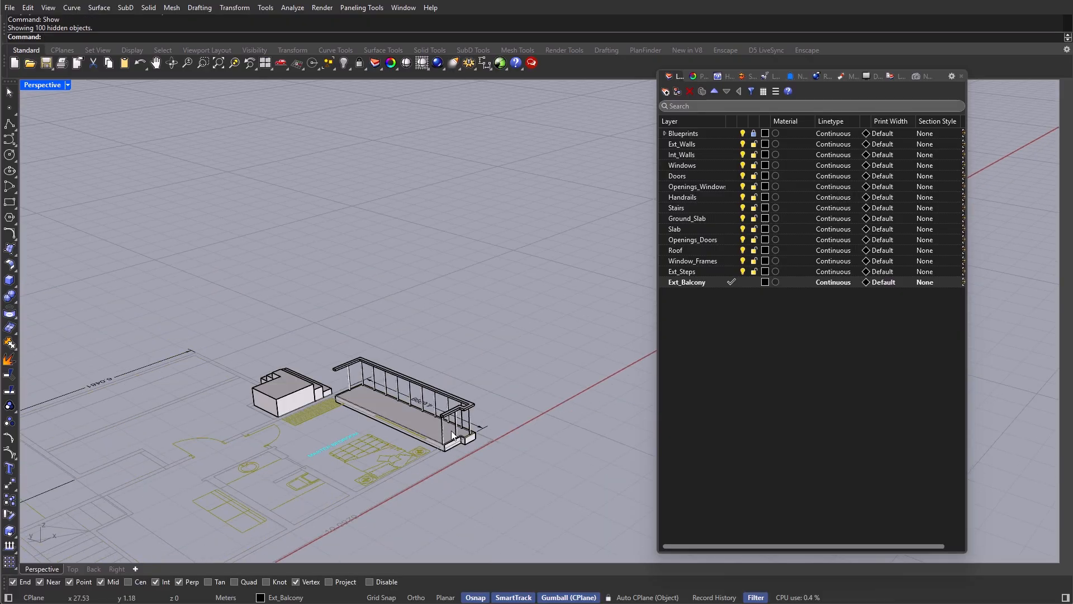
right_drag(451, 430, 268, 428)
scroll(328, 394, up, 4)
Step: Undo the last move and clear the selection around the balcony
key(ctrl+z)
click(328, 405)
scroll(329, 394, down, 5)
right_drag(330, 397, 279, 401)
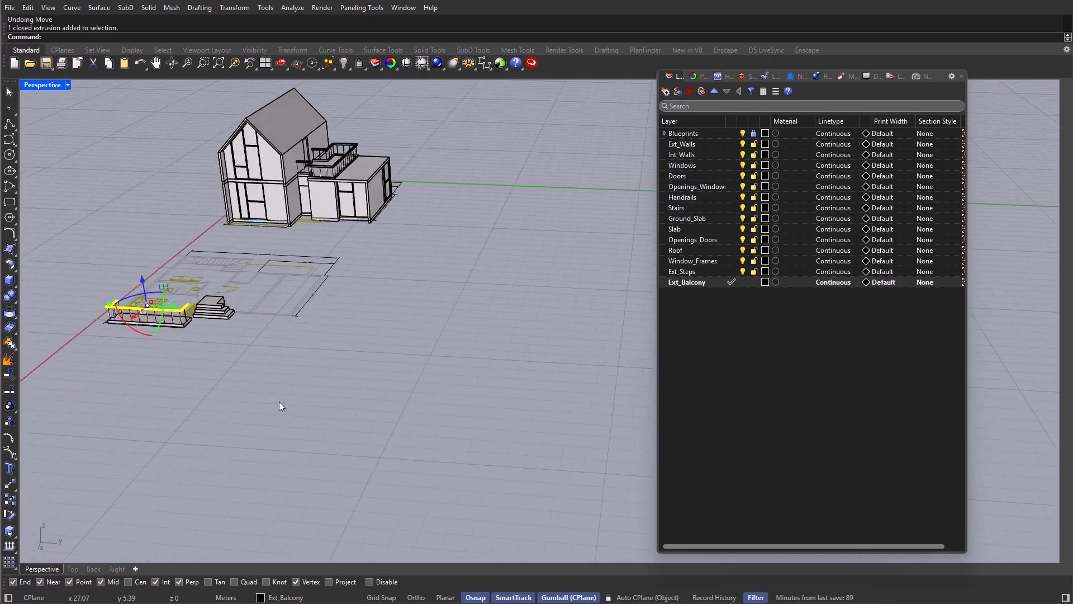
key(Escape)
Step: Group the balcony's slab, handrail and posts into one object
scroll(168, 300, up, 5)
shift+right_drag(175, 299, 260, 332)
drag(90, 461, 79, 459)
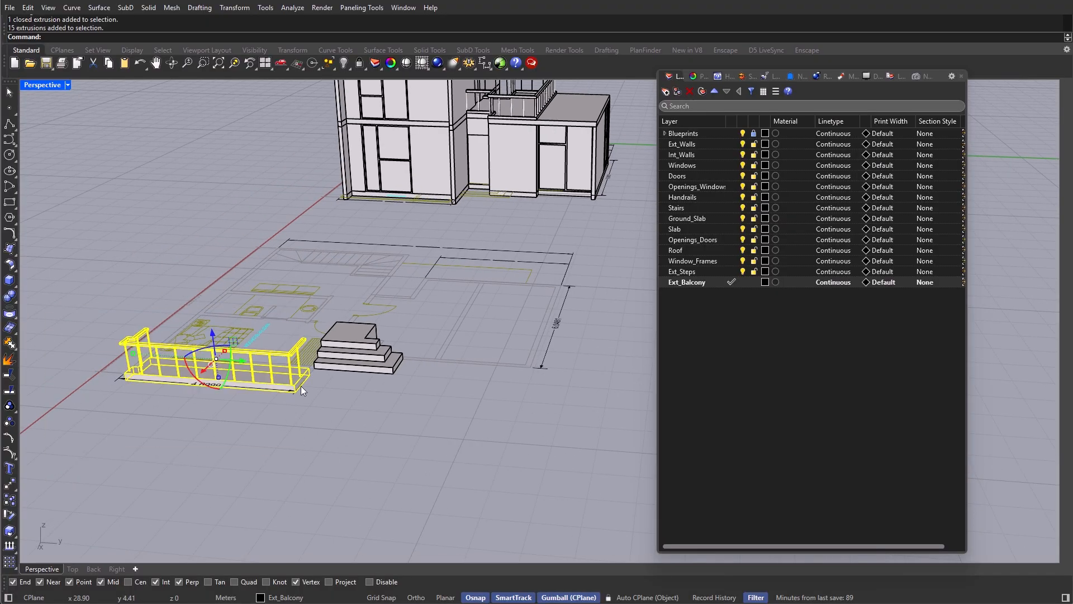
scroll(300, 386, down, 4)
right_drag(300, 386, 439, 416)
scroll(443, 415, up, 2)
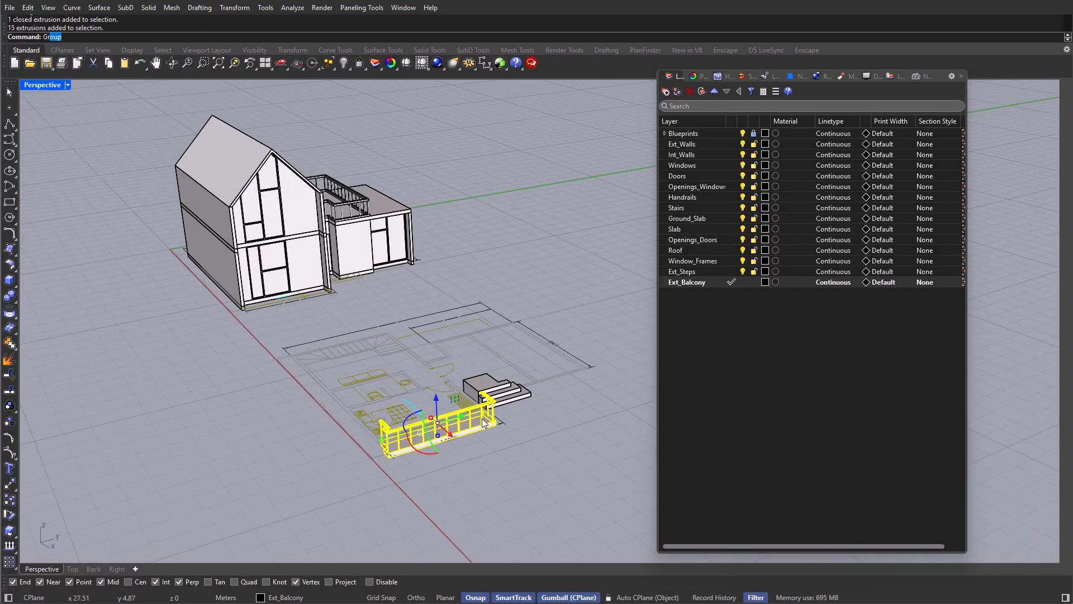
text(Gr)
key(Return)
Step: Move the balcony group from its slab's back corner to the balcony outline against the house's front wall
text(ove)
key(Return)
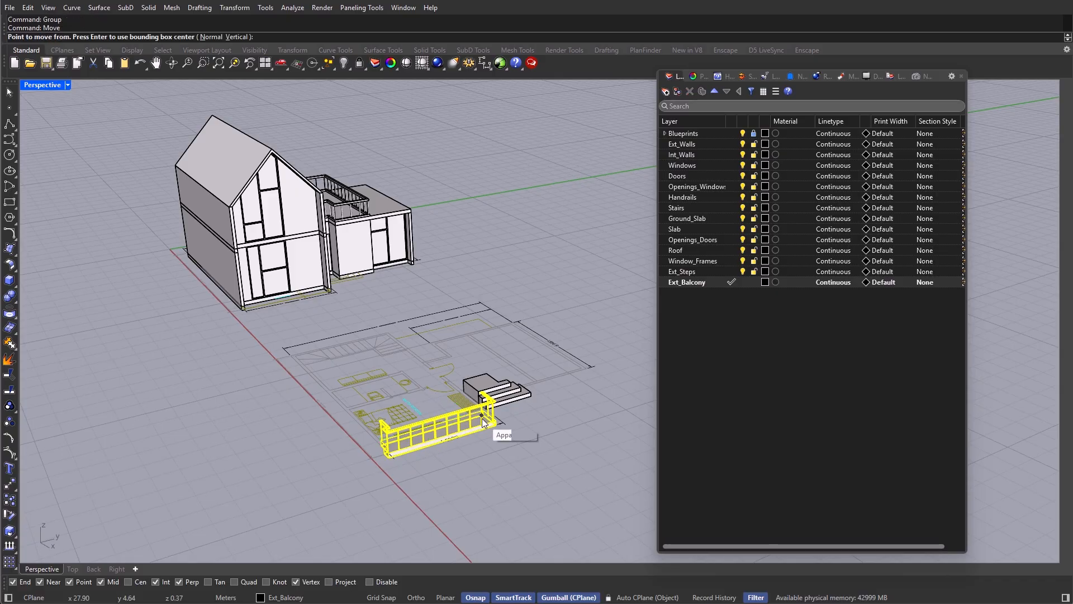
right_drag(482, 415, 220, 347)
scroll(223, 346, up, 10)
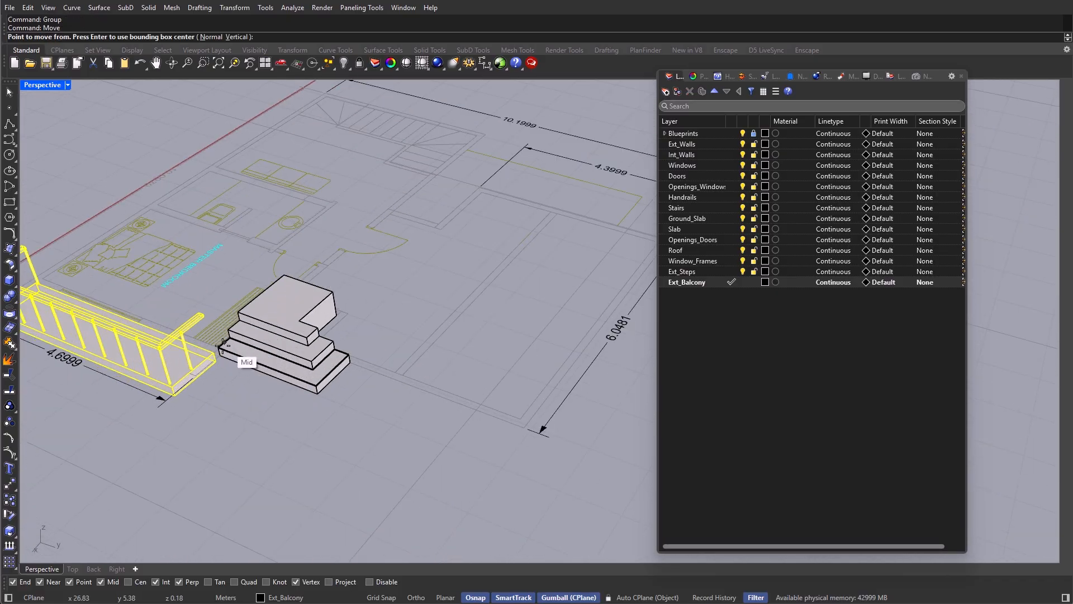
click(214, 351)
scroll(358, 364, down, 5)
scroll(444, 249, up, 8)
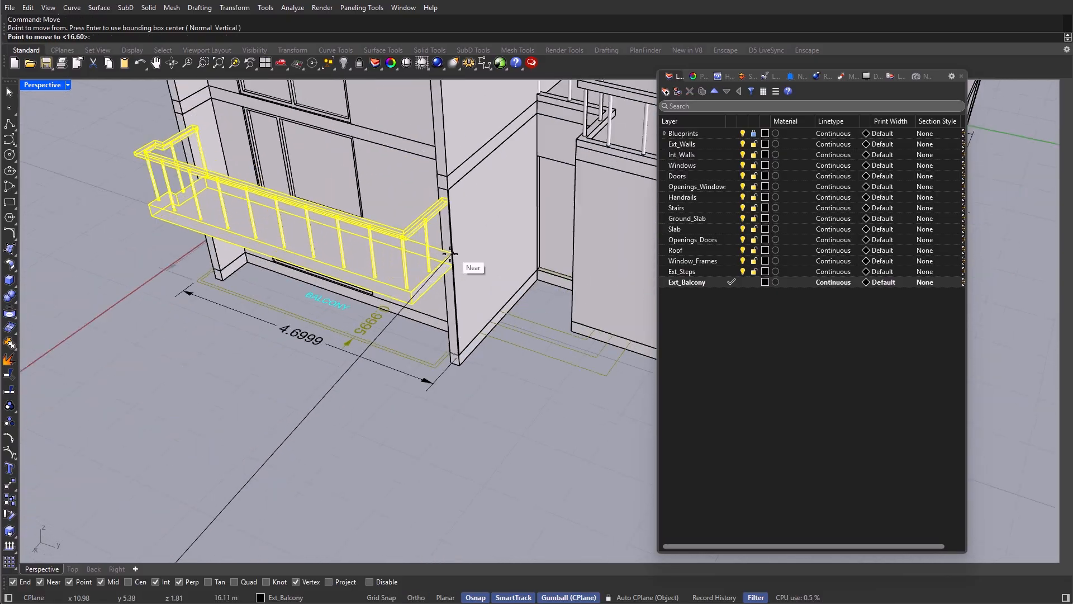
scroll(431, 388, down, 4)
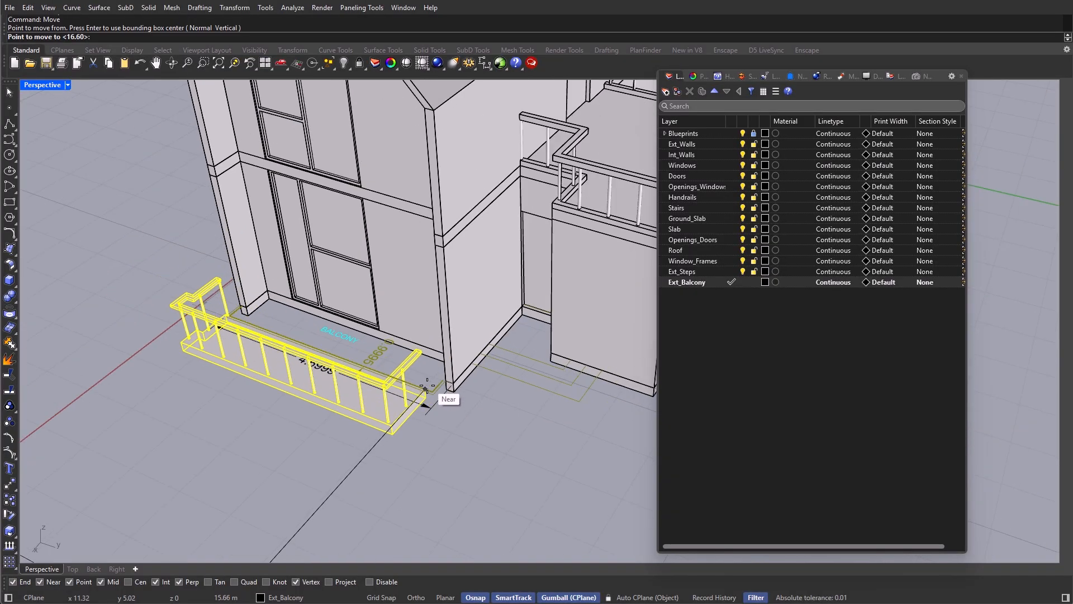
right_drag(426, 388, 495, 403)
right_drag(362, 438, 359, 384)
click(479, 368)
Step: Try to raise the balcony group freely along the front wall
scroll(366, 391, up, 4)
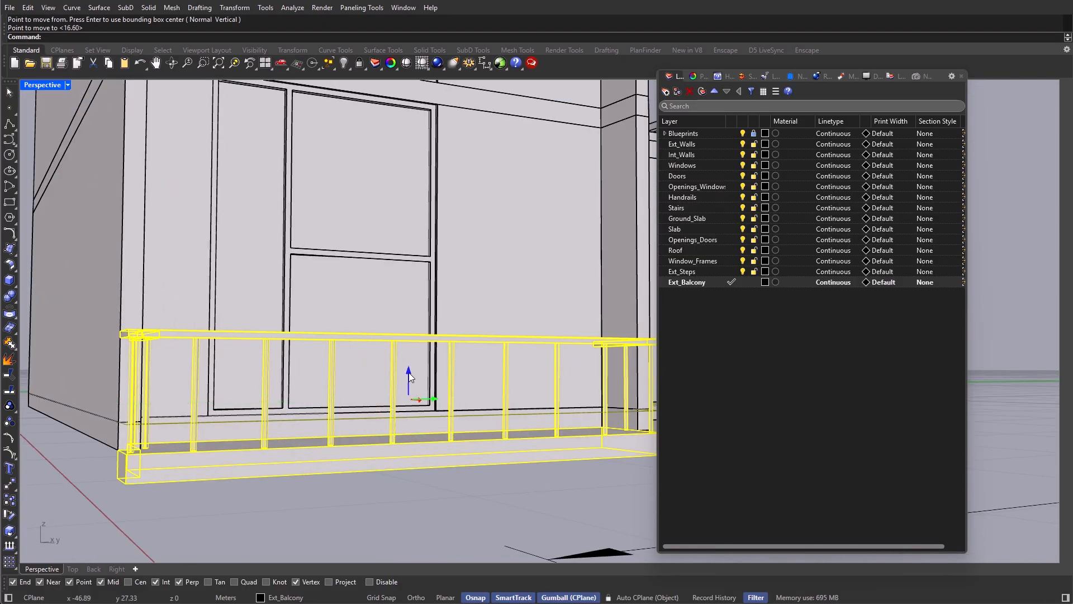
drag(408, 373, 412, 352)
scroll(396, 390, down, 4)
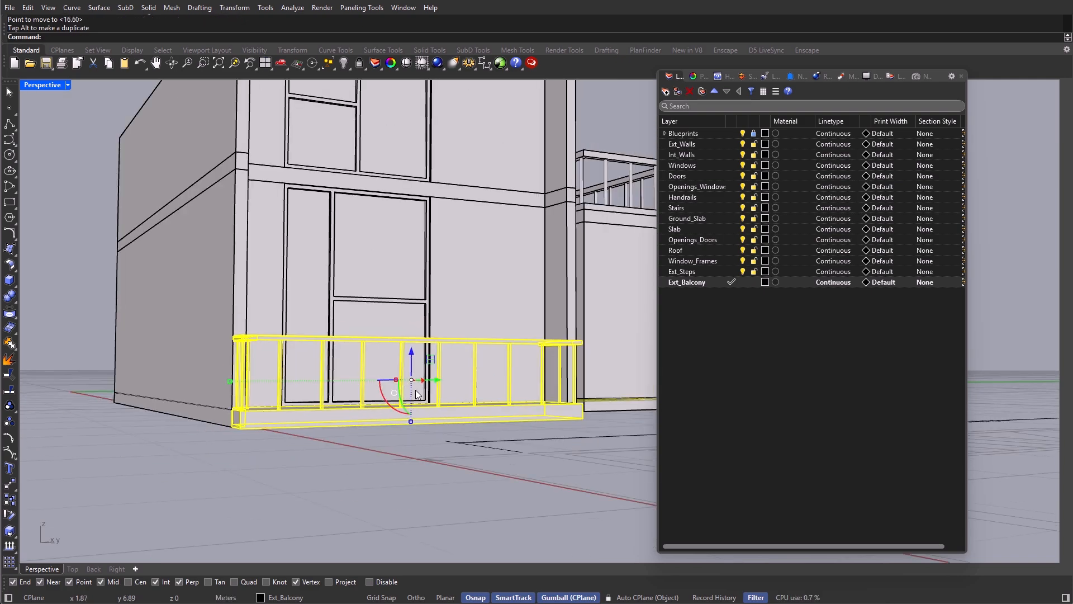
right_drag(358, 386, 230, 447)
key(ctrl+z)
Step: Move the balcony group with the Vertical option from the slab's lower inner corner up to the wall's bottom corner
scroll(370, 432, up, 2)
text(Move)
key(Return)
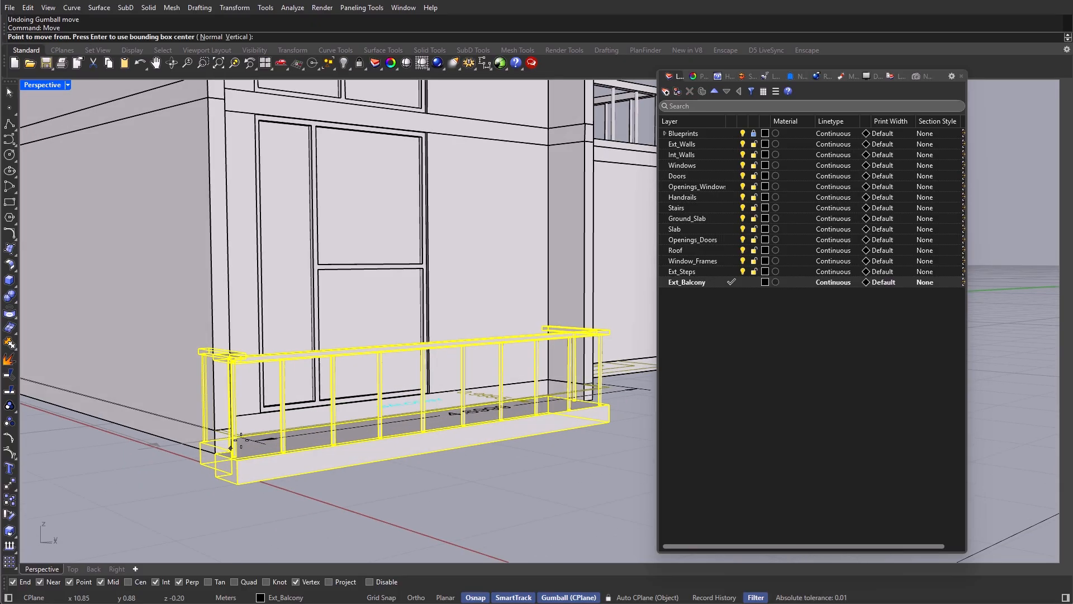
click(239, 37)
scroll(213, 468, up, 2)
click(227, 476)
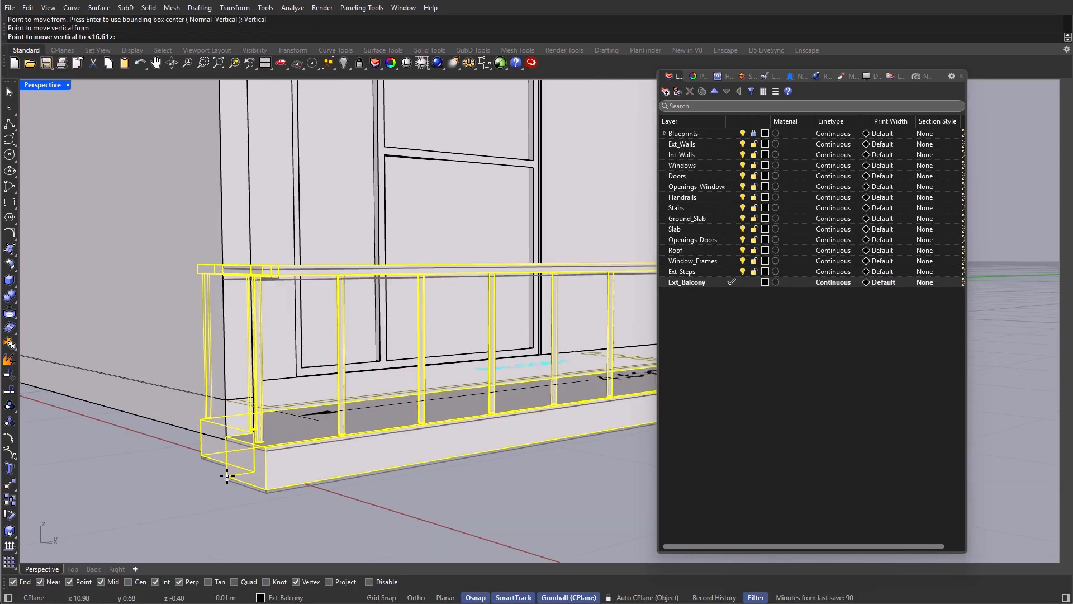
click(228, 438)
right_drag(391, 413, 319, 407)
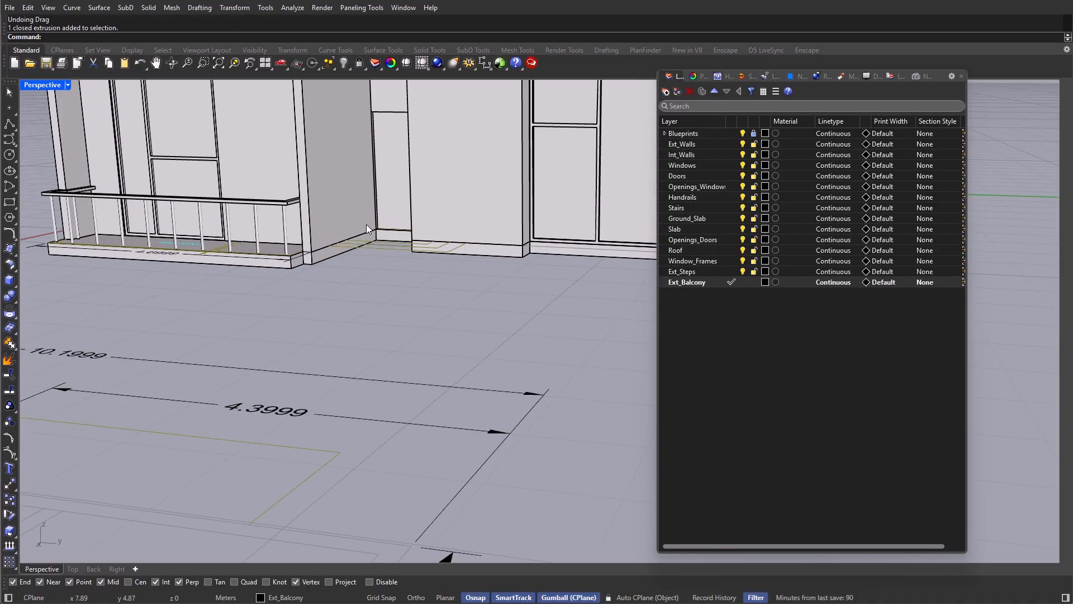
Step: Draw a closed polyline through the outer corners of the exterior steps on the separate floor plan
scroll(391, 251, down, 10)
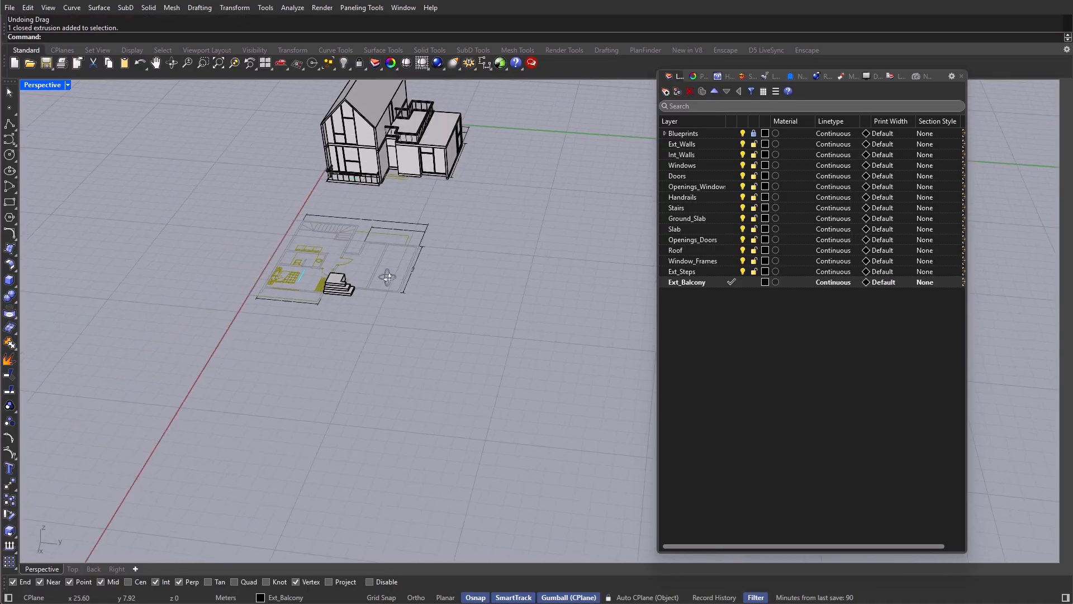
scroll(387, 277, up, 8)
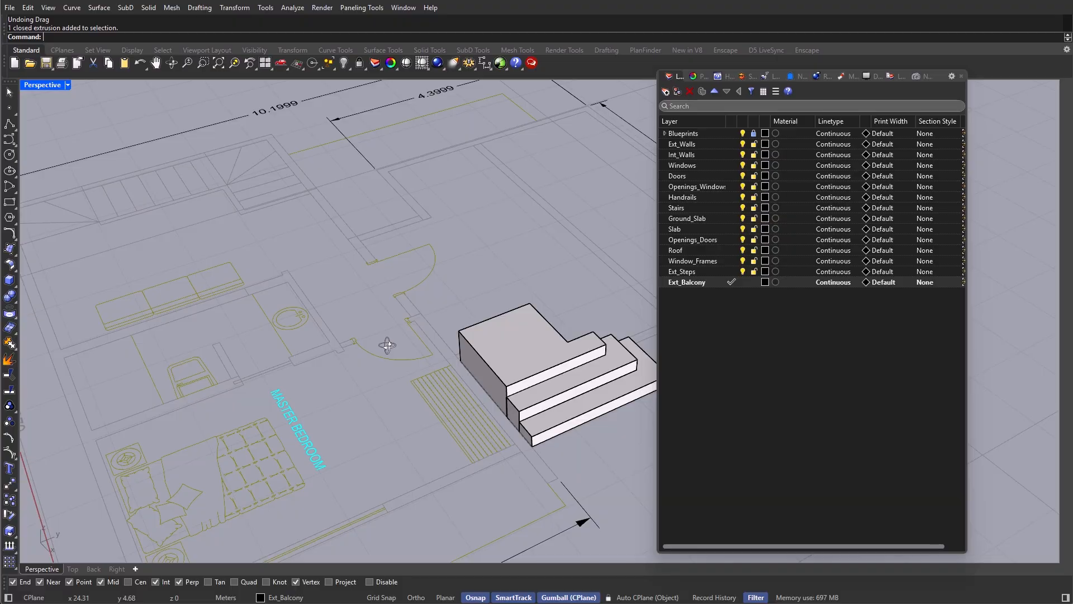
text(polyline)
key(Return)
click(459, 331)
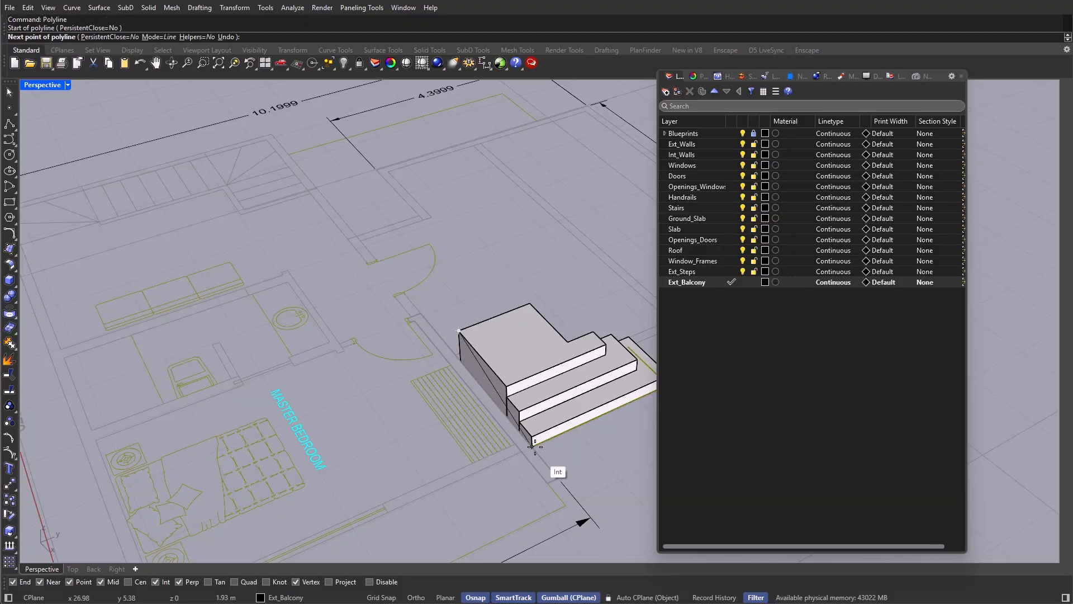
click(532, 437)
shift+right_drag(533, 391, 422, 436)
click(557, 420)
right_drag(557, 421, 484, 350)
click(522, 421)
click(454, 430)
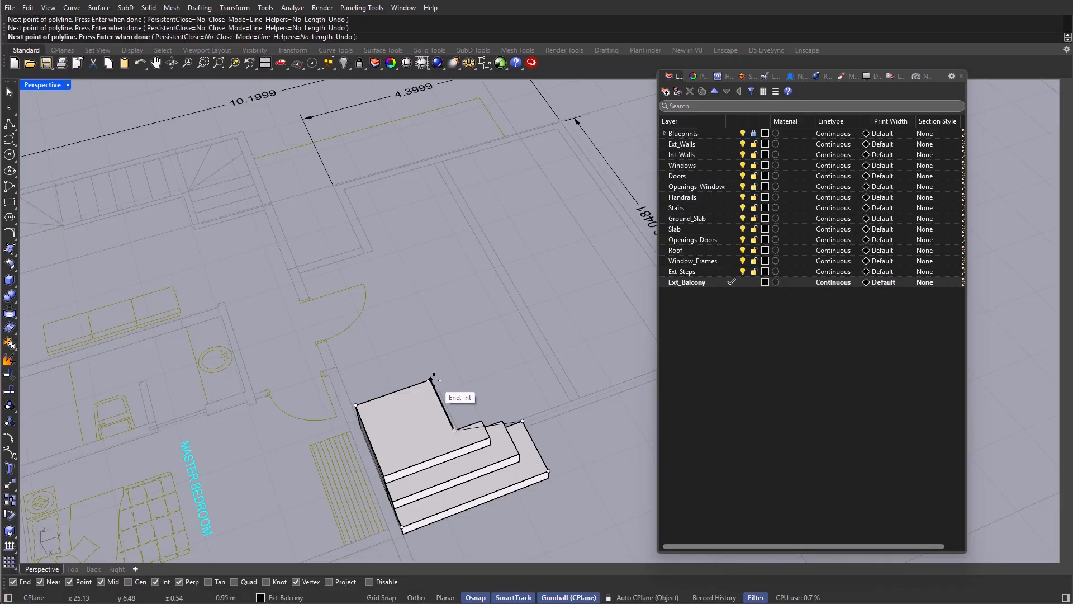
click(431, 380)
click(356, 404)
right_click(380, 396)
click(380, 396)
key(Escape)
Step: Select the steps' outline curve and flatten it by scaling it to 0 vertically
click(390, 394)
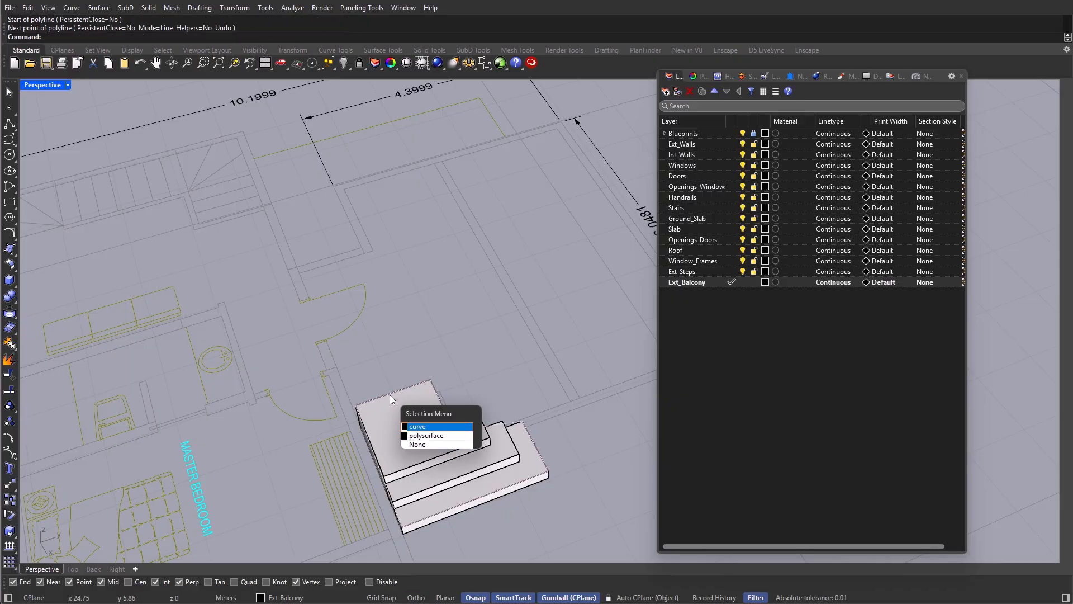
click(412, 360)
scroll(412, 360, down, 6)
right_drag(412, 360, 445, 311)
shift+right_drag(476, 172, 498, 345)
scroll(500, 358, up, 6)
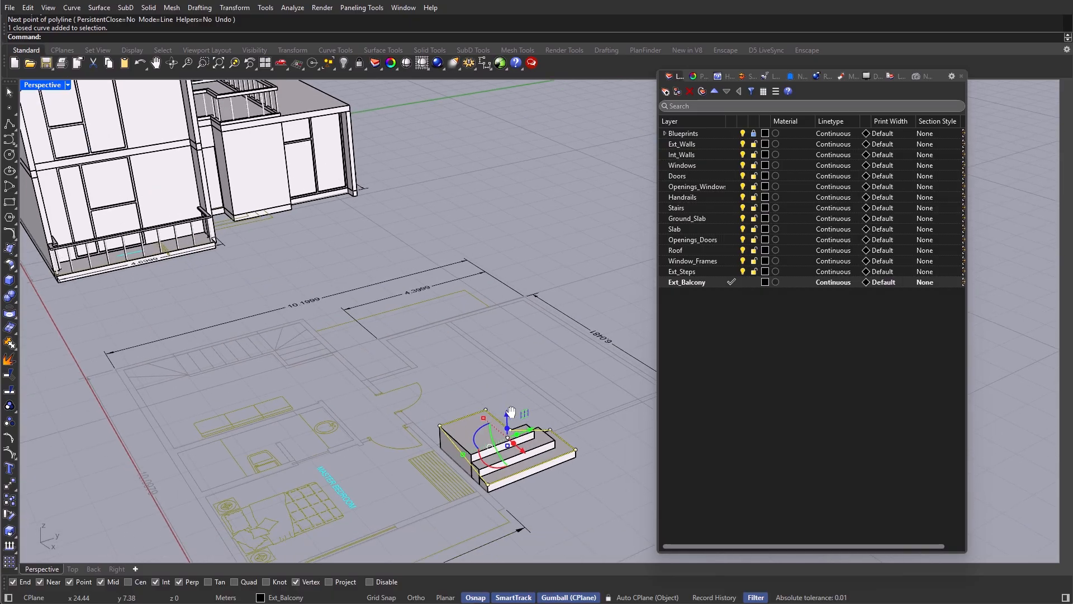
shift+right_drag(512, 425, 509, 342)
scroll(511, 349, up, 3)
scroll(494, 388, up, 3)
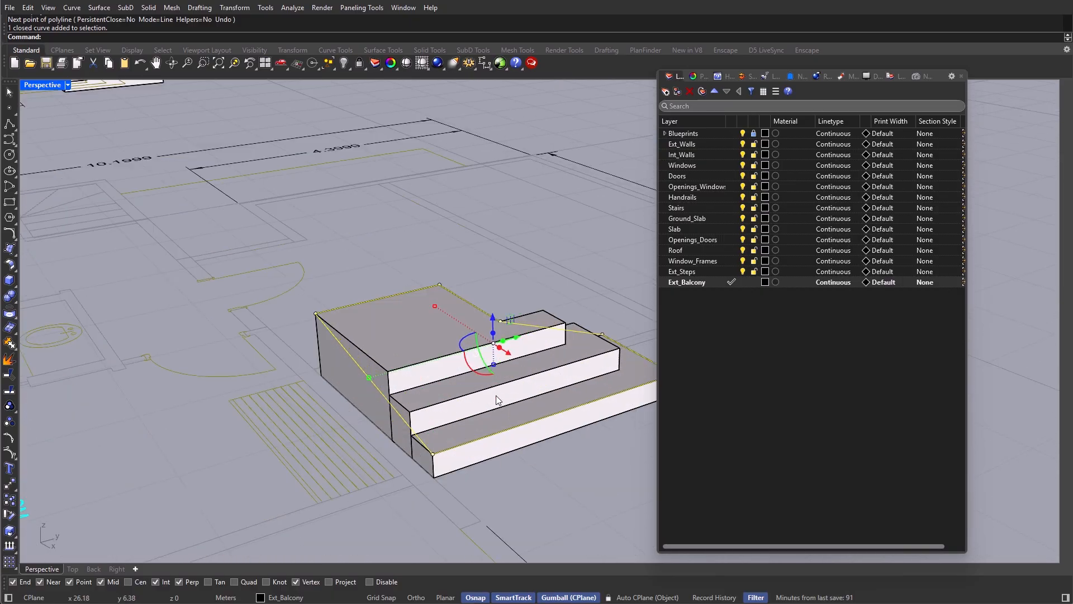
click(493, 367)
text(0)
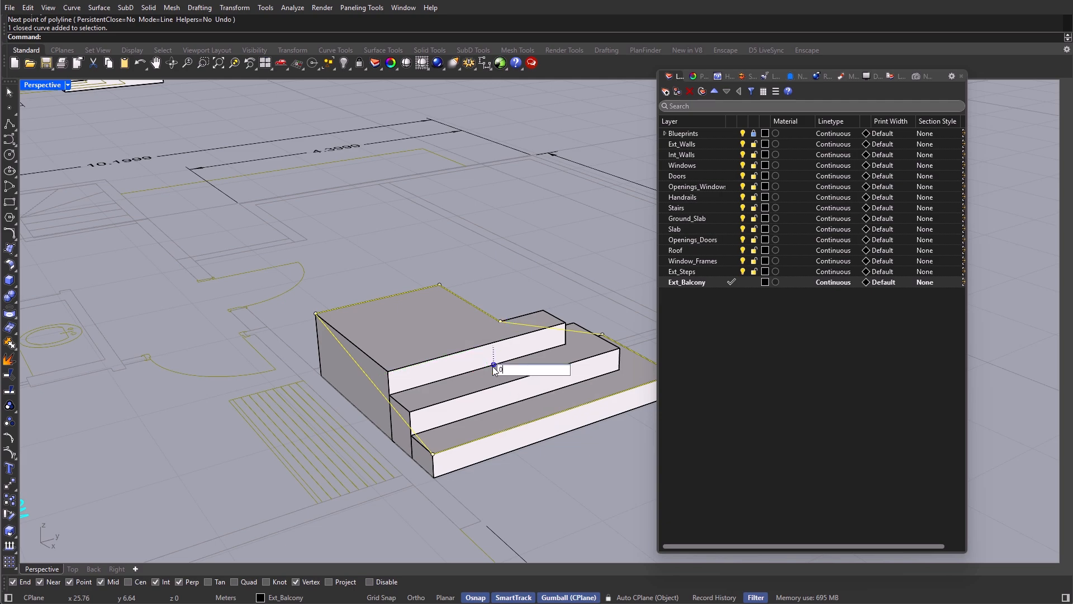
key(Return)
Step: Move the flattened outline from its inner corner to the recessed entrance corner of the house
text(move)
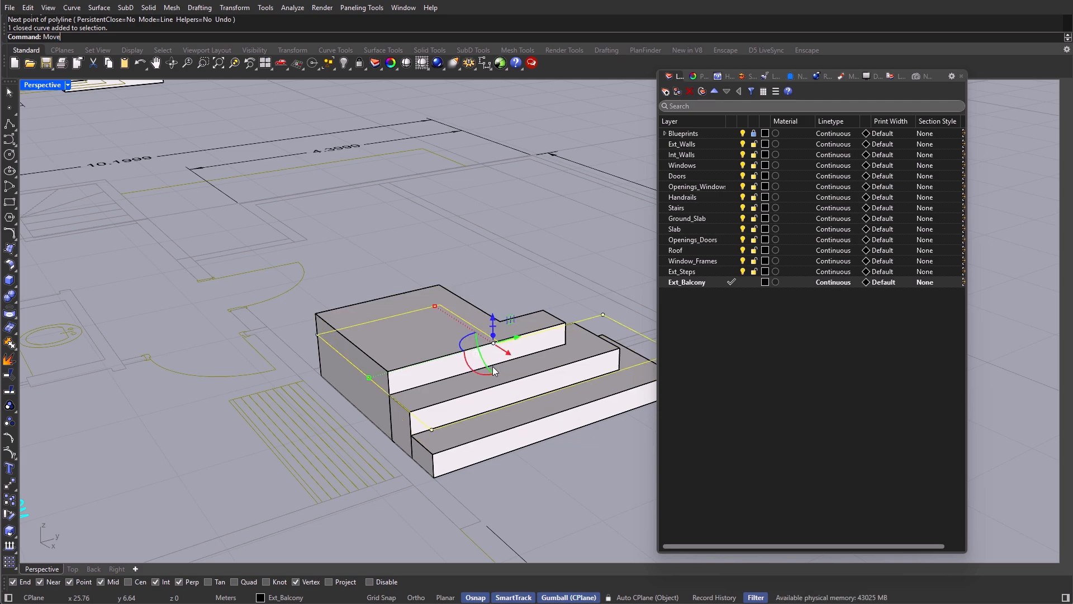
key(Return)
click(317, 335)
scroll(358, 330, down, 10)
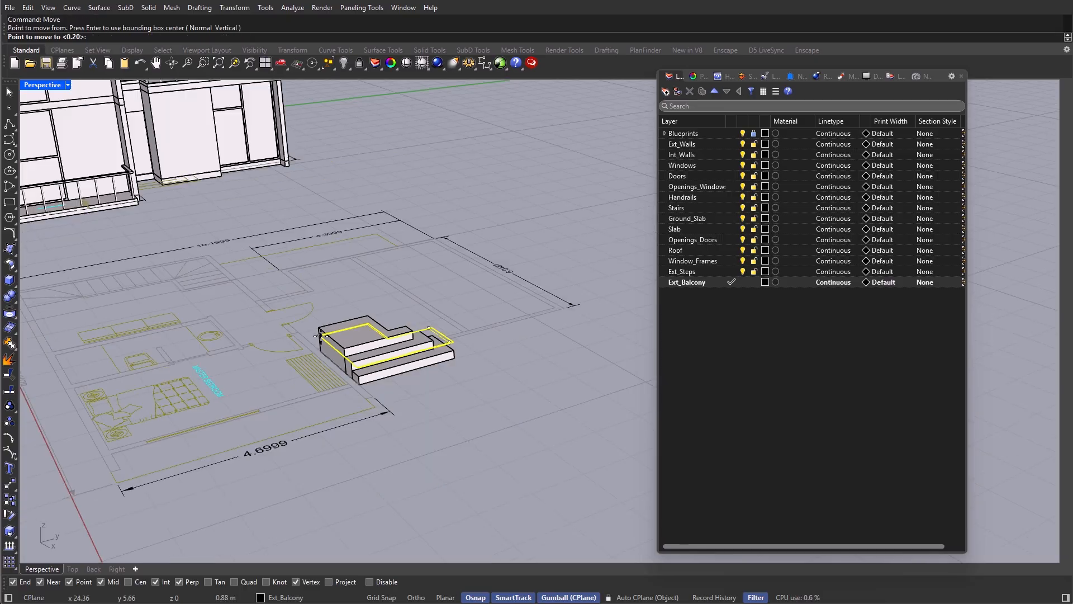
right_drag(358, 330, 307, 263)
scroll(307, 260, up, 10)
scroll(371, 163, up, 2)
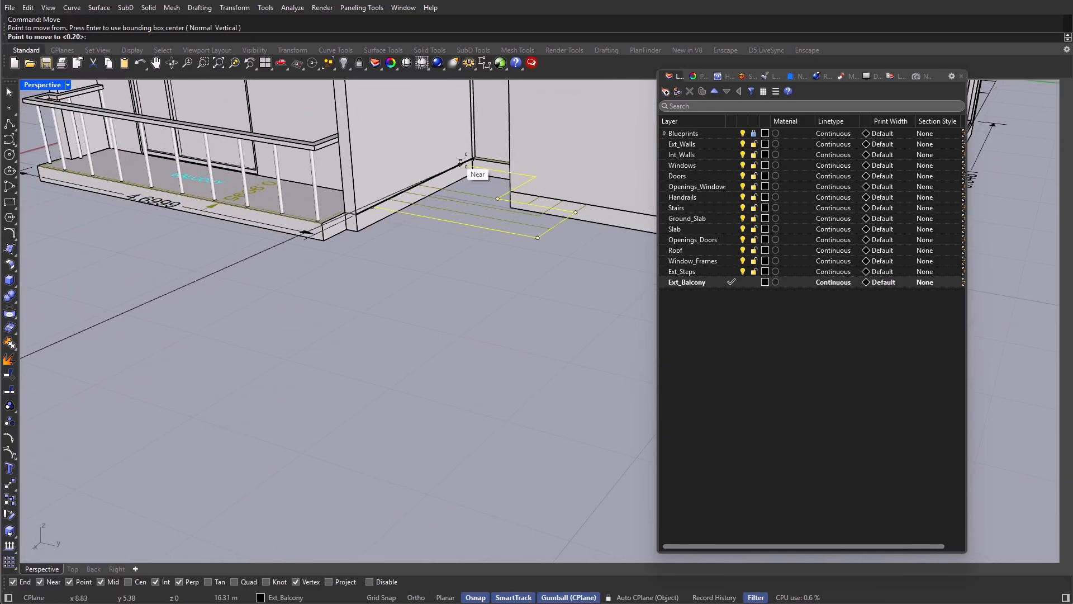
click(469, 159)
scroll(391, 157, down, 1)
Step: Extrude the outline downward with Solid set to Yes, making an entrance slab as deep as the wall base
right_drag(392, 168, 484, 200)
scroll(484, 200, down, 4)
scroll(267, 224, up, 7)
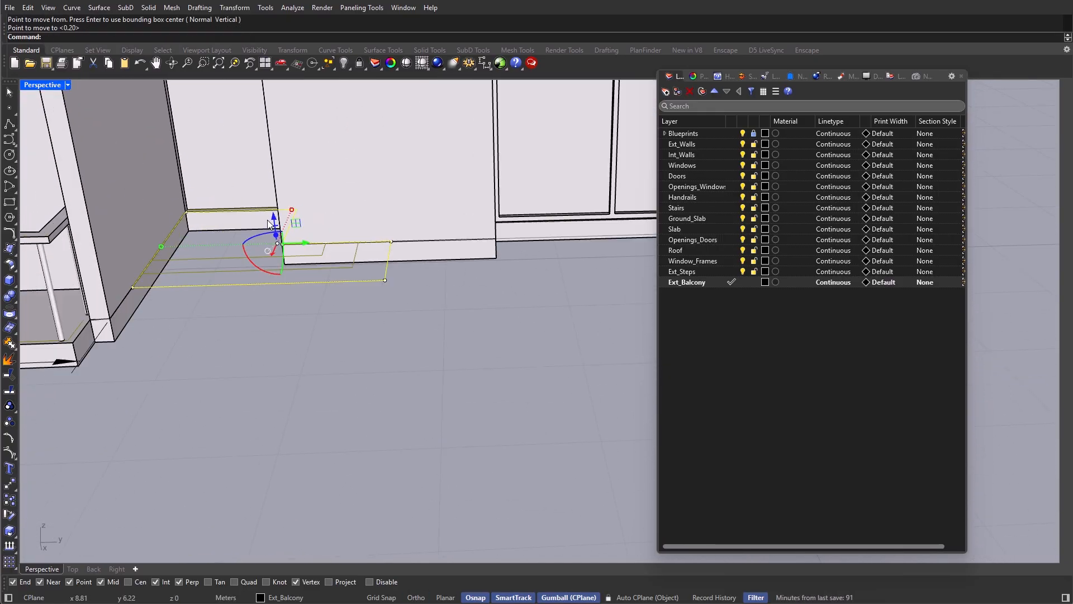
key(Return)
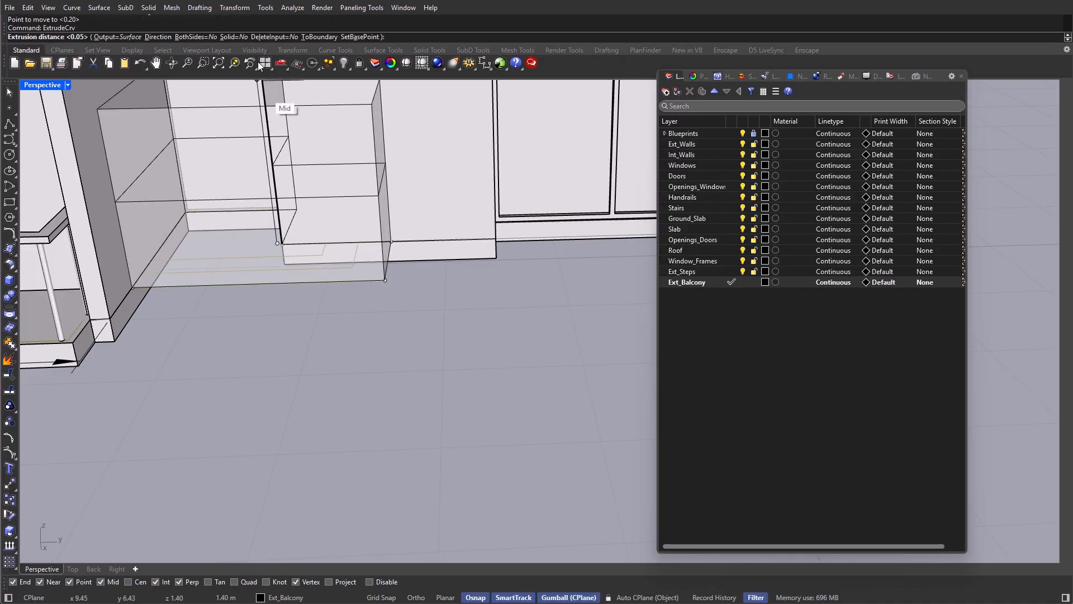
click(230, 37)
click(137, 330)
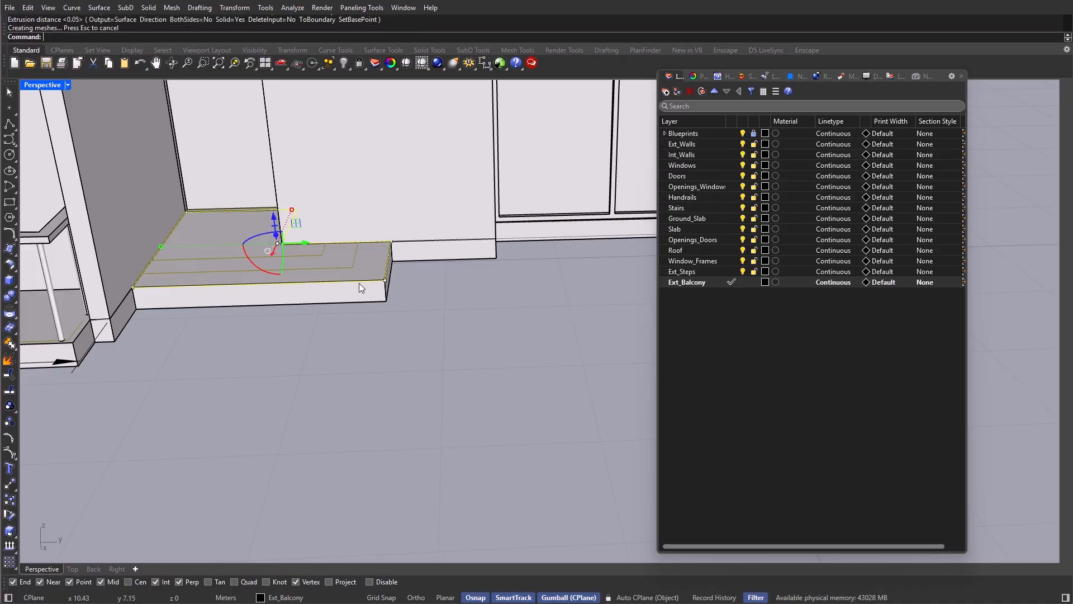
click(383, 313)
Step: Delete the original exterior steps left on the separate floor plan
scroll(384, 313, down, 3)
right_drag(383, 313, 338, 305)
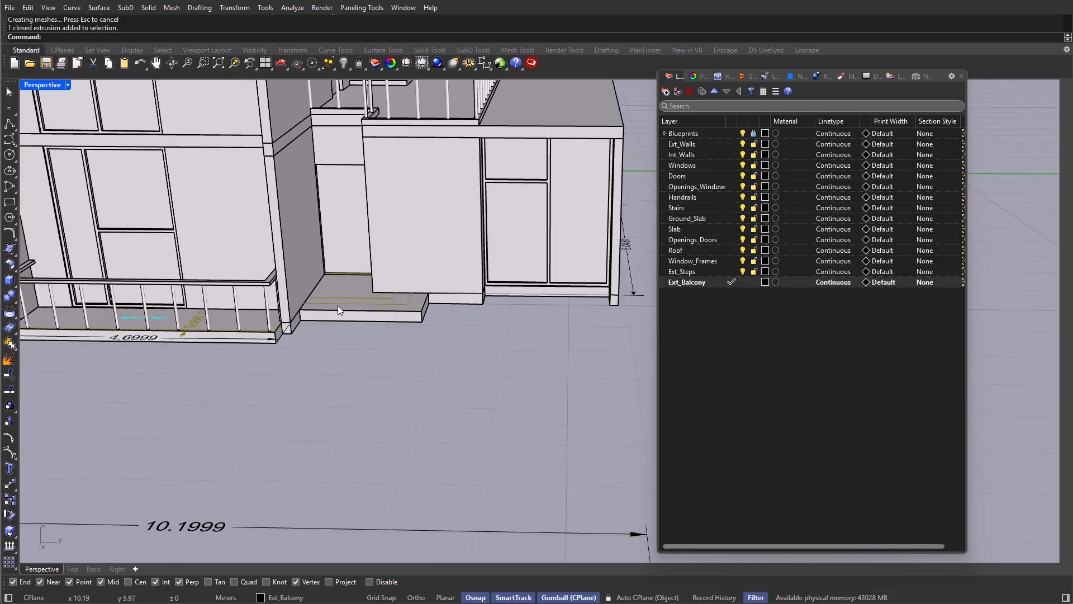
click(339, 306)
text(zs)
key(Return)
scroll(404, 296, down, 5)
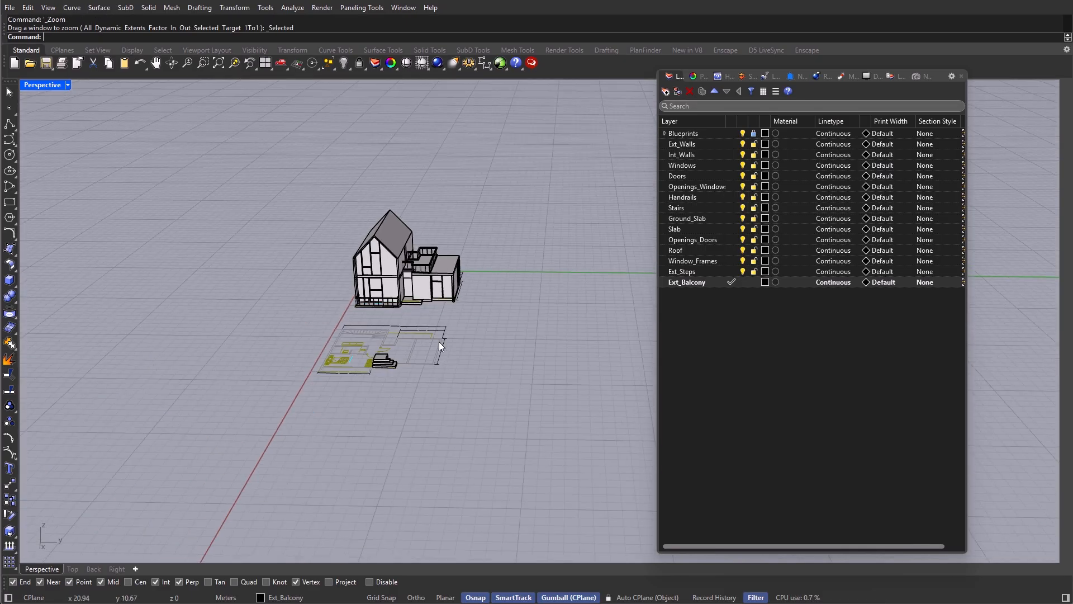
click(414, 374)
scroll(383, 319, up, 4)
key(Delete)
Step: Set the Perspective viewport's display mode to Arctic with the whole house in view
right_drag(497, 239, 450, 280)
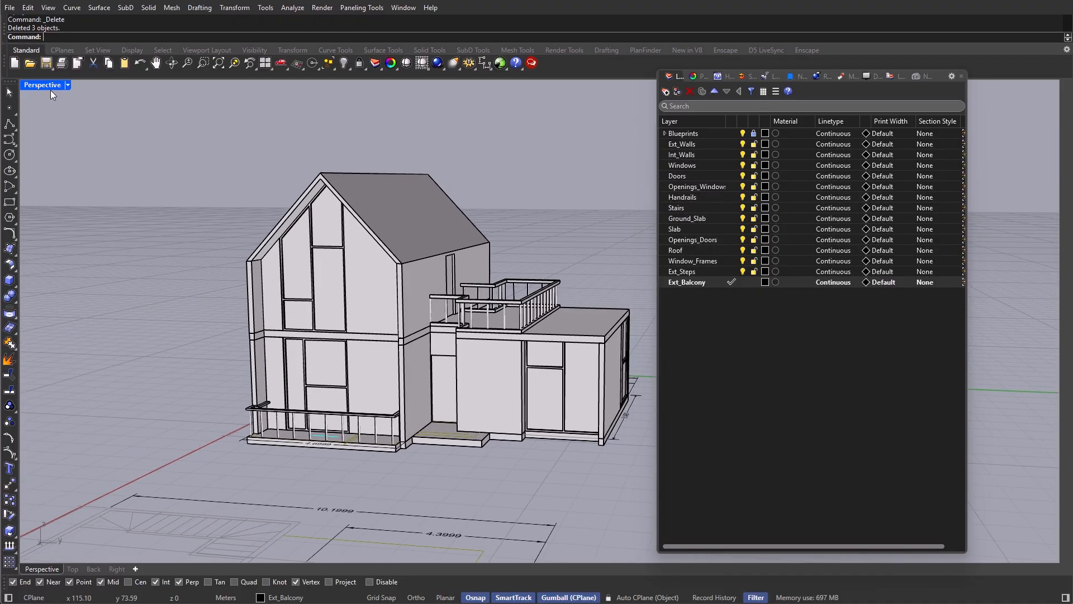
click(67, 85)
click(56, 238)
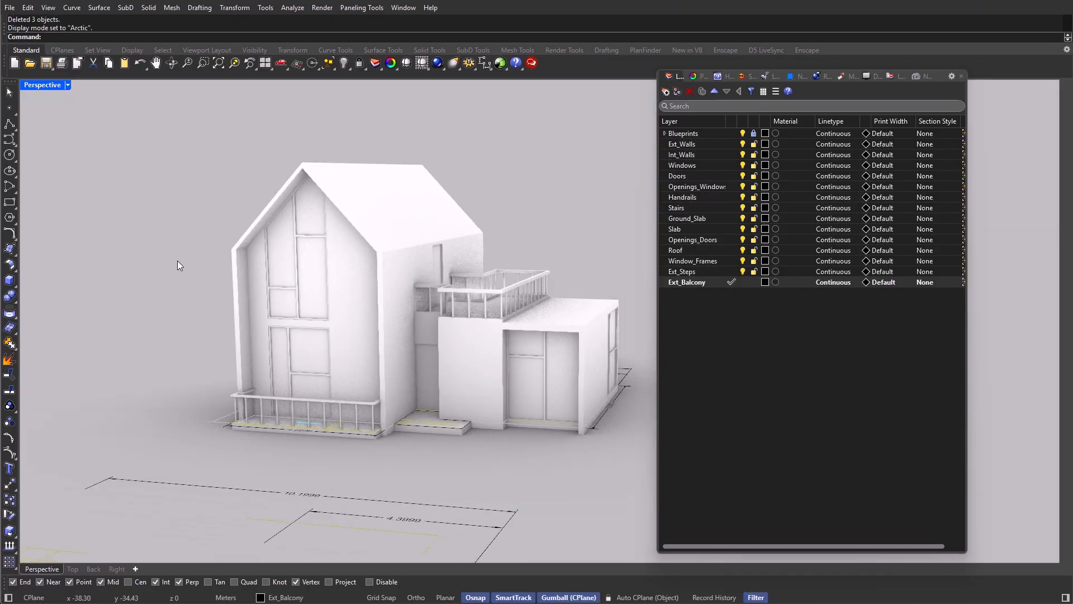
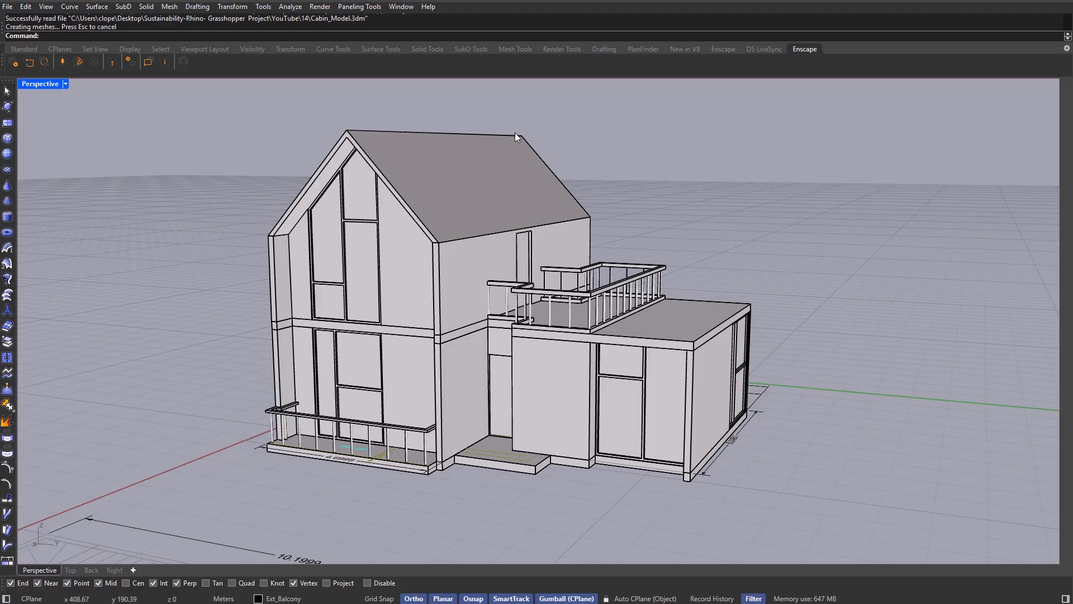
drag(808, 91, 175, 487)
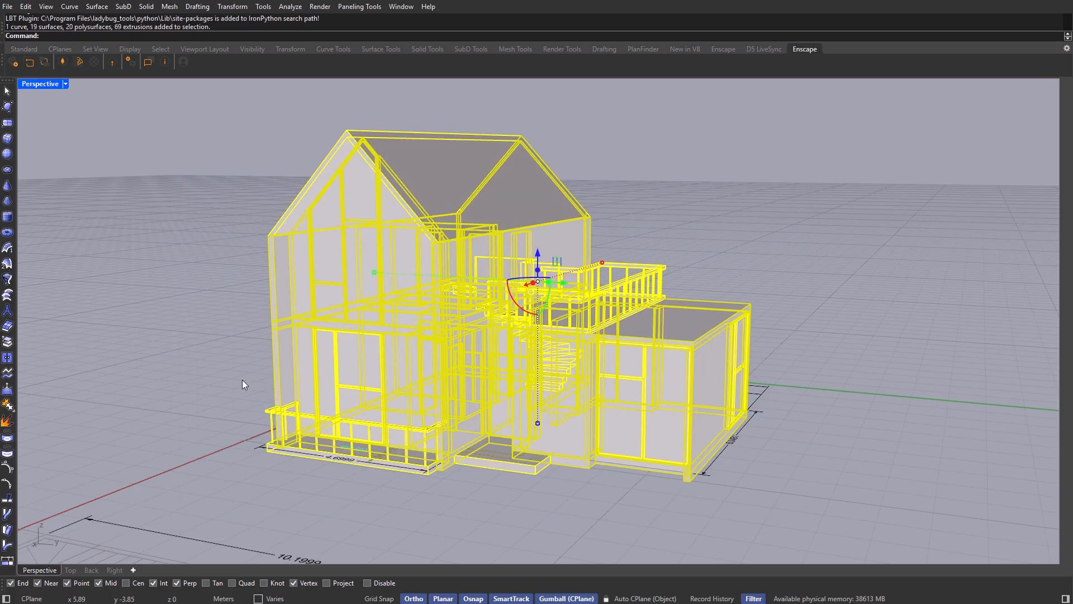
click(191, 393)
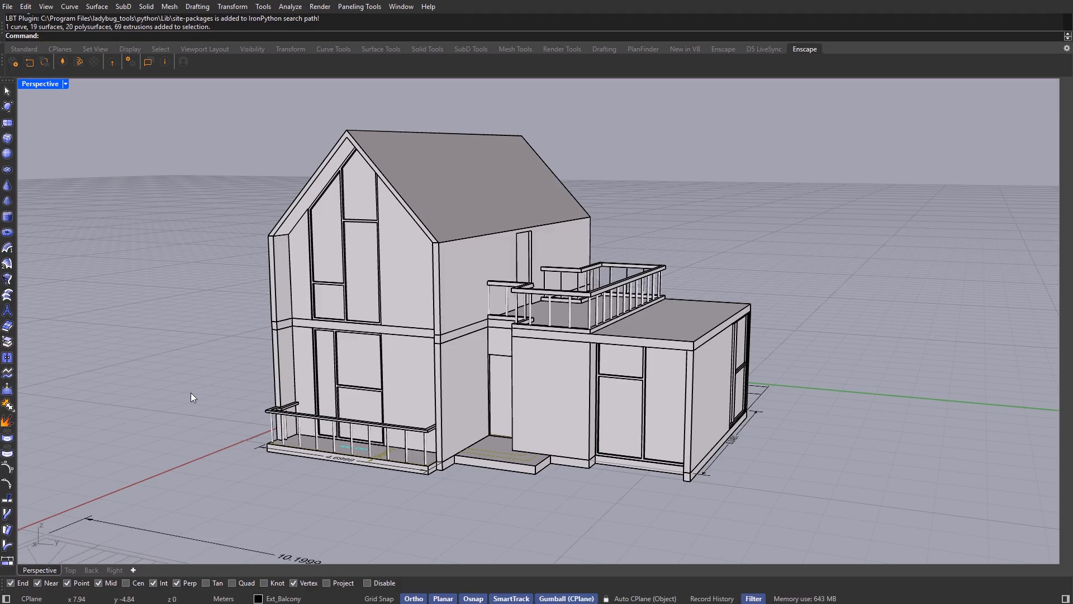
Step: Maximise the Top viewport and frame both floor plans in it
double_click(42, 83)
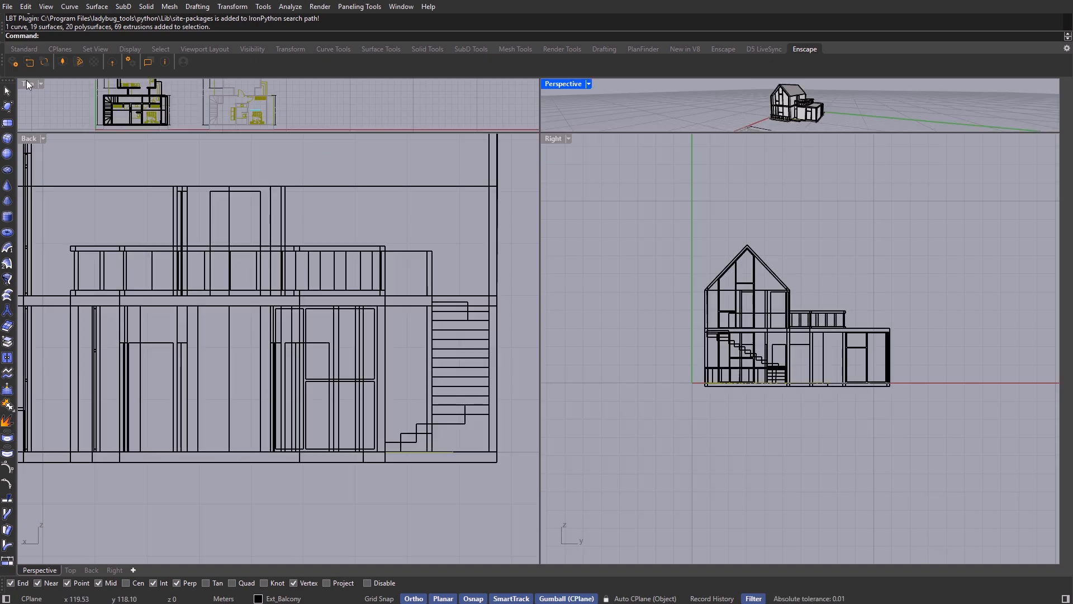
double_click(26, 84)
scroll(419, 248, down, 14)
right_drag(328, 241, 598, 295)
scroll(327, 294, up, 4)
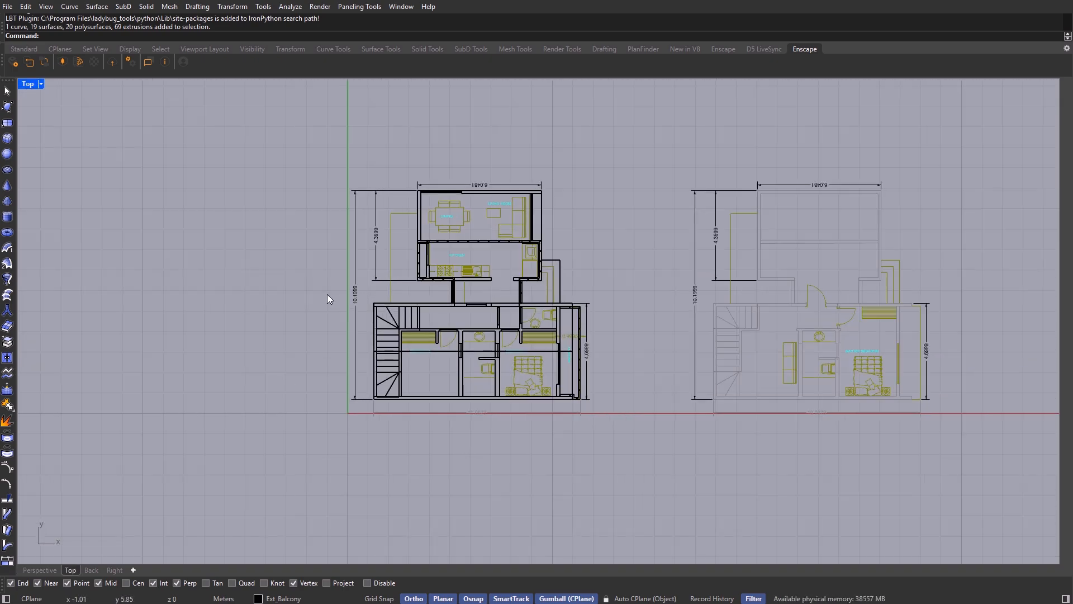
Step: Draw a wide rectangular plane just below the X axis, running past the full width of the modelled floor plan
right_drag(338, 305, 286, 285)
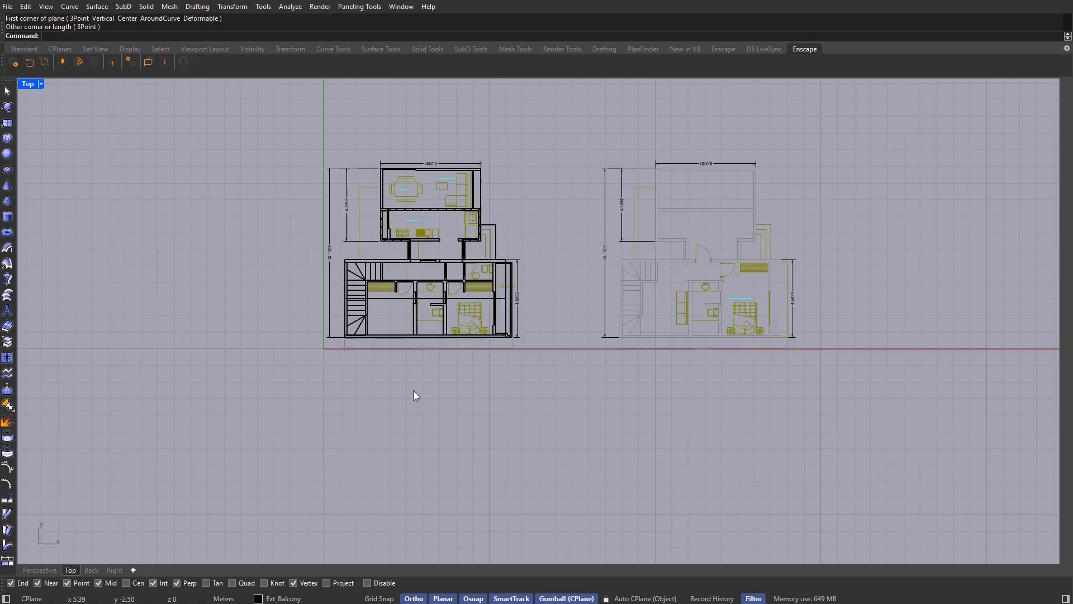
key(Return)
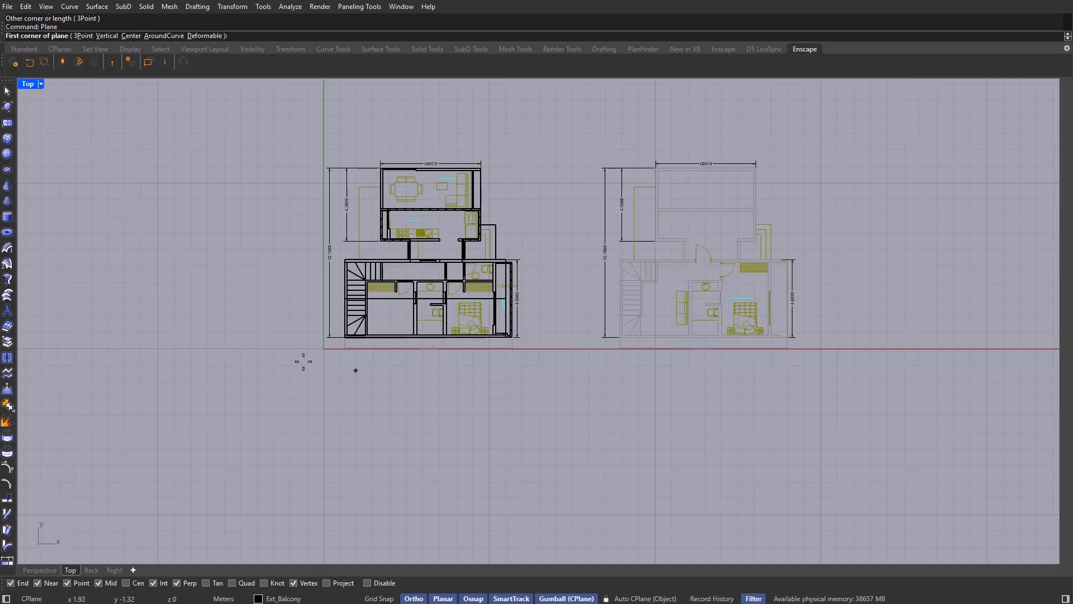
click(249, 350)
click(660, 503)
scroll(307, 364, up, 2)
Step: Draw a narrow upright rectangular plane along the staircase side of the modelled plan, starting just above the first plane's corner
key(Return)
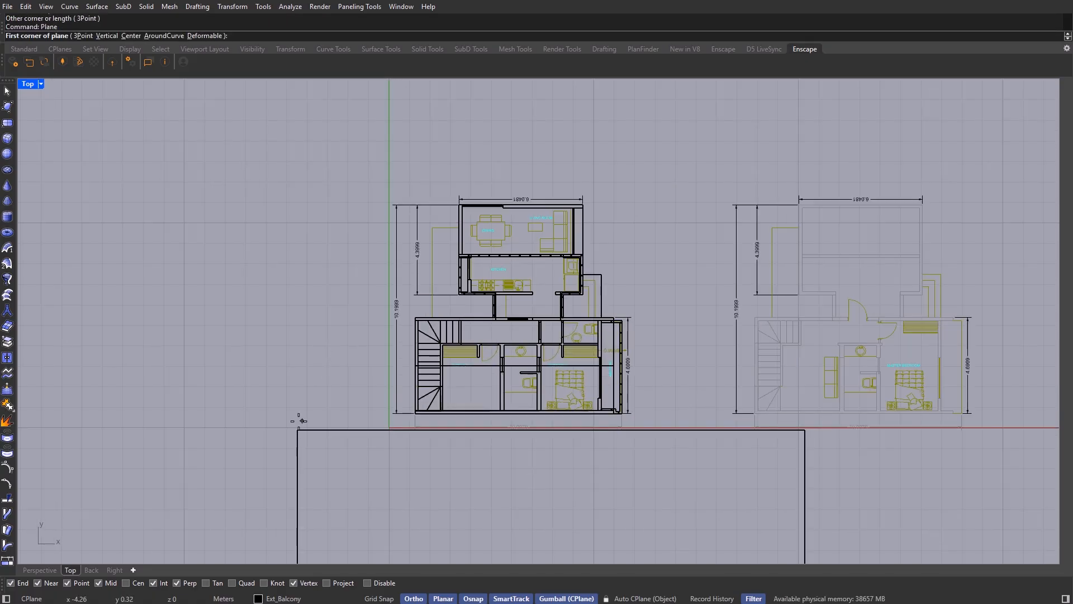
click(299, 420)
click(396, 194)
Step: Draw a wide rectangular plane beyond the living-room end of the modelled plan, parallel to the first plane
key(Return)
right_drag(299, 179, 223, 256)
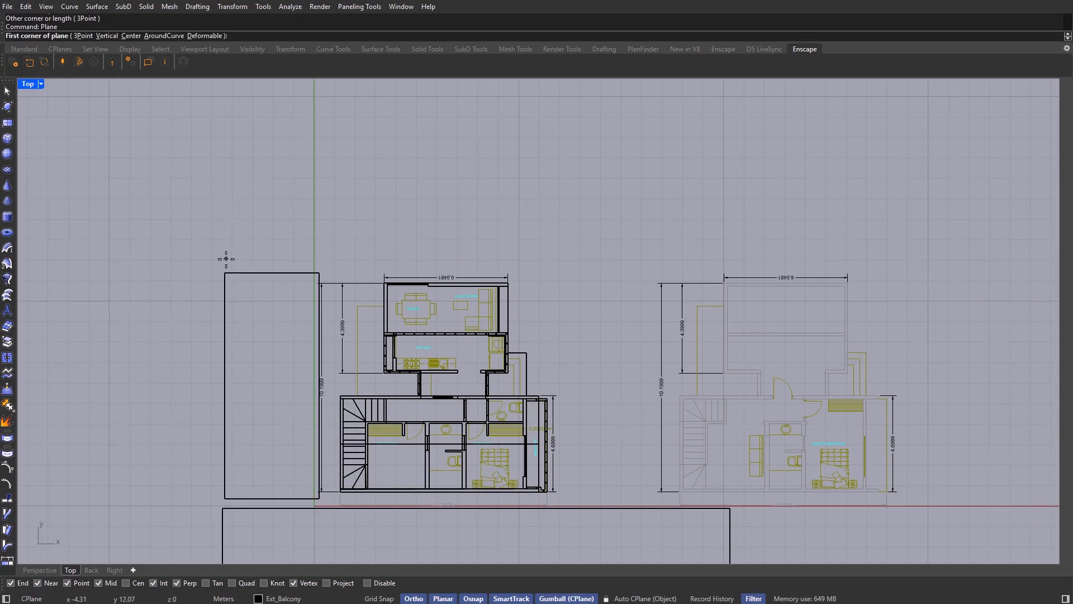
click(226, 258)
click(726, 138)
right_drag(710, 202, 667, 119)
Step: Turn off object snaps and draw a fourth rectangular plane between the modelled plan and the separate floor plan
key(Return)
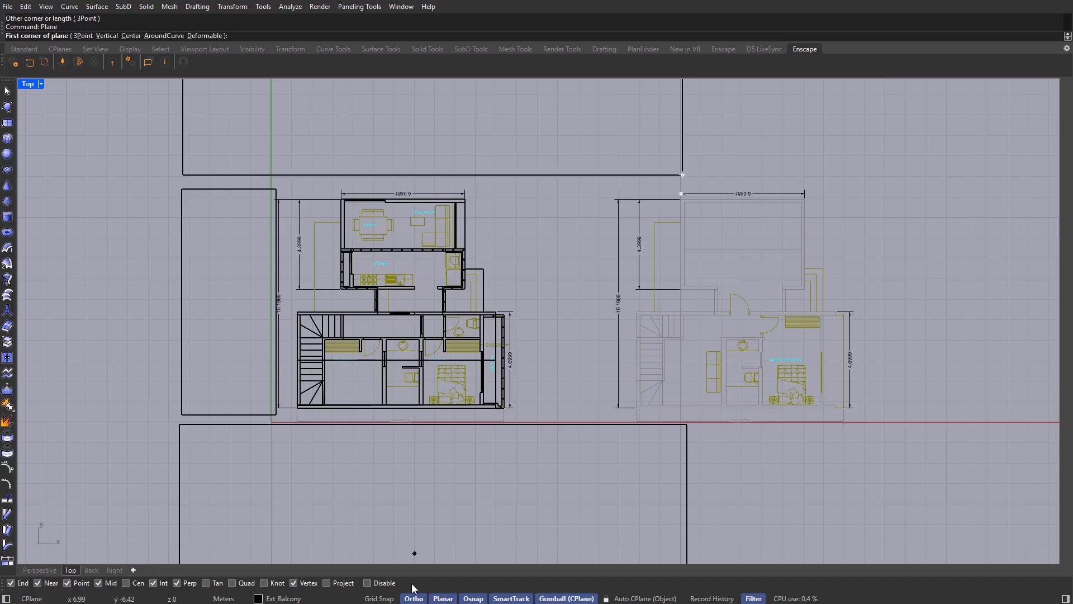
click(474, 598)
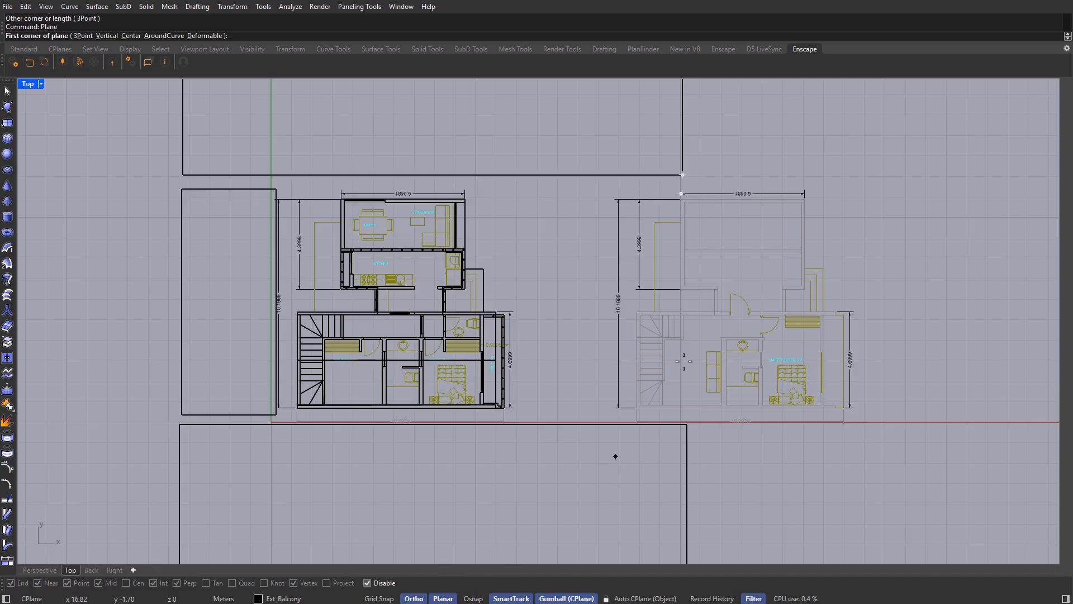
click(682, 185)
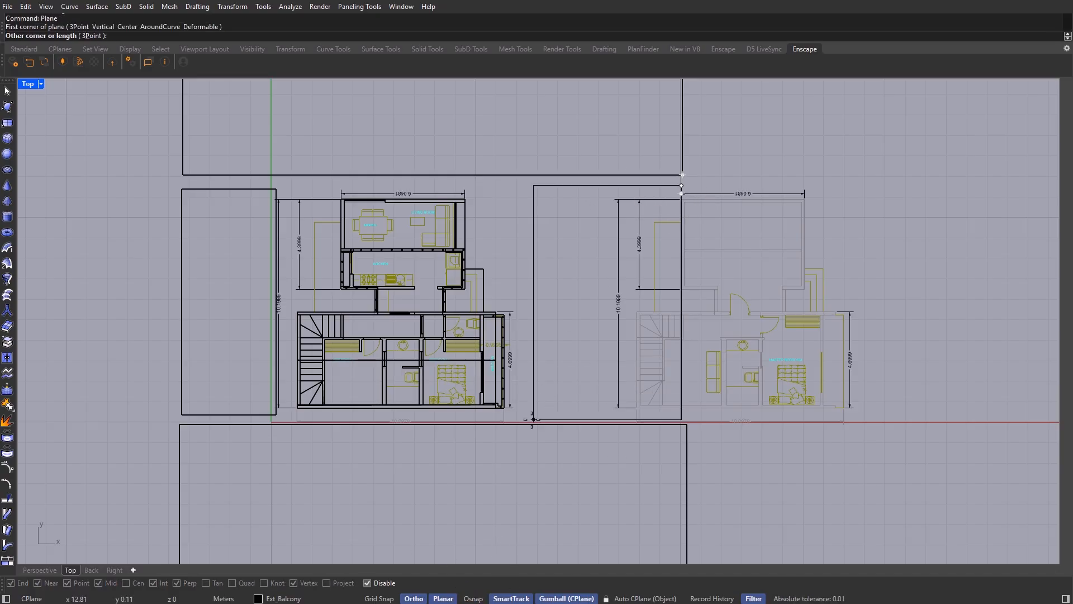
click(525, 410)
Step: Maximise the Perspective viewport and frame the house with its four surrounding planes
double_click(28, 83)
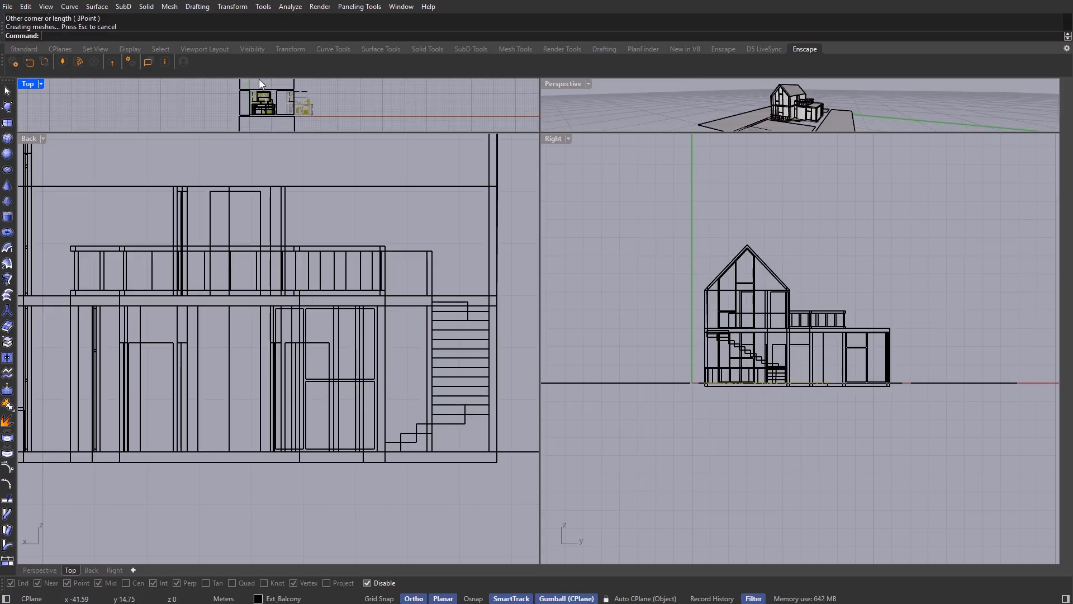
double_click(569, 84)
scroll(539, 283, down, 5)
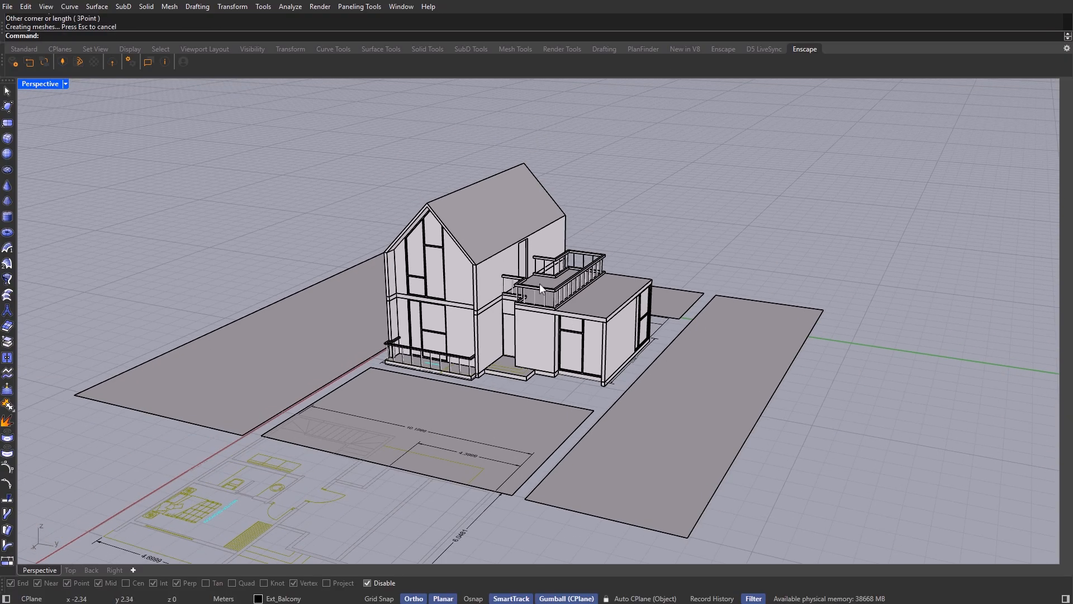
Step: Undo the first gumball move and raise the plane across the red axis vertically to about the upper-floor level
right_drag(538, 283, 366, 339)
click(384, 351)
key(ctrl+z)
click(412, 344)
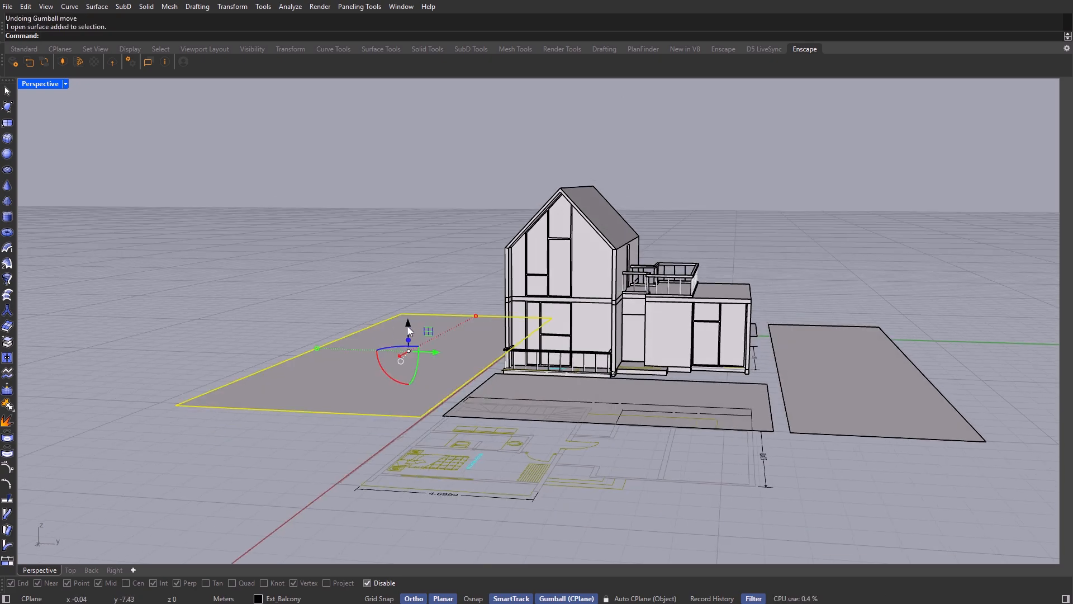
drag(408, 324, 407, 265)
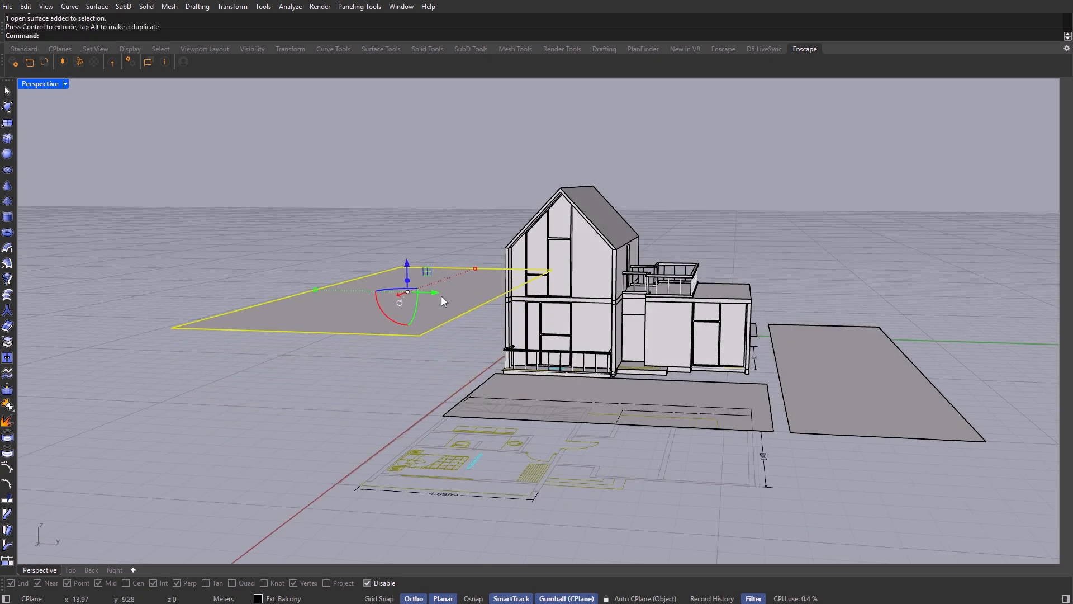
Step: Move the plane beyond the single-storey wing away from the house and lower it below ground level
click(906, 398)
right_drag(906, 398, 811, 372)
drag(808, 359, 838, 364)
right_drag(776, 407, 680, 403)
click(672, 357)
key(Escape)
right_drag(672, 350, 489, 398)
Step: Widen the plane between the house and the separate floor plan by scaling it along the Y axis
click(570, 395)
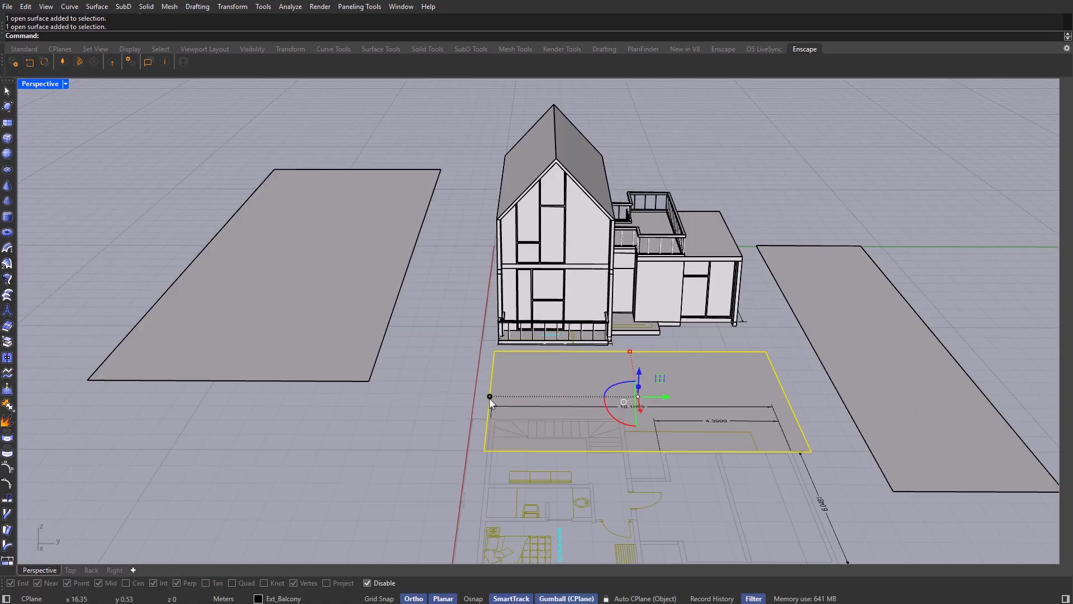
drag(490, 397, 460, 397)
shift+right_drag(571, 398, 491, 379)
Step: Shift the lowered plane beyond the single-storey wing slightly along the Y axis with the gumball
shift+right_drag(845, 361, 767, 361)
click(767, 364)
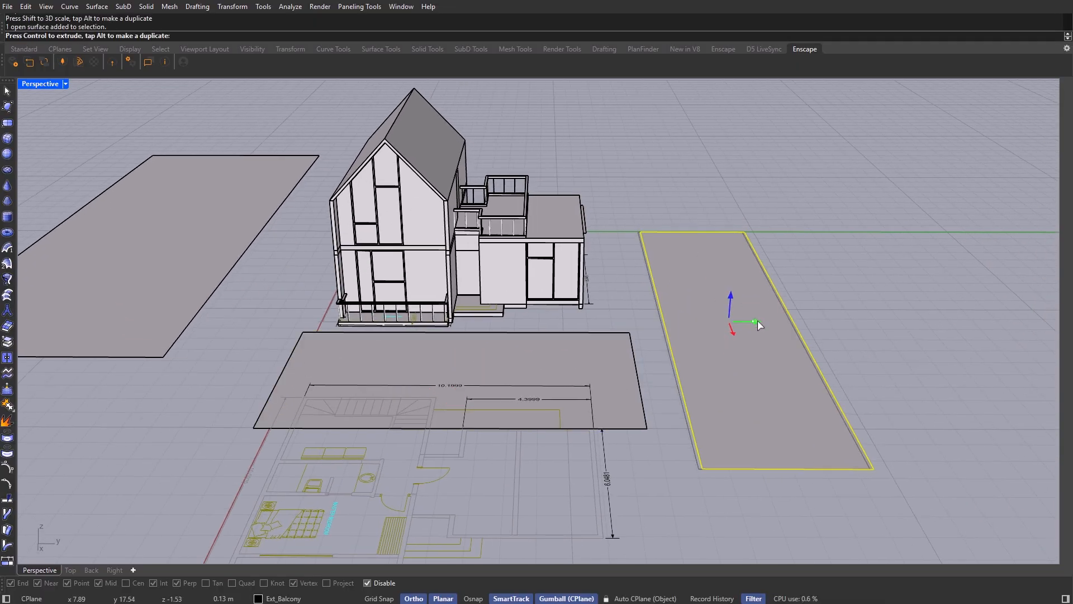
right_drag(679, 388, 598, 367)
key(Escape)
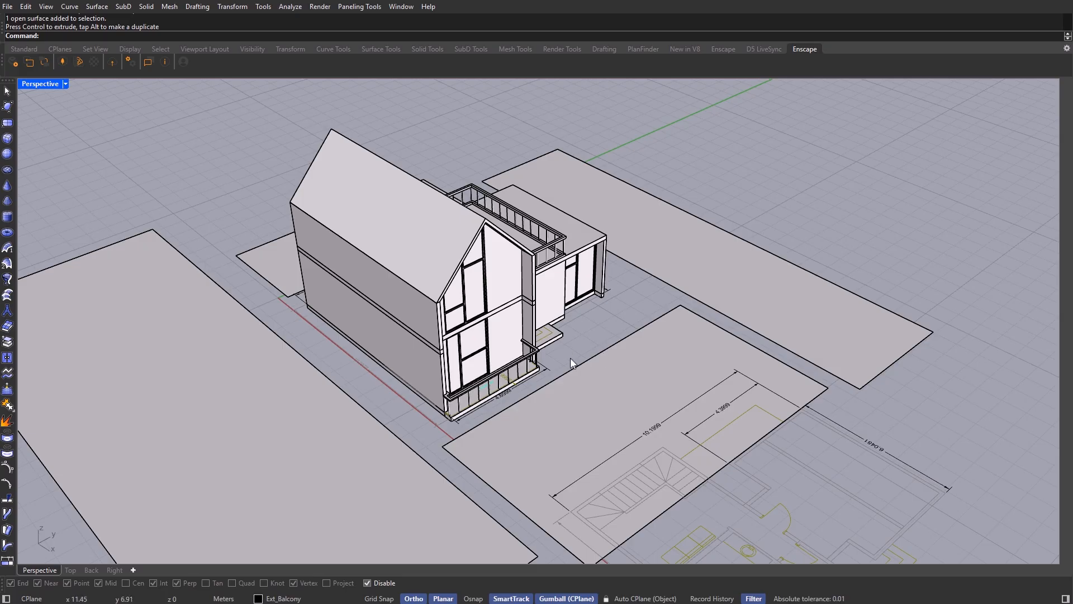
Step: Extend the central ground surface beneath the house by moving its house-side edge beyond the rear of the building
ctrl+shift+click(597, 354)
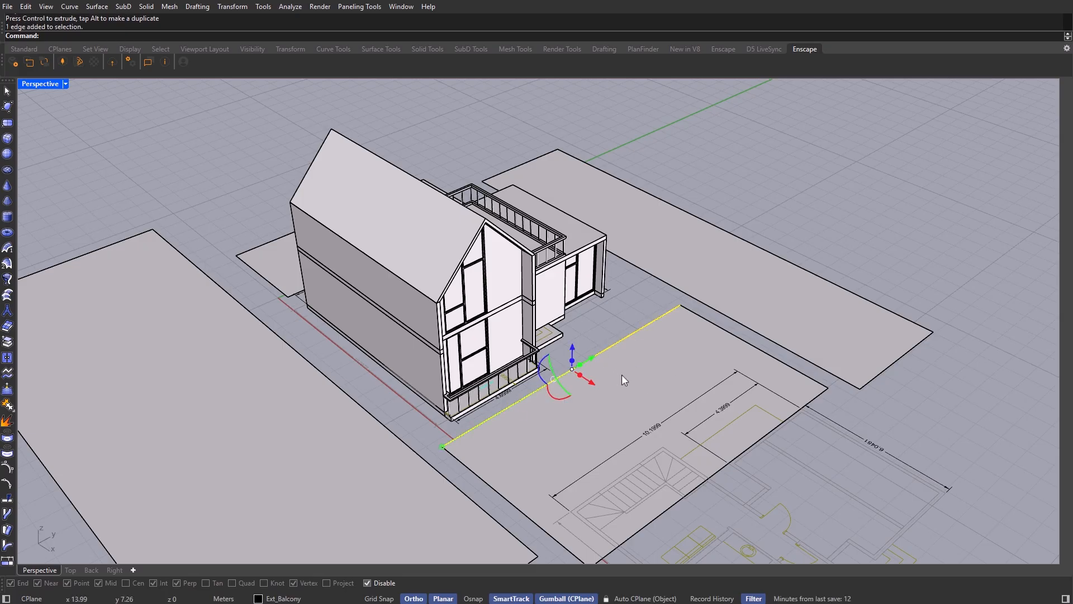
right_drag(622, 374, 755, 346)
drag(744, 342, 498, 322)
right_drag(498, 322, 475, 353)
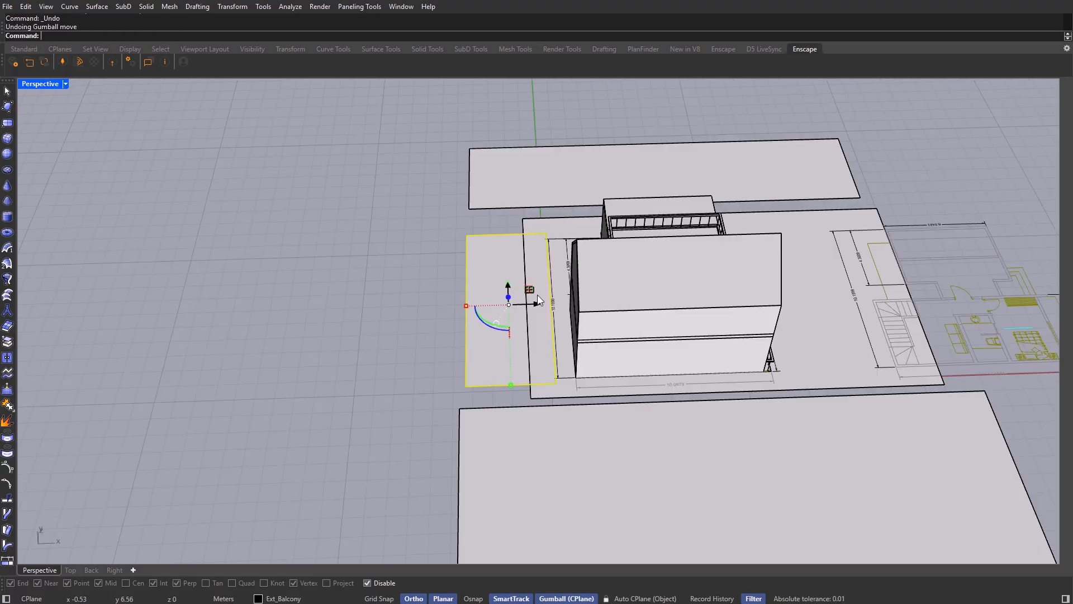
Step: Move the small surface behind the house away from the central ground surface, leaving a gap
drag(535, 303, 394, 308)
right_drag(424, 368, 624, 422)
scroll(585, 383, up, 2)
Step: Stretch the small rear surface lengthwise into a long strip spanning the full site and adjust its position
click(562, 410)
click(561, 406)
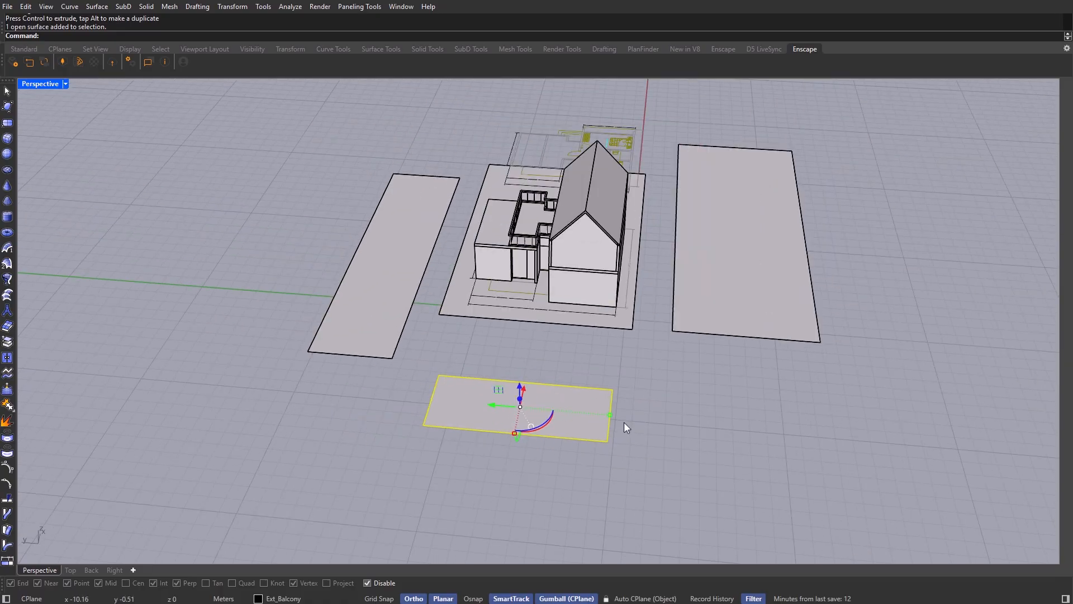
drag(624, 422, 782, 431)
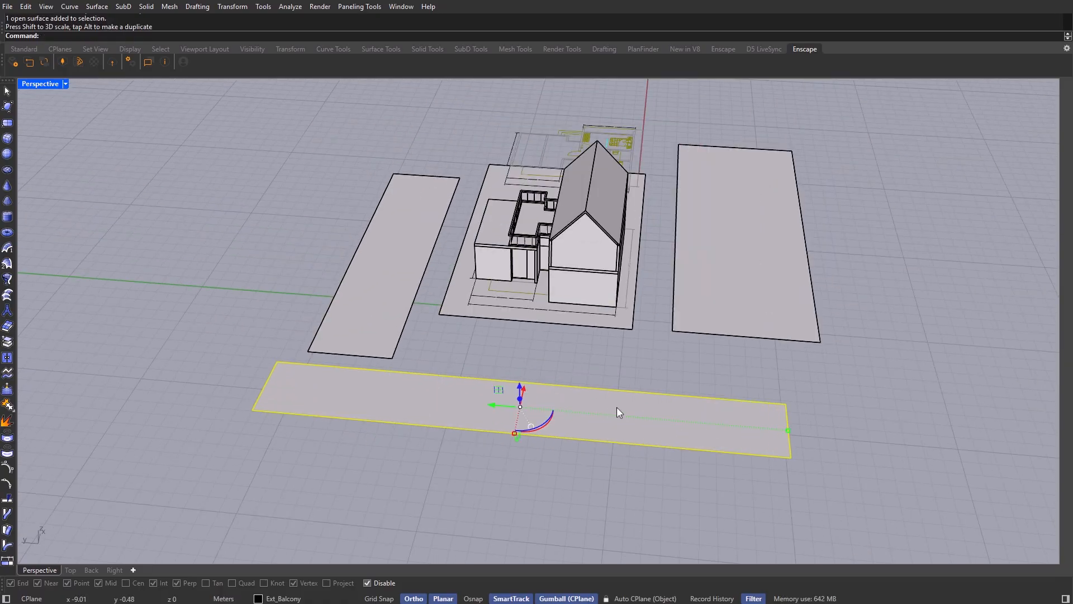
right_drag(616, 407, 535, 435)
drag(533, 435, 561, 435)
click(667, 340)
Step: Lower the house-side edge of the large side surface next to the gabled volume to tilt it into a slope
shift+right_drag(643, 322, 515, 308)
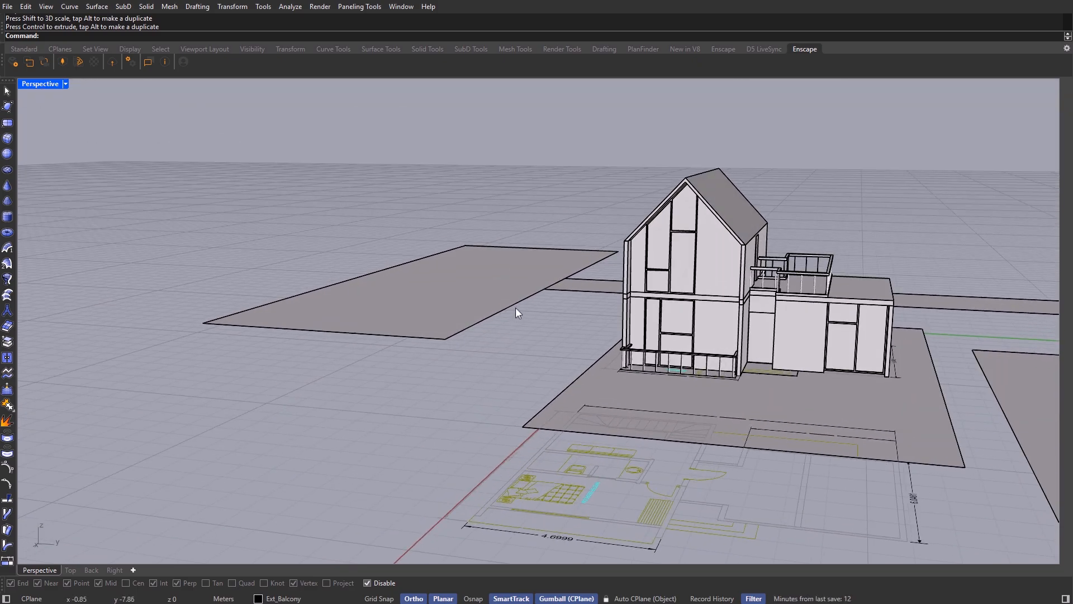
ctrl+shift+click(509, 310)
drag(555, 254, 551, 305)
mouse_move(551, 318)
right_down()
mouse_move(564, 303)
mouse_move(549, 305)
right_up()
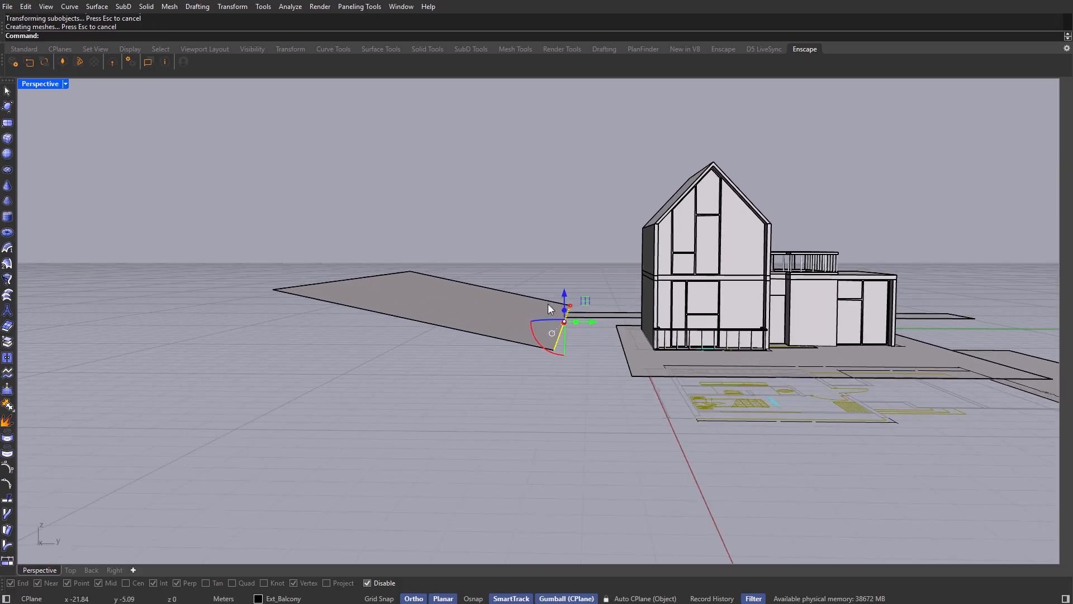
Step: Raise the whole tilted side surface above the level of the central ground
click(503, 299)
drag(464, 273, 467, 236)
right_drag(550, 271, 560, 294)
key(Escape)
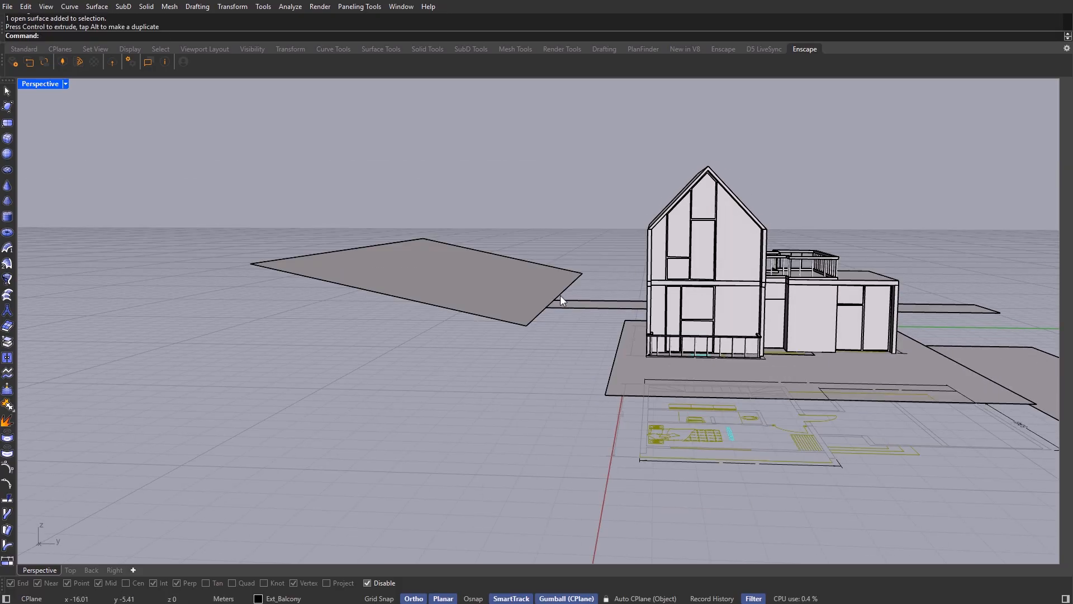
Step: Lower the raised slope's house-side edge again and fine-tune its height so it descends toward the central ground
ctrl+shift+click(560, 294)
drag(561, 274, 562, 303)
right_drag(578, 313, 540, 319)
drag(532, 310, 532, 285)
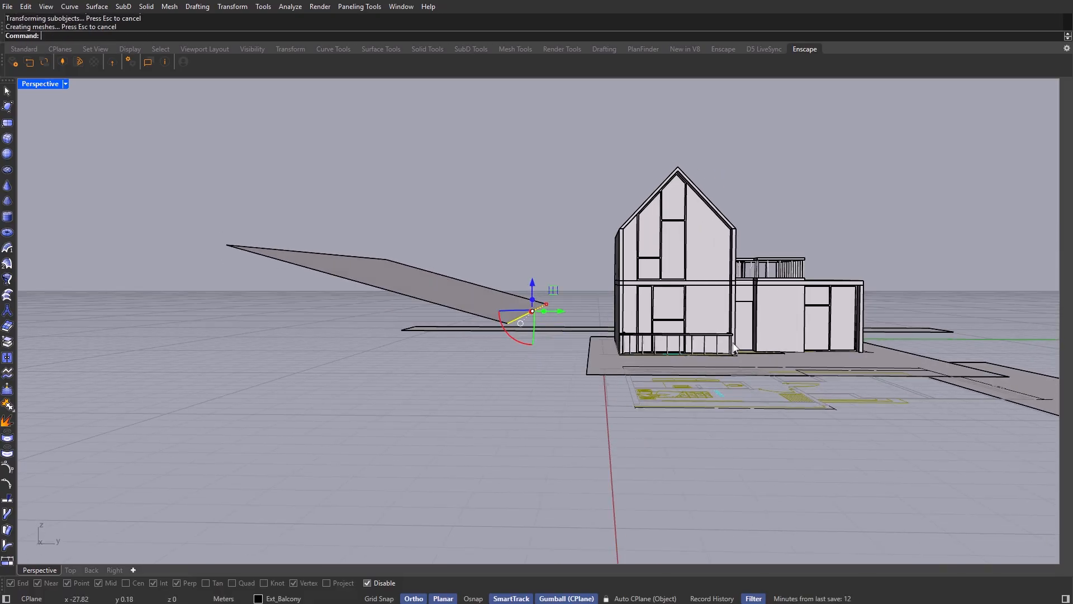
key(Escape)
Step: Raise the house-side edge of the opposite side surface, beside the flat-roofed volume, so it slopes away from the house
shift+right_drag(878, 377, 711, 380)
ctrl+shift+click(693, 368)
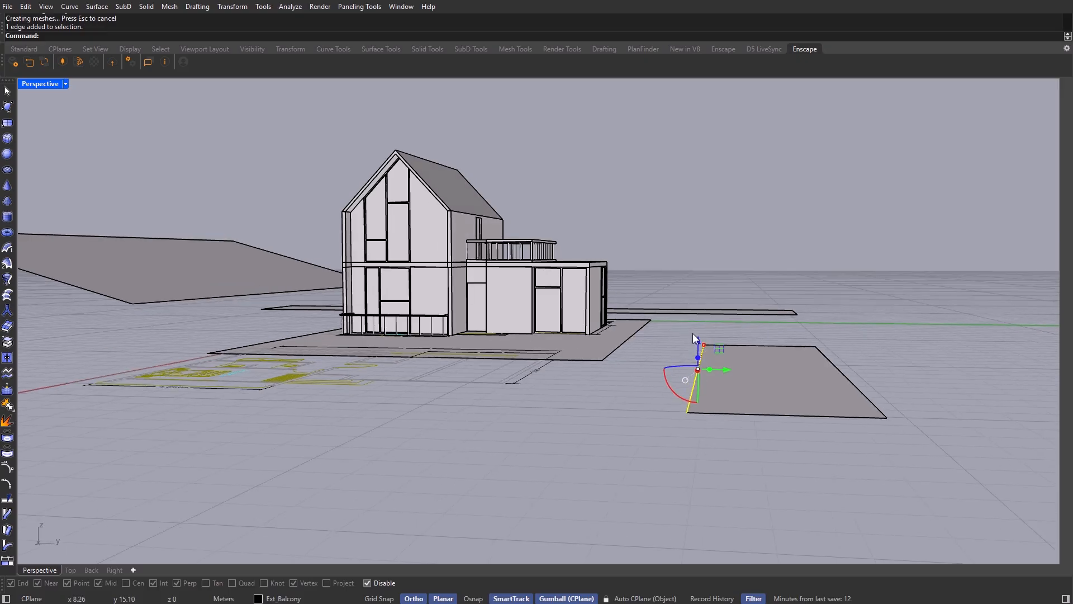
drag(695, 337, 701, 310)
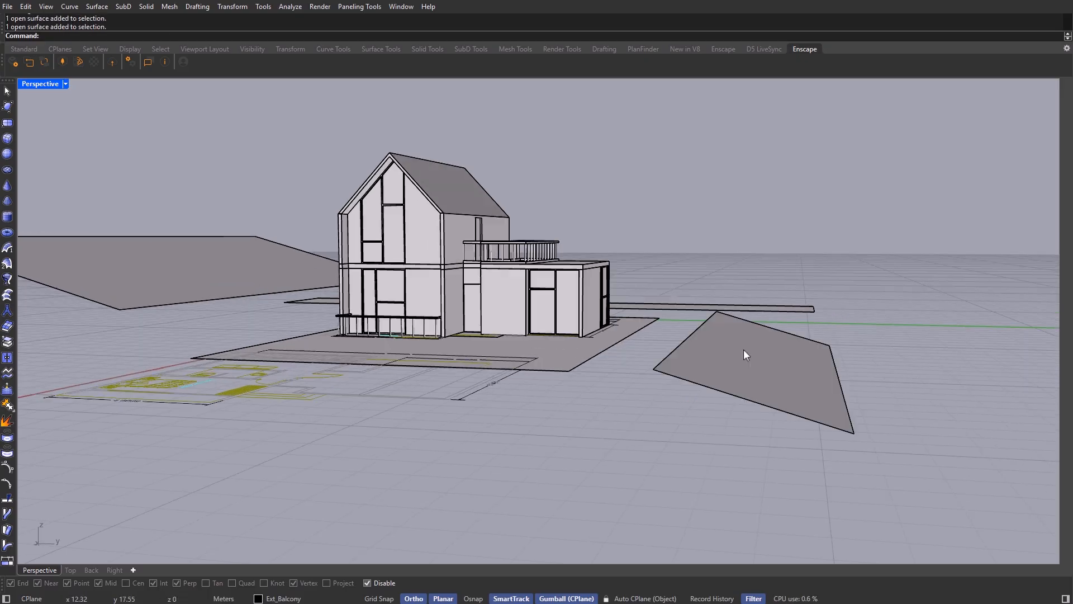
Step: Lower the whole downhill surface below the central ground level and shift it closer to the house
click(744, 350)
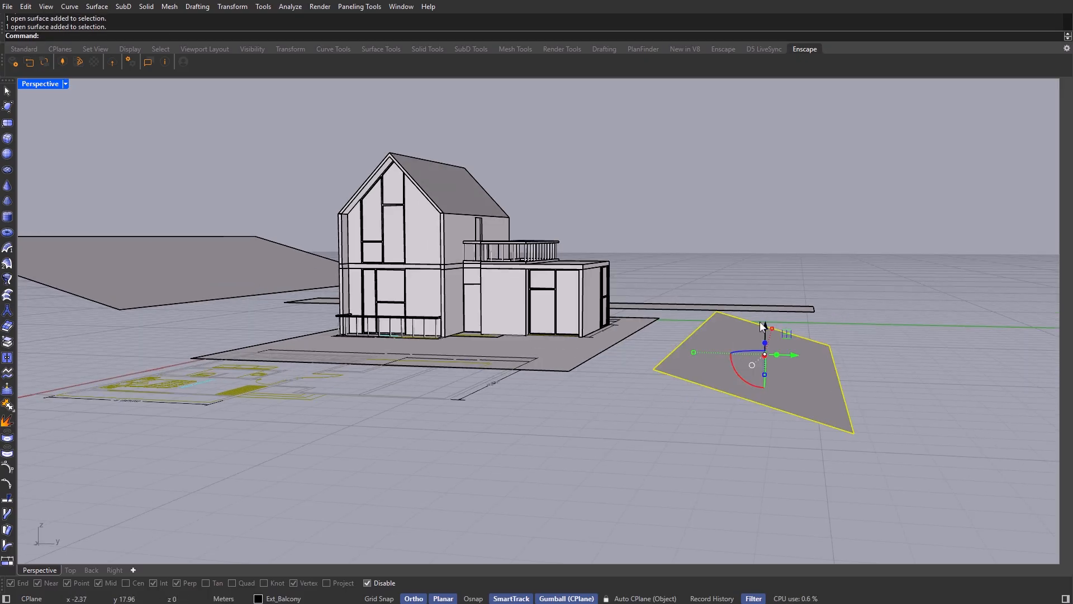
drag(763, 326, 764, 355)
right_drag(765, 363, 782, 346)
drag(797, 368, 774, 368)
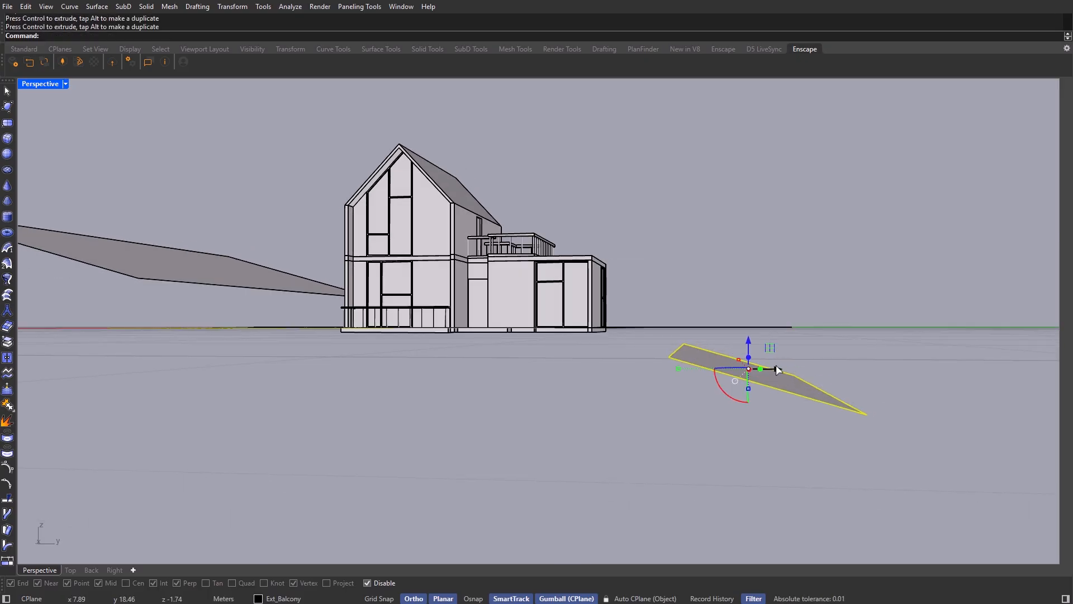
right_drag(773, 340, 698, 324)
key(Escape)
Step: Start a BlendSrf between the uphill slope's lower edge and the facing edge of the central ground
right_drag(474, 329, 448, 336)
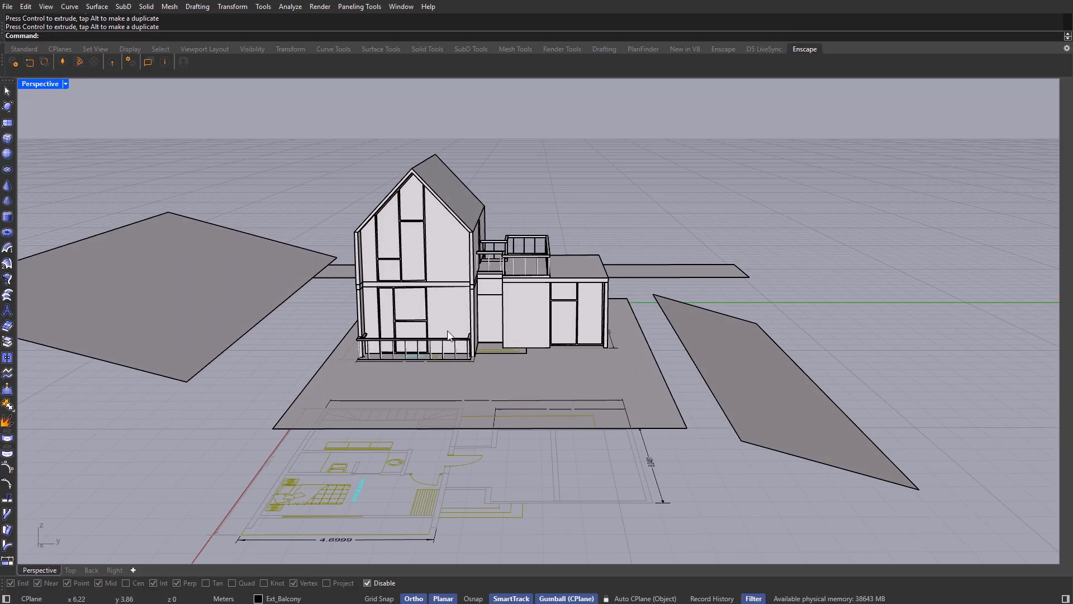
right_drag(455, 393, 489, 383)
text(lendSrf)
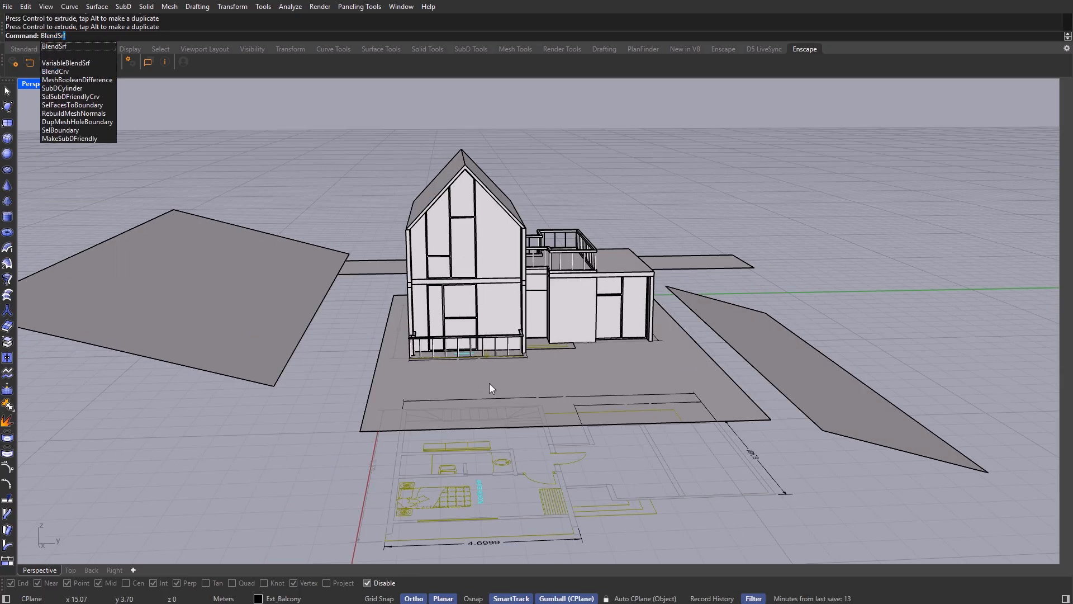
key(Return)
right_drag(301, 385, 272, 402)
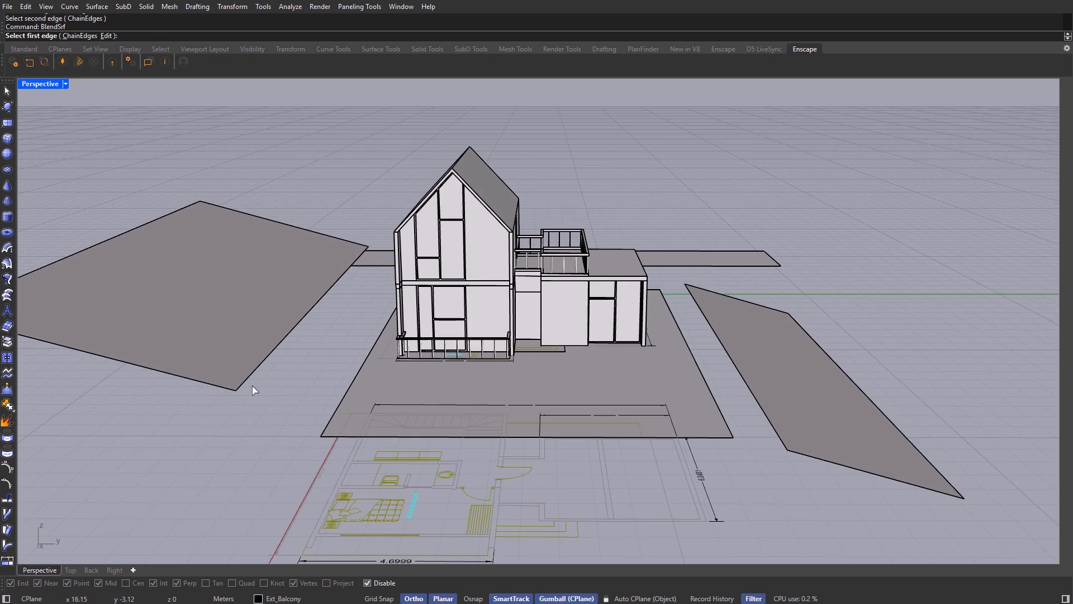
scroll(322, 403, up, 3)
click(243, 354)
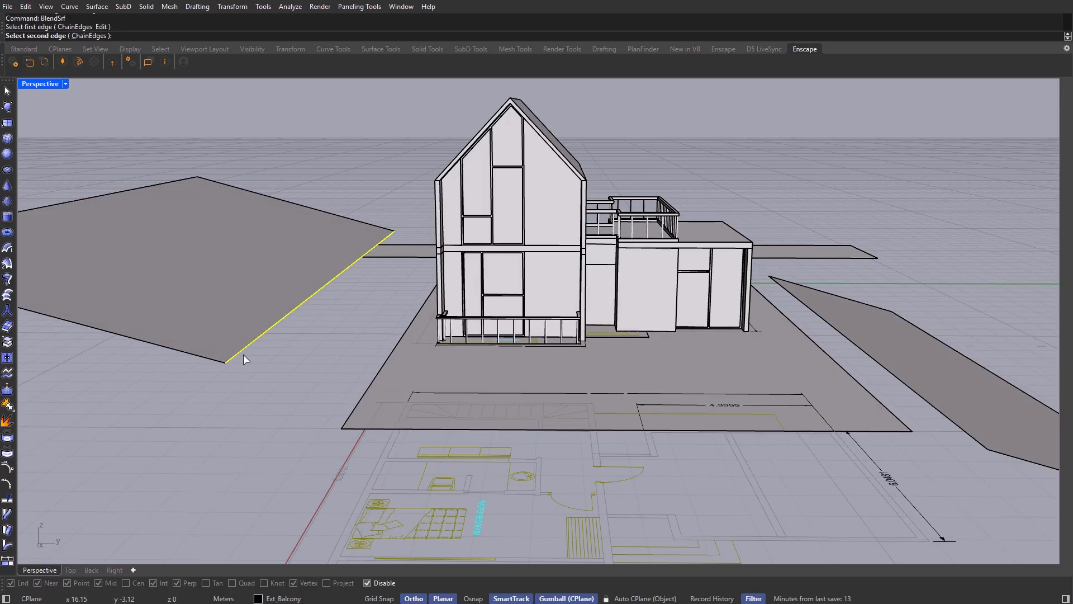
click(351, 412)
Step: Set the uphill blend's bulge factors to 1.028 and 0.25 and reshape its handle along the slope's edge
right_drag(351, 412, 393, 407)
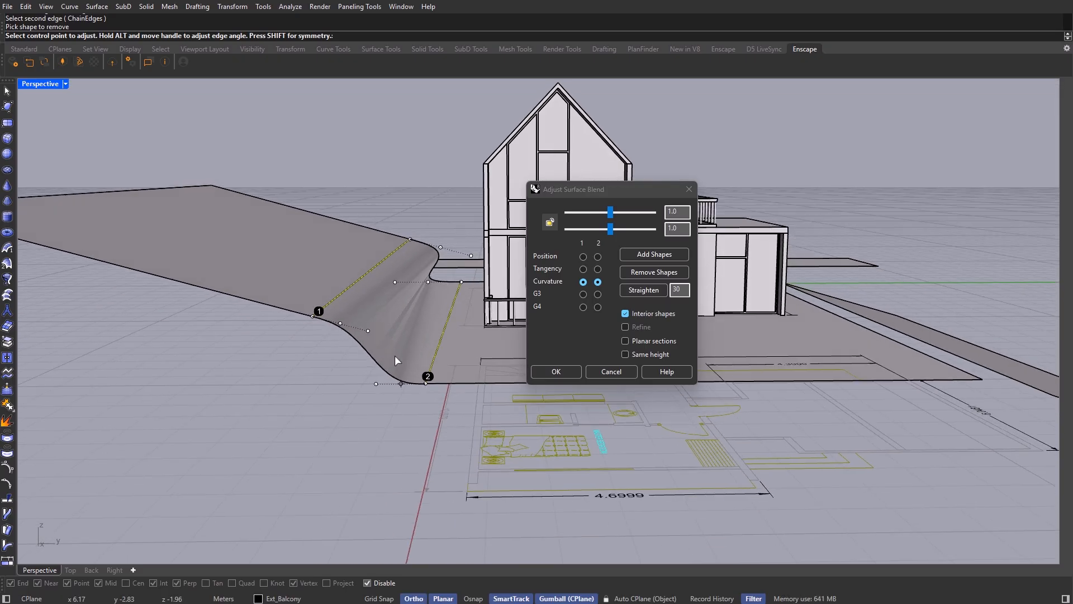
right_drag(394, 356, 387, 358)
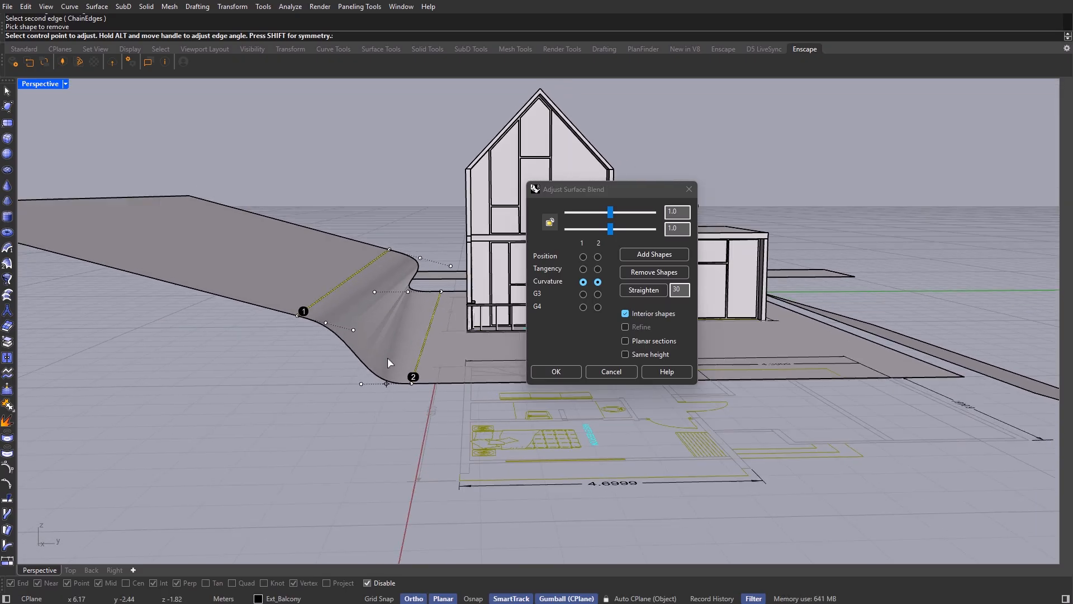
mouse_move(610, 216)
mouse_down()
mouse_move(592, 219)
mouse_move(607, 232)
mouse_move(566, 236)
mouse_move(615, 214)
mouse_up()
right_drag(399, 341, 420, 326)
drag(442, 282, 388, 268)
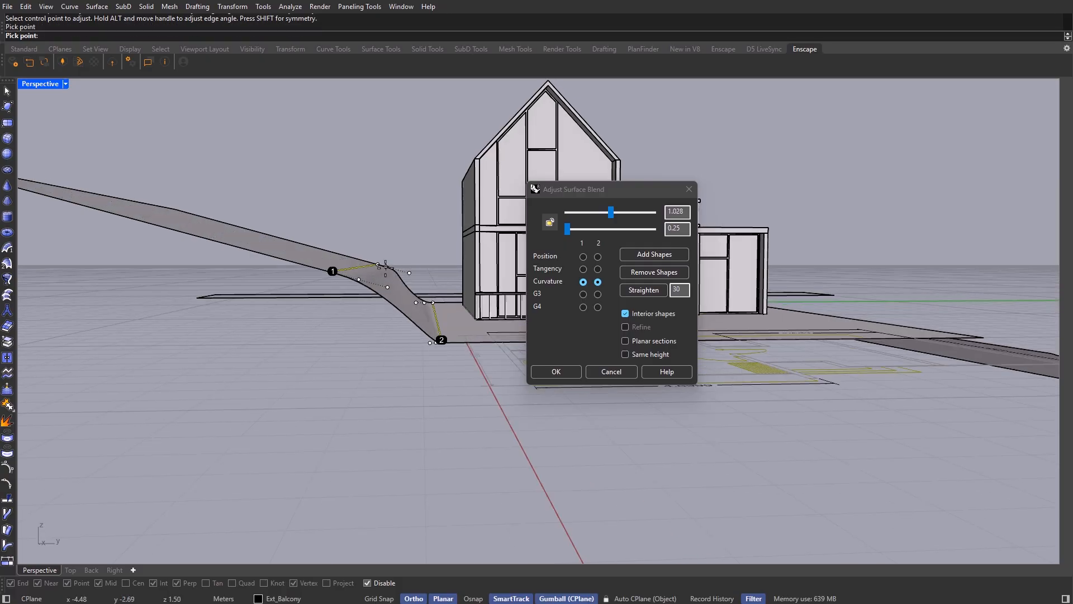
Step: Fine-tune the control handle on the uphill blend's profile and accept the blend surface
right_drag(394, 302, 407, 307)
scroll(407, 307, up, 6)
drag(411, 307, 432, 306)
scroll(393, 312, down, 5)
right_drag(393, 312, 416, 359)
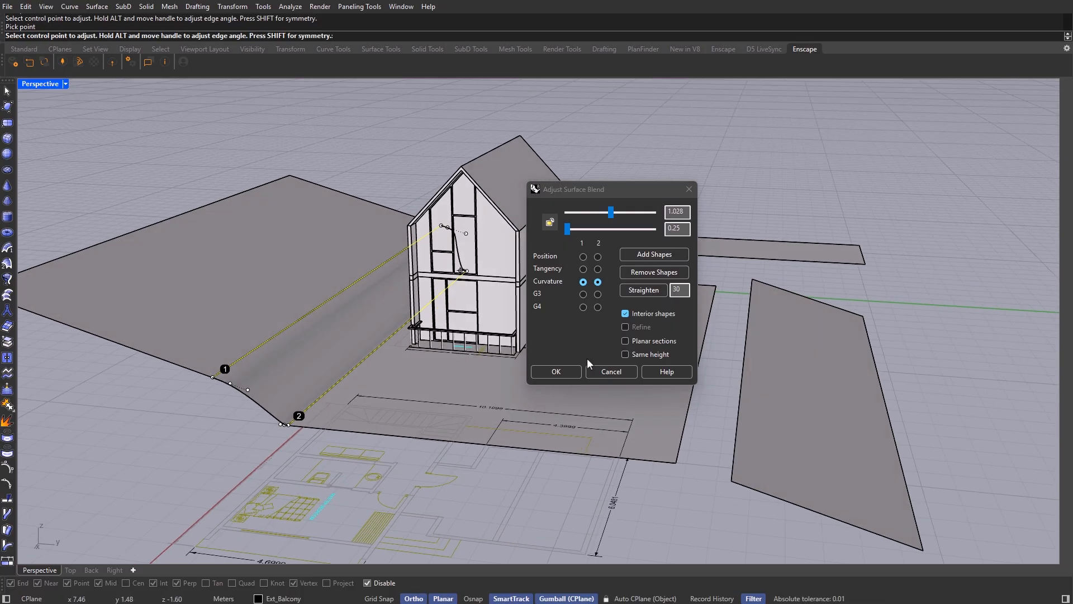
click(563, 371)
Step: Start a BlendSrf between the central ground's other side edge and the upper edge of the downhill slope
right_drag(650, 372, 629, 349)
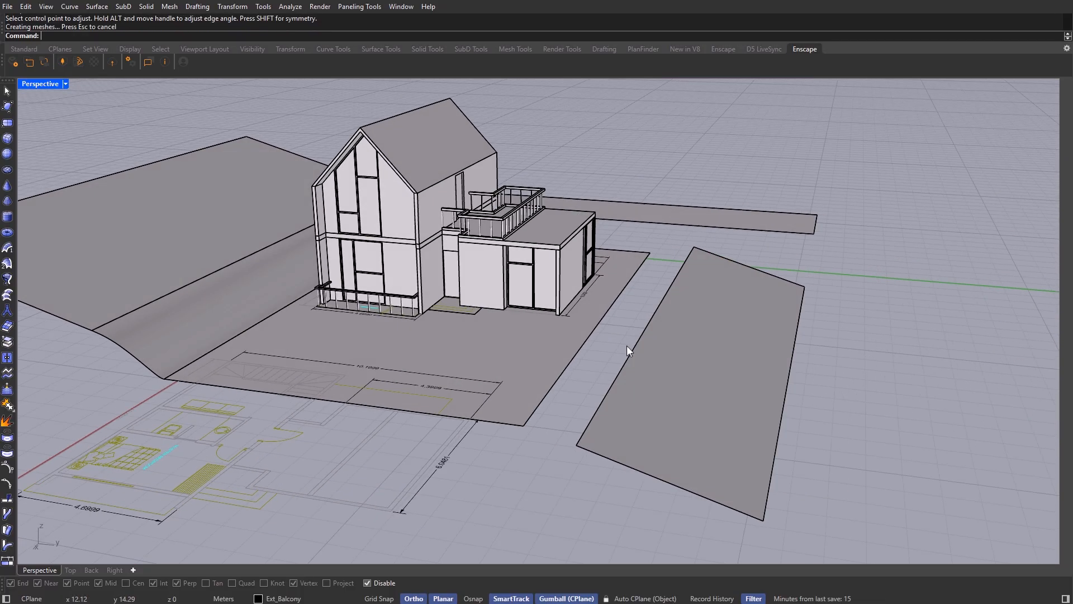
text(Blends)
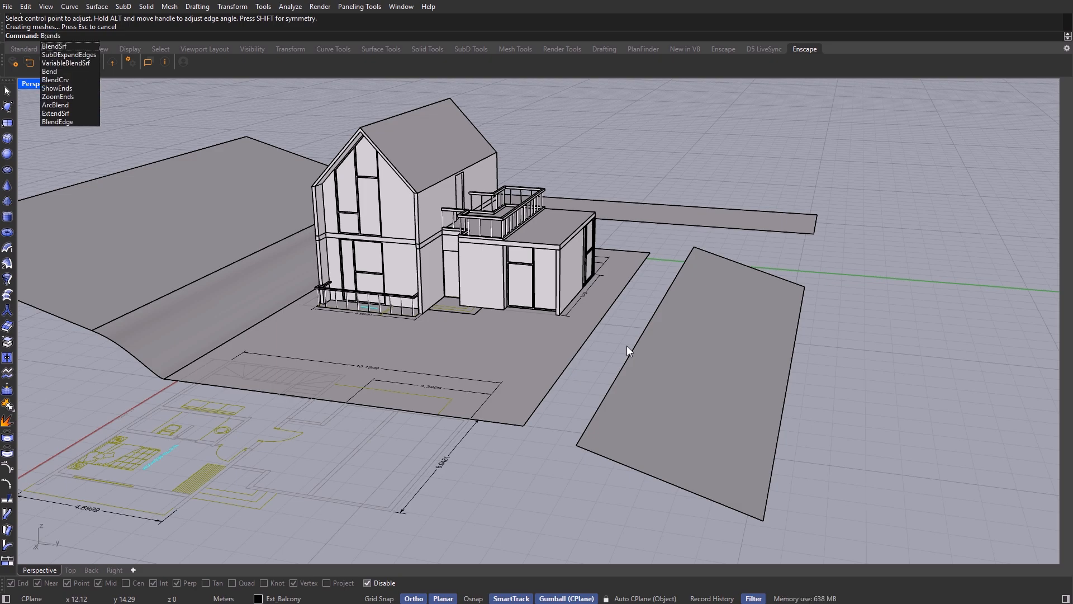
key(Return)
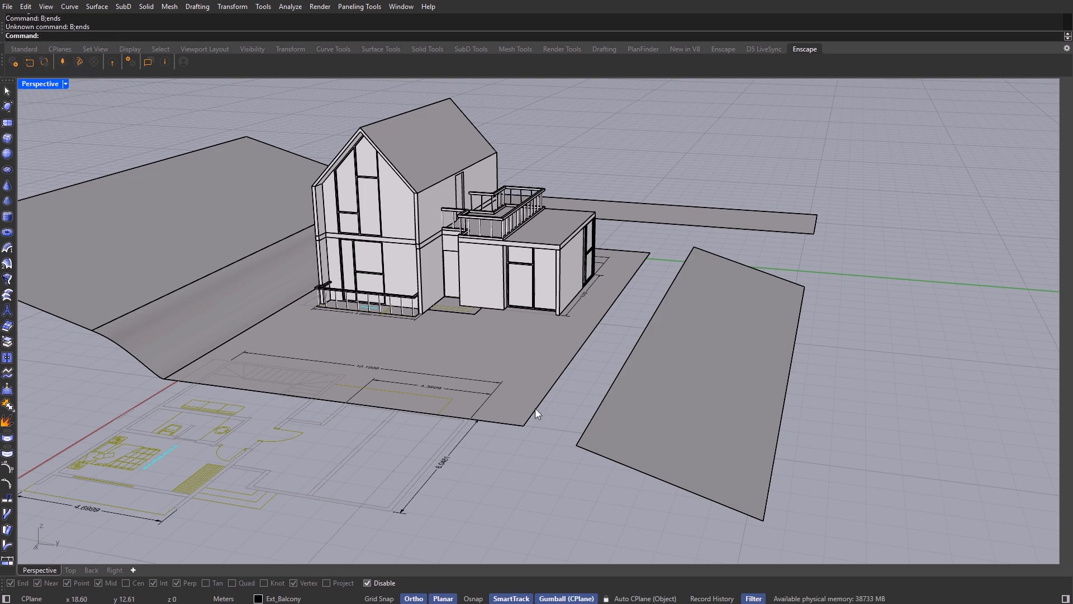
click(535, 407)
right_click(570, 423)
click(585, 432)
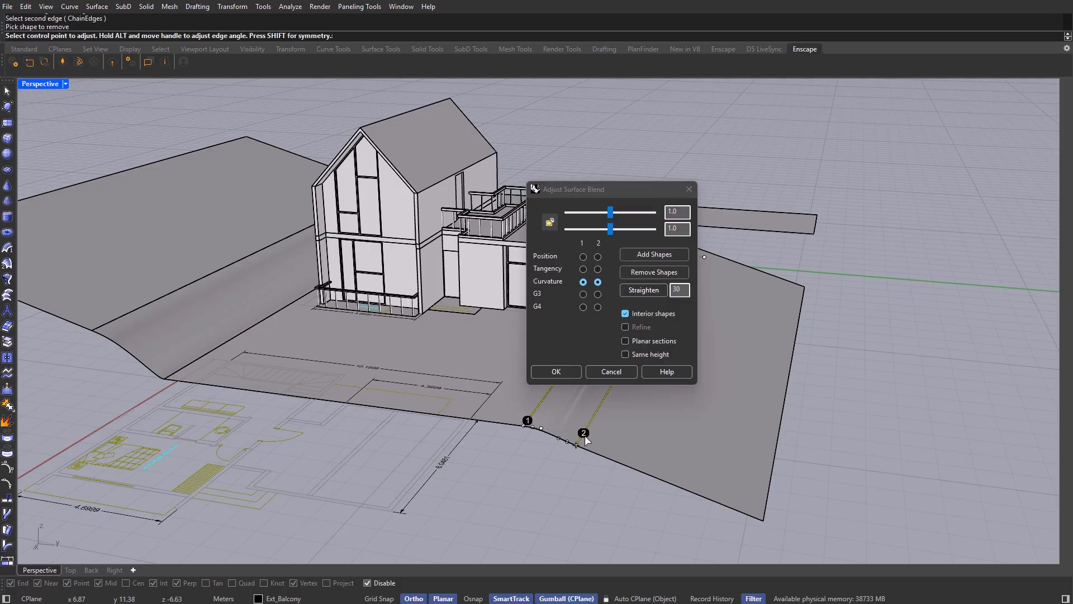
Step: Move the surface blend settings clear of the model and adjust the bulge factors of the downhill blend
right_drag(584, 435, 637, 465)
drag(604, 191, 756, 169)
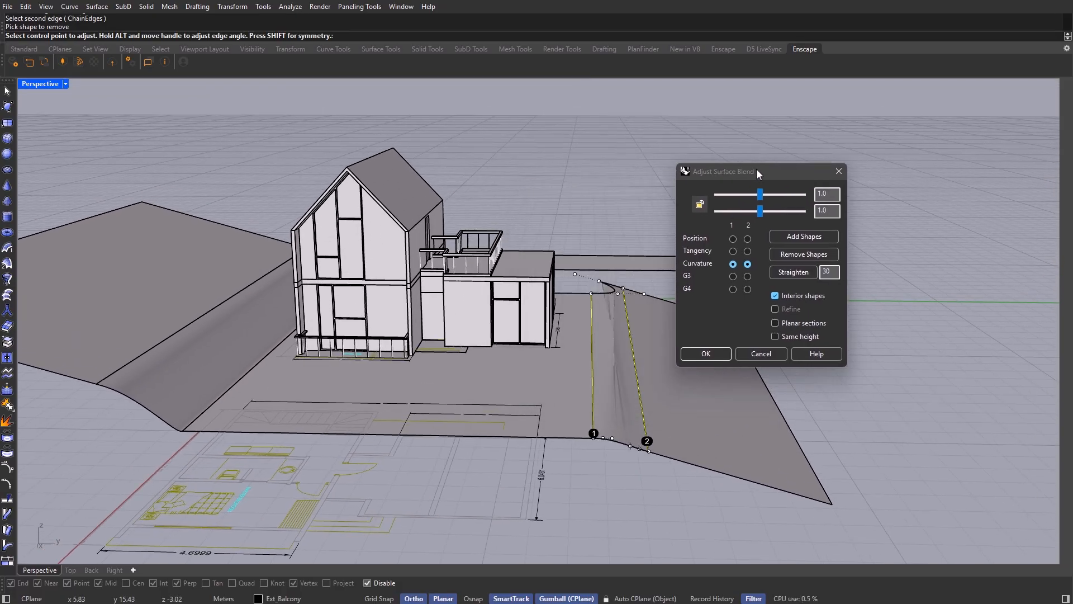
shift+right_drag(641, 369, 504, 348)
scroll(503, 352, up, 10)
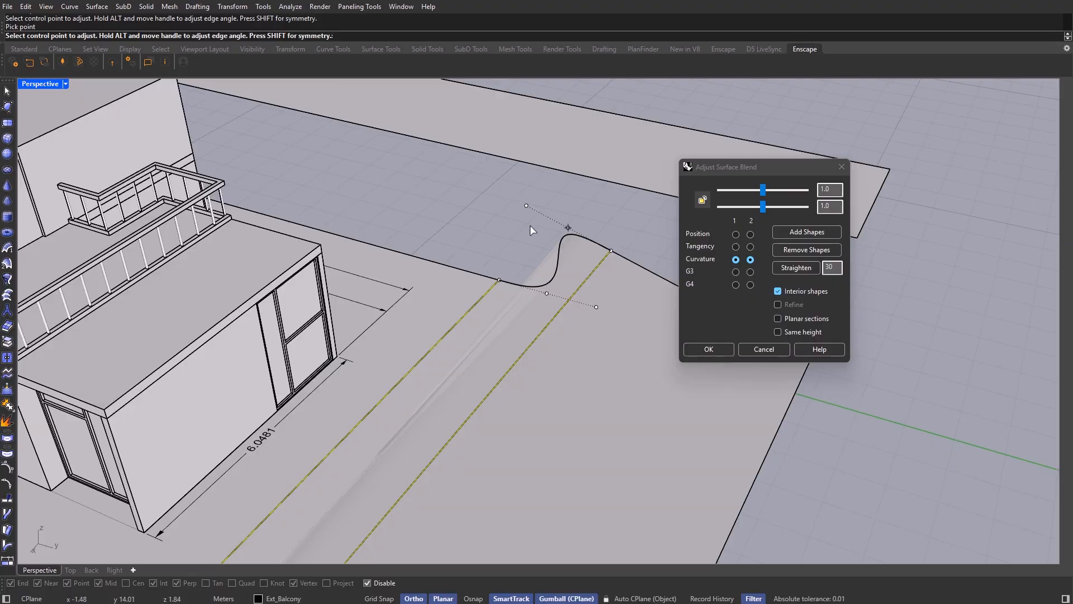
scroll(531, 227, down, 10)
scroll(550, 280, up, 4)
right_drag(553, 284, 484, 344)
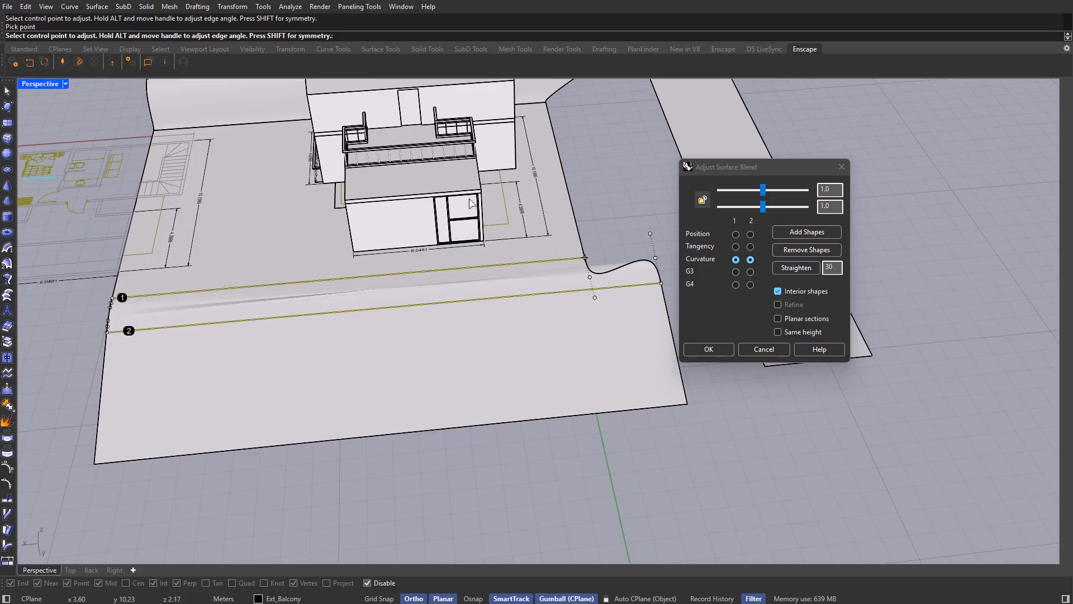
shift+right_drag(469, 202, 546, 211)
shift+right_drag(539, 268, 576, 244)
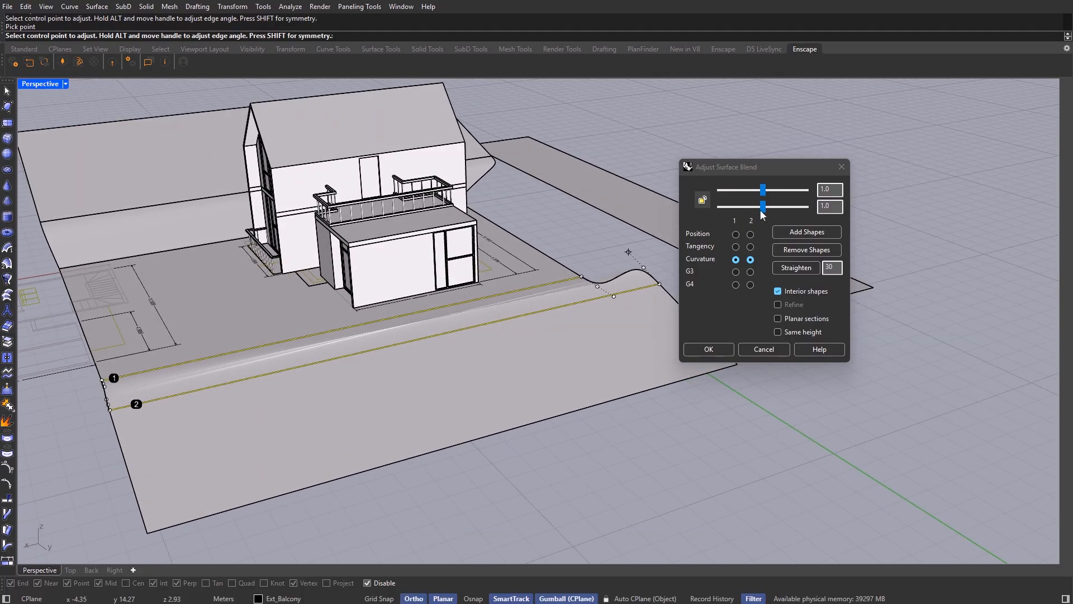
drag(761, 210, 739, 192)
Step: Reshape the downhill blend's profile with its control handle and accept the blend surface
right_drag(425, 330, 538, 339)
scroll(553, 288, up, 5)
drag(543, 337, 593, 334)
right_drag(593, 333, 562, 392)
scroll(561, 391, down, 4)
click(709, 349)
Step: Examine the terrain's rear edges and the gap separating them from the detached long strip
right_drag(709, 350, 520, 162)
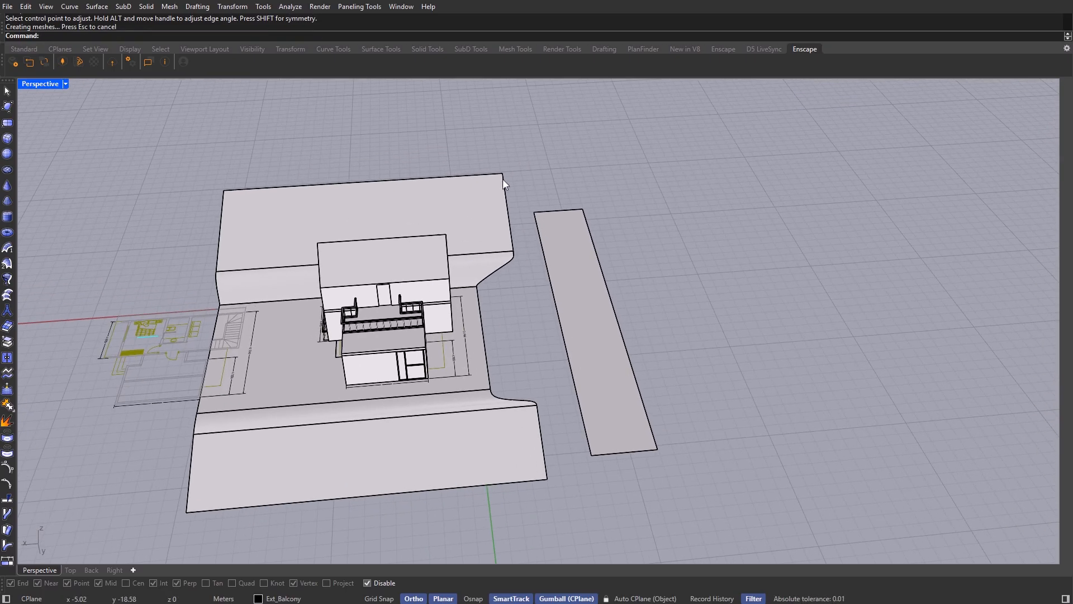
right_drag(549, 364, 565, 330)
click(589, 267)
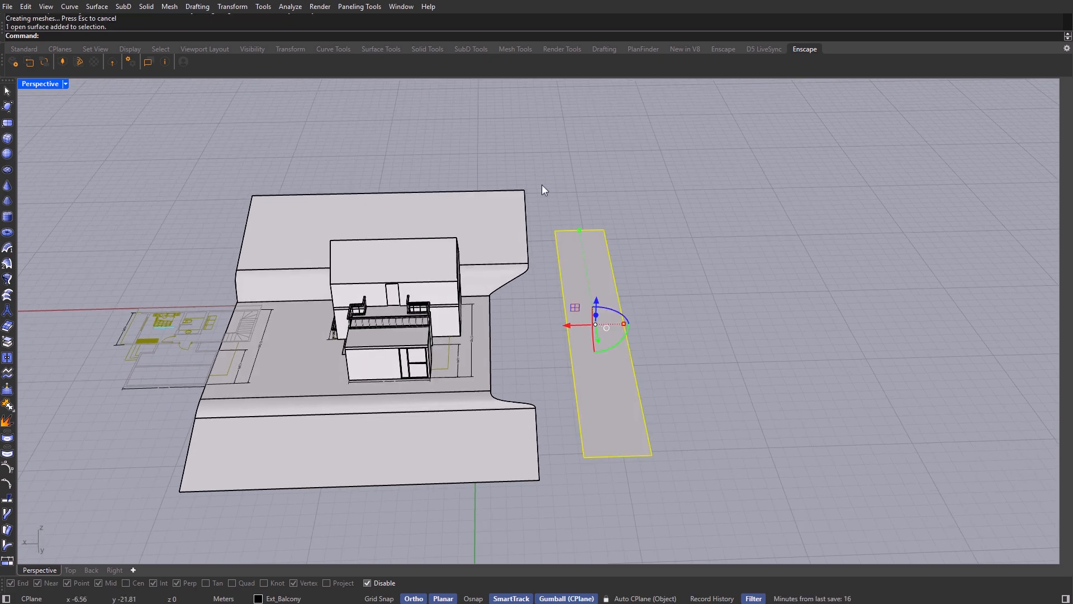
drag(541, 184, 495, 282)
click(479, 321)
click(492, 406)
click(498, 425)
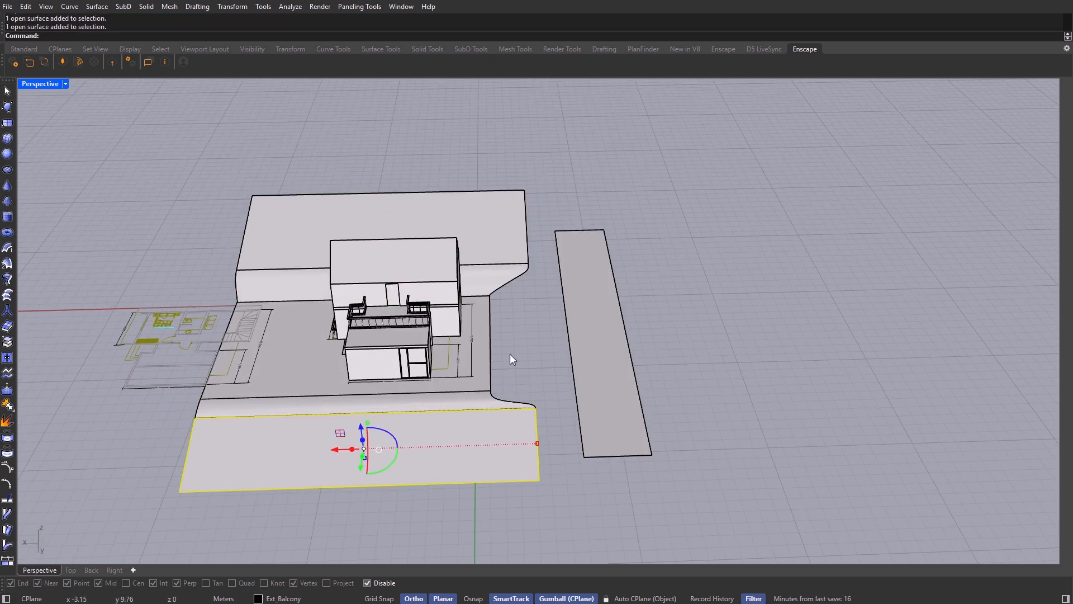
click(511, 356)
scroll(512, 356, up, 3)
shift+right_drag(536, 364, 530, 357)
scroll(529, 356, down, 3)
click(632, 348)
right_drag(632, 347, 459, 417)
click(434, 354)
scroll(460, 417, down, 3)
scroll(526, 420, up, 3)
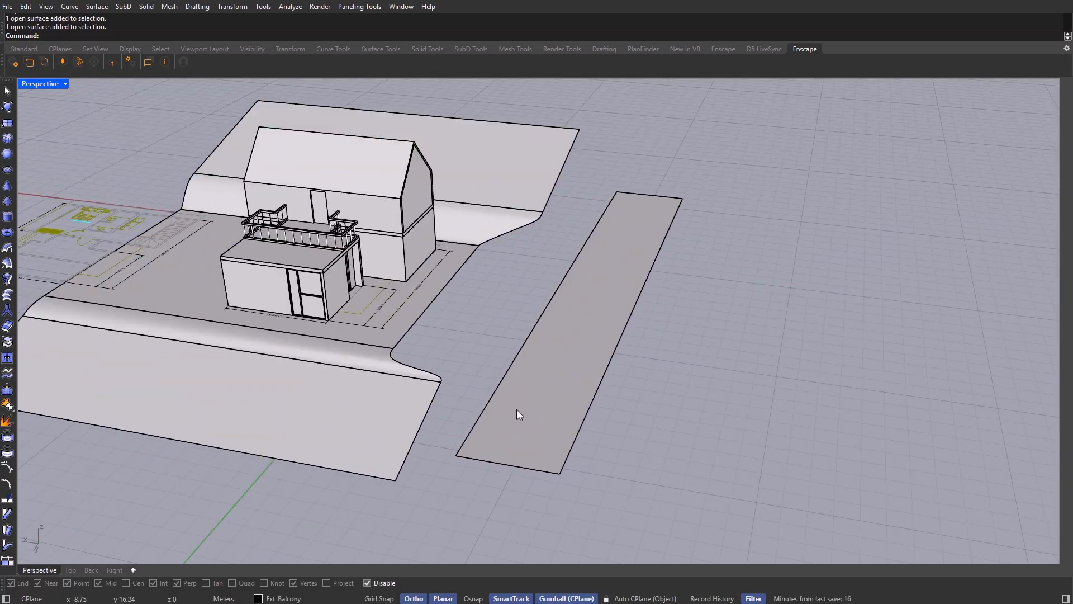
Step: Run BlendSrf with chained edges, using the terrain's full stepped side edge as first edge and the detached strip's facing edge as second
text(Be)
key(BackSpace)
text(lendSrf)
key(Return)
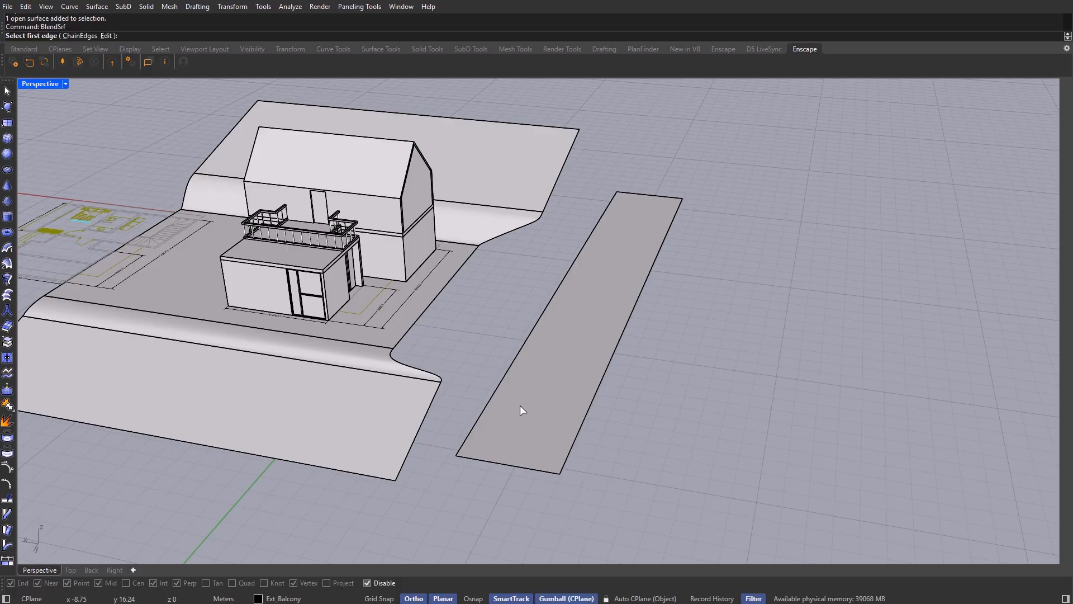
click(80, 36)
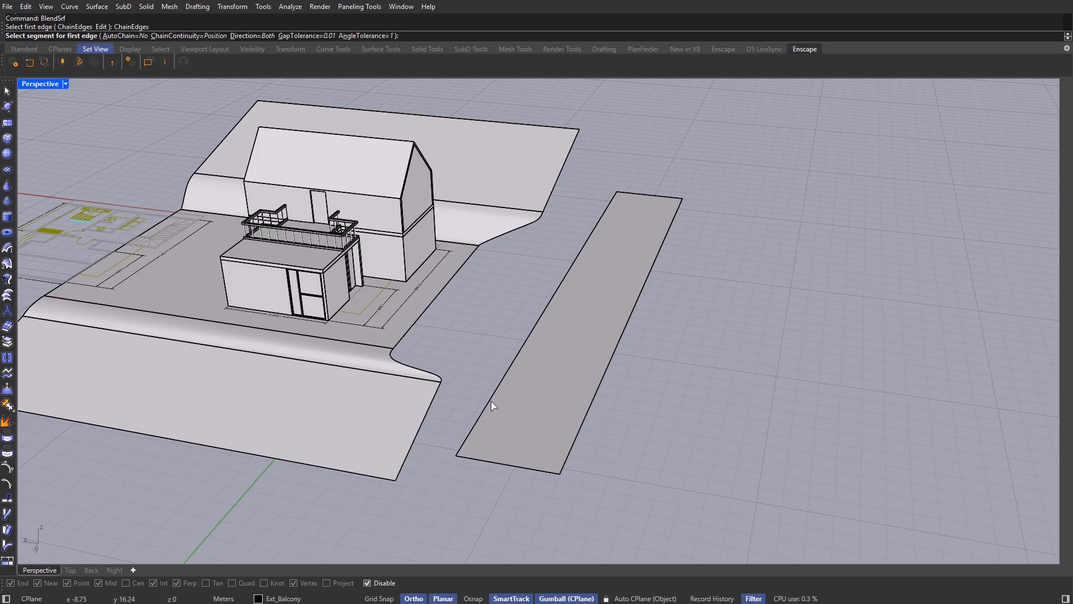
click(417, 444)
click(432, 372)
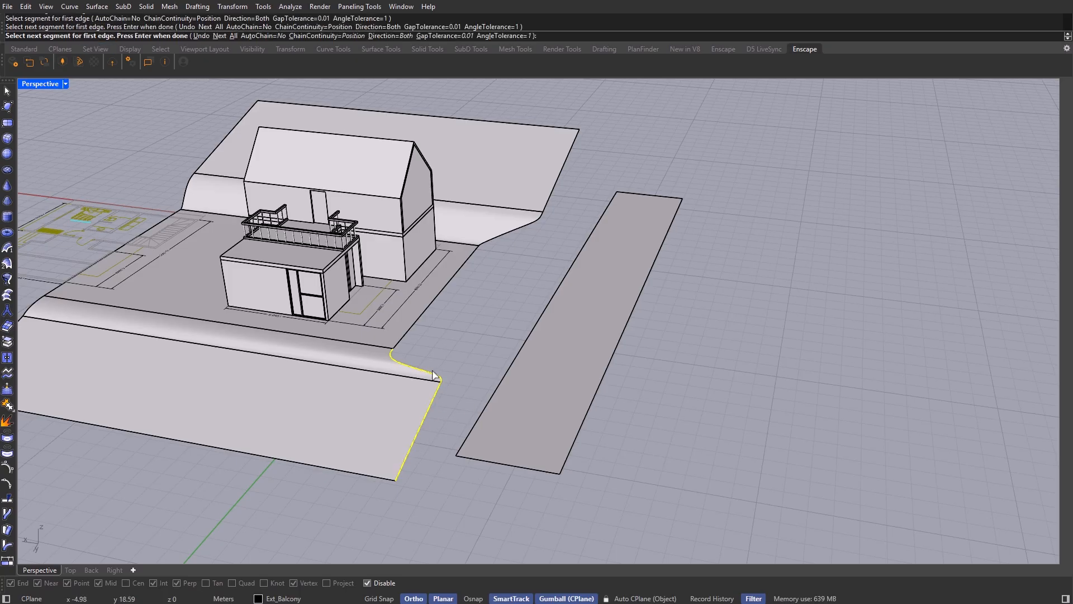
click(403, 337)
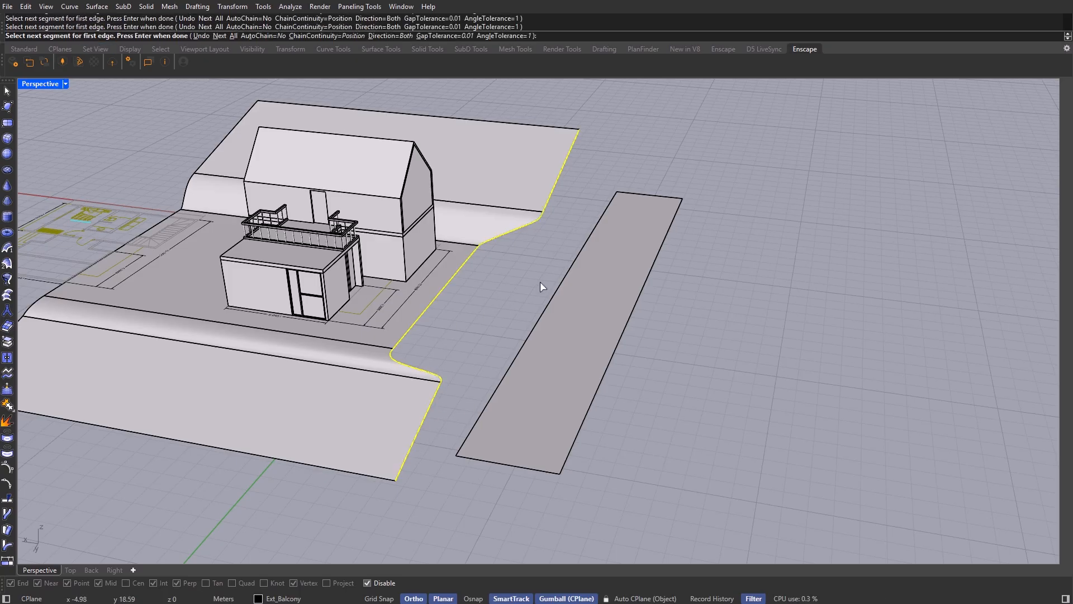
key(Return)
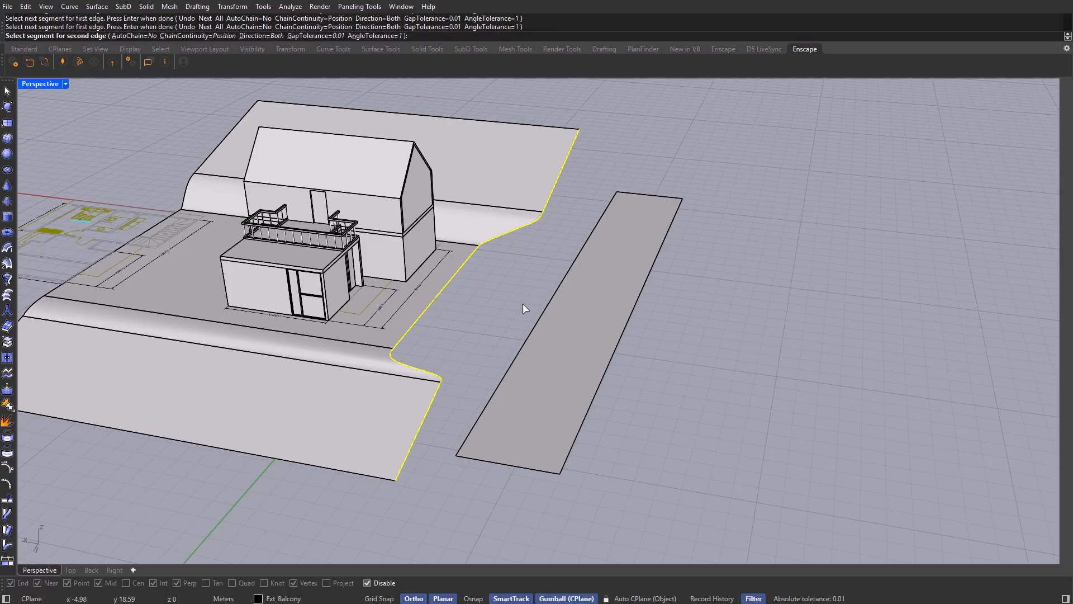
click(461, 448)
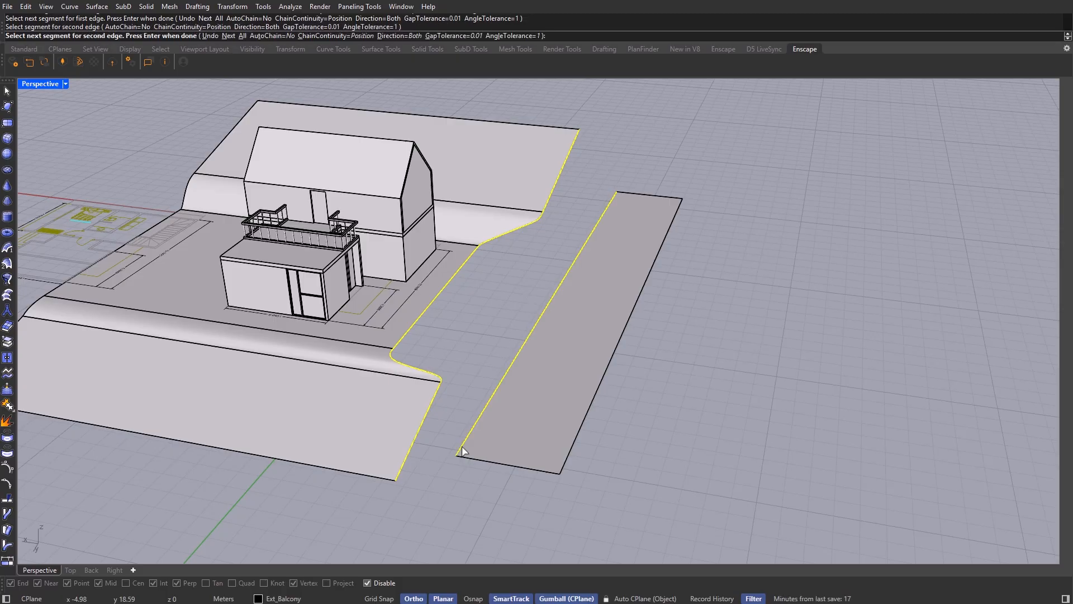
key(Return)
Step: Set the blend's bulge factors to 0.25 at the terrain edge and 0.758 at the strip edge, and accept the surface
right_drag(486, 430, 512, 258)
scroll(511, 258, up, 3)
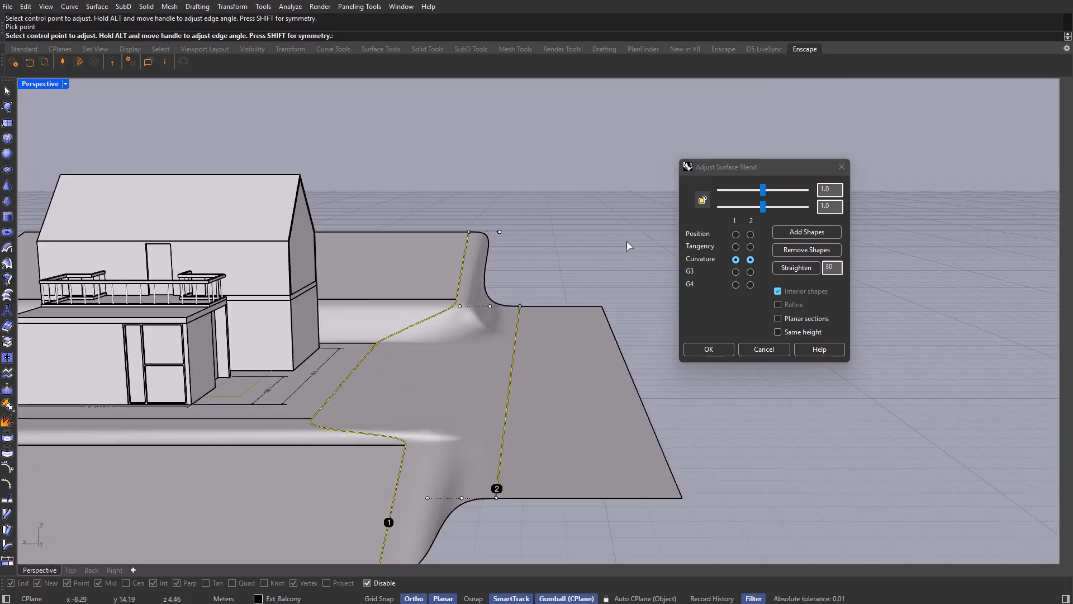
mouse_move(764, 191)
mouse_down()
mouse_move(734, 190)
mouse_move(754, 206)
mouse_up()
scroll(522, 295, down, 5)
right_drag(522, 294, 594, 331)
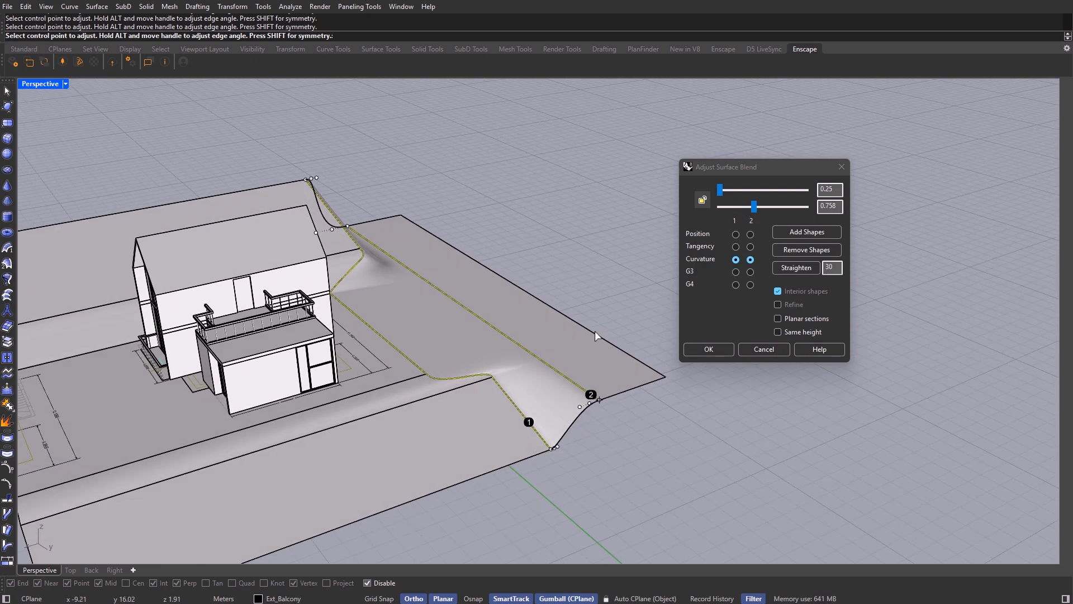
click(708, 353)
shift+right_drag(393, 339, 593, 303)
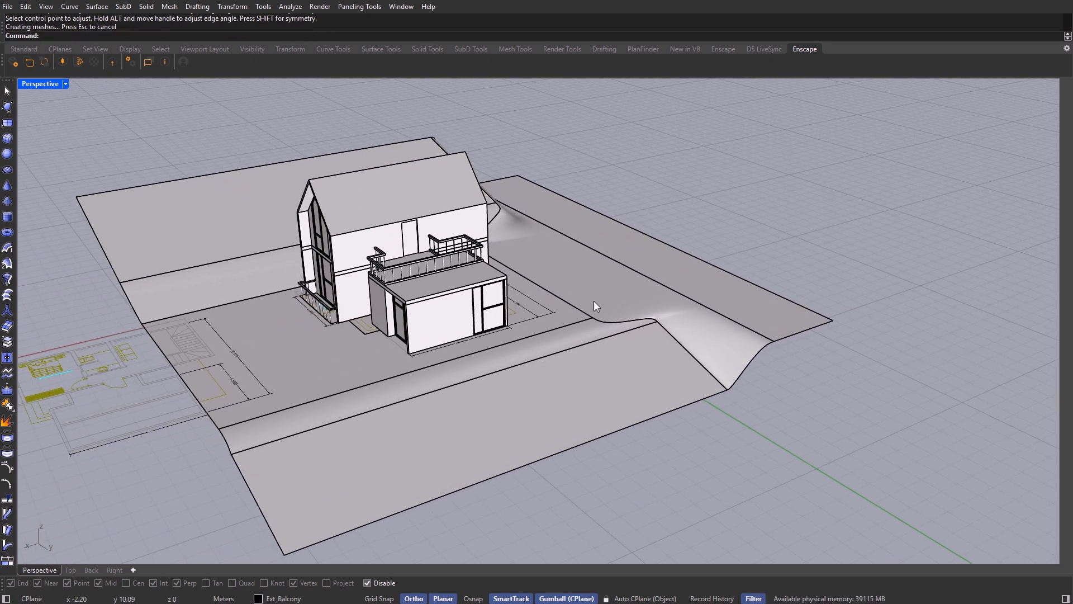
Step: Select the terrain's edges on the side opposite the new blend and stretch them outward past the blueprint drawings
scroll(313, 339, up, 3)
right_drag(313, 339, 390, 331)
scroll(390, 331, down, 3)
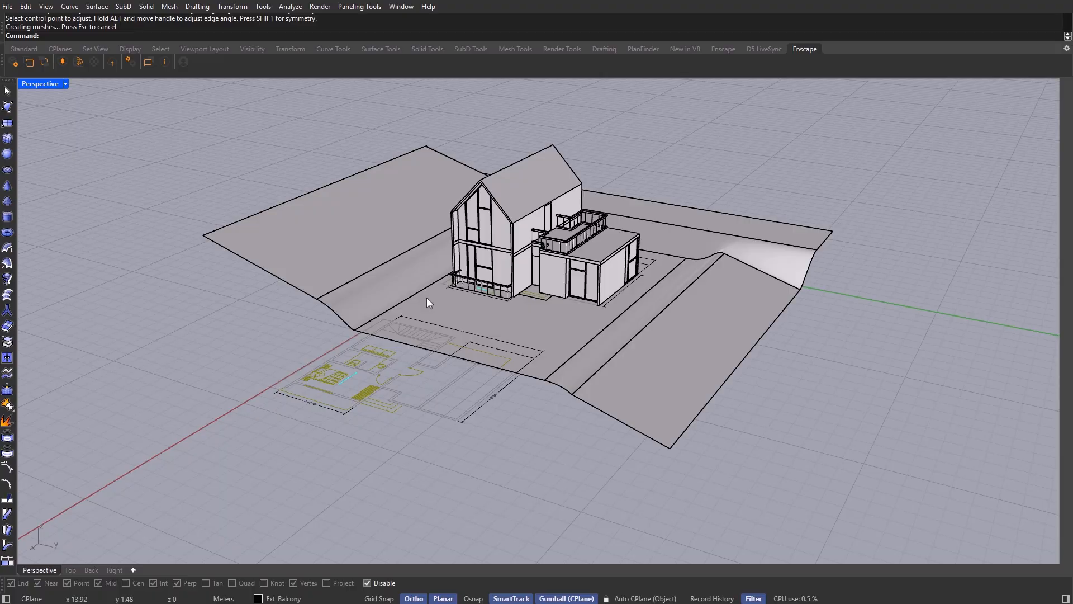
ctrl+shift+click(276, 280)
ctrl+shift+click(331, 316)
right_drag(331, 312, 386, 336)
drag(347, 277, 89, 290)
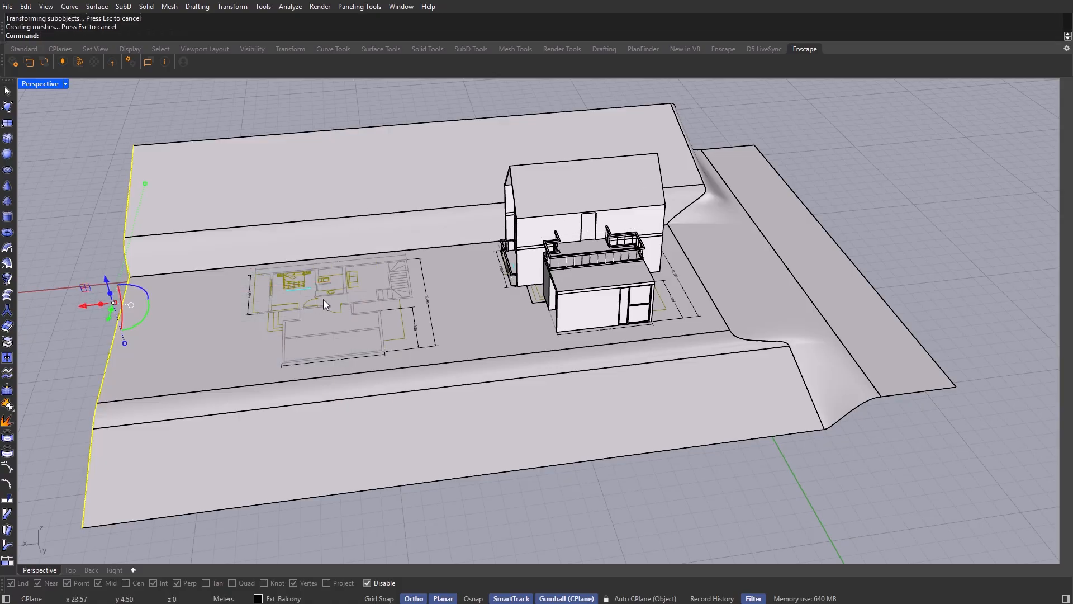
Step: Switch to the four-viewport layout, even out the viewport sizes and maximize the Top view
right_drag(323, 298, 460, 323)
scroll(395, 281, up, 5)
scroll(475, 319, down, 4)
scroll(442, 334, up, 3)
double_click(32, 84)
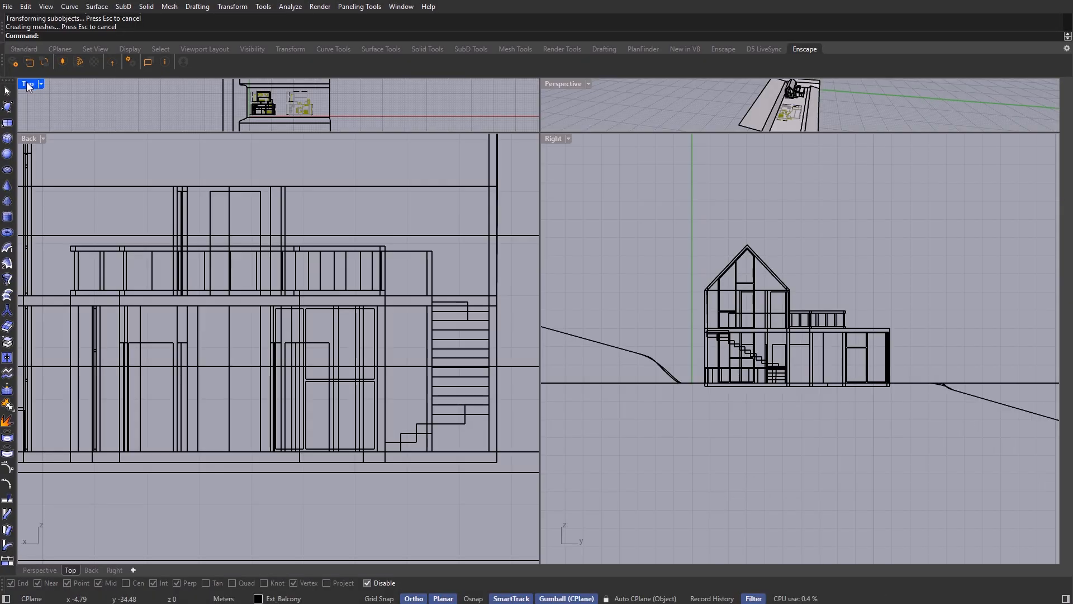
drag(578, 133, 578, 306)
drag(494, 139, 494, 306)
double_click(29, 83)
scroll(447, 270, up, 5)
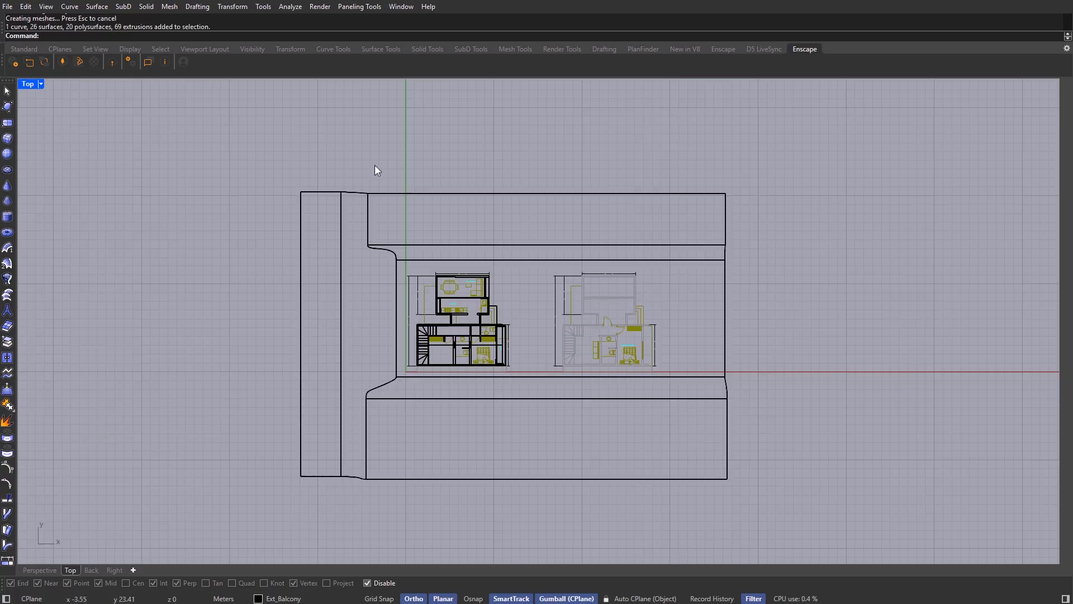
Step: Show the layer list and hide the Blueprints layer
text(Layer)
key(Return)
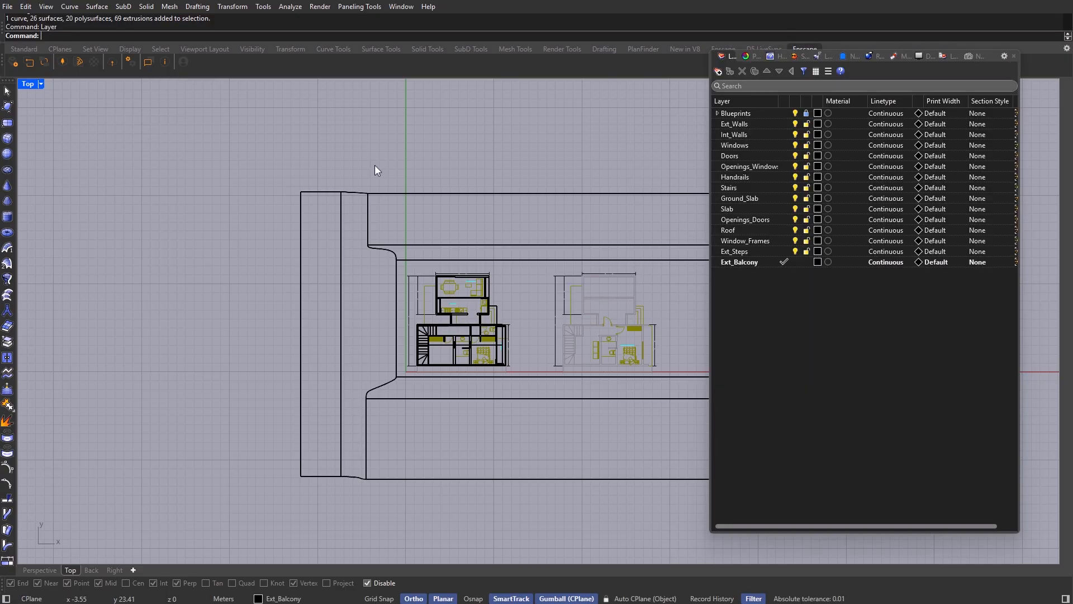
click(795, 113)
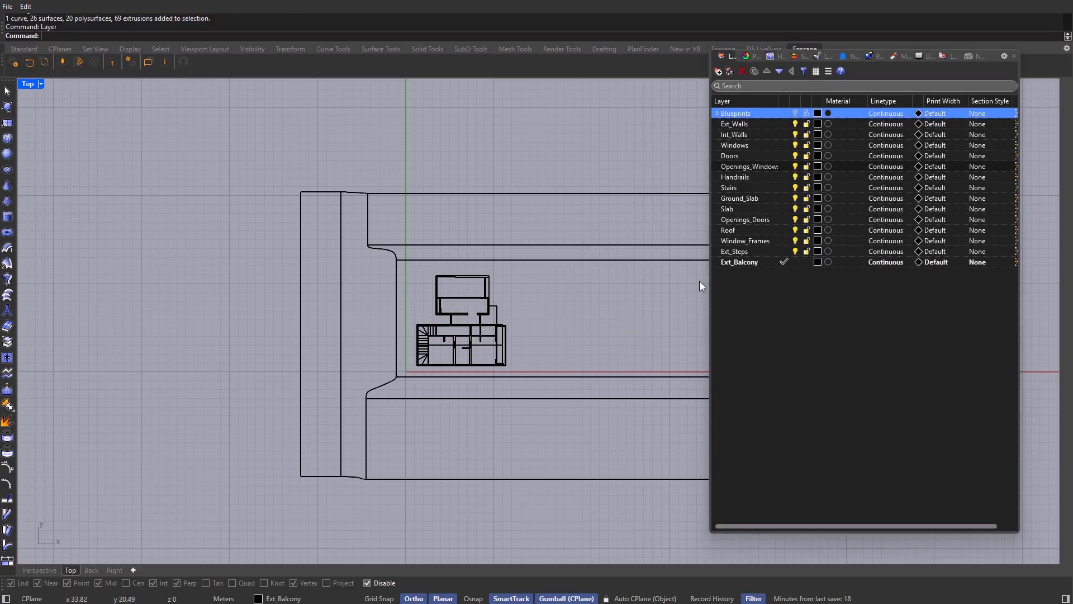
Step: Create a layer named Walkway, make it the current layer and close the layer list
scroll(699, 280, up, 2)
right_click(746, 323)
click(766, 328)
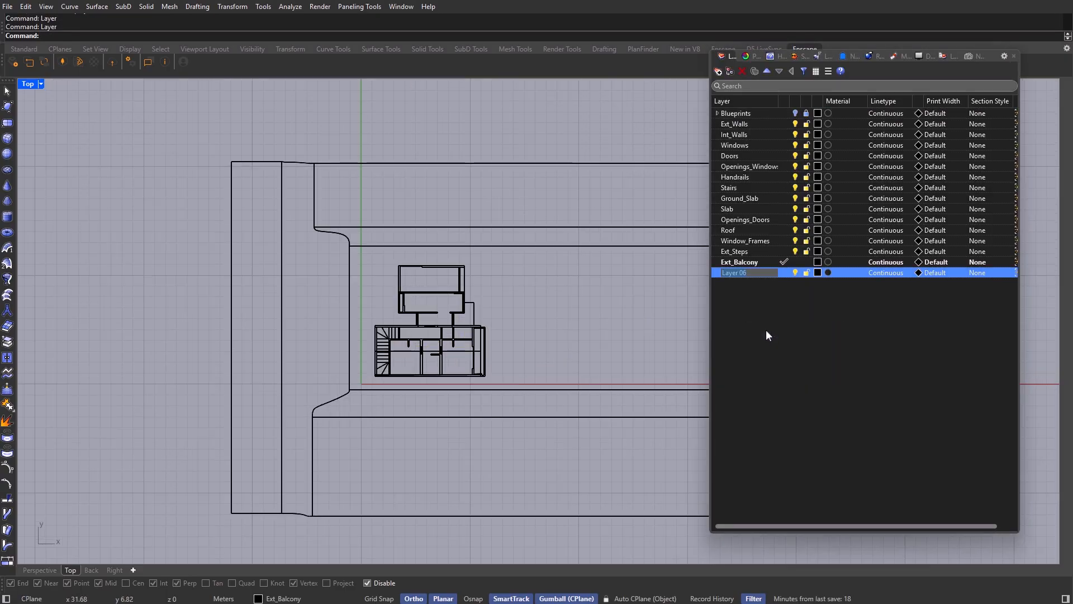
text(Walkway)
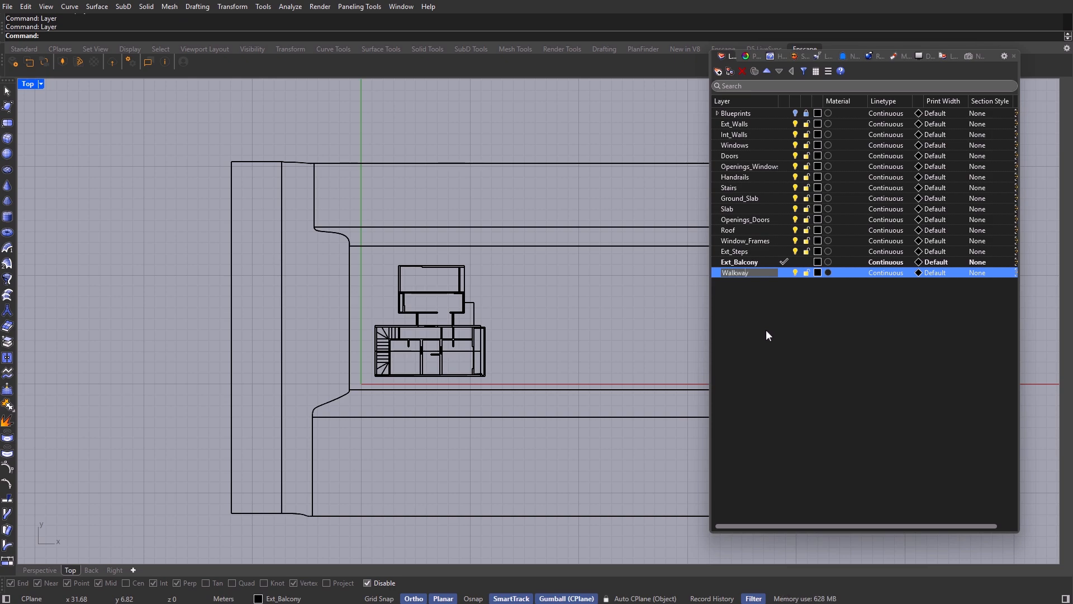
click(760, 286)
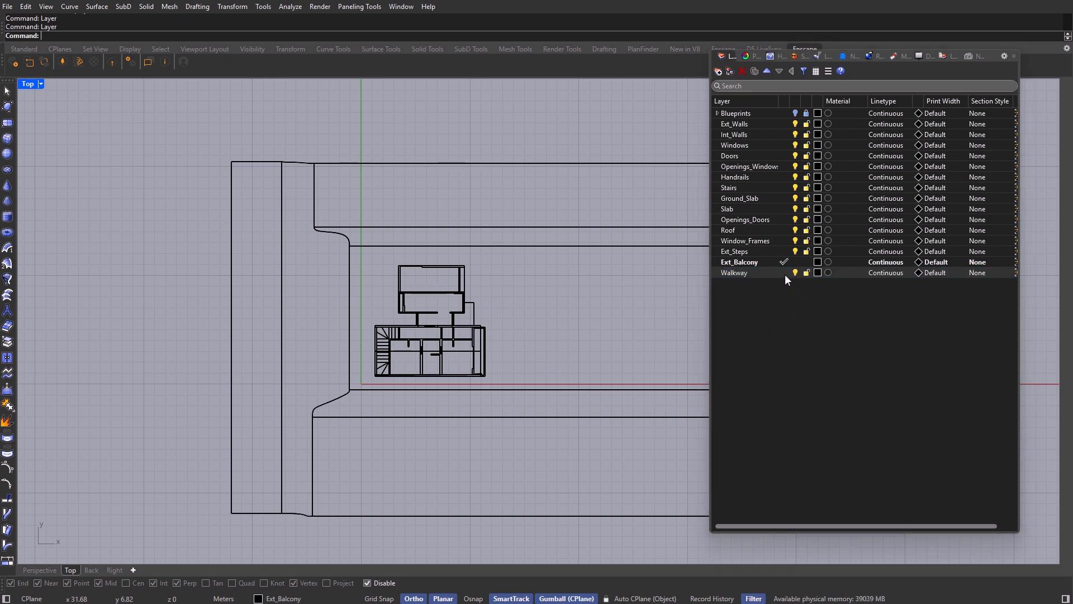
click(785, 274)
click(1014, 56)
Step: Draw a wavy degree 3 control point curve from just outside the terrain's far edge to the house's entrance side
scroll(551, 341, up, 4)
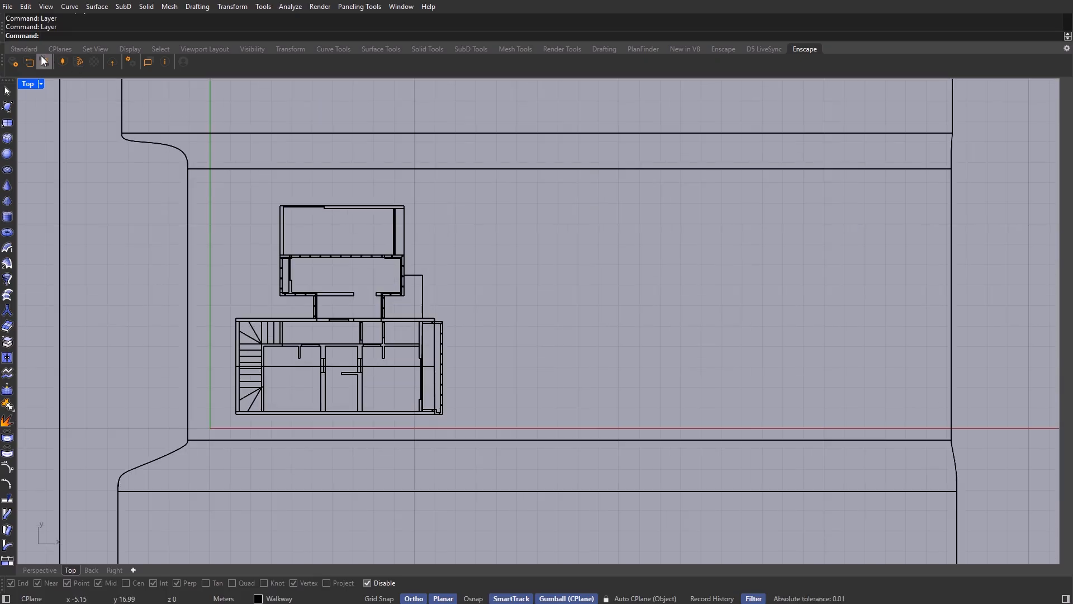
click(24, 49)
click(8, 122)
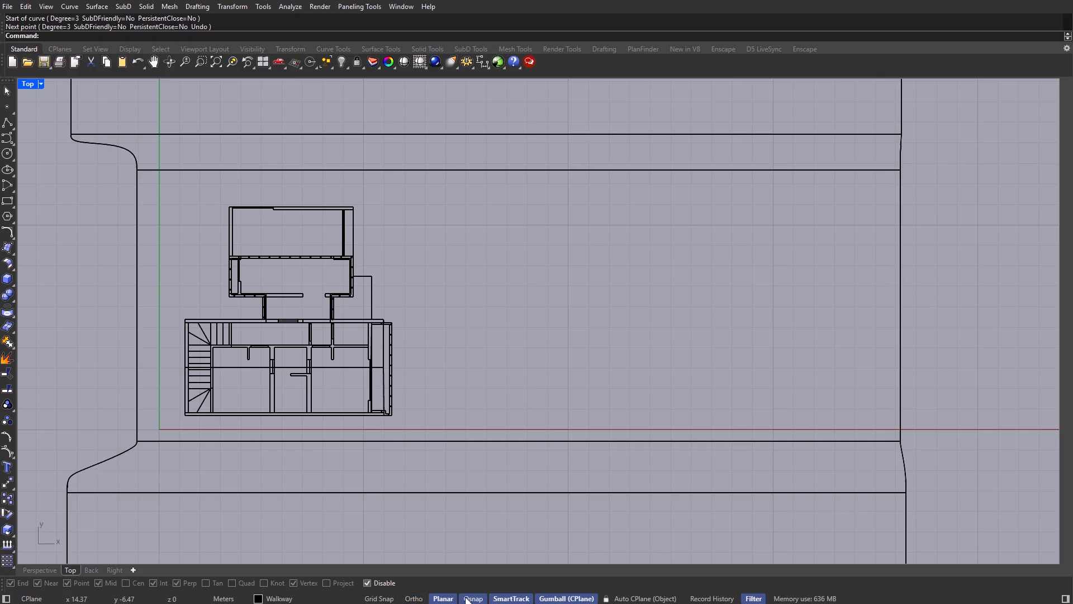
key(Return)
click(935, 311)
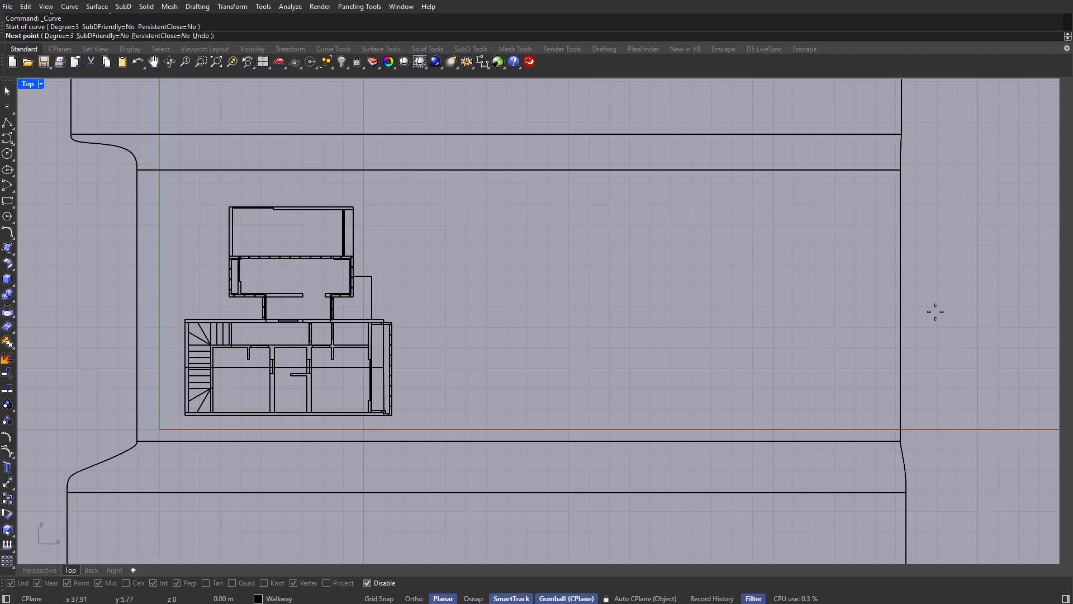
click(818, 264)
click(791, 264)
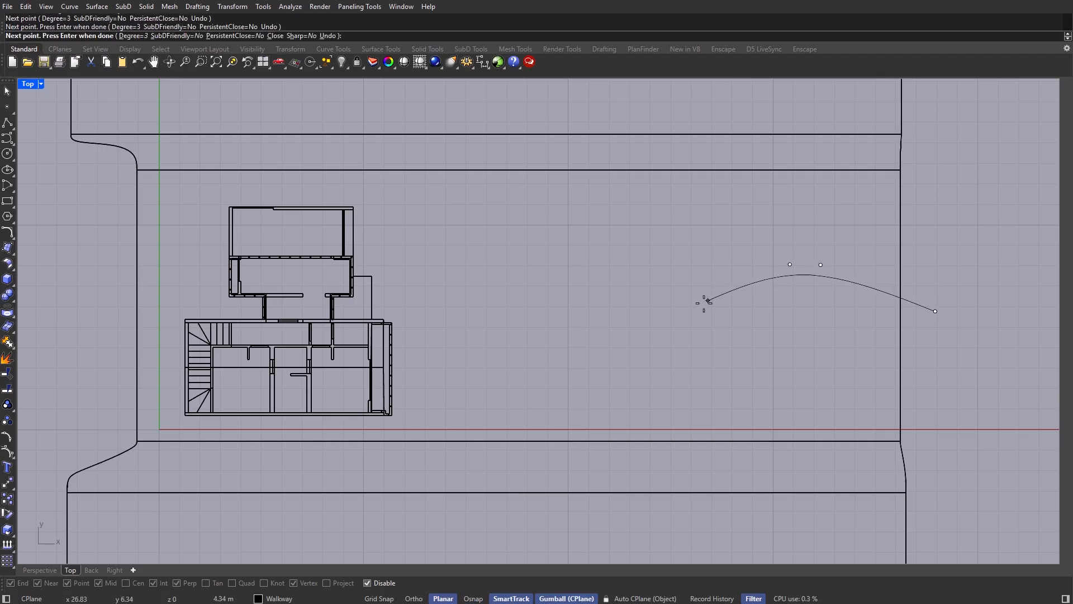
click(687, 313)
click(589, 319)
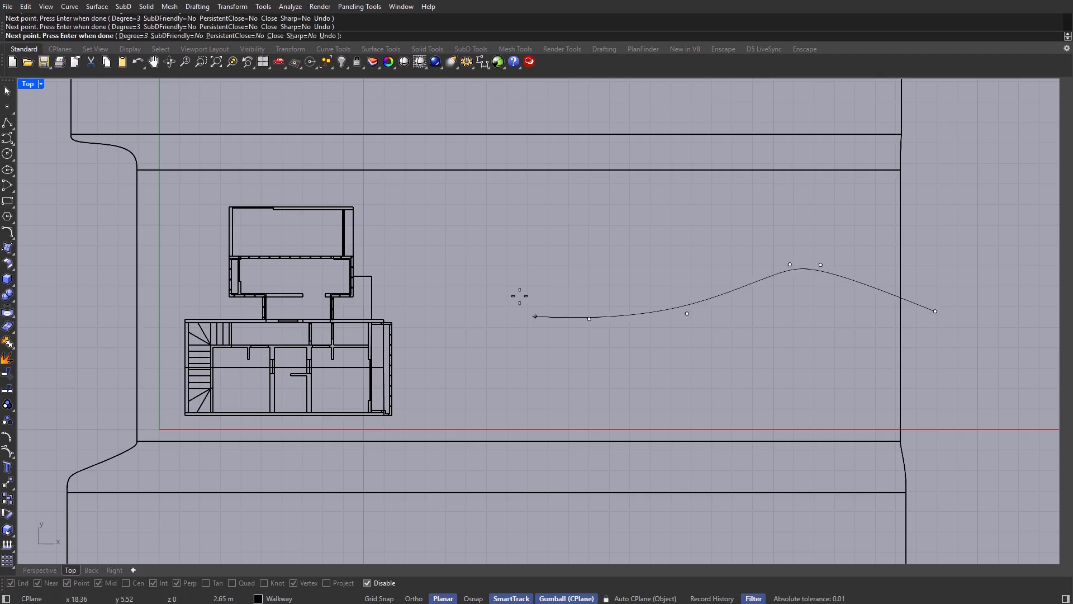
click(499, 257)
click(453, 255)
click(353, 287)
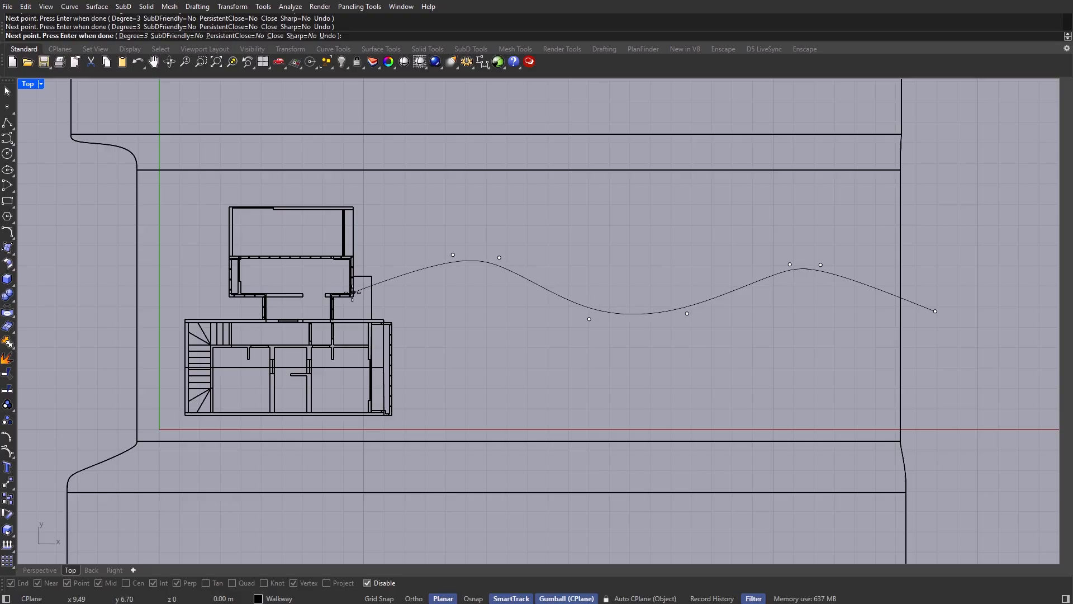
key(Return)
Step: Offset the walkway curve 2 m towards negative Y and move both curves slightly in positive Y
drag(644, 259, 651, 308)
key(ctrl+z)
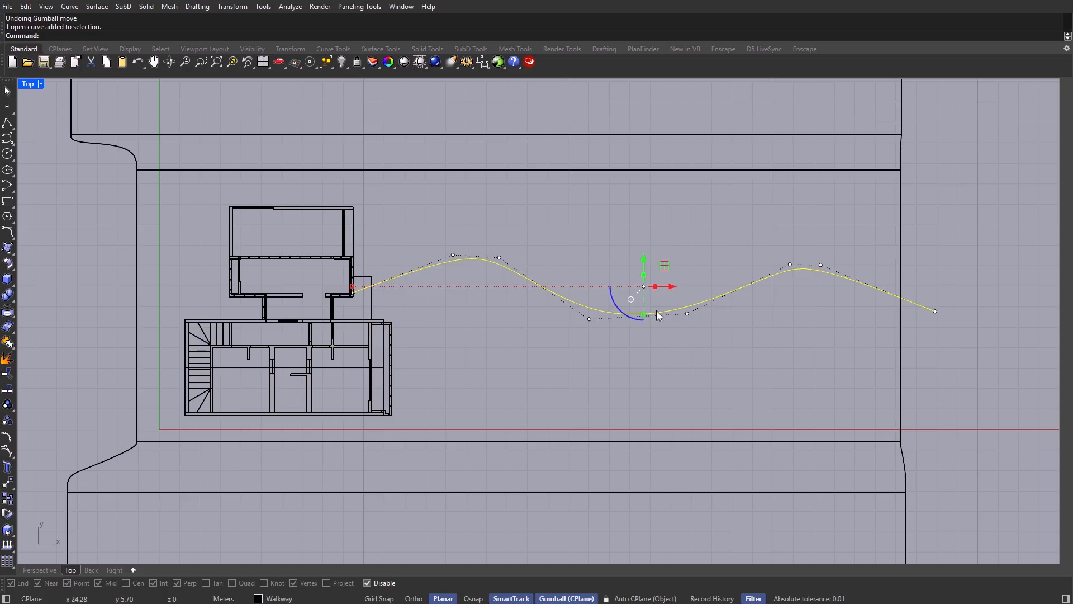
text(Offset)
key(Return)
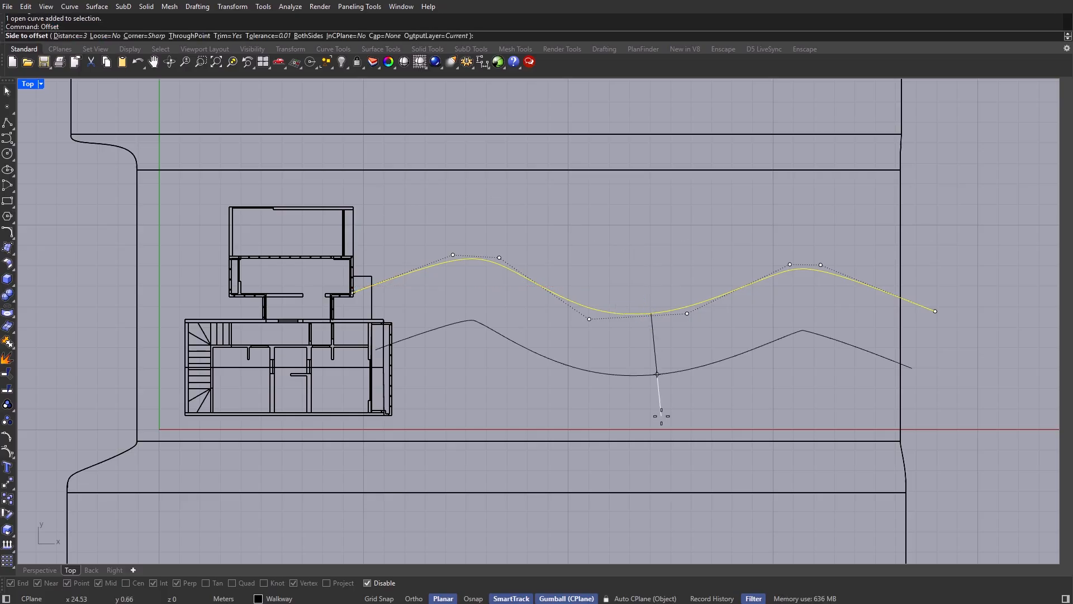
text(2)
key(Return)
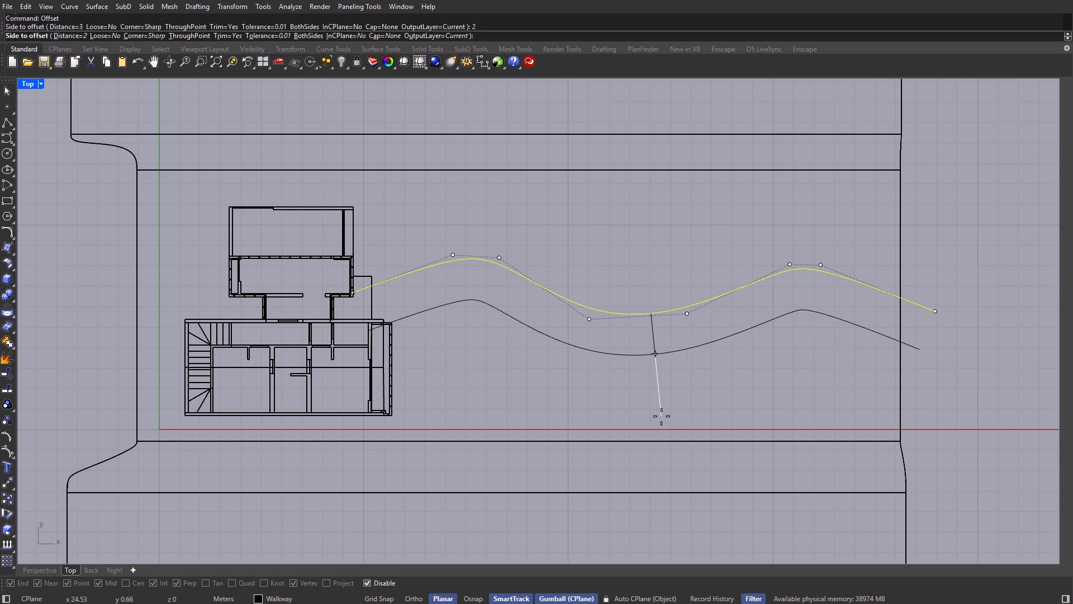
click(659, 417)
drag(647, 279, 646, 271)
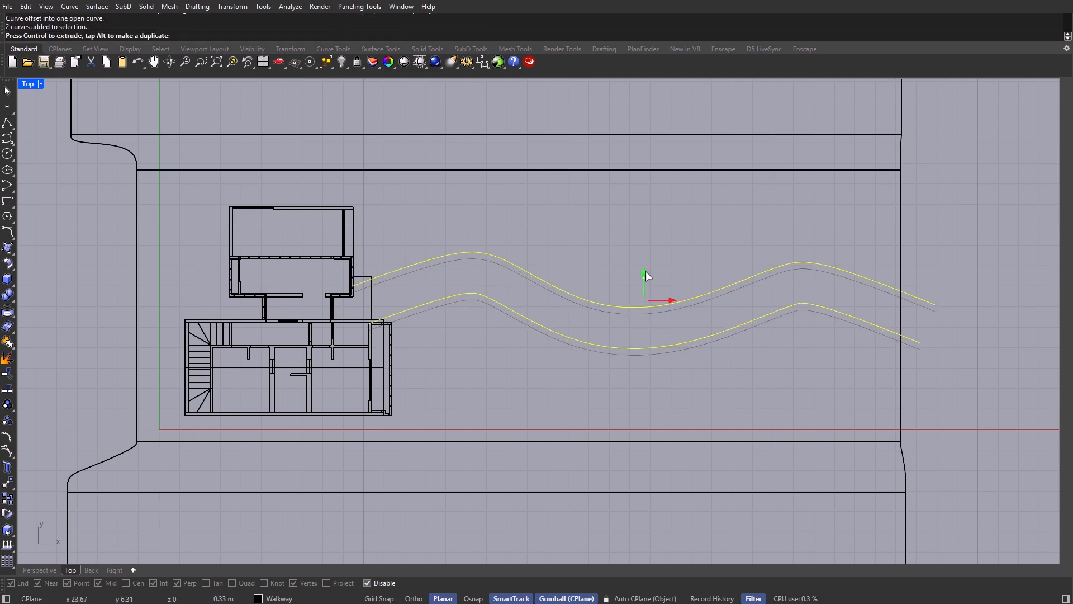
click(685, 260)
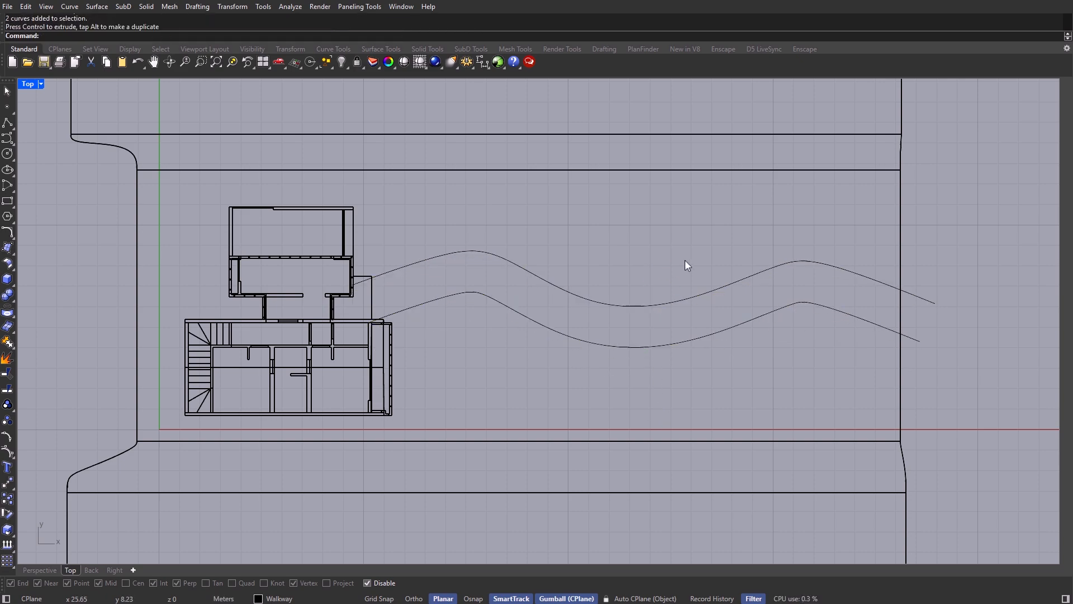
Step: Draw a second S-shaped control point curve across the walkway, from the upper slope boundary down to the lower slope
click(6, 139)
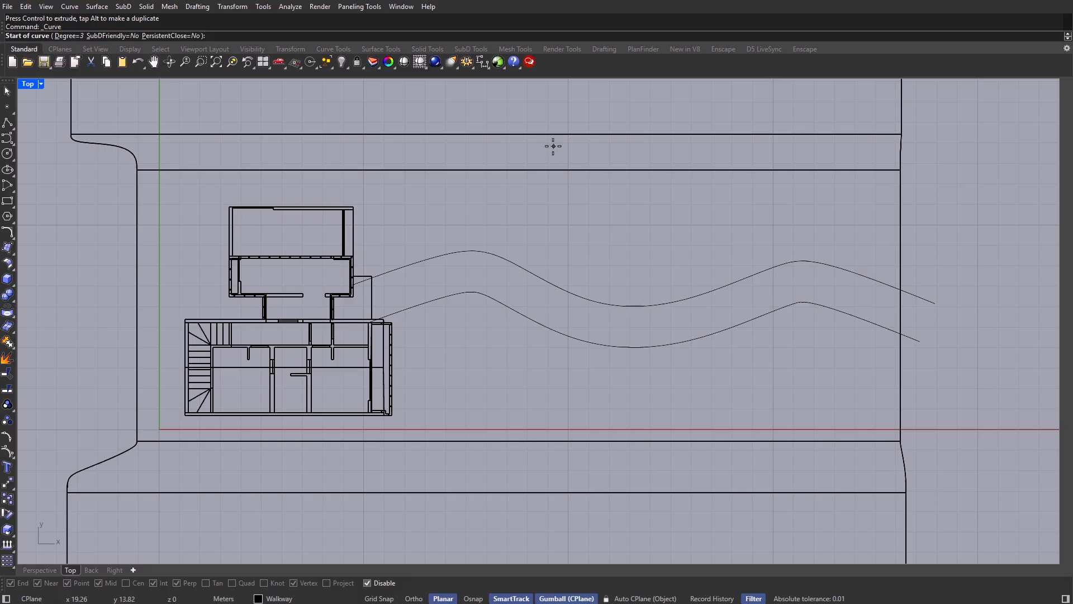
click(555, 134)
click(604, 195)
click(581, 280)
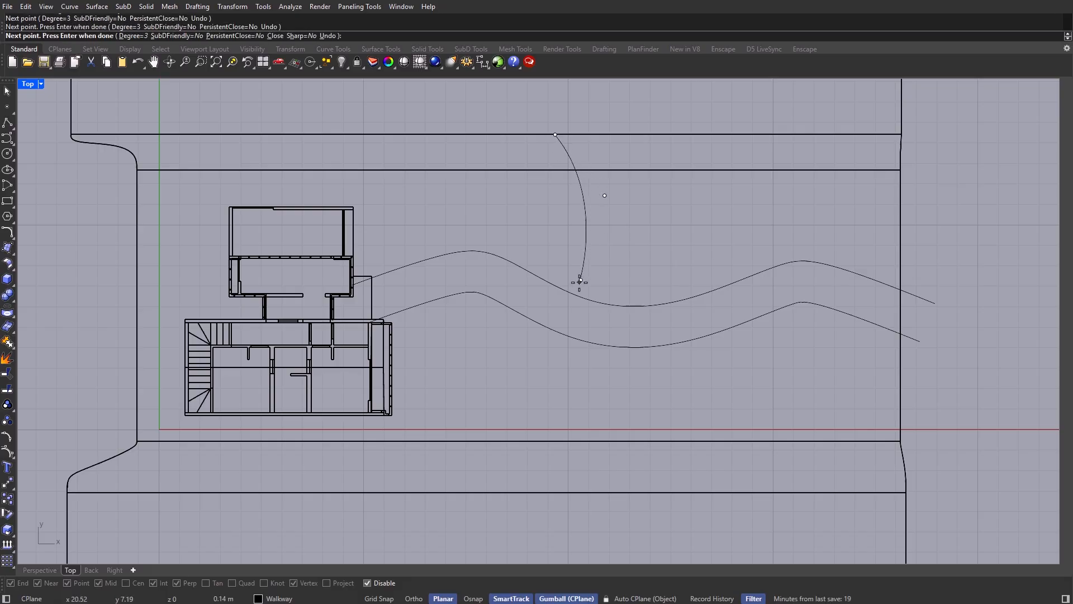
click(541, 347)
click(612, 467)
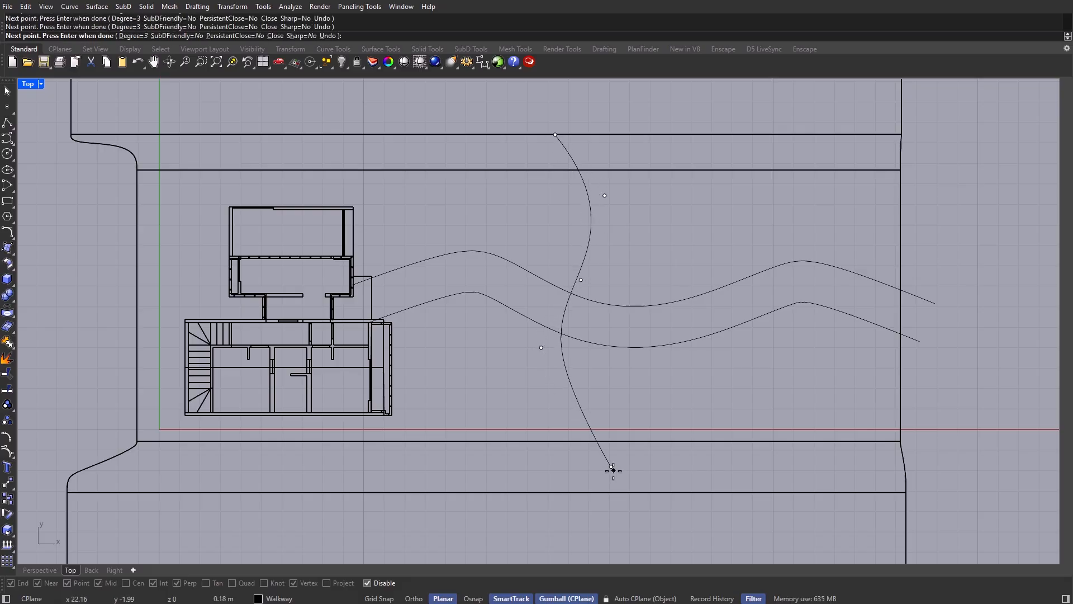
click(619, 484)
key(Return)
Step: Offset the crossing curve 2 m to the side facing away from the house
click(594, 437)
text(o)
key(Return)
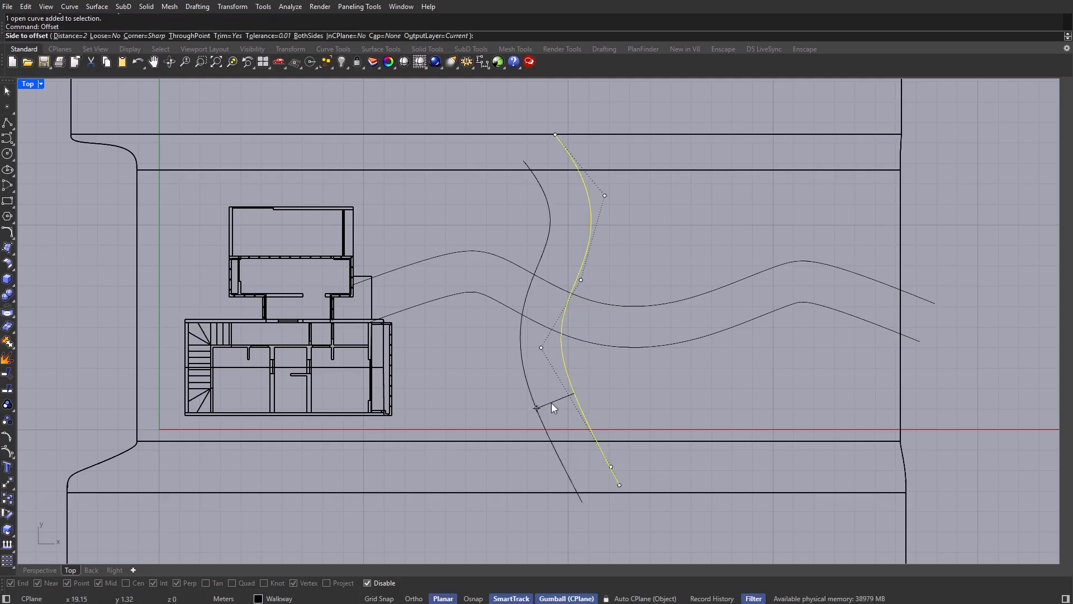
click(766, 353)
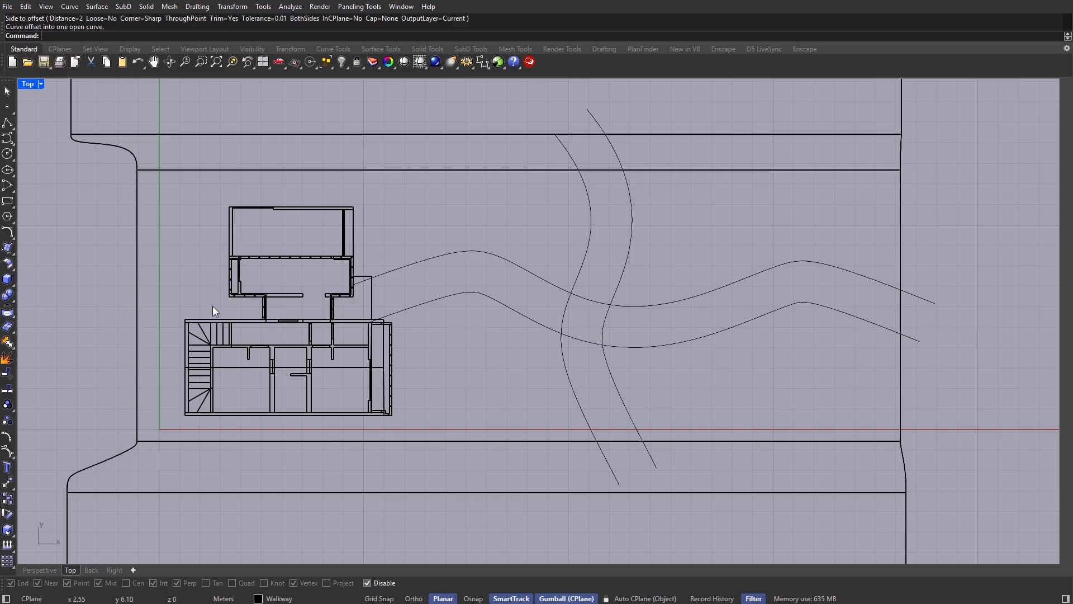
scroll(324, 351, up, 2)
right_drag(255, 376, 328, 368)
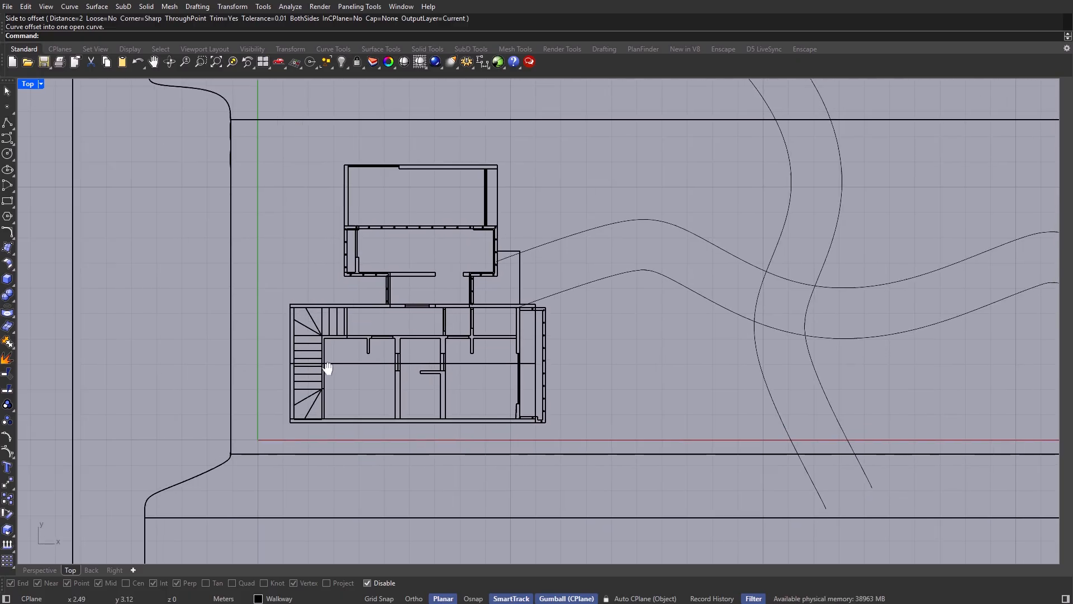
Step: Draw a rectangle enclosing the house floor plan, its near edge crossing both walkway curves just outside the entrance
text(Rectangle)
key(Return)
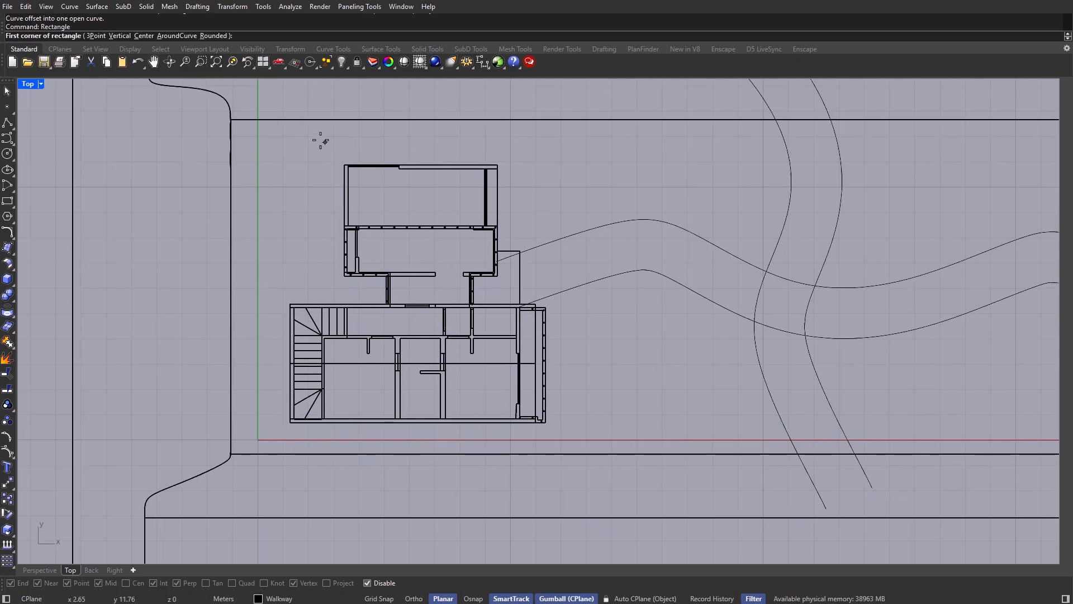
click(269, 151)
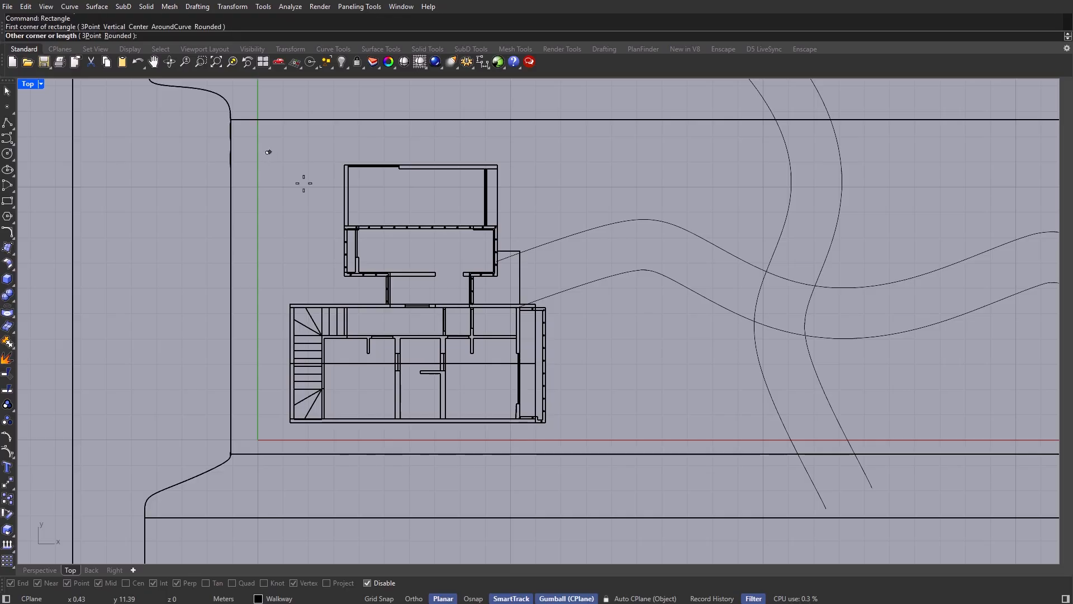
click(582, 444)
Step: Isolate the rectangle and the four walkway curves, and start trimming them against each other
scroll(625, 422, down, 2)
right_drag(762, 278, 626, 261)
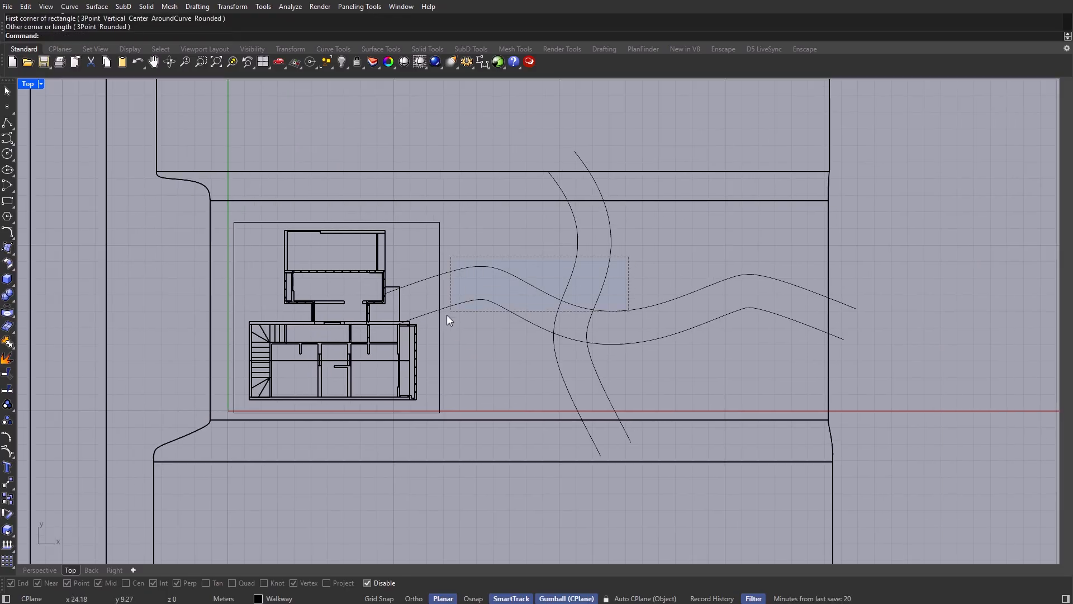
drag(447, 314, 427, 336)
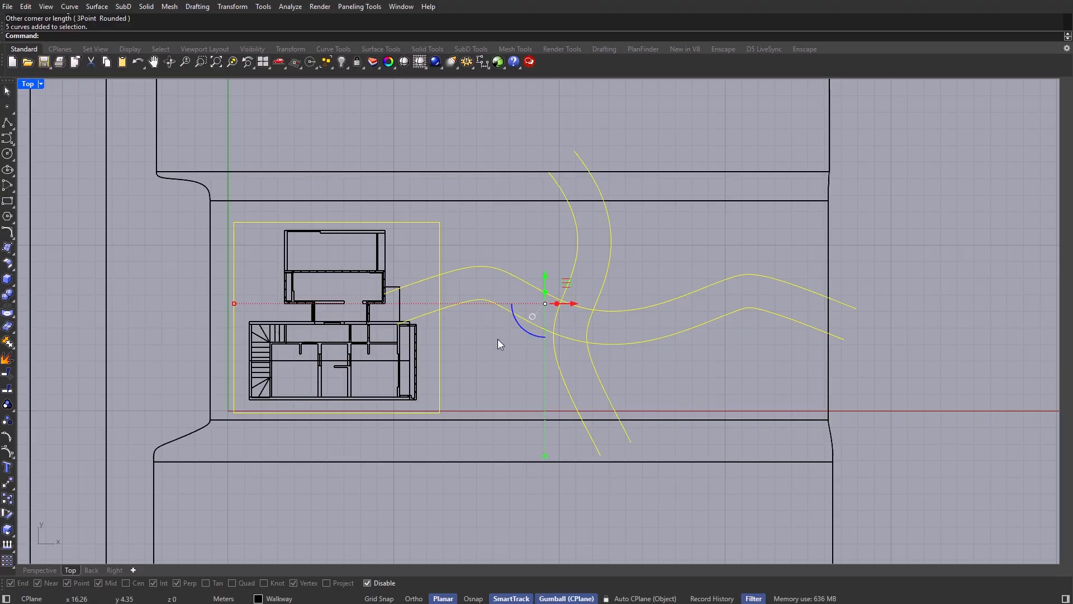
text(lao)
key(Return)
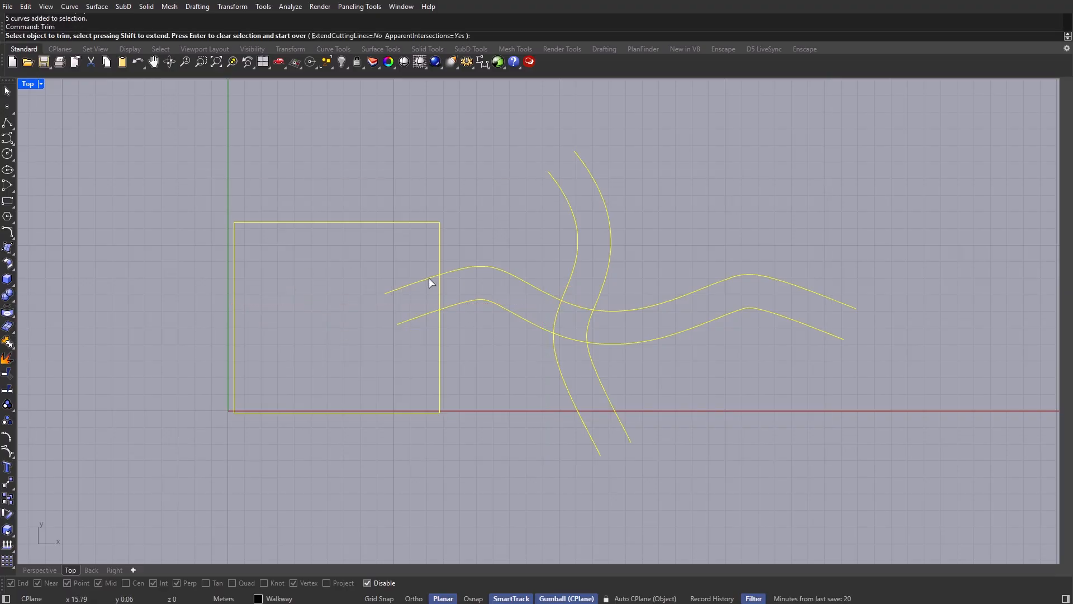
Step: Trim away the overlapping segments inside the walkway crossing and where the walkway enters the rectangle
click(576, 306)
click(570, 338)
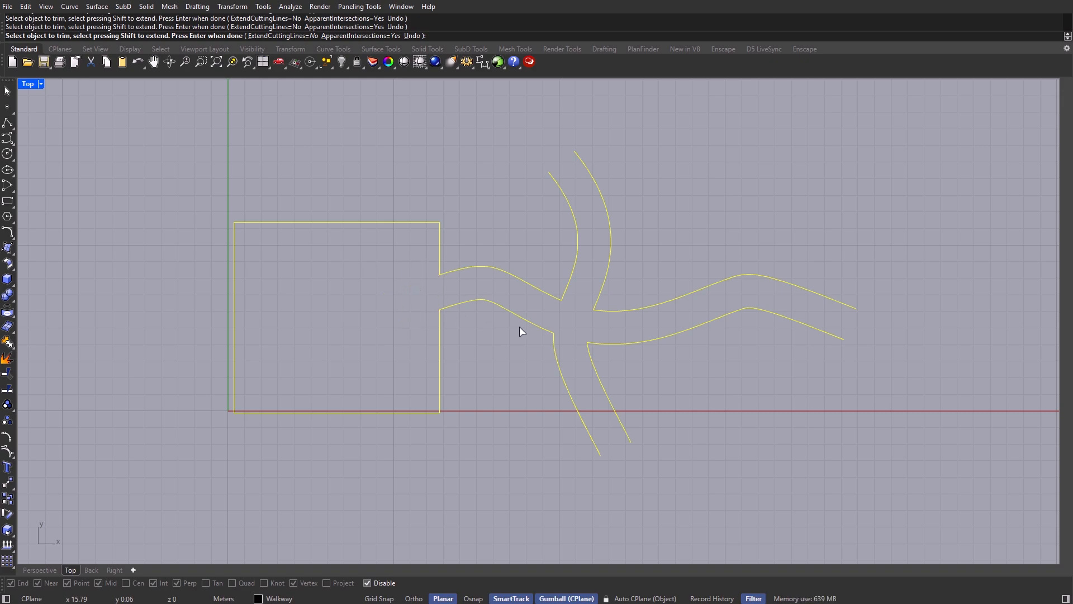
right_drag(520, 327, 471, 341)
key(Return)
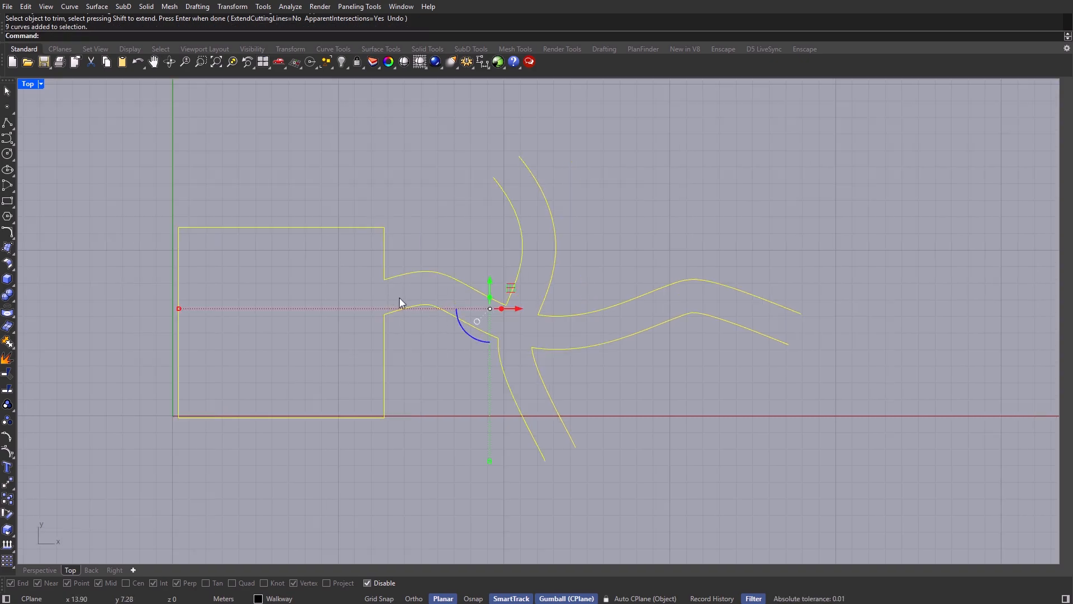
Step: Try a fillet of radius 2 at the upper corner where the walkway meets the rectangle
scroll(380, 312, up, 8)
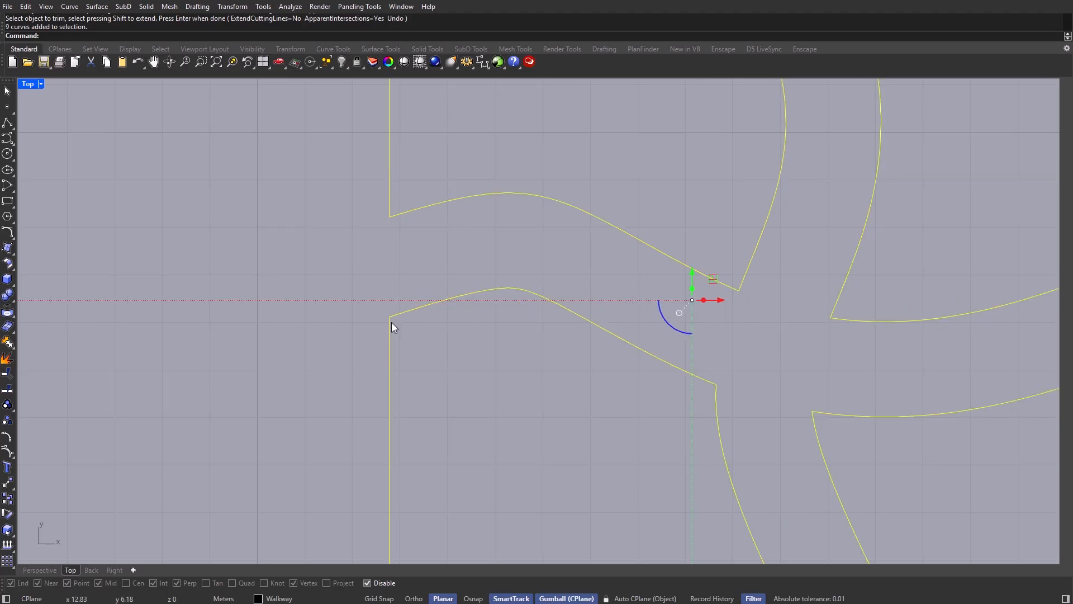
scroll(435, 316, down, 5)
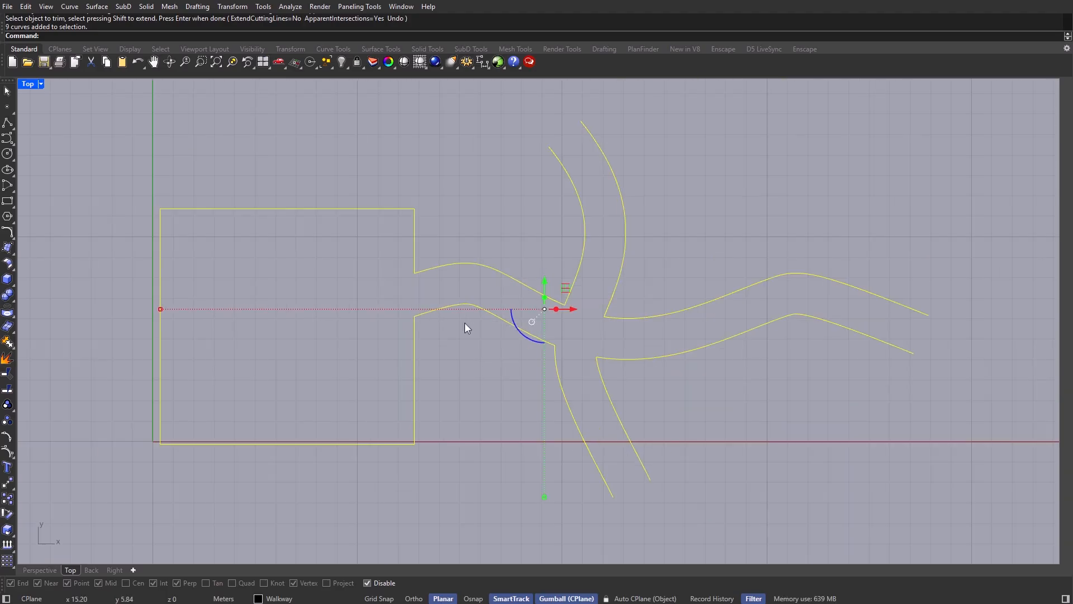
text(Fill)
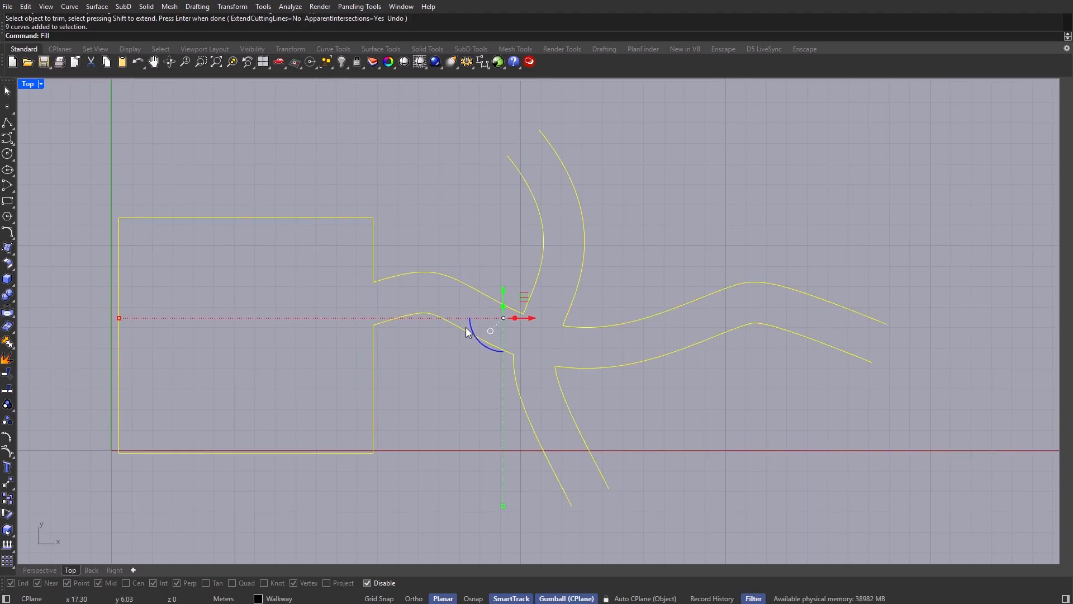
text(et)
key(Return)
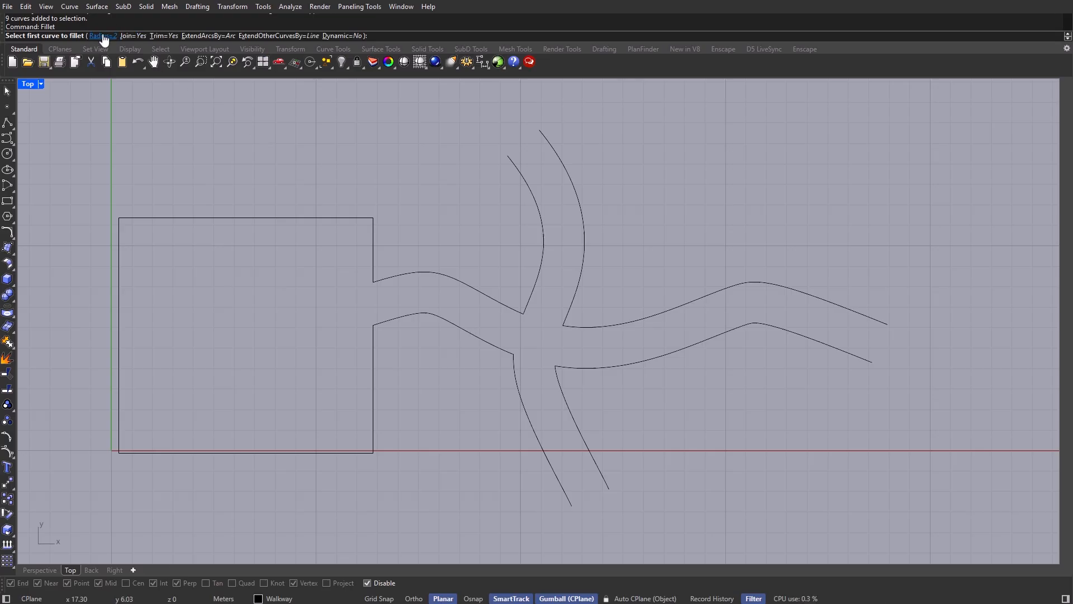
scroll(371, 320, up, 2)
click(375, 246)
click(384, 258)
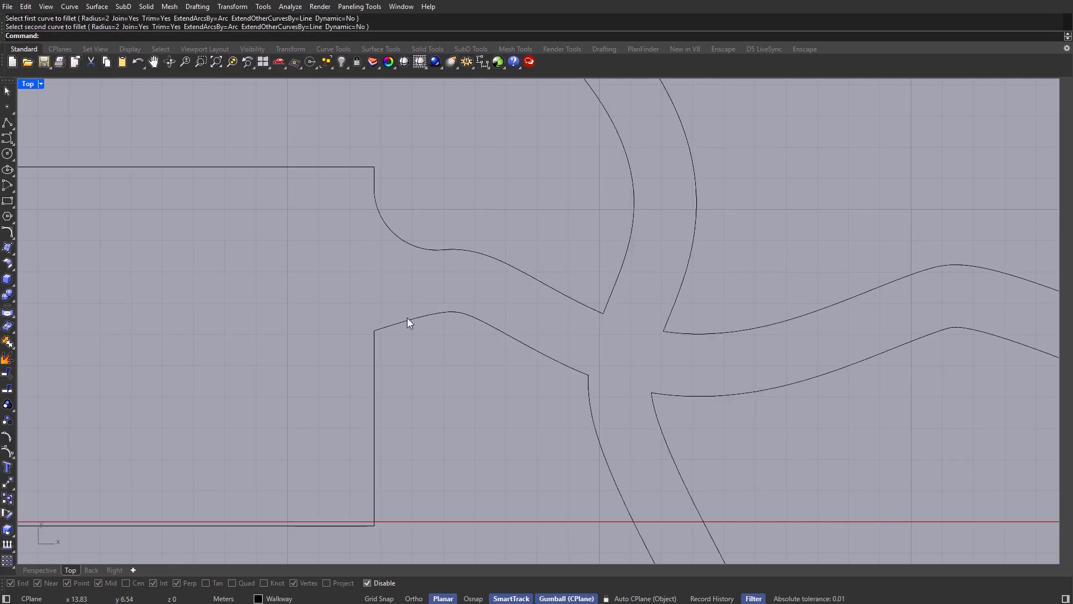
key(ctrl+z)
Step: Fillet both corners where the walkway meets the rectangle with a radius of 1.5
key(Return)
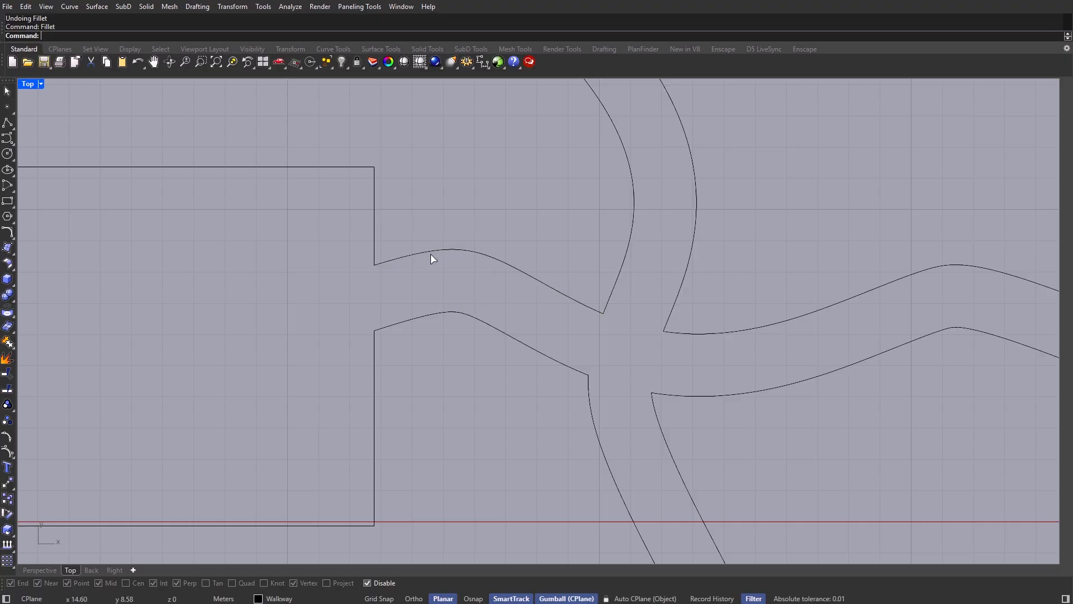
text(1.5)
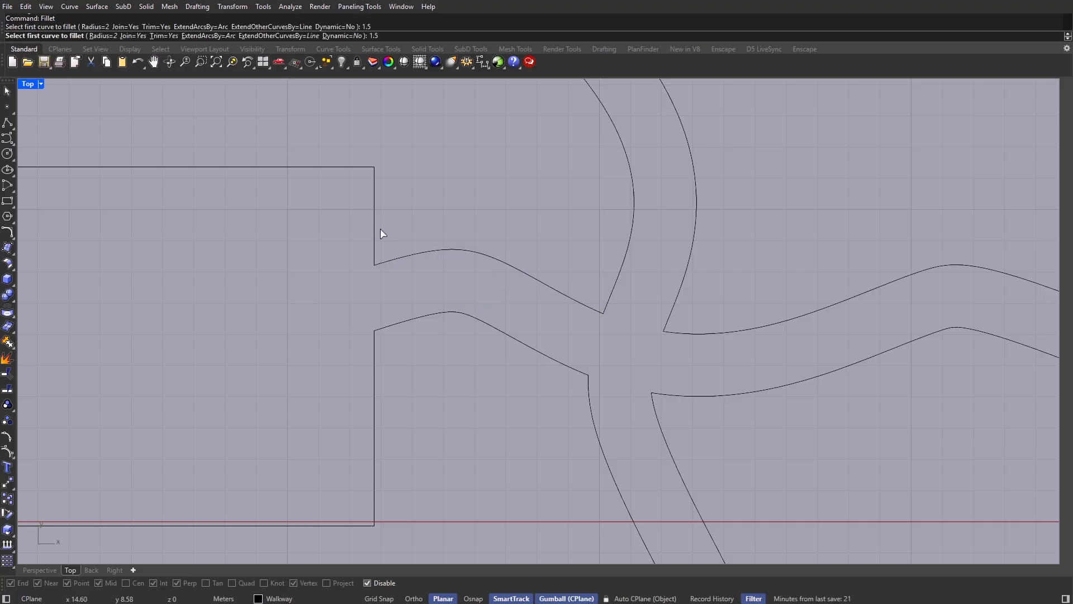
key(Return)
click(378, 240)
click(384, 265)
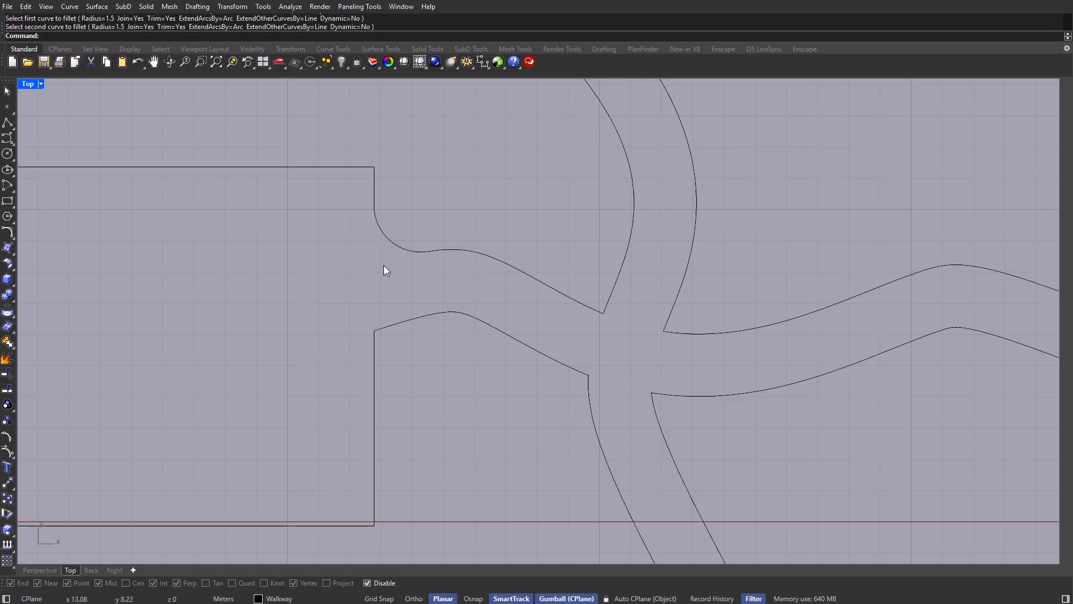
key(Return)
click(385, 327)
click(374, 345)
Step: Fillet the four corners of the walkway crossing with a radius of 1.5
key(Return)
click(578, 372)
click(589, 387)
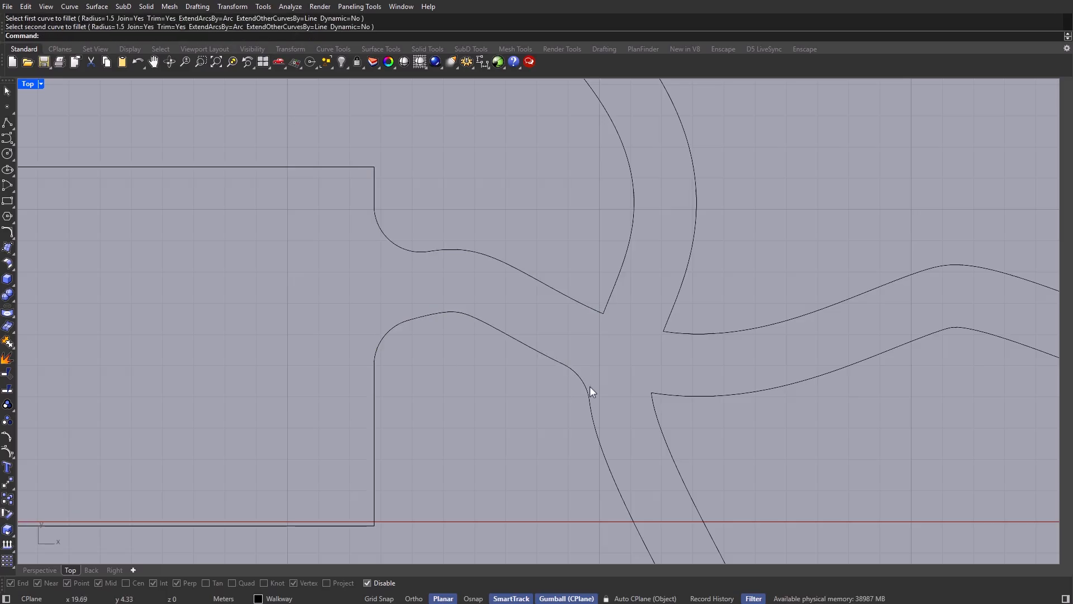
key(Return)
click(595, 309)
click(609, 298)
key(Return)
click(668, 320)
click(679, 334)
Step: Round the rectangle's four outer corners with fillets of radius 1.5
click(373, 178)
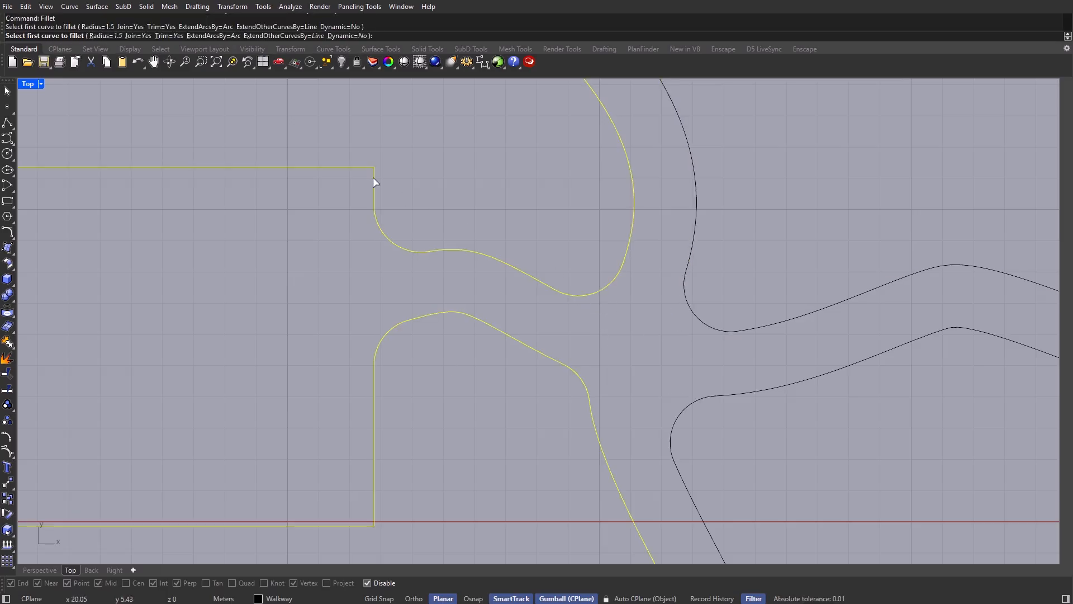
click(365, 168)
scroll(355, 196, down, 1)
click(166, 171)
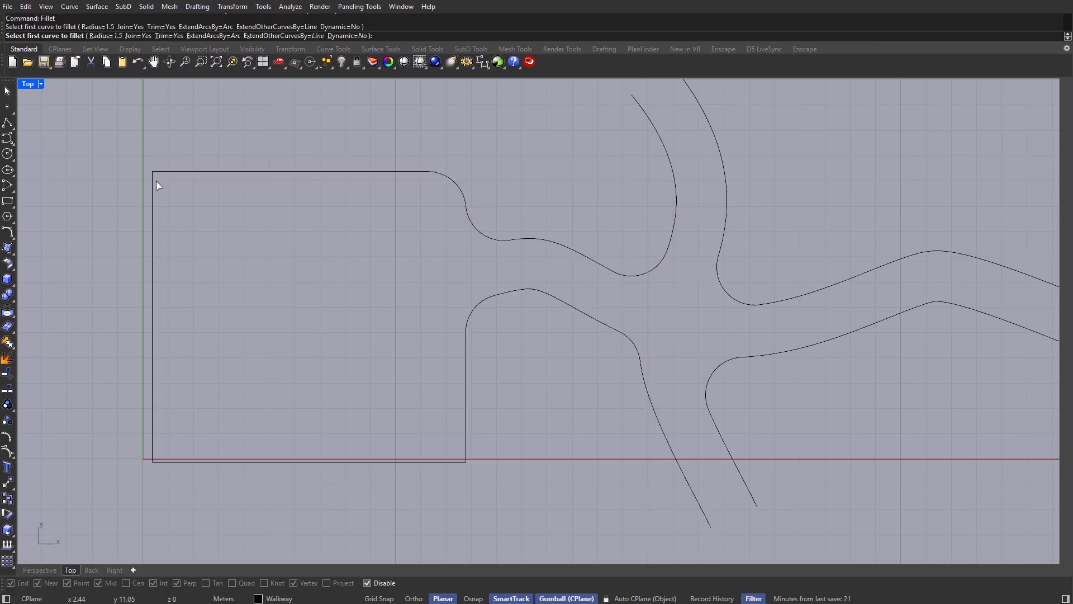
click(152, 186)
key(space)
click(152, 444)
click(174, 462)
key(space)
click(423, 462)
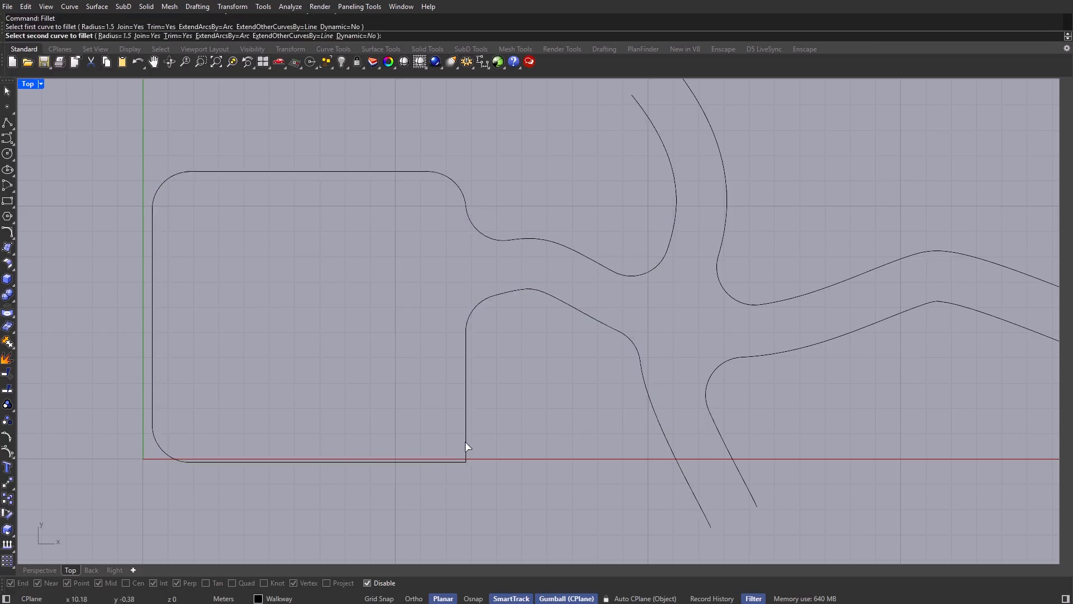
click(466, 446)
Step: Try to join all the filleted outline curves and check which segments each curve contains
scroll(498, 390, down, 4)
right_drag(867, 212, 774, 216)
drag(867, 128, 135, 541)
text(Join)
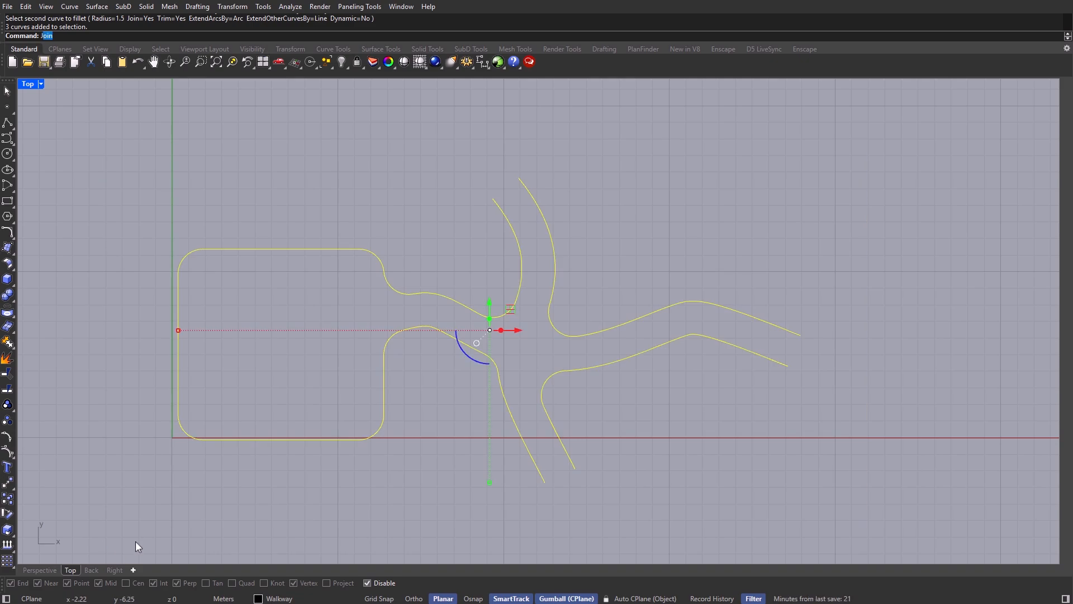
key(Return)
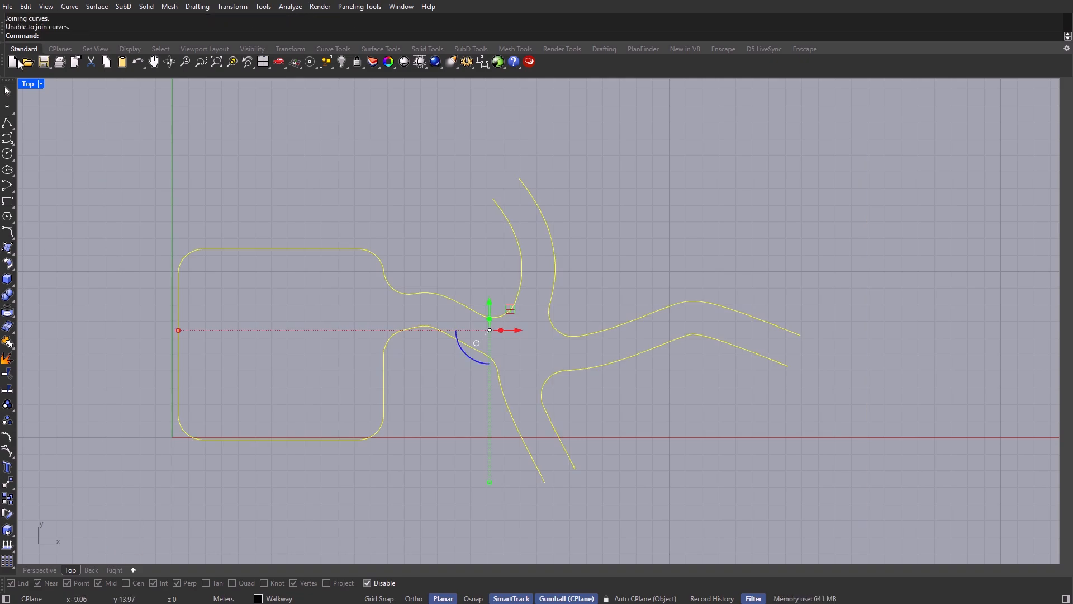
key(Escape)
click(444, 294)
click(579, 336)
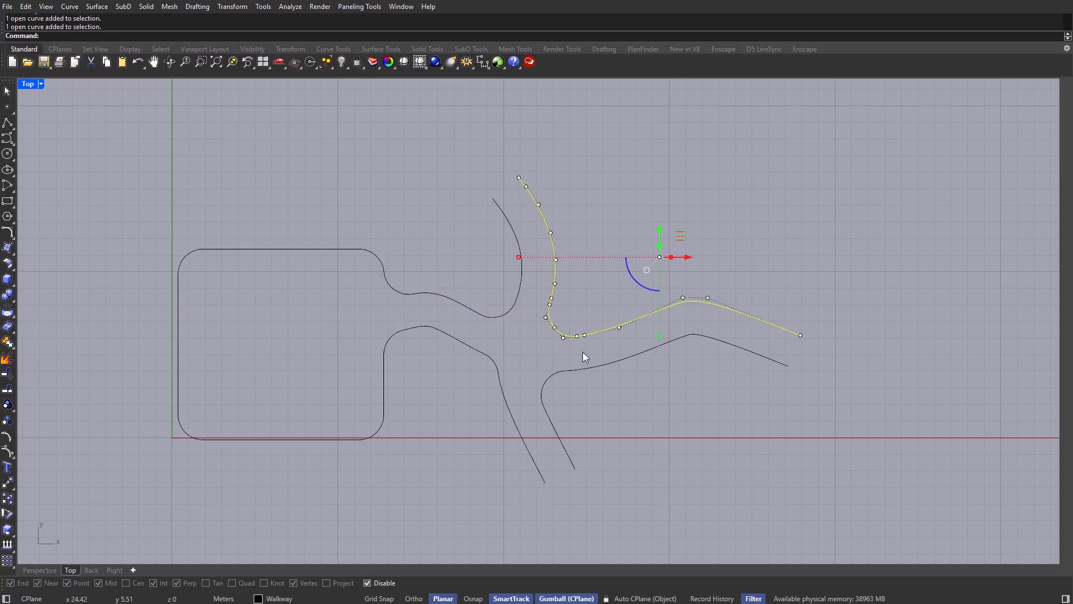
click(582, 368)
key(Escape)
Step: Show the hidden objects in the Perspective view and isolate the flat terrain surface together with the walkway outline curves
drag(835, 198, 430, 388)
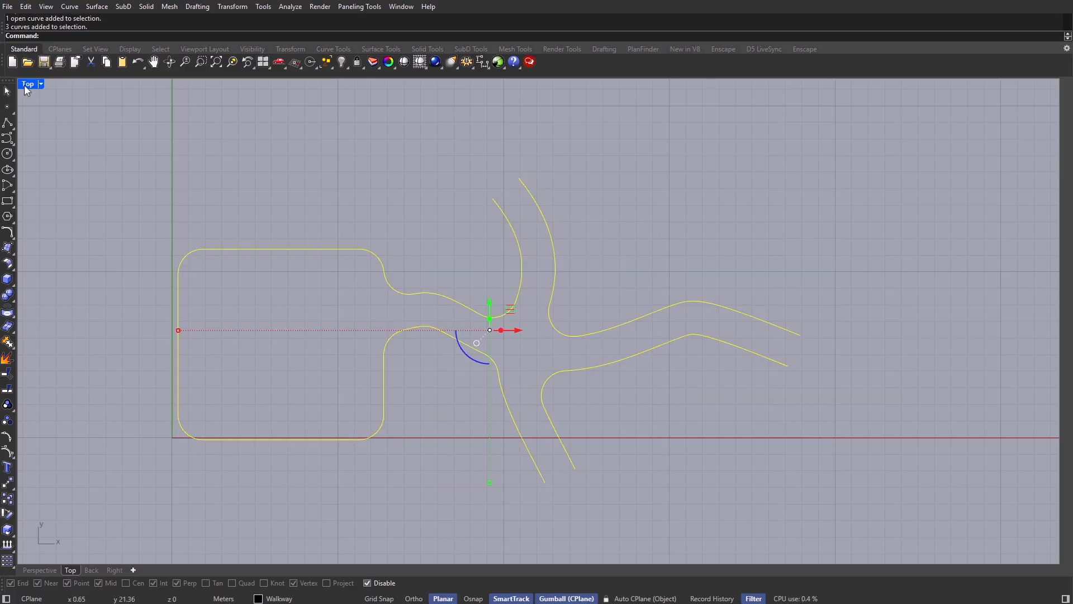
double_click(26, 85)
double_click(580, 85)
right_drag(545, 170, 526, 178)
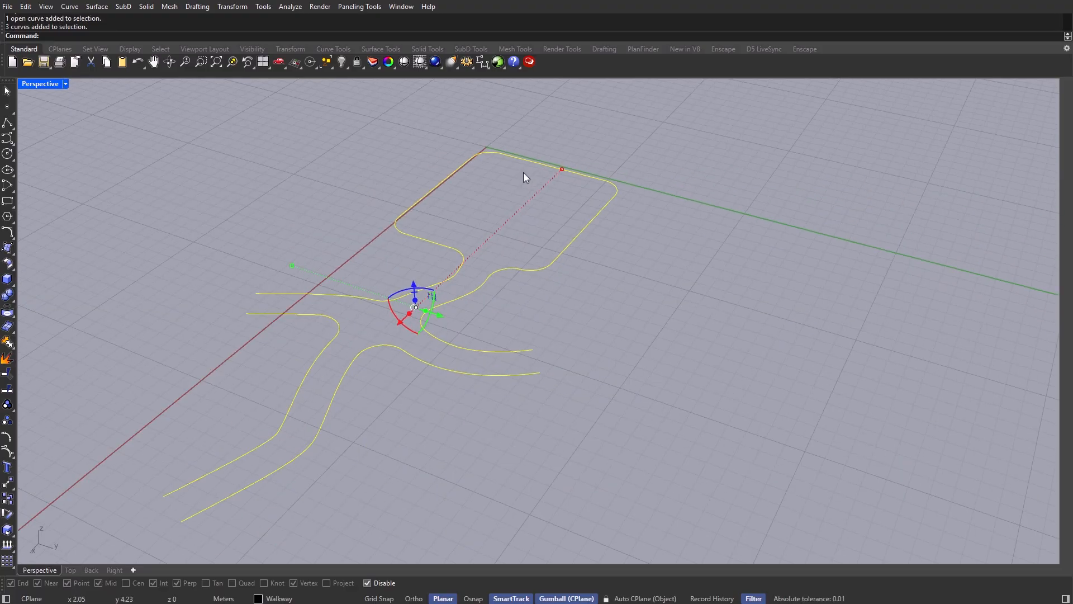
key(ctrl+alt+h)
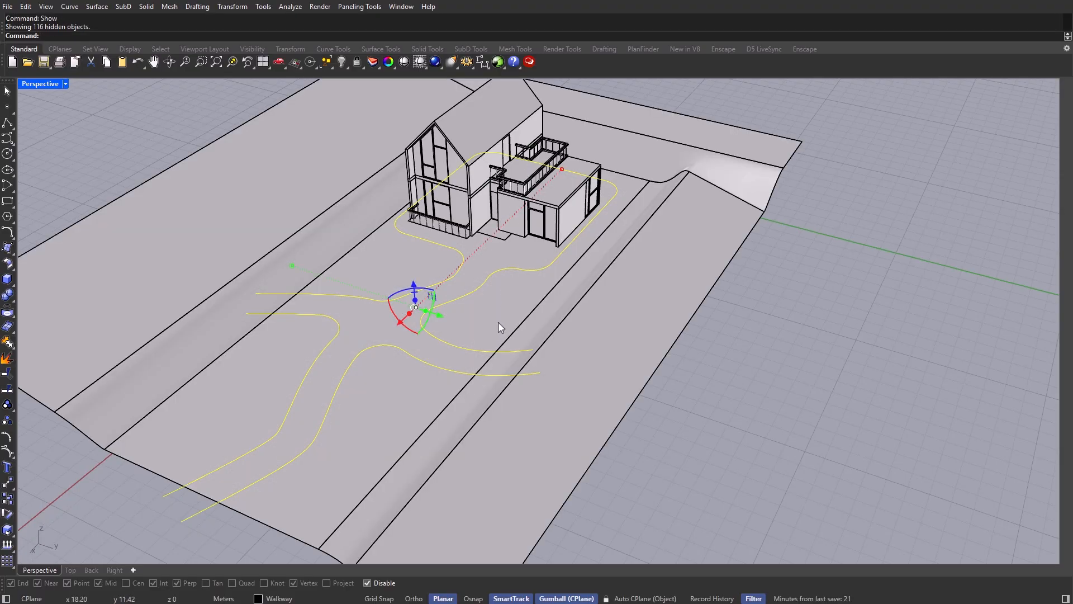
shift+click(499, 322)
shift+right_drag(501, 320, 559, 308)
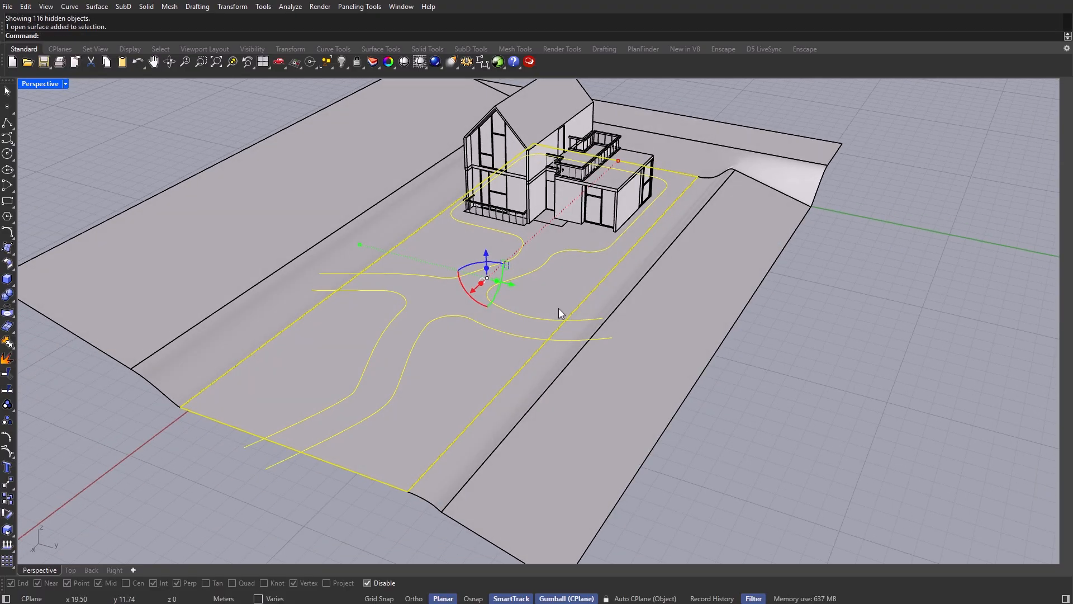
key(ctrl+shift+h)
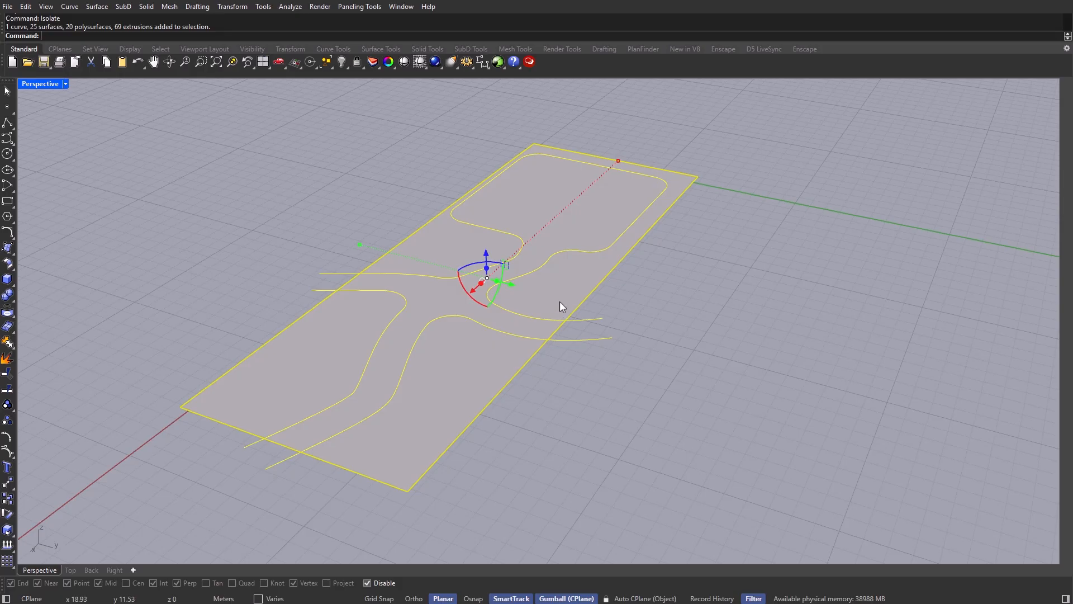
Step: Split the flat terrain surface using the walkway outline curves as cutting objects
click(593, 289)
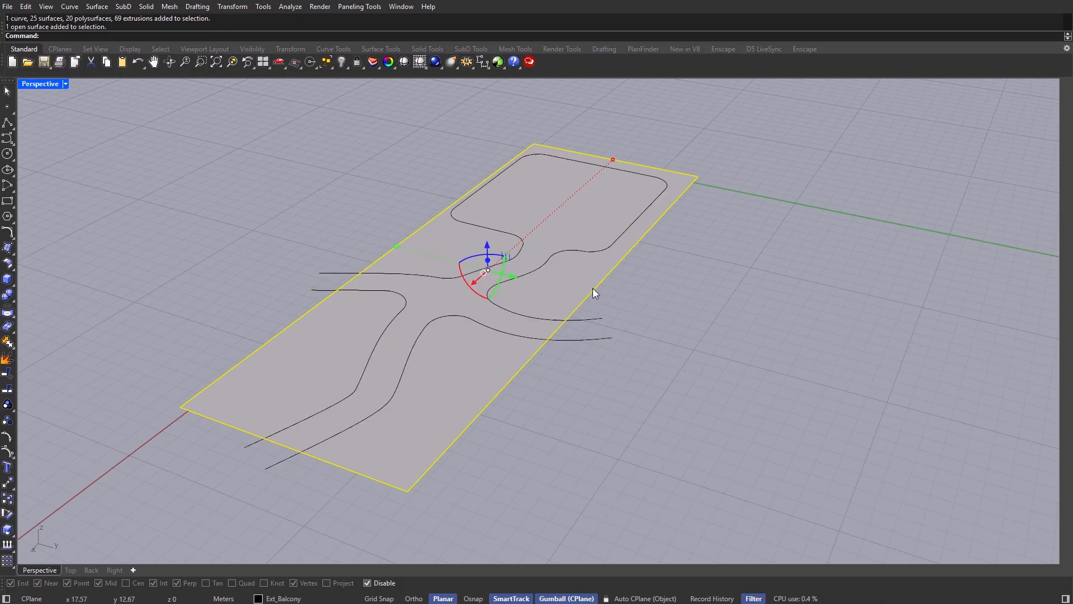
key(Return)
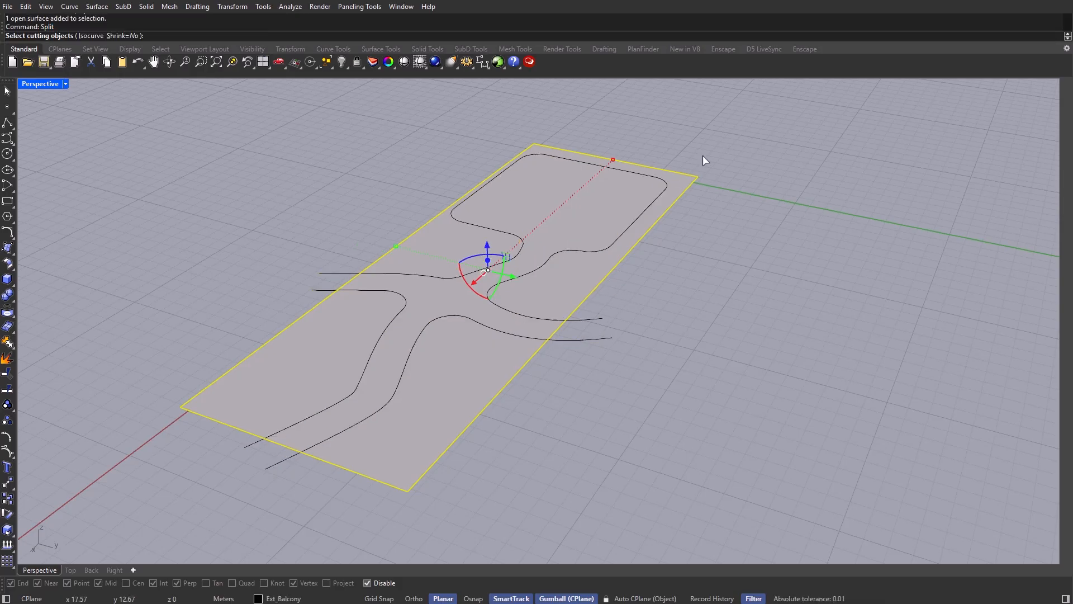
drag(723, 133, 175, 511)
key(Return)
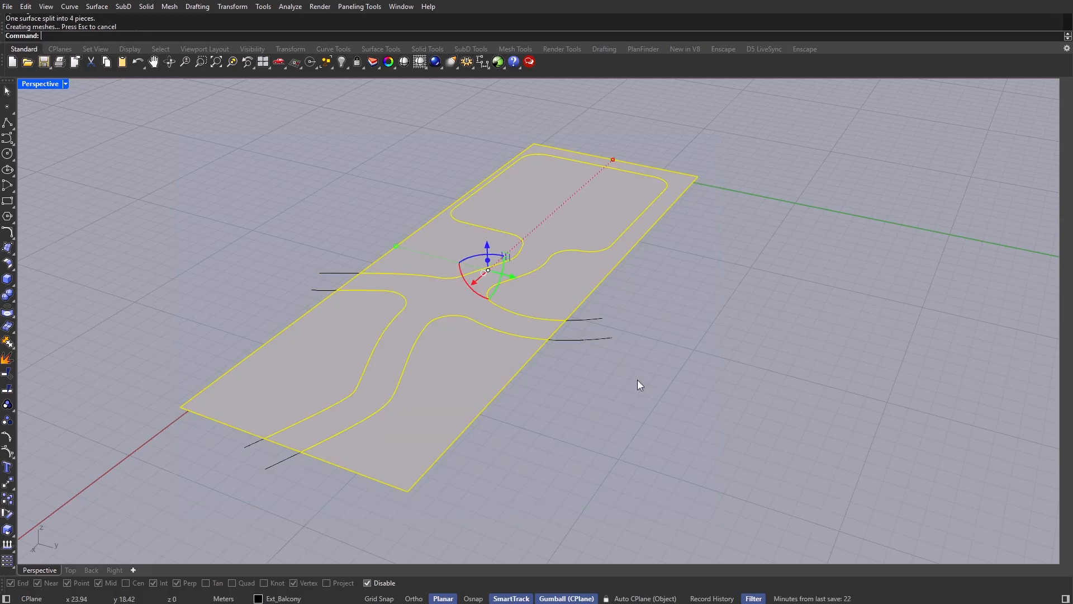
Step: Lift the split walkway surface vertically to check that it is separate, and undo the move
click(464, 274)
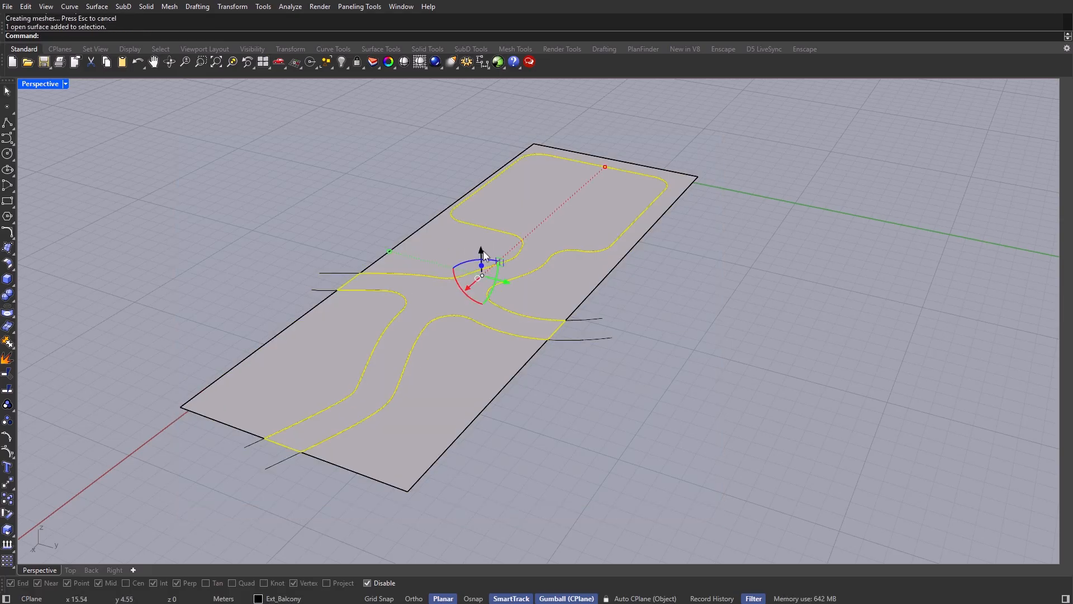
drag(482, 252, 483, 181)
key(ctrl+z)
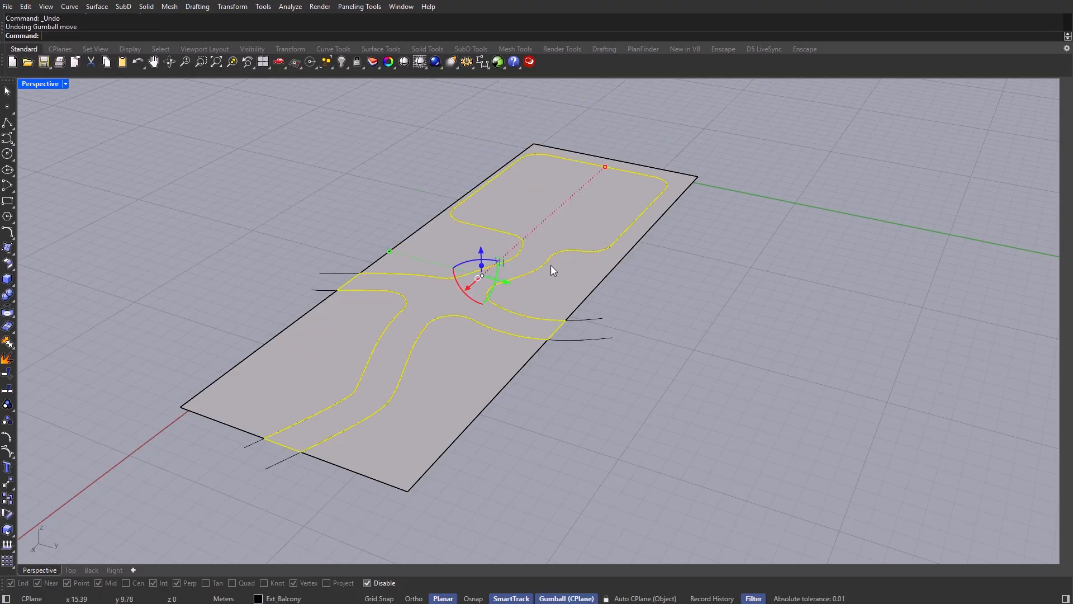
key(Escape)
Step: Select all the walkway outline curves with SelCrv and delete them
text(SelCrv)
key(Return)
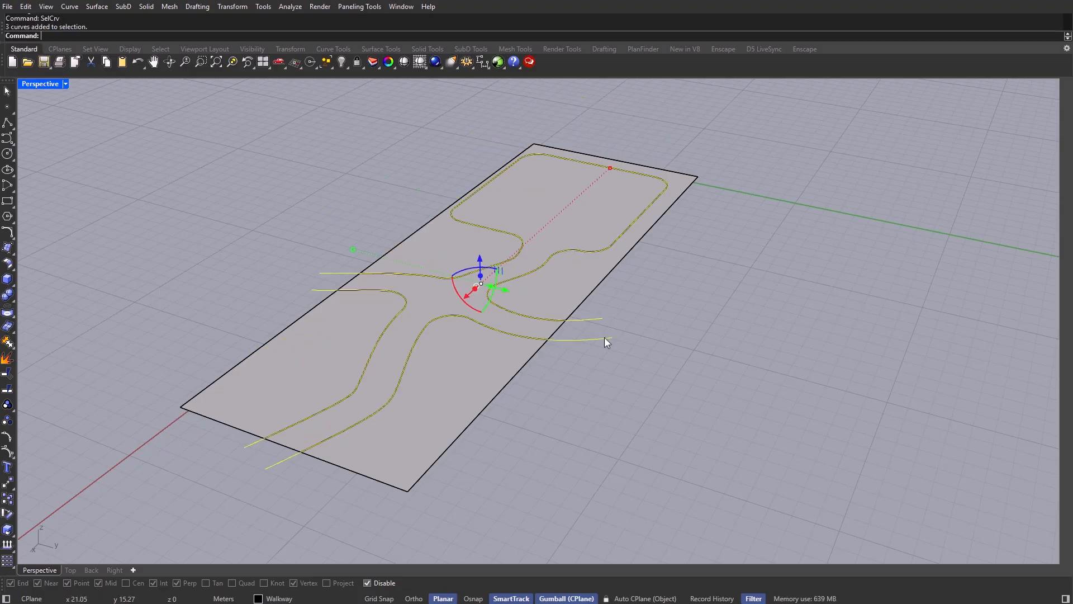
key(Delete)
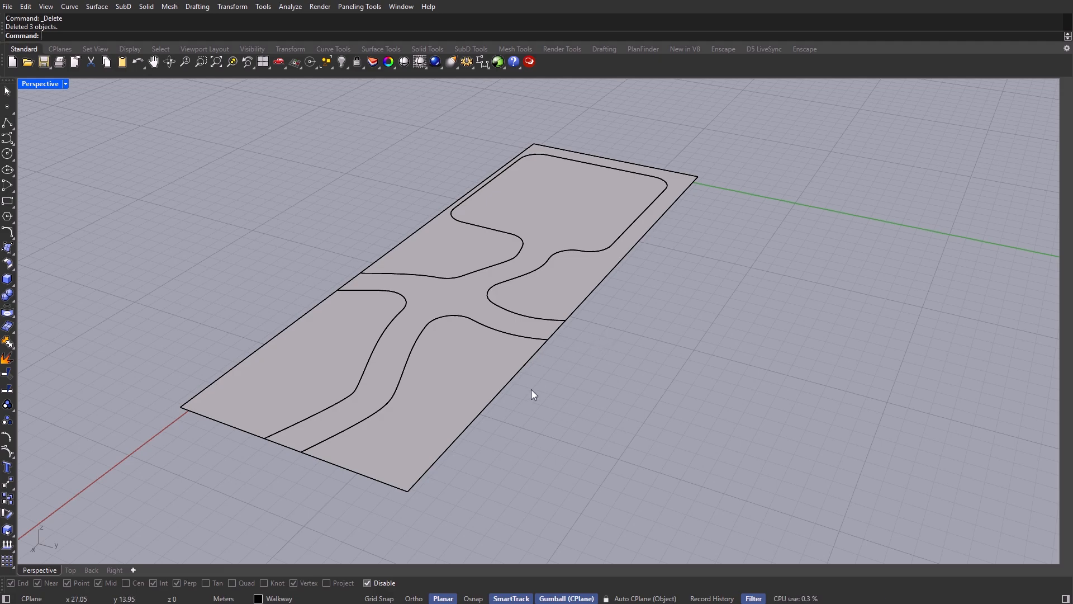
click(448, 369)
click(360, 348)
click(429, 257)
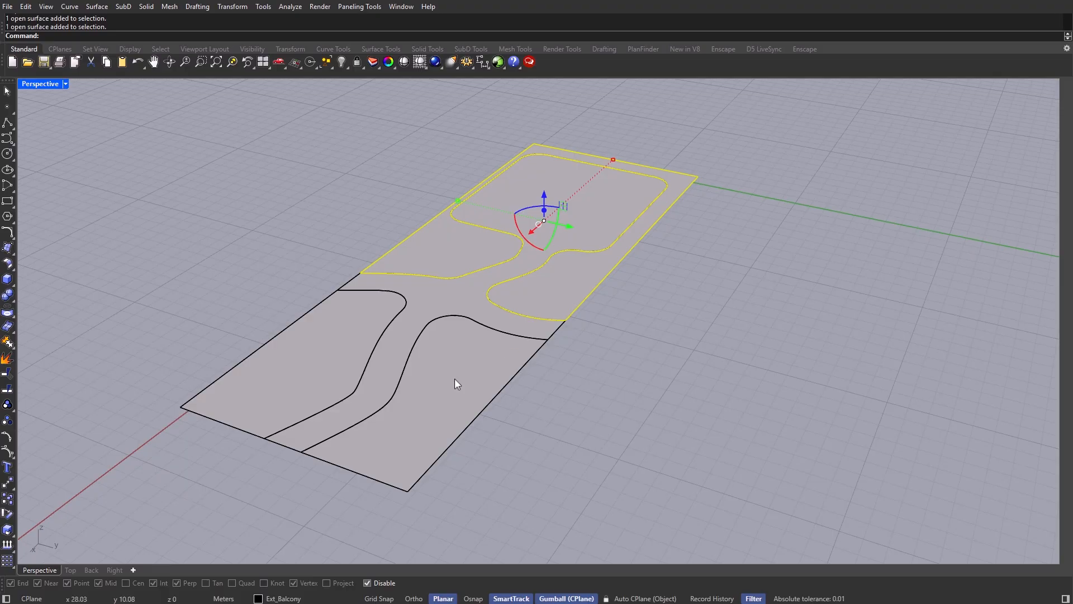
click(367, 322)
click(602, 371)
Step: Create a new layer named Curbs and make it the current layer
text(Layer)
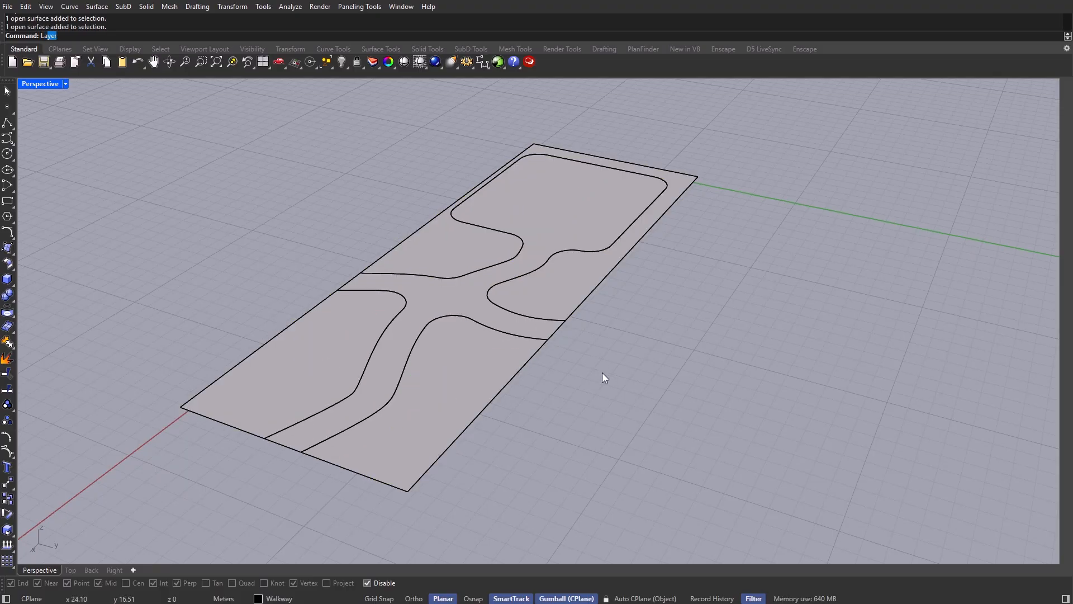
key(Return)
right_click(757, 334)
click(770, 337)
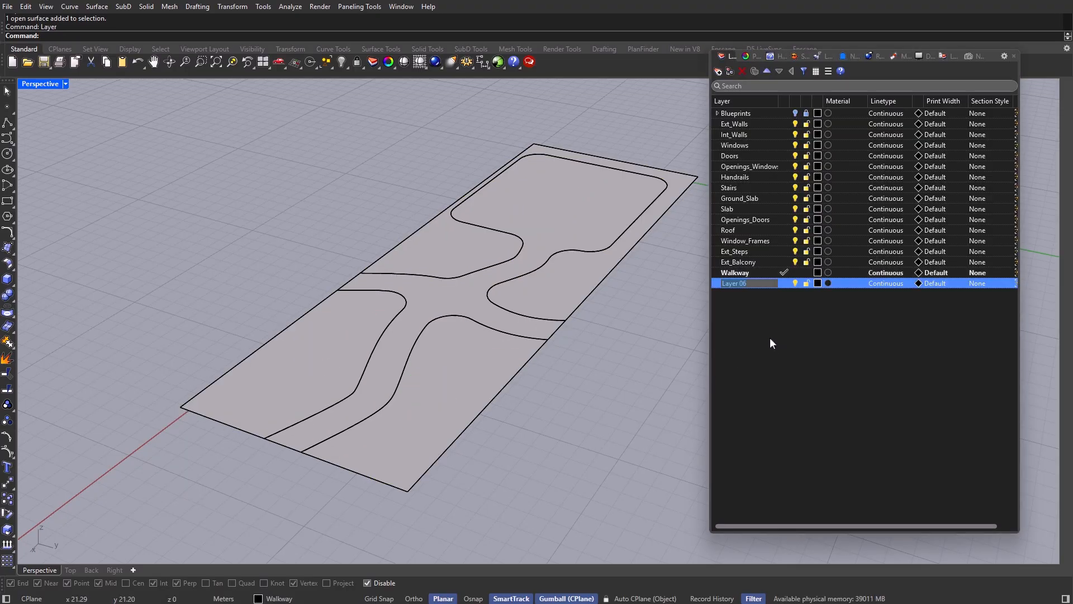
text(Curbs)
key(Return)
click(783, 283)
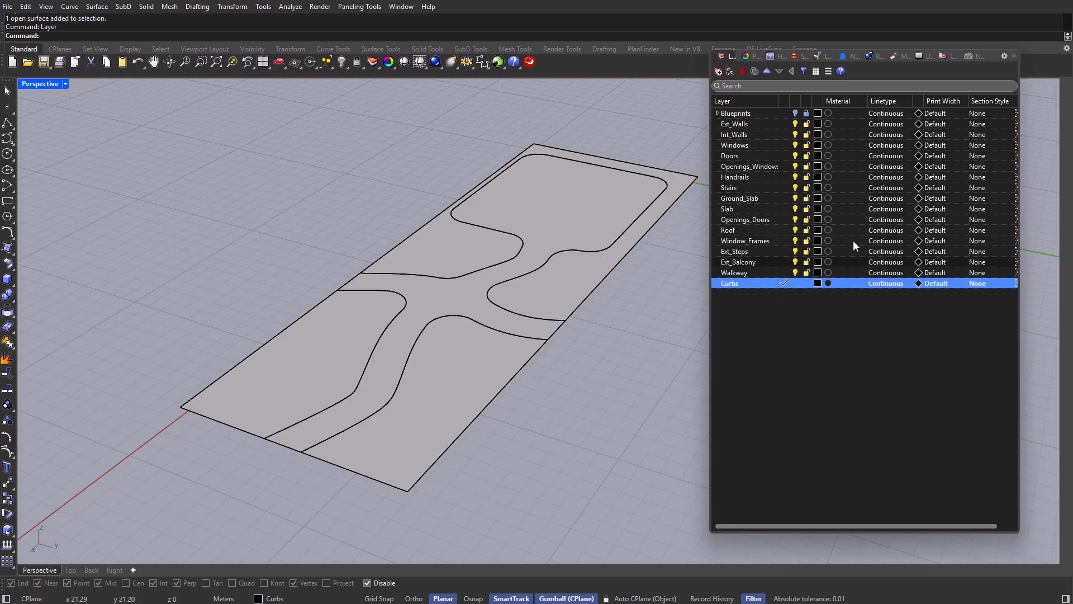
click(1014, 56)
Step: Duplicate the borders of the three ground pieces around the walkway with DupBorder
click(449, 347)
shift+click(474, 252)
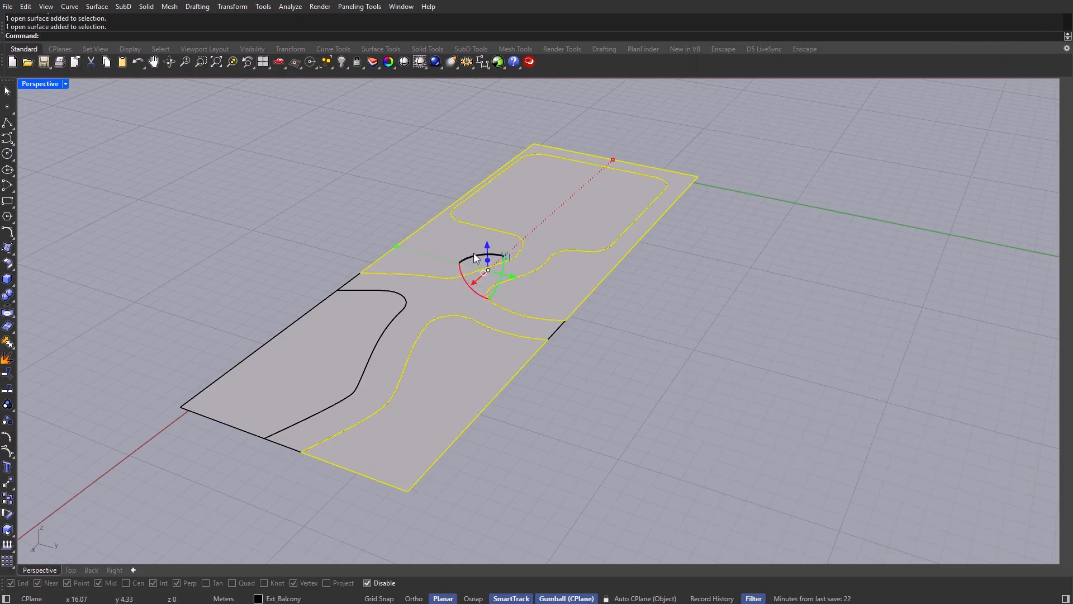
shift+click(303, 354)
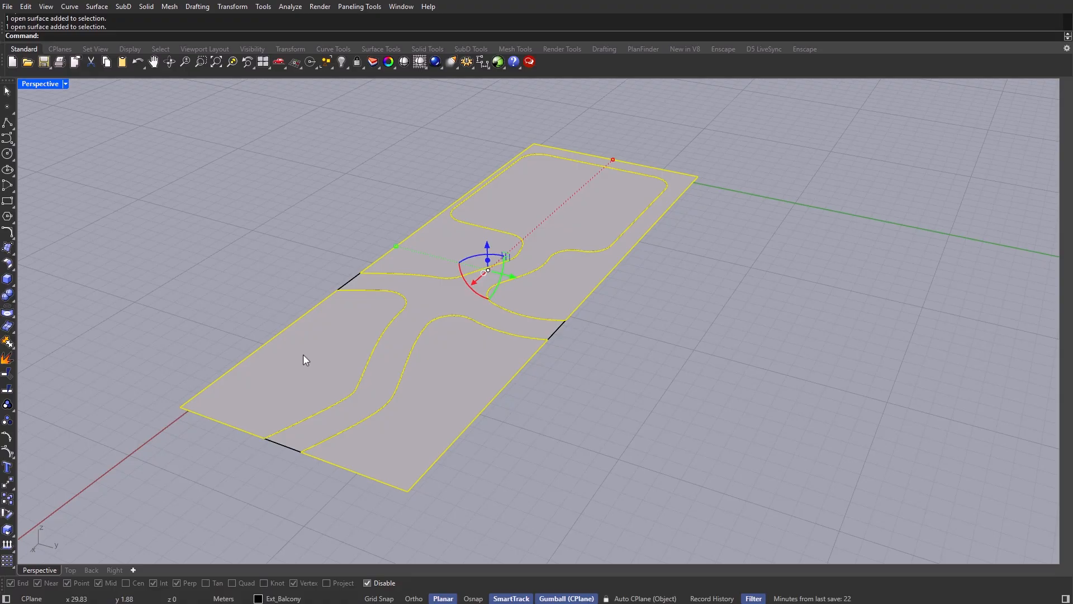
text(DupBorder)
key(Return)
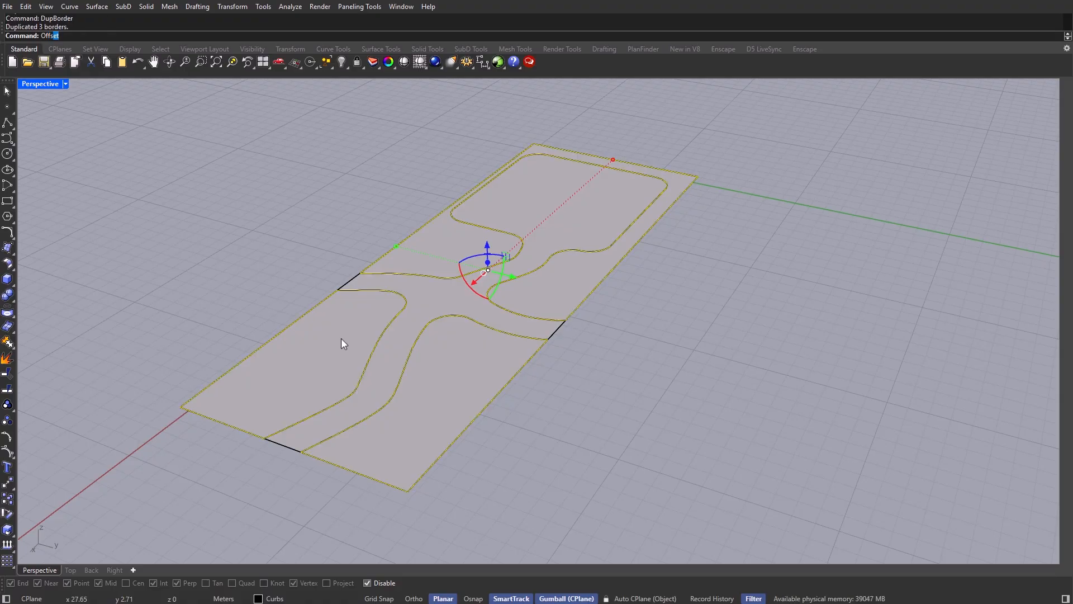
Step: Offset the duplicated border curves of the two front ground pieces outward by 0.2 m
text(Offs)
key(Return)
click(415, 343)
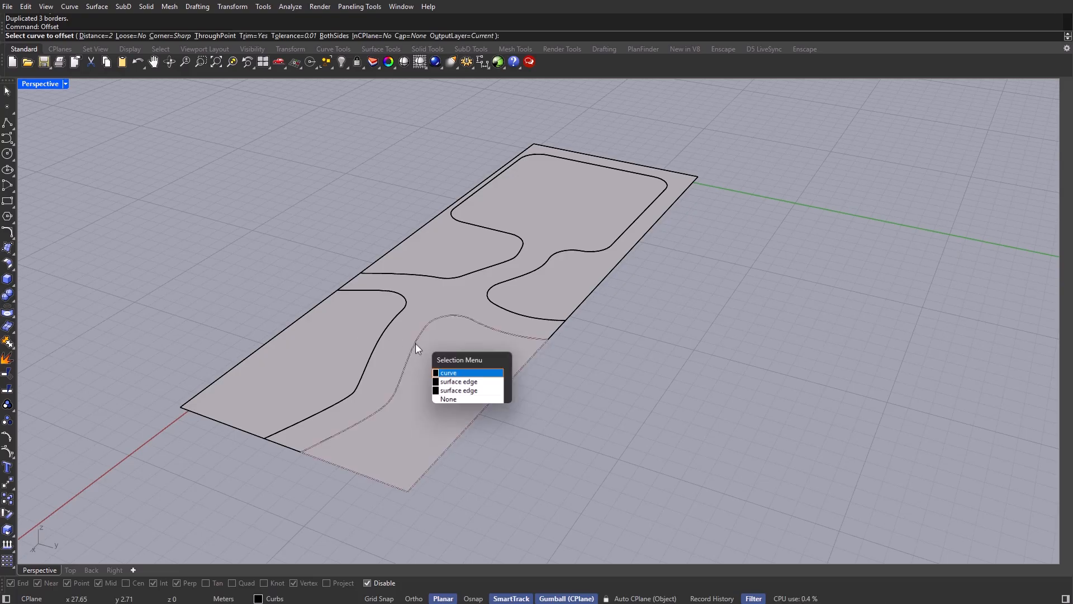
click(416, 343)
text(0.2)
key(Return)
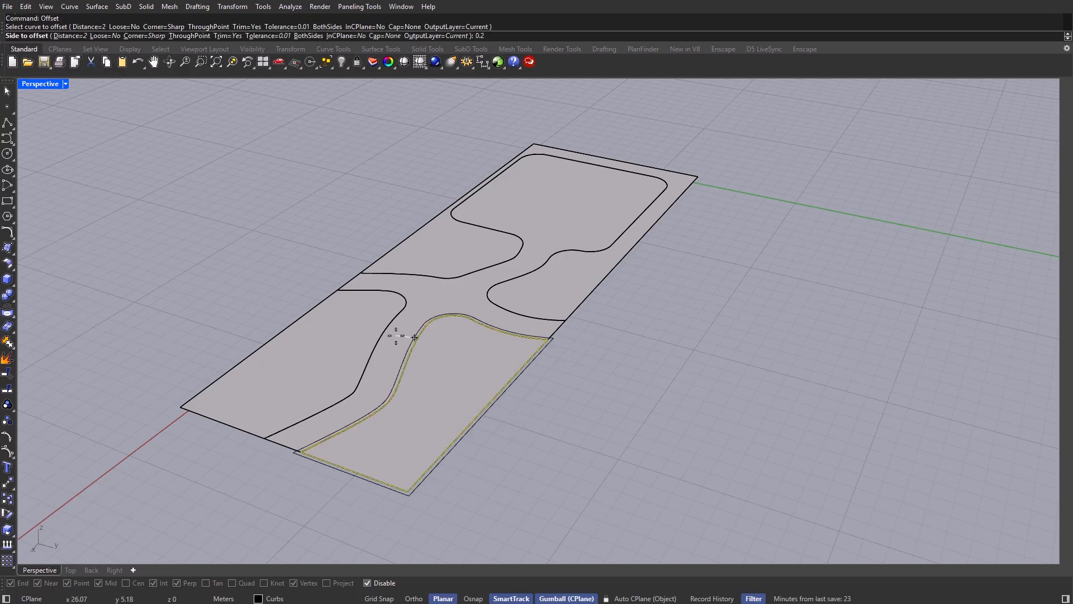
click(384, 333)
scroll(381, 334, up, 3)
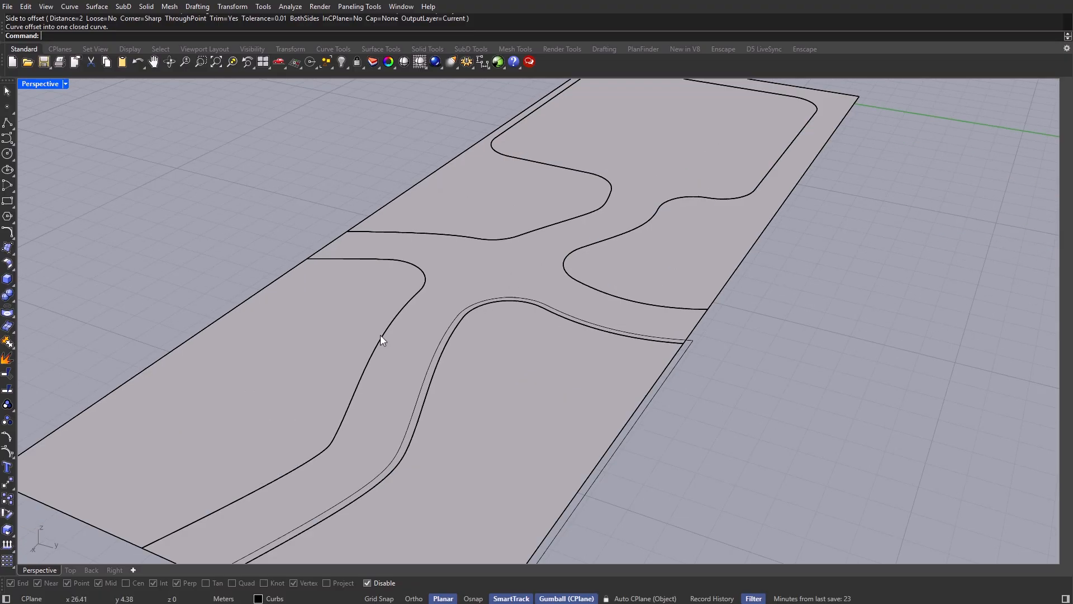
click(383, 335)
click(412, 367)
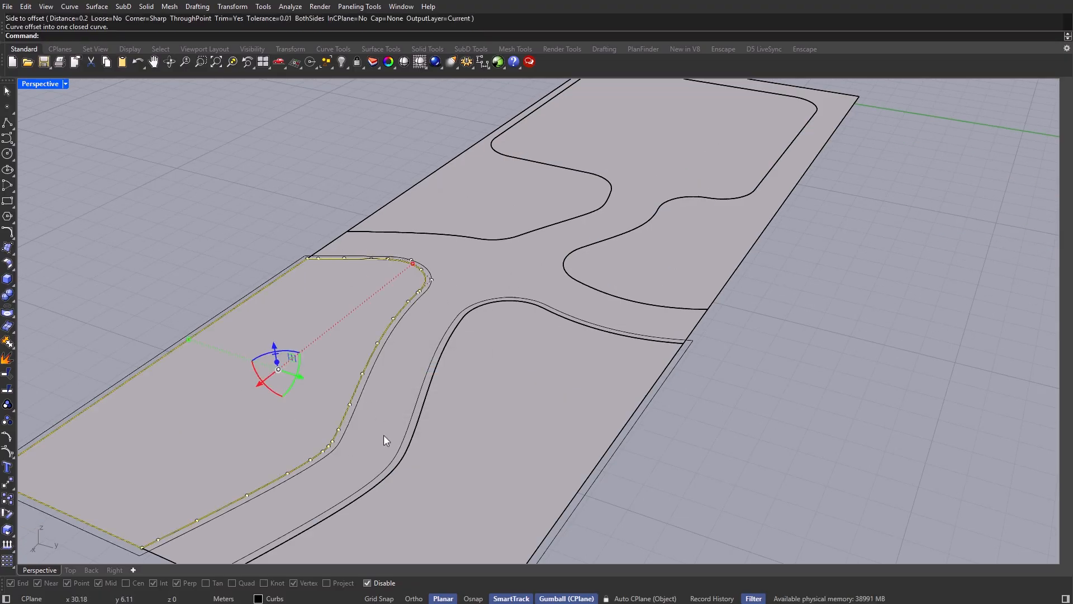
key(Escape)
click(494, 410)
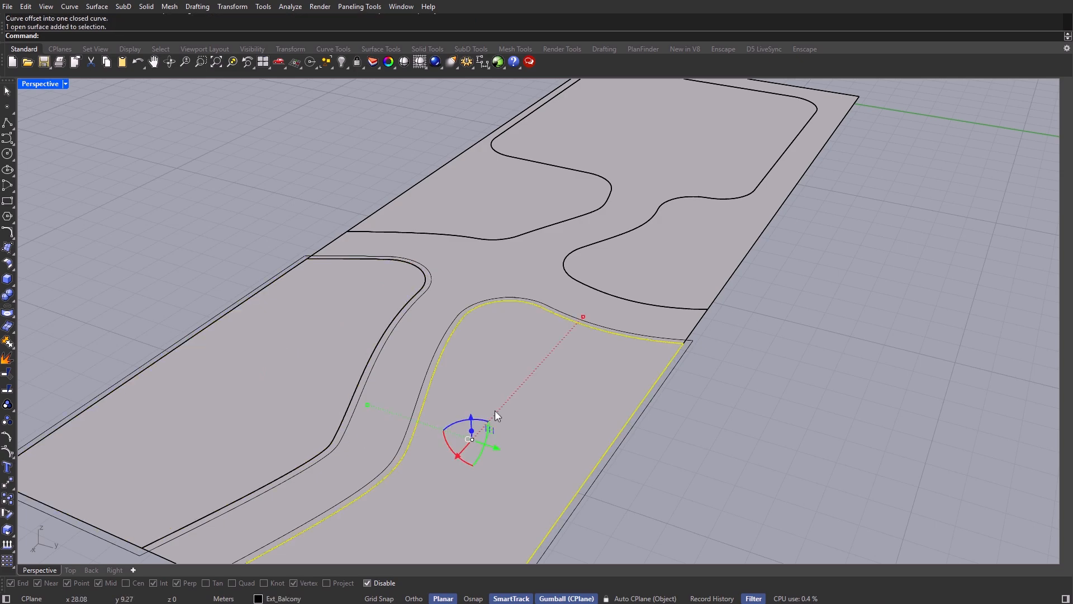
key(Escape)
click(495, 411)
click(334, 301)
click(610, 239)
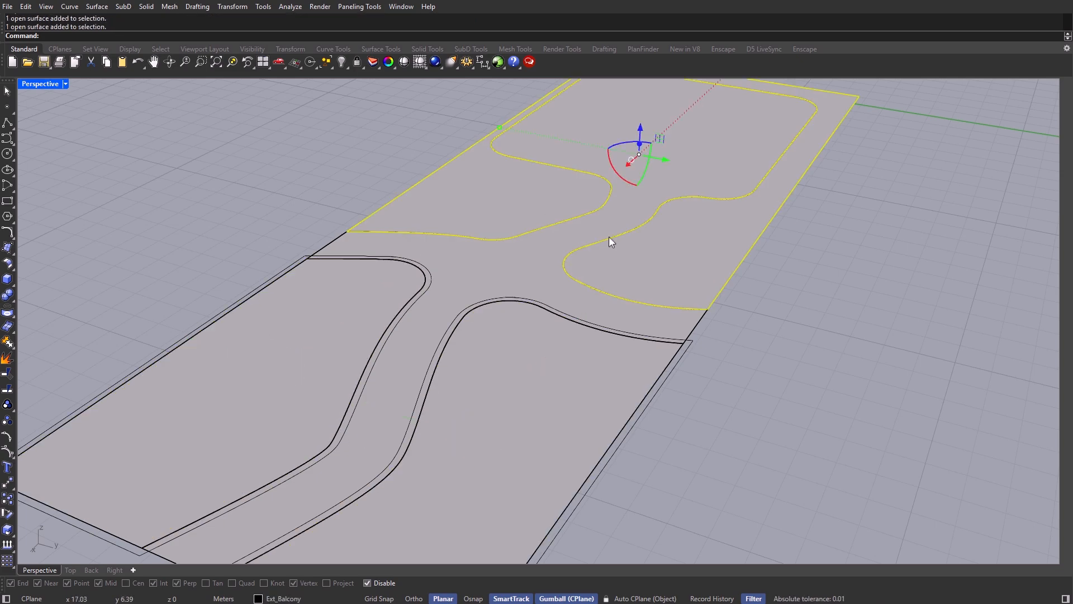
click(335, 328)
click(679, 280)
key(Escape)
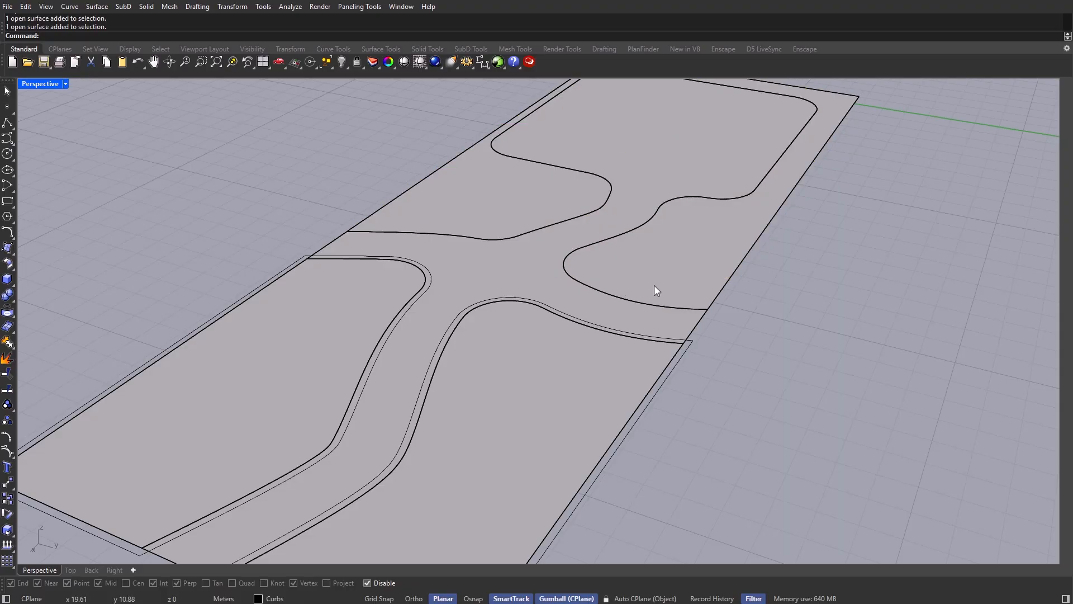
Step: Offset the border curve of the rear ground piece outward by 0.2 m
click(625, 300)
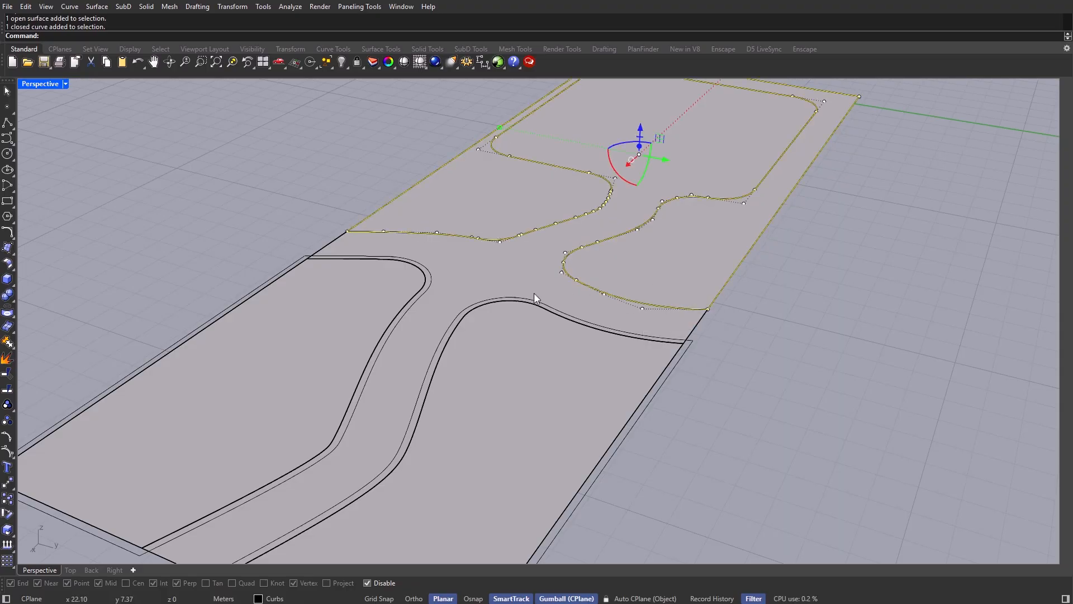
scroll(534, 293, down, 4)
scroll(511, 336, up, 3)
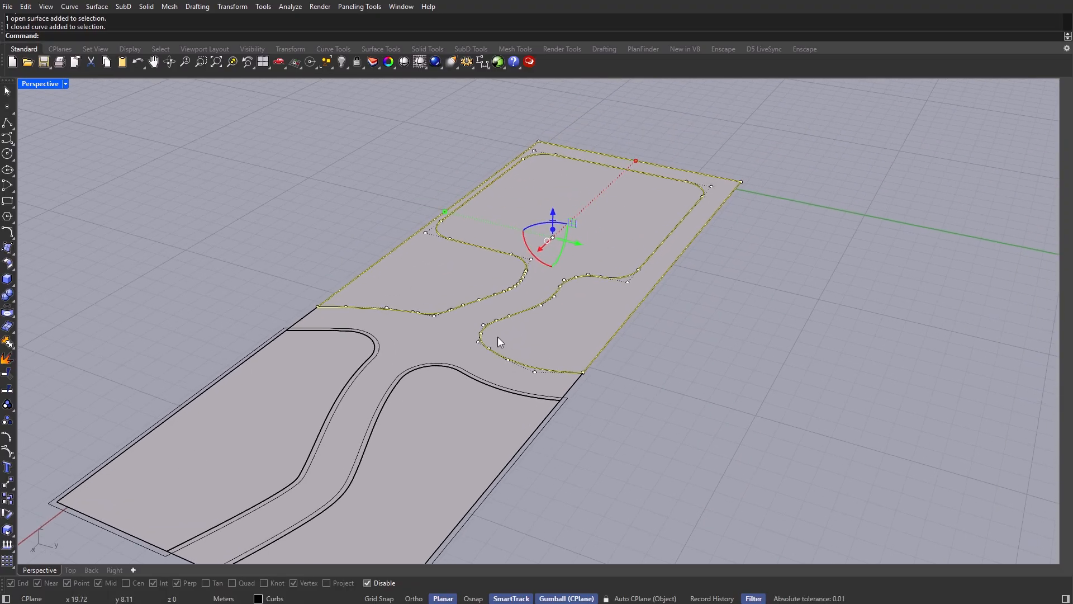
text(Offset)
key(Return)
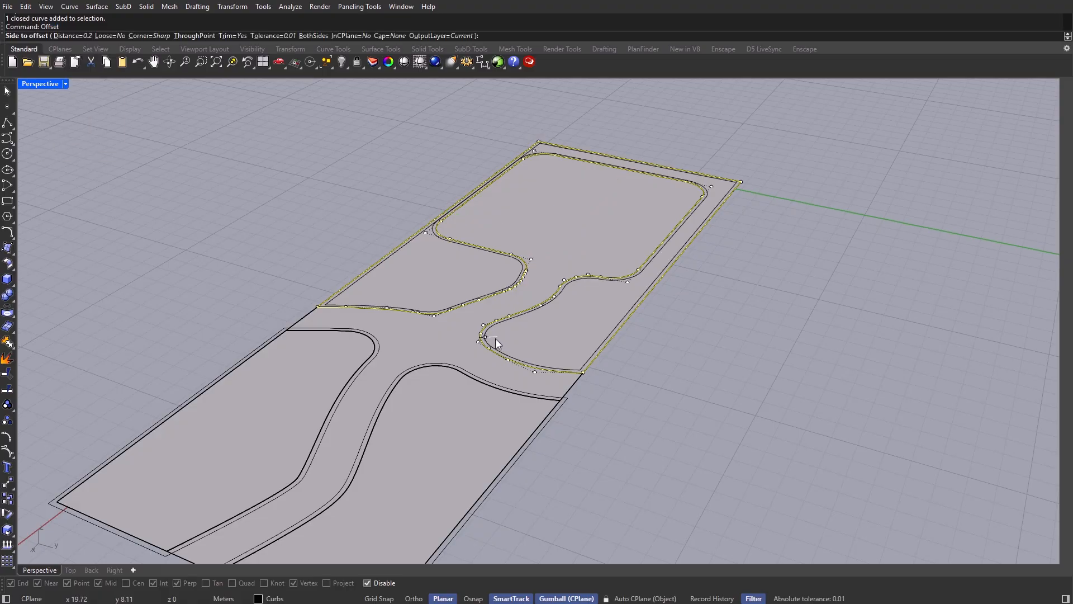
scroll(496, 338, up, 4)
click(407, 431)
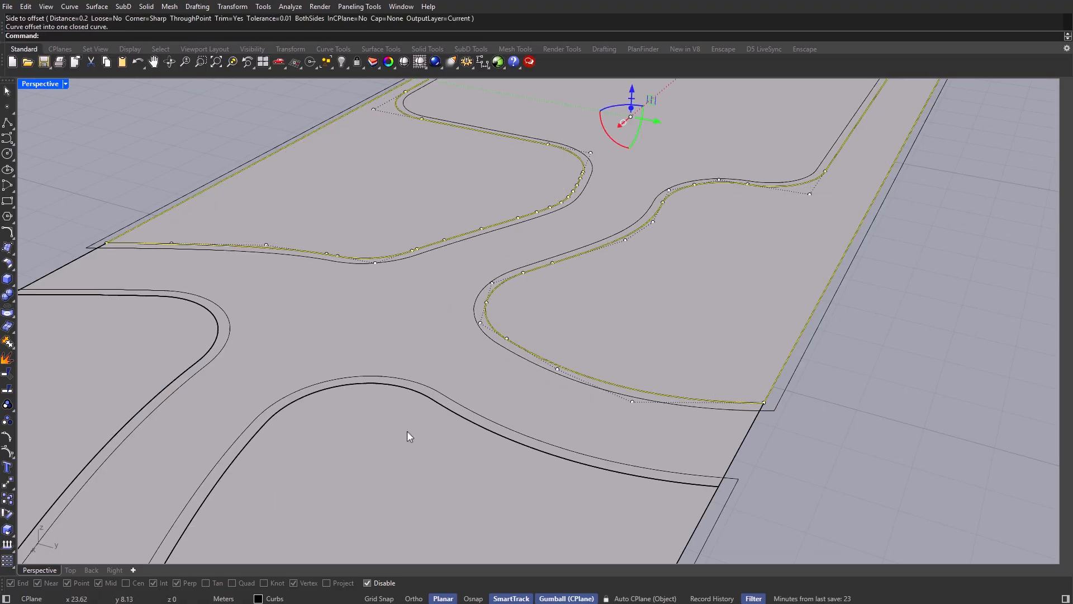
Step: Try extruding the rear ground piece's border and offset curves upward as a curb, and undo the extrusion
scroll(625, 229, down, 5)
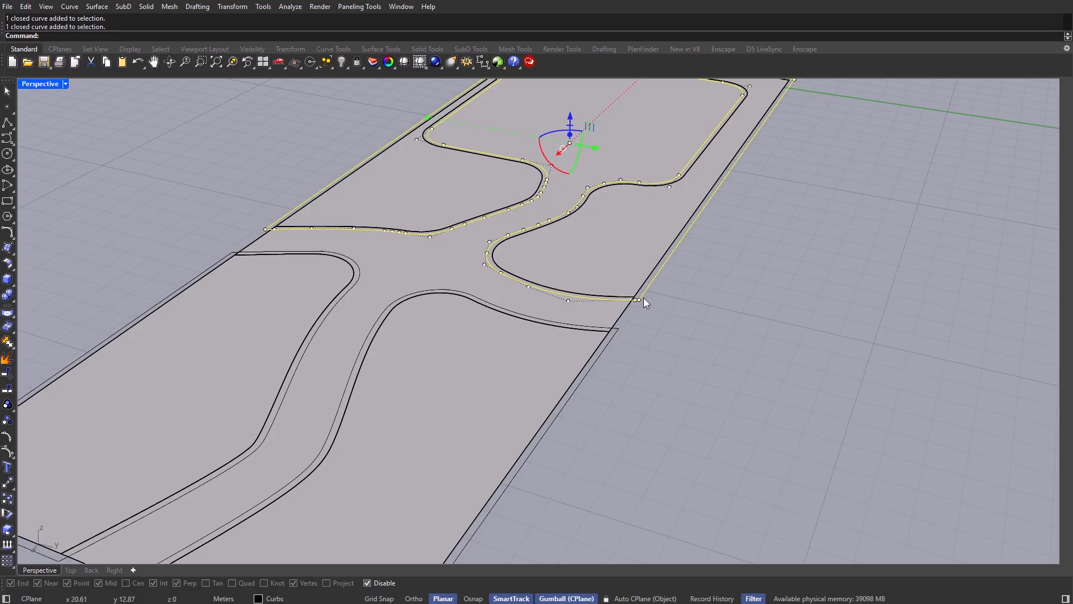
shift+click(633, 296)
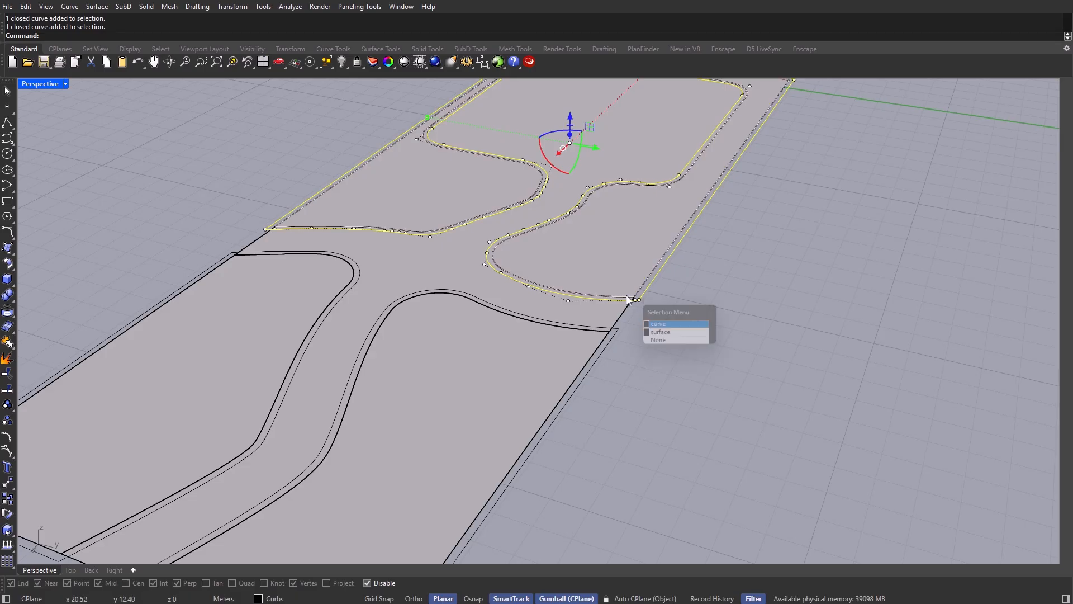
mouse_move(599, 286)
right_down()
mouse_move(585, 250)
mouse_move(608, 304)
right_up()
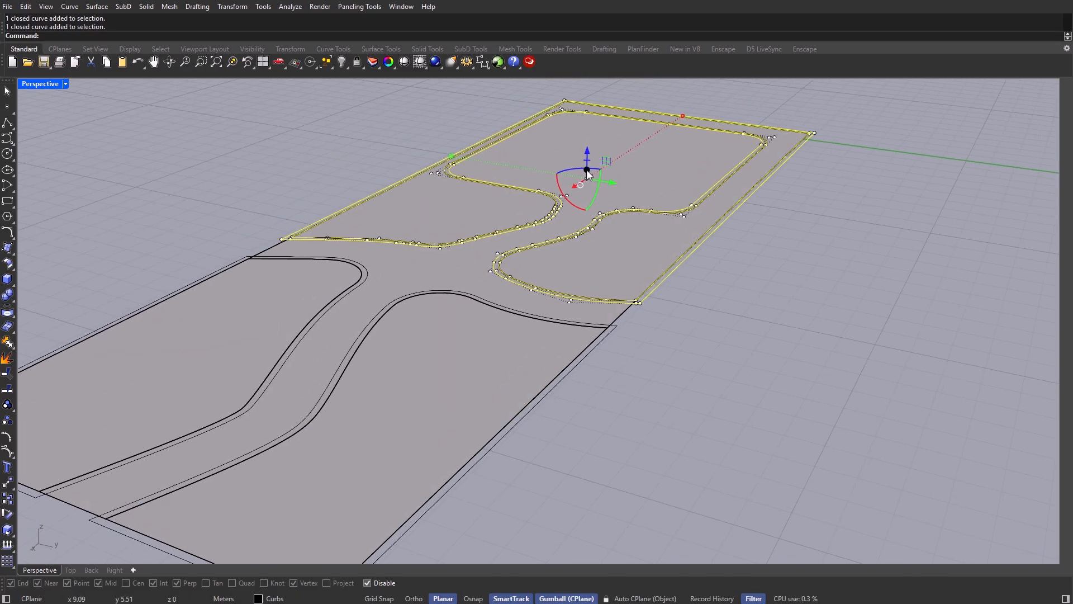
click(587, 171)
key(Return)
key(Escape)
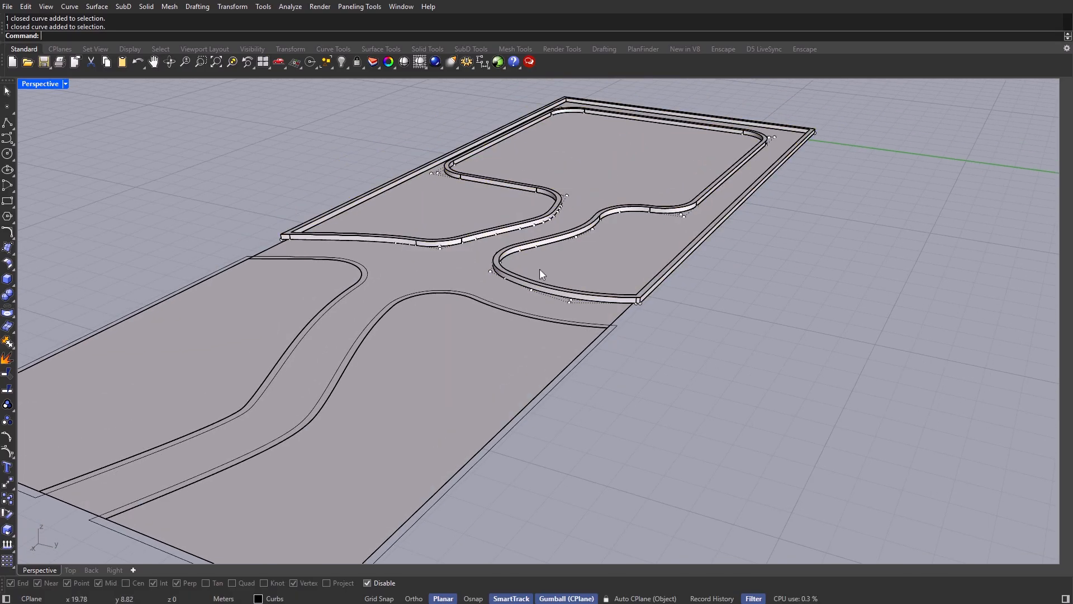
right_drag(539, 268, 610, 307)
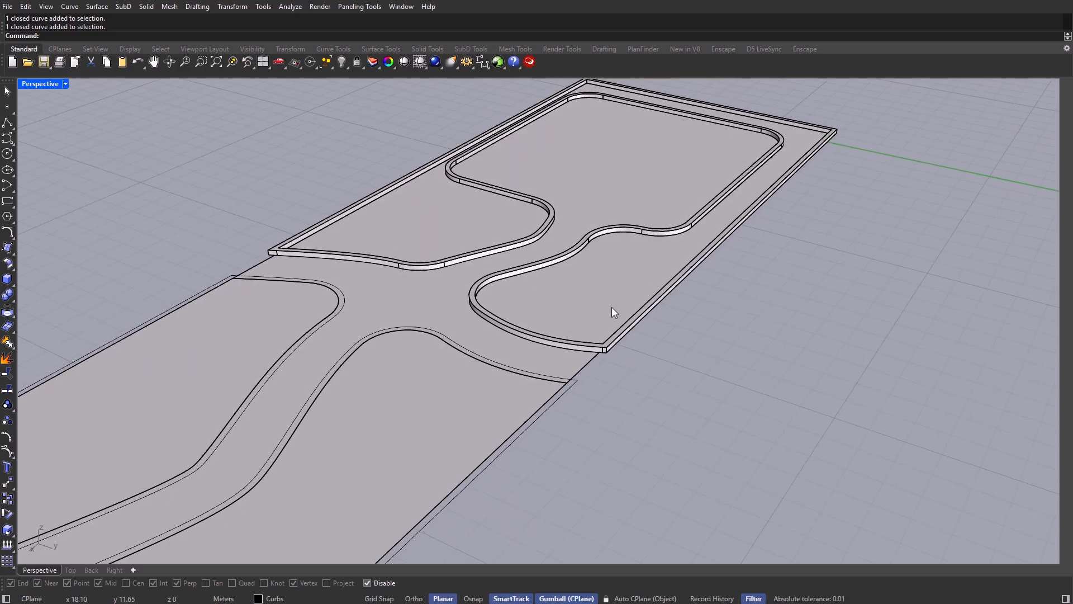
key(ctrl+z)
Step: Extrude the rear ground piece's border and offset curves together upward into a lower curb
click(632, 327)
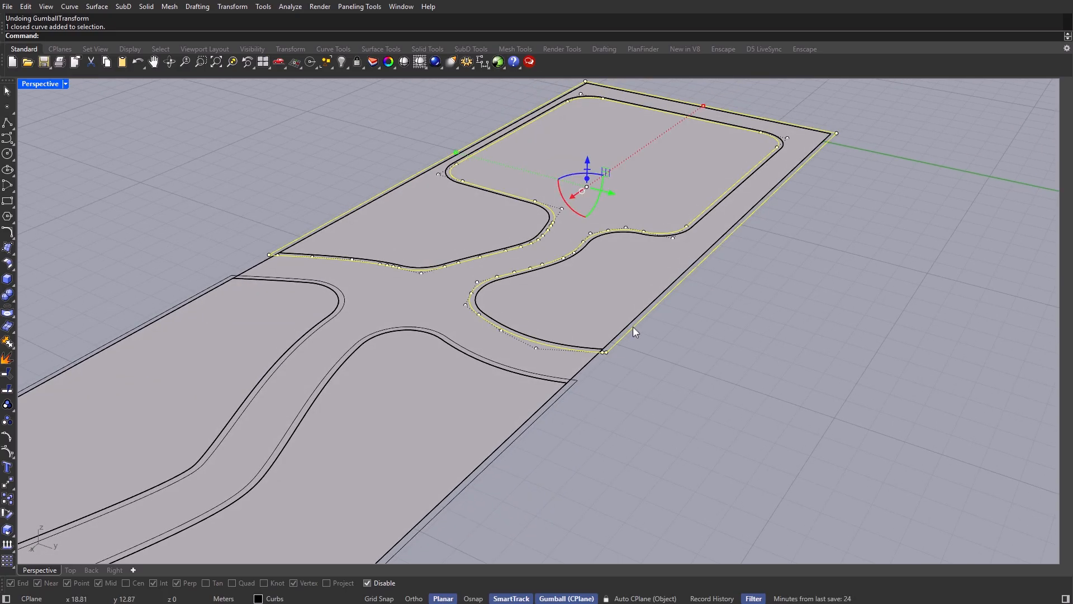
shift+click(625, 324)
click(659, 355)
click(587, 179)
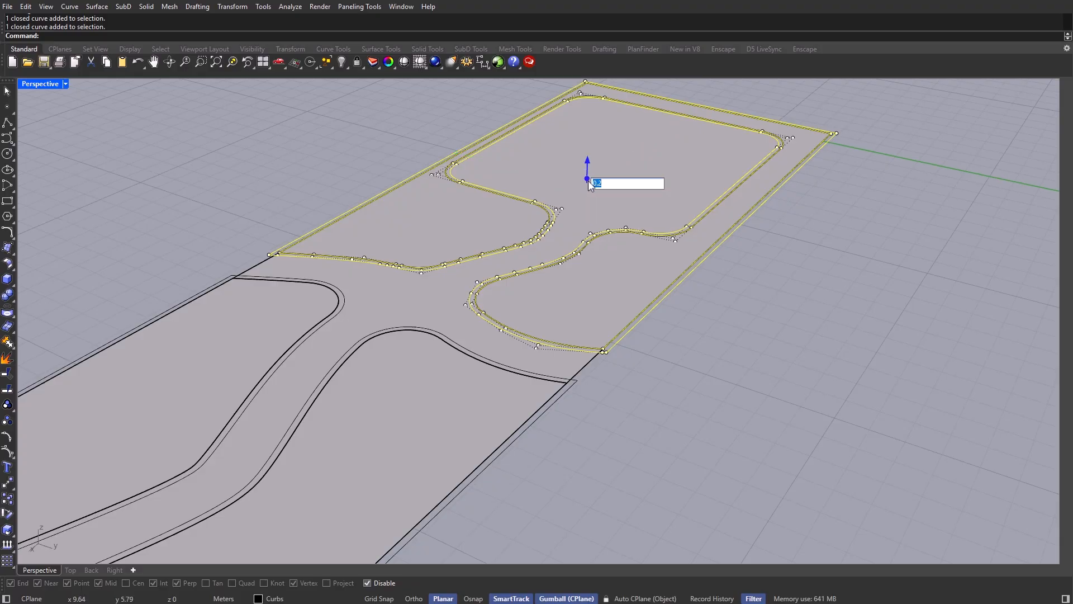
key(Return)
key(Escape)
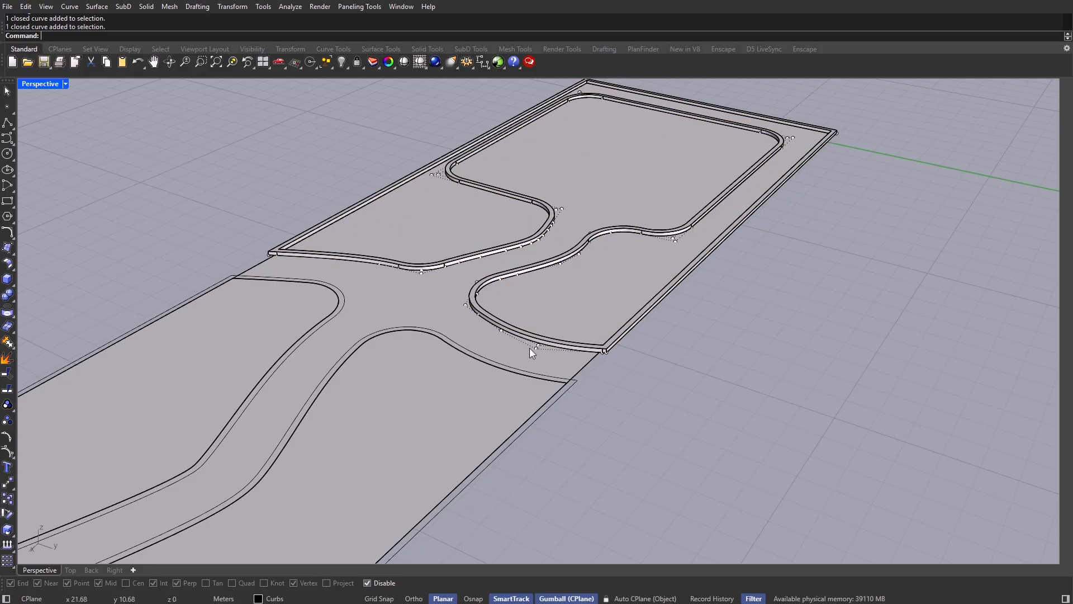
Step: Extrude the border and offset curves of both front ground pieces upward into low curbs
shift+right_drag(528, 347, 600, 307)
click(619, 359)
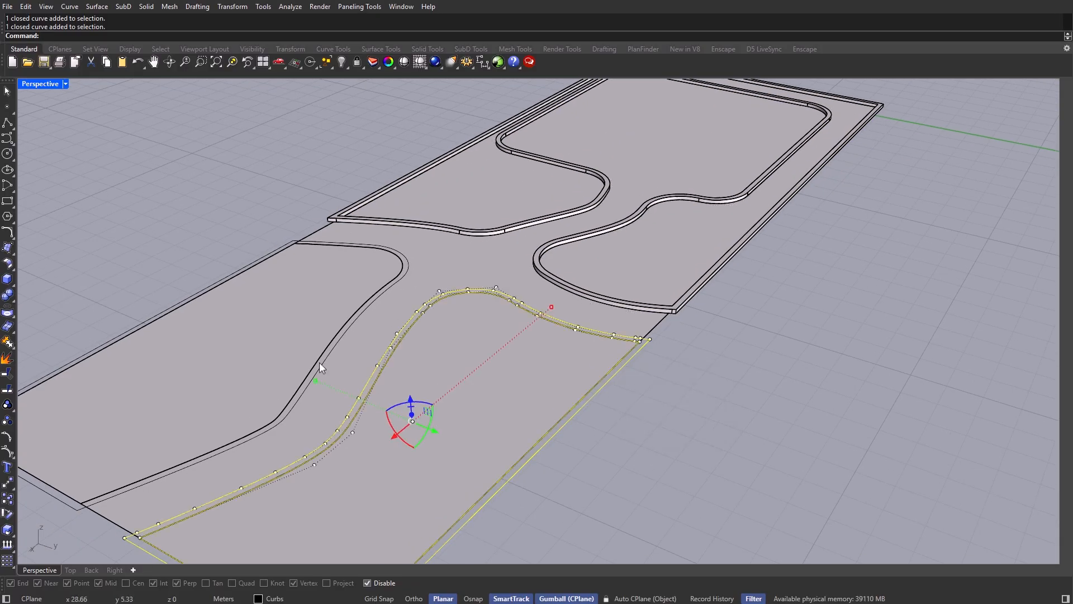
shift+click(327, 343)
shift+click(328, 340)
click(330, 341)
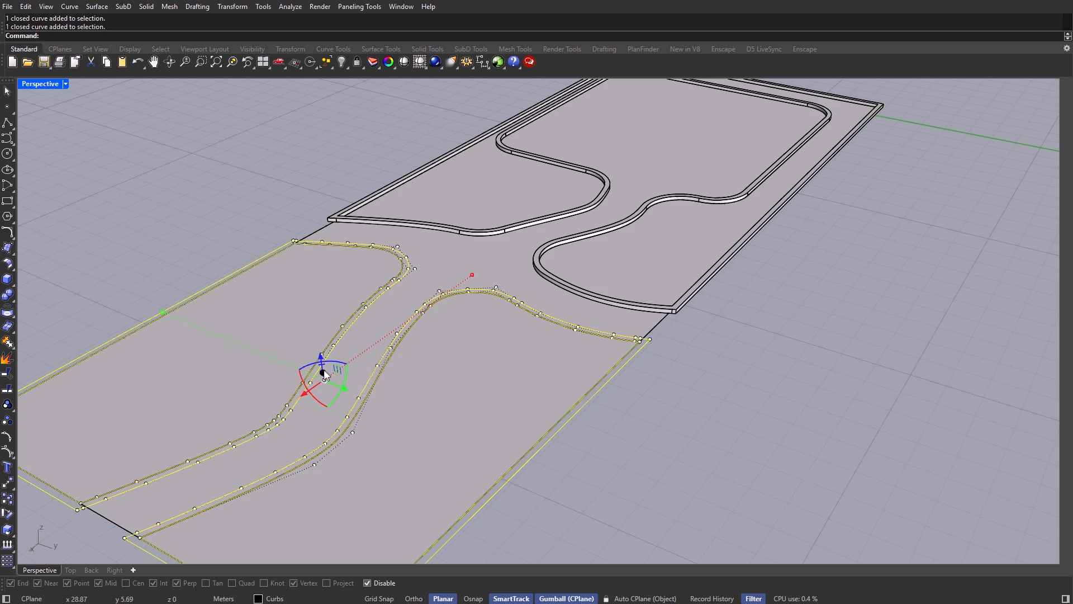
click(323, 372)
key(Return)
key(Escape)
Step: Show all hidden objects and review the curbs together with the house and terrain
scroll(591, 330, down, 3)
mouse_move(591, 330)
right_down()
mouse_move(618, 308)
mouse_move(572, 339)
mouse_move(588, 333)
right_up()
shift+right_drag(588, 334, 596, 337)
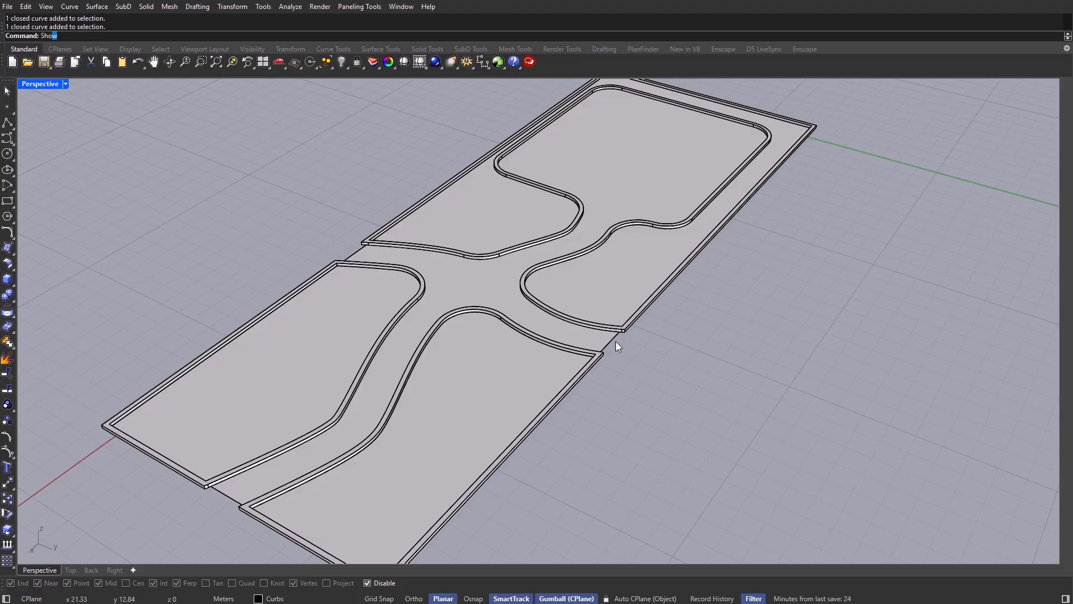
key(Return)
shift+right_drag(640, 245, 574, 308)
scroll(576, 343, down, 2)
scroll(582, 273, up, 5)
scroll(538, 349, down, 5)
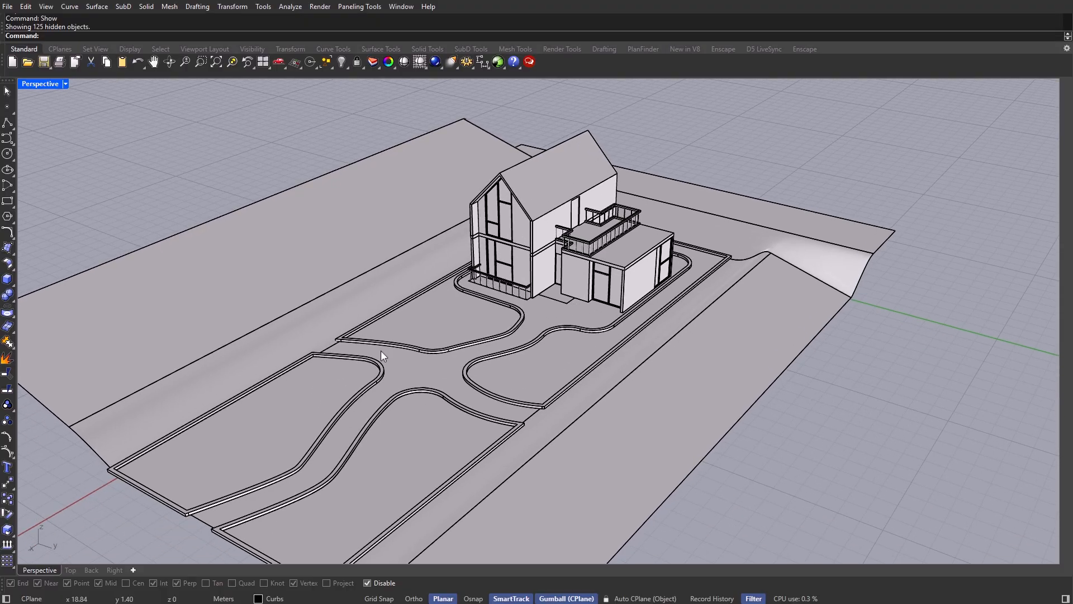
scroll(517, 317, down, 2)
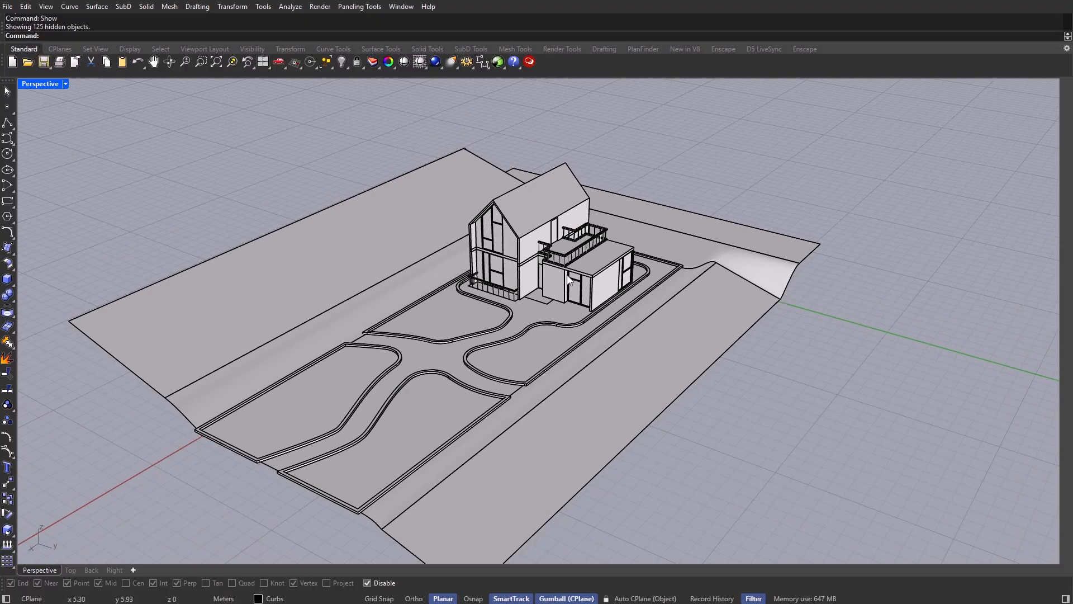
Step: Open the layer list and select the outer terrain surfaces beside and behind the house
text(Layer)
key(Return)
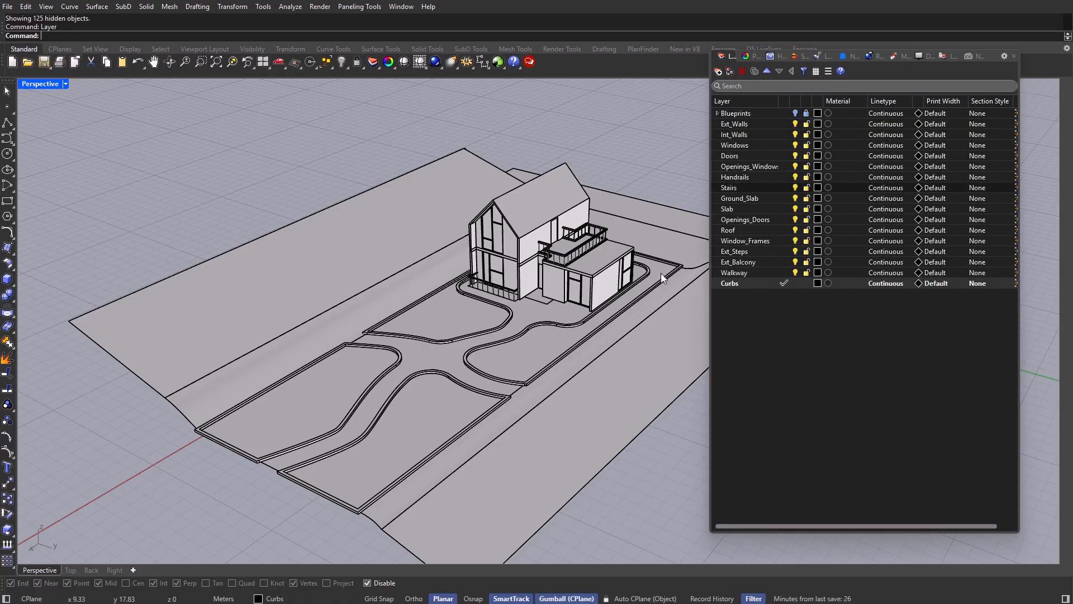
scroll(661, 273, up, 3)
click(584, 384)
scroll(571, 398, up, 2)
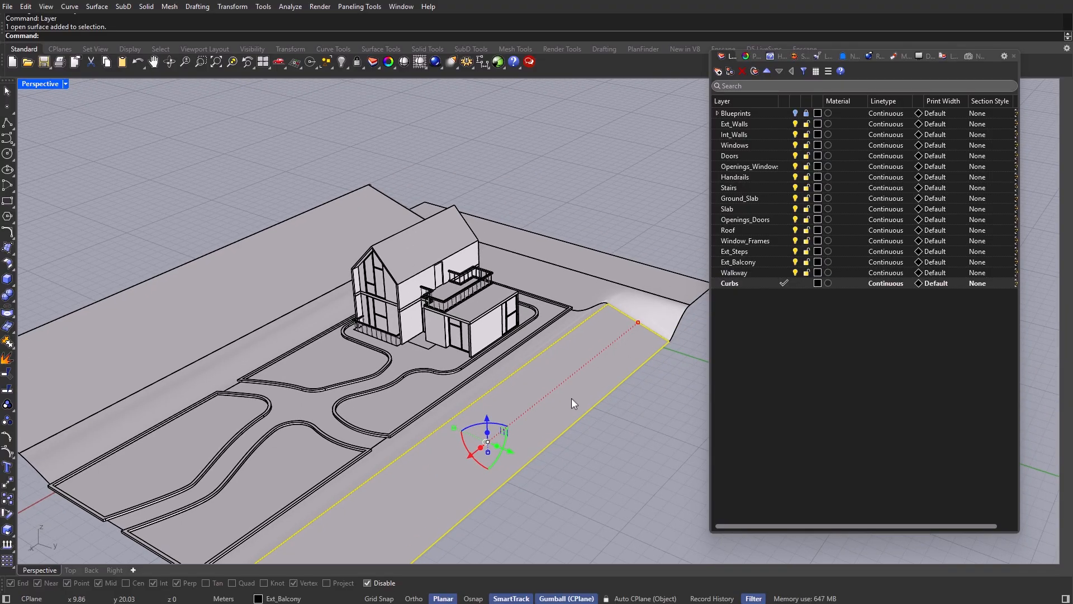
right_drag(571, 397, 677, 292)
shift+click(676, 292)
shift+click(381, 196)
right_drag(381, 234, 451, 255)
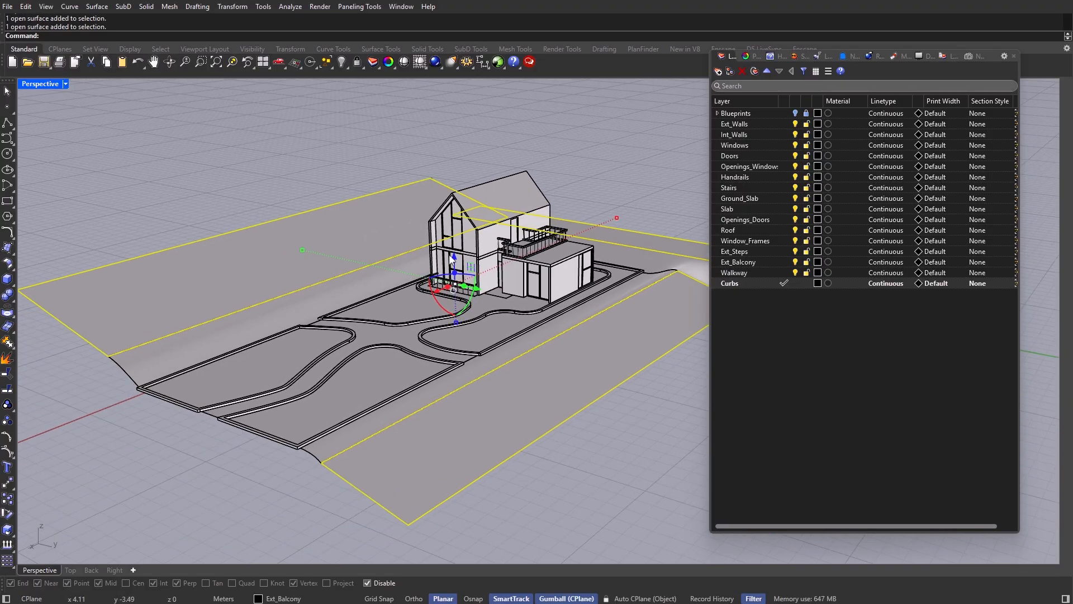
Step: Lift the selected terrain surfaces vertically to check the selection, and undo the move
drag(452, 259, 451, 216)
key(ctrl+z)
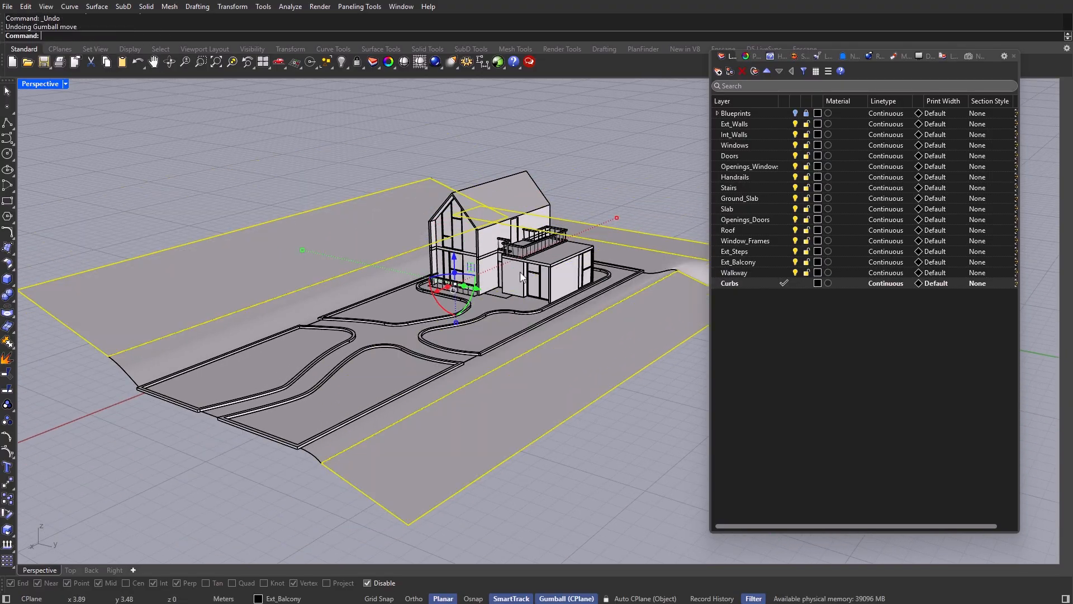
right_drag(543, 276, 564, 285)
click(396, 266)
right_drag(587, 322, 515, 318)
scroll(613, 304, up, 4)
shift+click(608, 303)
scroll(605, 302, down, 6)
shift+click(666, 275)
right_drag(581, 301, 471, 299)
scroll(471, 299, down, 2)
key(Escape)
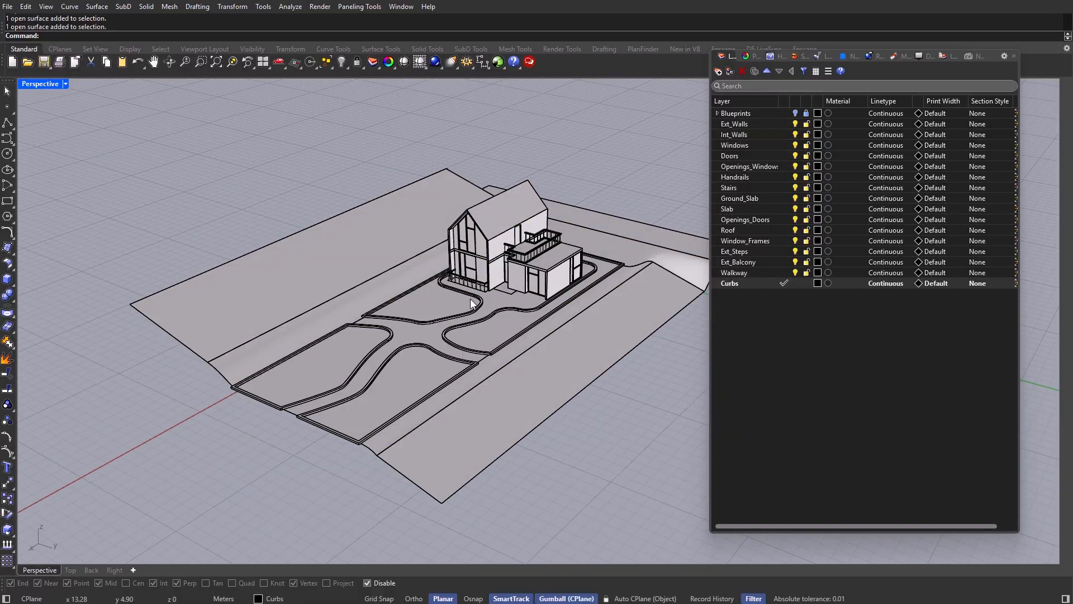
Step: Add two new layers named Wild_Grass and Rocks below the Curbs layer
scroll(469, 303, up, 2)
scroll(468, 304, up, 2)
right_click(765, 310)
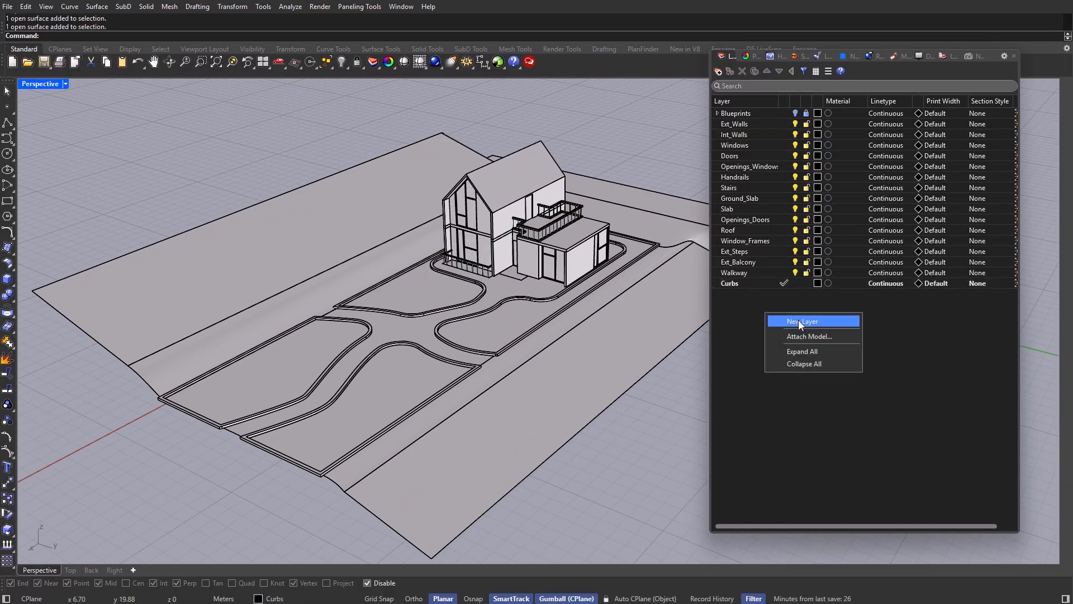
click(800, 322)
text(Wil)
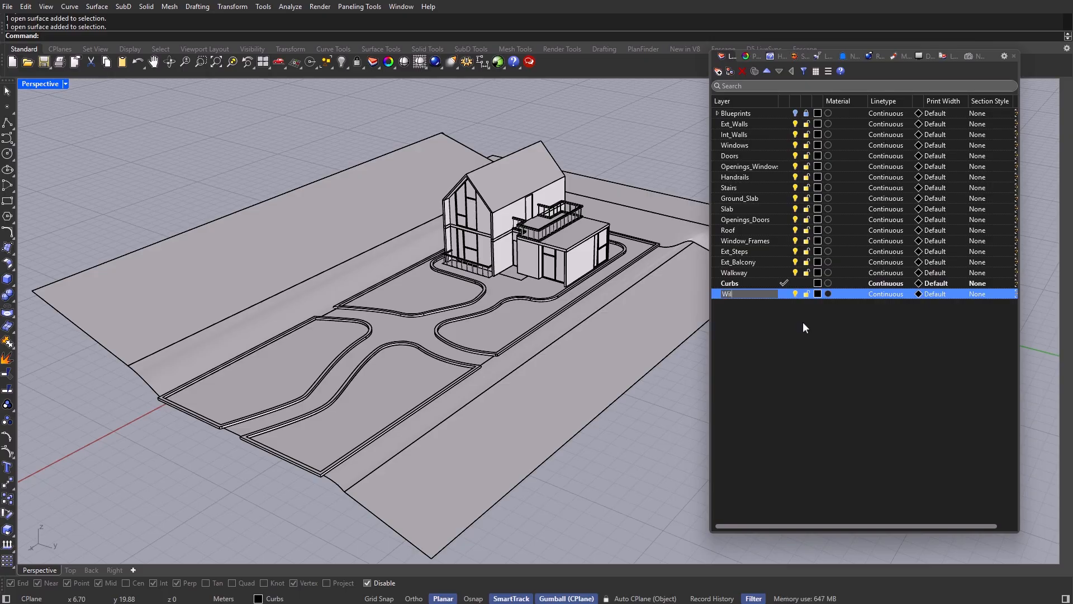
text(d_Grass)
key(Return)
right_click(803, 323)
click(822, 332)
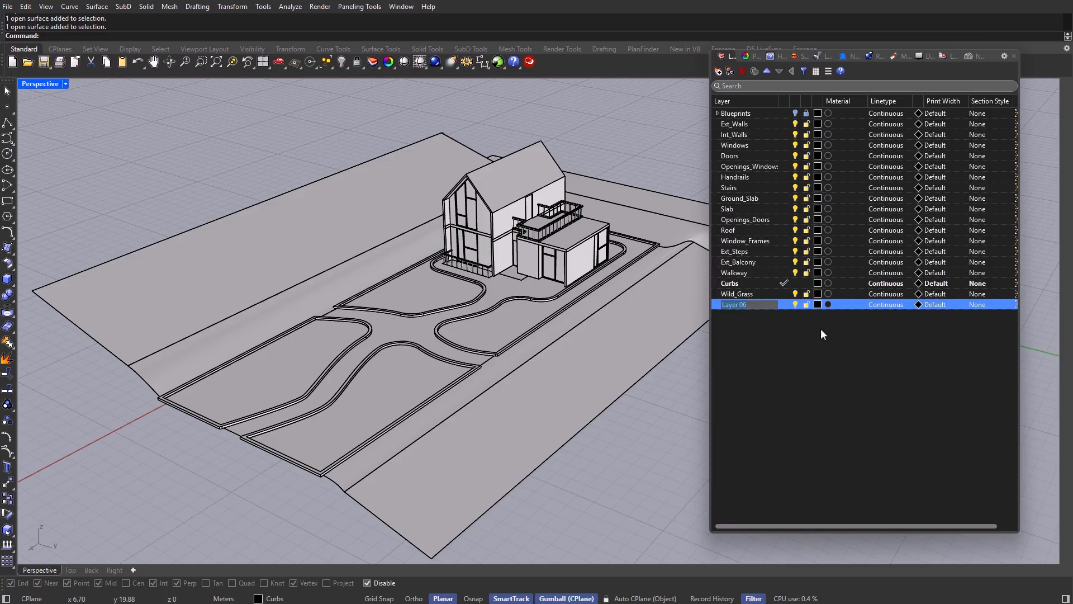
text(Rocks)
key(Return)
Step: Make Wild_Grass the current layer and move the four outer terrain surfaces beside and behind the house to it
shift+right_drag(660, 313, 633, 334)
click(633, 334)
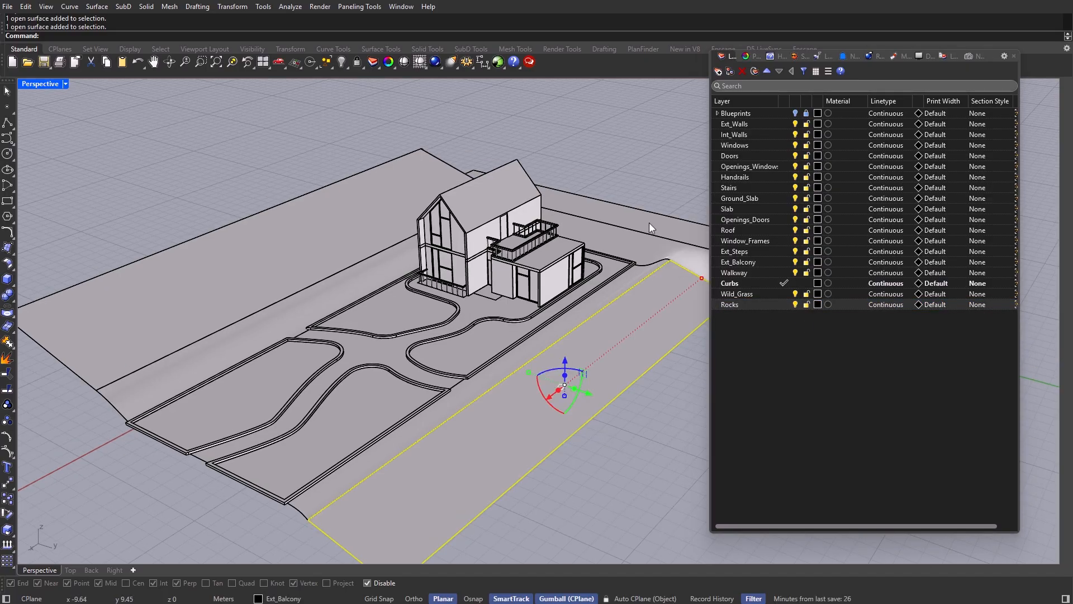
shift+click(649, 223)
shift+click(357, 230)
click(780, 293)
right_click(777, 293)
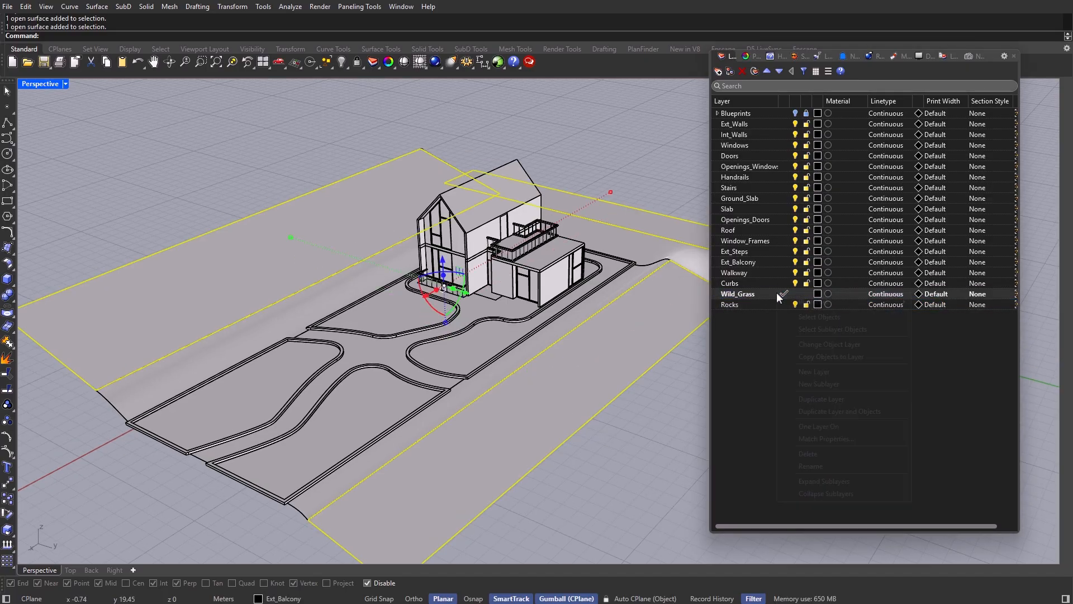
click(614, 231)
shift+click(629, 244)
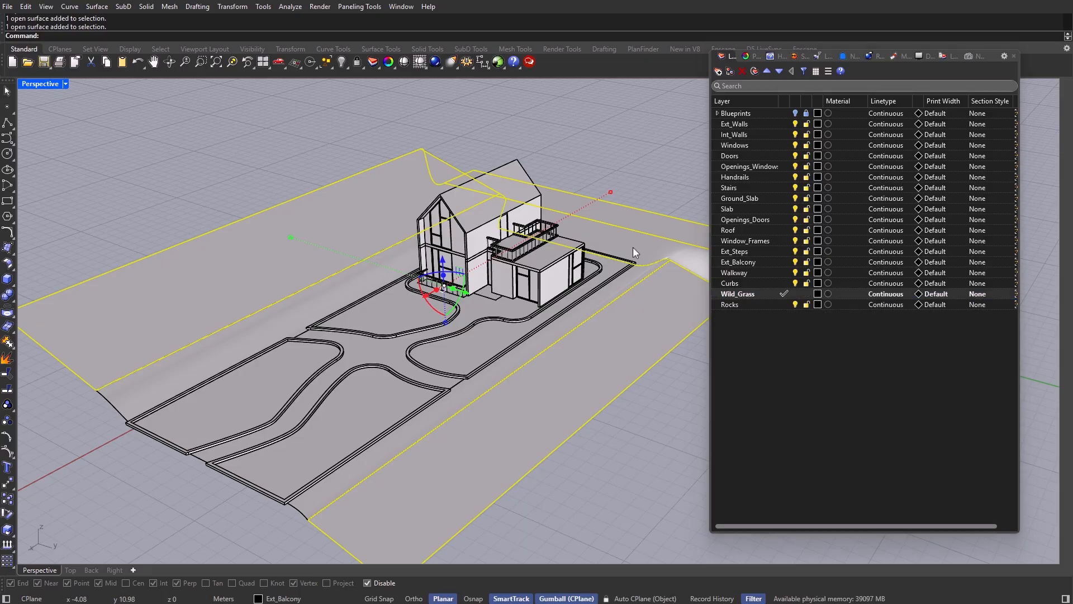
right_drag(632, 247, 559, 253)
right_drag(532, 285, 558, 304)
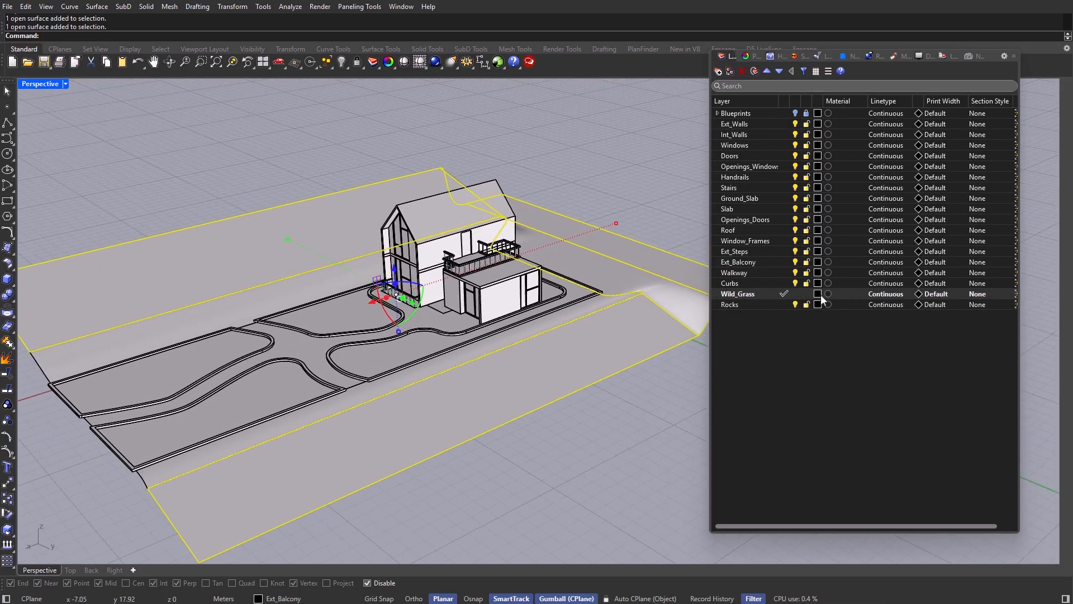
right_click(774, 292)
click(836, 345)
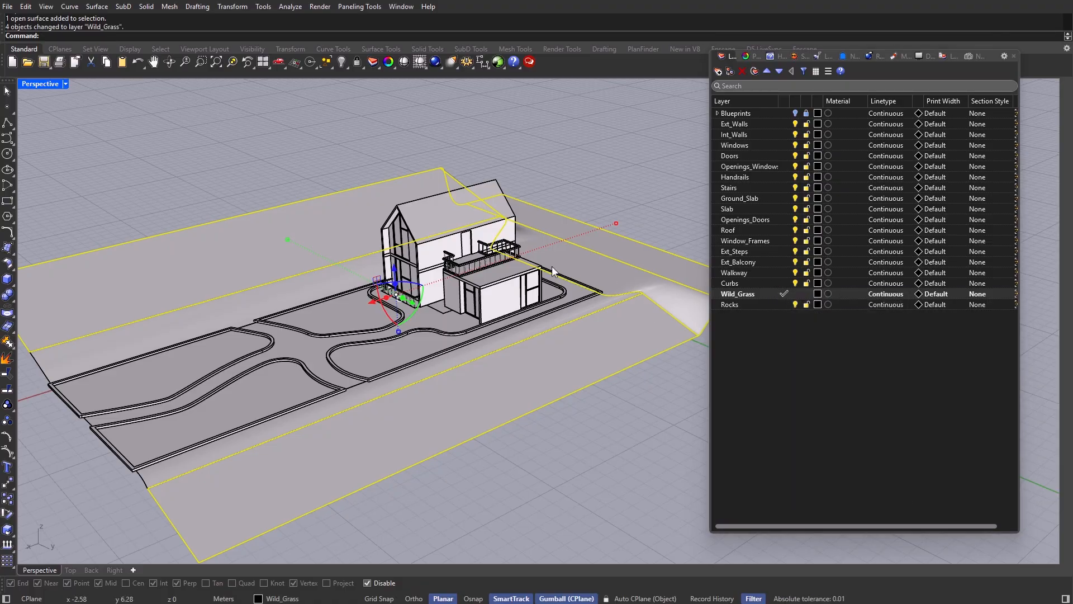
key(Escape)
Step: Make Rocks the current layer and move the two sloped strips bordering the flat ground to it
scroll(549, 319, up, 5)
click(551, 324)
shift+click(197, 259)
scroll(199, 260, down, 4)
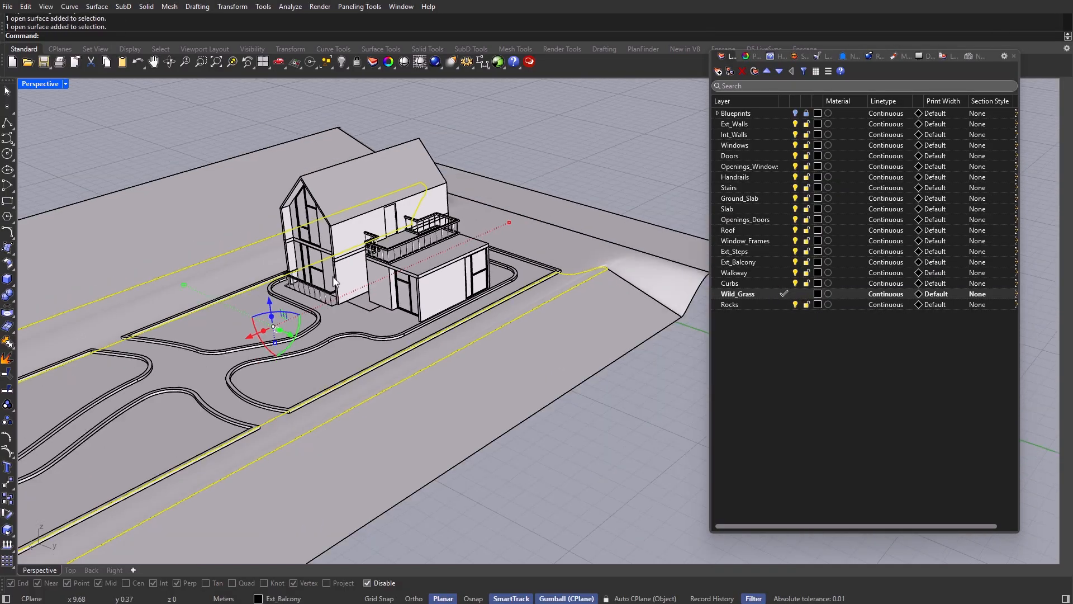
shift+right_drag(199, 260, 316, 264)
click(781, 304)
right_click(758, 306)
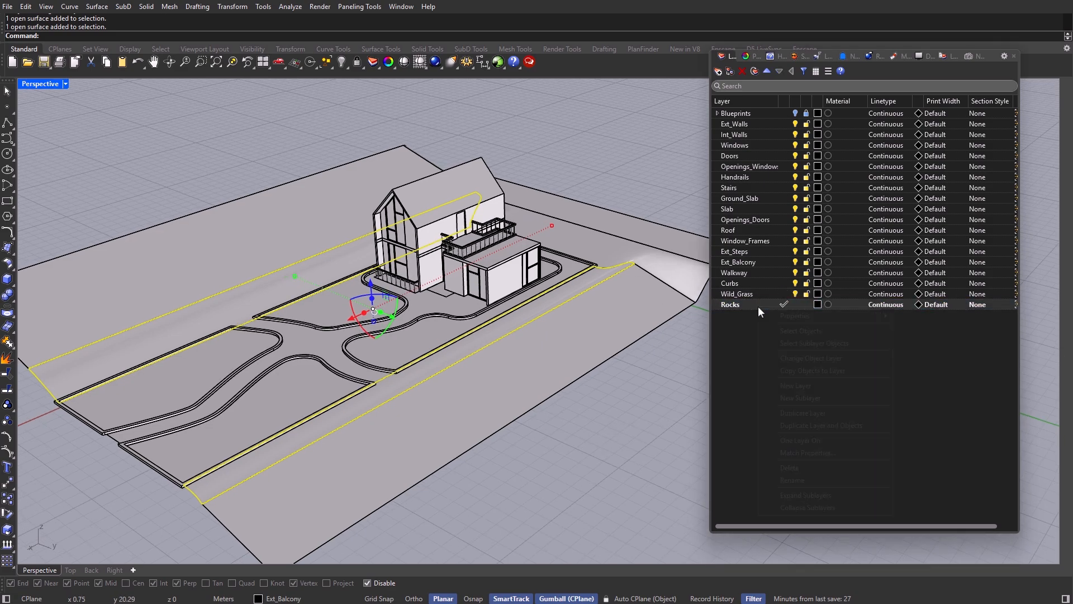
click(820, 360)
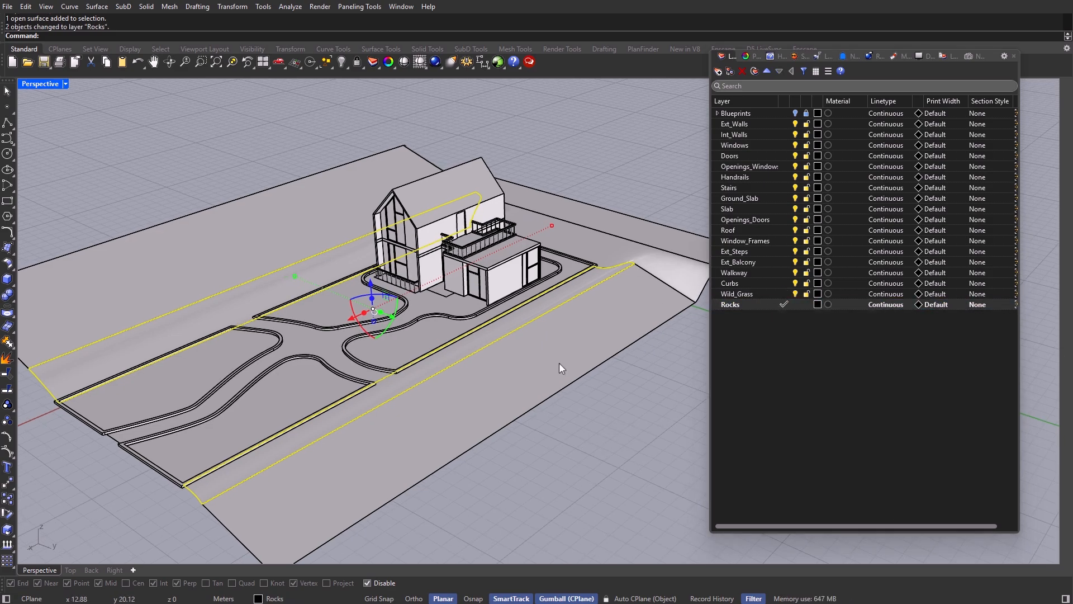
shift+right_drag(559, 362, 618, 353)
key(Escape)
Step: Create a Lawn layer, make it current, and move the three ground pieces enclosed by the curbs to it
shift+right_drag(490, 362, 509, 355)
scroll(365, 360, up, 3)
click(369, 364)
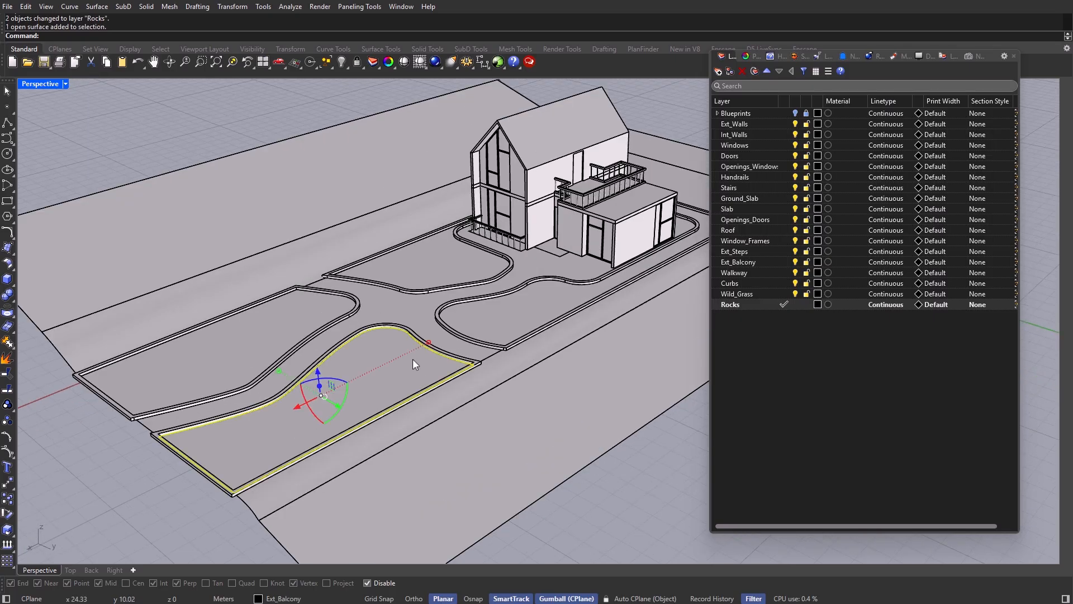
shift+click(481, 324)
shift+click(434, 272)
shift+click(287, 322)
shift+right_drag(435, 340, 391, 343)
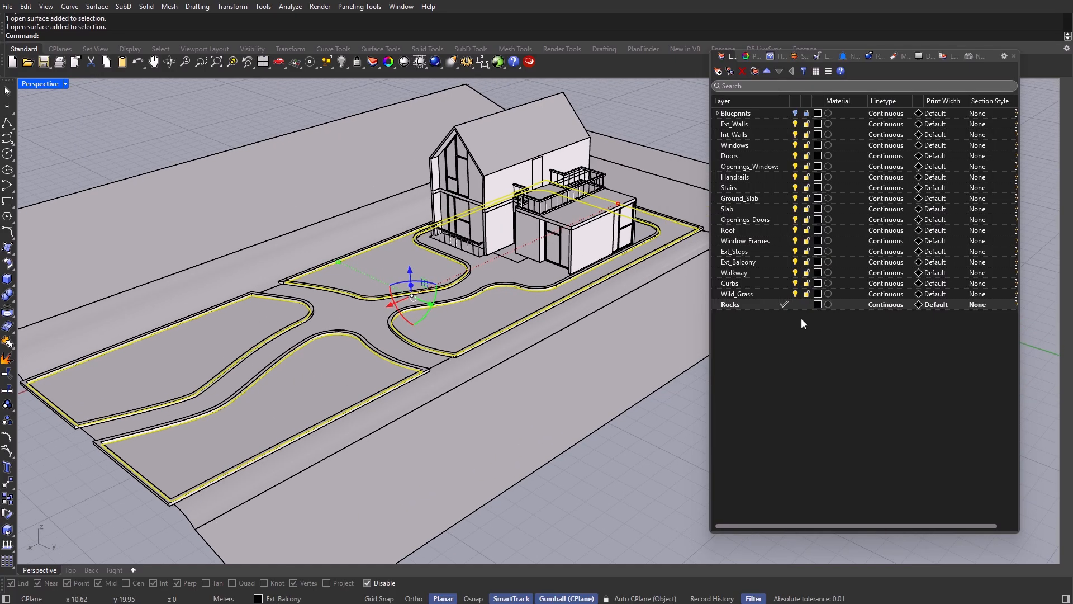
right_click(787, 330)
click(810, 338)
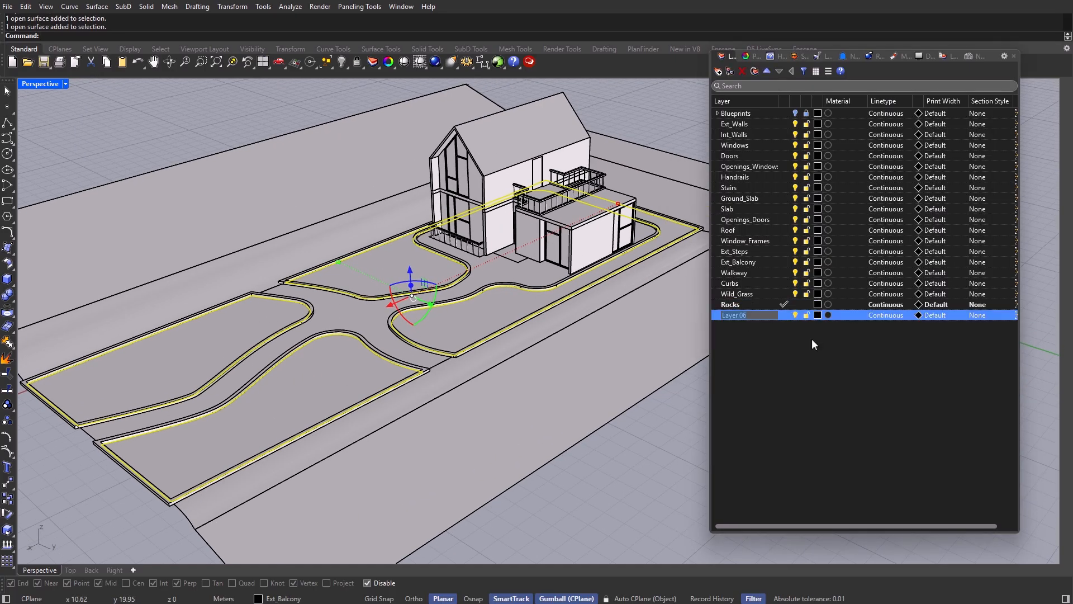
text(Lawn)
key(Return)
click(774, 315)
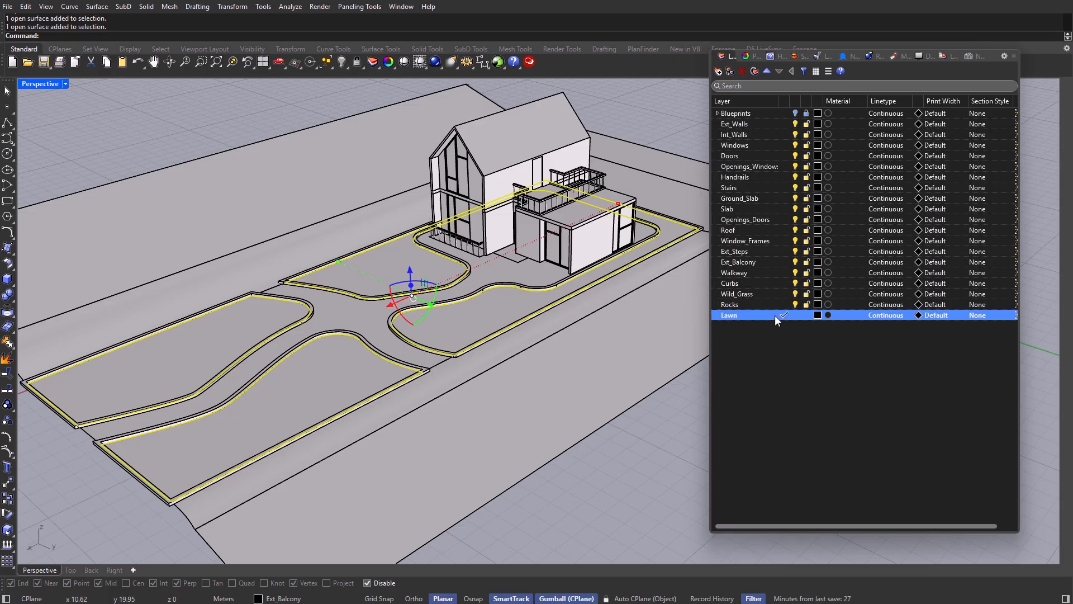
right_click(775, 315)
click(828, 360)
key(Escape)
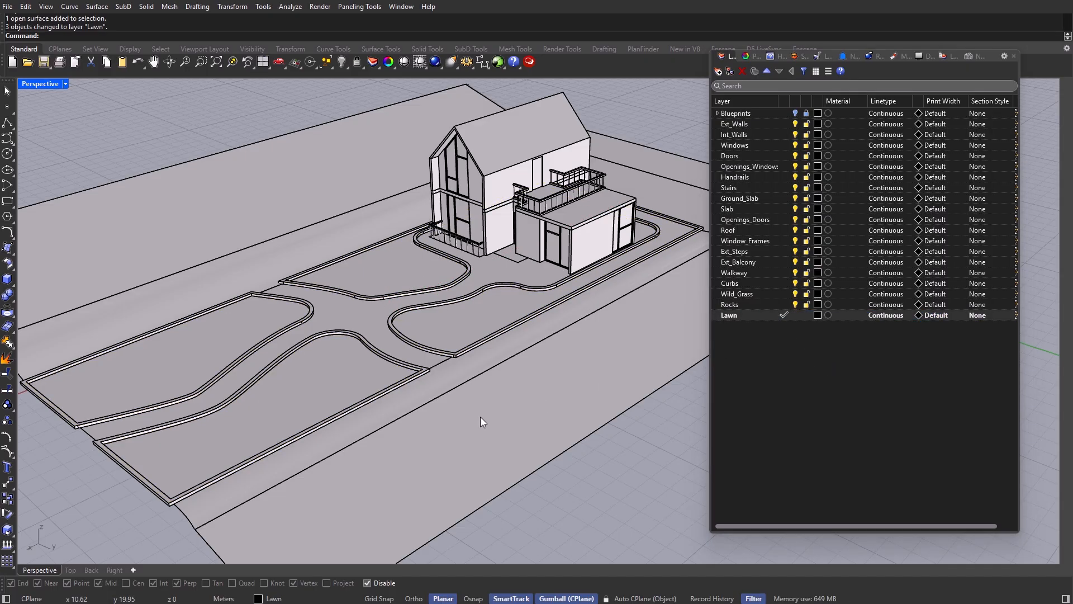
Step: Select the objects on the Lawn layer, lift them vertically to check them, and undo the move
shift+right_drag(481, 416, 534, 414)
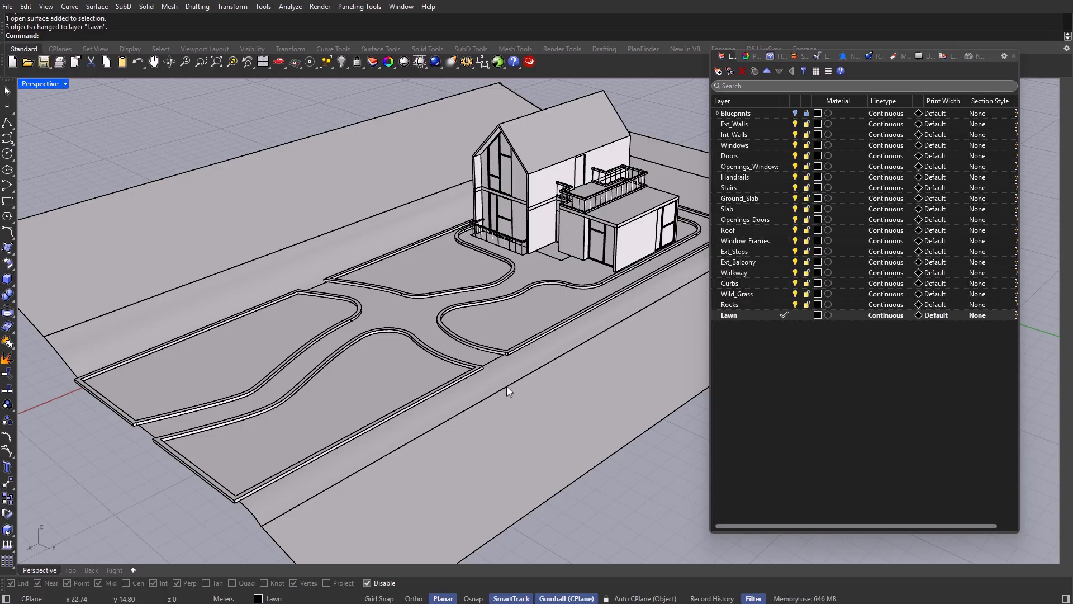
right_click(765, 314)
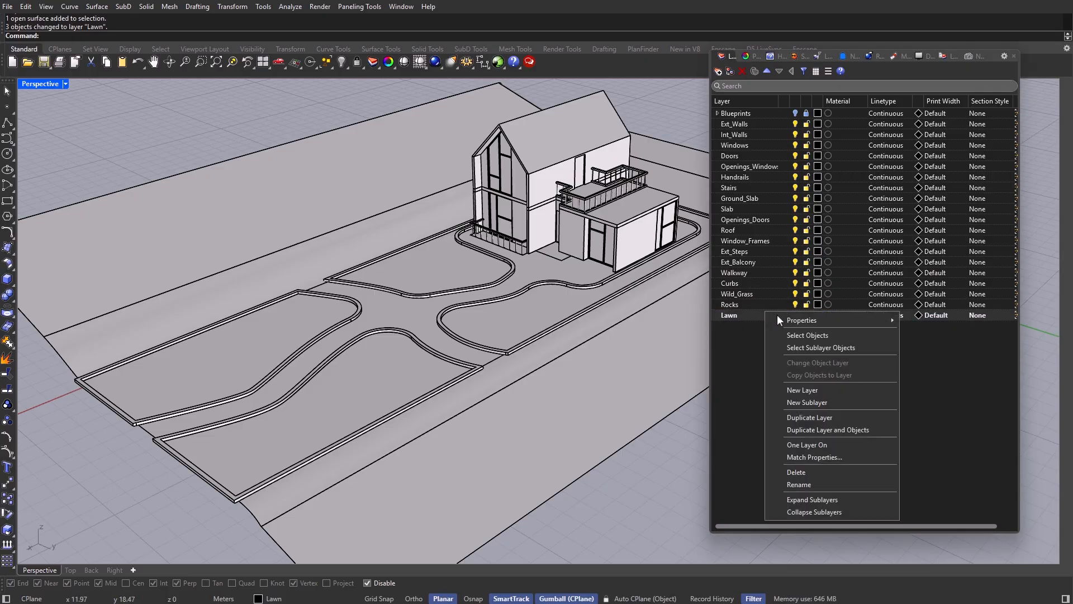
click(790, 336)
drag(457, 268, 457, 206)
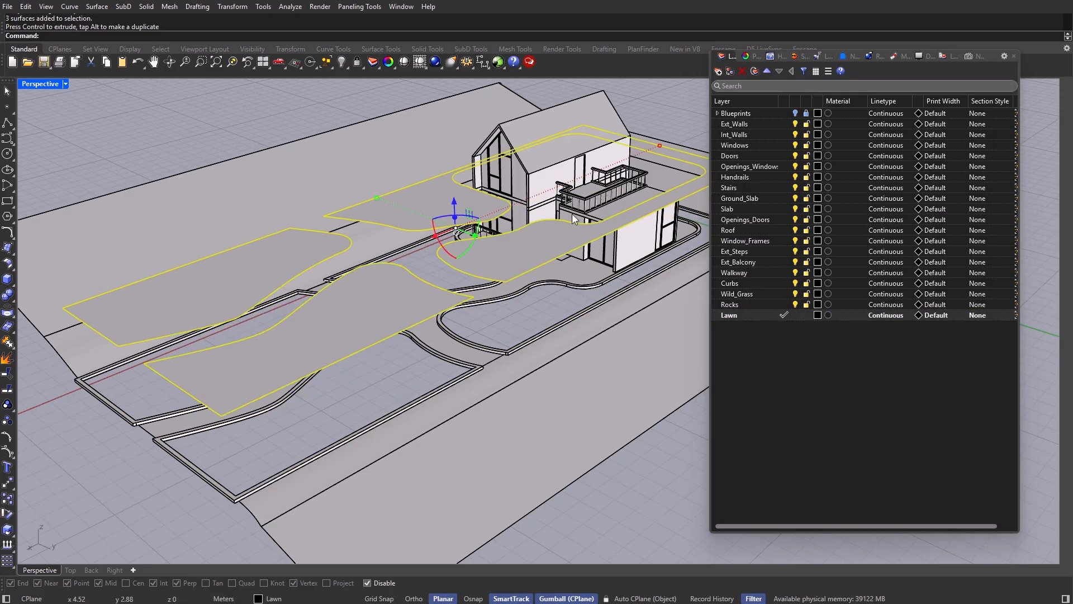
key(ctrl+z)
Step: Check the contents of the Rocks, Wild_Grass and Curbs layers by selecting the objects on each
right_click(766, 296)
click(810, 328)
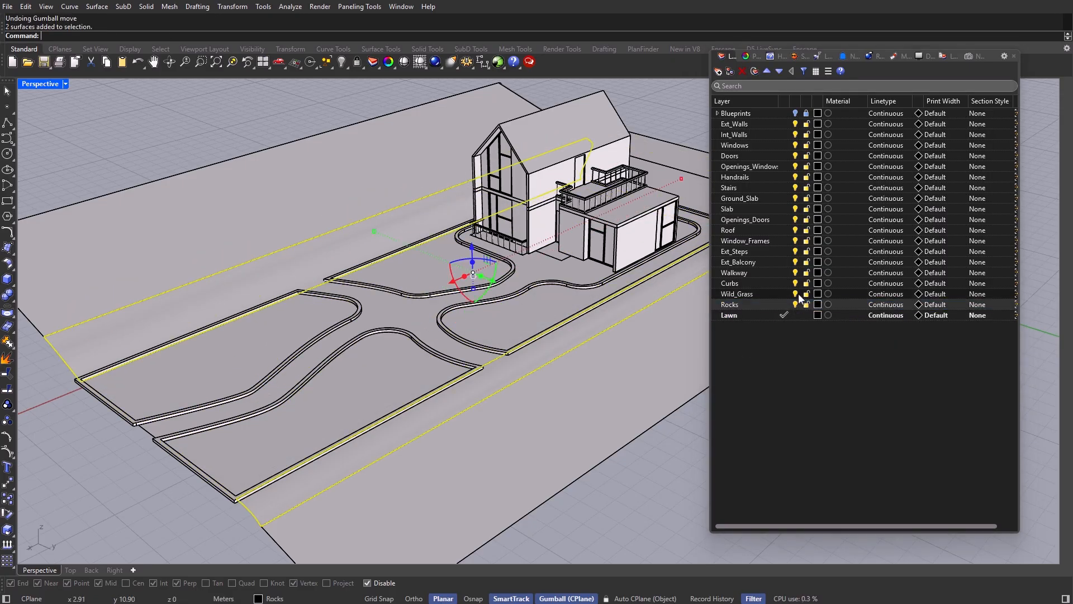
click(784, 293)
right_click(784, 293)
click(824, 322)
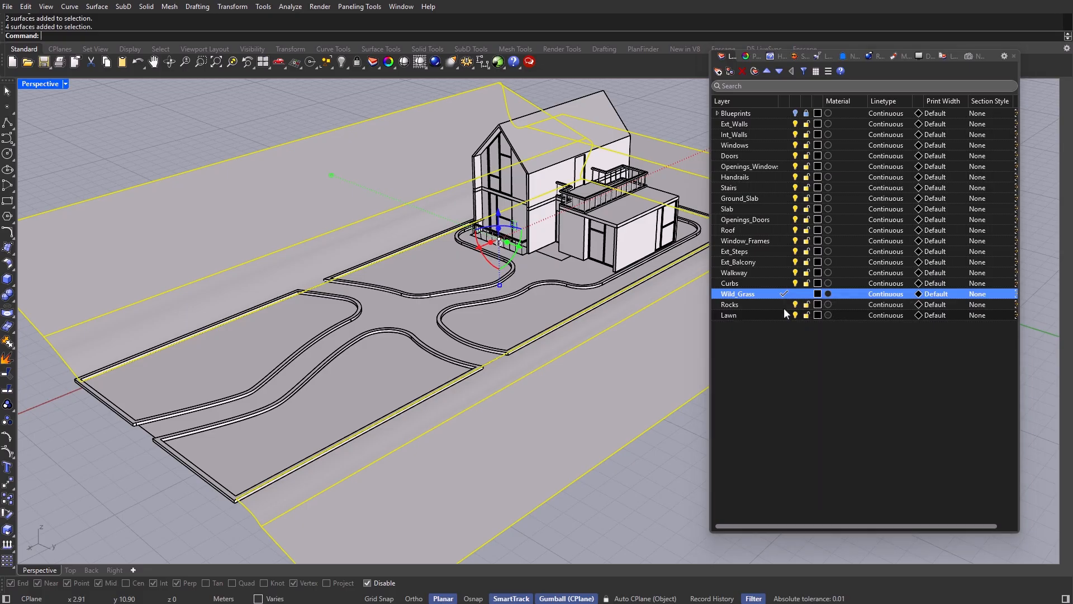
key(Escape)
click(784, 283)
right_click(773, 282)
click(804, 306)
key(Escape)
Step: Make Walkway the current layer, check its contents, and move the curved walkway surface to it
click(783, 275)
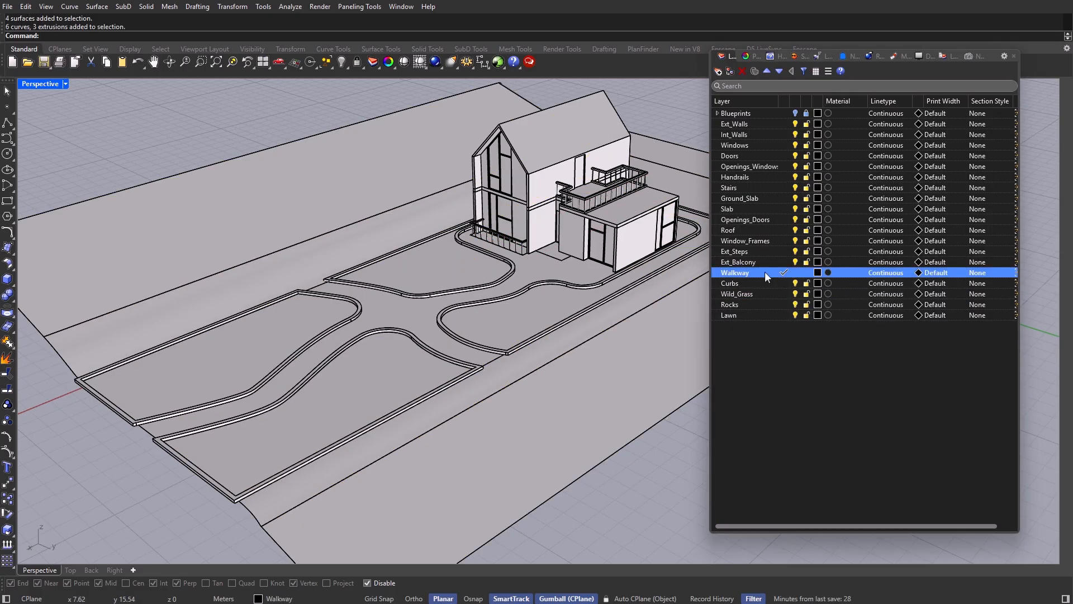
right_click(765, 272)
click(803, 296)
right_click(765, 272)
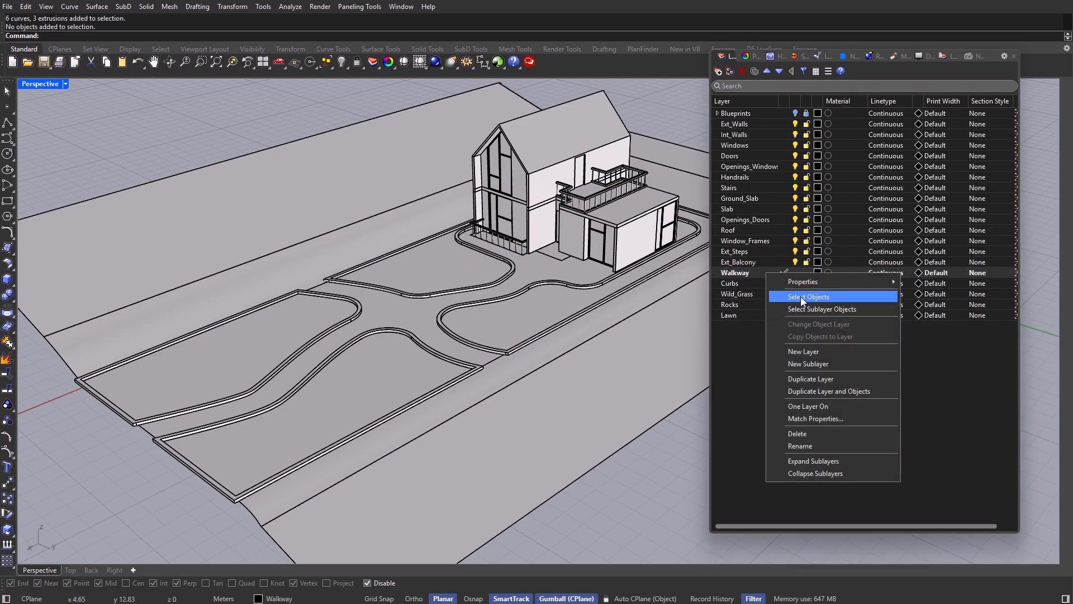
click(801, 297)
click(437, 314)
right_click(777, 271)
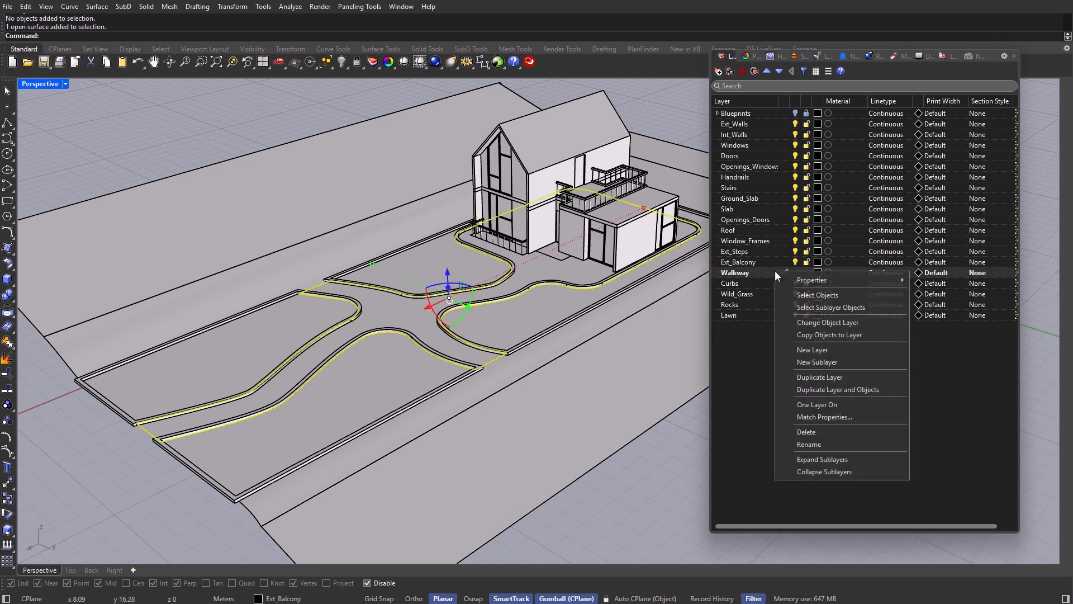
click(831, 332)
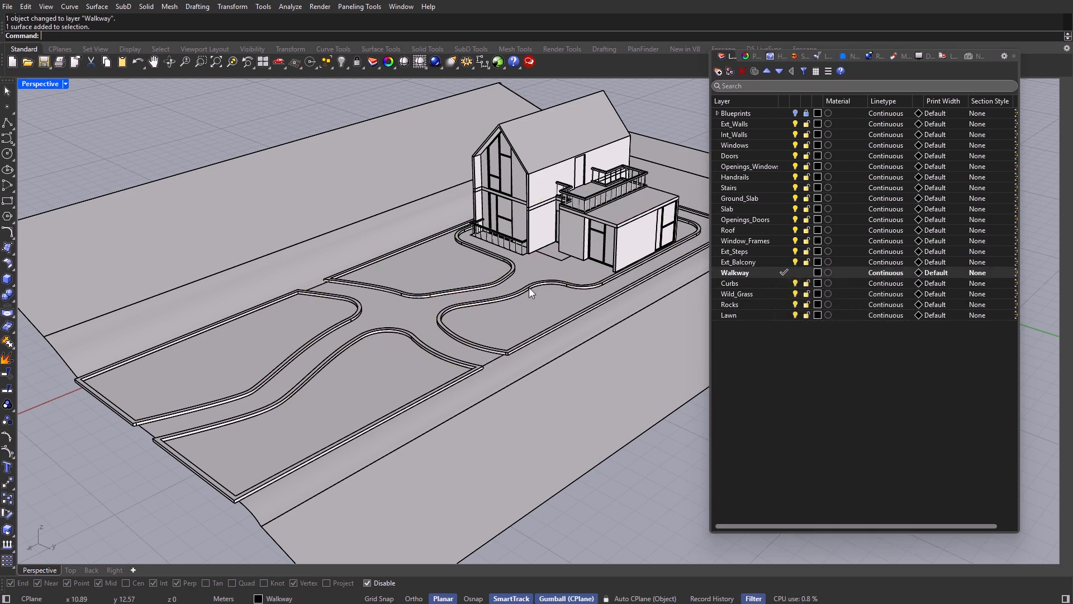
Step: Make Ext_Walls the current layer and close the layer list
click(784, 123)
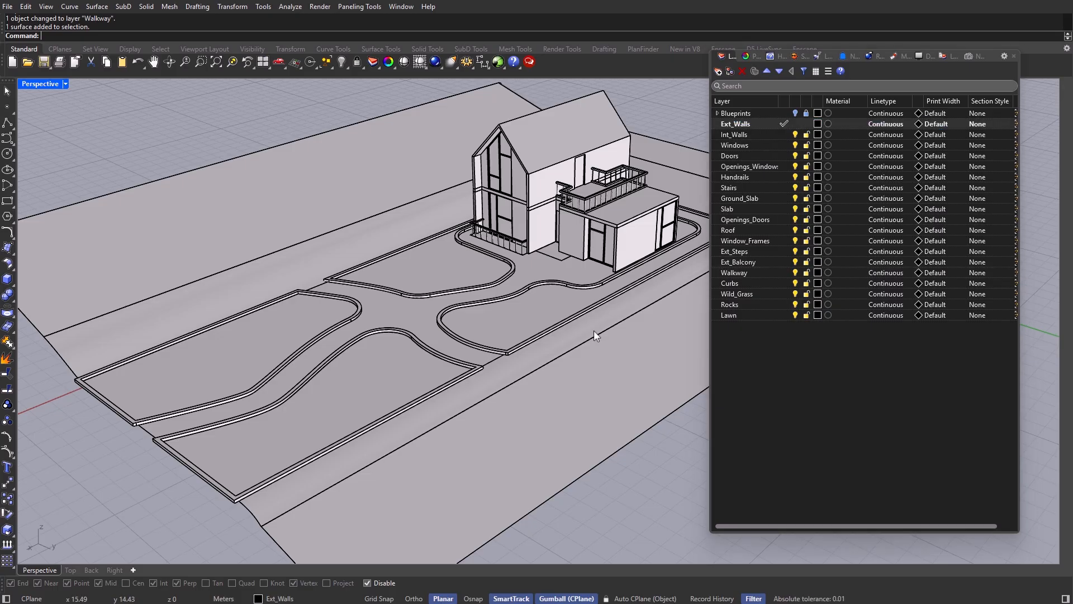
right_drag(594, 329, 475, 342)
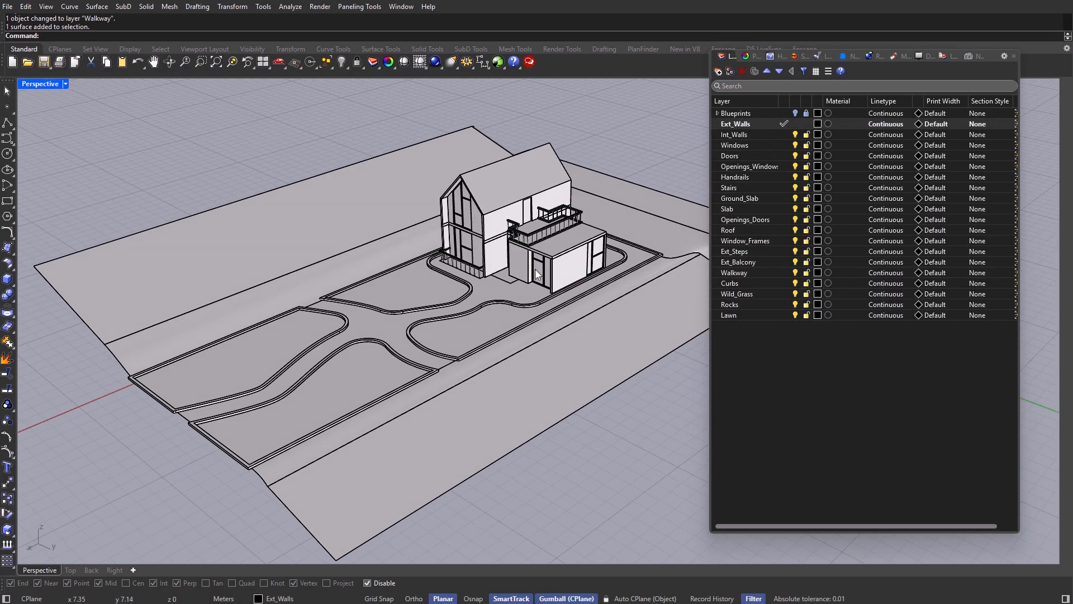
right_drag(542, 264, 533, 269)
click(1014, 56)
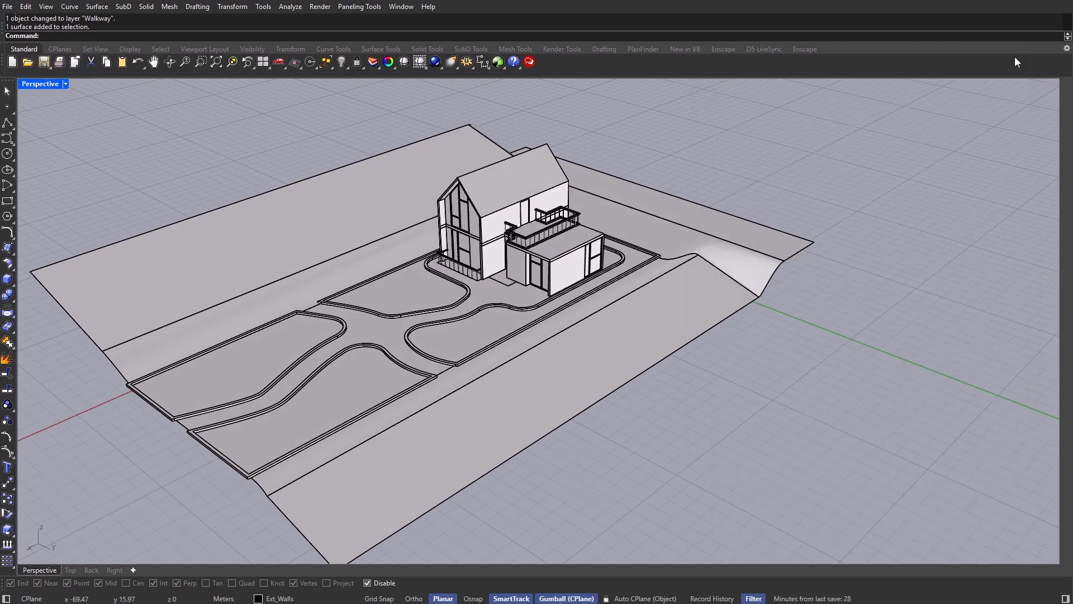
Step: Open the Materials editor and create four new materials of the Custom type
text(Materials)
key(Return)
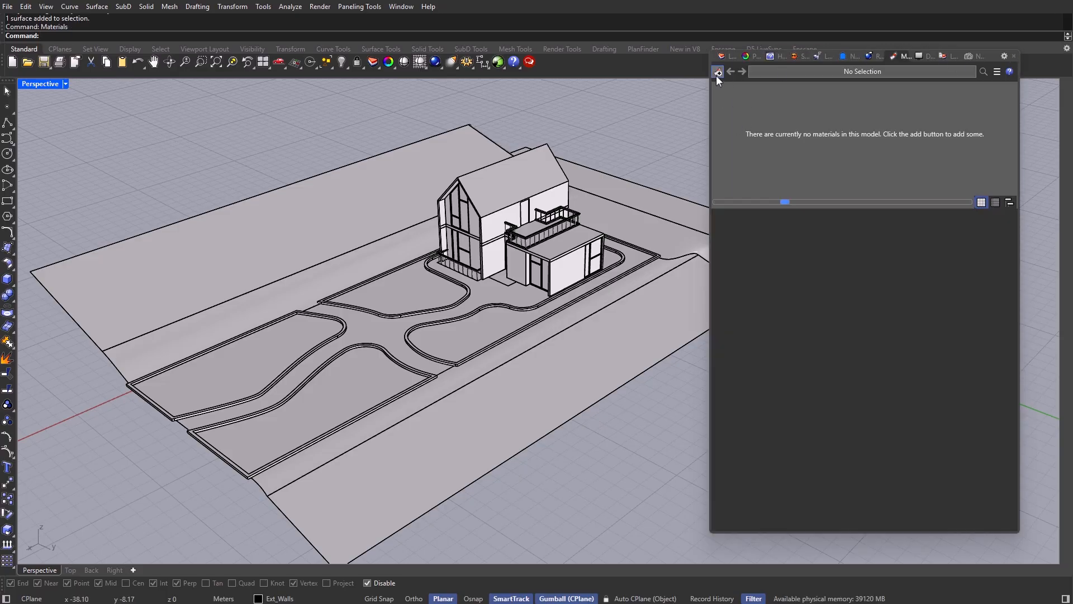
right_click(745, 113)
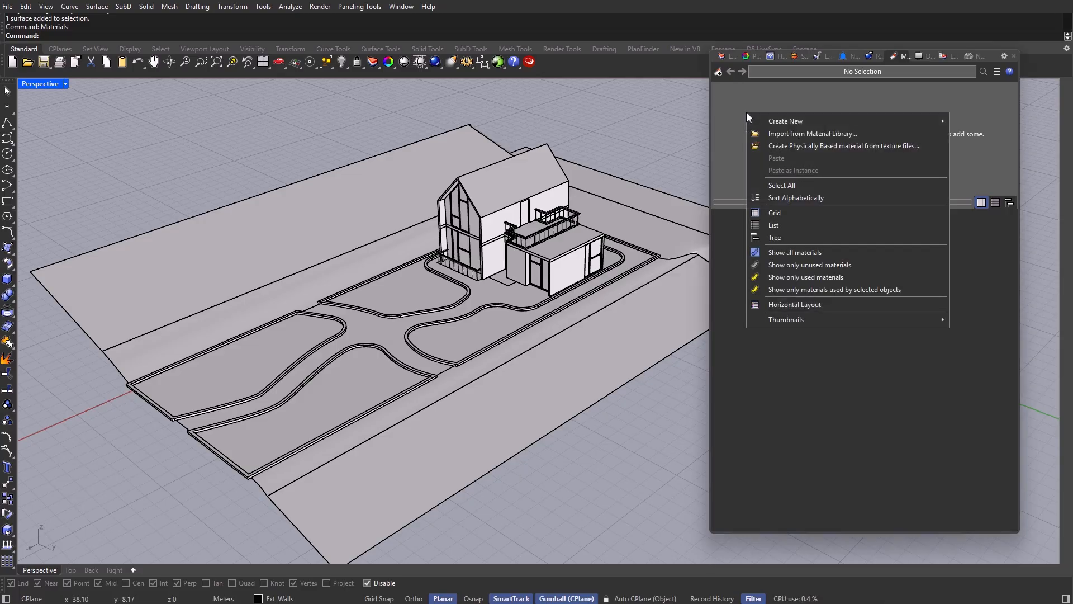
mouse_move(800, 108)
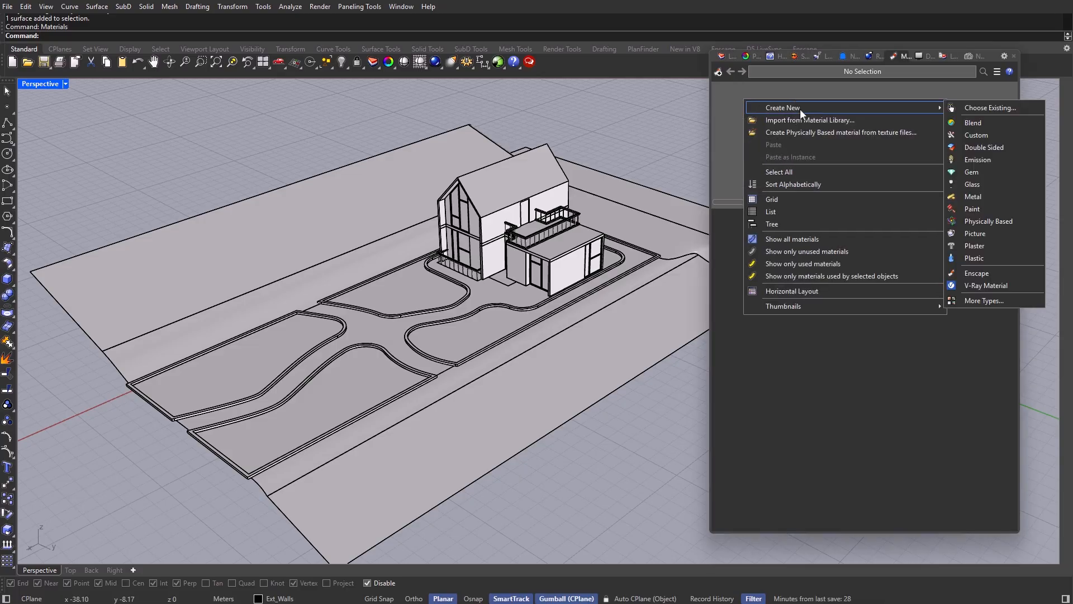
click(999, 136)
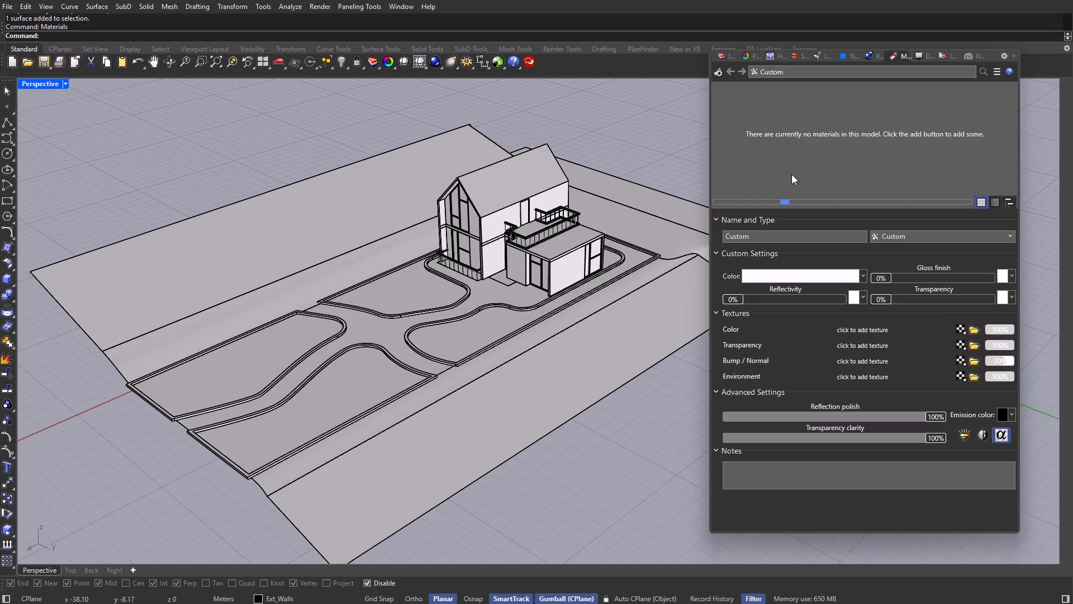
click(719, 72)
click(777, 136)
click(719, 72)
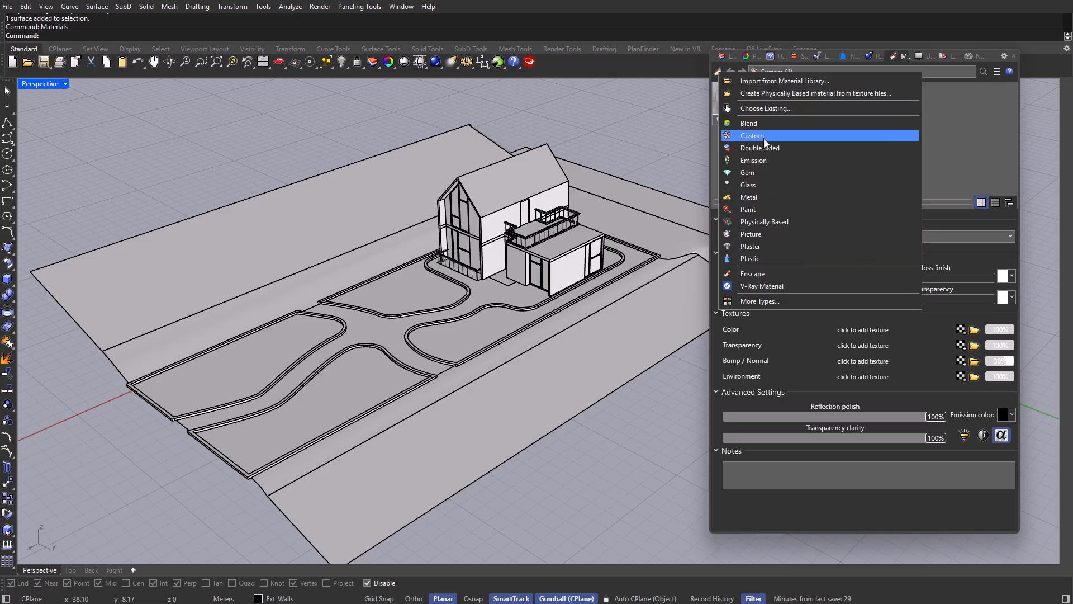
click(763, 136)
click(719, 72)
click(753, 136)
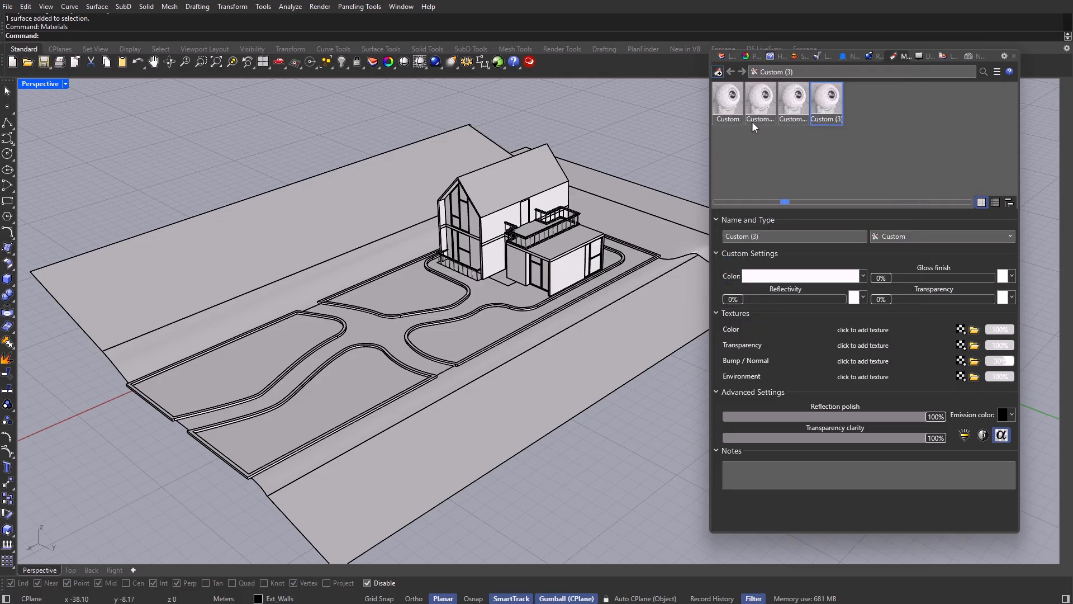
Step: Create a fifth Custom material, open the layer list to review the existing layers, and close it
click(719, 73)
click(778, 136)
click(601, 128)
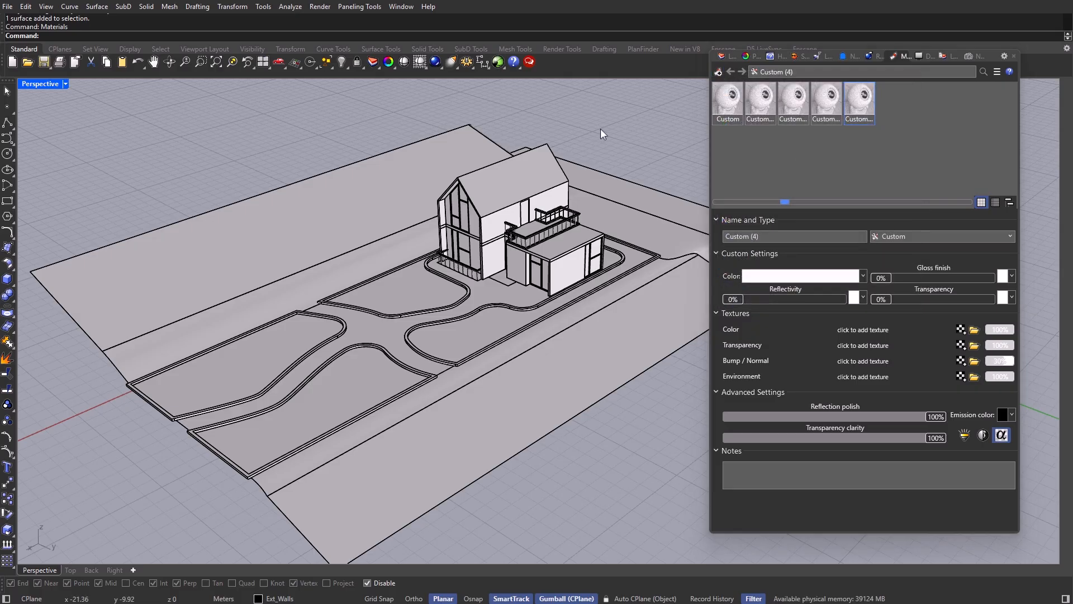
text(layer)
key(Return)
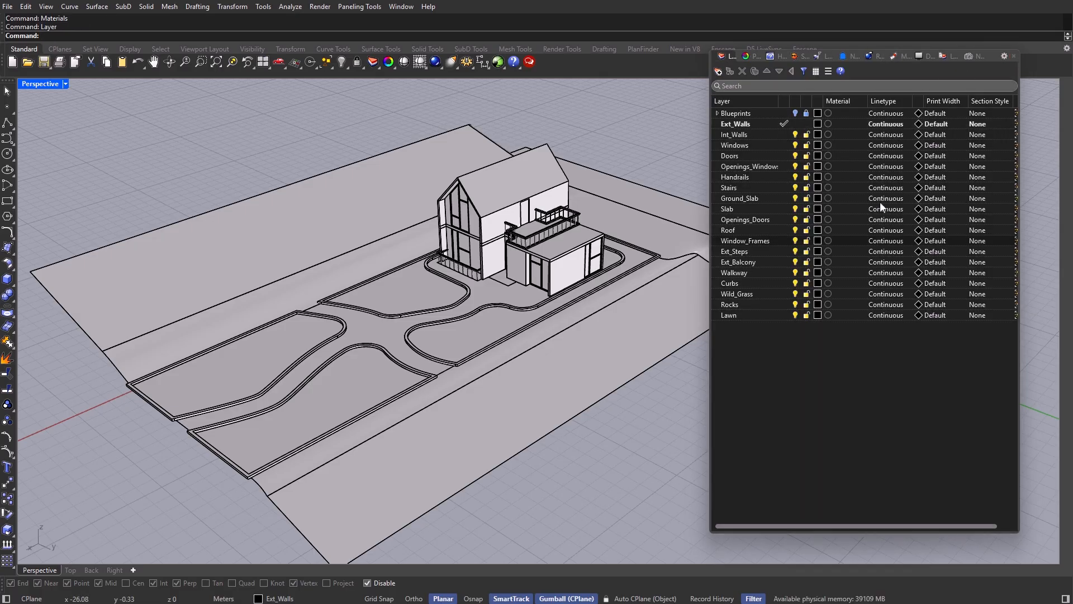
click(1014, 57)
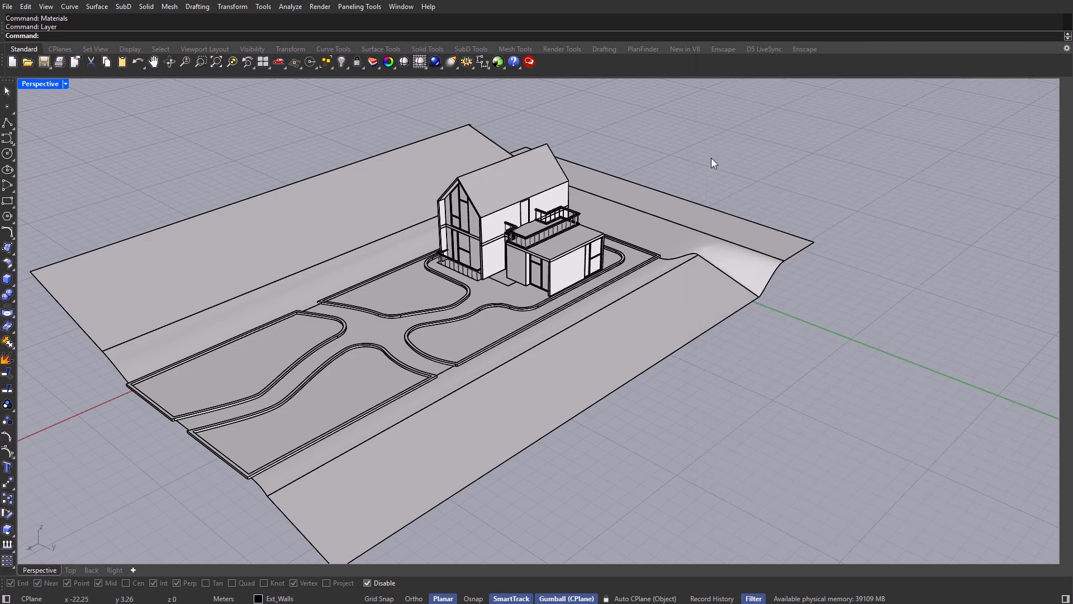
Step: Reopen the Materials editor and add fifteen Custom materials, up to Custom (19)
text(Matr)
key(Return)
text(Materials)
key(Return)
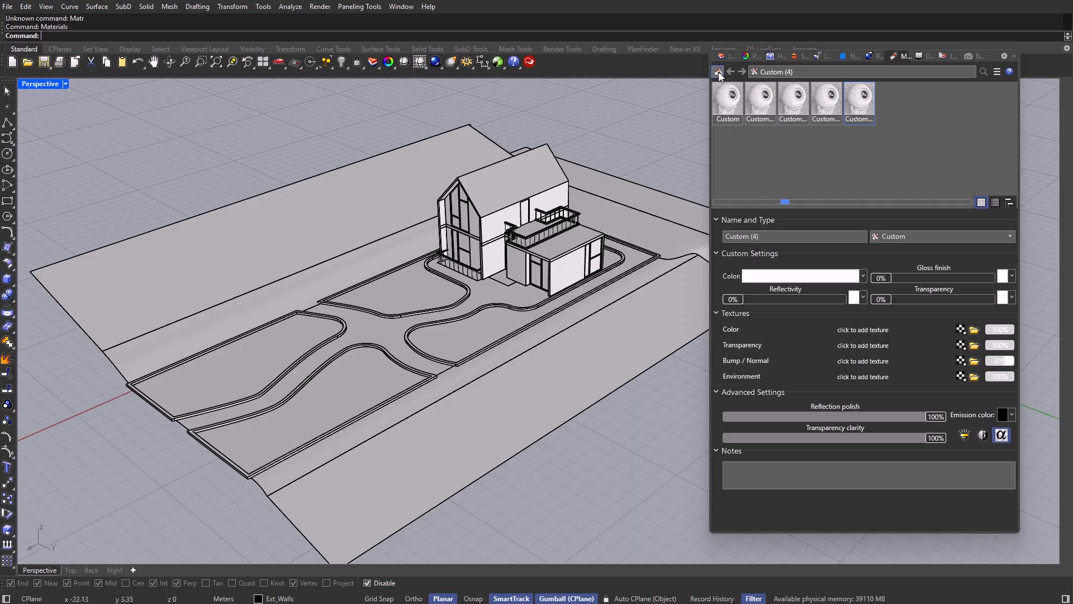
click(719, 73)
click(761, 132)
click(718, 73)
click(772, 132)
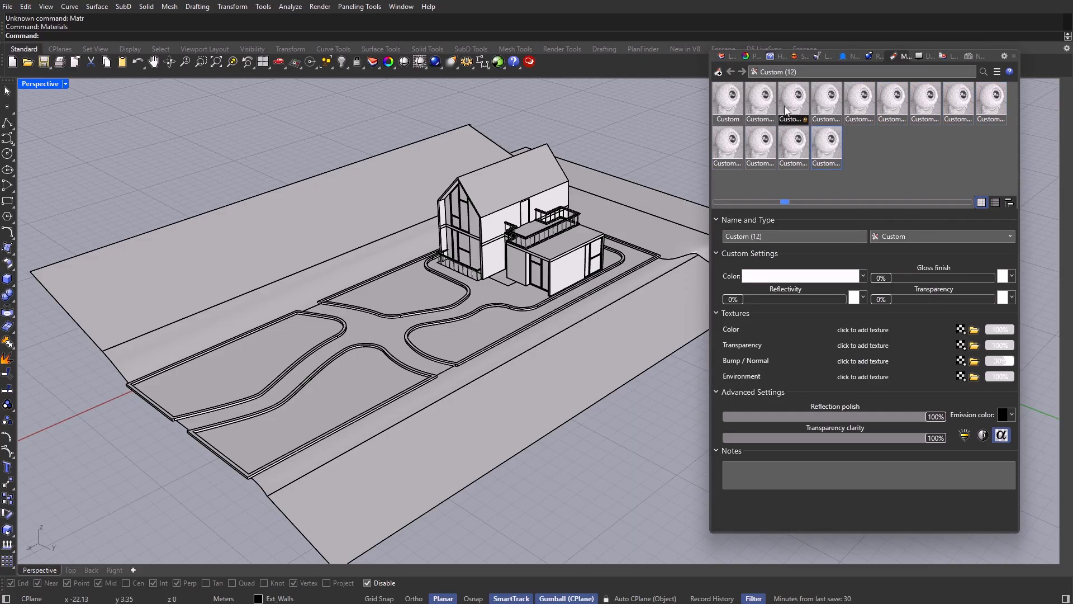
click(718, 73)
click(760, 134)
click(718, 72)
click(760, 134)
click(718, 73)
click(760, 135)
click(719, 73)
click(760, 135)
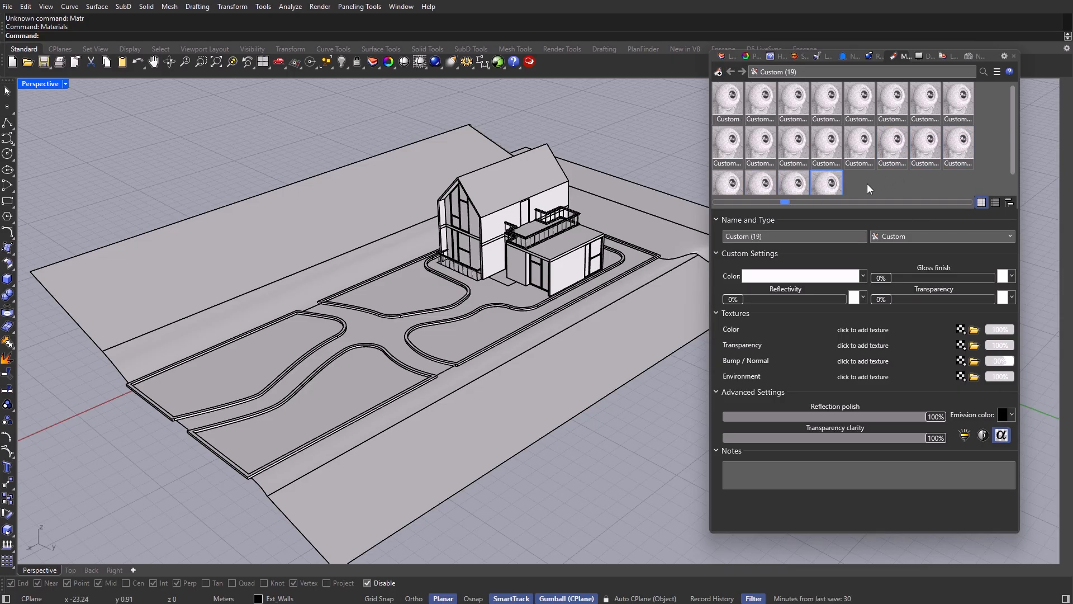
Step: With the layer list open beside the materials, rename the first seven Ext_Walls, Int_Walls, Windows, Doors, Handrails, Stairs and Ground_Slab
click(727, 103)
drag(902, 56, 247, 134)
drag(768, 151, 643, 132)
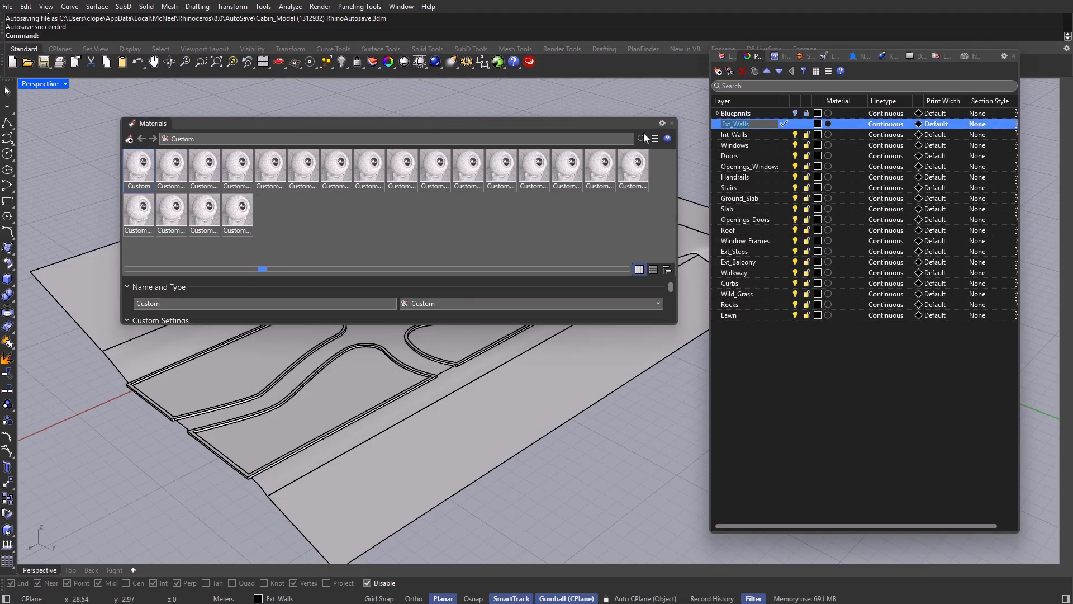
double_click(735, 144)
text(Windows)
text(Handrails)
double_click(729, 187)
double_click(740, 198)
text(Ground_Slab)
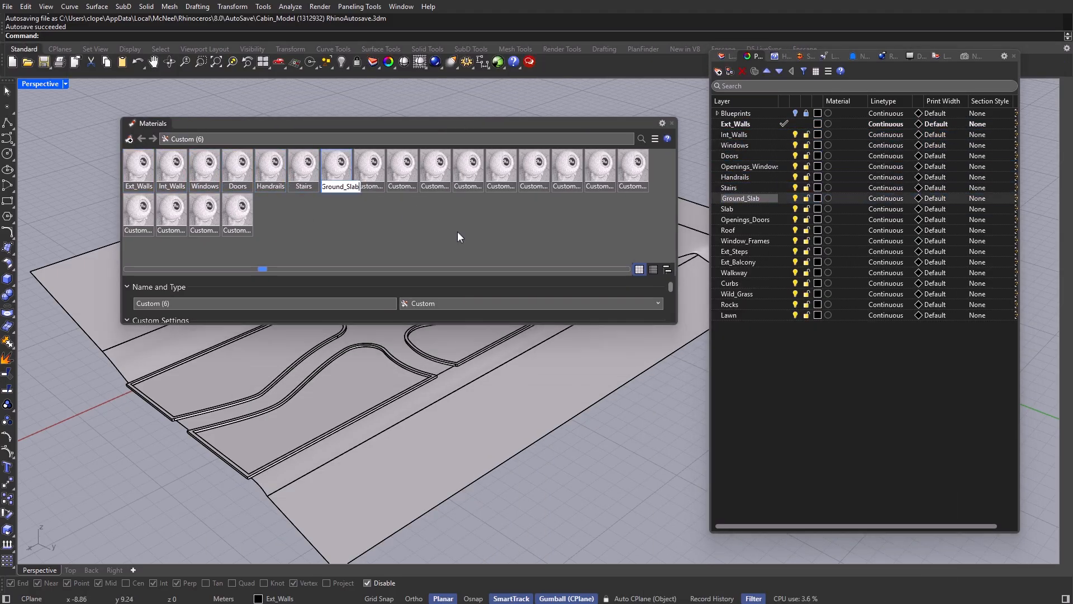
Step: Rename the following ten materials after their layers: Slab, Roof, Window_Frames, Ext_Steps, Ext_Balcony, Walkway, Curbs, Wild_Grass, Rocks and Lawn
text(Openings_Doors)
double_click(729, 230)
double_click(745, 241)
double_click(735, 251)
double_click(739, 262)
double_click(495, 183)
double_click(738, 294)
double_click(730, 315)
double_click(138, 230)
text(Lawn)
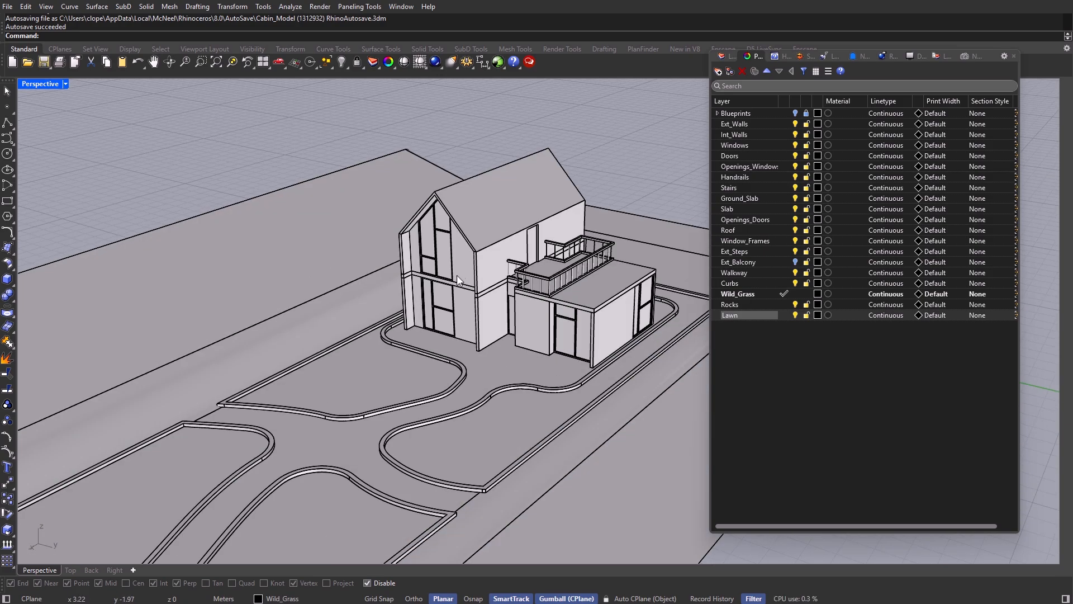
Step: Sub-select the upper-floor recessed wall faces and both side reveals on the glazed gable front of the house
scroll(454, 283, up, 4)
right_drag(420, 303, 451, 257)
scroll(471, 257, up, 2)
right_drag(341, 277, 361, 324)
scroll(331, 270, up, 3)
click(322, 242)
key(Escape)
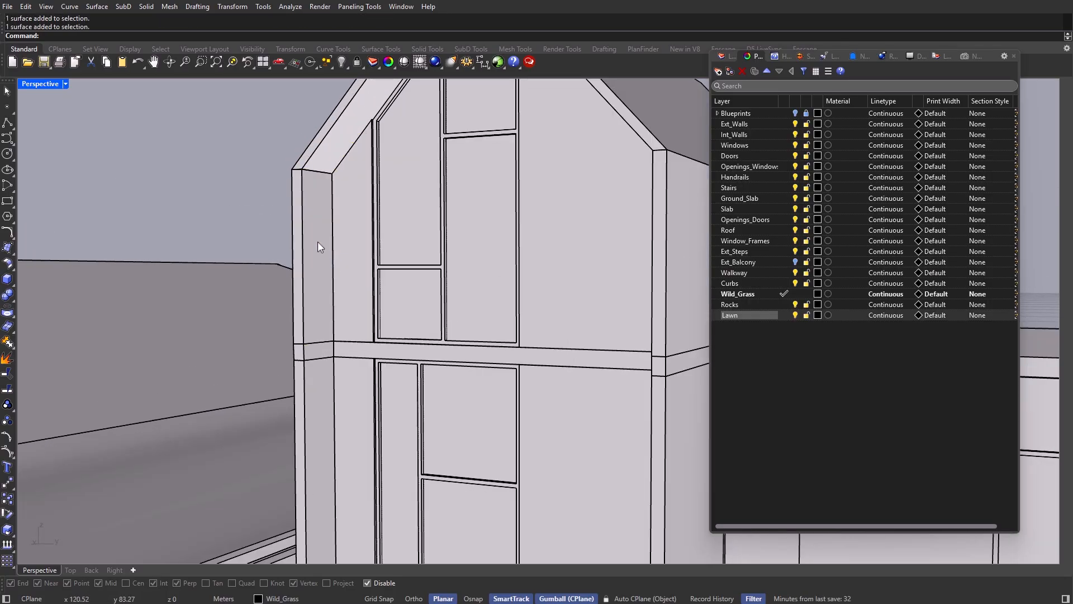
click(318, 242)
shift+right_drag(361, 248, 348, 236)
shift+click(566, 244)
scroll(563, 246, down, 4)
right_drag(558, 261, 553, 284)
right_drag(554, 284, 600, 270)
scroll(594, 322, up, 2)
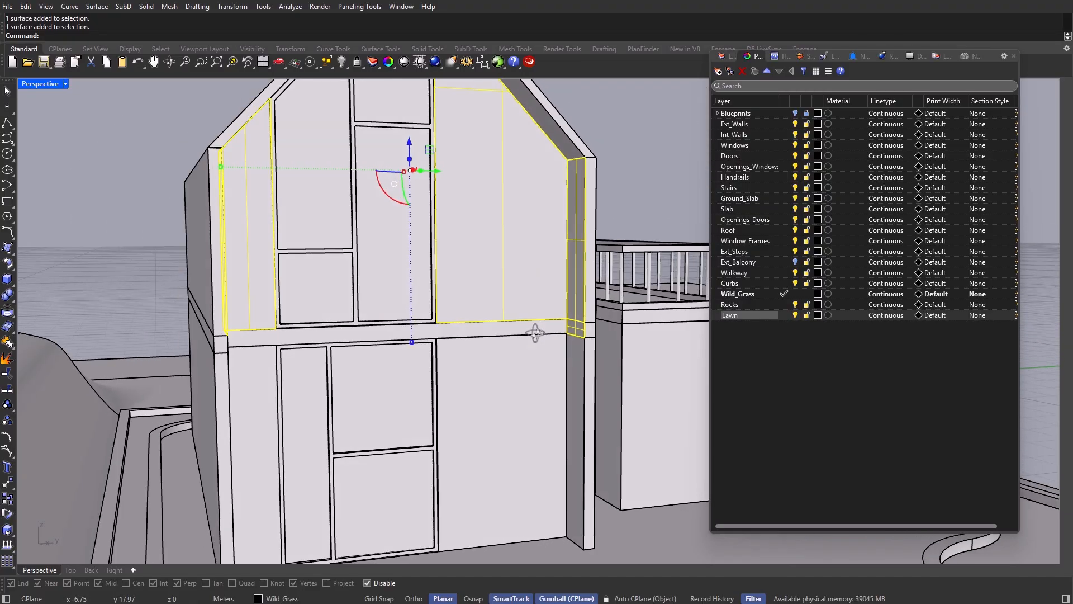
Step: Add the floor-slab band and the ground-floor wall and reveal faces of the gable front to the selection
right_drag(357, 338, 202, 354)
scroll(208, 312, up, 4)
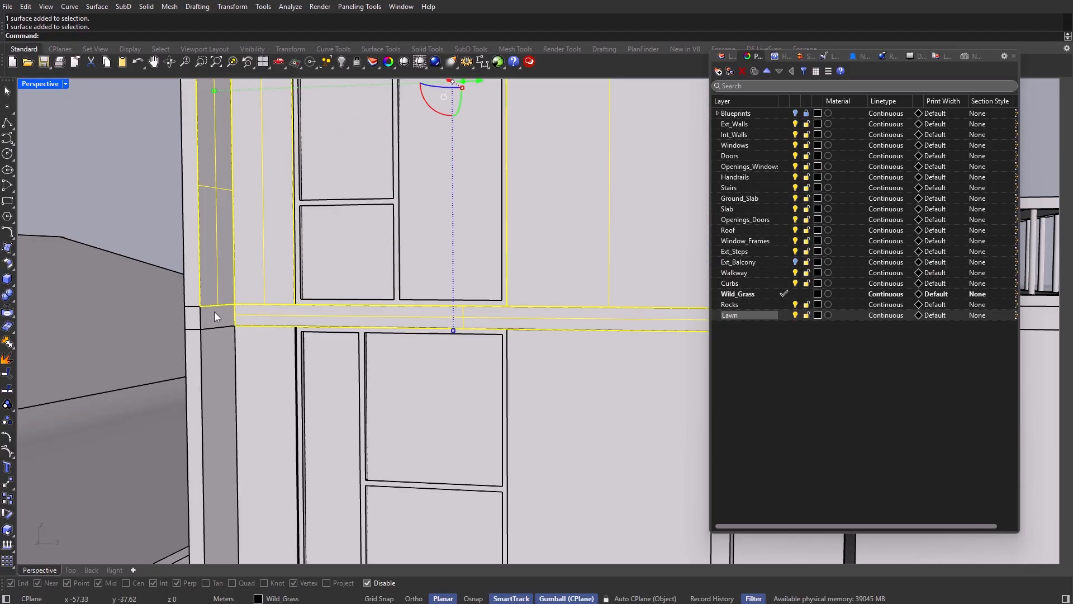
shift+click(217, 347)
shift+click(275, 350)
right_drag(299, 370, 332, 369)
shift+right_drag(332, 369, 309, 298)
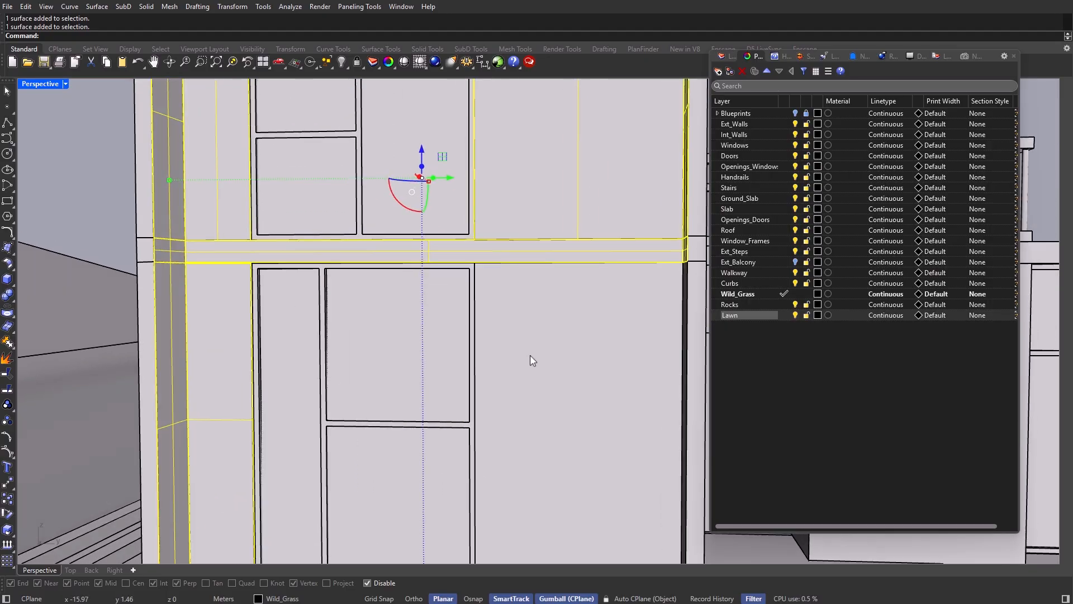
scroll(542, 358, down, 2)
scroll(618, 347, up, 3)
Step: Add the two sloped roof underside faces above the gable front to the selection
scroll(645, 308, down, 4)
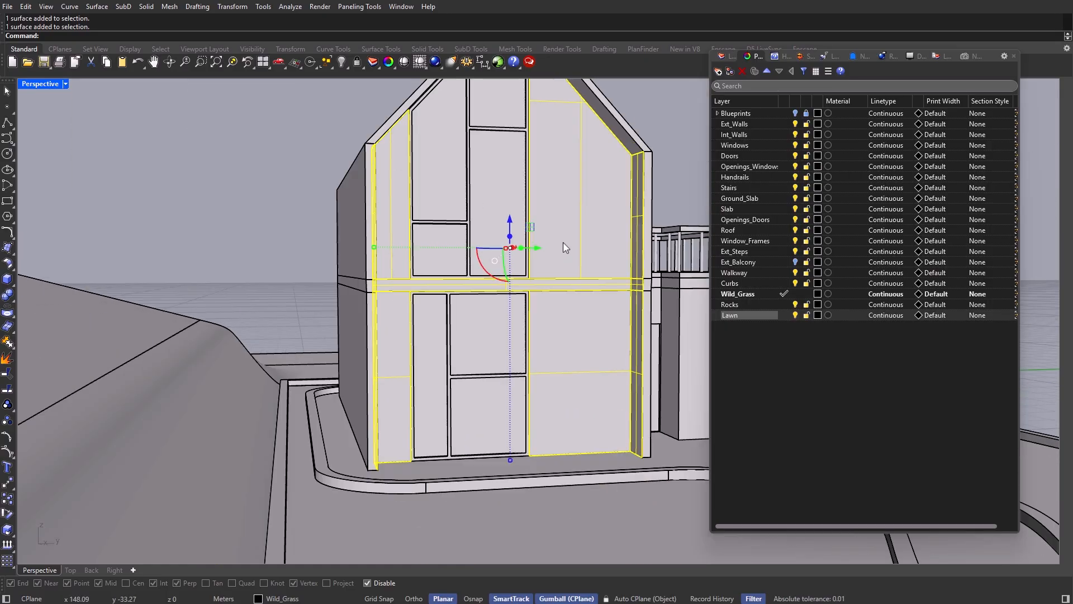
right_drag(563, 243, 505, 307)
scroll(376, 183, up, 4)
shift+click(383, 187)
right_drag(546, 148, 621, 131)
shift+click(621, 130)
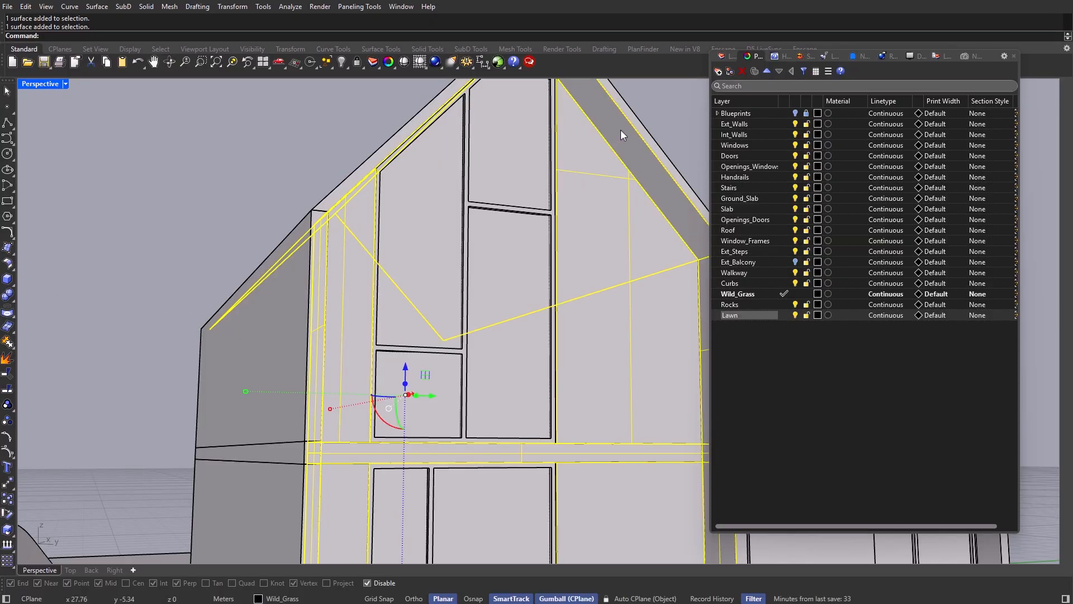
Step: Add the annex's projecting front wall face, its side faces, the end reveal and the roof slab underside to the selection
scroll(589, 196, down, 2)
right_drag(589, 195, 511, 234)
scroll(486, 249, down, 6)
right_drag(463, 358, 527, 329)
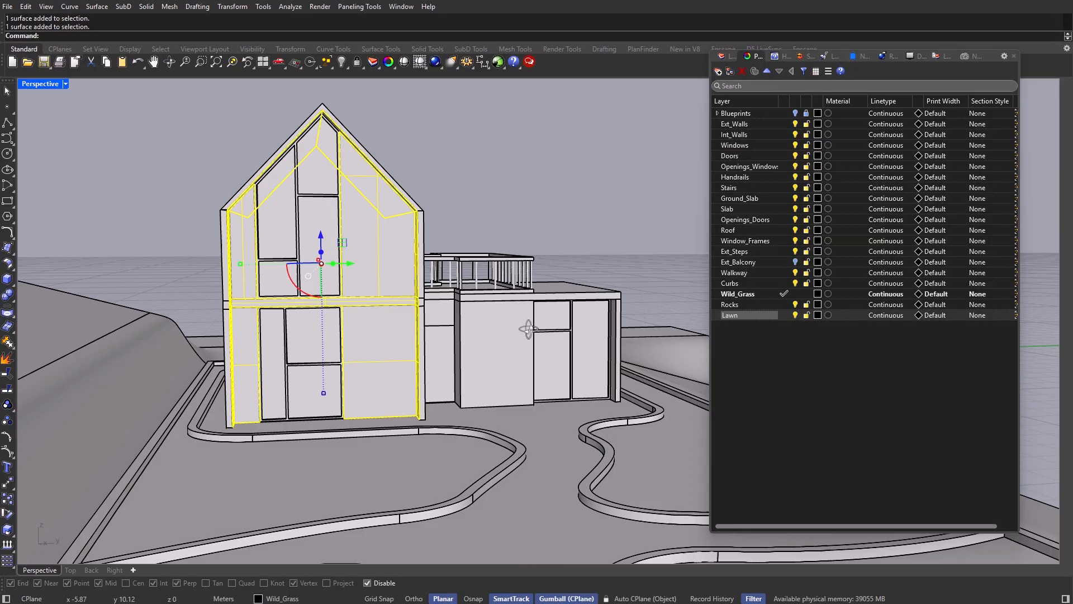
scroll(528, 328, up, 8)
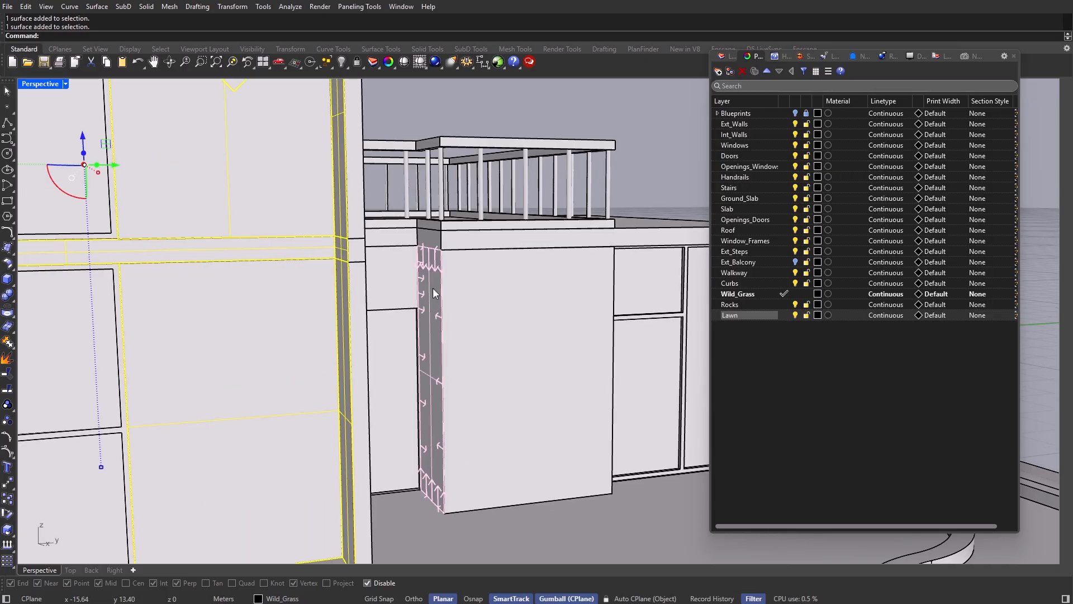
shift+click(434, 293)
shift+click(481, 305)
shift+right_drag(524, 319, 441, 316)
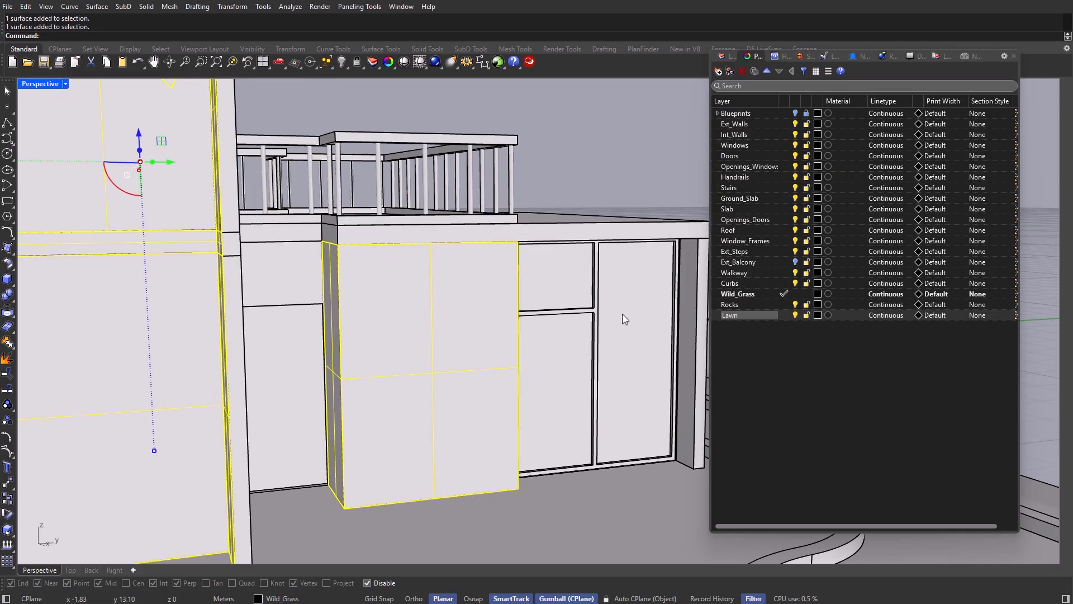
right_drag(623, 314, 478, 276)
shift+click(438, 294)
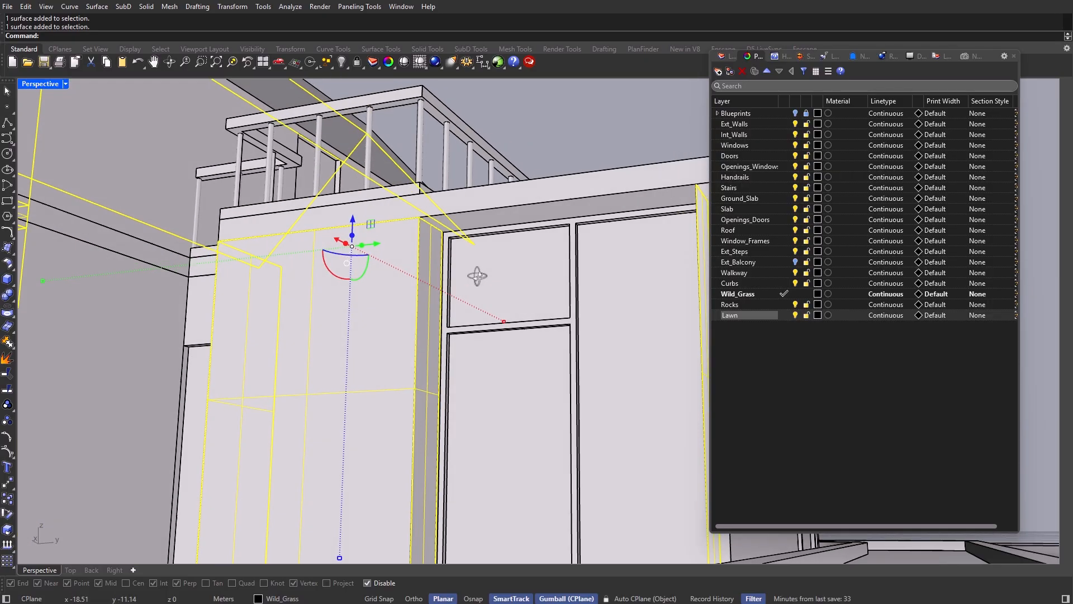
shift+click(553, 218)
Step: Extract the selected facade surfaces from their polysurfaces with ExtractSrf and group them
scroll(531, 236, down, 4)
right_drag(532, 237, 516, 344)
scroll(532, 319, down, 3)
text(ExtractSrf)
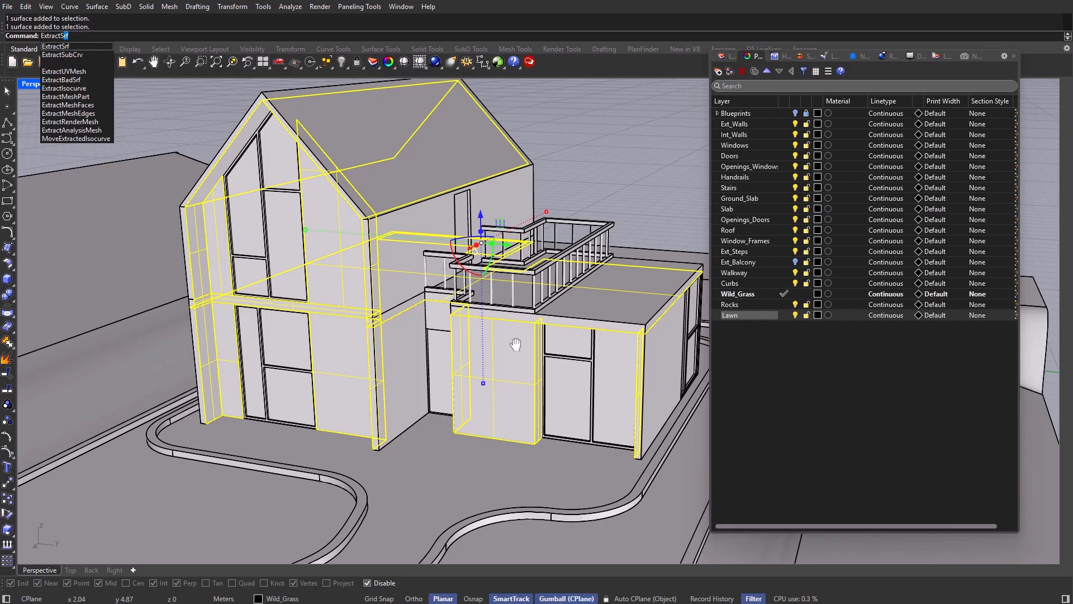
key(Return)
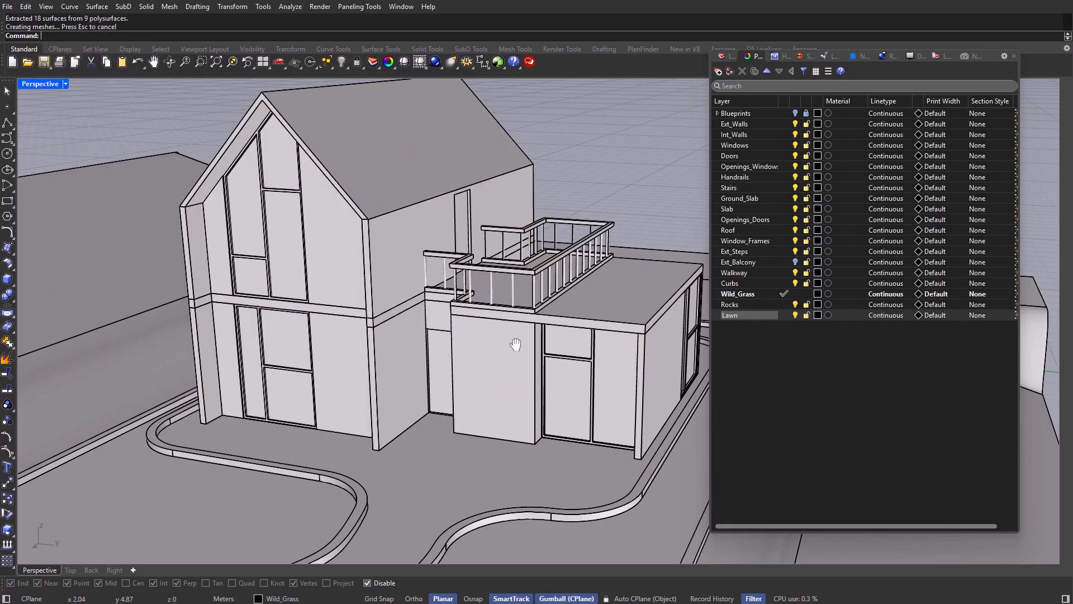
text(Group)
key(Return)
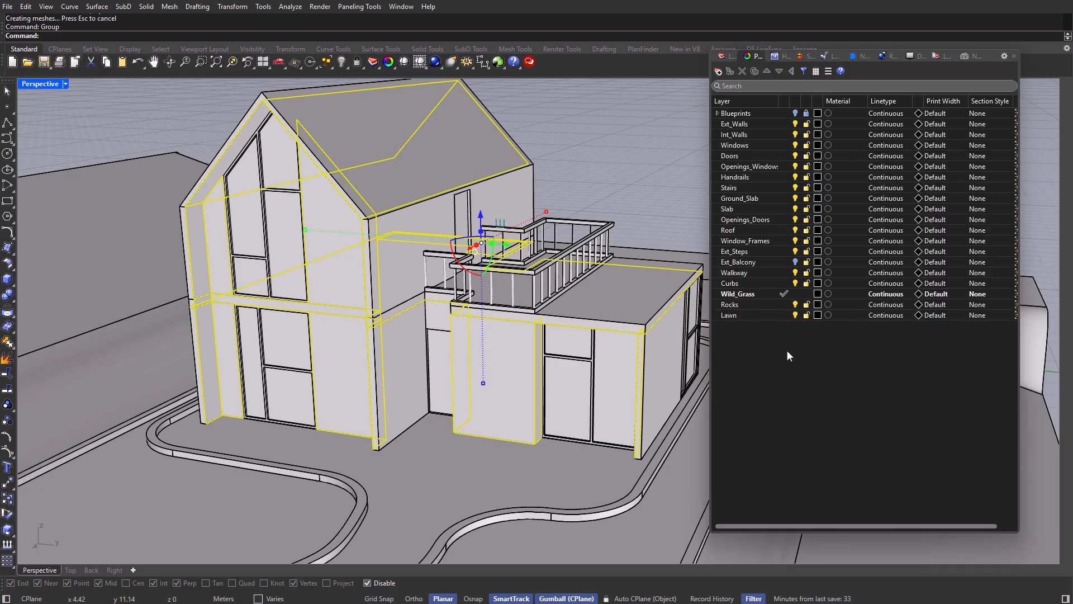
Step: Create a Wooden_Facade layer, make it current, move the grouped facade surfaces to it, and clear the selection
key(ctrl+n)
text(Wooden_Facade)
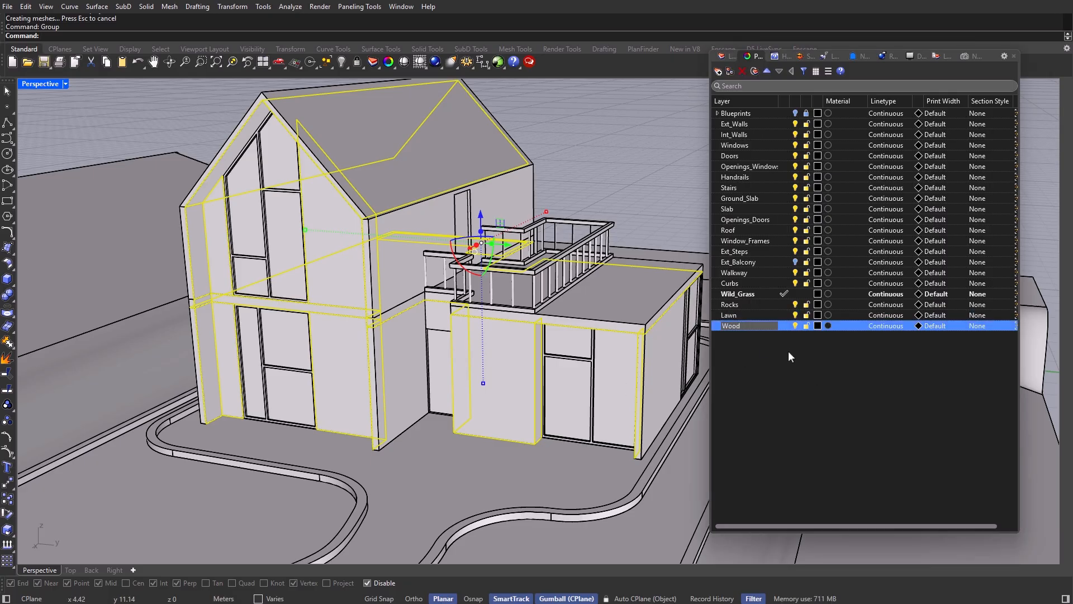
click(783, 326)
right_click(775, 326)
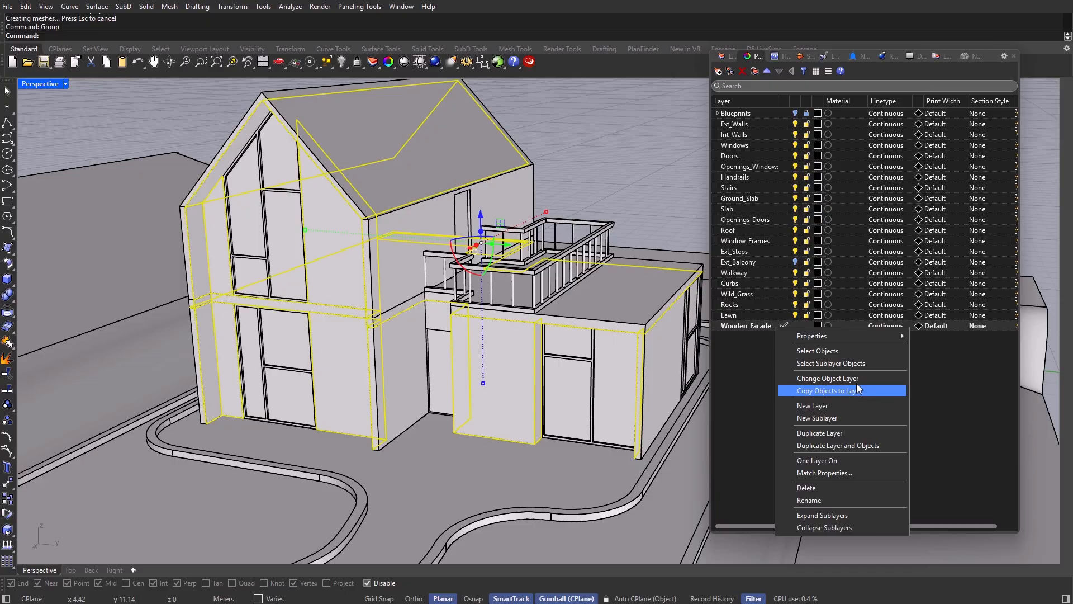
click(838, 378)
scroll(475, 403, down, 2)
right_drag(537, 363, 549, 351)
click(678, 230)
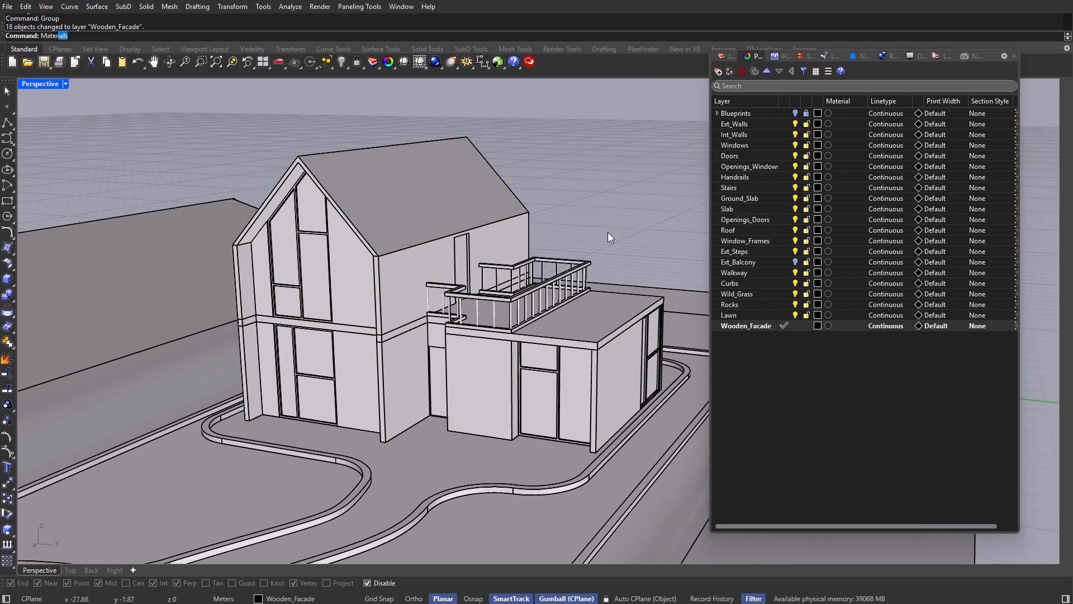
Step: Reopen and enlarge the Materials editor, and rename the first unused Custom material Wooden_Facade, copying the layer's name
key(Return)
double_click(746, 327)
key(ctrl+c)
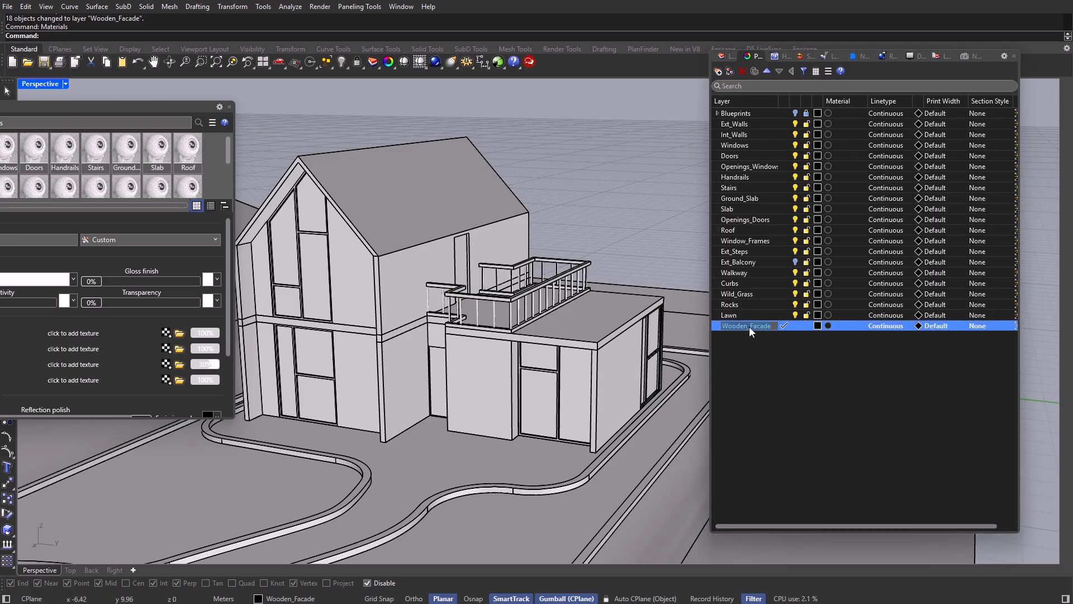
drag(103, 107, 351, 117)
scroll(380, 173, down, 3)
drag(486, 346, 583, 347)
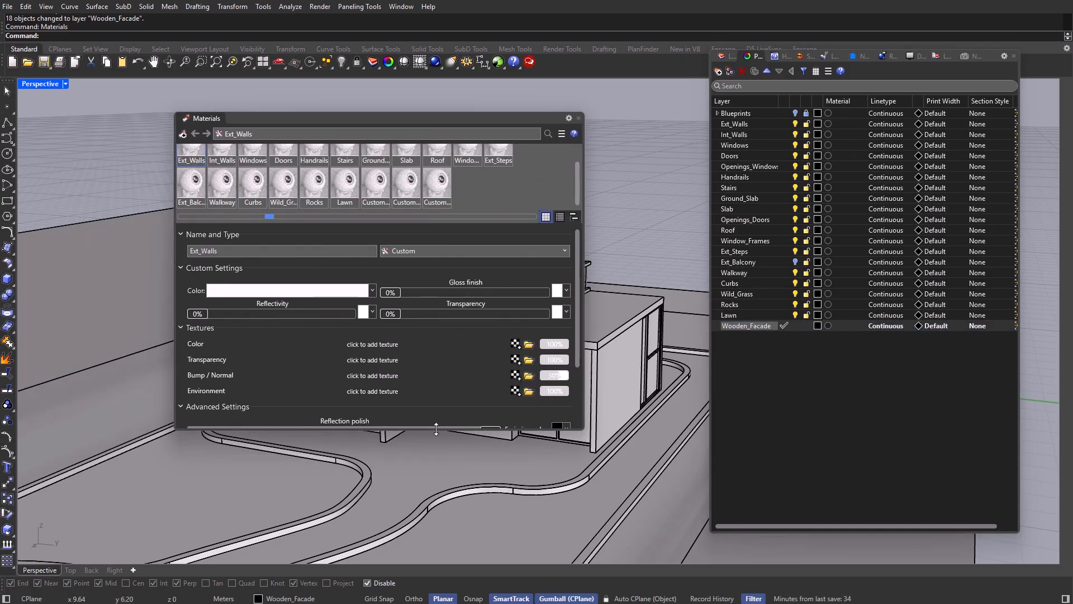
drag(436, 429, 429, 495)
drag(383, 223, 383, 282)
mouse_move(375, 122)
mouse_down()
mouse_move(340, 124)
mouse_move(385, 126)
mouse_up()
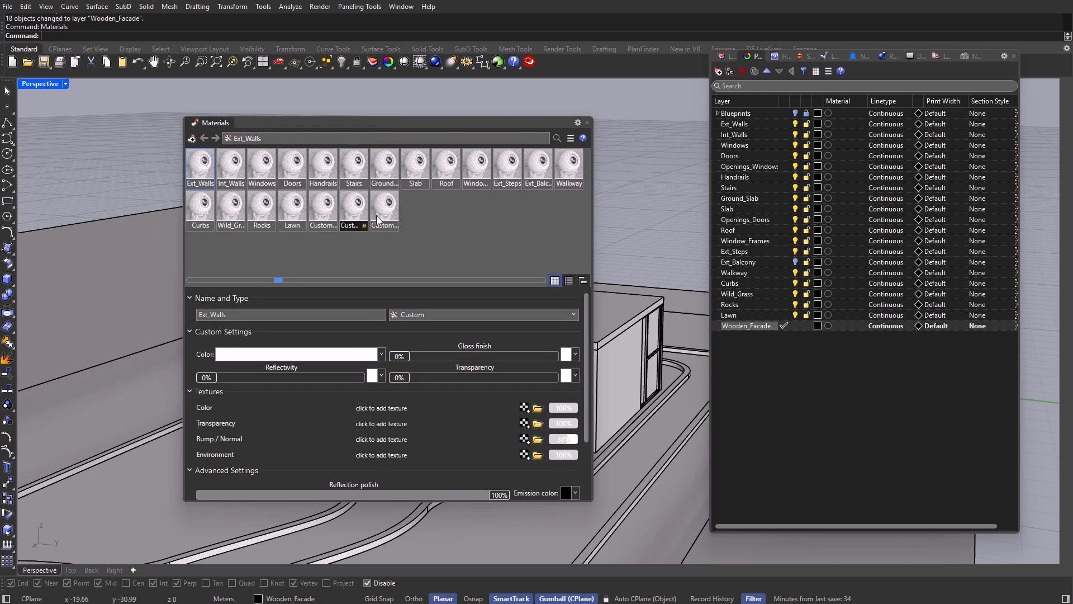
double_click(323, 225)
key(ctrl+v)
key(Return)
Step: Delete the two leftover materials, Custom (18) and Custom (19)
click(354, 216)
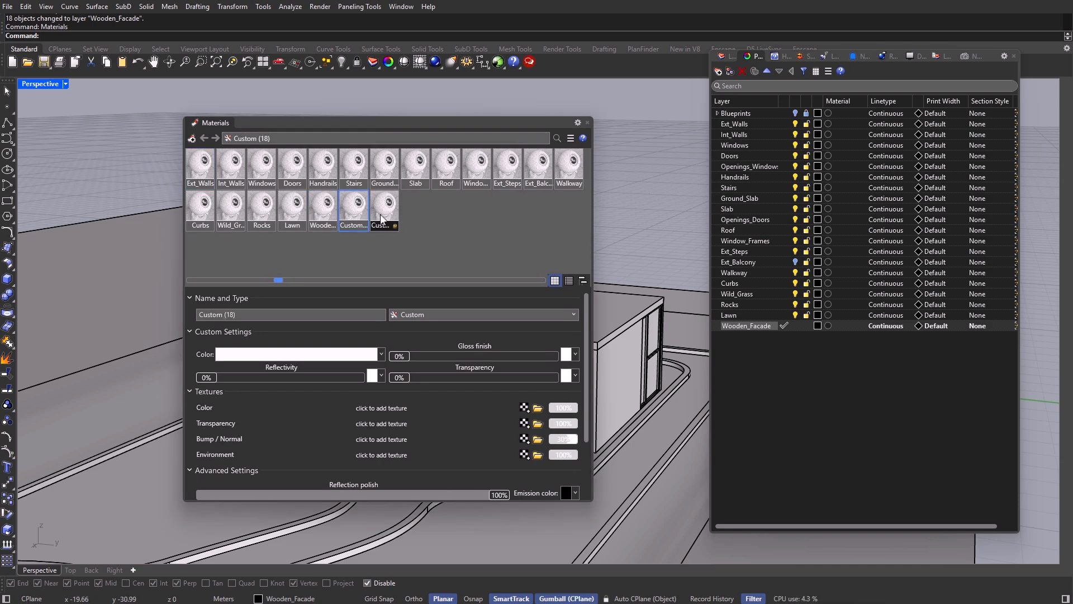
right_click(362, 208)
click(414, 372)
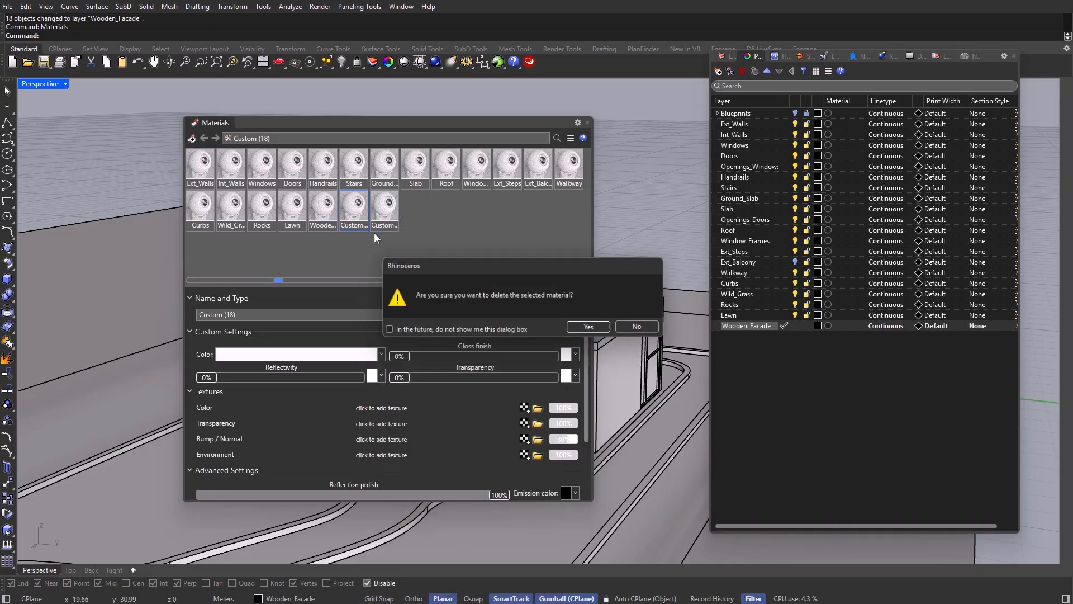
click(581, 326)
click(354, 212)
right_click(356, 209)
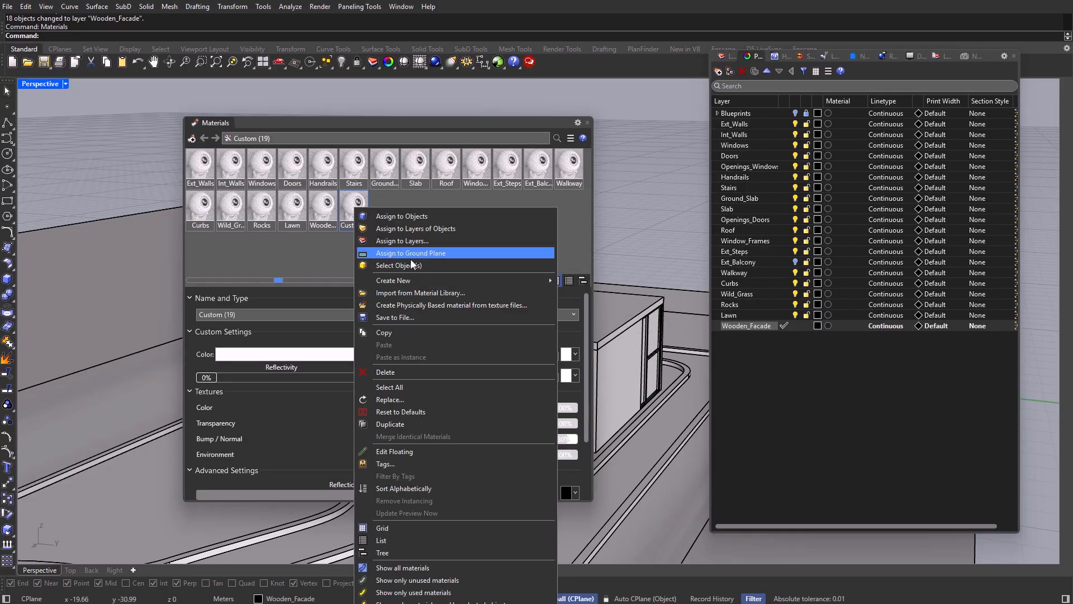
click(414, 373)
click(582, 327)
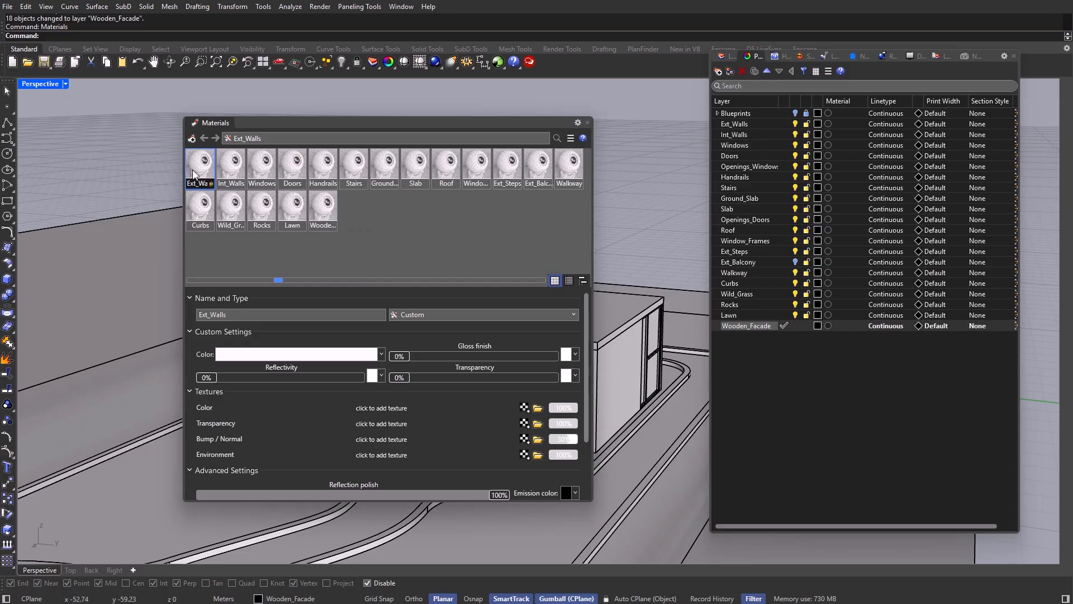
Step: Set the Ext_Walls material's color to Light Gray
click(274, 355)
click(440, 102)
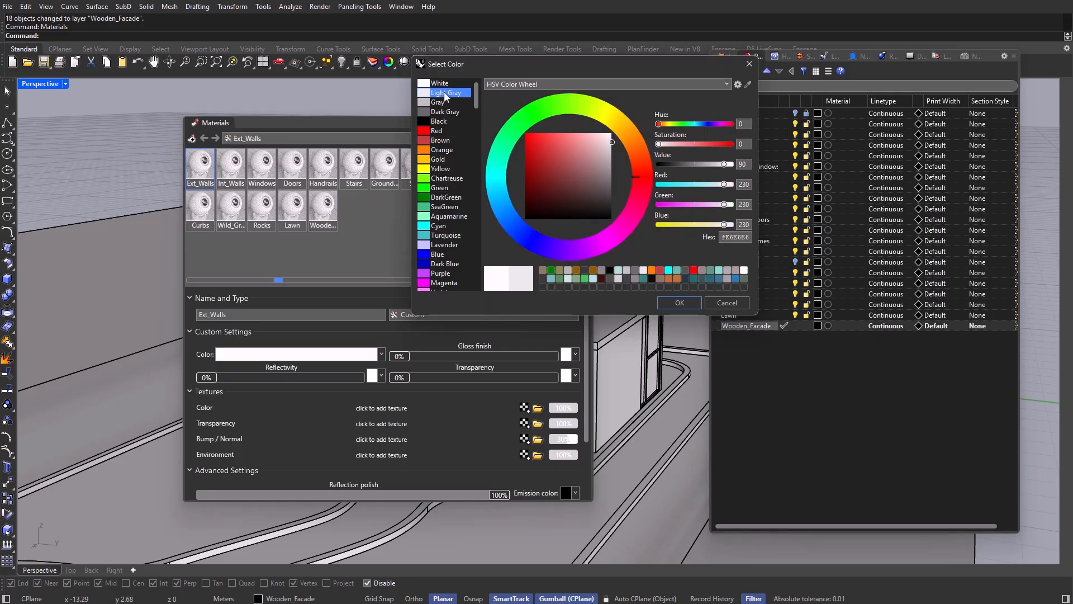
click(680, 303)
Step: Set the Int_Walls material's color to Dark Gray
click(233, 168)
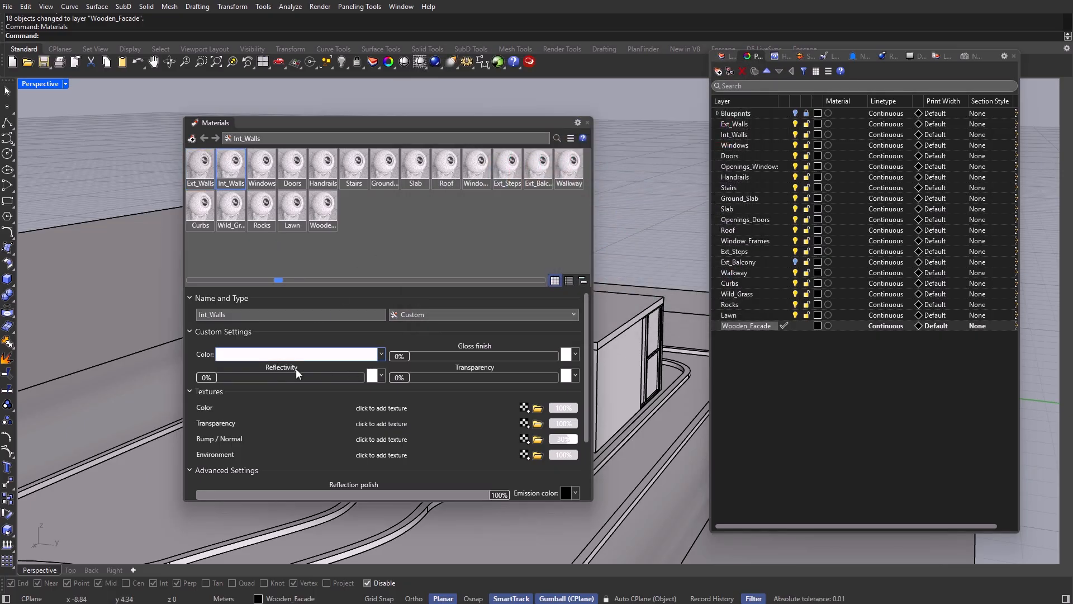
click(296, 355)
click(439, 111)
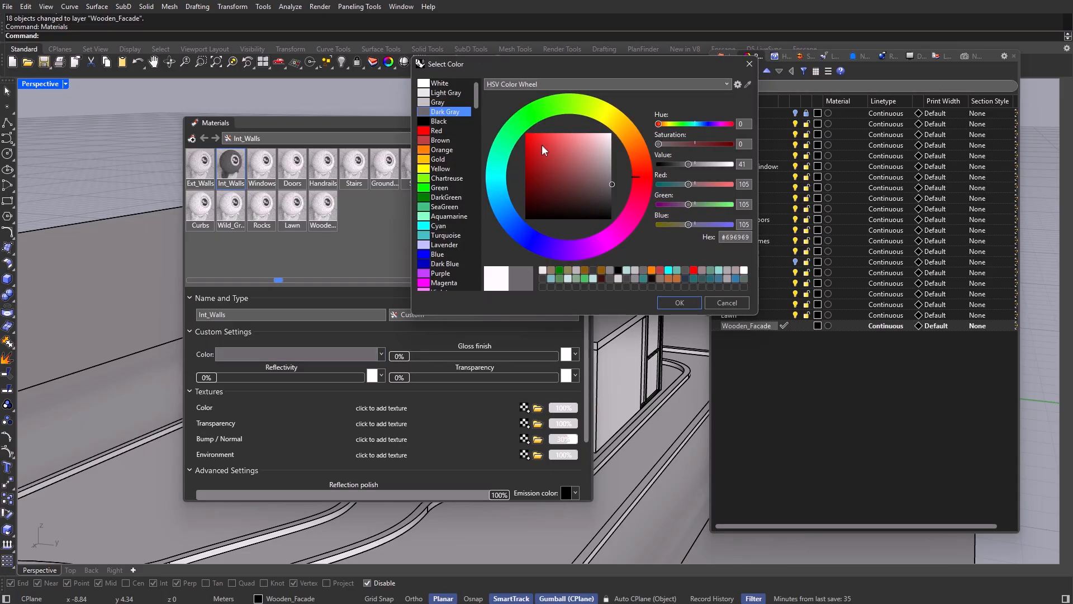
click(680, 302)
Step: Set the Windows material's color to Cyan
click(261, 168)
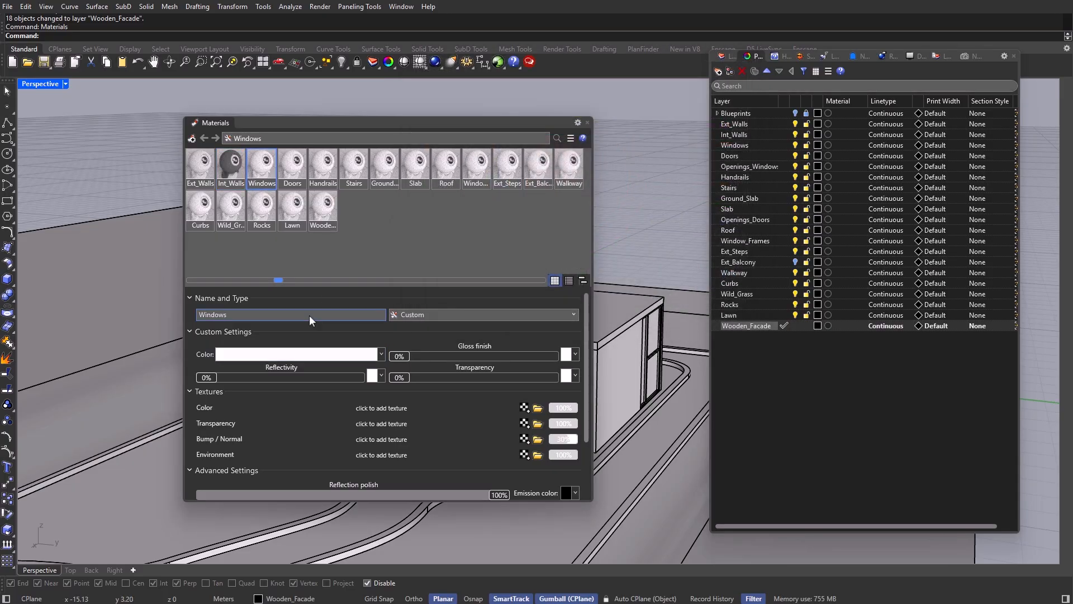
click(307, 354)
click(508, 178)
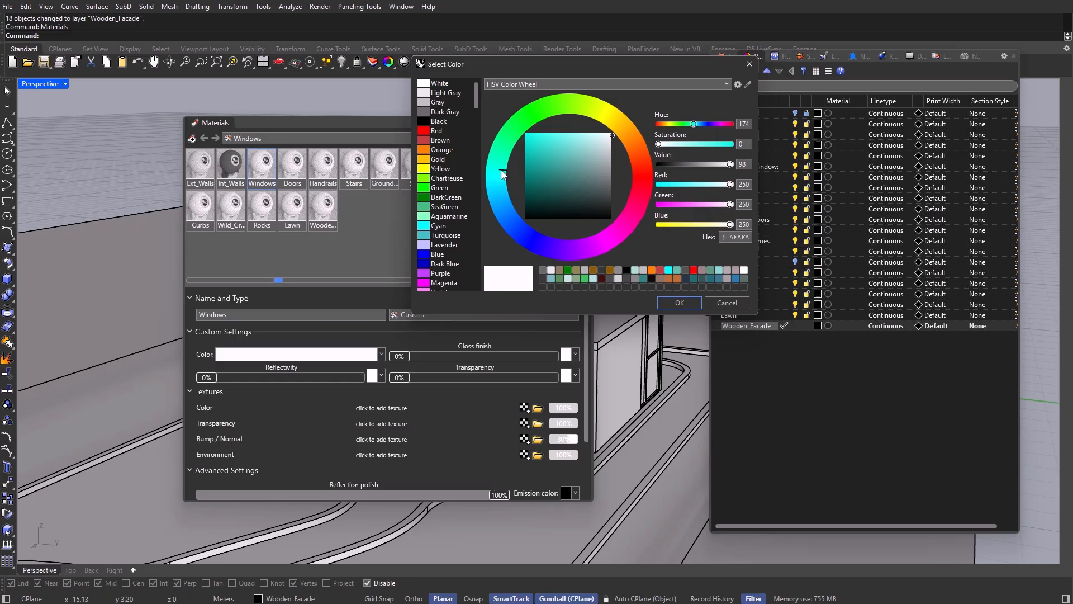
click(448, 225)
click(454, 216)
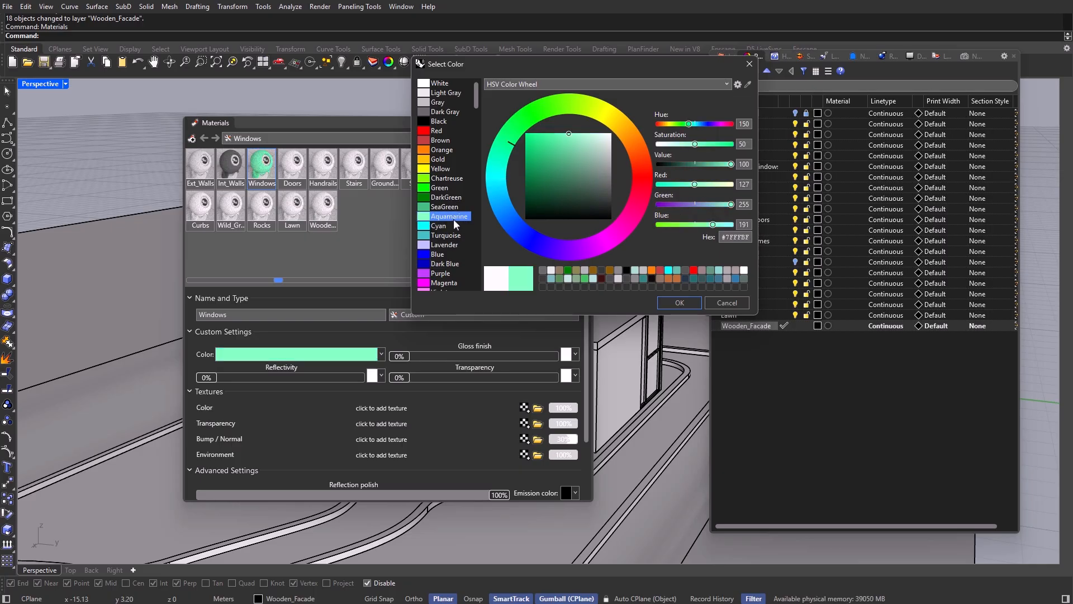
key(Escape)
Step: Set the Doors material's color to the dark tan shade #8B795E
click(292, 168)
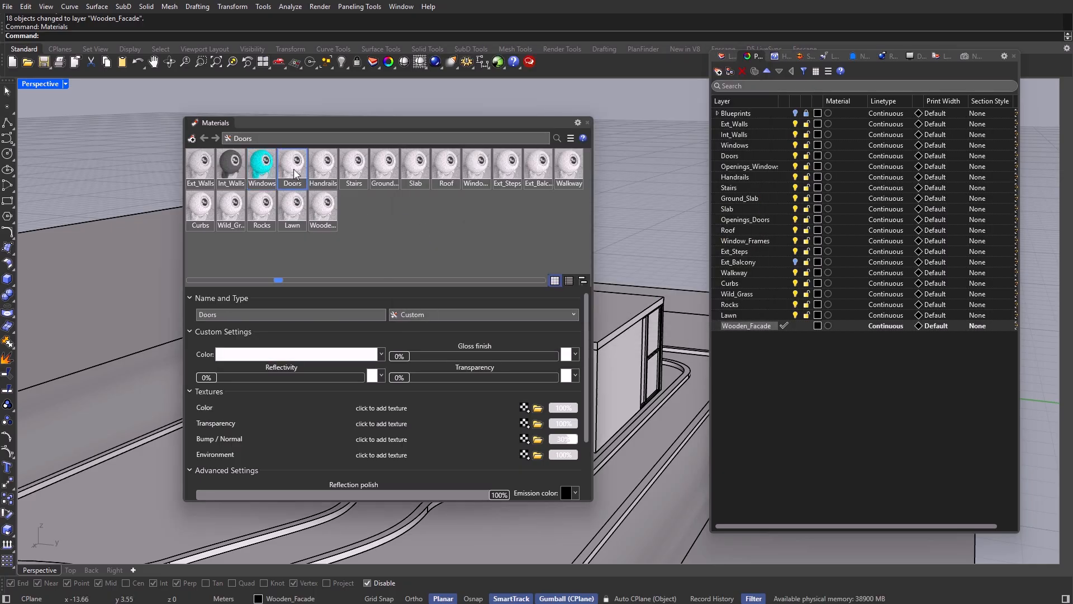
click(303, 358)
scroll(464, 122, down, 3)
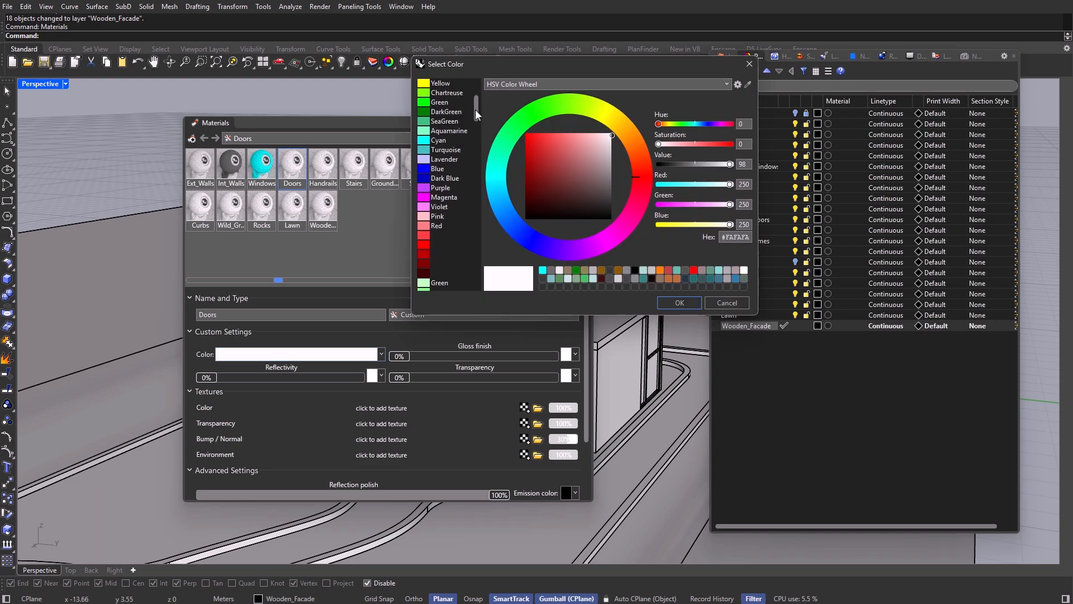
drag(475, 109, 475, 185)
click(428, 233)
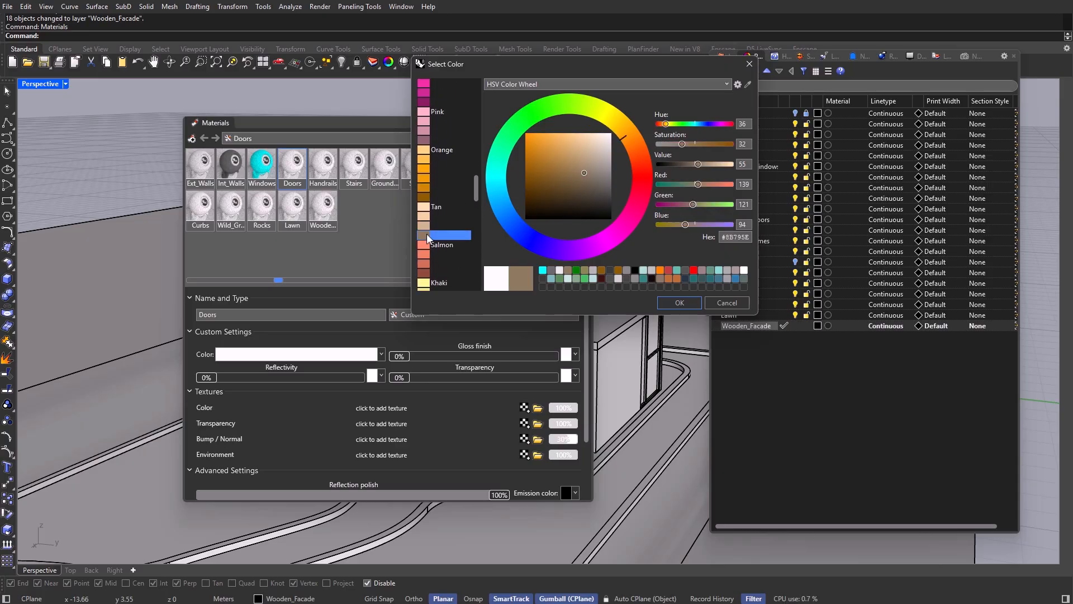
click(680, 303)
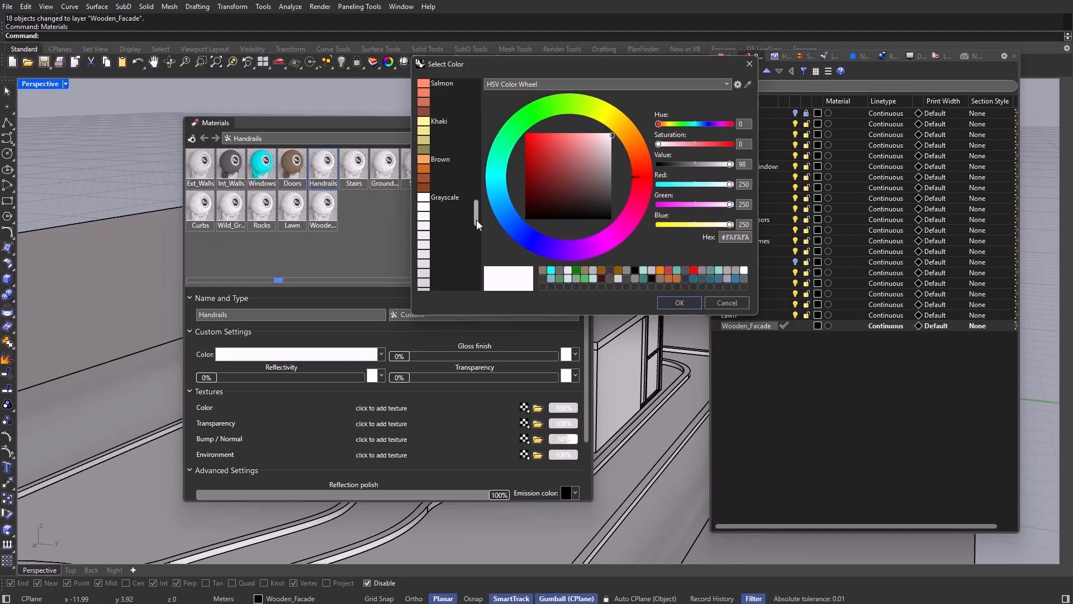
Step: Color the remaining materials from Handrails to Lawn, and set Wooden_Facade's color to the tan shade #CDB38B
click(417, 165)
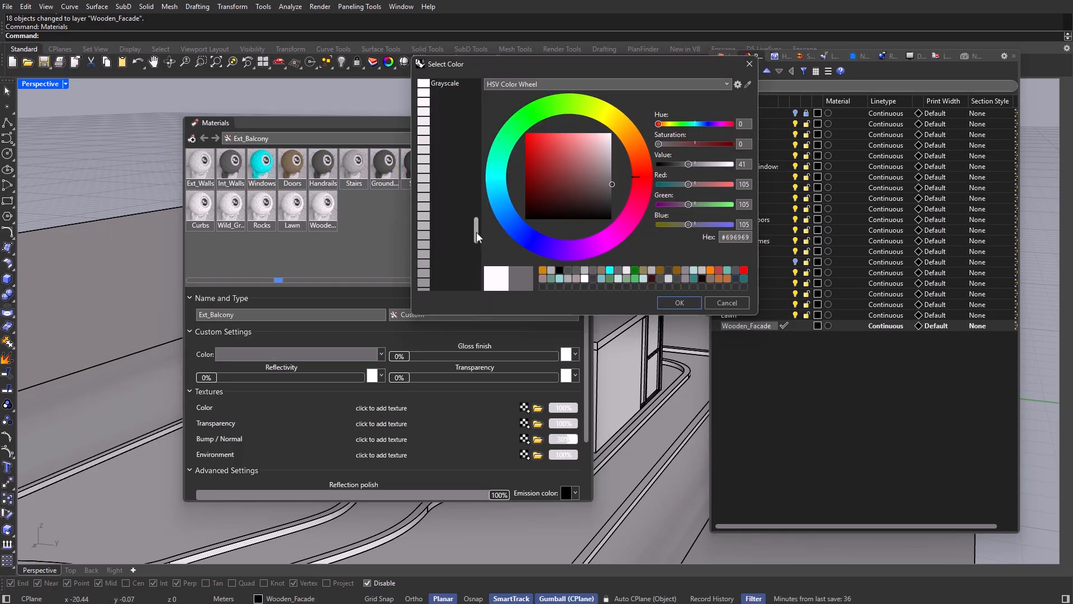
drag(476, 232, 471, 102)
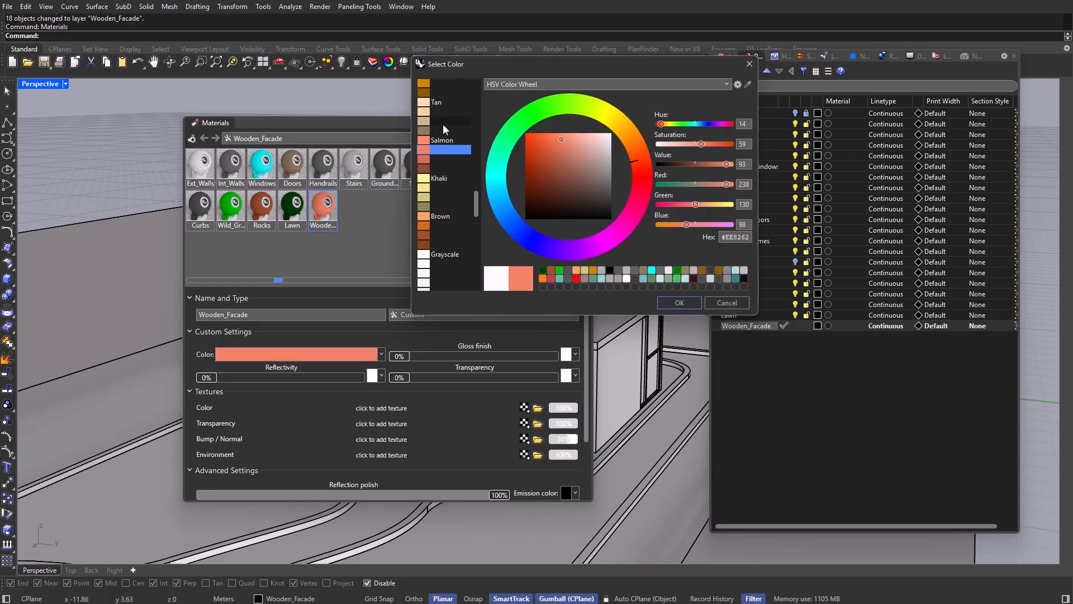
click(442, 122)
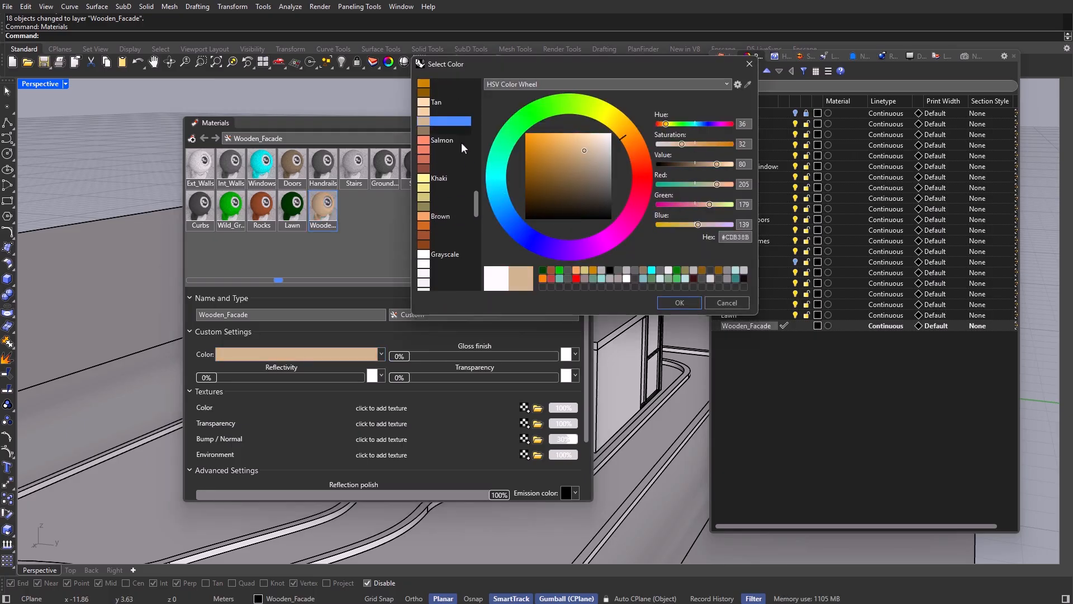
click(696, 307)
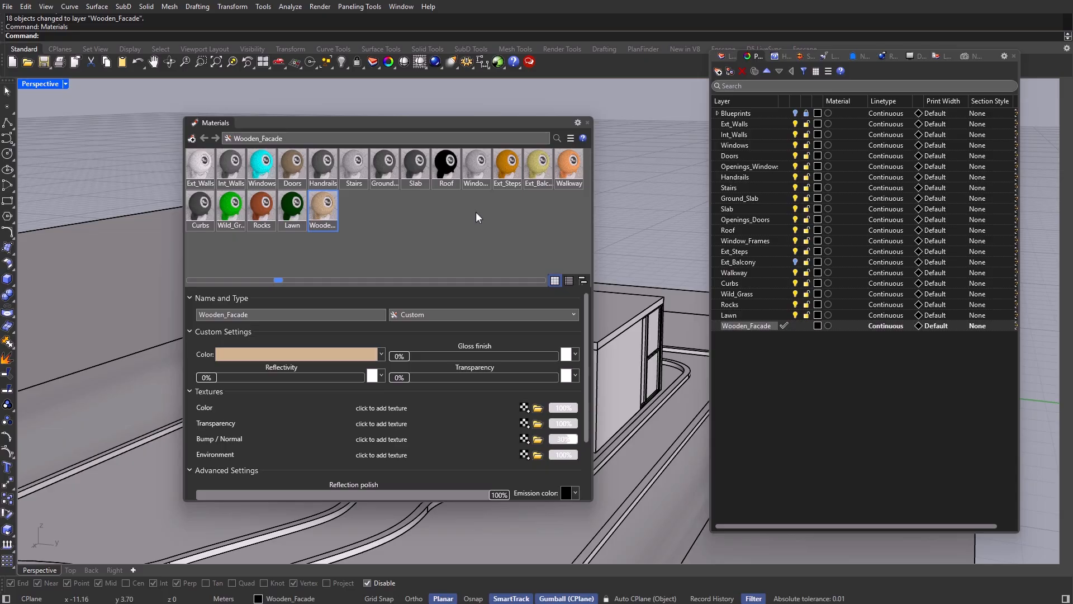
Step: Assign the Ext_Walls material to the Ext_Walls layer
click(202, 165)
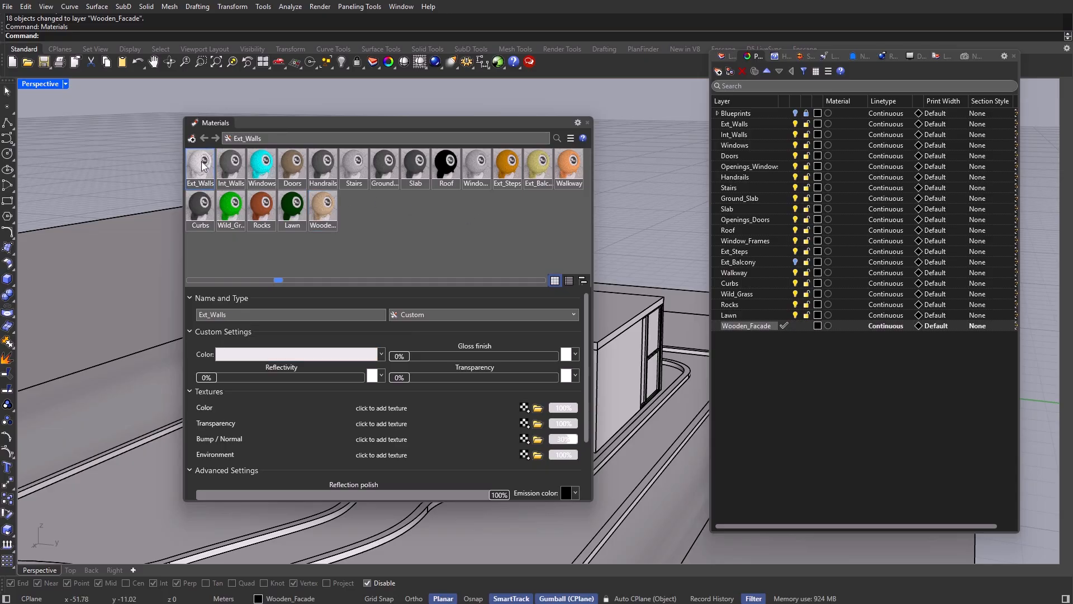
right_click(203, 165)
click(290, 195)
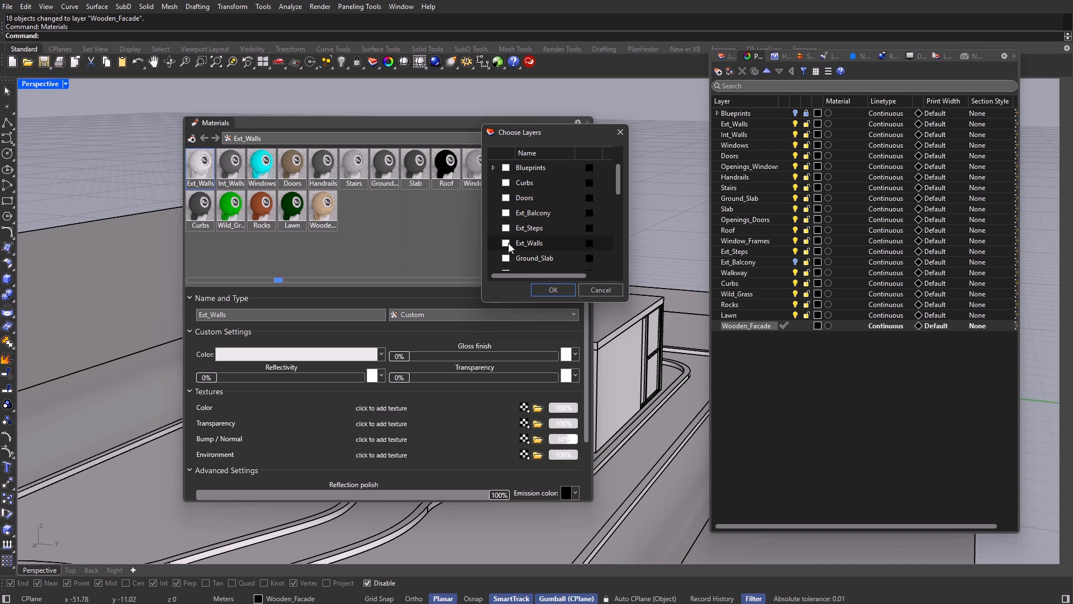
click(507, 243)
click(553, 289)
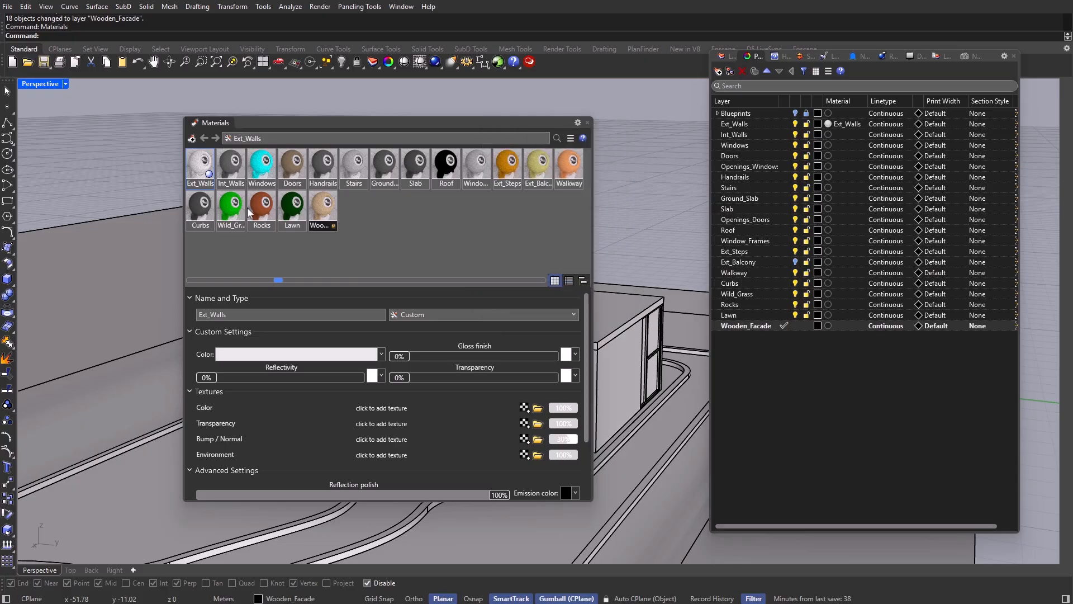
Step: Assign the Int_Walls material to the Int_Walls layer
click(232, 166)
right_click(235, 167)
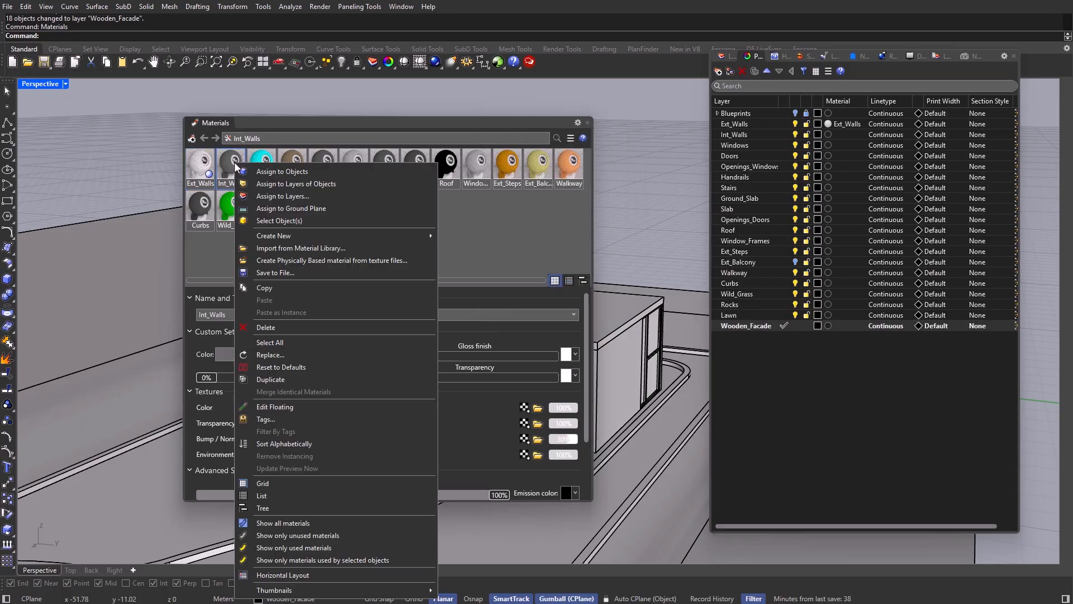
click(297, 195)
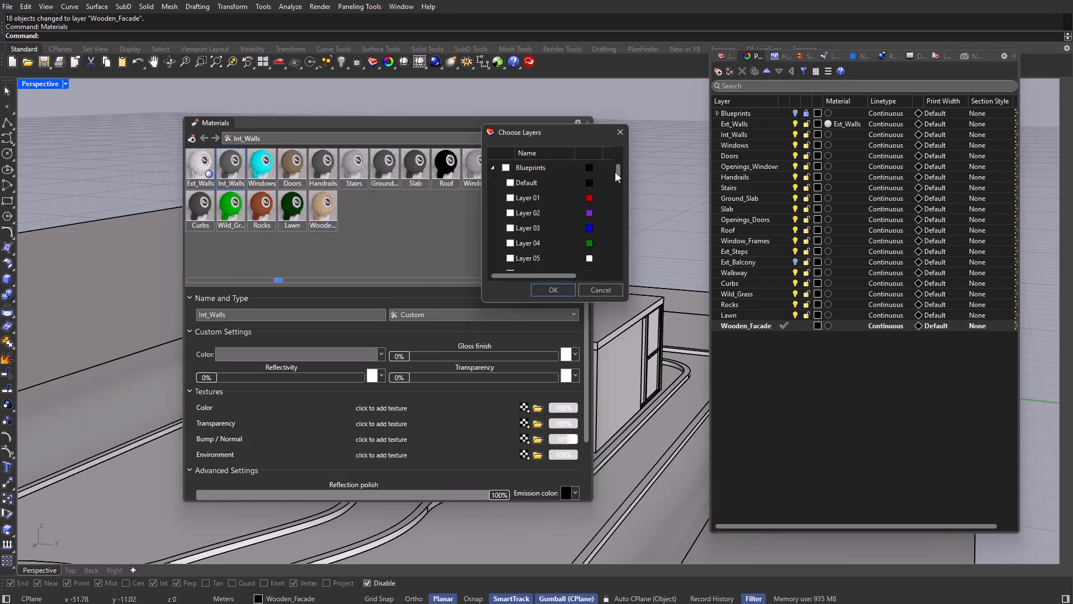
click(493, 167)
scroll(527, 206, down, 2)
click(526, 213)
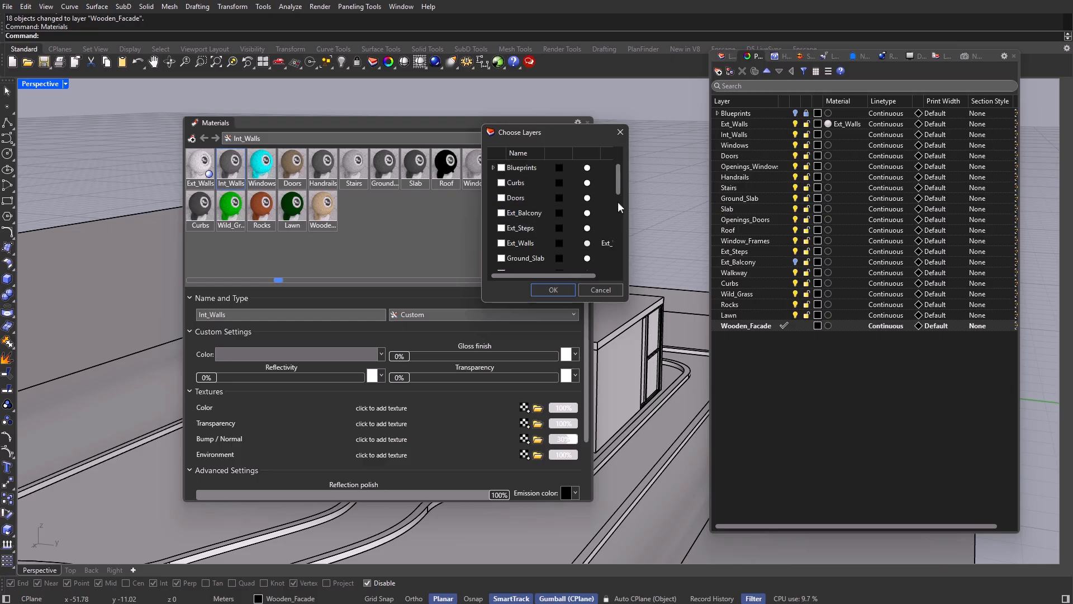
scroll(618, 203, down, 3)
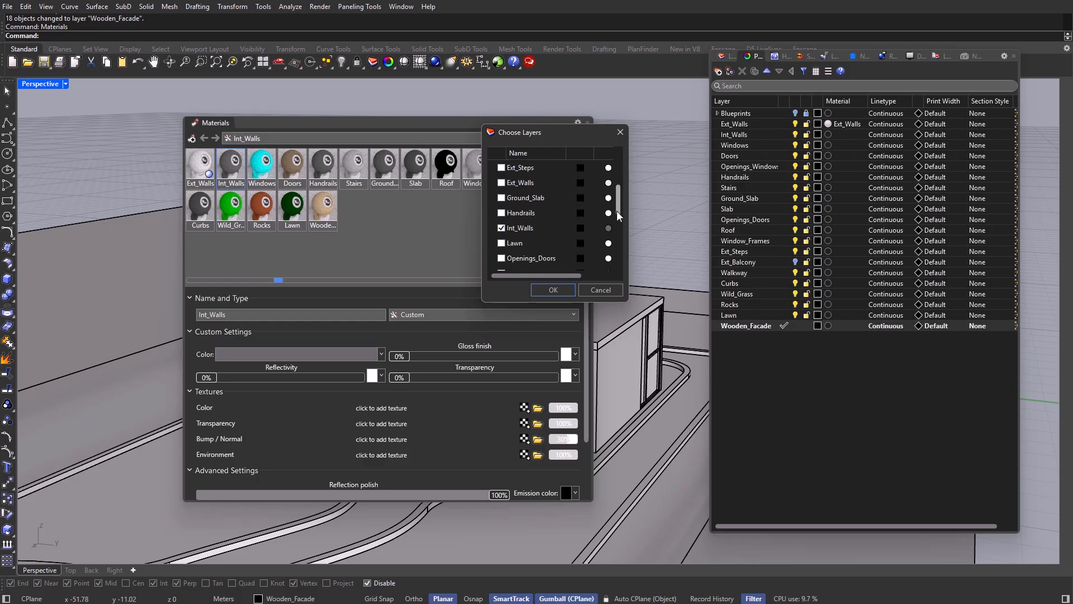
click(559, 290)
Step: Select the Windows material, move the Materials editor clear of the house, and close the layer list
click(262, 166)
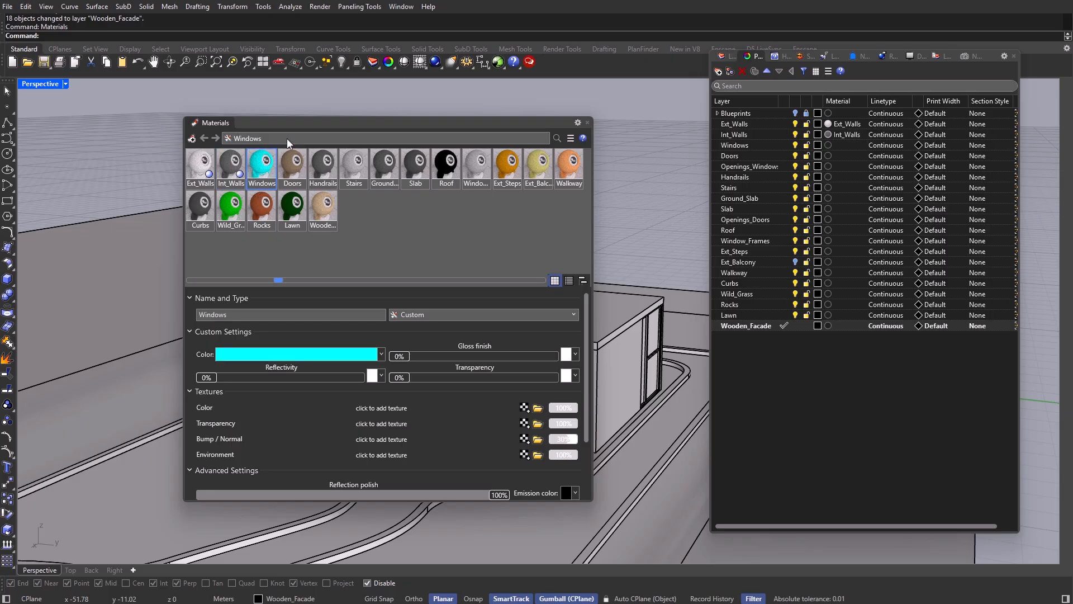
drag(300, 123, 778, 109)
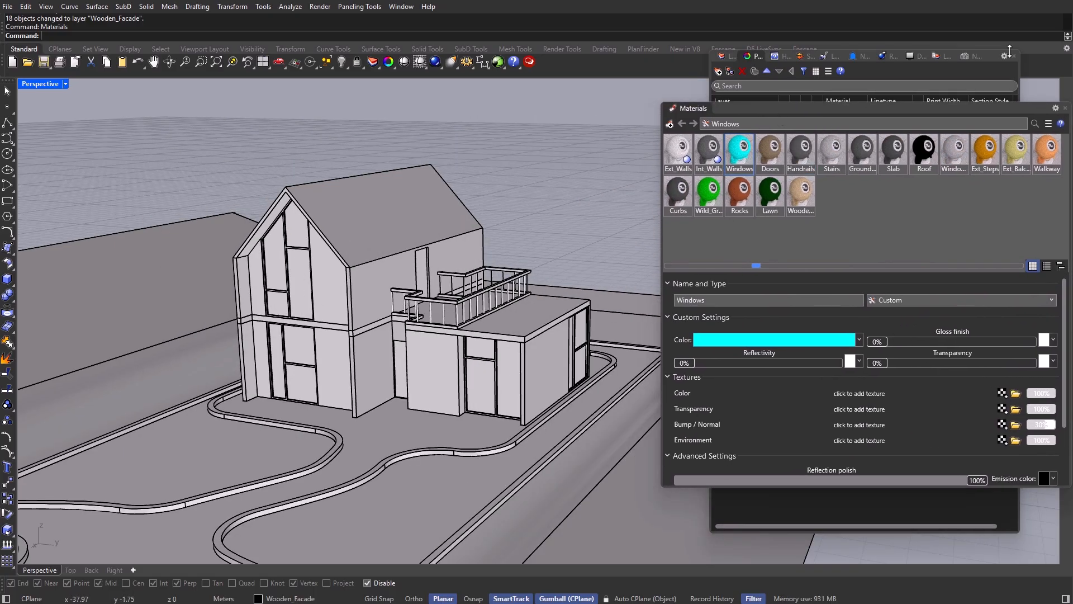
click(1015, 56)
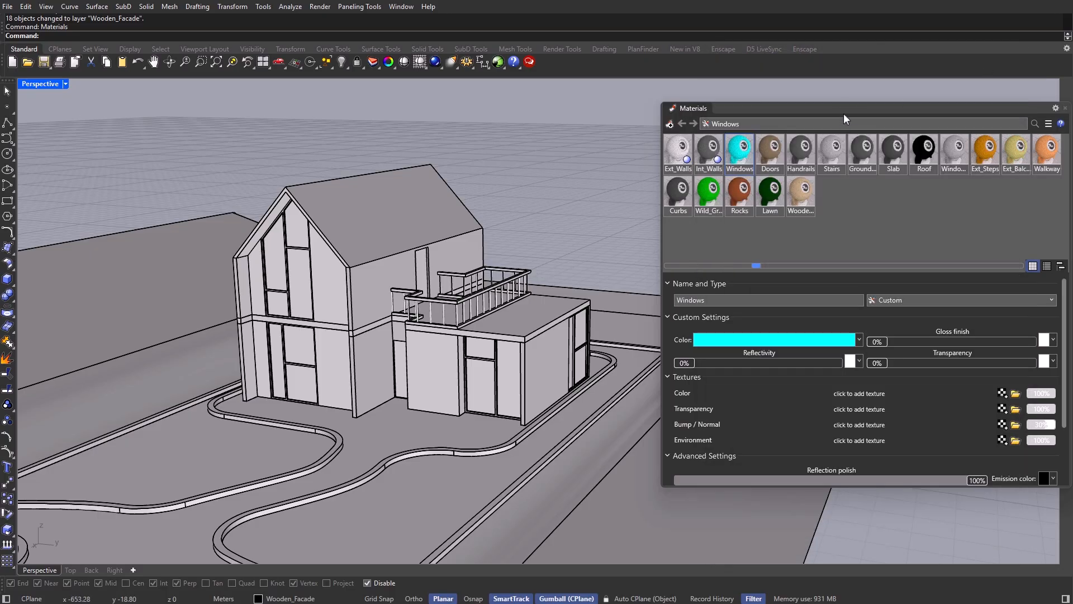
drag(843, 110, 822, 99)
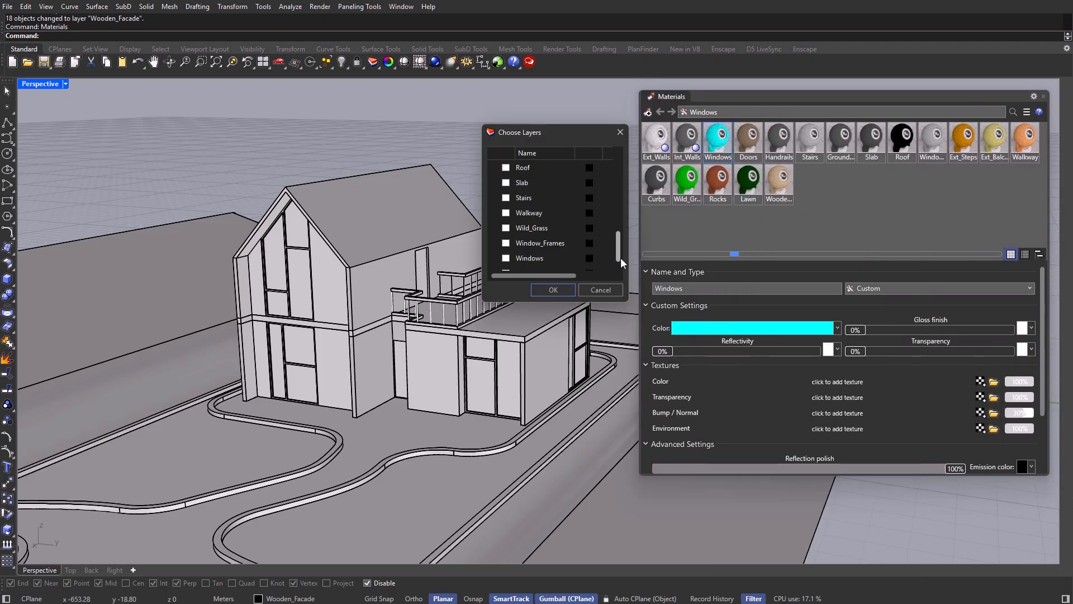
Step: Assign the Windows material to the Windows layer and the Doors material to the Doors layer
click(505, 257)
click(552, 290)
right_click(753, 141)
click(813, 172)
click(506, 197)
click(552, 290)
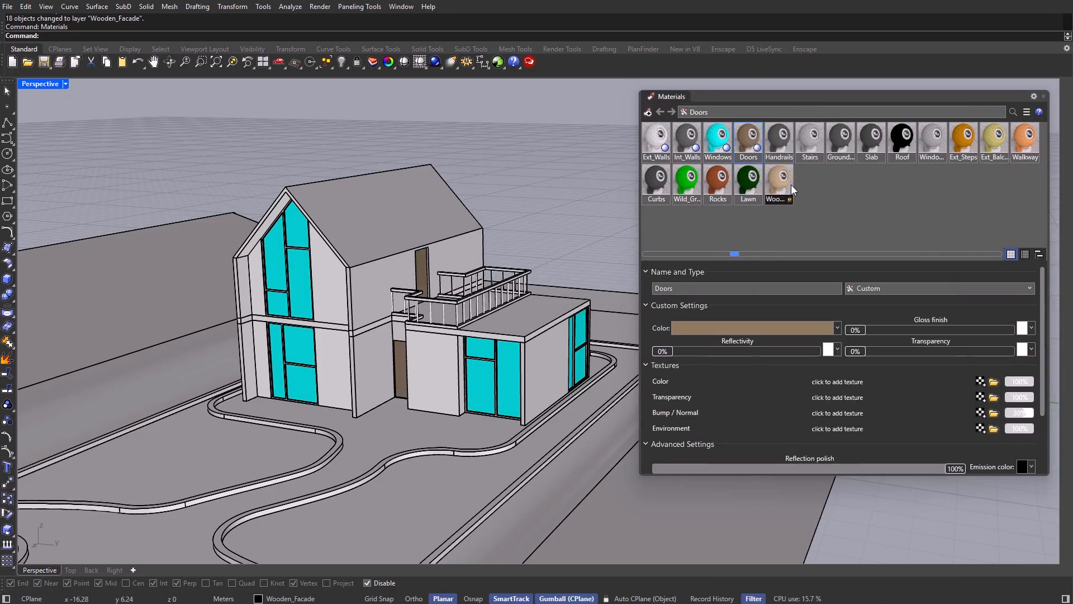
Step: Assign the Handrails material to the Handrails layer and the Stairs material to the Stairs layer
right_click(779, 140)
click(816, 173)
drag(619, 187, 620, 213)
click(505, 212)
click(552, 290)
right_click(810, 140)
click(838, 173)
click(506, 229)
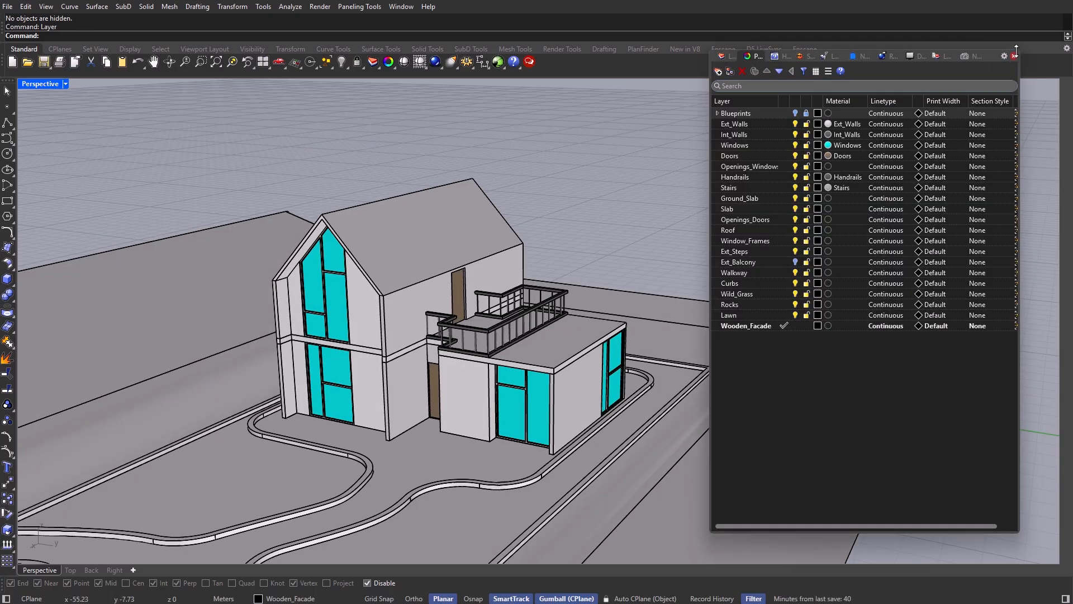
Step: Reopen the Materials editor and the layer list, and turn on the Ext_Balcony layer
click(1015, 56)
text(Materials)
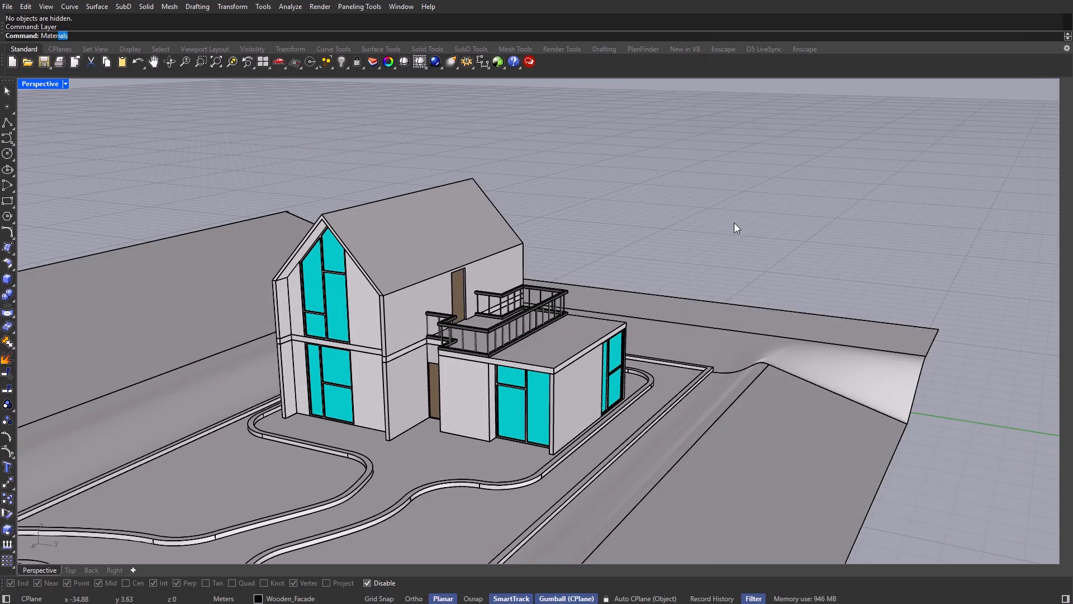
key(Return)
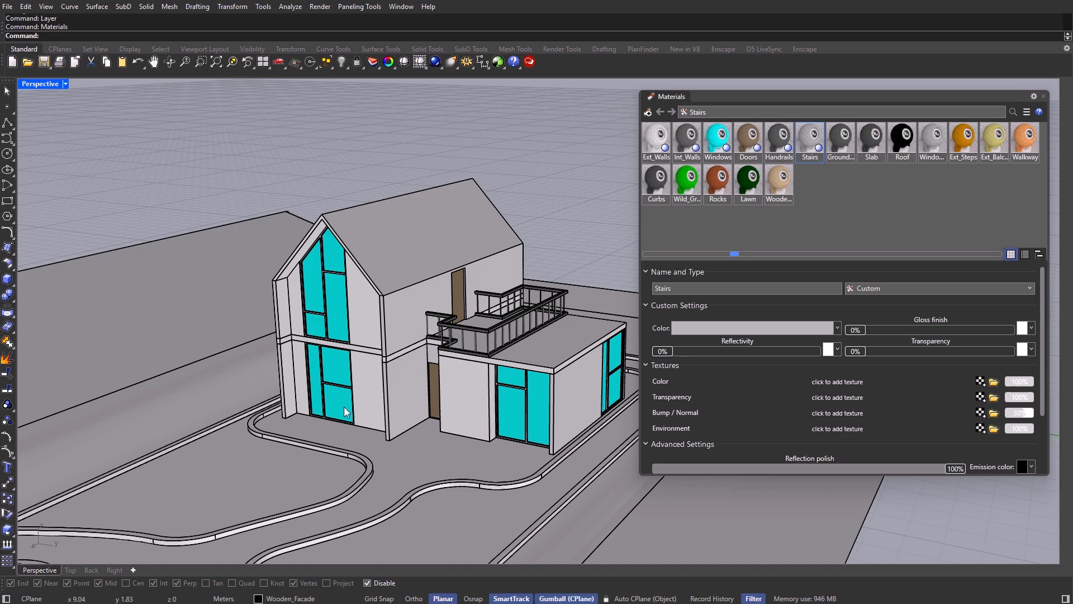
text(Layer)
key(Return)
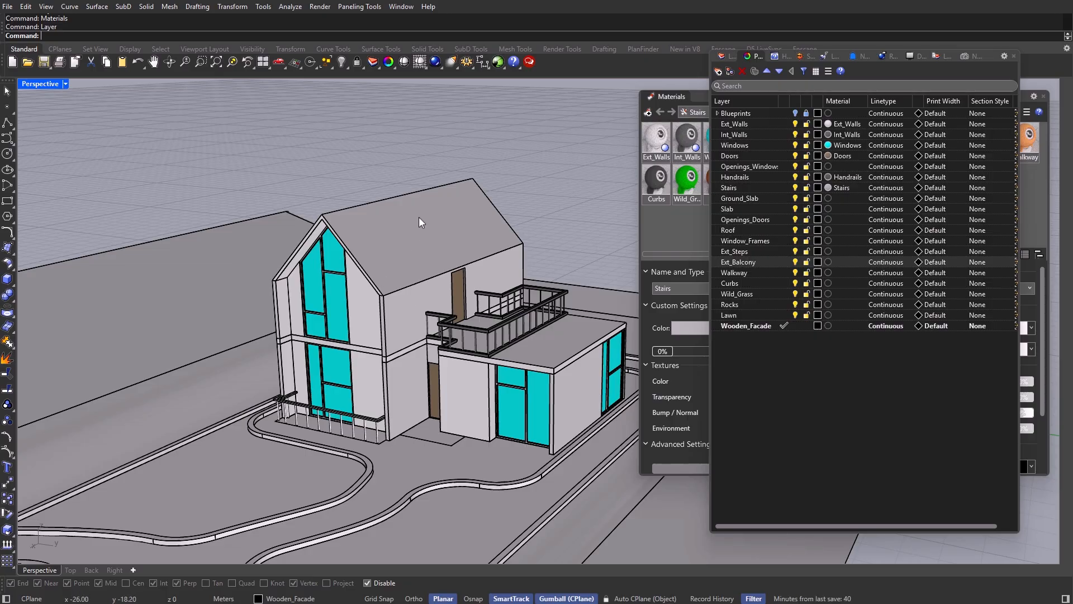
Step: Select the curbs and ground surfaces surrounding the house, adding the missed surfaces behind it to the selection
scroll(375, 417, down, 6)
right_drag(459, 396, 481, 355)
right_drag(626, 414, 603, 508)
drag(602, 514, 160, 334)
right_drag(492, 341, 422, 306)
shift+click(555, 257)
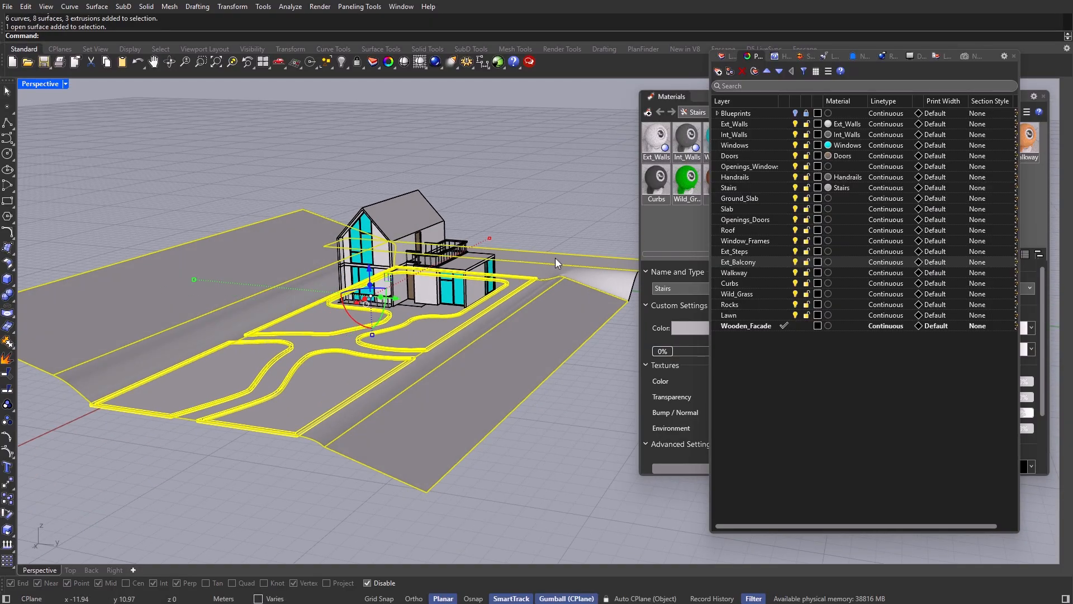
shift+click(546, 269)
scroll(369, 288, up, 8)
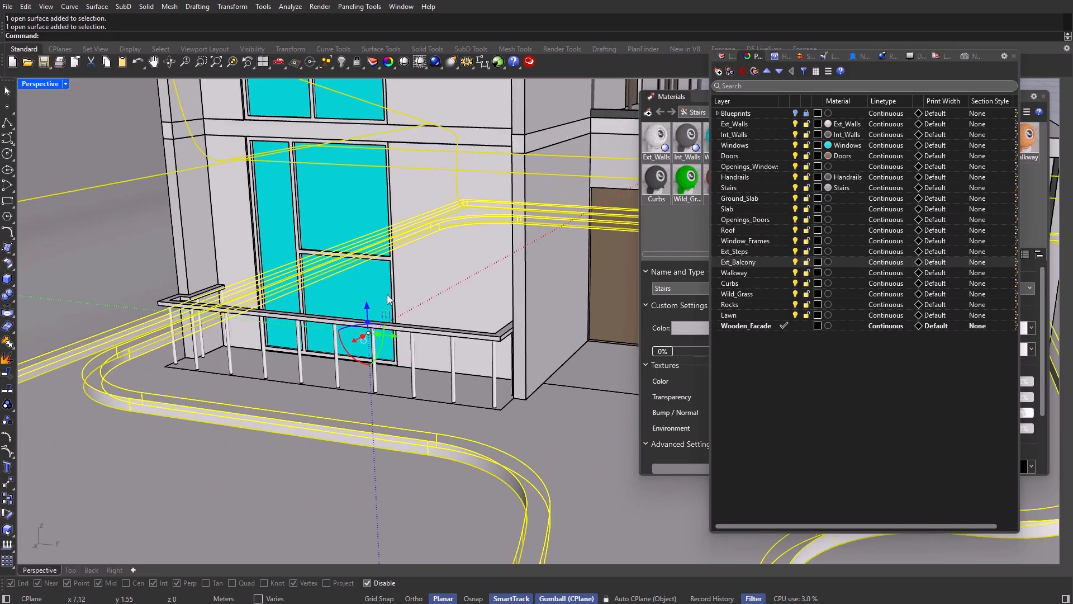
Step: Try to move the selected curbs and ground surfaces vertically down from the slab corner with object snaps on, and undo the move
text(move)
key(Return)
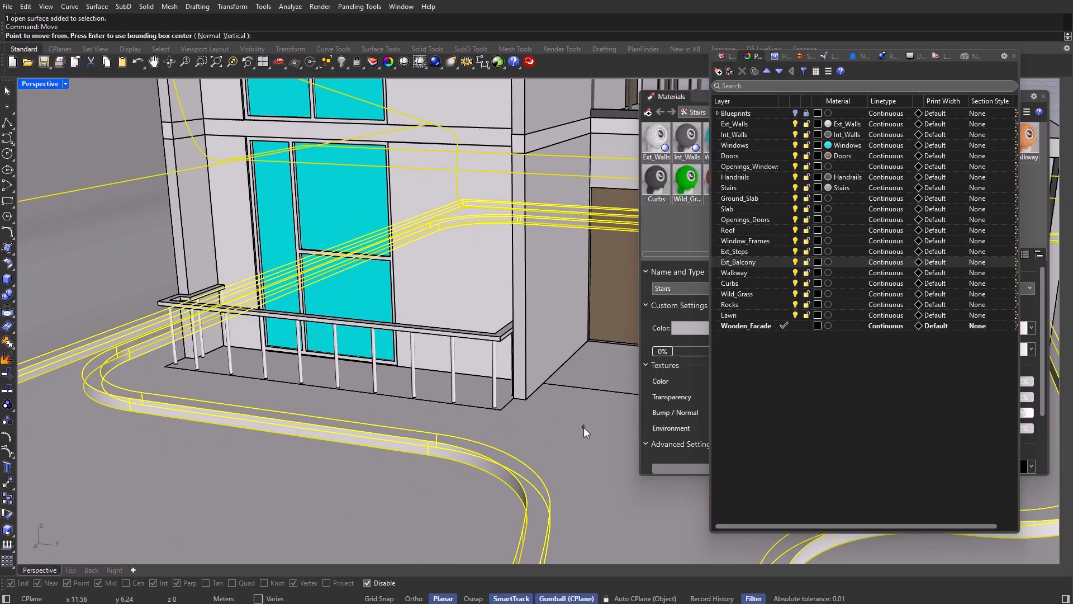
click(234, 36)
click(473, 598)
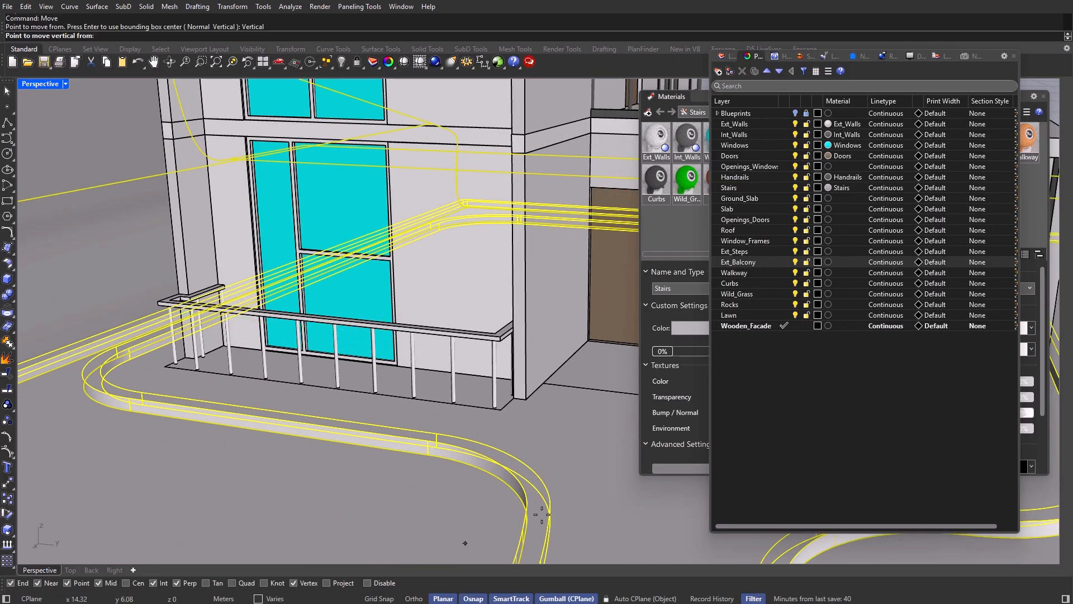
click(526, 399)
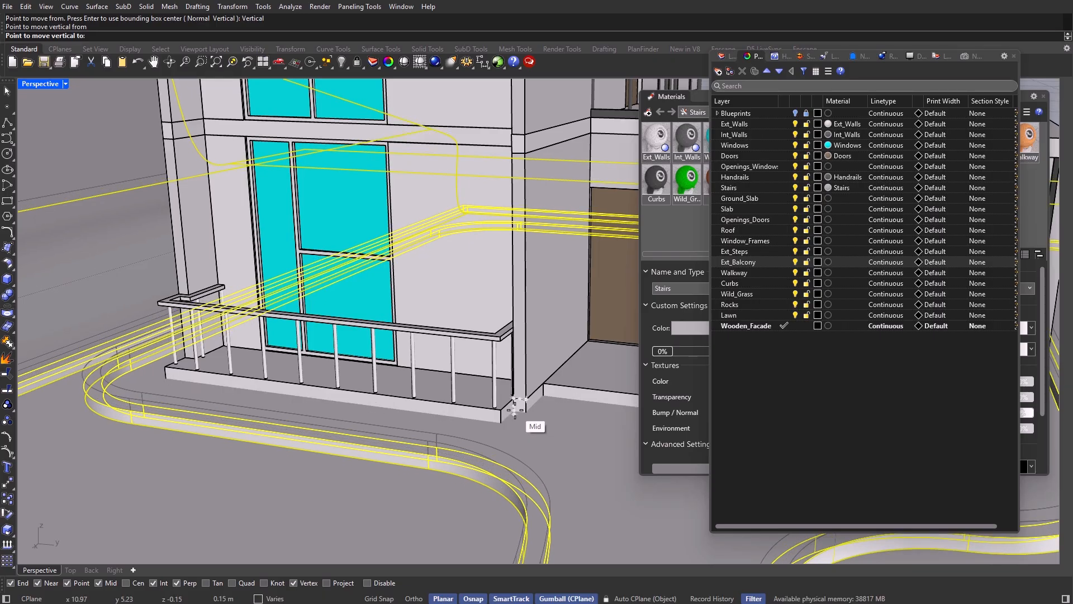
click(515, 414)
key(ctrl+z)
Step: Move the selected curbs and ground surfaces vertically down from the slab corner beside the front balcony, and deselect them
right_click(514, 403)
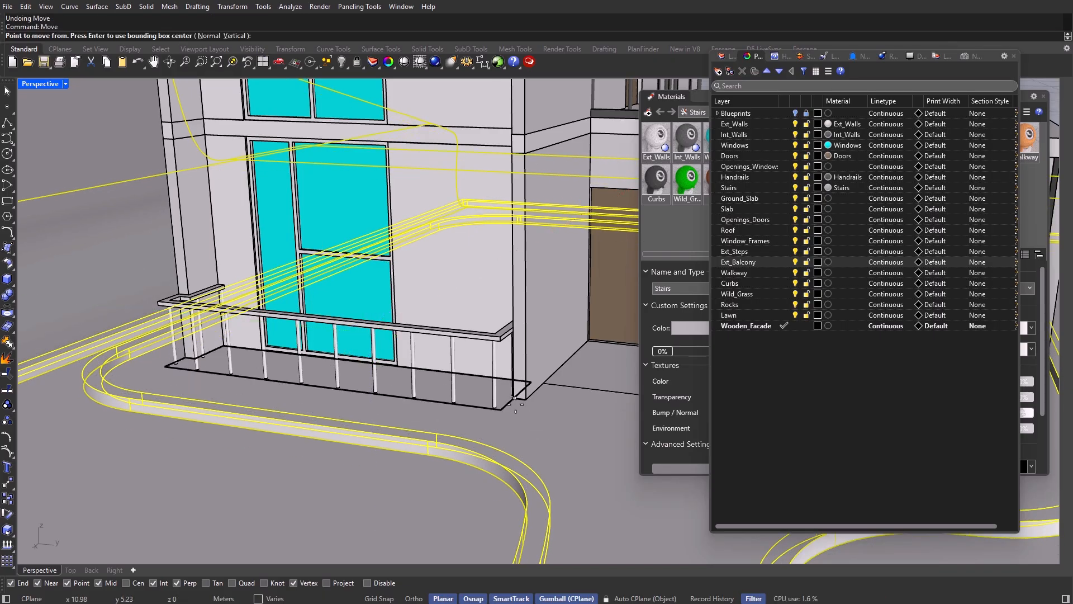
click(513, 398)
click(518, 439)
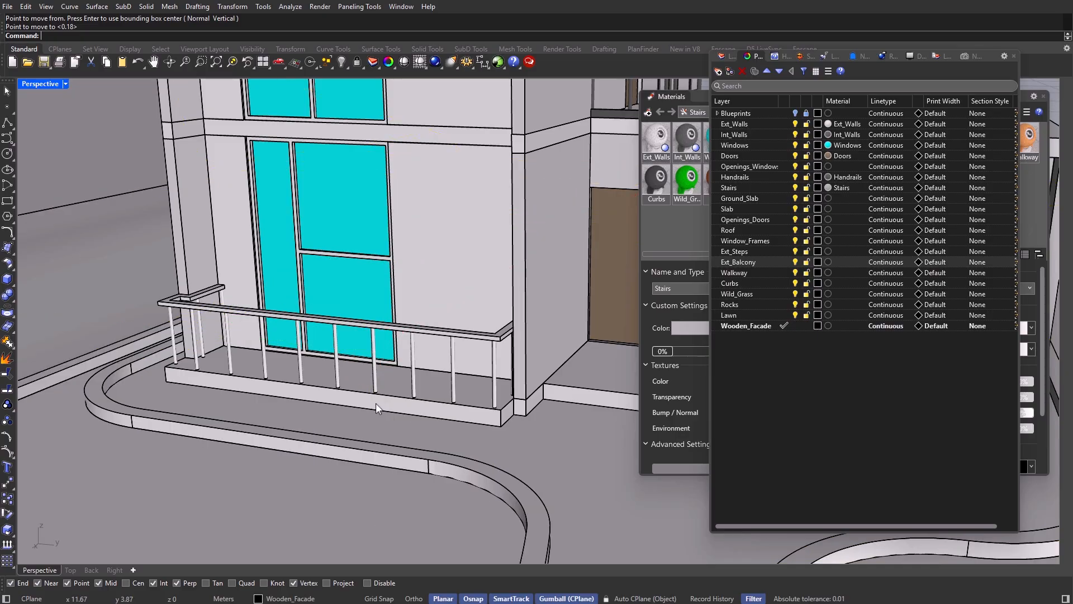
scroll(375, 404, down, 5)
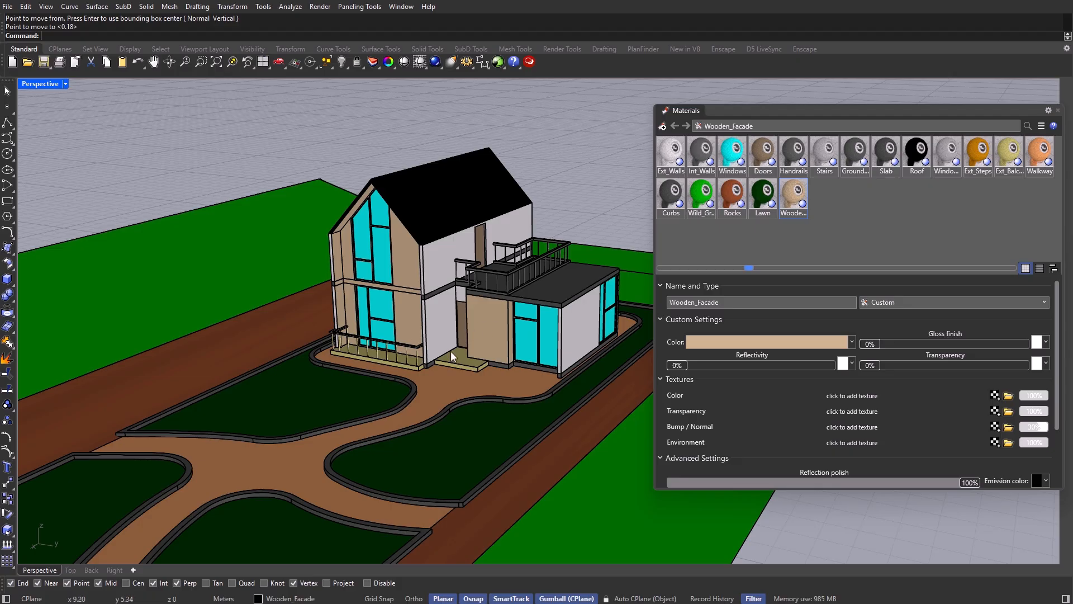
Step: Ungroup the front balcony, make Ground_Slab the current layer, and change the balcony's base slab and the entrance step to that layer
right_drag(484, 342, 486, 356)
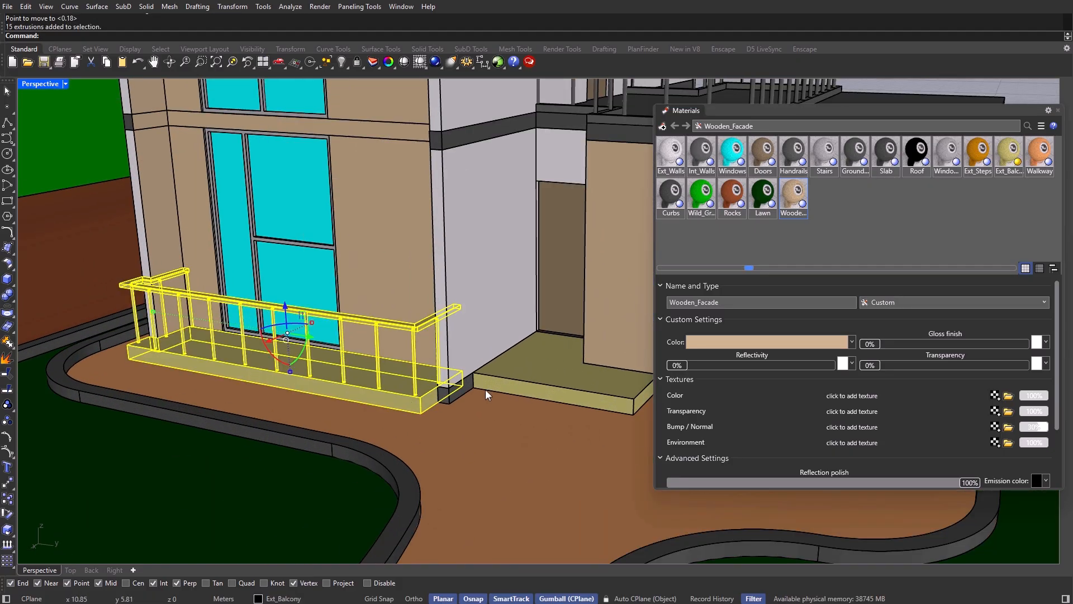
key(ctrl+shift+g)
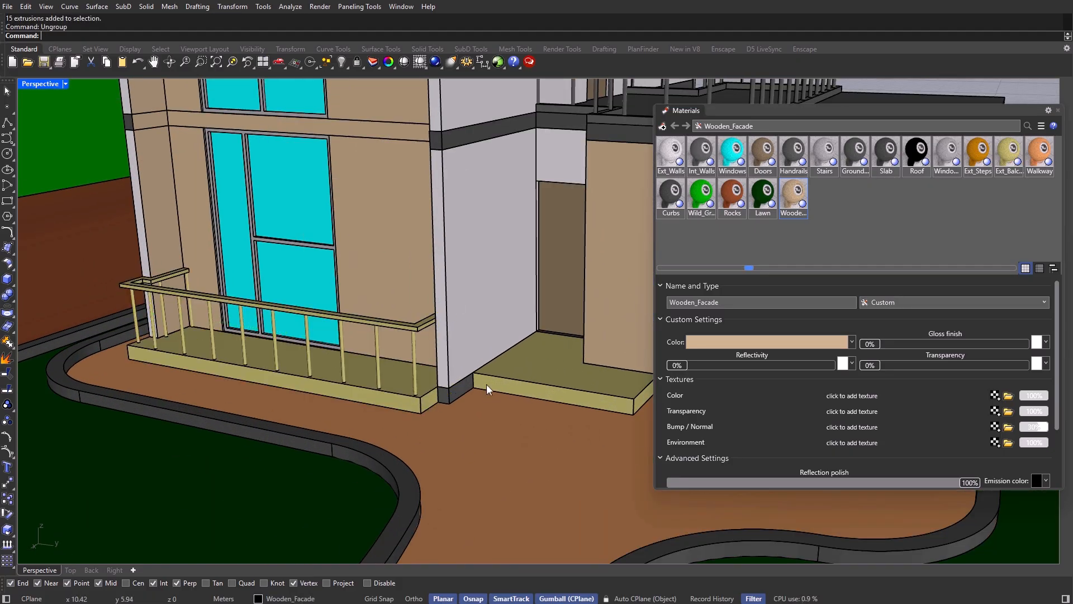
click(395, 397)
click(554, 388)
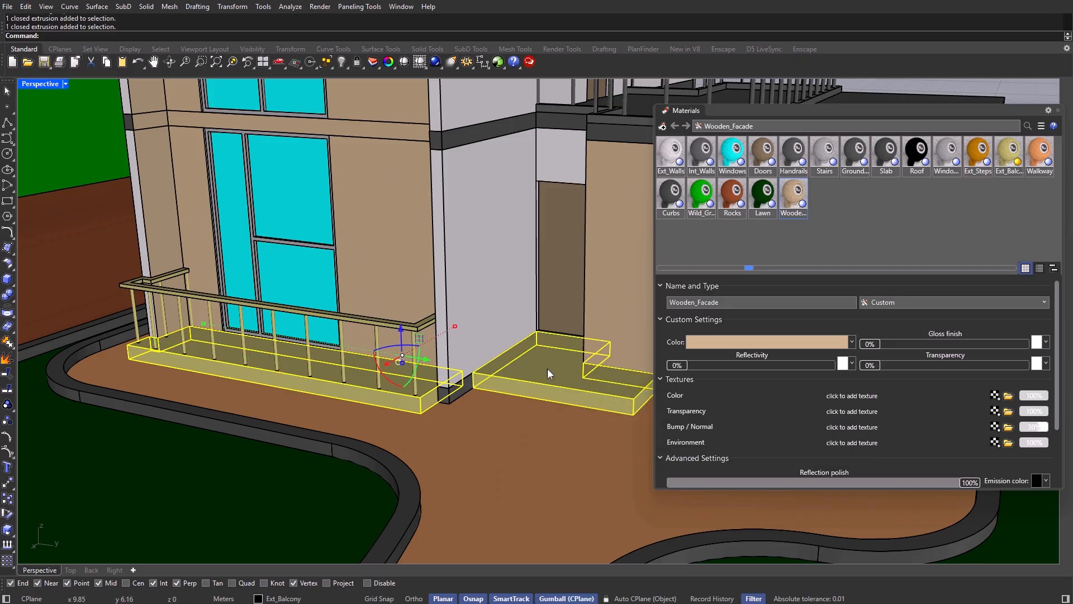
shift+right_drag(548, 368, 494, 384)
click(1057, 110)
text(Layer)
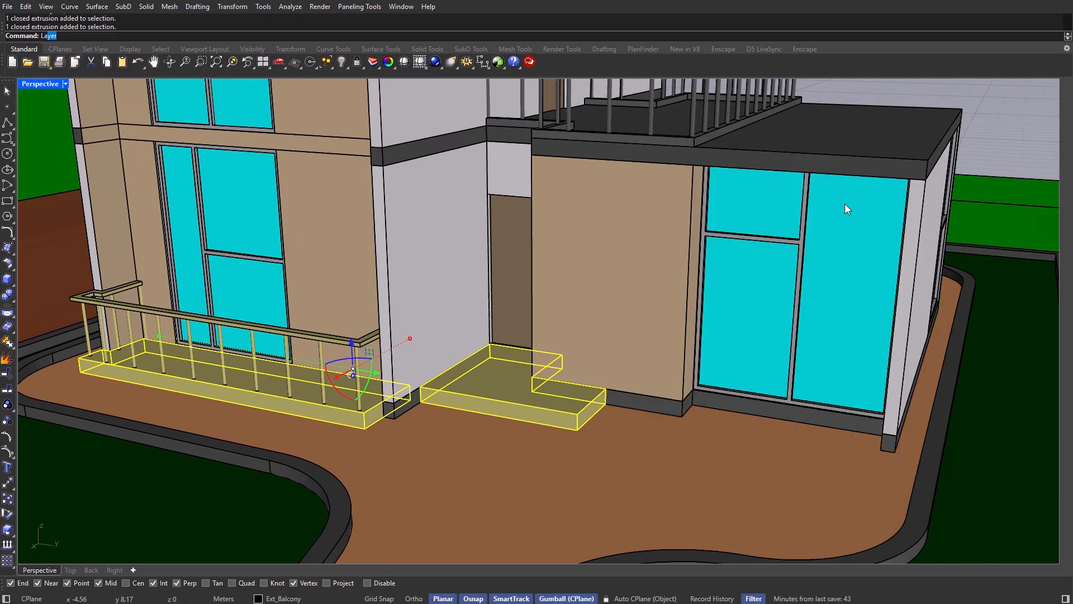
key(Return)
double_click(778, 200)
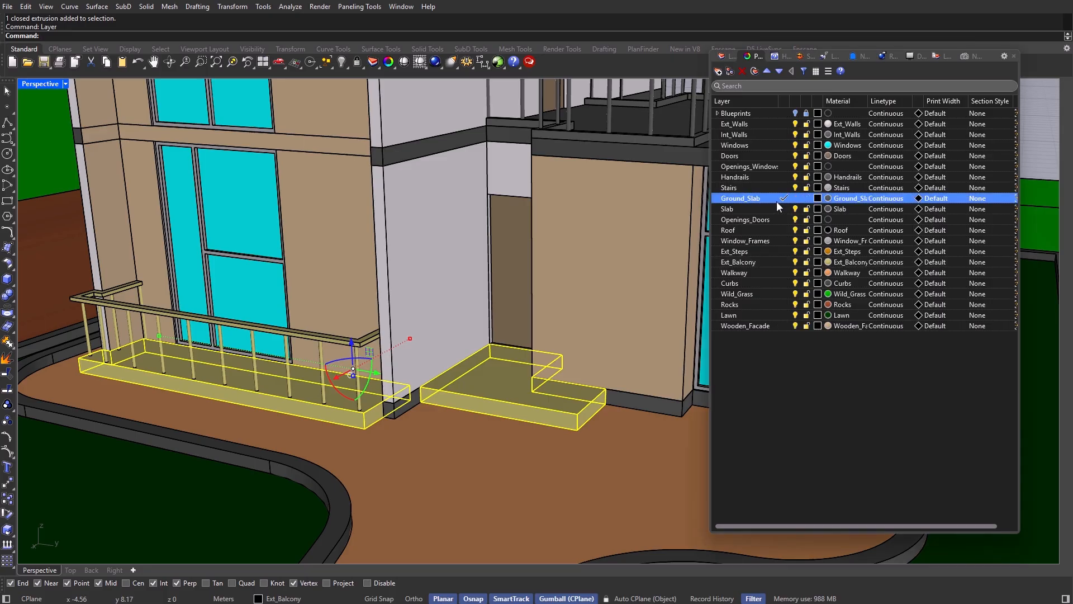
right_click(770, 196)
click(831, 247)
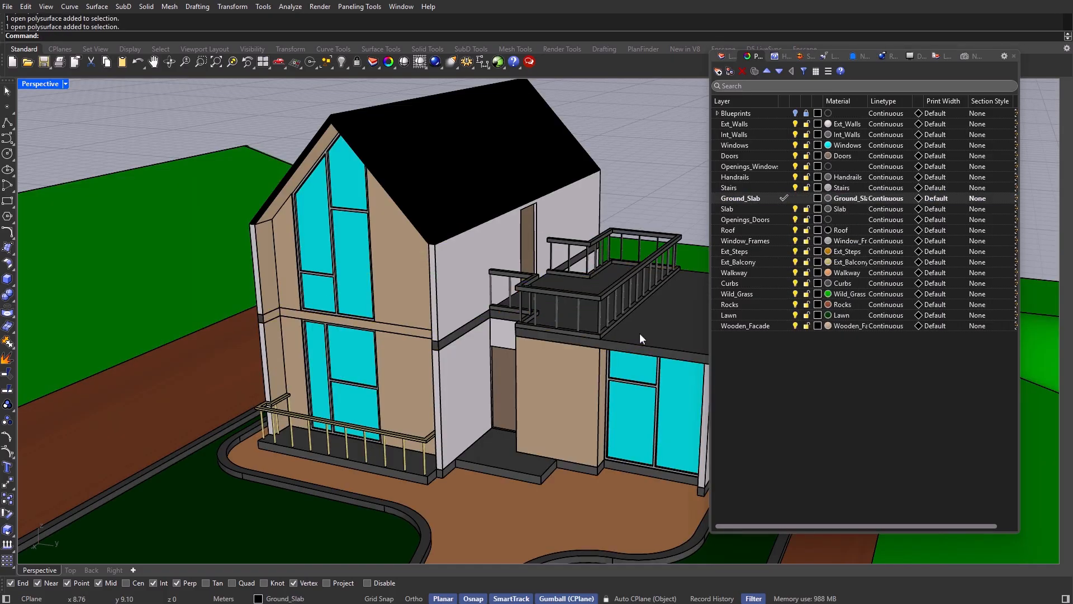
Step: Make Ext_Walls the current layer and change the slab between the two floors to it
scroll(612, 337, up, 3)
scroll(489, 339, down, 3)
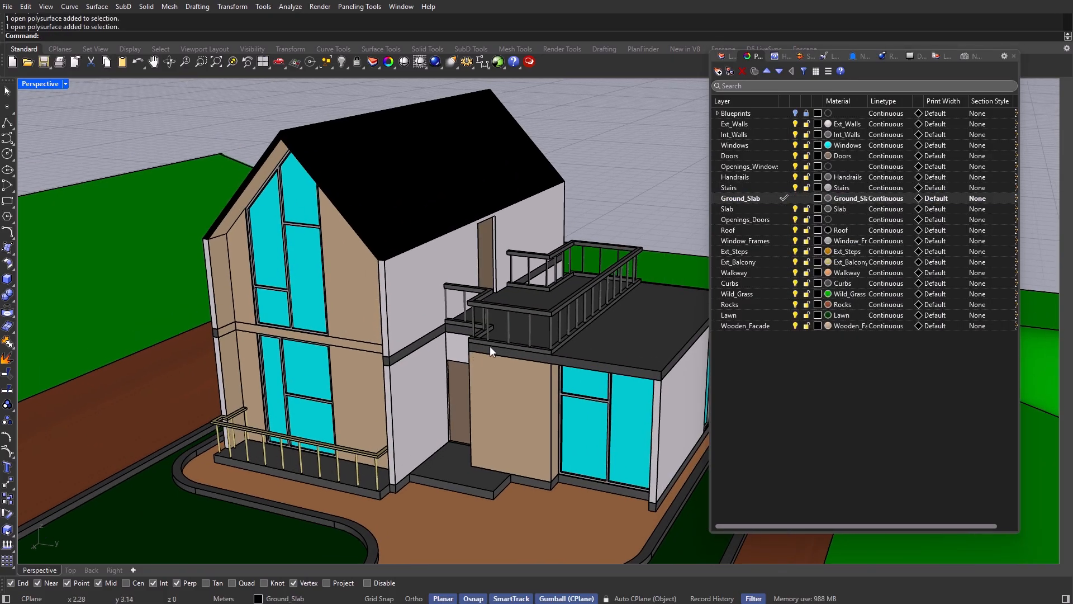
click(490, 345)
right_drag(373, 339, 426, 334)
scroll(426, 334, up, 2)
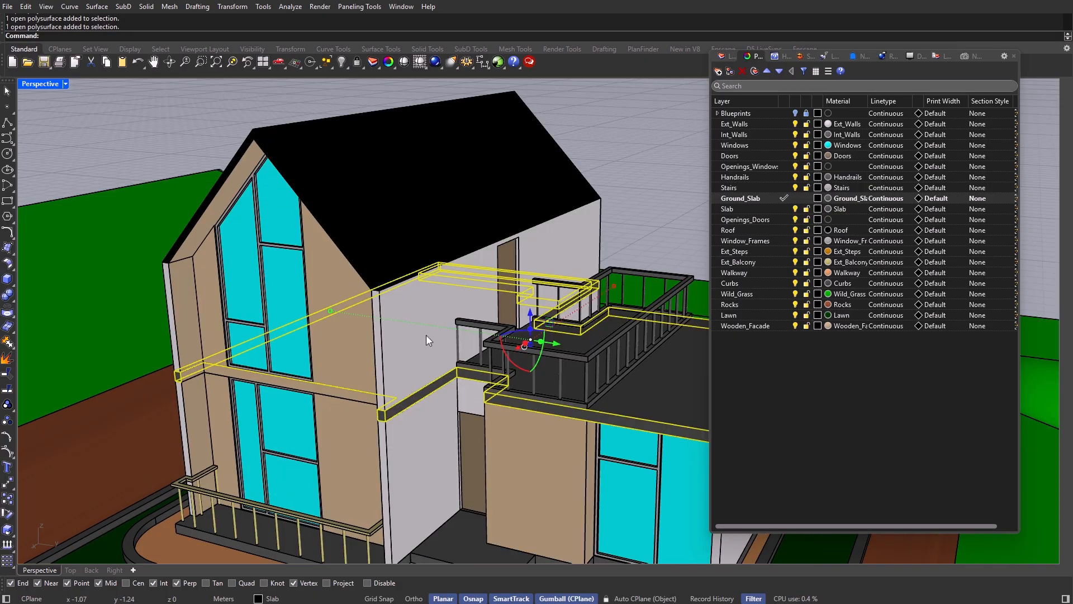
right_click(769, 122)
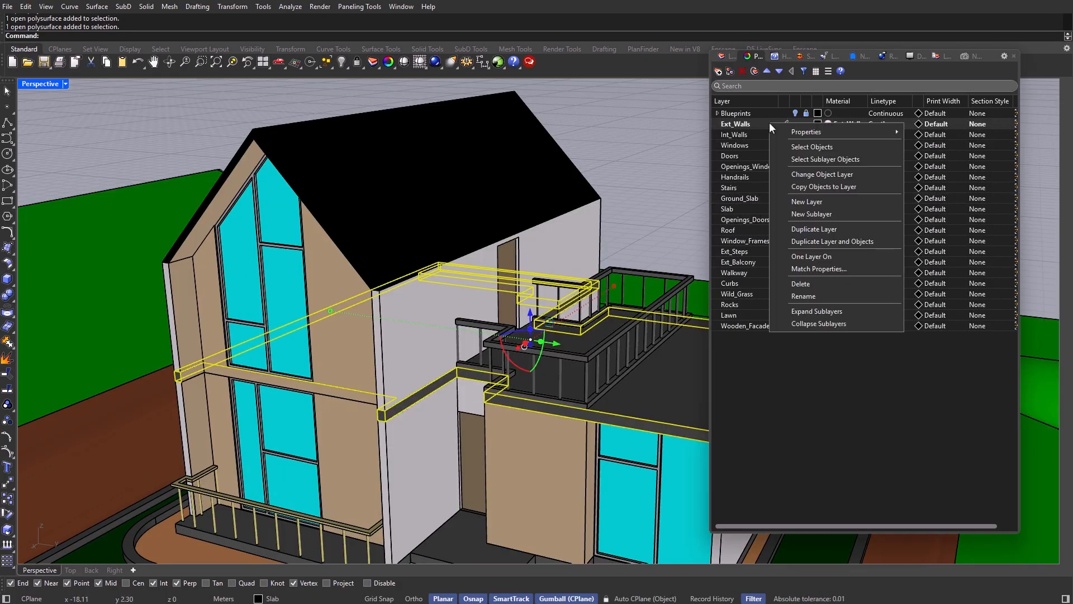
click(813, 174)
key(Escape)
scroll(441, 257, down, 2)
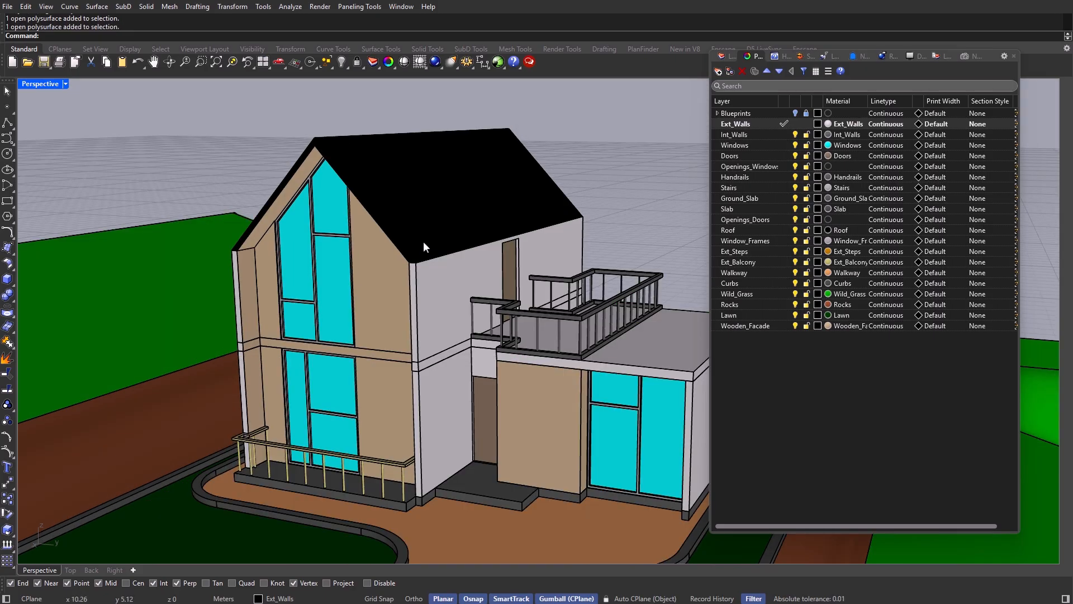
Step: Change the gable roof to the Ext_Walls layer and deselect it
click(423, 240)
key(Escape)
right_drag(422, 239, 437, 262)
click(437, 261)
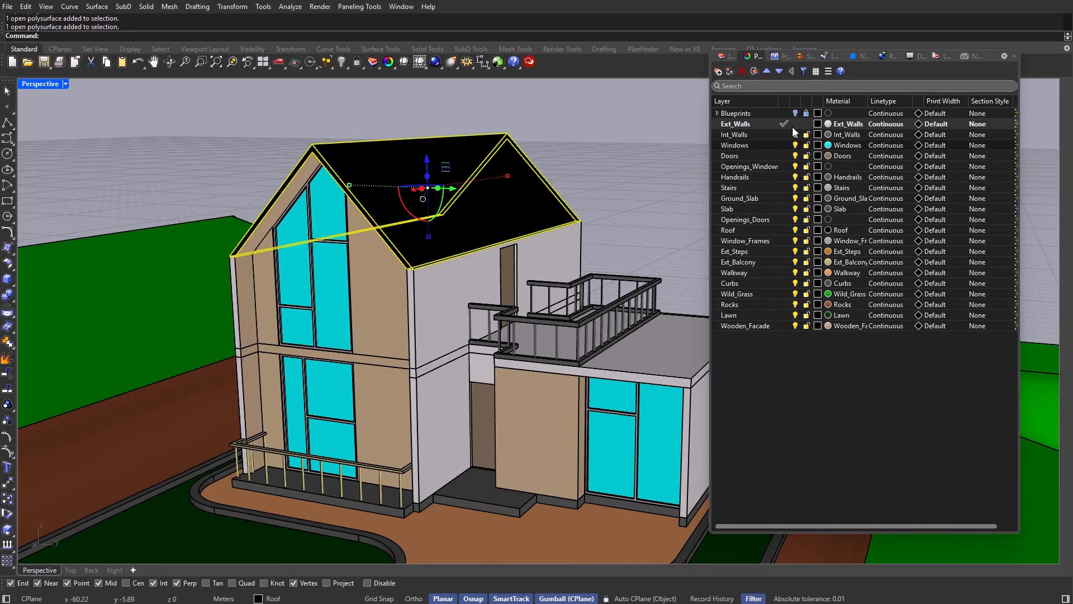
right_click(774, 121)
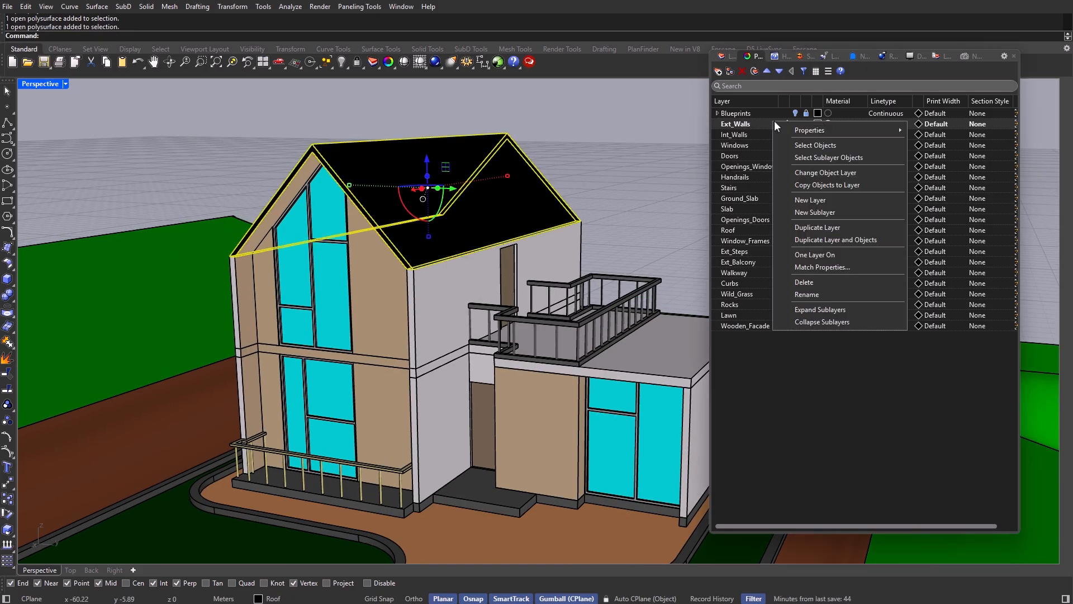
click(828, 172)
key(Escape)
scroll(407, 324, down, 2)
right_drag(407, 324, 428, 348)
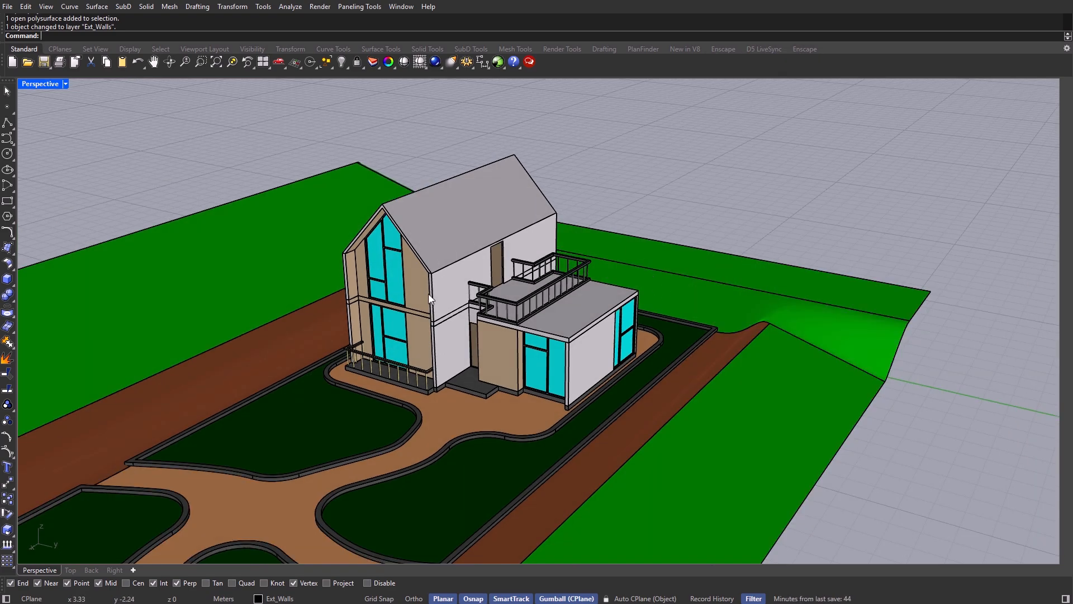
Step: Select all objects in the model with SelAll, set their texture mapping type to Box, and deselect everything
scroll(453, 248, down, 2)
scroll(441, 273, up, 2)
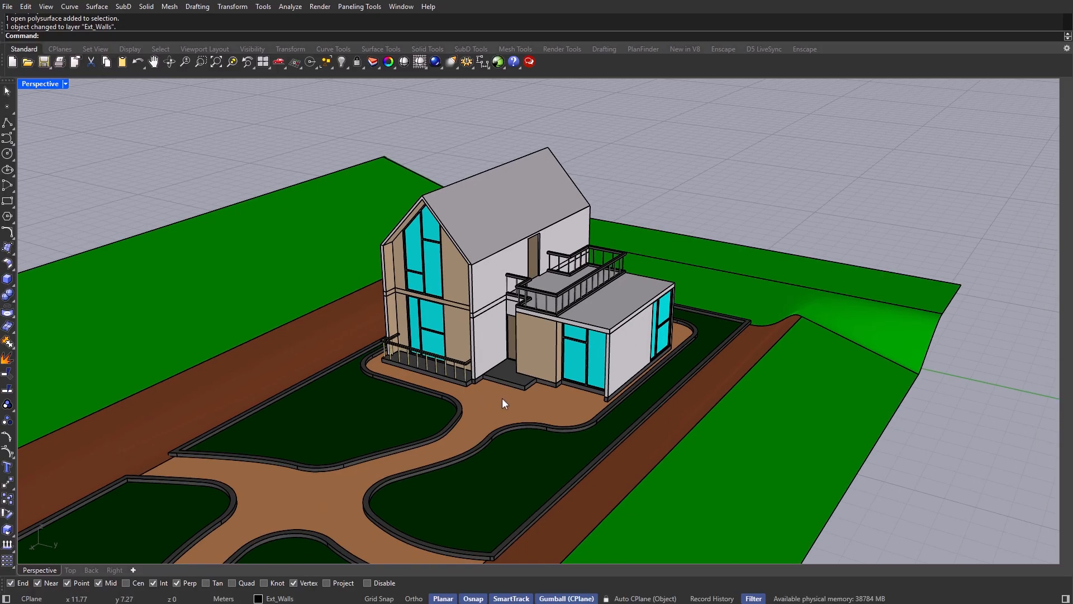
text(el)
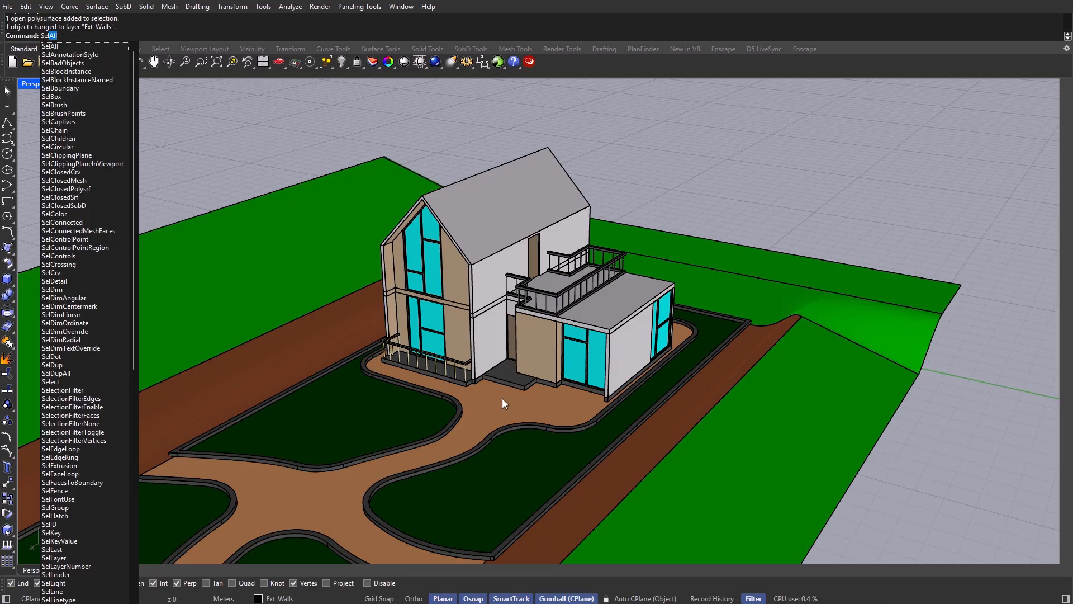
text(All)
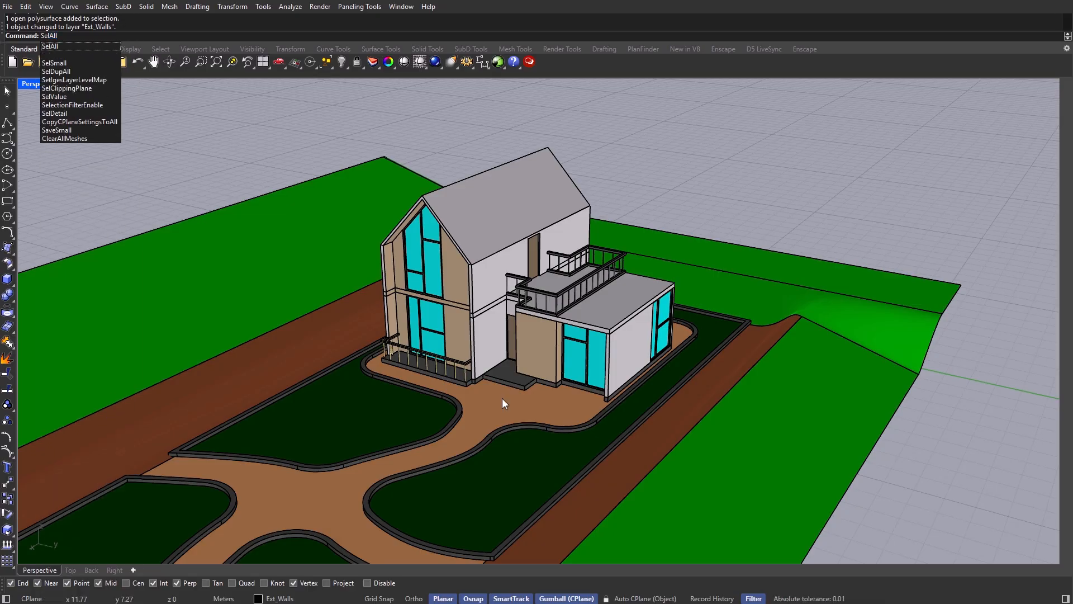
key(Return)
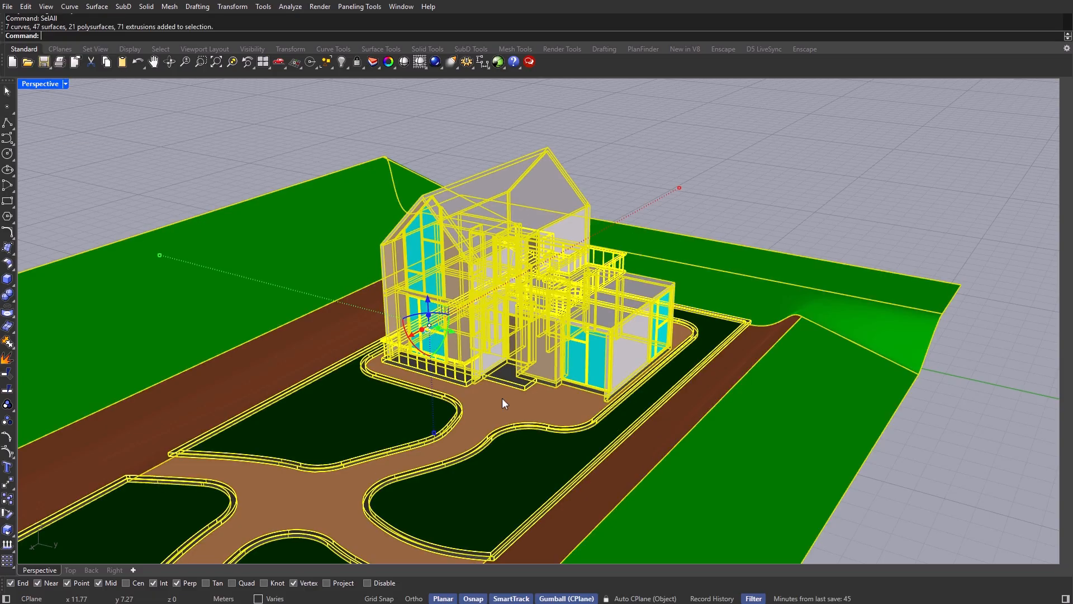
key(F3)
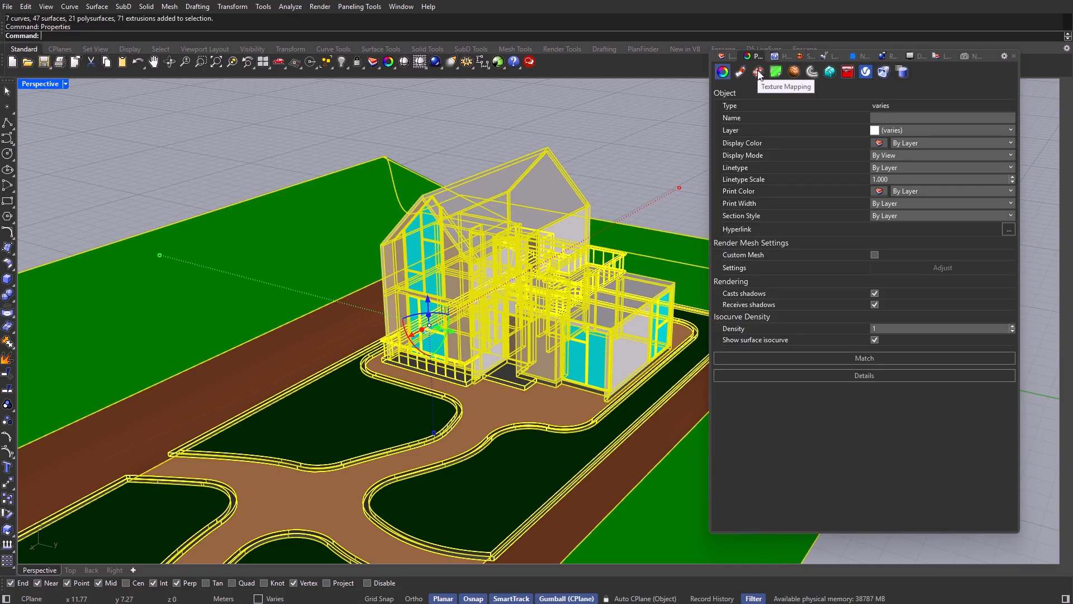
click(758, 73)
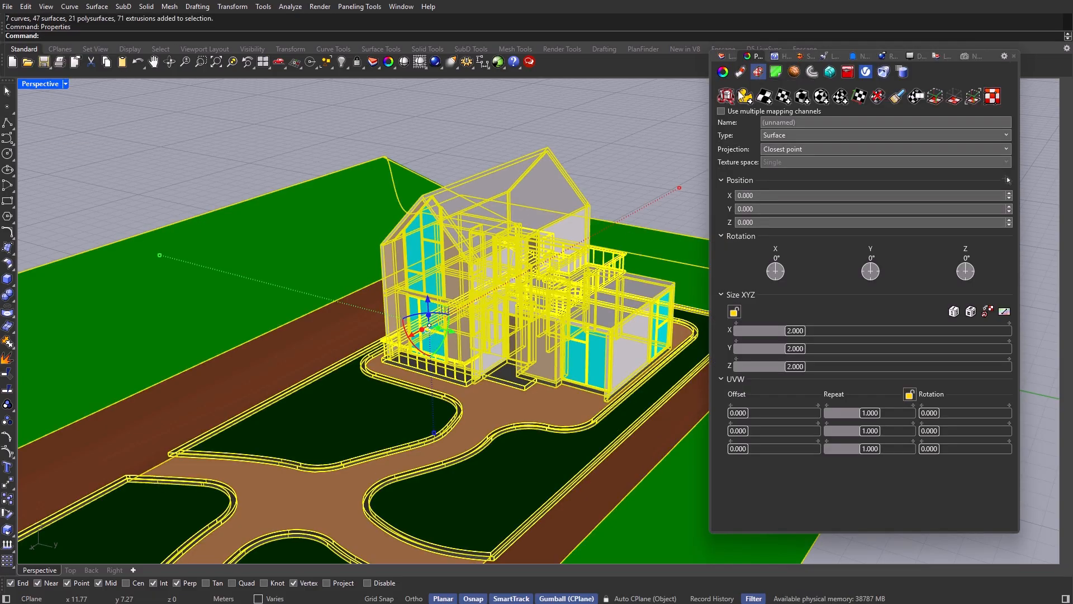
click(796, 134)
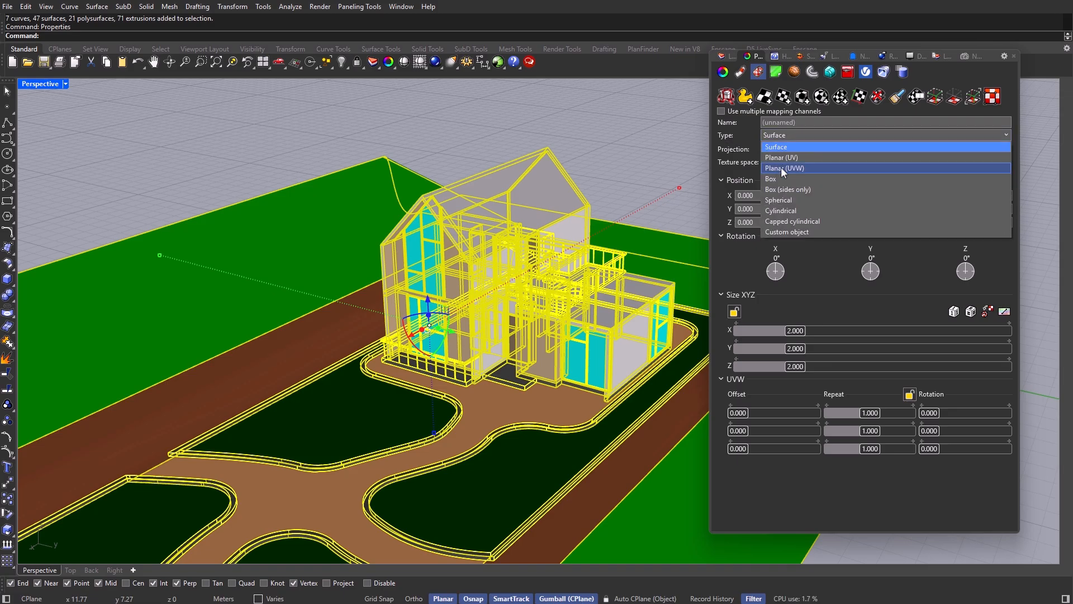
click(782, 175)
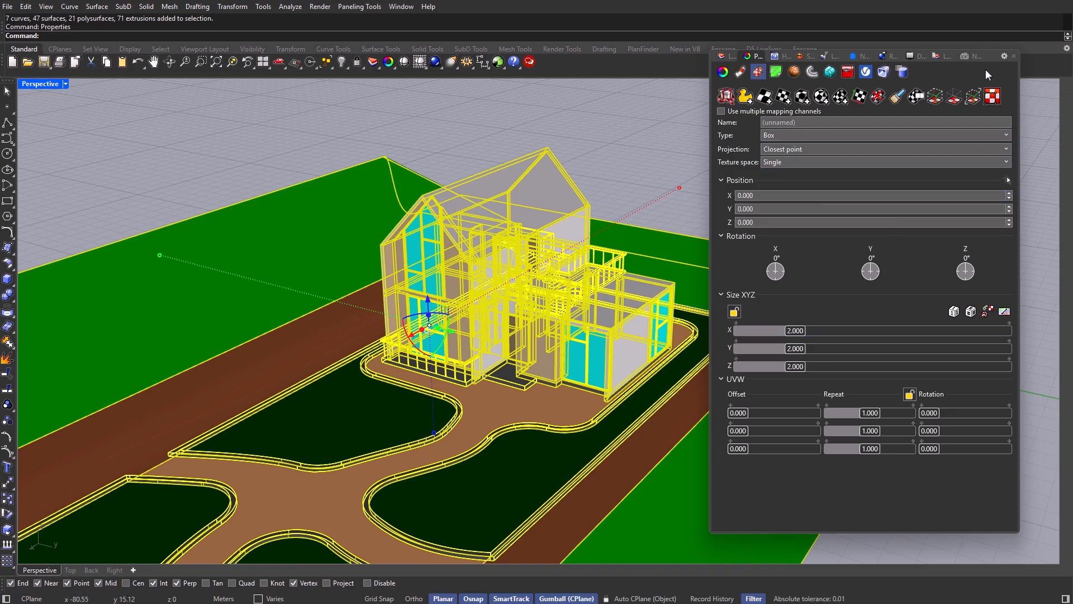
click(1014, 57)
click(702, 164)
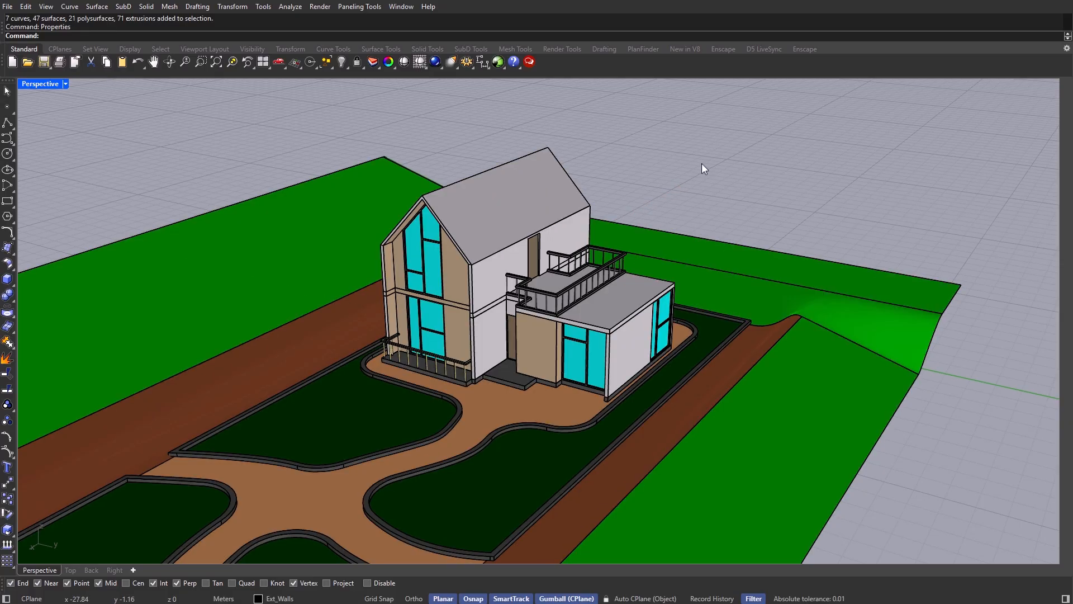
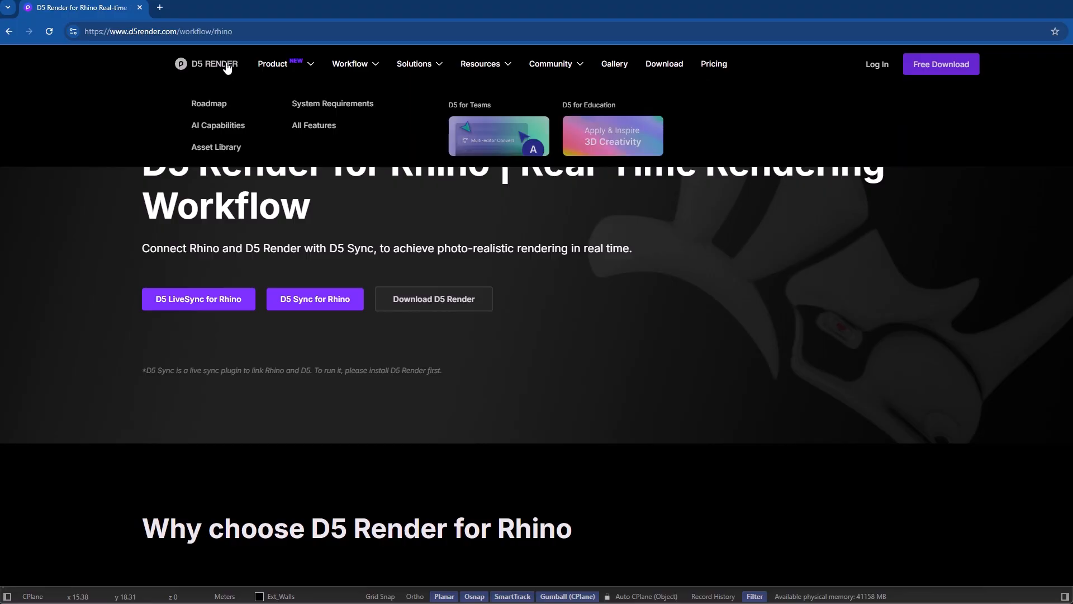
Step: Switch to the browser and open the Rhino workflow page on the D5 Render website
mouse_move(359, 65)
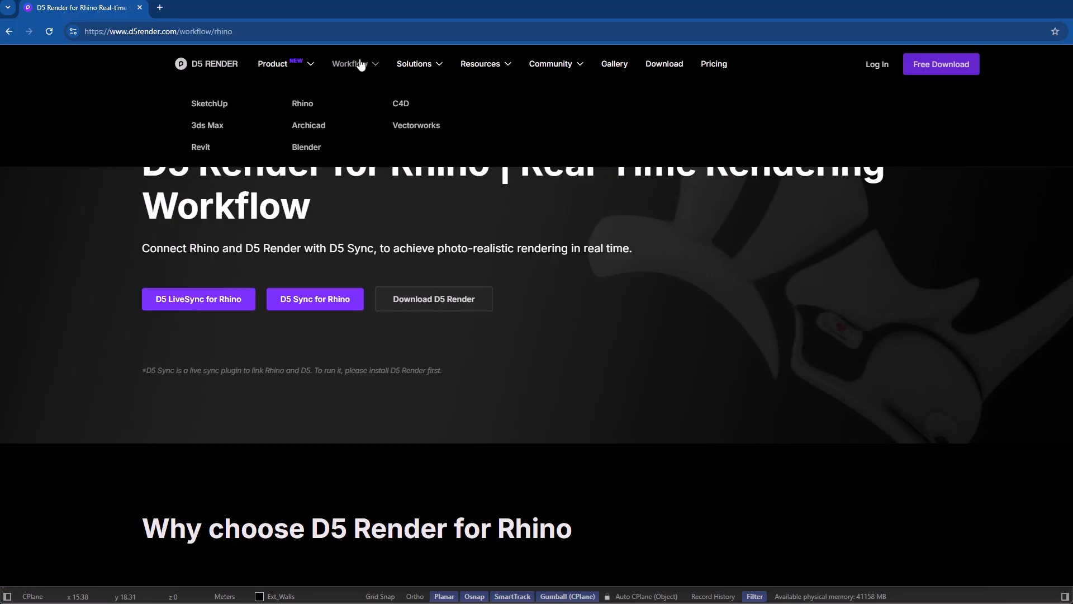
click(303, 104)
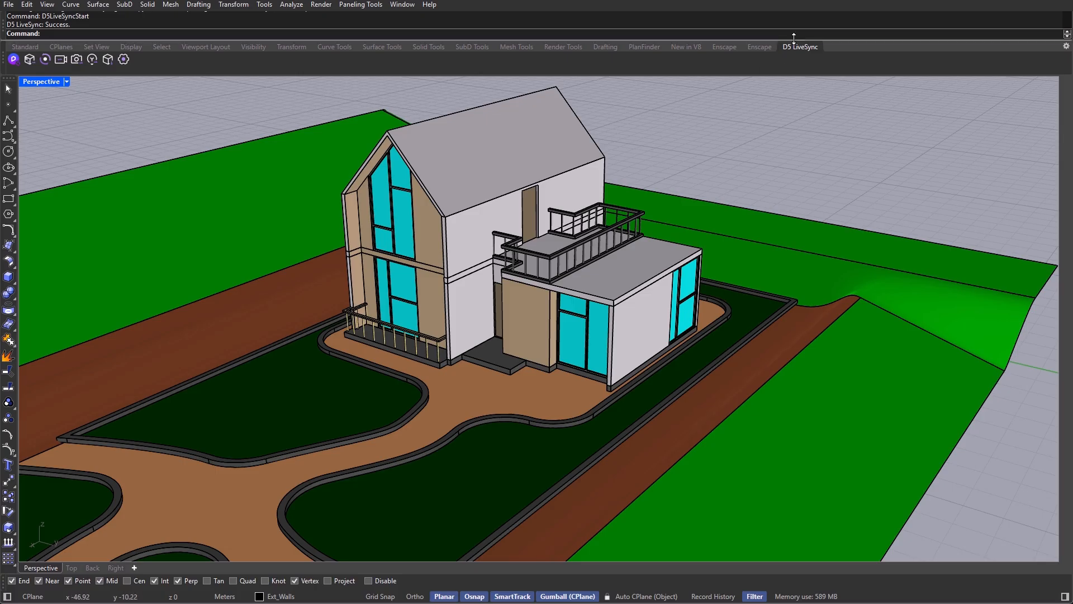
Step: Back in Rhino, float and redock the D5 LiveSync toolbar, and start syncing the model to a new D5 Render project
drag(793, 48, 858, 150)
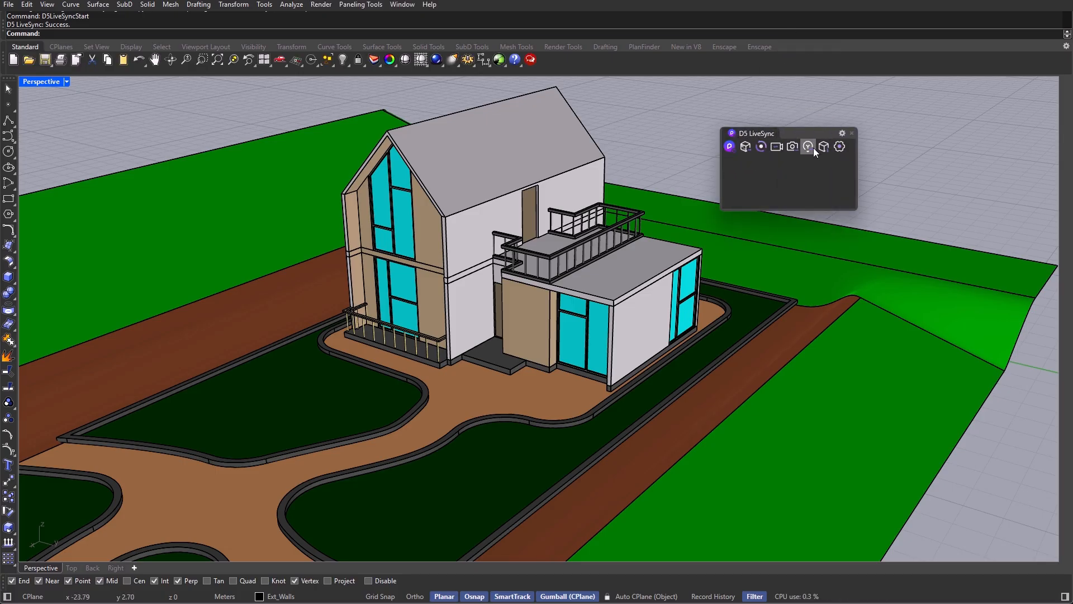
drag(740, 133, 770, 49)
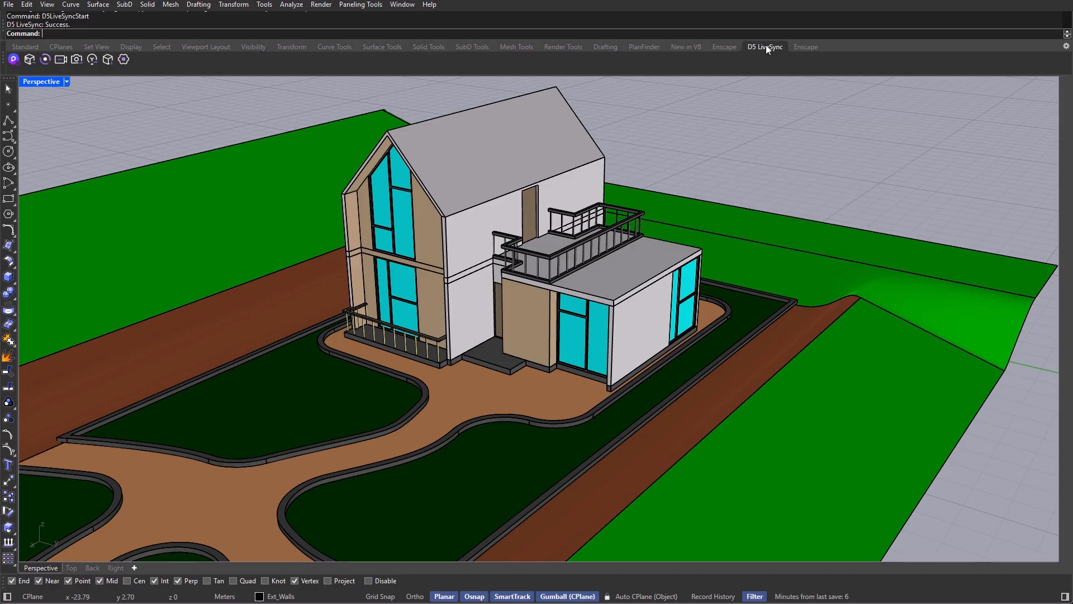
click(13, 59)
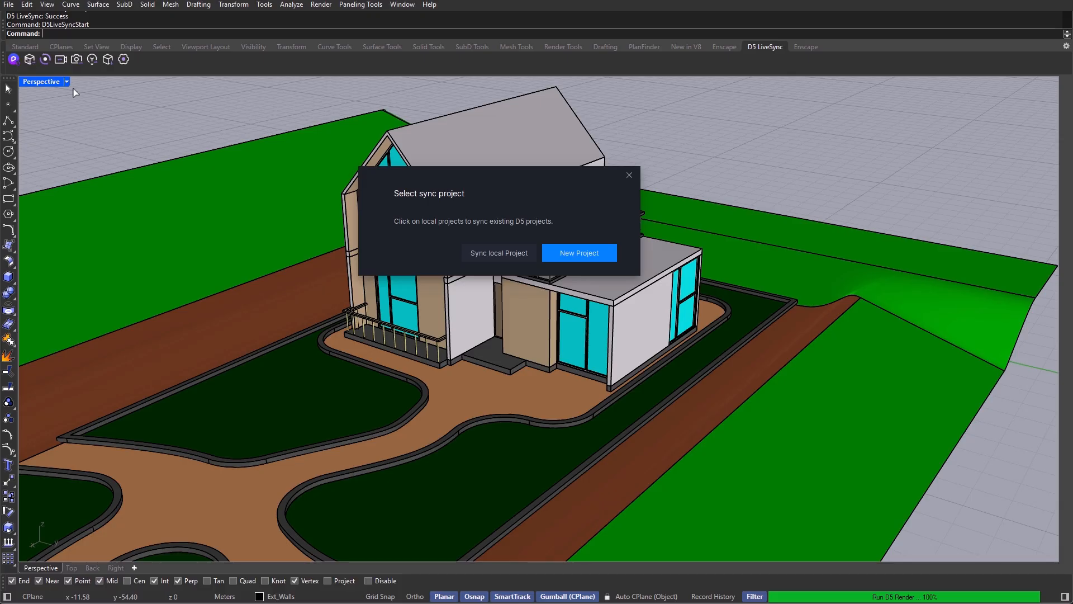
click(593, 254)
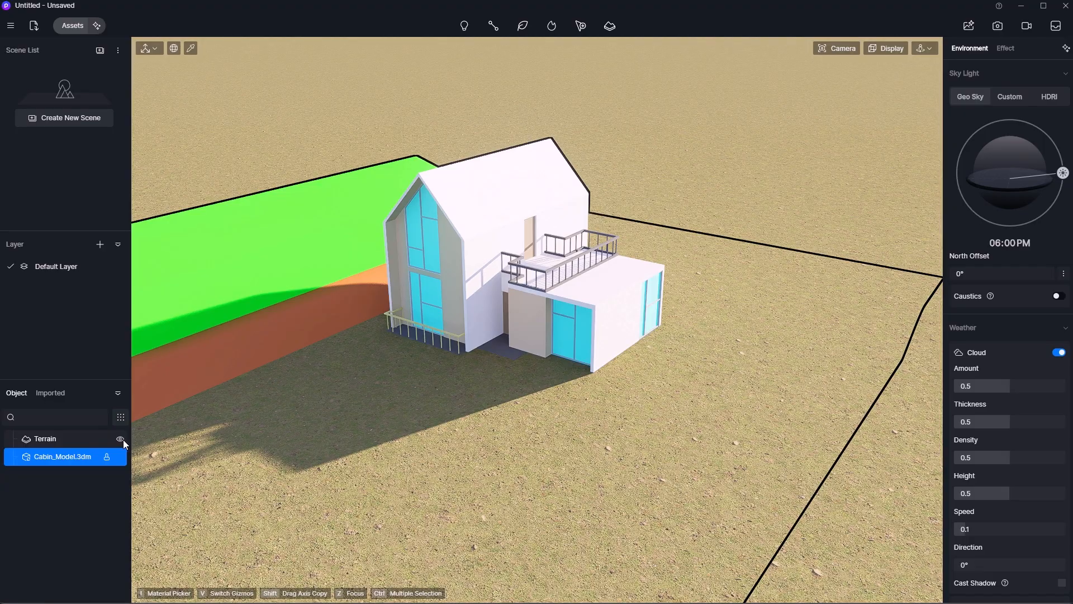
Step: In D5 Render, hide the Terrain object and open the online material library beside the house view
click(119, 439)
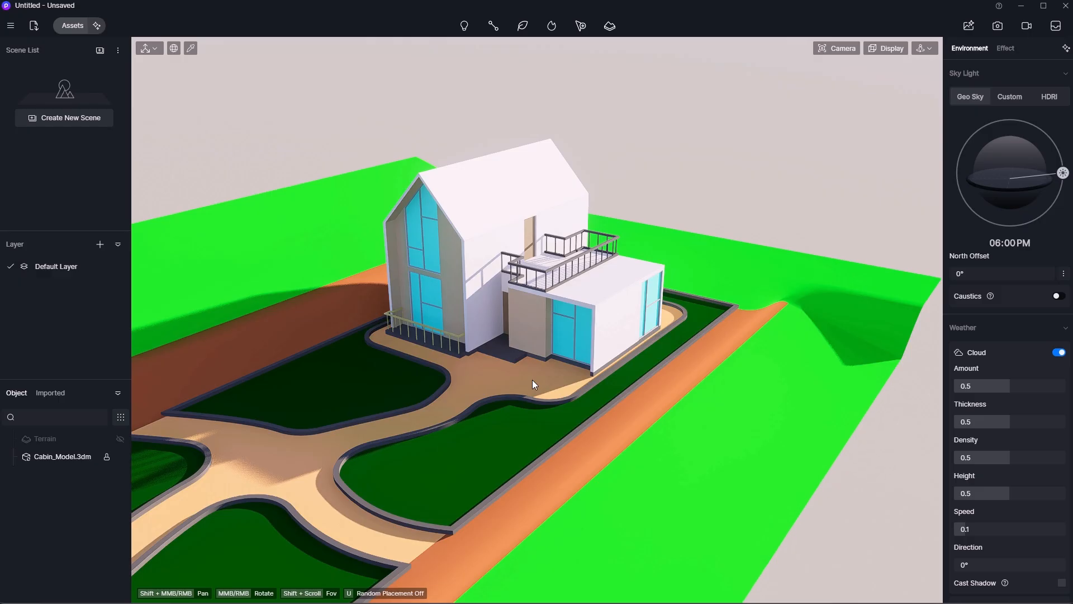
key(m)
click(504, 7)
key(m)
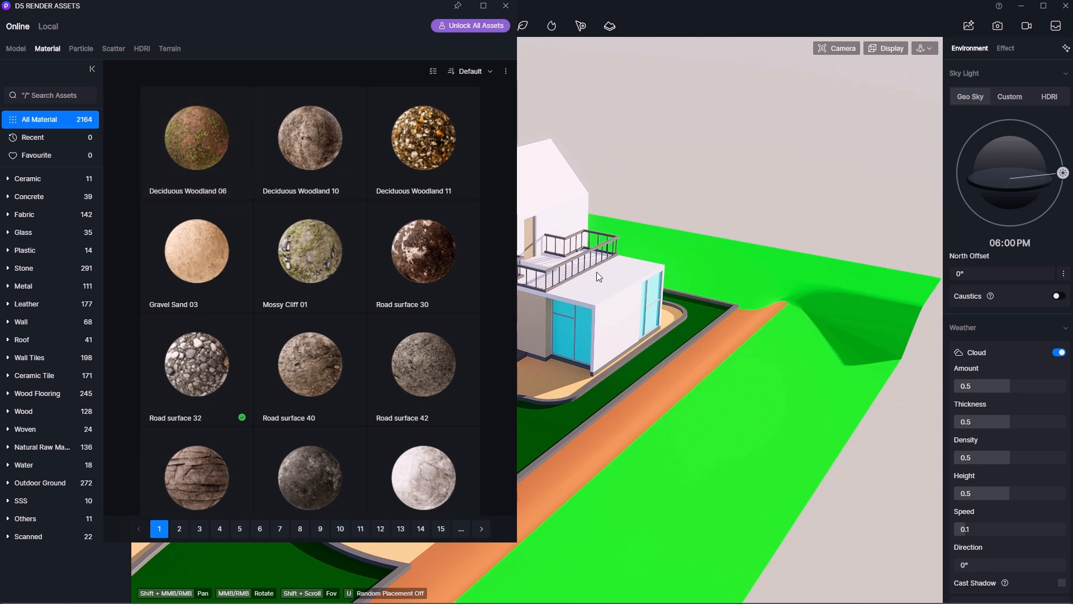
scroll(806, 321, down, 2)
scroll(539, 256, up, 6)
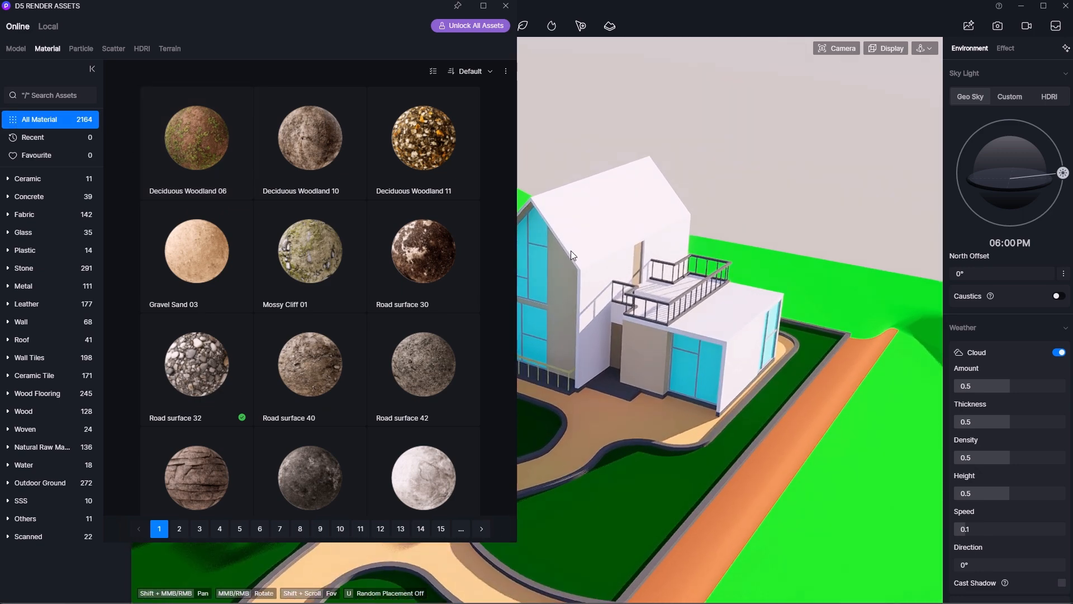
Step: Apply the Carbon black wood material from the library's Wood category to the house's roof and outer shell
scroll(581, 264, up, 2)
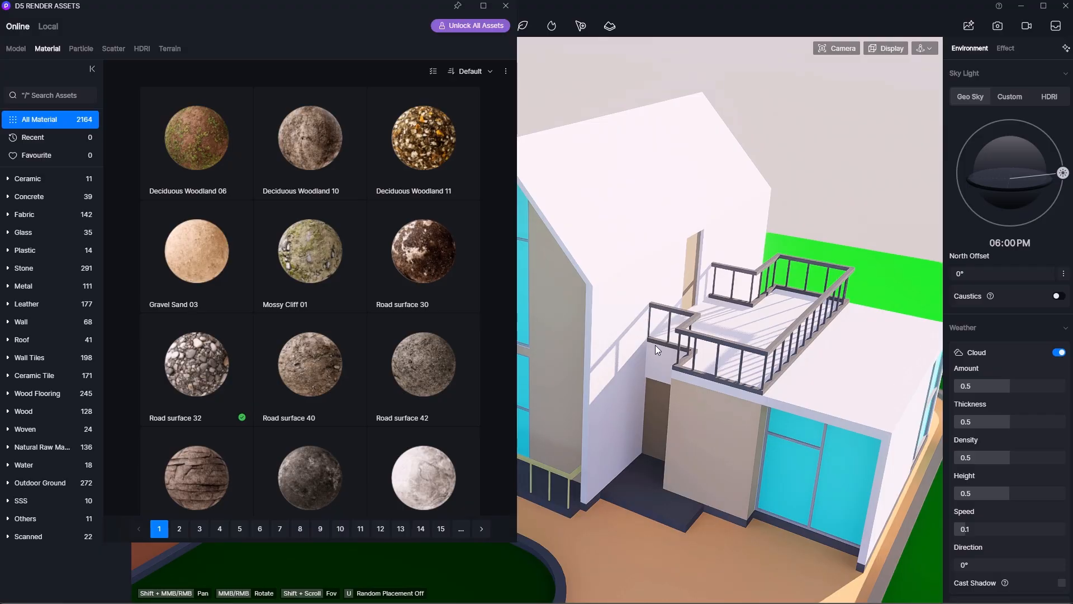
click(35, 409)
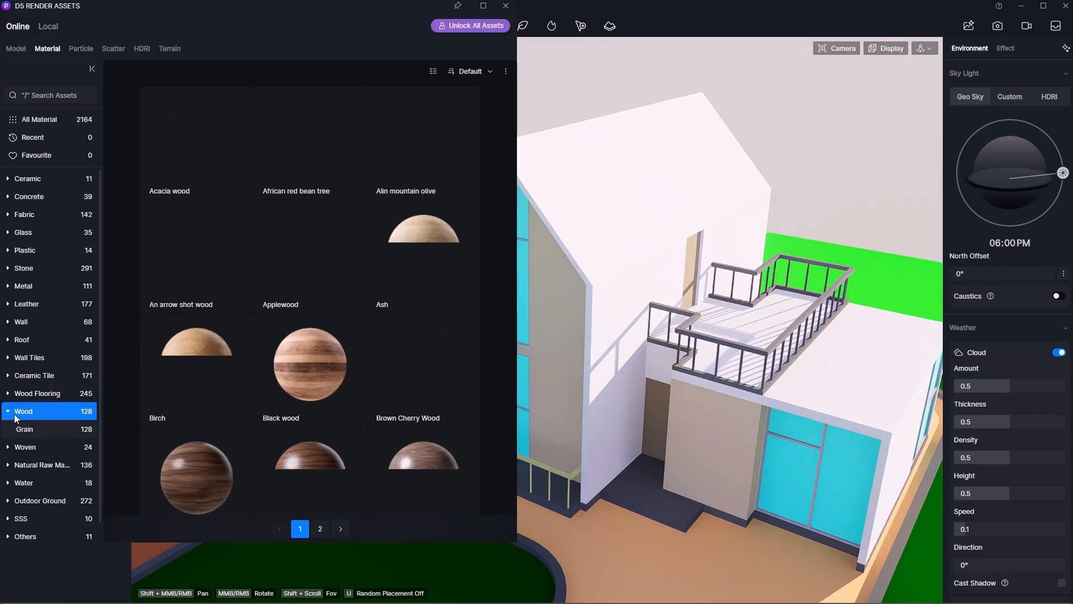
scroll(269, 334, down, 5)
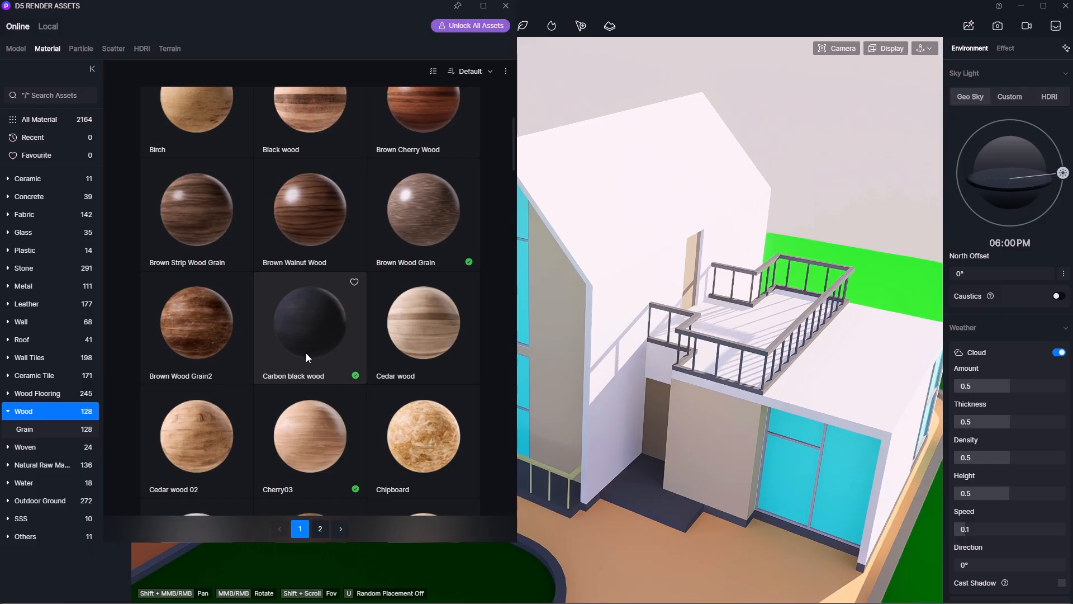
scroll(319, 347, down, 3)
scroll(337, 342, up, 2)
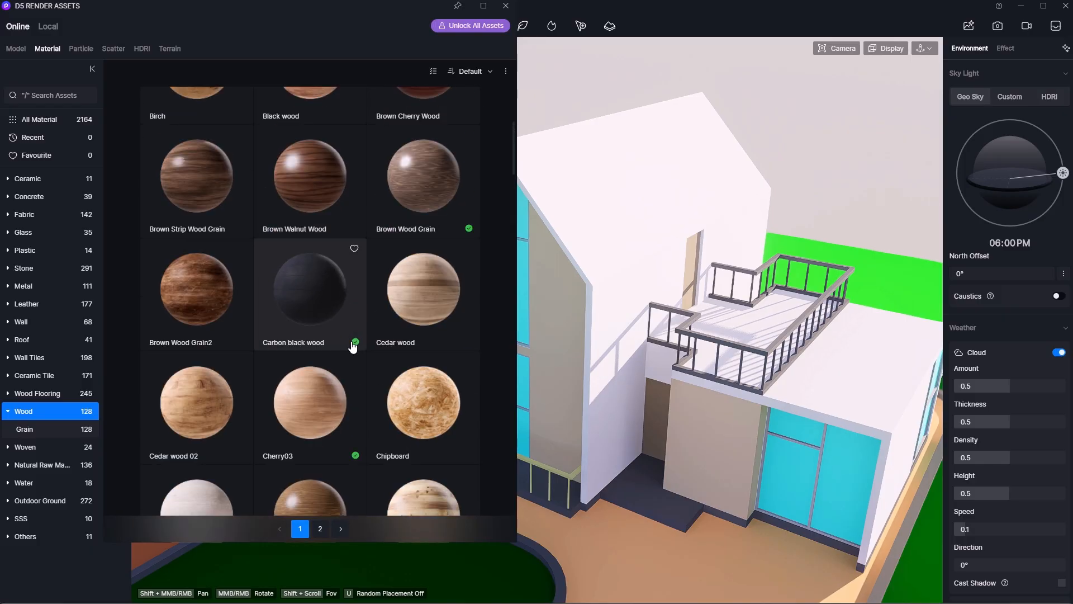
click(353, 335)
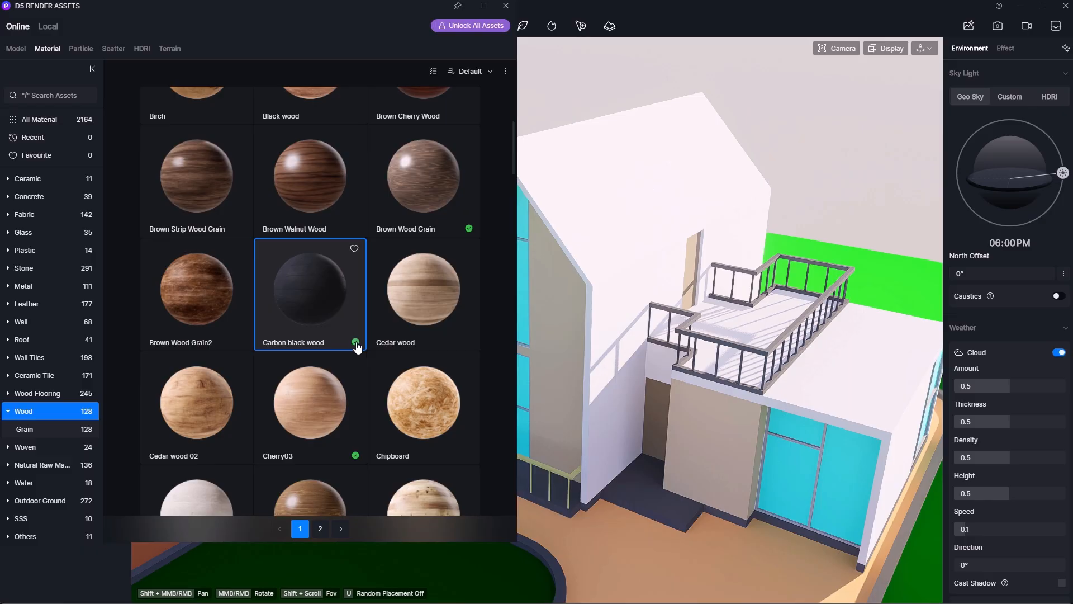
click(588, 214)
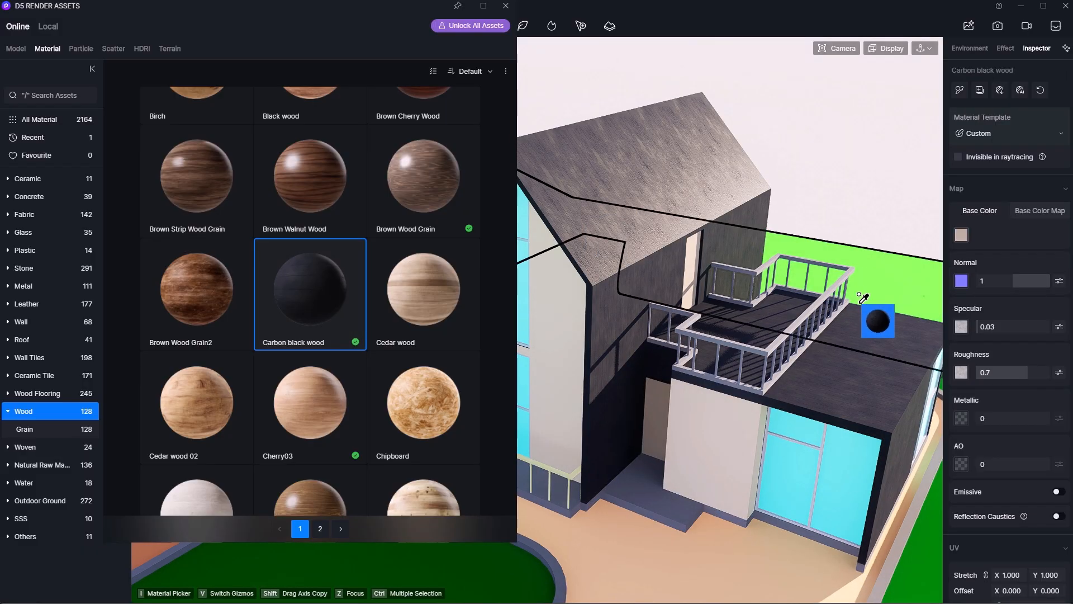
Step: Apply the Cherry03 wood material to the front facade walls of the house
scroll(859, 293, down, 5)
right_drag(859, 294, 838, 281)
scroll(838, 281, up, 3)
scroll(611, 190, up, 2)
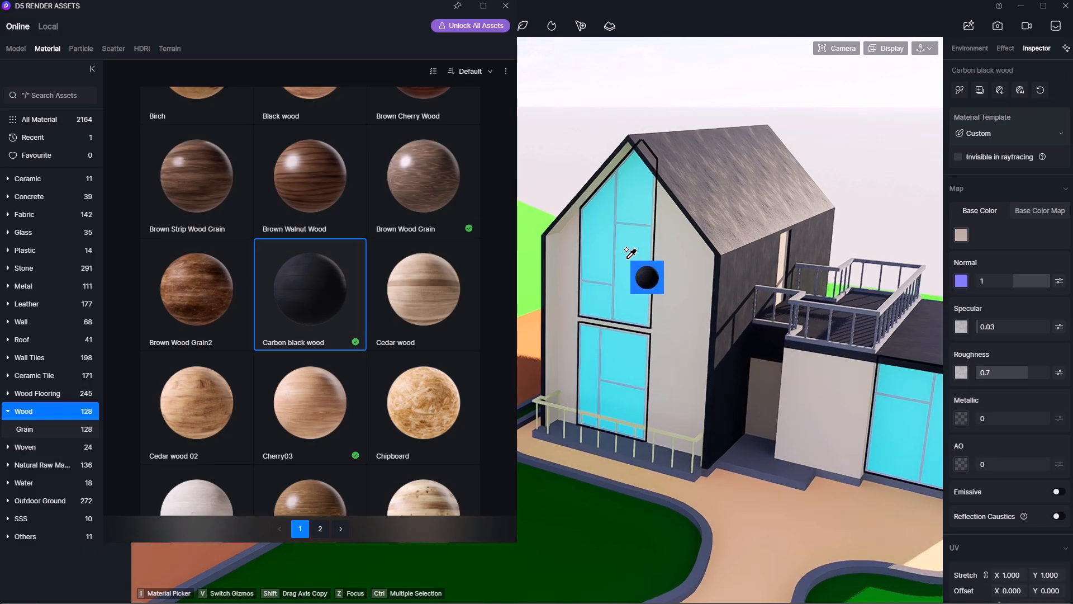
right_drag(667, 319, 744, 279)
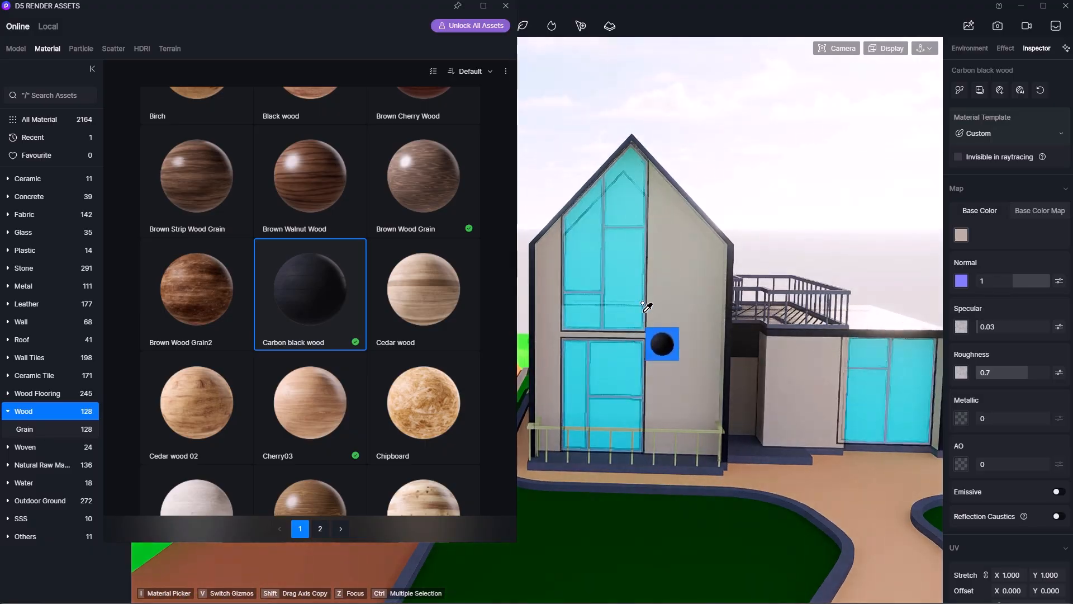
right_drag(647, 304, 723, 307)
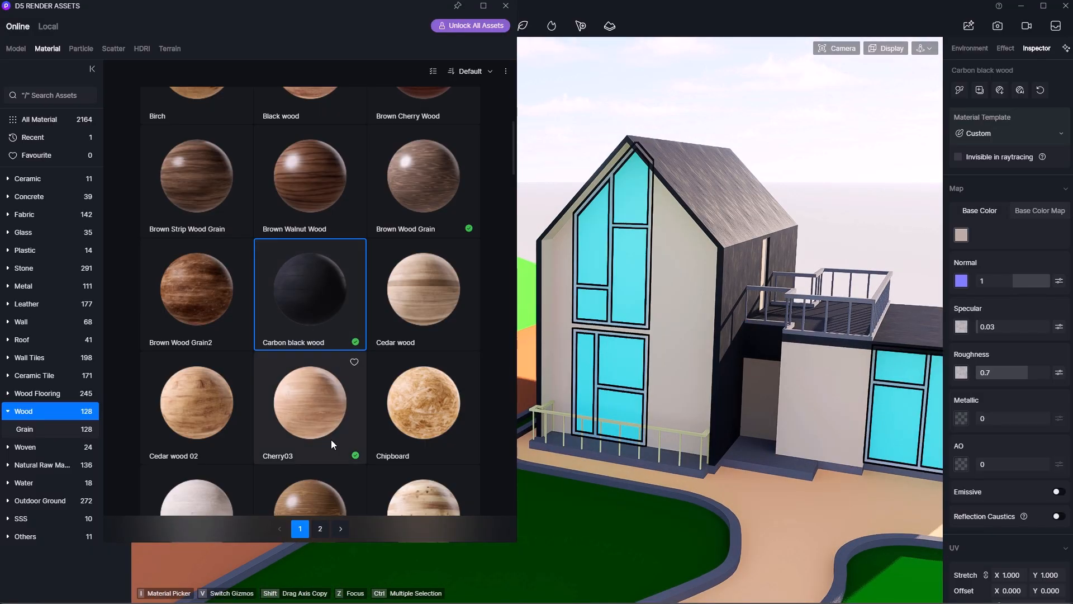
click(356, 458)
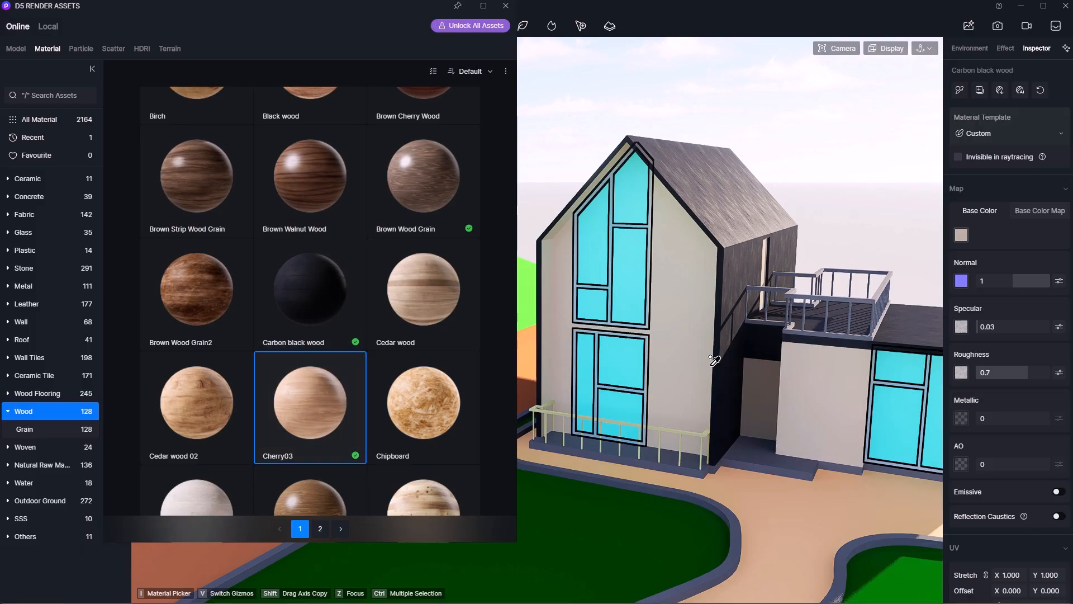
click(673, 332)
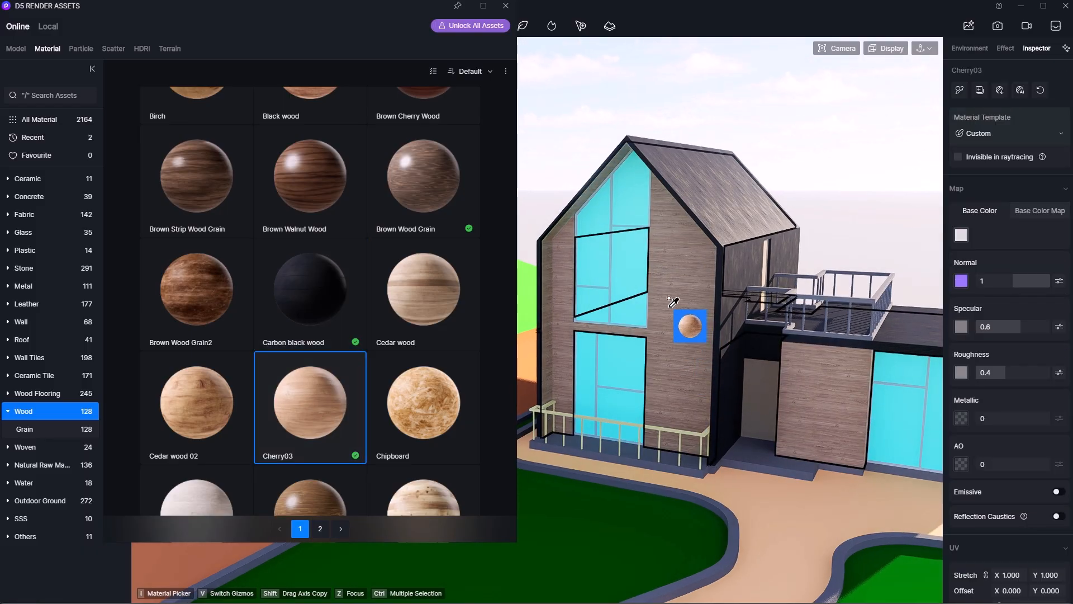
Step: Rotate the Cherry03 texture on the facade walls by 90°
scroll(668, 370, down, 1)
scroll(669, 374, up, 5)
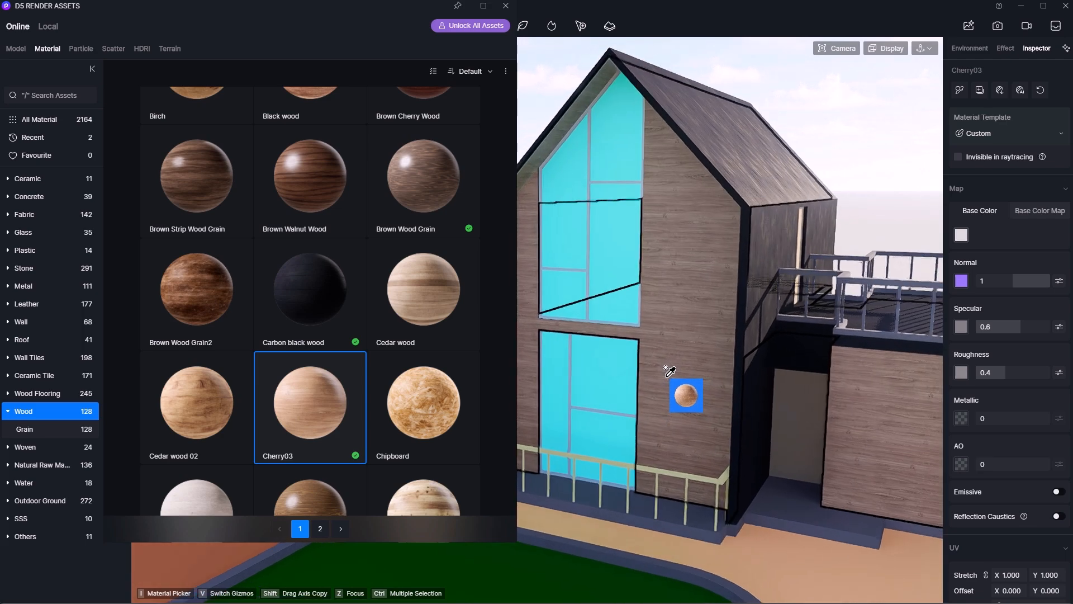
scroll(688, 402, down, 5)
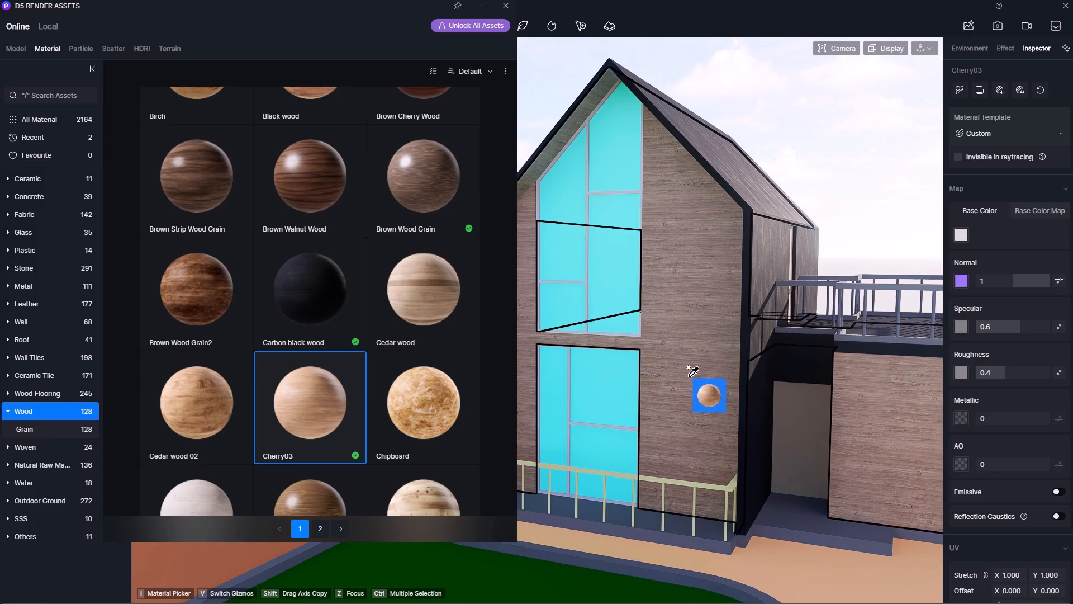
click(679, 351)
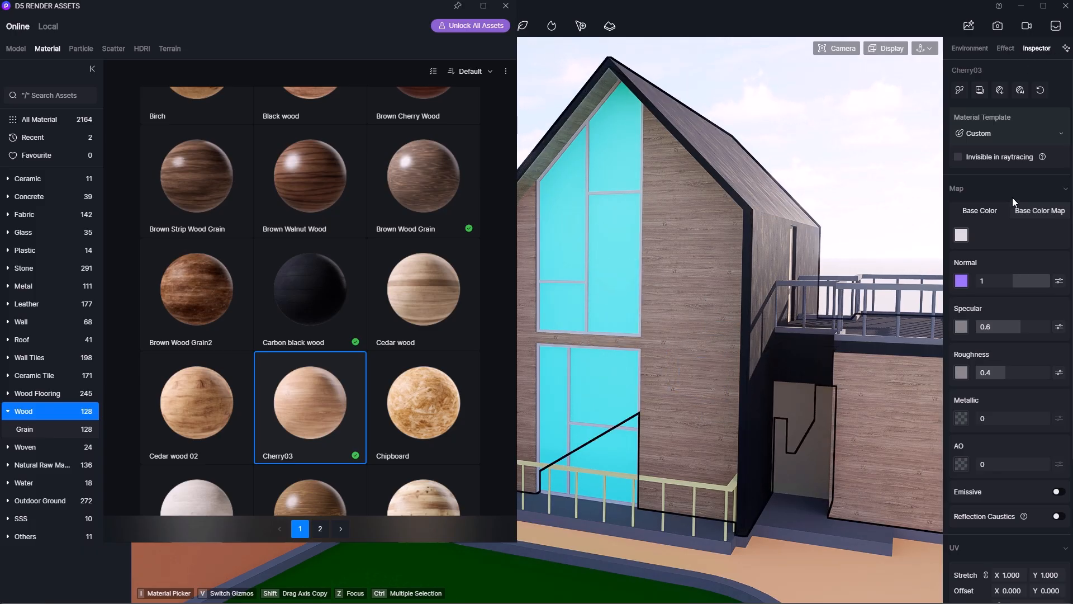
scroll(1034, 259, down, 6)
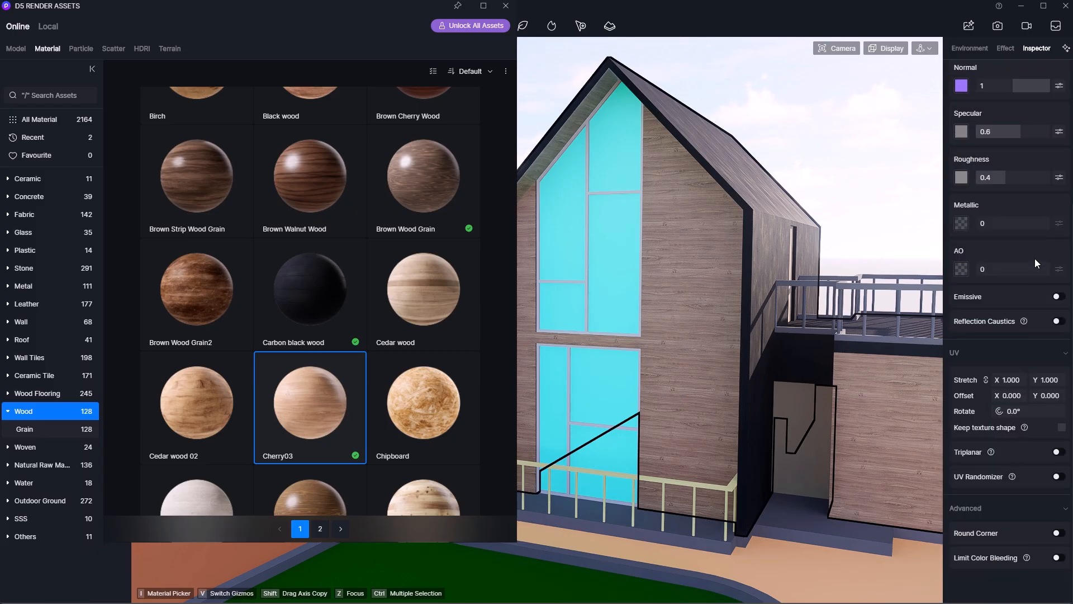
click(1026, 412)
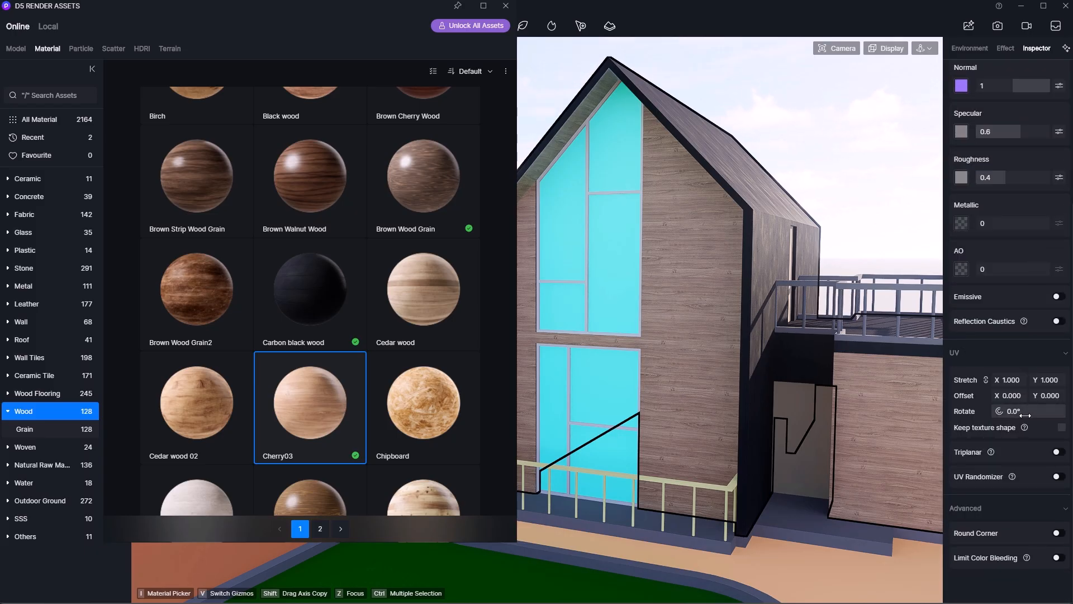
text(90)
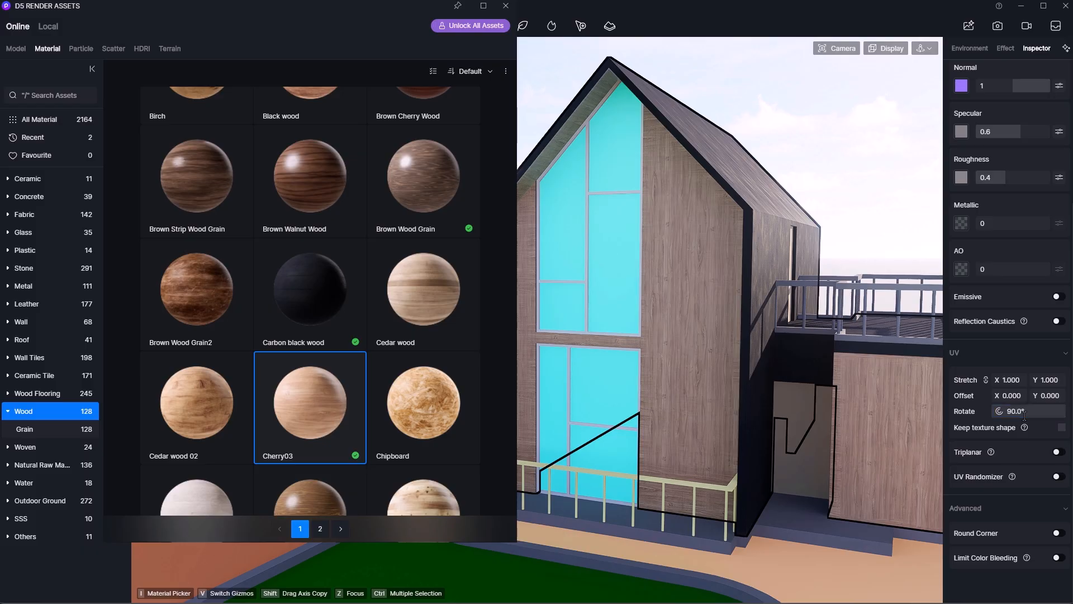
key(Return)
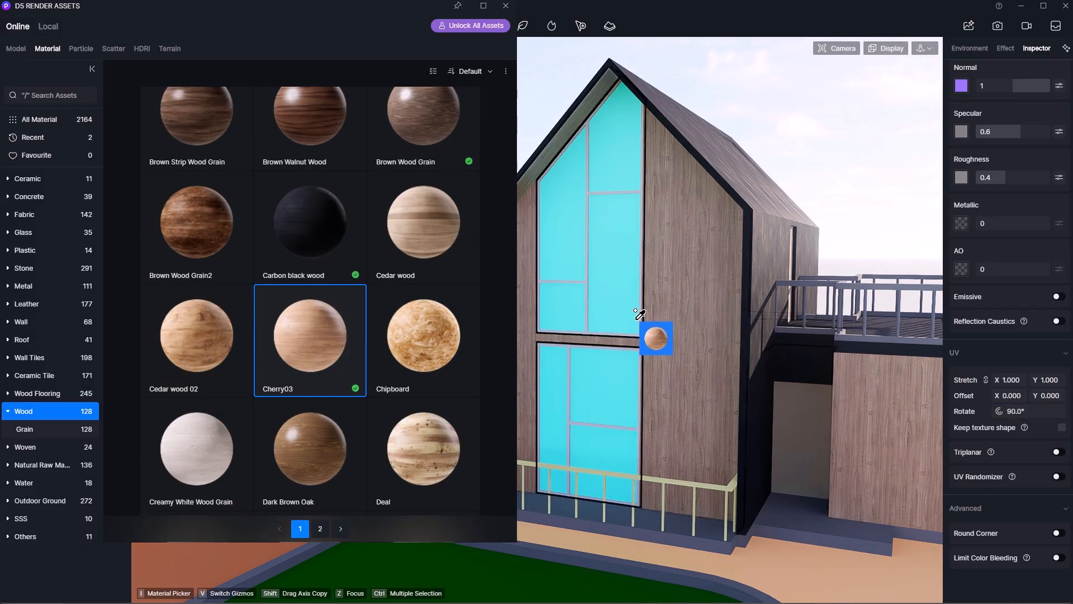
click(671, 303)
Step: Search the material library for "board", download Sauna board and apply it to the facade walls, then close the library
click(62, 99)
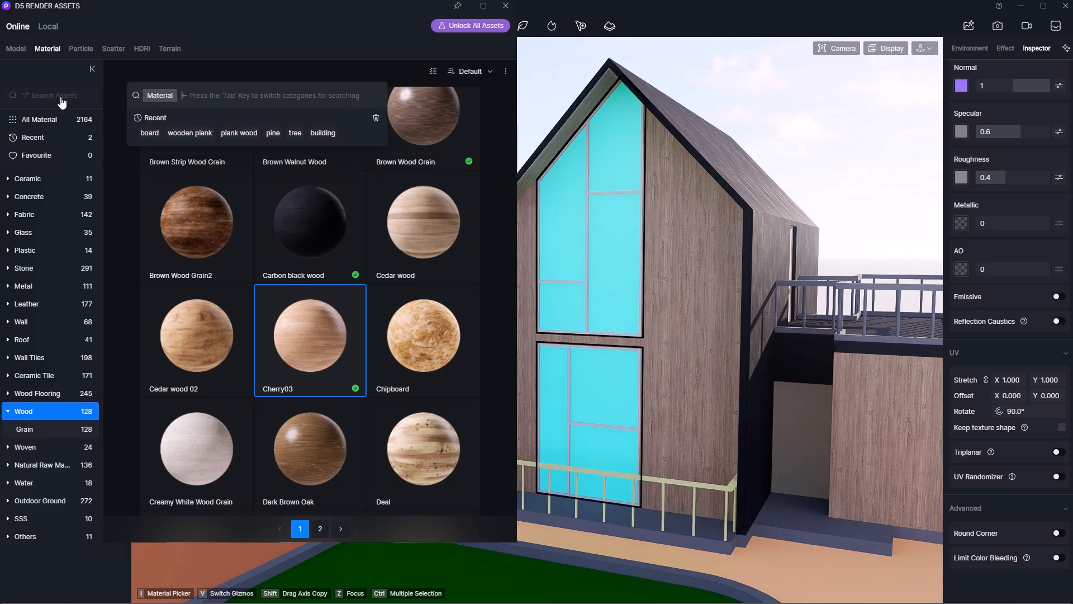
text(board)
key(Return)
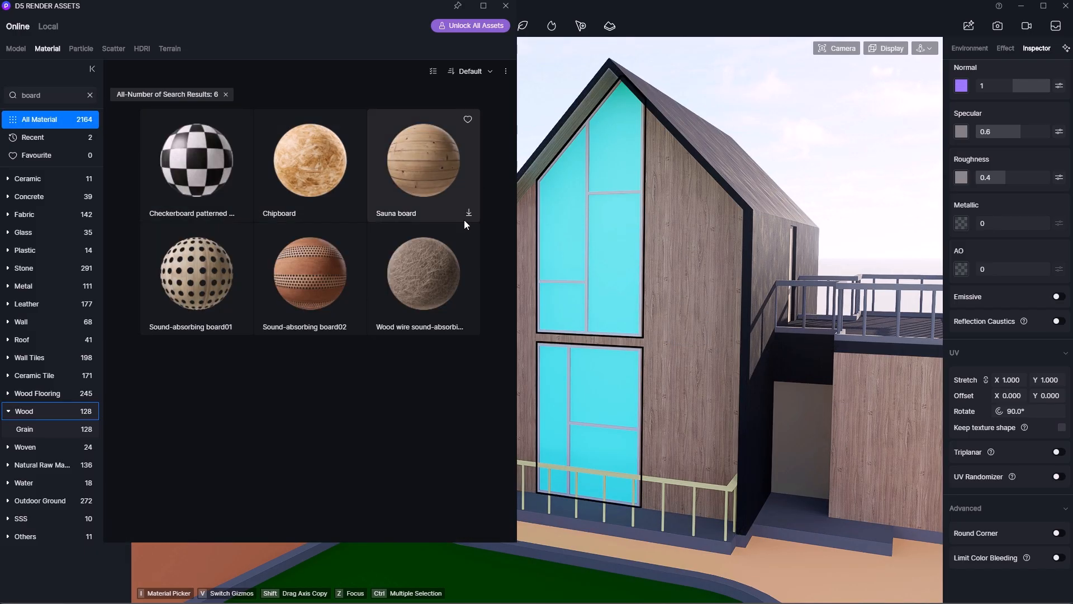
click(469, 214)
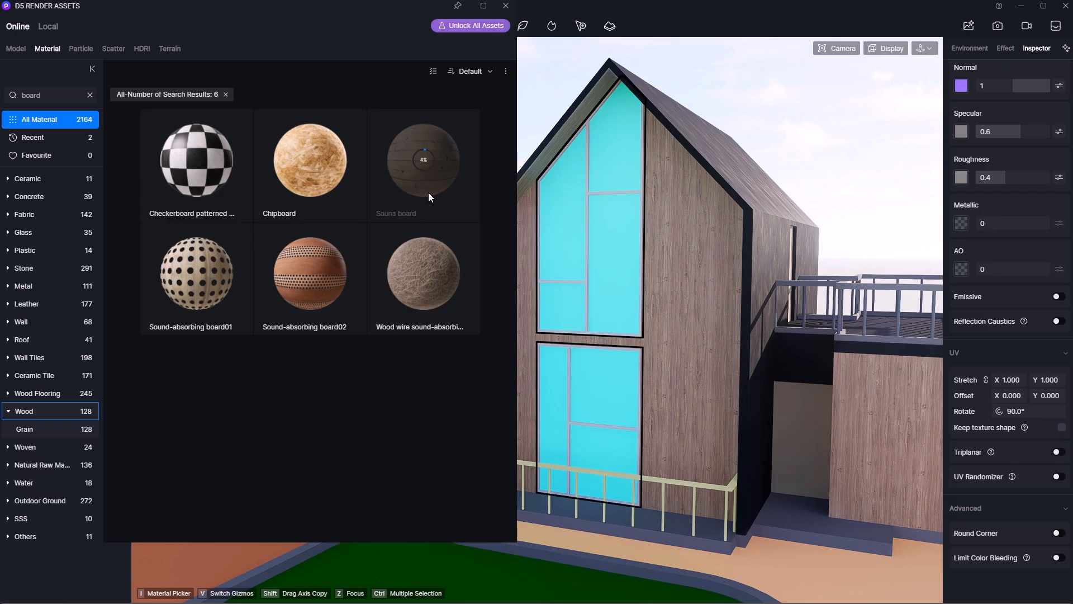
click(452, 189)
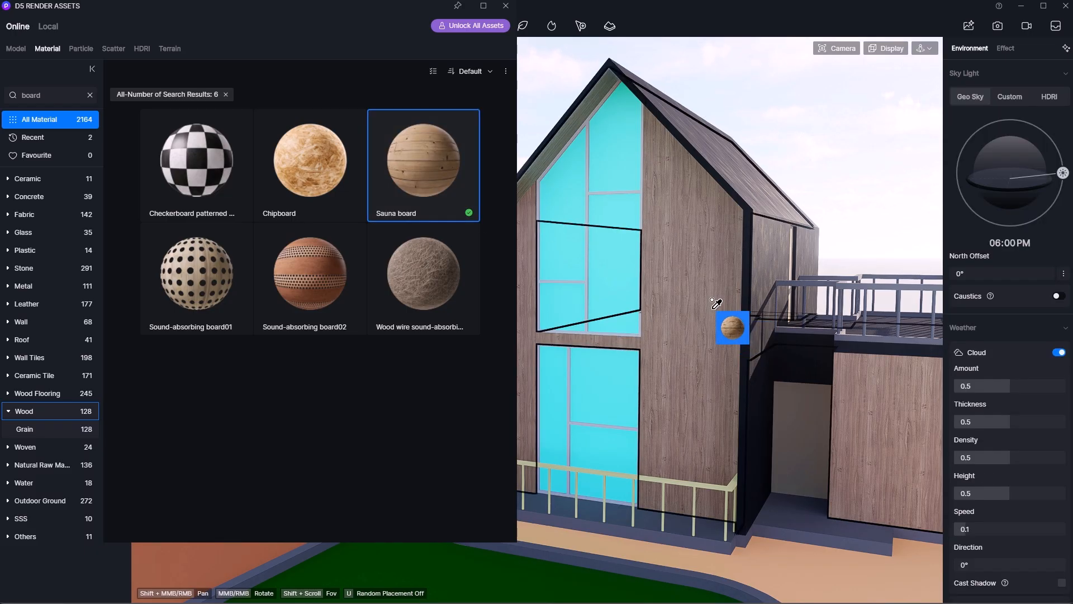
click(656, 425)
mouse_move(691, 408)
middle_down()
mouse_move(752, 408)
mouse_move(683, 410)
middle_up()
scroll(686, 407, down, 3)
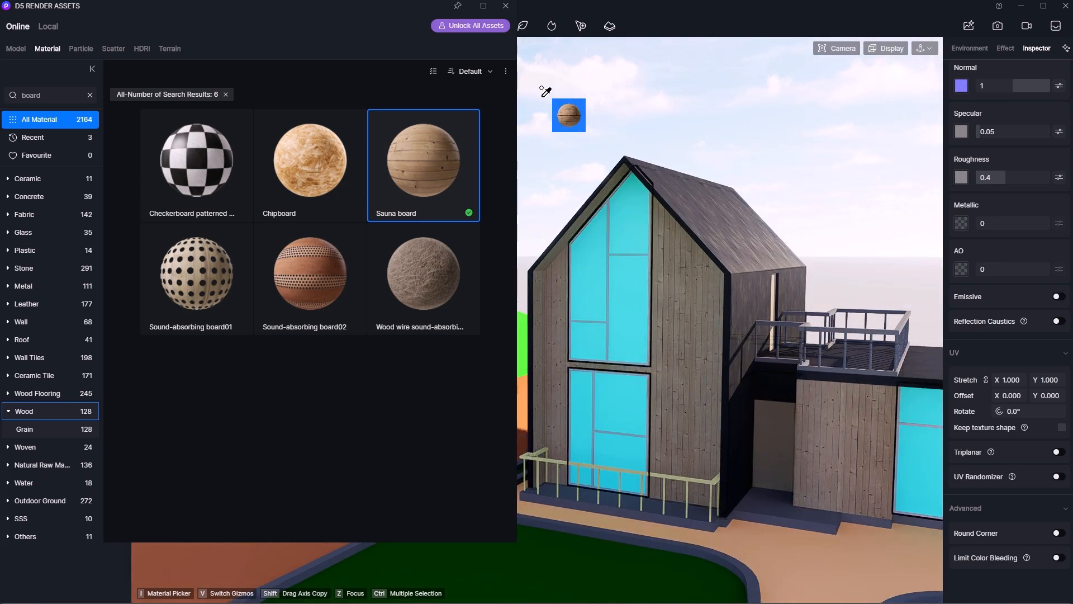
click(506, 6)
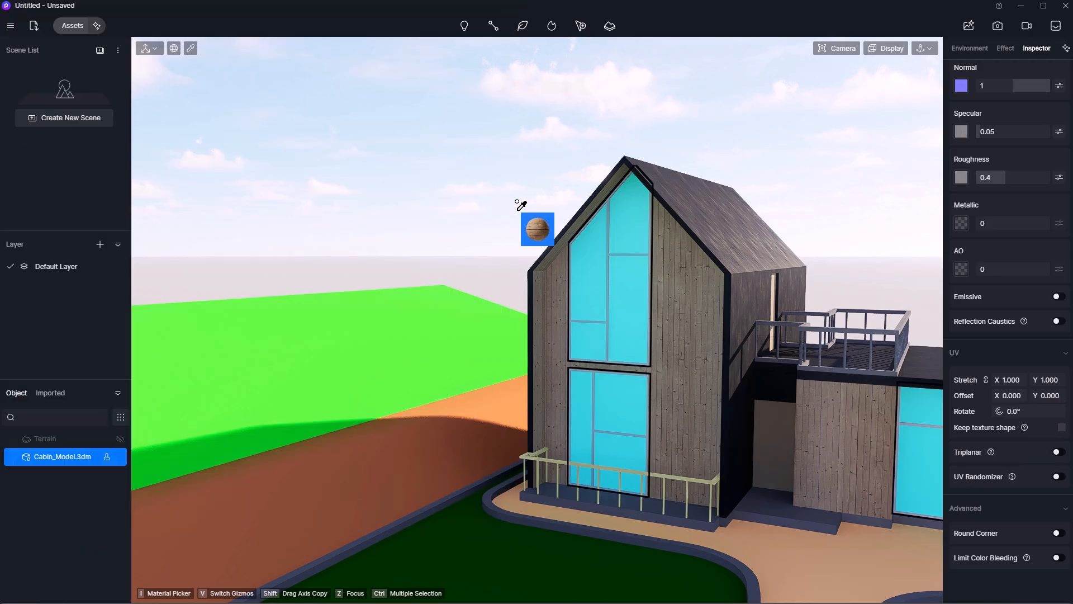
key(Escape)
Step: Switch to the browser and search ambientCG's PBR surfaces for "wood"
key(alt+Tab)
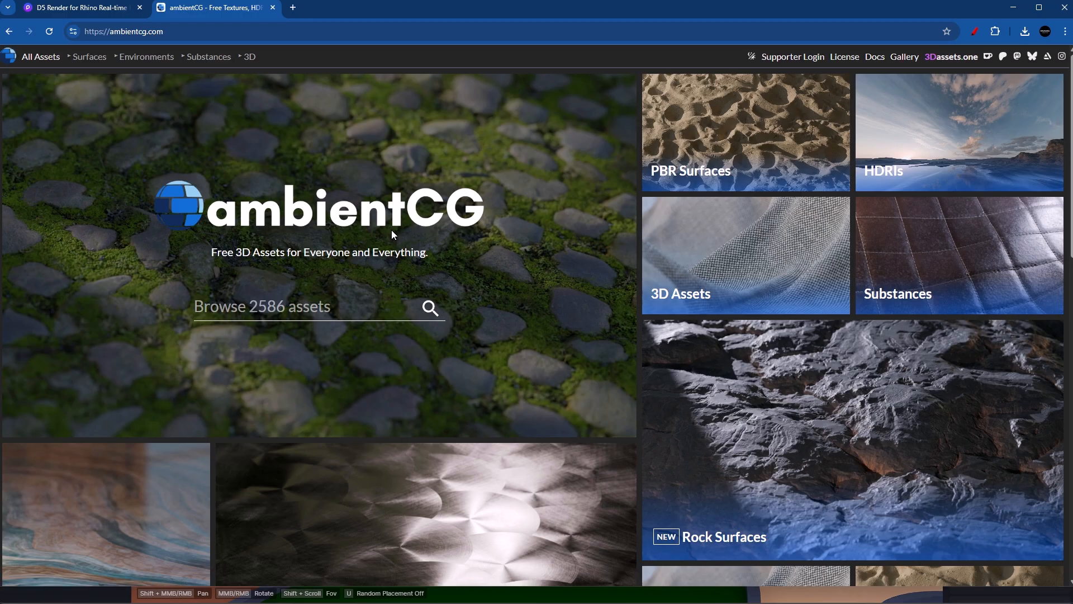
click(699, 146)
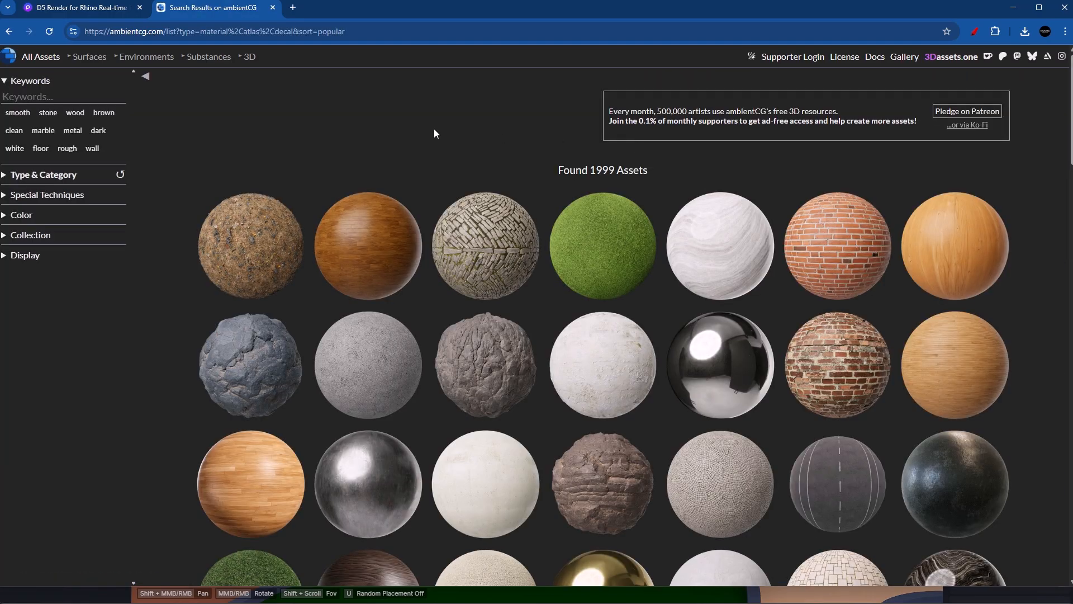
click(46, 96)
text(wood)
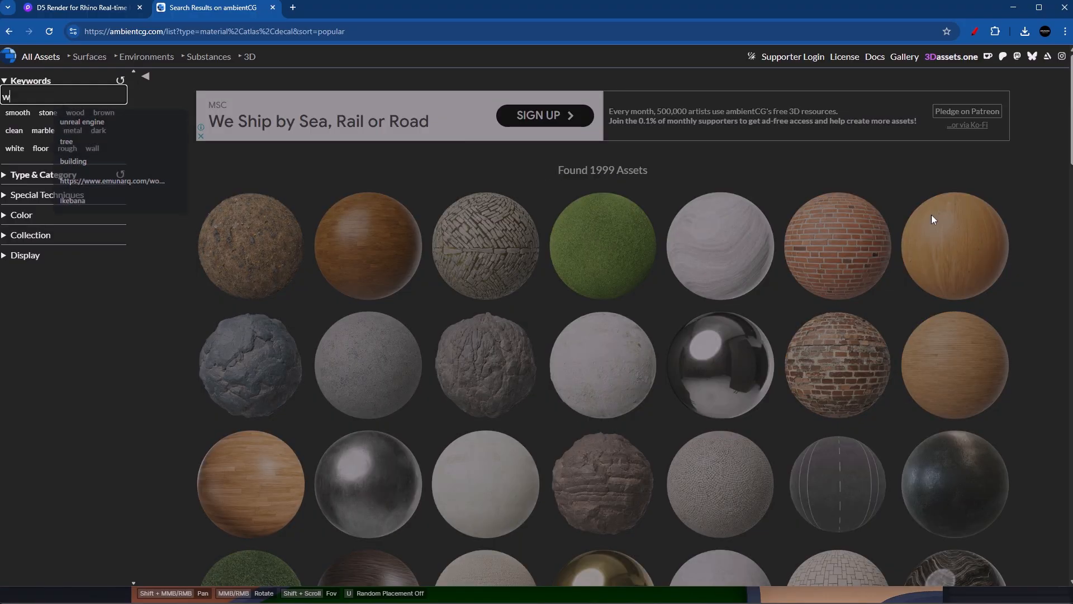
key(Return)
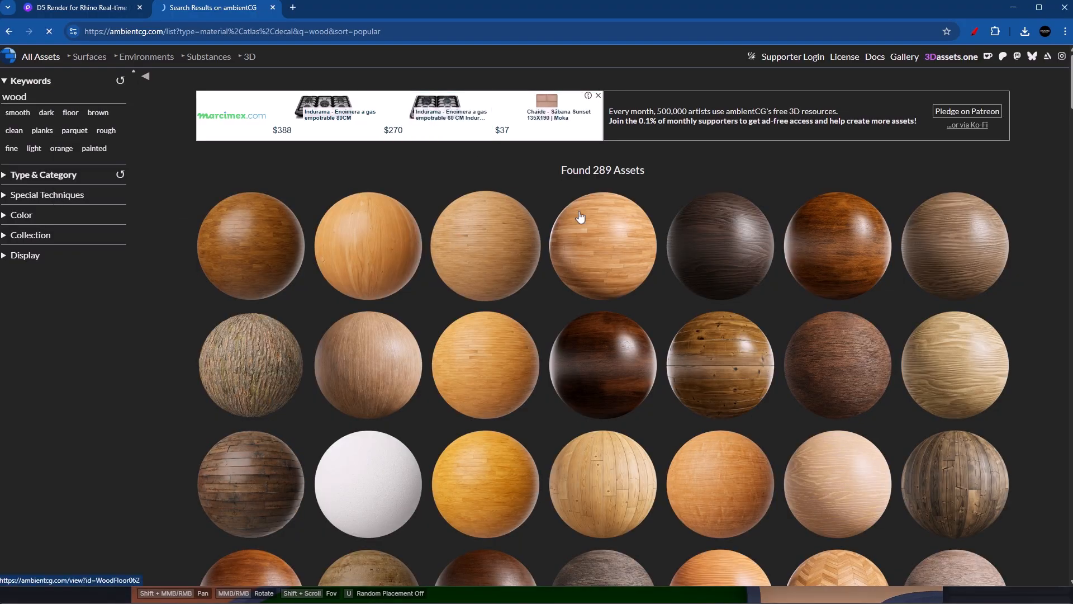
Step: Download the Wood Floor 062 material as a 2K-PNG zip and extract it in the Materials folder
click(582, 216)
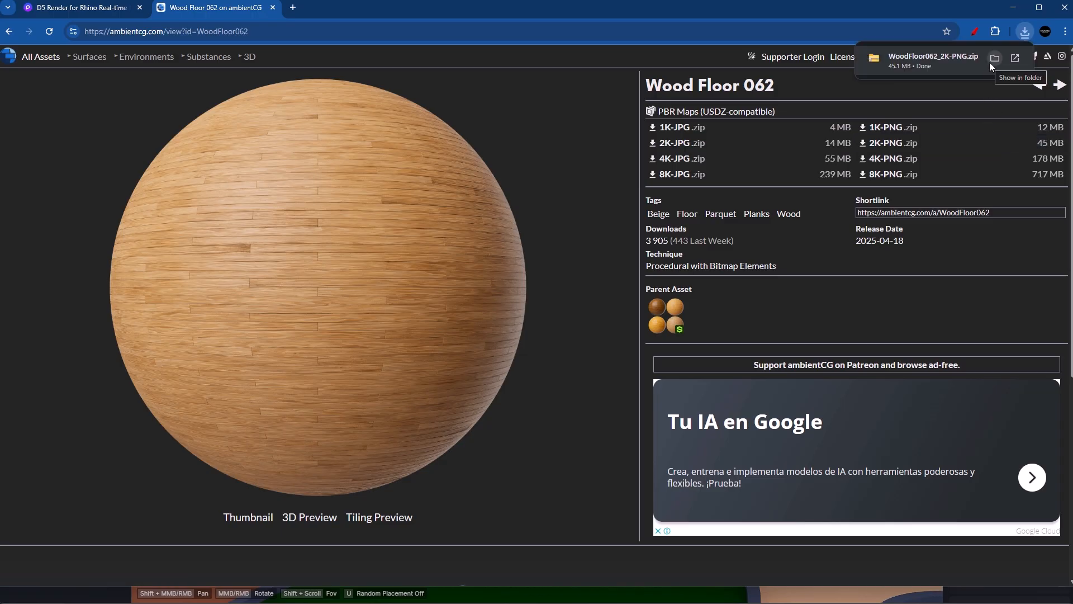
click(995, 58)
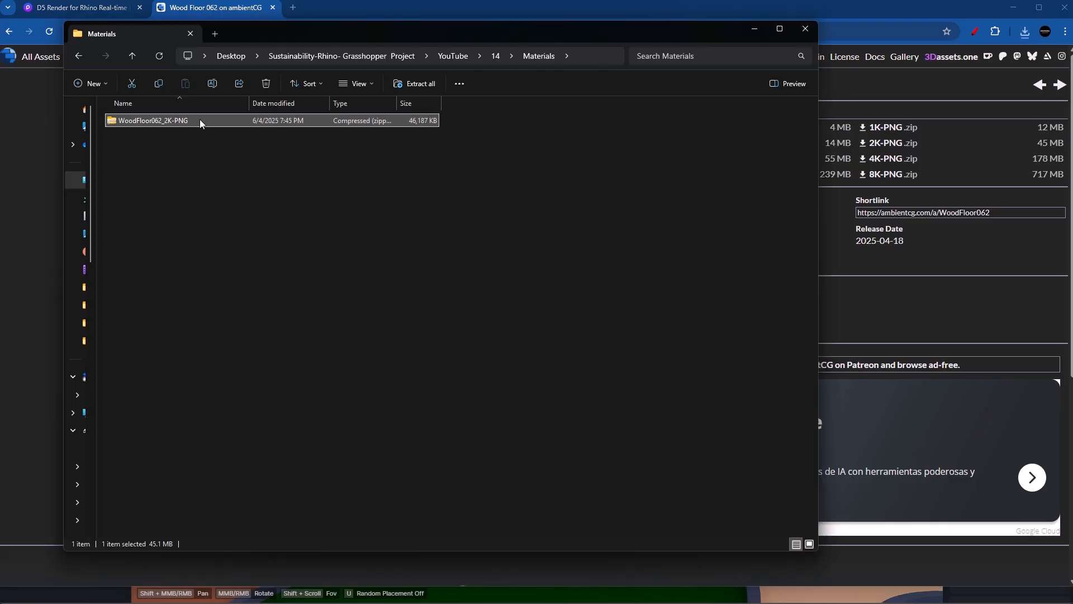
right_click(200, 119)
mouse_move(285, 457)
click(427, 472)
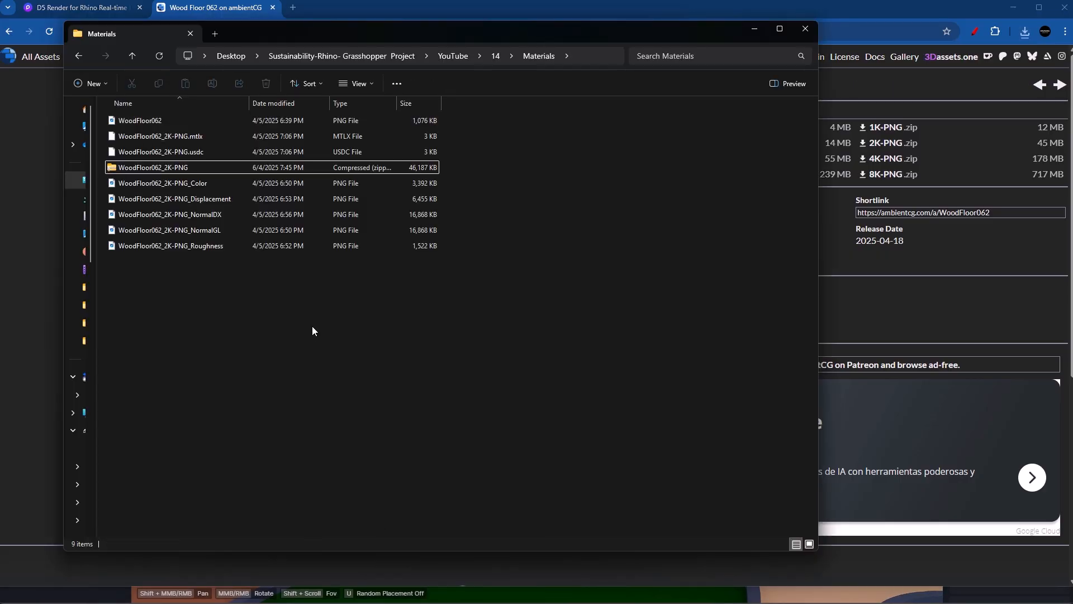
Step: Show the Materials folder as large icons and delete the preview image, the .mtlx and .usdc files and the zip archive
right_click(313, 325)
mouse_move(366, 337)
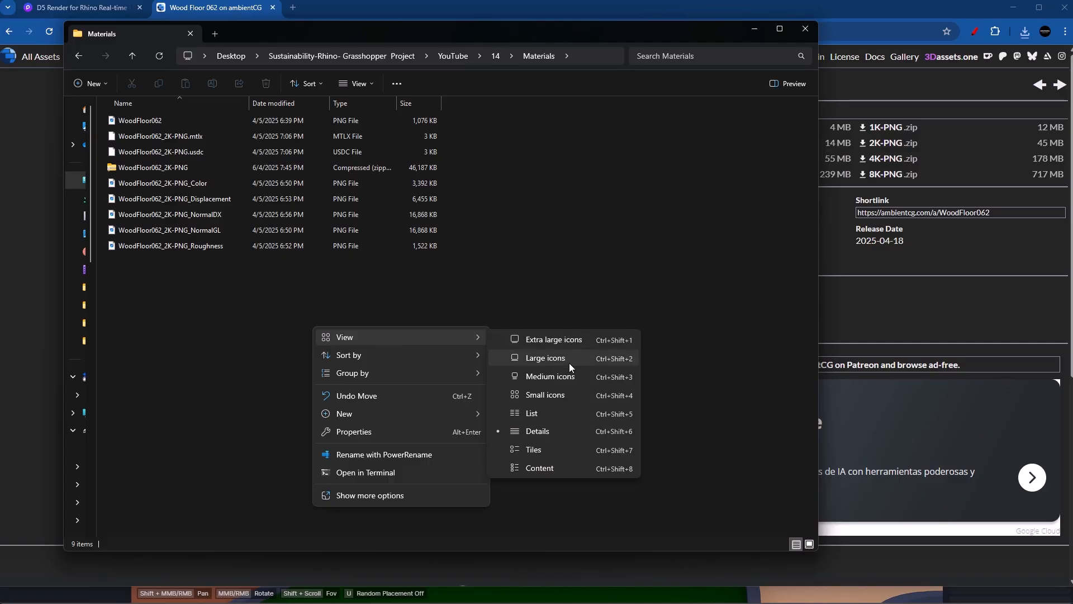
click(571, 360)
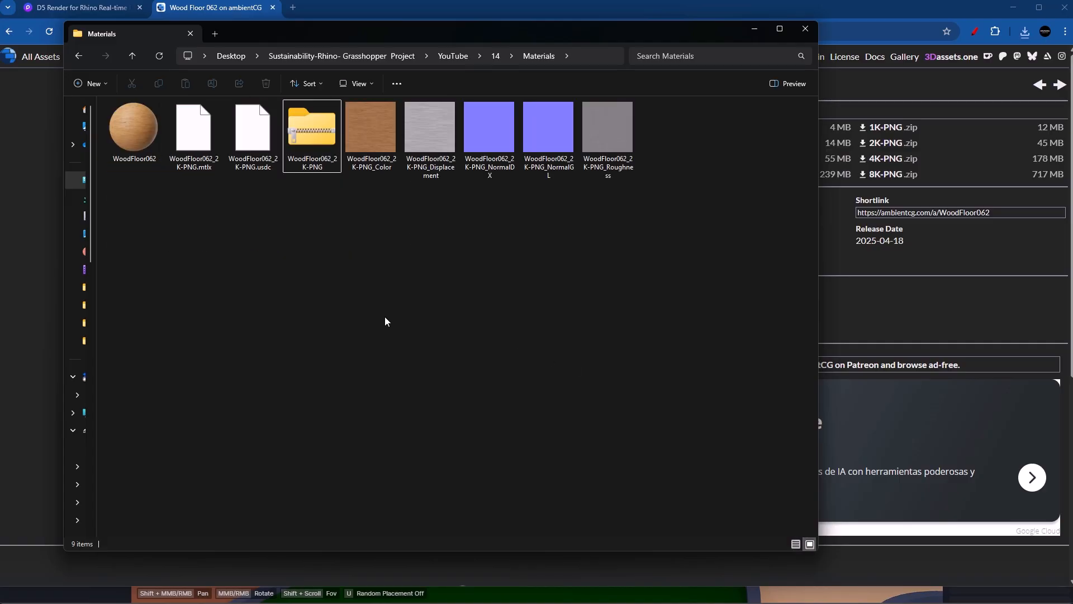
click(133, 149)
shift+click(331, 162)
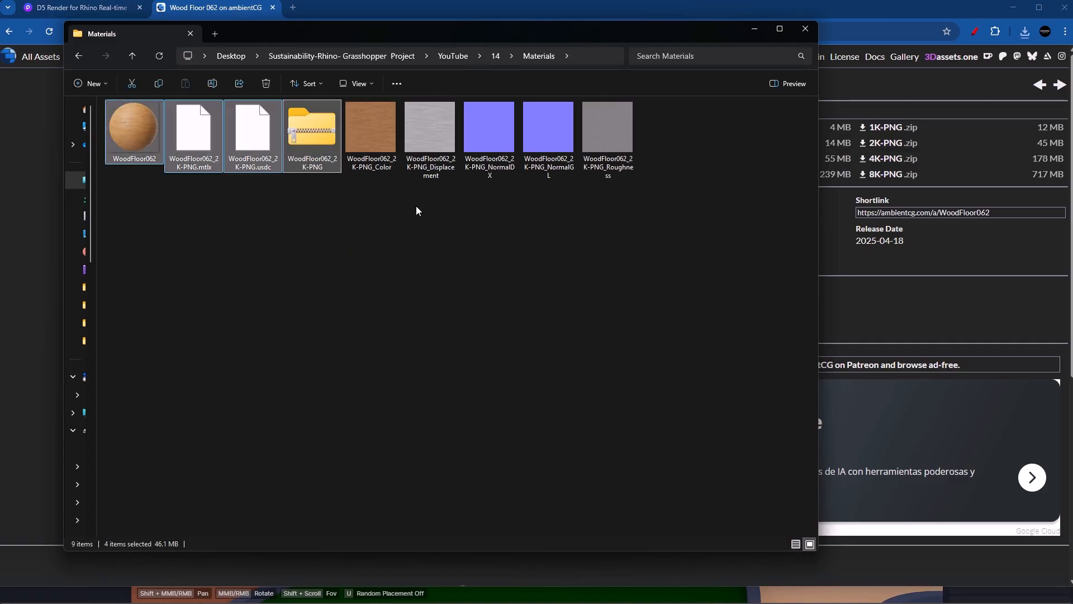
key(Delete)
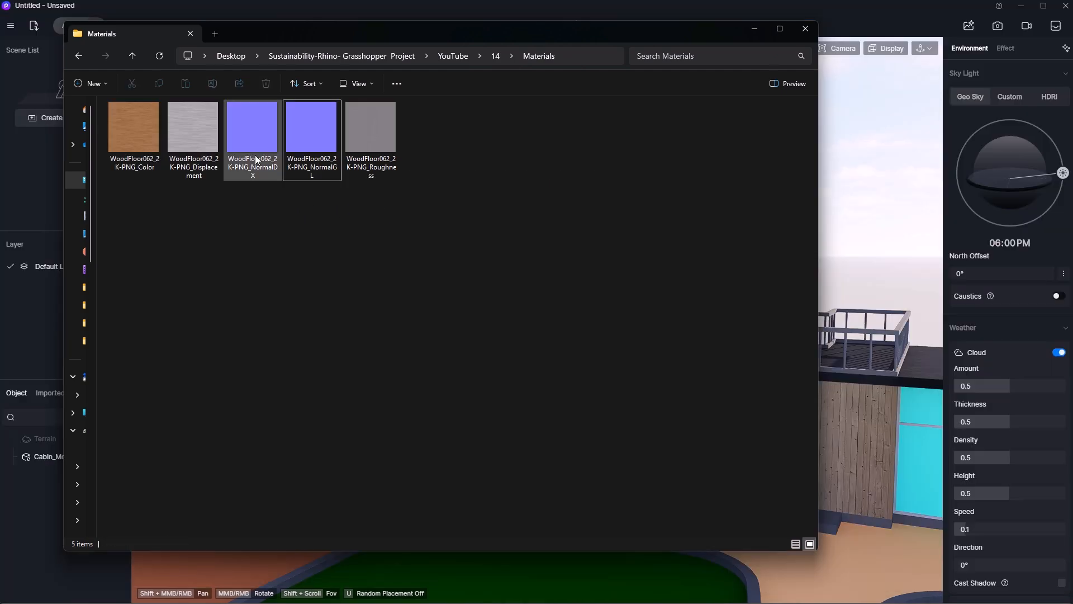
Step: Delete the WoodFloor062 NormalGL map from the Materials folder and check the remaining Color, Displacement, NormalDX and Roughness maps
click(304, 165)
key(Delete)
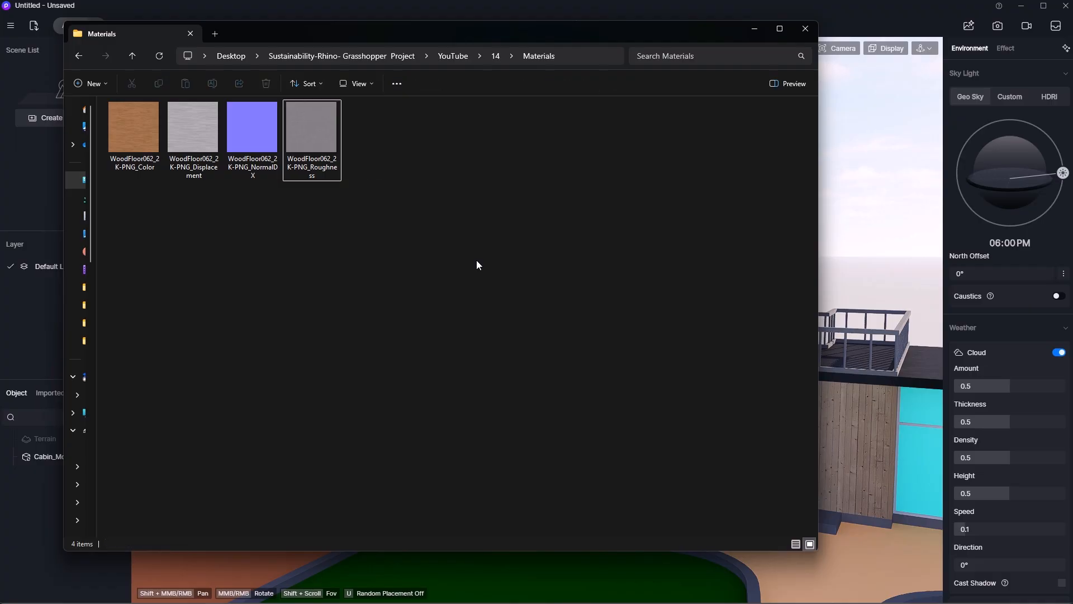
click(250, 134)
click(241, 222)
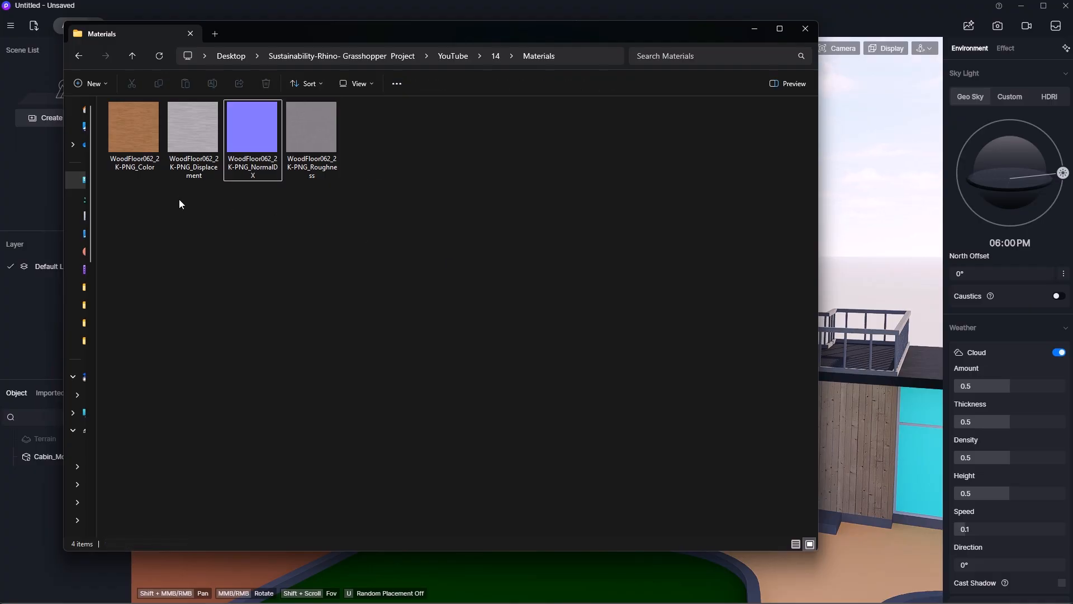
click(135, 139)
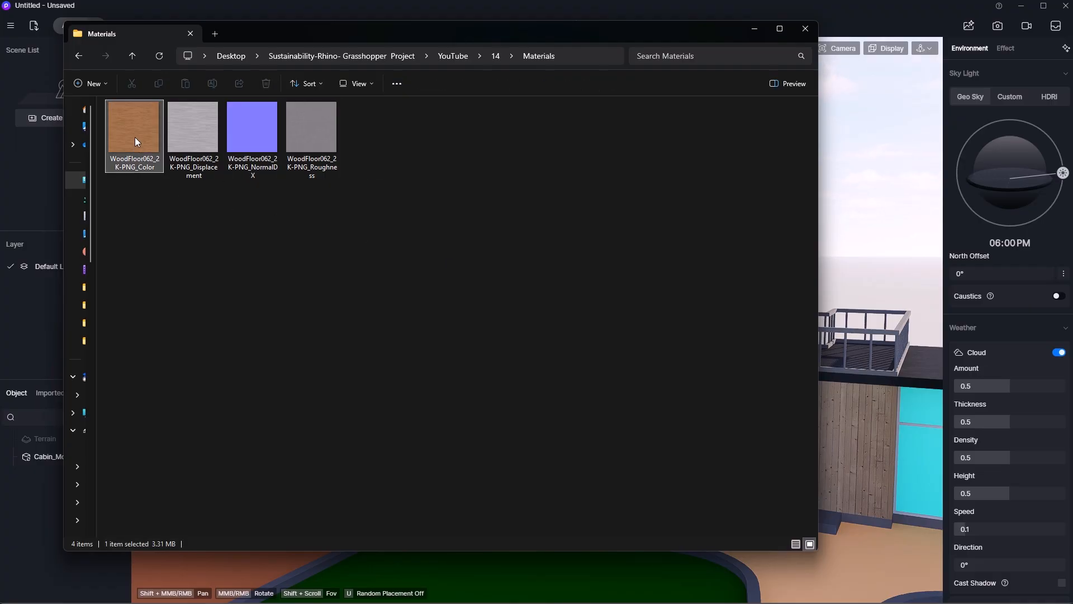
click(190, 142)
click(257, 139)
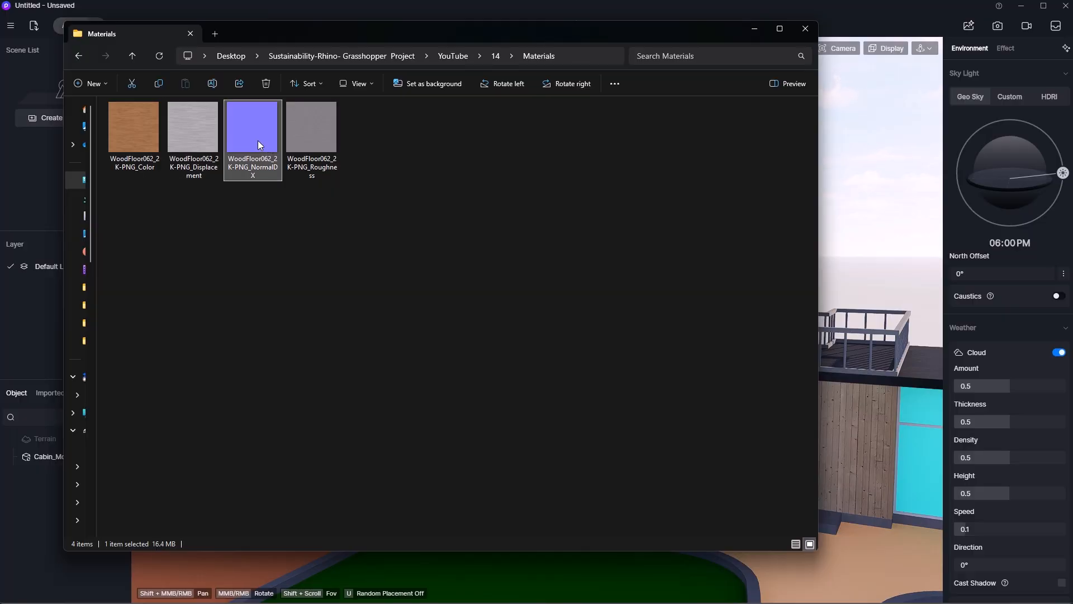
click(313, 139)
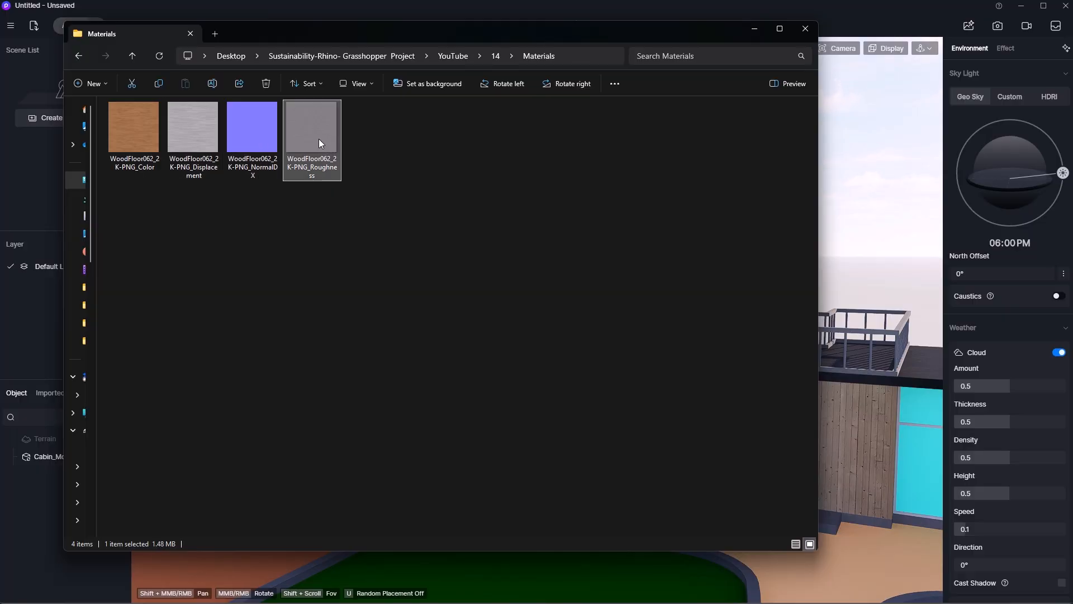
click(429, 206)
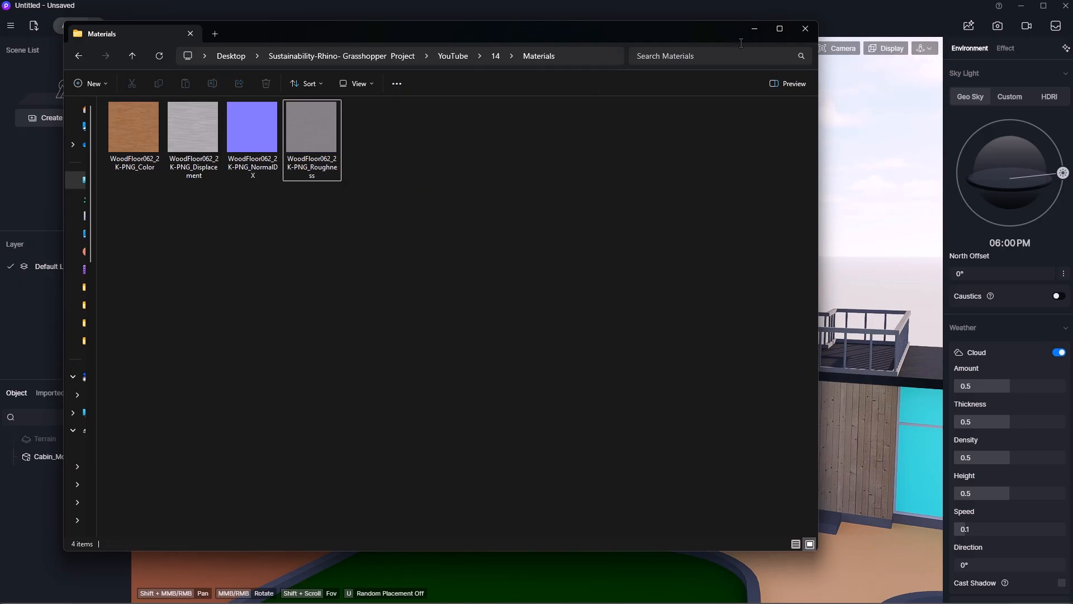
Step: Switch to D5 Render and load the four WoodFloor062 maps together into the facade walls' Sauna board material
click(755, 29)
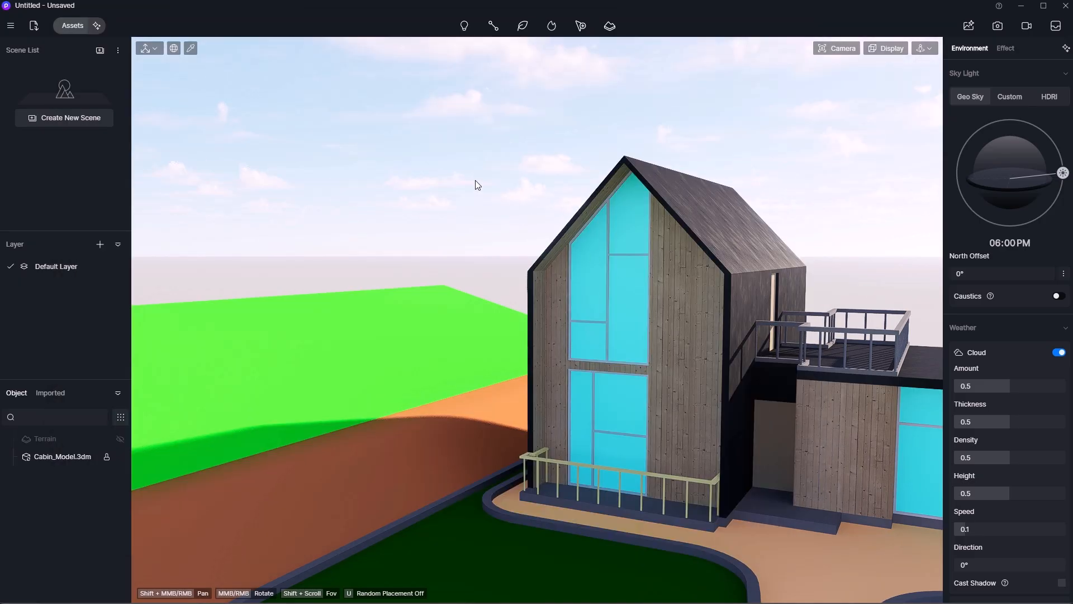
click(683, 347)
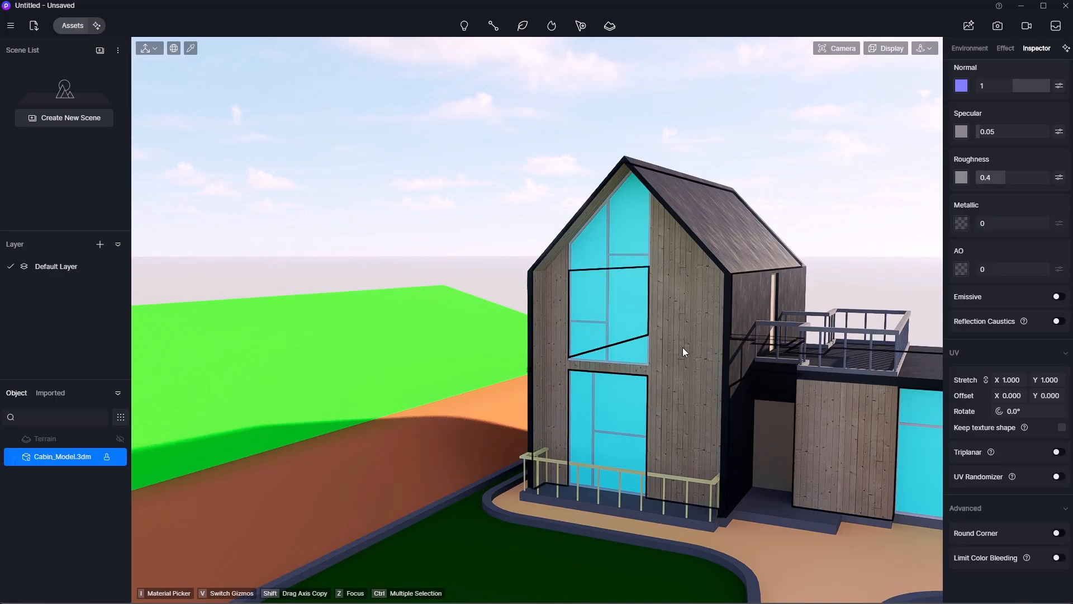
scroll(983, 291, up, 4)
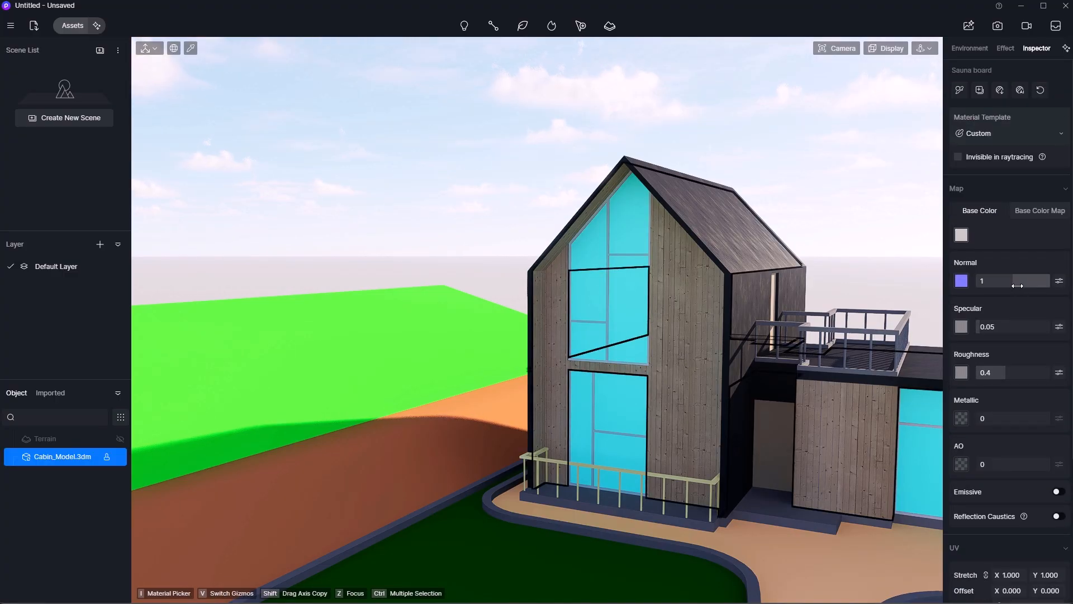
click(1000, 90)
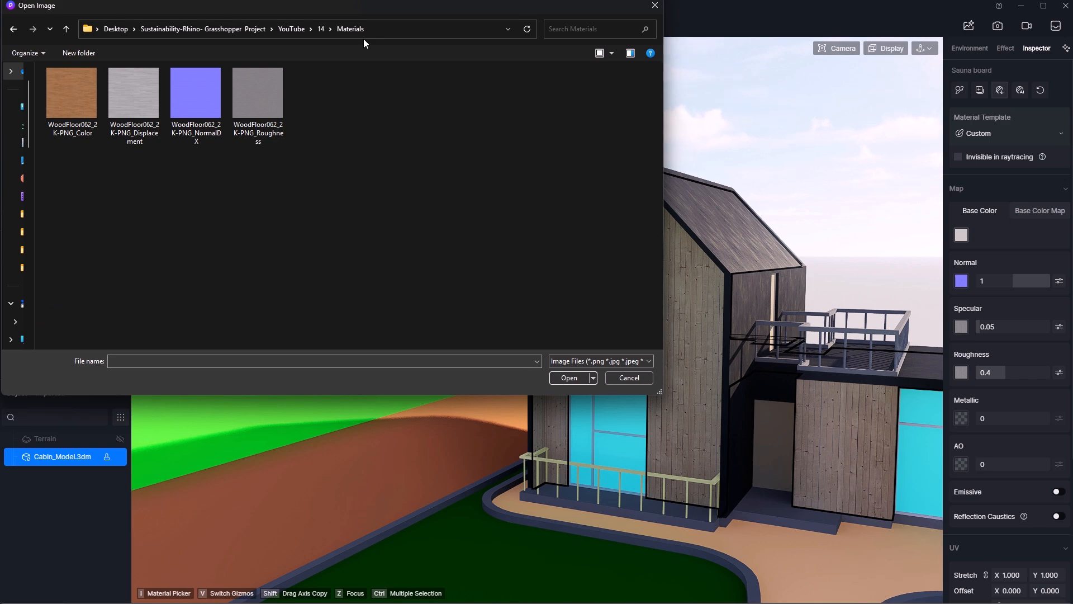
click(67, 100)
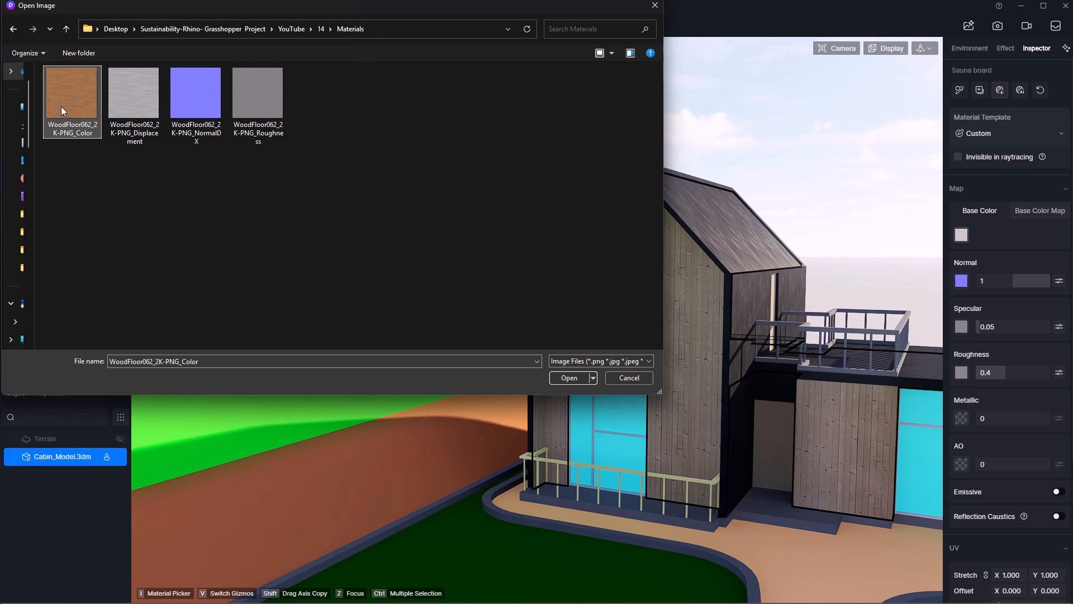
shift+click(246, 104)
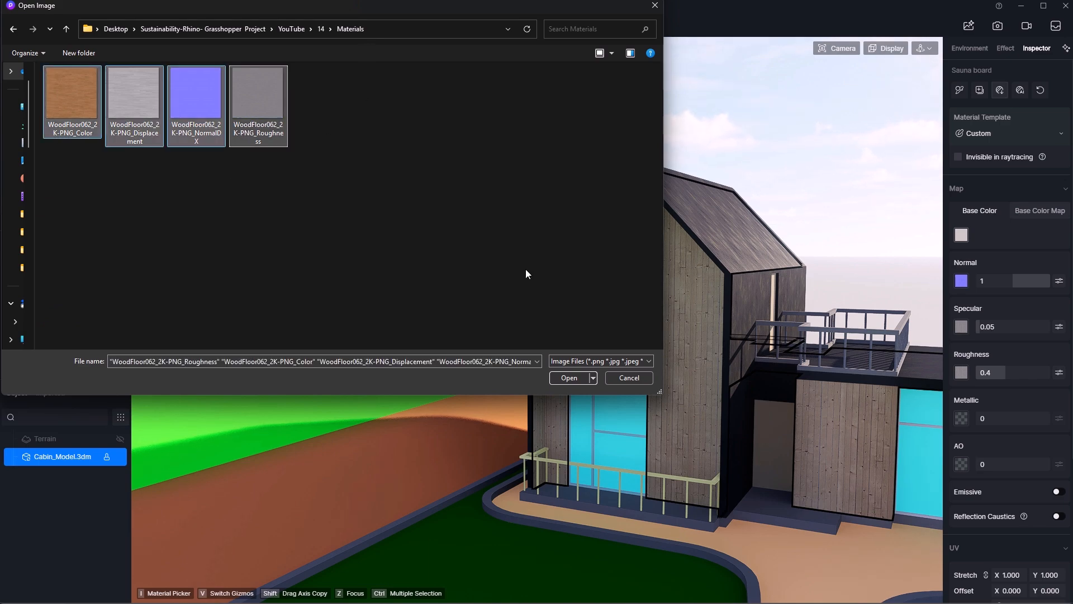
click(568, 378)
Step: Set the UV rotation of the facade wood texture to 90°
scroll(713, 433, up, 5)
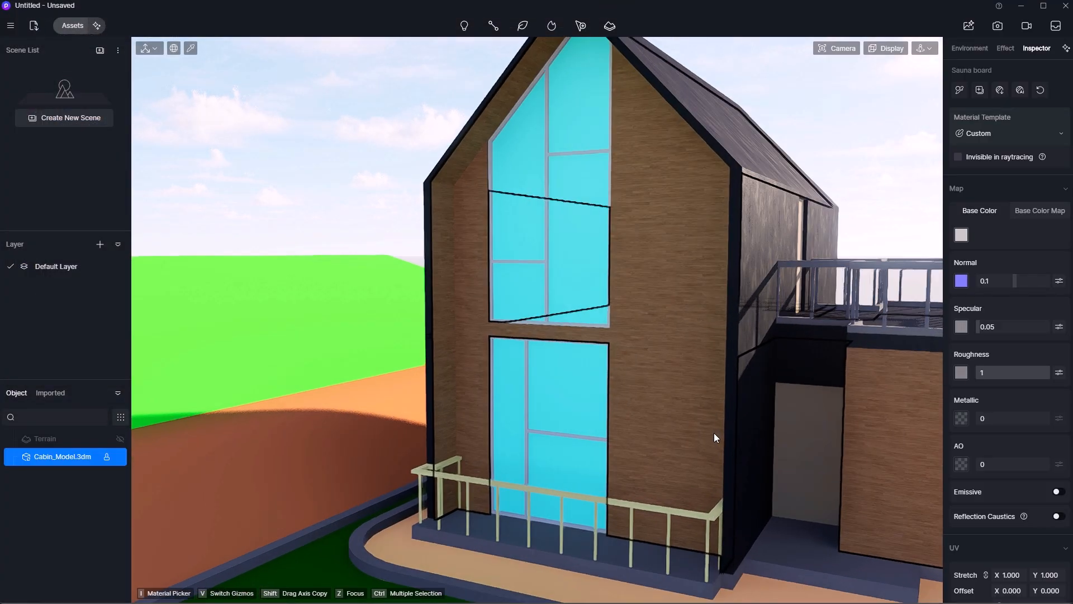
scroll(1007, 391, down, 3)
click(1023, 439)
text(90)
key(Return)
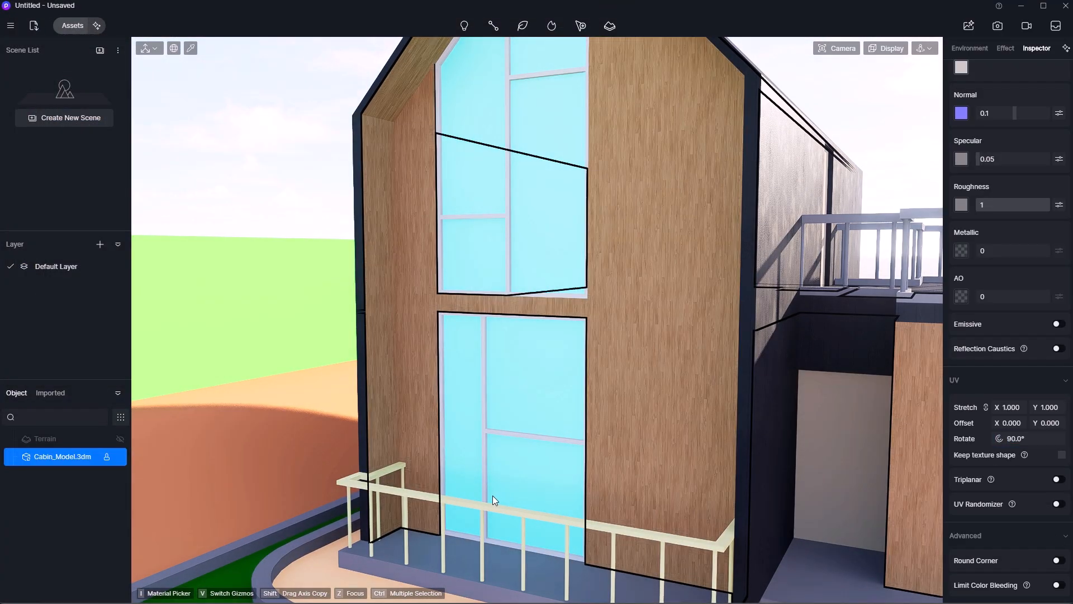
Step: Set the facade wood texture's UV stretch to 0.280 in X and Y, and deselect the material
scroll(492, 496, down, 5)
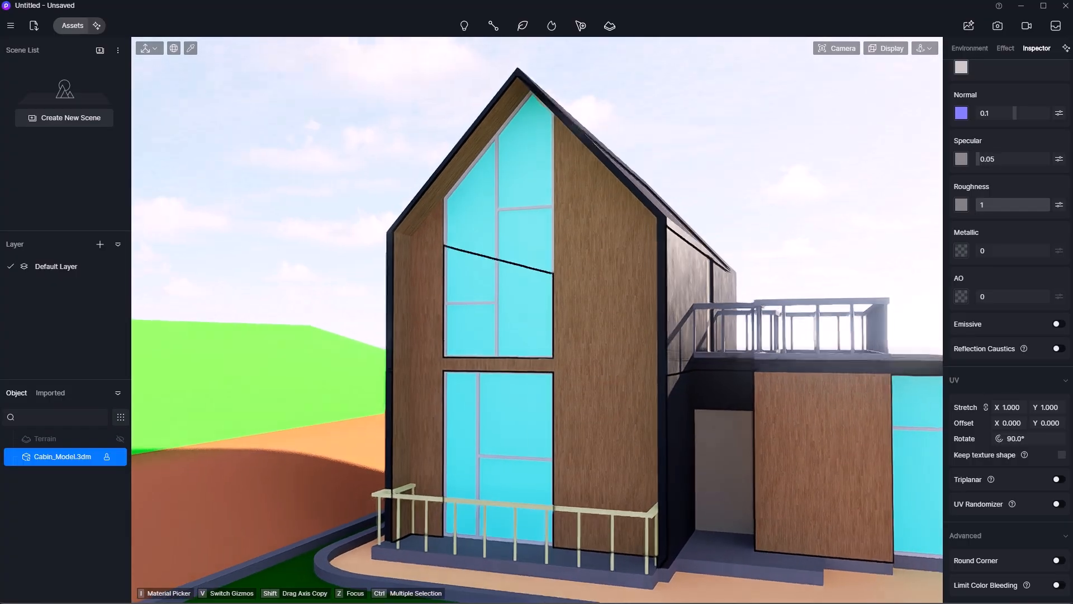
scroll(596, 396, up, 5)
drag(1009, 407, 985, 407)
scroll(462, 353, down, 5)
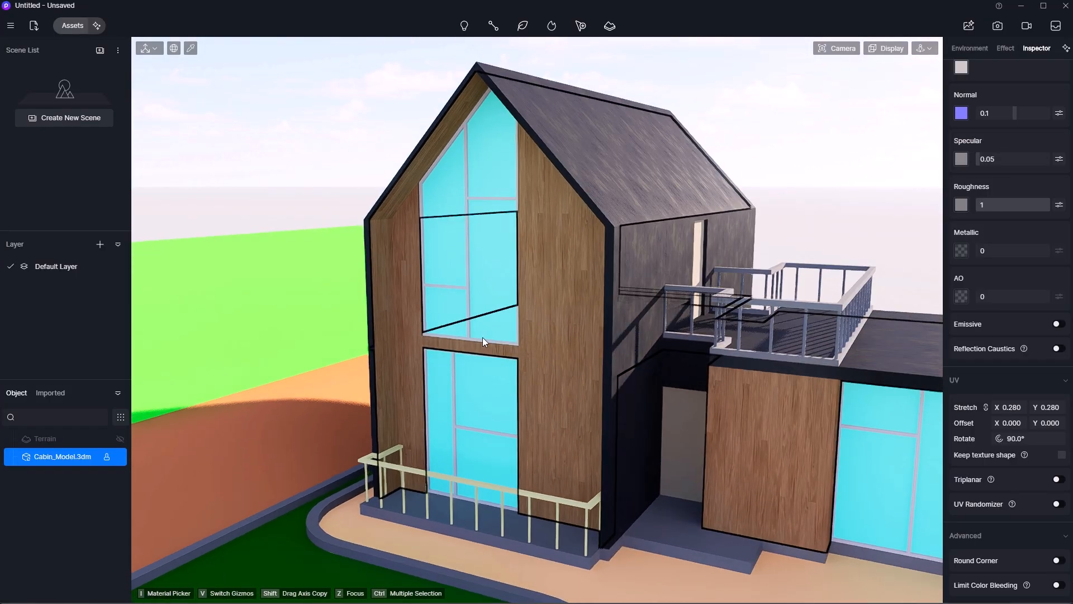
scroll(482, 339, down, 3)
key(Escape)
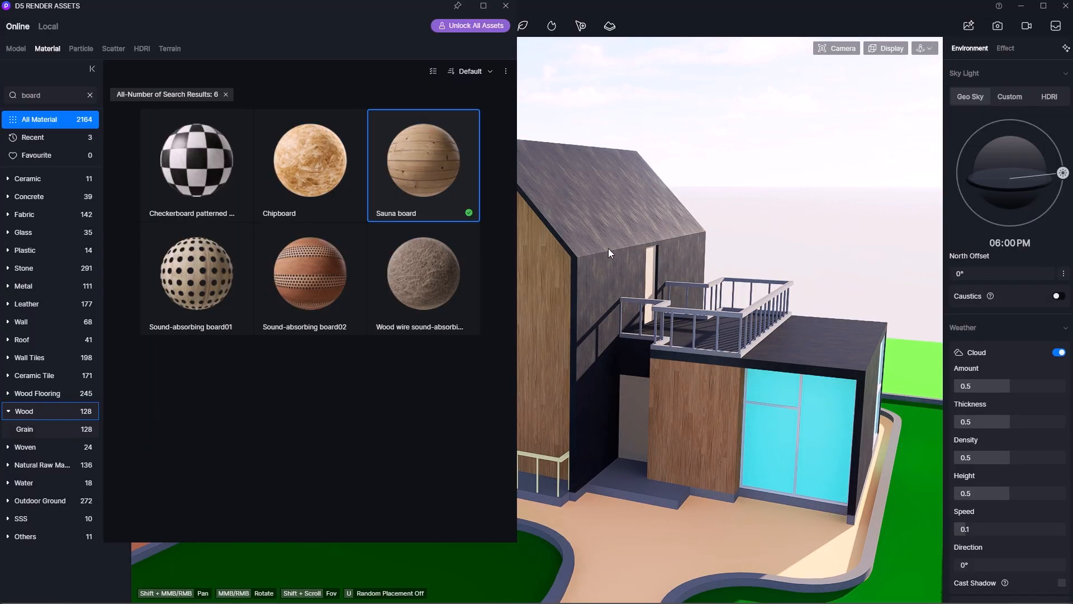
Step: Clear the library search, download Rough Concrete 06 from the Concrete category and apply it to the house's base and entrance steps
click(41, 197)
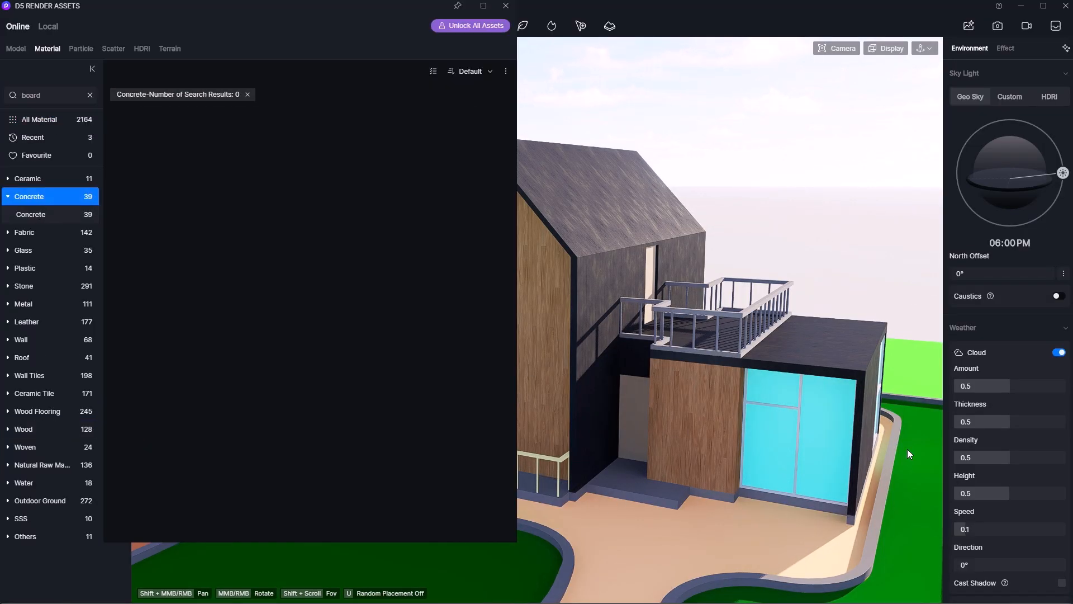
scroll(802, 427, down, 3)
scroll(662, 469, up, 5)
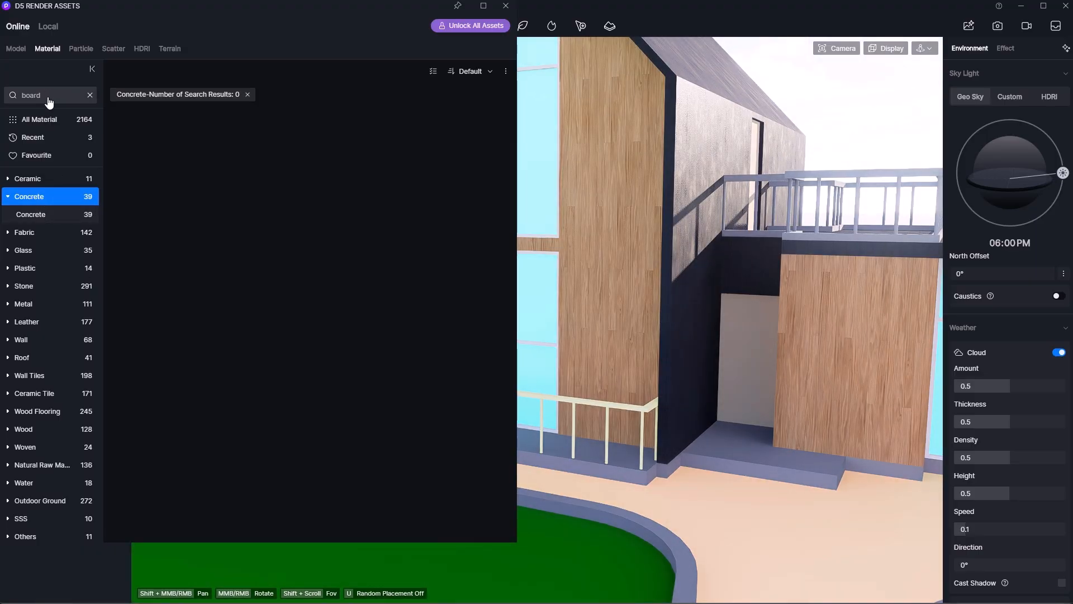
click(90, 96)
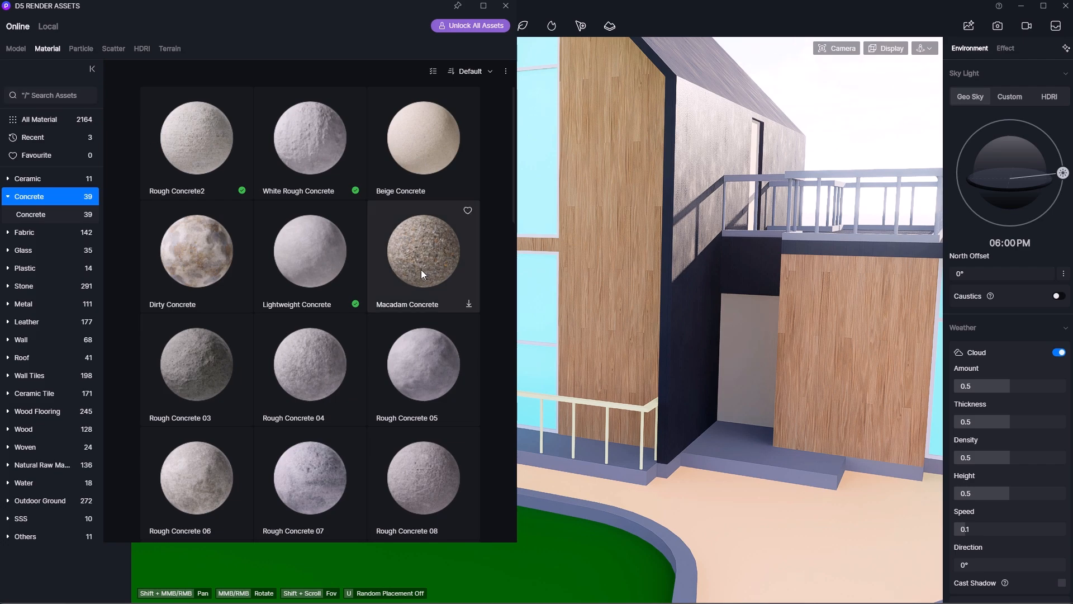
scroll(421, 270, down, 1)
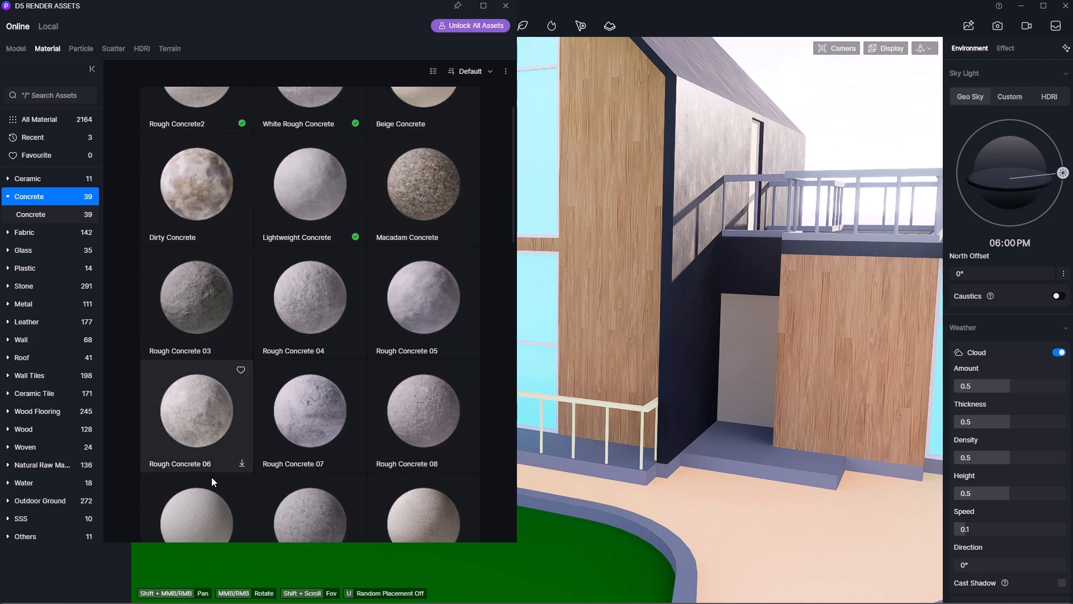
click(242, 462)
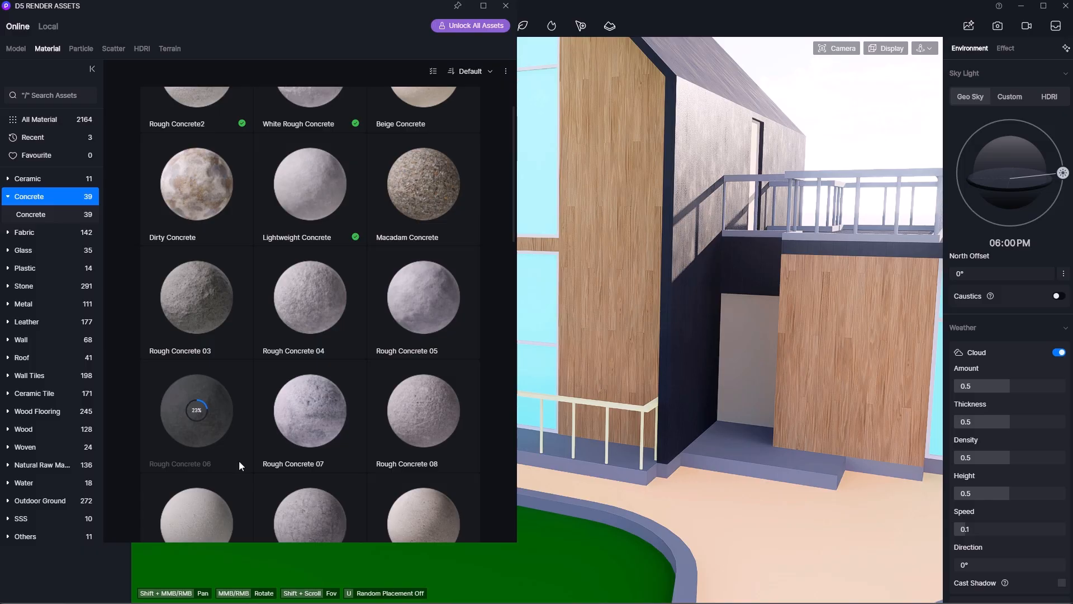
drag(239, 461, 734, 449)
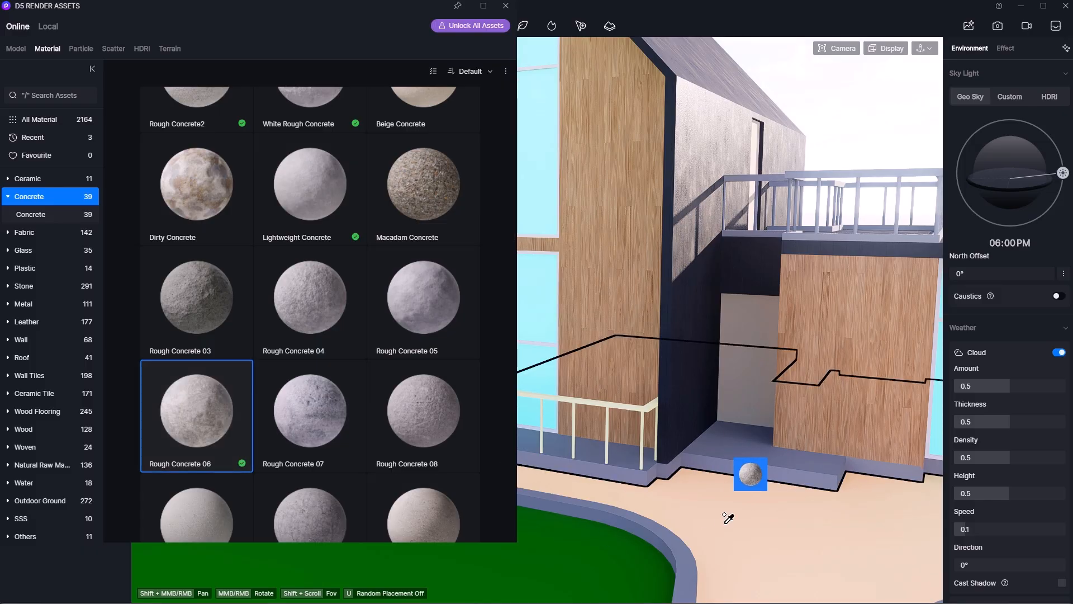
click(755, 477)
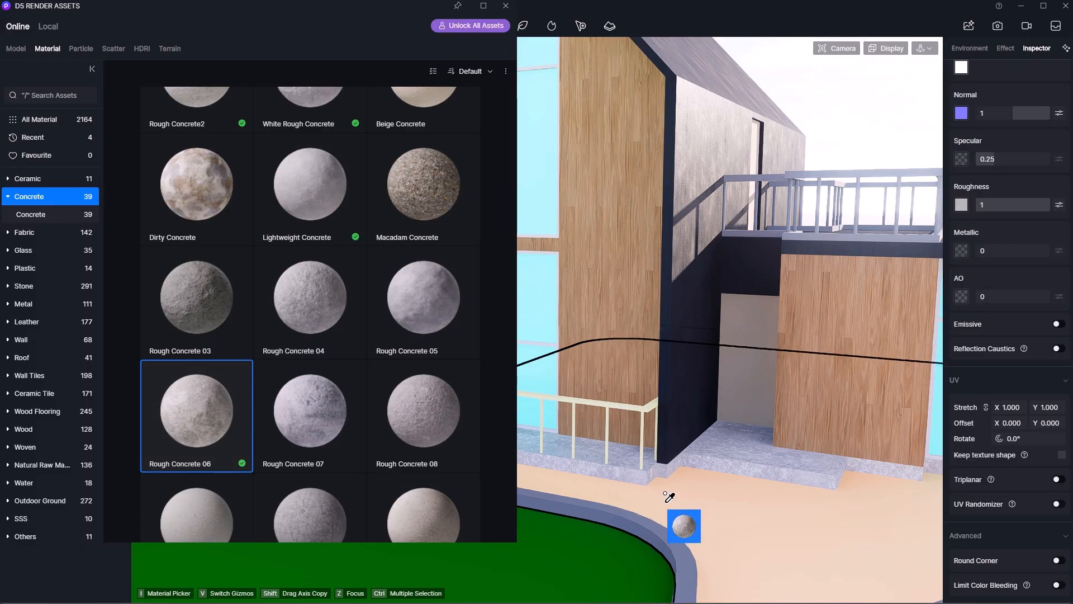
Step: Download Rough Concrete 03 and apply it to the curb around the lawns
scroll(671, 493, down, 4)
right_drag(681, 430, 651, 485)
scroll(705, 412, down, 2)
scroll(695, 452, up, 4)
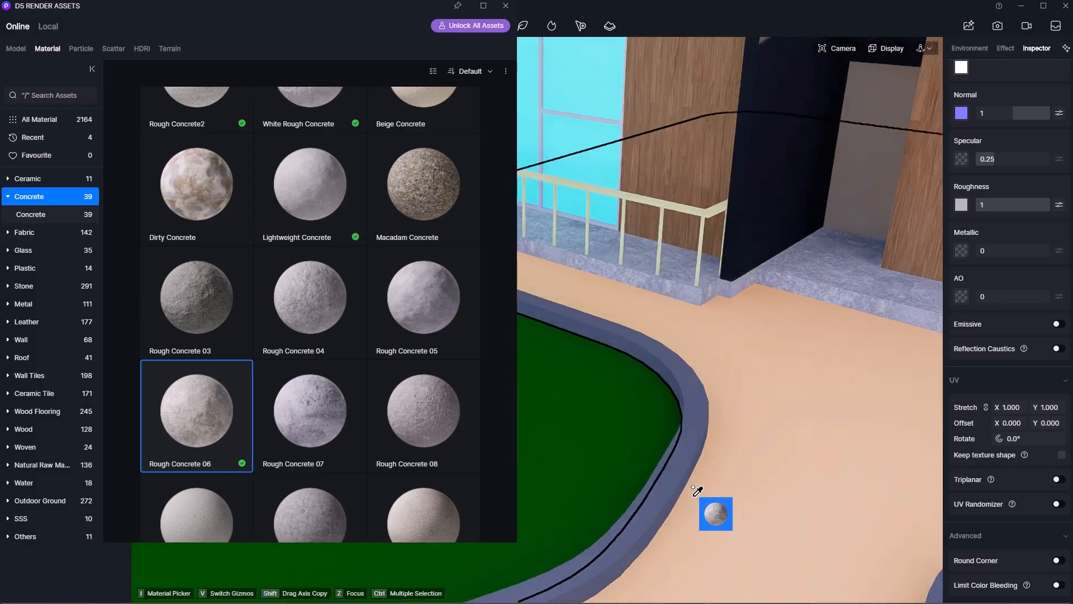
scroll(693, 495, up, 3)
scroll(282, 384, up, 1)
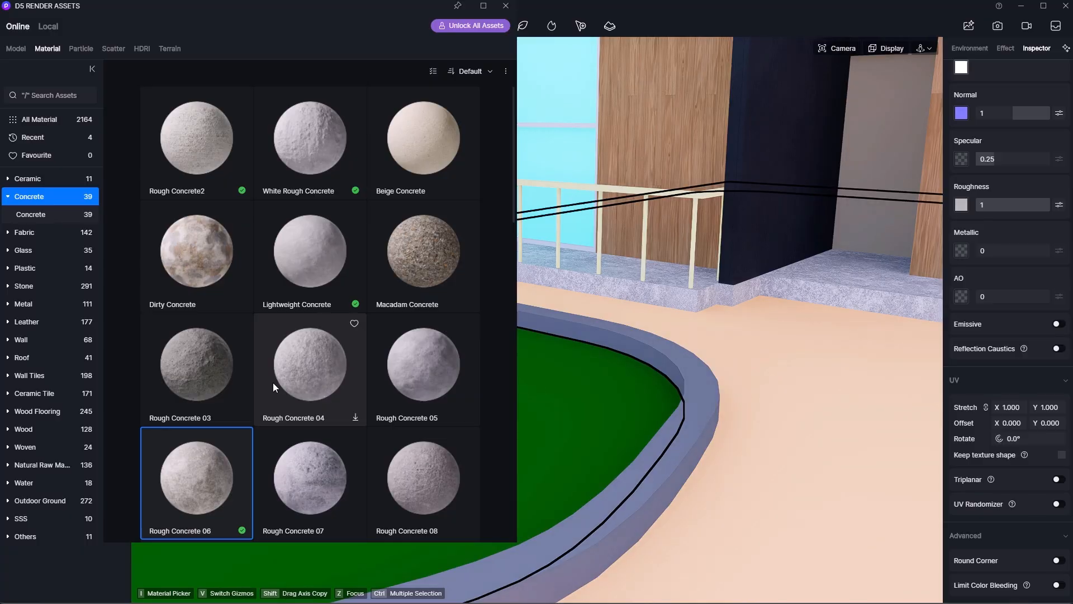
click(242, 418)
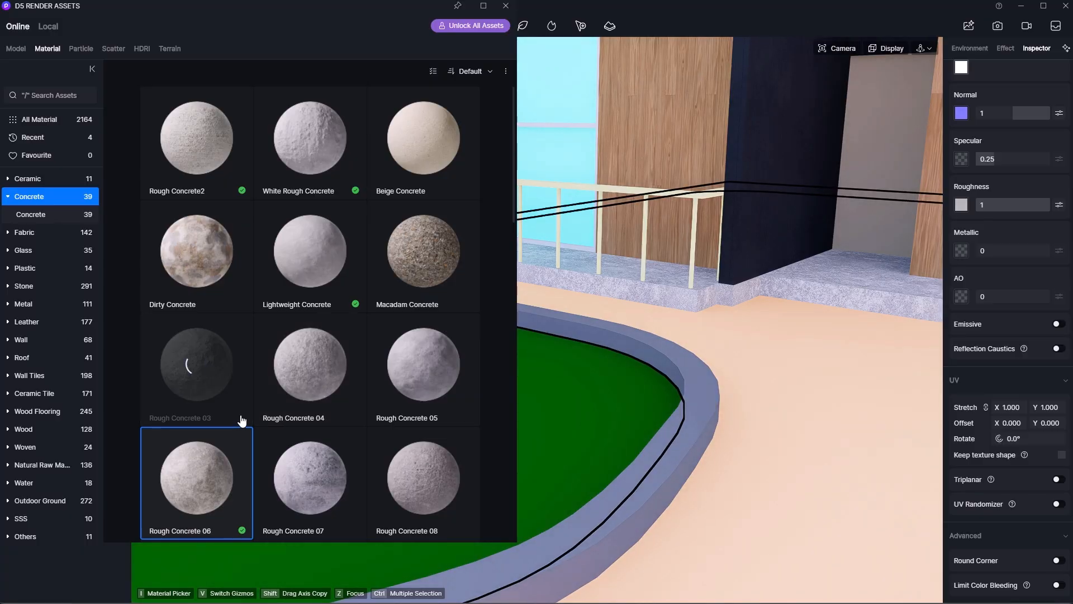
drag(242, 416, 647, 471)
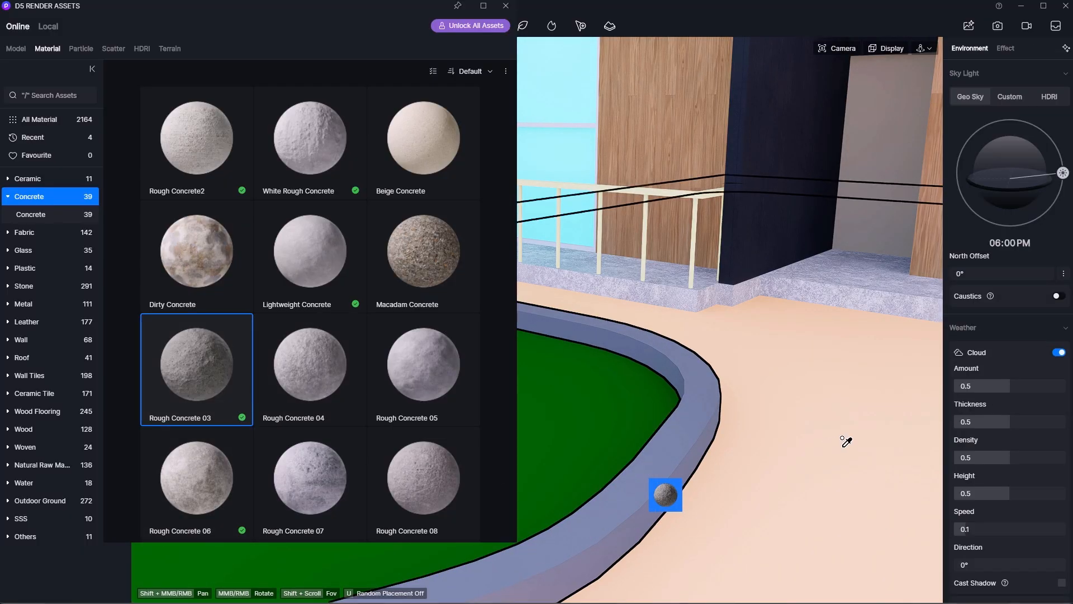
click(740, 438)
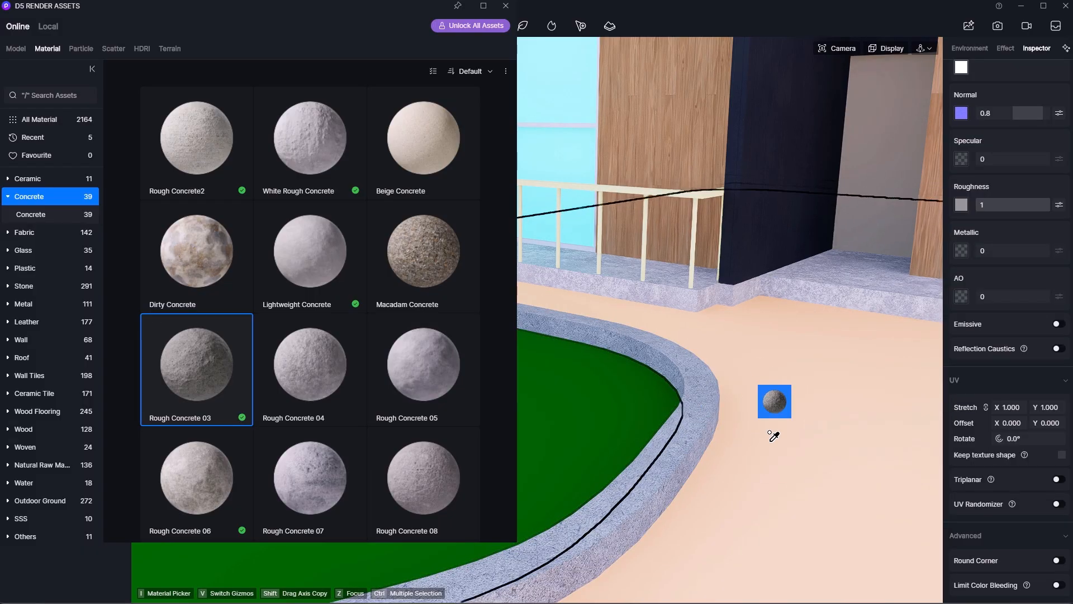
Step: Find Grass growing tile 15 among the Outdoor Ground floor tiles and apply it to the paths around the house
scroll(677, 365, down, 2)
scroll(753, 364, down, 4)
scroll(716, 374, up, 2)
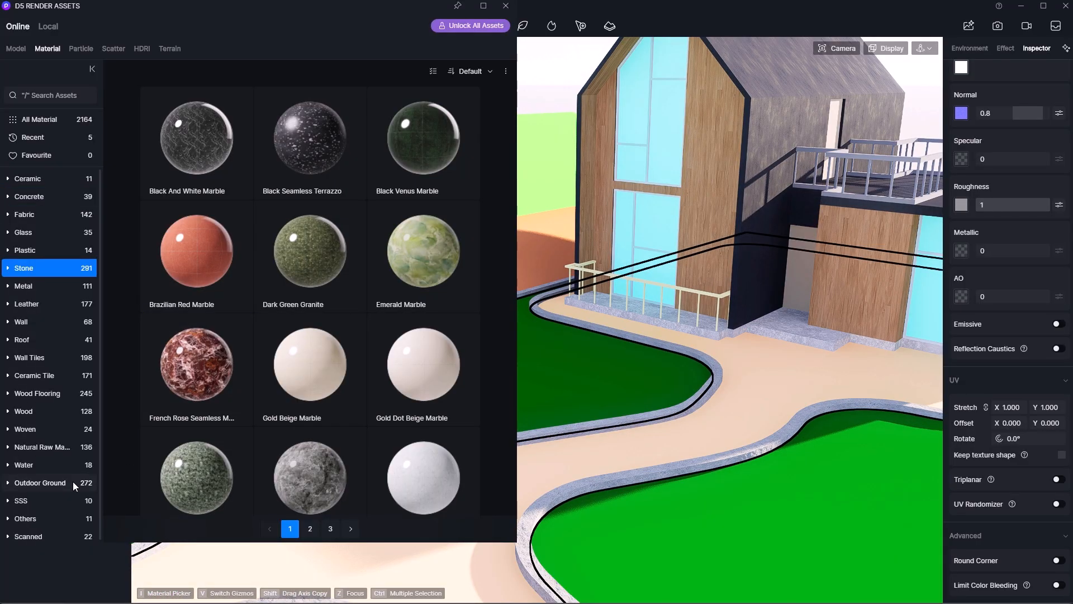
click(69, 481)
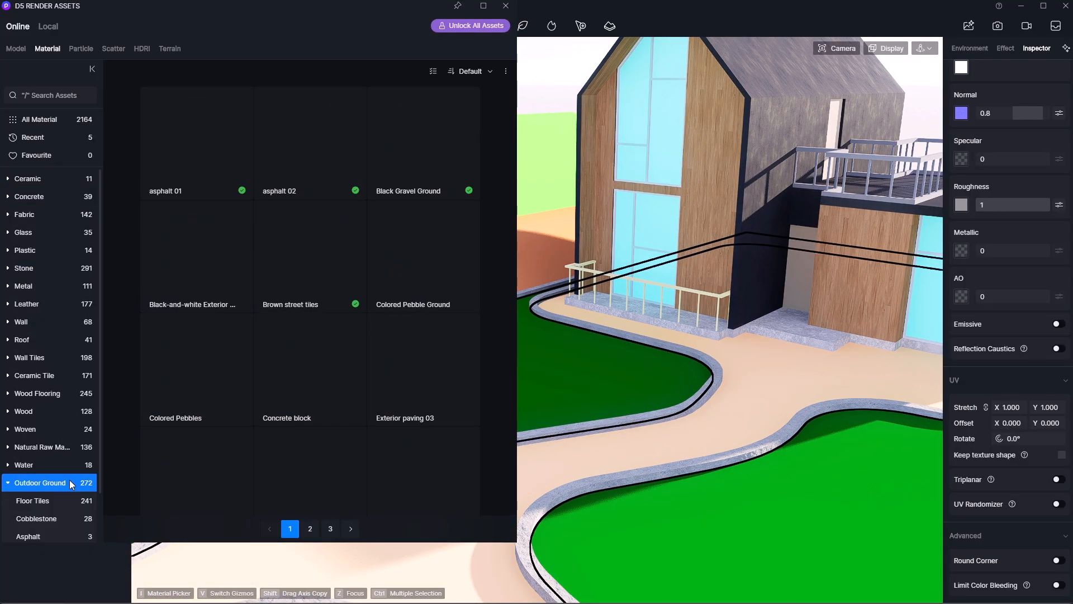
click(56, 468)
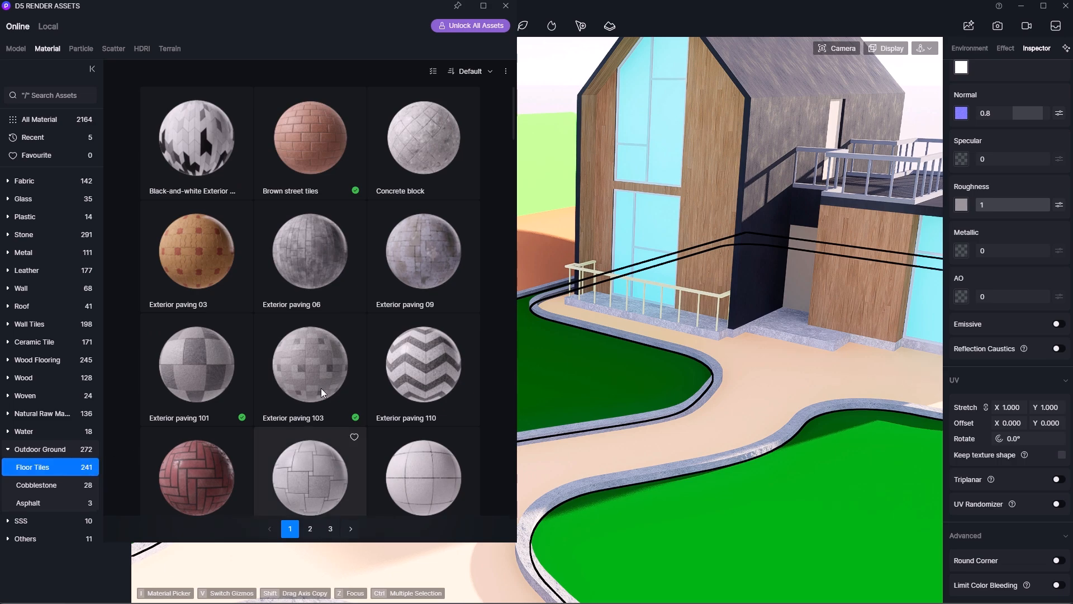
scroll(321, 388, down, 1)
scroll(321, 388, down, 10)
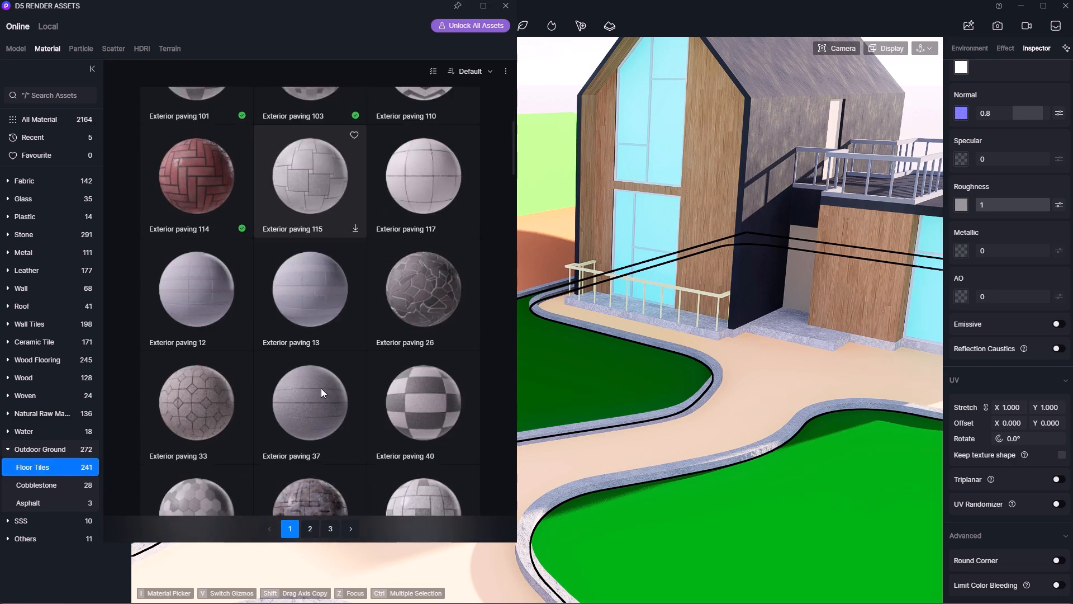
scroll(321, 388, down, 5)
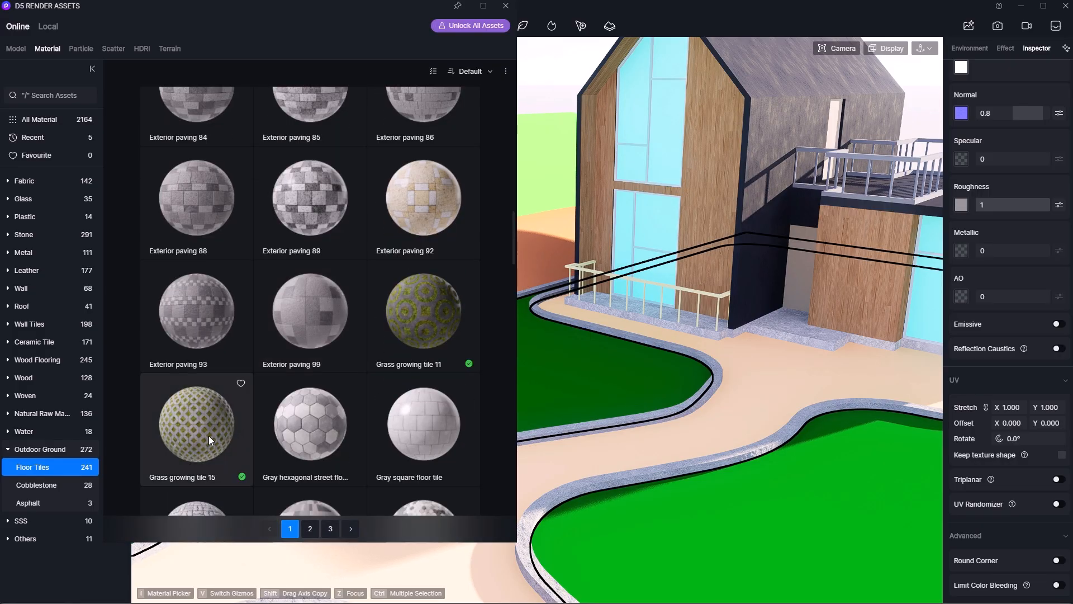
scroll(216, 434, down, 1)
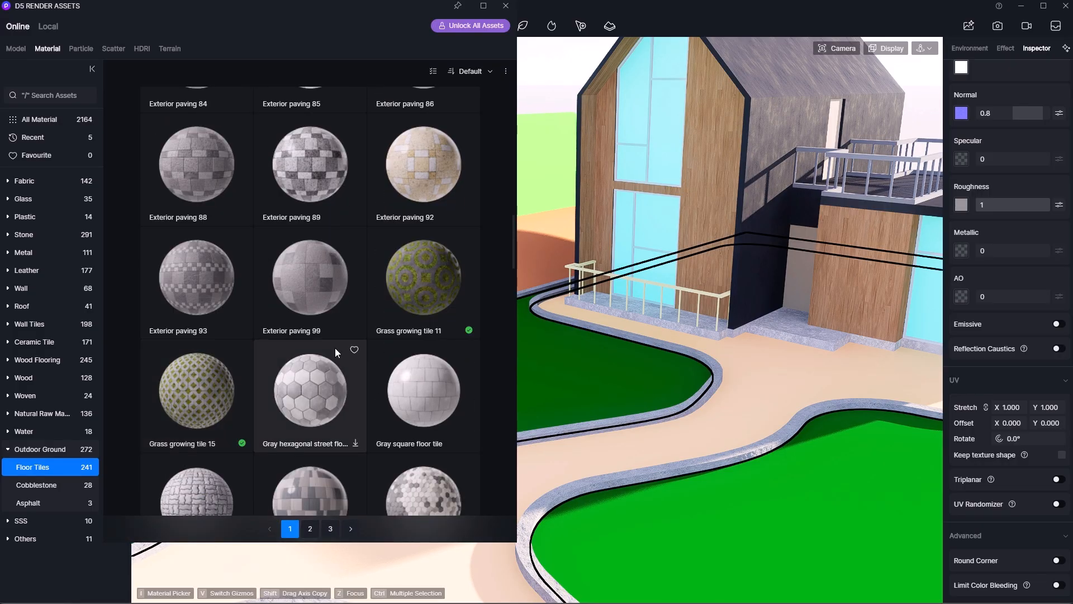
scroll(227, 413, down, 2)
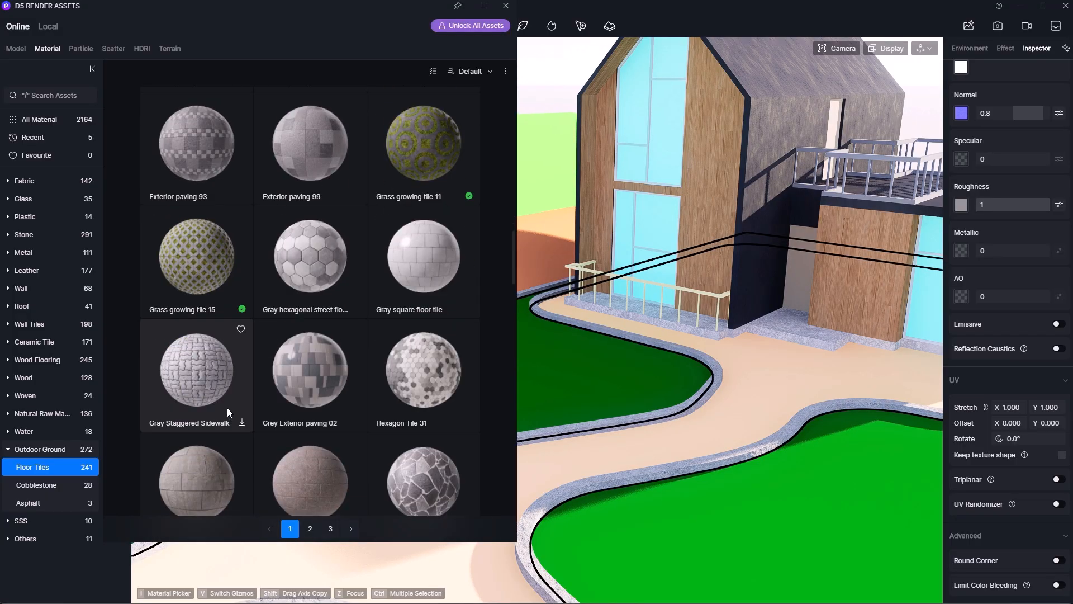
drag(240, 379, 611, 479)
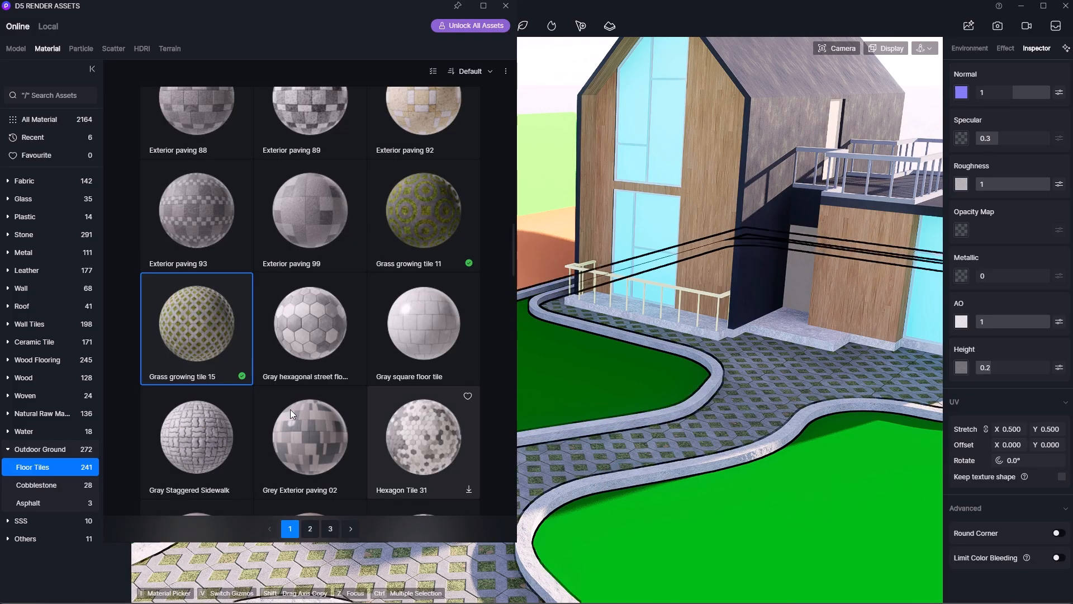
Step: Apply the Dry Deciduous Grassland material from the natural Dirt category to the curbed lawns
click(54, 413)
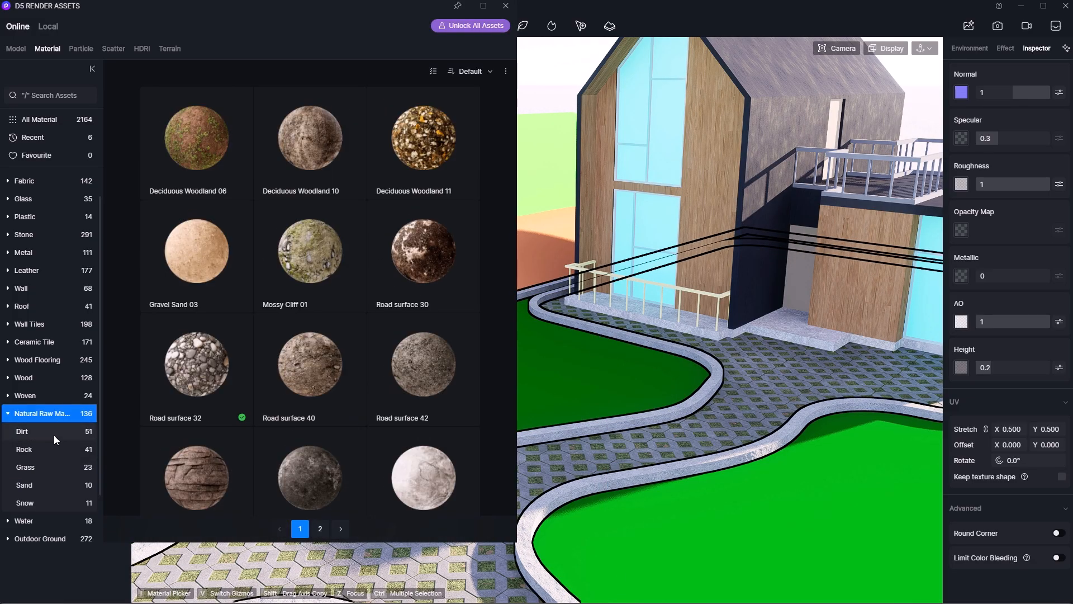
drag(310, 363, 621, 377)
scroll(643, 361, down, 4)
scroll(697, 414, up, 4)
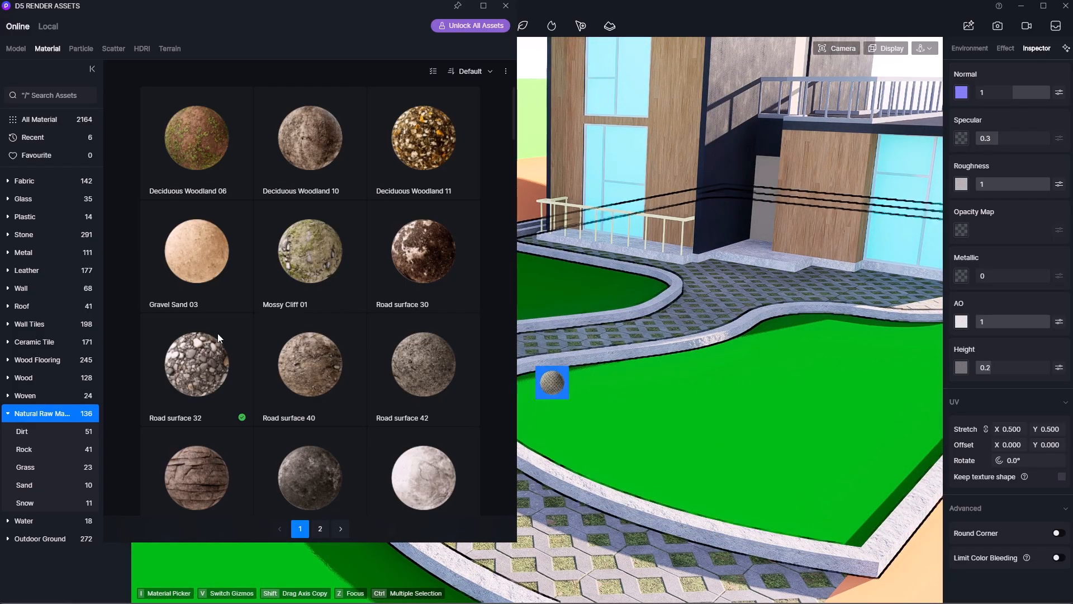
click(43, 432)
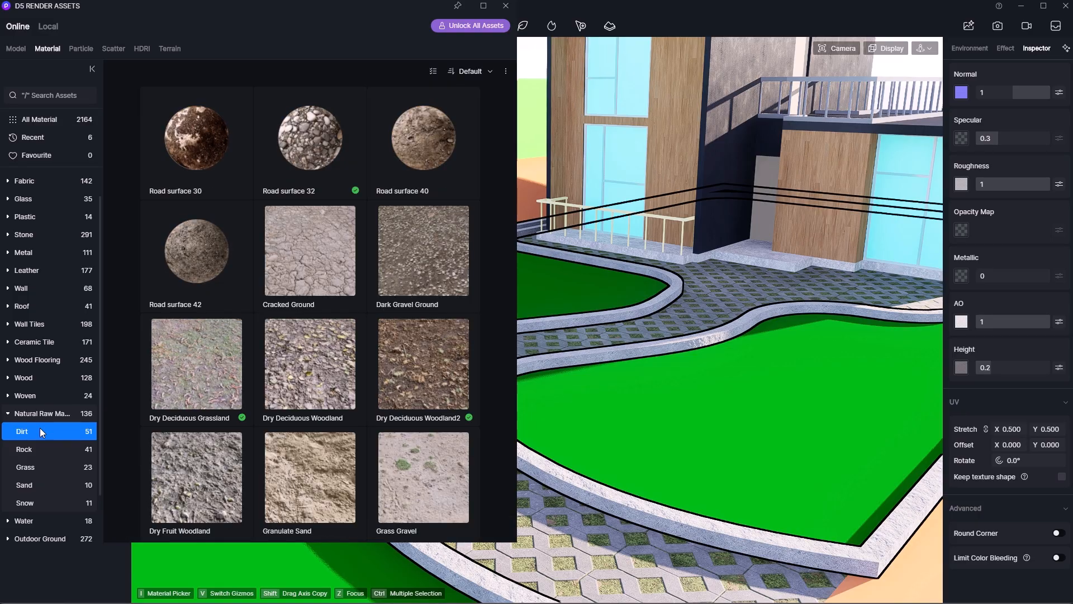
click(242, 419)
click(752, 401)
scroll(834, 396, down, 1)
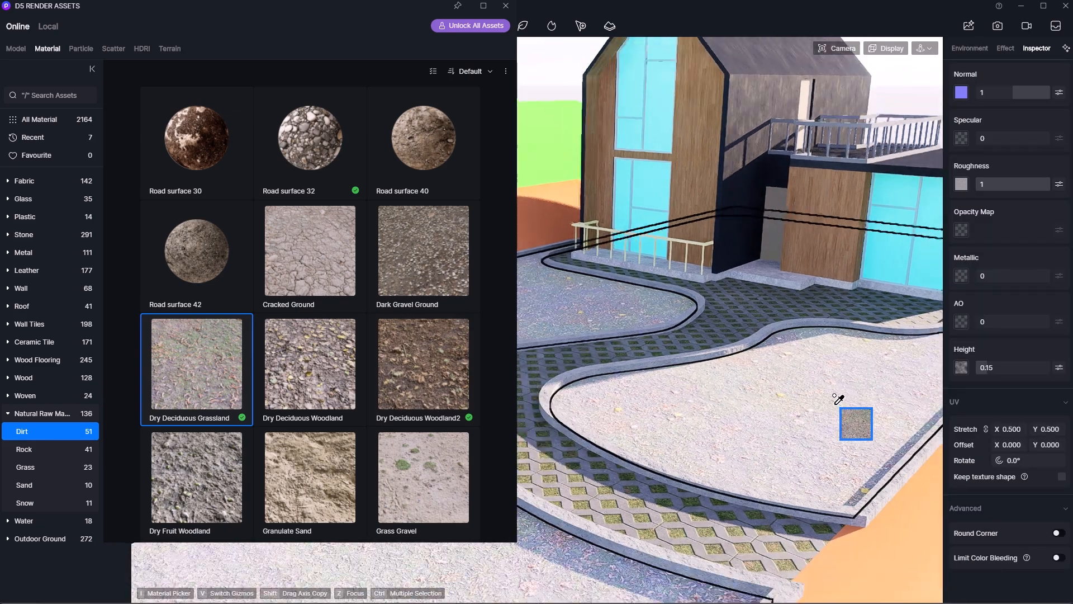
Step: Apply the Accumulated Rocks material from the natural Rock category to the orange slopes around the plot
key(s)
key(a)
key(s)
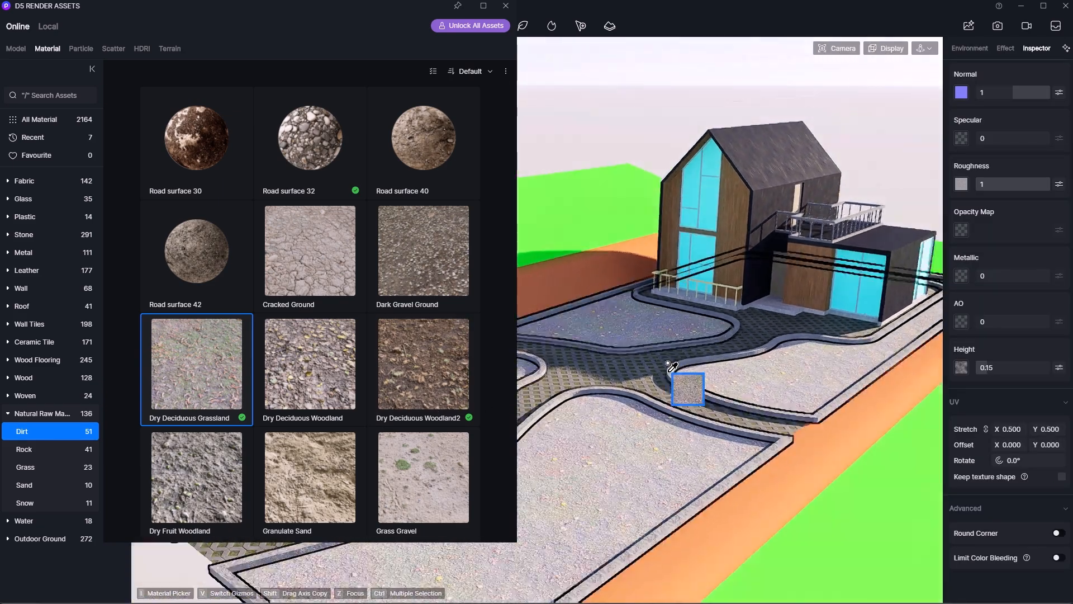
right_drag(666, 363, 760, 444)
key(w)
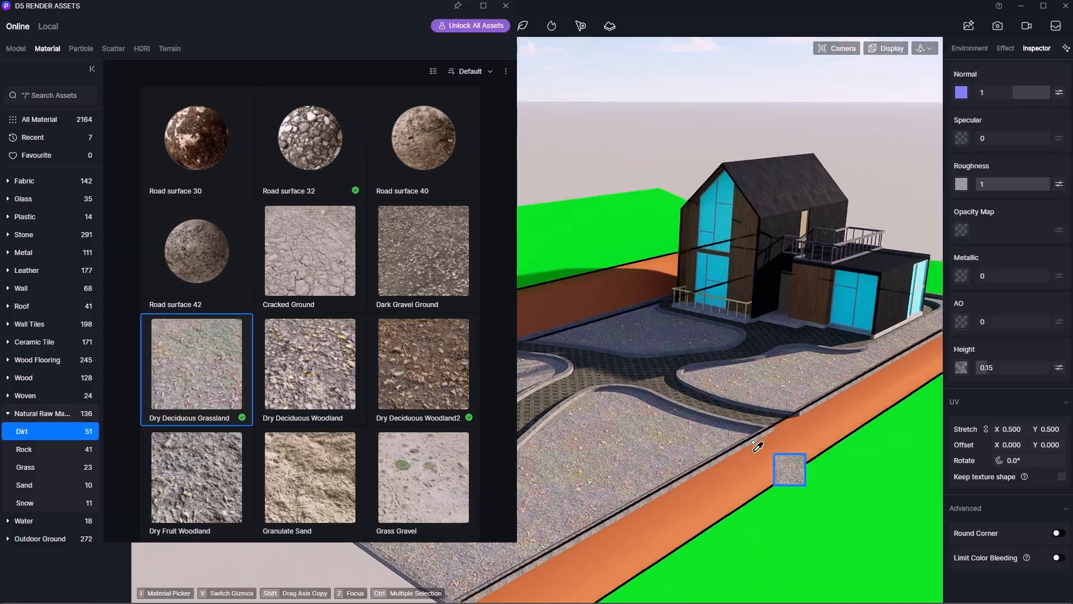
scroll(799, 458, up, 2)
scroll(809, 441, down, 3)
scroll(710, 349, up, 3)
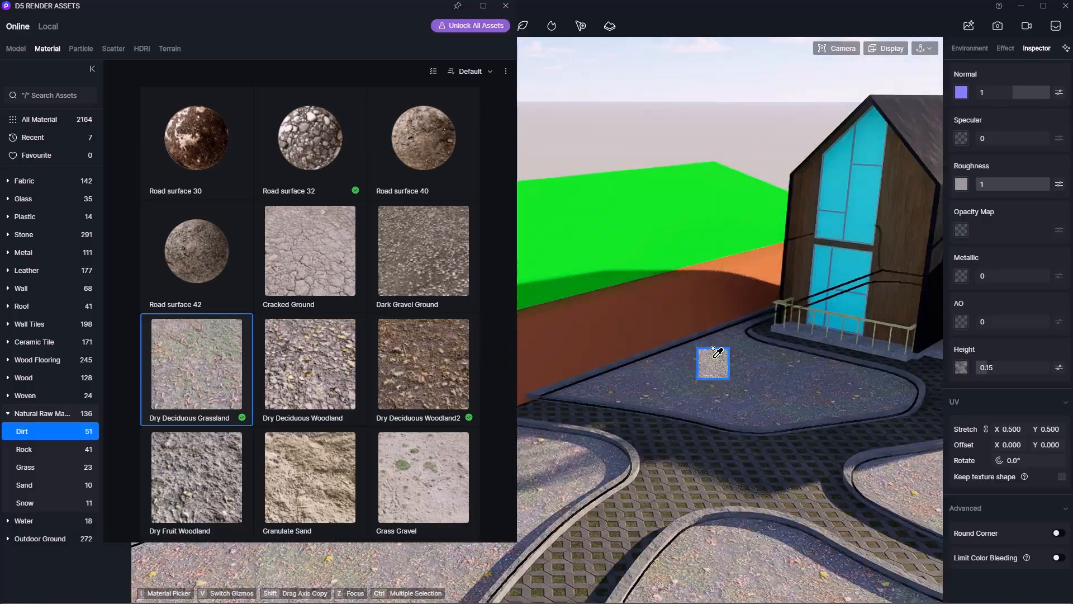
scroll(715, 394, down, 3)
scroll(615, 291, up, 3)
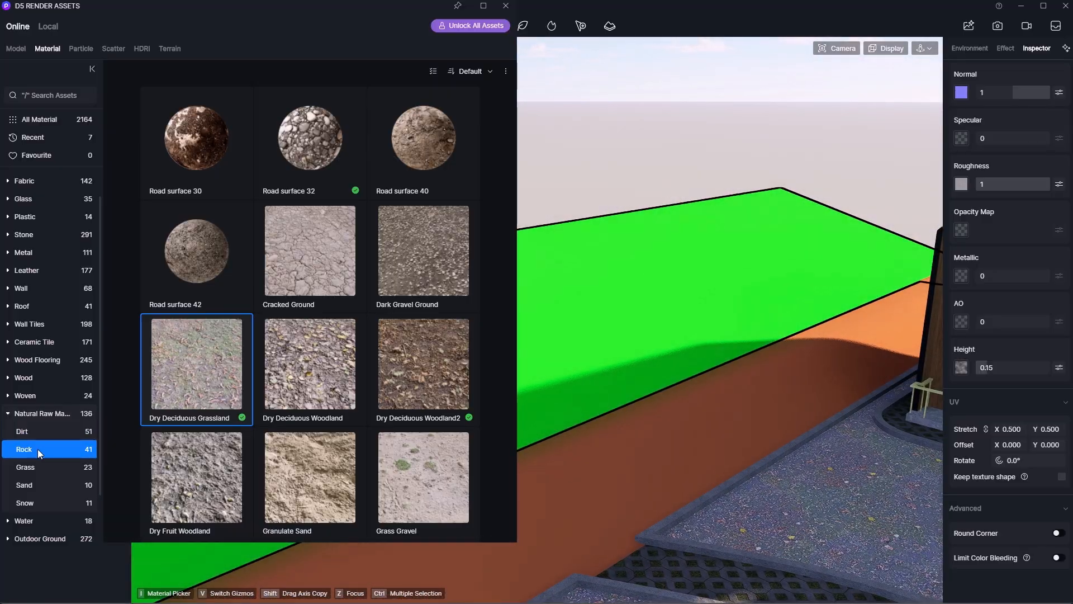
click(38, 449)
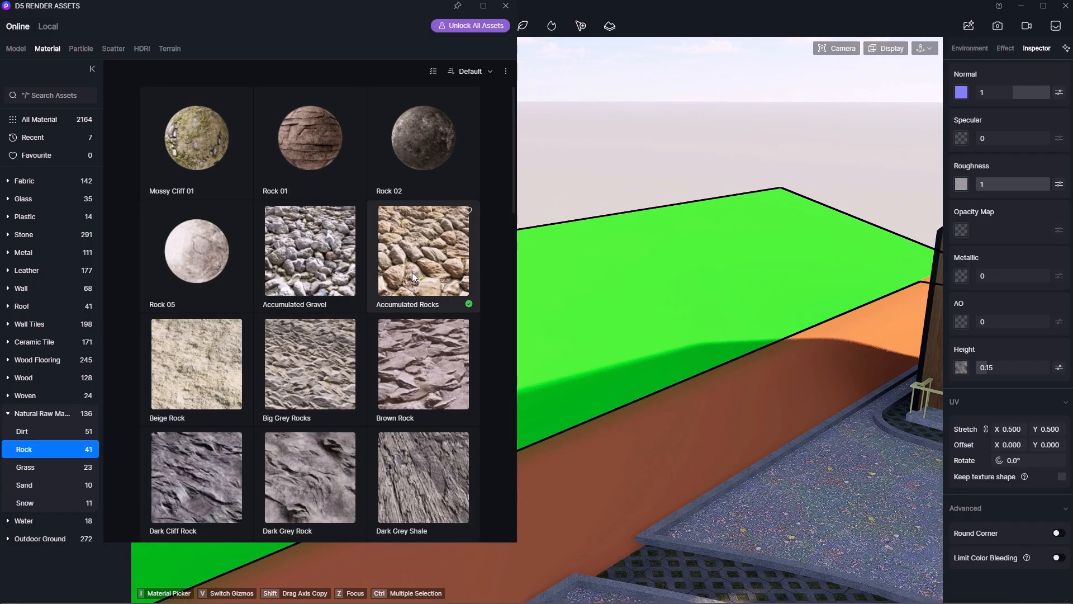
drag(459, 307, 674, 405)
Step: Apply Dry Deciduous Grassland from the Dirt category to the green outer ground beyond the rock slopes
scroll(544, 256, down, 5)
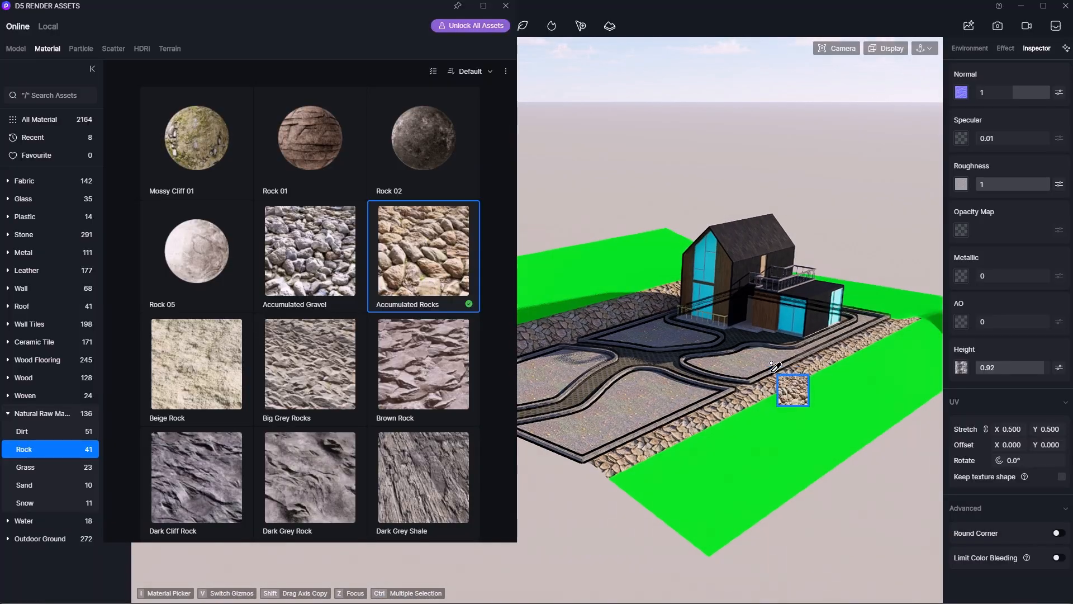
scroll(738, 385, up, 2)
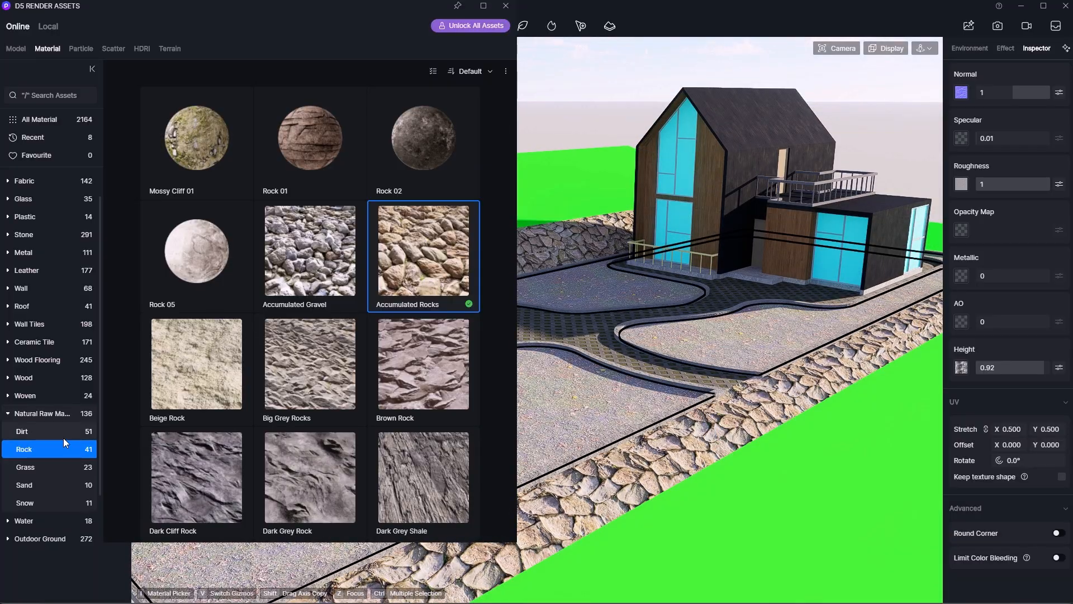
click(62, 432)
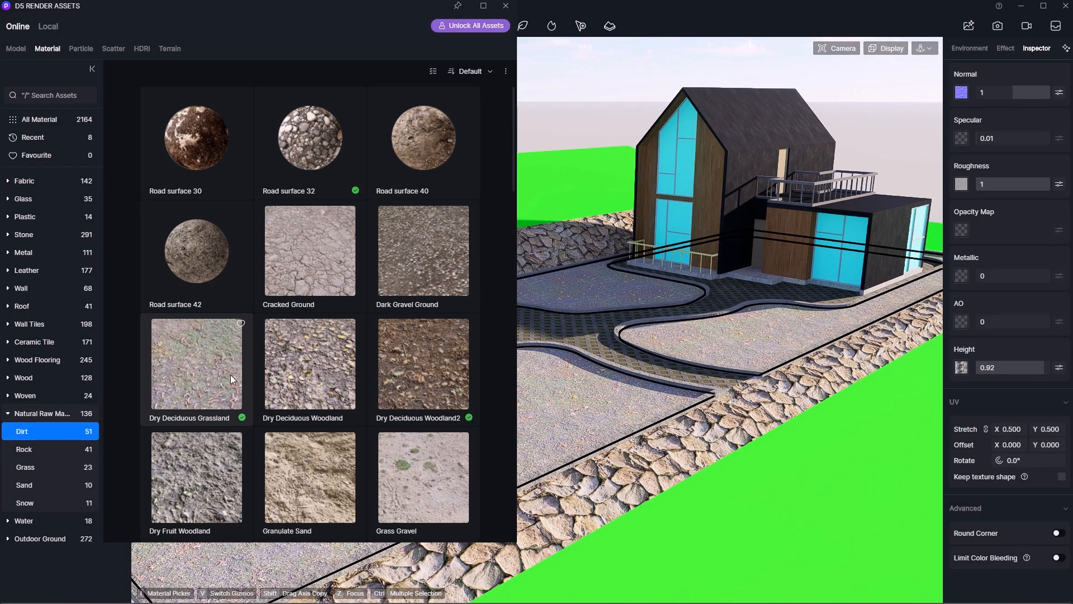
click(244, 422)
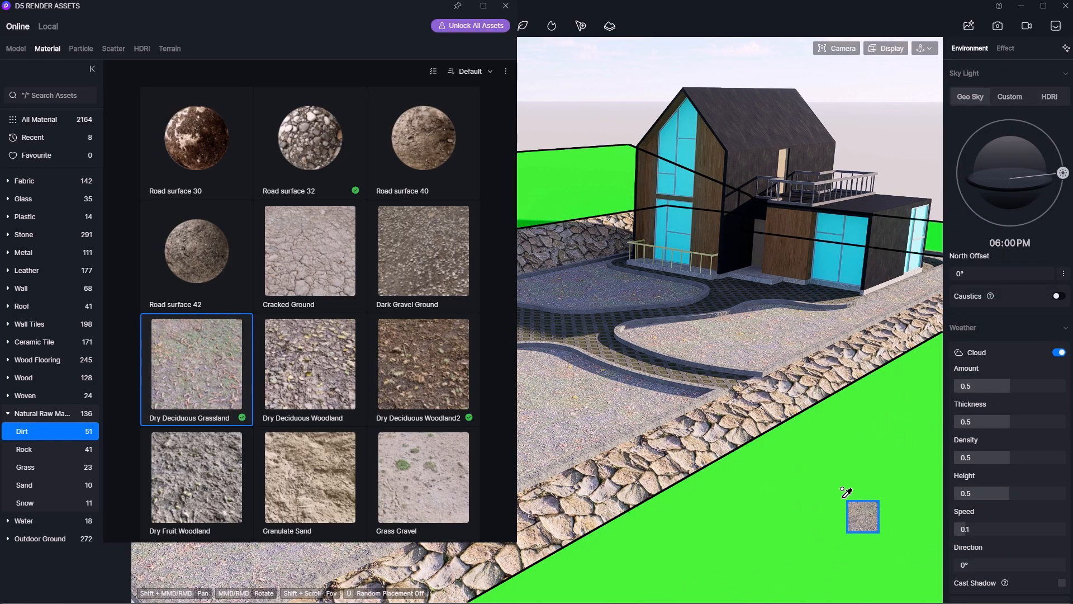
click(855, 508)
Step: Apply the Black Iron material from the Metal category to the beige railing in front of the tall windows
scroll(721, 430, down, 2)
scroll(685, 297, up, 4)
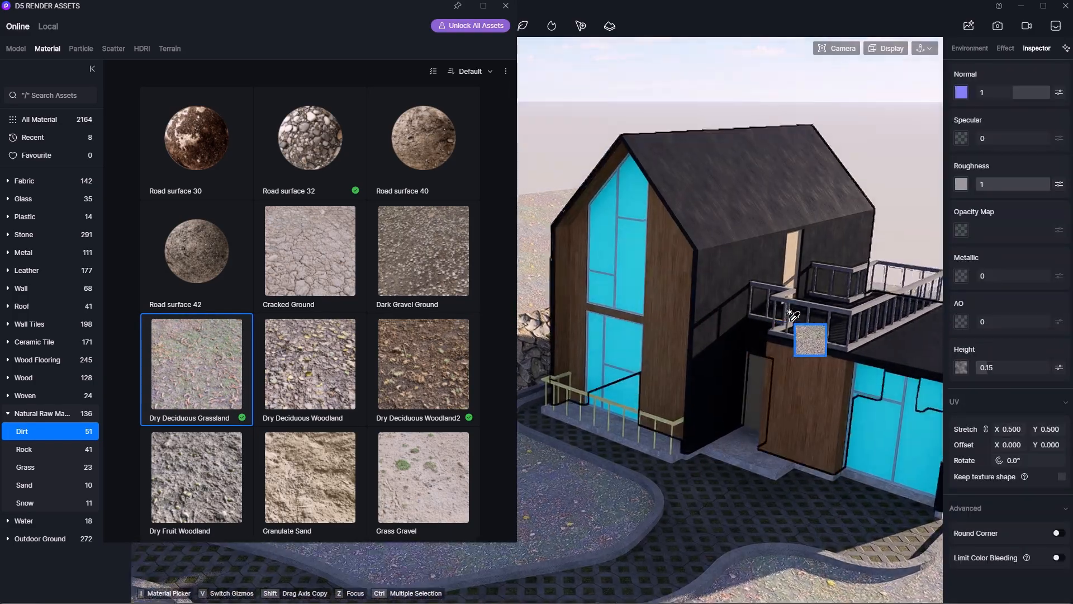
scroll(743, 324, down, 1)
scroll(729, 334, up, 5)
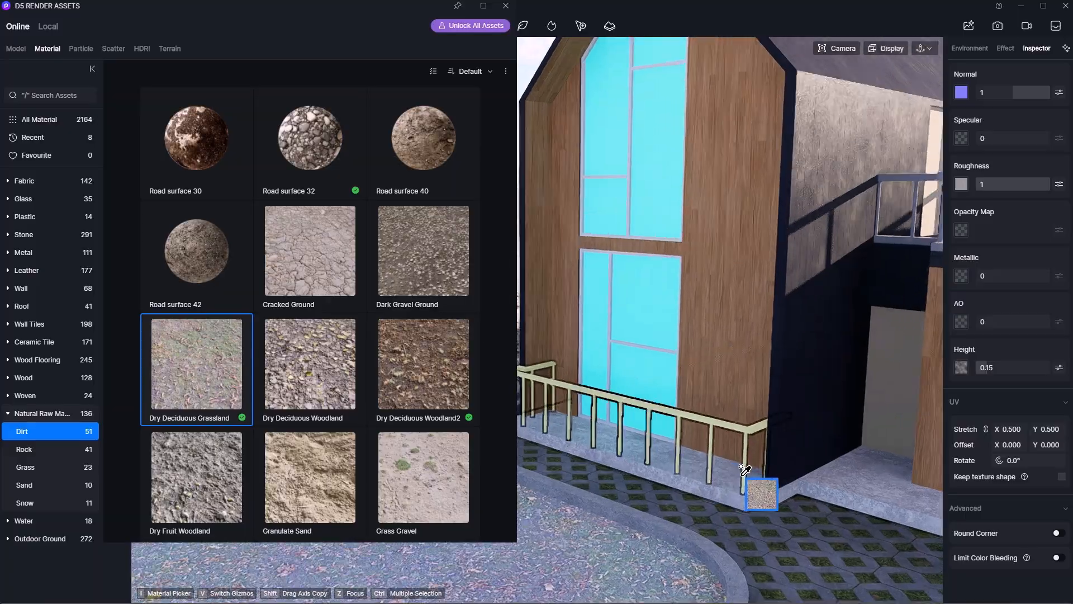
scroll(730, 335, down, 3)
right_drag(754, 341, 715, 408)
scroll(670, 399, up, 2)
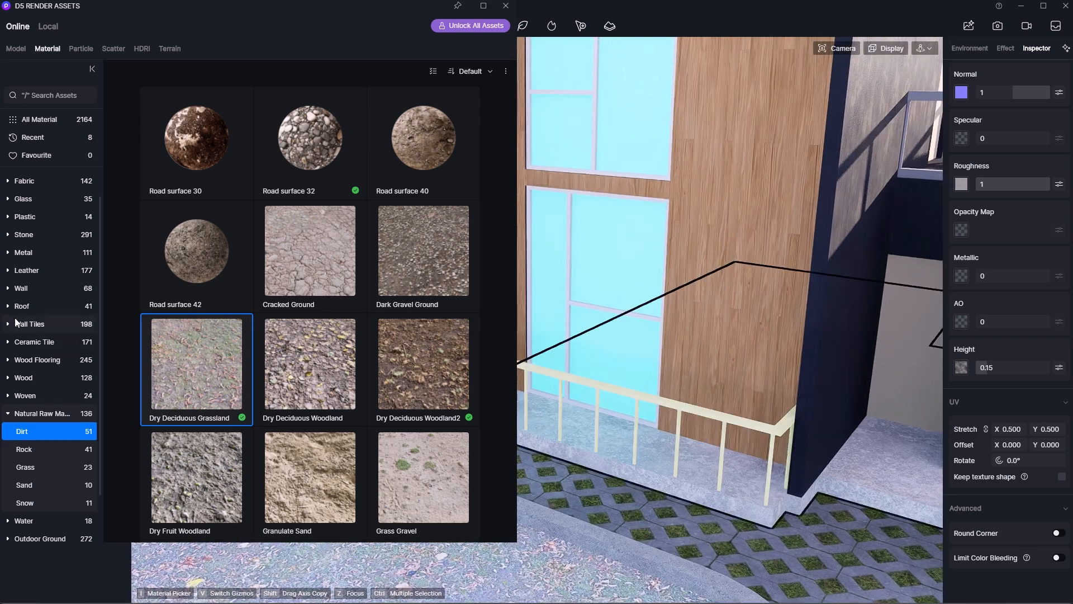
click(43, 251)
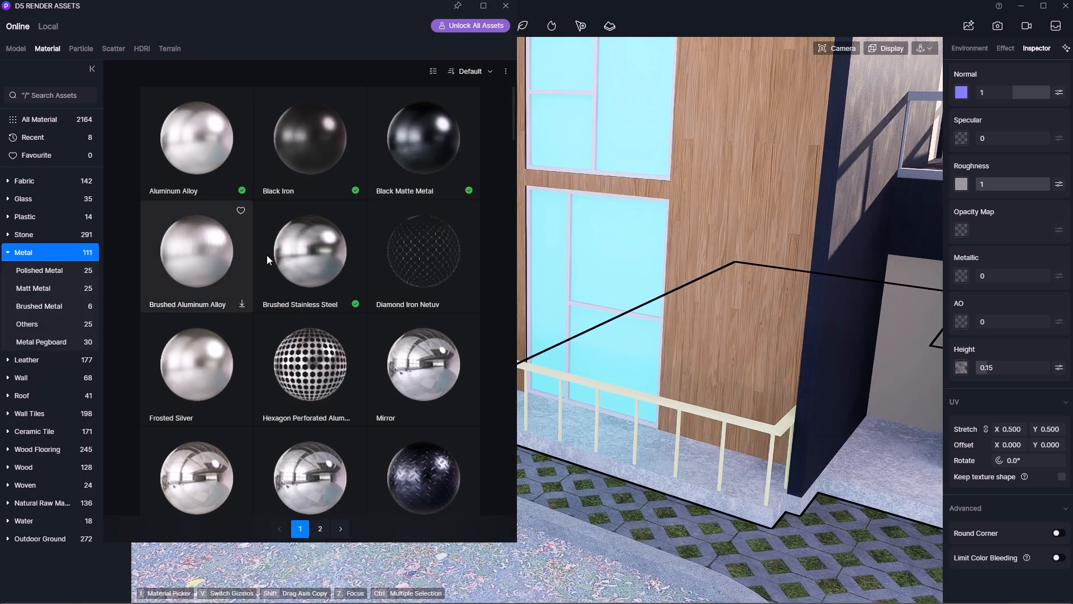
click(357, 194)
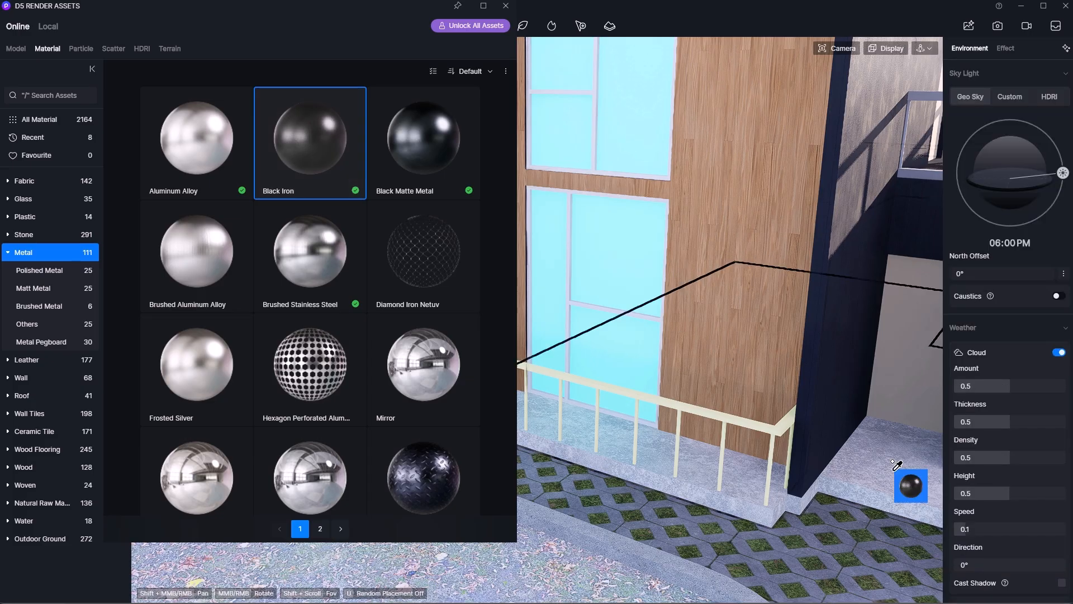
click(641, 444)
Step: Examine the house's entrance recess, balcony and roof from several distances for surfaces that still need a material
scroll(622, 450, down, 5)
mouse_move(668, 447)
right_down()
mouse_move(666, 402)
mouse_move(664, 446)
right_up()
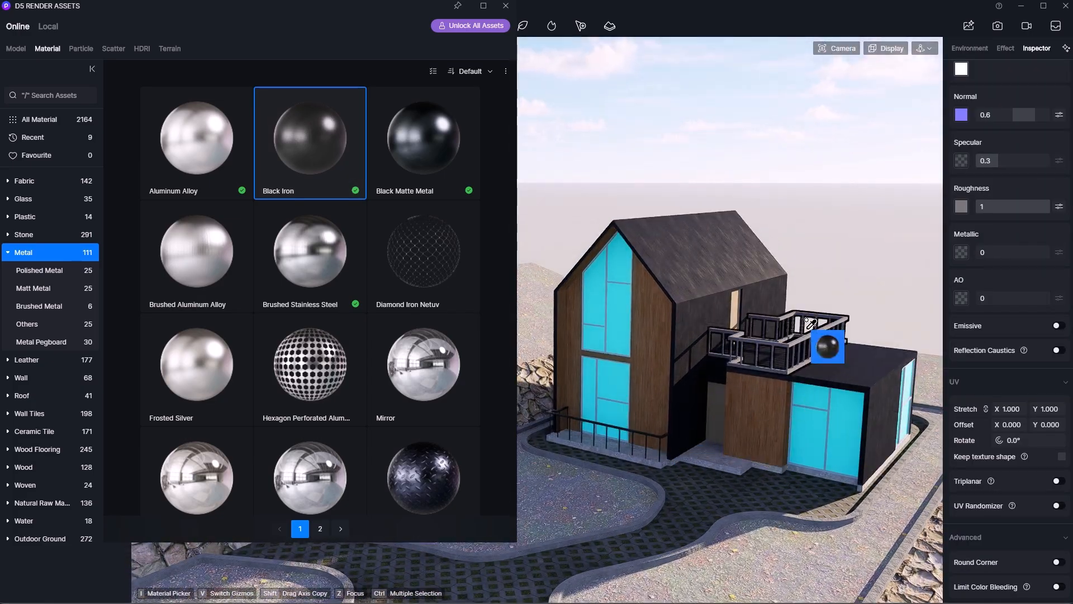
scroll(788, 339, down, 4)
right_drag(773, 408, 723, 371)
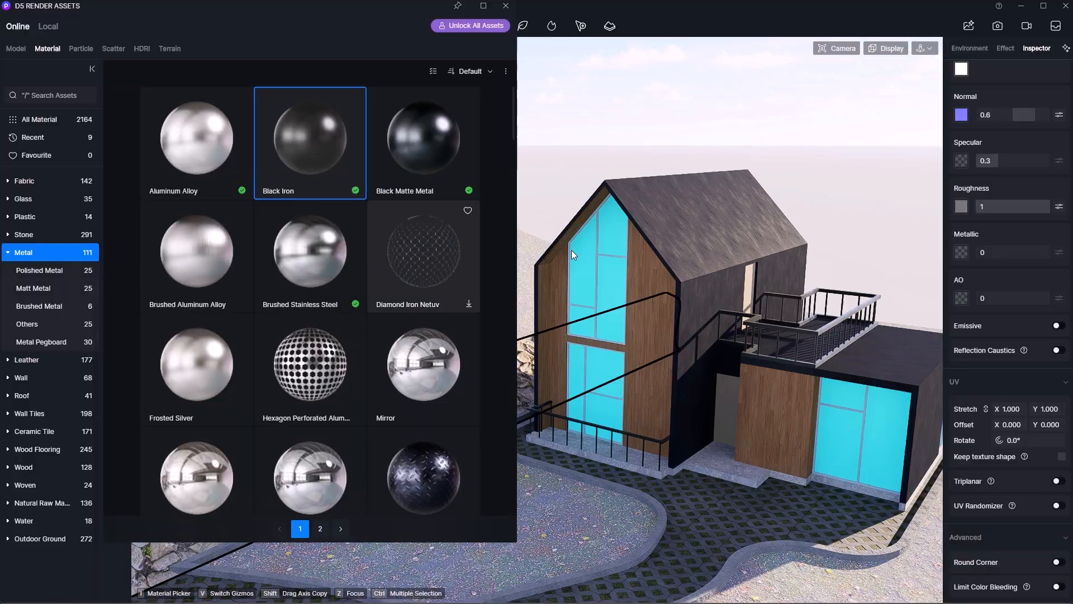
scroll(726, 383, up, 5)
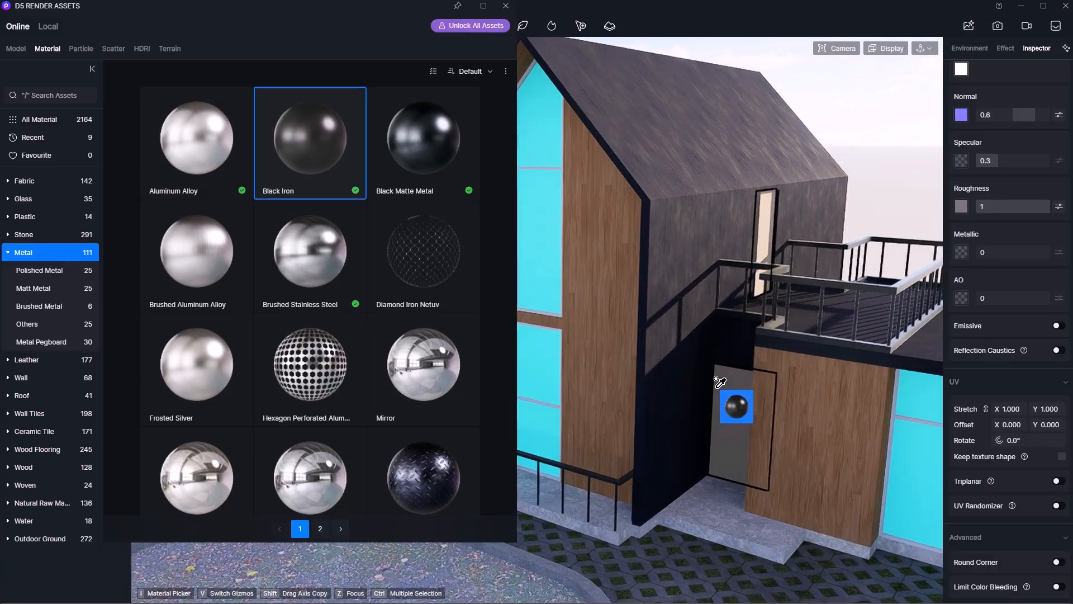
mouse_move(738, 413)
right_down()
mouse_move(794, 413)
mouse_move(738, 413)
right_up()
scroll(740, 413, down, 8)
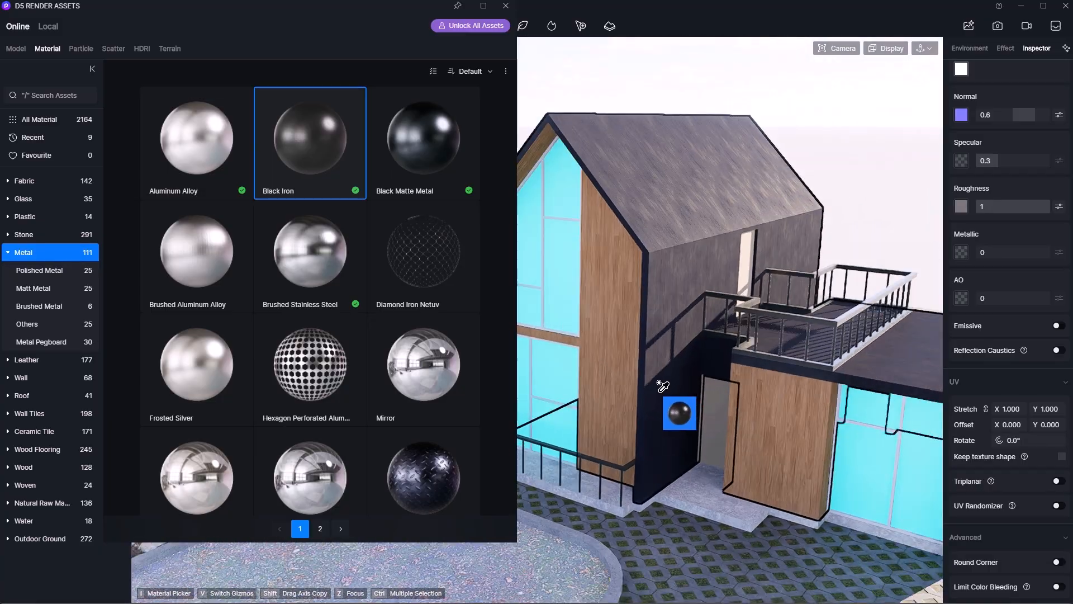
scroll(705, 415, up, 8)
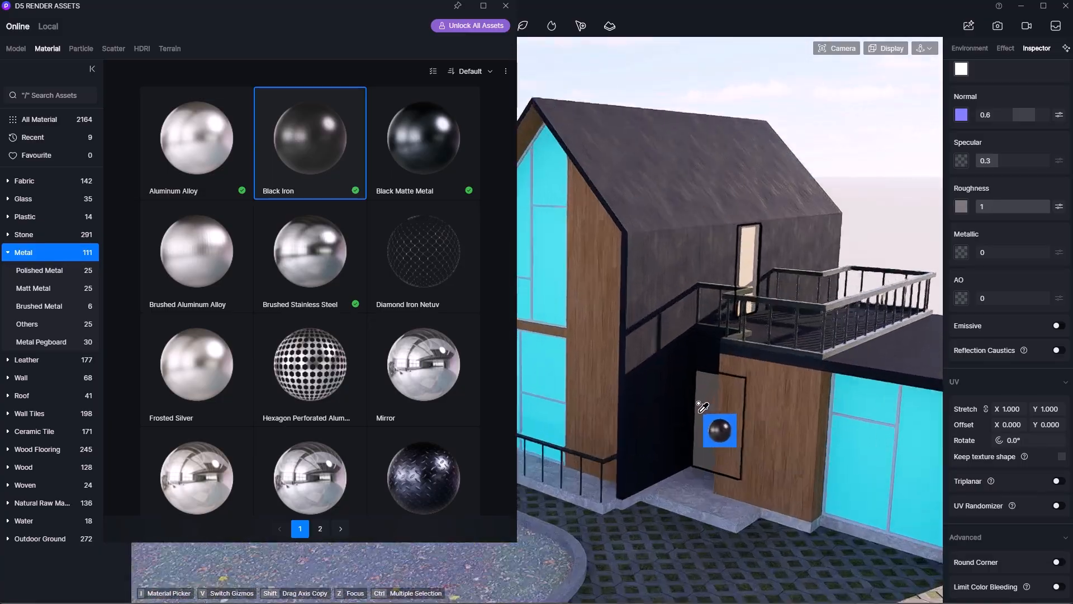
scroll(712, 455, down, 8)
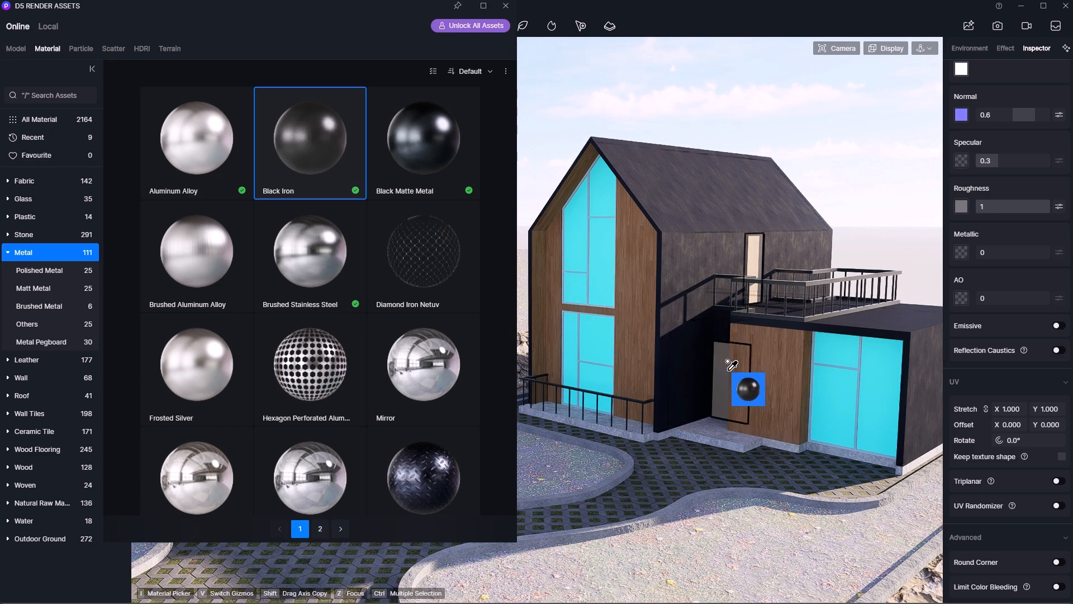
Step: Search the material library for plaster and try the White Plaster Cracked material on the beige panel in the entrance recess
click(9, 257)
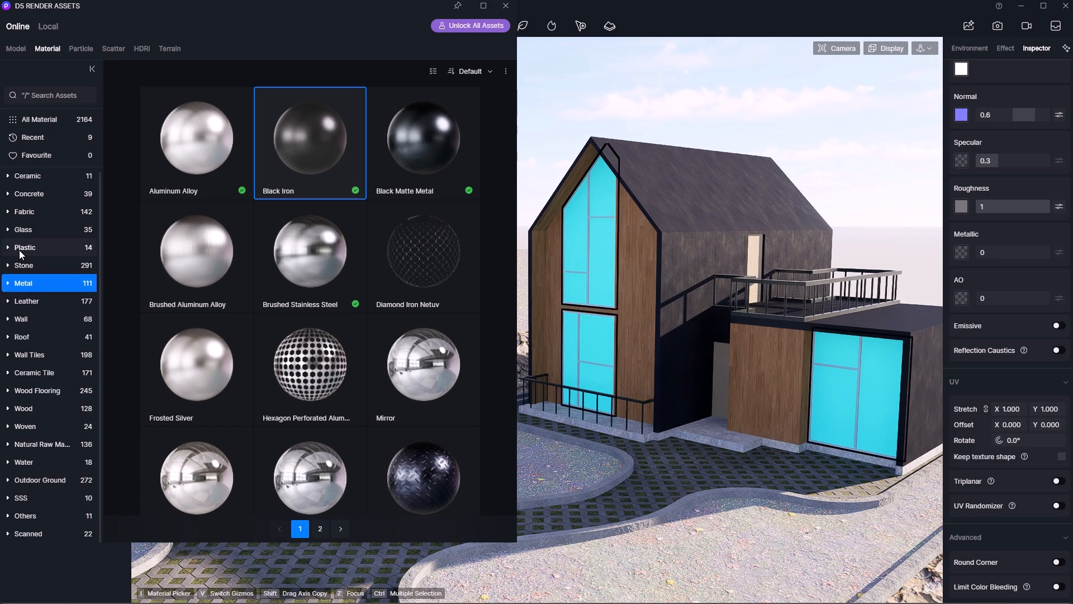
click(48, 95)
text(plaster)
key(Return)
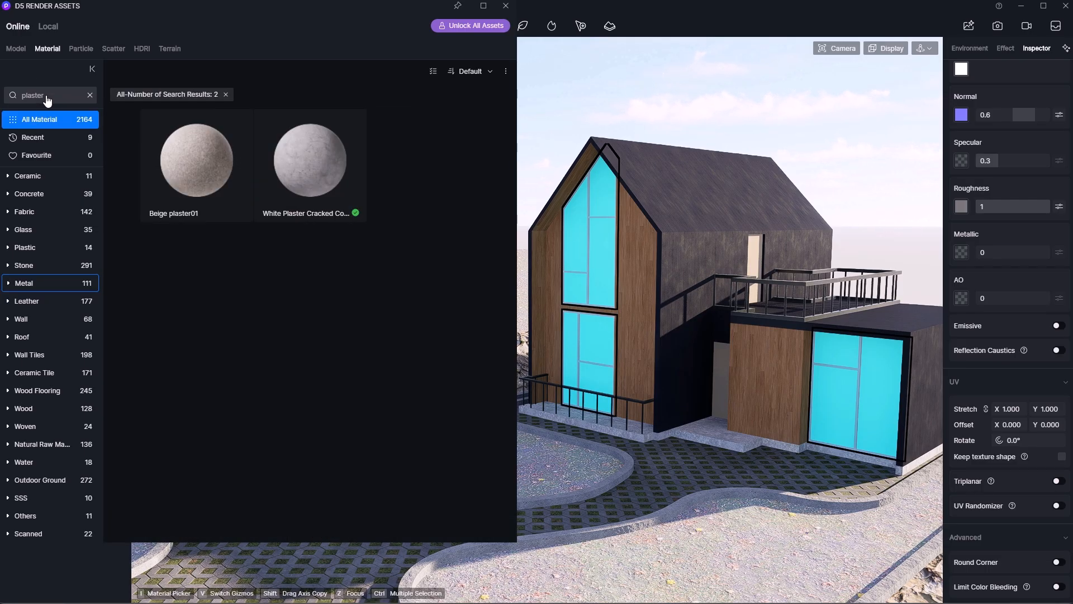
click(360, 216)
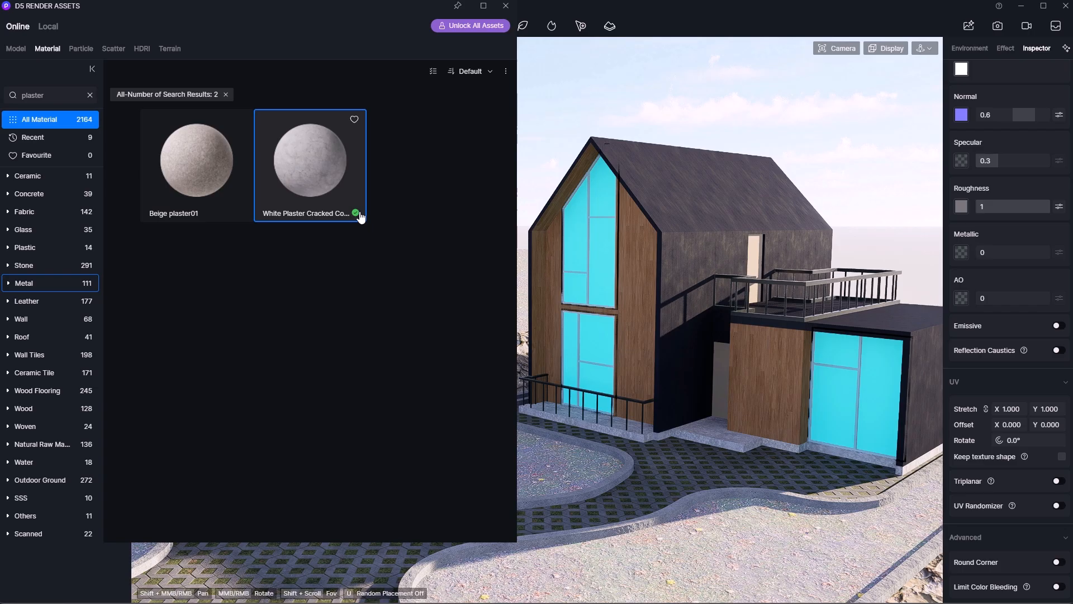
click(749, 415)
right_drag(713, 412, 730, 412)
scroll(713, 412, down, 1)
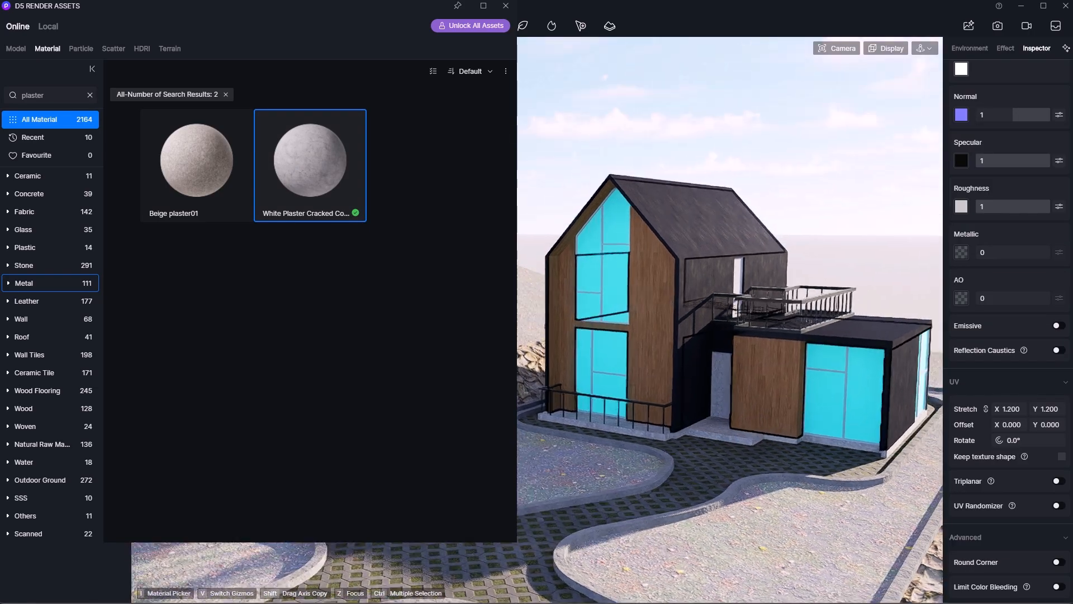
scroll(710, 431, up, 6)
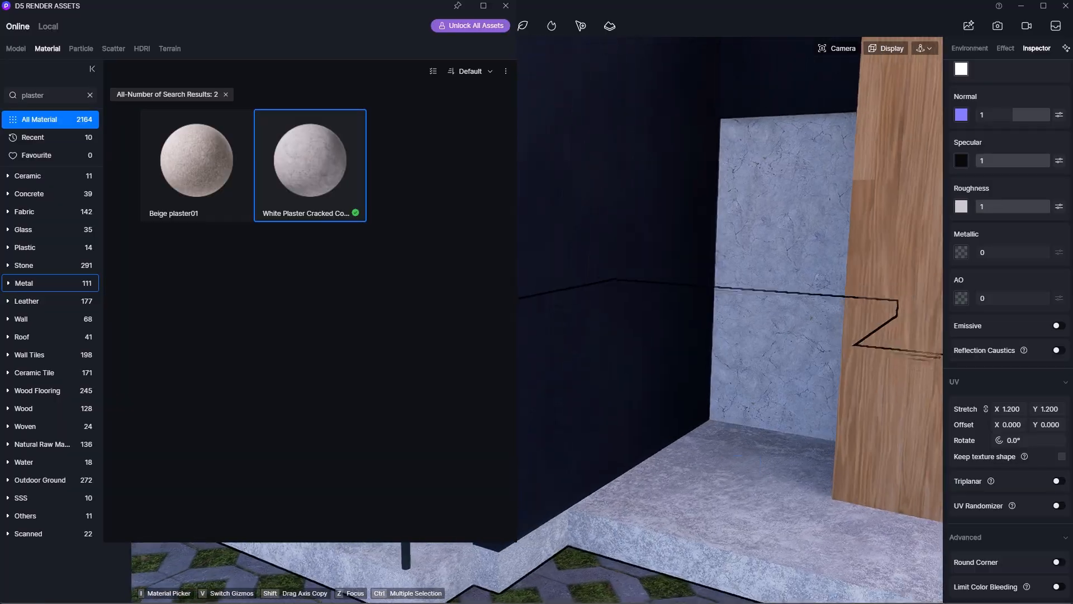
scroll(710, 412, down, 6)
Step: Apply the Ordinary Light Plastic material from the Plastic category to the panel in the entrance recess
click(40, 247)
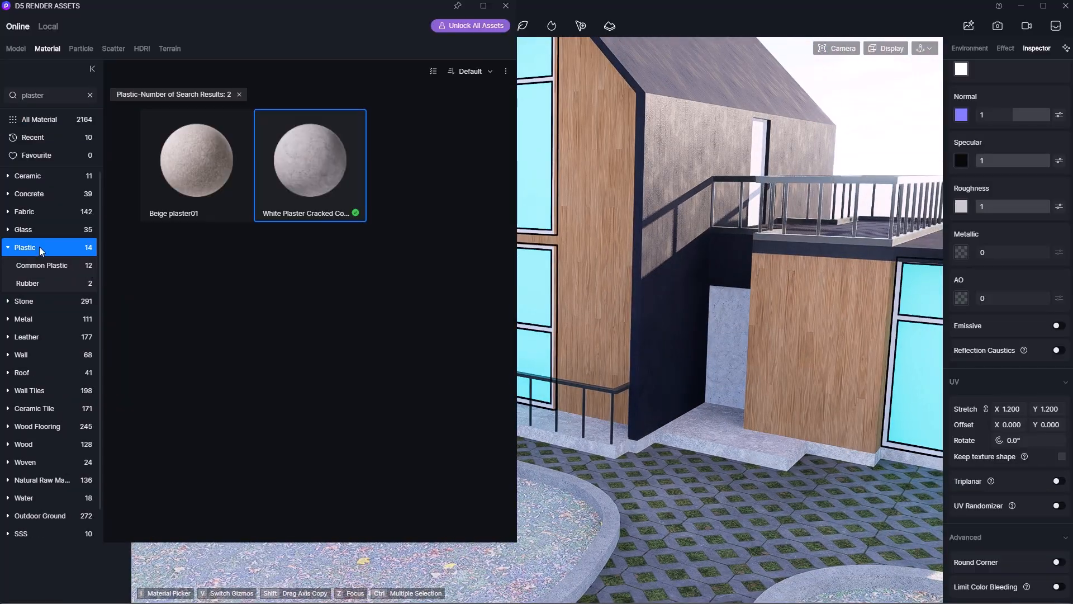
click(234, 188)
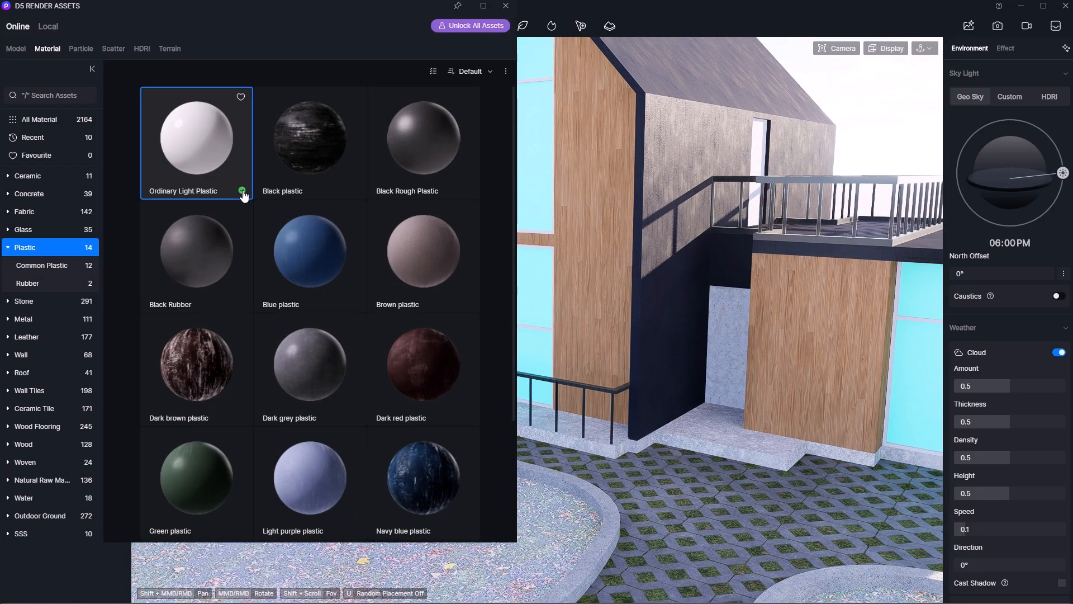
click(731, 314)
scroll(602, 422, down, 5)
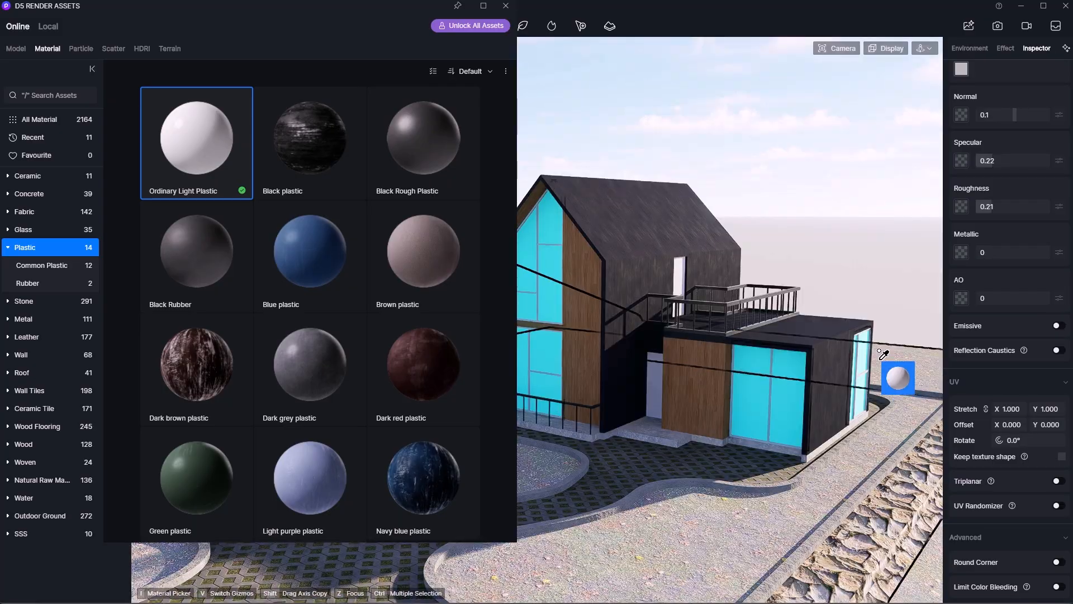
Step: Apply the Blue Curtain Wall Glass material from the Glass category to the cyan window panes
click(12, 230)
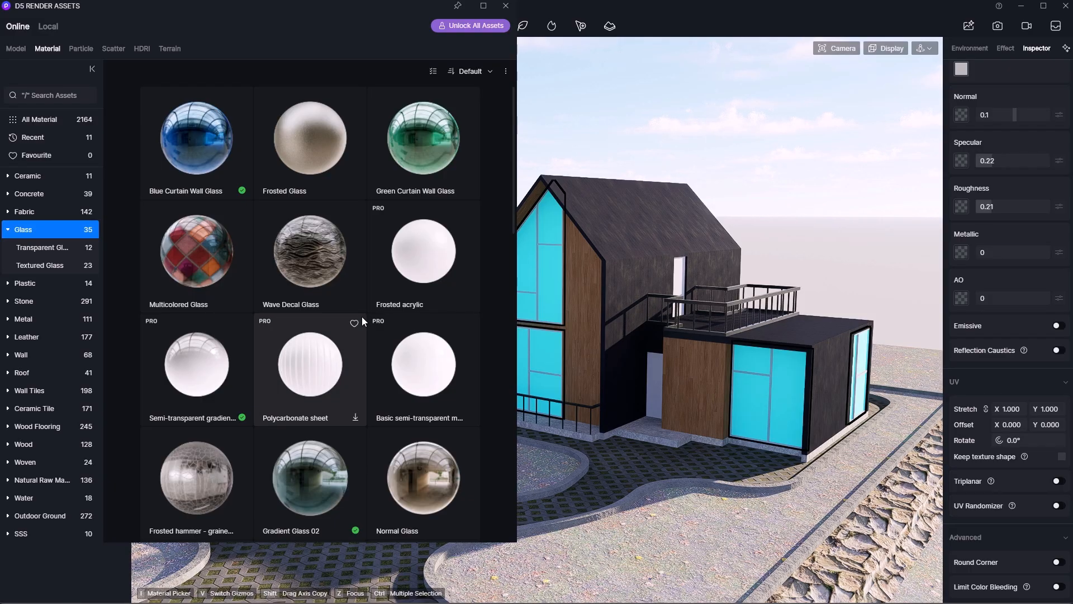
click(245, 195)
click(768, 364)
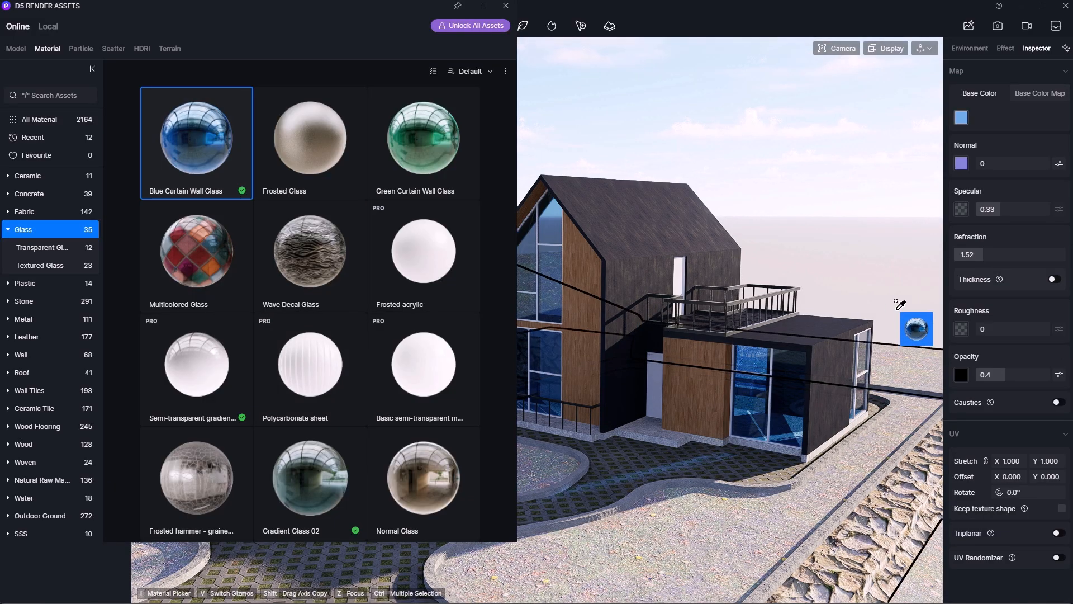
scroll(895, 324, down, 2)
scroll(678, 355, up, 4)
right_drag(678, 354, 908, 168)
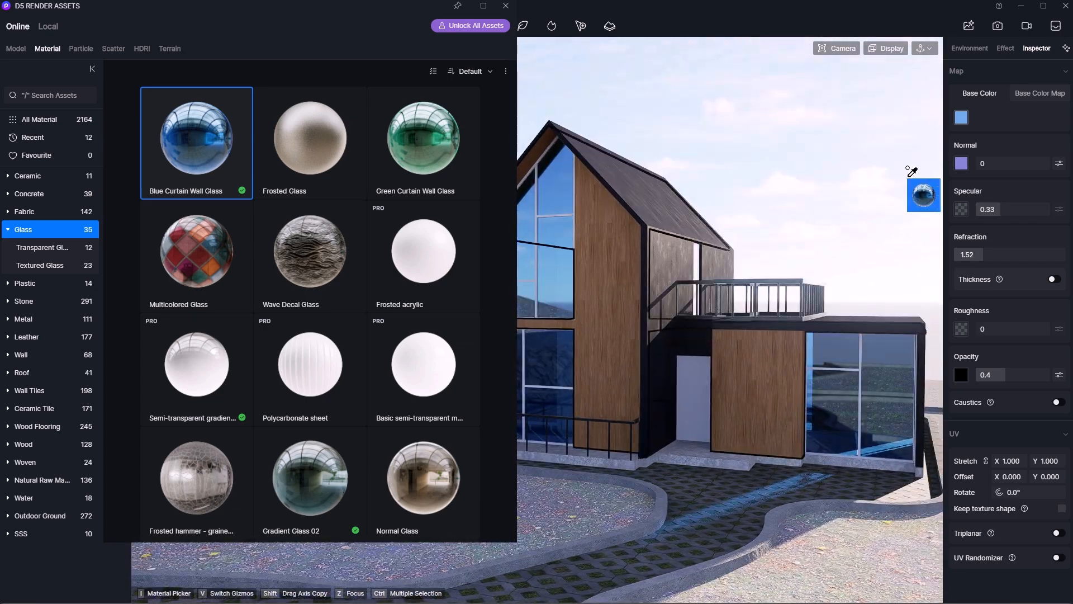
Step: Set the window glass base color to a pale grey-blue with HSV values 209, 9, 88
click(964, 118)
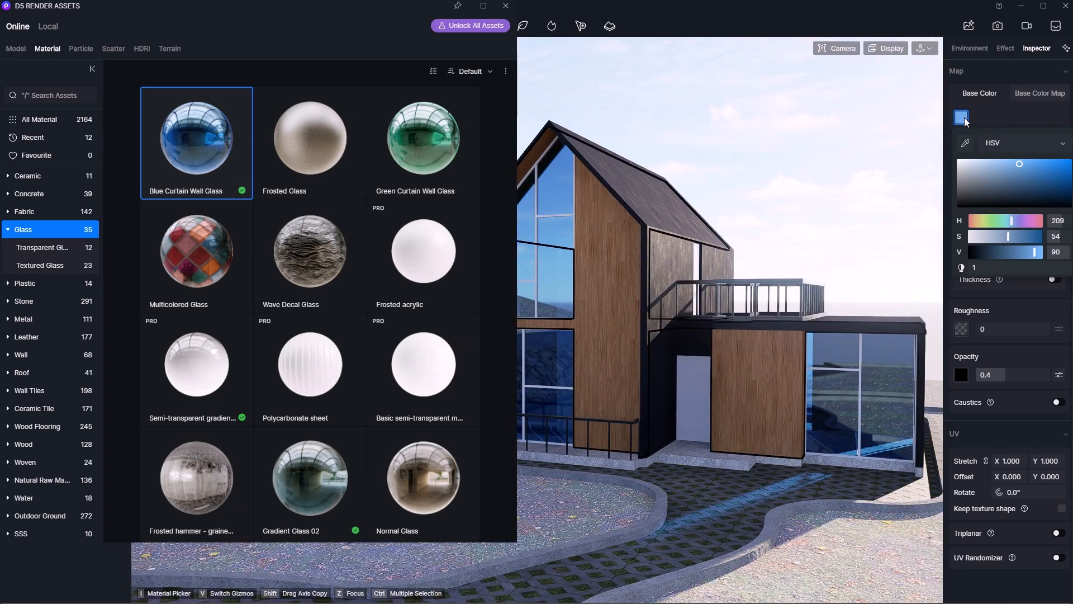
click(999, 166)
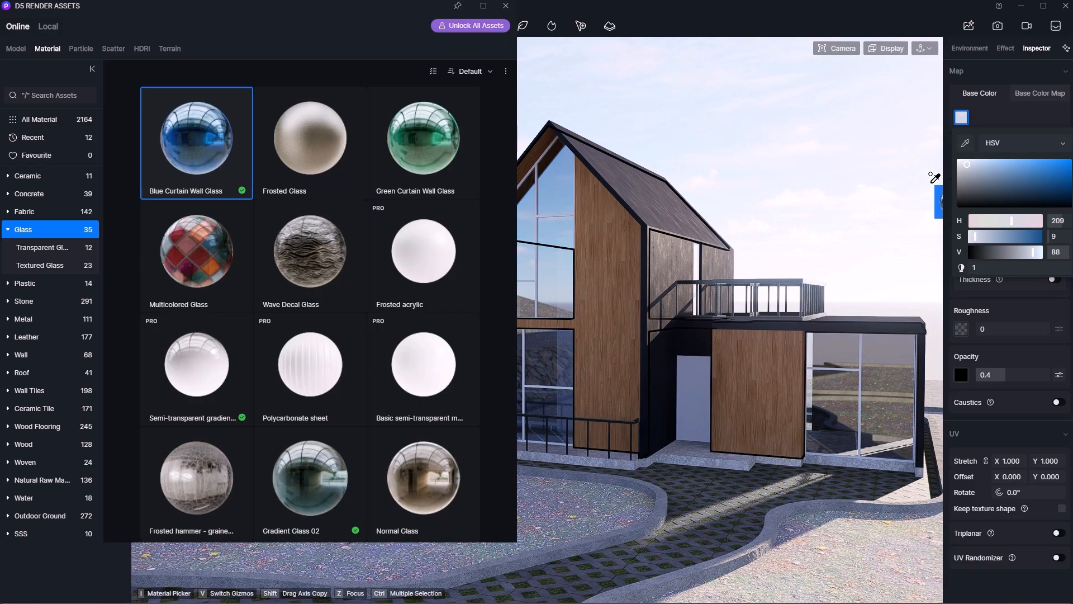
right_drag(783, 328, 743, 380)
scroll(733, 398, down, 2)
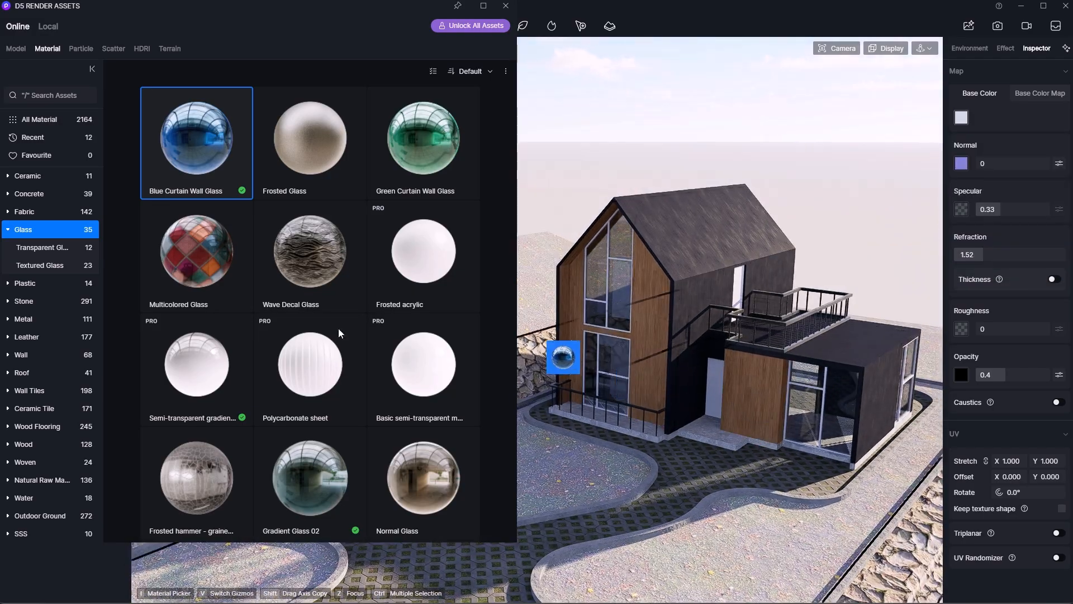
Step: Apply the Black Iron metal material to the cabin's window frames
click(34, 320)
click(271, 174)
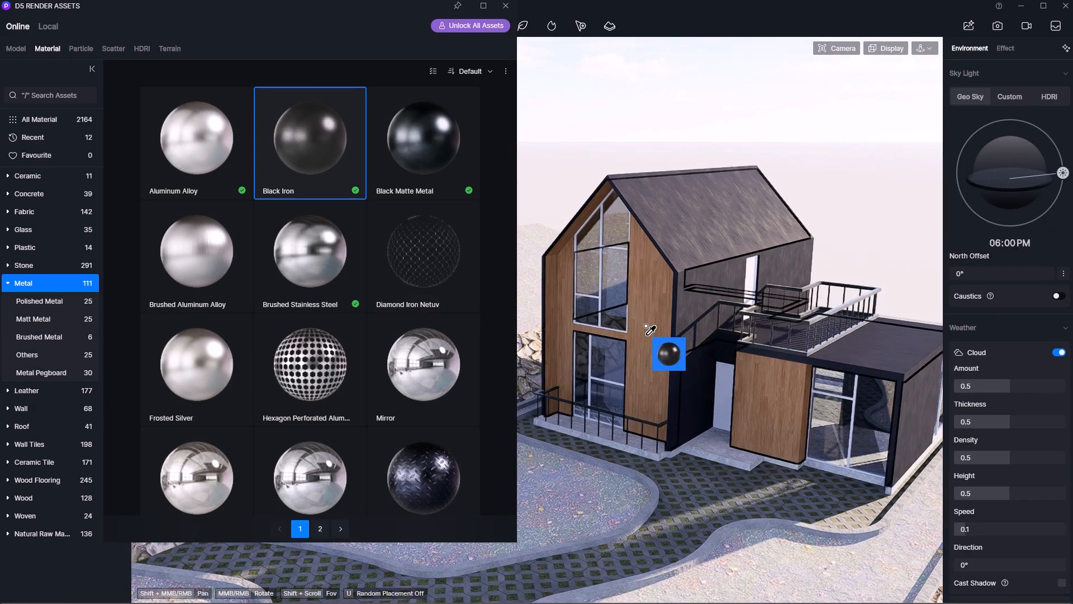
scroll(593, 299, up, 4)
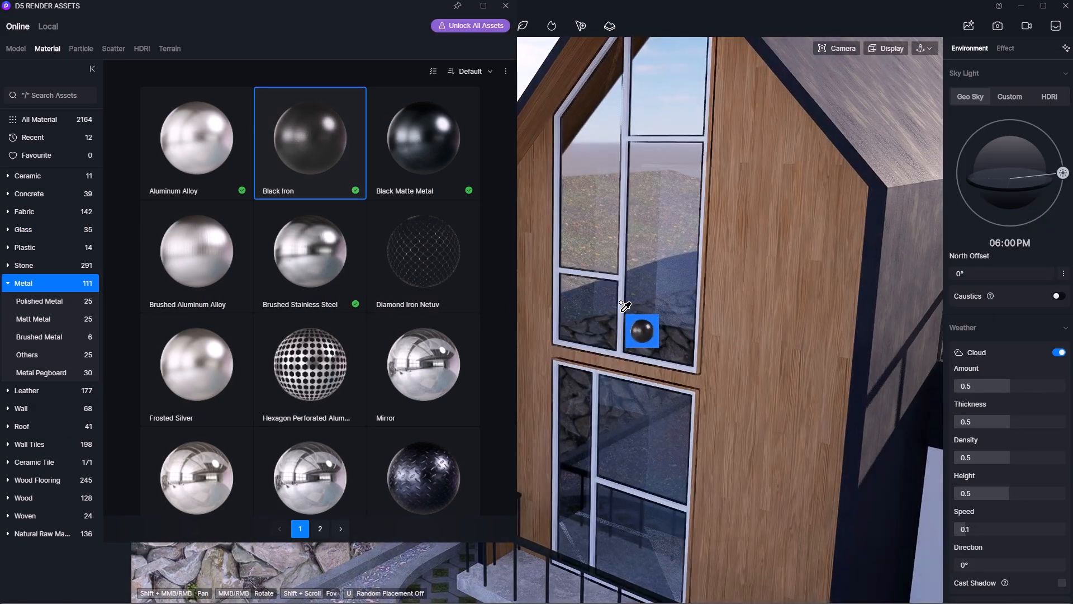
click(622, 301)
scroll(536, 324, down, 2)
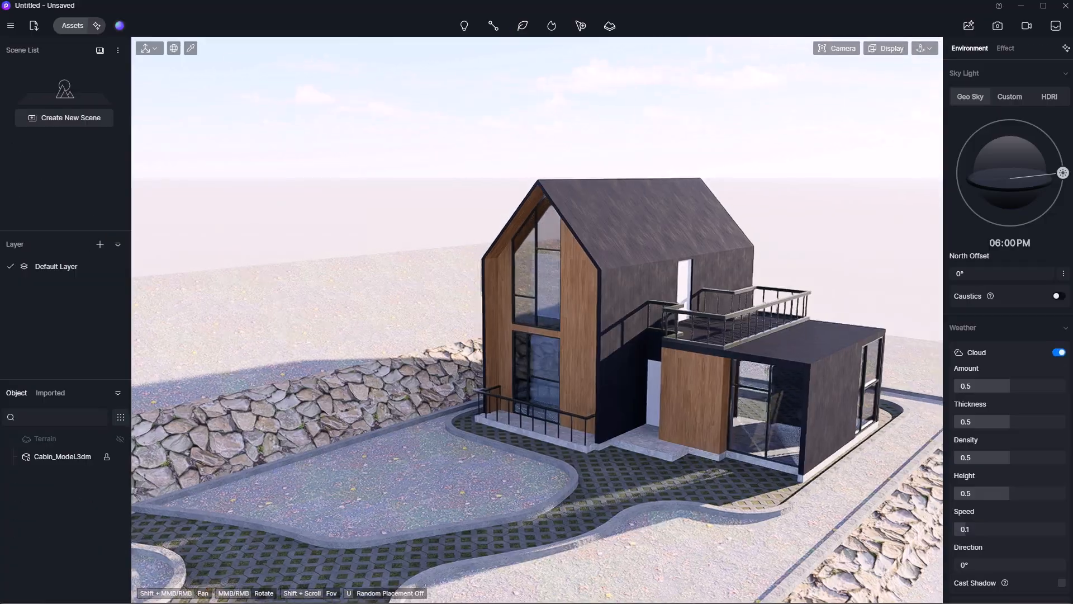
Step: Darken the entrance door's base color to a dark grey with an HSV value of 21
scroll(679, 380, up, 6)
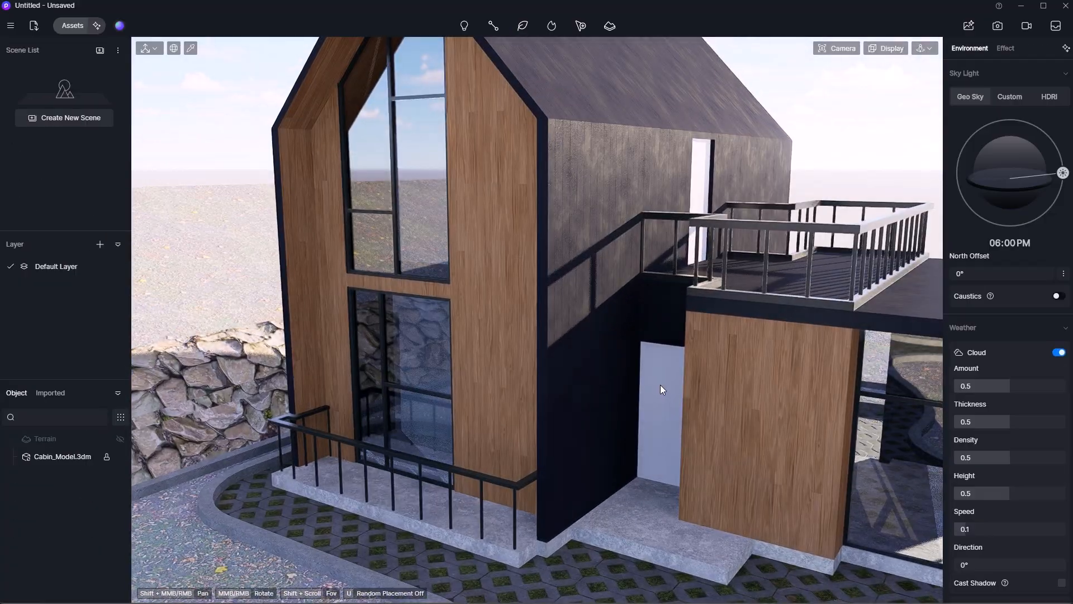
click(661, 388)
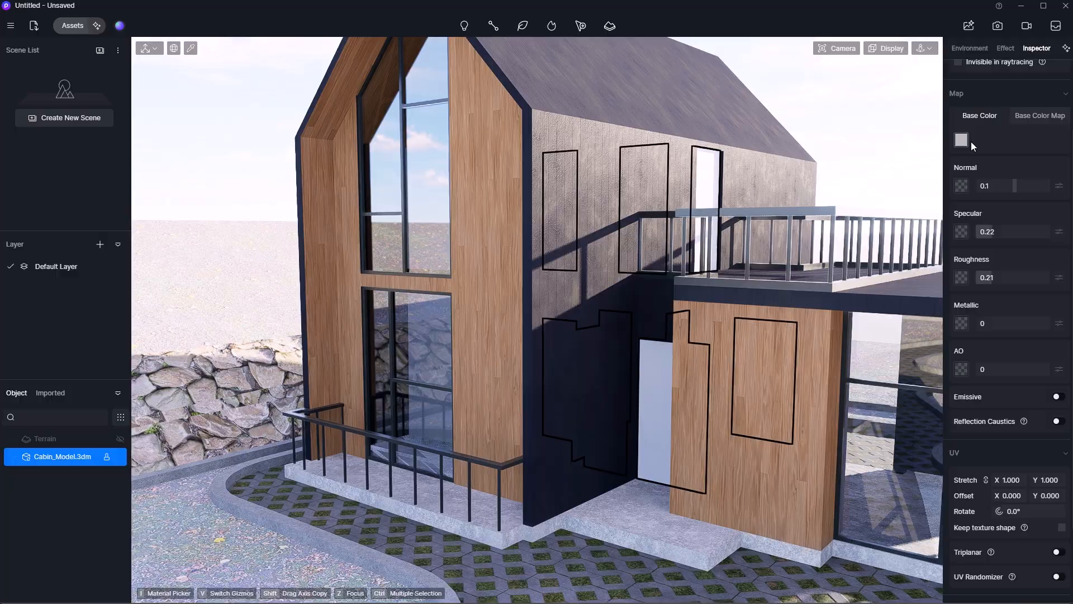
click(962, 141)
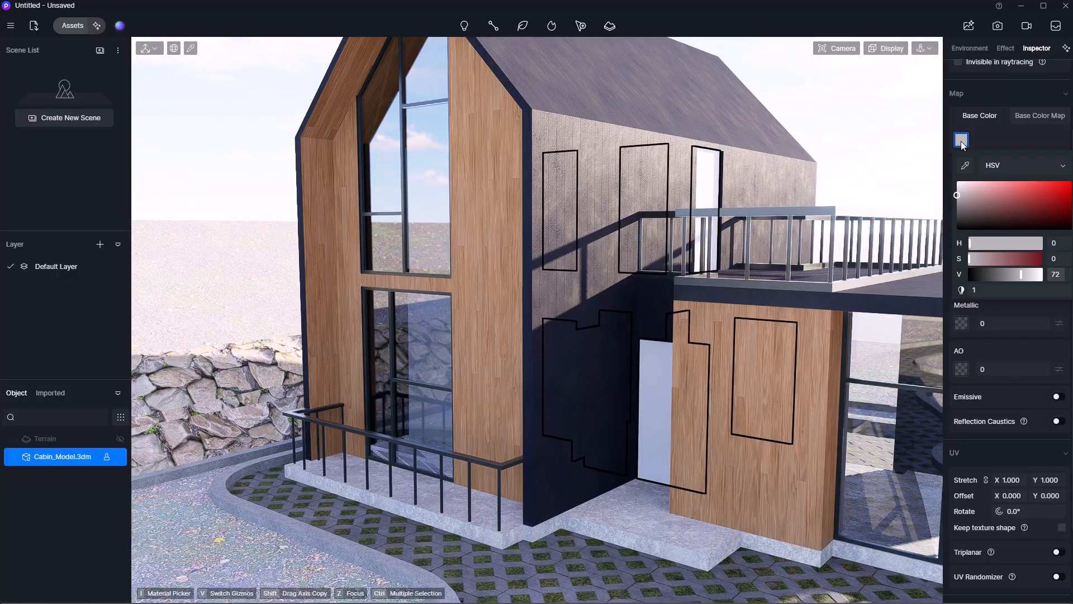
click(957, 205)
drag(957, 207, 951, 217)
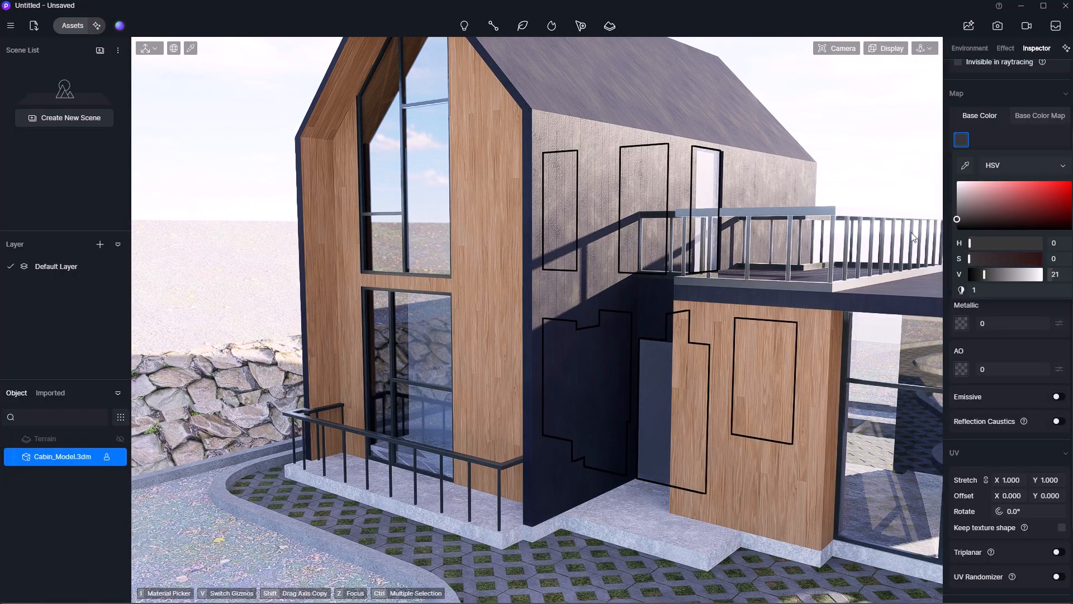
scroll(549, 351, down, 2)
click(614, 350)
Step: Scatter the Natural Meadow 10 lawn preset over the garden beds around the cabin and paths
scroll(615, 350, down, 3)
middle_drag(615, 350, 618, 328)
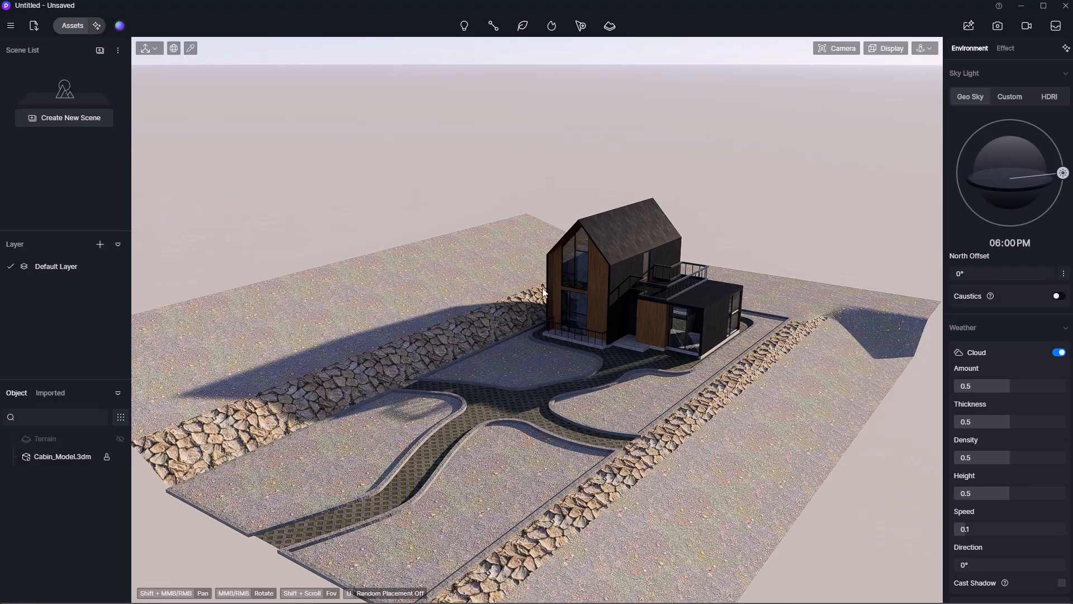
click(582, 26)
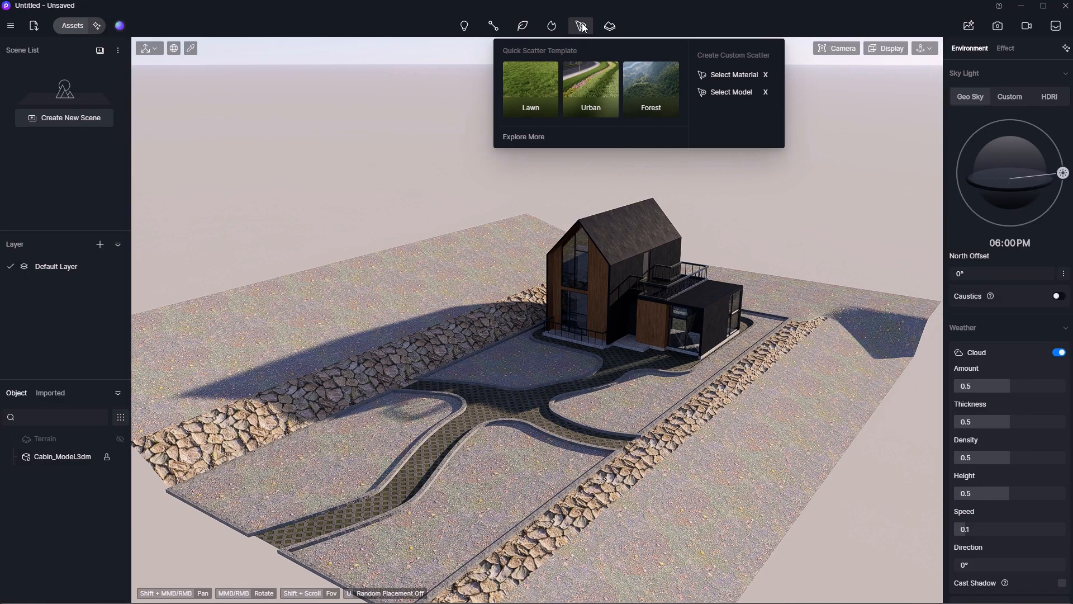
click(532, 93)
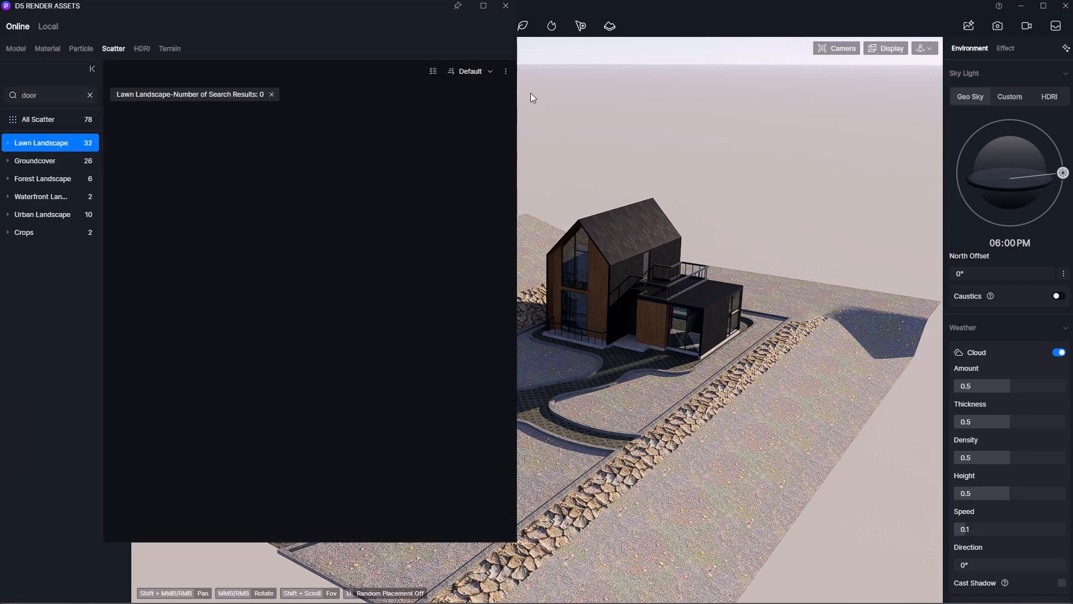
scroll(623, 422, up, 5)
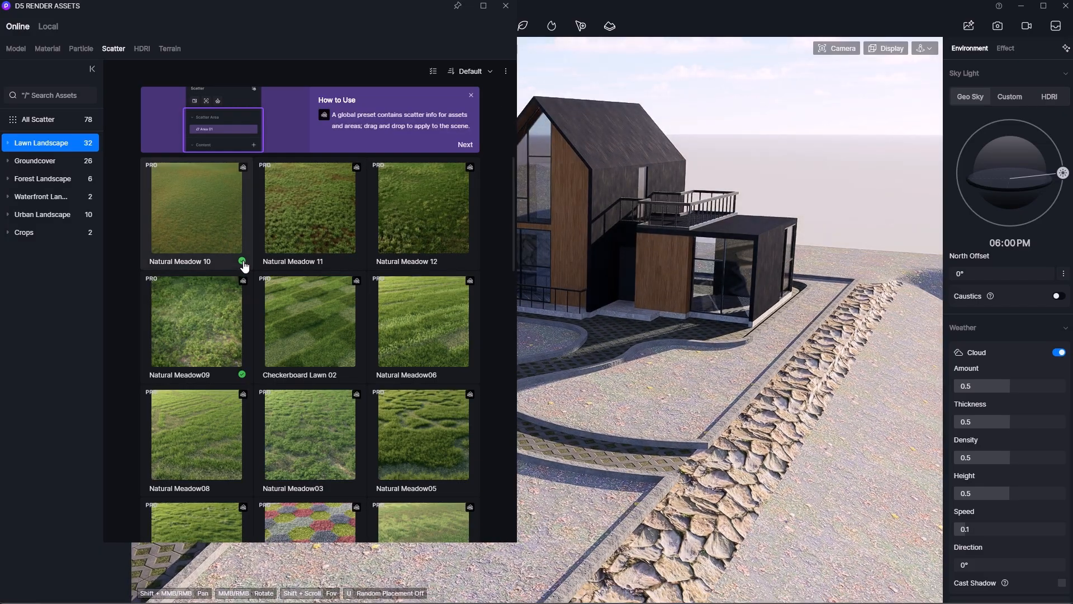
drag(243, 263, 692, 388)
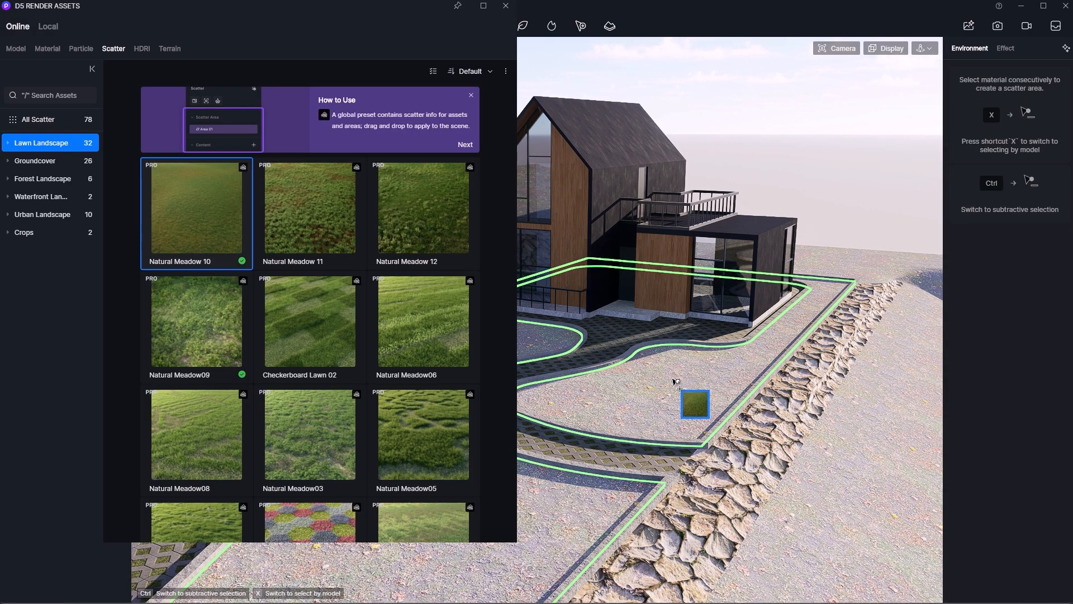
click(676, 382)
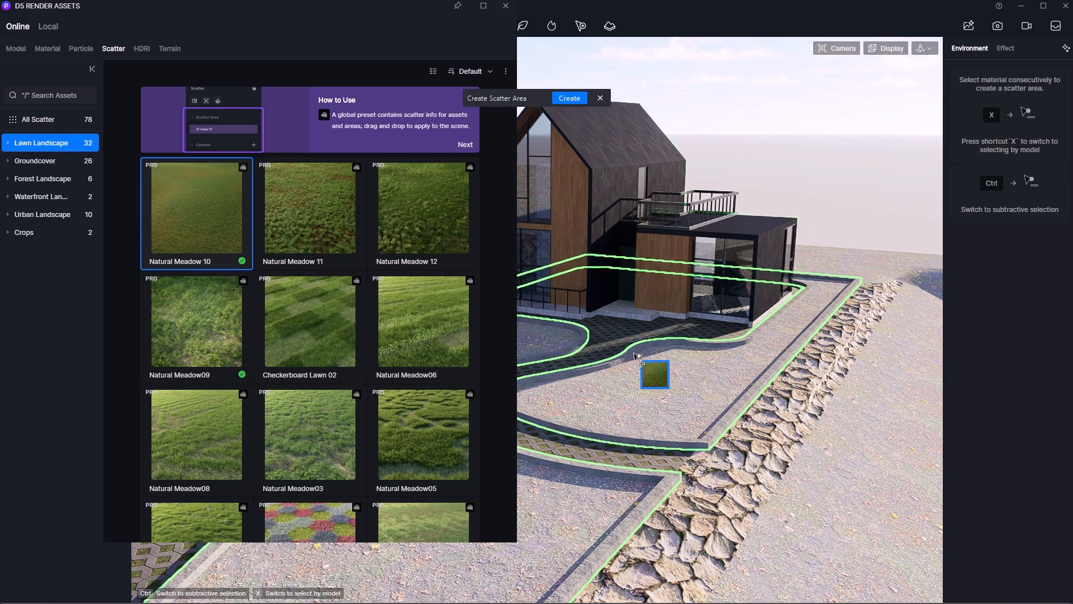
click(566, 98)
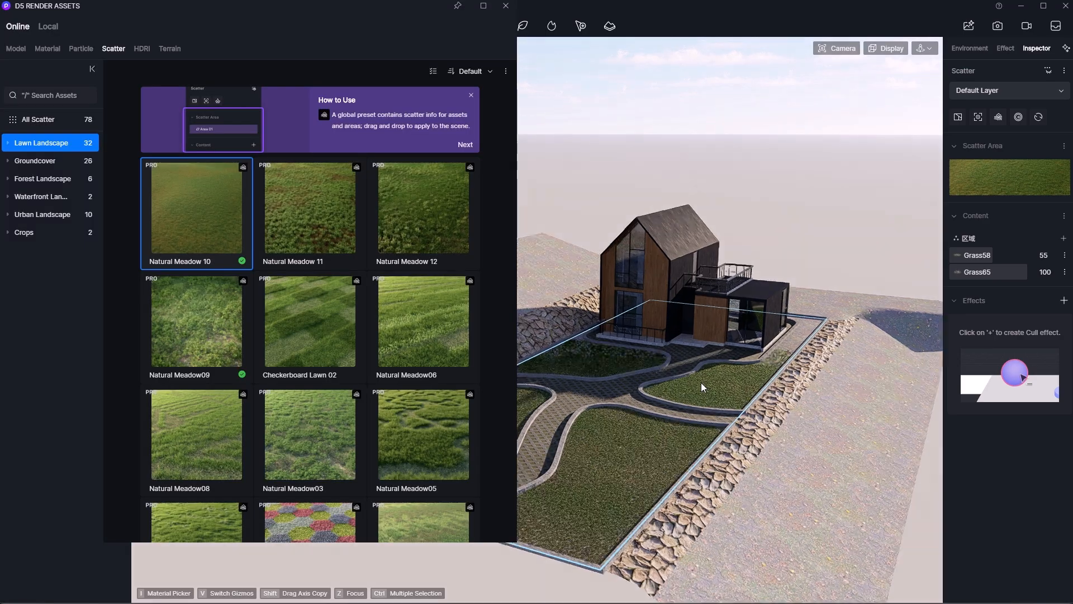
Step: Download the Natural Meadow07 preset and scatter it over the outer terrain beyond the stone embankments
scroll(701, 383, up, 4)
middle_drag(696, 388, 667, 400)
right_drag(667, 400, 698, 388)
scroll(698, 388, down, 3)
scroll(432, 385, down, 3)
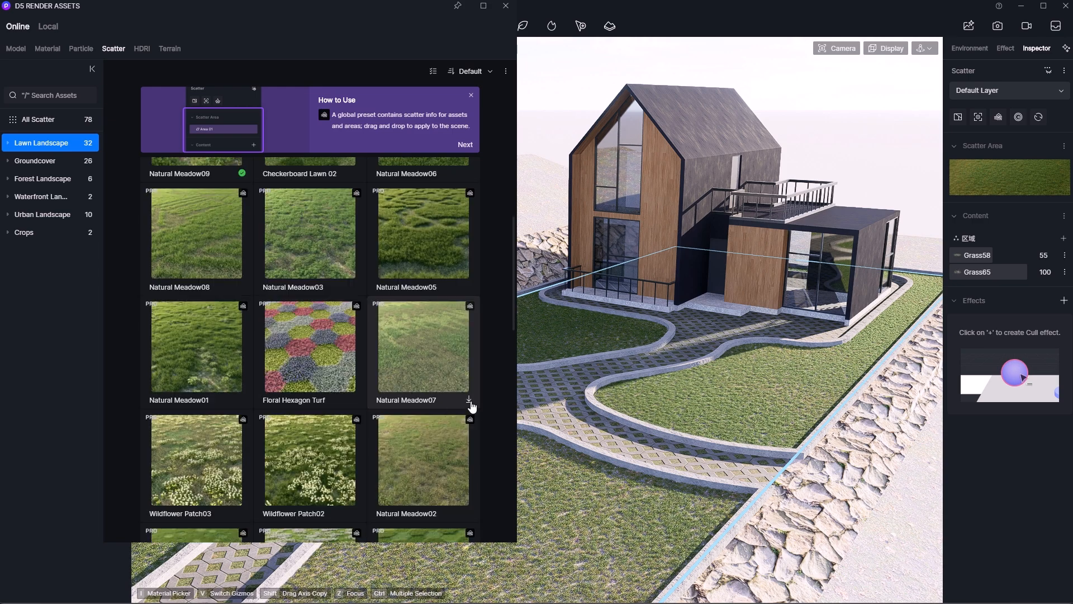
click(469, 400)
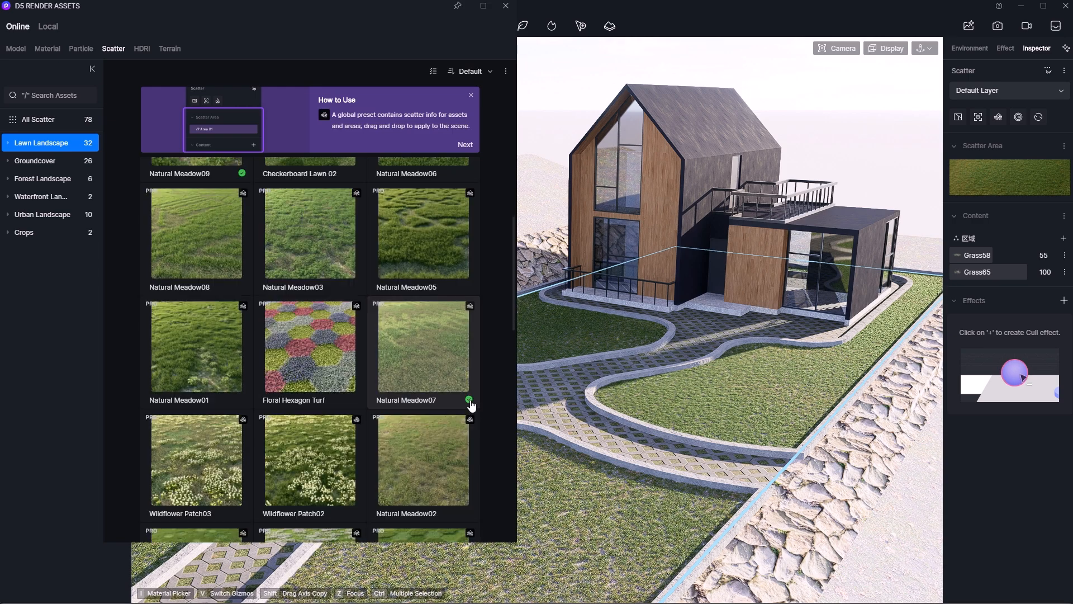
click(471, 407)
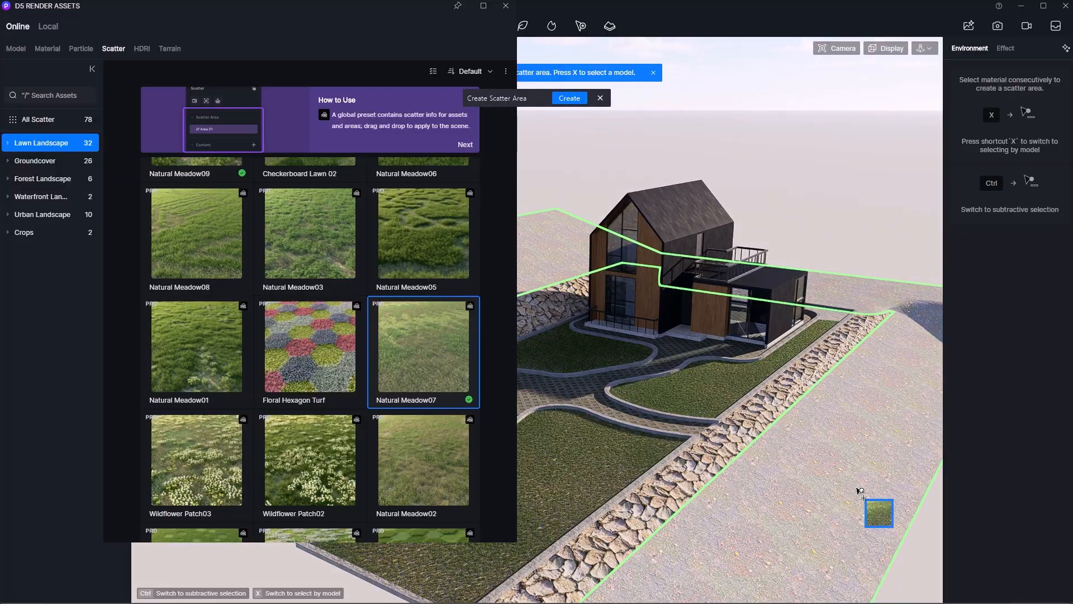
click(570, 99)
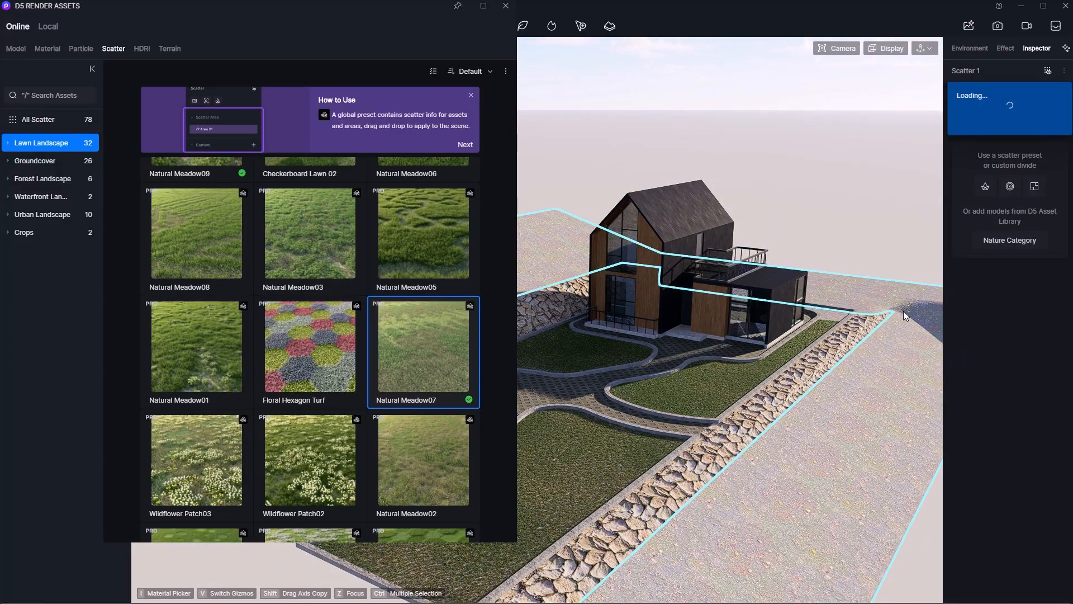
Step: Inspect the scattered grass on the outer terrain, the garden beds and along the stone embankments
scroll(547, 252, down, 3)
scroll(743, 359, up, 6)
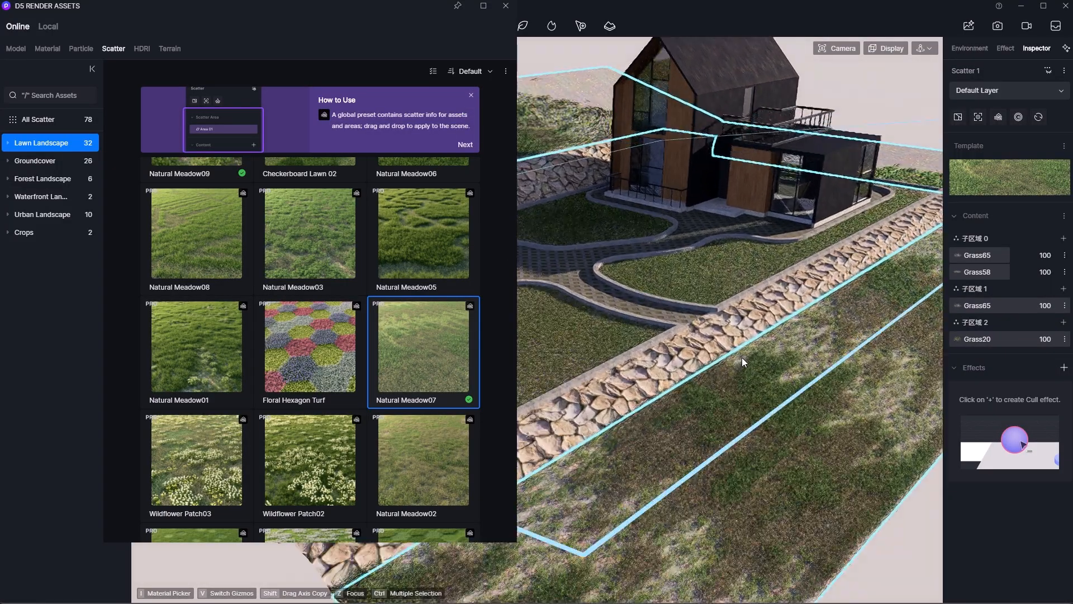
right_drag(743, 359, 713, 336)
scroll(714, 239, down, 4)
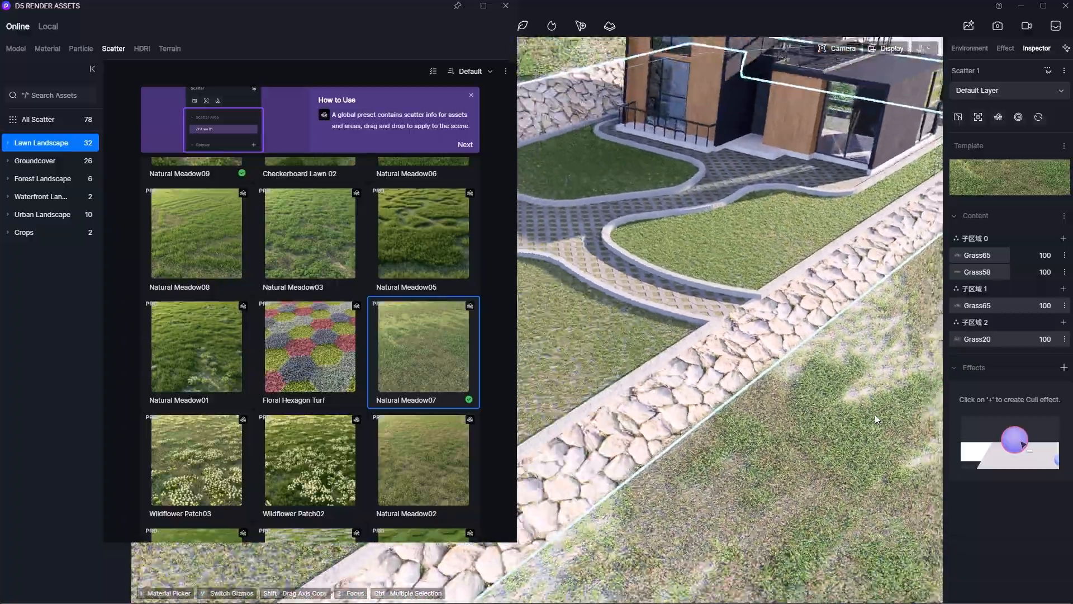
scroll(714, 238, up, 4)
scroll(714, 239, down, 2)
right_drag(714, 239, 665, 376)
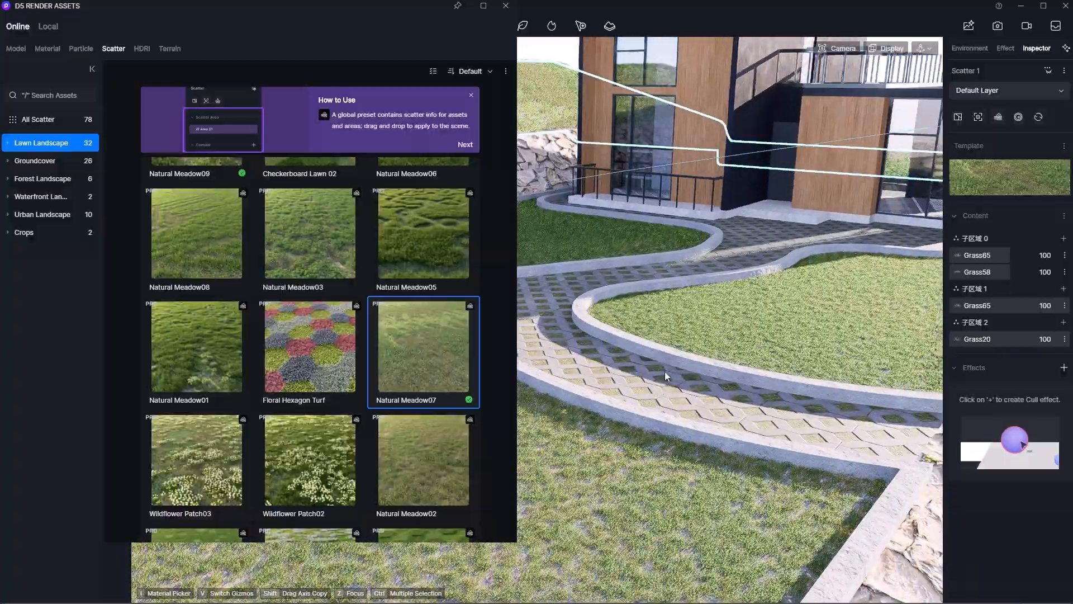
scroll(666, 377, down, 3)
right_drag(754, 417, 728, 228)
scroll(640, 331, up, 6)
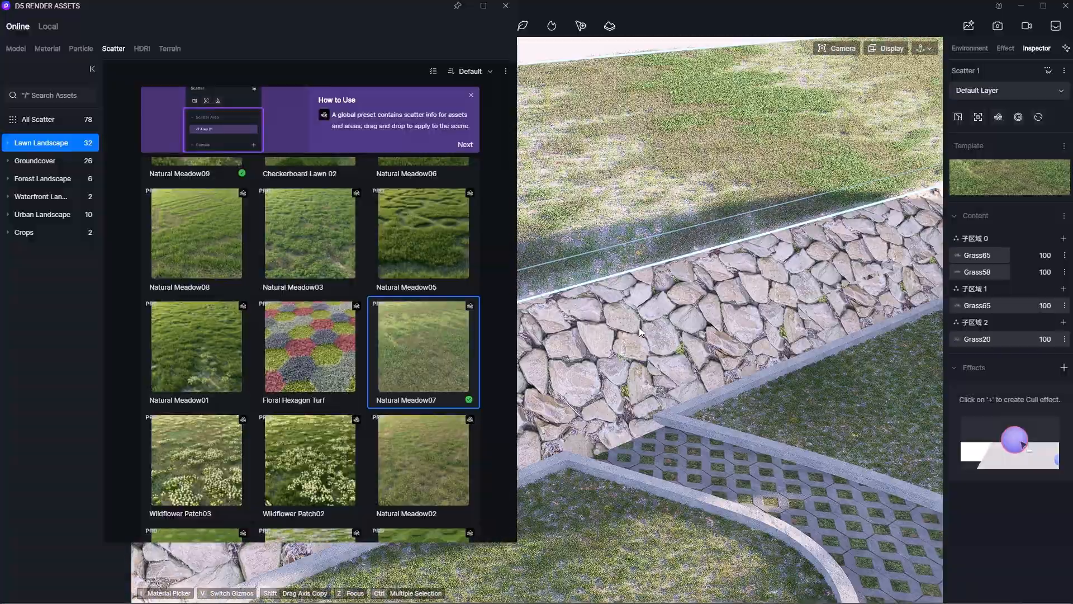
Step: Open the Nature Rocks category under Nature, Stone in the online model library
click(17, 51)
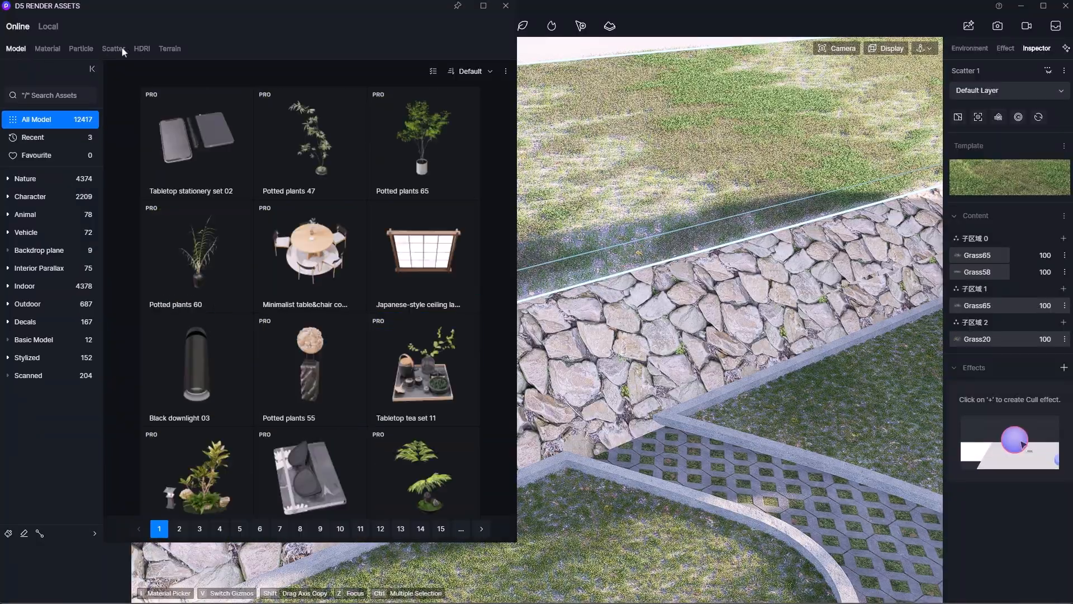
click(32, 180)
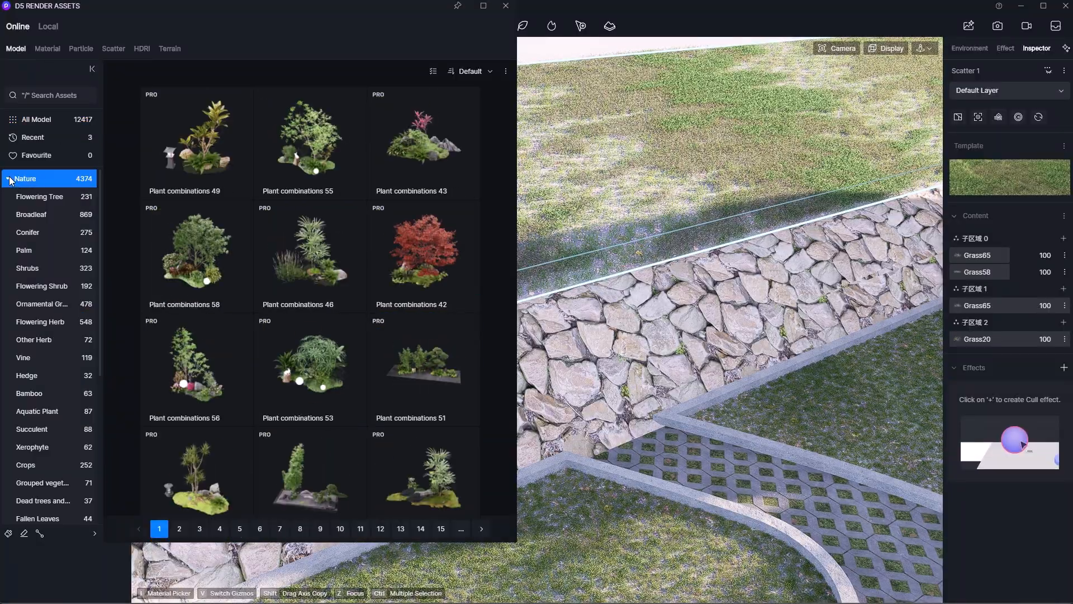
scroll(50, 262, down, 3)
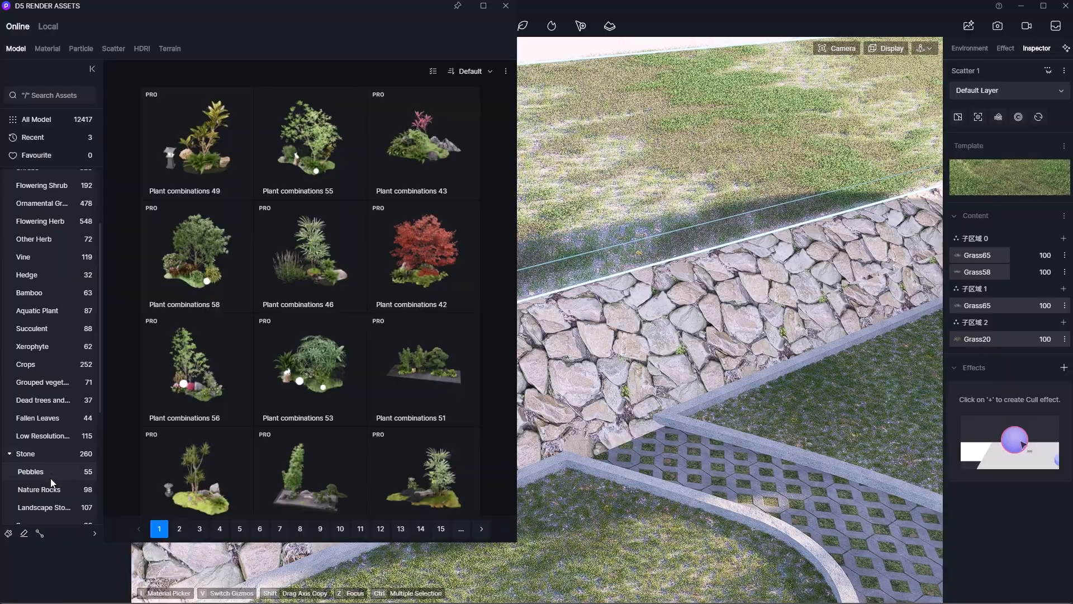
click(52, 488)
scroll(53, 425, down, 4)
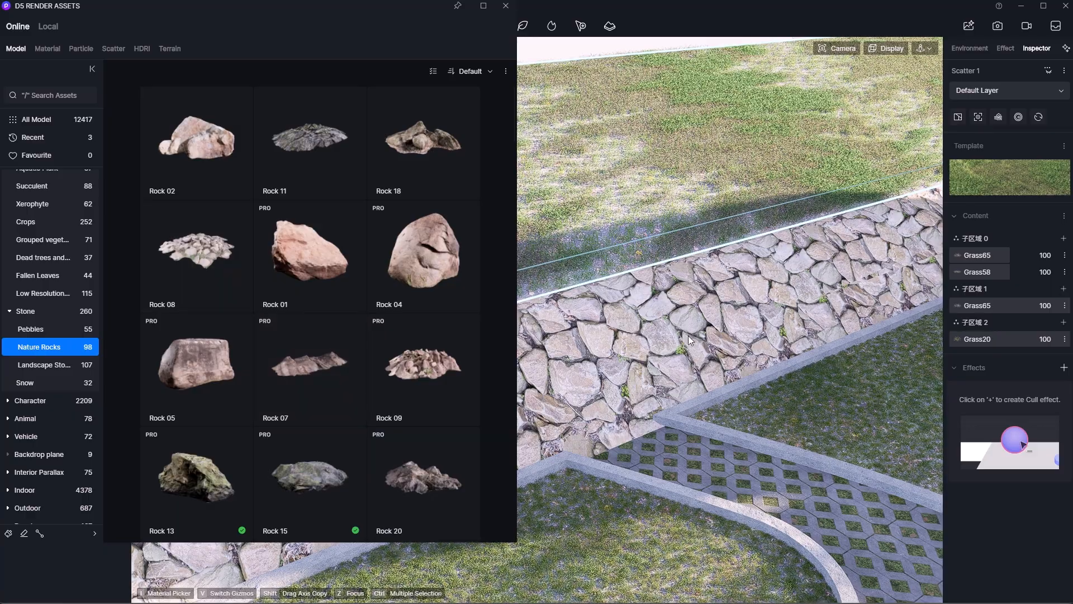
Step: Activate the model brush and load it with Rock 13 and Rock 15
click(8, 533)
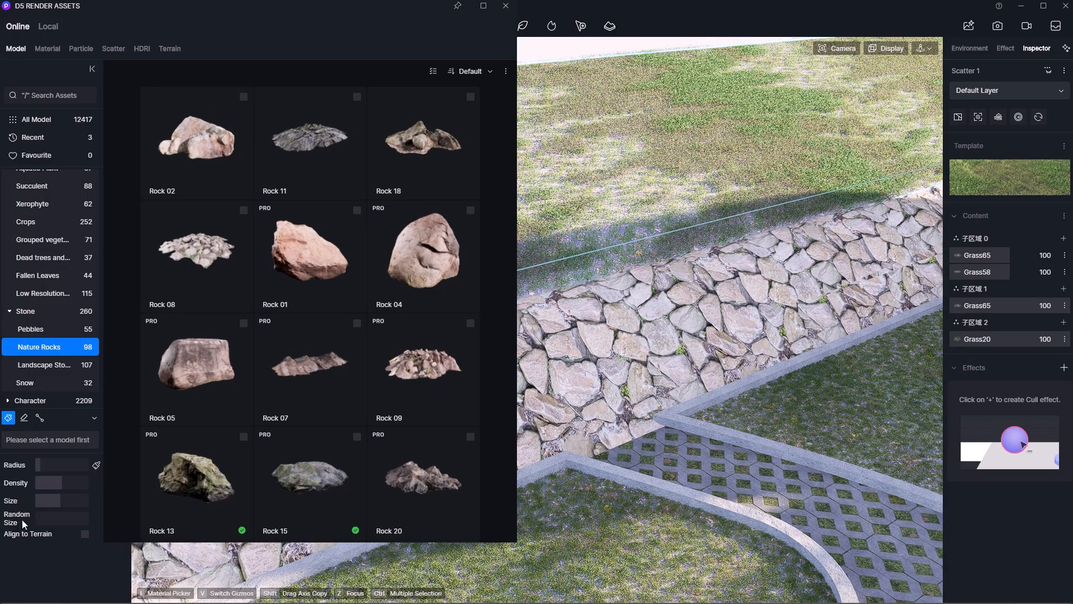
click(625, 347)
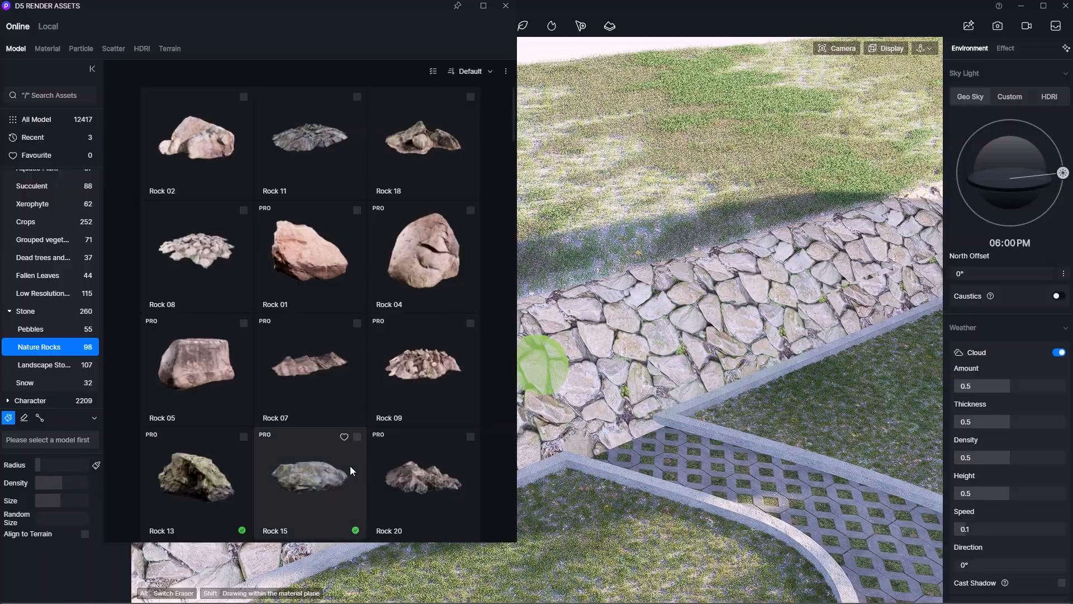
scroll(341, 478, down, 2)
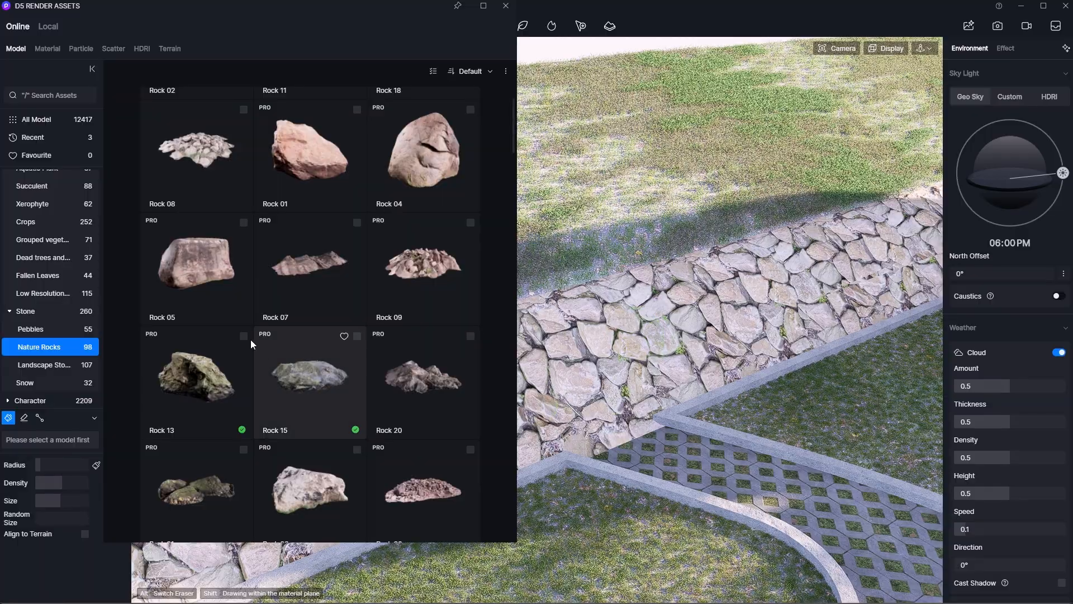
click(243, 335)
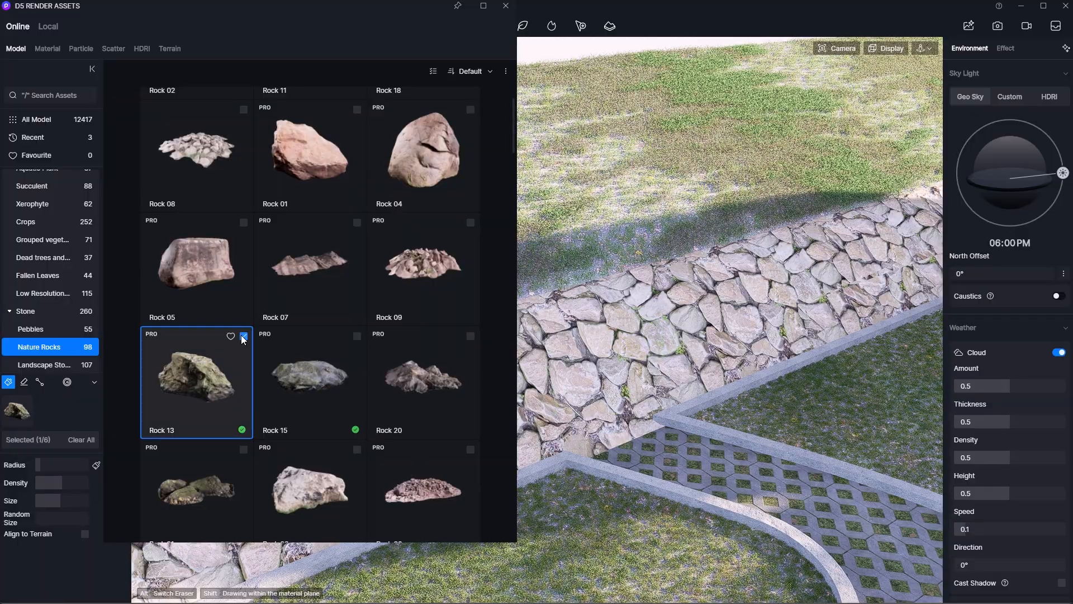
click(357, 336)
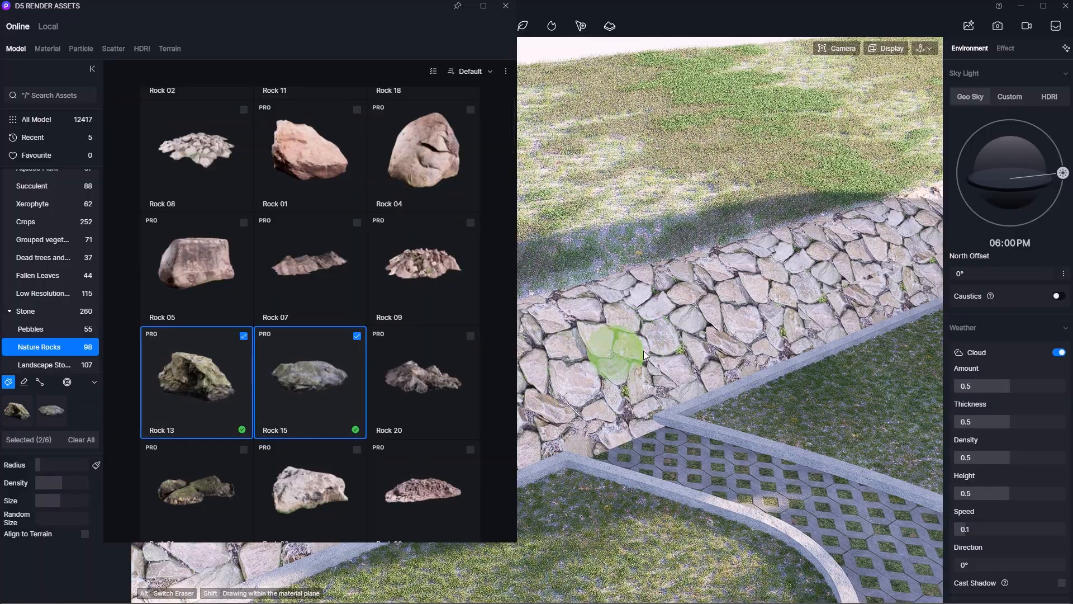
Step: Paint Rock 13 and Rock 15 boulders along the stone embankment beside the garden, from the cabin outward
click(713, 323)
scroll(754, 346, down, 3)
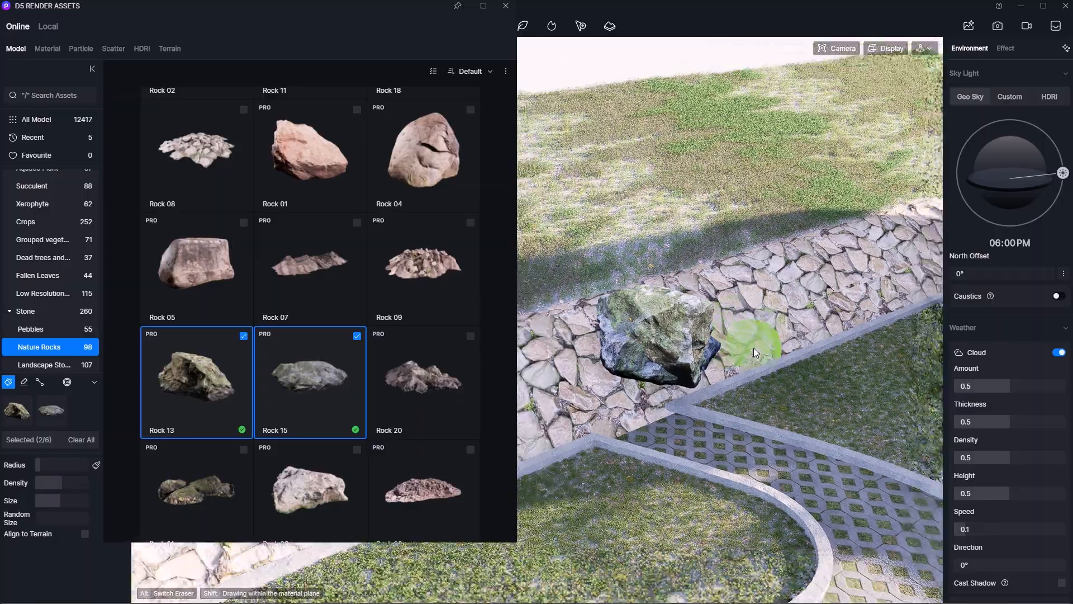
scroll(753, 347, down, 2)
middle_drag(742, 337, 797, 311)
scroll(798, 310, up, 3)
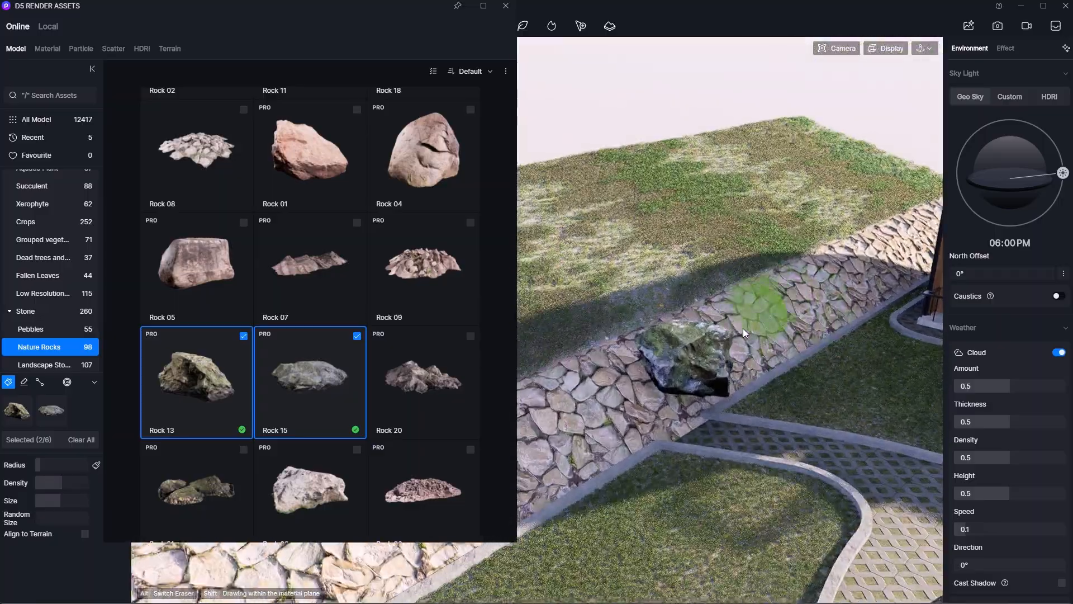
mouse_move(743, 327)
mouse_down()
mouse_move(880, 257)
mouse_move(854, 283)
mouse_up()
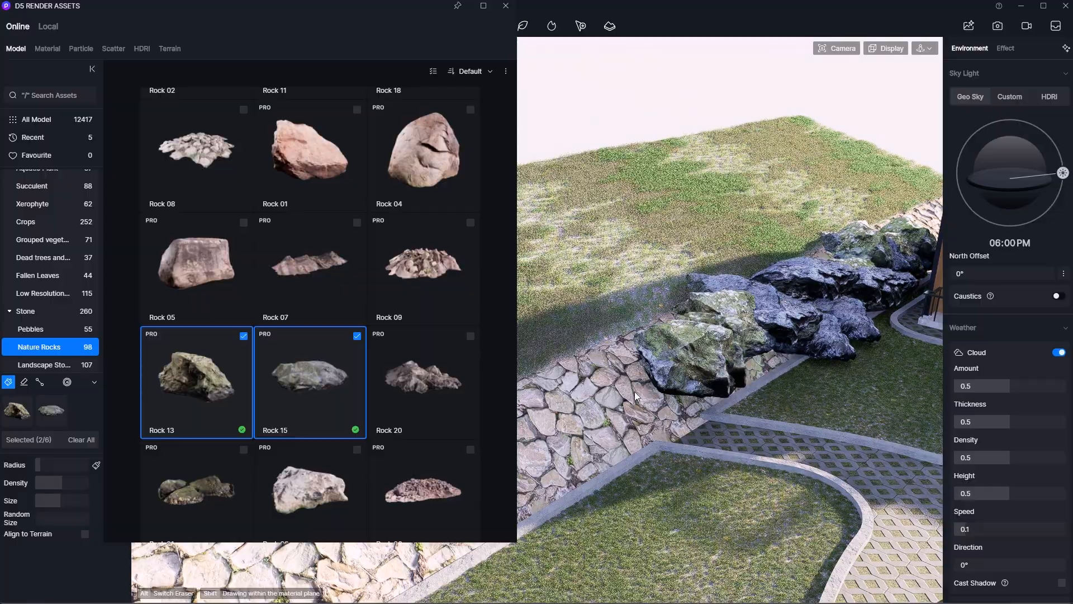
drag(635, 392, 539, 438)
scroll(668, 394, down, 3)
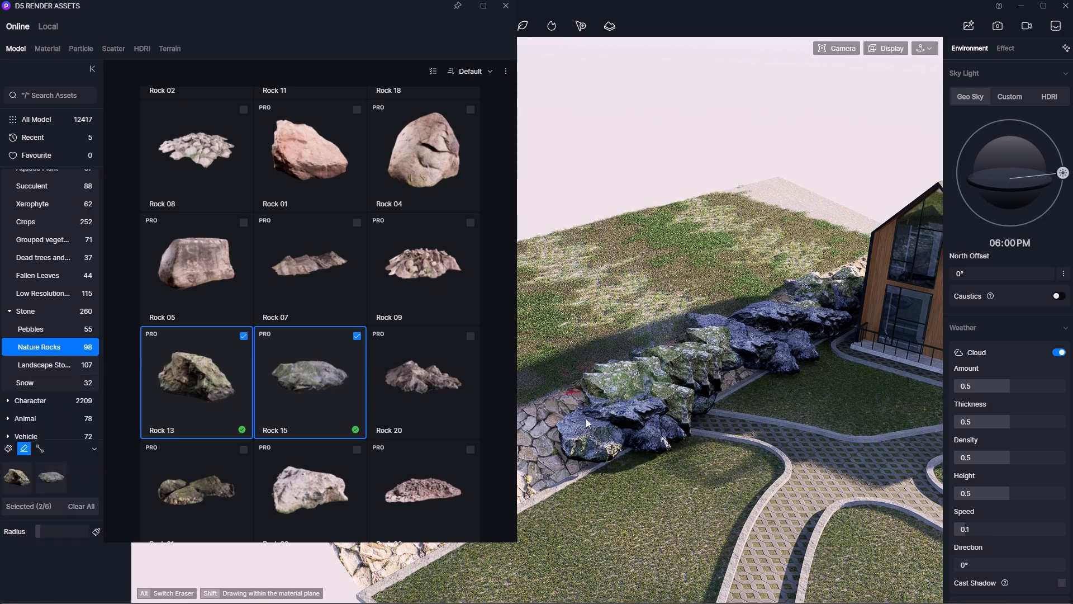
Step: Erase the painted boulders along the stone embankment and enable Align to Terrain for the model brush
alt+drag(586, 419, 822, 310)
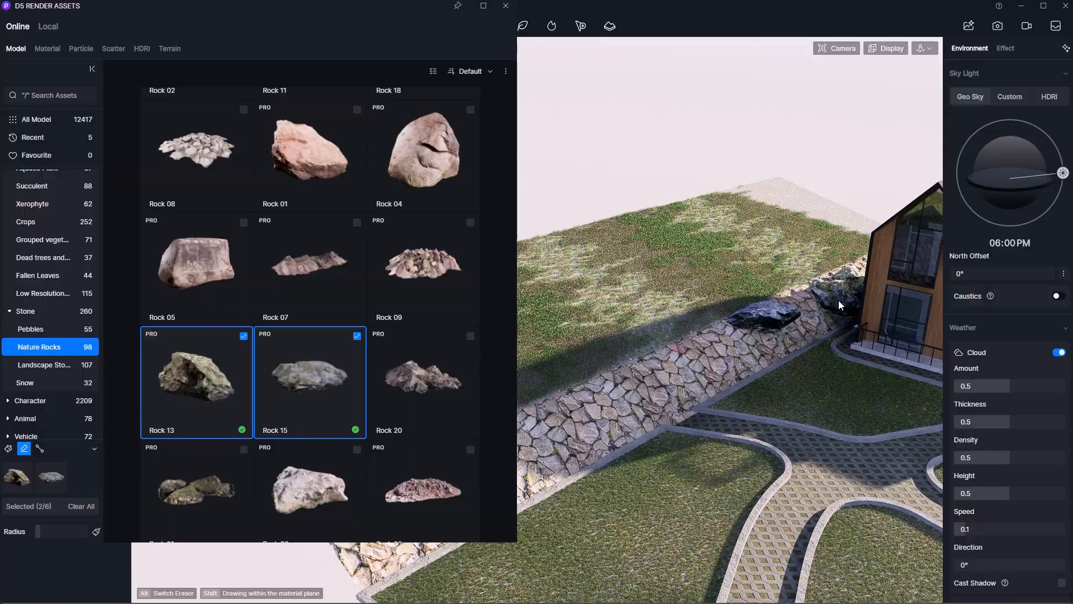
scroll(649, 389, up, 5)
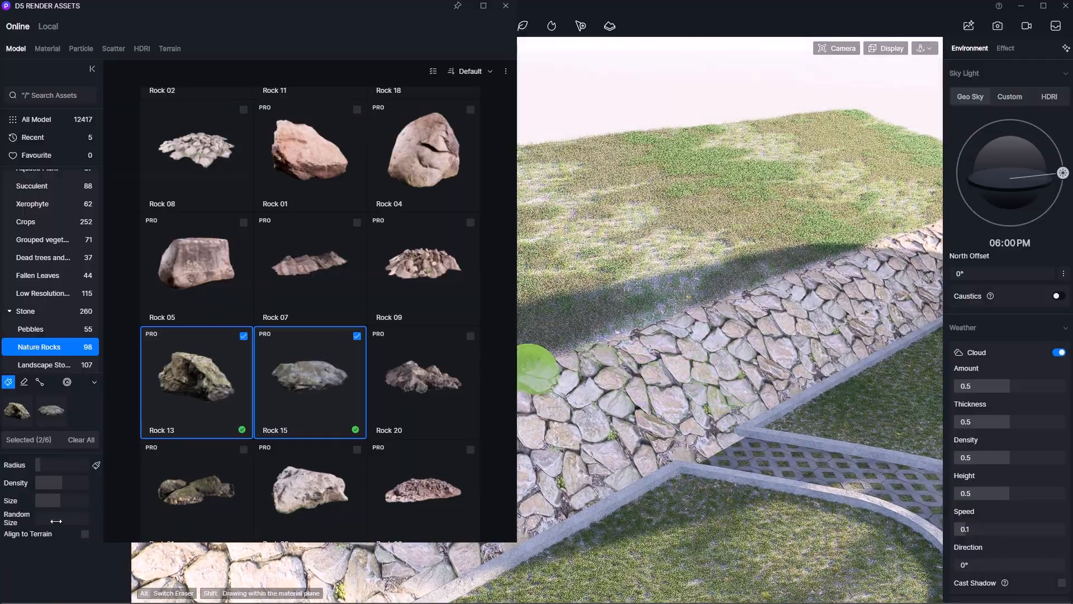
click(85, 534)
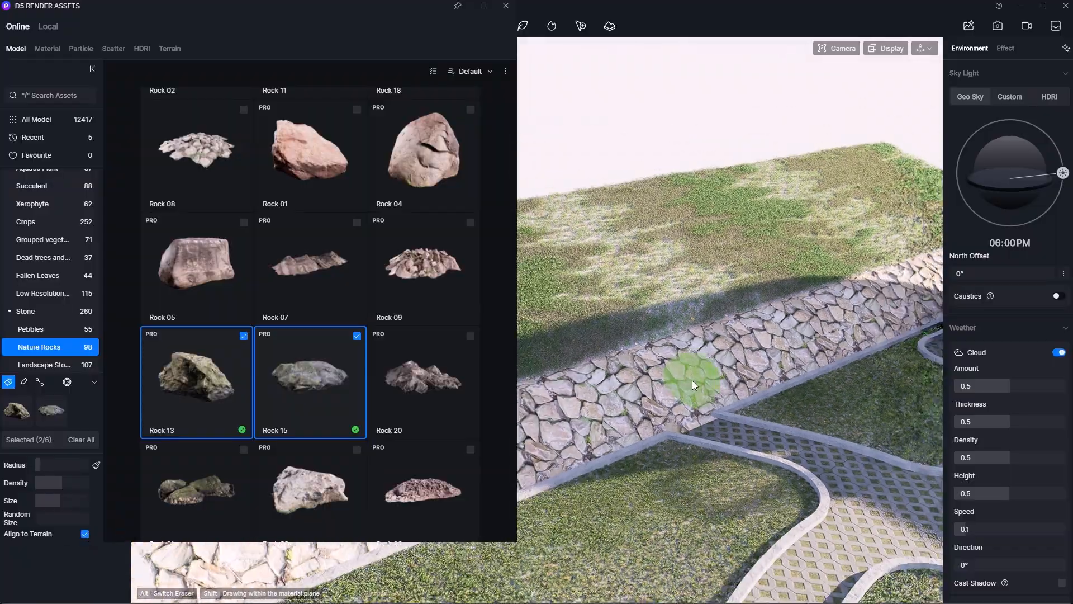
Step: Paint Rock 13 and Rock 15 on the embankment and examine from below and above how the rocks sit on the slope
mouse_move(692, 380)
mouse_down()
mouse_move(616, 445)
mouse_move(738, 398)
mouse_move(668, 409)
mouse_move(700, 399)
mouse_move(615, 471)
mouse_up()
right_drag(615, 471, 747, 366)
middle_drag(747, 366, 660, 425)
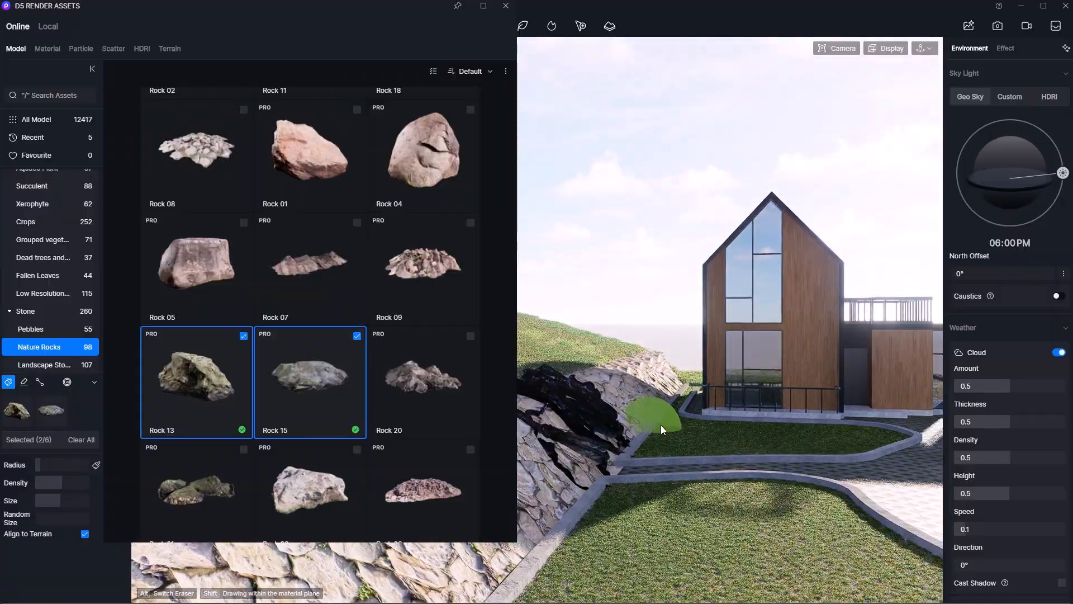
right_drag(635, 441, 688, 330)
click(506, 5)
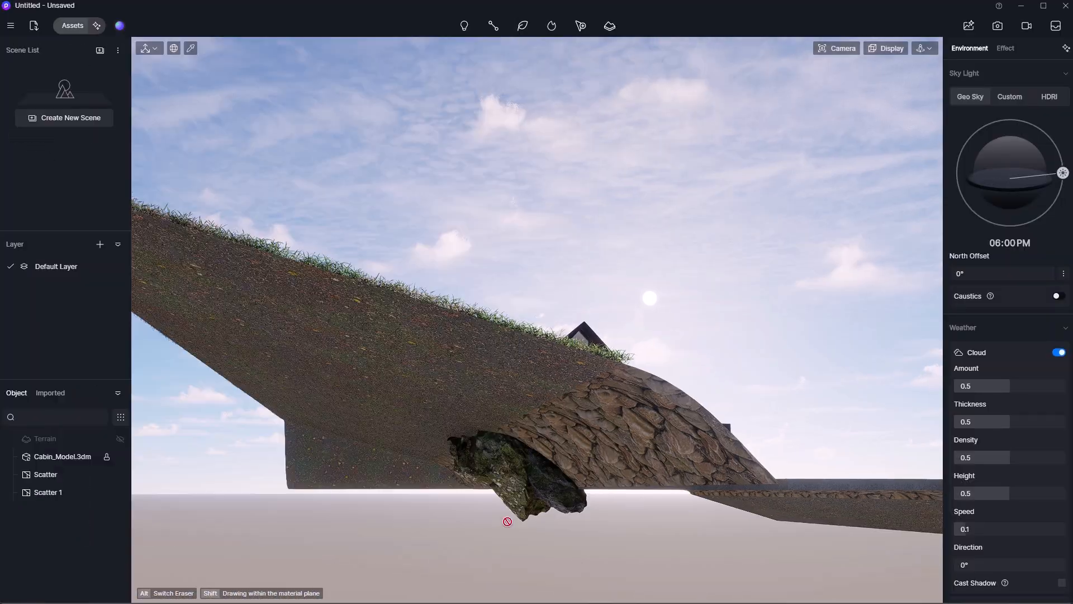
scroll(505, 525, up, 3)
right_drag(504, 525, 450, 465)
scroll(492, 416, up, 4)
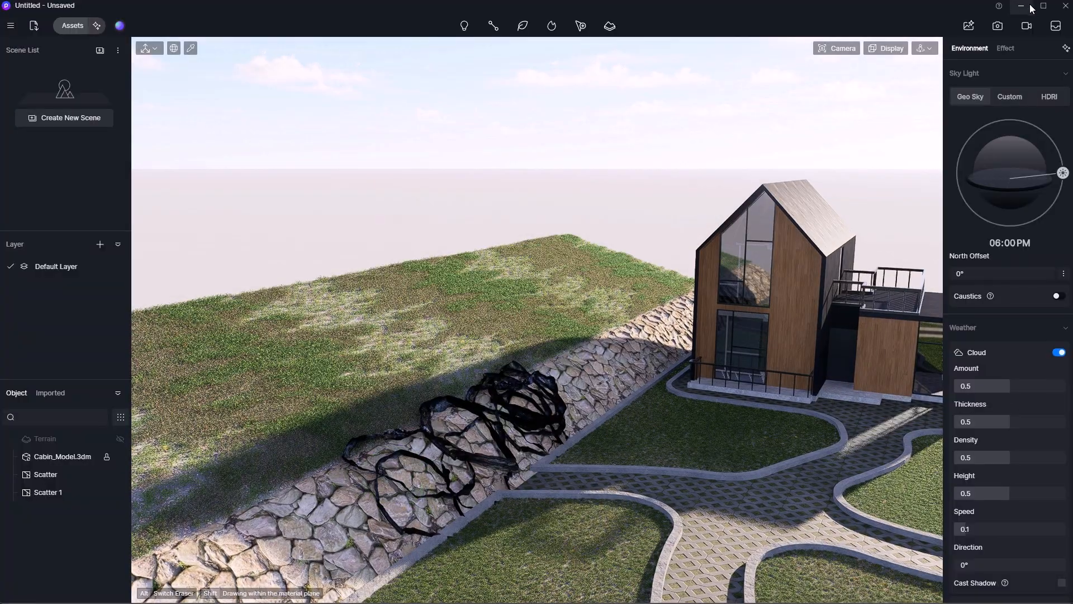
Step: Switch to Rhino, flip the direction of both stone embankment surfaces and return to D5 Render
click(1021, 7)
click(291, 308)
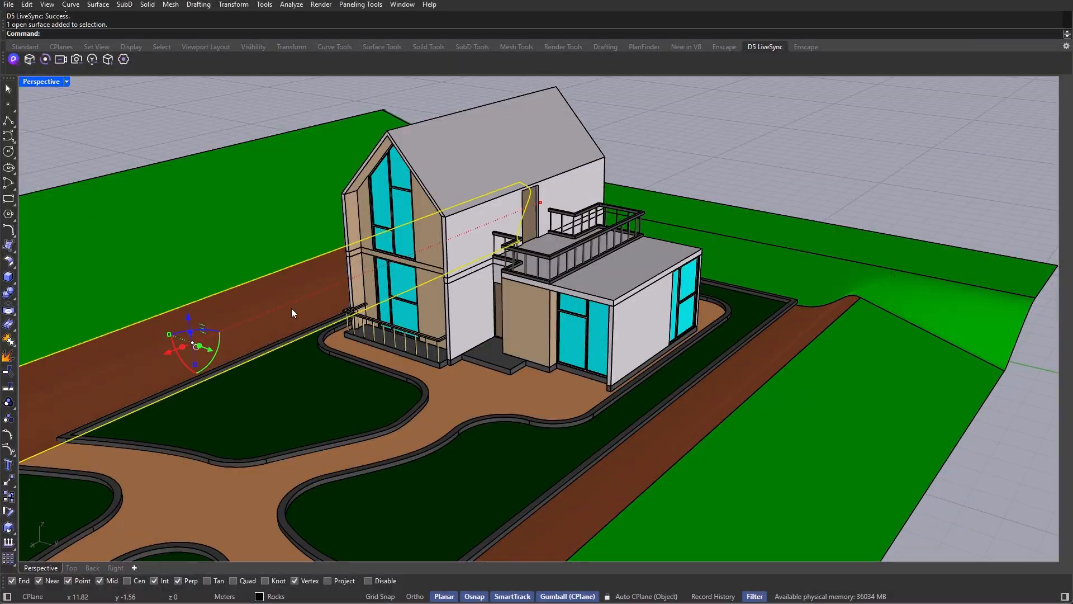
shift+click(689, 426)
right_drag(687, 426, 738, 377)
text(Fli)
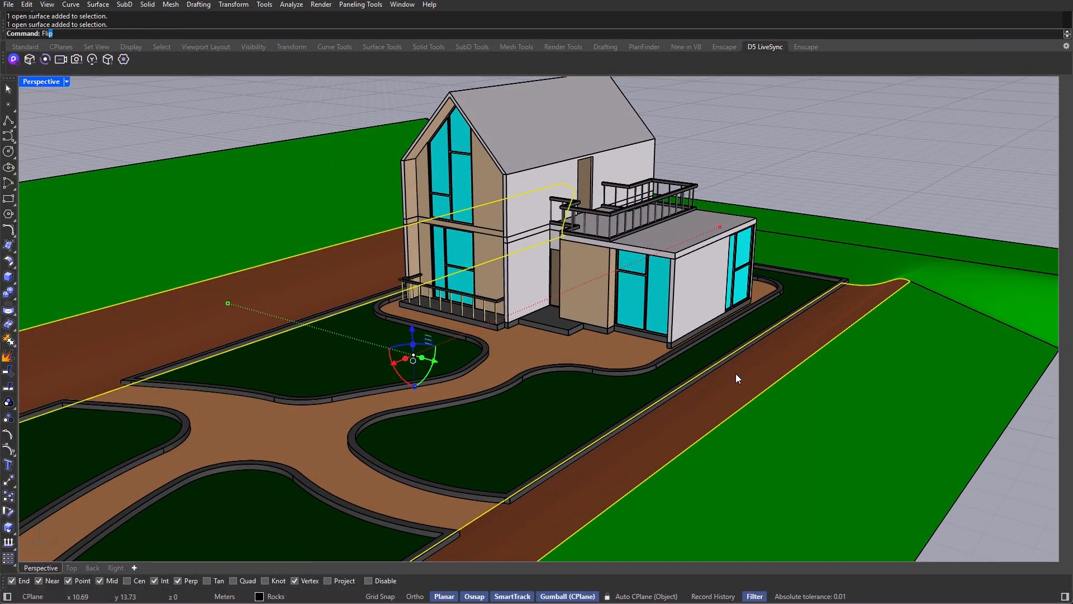
text(p)
key(Return)
click(815, 598)
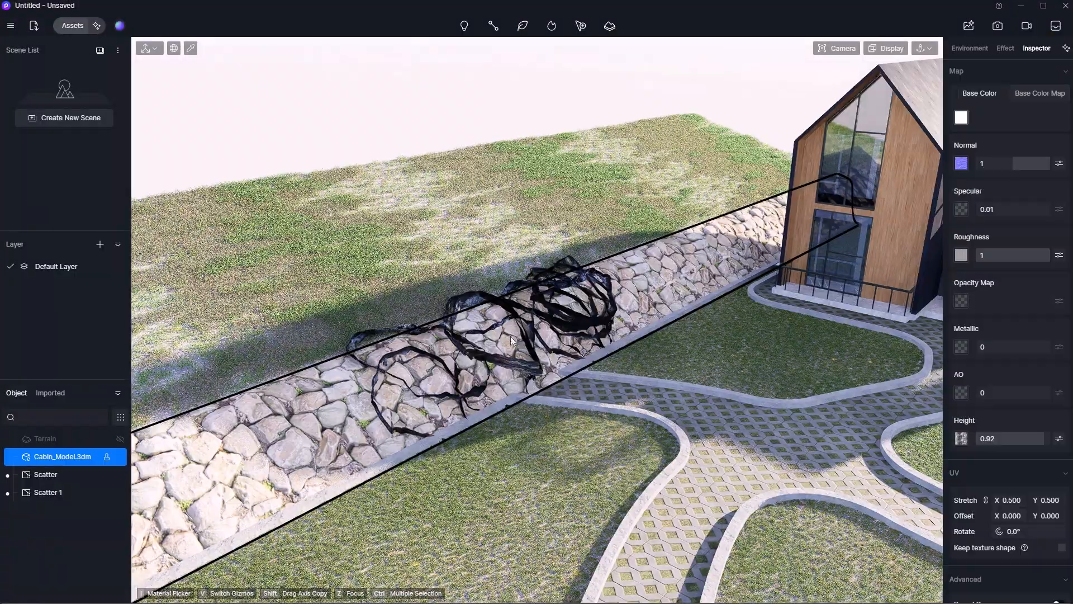
Step: Erase the misplaced Rock 13 and Rock 15 boulders from the stone embankment
scroll(512, 338, up, 2)
click(492, 290)
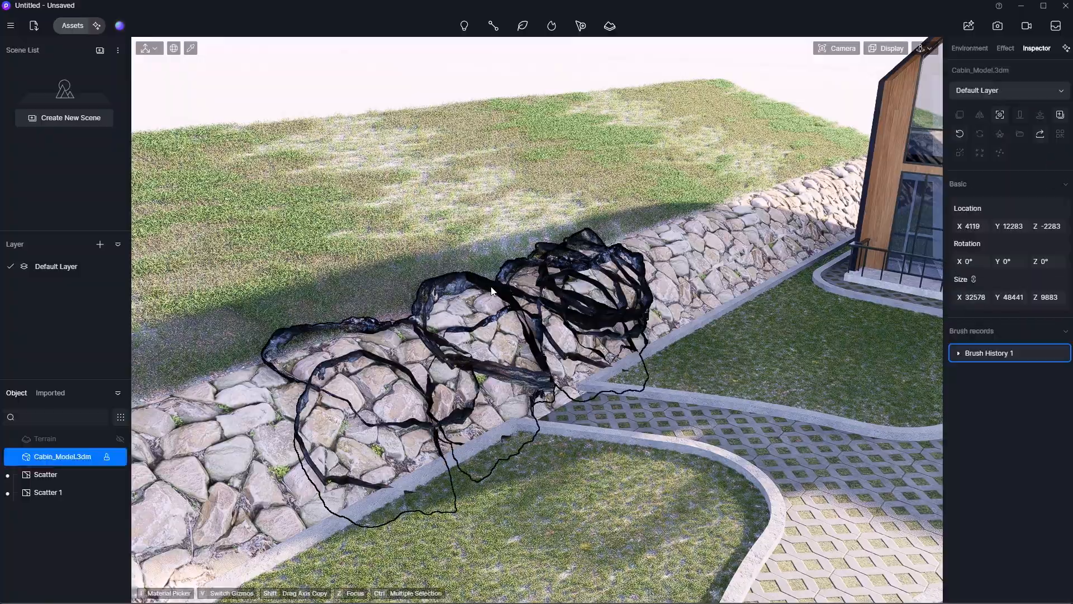
click(71, 27)
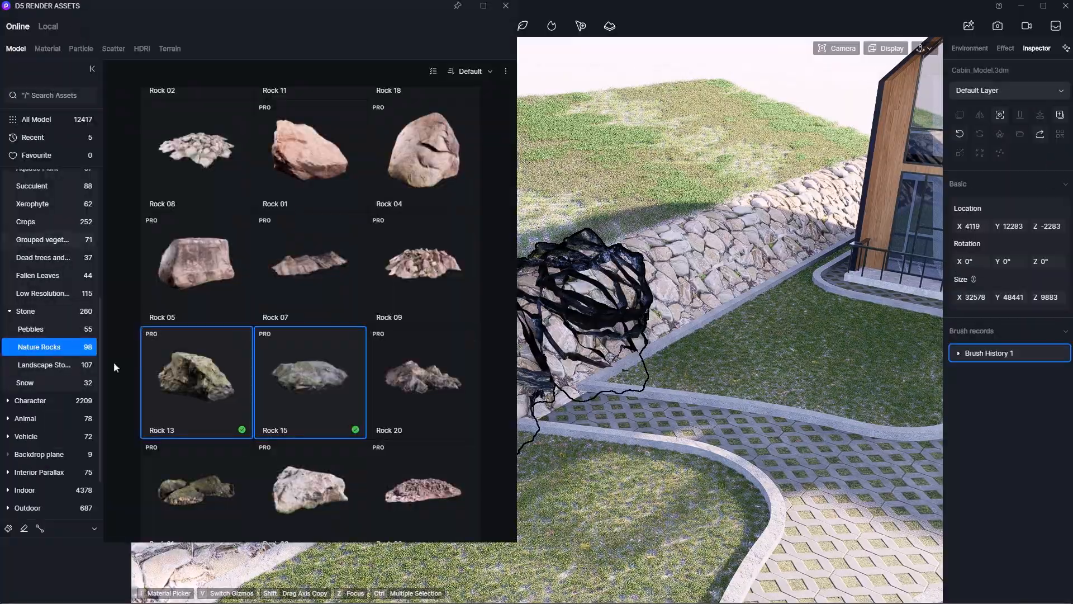
click(24, 528)
mouse_move(622, 263)
mouse_down()
mouse_move(587, 313)
mouse_move(545, 310)
mouse_up()
scroll(744, 280, down, 3)
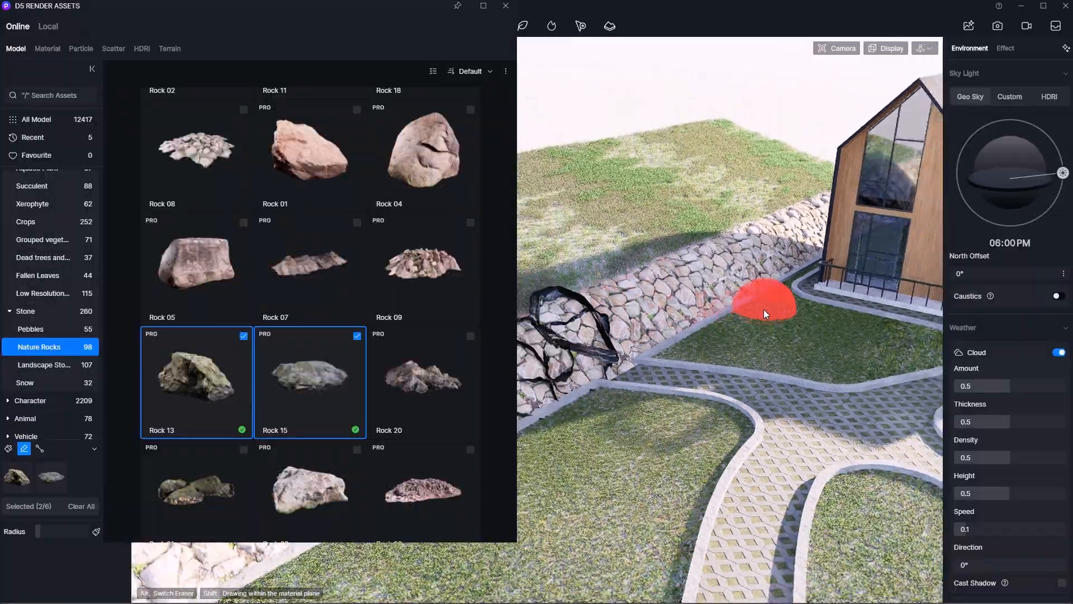
scroll(565, 299, up, 3)
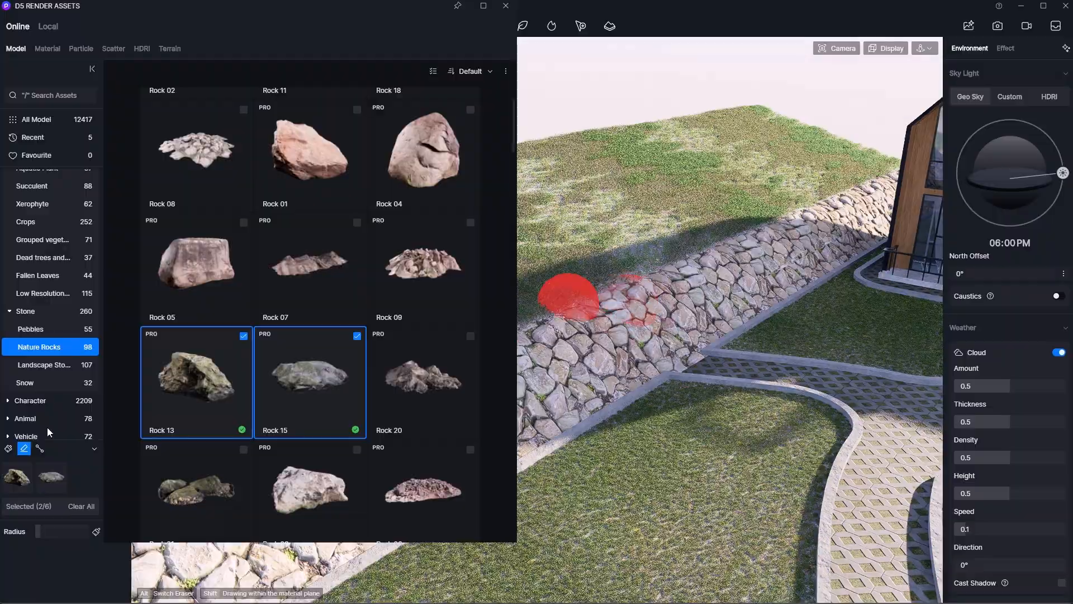
Step: Paint Rock 13 and Rock 15 boulders along the embankment beside the garden with Align to Terrain enabled
click(9, 448)
click(721, 335)
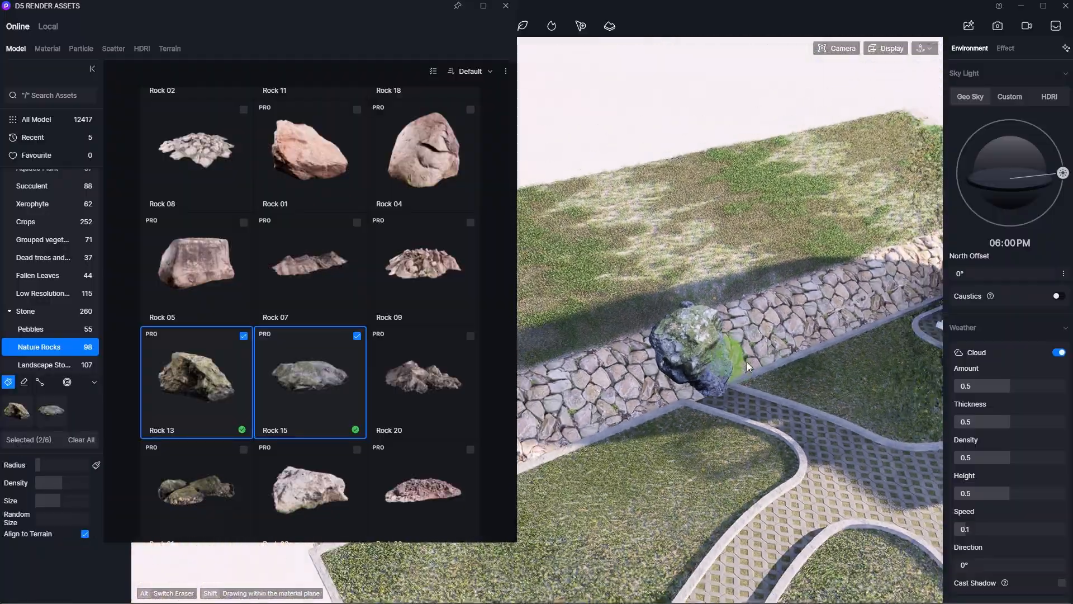
mouse_move(747, 361)
mouse_down()
mouse_move(685, 355)
mouse_move(826, 314)
mouse_up()
scroll(769, 314, up, 3)
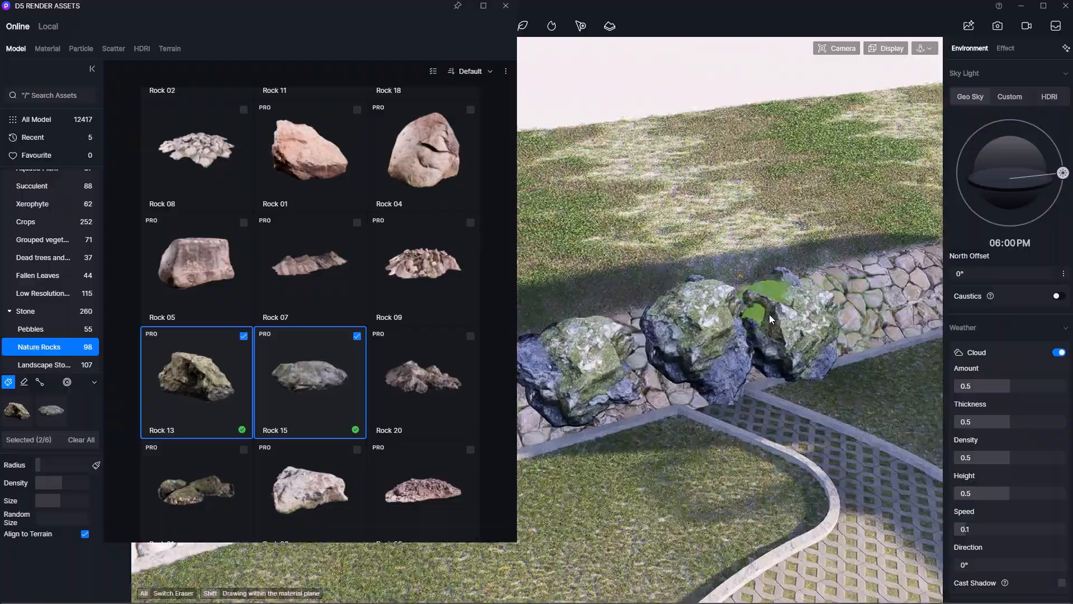
scroll(794, 329, down, 3)
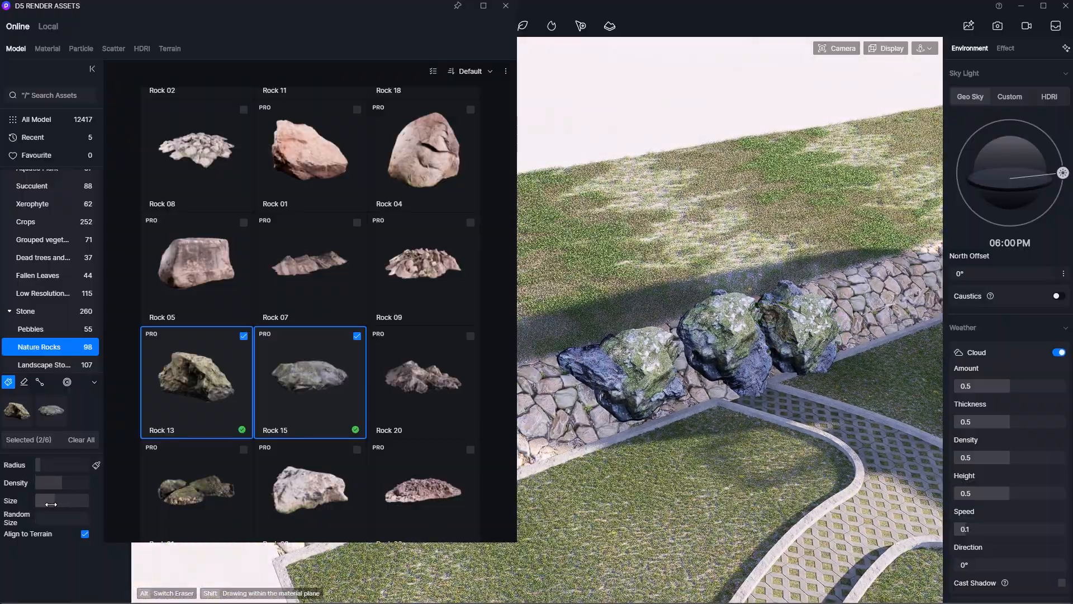
Step: Reduce the brush's model size and paint smaller Rock 13 and Rock 15 stones on the embankment towards the cabin
drag(51, 504, 40, 504)
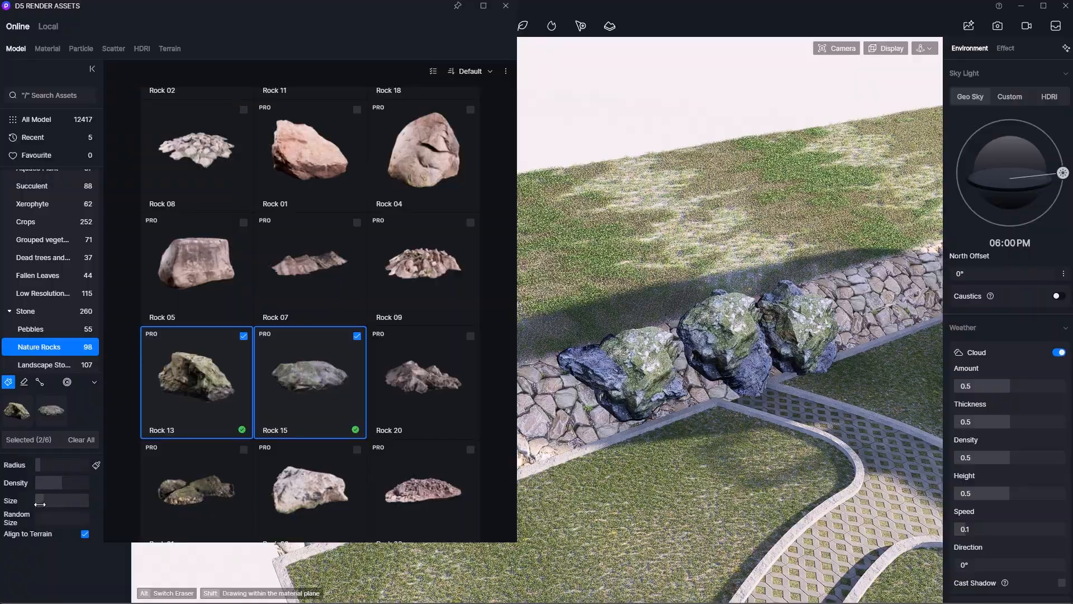
scroll(844, 324, down, 3)
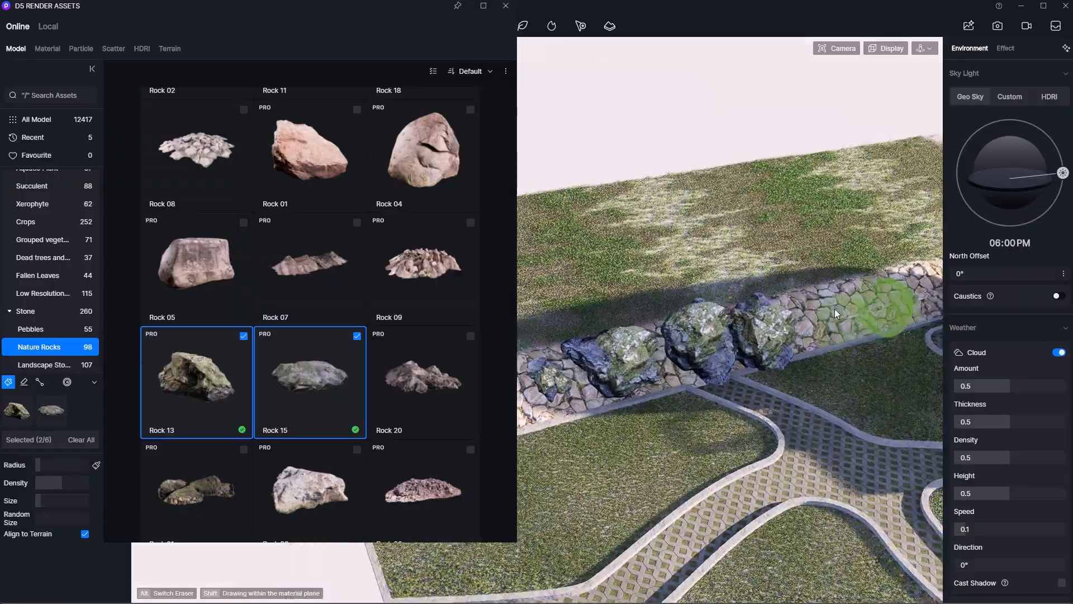
scroll(886, 311, up, 3)
mouse_move(886, 311)
mouse_down()
mouse_move(893, 297)
mouse_move(794, 348)
mouse_up()
right_drag(796, 347, 898, 246)
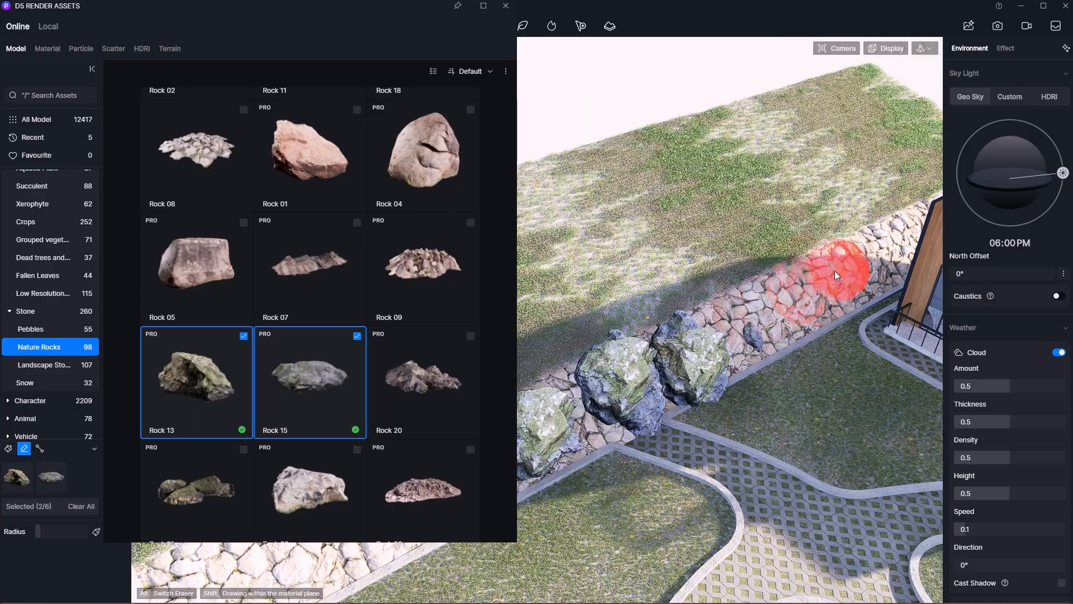
Step: Erase all painted rocks from the embankment and remove Rock 13 and Rock 15 from the brush
mouse_move(834, 271)
alt+mouse_down()
mouse_move(700, 351)
mouse_move(629, 372)
alt+mouse_up()
scroll(753, 352, down, 2)
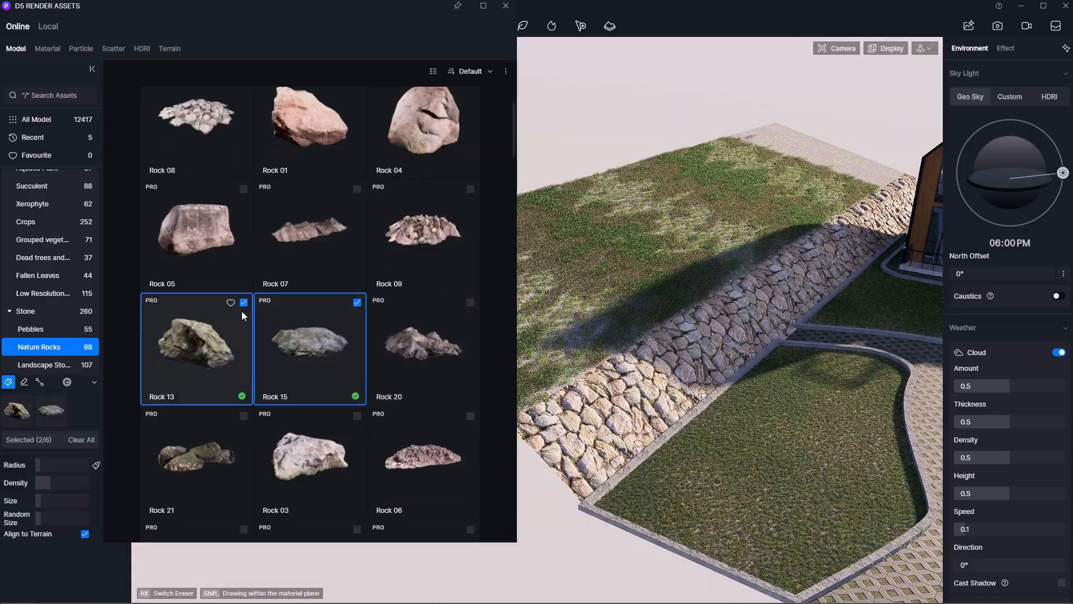
click(243, 302)
click(357, 303)
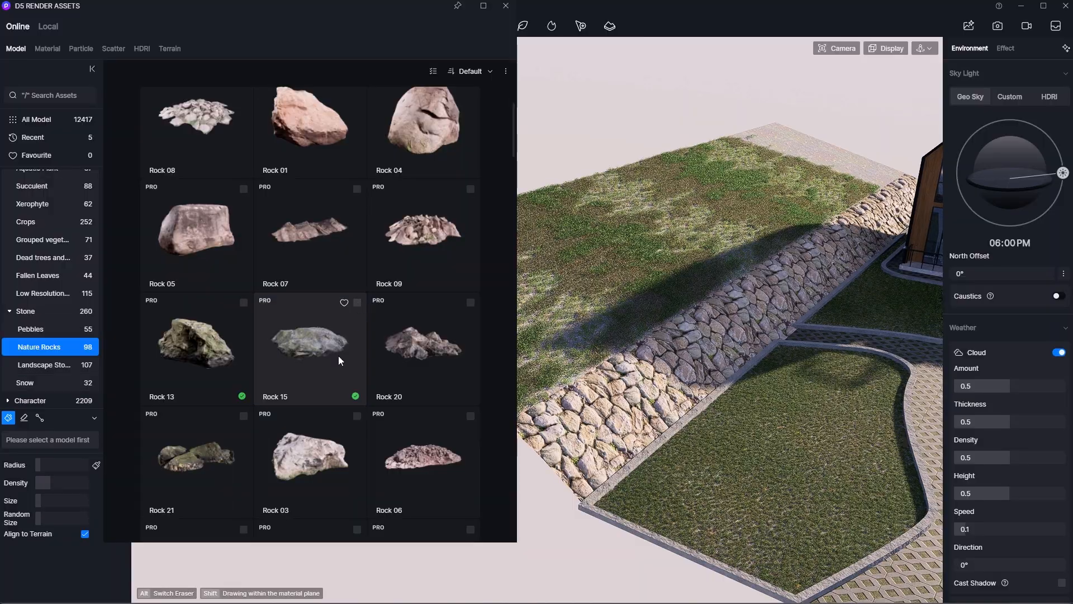
Step: Download Rock 01 and Rock 04, load them into the brush and paint them along the embankment
scroll(330, 358, up, 3)
click(353, 298)
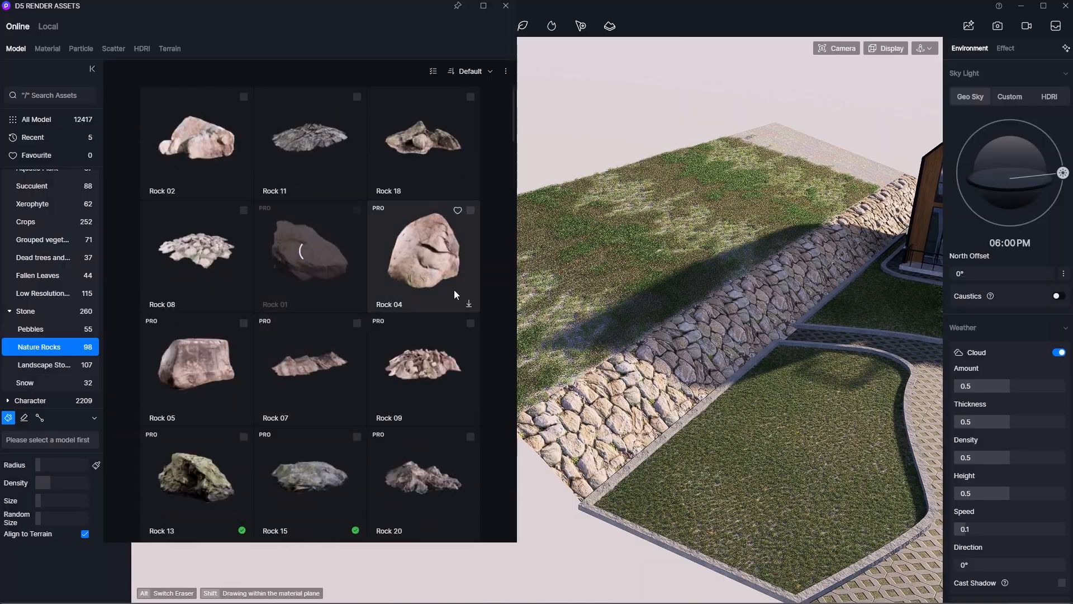
click(469, 307)
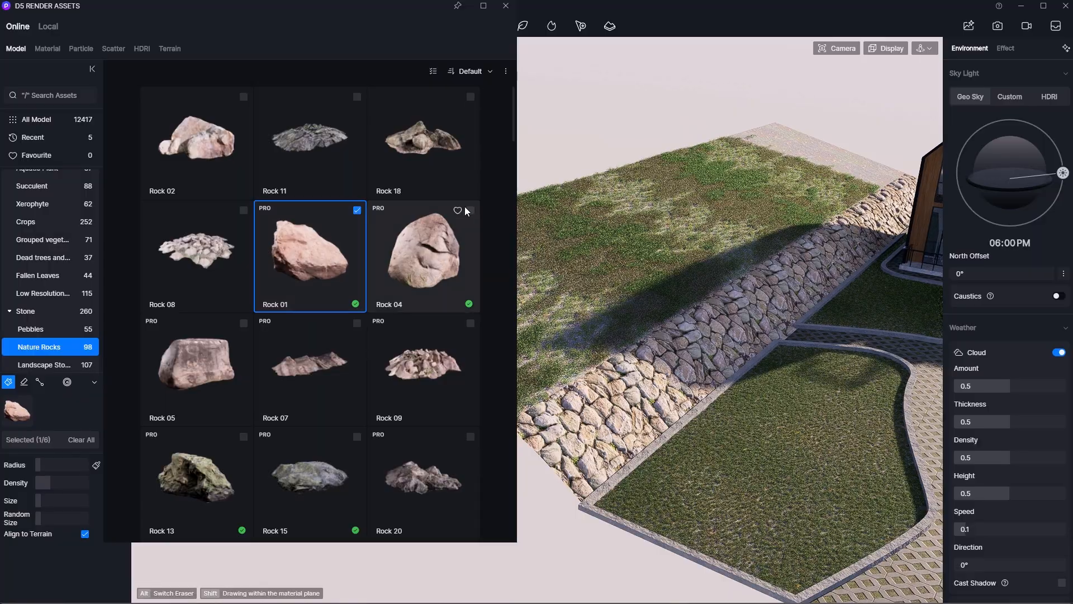
click(471, 210)
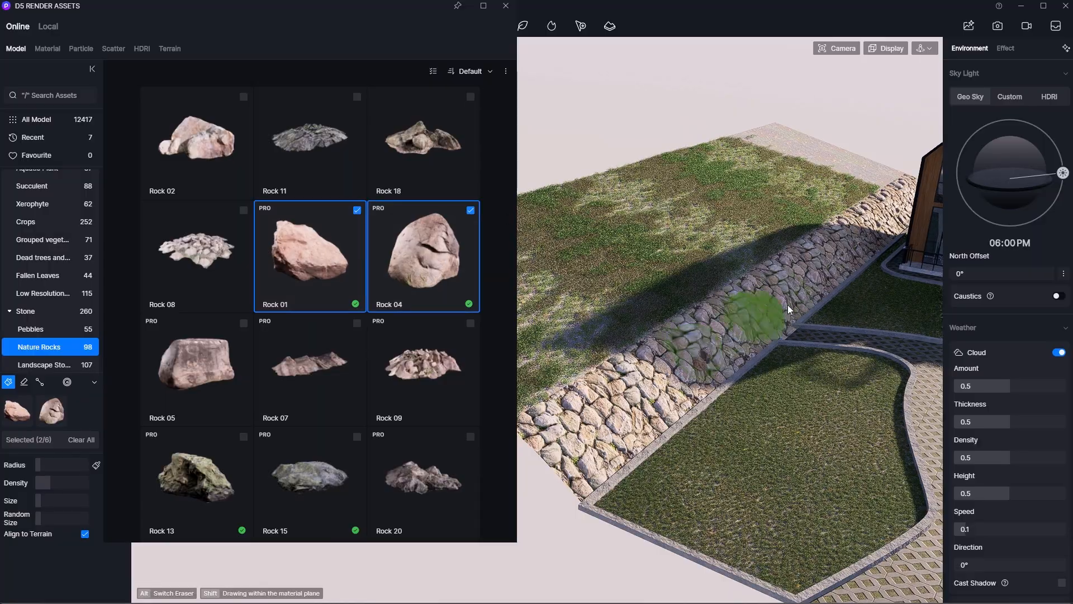
scroll(751, 311, up, 2)
mouse_move(751, 310)
mouse_down()
mouse_move(716, 328)
mouse_move(877, 220)
mouse_up()
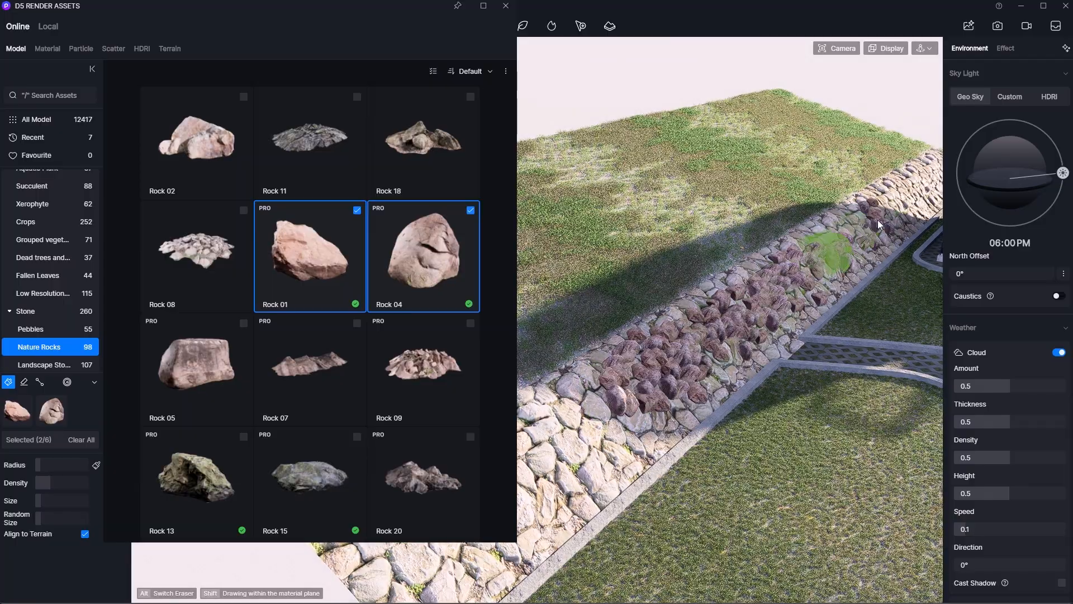
Step: Remove Rock 01 and Rock 04 from the brush and choose Rock 08 instead
scroll(386, 317, down, 2)
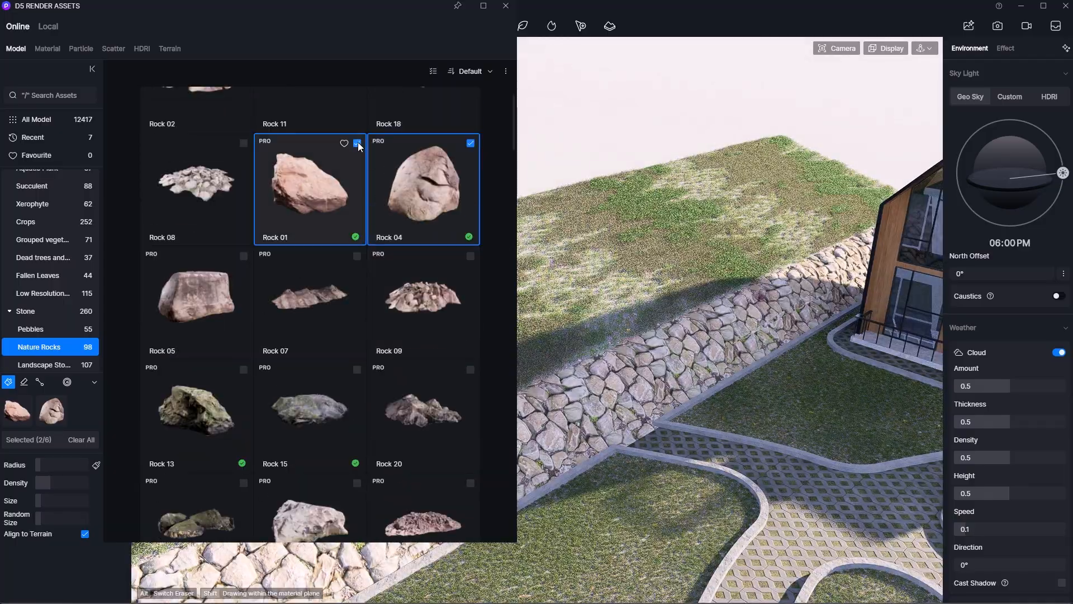
click(356, 144)
click(471, 143)
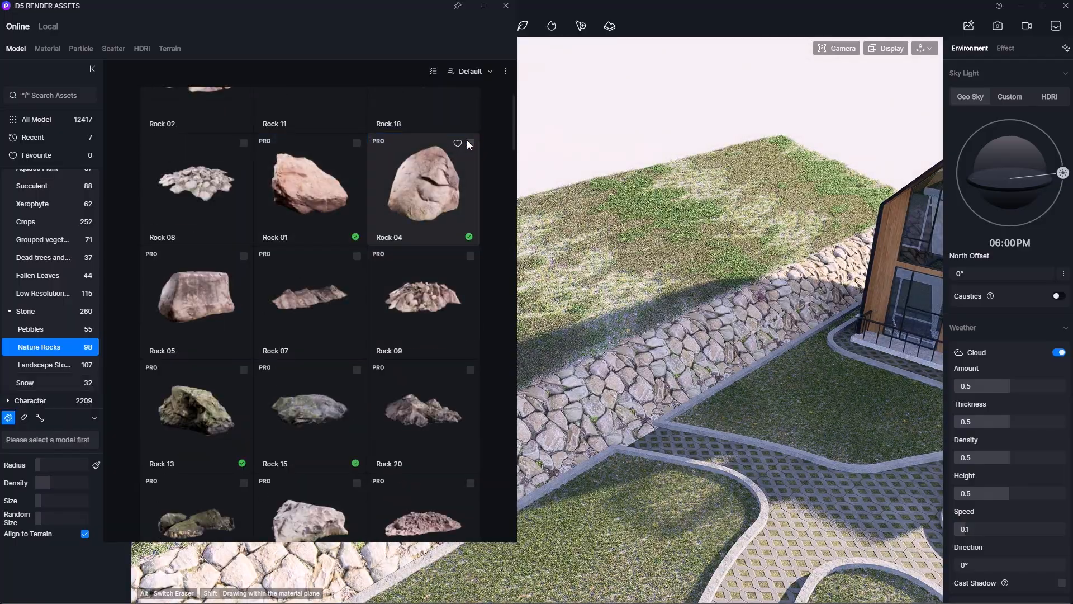
click(225, 216)
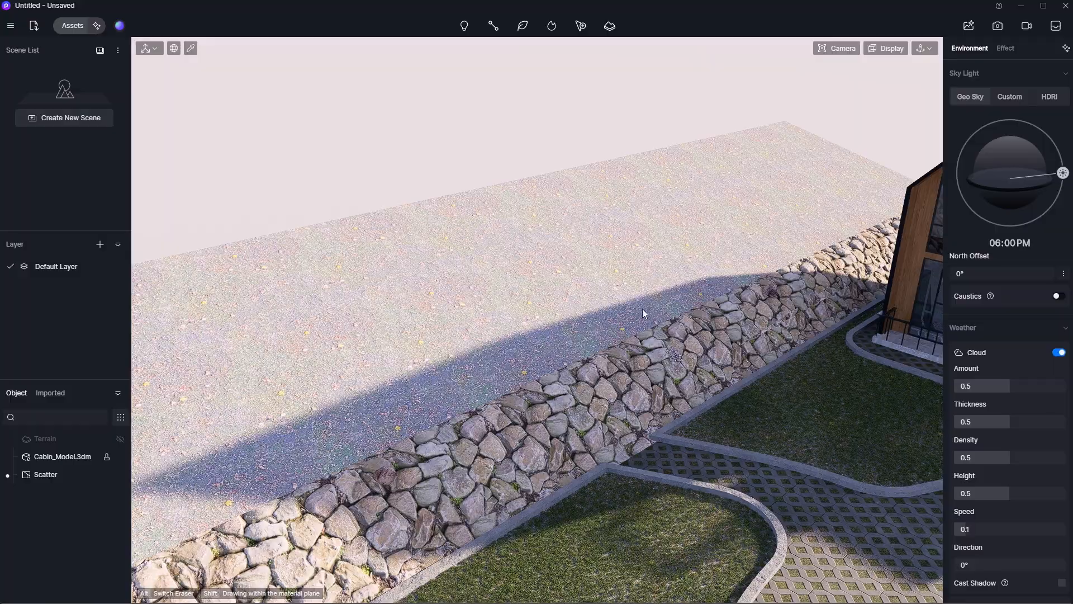
Step: Download the Natural Meadow02 lawn scatter preset and apply it to the outer terrain beyond the stone embankment
scroll(629, 307, up, 4)
scroll(606, 324, down, 7)
right_drag(604, 330, 593, 361)
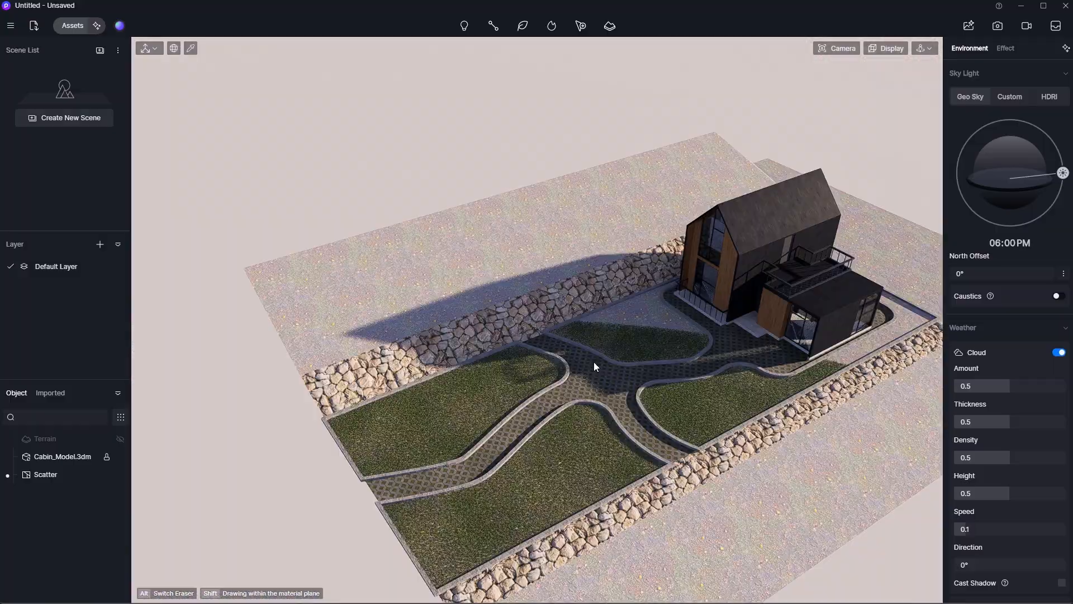
right_drag(659, 528, 686, 560)
scroll(707, 524, up, 3)
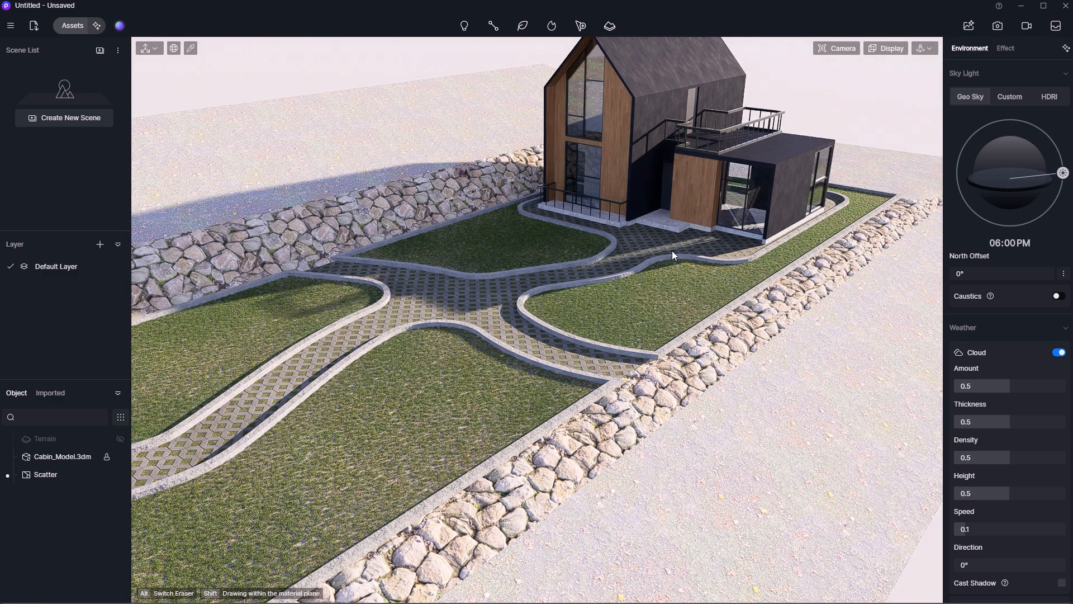
click(579, 27)
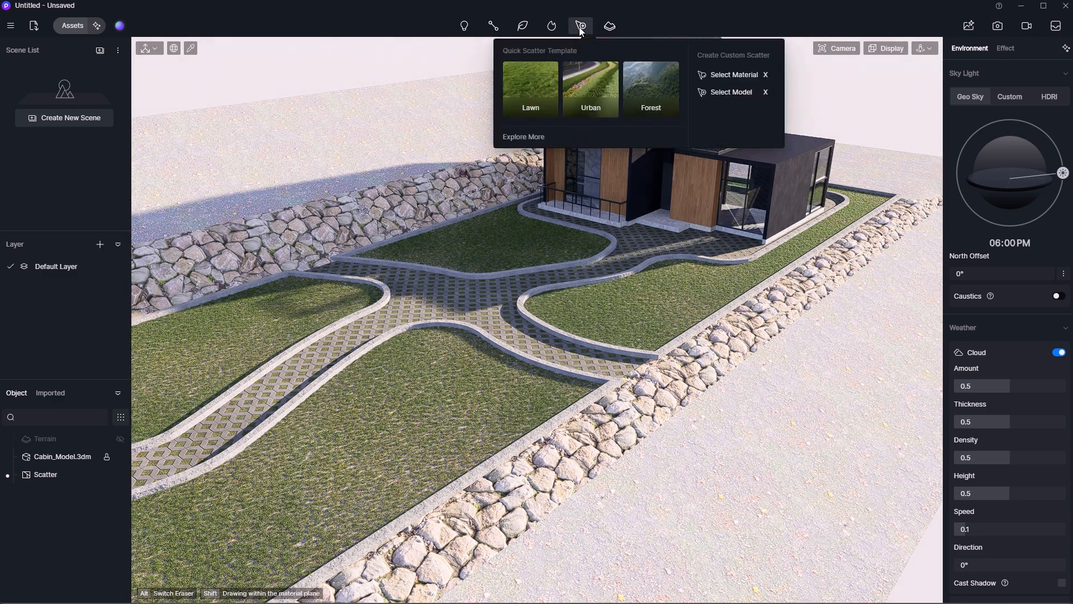
click(525, 91)
scroll(340, 341, down, 5)
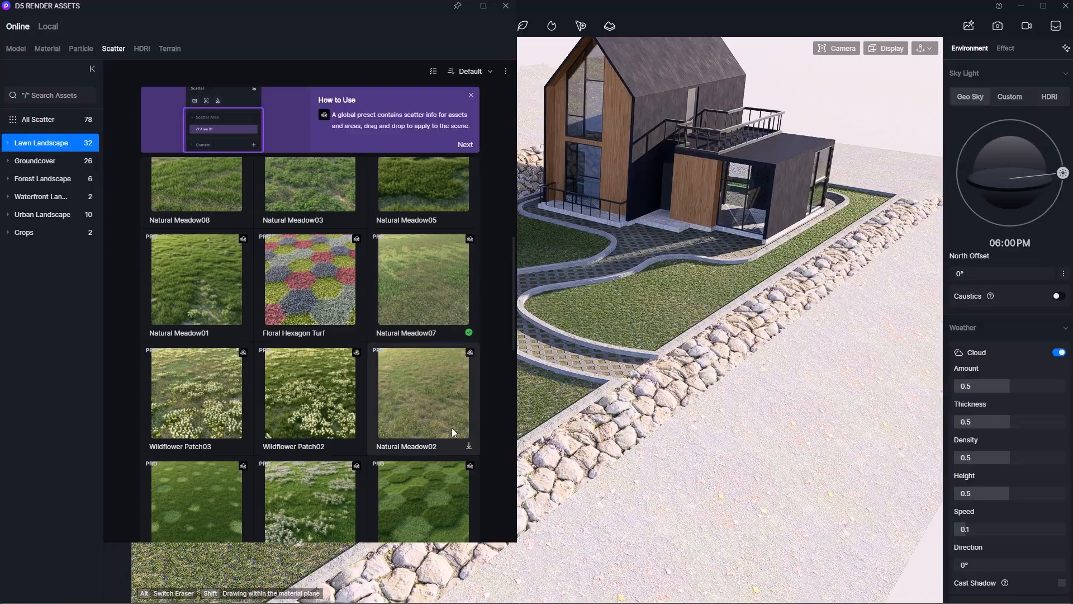
click(470, 446)
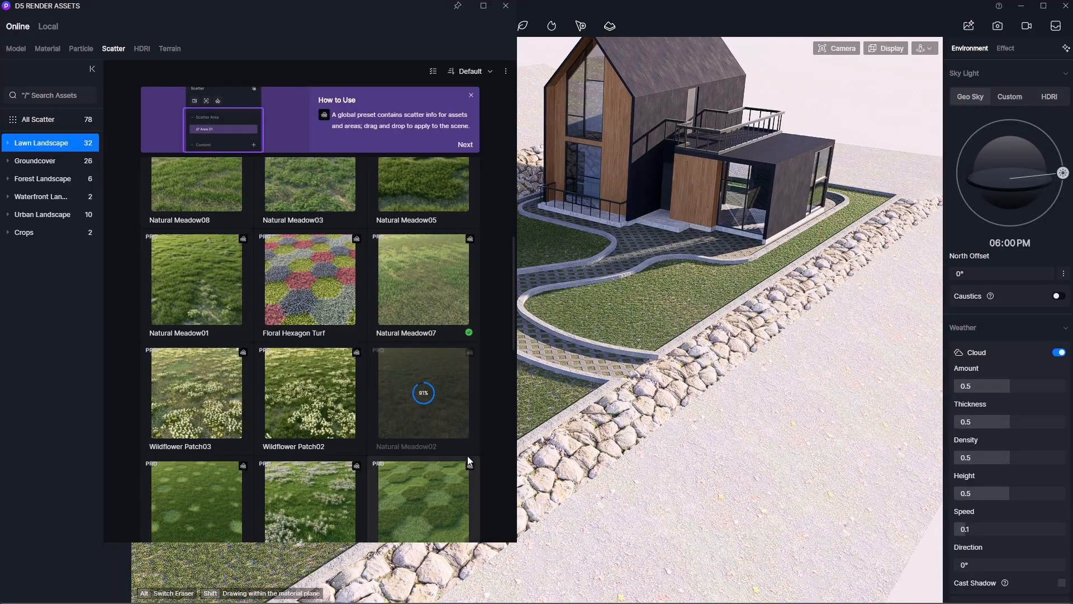
drag(467, 453, 727, 432)
scroll(665, 446, up, 3)
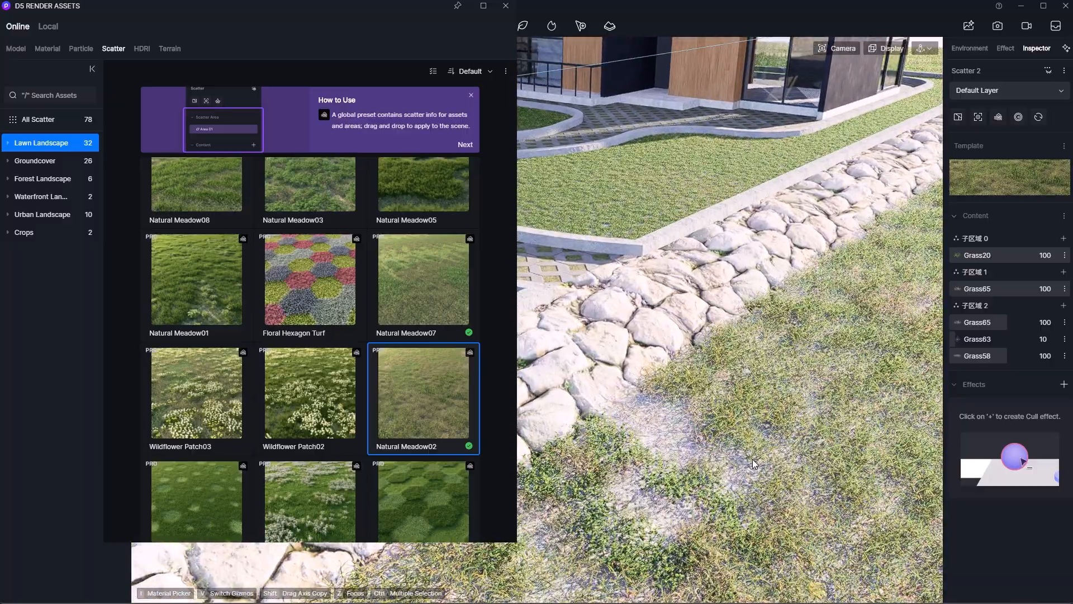
scroll(753, 459, down, 2)
Step: Start the model brush and load Rock 08 from the Nature Rocks category
scroll(747, 454, down, 10)
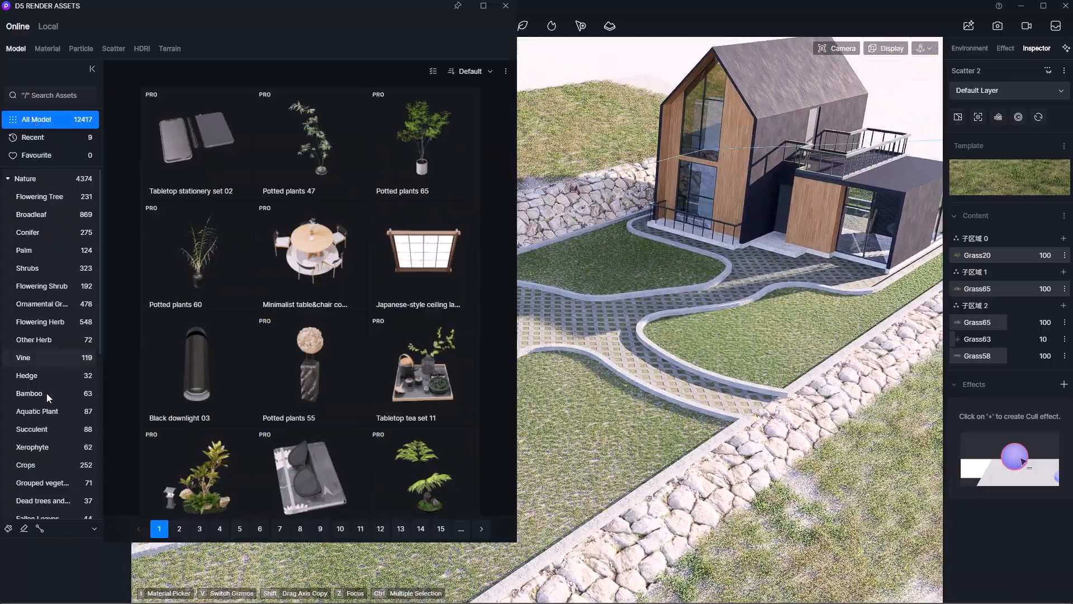
click(8, 528)
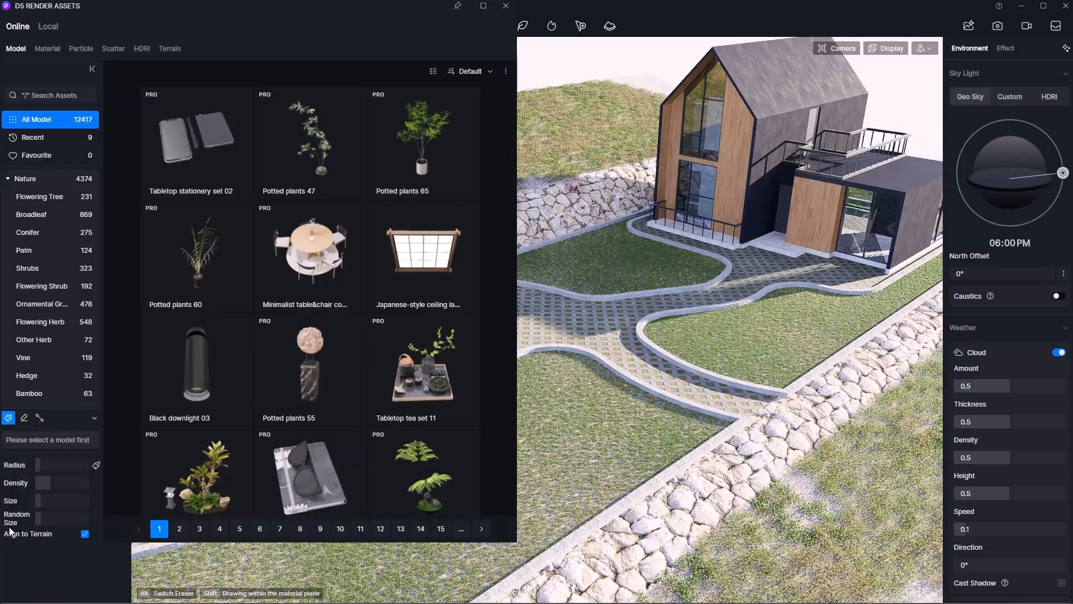
scroll(38, 213, down, 5)
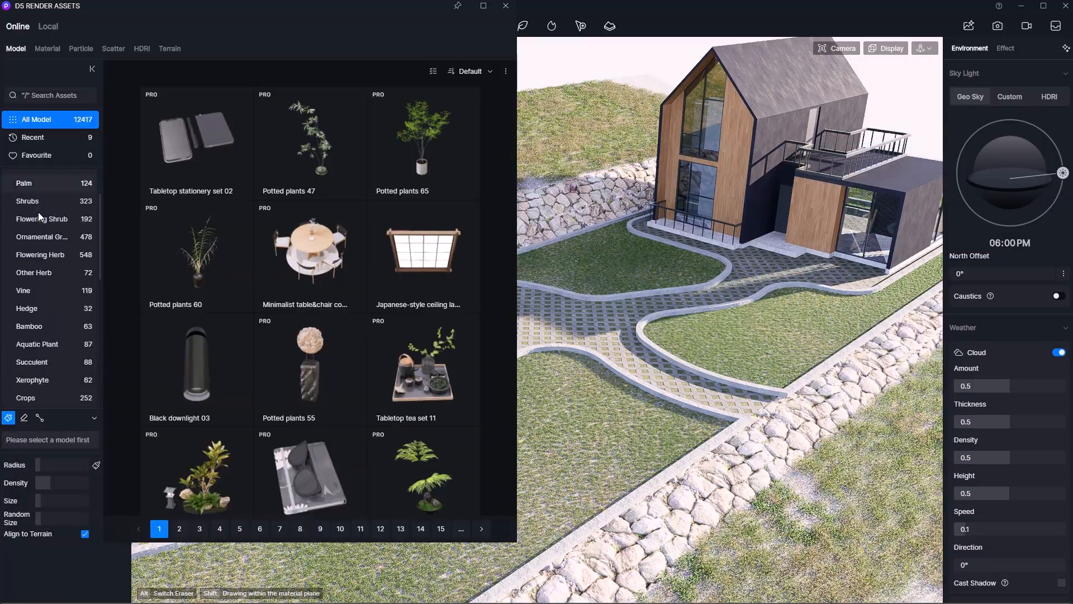
click(37, 355)
scroll(35, 320, down, 3)
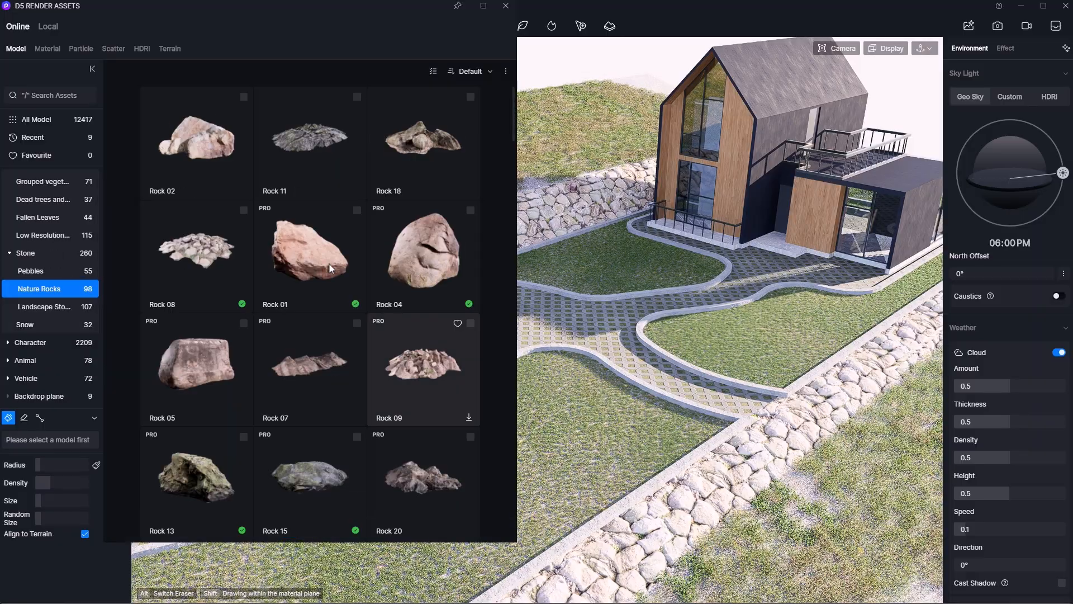
click(243, 210)
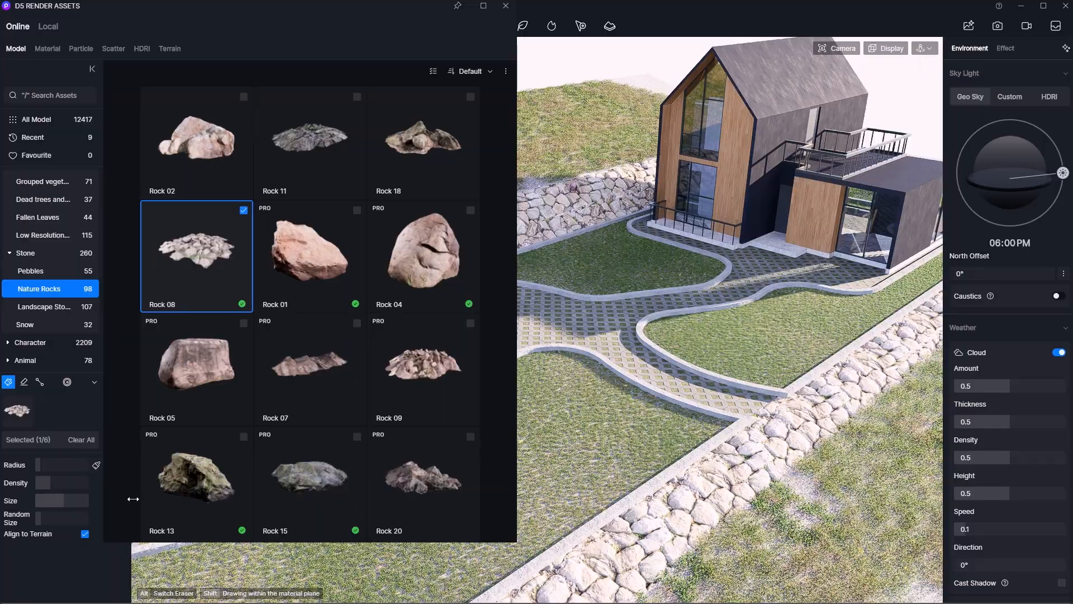
Step: Paint Rock 08 along the embankment beside the front lawns, down to its near end
scroll(804, 441, up, 4)
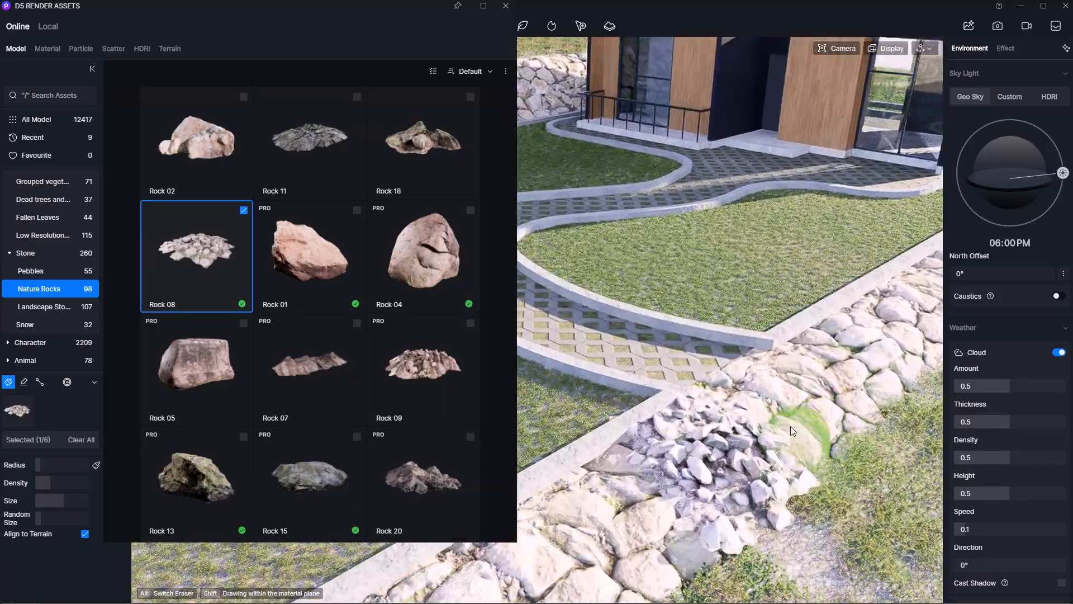
mouse_move(790, 426)
mouse_down()
mouse_move(866, 360)
mouse_move(738, 435)
mouse_up()
scroll(740, 440, down, 5)
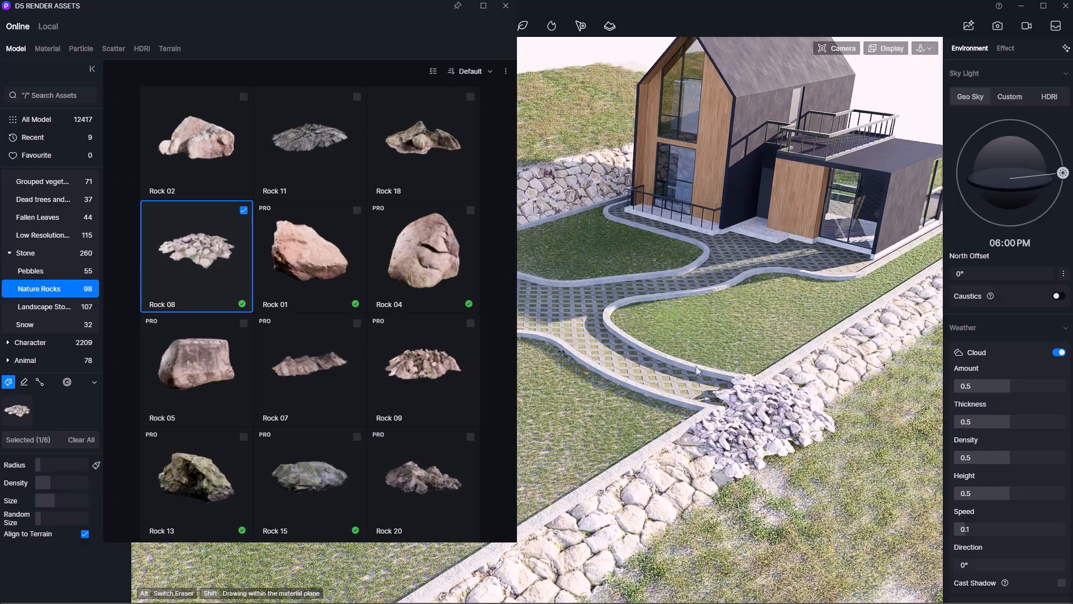
mouse_move(743, 425)
mouse_down()
mouse_move(912, 321)
mouse_move(637, 497)
mouse_up()
scroll(790, 385, down, 4)
scroll(730, 431, up, 2)
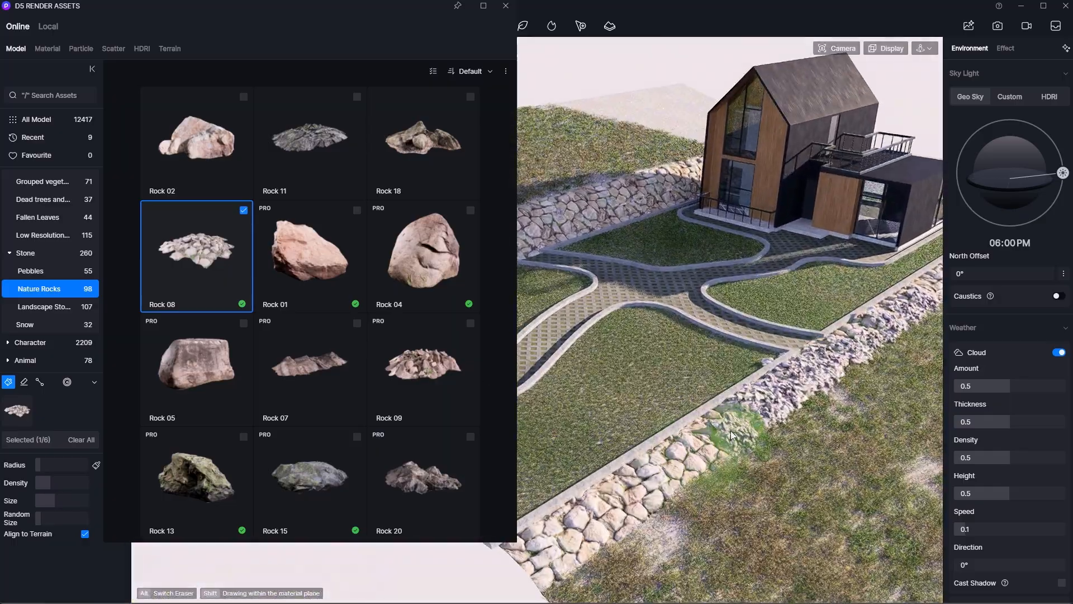
mouse_move(730, 430)
mouse_down()
mouse_move(618, 522)
mouse_move(562, 541)
mouse_up()
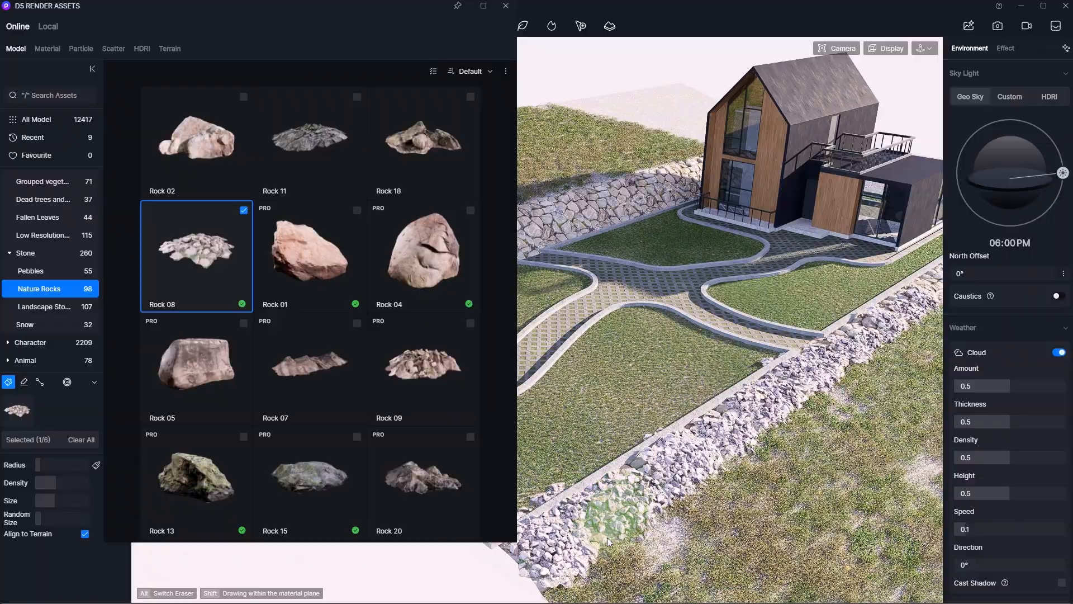
Step: Continue painting Rock 08 along the embankment past the flat-roofed extension to the far corner
scroll(834, 406, down, 3)
scroll(930, 317, up, 4)
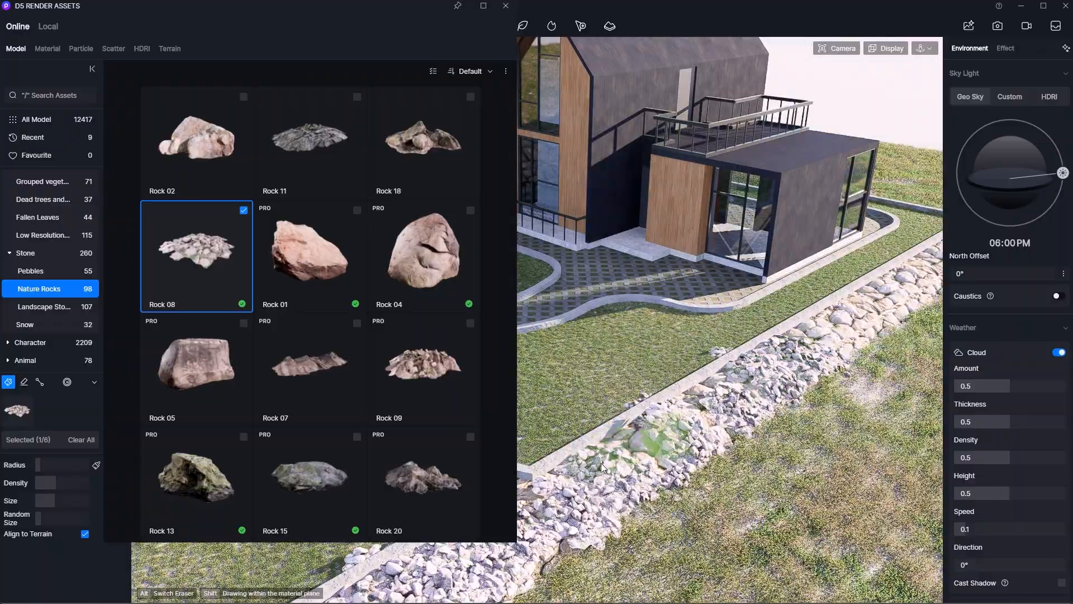
scroll(660, 402, down, 4)
scroll(895, 313, up, 3)
scroll(786, 383, up, 3)
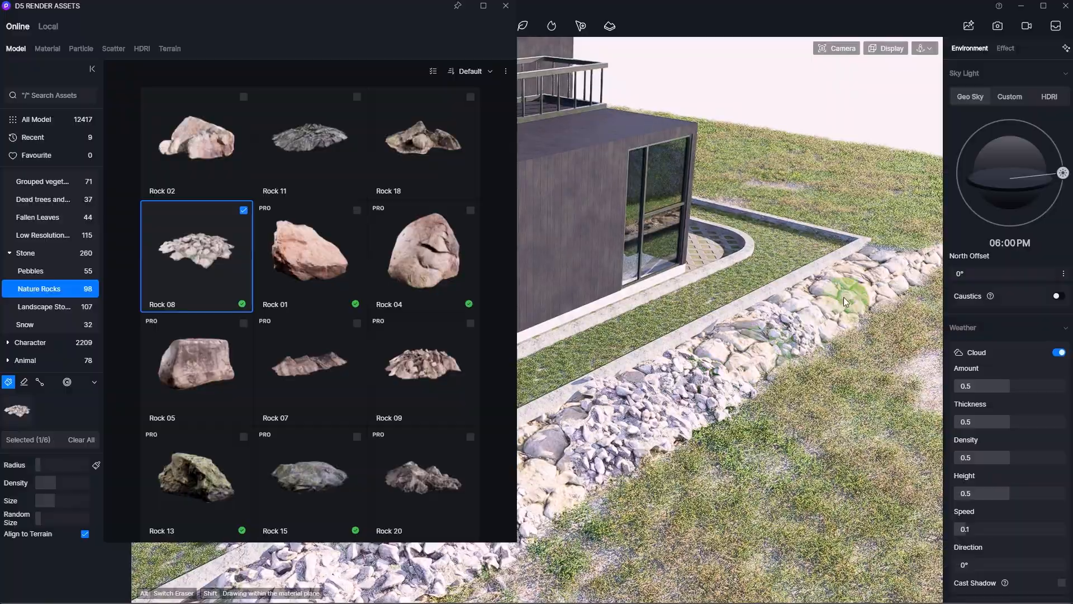
Step: Paint Rock 08 over the stone slope on the opposite side of the cabin, below the raised terrain
scroll(883, 274, down, 4)
scroll(717, 360, up, 6)
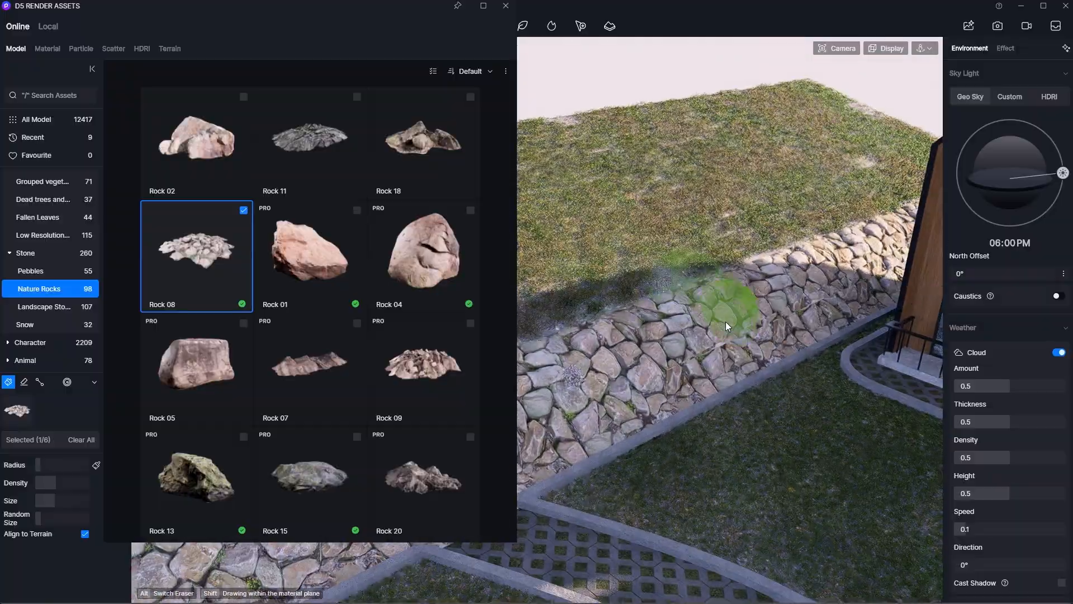
scroll(803, 341, up, 2)
right_drag(802, 340, 792, 337)
mouse_move(792, 338)
mouse_down()
mouse_move(851, 294)
mouse_move(627, 467)
mouse_move(678, 394)
mouse_move(805, 369)
mouse_move(758, 333)
mouse_up()
right_drag(758, 333, 589, 455)
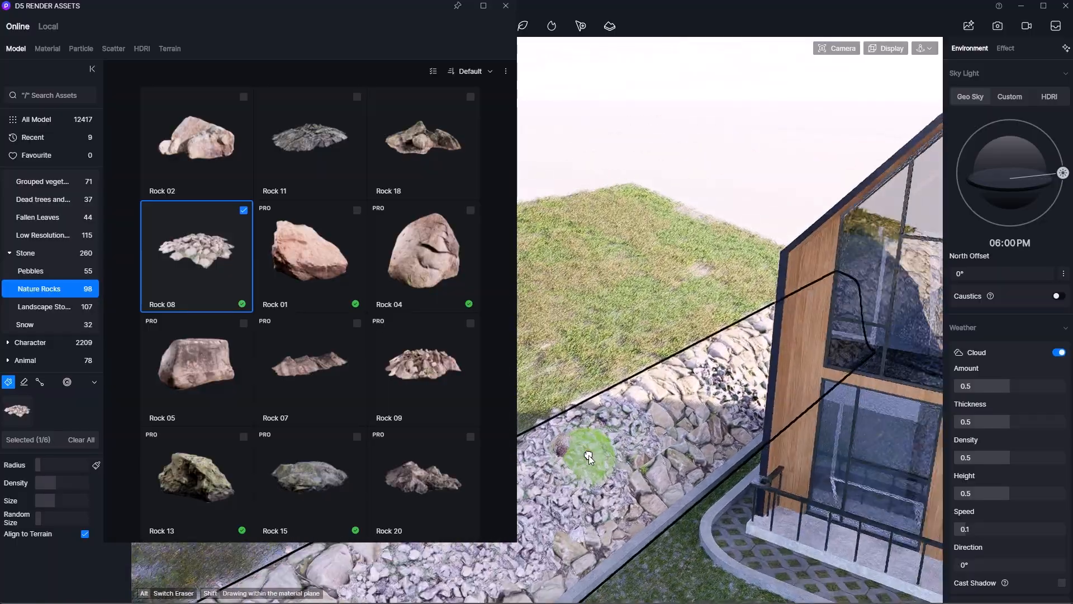
scroll(588, 455, up, 2)
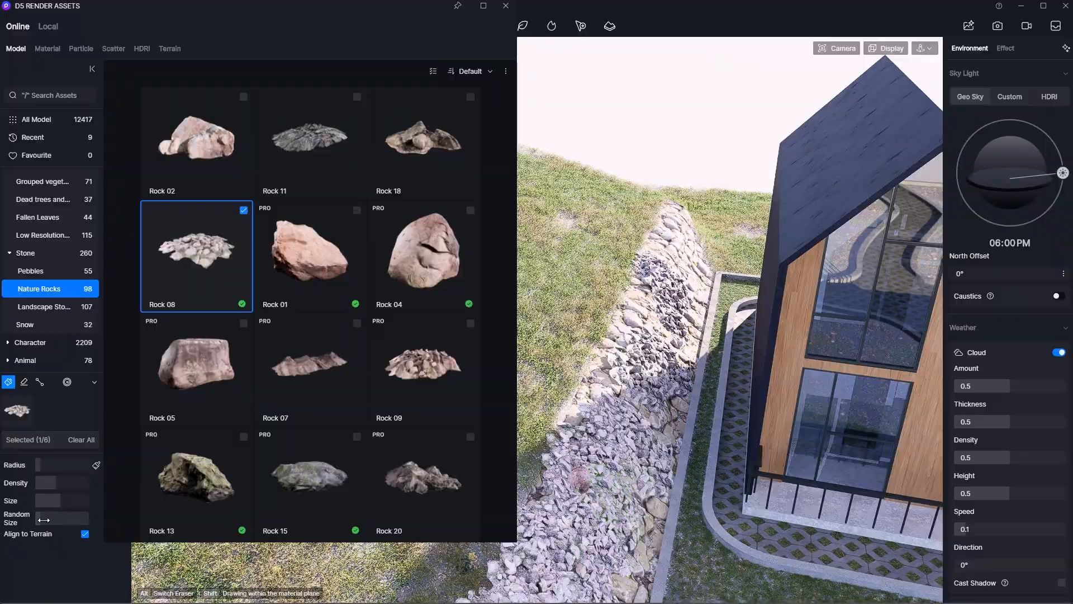
Step: Increase the brush's random size and fill the remaining bare parts of the slope behind the cabin with Rock 08
mouse_move(613, 392)
right_down()
mouse_move(535, 529)
mouse_move(623, 346)
mouse_move(745, 291)
right_up()
drag(744, 291, 592, 391)
mouse_move(593, 391)
right_down()
mouse_move(654, 422)
mouse_move(713, 284)
right_up()
scroll(713, 284, down, 5)
scroll(687, 374, up, 4)
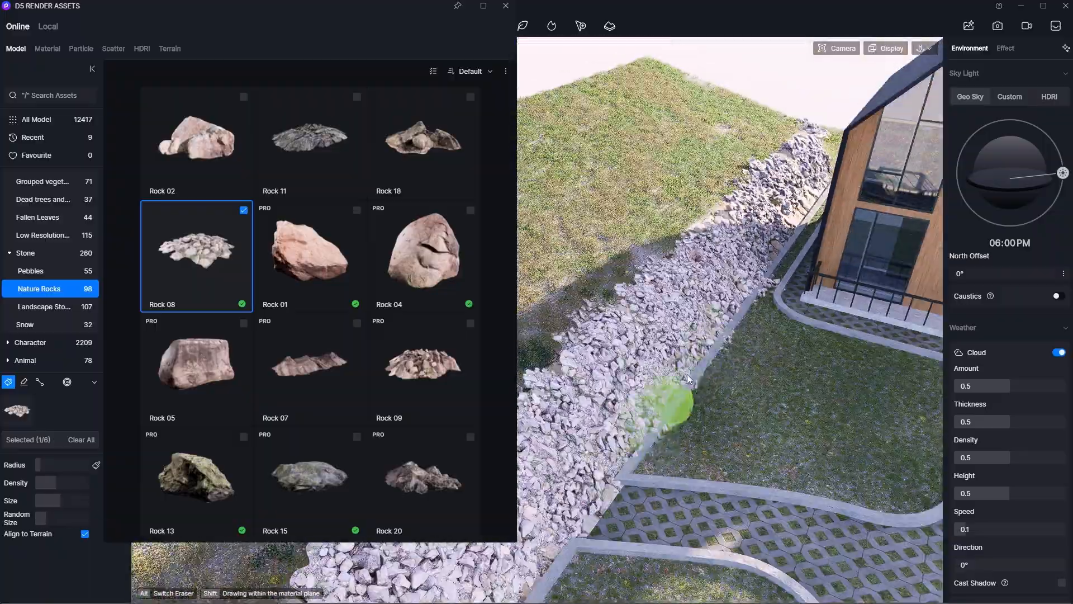
Step: Paint Rock 08 clusters on the lawn between slope and path, removing the one at the path edge and joining the other two
scroll(687, 374, down, 5)
scroll(649, 293, up, 6)
right_drag(756, 341, 710, 408)
scroll(710, 407, down, 5)
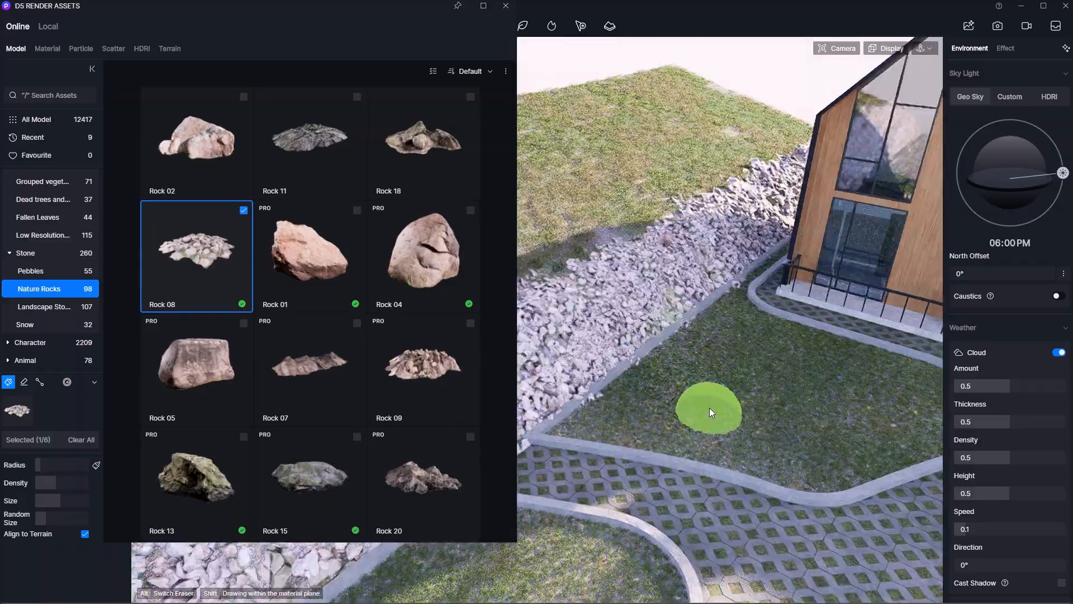
click(709, 407)
scroll(836, 411, up, 2)
click(773, 380)
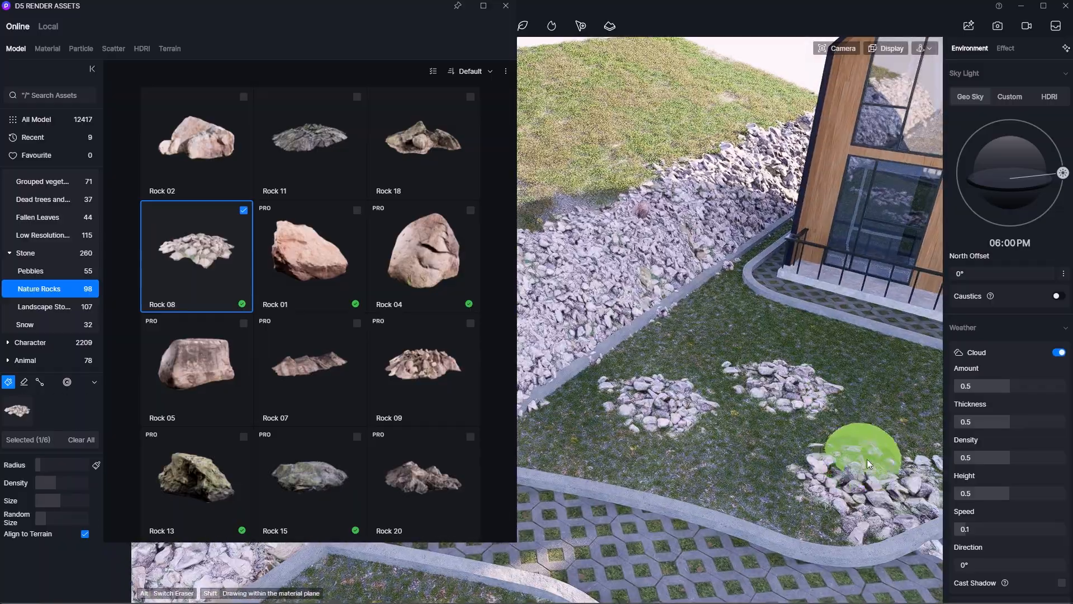
scroll(867, 459, up, 2)
key(alt)
right_drag(839, 492, 663, 368)
click(660, 367)
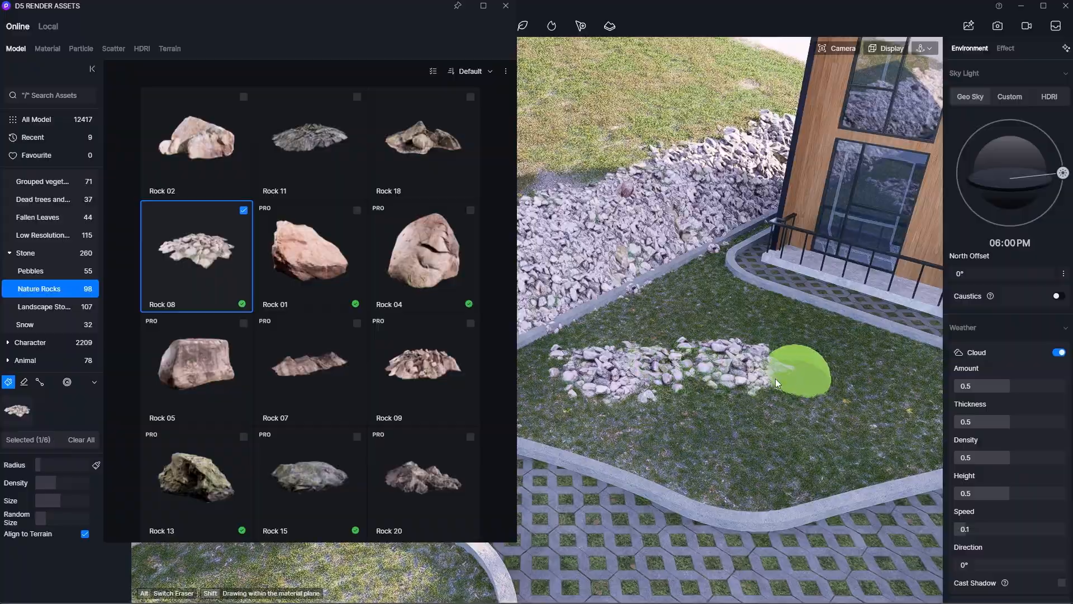
Step: Place three Rock 08 clusters on the curved lawn in front of the extension
scroll(776, 378, down, 4)
scroll(770, 403, up, 2)
right_drag(770, 402, 694, 366)
mouse_move(931, 468)
middle_down()
mouse_move(831, 397)
mouse_move(825, 366)
middle_up()
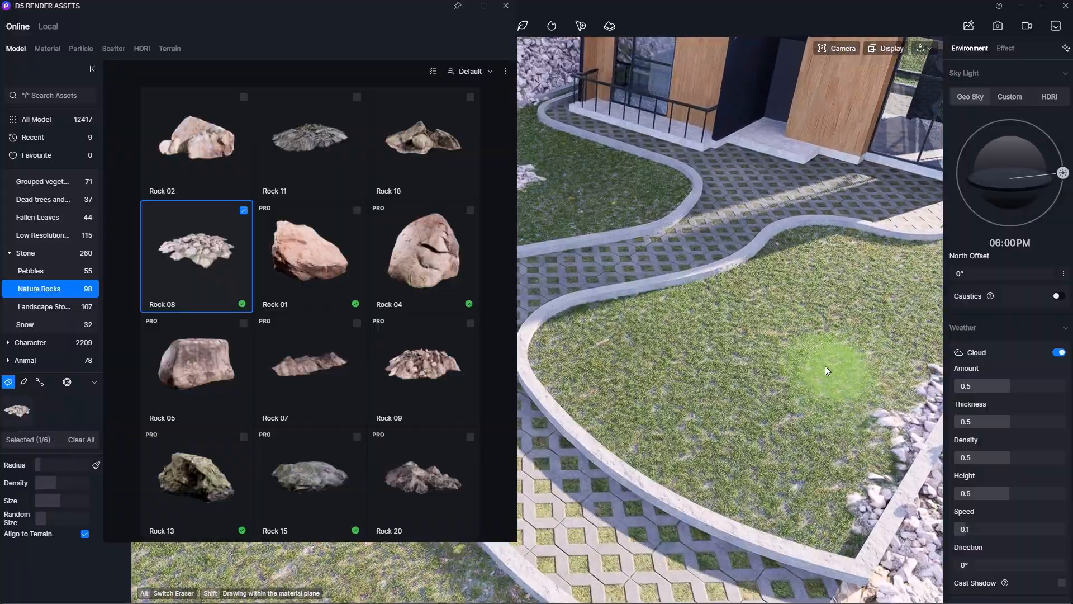
click(786, 384)
click(670, 366)
click(889, 322)
Step: Place a row of Rock 08 clusters along the path edge of the foreground lawn
mouse_move(710, 396)
middle_down()
mouse_move(694, 386)
mouse_move(878, 353)
middle_up()
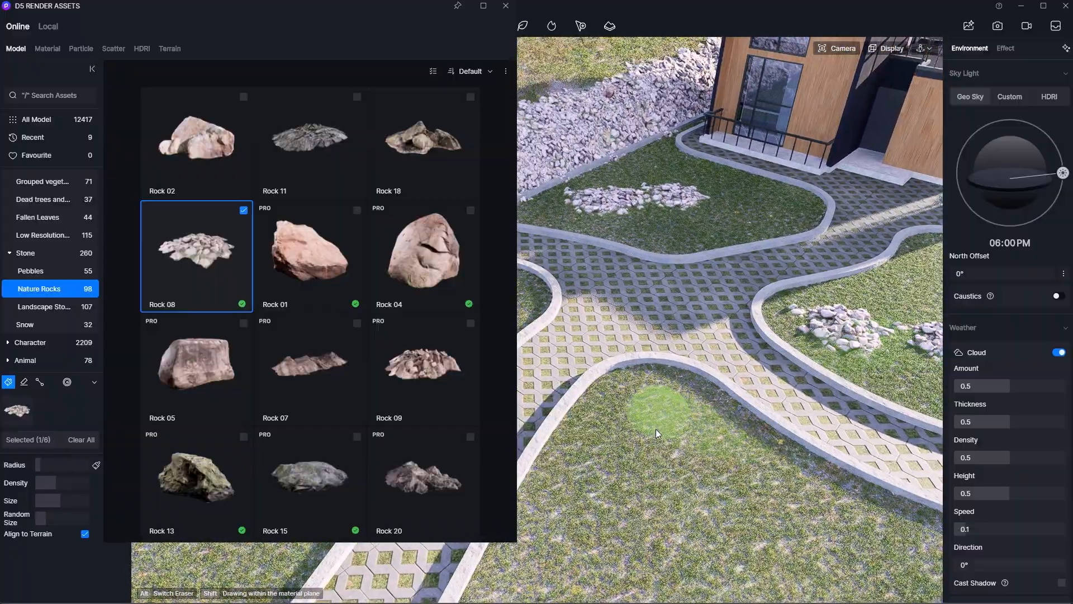
click(680, 428)
click(782, 500)
click(883, 548)
scroll(778, 422, down, 5)
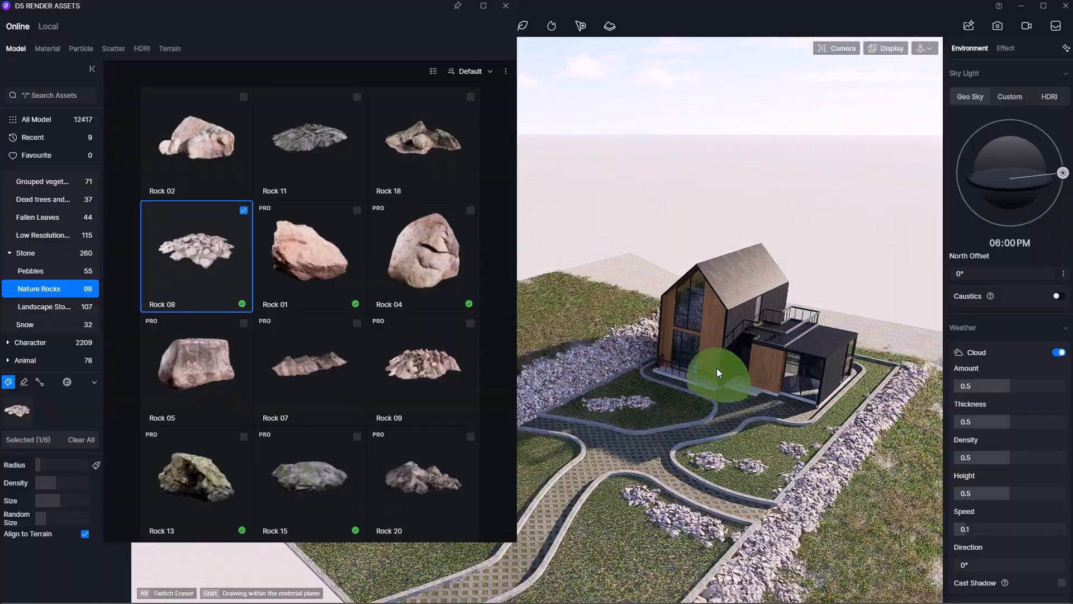
Step: Search the whole model library for pine
scroll(700, 438, up, 4)
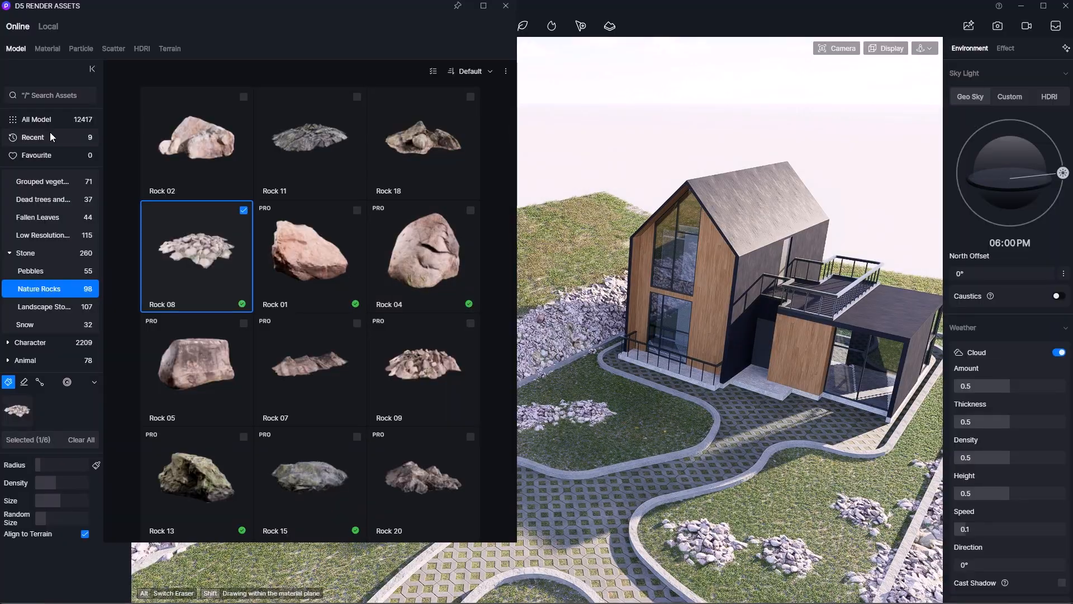
click(48, 120)
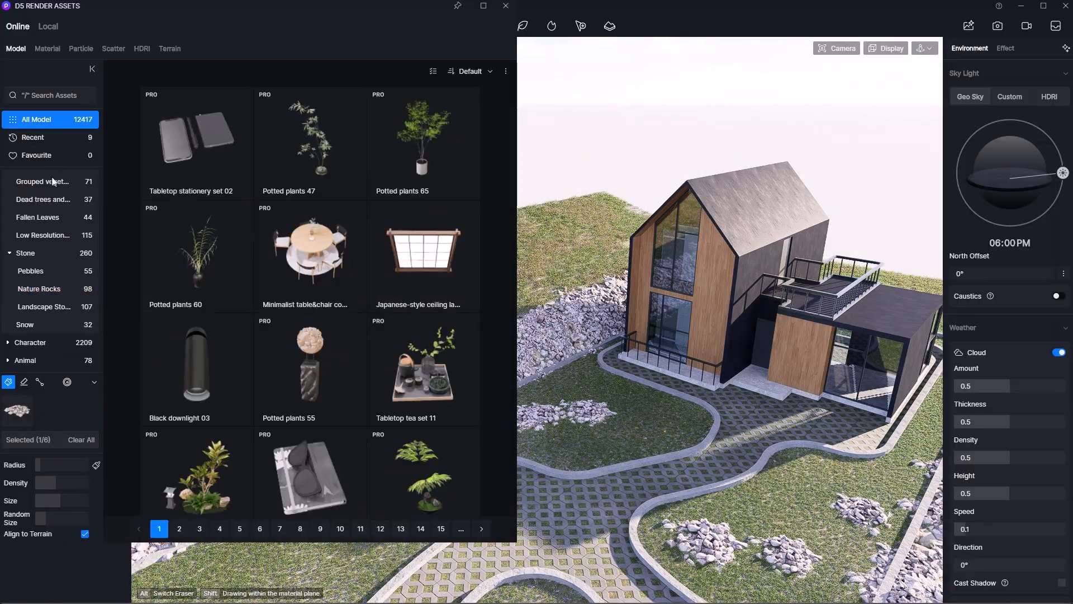
click(56, 99)
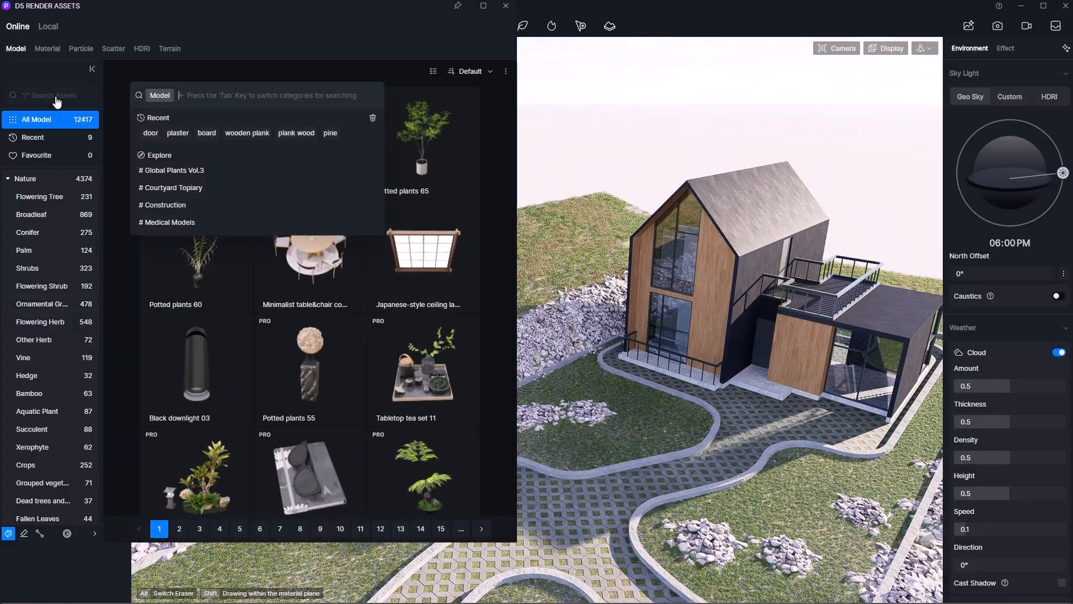
text(pine)
key(Return)
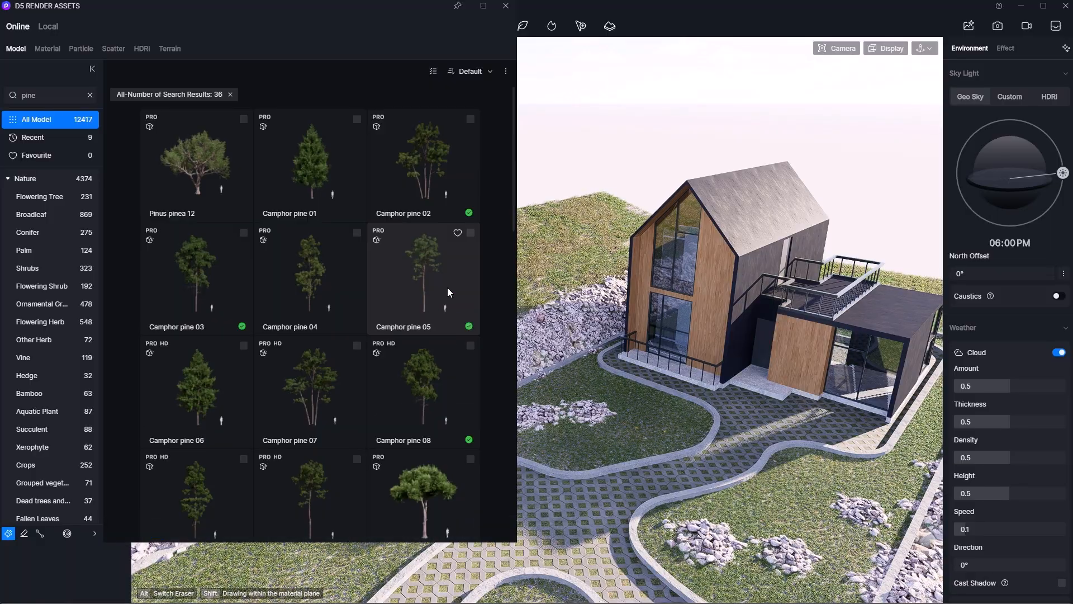
right_drag(808, 365, 659, 431)
scroll(627, 358, down, 6)
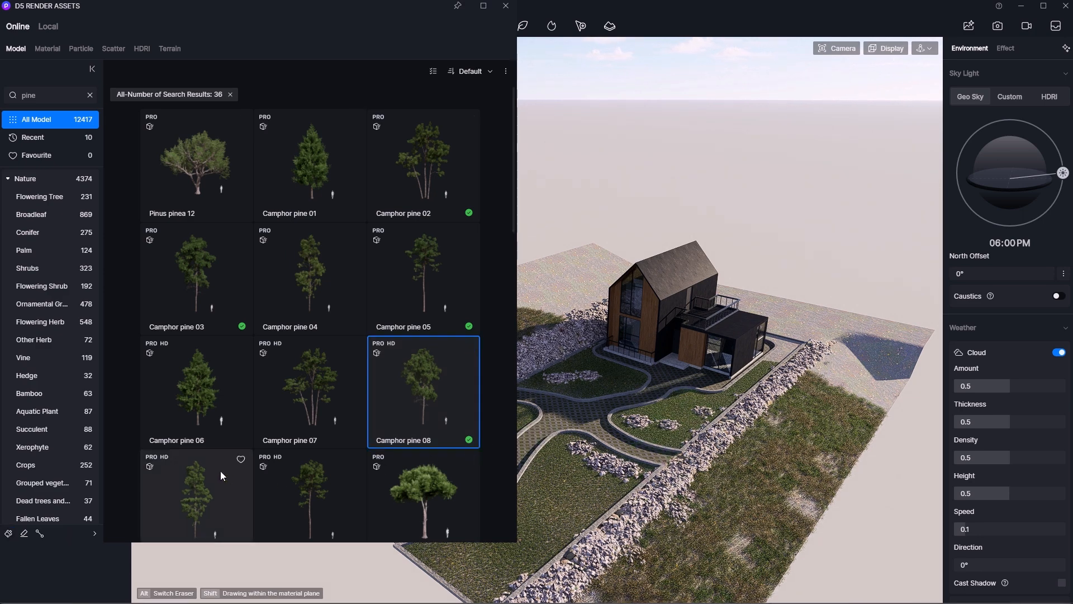
click(8, 533)
click(10, 533)
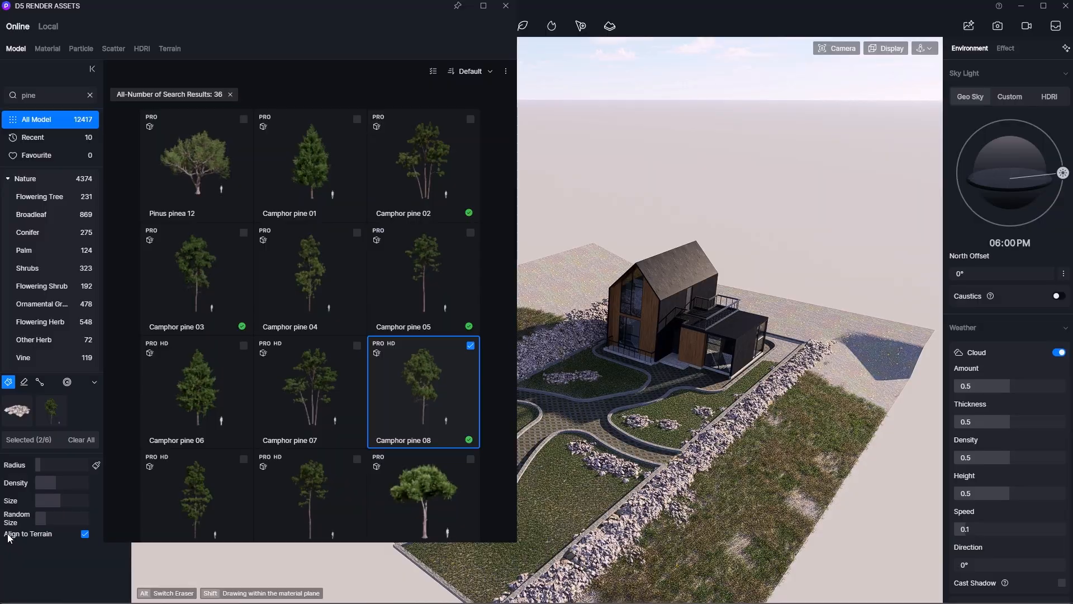
click(9, 383)
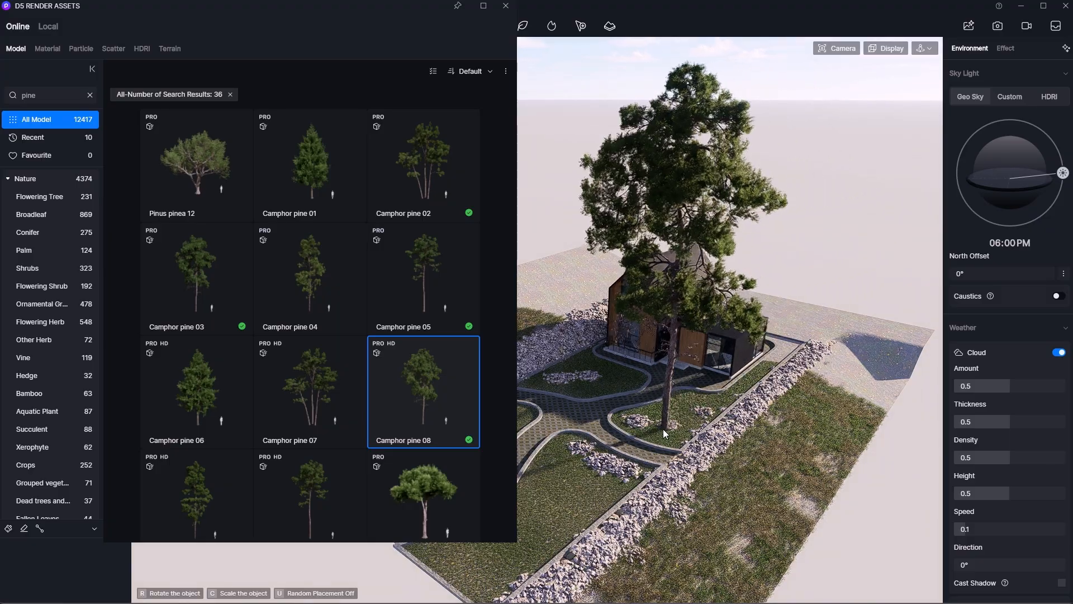
Step: Place individual Camphor pine 08 trees on the lawns in front of the cabin, including one beside the embankment
click(618, 477)
scroll(749, 427, down, 3)
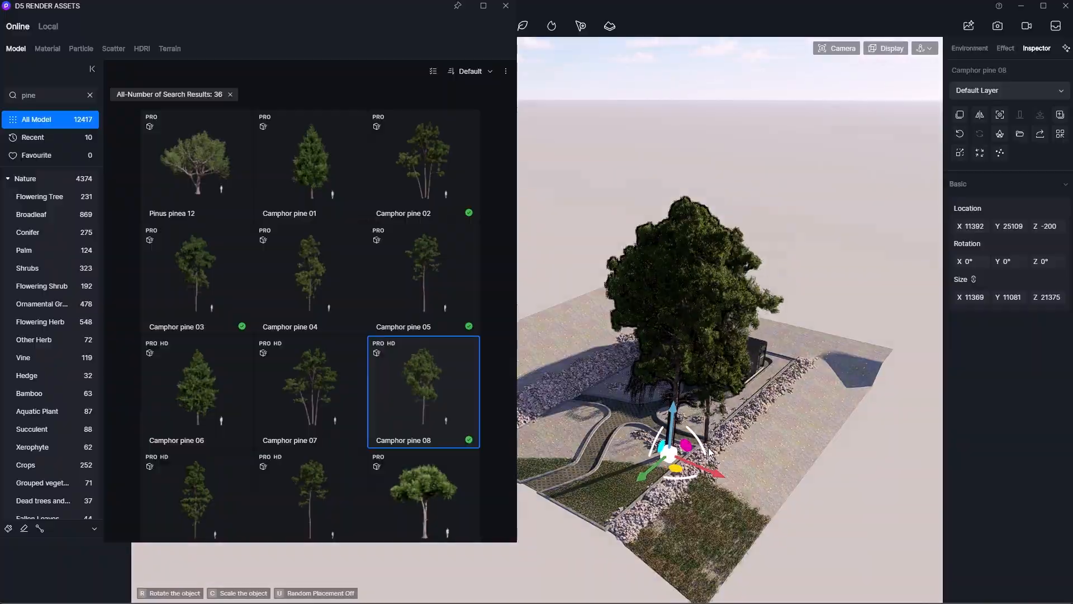
middle_drag(749, 427, 812, 343)
scroll(592, 434, up, 6)
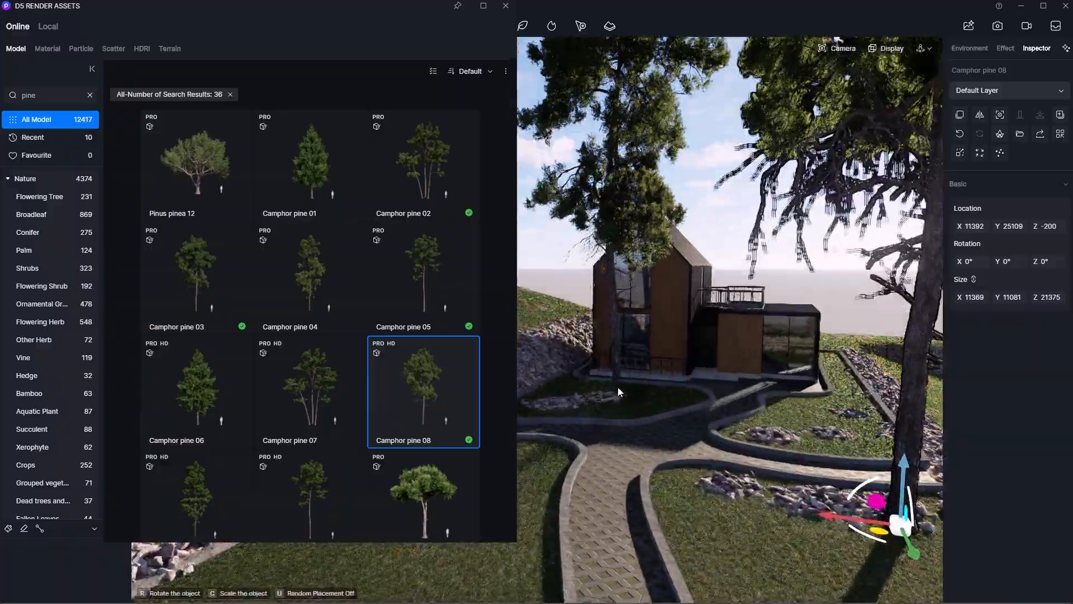
middle_drag(619, 391, 649, 484)
scroll(769, 367, down, 5)
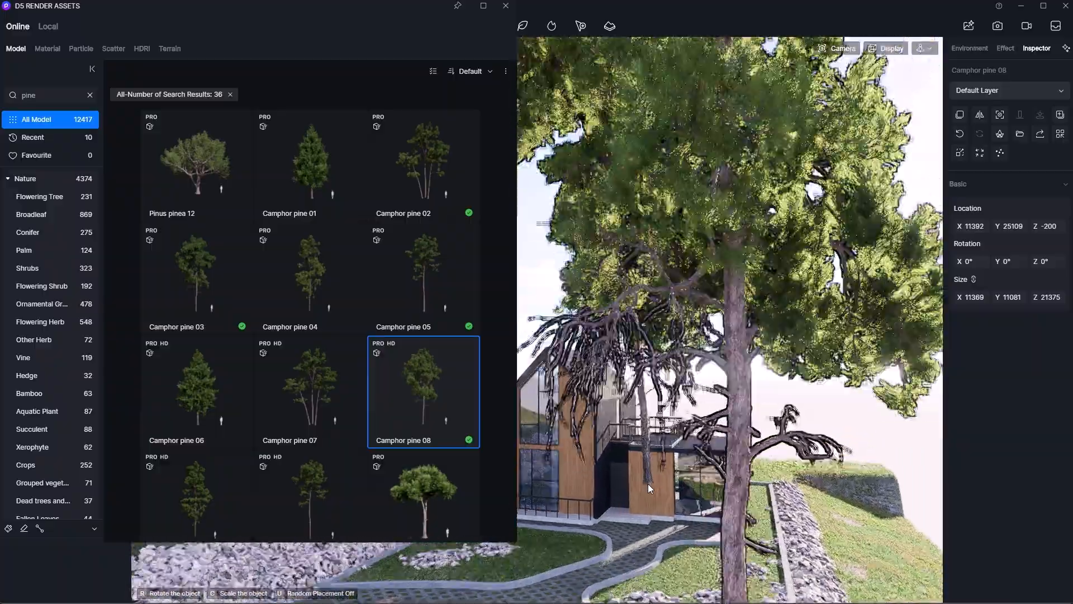
scroll(648, 484, down, 3)
middle_drag(741, 399, 691, 455)
scroll(691, 455, down, 6)
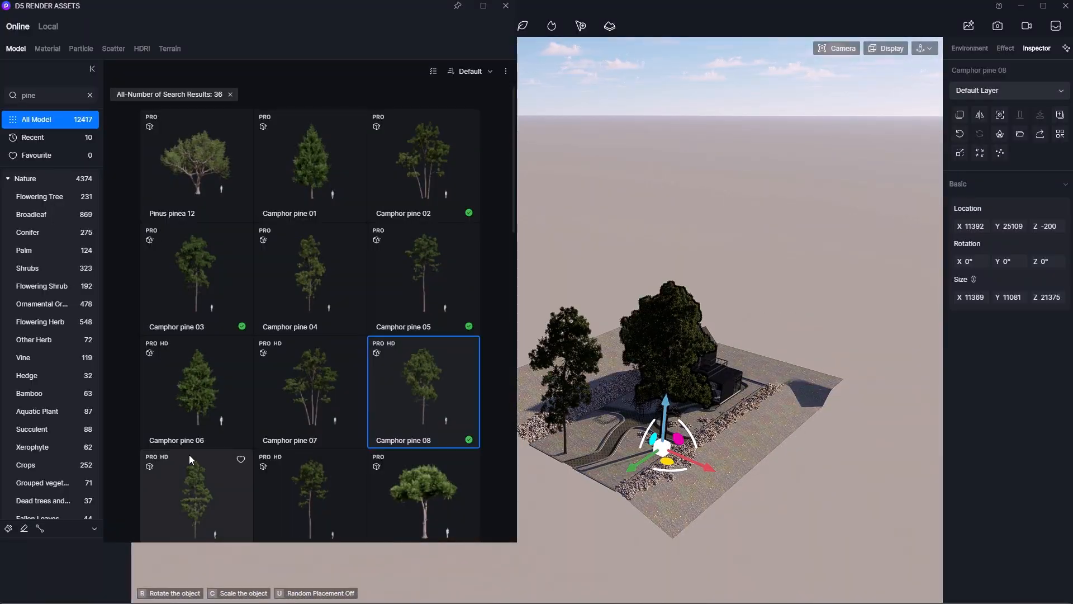
Step: Start a vegetation path using the Camphor pine 03, 04, 05 and 08 models
click(40, 529)
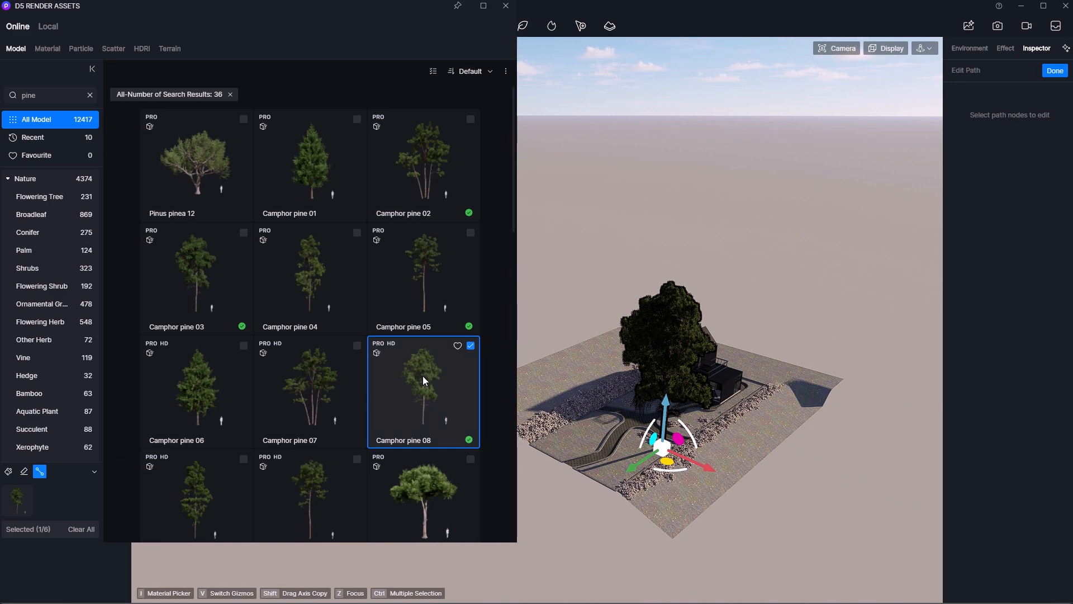
click(356, 233)
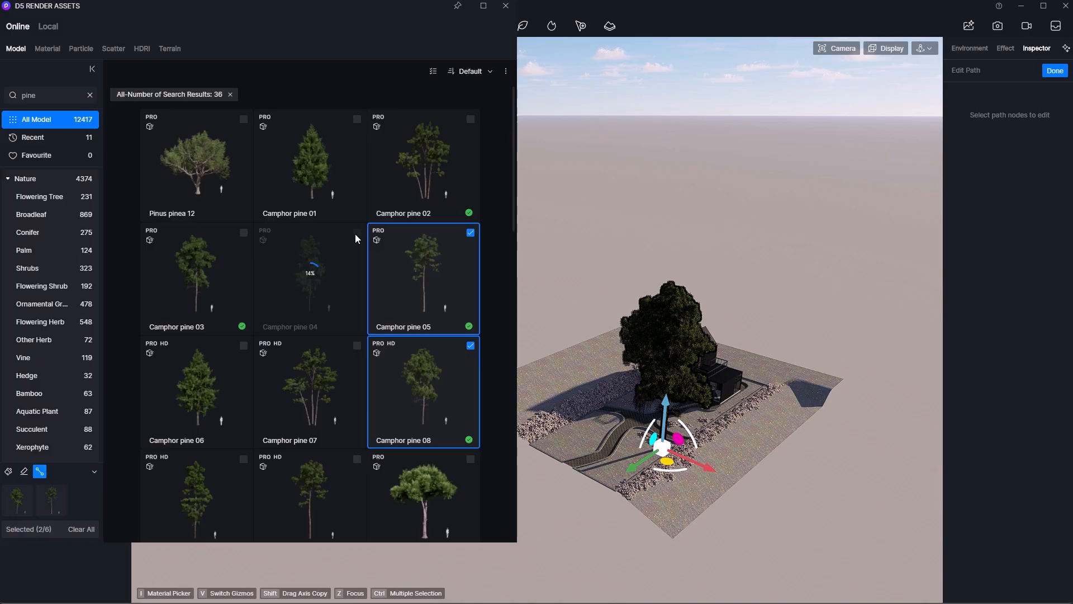
click(233, 243)
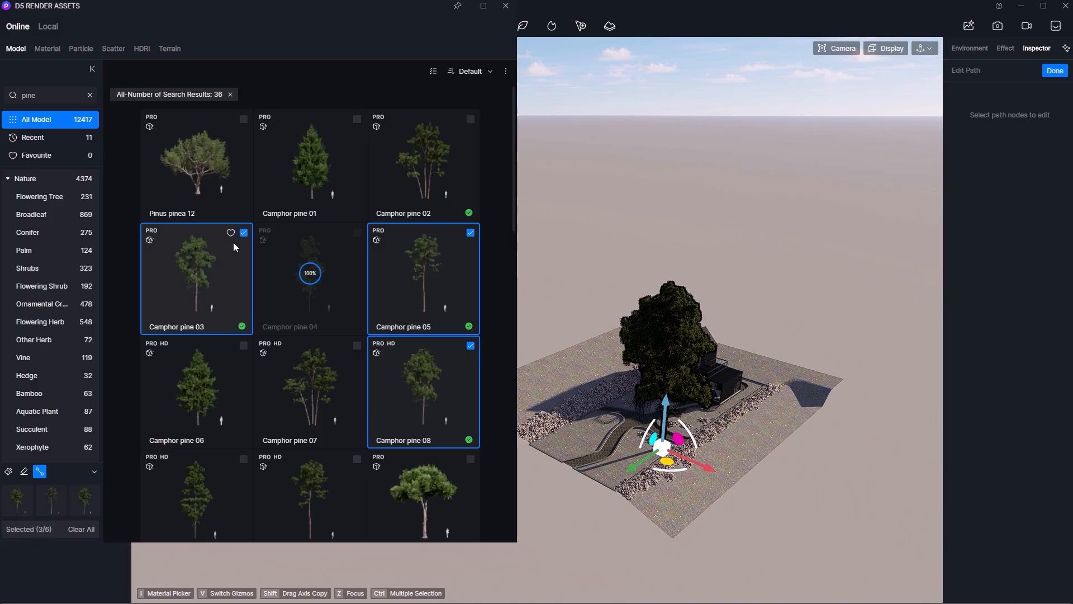
click(357, 233)
Step: Draw a straight two-node pine path on the ground behind the cabin, beyond the rear edge of the site
scroll(772, 367, up, 2)
right_drag(771, 367, 672, 450)
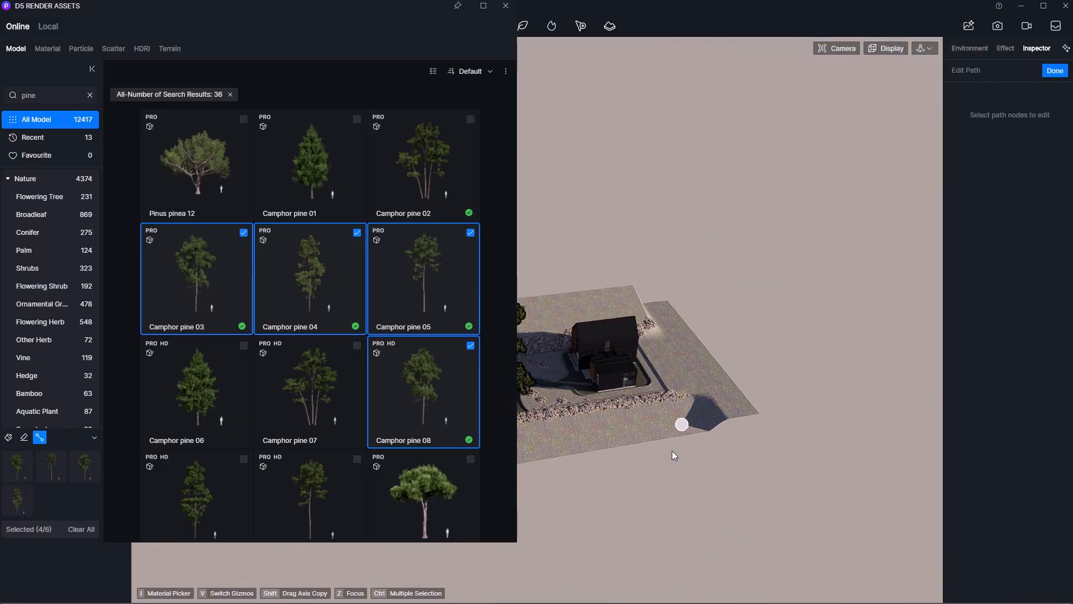
click(736, 253)
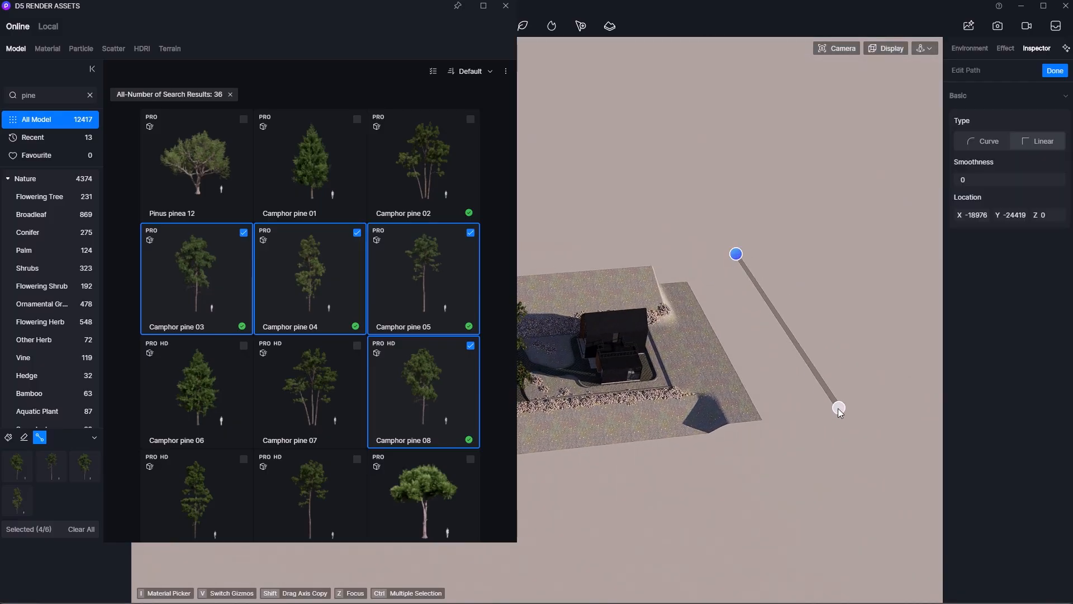
click(864, 460)
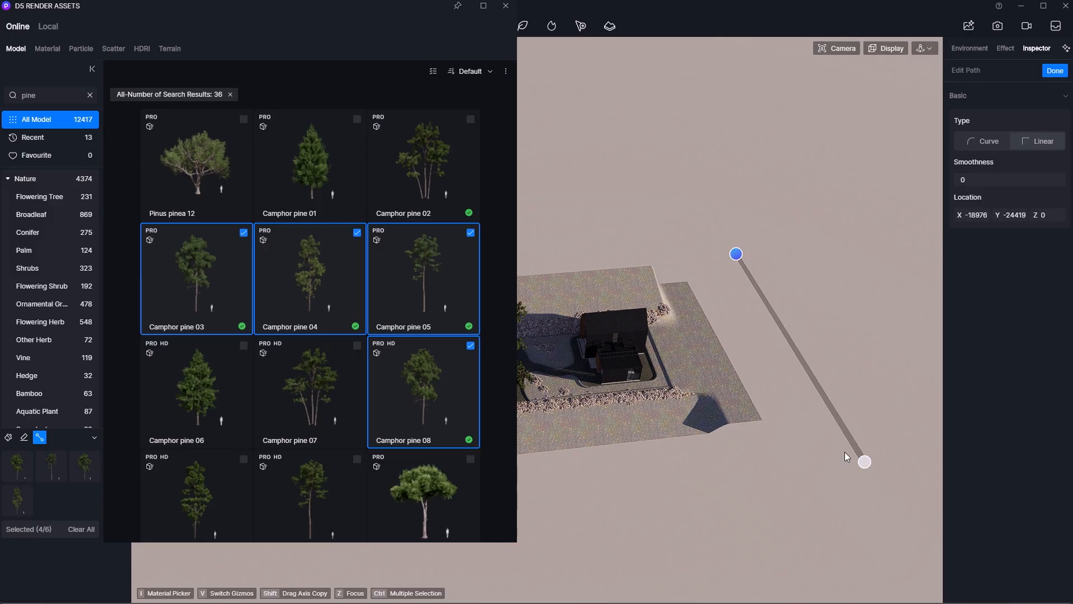
right_click(756, 411)
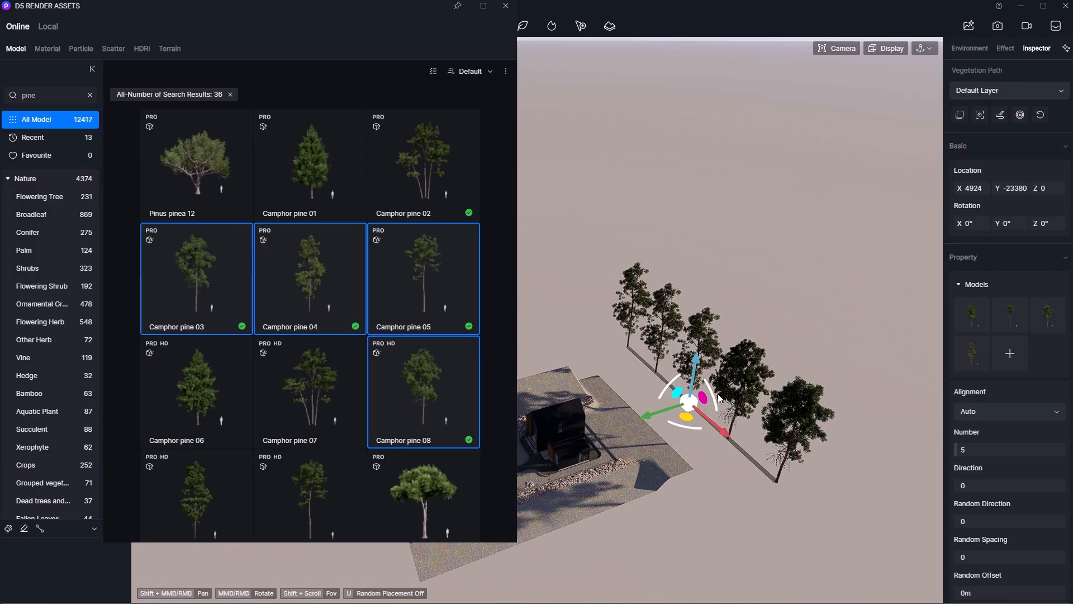
Step: Lower the pine path to a Z location of -5008
right_drag(730, 425, 652, 469)
scroll(652, 469, up, 2)
drag(686, 356, 691, 390)
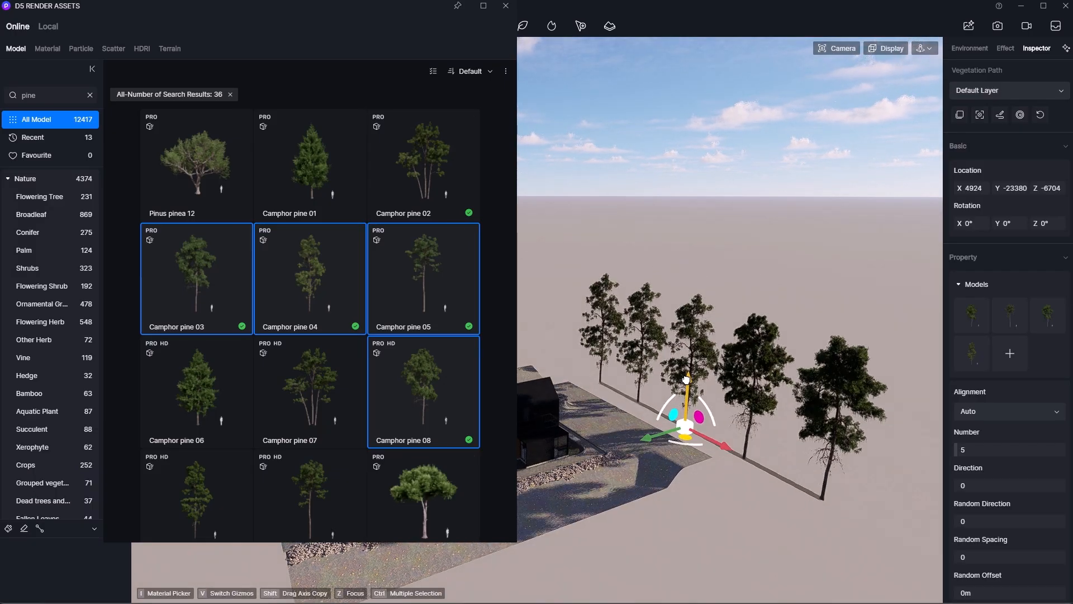
right_drag(691, 393, 661, 435)
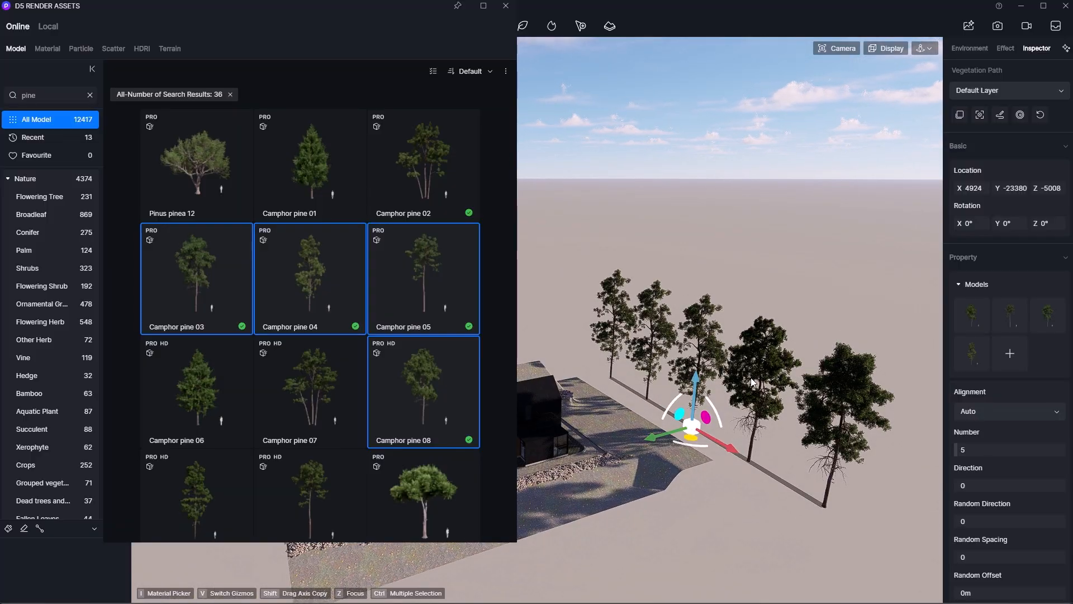
Step: Set the pine path to 20 trees with random offset 9.57 m, size 0.96 and random size 0.27
scroll(993, 387, down, 1)
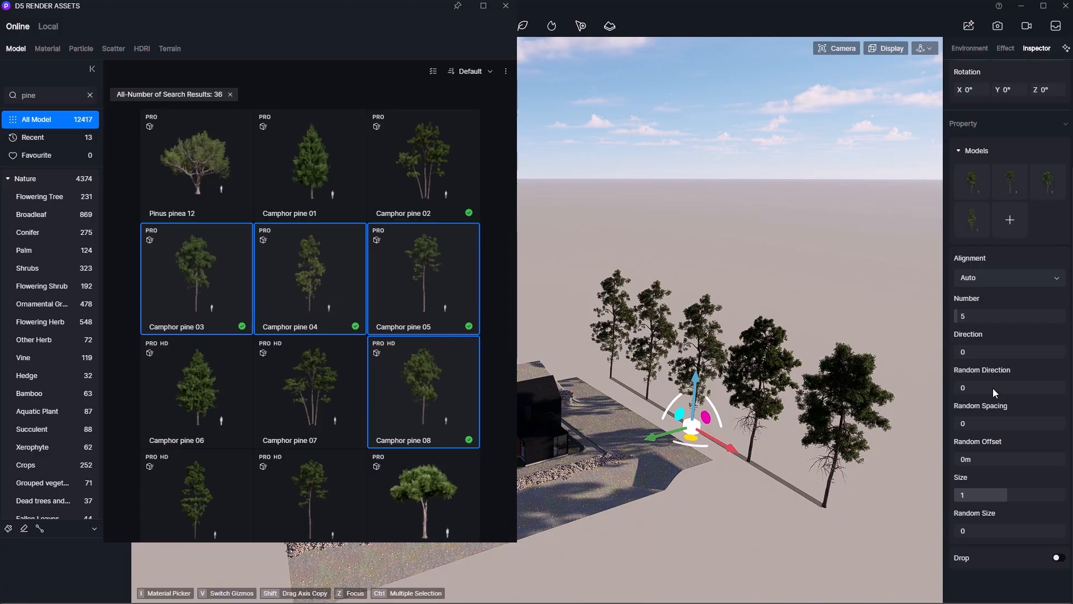
drag(965, 531, 992, 534)
drag(1006, 496, 1004, 496)
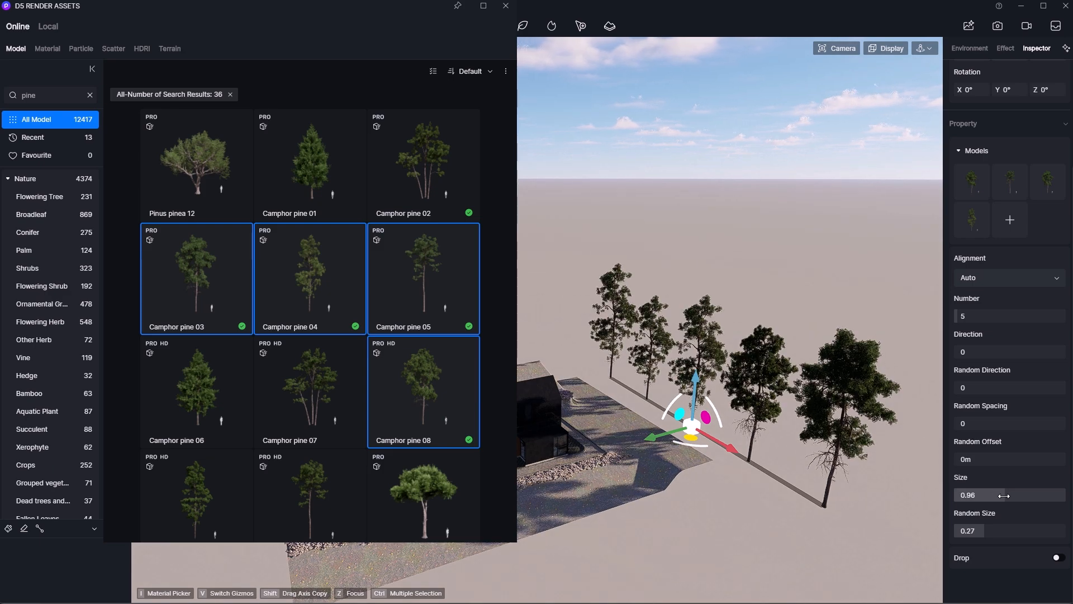
drag(972, 460, 994, 460)
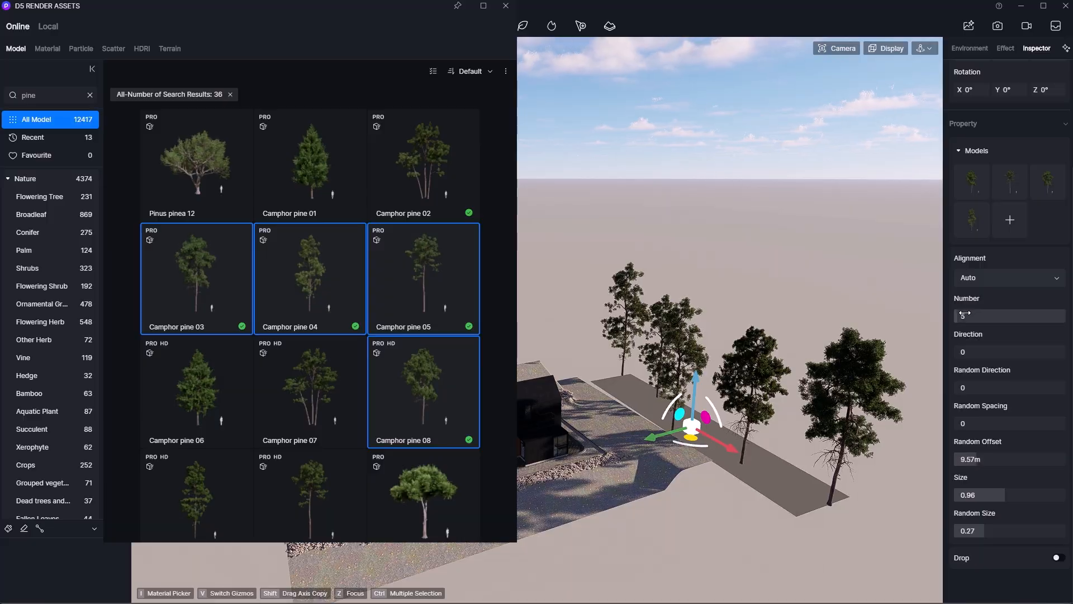
drag(964, 315, 981, 316)
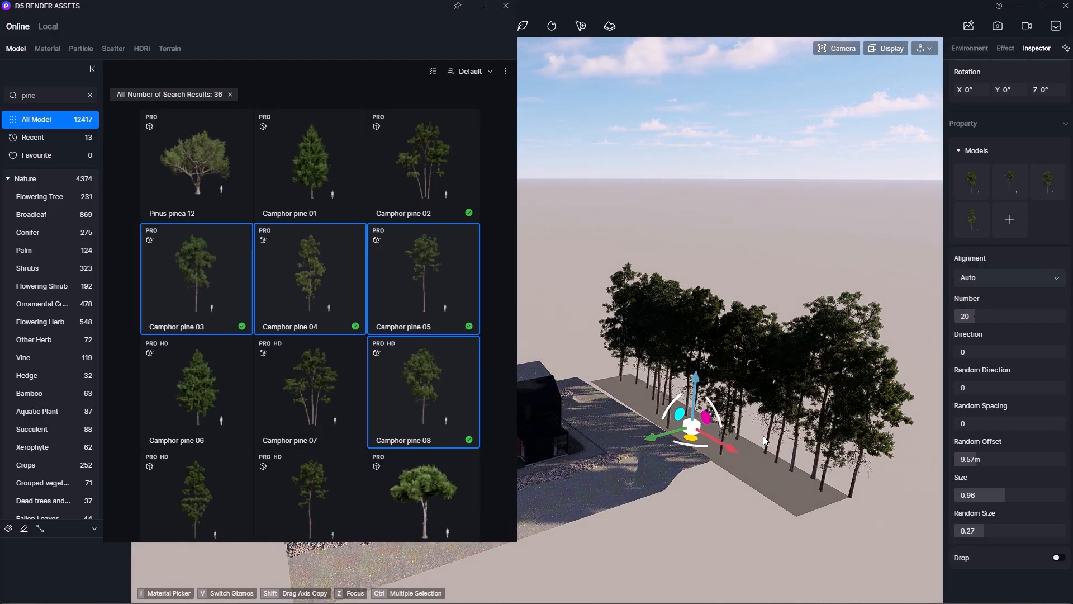
Step: Try to extend the pine path around the site's rear corner and along its side with two more nodes
key(w)
right_drag(754, 449, 805, 439)
scroll(1007, 249, up, 3)
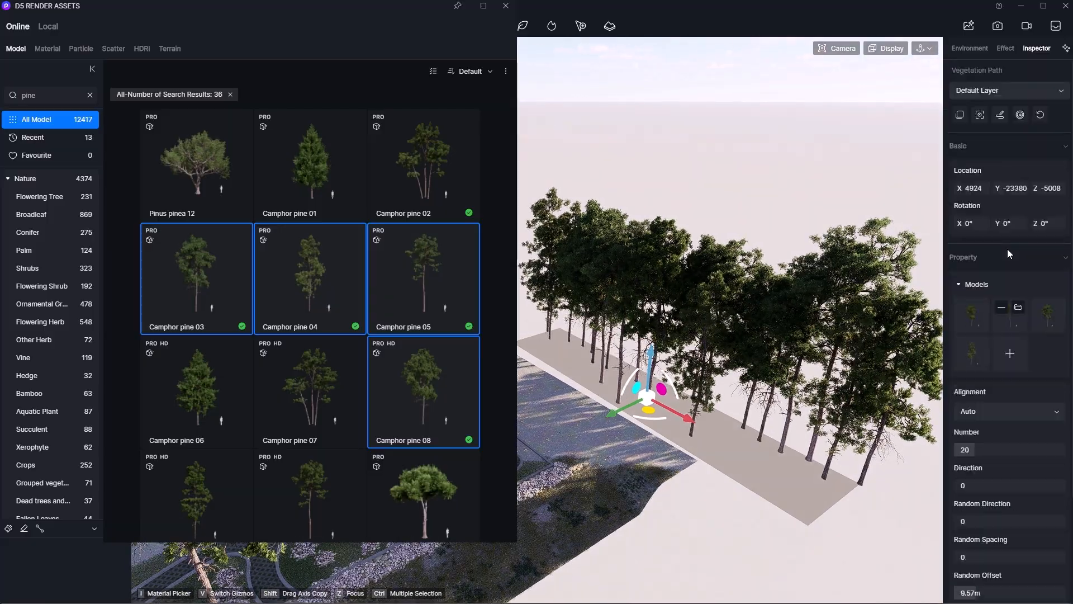
click(1000, 115)
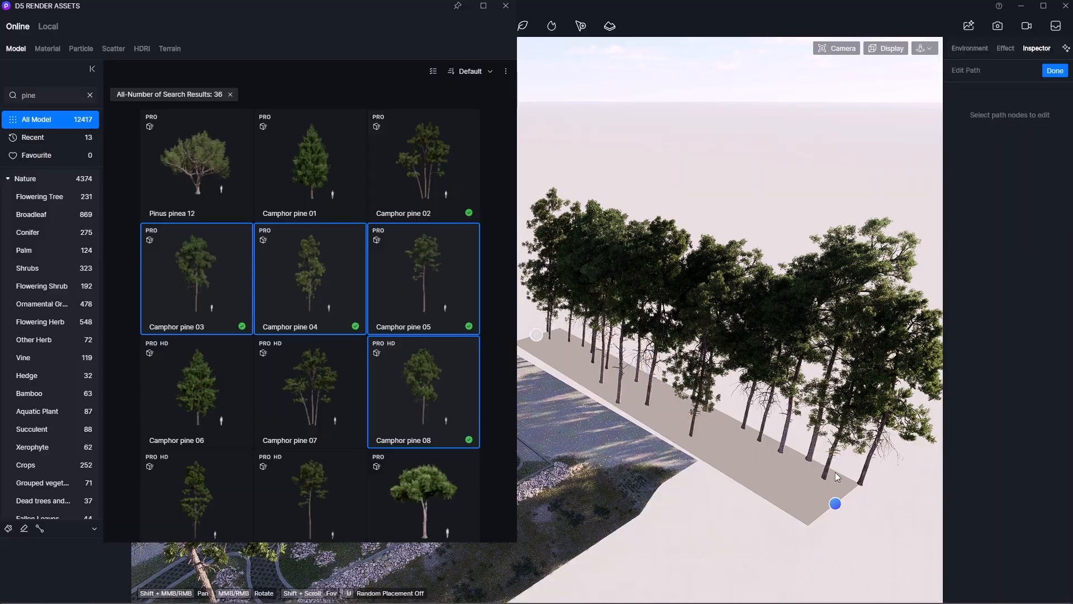
drag(843, 456, 830, 452)
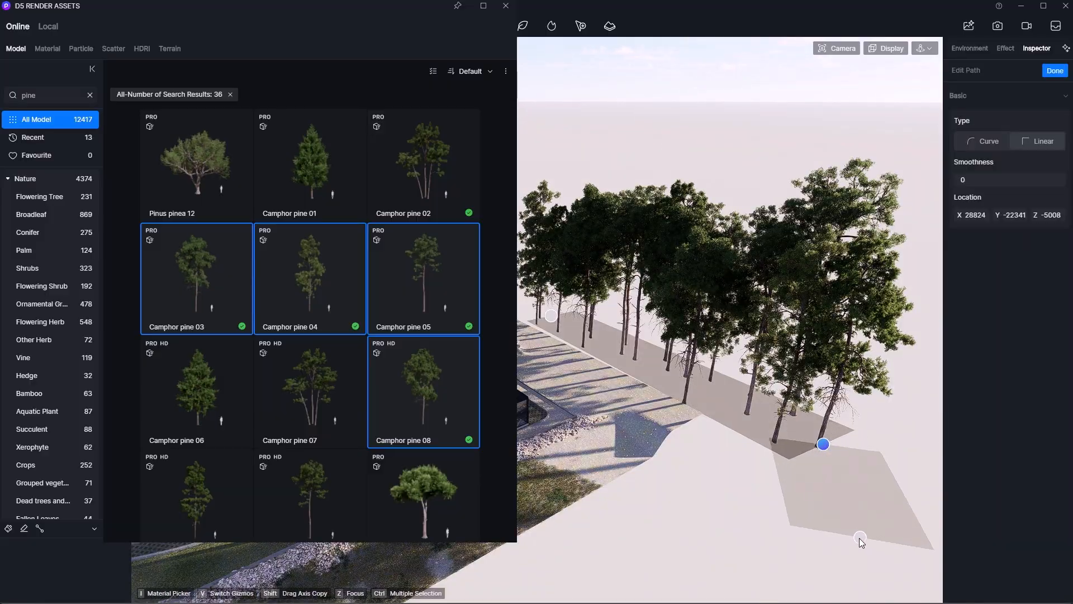
click(859, 538)
scroll(821, 419, down, 3)
click(615, 597)
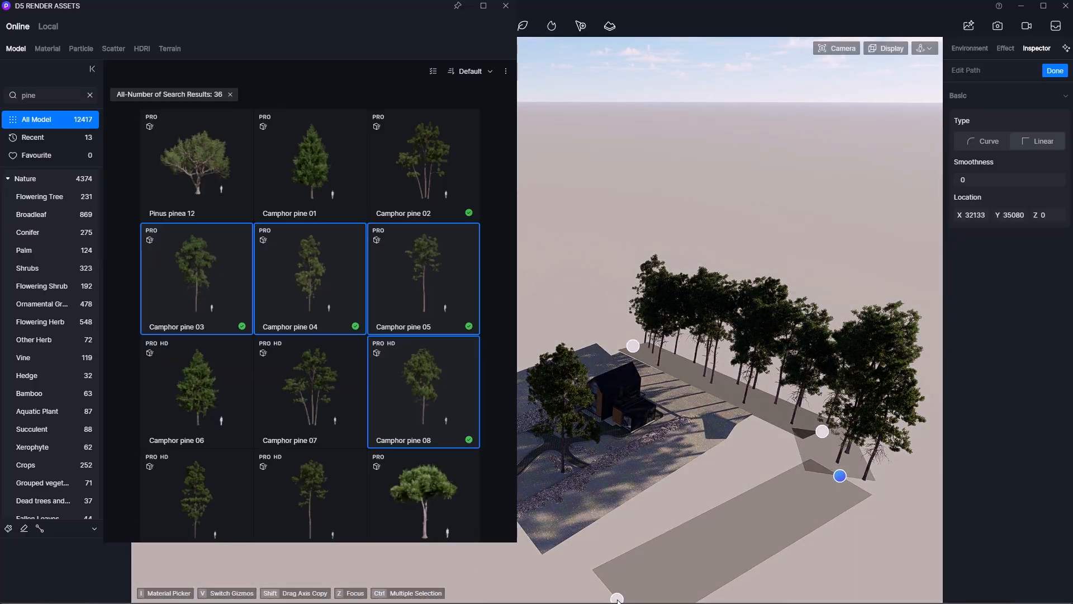
scroll(674, 497, down, 2)
middle_drag(673, 498, 733, 432)
right_click(688, 516)
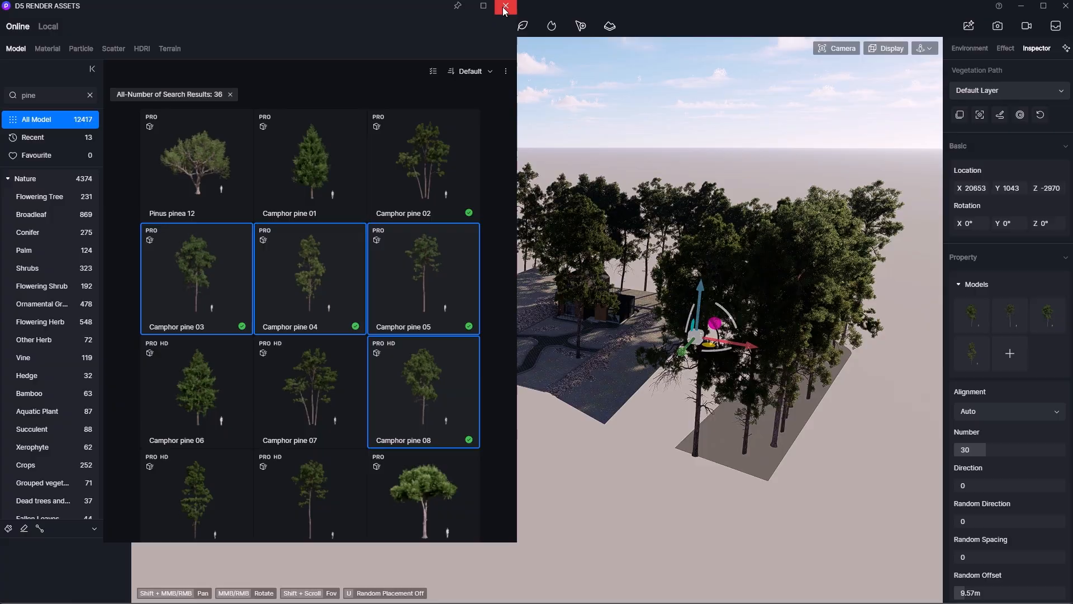
Step: Close the asset library and remove the pine path's nodes beyond the site's rear corner
click(506, 6)
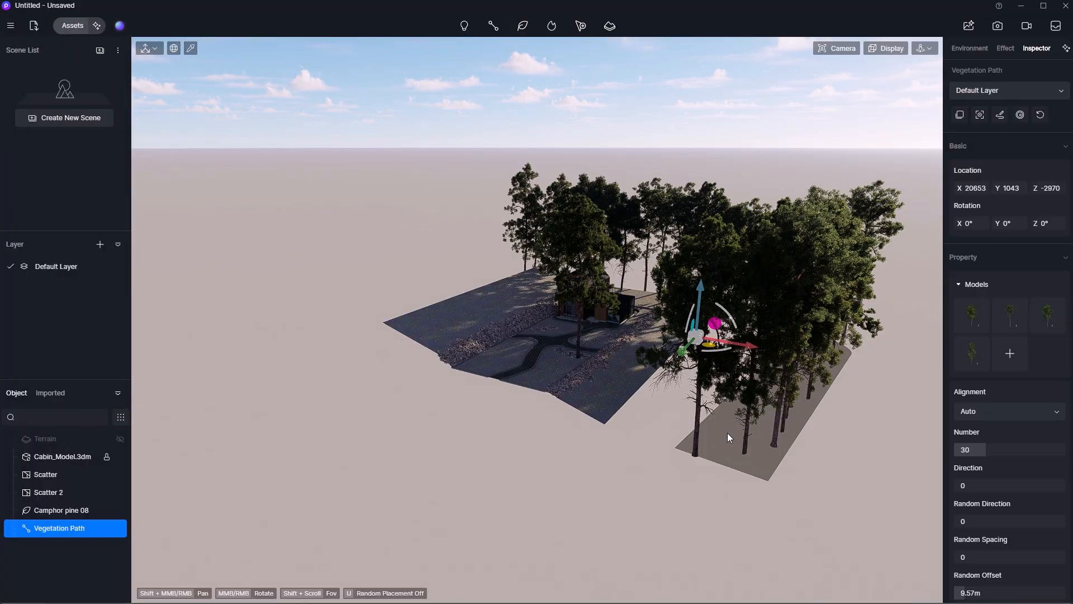
click(726, 432)
middle_drag(739, 437, 633, 468)
click(626, 467)
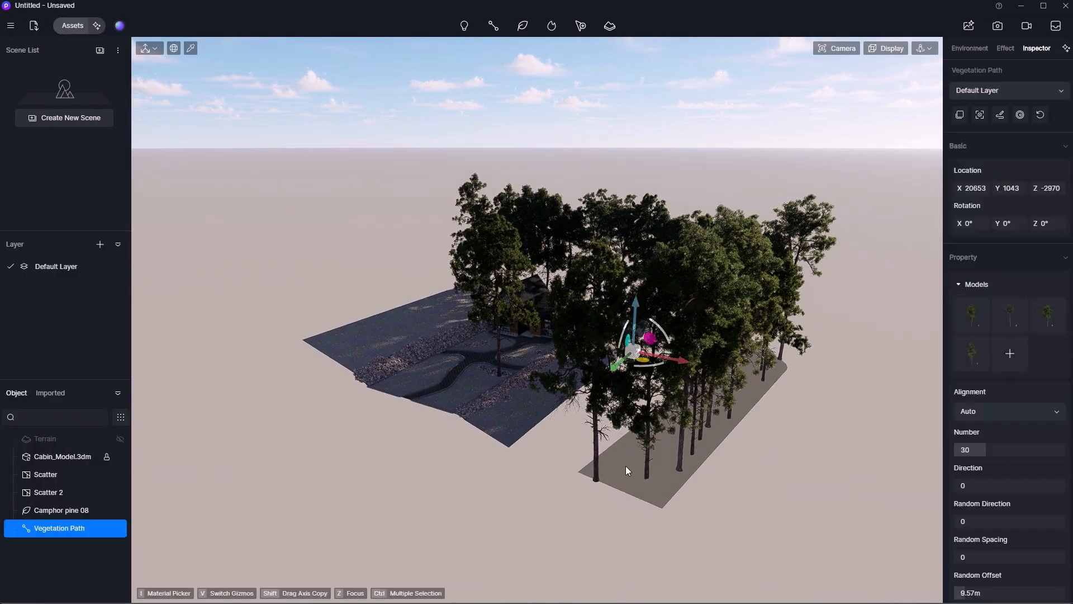
click(1002, 115)
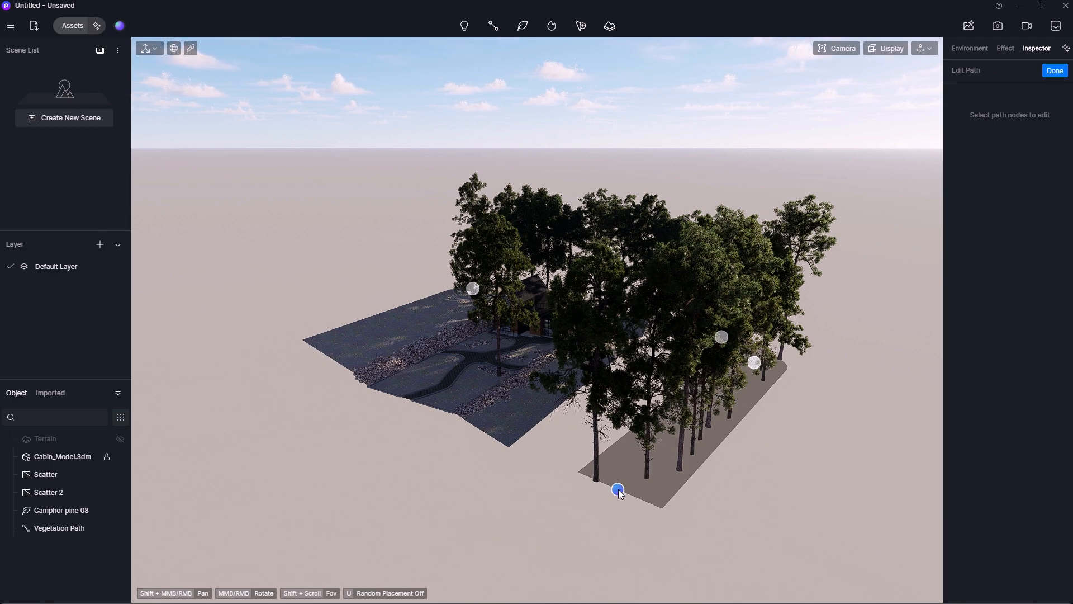
drag(618, 490, 795, 453)
right_drag(795, 452, 881, 366)
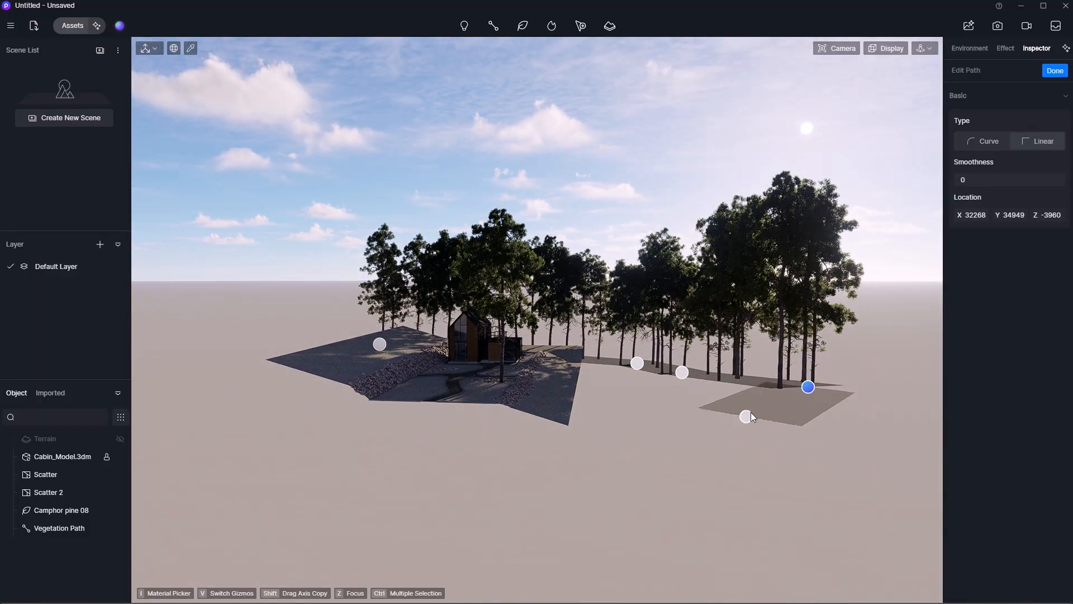
right_drag(752, 416, 669, 348)
drag(666, 346, 645, 318)
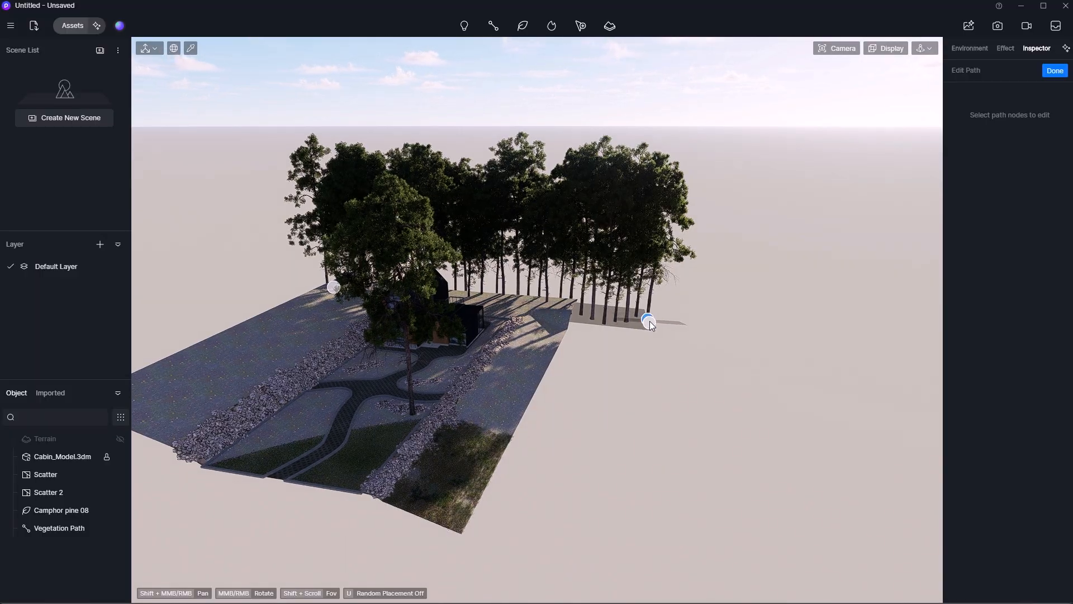
click(649, 322)
click(648, 320)
Step: Extend the rear pine row straight past the site's corner and shift it along the X axis to -661
click(850, 335)
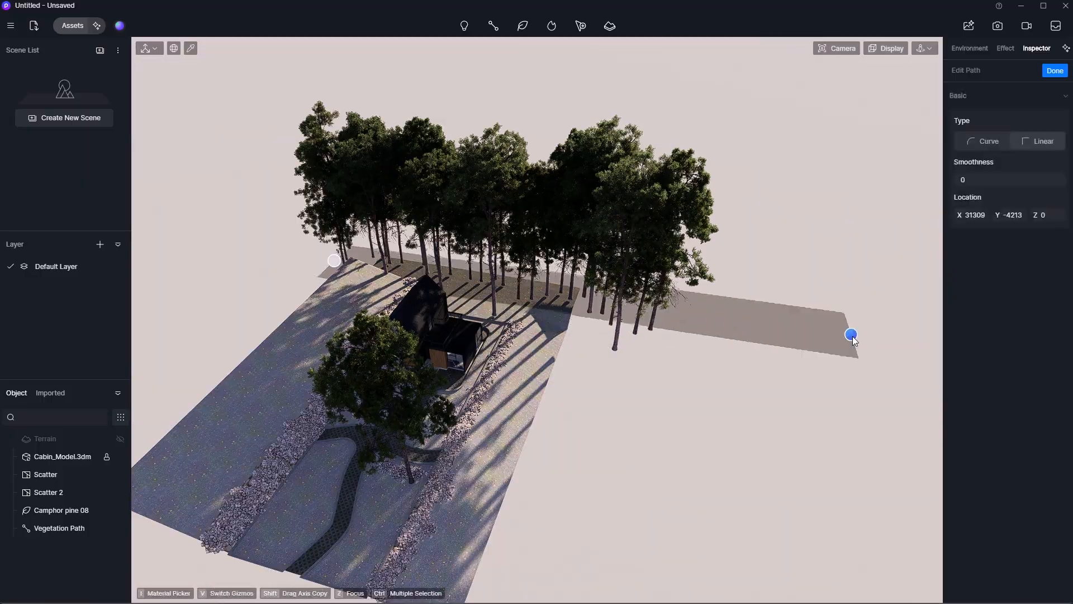
right_drag(851, 336, 879, 368)
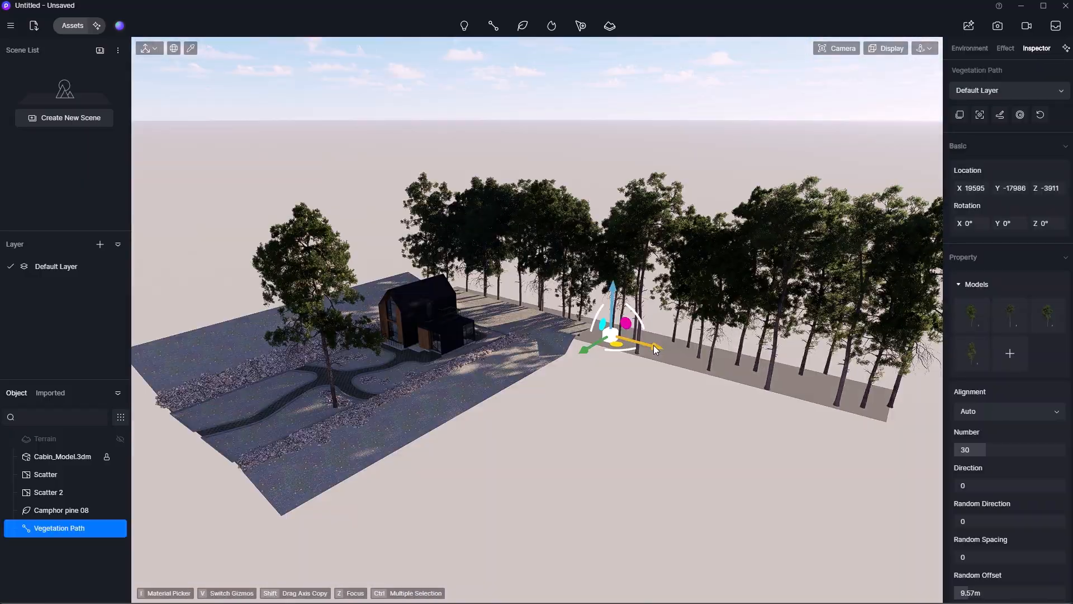
drag(645, 318, 545, 309)
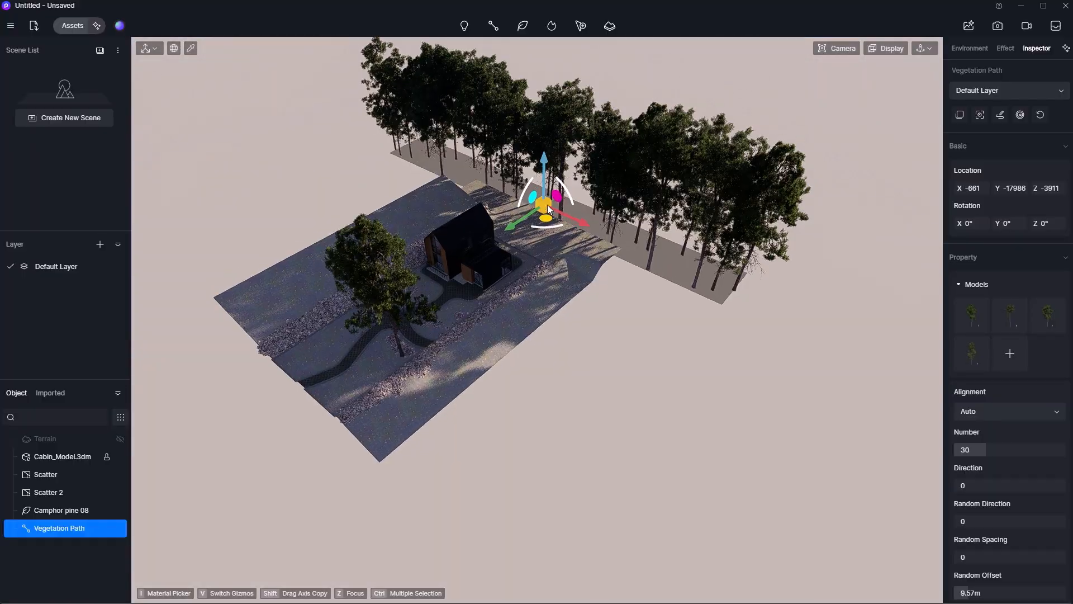
Step: Copy the rear pine row and rotate the copy 90° about Z to run along the side of the site
shift+drag(546, 218, 594, 446)
scroll(574, 297, down, 3)
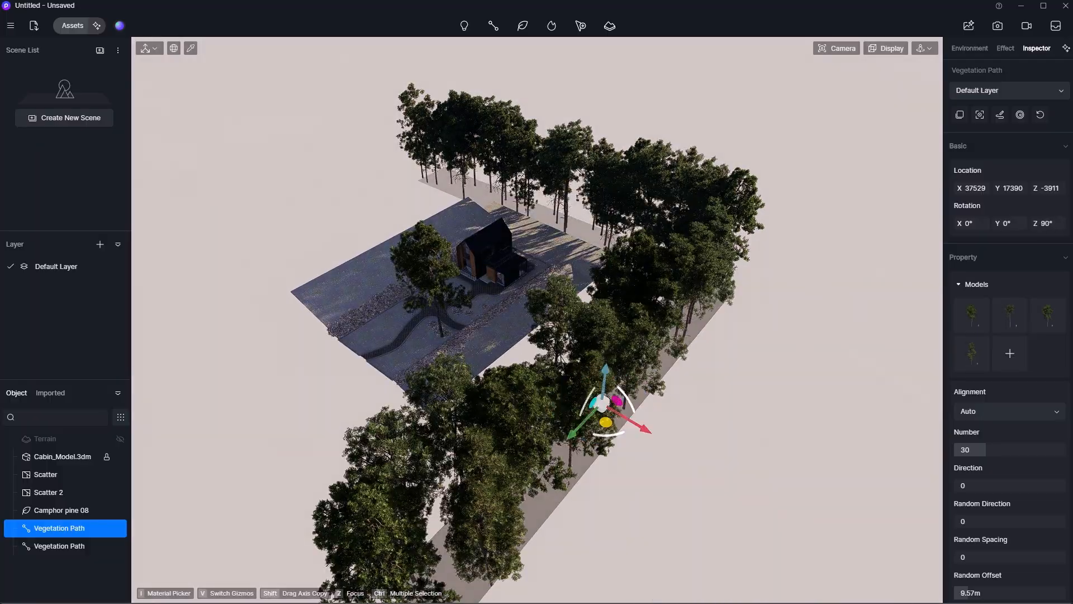
right_drag(594, 446, 699, 391)
middle_drag(453, 450, 728, 321)
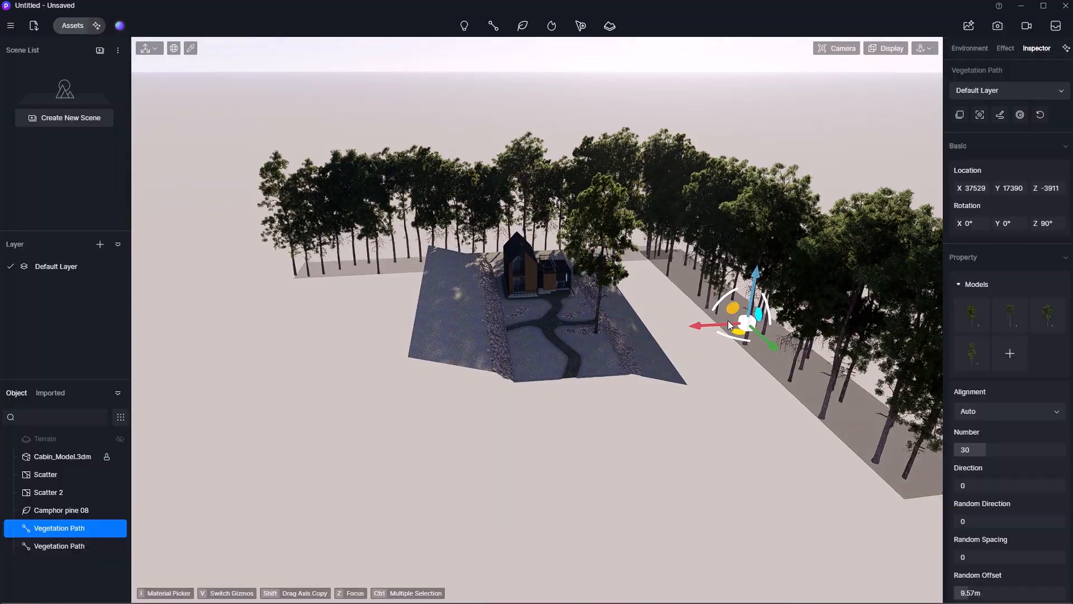
Step: Move the side pine row closer to the site at X 26110 and copy it to the site's opposite side
drag(728, 322, 656, 328)
right_drag(666, 341, 692, 357)
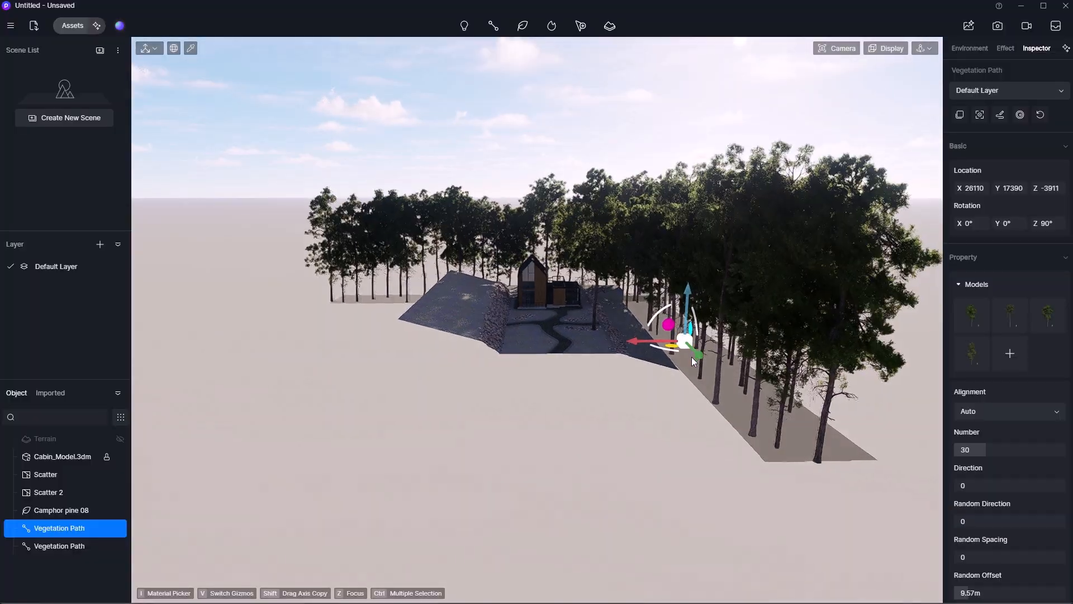
drag(657, 341, 357, 266)
scroll(335, 325, up, 2)
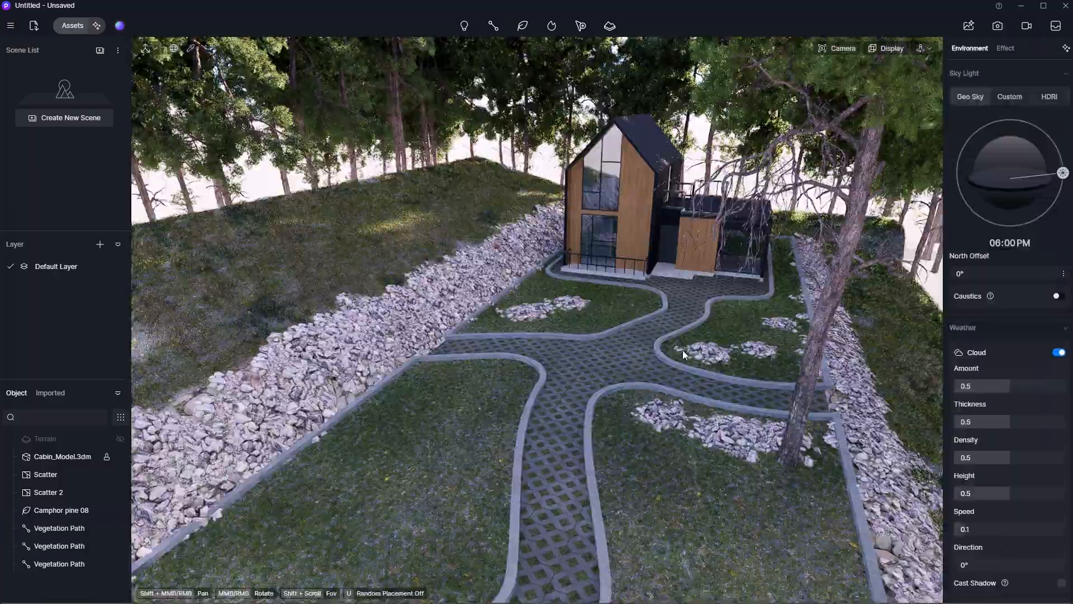
Step: Examine the cabin, lawns, embankments and surrounding pine rows from several angles
scroll(683, 350, up, 3)
scroll(671, 355, down, 3)
scroll(660, 354, down, 2)
middle_drag(659, 354, 568, 327)
scroll(527, 237, up, 5)
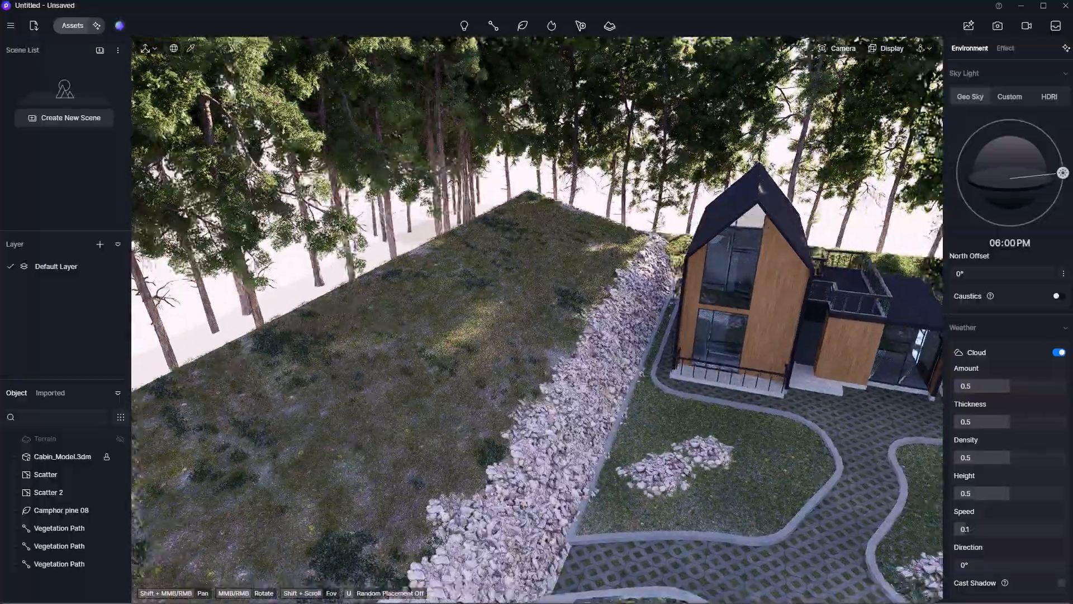
middle_drag(476, 192, 553, 299)
scroll(566, 302, down, 4)
middle_drag(609, 347, 625, 334)
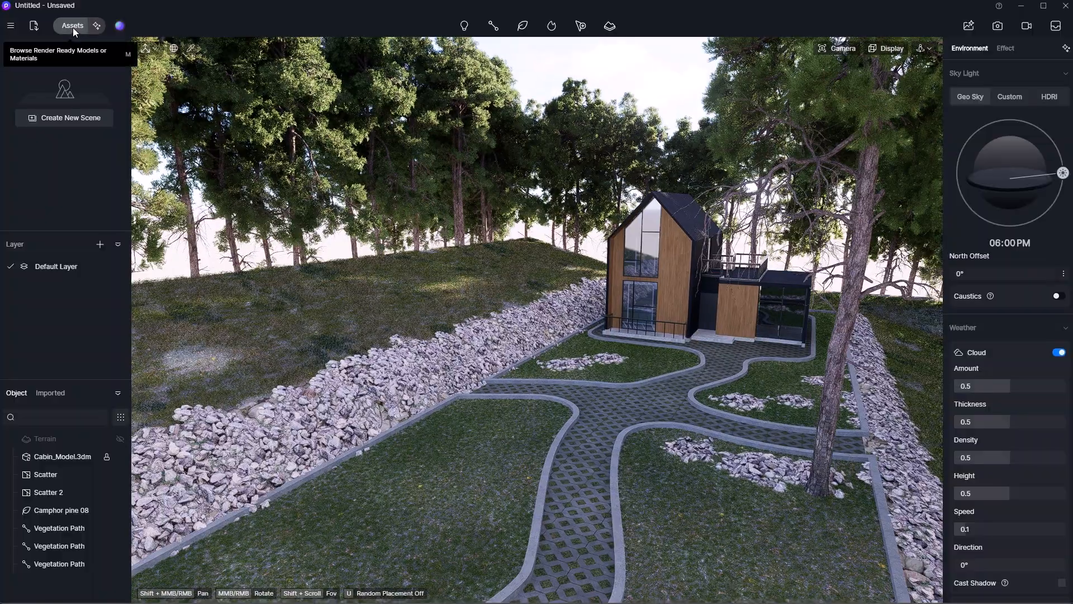
Step: Place a Camphor pine 08 tree on the grassy embankment beside the cabin, at the top of the rock slope
click(73, 26)
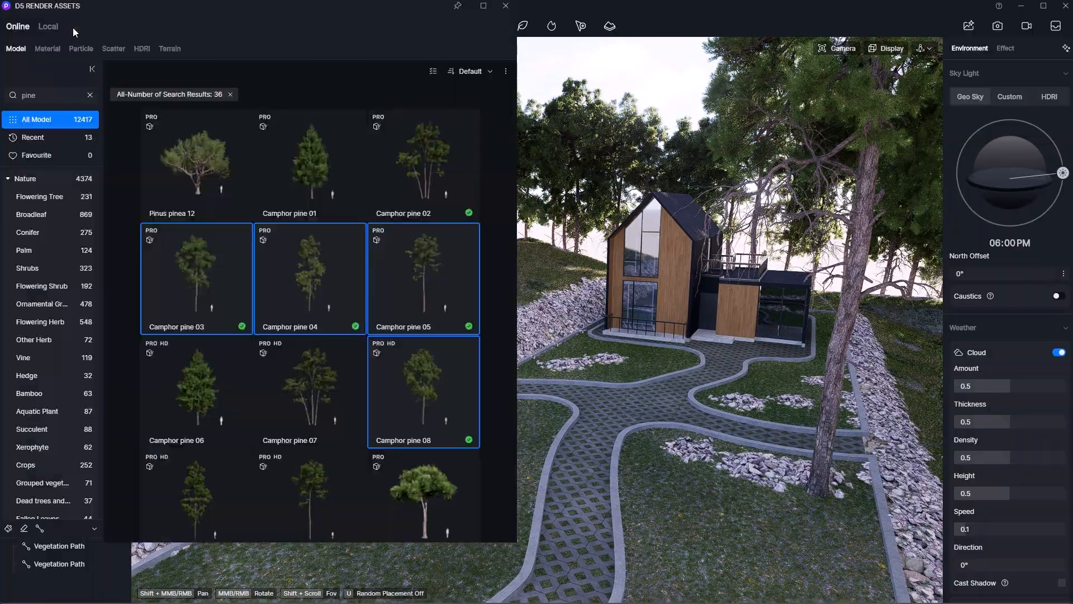
click(463, 396)
shift+middle_drag(622, 307, 673, 336)
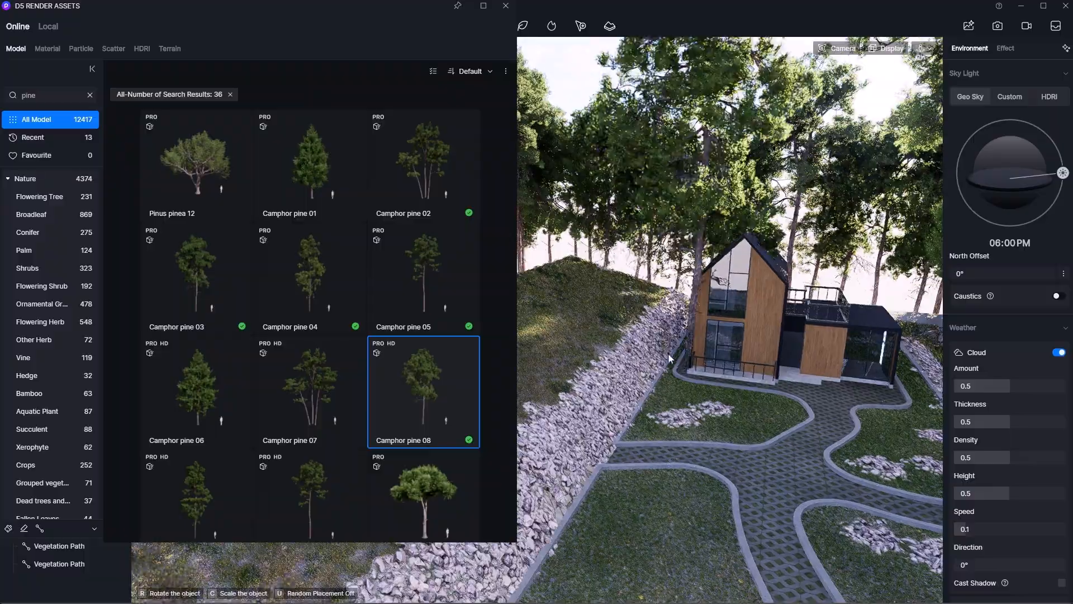
click(630, 308)
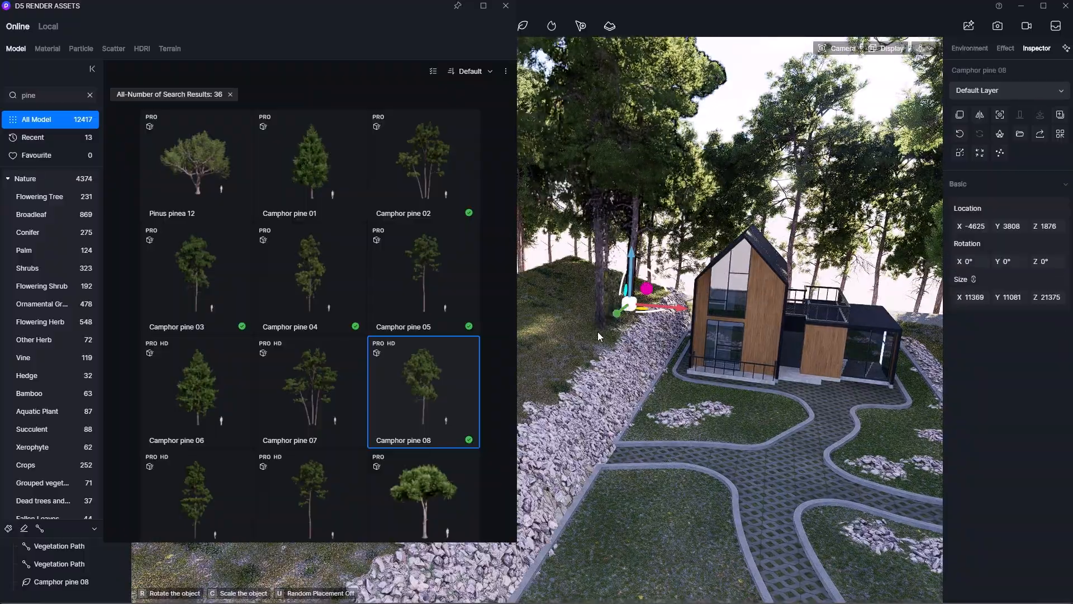
Step: Place more Camphor pine 08 trees on the embankments on both sides of the cabin site
scroll(628, 300, down, 3)
shift+middle_drag(628, 300, 787, 339)
scroll(787, 339, up, 3)
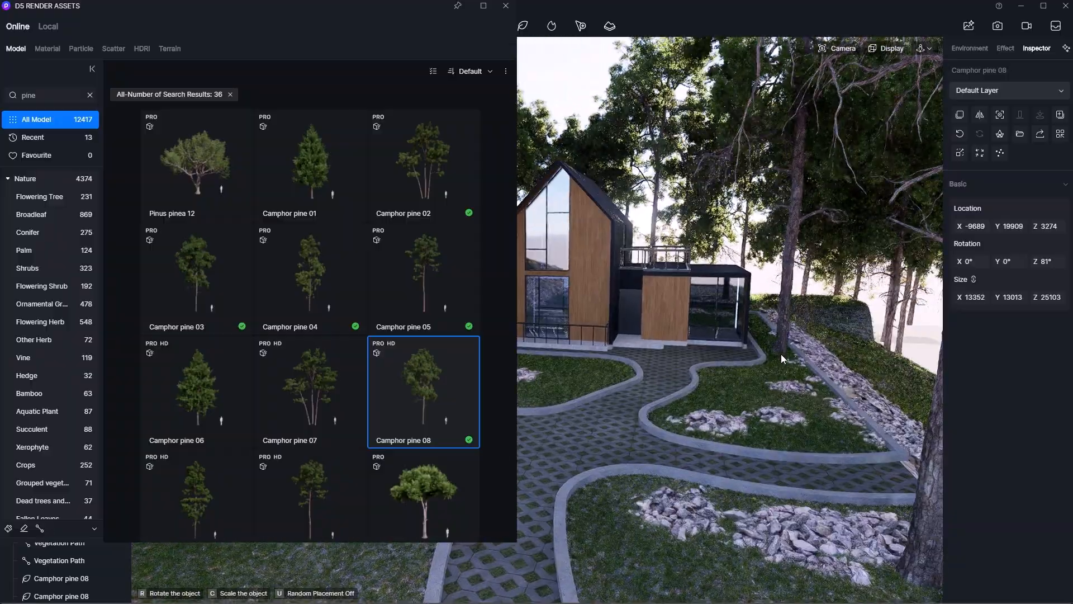
click(834, 340)
scroll(827, 338, down, 5)
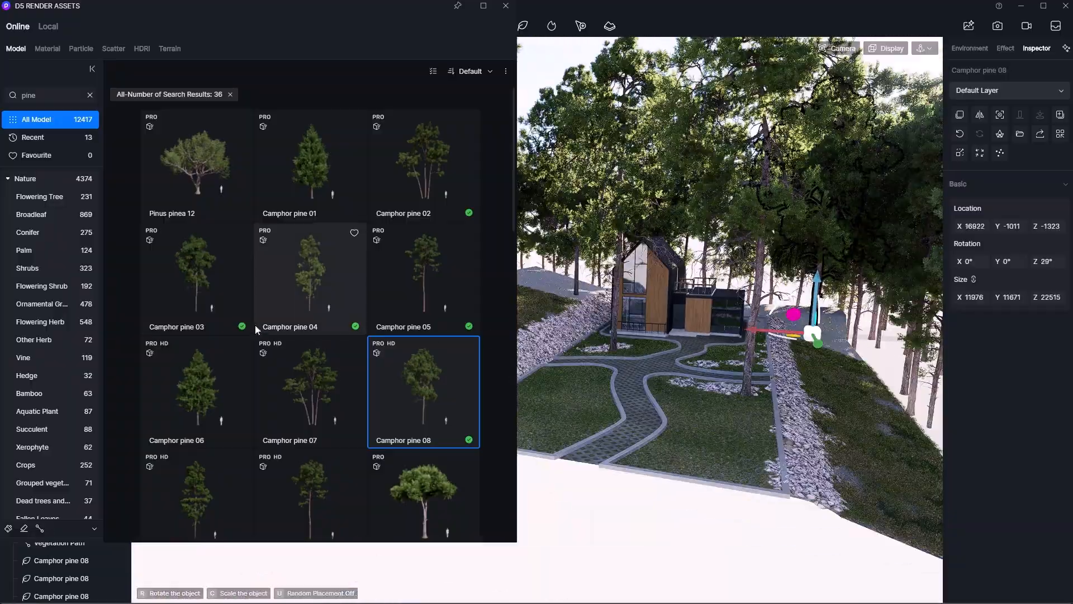
Step: Place two Camphor pine 04 trees on the grassy embankment above the rock slope and close the asset library
middle_drag(761, 339, 771, 354)
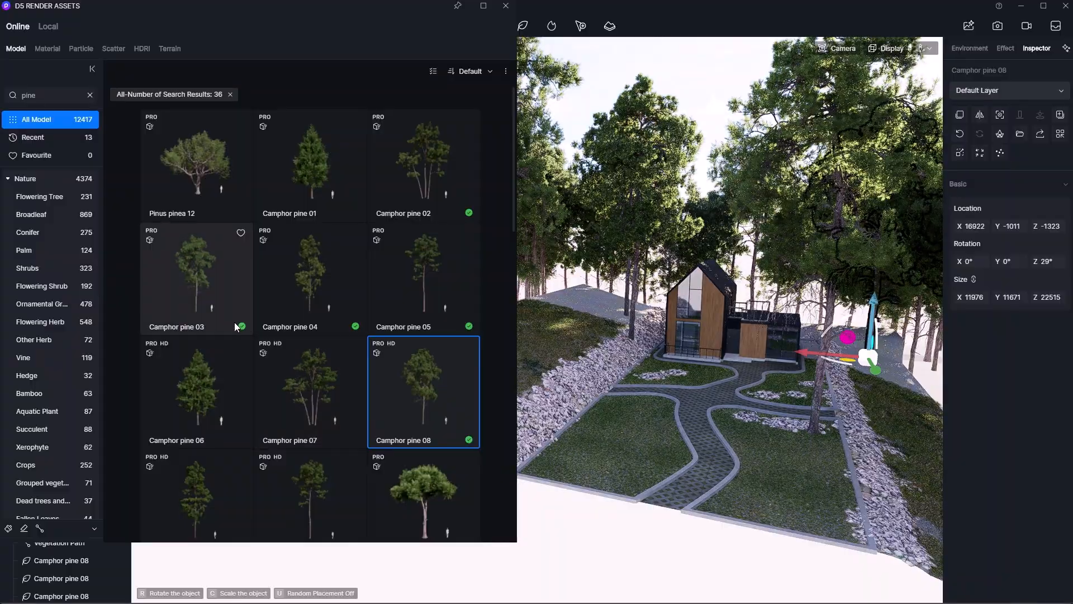
click(235, 328)
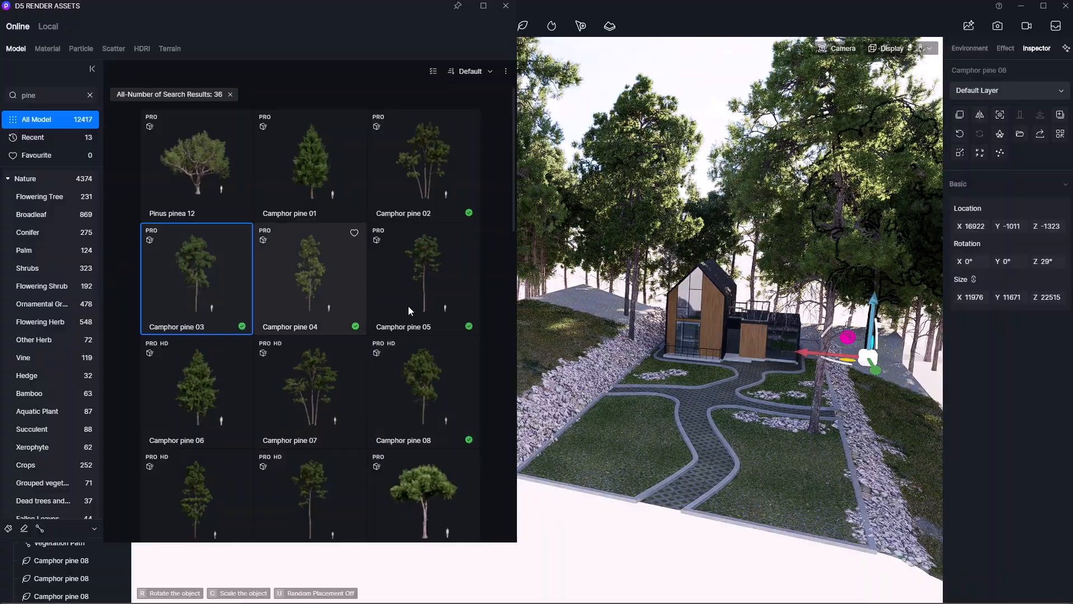
click(352, 327)
click(587, 298)
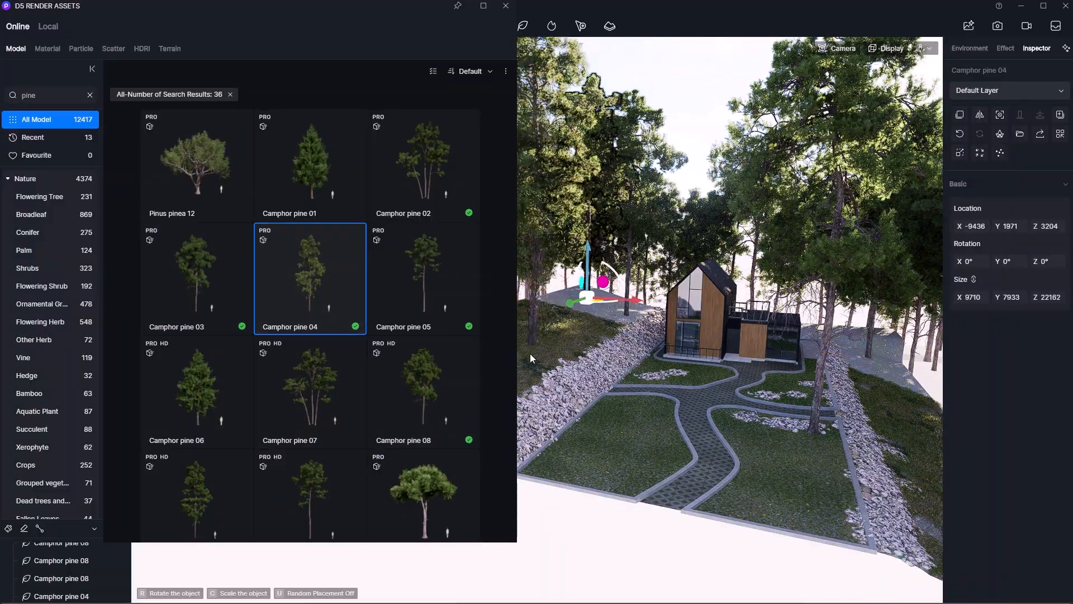
click(530, 356)
scroll(723, 391, up, 5)
middle_drag(723, 391, 761, 354)
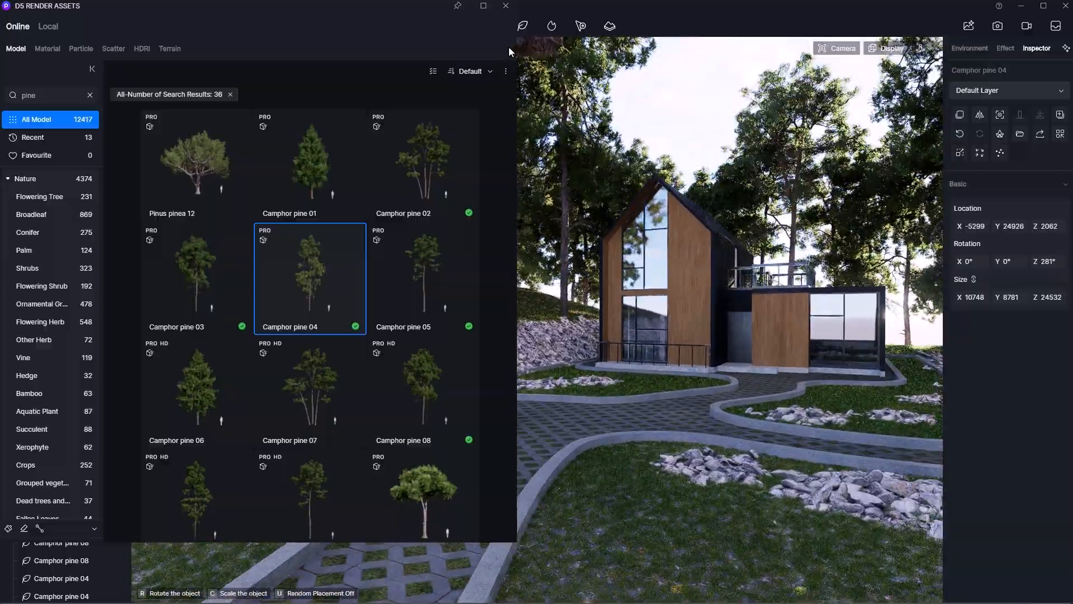
click(506, 7)
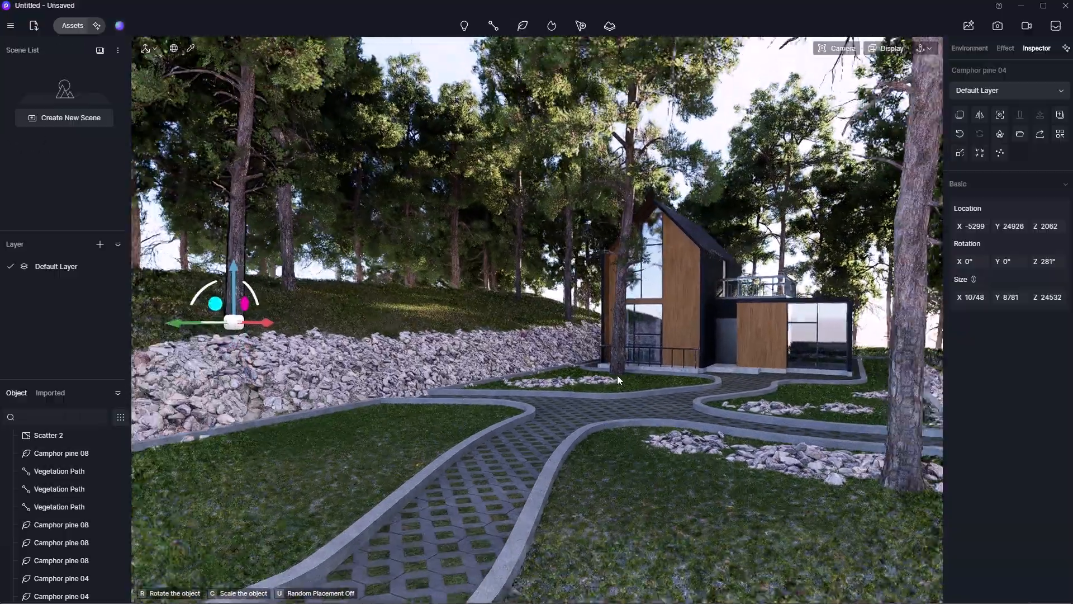
Step: Frame the cabin from the front lawn with a rock bed and a pine trunk in the foreground
middle_drag(618, 375, 631, 395)
key(Escape)
middle_drag(727, 437, 683, 412)
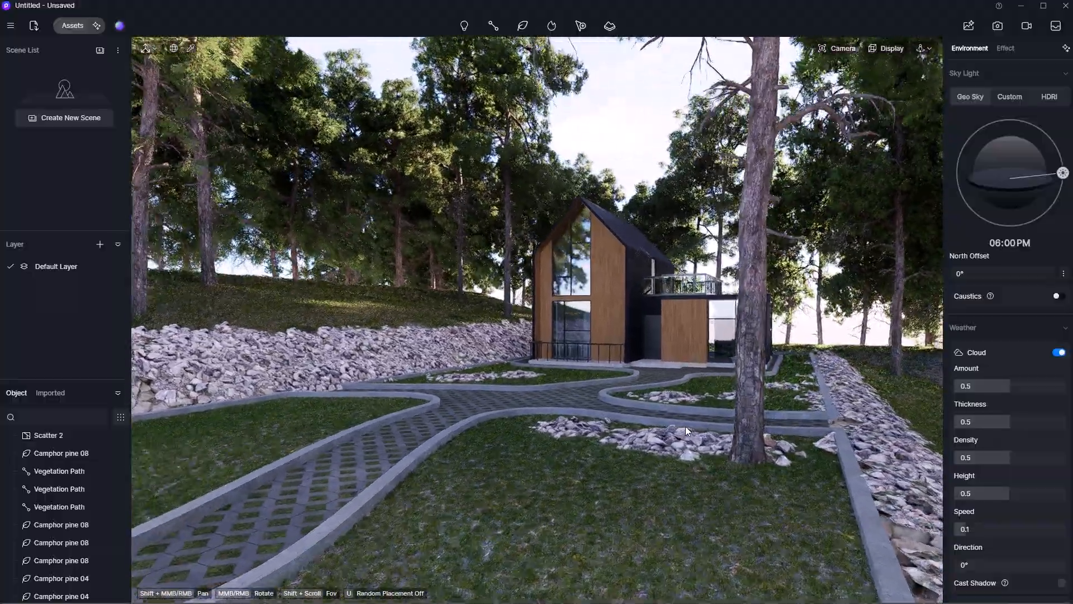
scroll(639, 376, up, 2)
scroll(639, 379, up, 5)
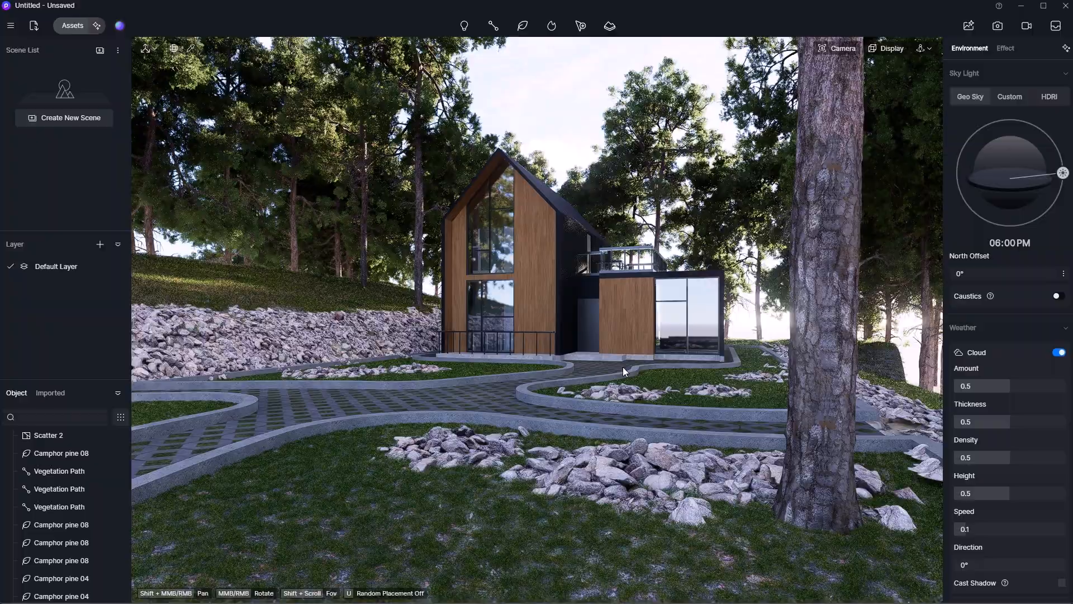
Step: Set up an image render with a 16:9 aspect ratio and the 4k preset size
click(998, 26)
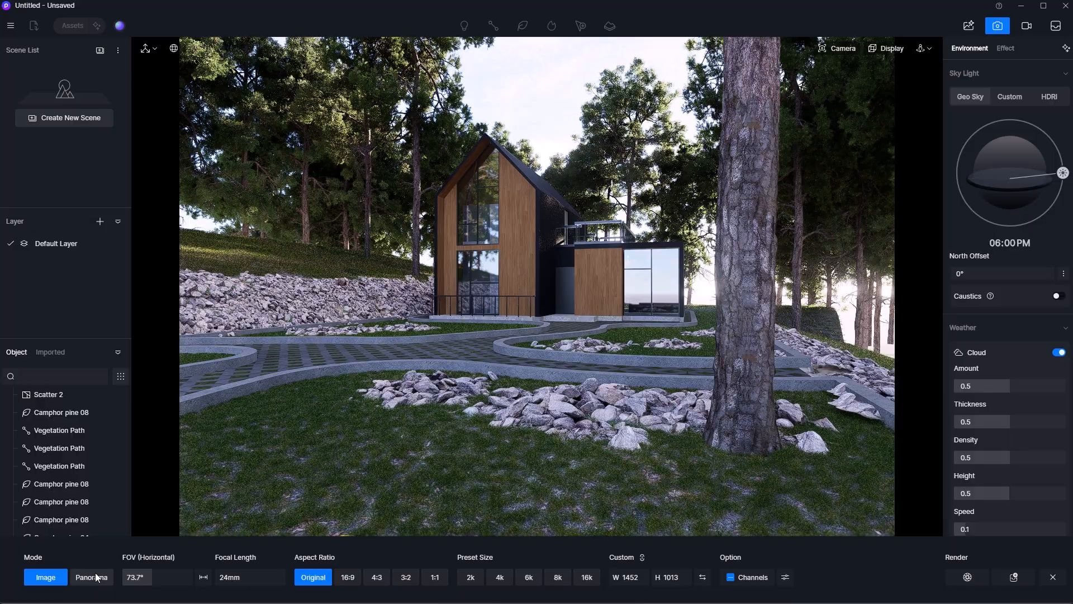
click(355, 578)
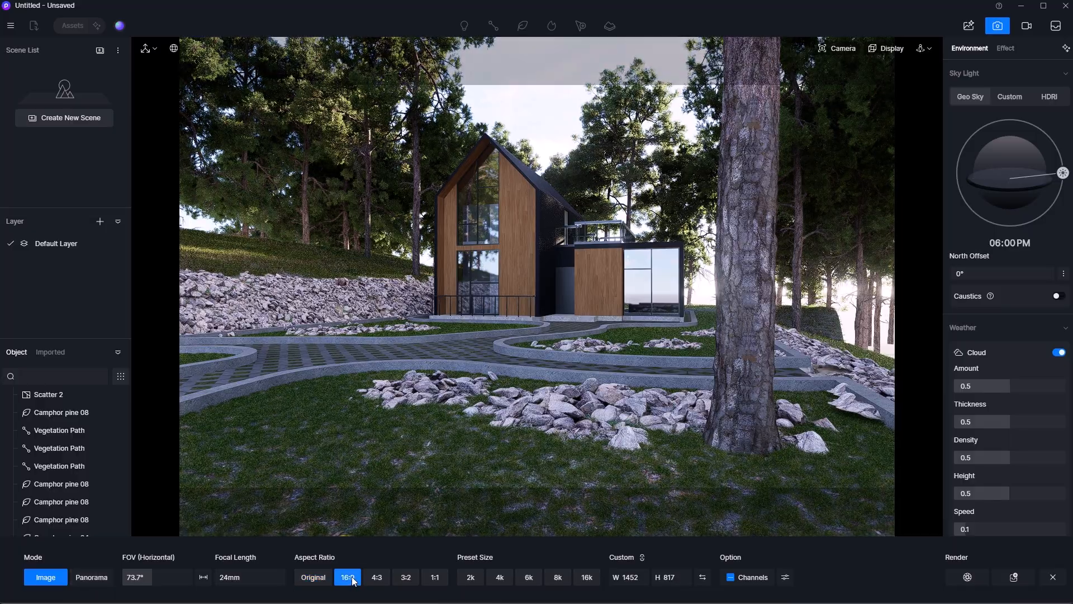
click(502, 580)
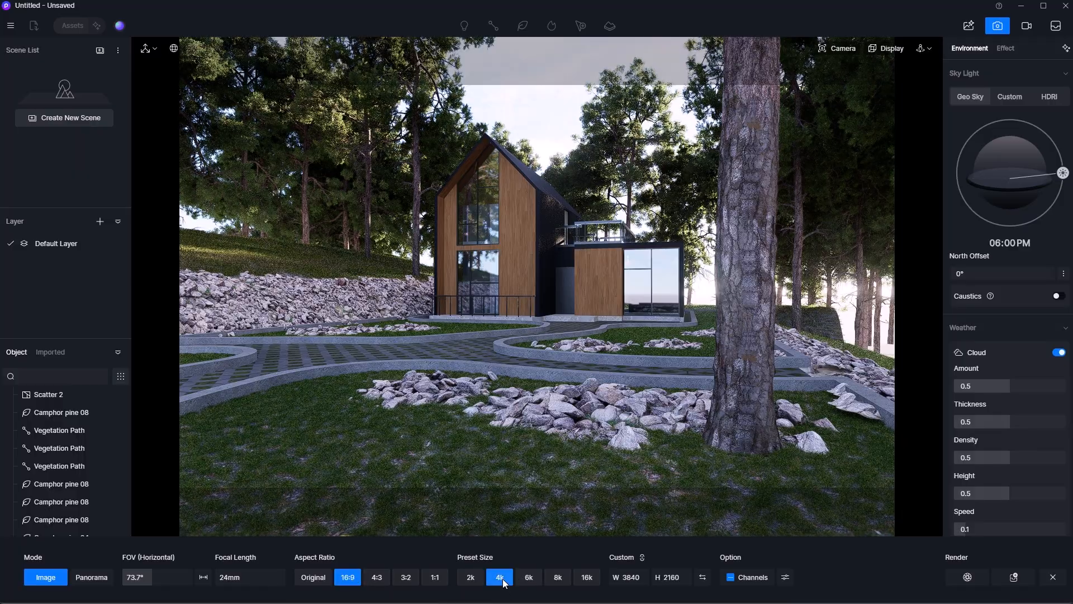
click(500, 579)
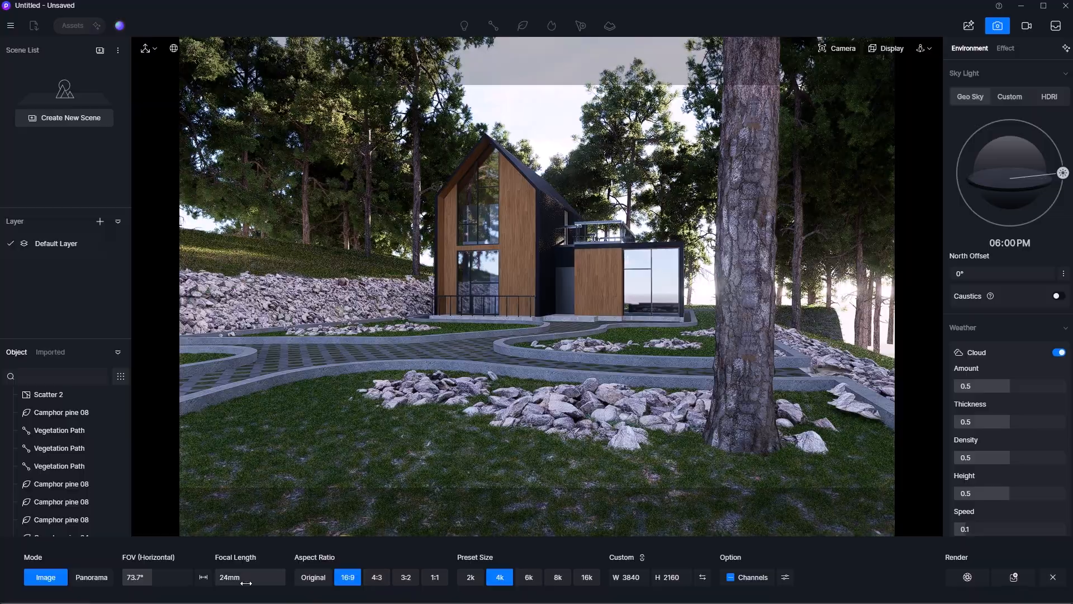
Step: Bring the camera lower and closer to the foreground rocks, keeping the cabin in the middle of the frame
click(646, 334)
scroll(646, 335, down, 2)
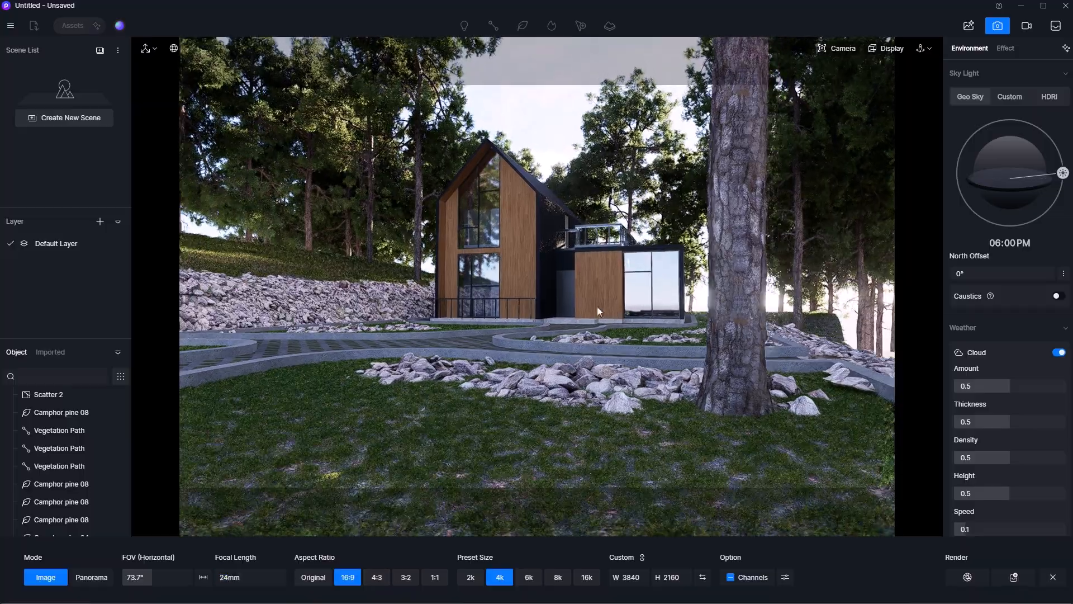
scroll(579, 298, up, 3)
middle_drag(579, 297, 579, 329)
scroll(585, 325, down, 3)
scroll(585, 324, up, 3)
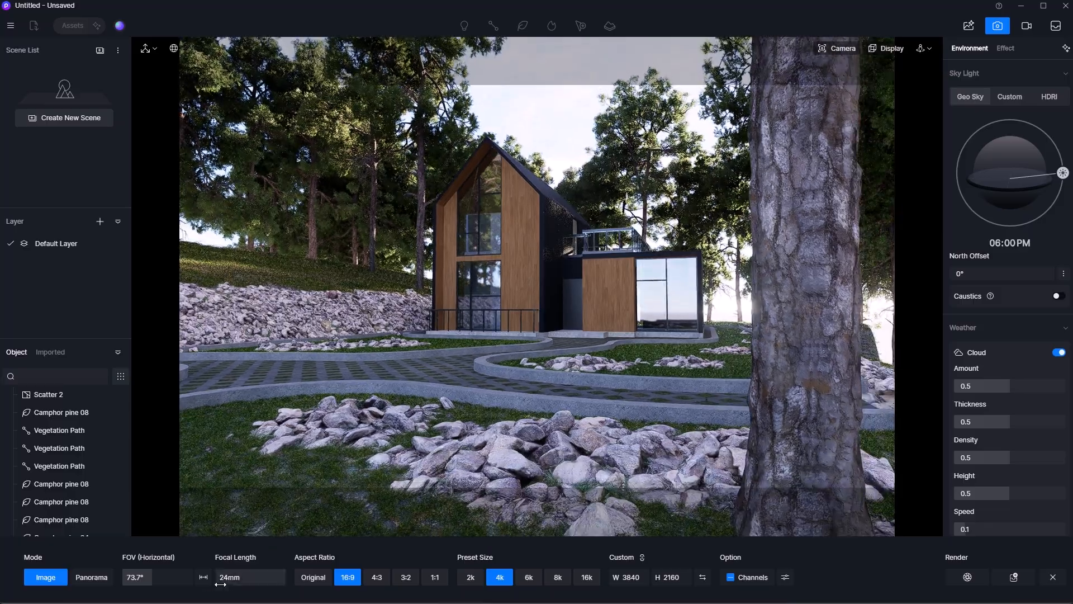
Step: Try camera focal lengths of 15 mm and 23 mm and restore 24 mm
drag(229, 581, 233, 582)
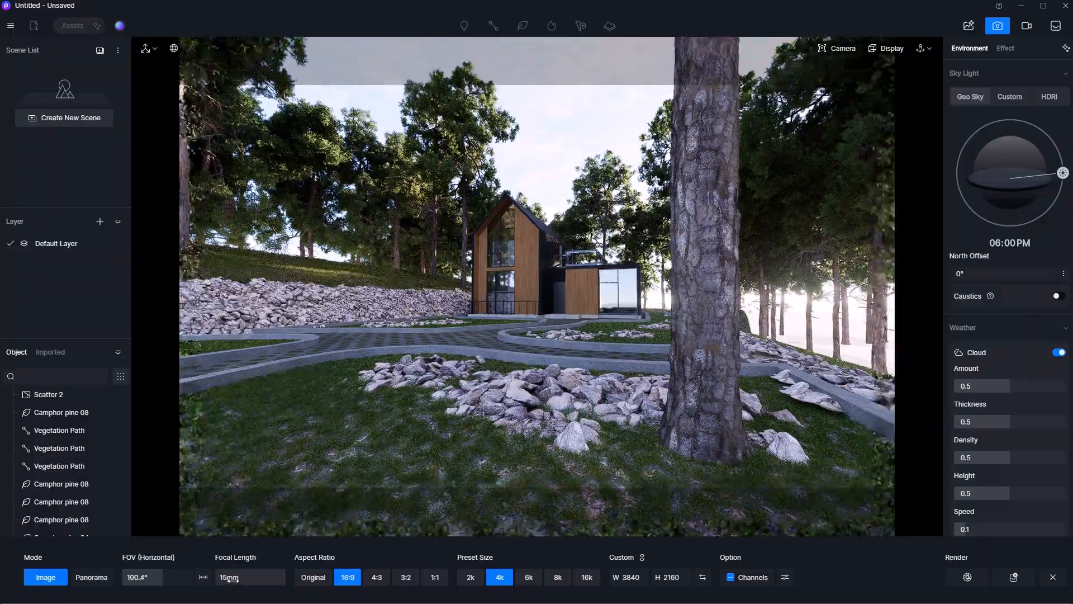
drag(233, 582, 235, 580)
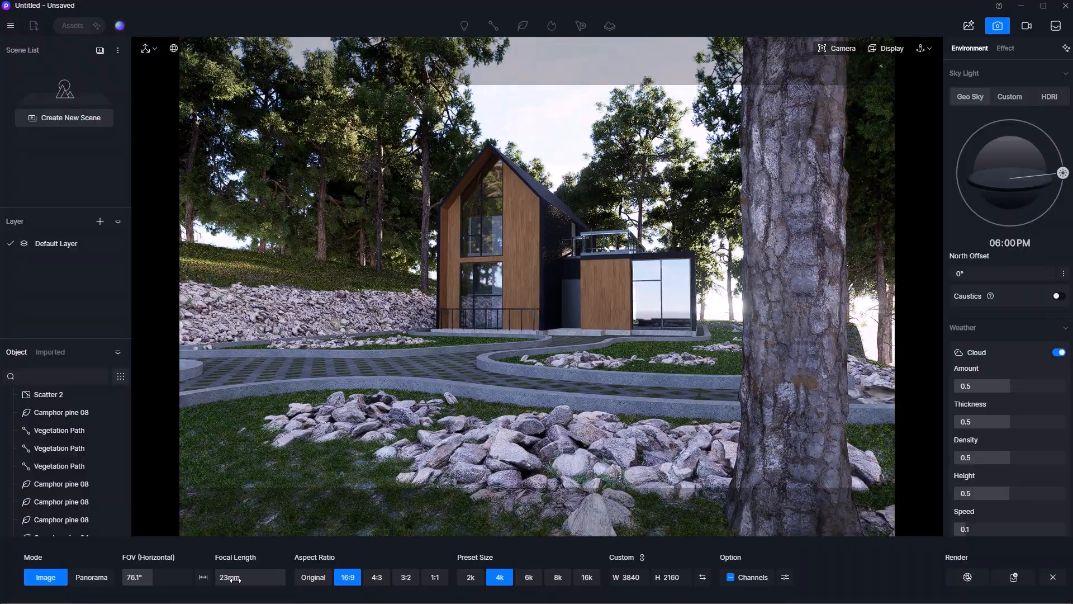
click(248, 580)
text(24)
key(Return)
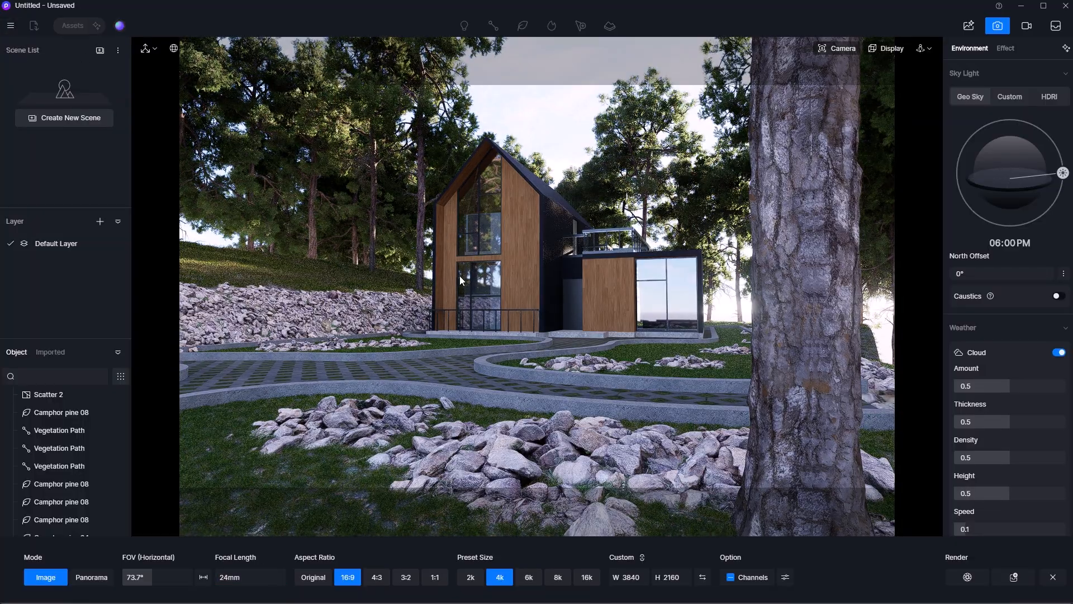
Step: Switch the camera to two-point perspective and reframe the cabin beside the large foreground pine trunk
click(10, 25)
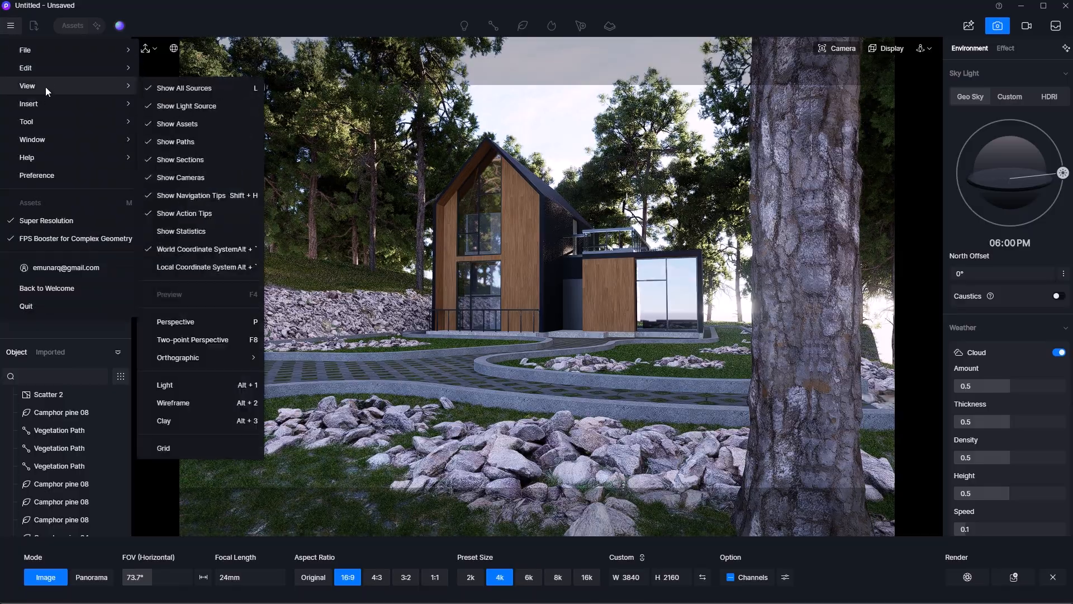
click(238, 341)
middle_drag(600, 316, 577, 312)
right_drag(577, 311, 534, 312)
middle_drag(579, 312, 589, 314)
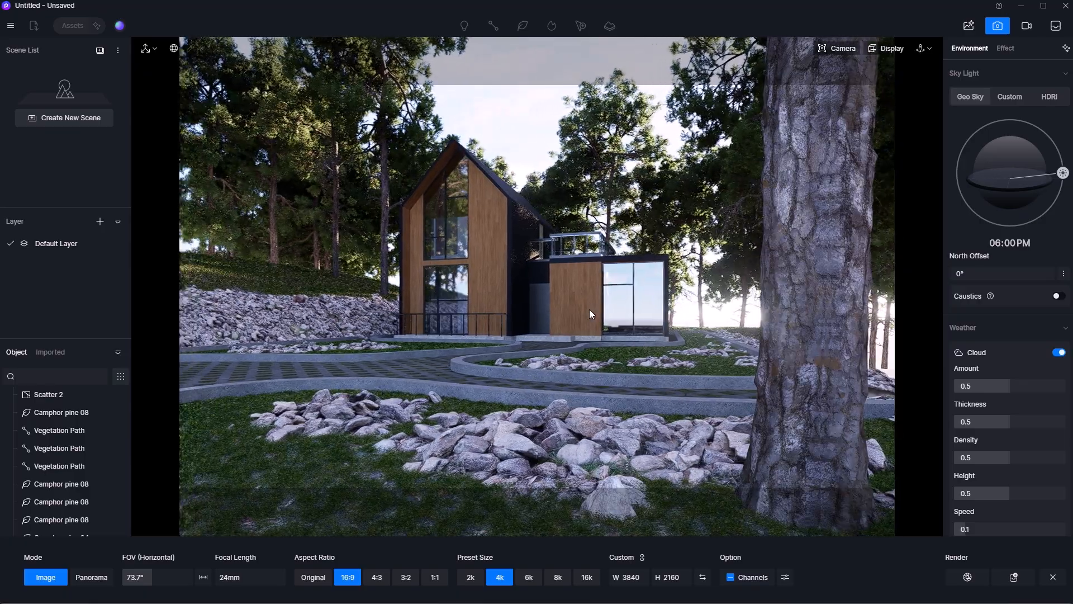
right_drag(589, 313, 561, 314)
middle_drag(561, 314, 582, 311)
right_drag(570, 310, 388, 140)
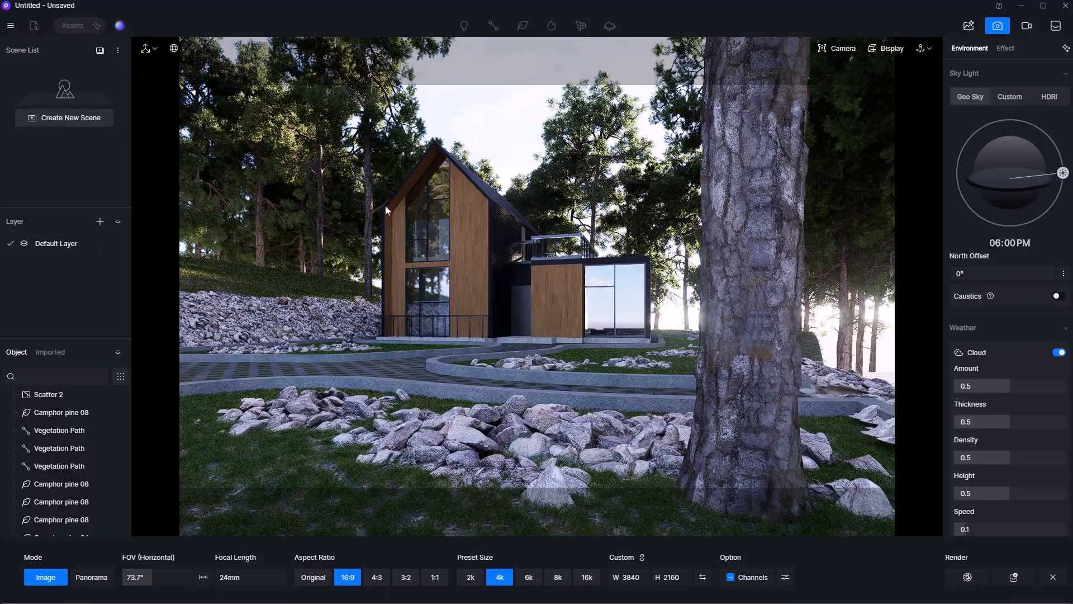
Step: Show the composition grid over the render view
click(11, 25)
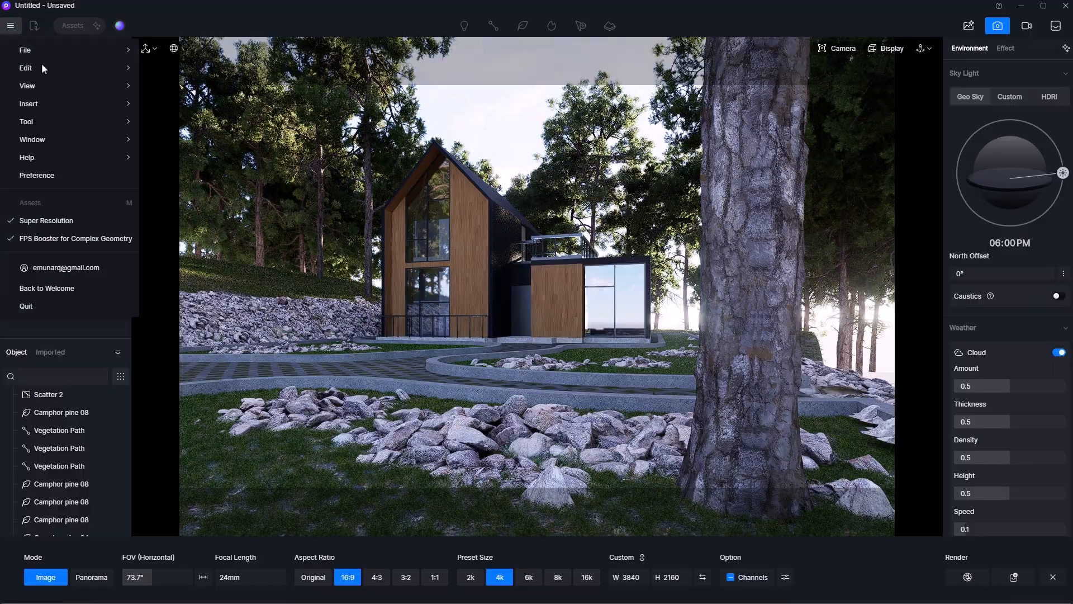
mouse_move(61, 86)
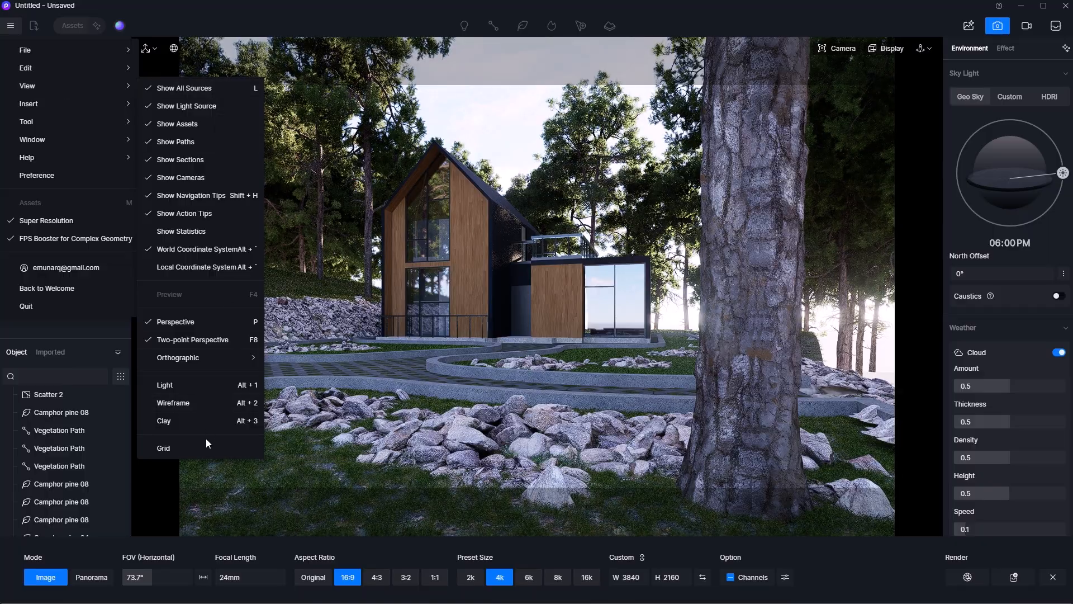
click(193, 448)
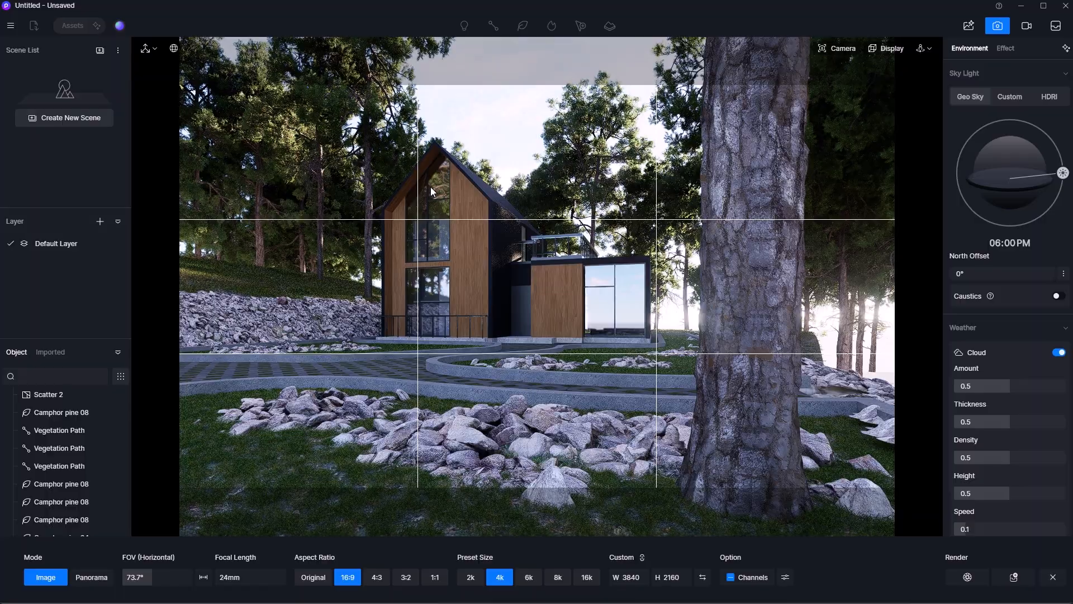
Step: Align the cabin between the two vertical grid lines with its base on the lower line, and save the view as a scene
key(d)
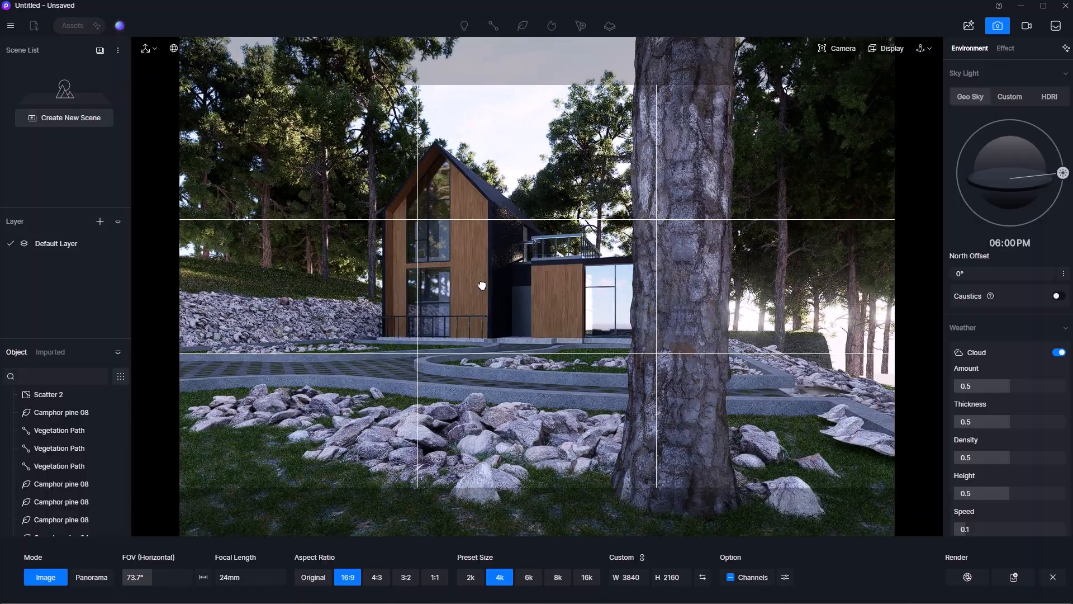
right_drag(481, 284, 433, 215)
key(a)
middle_drag(593, 327, 570, 306)
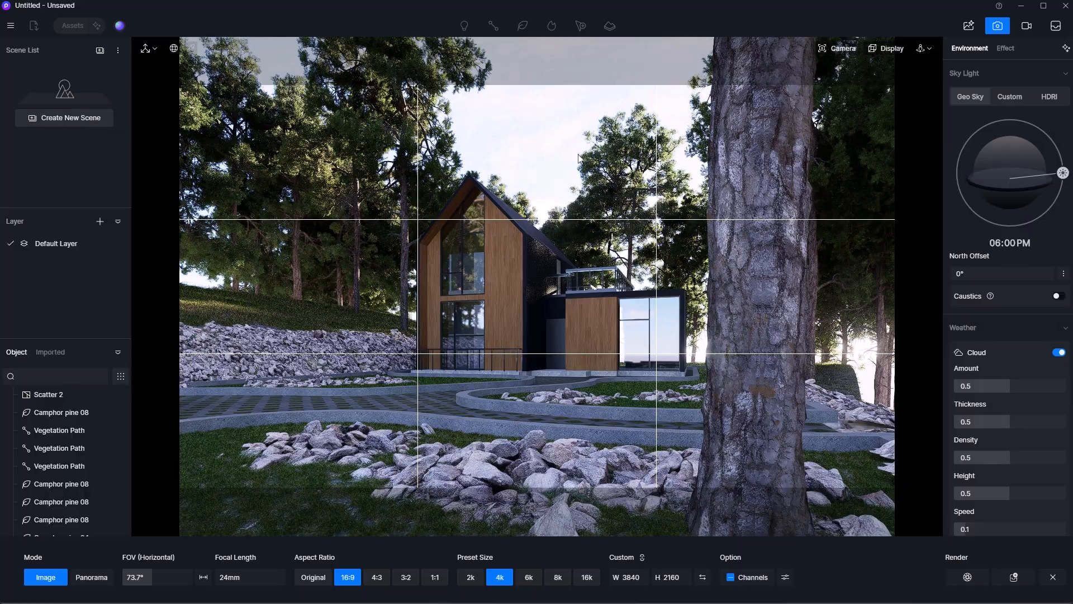
middle_drag(594, 300, 571, 294)
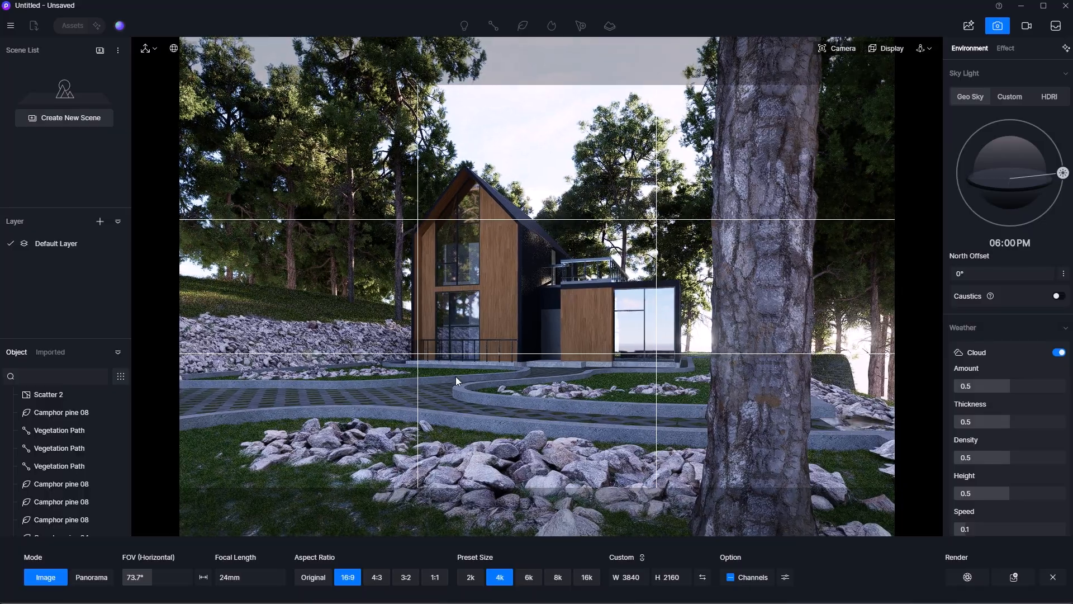
right_drag(511, 303, 511, 317)
right_drag(582, 307, 587, 299)
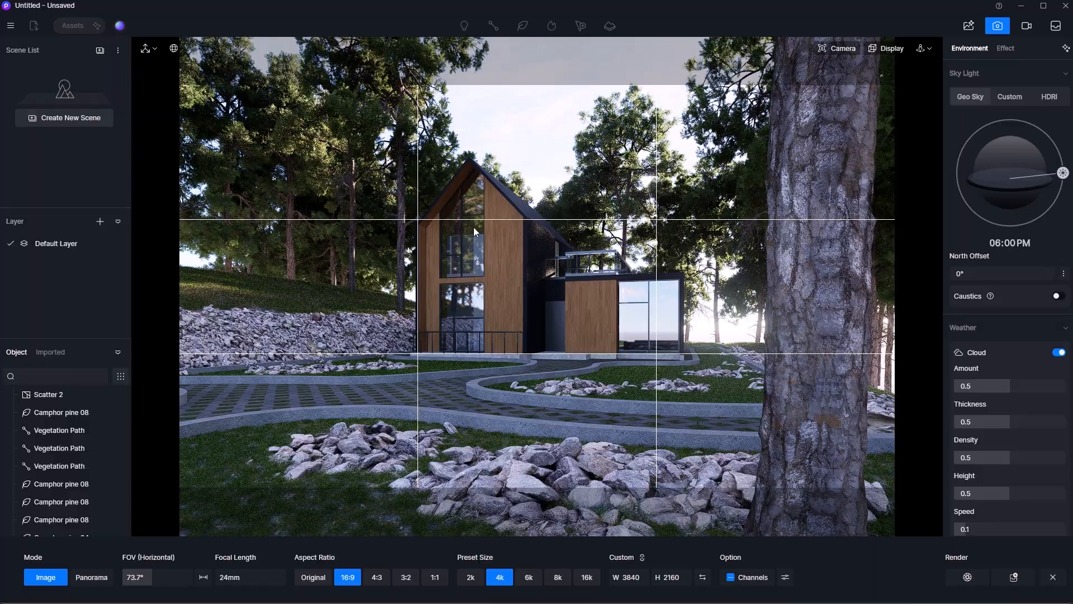
click(100, 50)
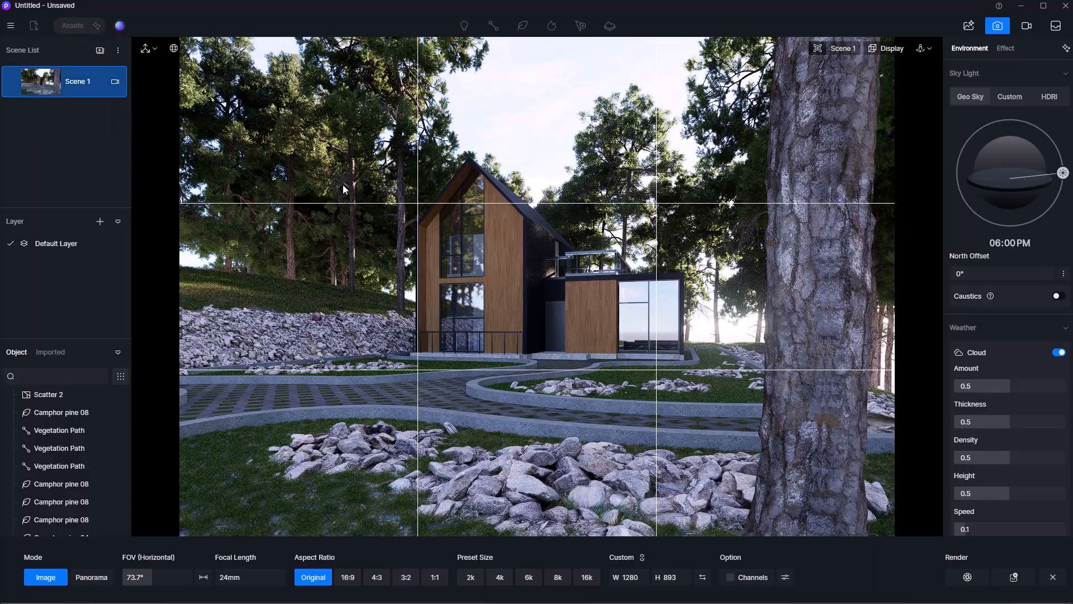
Step: Set the Geo Sky sun to 04:36 PM and change the sky light to the Midday HDRI
drag(1066, 175, 1044, 162)
mouse_move(1042, 160)
mouse_down()
mouse_move(987, 169)
mouse_move(991, 160)
mouse_move(985, 172)
mouse_move(1006, 155)
mouse_move(1037, 166)
mouse_move(1038, 185)
mouse_move(1063, 183)
mouse_move(1049, 149)
mouse_move(1031, 138)
mouse_move(1055, 152)
mouse_up()
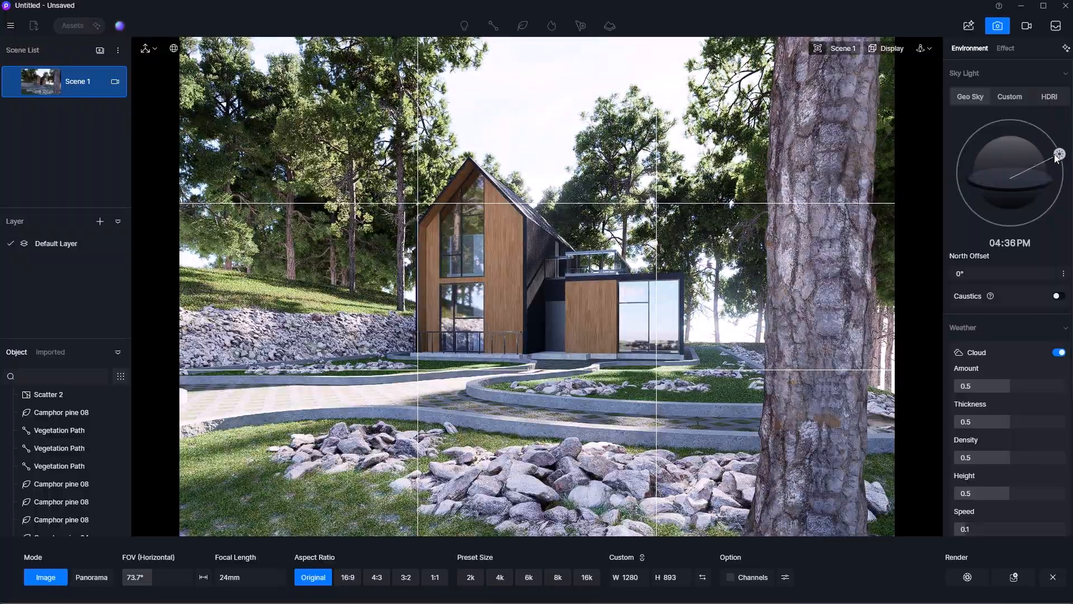
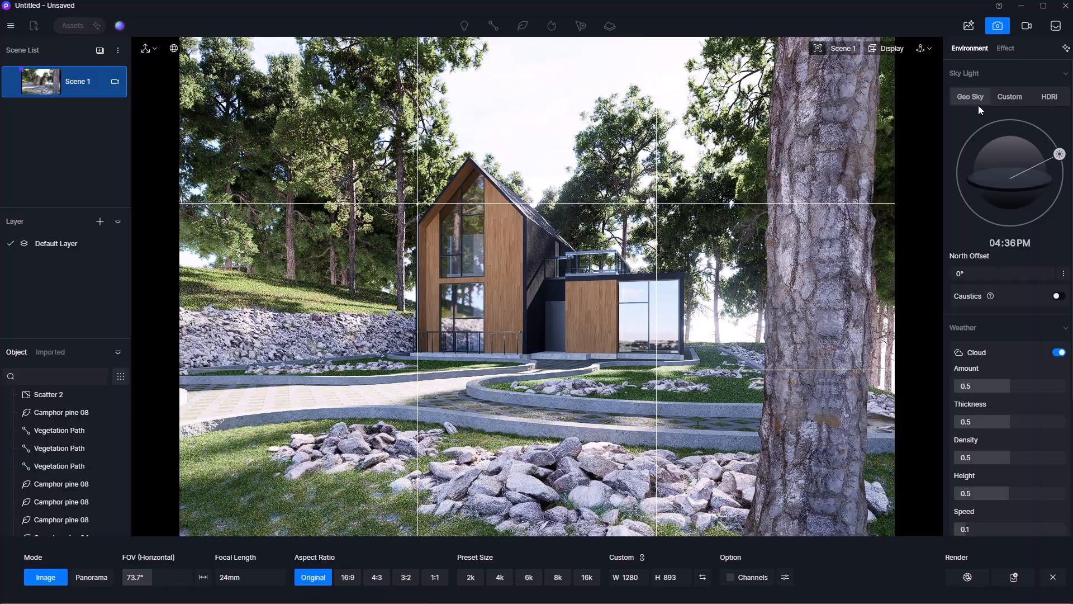
click(1056, 98)
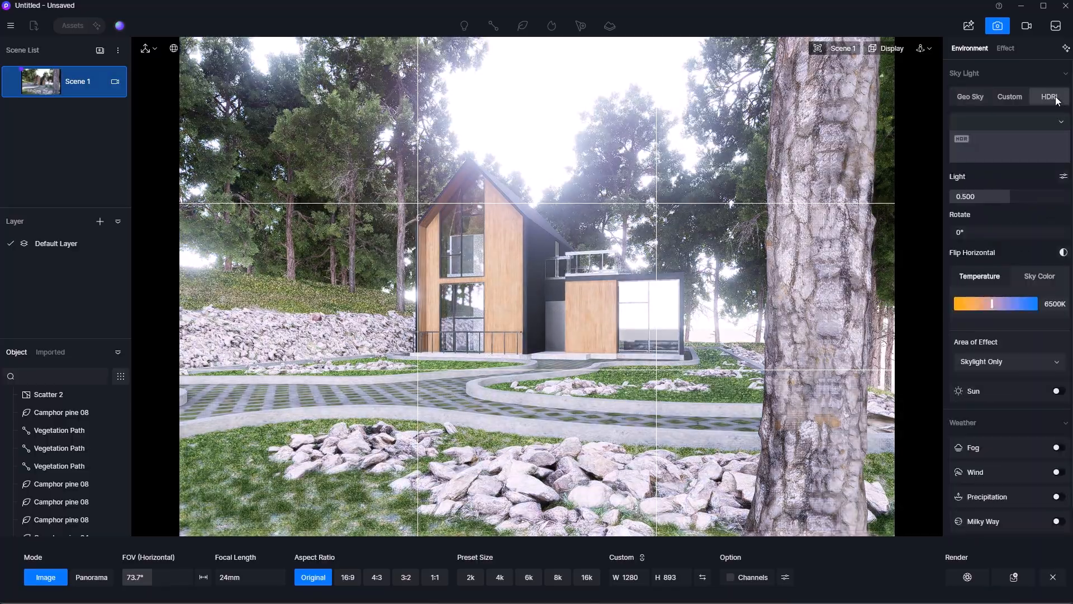
click(1053, 128)
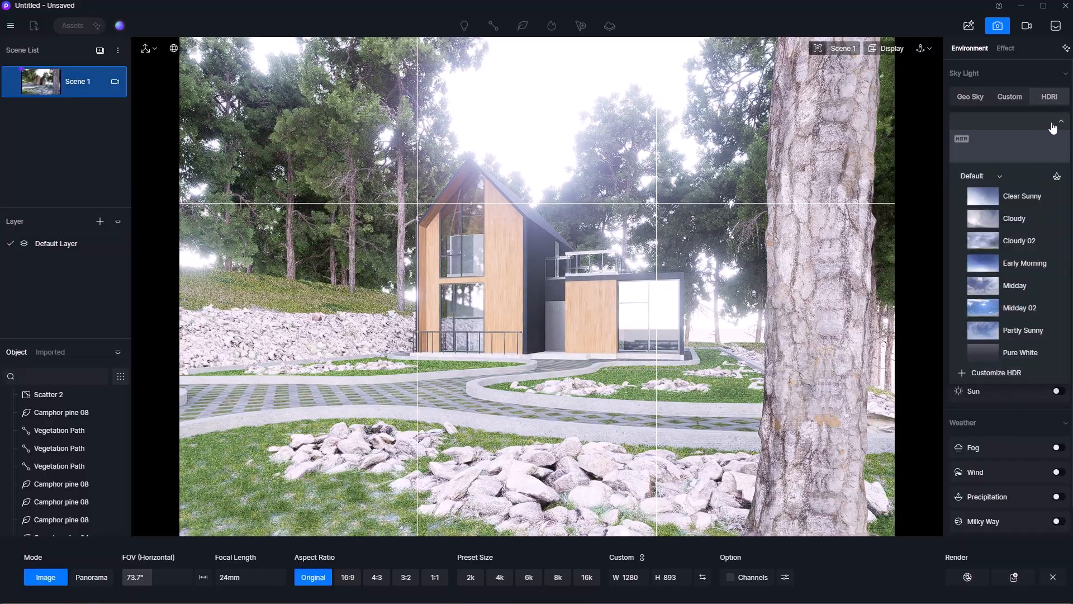
click(1022, 287)
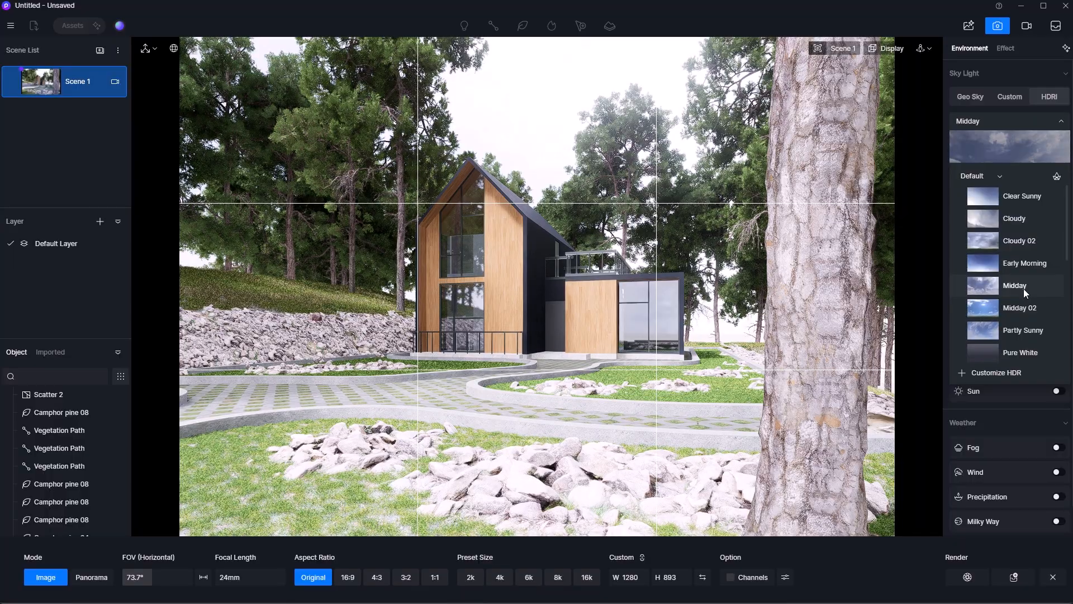
Step: Apply the D5 Curated Exterior-Overcast environment preset whose thumbnail shows a rocky garden, and close the preset library
click(120, 26)
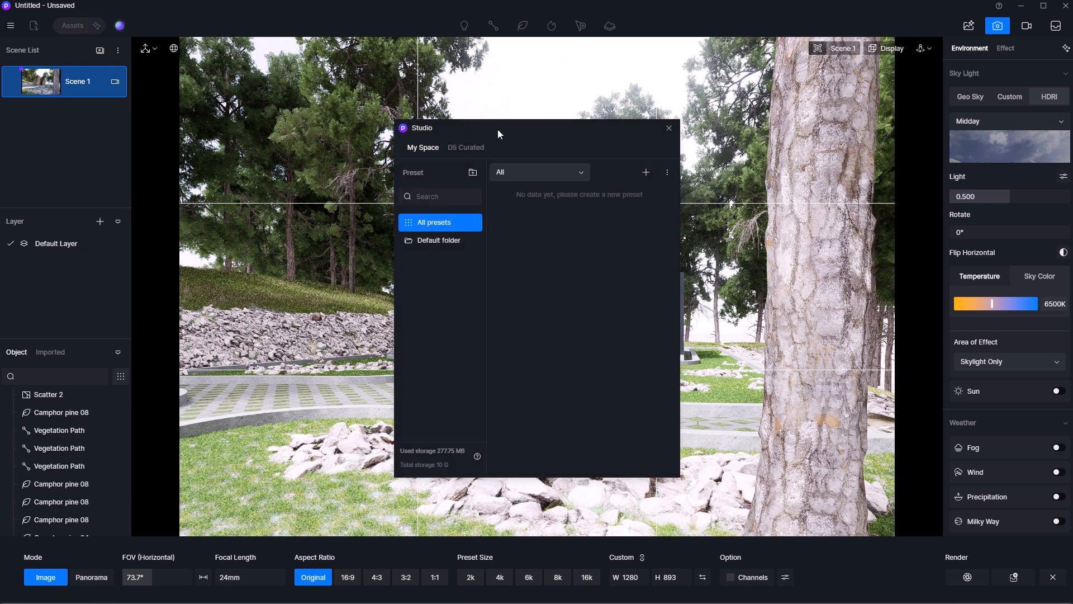
drag(499, 133, 141, 130)
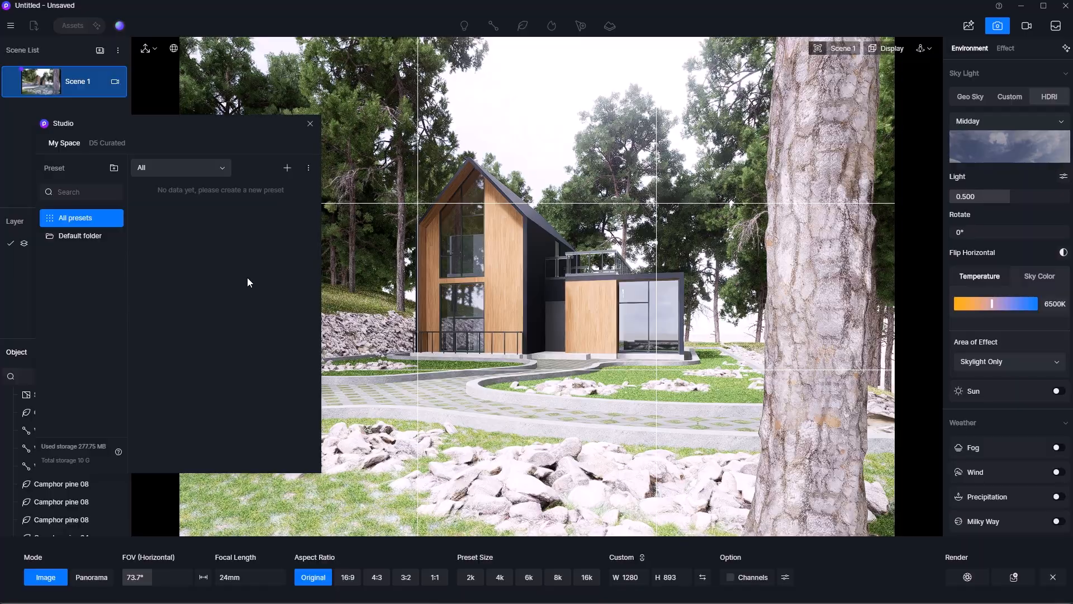
click(107, 143)
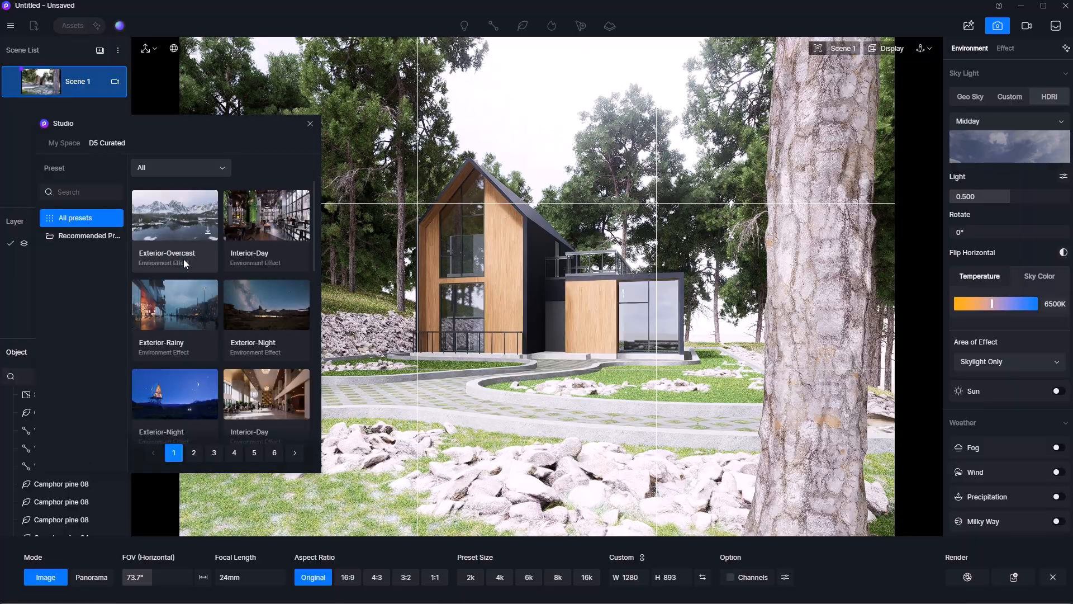
scroll(183, 260, down, 10)
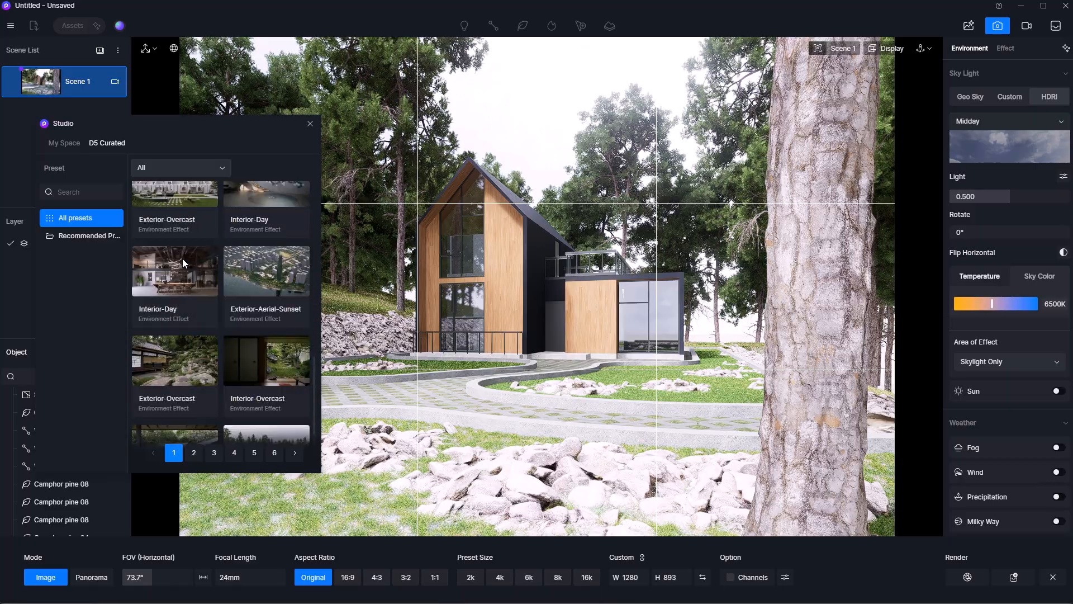
scroll(182, 259, down, 2)
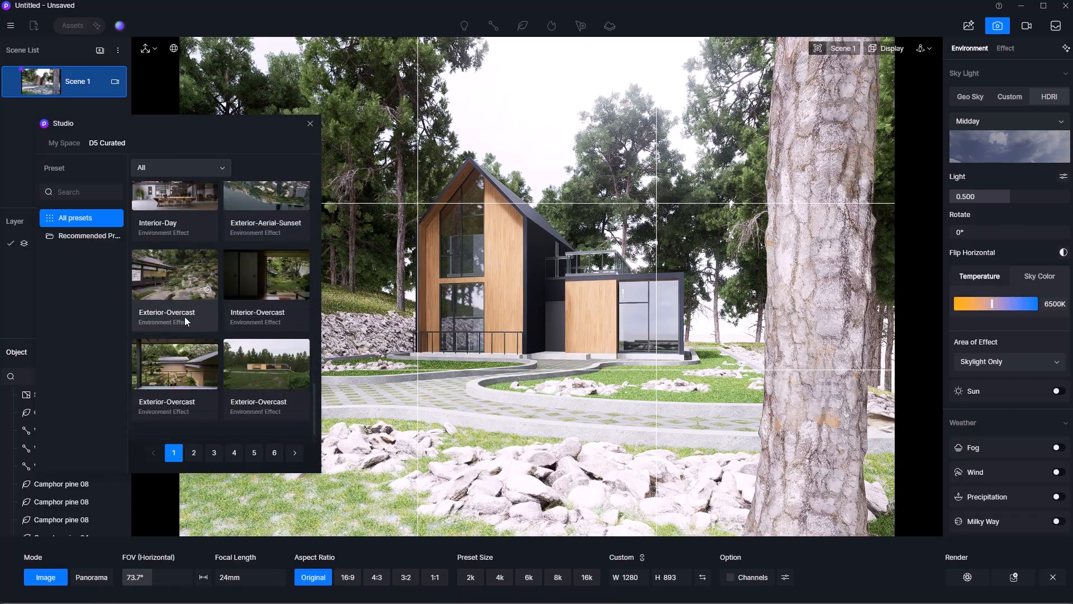
scroll(183, 318, up, 1)
scroll(184, 316, down, 1)
click(180, 301)
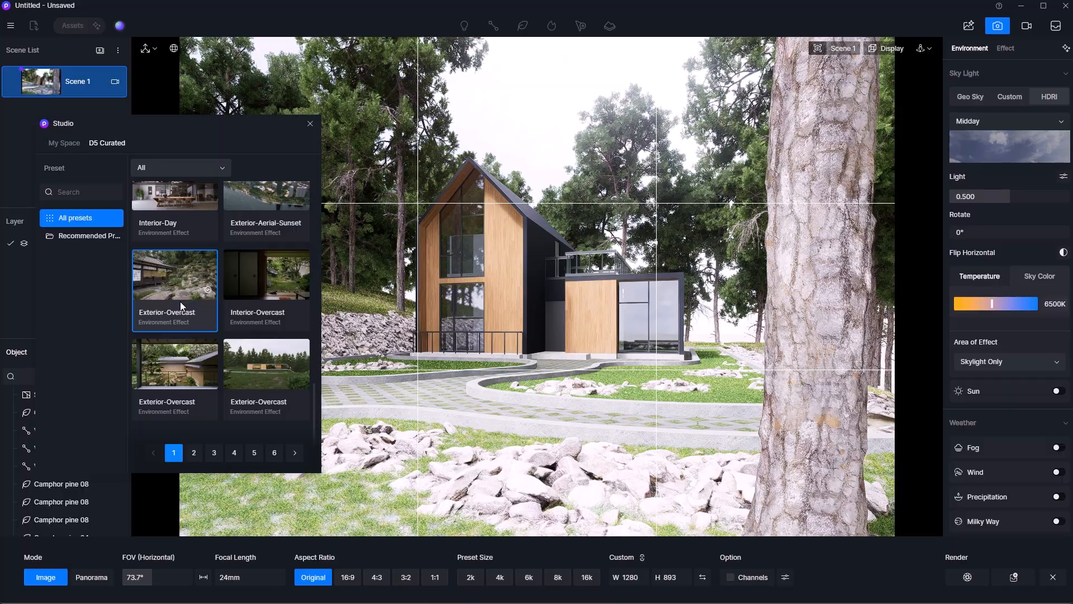
click(179, 301)
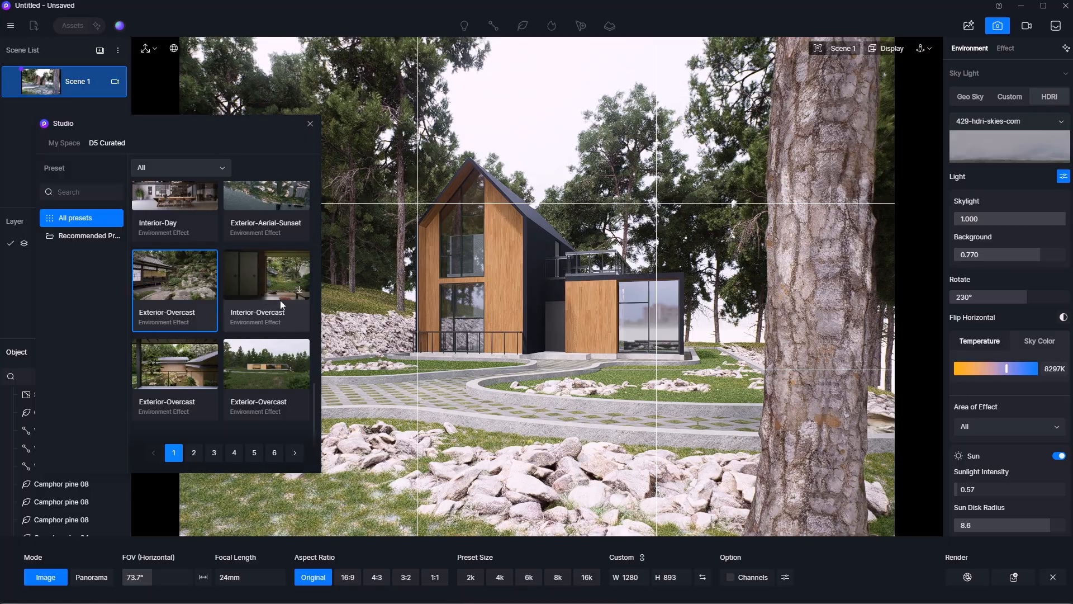
drag(168, 124, 46, 233)
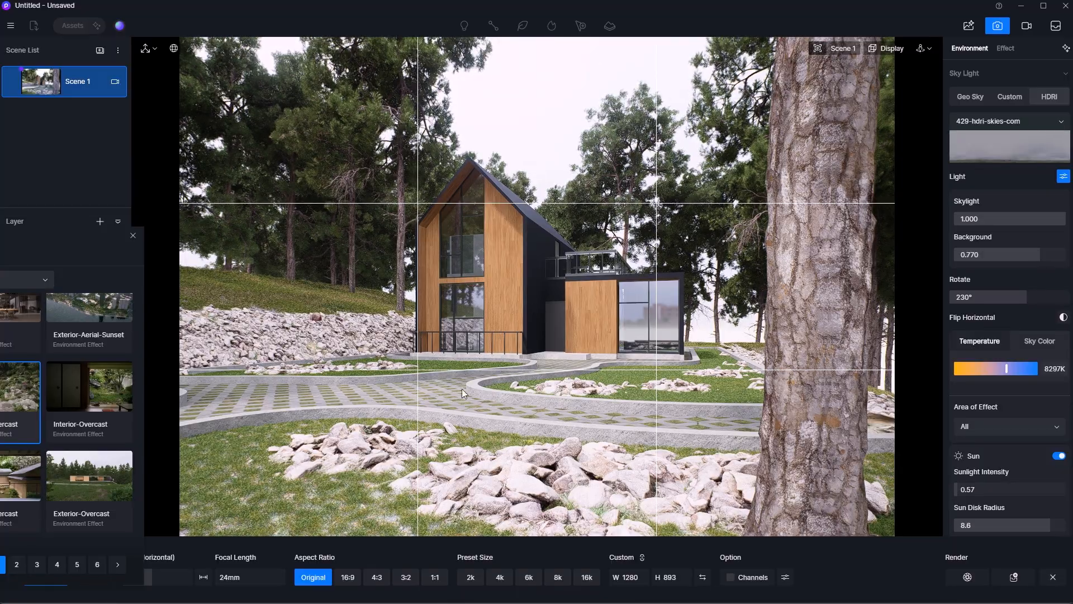
drag(53, 233, 181, 266)
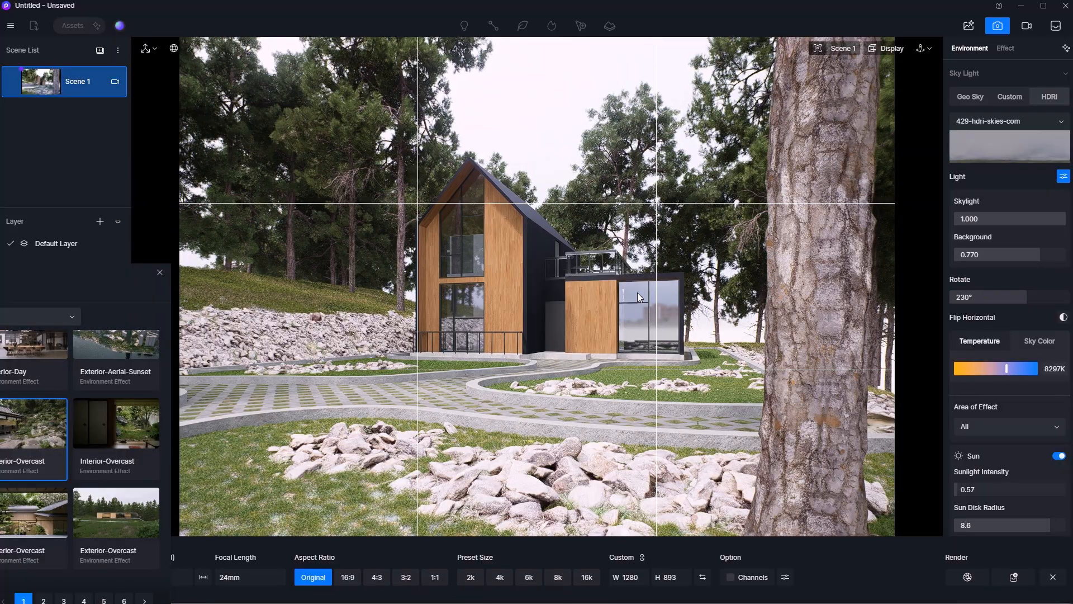
click(160, 273)
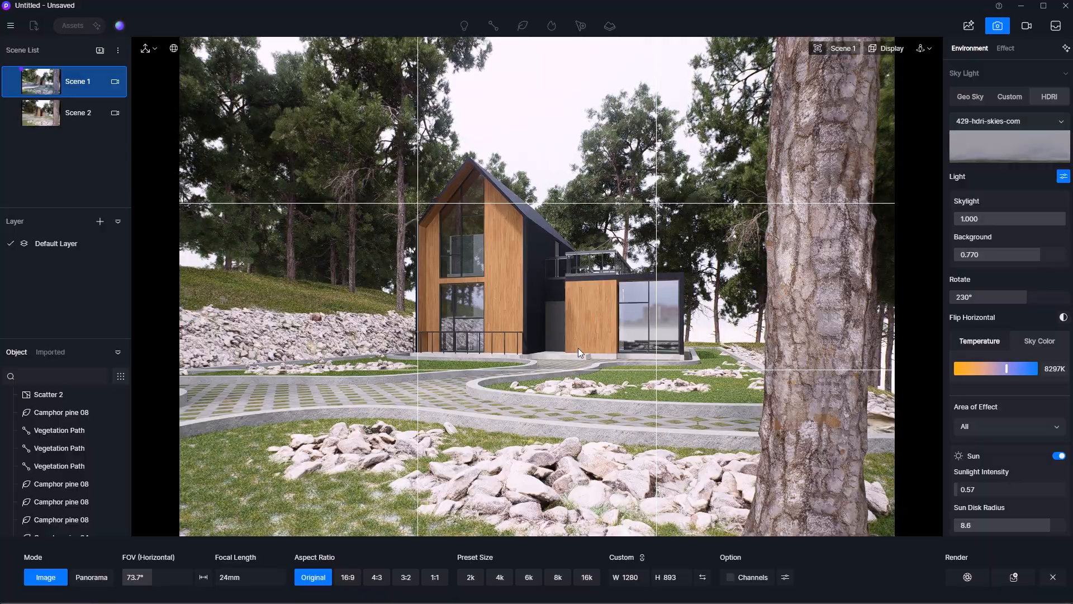
Step: Exit the image rendering mode to return to scene editing with the whole cabin site in view
scroll(578, 348, down, 10)
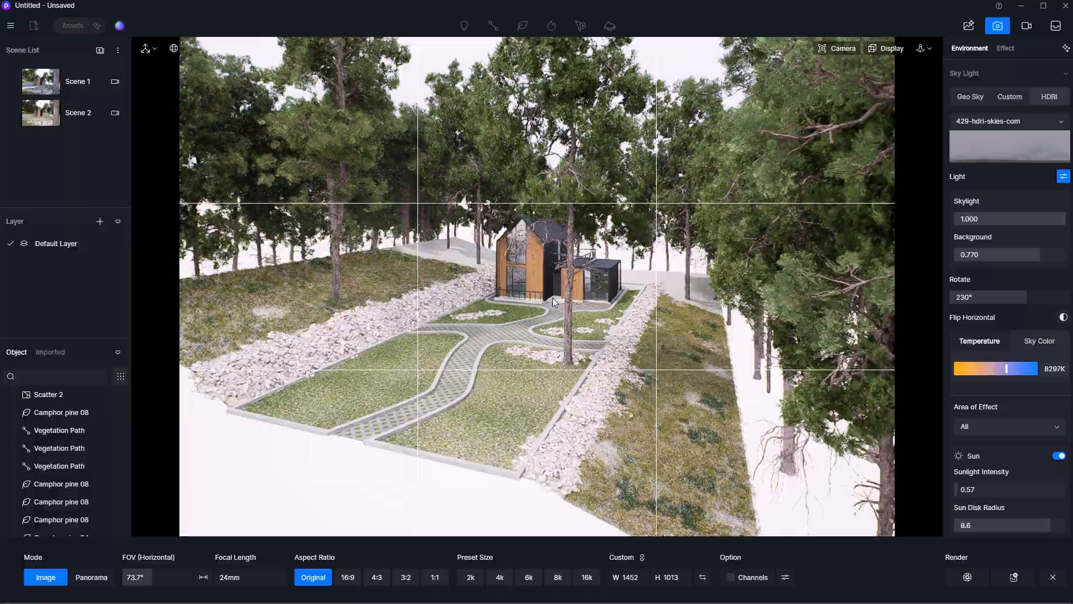
scroll(553, 297, up, 4)
right_drag(552, 297, 663, 300)
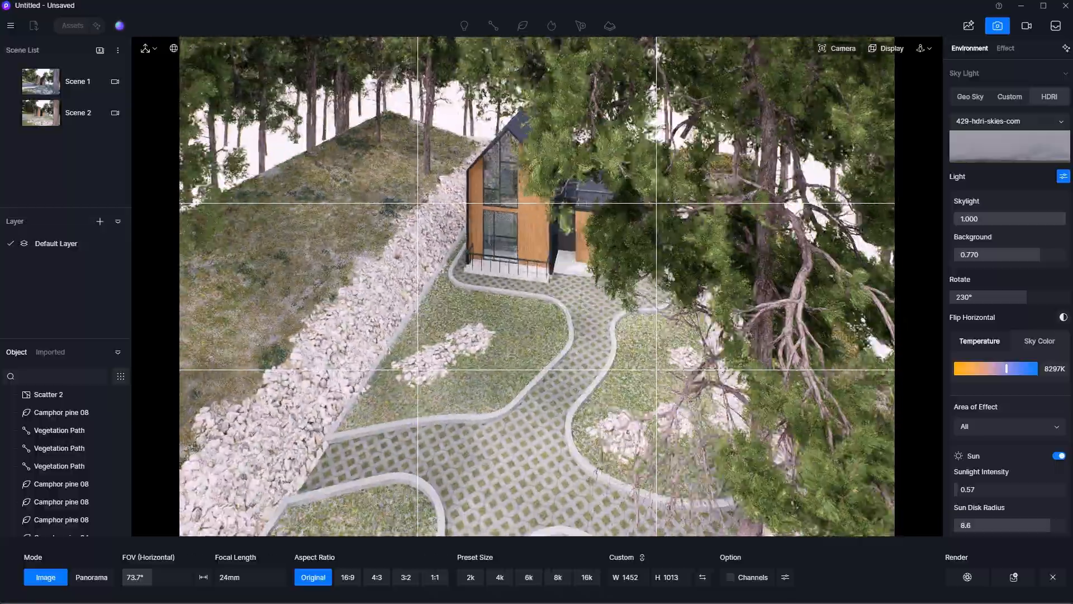
scroll(580, 258, down, 5)
key(5)
scroll(663, 300, down, 10)
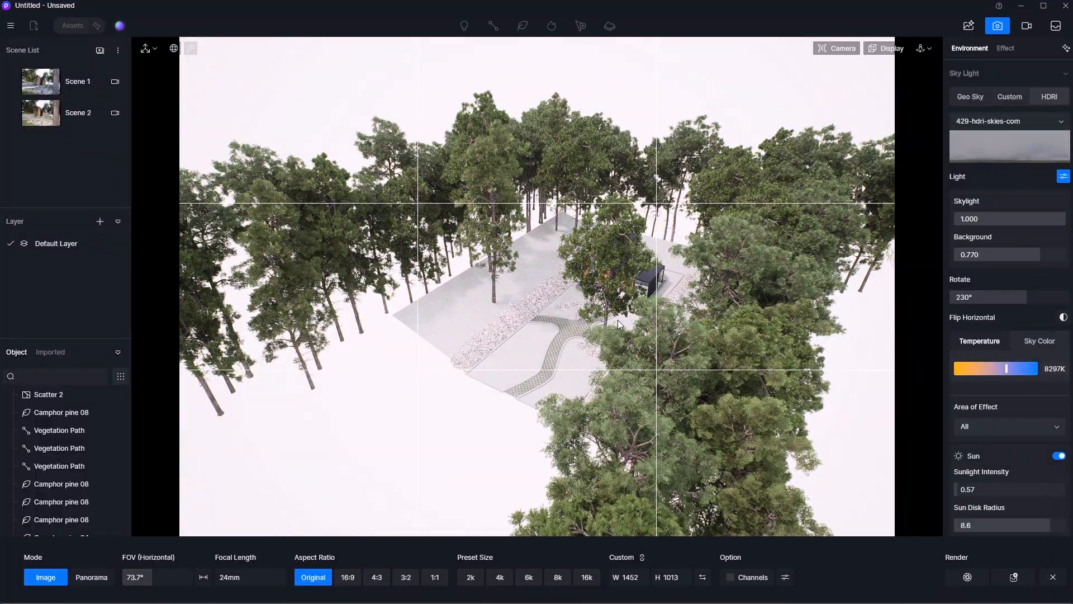
click(1000, 27)
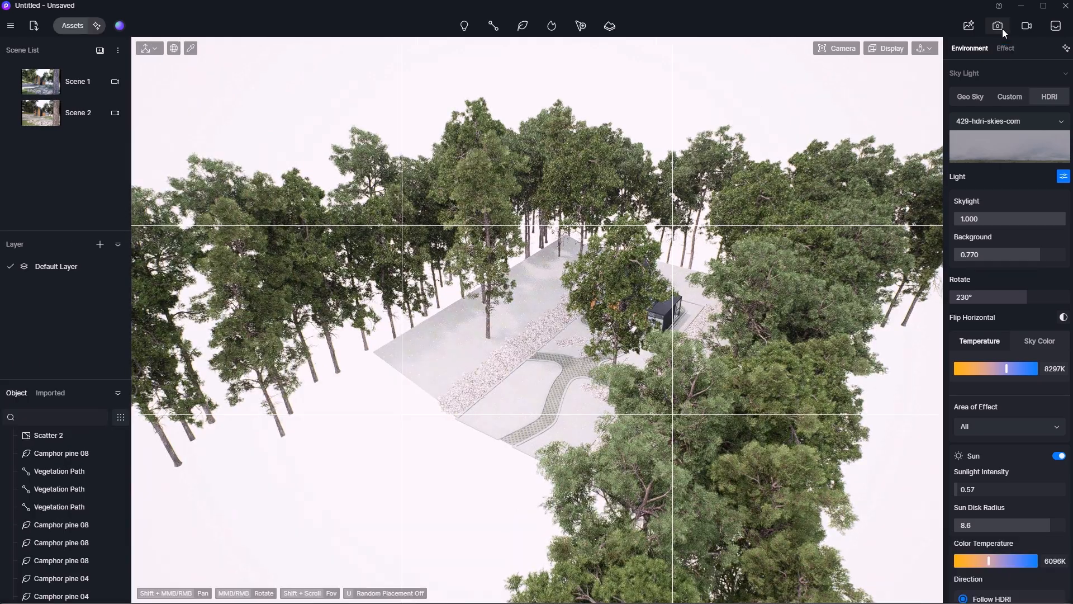
Step: Place the Outdoor Mountain backdrop plane from the asset library at the middle of the cabin site
click(72, 26)
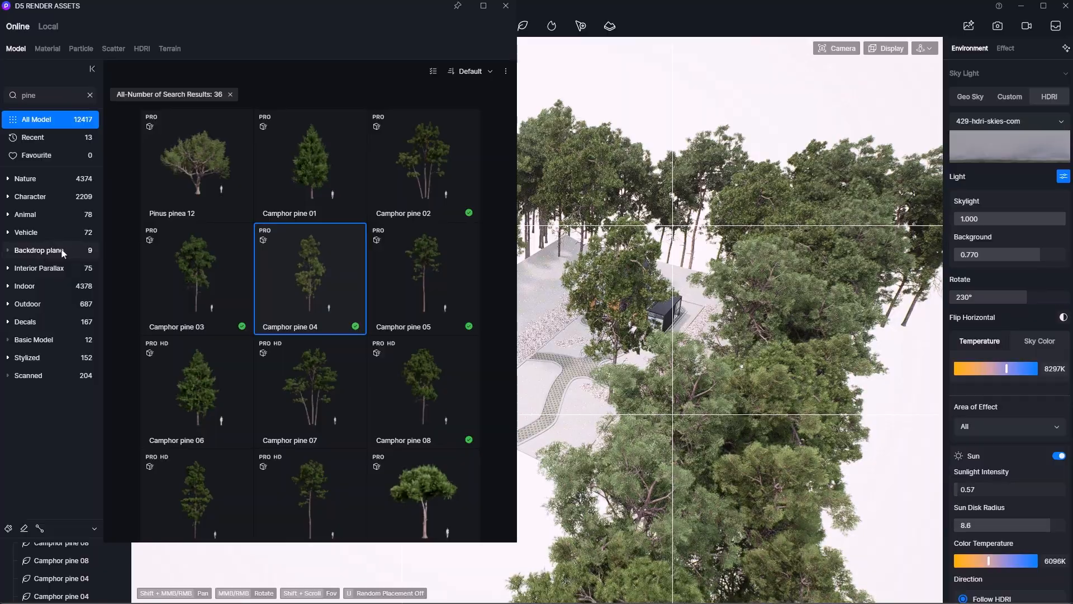
click(51, 252)
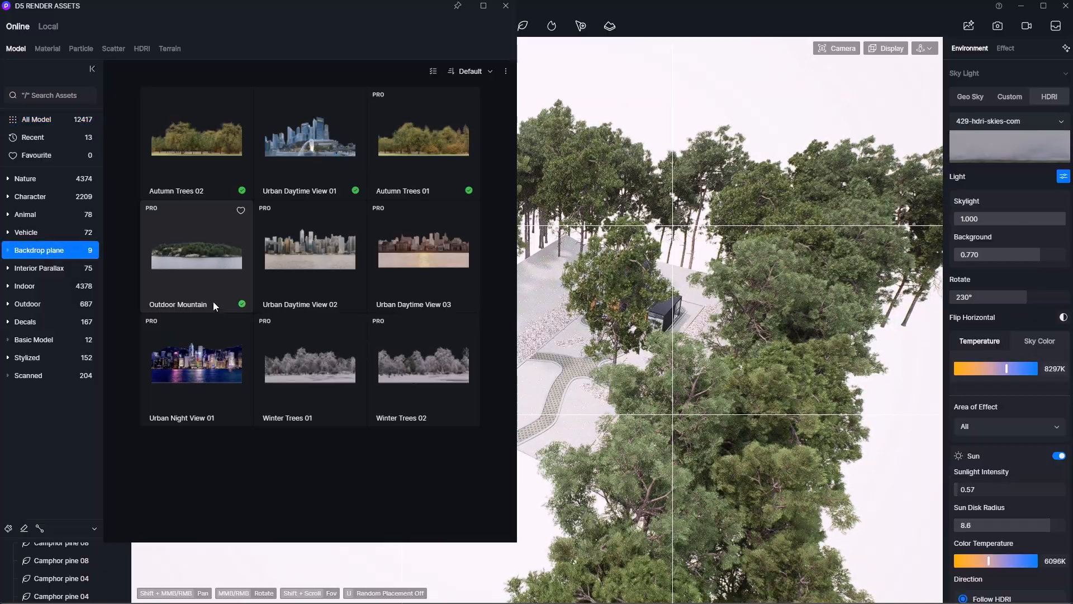
click(242, 305)
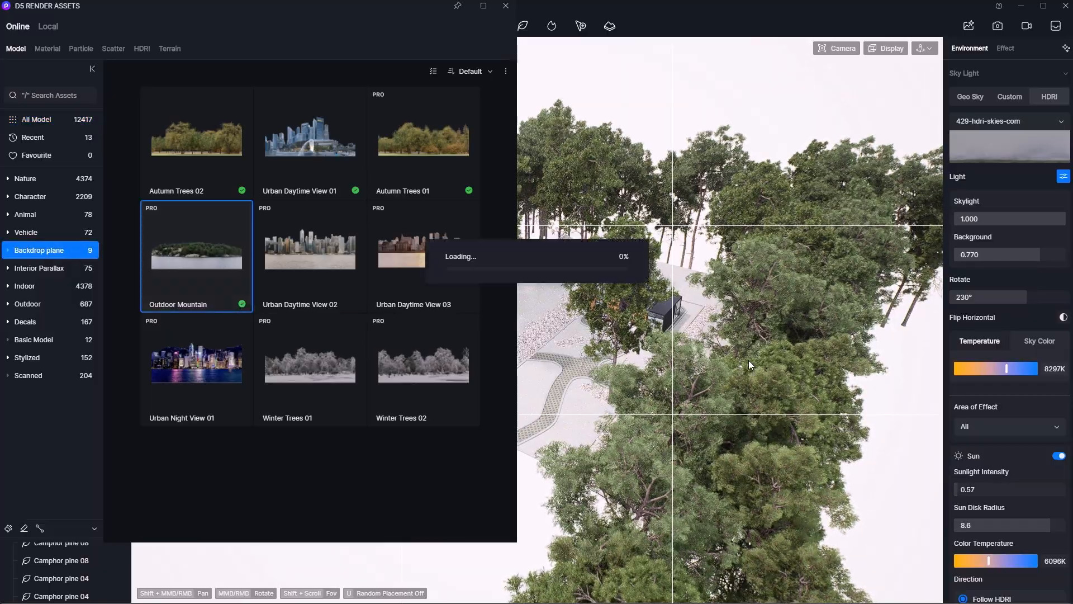
scroll(686, 316, down, 3)
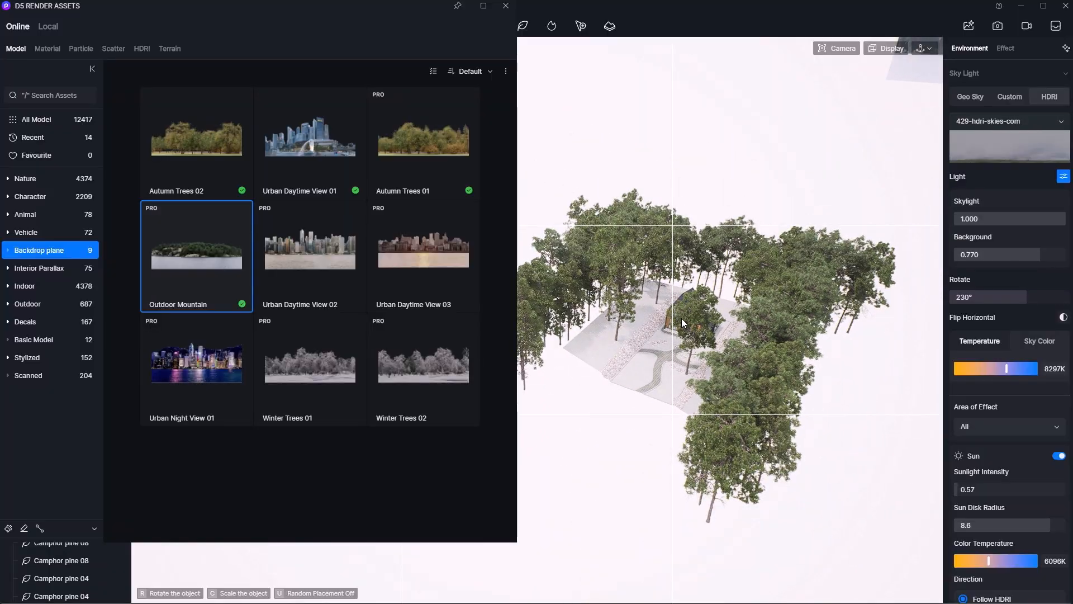
click(682, 317)
scroll(672, 370, down, 4)
scroll(669, 365, down, 3)
click(506, 6)
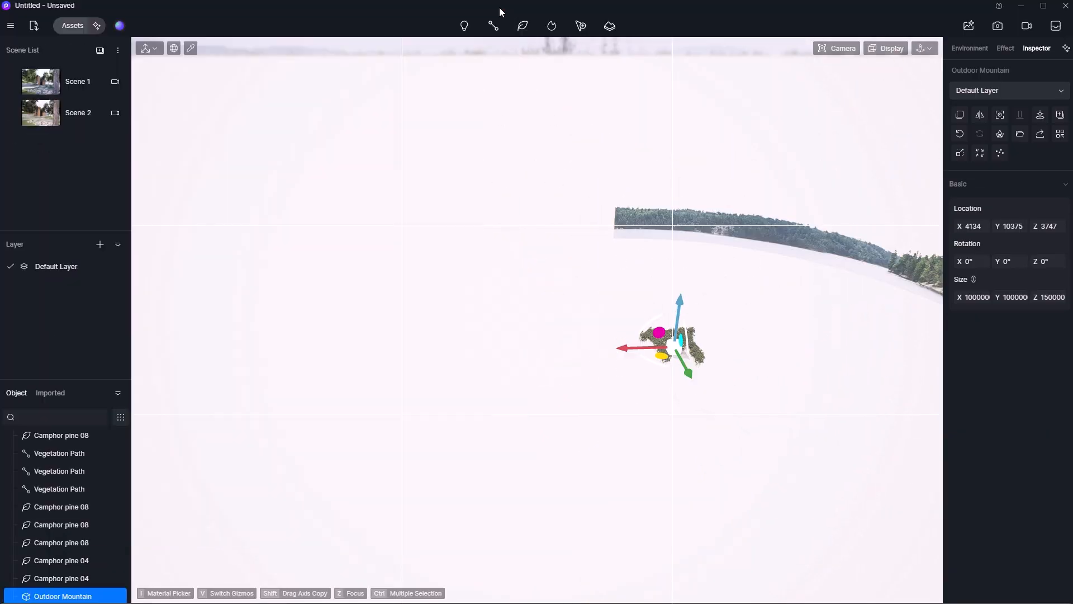
Step: Close the ring around the site with a second Outdoor Mountain backdrop, rotating the two halves to 110° and 290° about Z
scroll(817, 244, down, 1)
click(790, 296)
right_drag(790, 296, 827, 265)
click(827, 265)
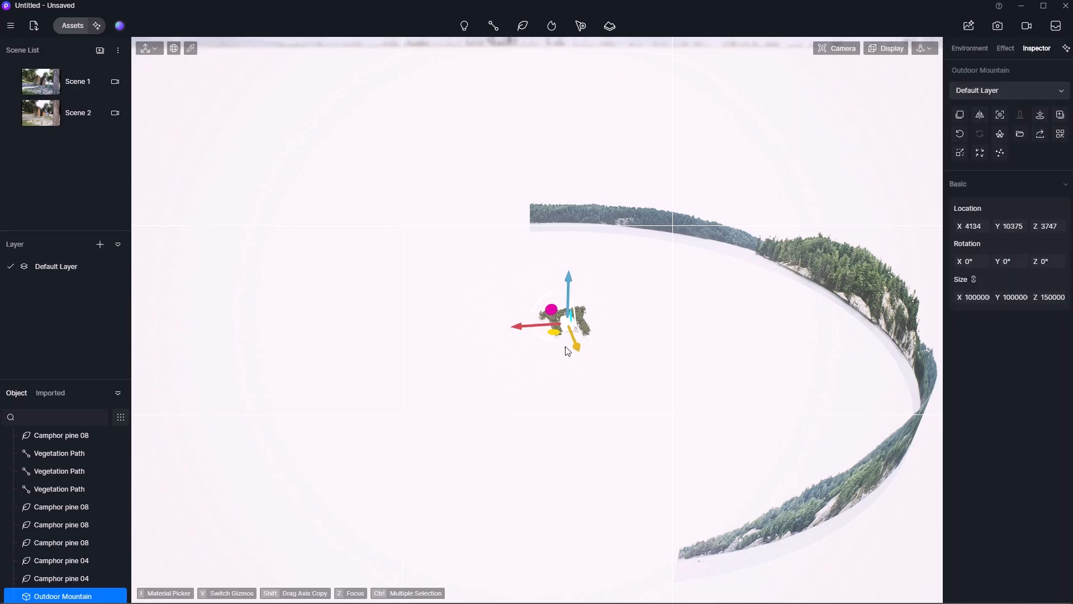
drag(553, 333, 636, 241)
drag(507, 328, 541, 332)
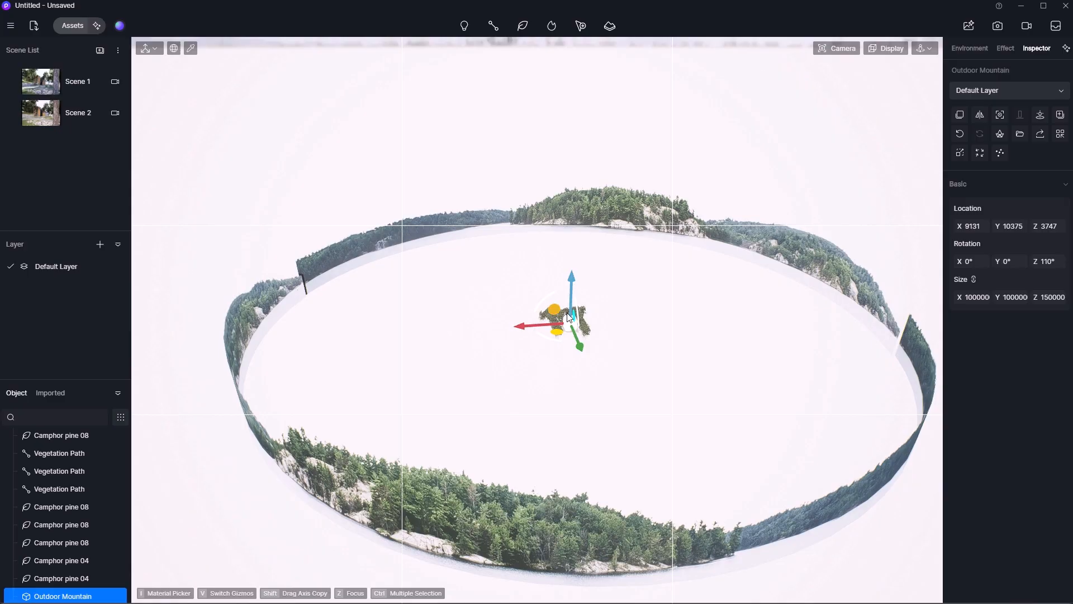
Step: Check the backdrop from Scene 2, and show the Scene 2 camera preview over the wide view of the site
key(z)
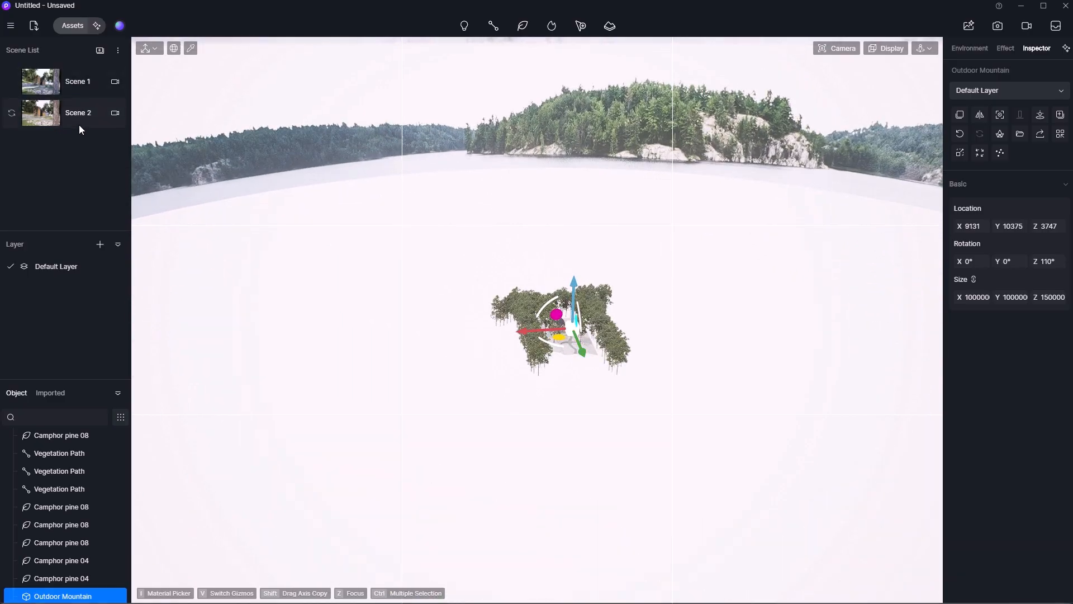
click(78, 124)
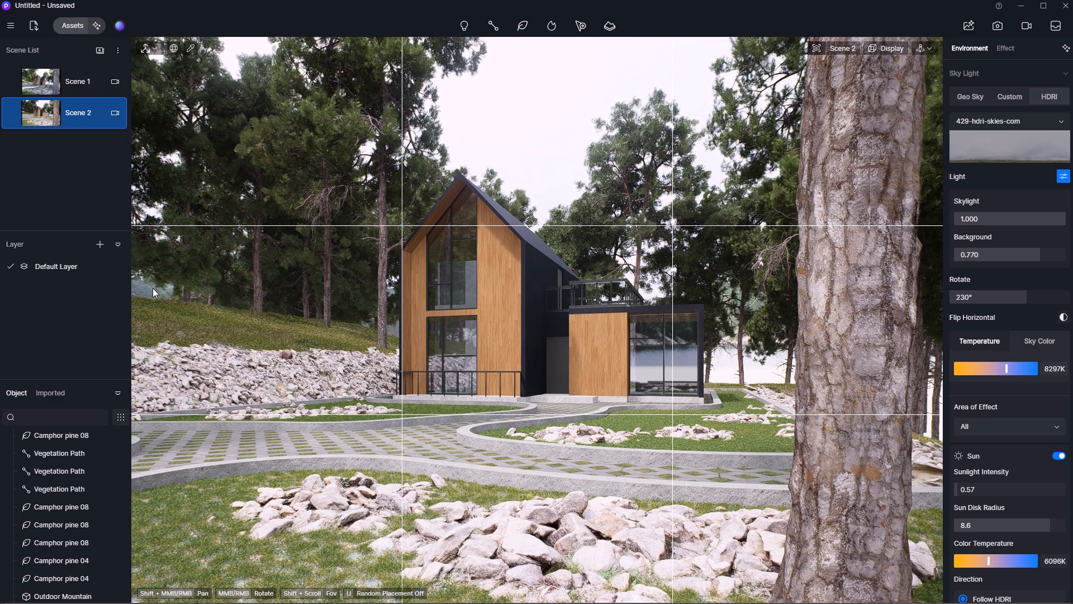
scroll(667, 423, down, 3)
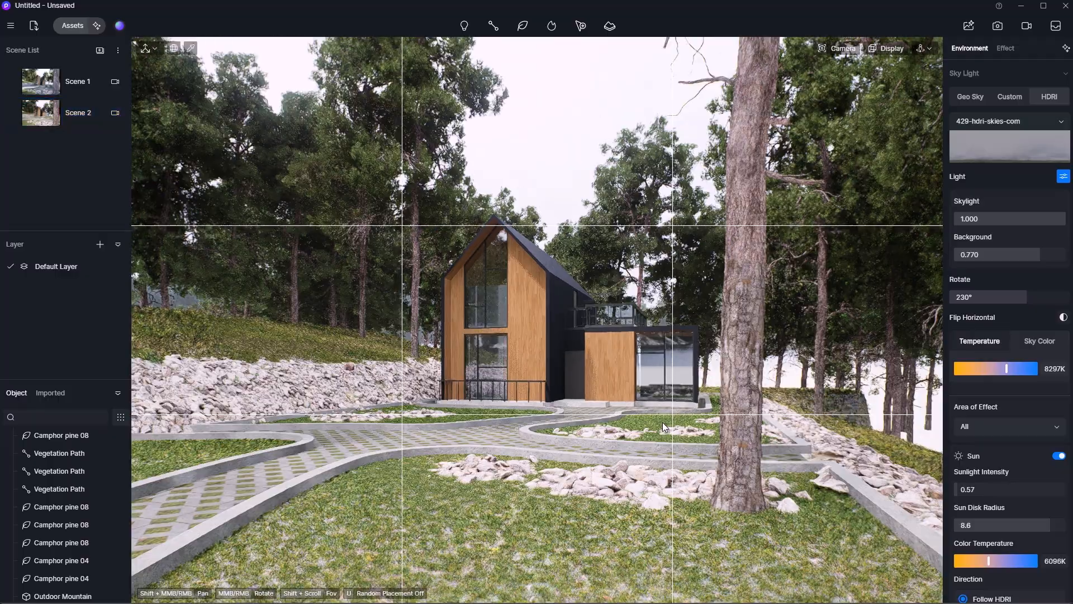
scroll(662, 422, down, 5)
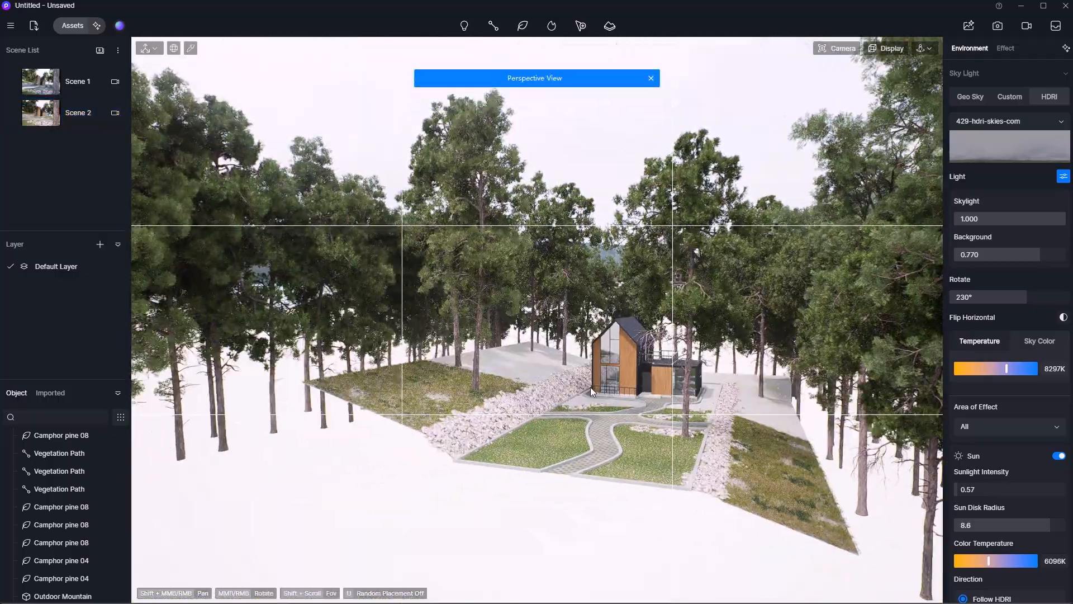
scroll(590, 387, down, 5)
click(642, 419)
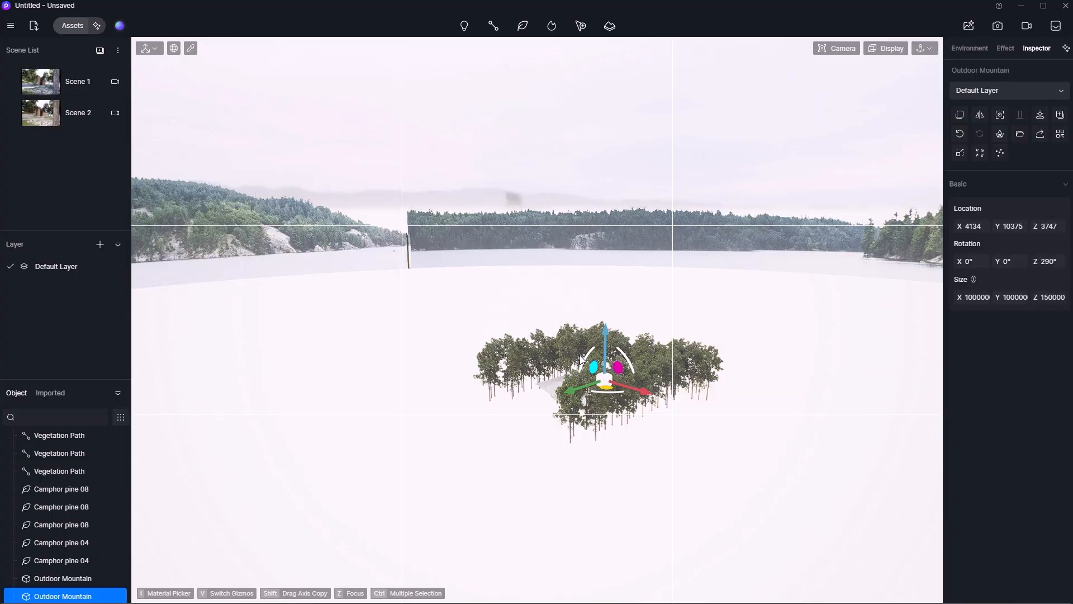
right_drag(541, 385, 521, 339)
right_drag(601, 336, 266, 196)
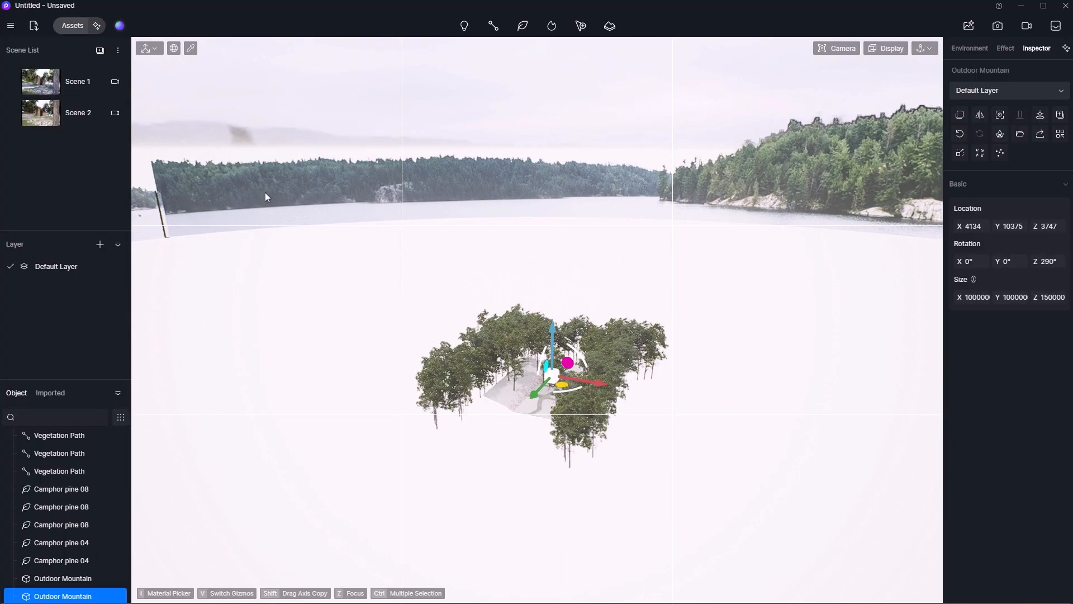
click(115, 114)
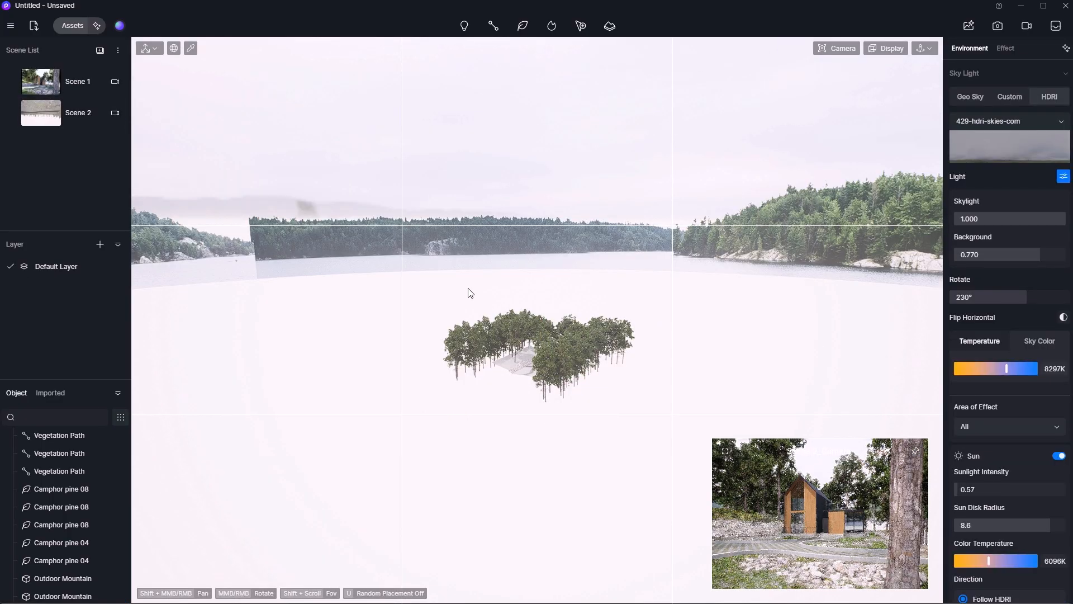
Step: Lower both Outdoor Mountain backdrops to a Z location of about -21,600 and check them from Scene 2
click(469, 288)
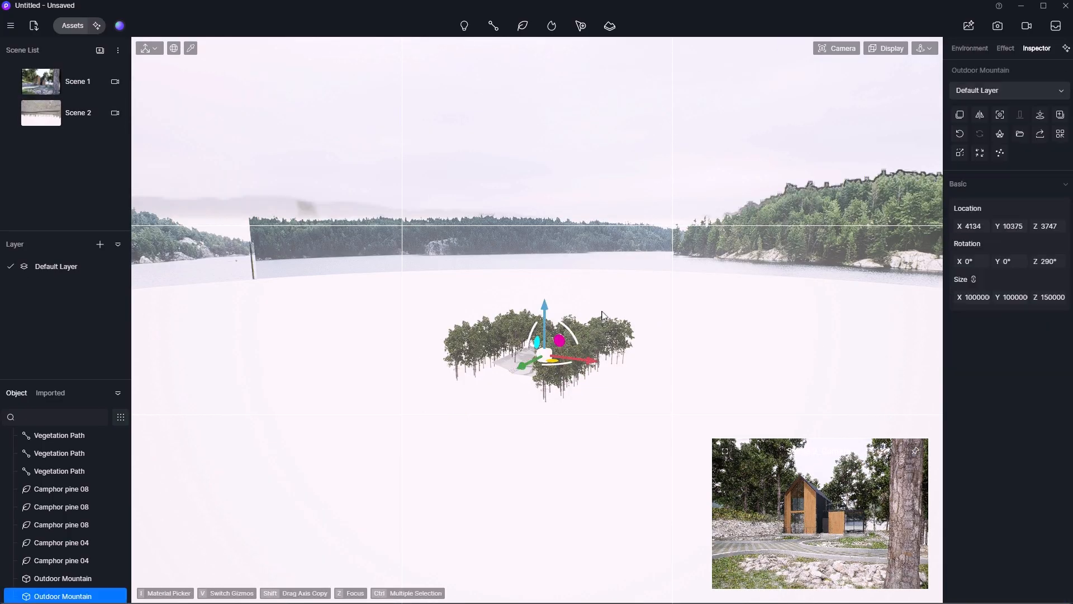
drag(553, 312, 552, 362)
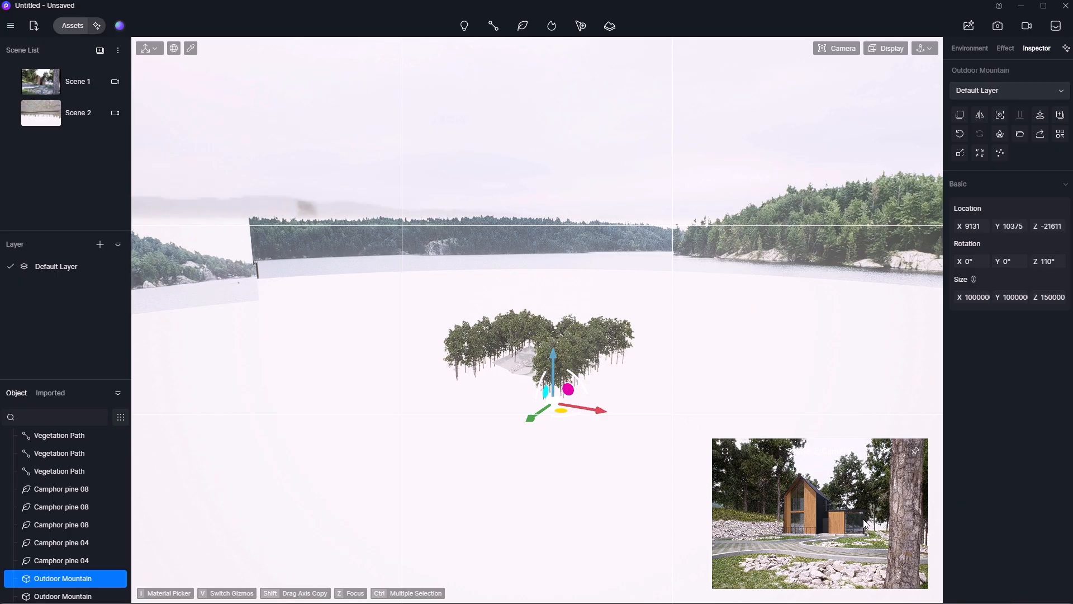
click(644, 254)
drag(542, 305, 541, 355)
click(479, 402)
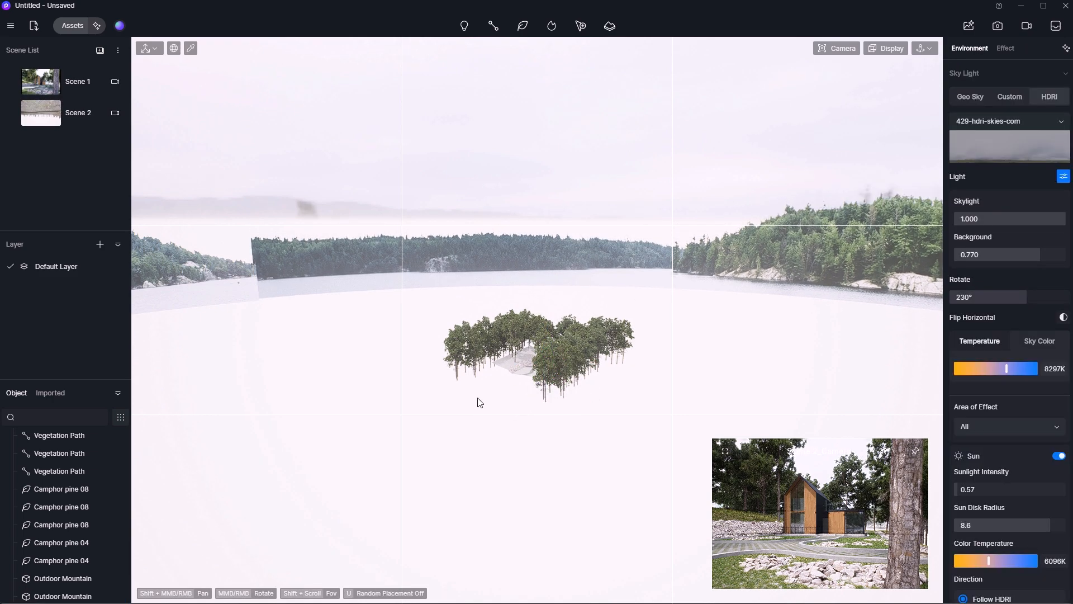
click(79, 115)
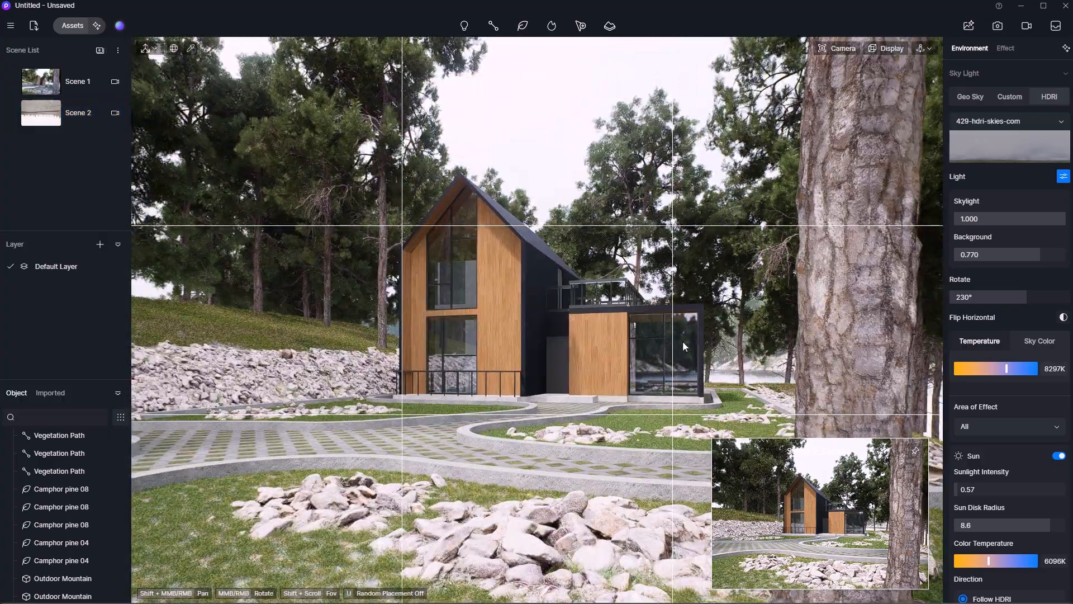
Step: Copy the foreground Camphor pine 08 across the path to the rock-lined edge of the opposite lawn
scroll(666, 340, down, 3)
scroll(665, 336, down, 3)
middle_drag(665, 334, 685, 288)
scroll(623, 319, down, 5)
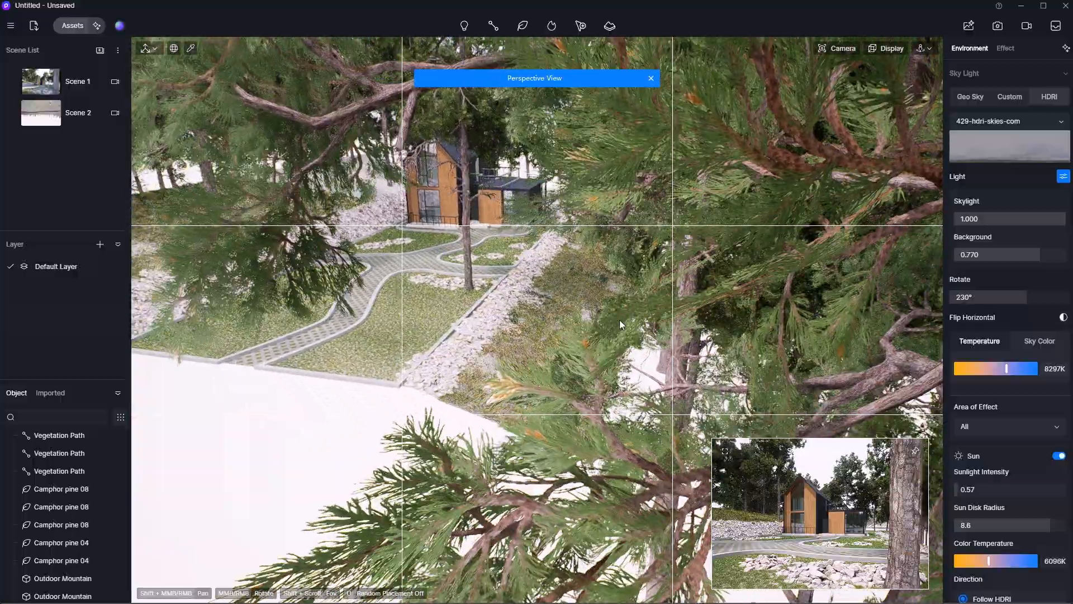
click(668, 384)
middle_drag(619, 320, 628, 357)
drag(625, 414, 450, 414)
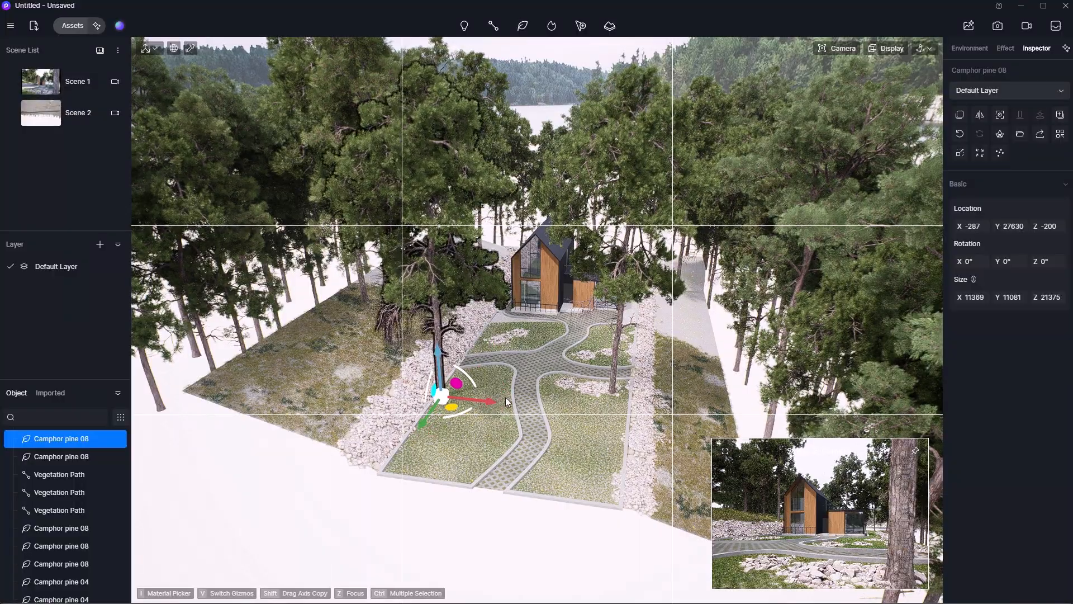
scroll(502, 396, up, 3)
scroll(522, 364, down, 2)
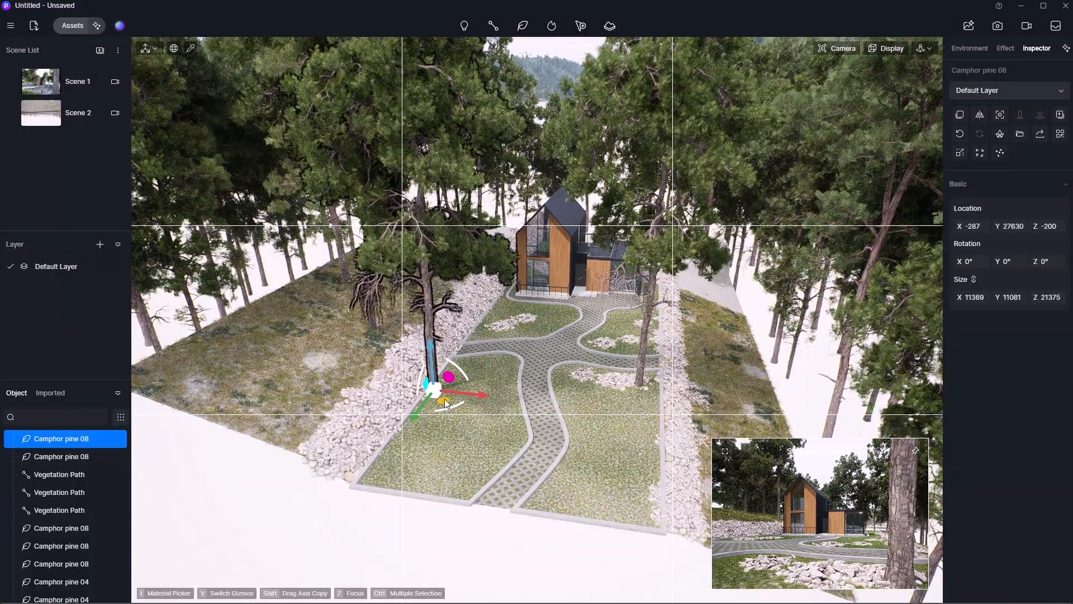
Step: Copy the selected Camphor pine 08 onto the front lawn beside the near end of the paved path
shift+drag(446, 401, 512, 459)
click(432, 363)
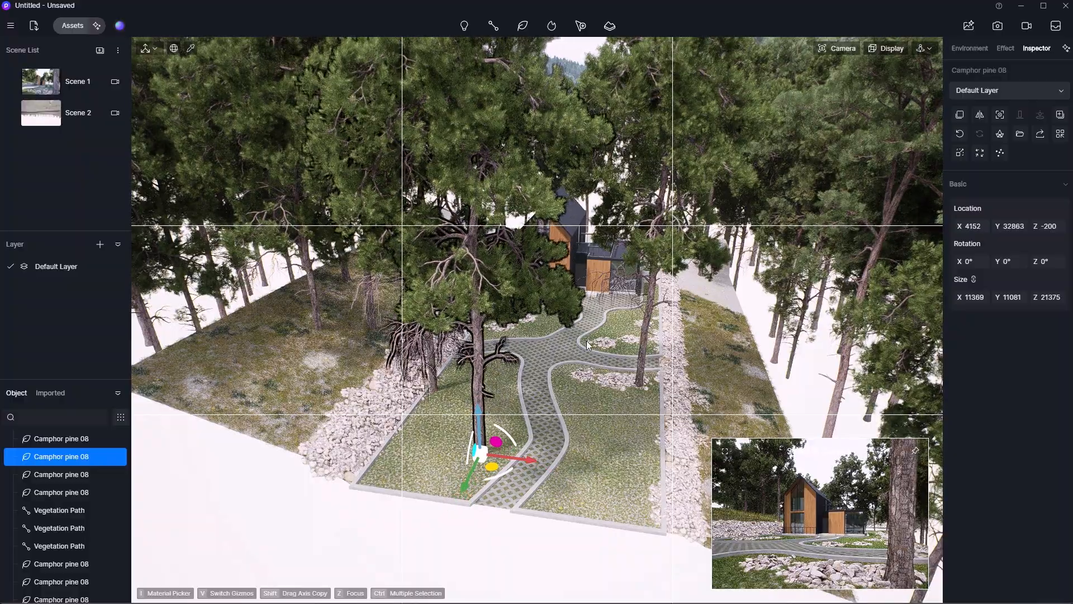
scroll(586, 346, up, 3)
scroll(585, 342, up, 5)
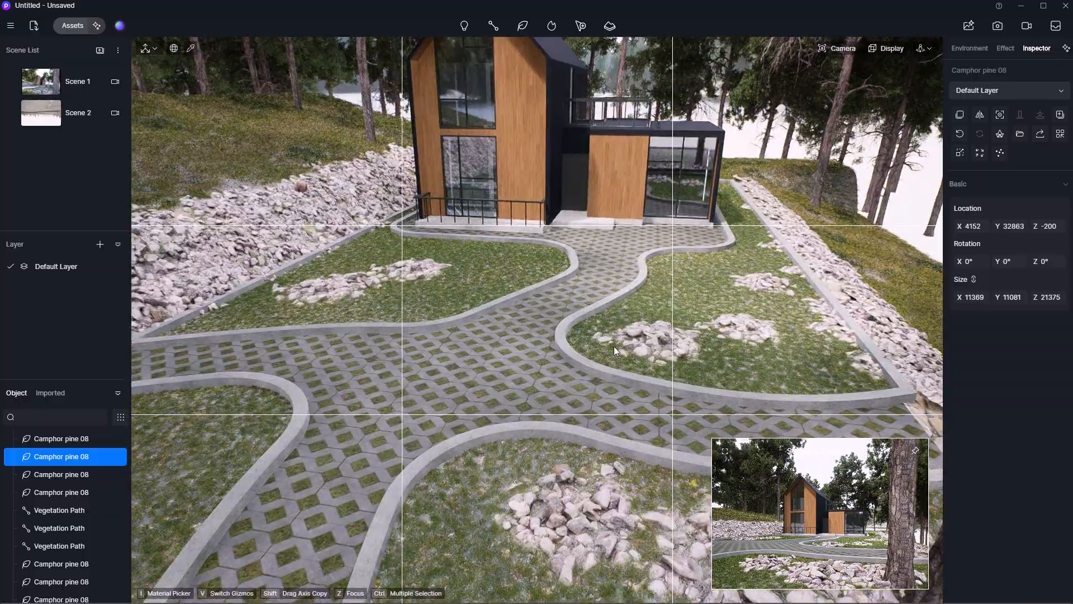
scroll(562, 338, down, 5)
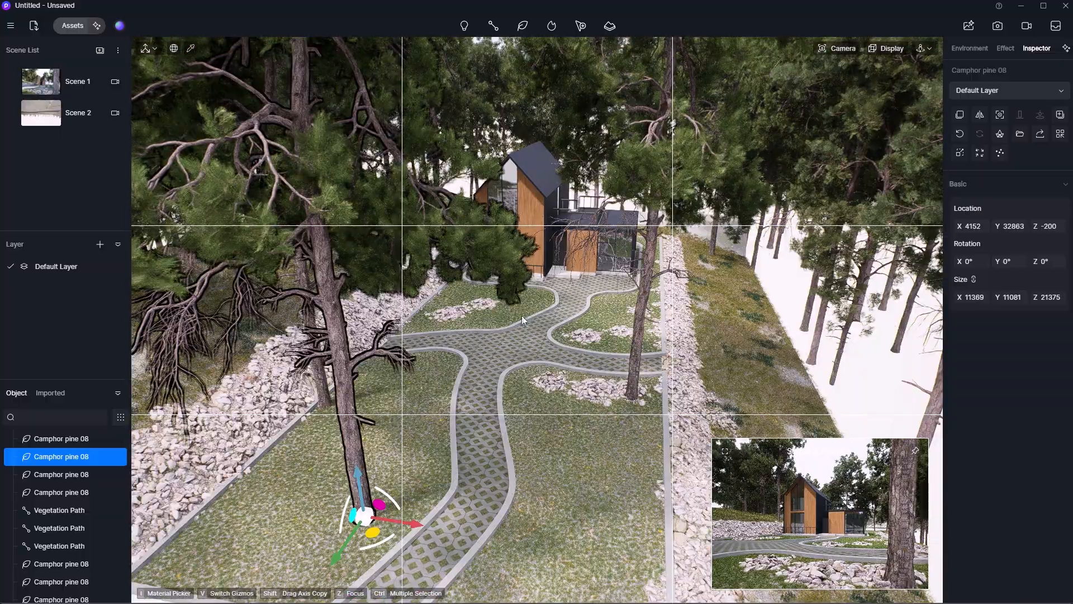
scroll(521, 315, down, 3)
key(Escape)
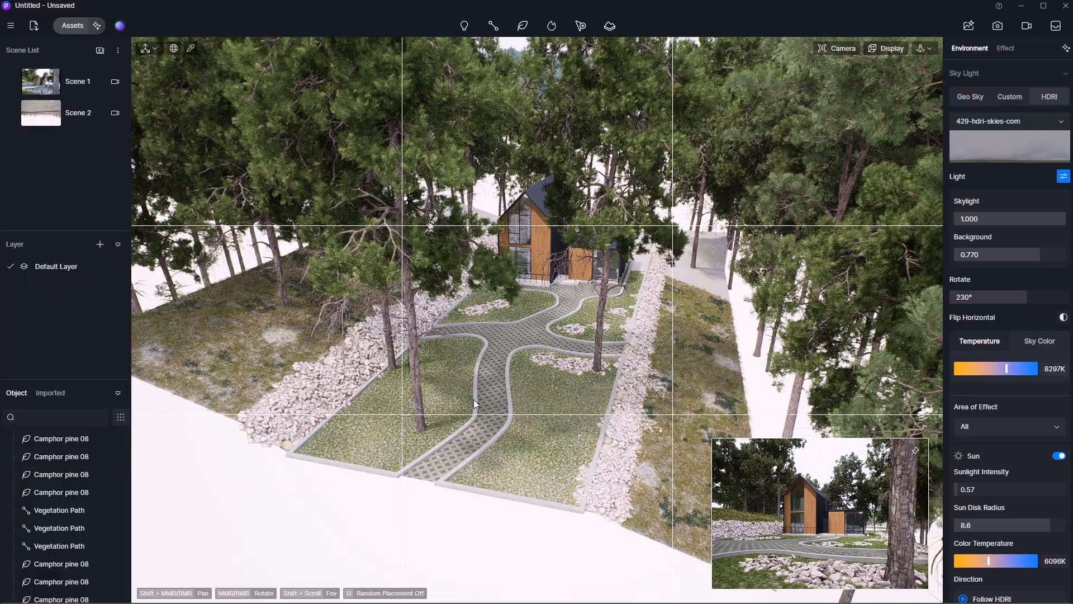
Step: Set up a vegetation path mixing the flowering shrubs Rhaphiolepis indica 01, 04 and 02
shift+middle_drag(474, 399, 487, 403)
scroll(486, 402, up, 1)
click(73, 25)
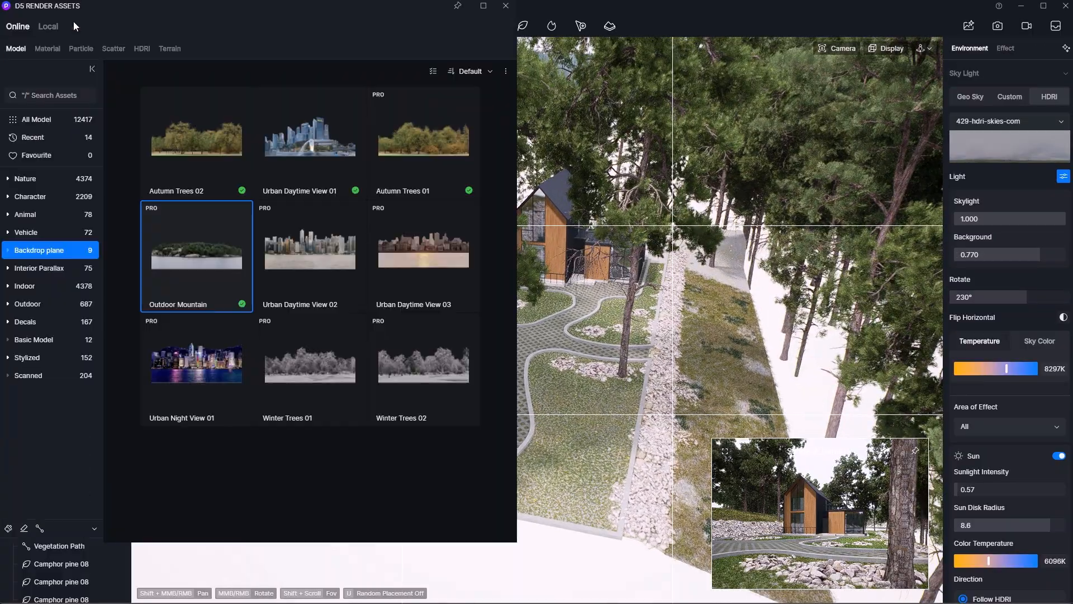
click(19, 50)
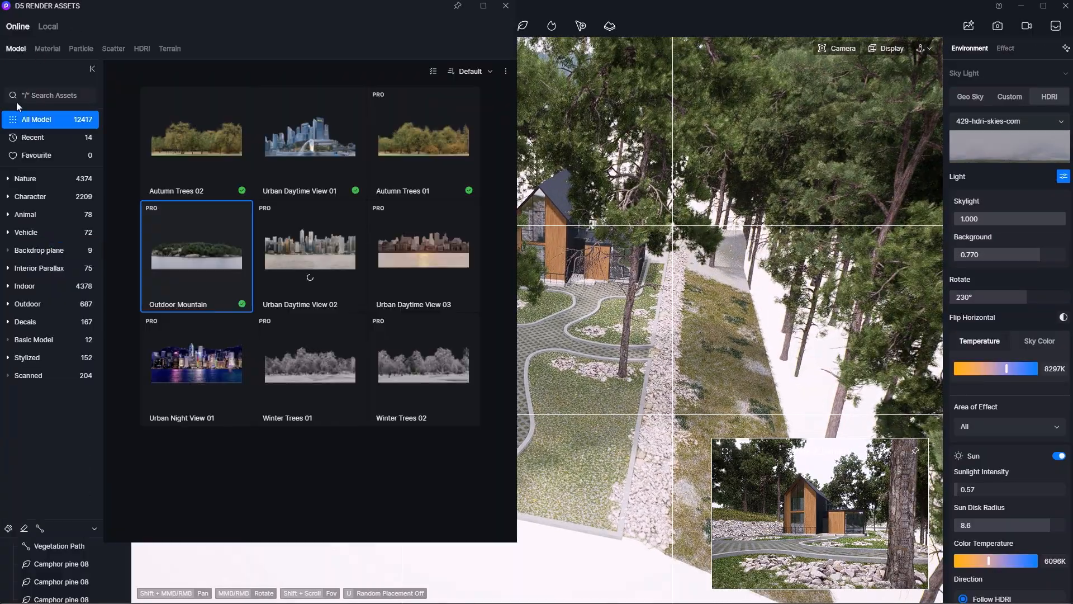
click(26, 178)
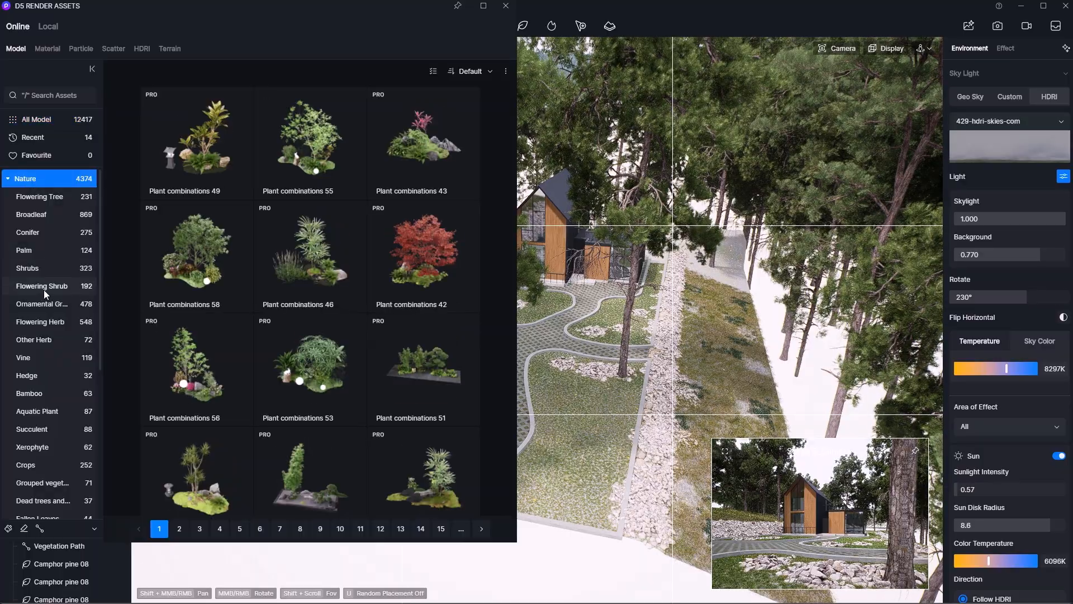
click(44, 287)
click(40, 528)
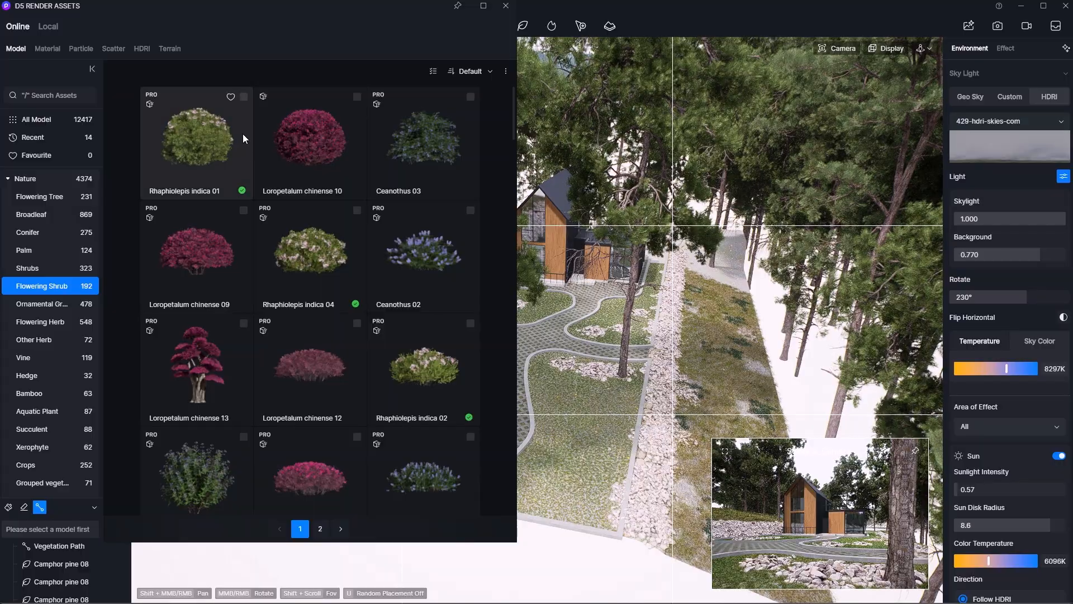
click(243, 96)
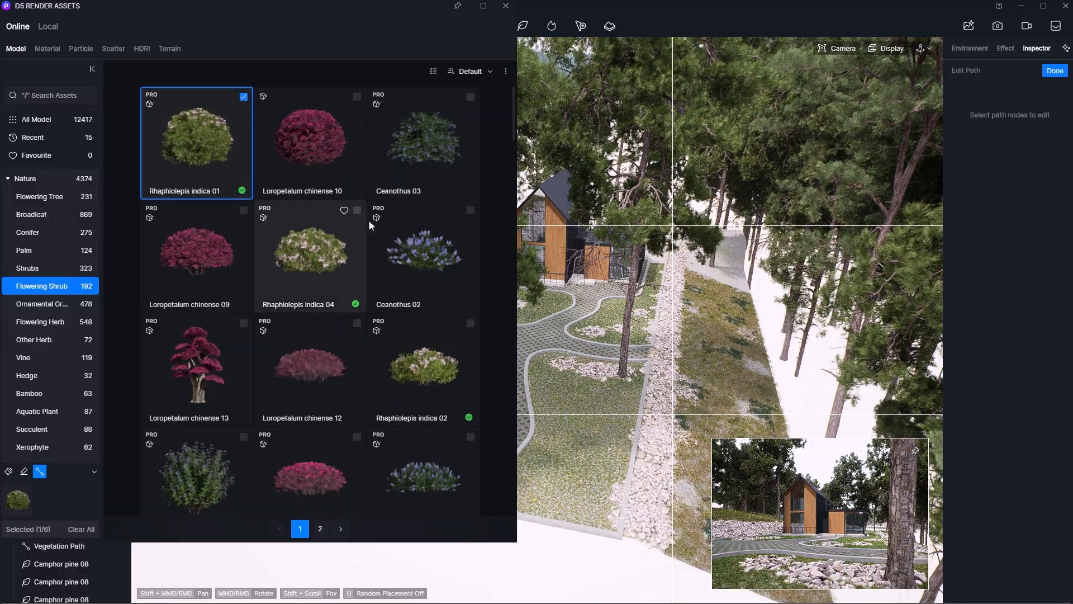
click(358, 210)
click(469, 323)
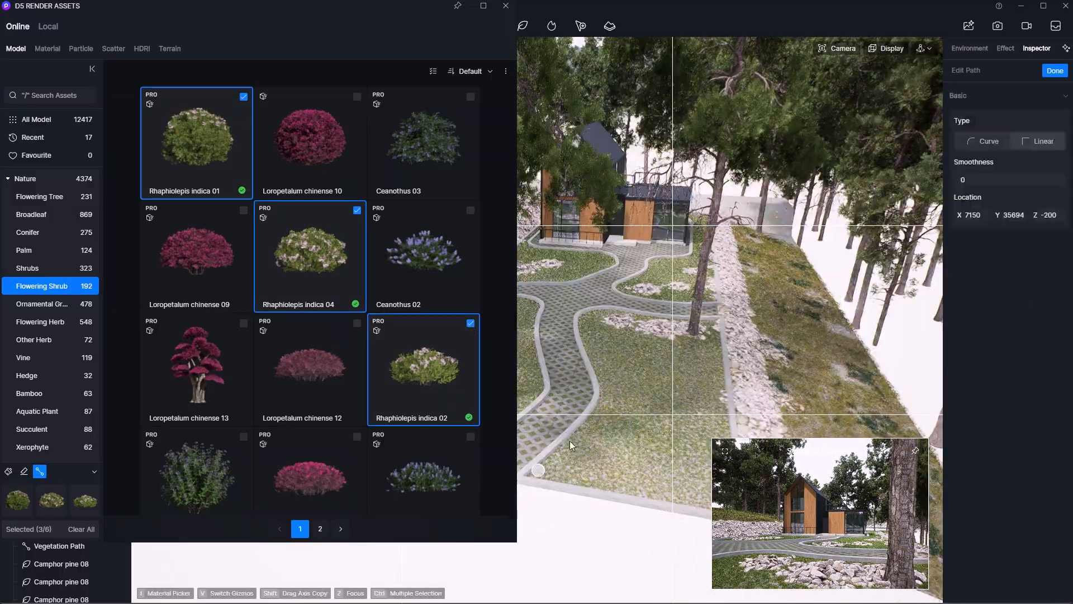
Step: Lay the Rhaphiolepis shrub path around the edge of the front lawn that holds the rock bed and pine
click(608, 397)
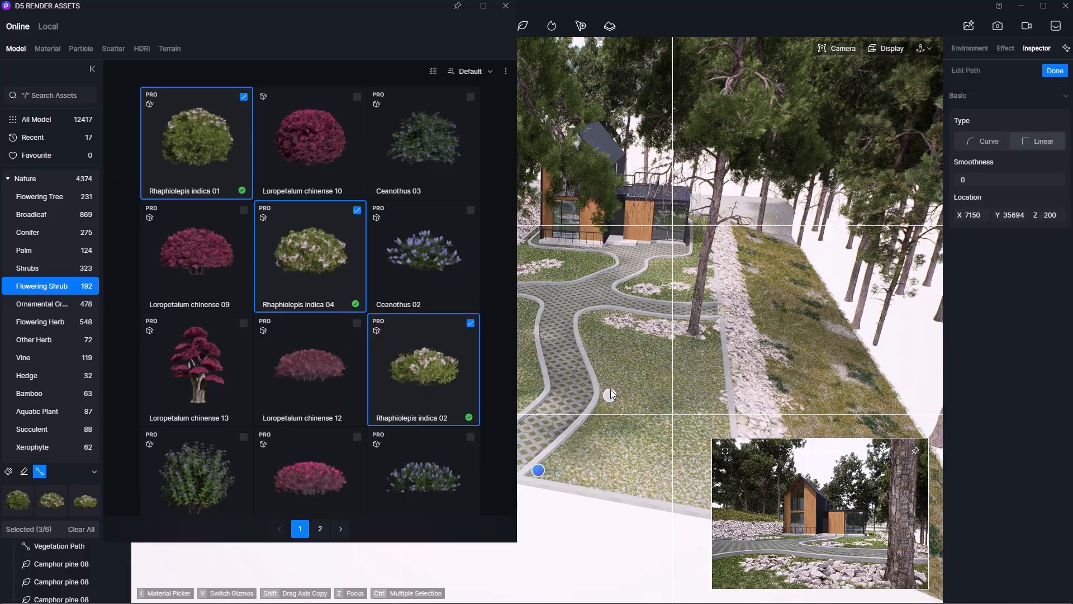
click(586, 317)
click(626, 316)
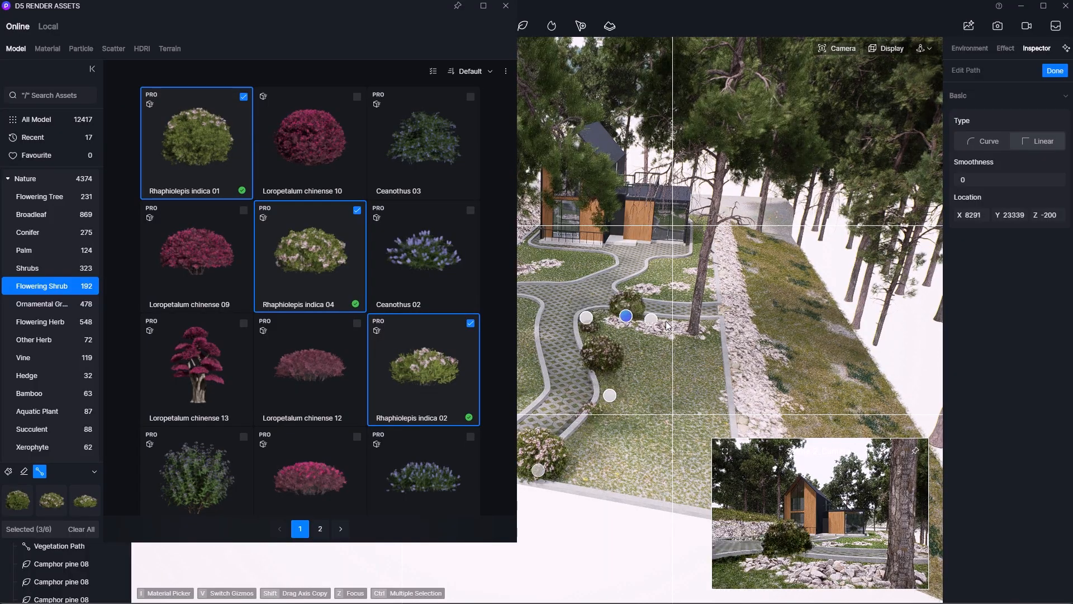
click(678, 321)
click(715, 323)
scroll(627, 457, down, 2)
click(698, 476)
right_click(660, 301)
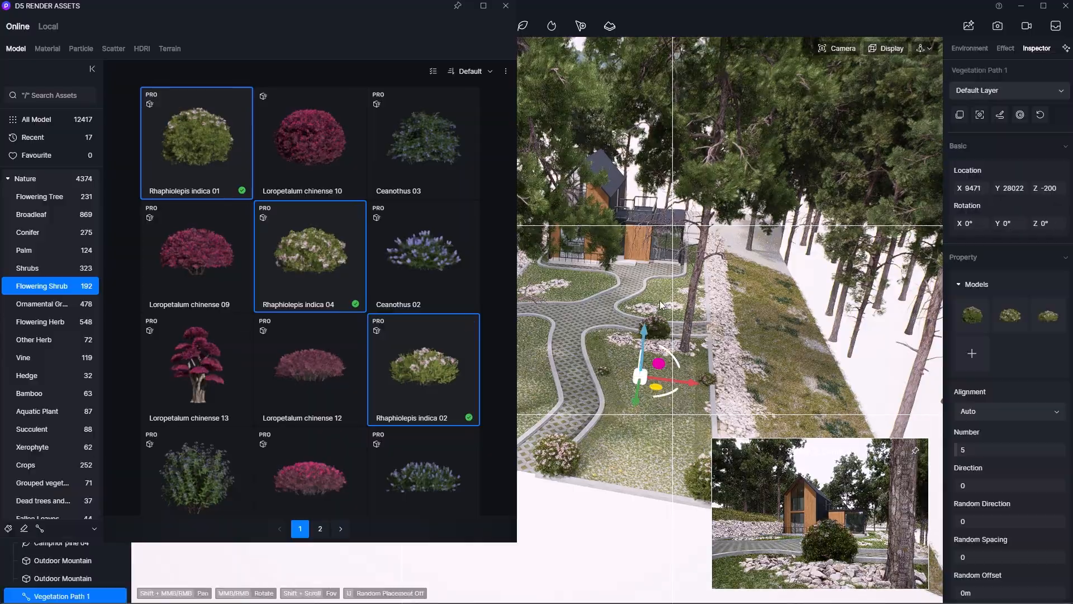
Step: Lay a second path of the same three shrubs around the small lawn in front of the cabin's low wing
scroll(653, 289, up, 5)
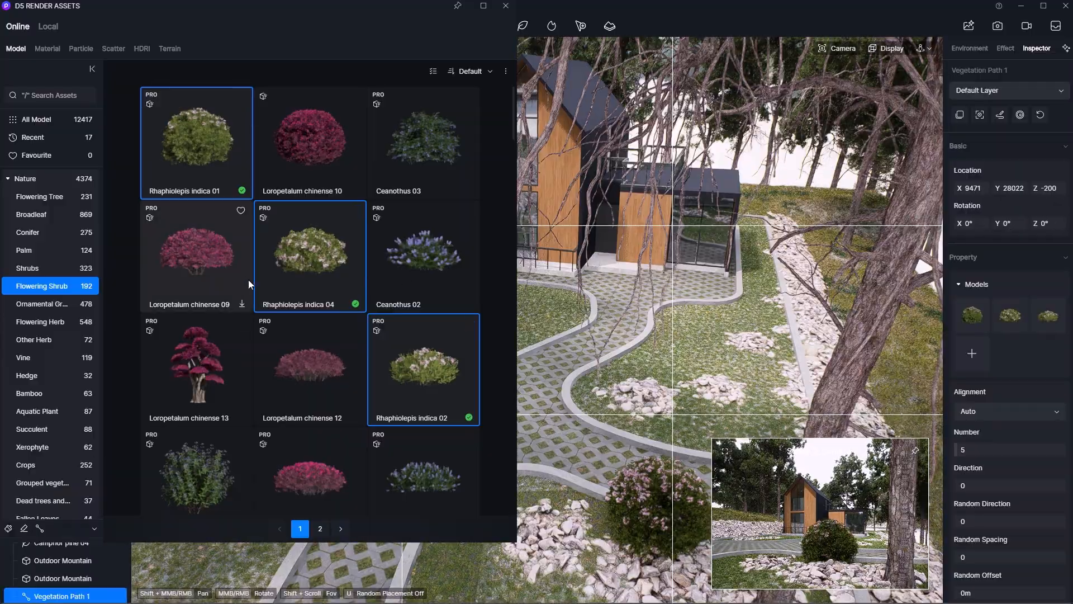
click(40, 529)
scroll(706, 333, up, 5)
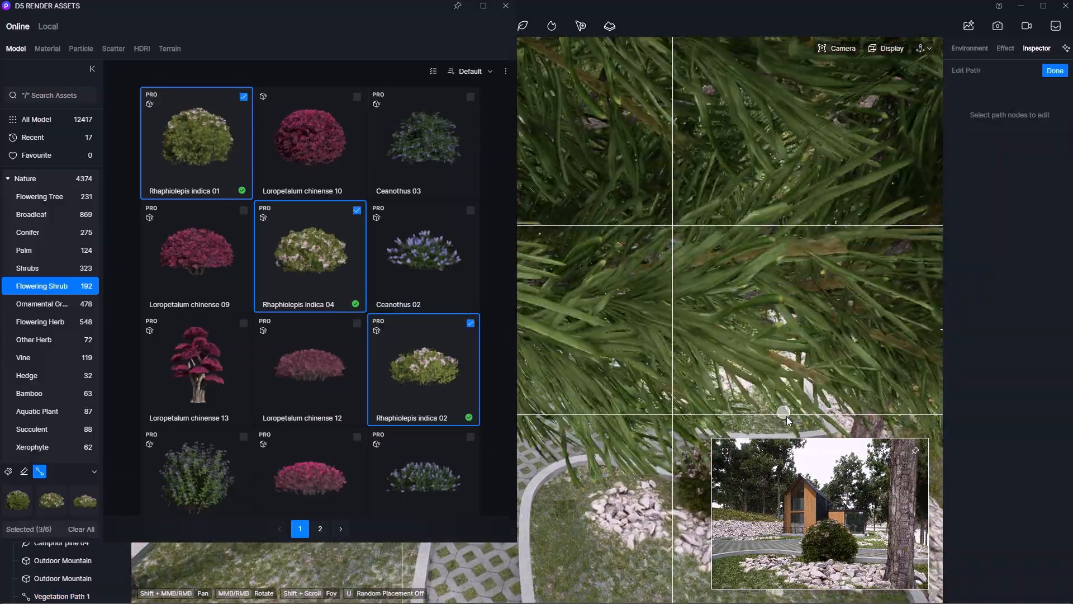
scroll(787, 416, down, 5)
click(807, 404)
click(729, 412)
click(574, 387)
click(554, 351)
click(617, 310)
click(632, 277)
click(707, 270)
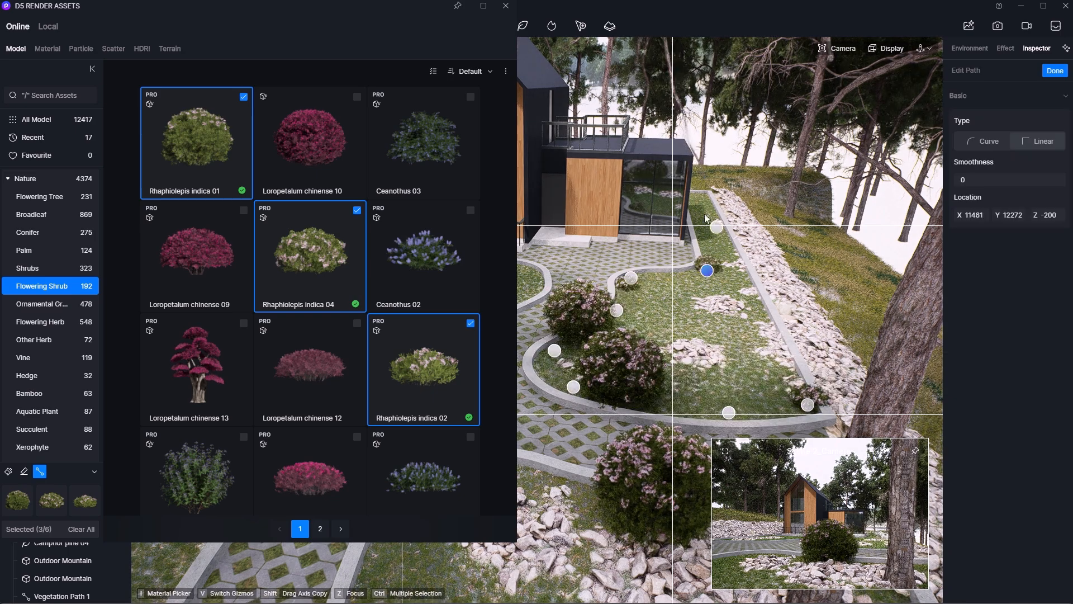
click(697, 205)
click(711, 202)
click(718, 223)
click(788, 301)
click(791, 375)
click(805, 402)
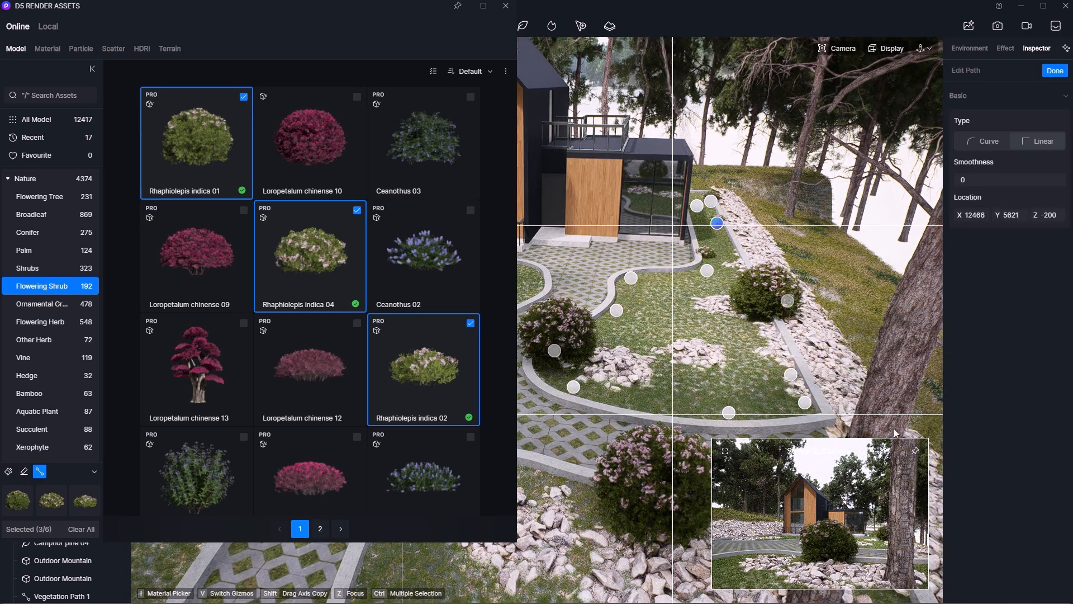
click(916, 451)
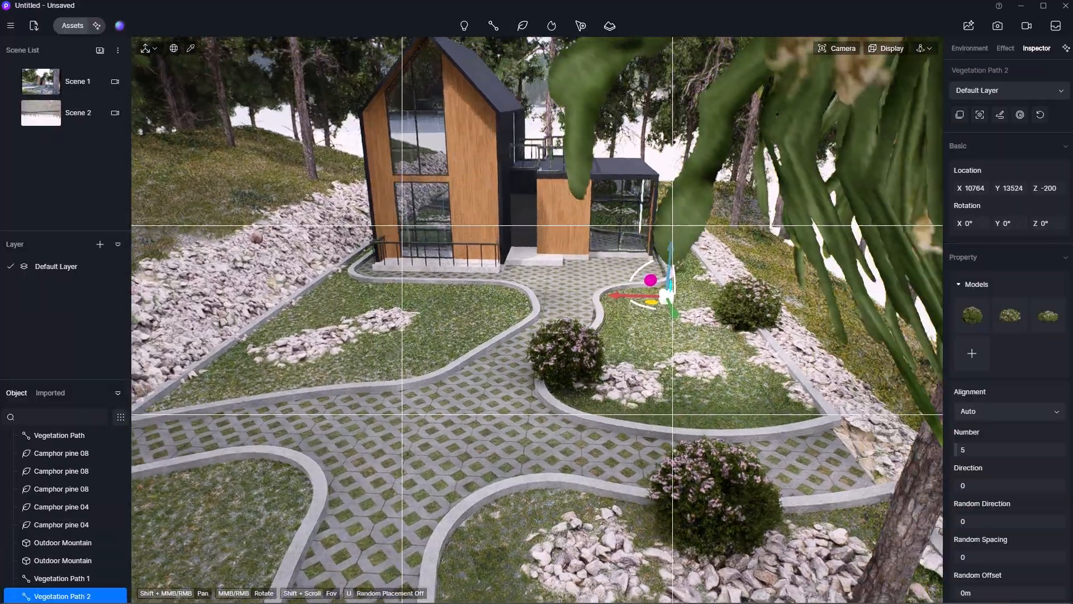
Step: Narrow the asset library and lay a third Rhaphiolepis path around the lawn before the cabin's tall glazed facade
middle_drag(537, 373, 18, 366)
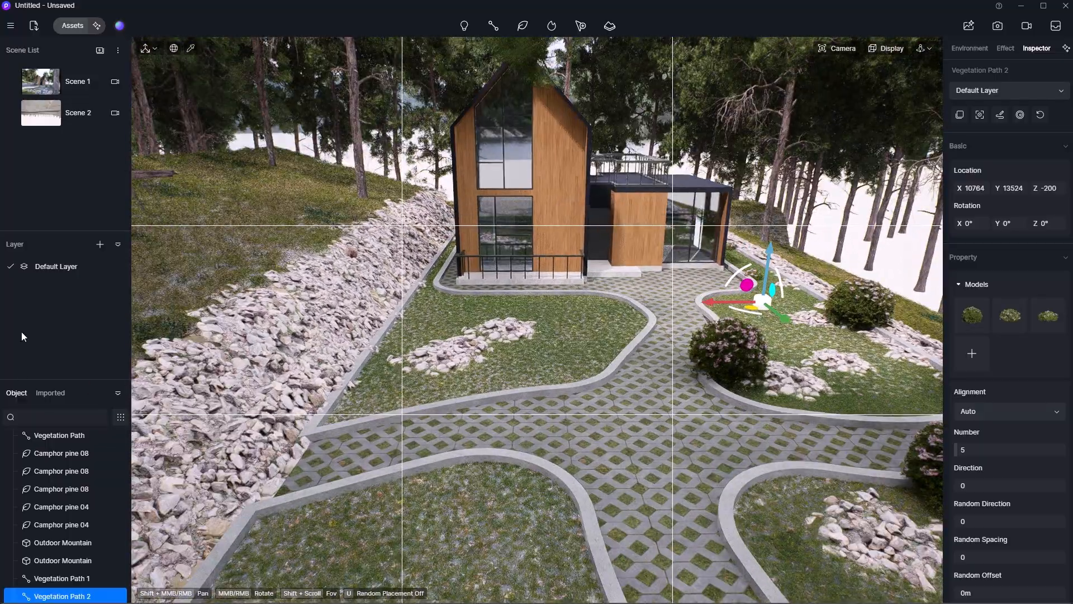
click(64, 26)
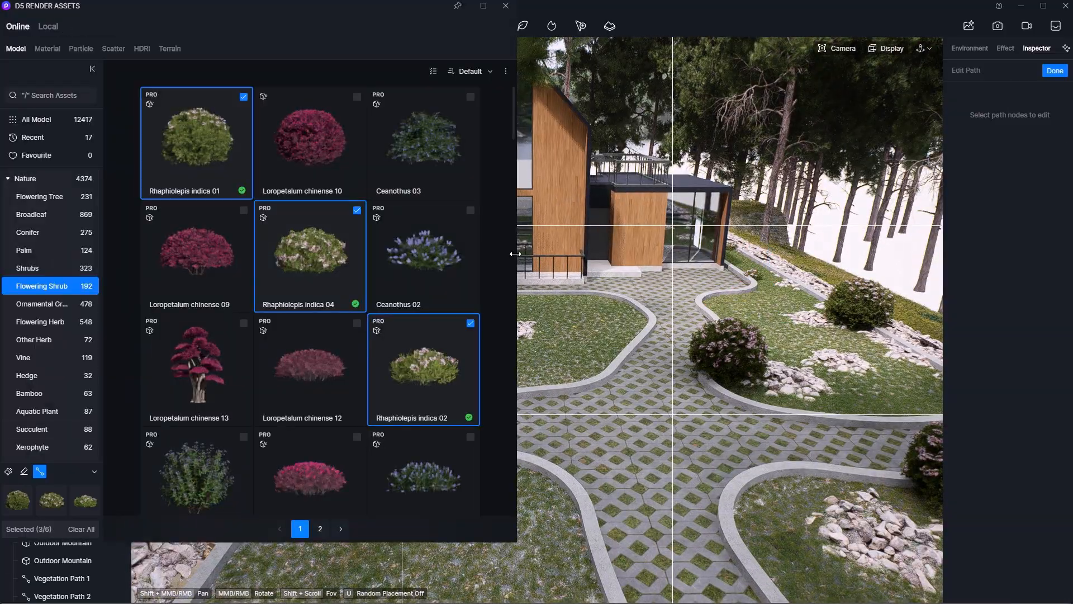
drag(516, 257, 272, 257)
scroll(434, 291, up, 3)
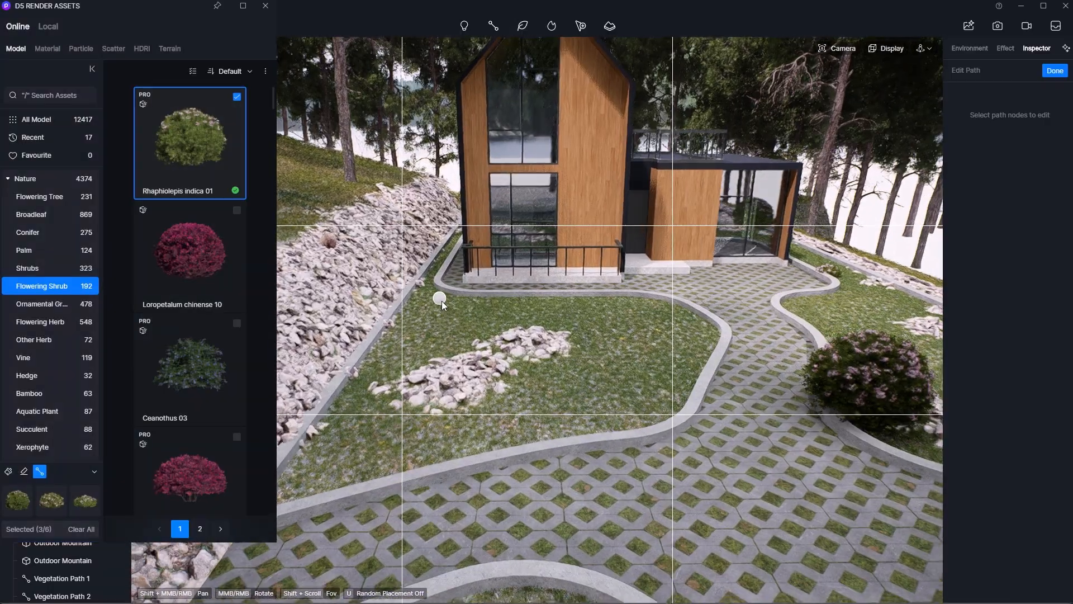
click(442, 301)
click(607, 300)
click(676, 308)
click(703, 332)
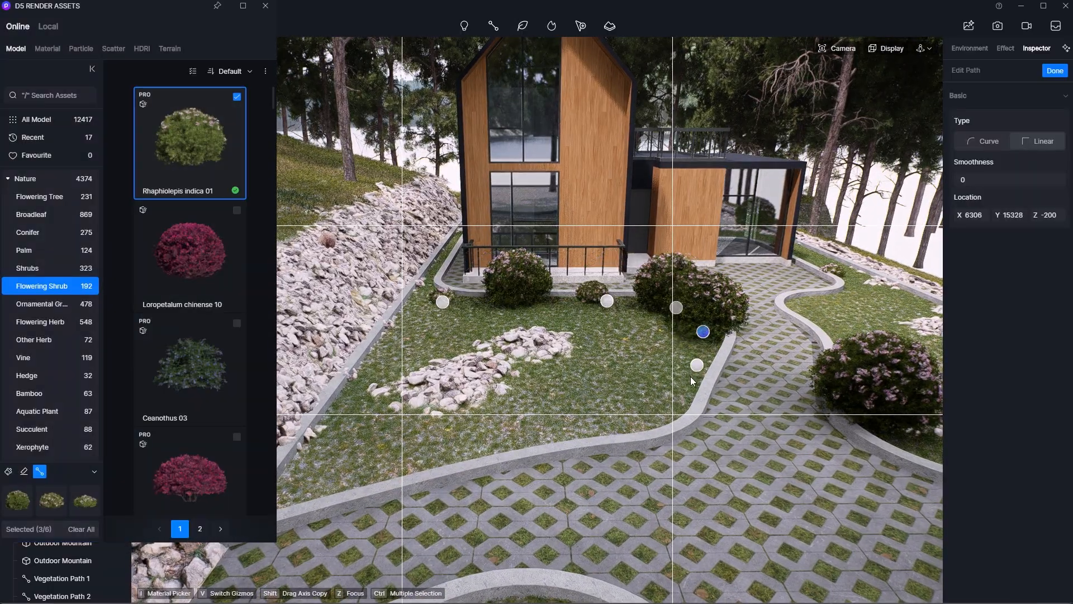
click(685, 387)
click(660, 420)
click(506, 448)
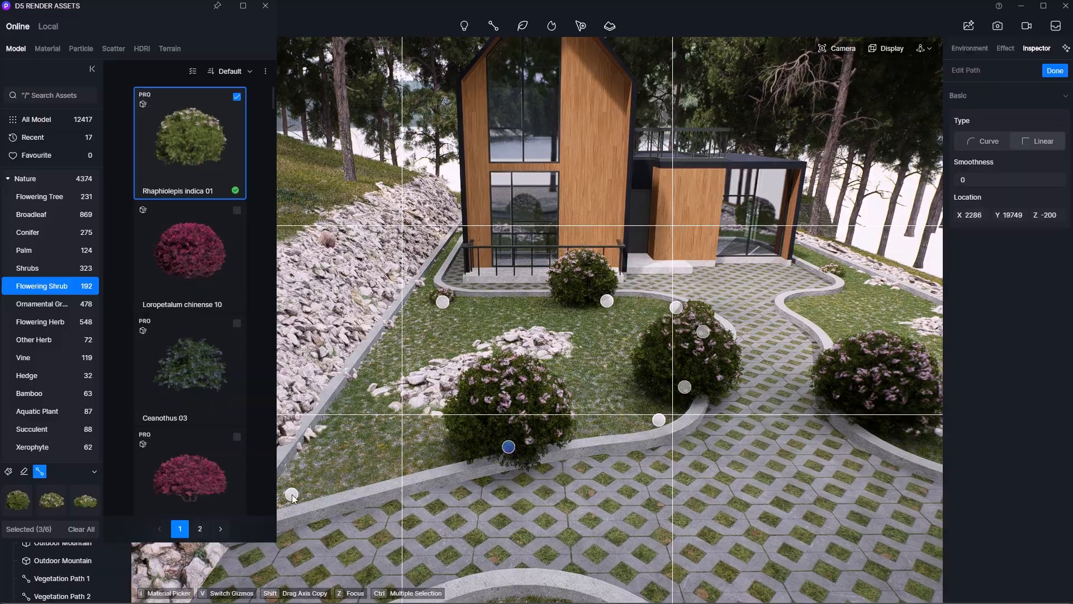
click(296, 491)
click(405, 320)
scroll(535, 251, down, 3)
key(Escape)
Step: Lay a fourth Rhaphiolepis path along the far and path-side edges of the opposite front lawn, and close the asset library
shift+middle_drag(532, 288, 520, 312)
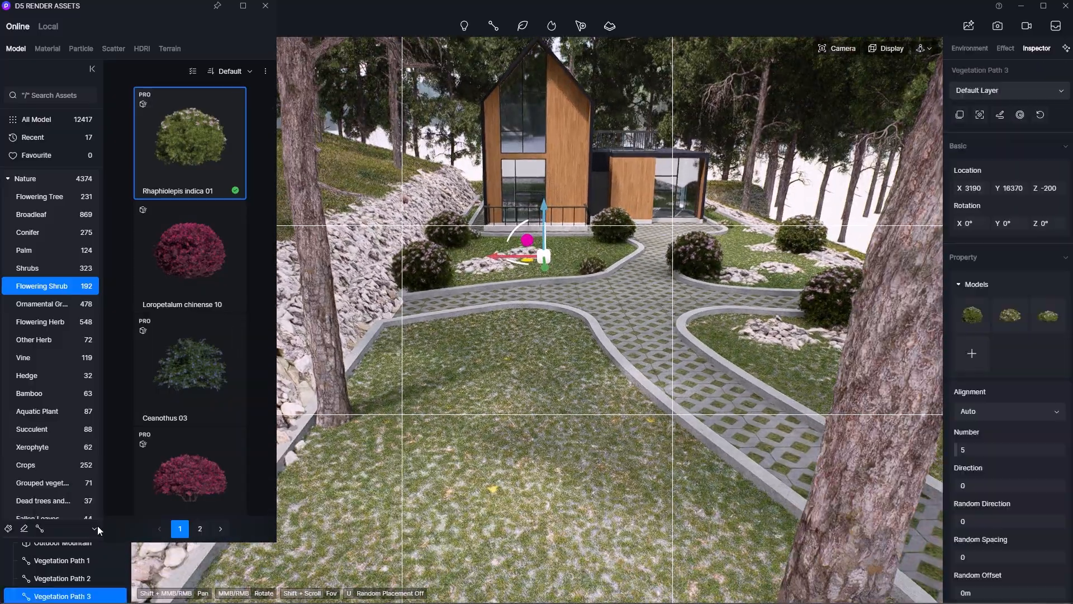
click(39, 529)
click(394, 331)
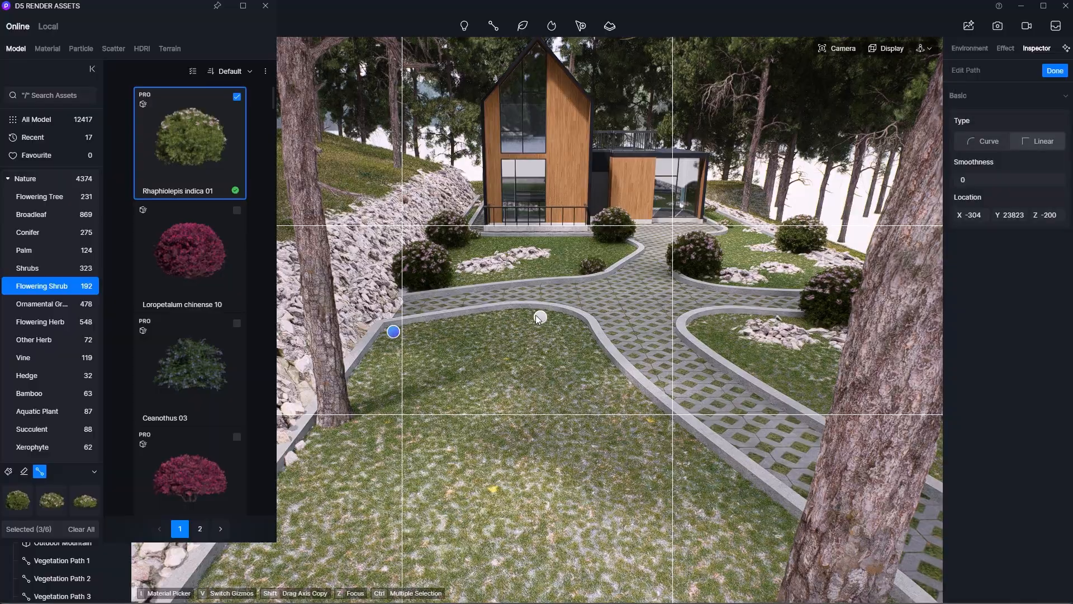
click(521, 313)
click(578, 328)
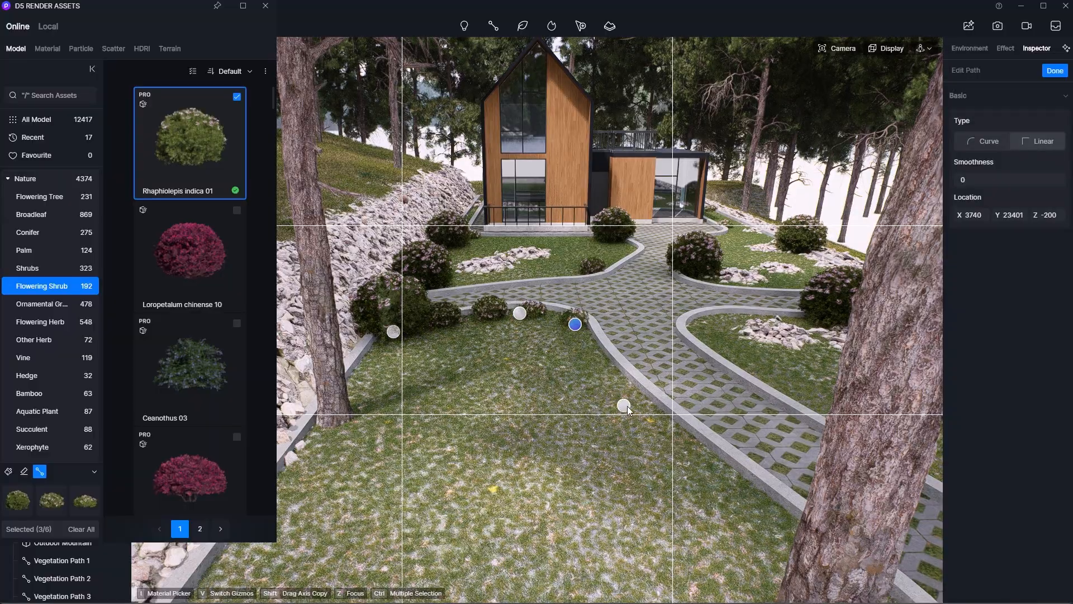
click(628, 406)
click(778, 530)
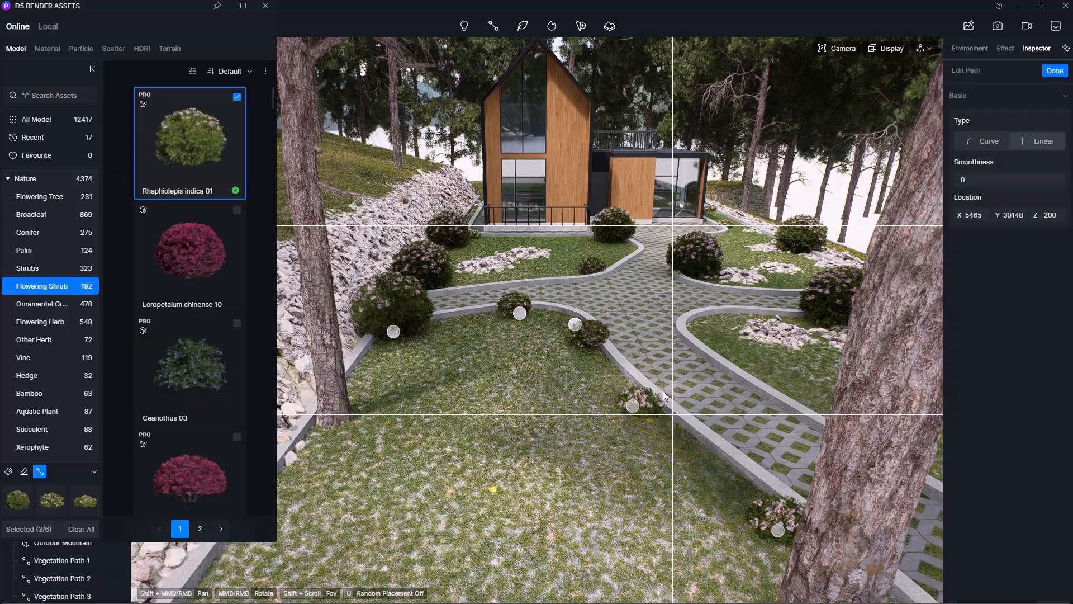
key(Escape)
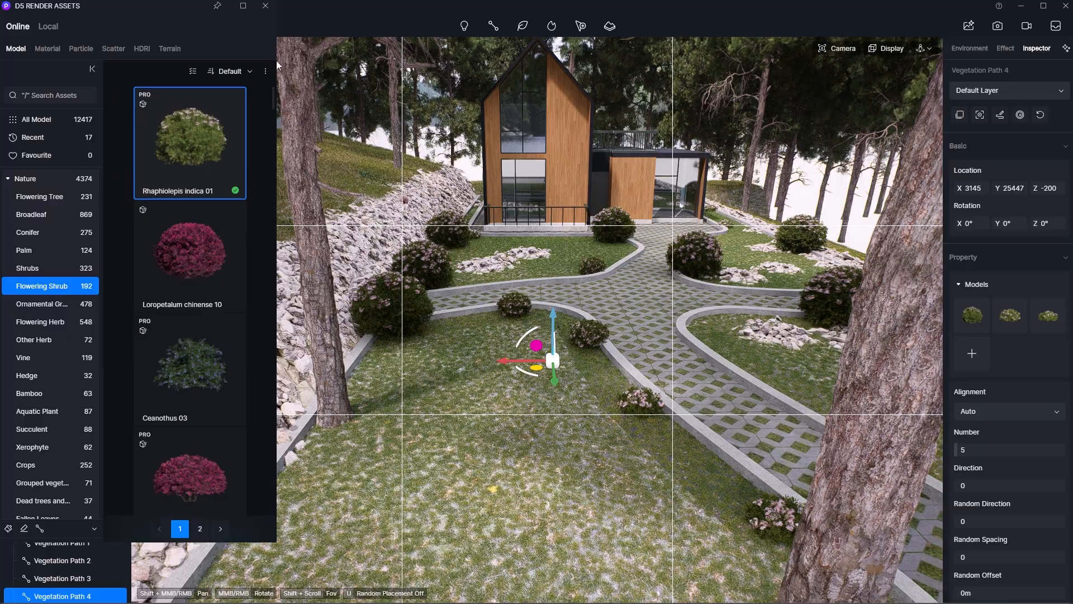
click(258, 8)
Step: Set the shrub path around the front lawn with the rock bed to 26 plants, size 0.4 and random size 0.68
shift+middle_drag(652, 289, 578, 326)
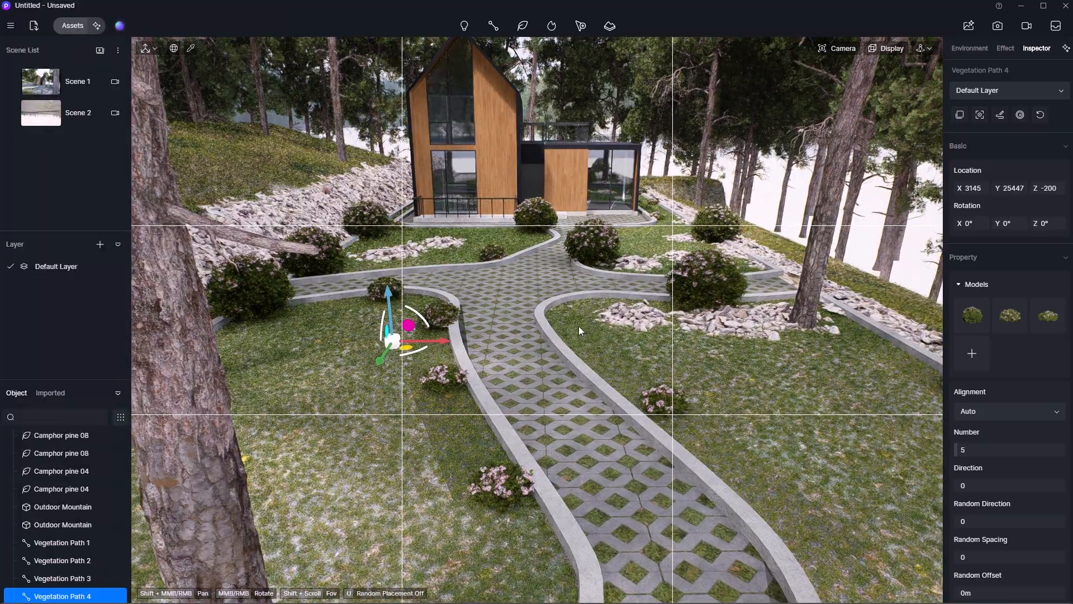
click(569, 319)
double_click(569, 319)
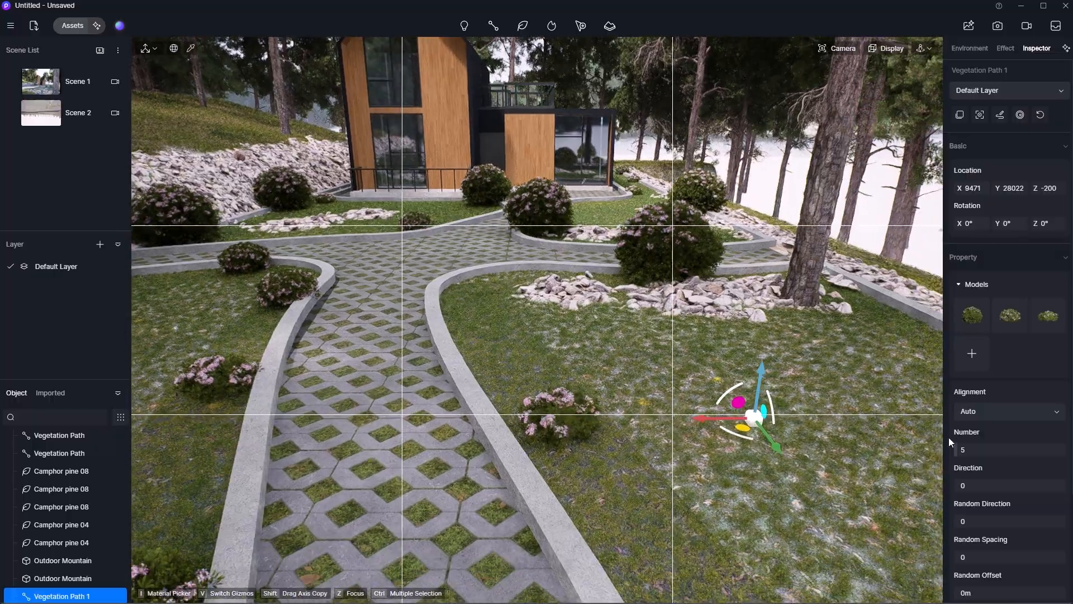
drag(960, 449, 981, 449)
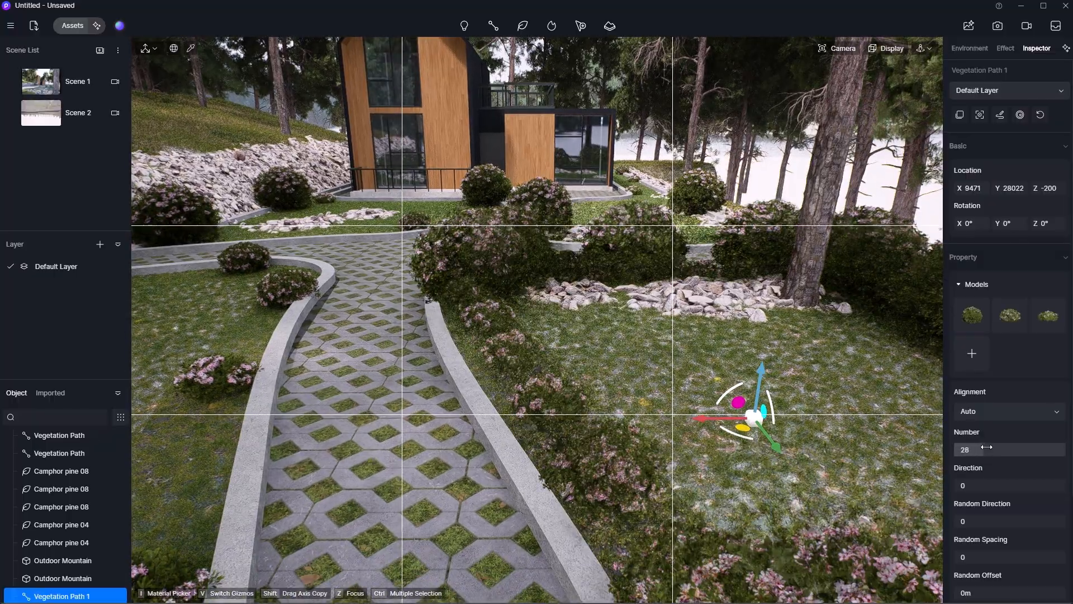
scroll(999, 566, down, 2)
drag(999, 566, 1038, 559)
scroll(989, 561, down, 1)
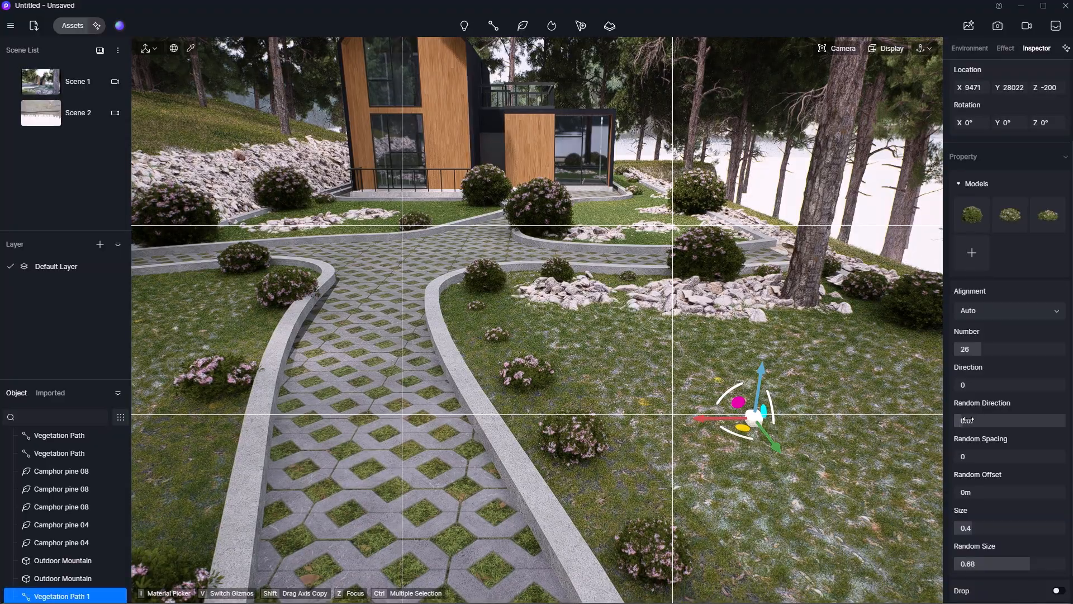
Step: Give the front lawn's shrub path random direction 0.61, random spacing 0.23, random offset 0.16 m, number 47 and size 0.39
mouse_move(1008, 419)
mouse_down()
mouse_move(987, 425)
mouse_move(1022, 421)
mouse_up()
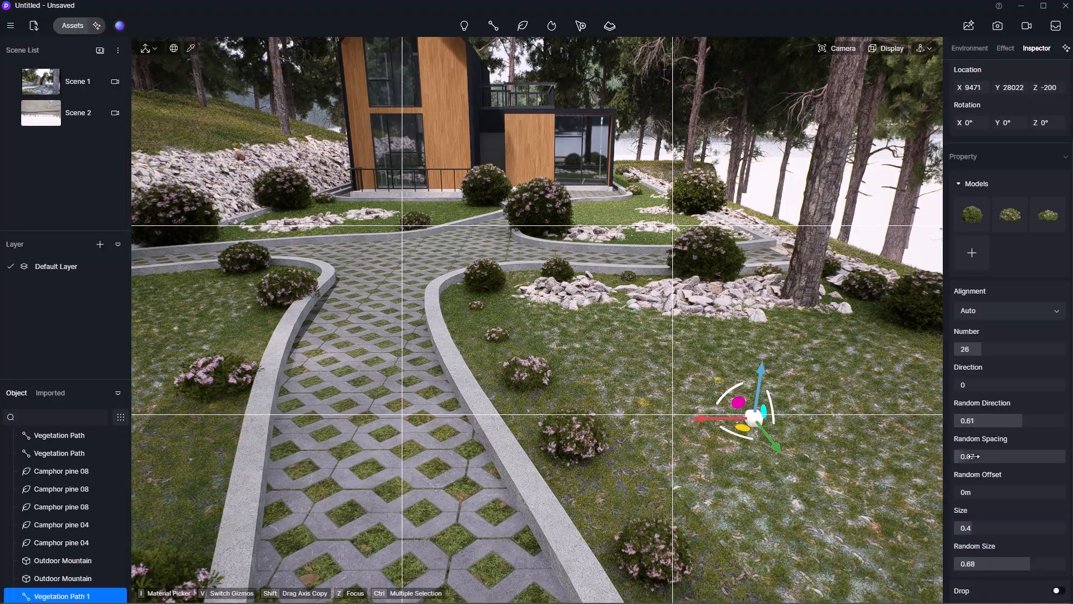
mouse_move(972, 456)
mouse_down()
mouse_move(1014, 456)
mouse_move(987, 457)
mouse_up()
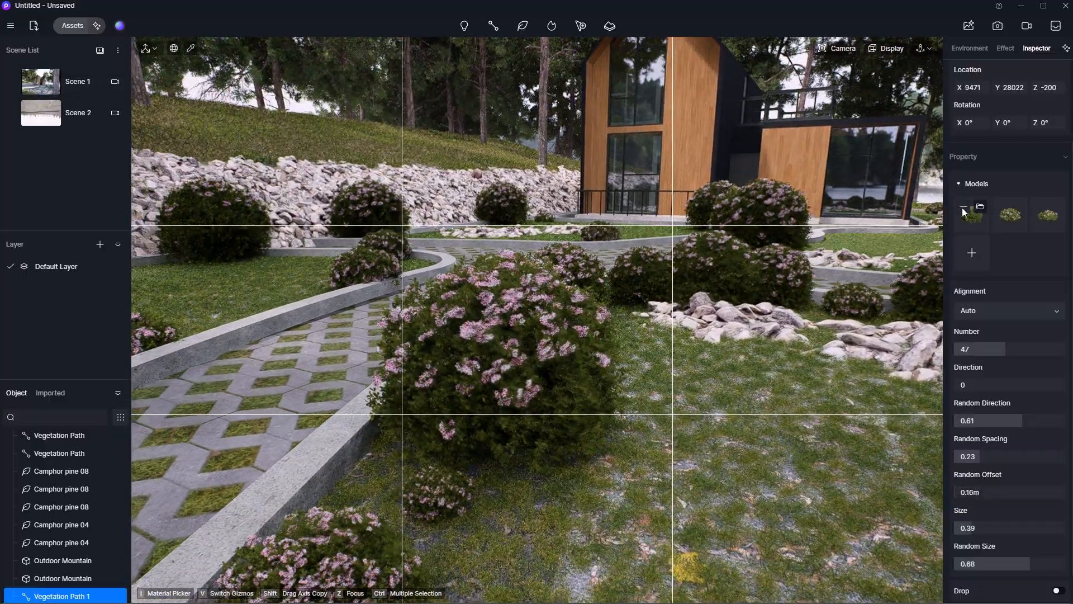
mouse_move(965, 210)
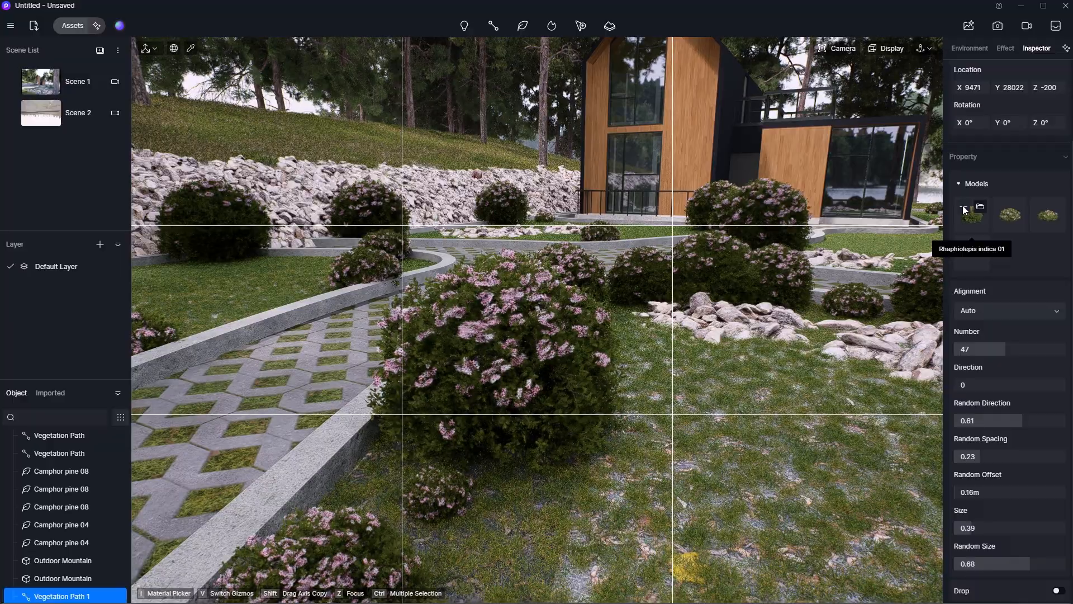
Step: Remove Rhaphiolepis indica 01 from the rock-bed and glazed-wing lawn paths; give the latter number 52, random direction 0.23, random spacing 0.27, random size 0.61
click(964, 208)
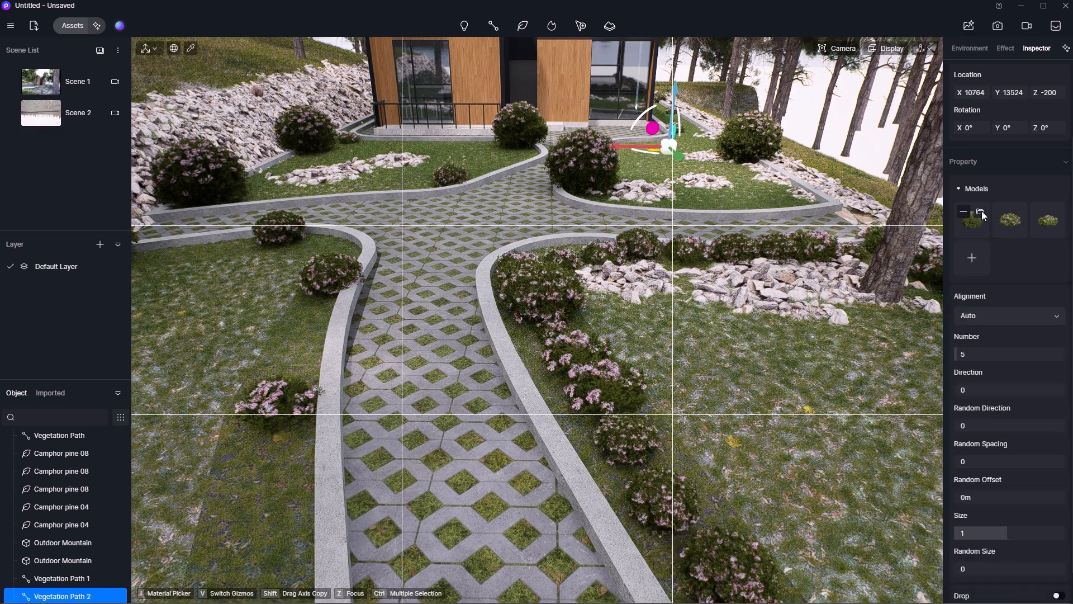
click(965, 212)
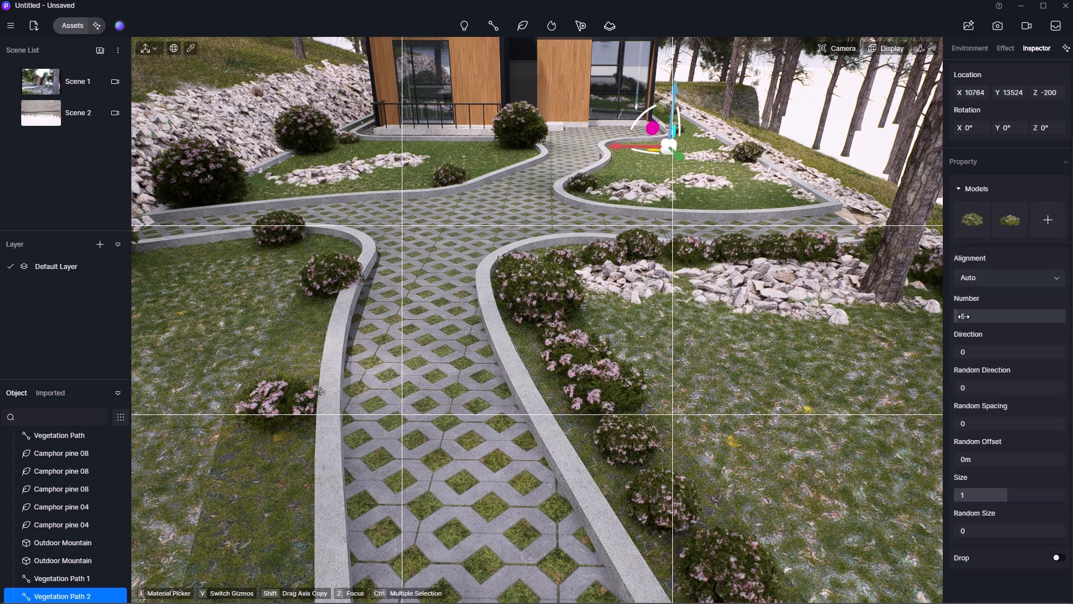
drag(964, 316, 1011, 316)
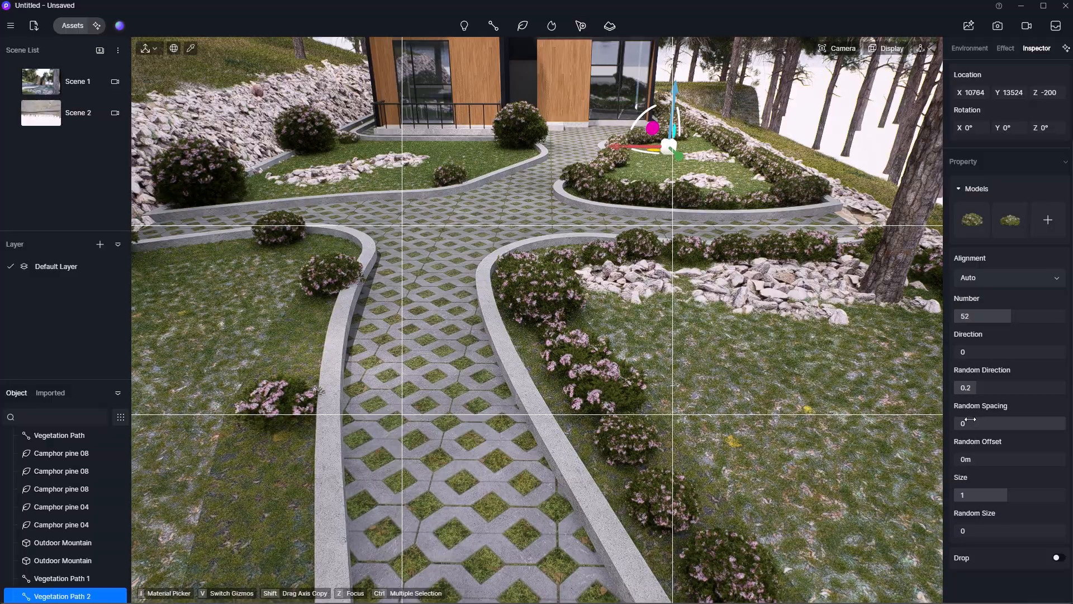
drag(970, 419, 980, 390)
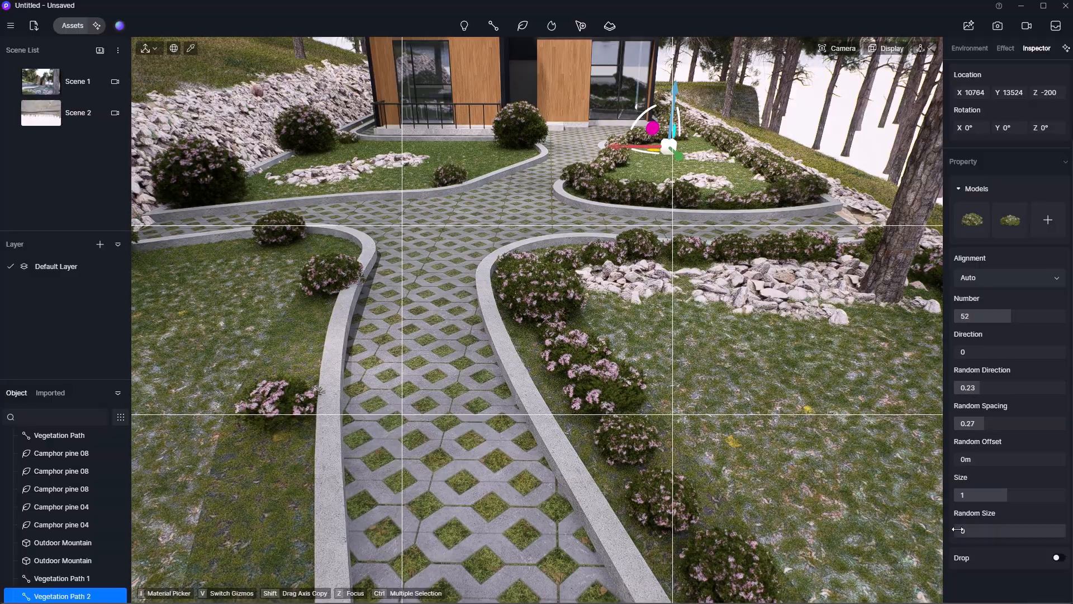
drag(985, 529, 1008, 529)
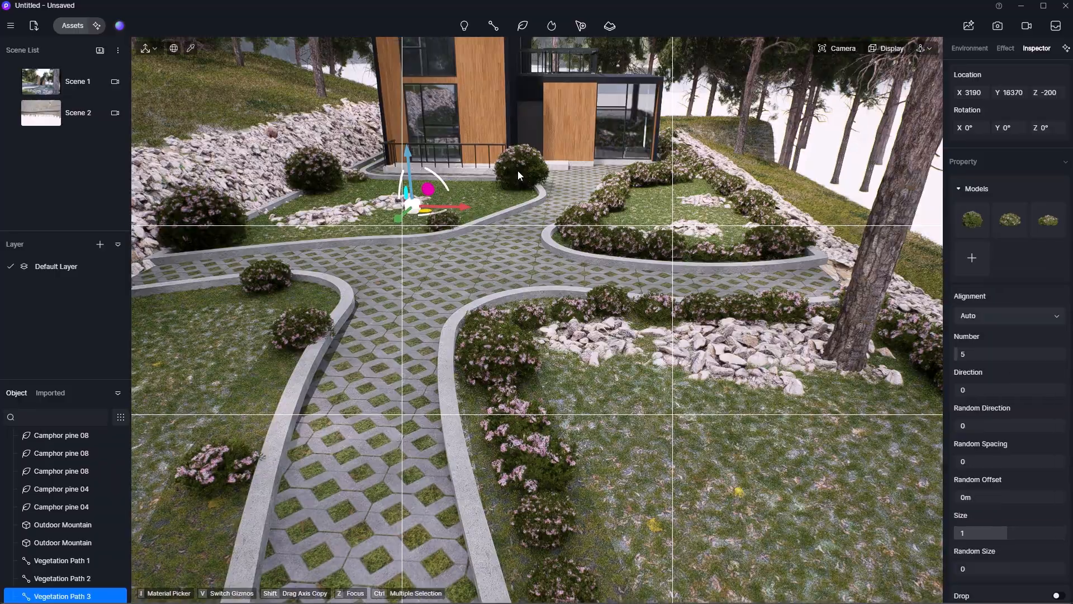
Step: Remove Rhaphiolepis indica 01 from the tall-facade lawn's path; set number 26, random direction 0.21, random spacing 0.16, size 1.28 and random size 0.41
scroll(520, 173, up, 3)
click(965, 211)
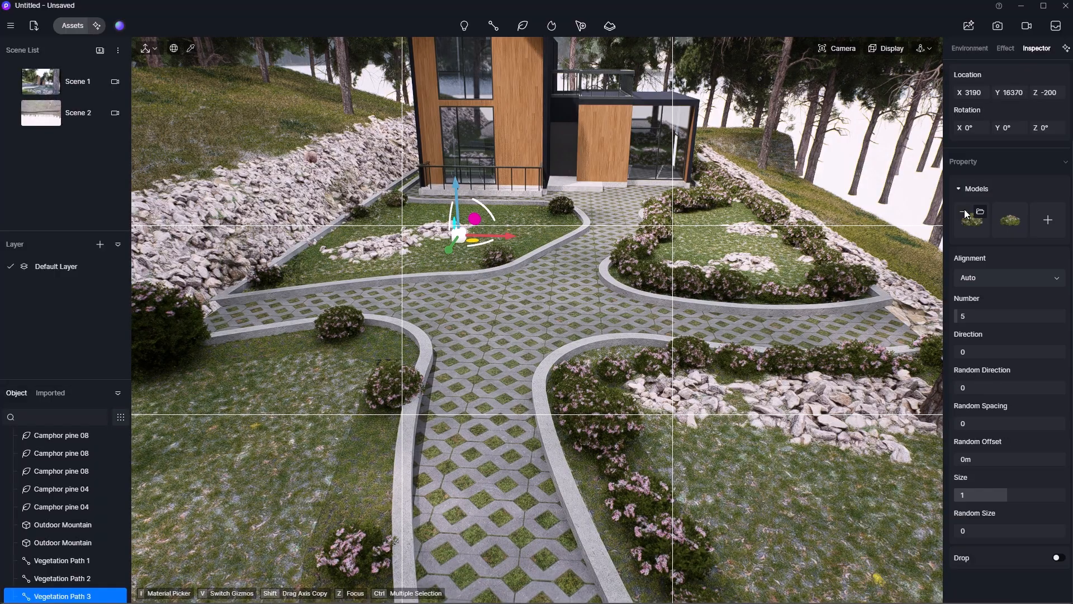
mouse_move(969, 316)
mouse_down()
mouse_move(1001, 317)
mouse_move(982, 317)
mouse_up()
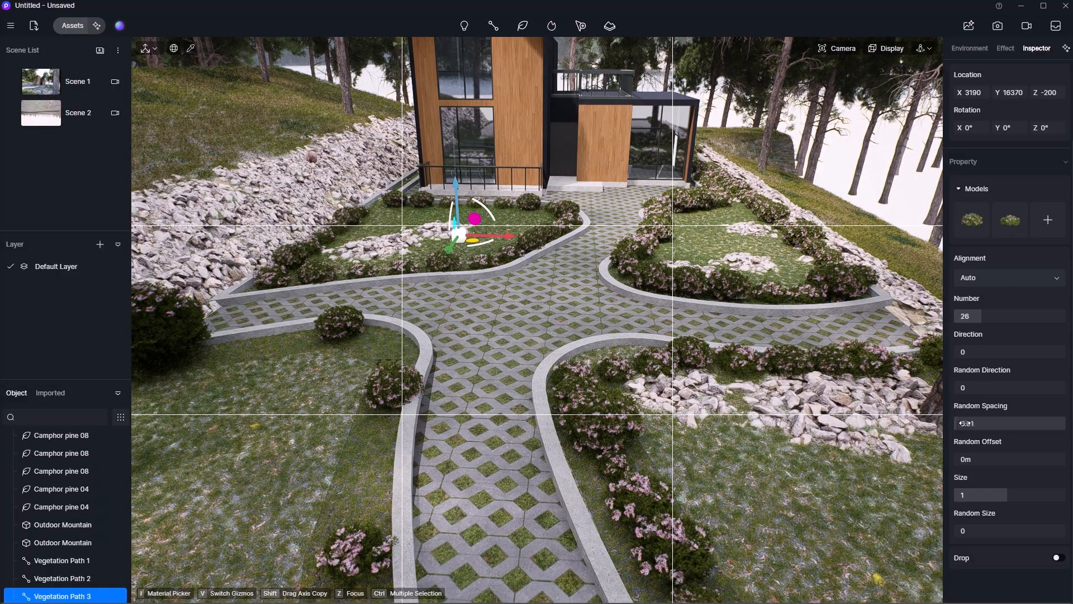
drag(965, 423, 986, 423)
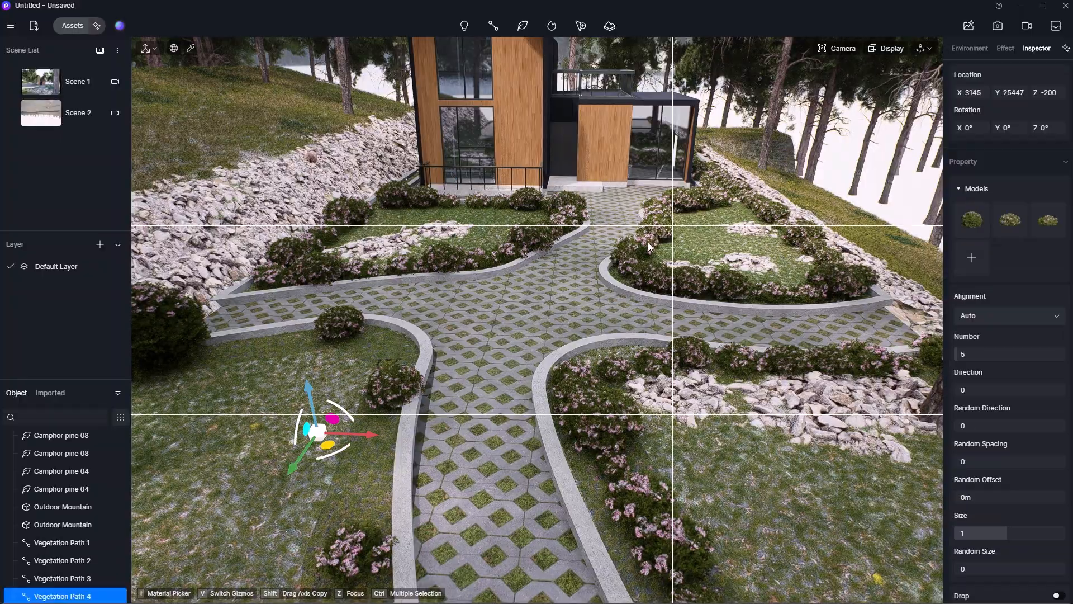
Step: Remove Rhaphiolepis indica 01 from the opposite front lawn's path; set number 12, random direction 0.13, spacing 0.26, offset 0.35 m, size 1.08, random size 0.14
scroll(546, 317, down, 3)
mouse_move(542, 317)
right_down()
mouse_move(557, 312)
mouse_move(542, 331)
right_up()
scroll(543, 331, up, 1)
drag(958, 354, 965, 354)
click(962, 210)
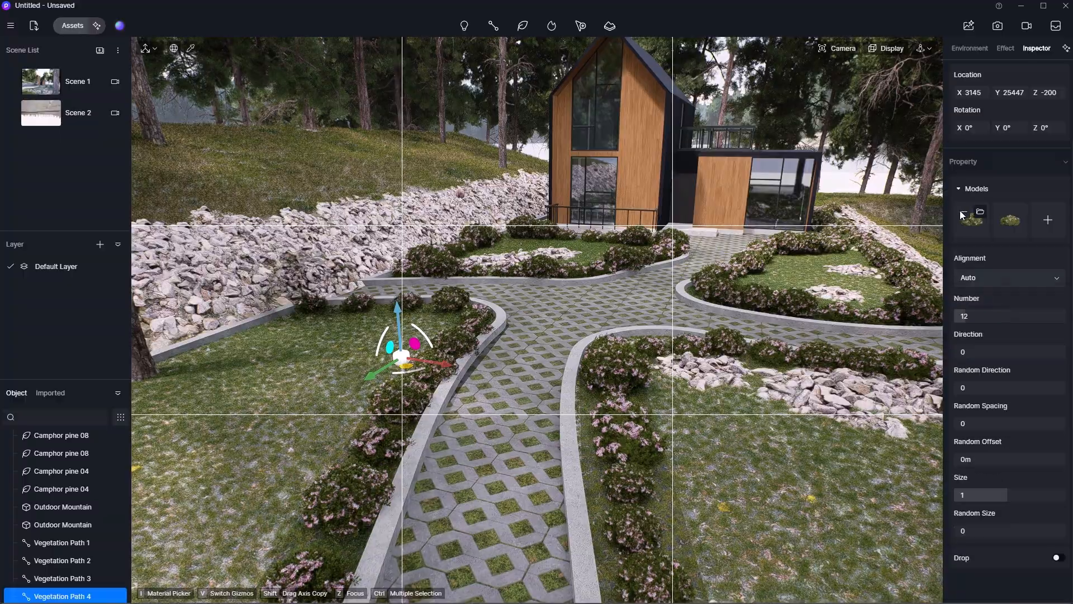
drag(1003, 495, 1008, 495)
drag(960, 387, 999, 423)
drag(960, 459, 965, 459)
drag(963, 530, 979, 531)
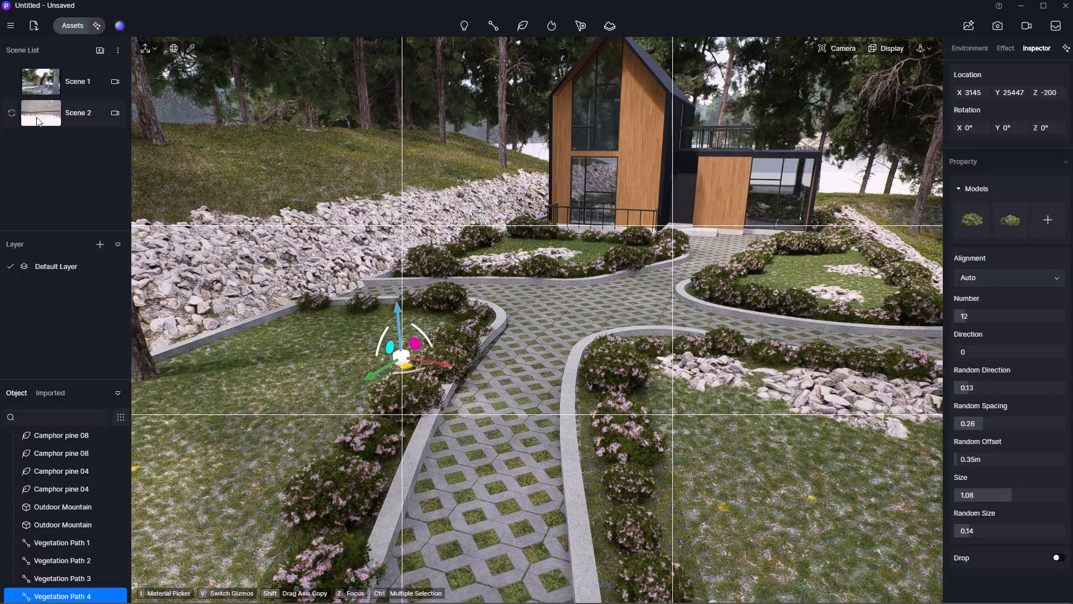
Step: In the Scene 2 view, add Rosa rugosa 03 to the glazed-wing lawn's shrub path with size 0.65 and random size 0.33
click(92, 114)
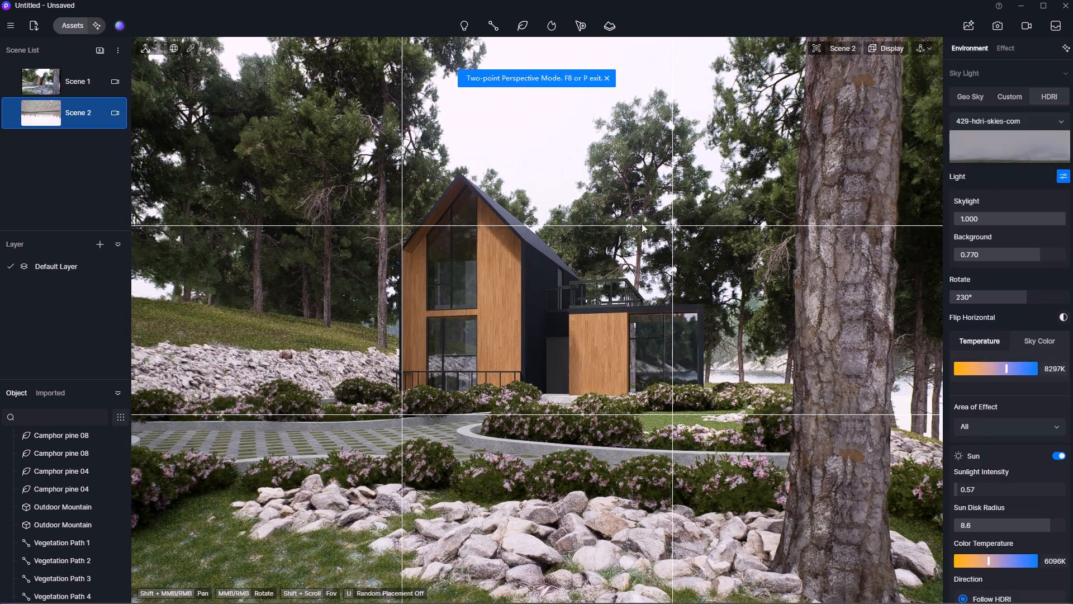
click(610, 429)
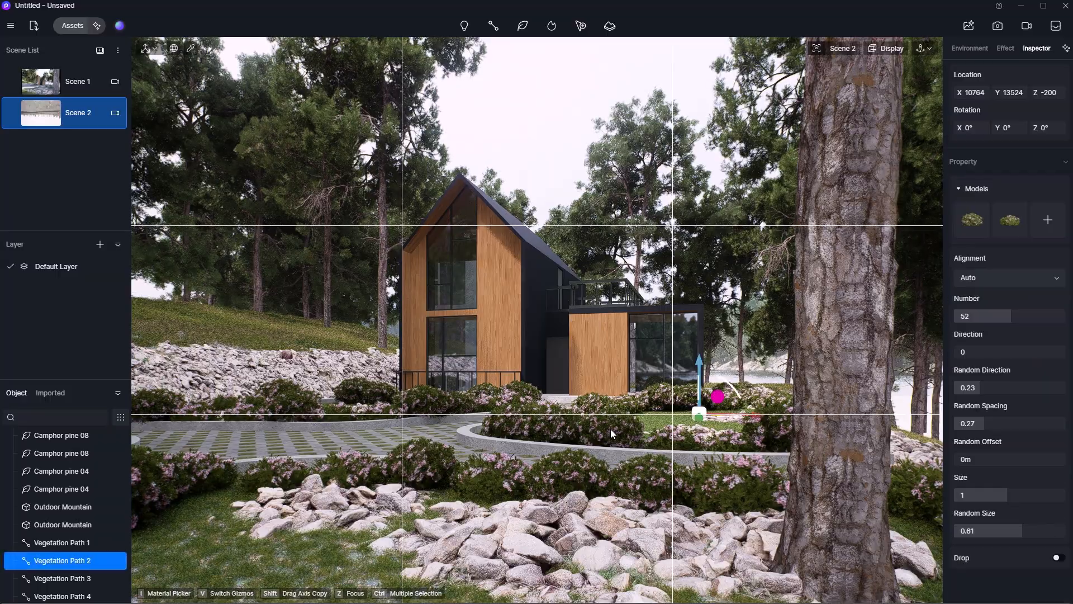
click(1048, 221)
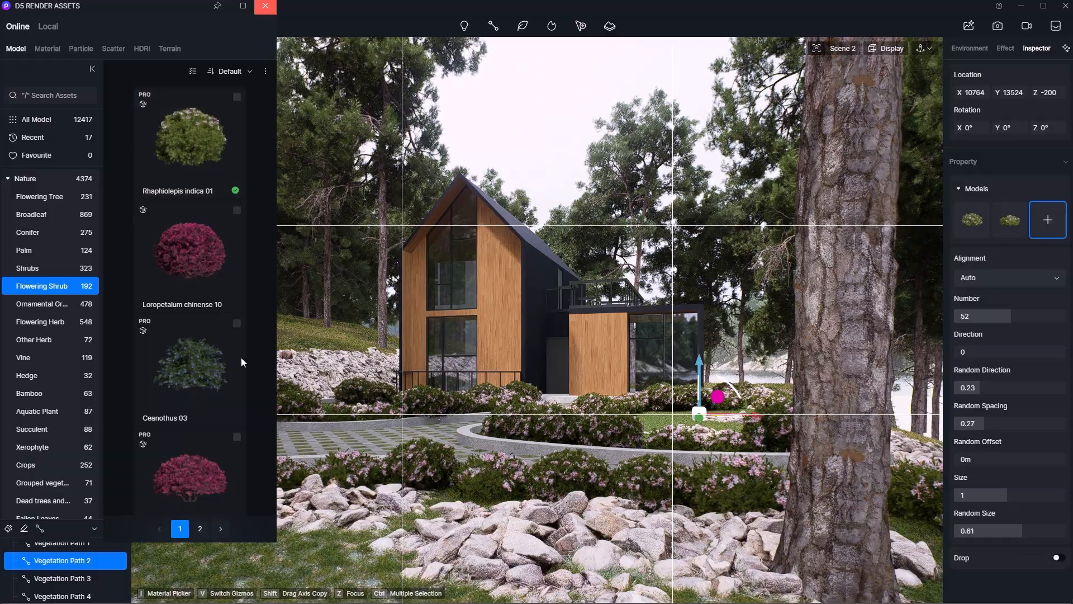
scroll(238, 362, down, 5)
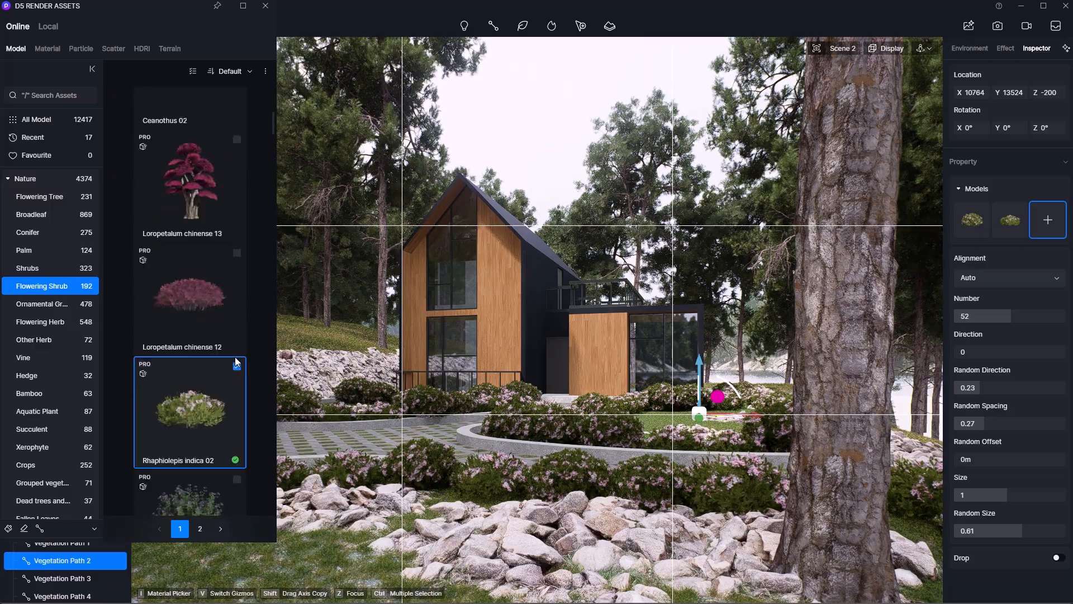
scroll(236, 361, down, 6)
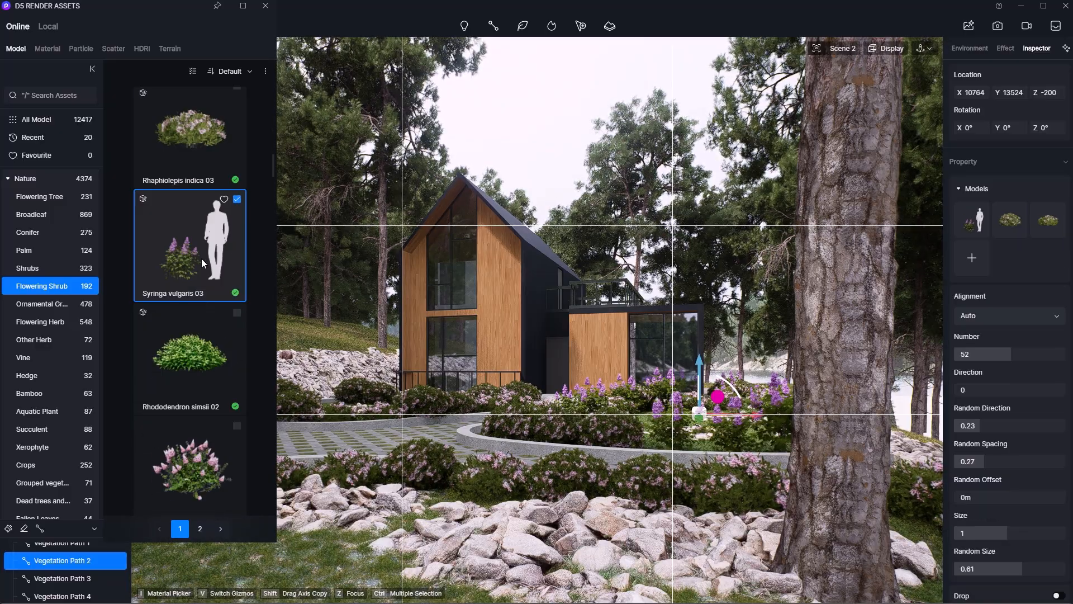
scroll(202, 263, up, 1)
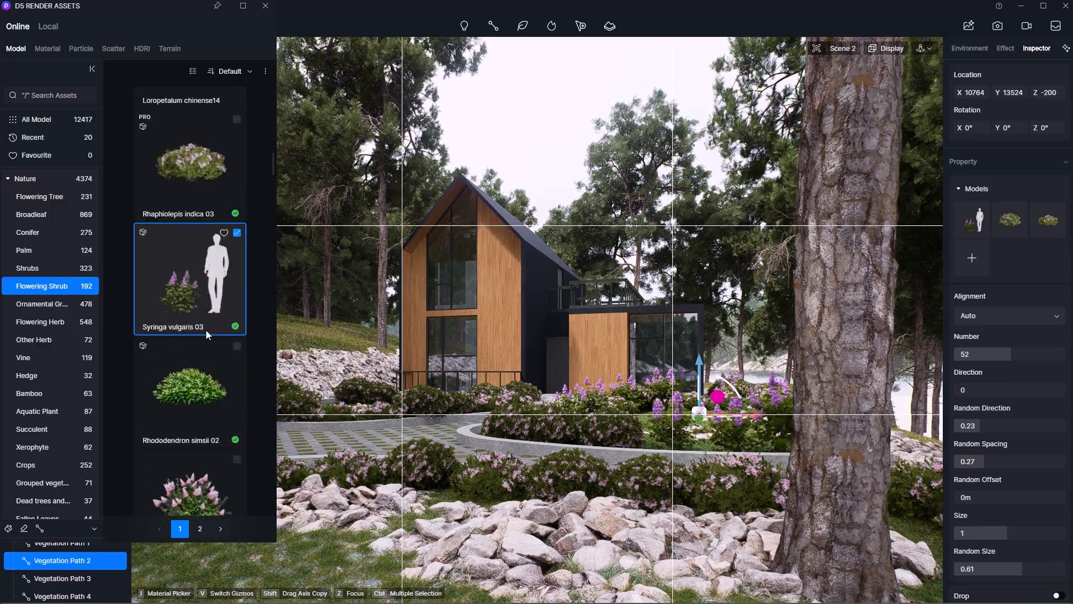
scroll(204, 331, down, 9)
click(237, 384)
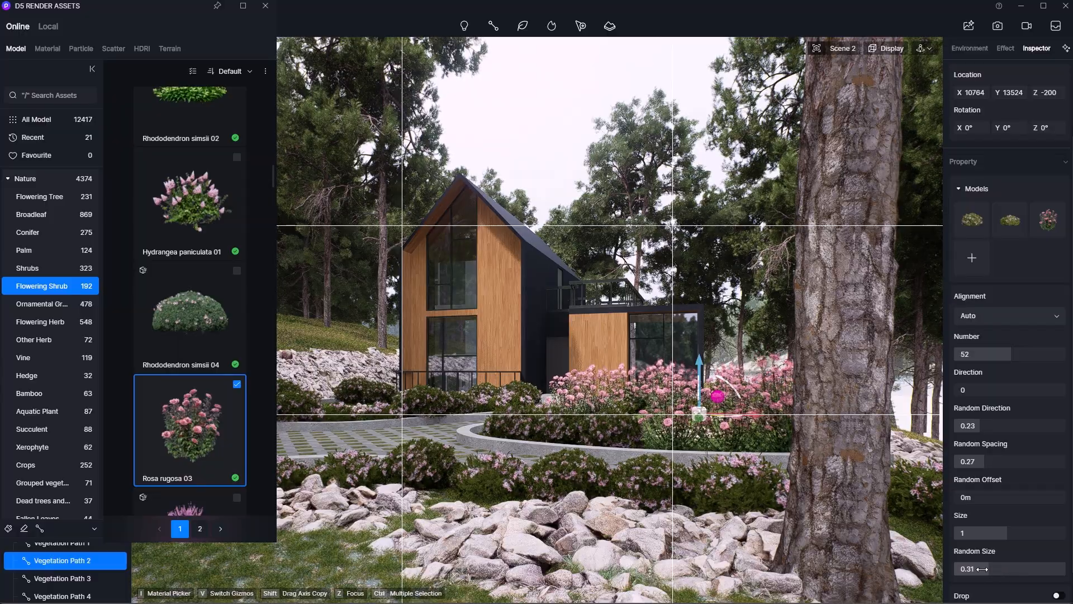
click(981, 532)
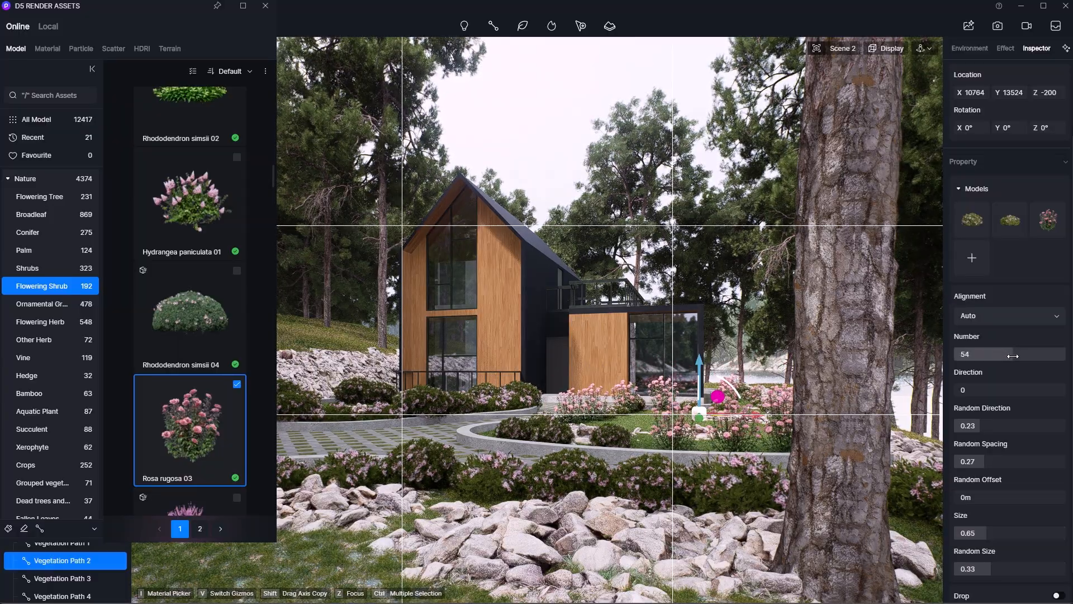
Step: Add Rosa rugosa 03 to the front rock-bed lawn's shrub path and set size 0.59, random size 0.32 and number 76
click(568, 481)
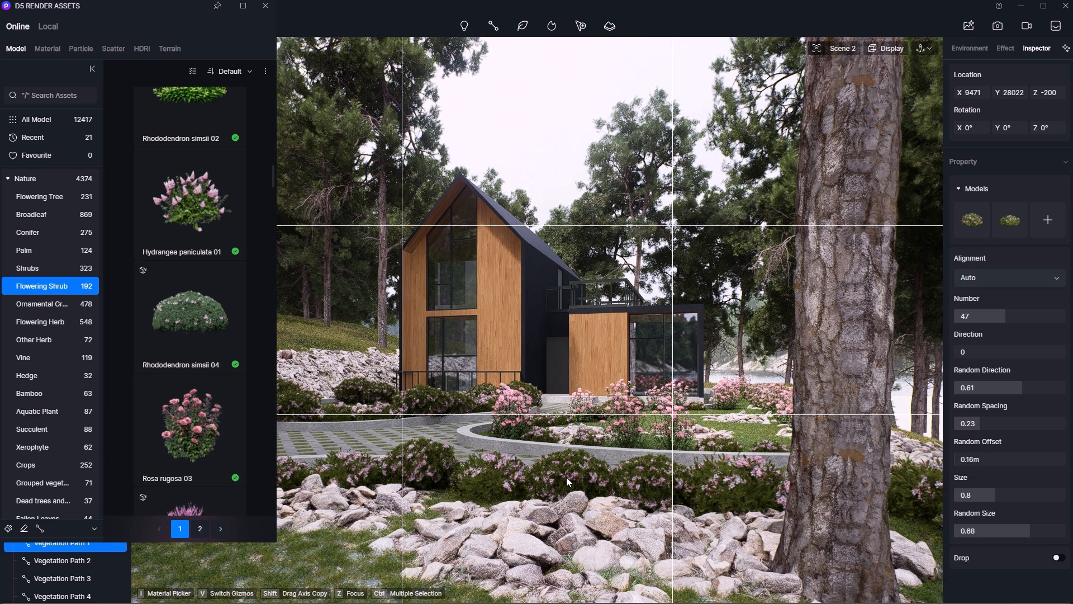
click(1048, 221)
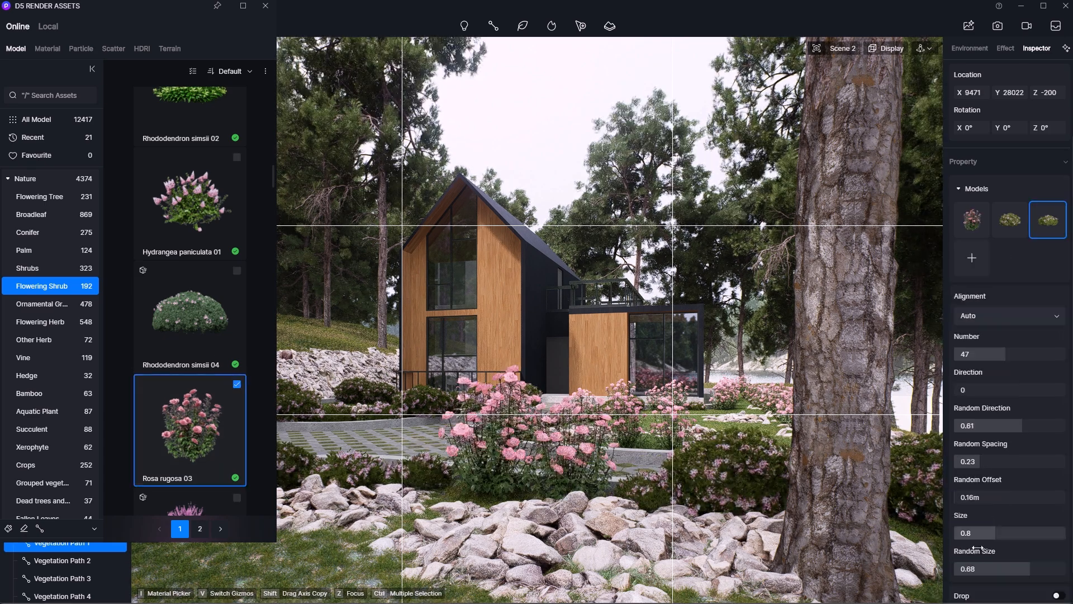
drag(1027, 570, 988, 569)
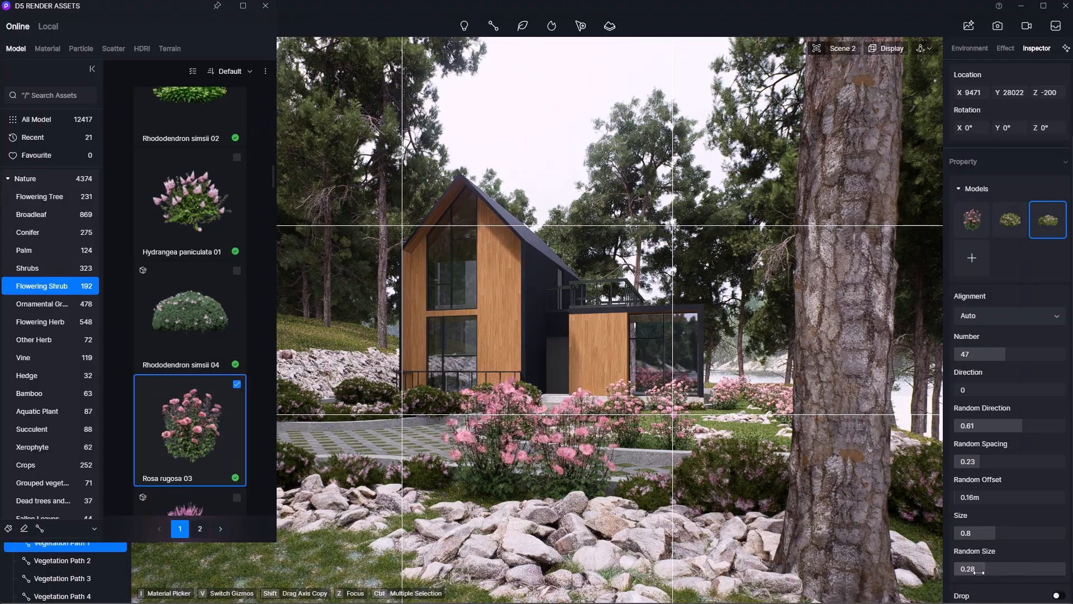
drag(991, 533, 984, 534)
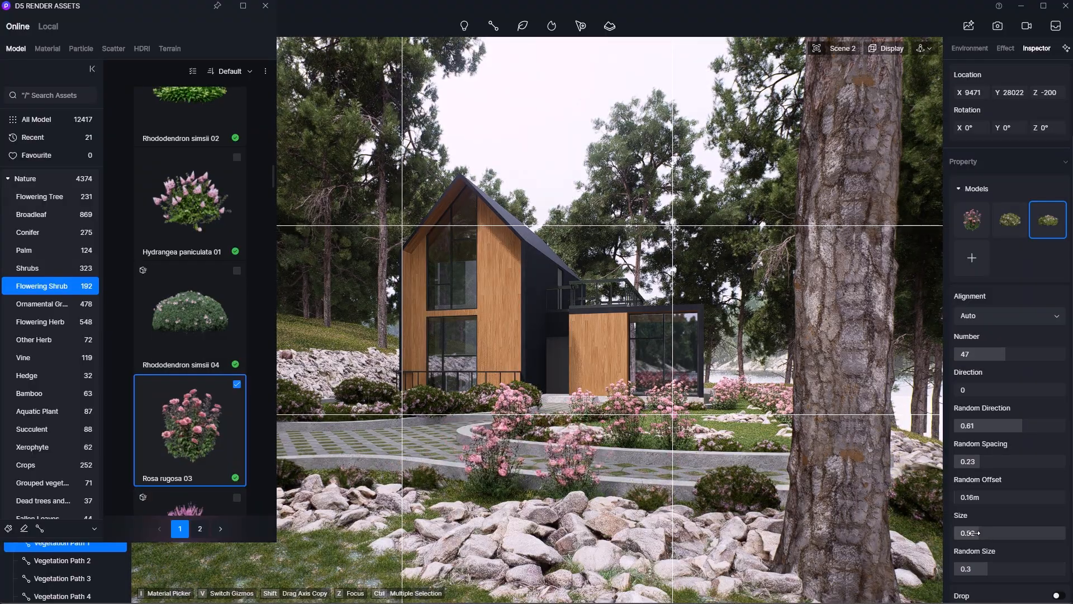
drag(1006, 356, 1038, 355)
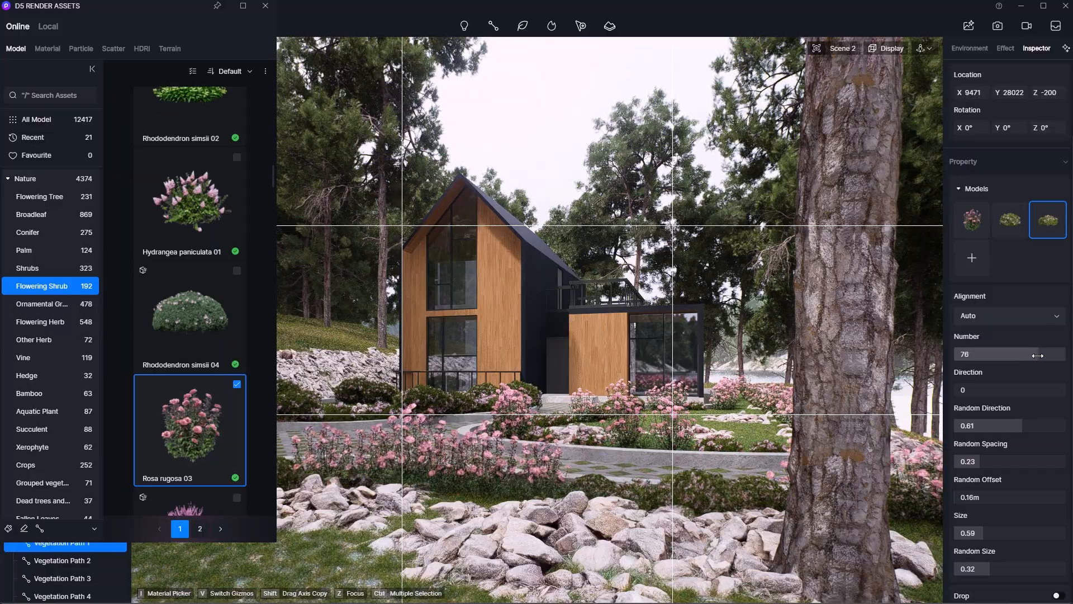
Step: Add Rosa rugosa 03 to the shrub path before the tall facade and set size 0.86, random size 0.32 and number 49
click(480, 407)
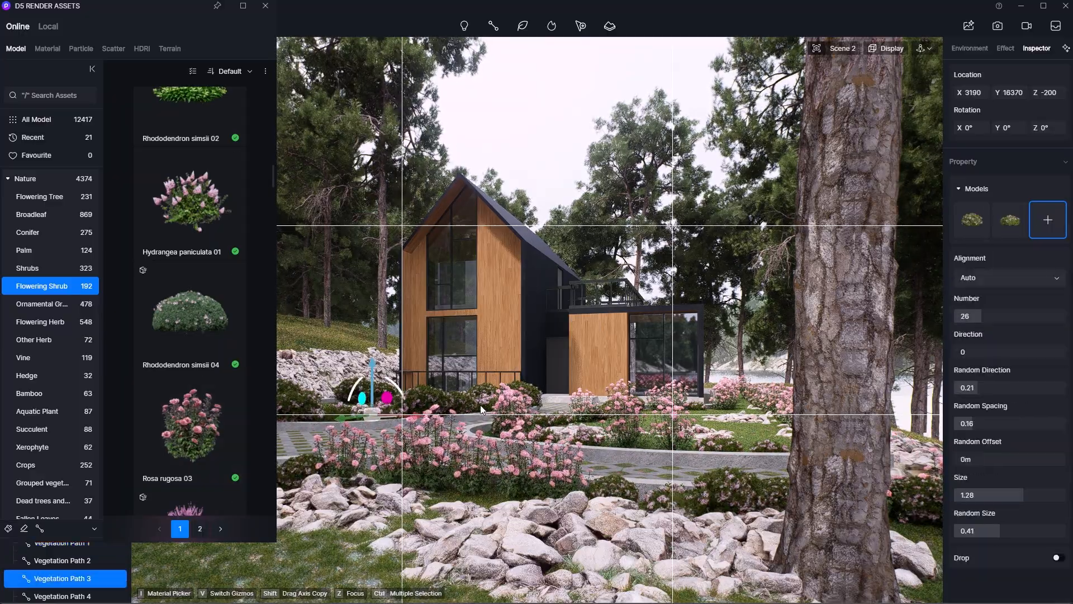
middle_drag(479, 407, 744, 403)
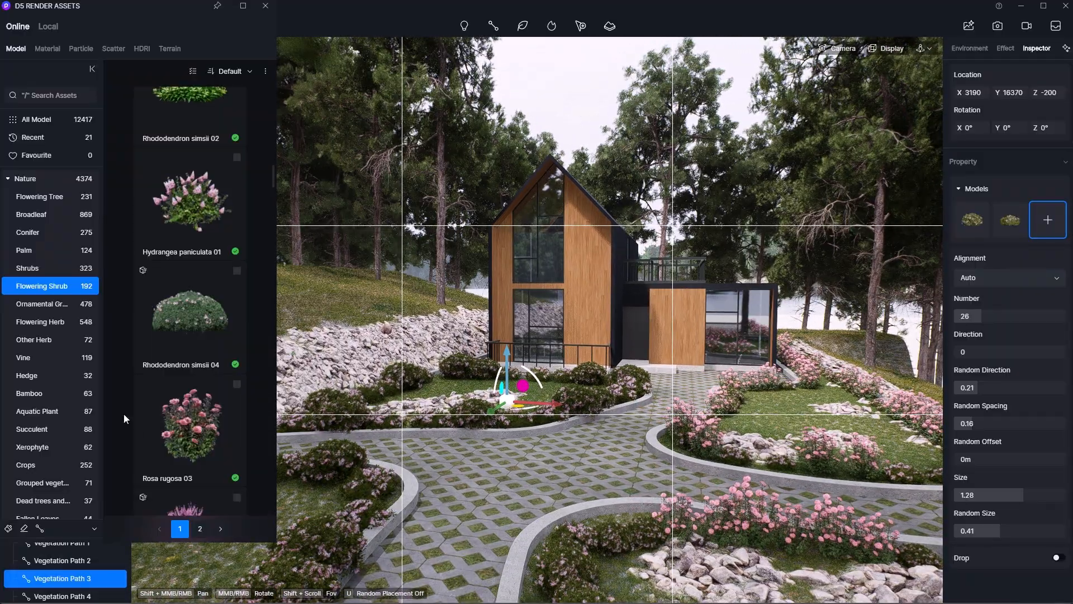
click(237, 383)
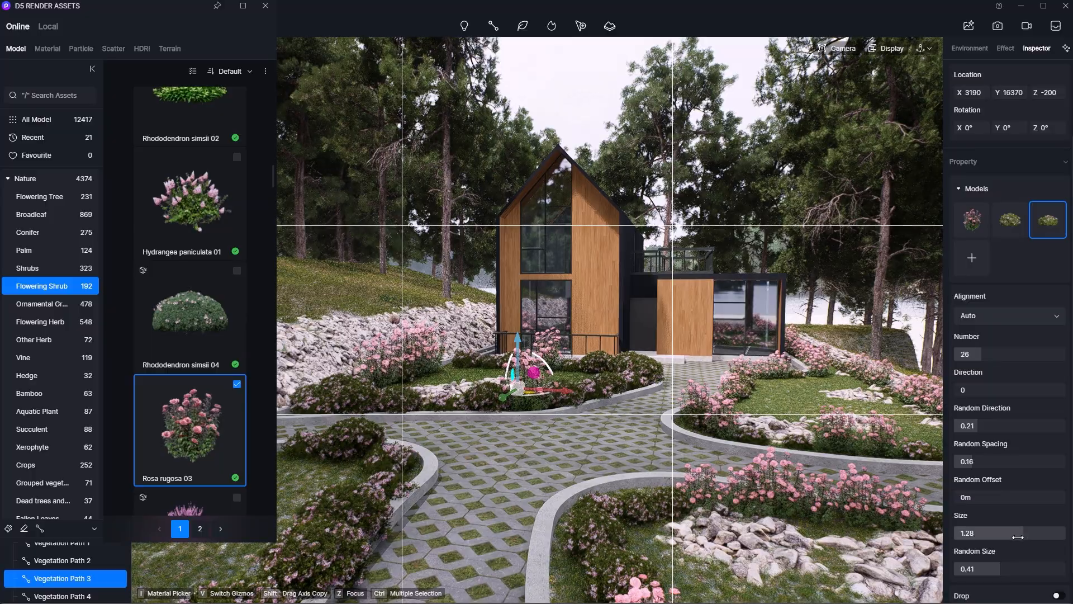
drag(1018, 538, 978, 570)
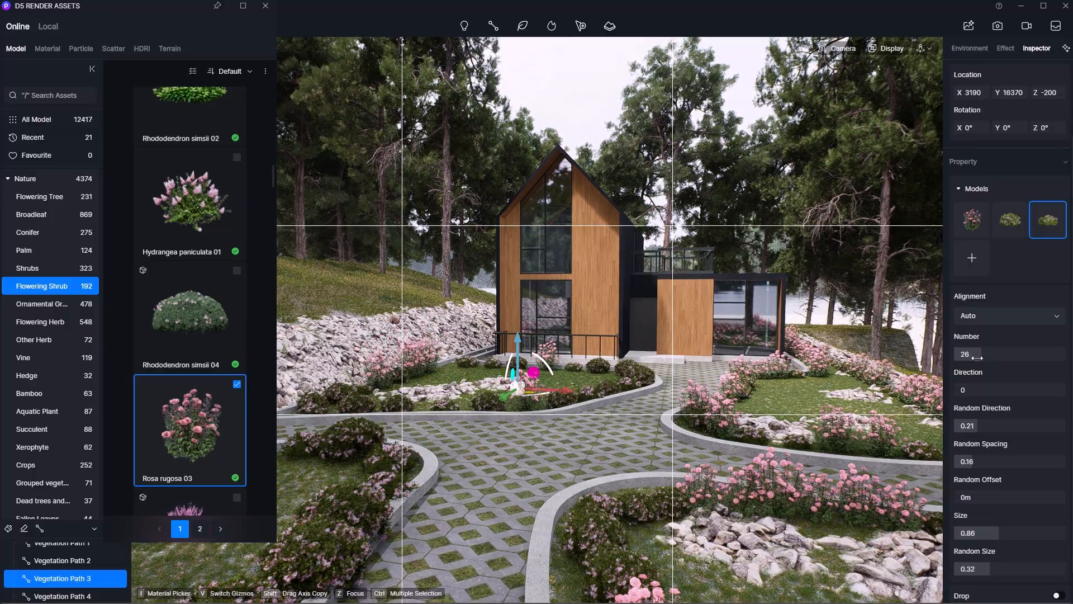
drag(986, 356, 1008, 354)
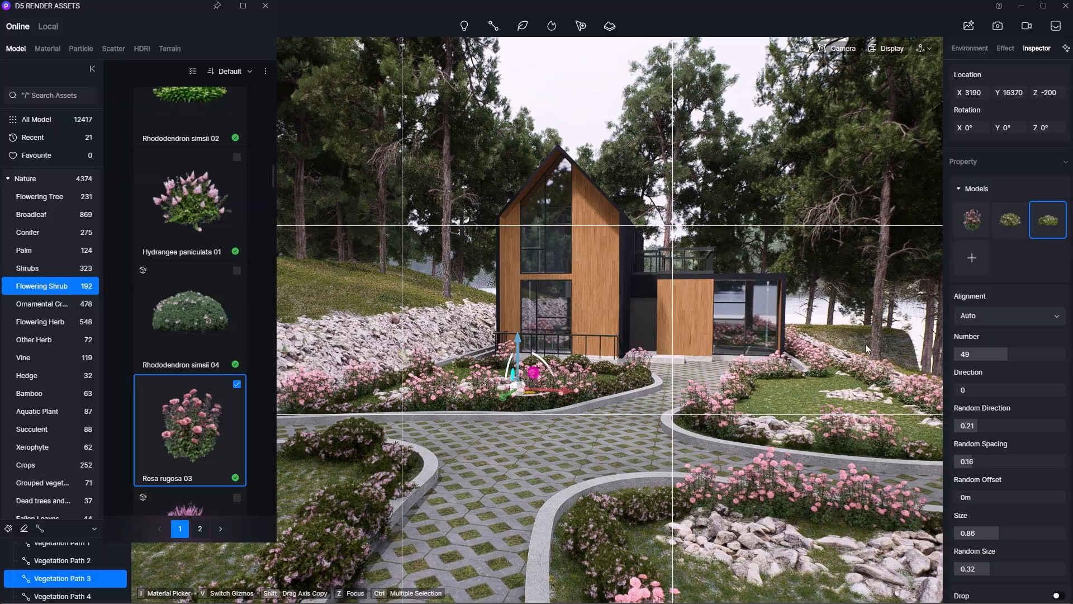
Step: Add Rosa rugosa 03 to the opposite front lawn's path, set size 0.68, random size 0.11 and number 20, and close the asset library
middle_drag(632, 405, 539, 408)
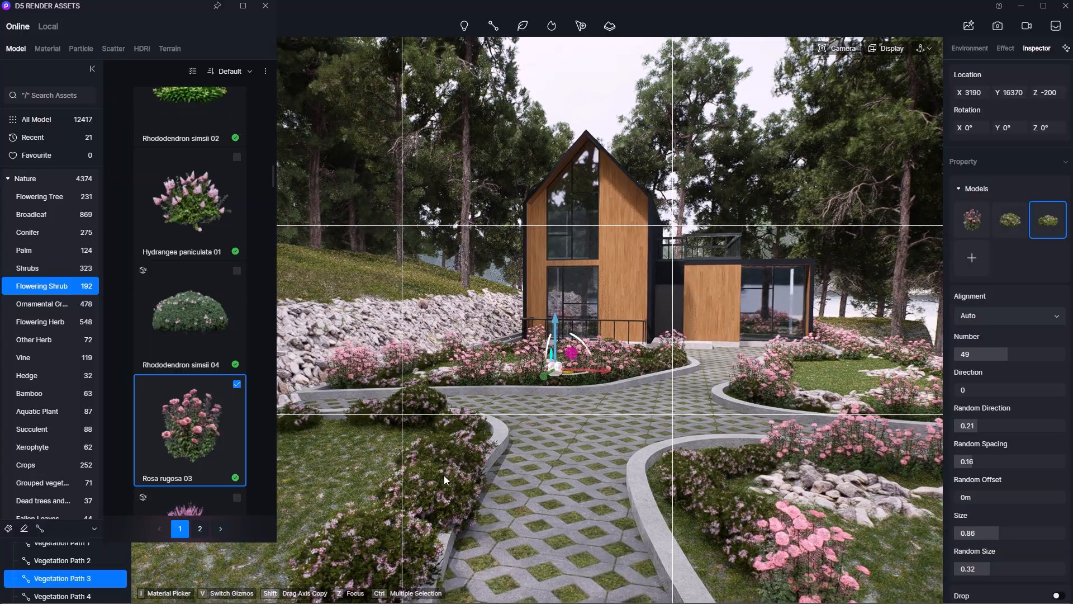
click(443, 475)
click(220, 469)
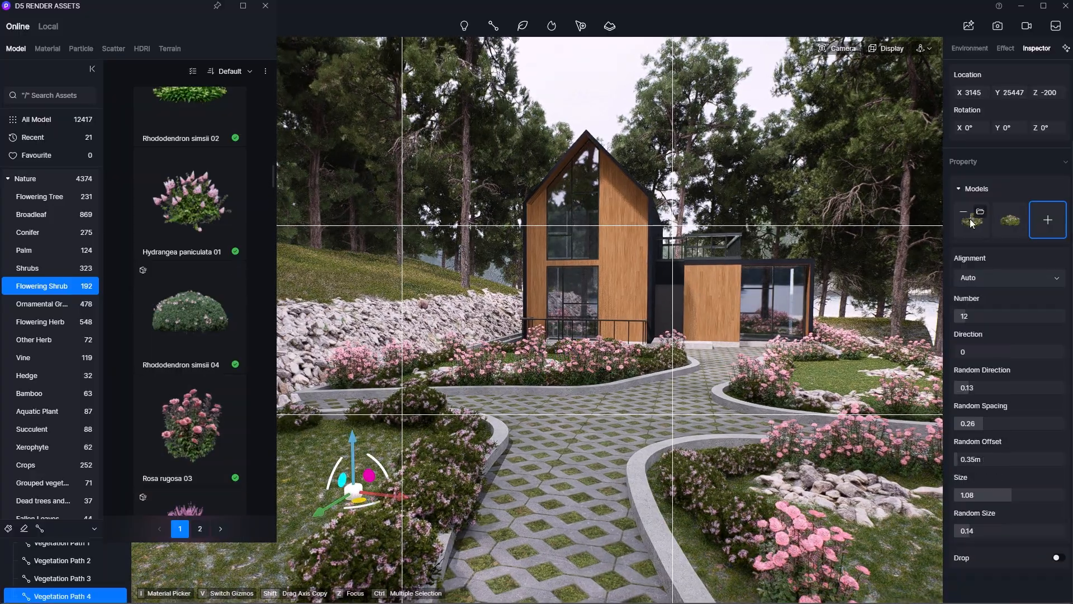
drag(964, 354, 973, 352)
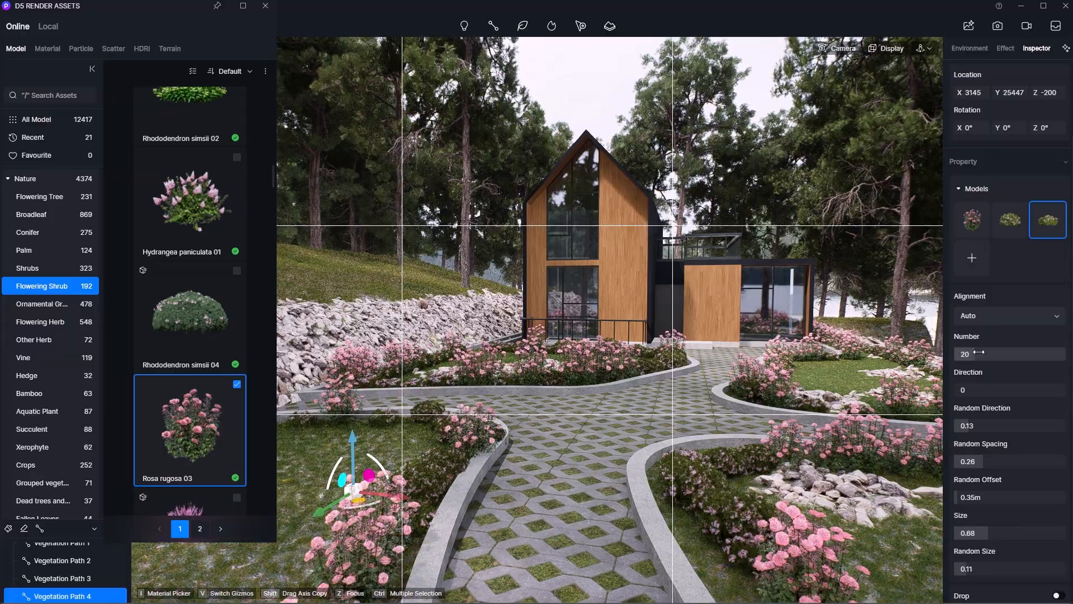
key(Escape)
click(265, 7)
Step: In the Scene 2 view, shift the large foreground Camphor pine 08 away from the cabin's glazed wing to about X 11623, Y 24205
shift+middle_drag(542, 358, 487, 339)
scroll(596, 341, up, 1)
shift+middle_drag(593, 343, 564, 347)
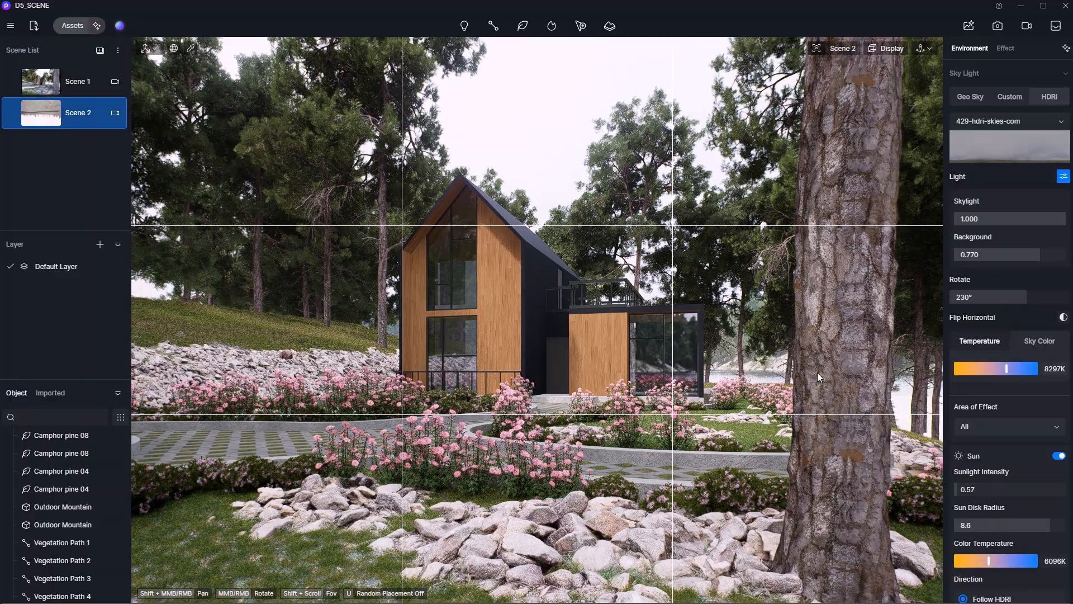
click(847, 378)
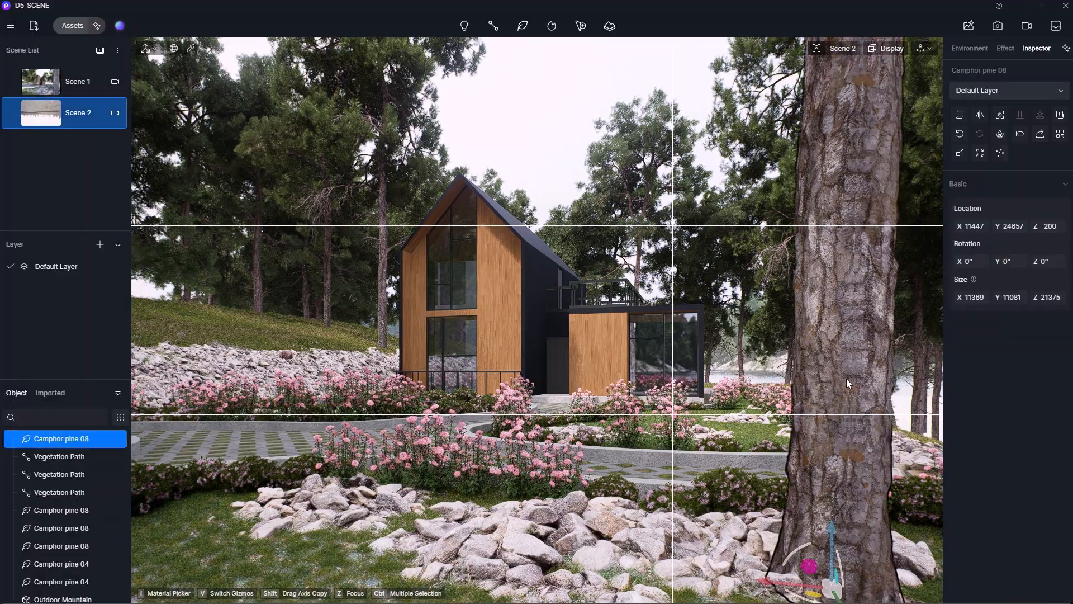
drag(749, 578, 851, 559)
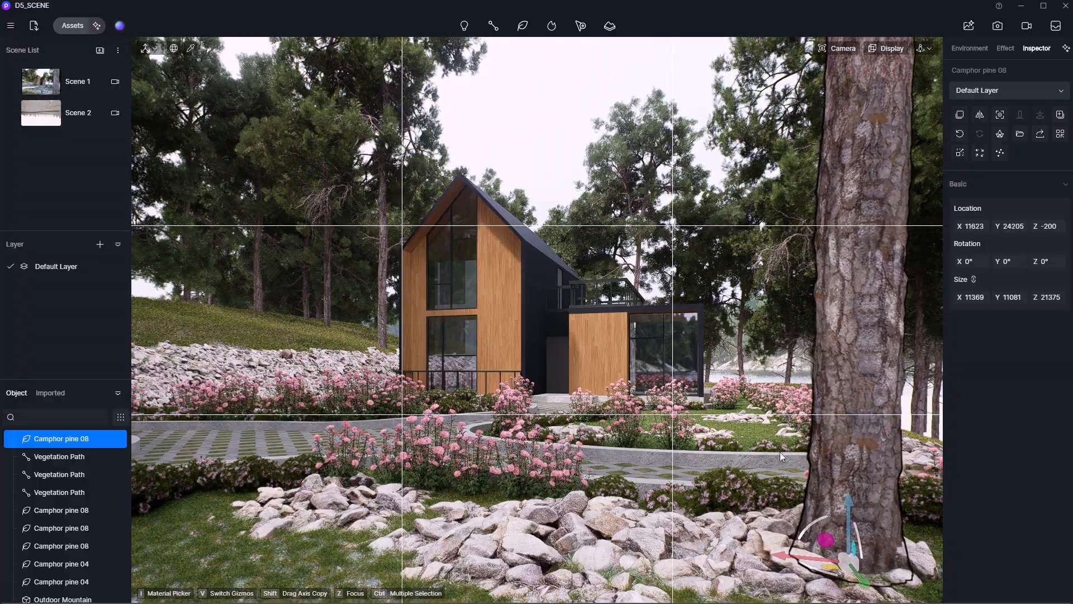
click(571, 160)
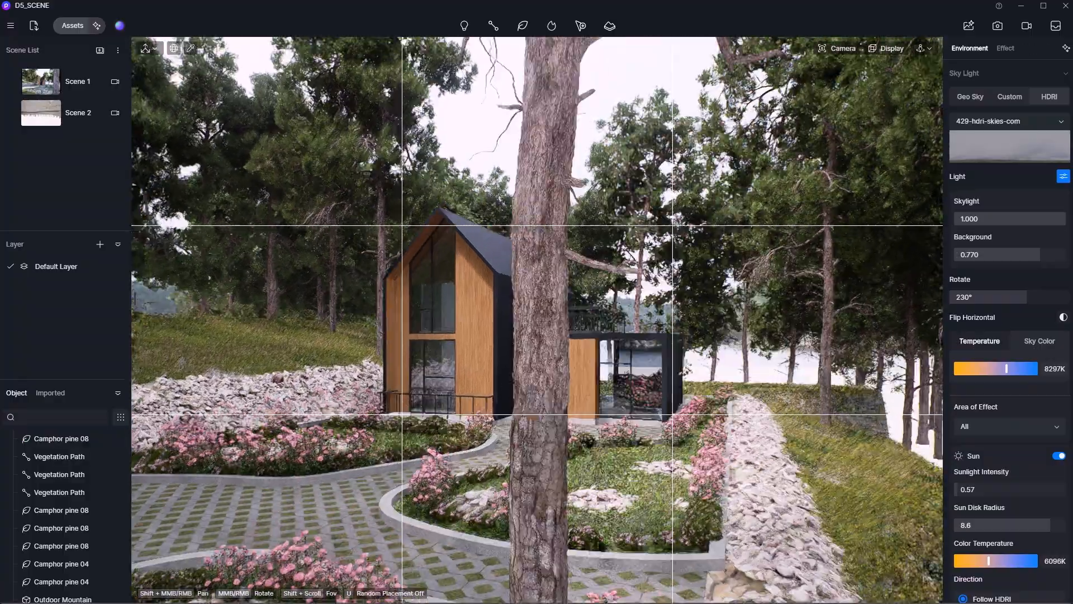
Step: Move the pine vegetation path on the glazed wing's side toward the lake to about X 52631, Y -24658, Z -14472, rotated 47°
right_drag(528, 291, 537, 335)
scroll(528, 291, down, 5)
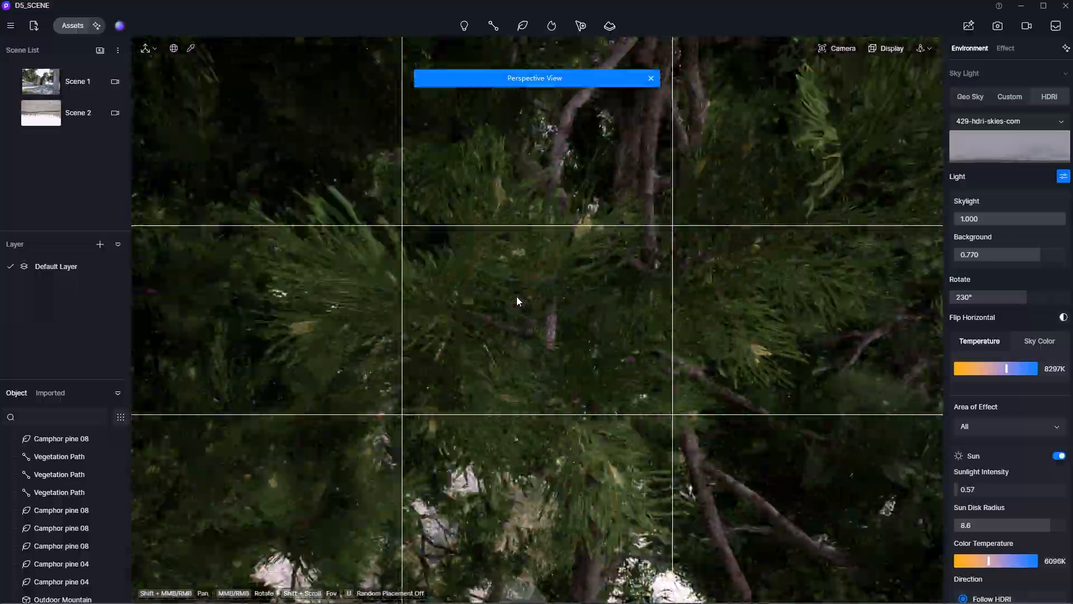
scroll(508, 336, down, 8)
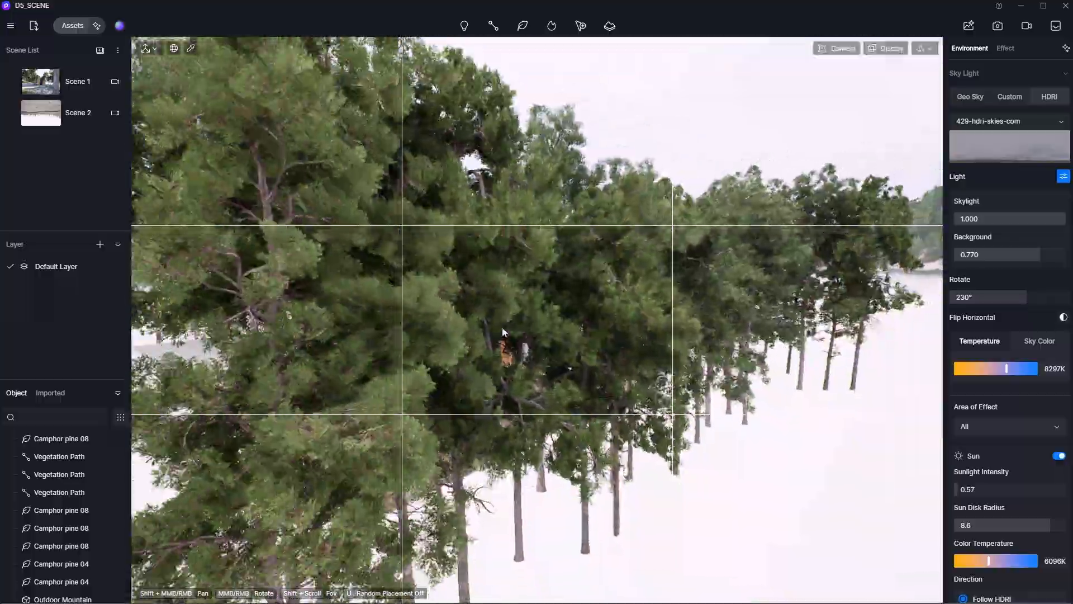
right_drag(502, 327, 652, 303)
middle_drag(551, 334, 535, 384)
click(602, 393)
scroll(602, 393, down, 5)
click(499, 341)
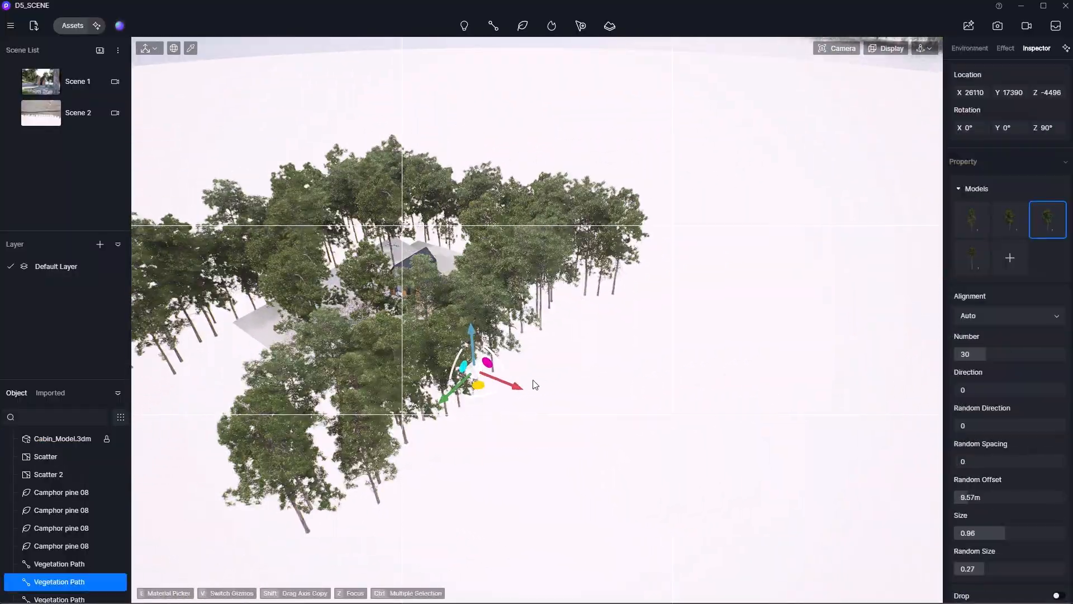
drag(515, 393, 709, 327)
middle_drag(710, 327, 665, 355)
drag(663, 346, 697, 334)
drag(647, 279, 644, 312)
middle_drag(643, 425, 634, 372)
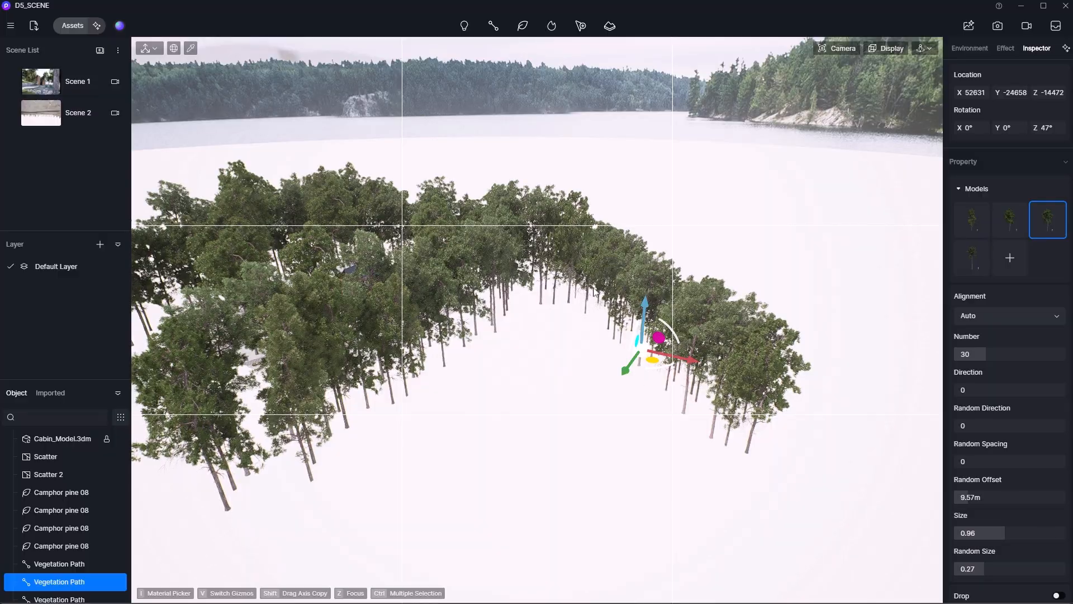
Step: Pull the pine path back toward the cabin from about X 42874 and lower it to about Z -16917, with Scene 2's camera preview shown
drag(594, 292, 380, 279)
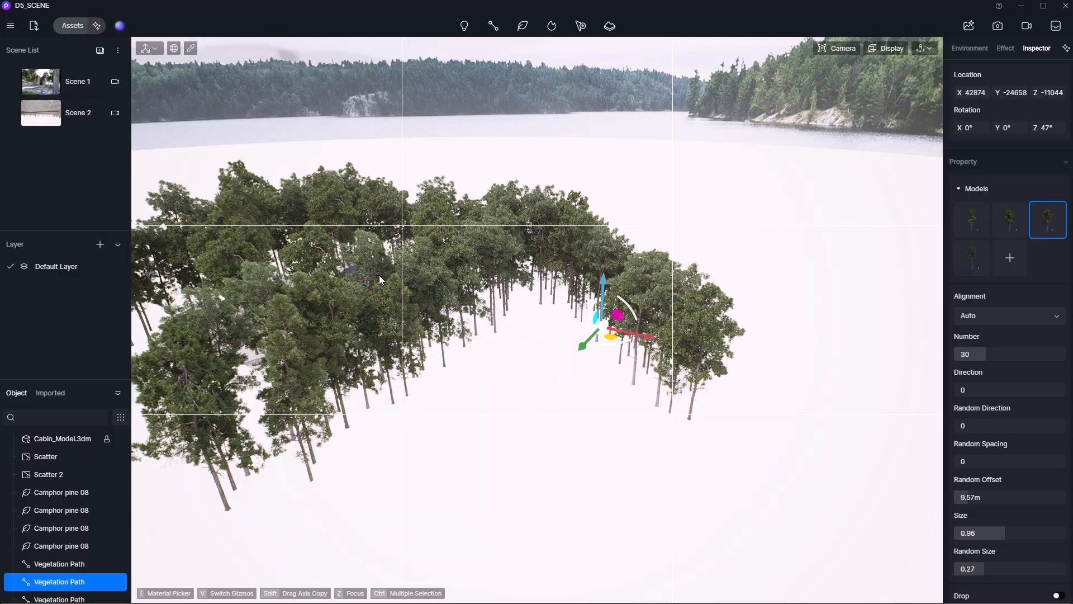
click(115, 113)
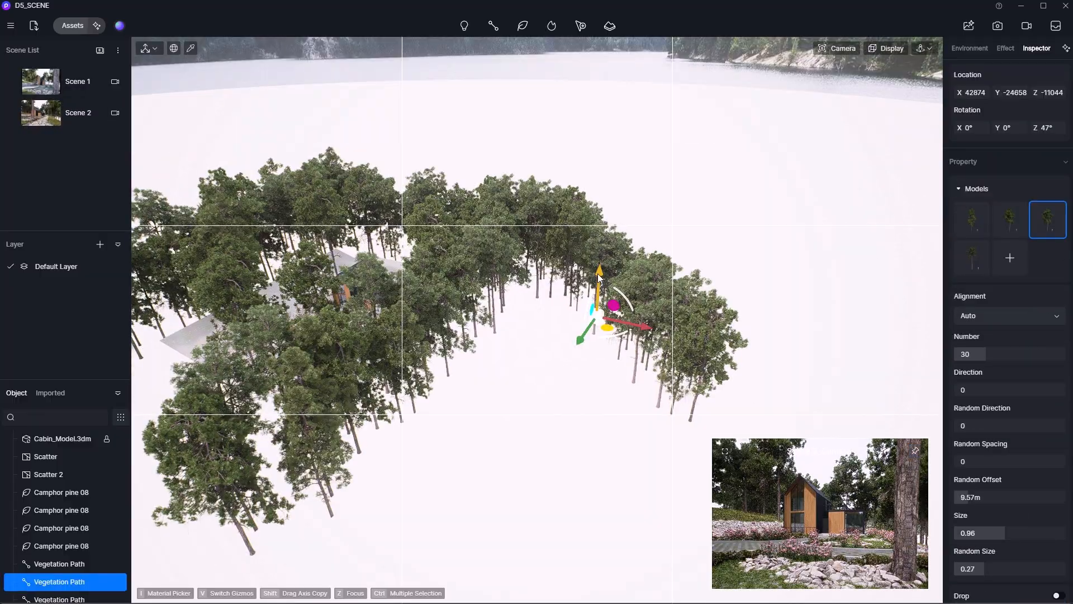
mouse_move(596, 273)
mouse_down()
mouse_move(592, 308)
mouse_move(595, 290)
mouse_up()
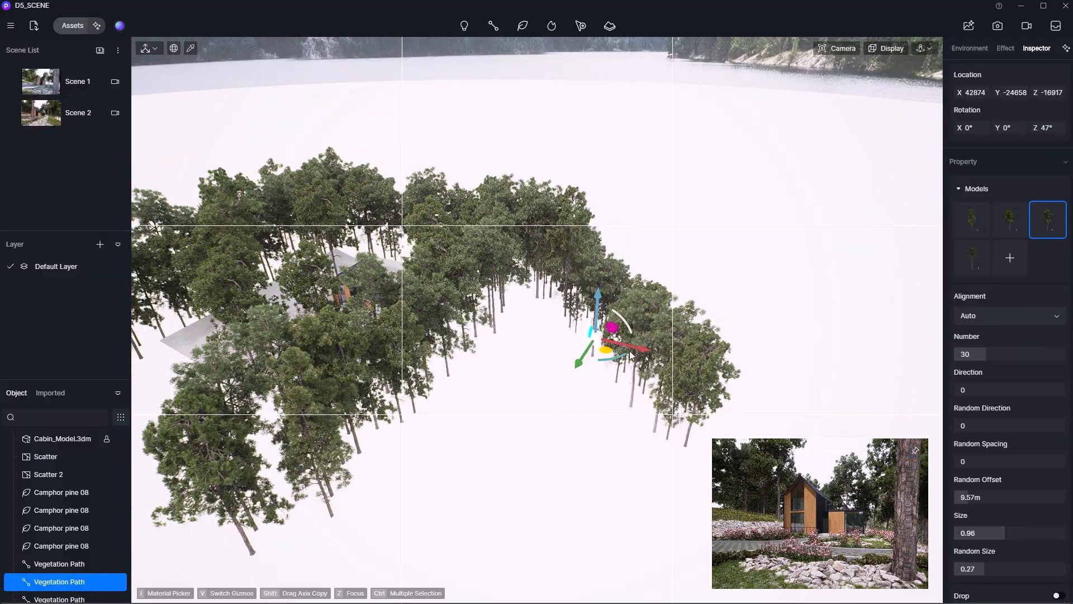
drag(626, 343, 589, 334)
Step: Move the pine vegetation path on the opposite side of the cabin outward to about X -54361, Y 4471
middle_drag(180, 314, 407, 343)
click(365, 344)
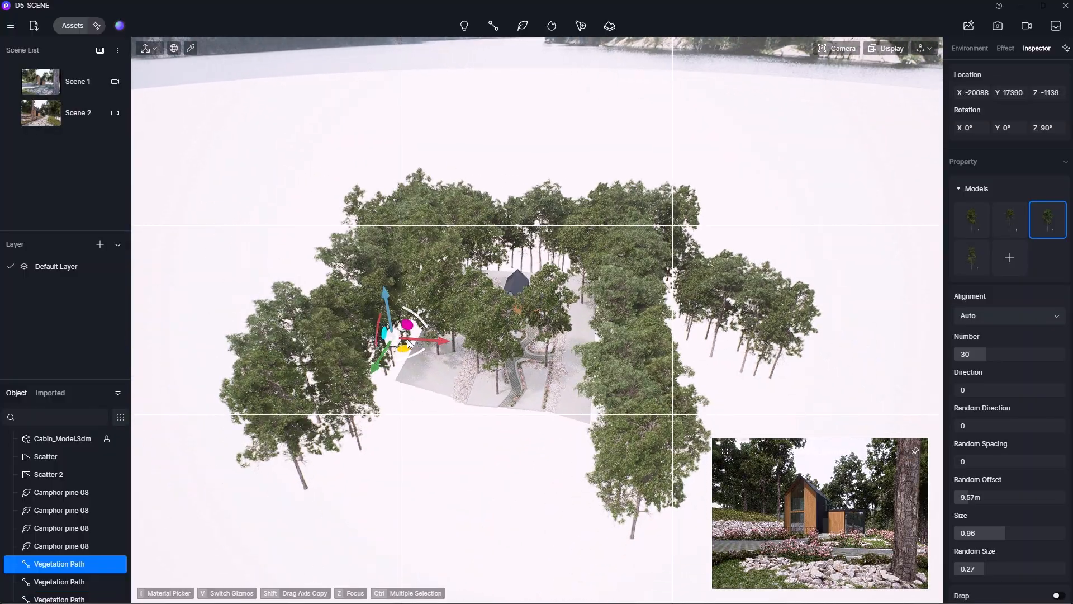
drag(435, 348, 269, 287)
middle_drag(526, 224, 489, 260)
scroll(482, 279, up, 4)
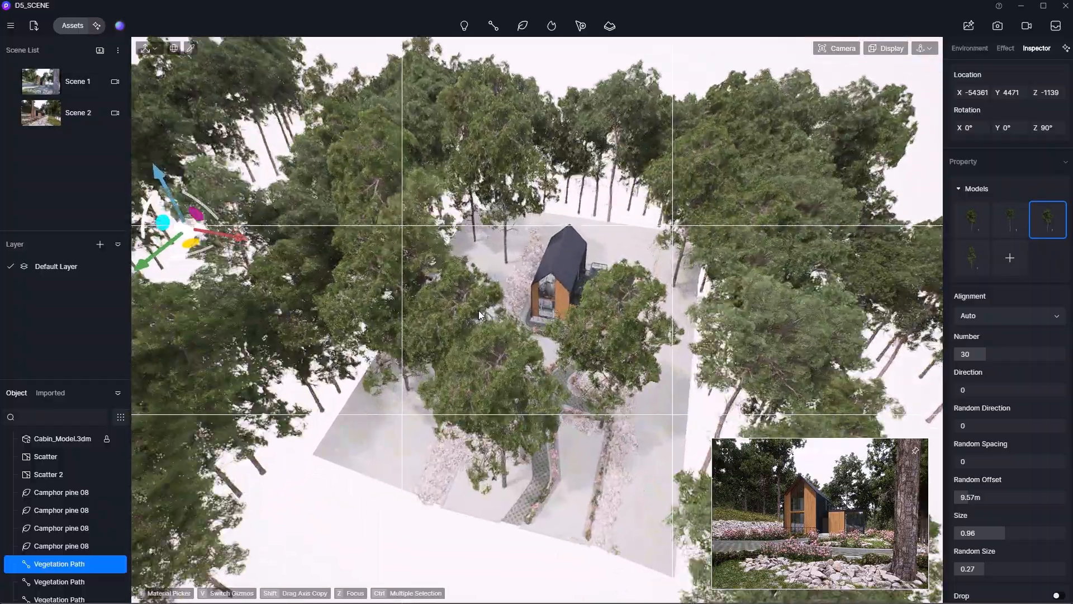
Step: Download the flowering tree Lagerstroemia indica 21 and try one on the lawn before the tall facade at about X 2473, Y 15981
click(537, 408)
scroll(538, 408, up, 3)
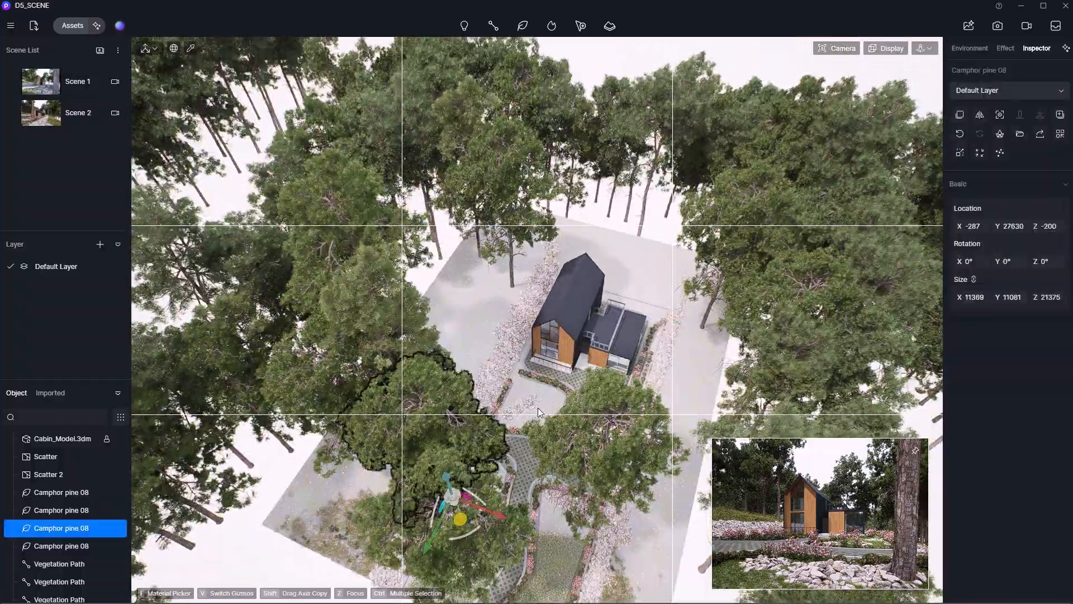
scroll(523, 437, up, 2)
click(523, 437)
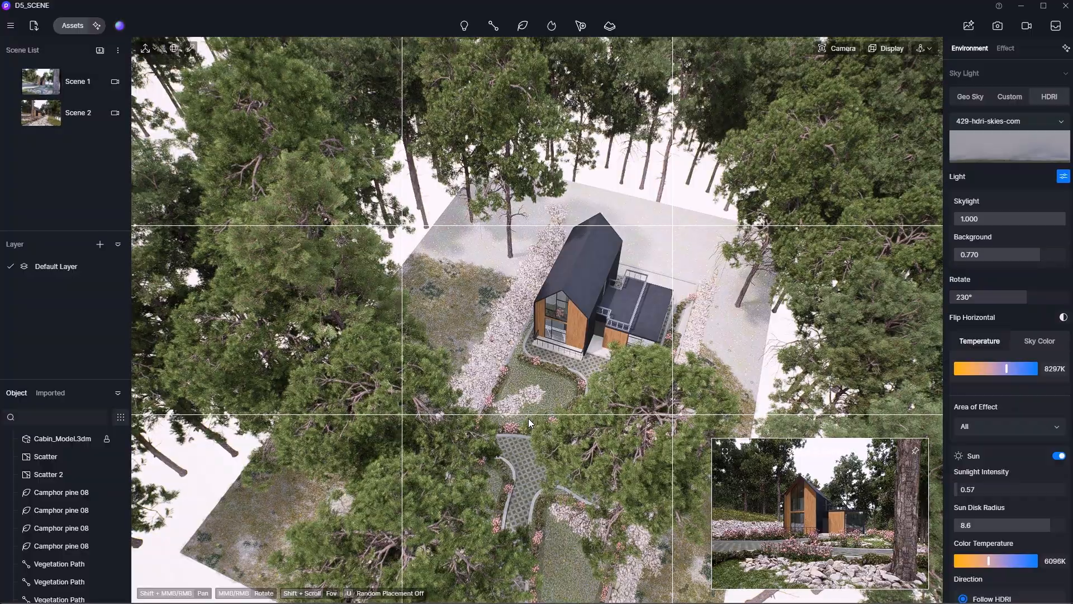
click(71, 26)
click(42, 197)
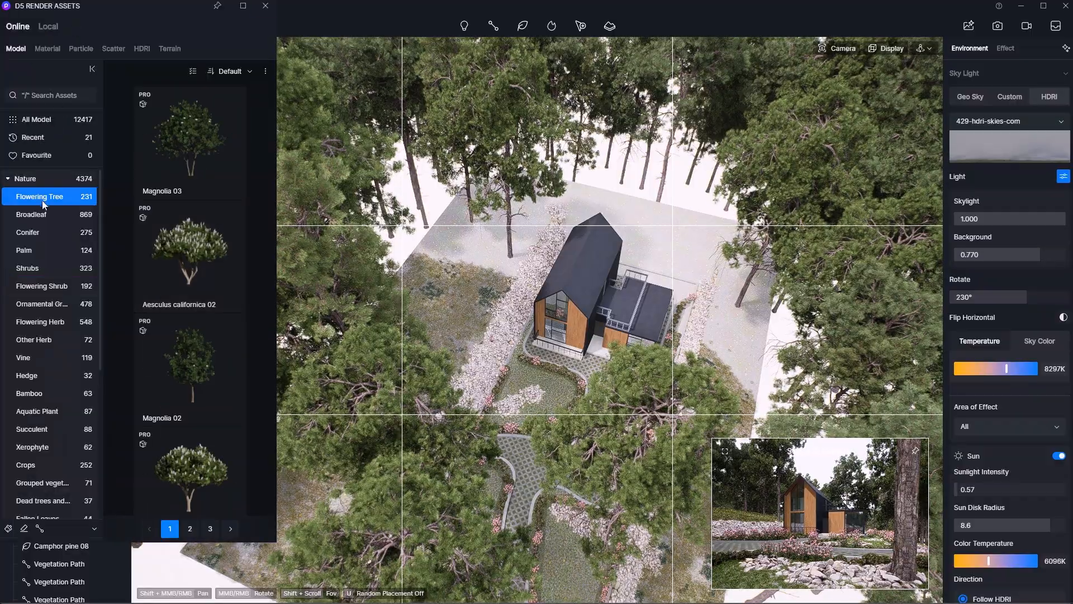
scroll(221, 322, down, 2)
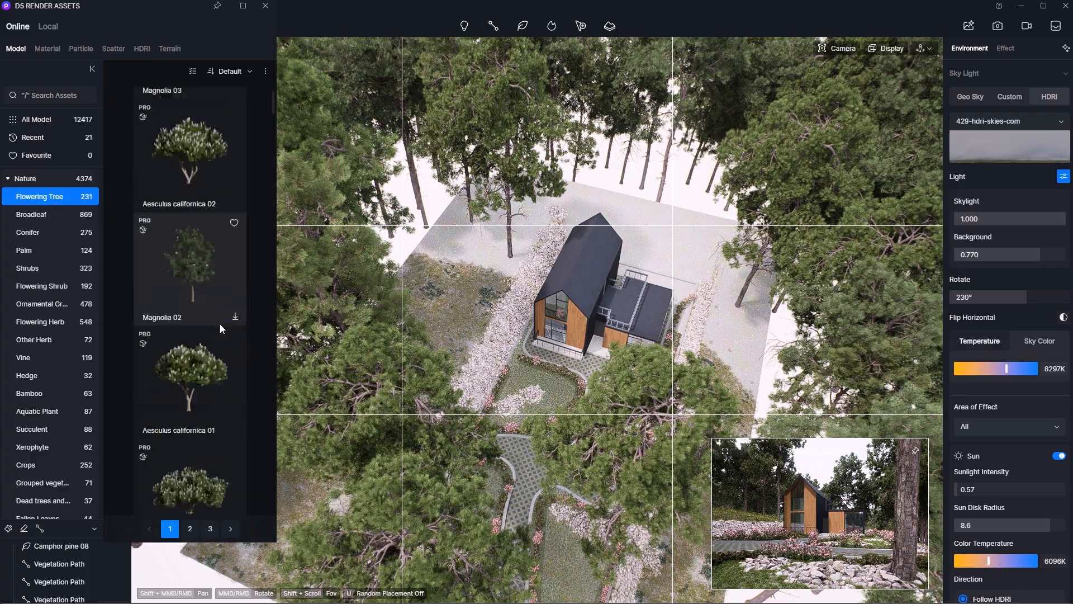
scroll(220, 325, down, 5)
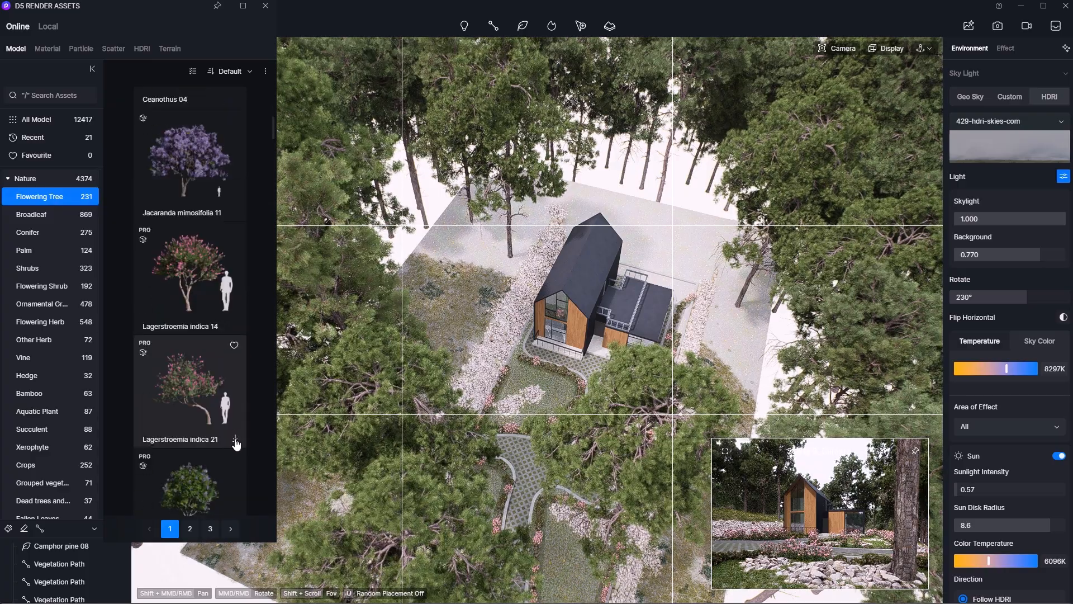
click(236, 442)
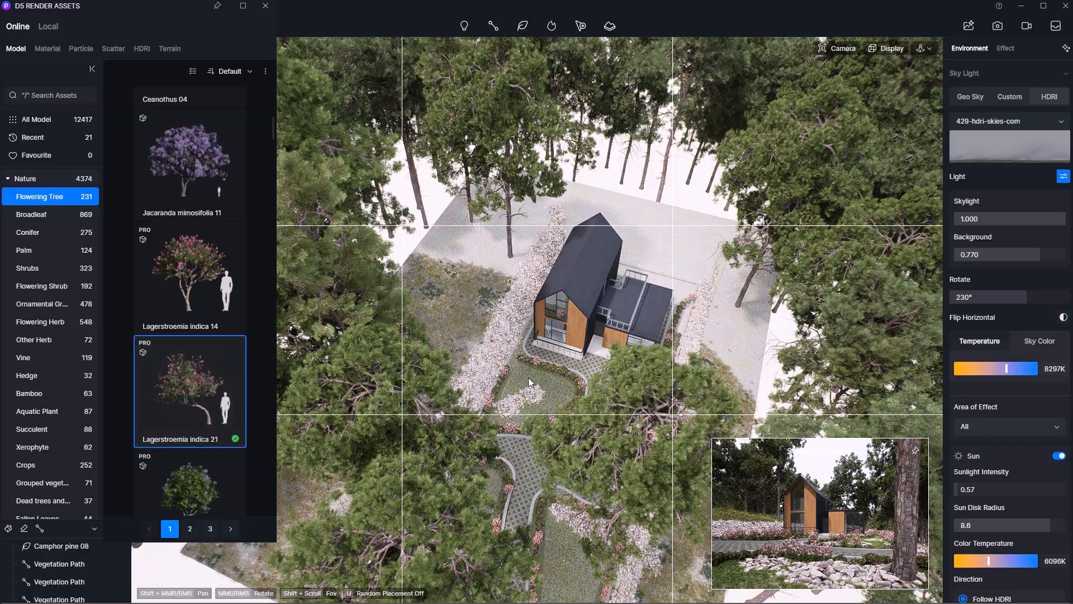
click(525, 373)
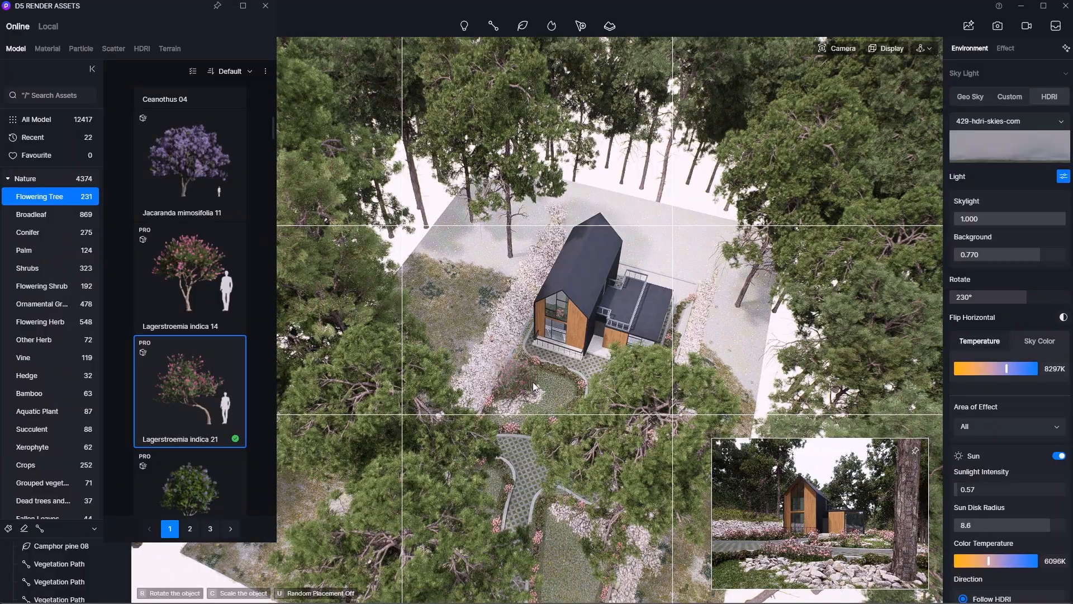
key(Escape)
Step: Check the Lagerstroemia indica 21 in the Scene 2 view and delete it from the lawn
click(69, 112)
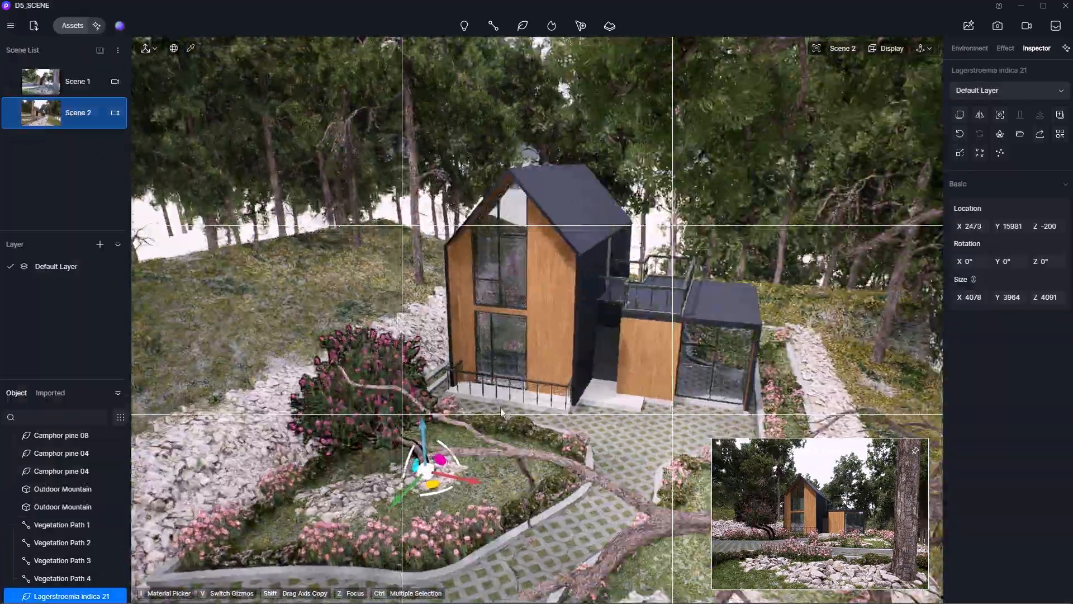
key(Delete)
key(ctrl+z)
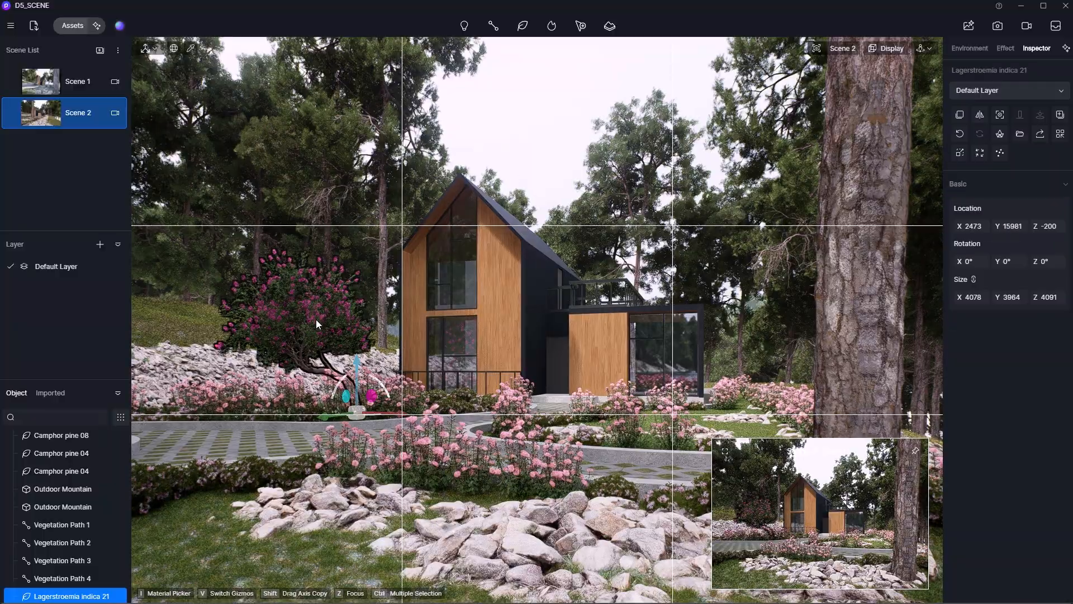
key(Delete)
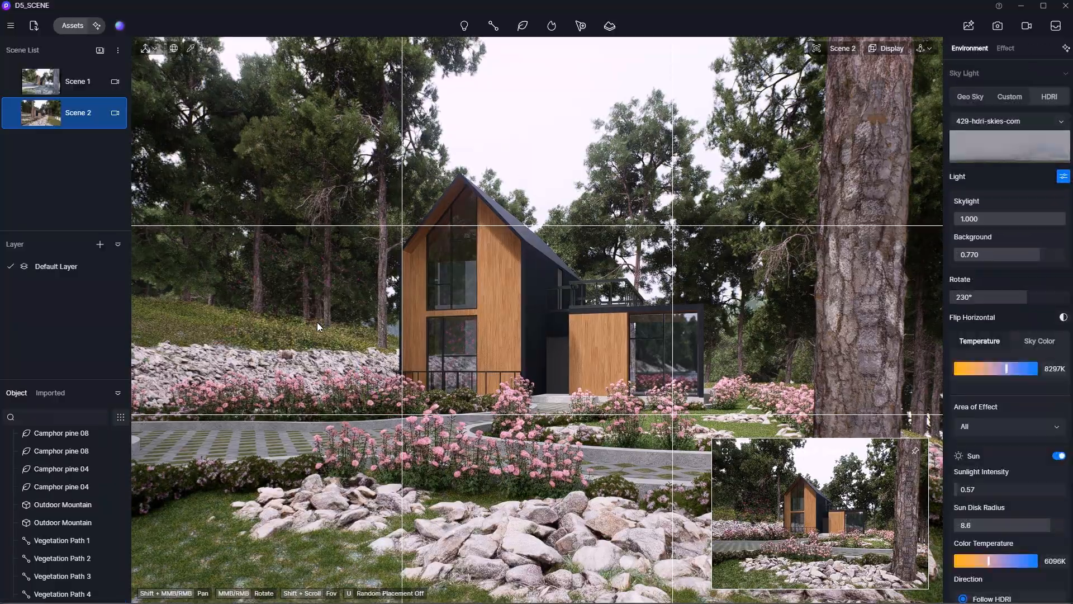
Step: Place Lagerstroemia indica 16 trees on the two lawns flanking the entrance path, the one before the tall facade at about X 1153, Y 18105
click(65, 26)
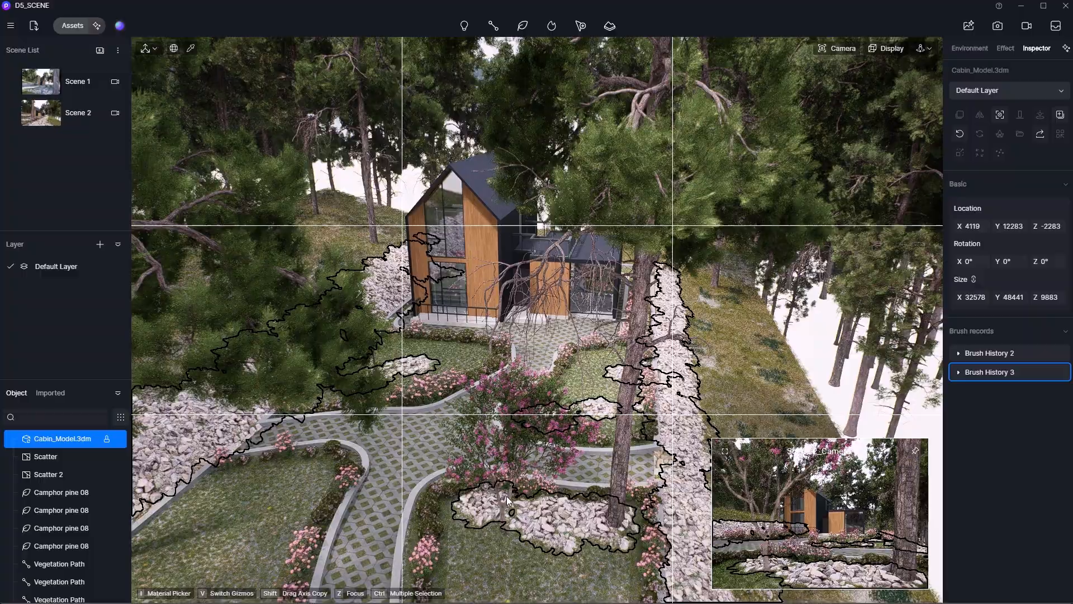
click(505, 528)
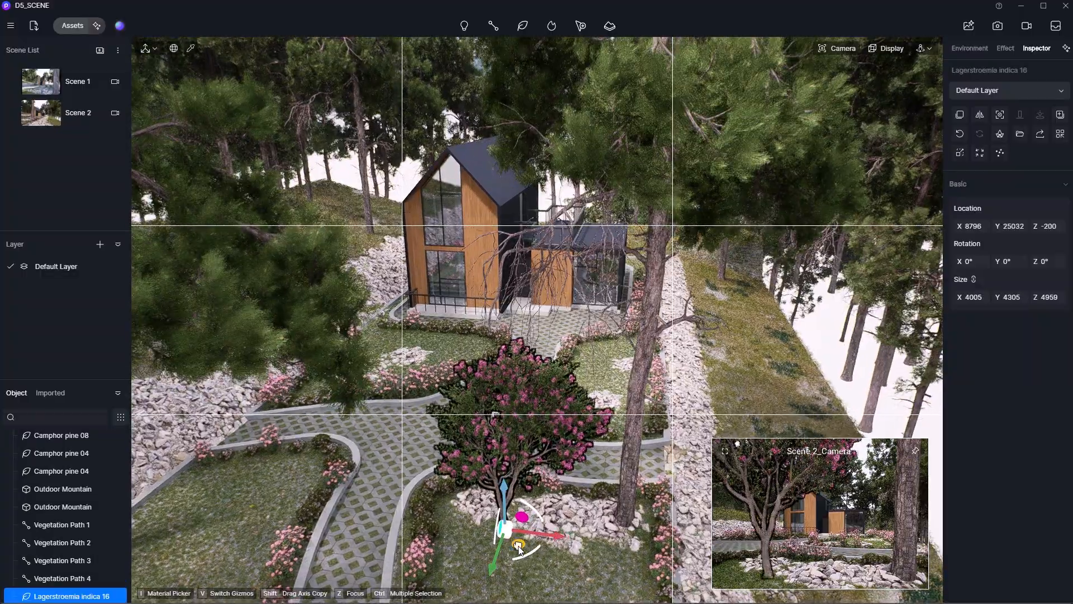
drag(519, 549, 336, 382)
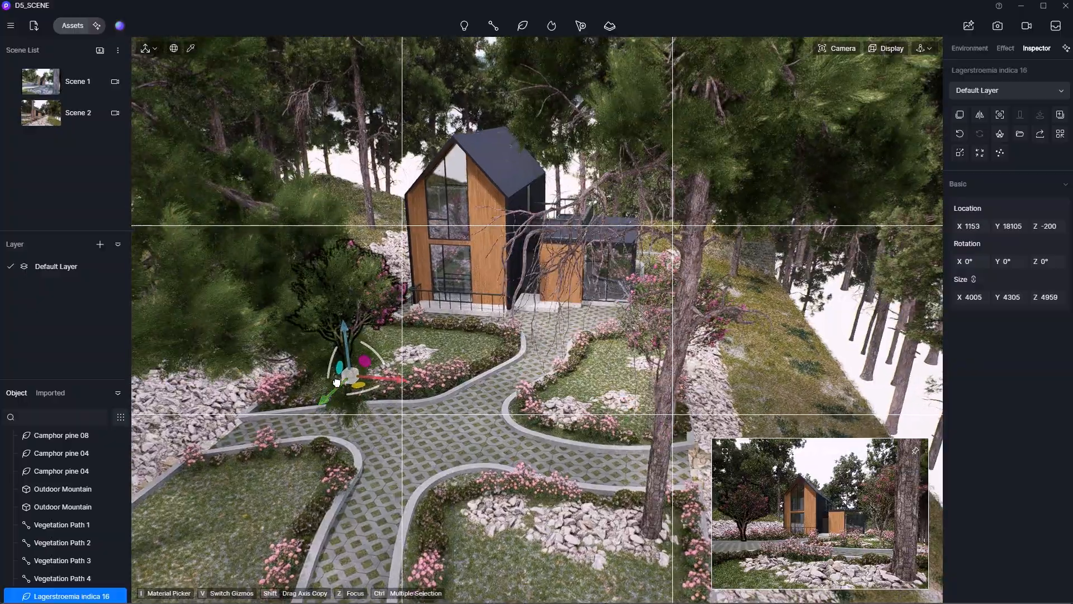
Step: Shift the Lagerstroemia before the tall facade to about X 820, Y 17450 and scale it up to about 5334 × 5734 × 6605
right_drag(337, 382, 424, 380)
scroll(424, 380, up, 3)
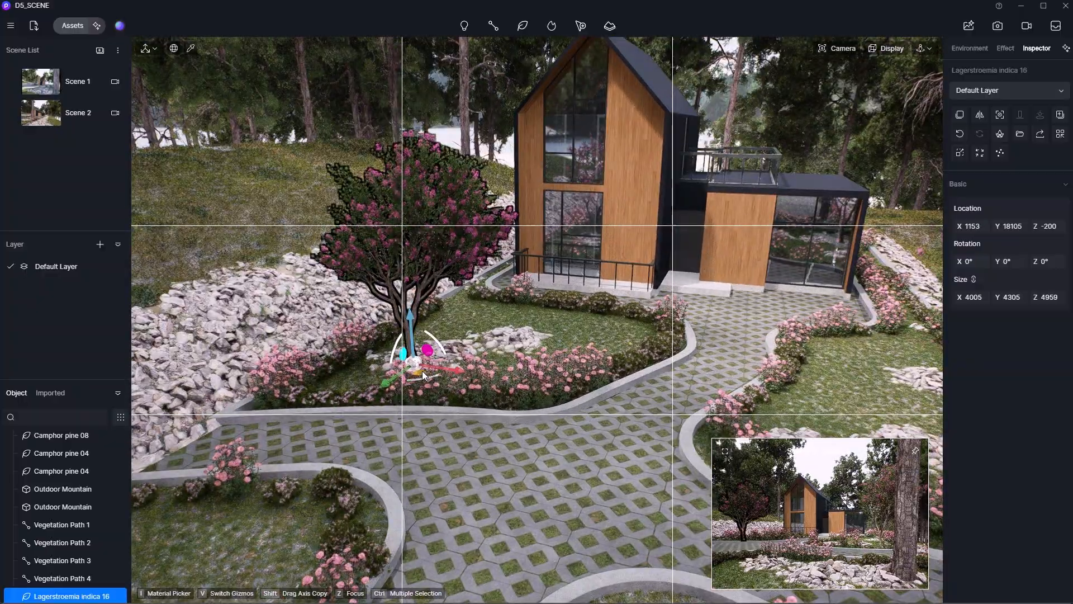
drag(421, 371, 426, 364)
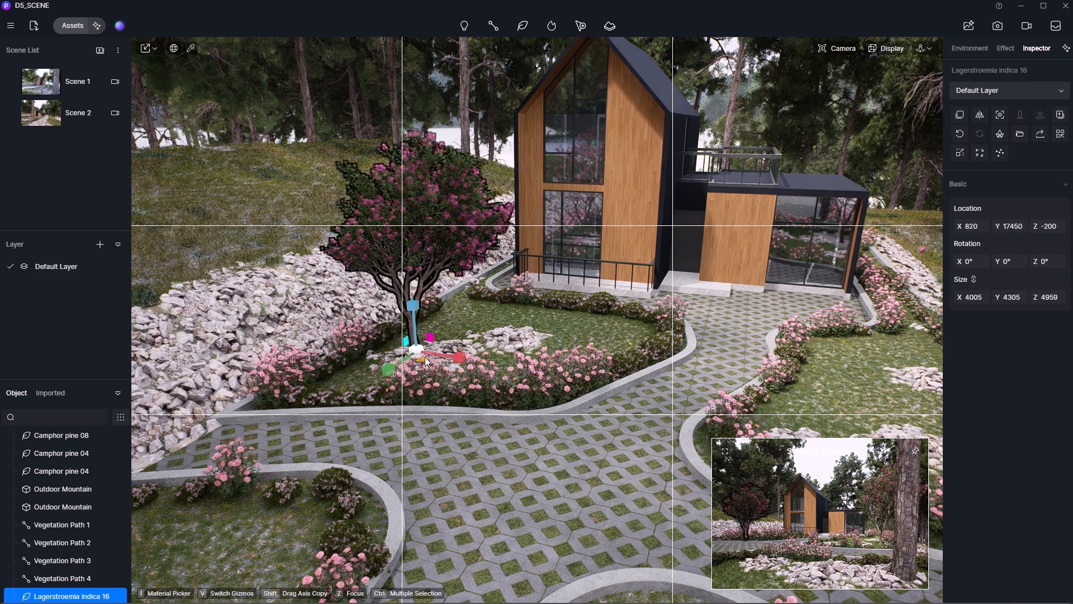
drag(455, 366, 460, 359)
scroll(461, 359, up, 5)
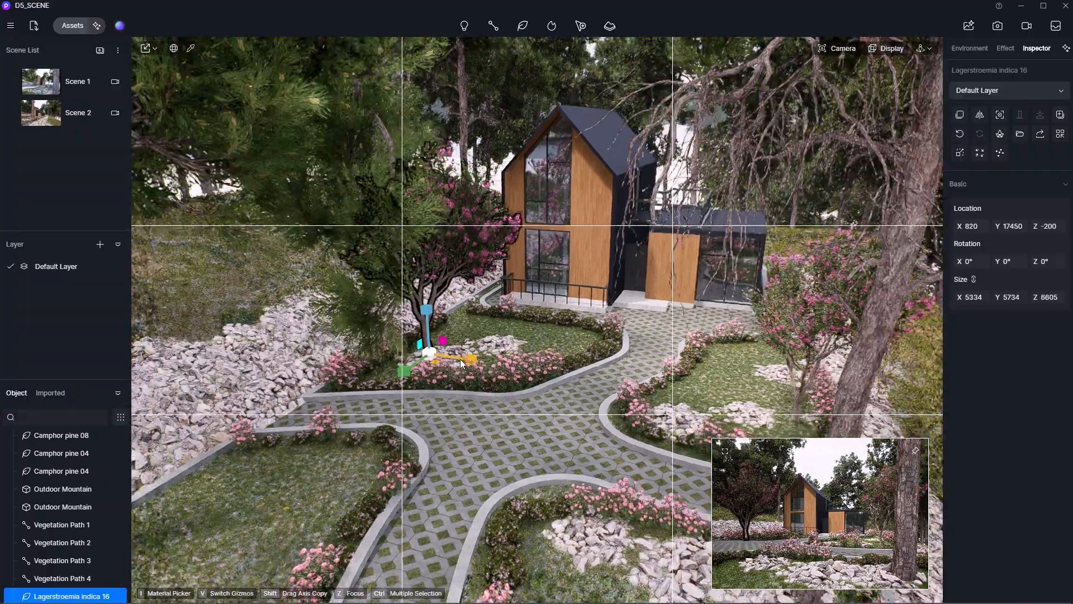
key(v)
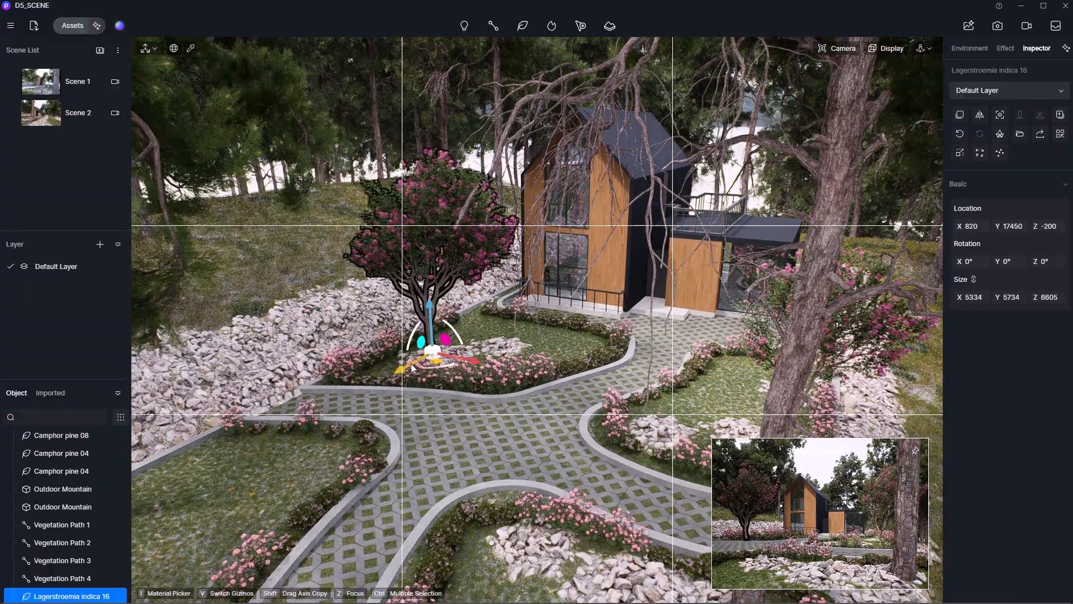
Step: Copy the enlarged Lagerstroemia onto the front lawn across the paving at about X 2507, Y 24184, and check it in Scene 2
drag(412, 361, 218, 490)
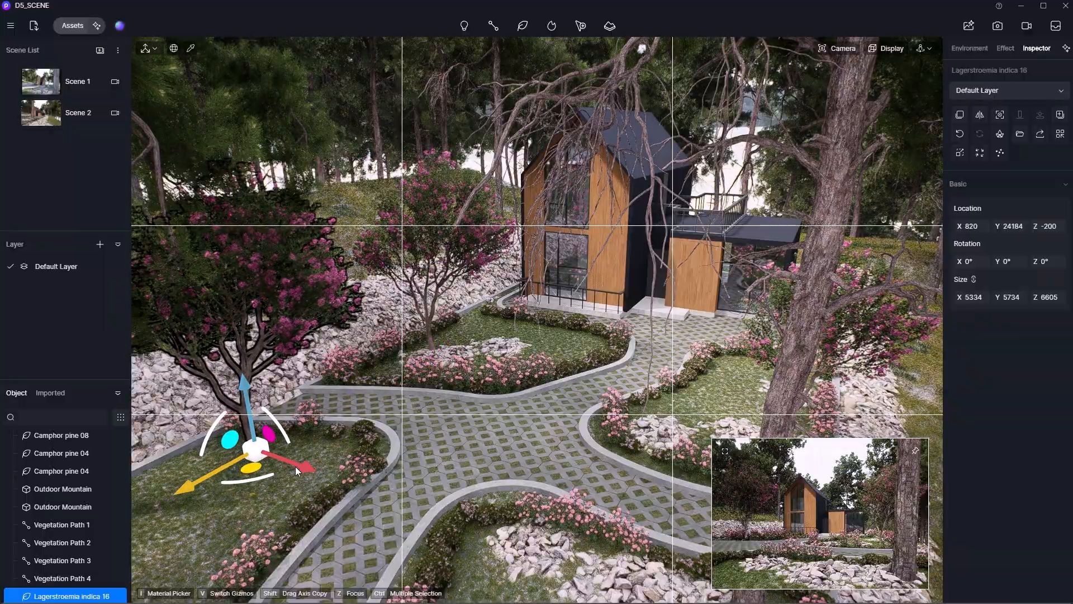
drag(296, 466, 351, 479)
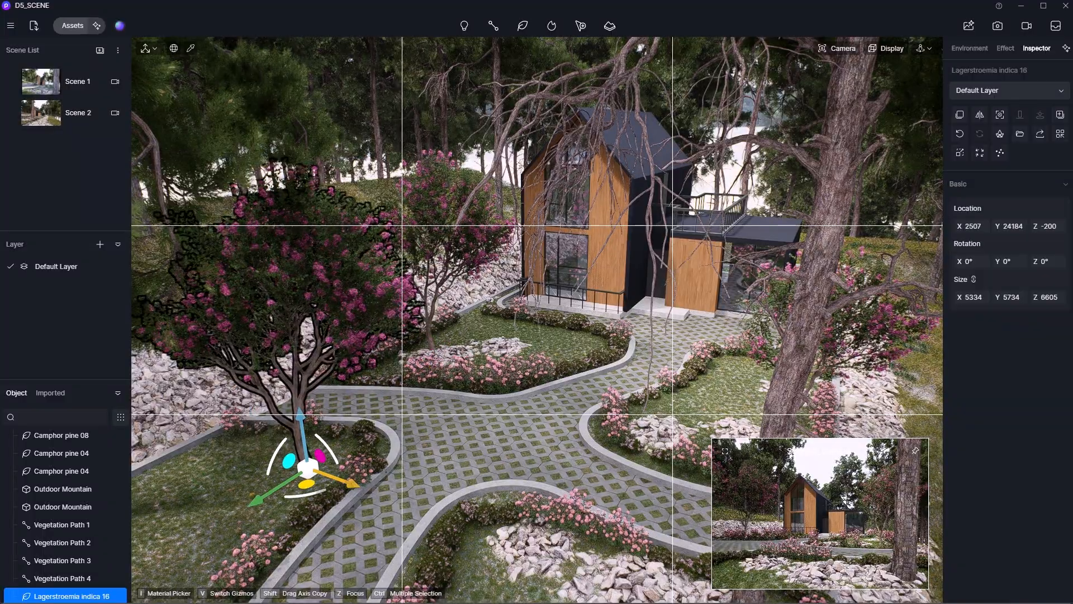
click(78, 112)
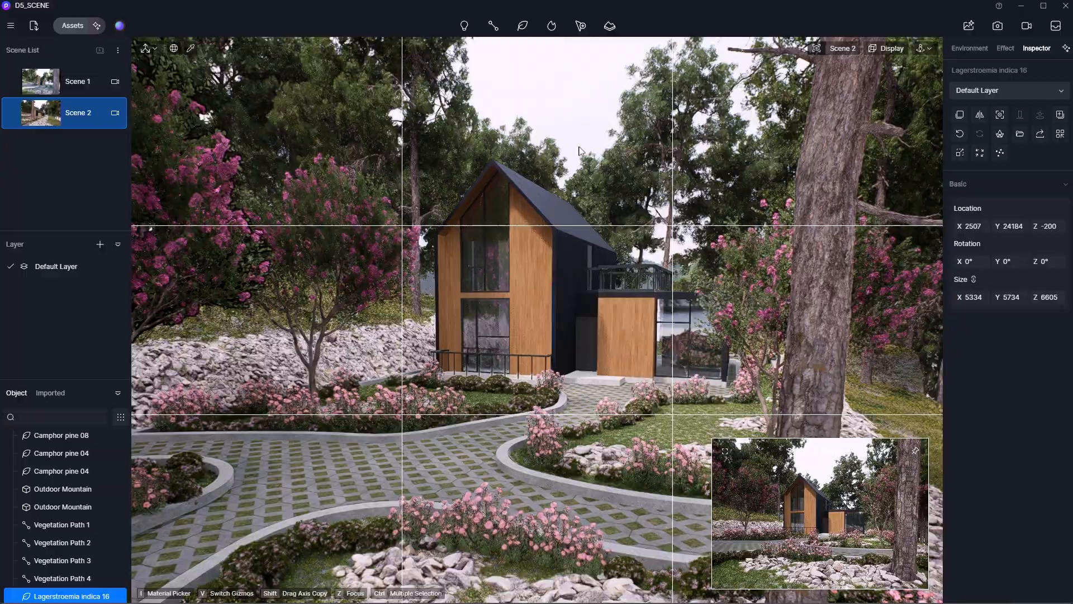
click(579, 147)
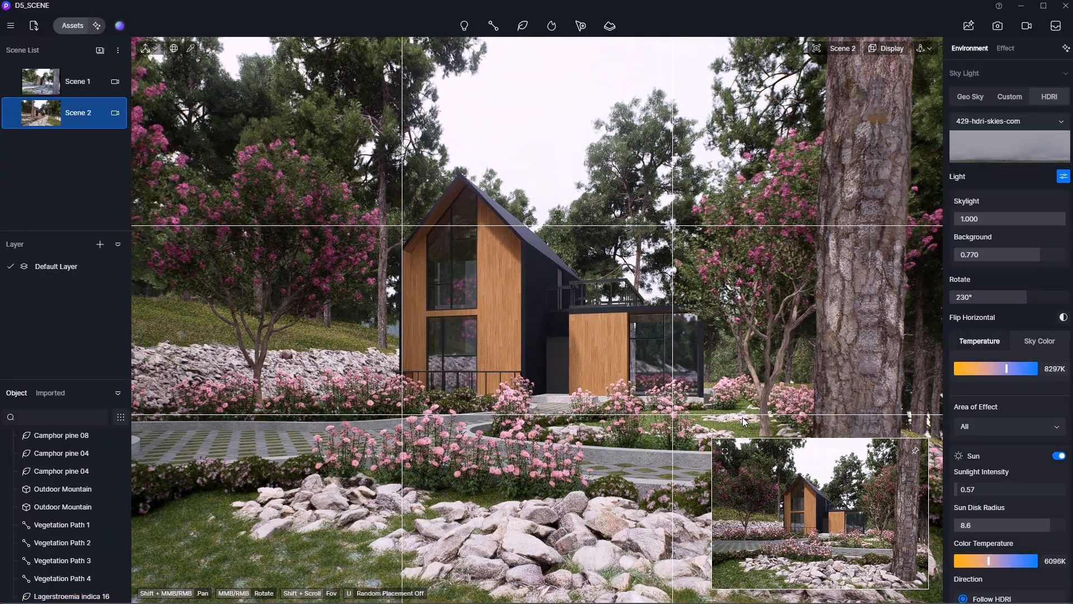
Step: Browse the Stone models in the Nature category of the asset library
middle_drag(649, 429, 666, 487)
key(1)
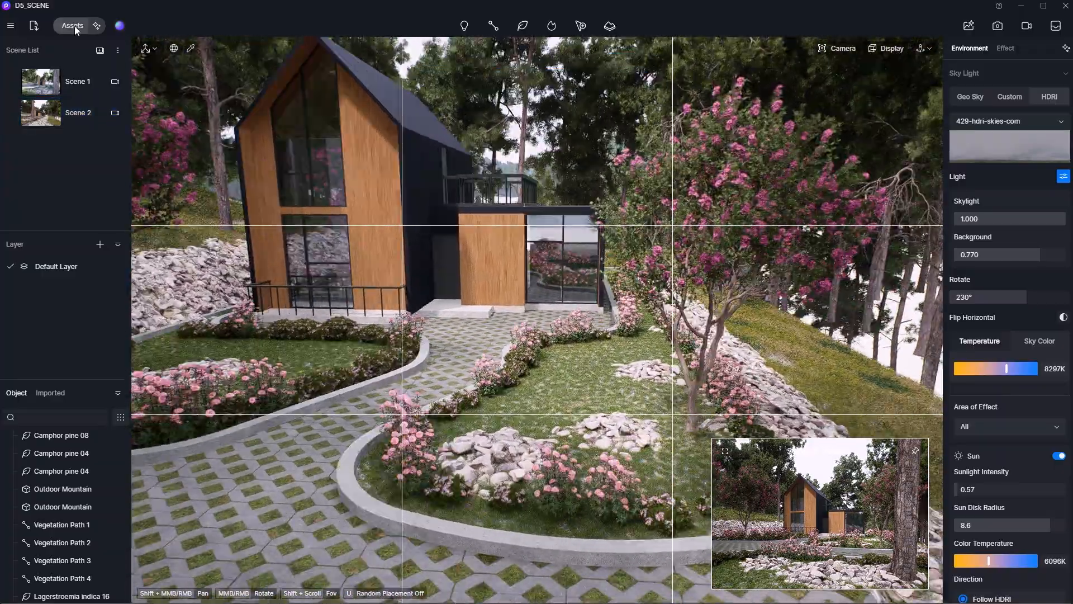
click(73, 25)
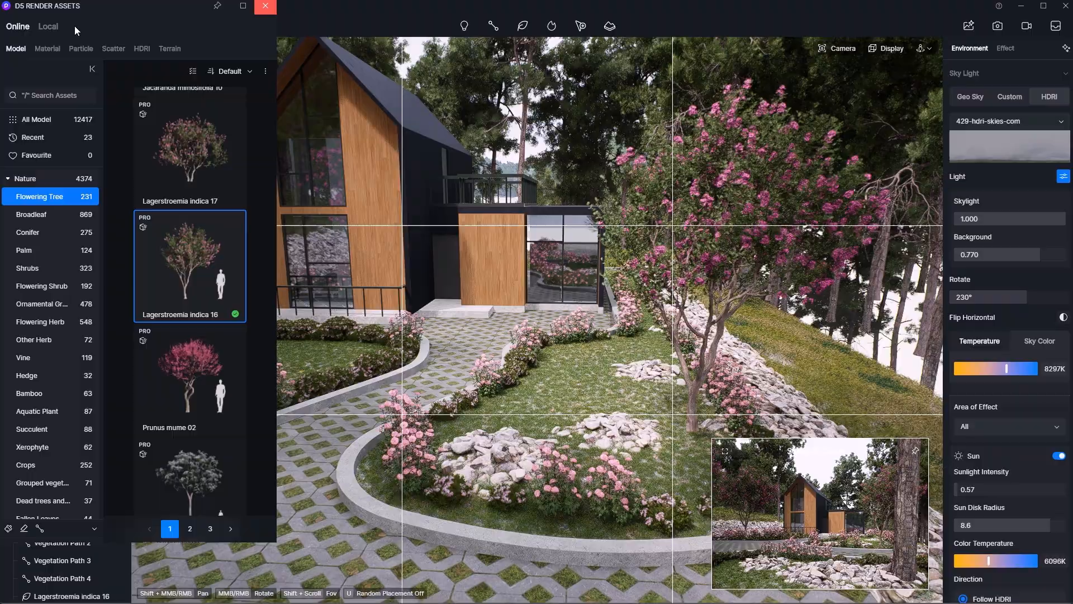
click(25, 178)
scroll(35, 347, down, 3)
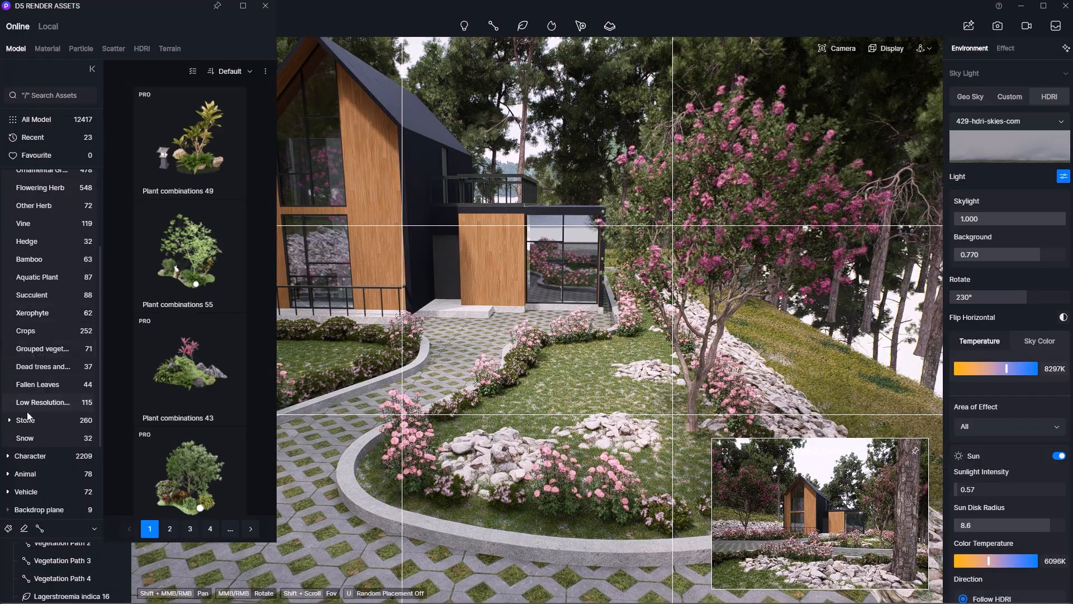
click(38, 421)
scroll(190, 426, down, 10)
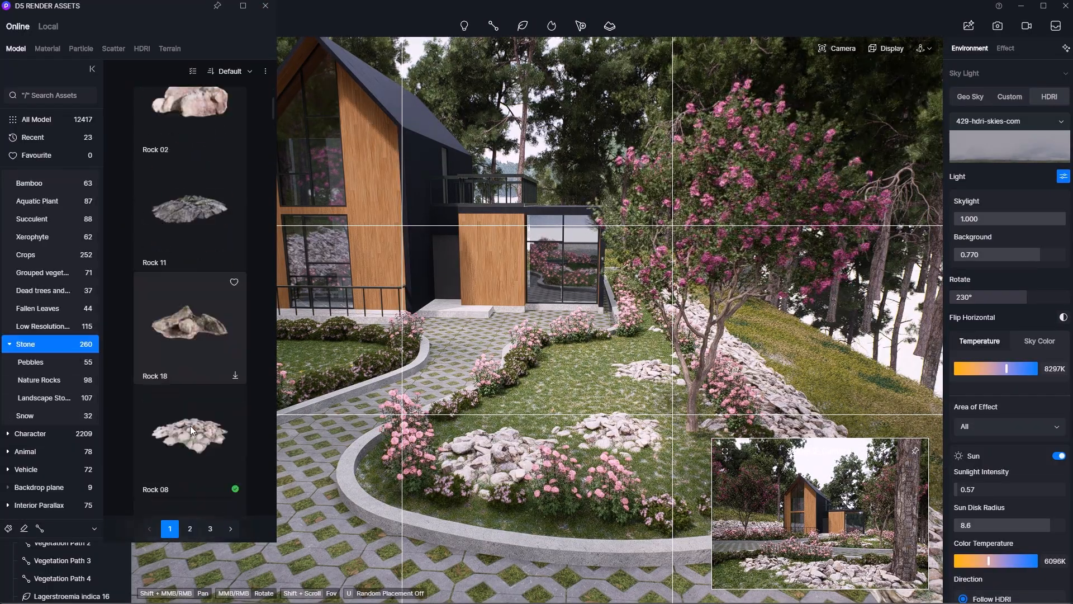
scroll(190, 425, down, 1)
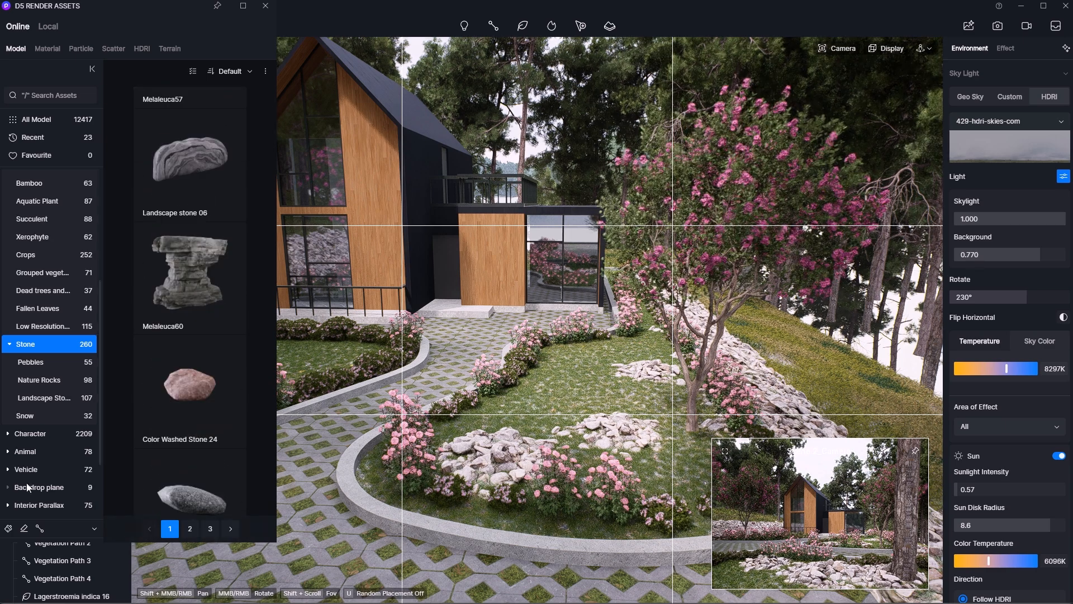
Step: Erase the three small rock piles from the lawn before the glazed wing with the brush eraser
click(9, 528)
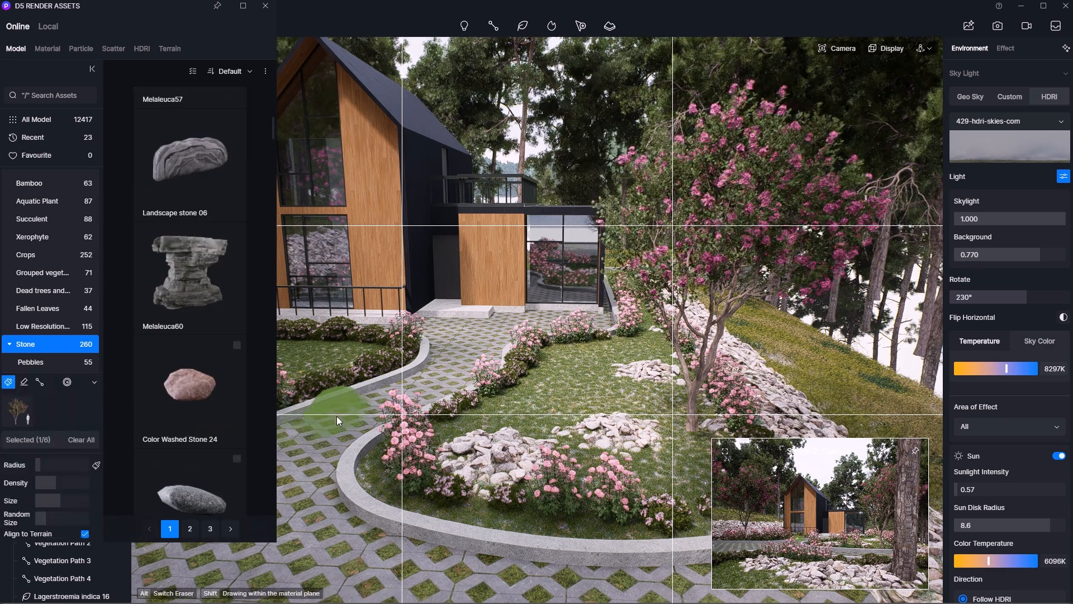
key(alt)
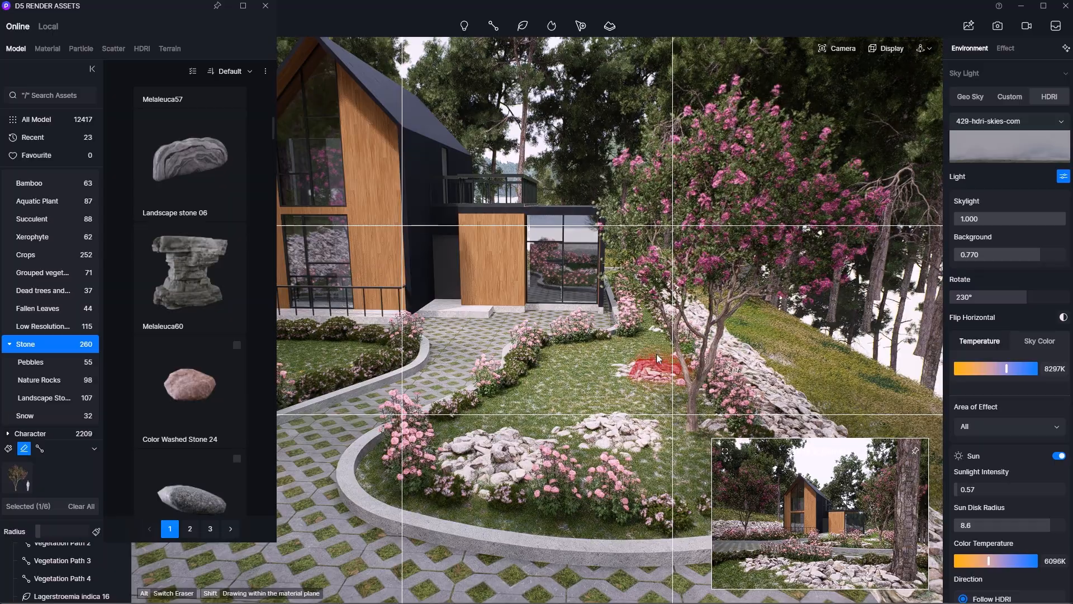
click(656, 354)
click(621, 433)
key(alt)
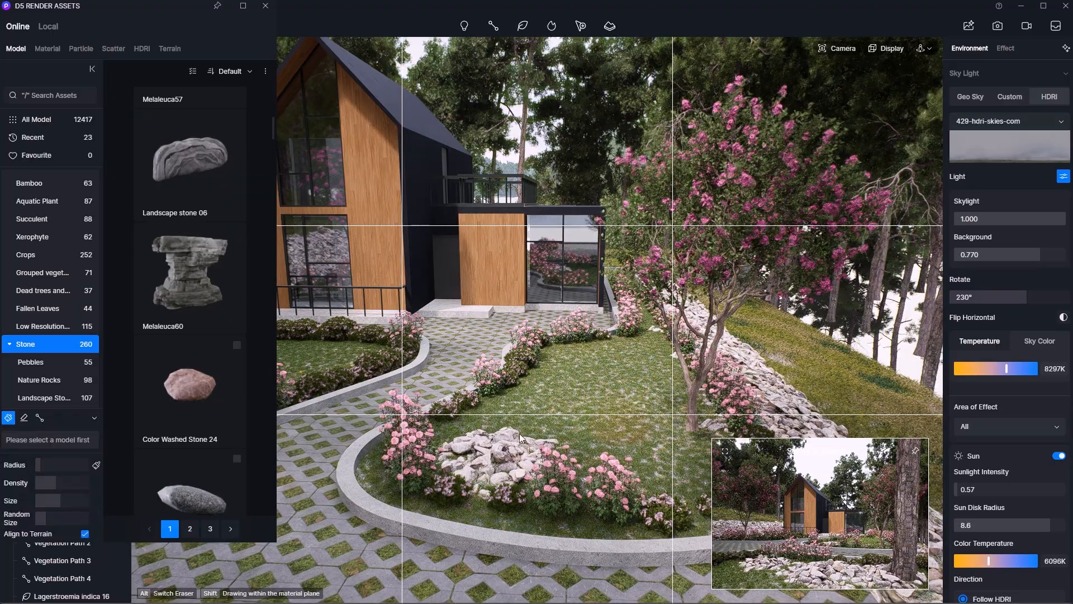
key(alt)
key(alt)
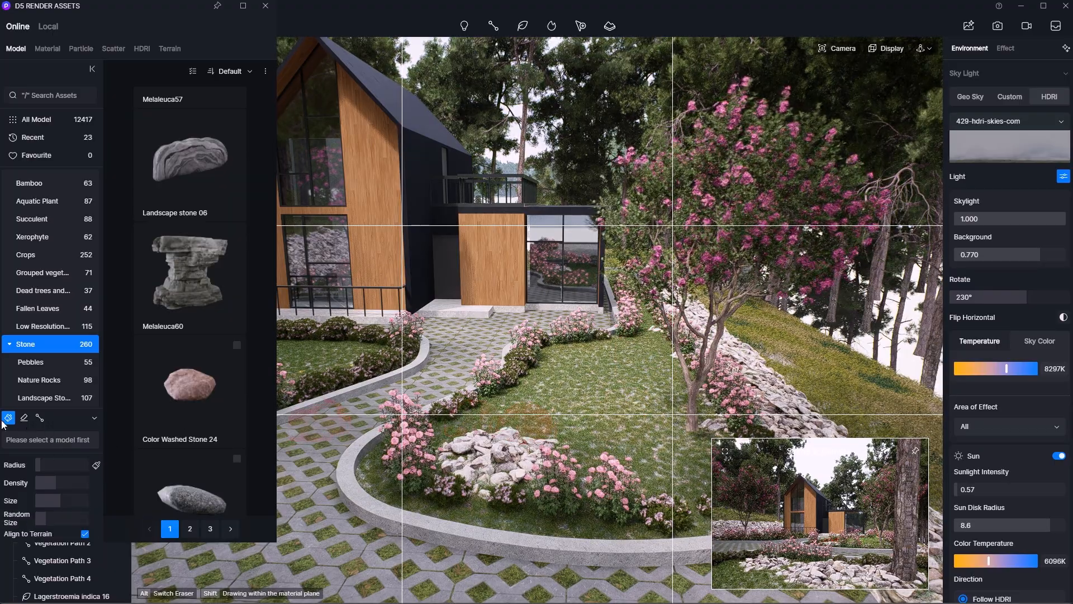
key(alt)
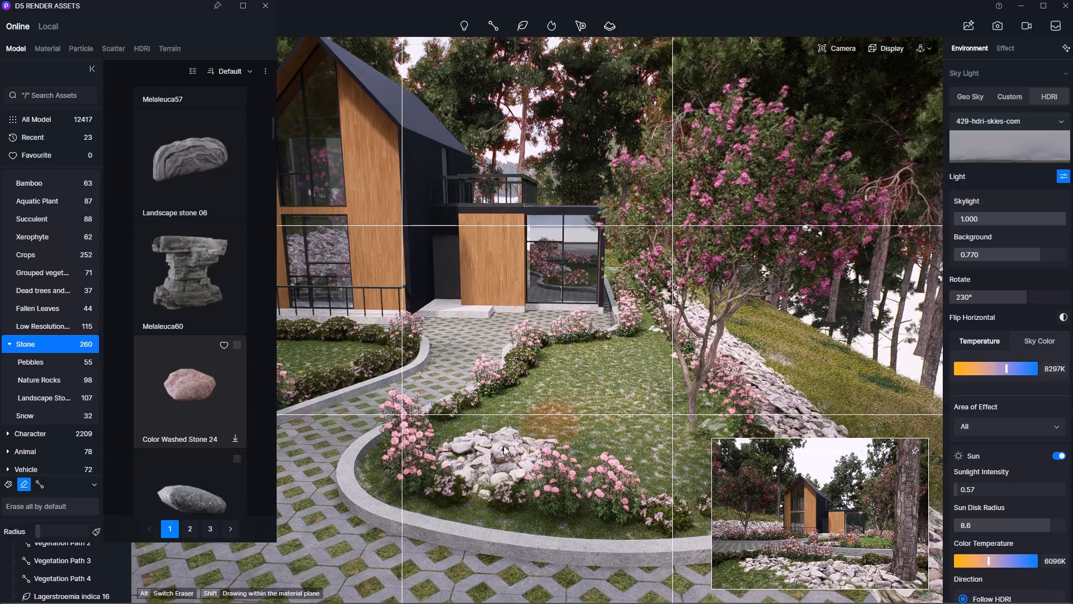
Step: Find Rock 20 among the Nature Rocks, download it and select it for brush placement
click(57, 379)
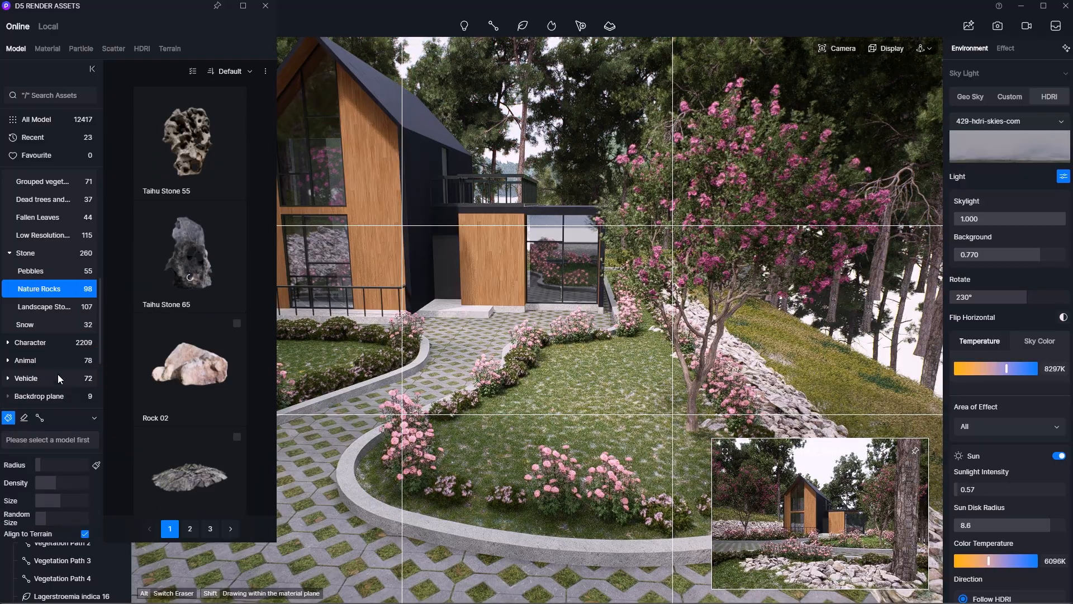
scroll(197, 382, down, 10)
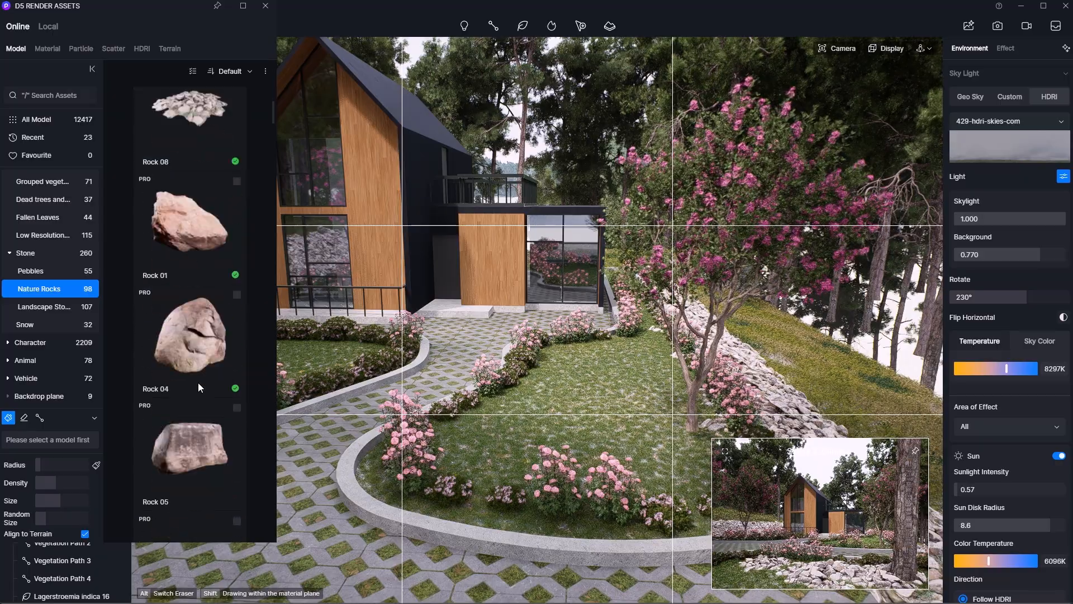
scroll(198, 383, down, 3)
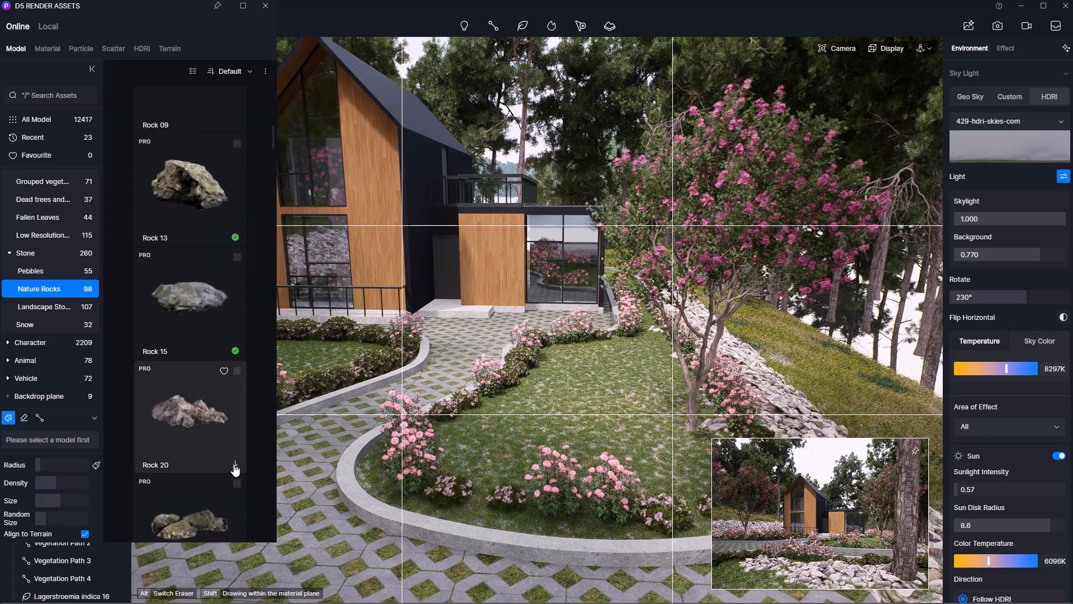
click(235, 466)
Step: Try a Rock 20 cluster on the cleared lawn before the glazed wing and remove it
click(685, 386)
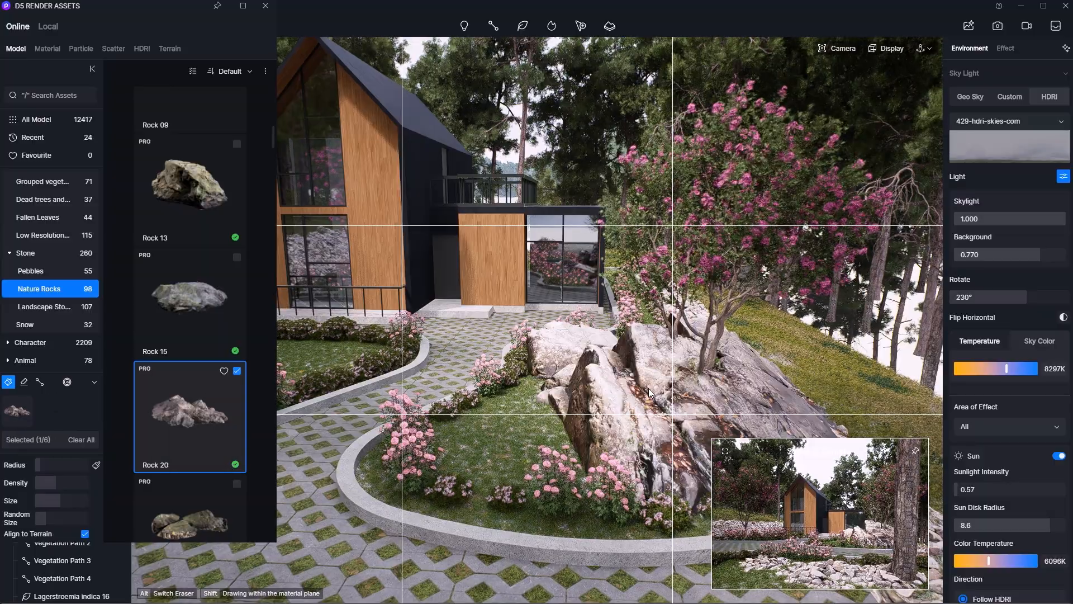
mouse_move(685, 385)
middle_down()
mouse_move(595, 374)
mouse_move(553, 396)
mouse_move(569, 374)
mouse_move(454, 324)
mouse_move(615, 351)
mouse_move(562, 324)
mouse_move(561, 298)
mouse_move(514, 304)
middle_up()
key(alt)
key(alt)
click(594, 301)
key(alt)
Step: Place two Rock 20 clusters on the grassy slope above the stone embankment beside the cabin
scroll(546, 359, down, 4)
scroll(454, 324, up, 3)
scroll(471, 306, up, 5)
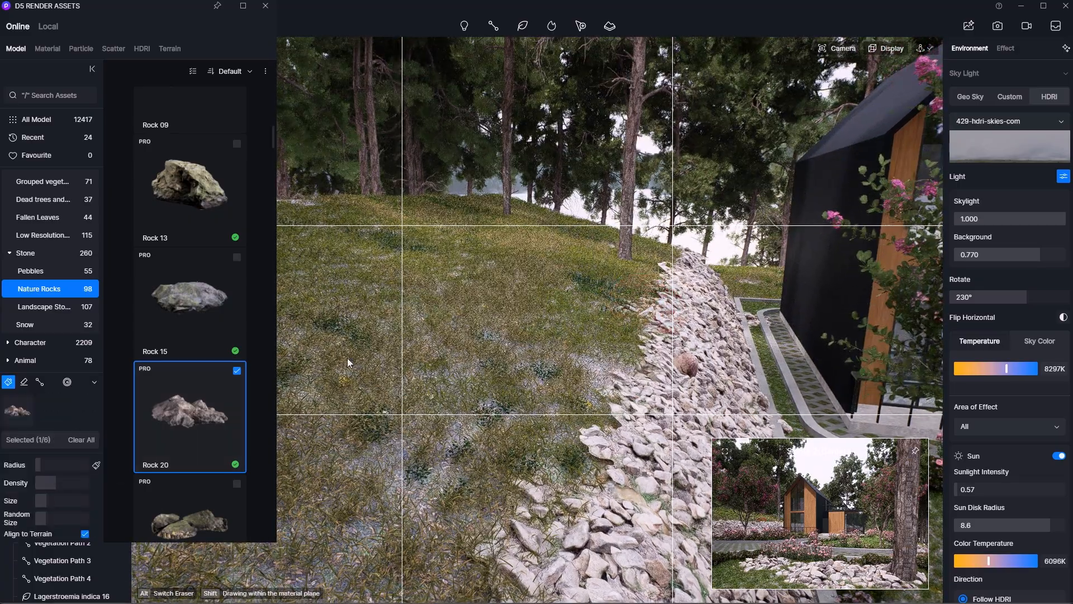
click(541, 299)
click(421, 414)
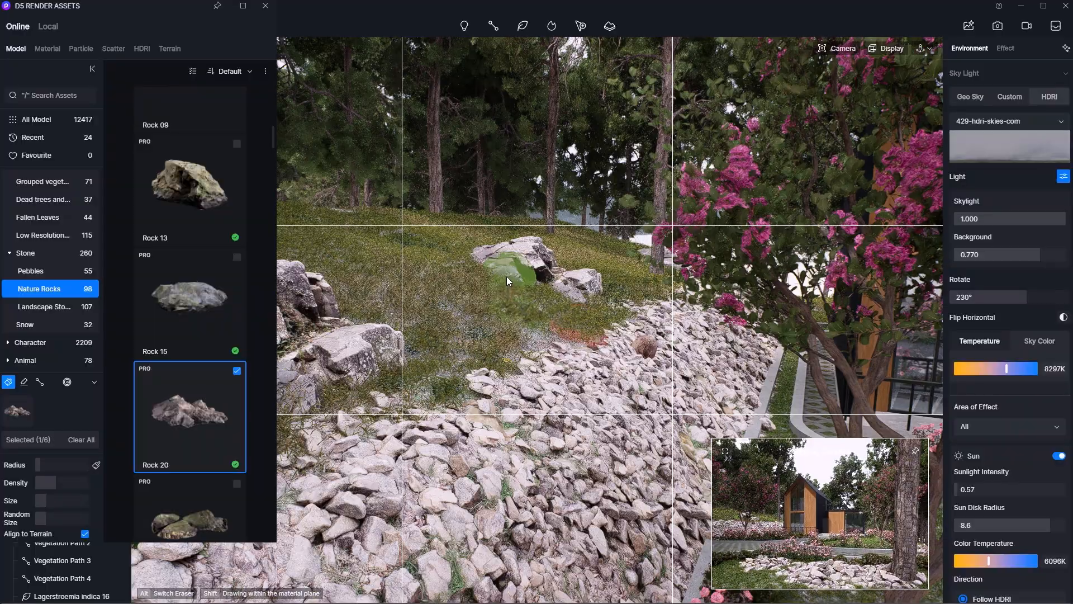
Step: Place a Rock 20 cluster on the lawn before the tall facade, erasing the first trial placement
scroll(506, 276, down, 8)
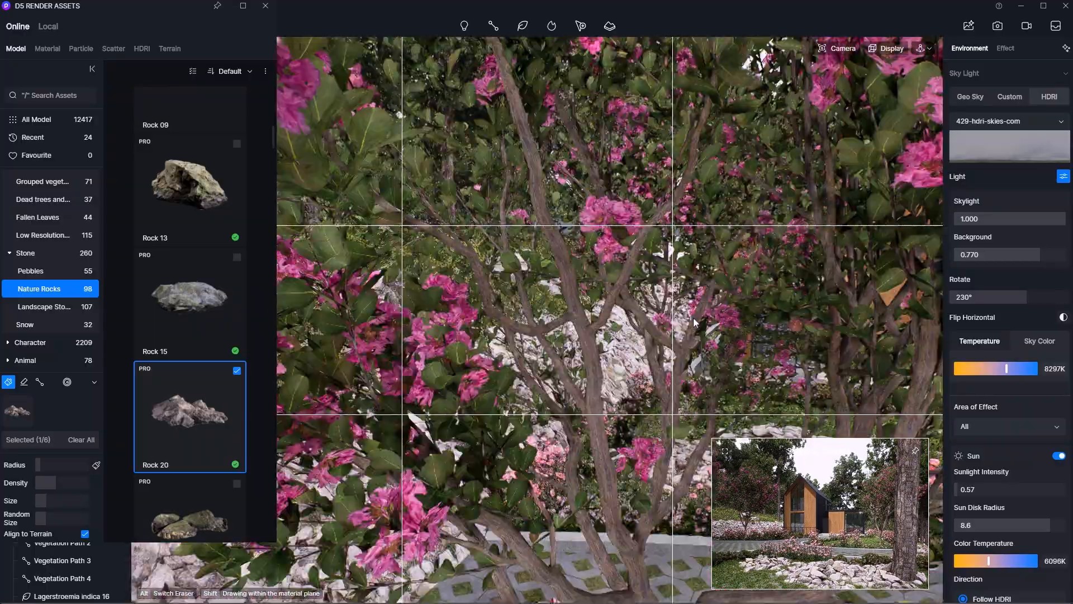
scroll(812, 394, up, 3)
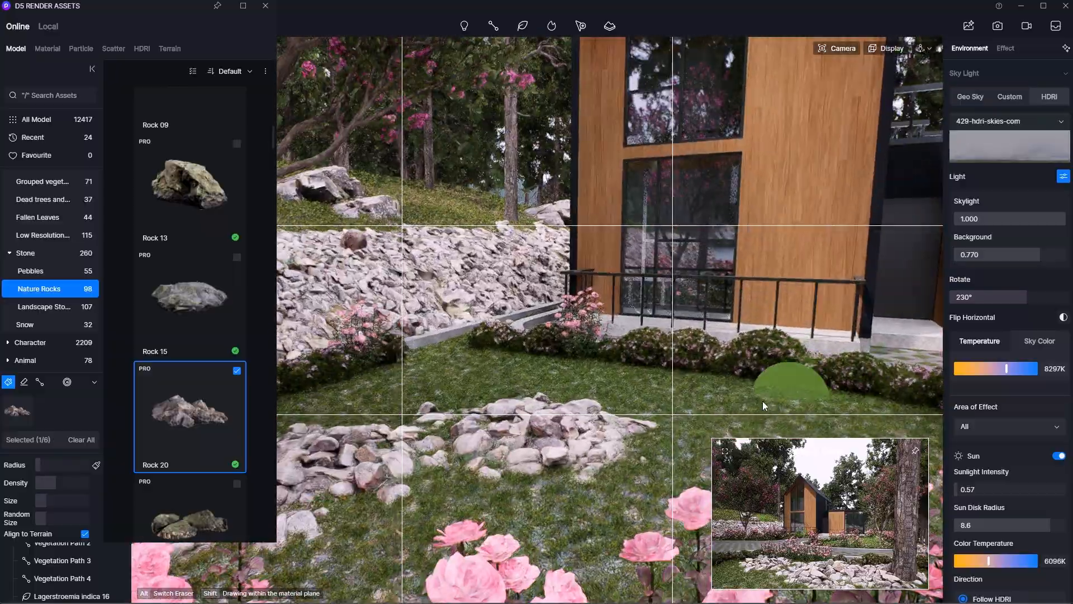
click(713, 414)
mouse_move(732, 386)
middle_down()
mouse_move(743, 361)
mouse_move(643, 252)
mouse_move(674, 376)
mouse_move(638, 411)
middle_up()
key(alt)
alt+click(626, 421)
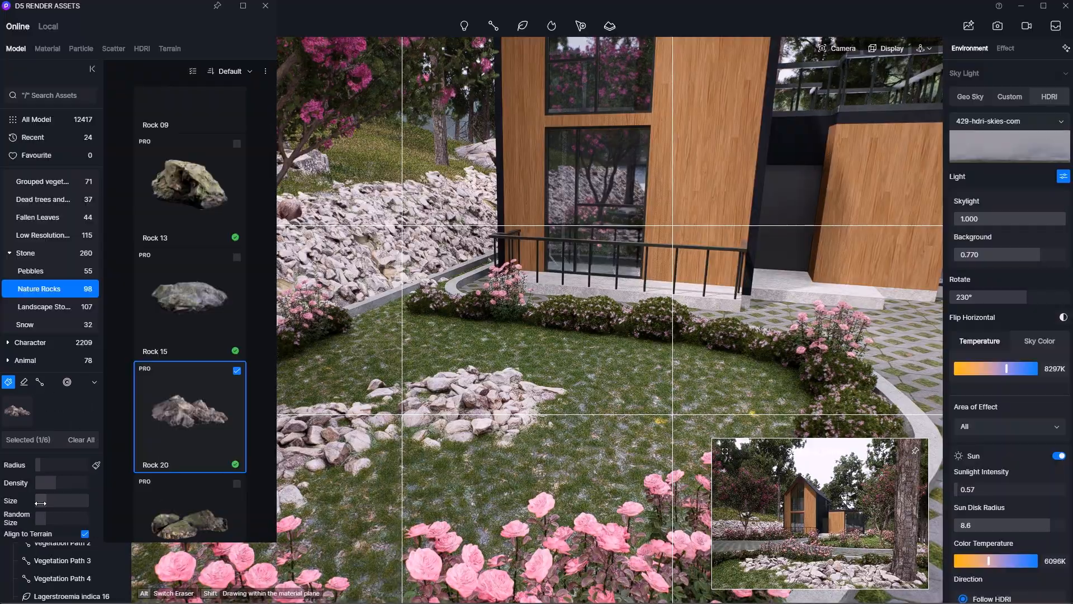
click(649, 400)
scroll(529, 321, down, 3)
Step: Place a Rock 20 cluster on the lawn before the glazed wing, near the Lagerstroemia
mouse_move(837, 363)
middle_down()
mouse_move(773, 354)
mouse_move(751, 305)
middle_up()
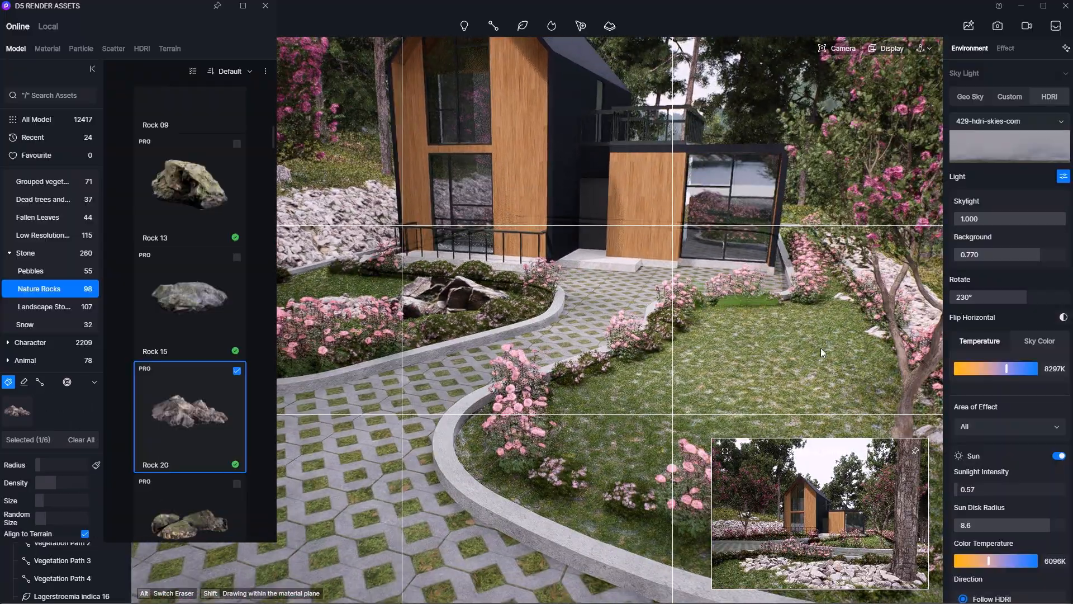
click(826, 349)
scroll(787, 259, up, 2)
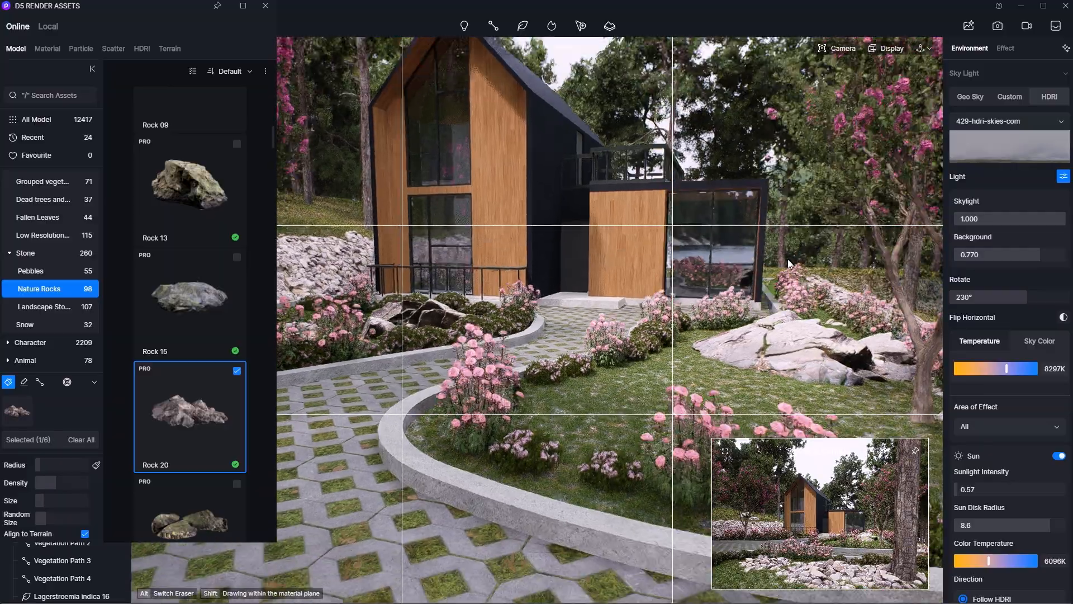
Step: Try Rock 20 clusters on the front lawn, one on the pale stone pile and two on the open grass
scroll(787, 260, down, 2)
click(667, 408)
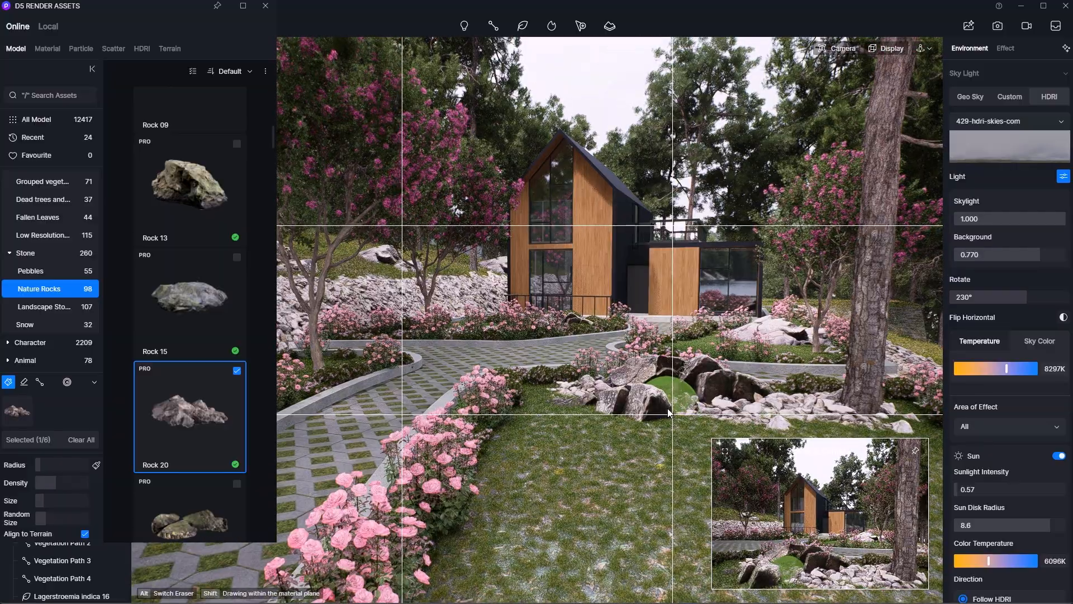
mouse_move(668, 409)
right_down()
mouse_move(555, 488)
mouse_move(689, 434)
right_up()
click(545, 495)
click(715, 427)
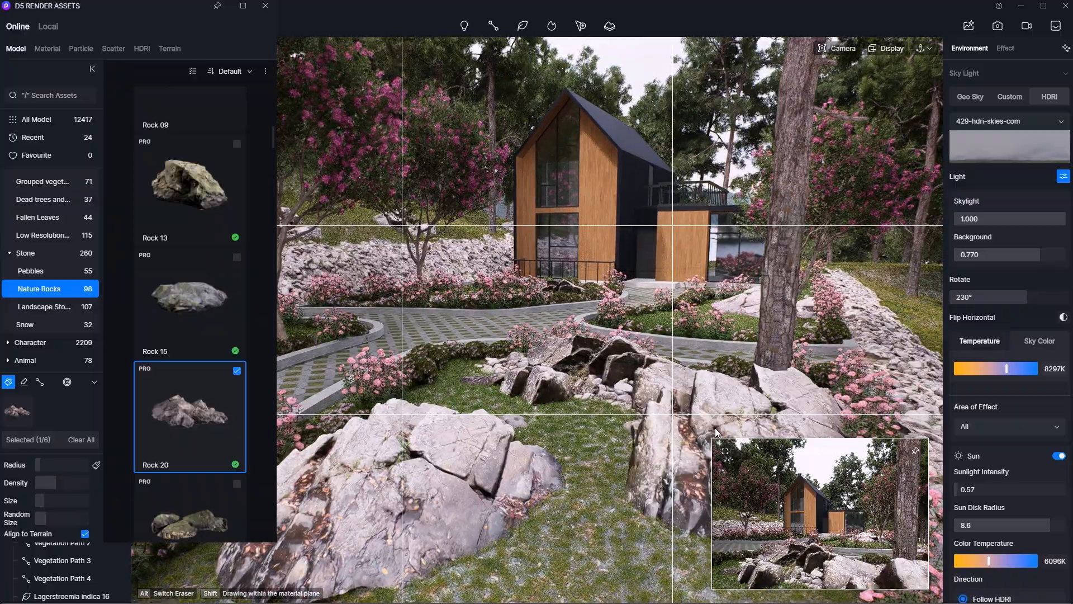
Step: Remove the two Rock 20 clusters from the open grass of the front lawn
scroll(592, 391, up, 4)
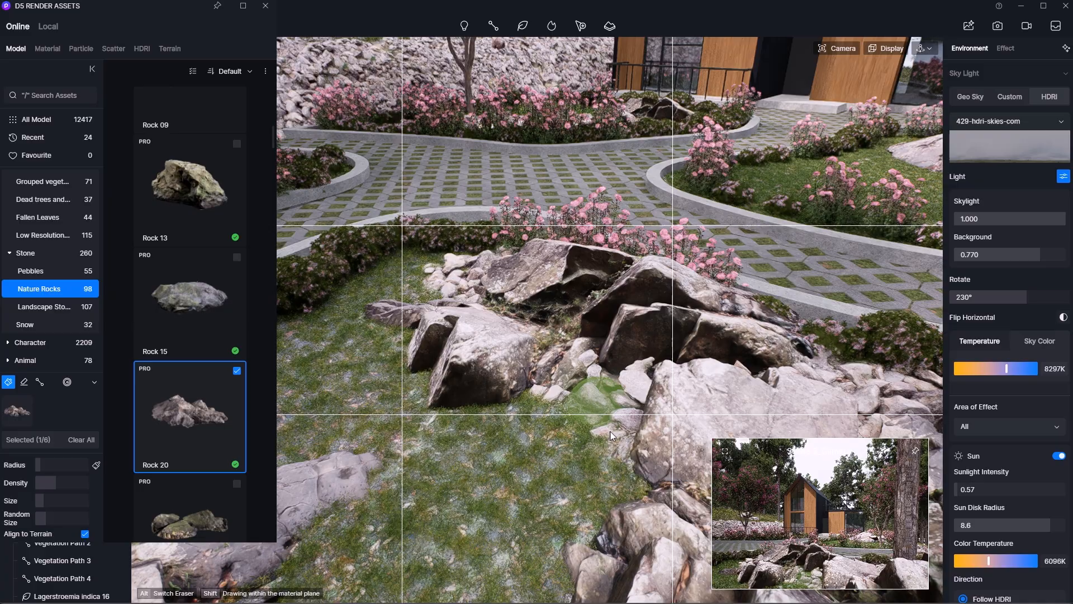
scroll(611, 436, down, 3)
key(alt)
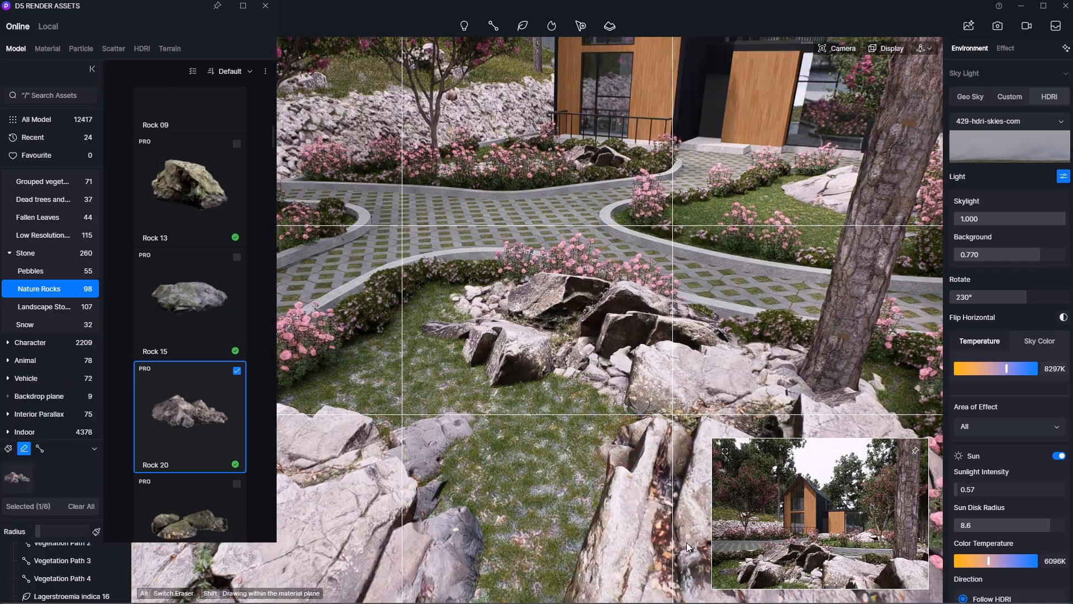
scroll(667, 502, down, 5)
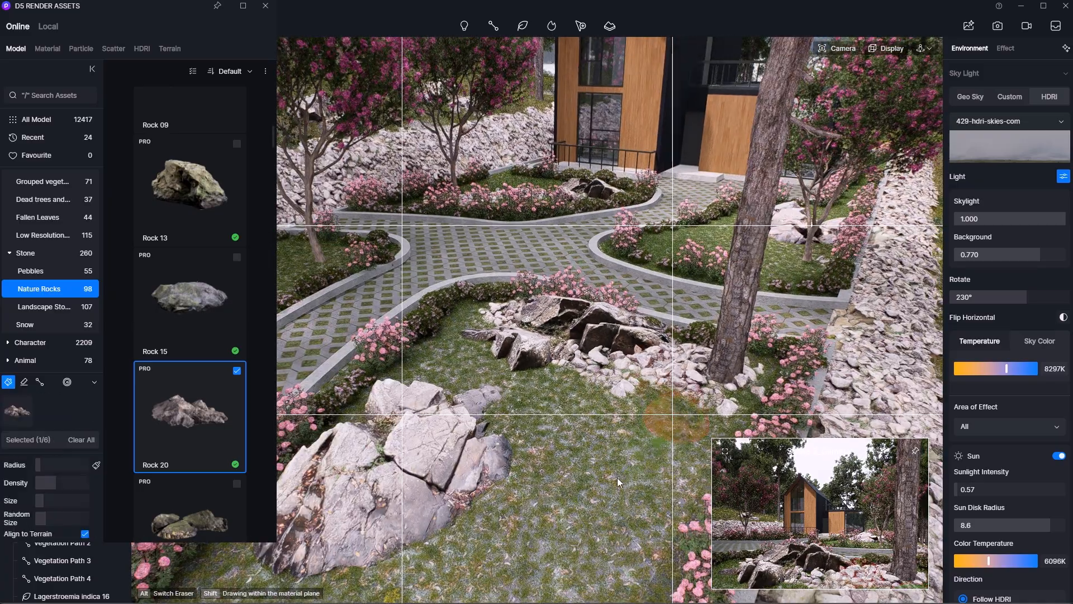
key(ctrl+z)
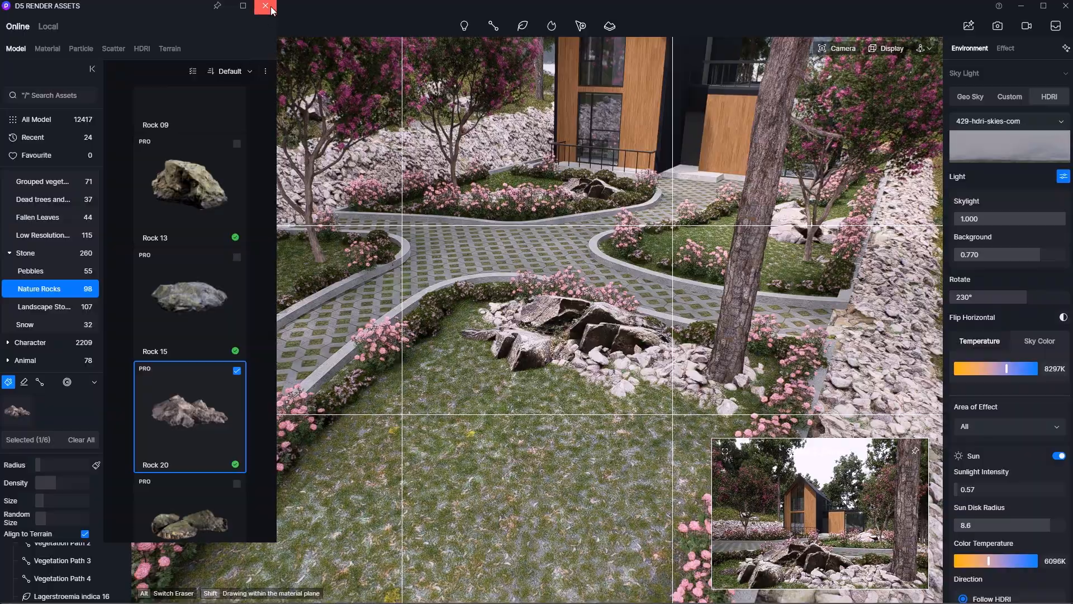
Step: Check the remaining front-lawn cluster in the Scene 2 view and clear the Rock 20 rocks from the pale stone pile
click(265, 6)
click(51, 112)
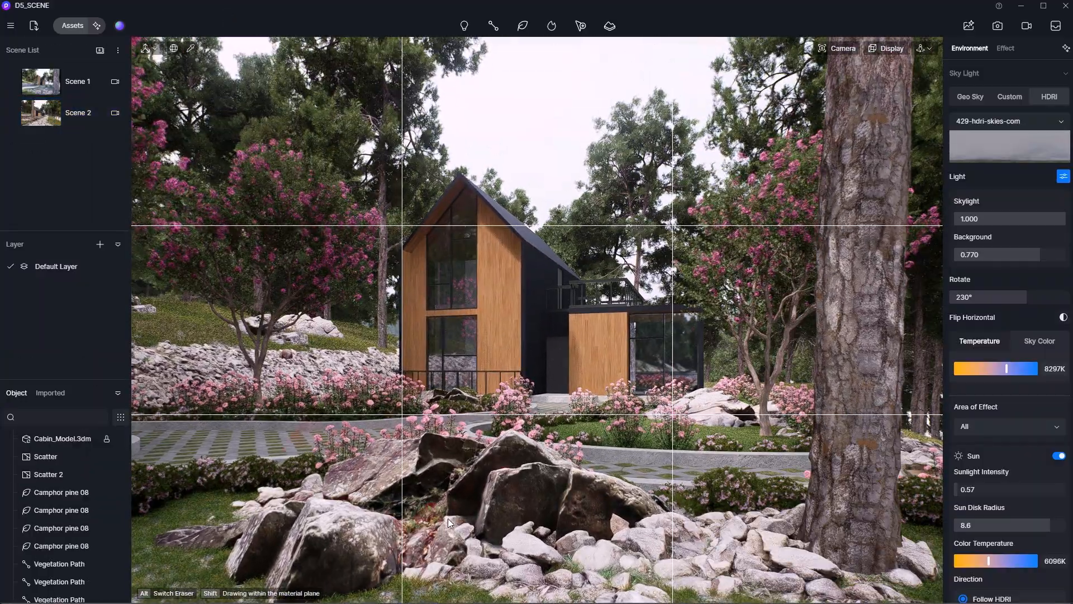
click(69, 26)
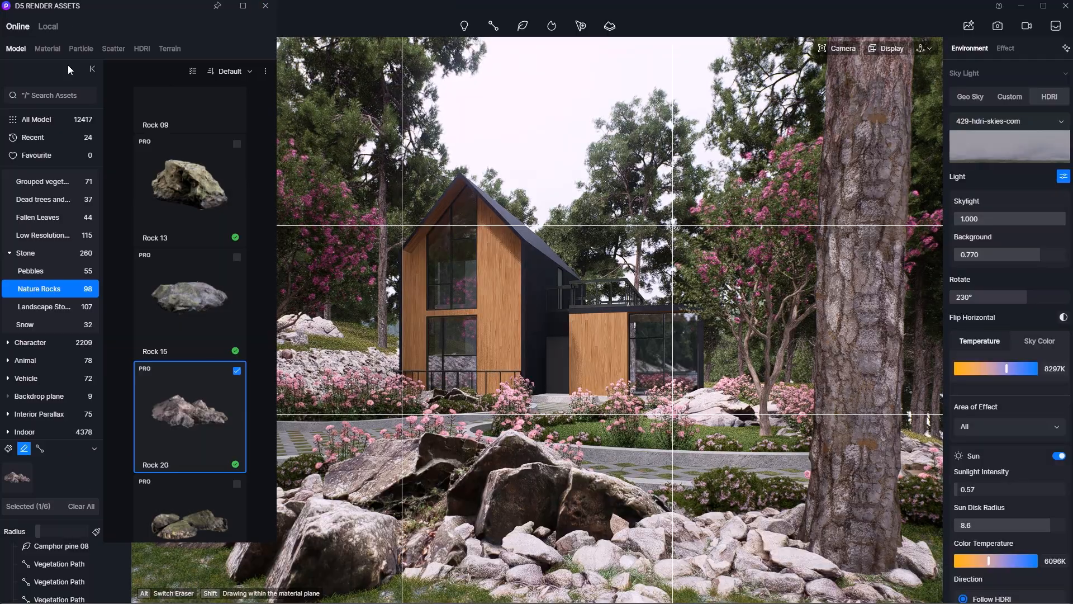
click(434, 514)
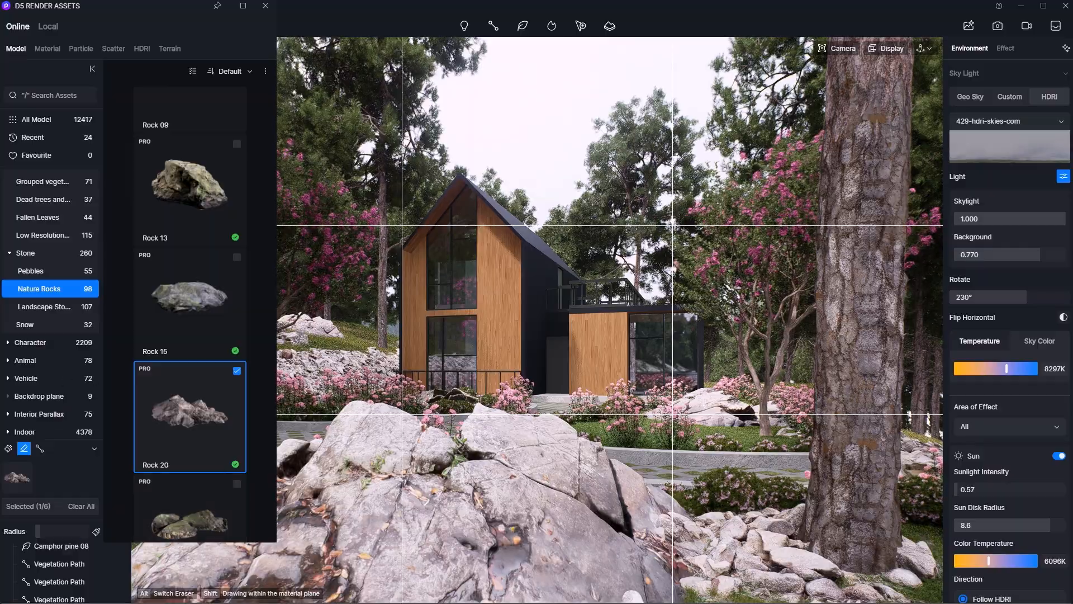
click(432, 514)
scroll(755, 439, down, 5)
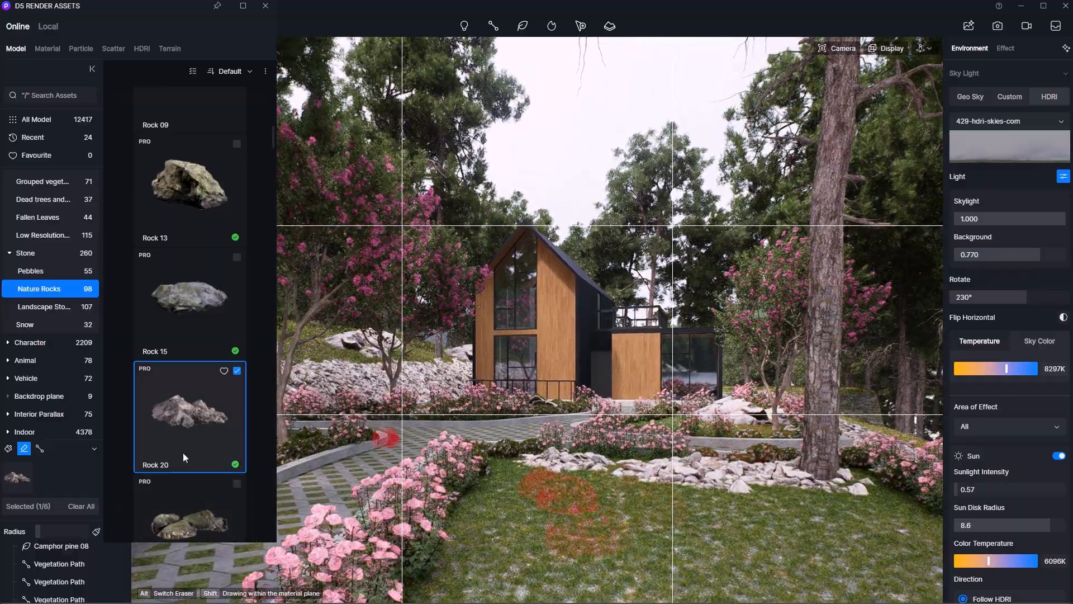
Step: Try a Rock 20 cluster on the front lawn beside the rose border, then return to the Scene 2 view
click(579, 491)
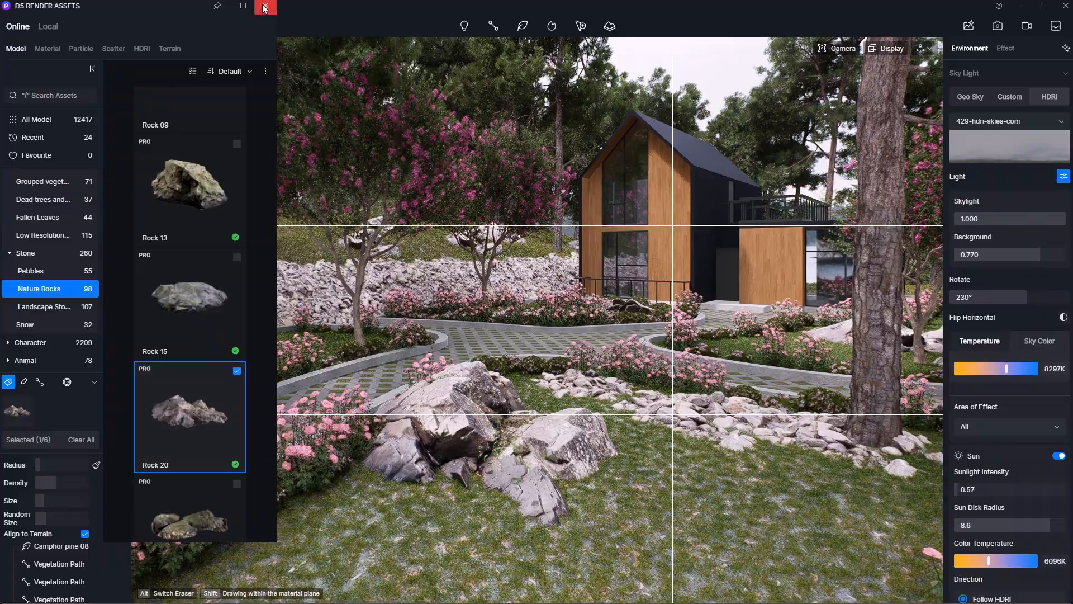
click(265, 8)
click(50, 120)
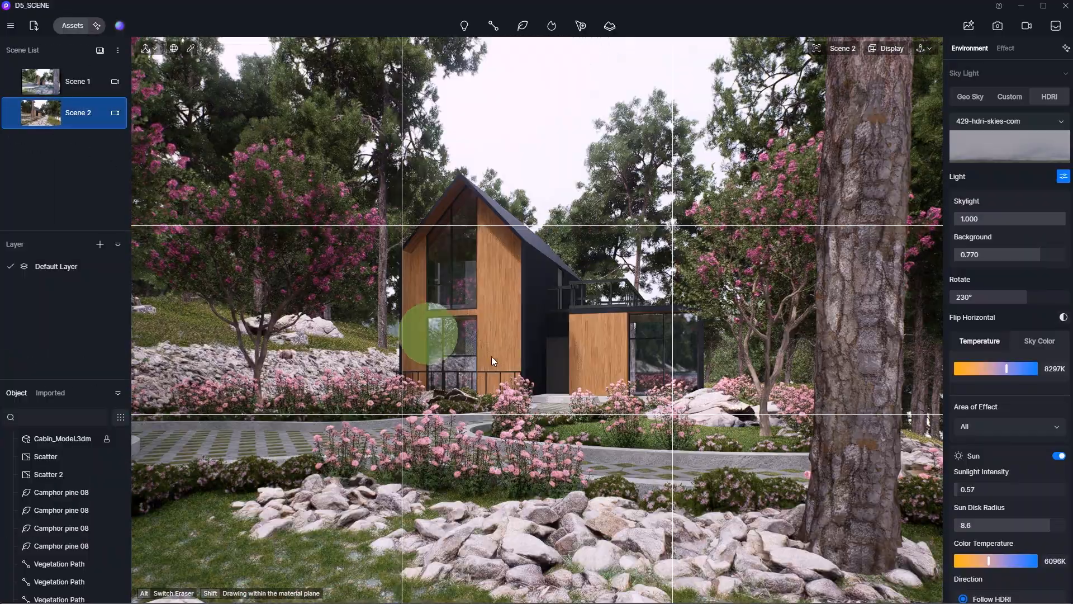
Step: Place a Rock 20 cluster in the near foreground of Scene 2, at the left end of the pale stone pile
click(186, 593)
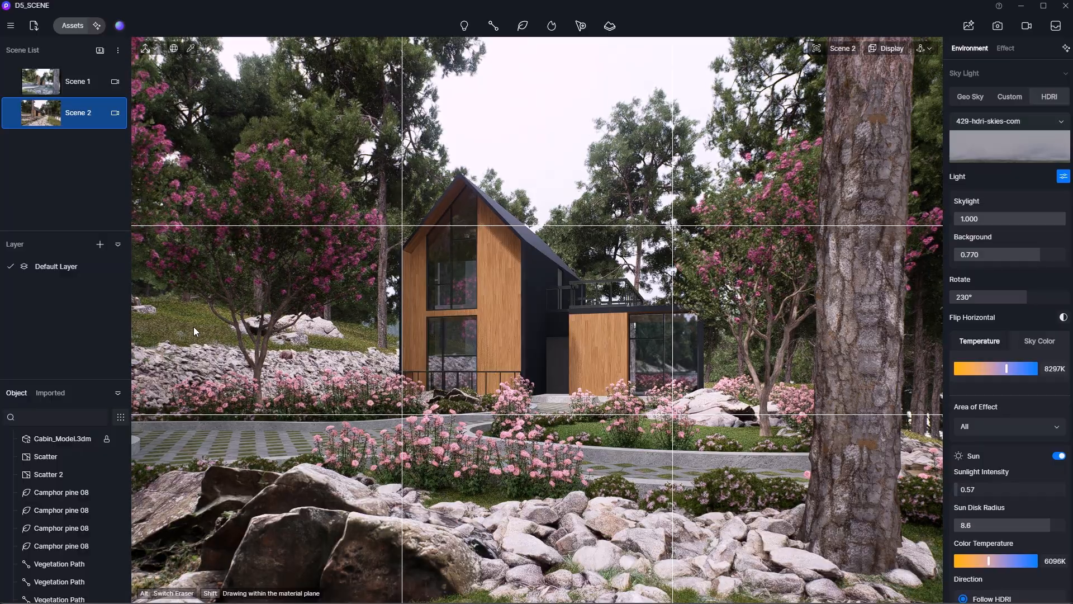
right_drag(194, 326, 194, 312)
key(a)
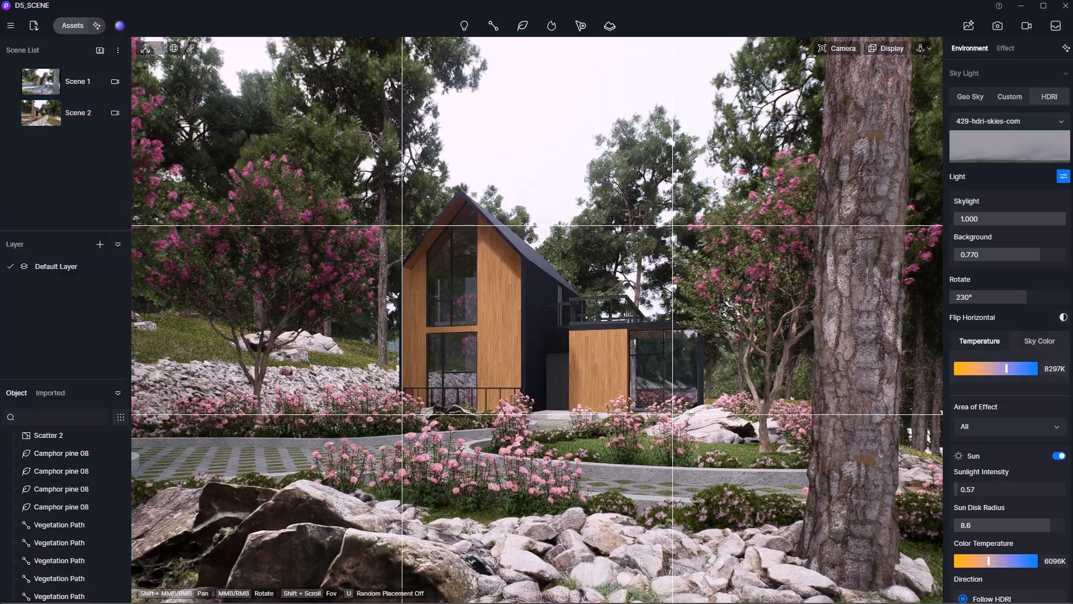
Step: Shift the camera slightly sideways and update Scene 2 with the adjusted view
key(a)
mouse_move(14, 118)
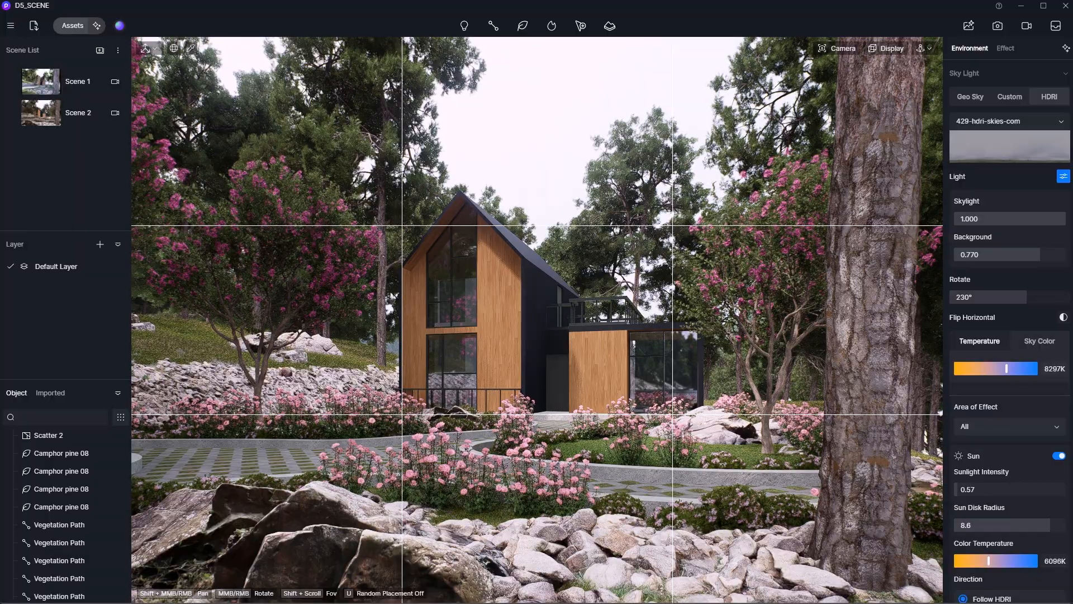
Step: Search the online model library for COUPLE
click(72, 25)
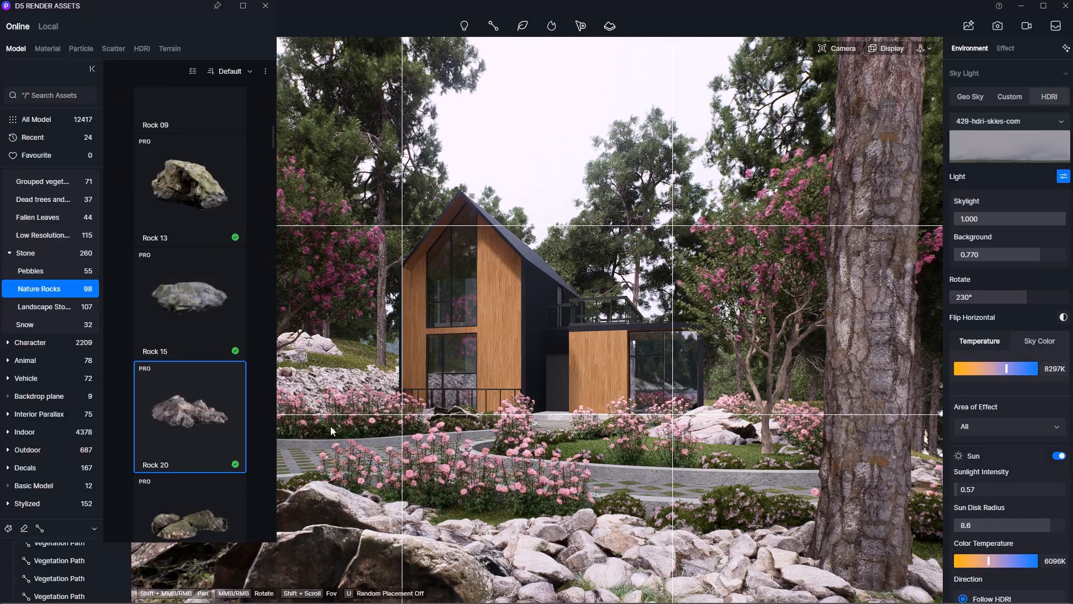
click(10, 255)
scroll(25, 230, up, 5)
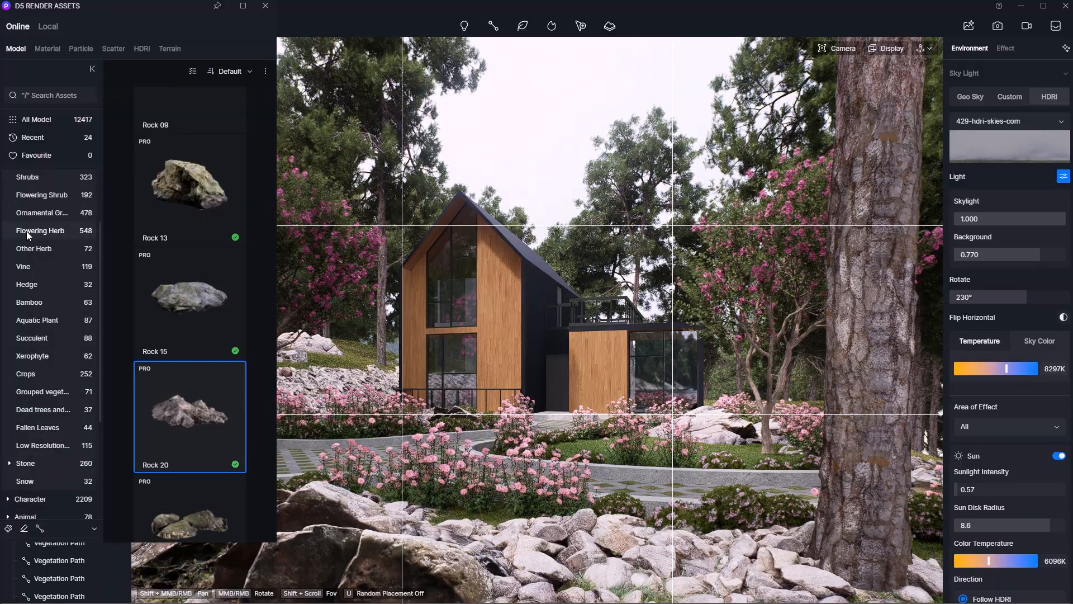
click(9, 179)
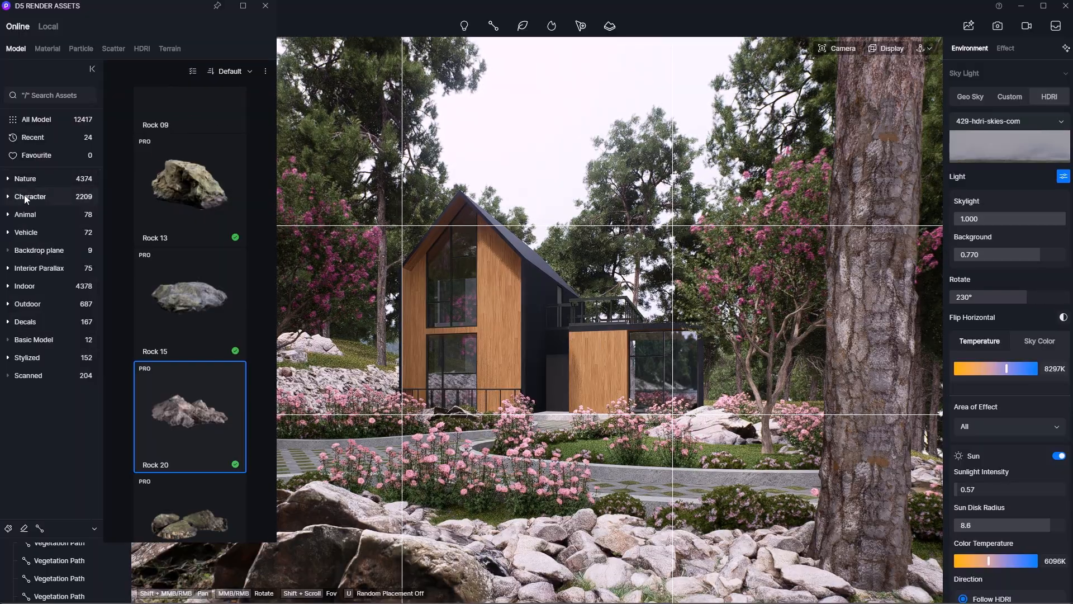
click(80, 99)
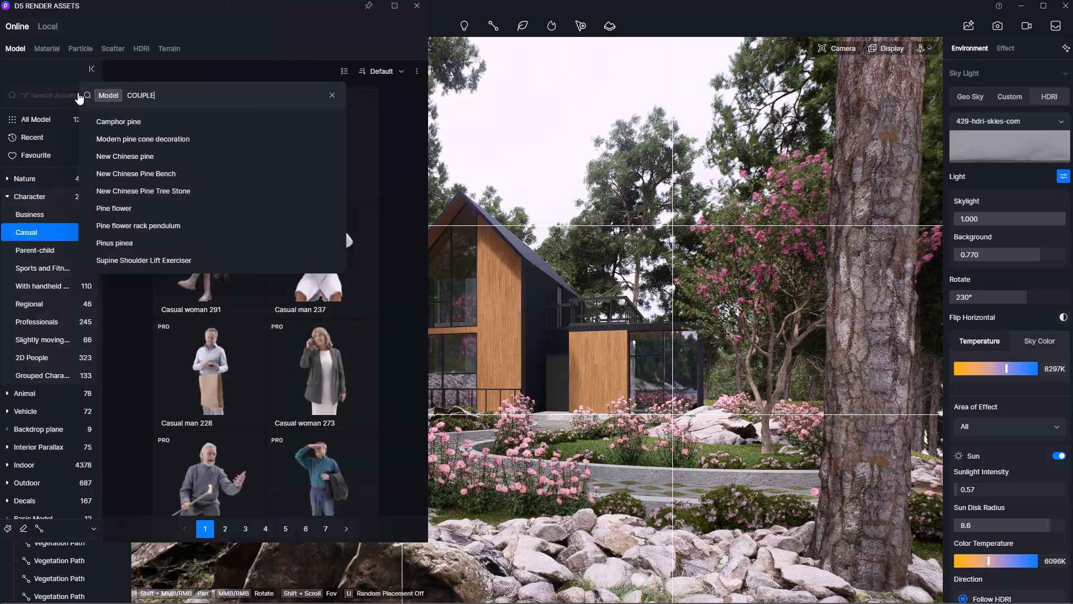
key(Return)
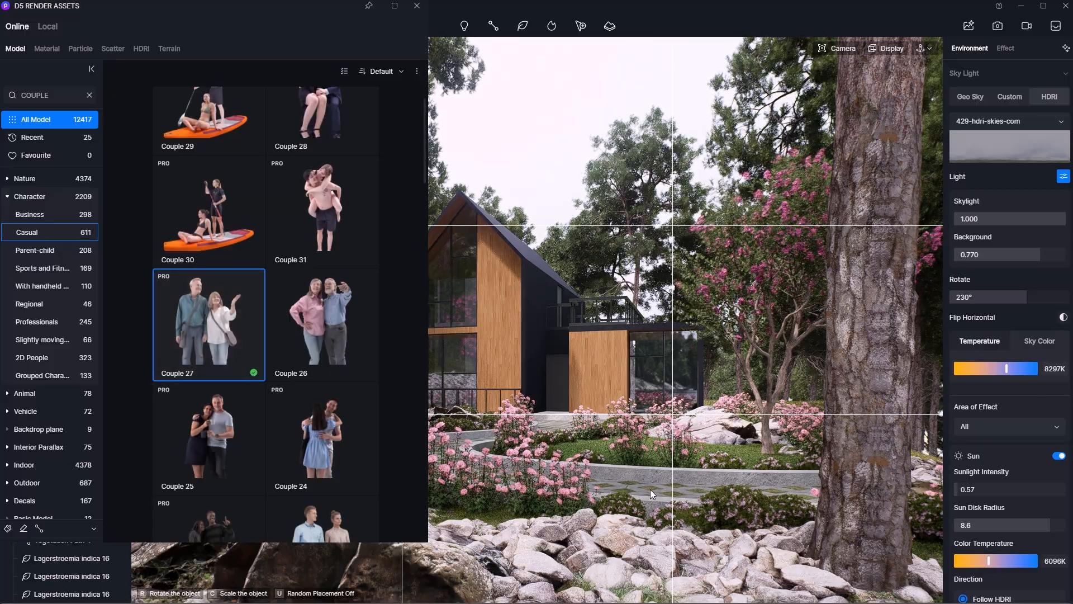
Step: Place Couple 27 on the paved driveway behind the foreground boulders and rotate it to 198° about Z
click(769, 495)
drag(817, 494, 265, 479)
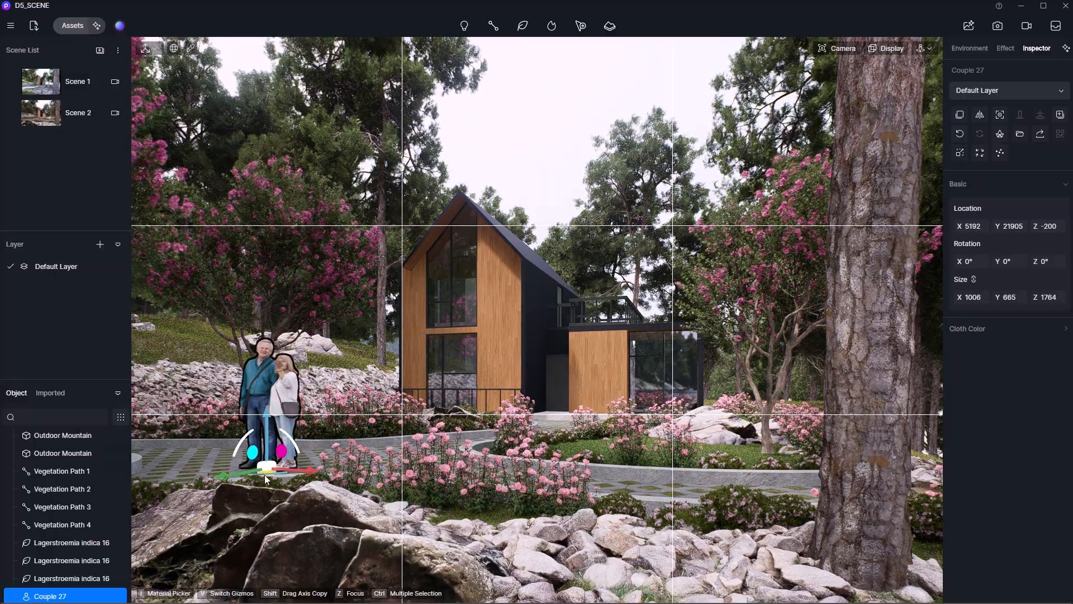
drag(292, 441, 441, 409)
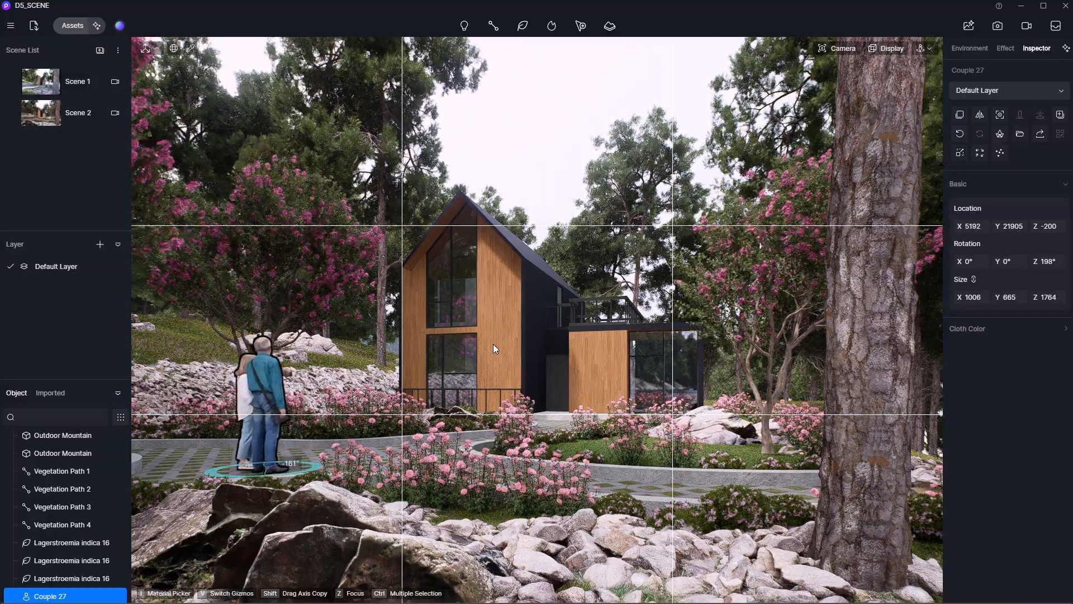
click(555, 141)
Step: Try Couple 27 beside the large foreground pine trunk, rotated to 146° about Z
click(256, 468)
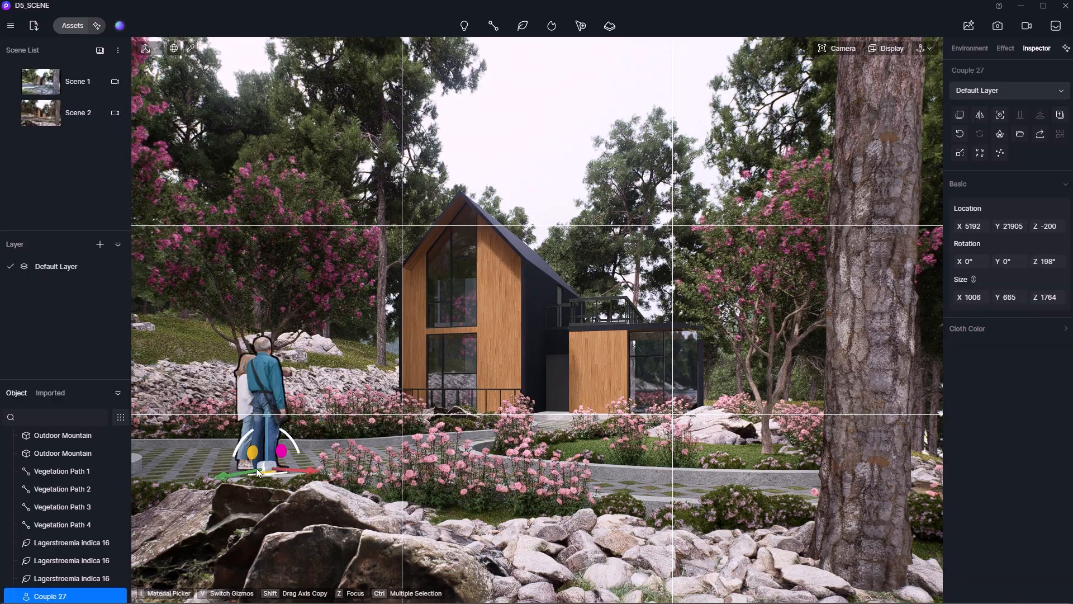
drag(267, 472, 727, 494)
key(Escape)
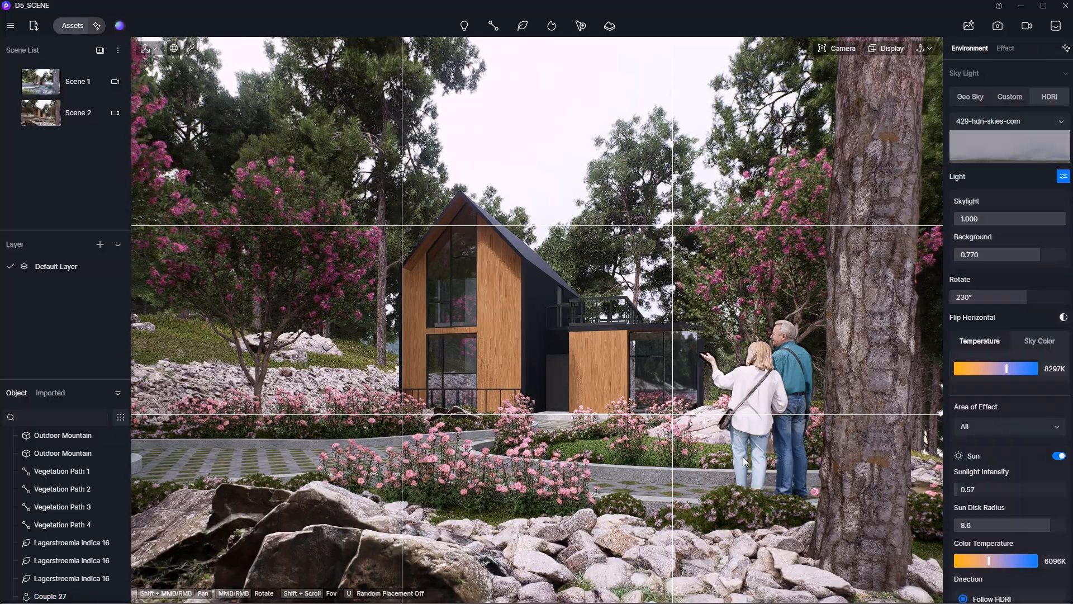
Step: Move Couple 27 back onto the paved driveway behind the foreground boulders, with their backs to the camera
click(751, 415)
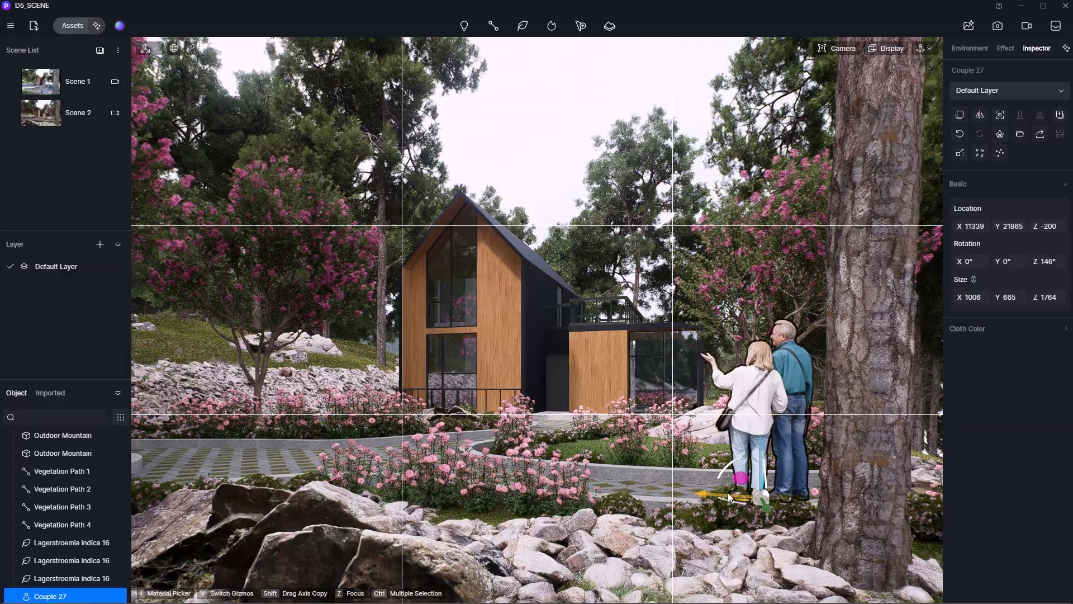
drag(728, 492, 282, 480)
click(535, 134)
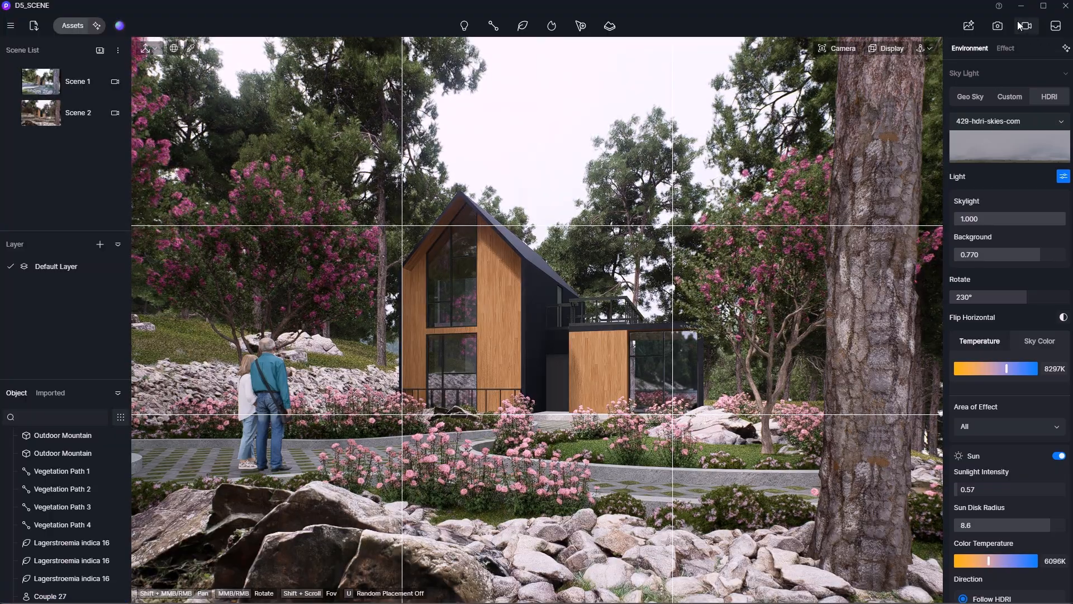
Step: Warm up the image by setting the post-processing white balance to 7500
click(1006, 48)
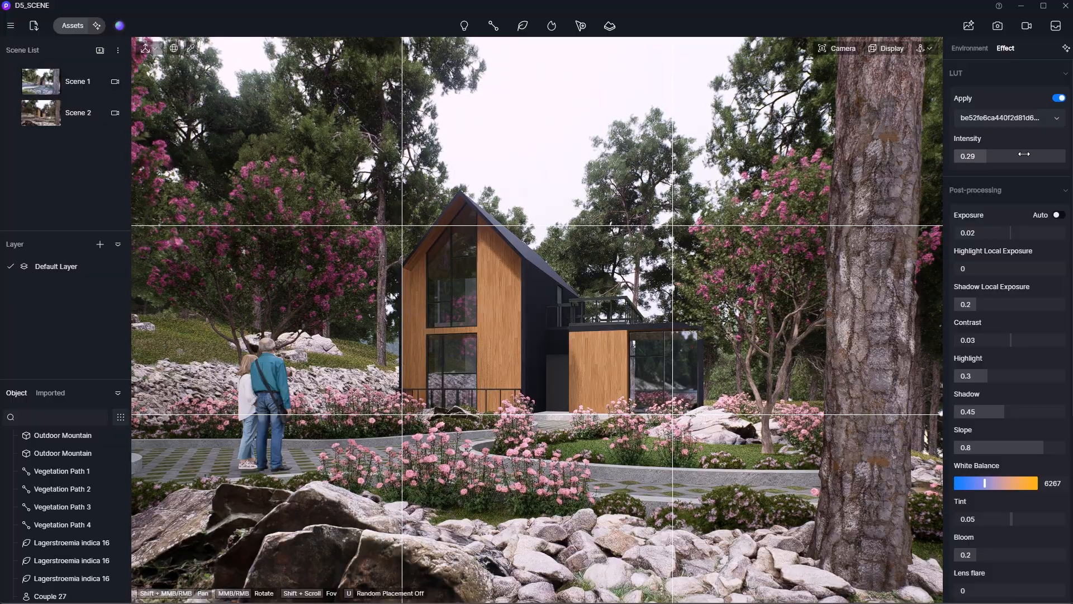
scroll(1001, 335, down, 1)
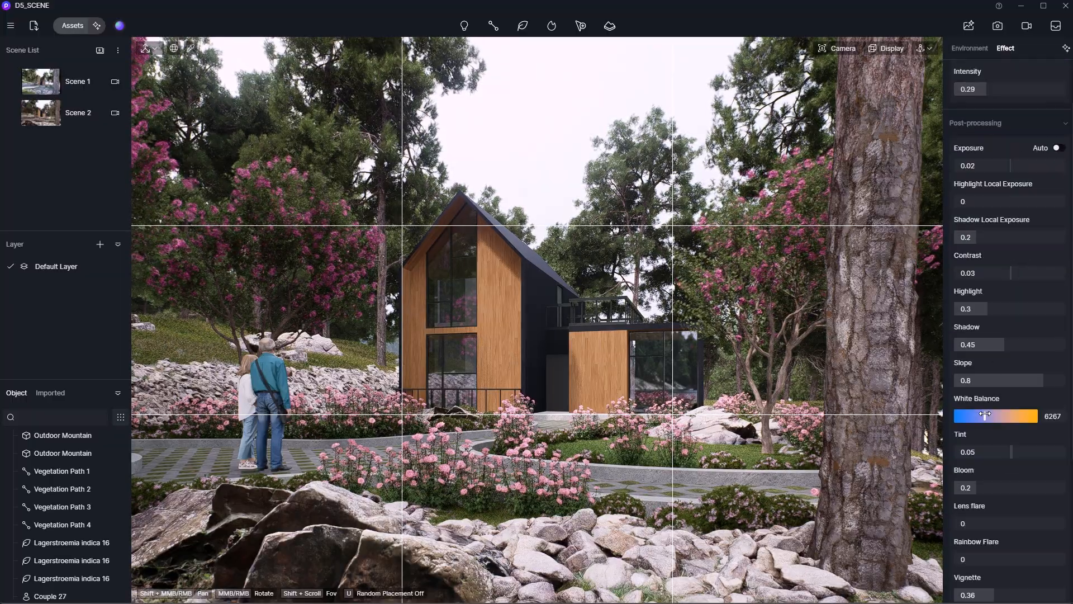
drag(984, 414, 997, 415)
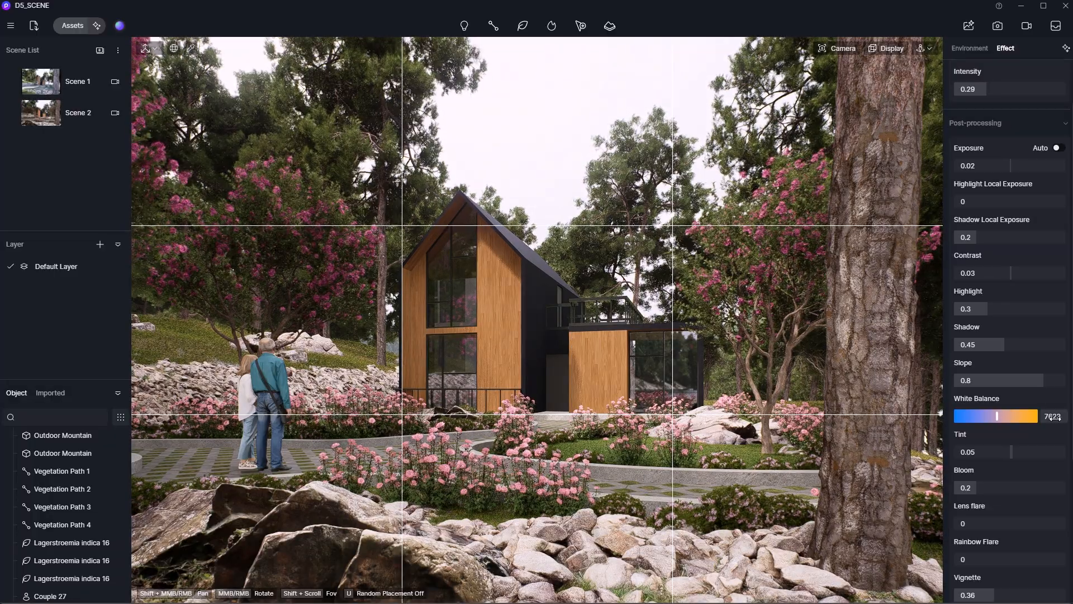
click(1055, 418)
text(7600)
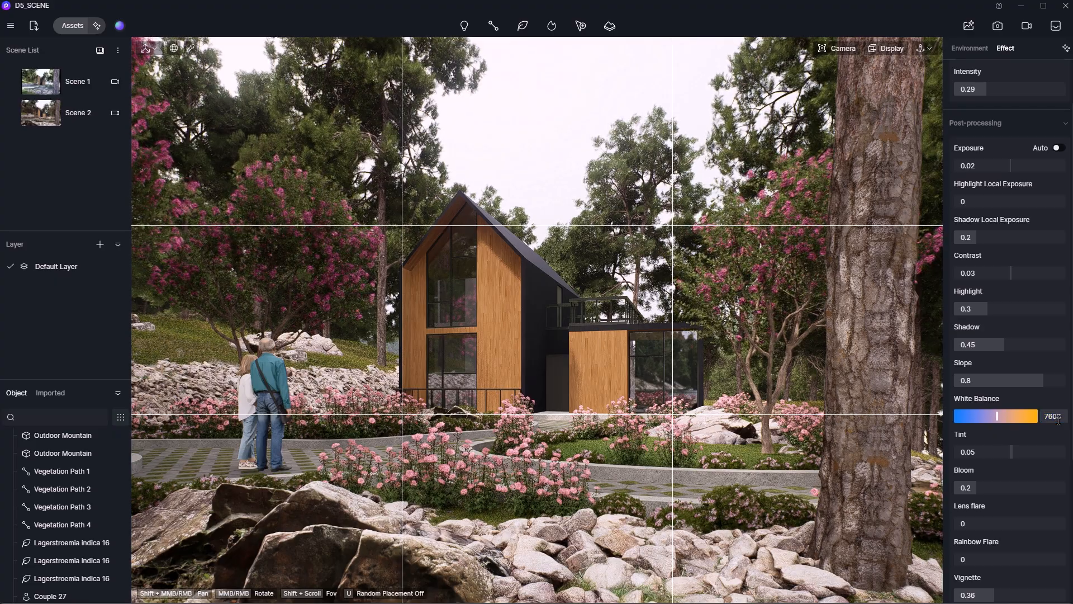
click(1055, 417)
text(75)
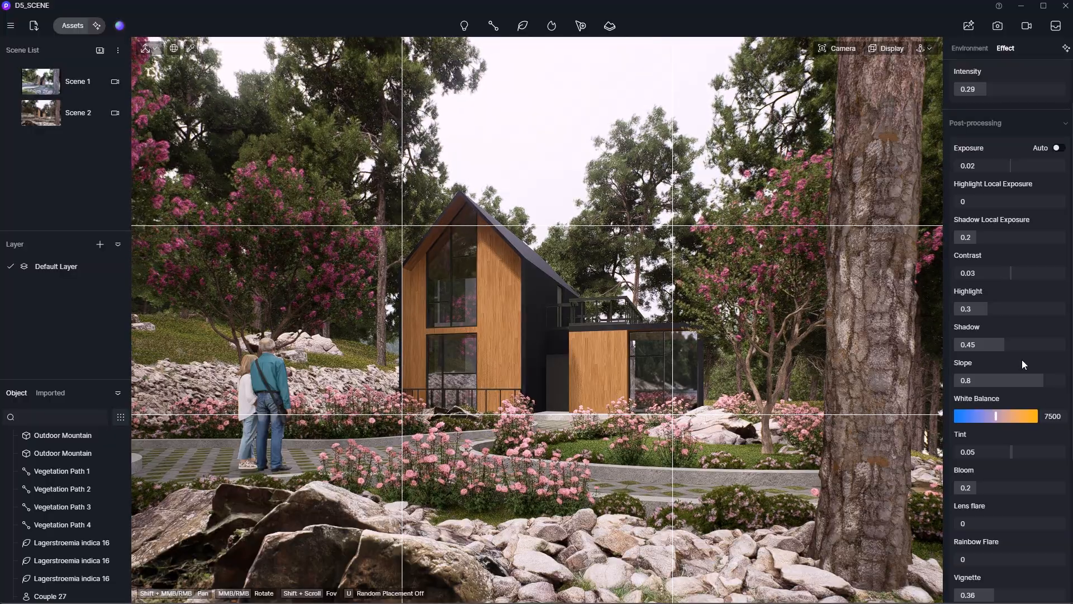
Step: Set the post-processing vignette to 0.4
scroll(1018, 350, down, 6)
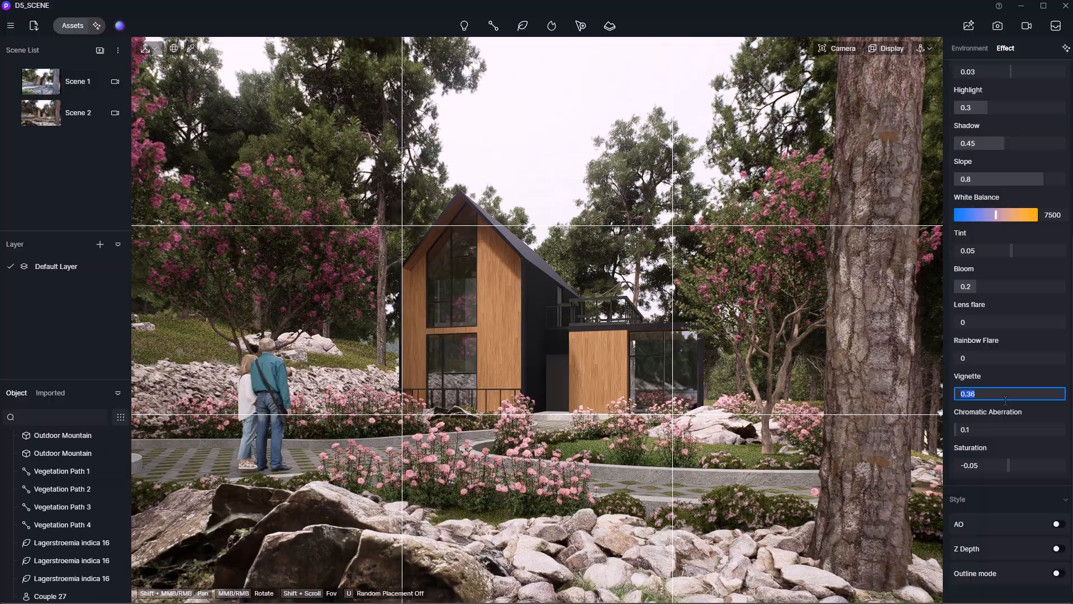
click(1009, 394)
text(0)
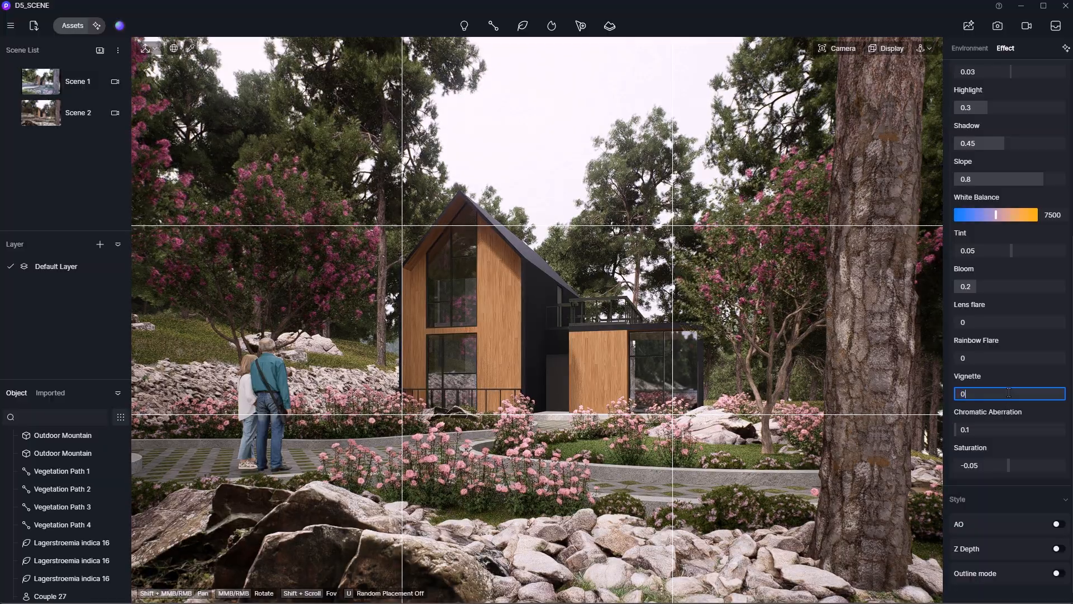
text(.4)
key(Return)
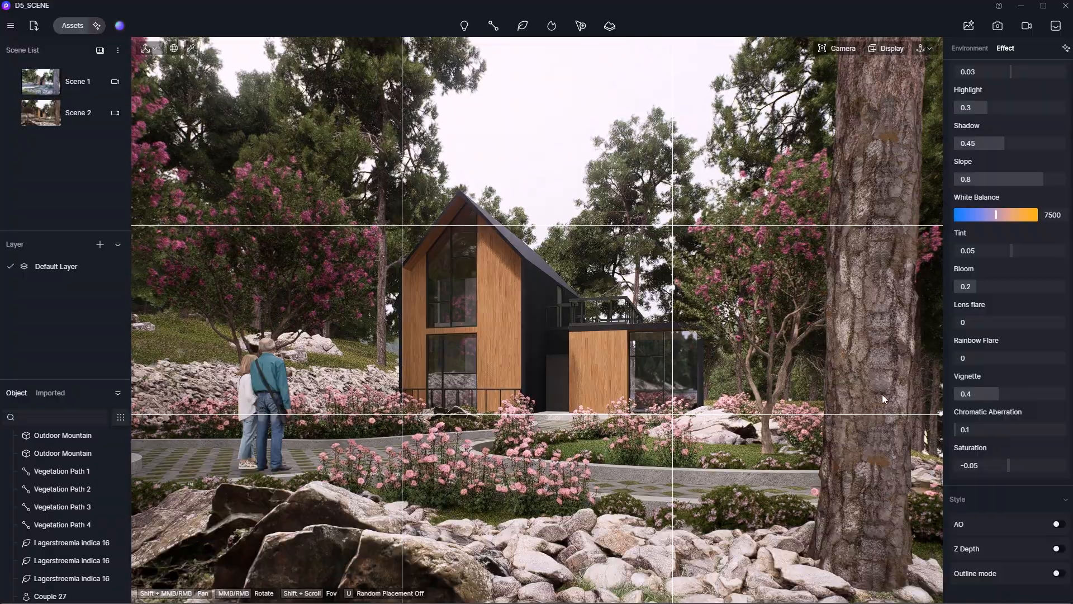
Step: Select the Scene 2 camera, keep its preview pinned, and back out to a perspective view over the garden
click(115, 112)
key(s)
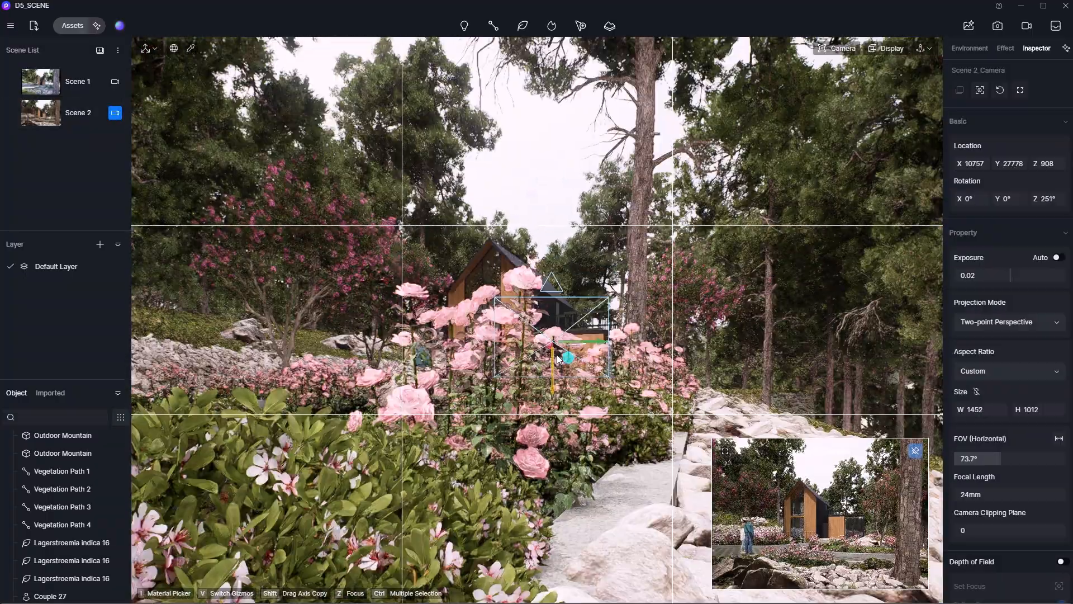
key(w)
key(2)
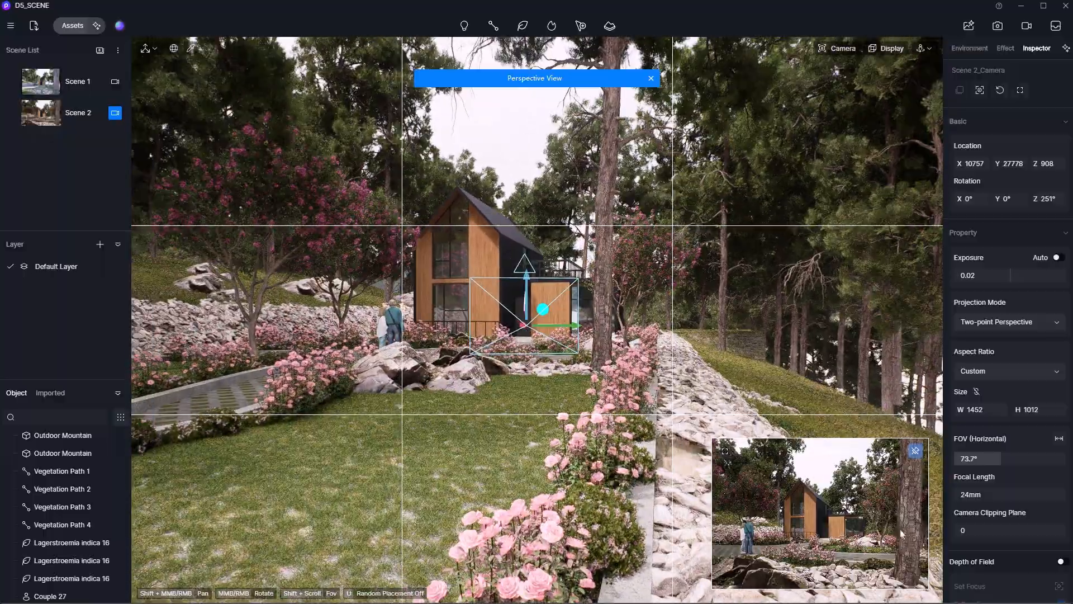
key(Escape)
key(s)
key(a)
Step: Duplicate the Camphor pine 08 on the lawn beside the driveway and place the copy close to the Scene 2 camera
click(408, 399)
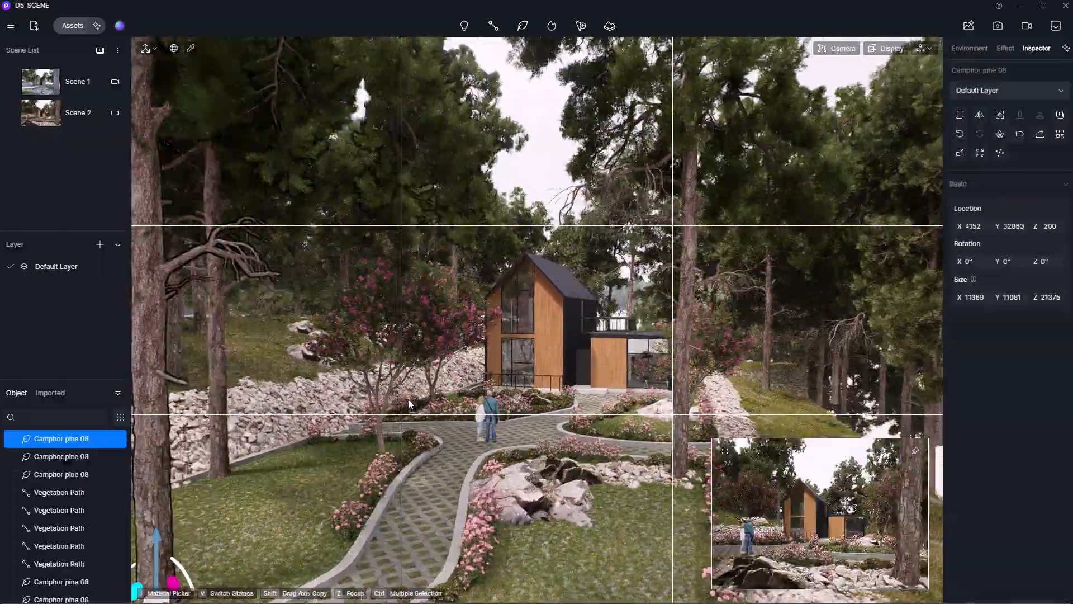
key(s)
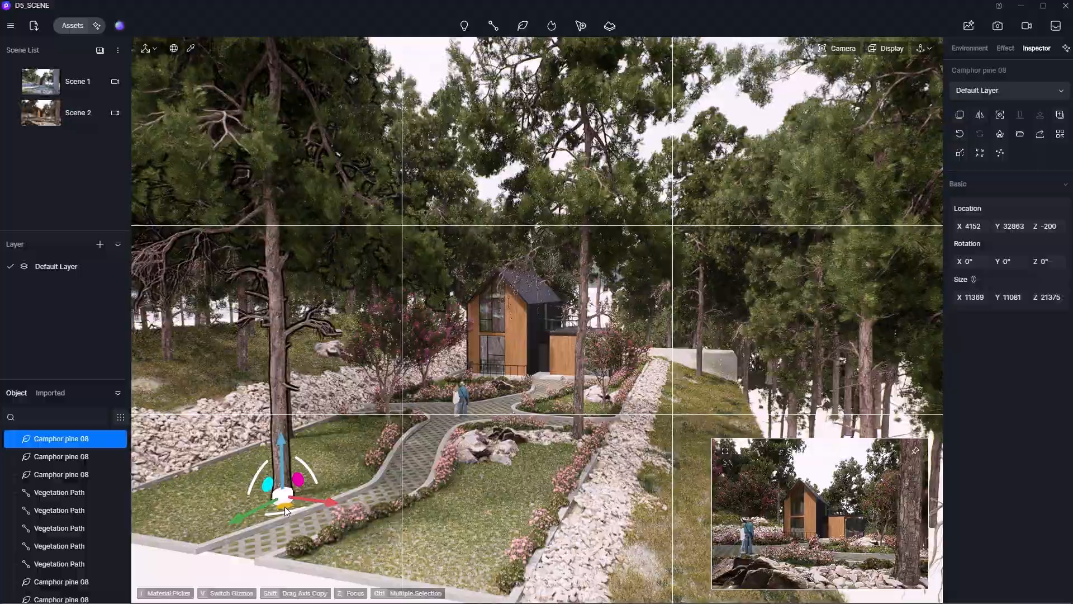
drag(284, 506, 536, 603)
key(s)
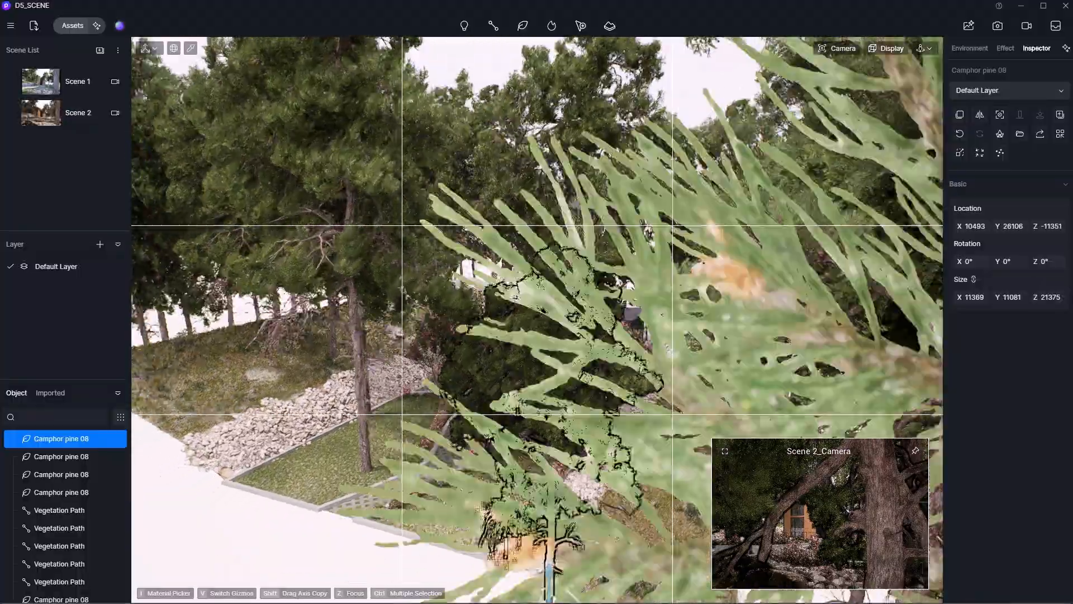
Step: Move the copied Camphor pine 08 farther back behind the Scene 2 camera and return to the Scene 2 view
right_drag(603, 369, 606, 431)
middle_drag(606, 431, 643, 404)
drag(580, 582, 484, 602)
right_drag(535, 550, 523, 503)
middle_drag(523, 504, 568, 551)
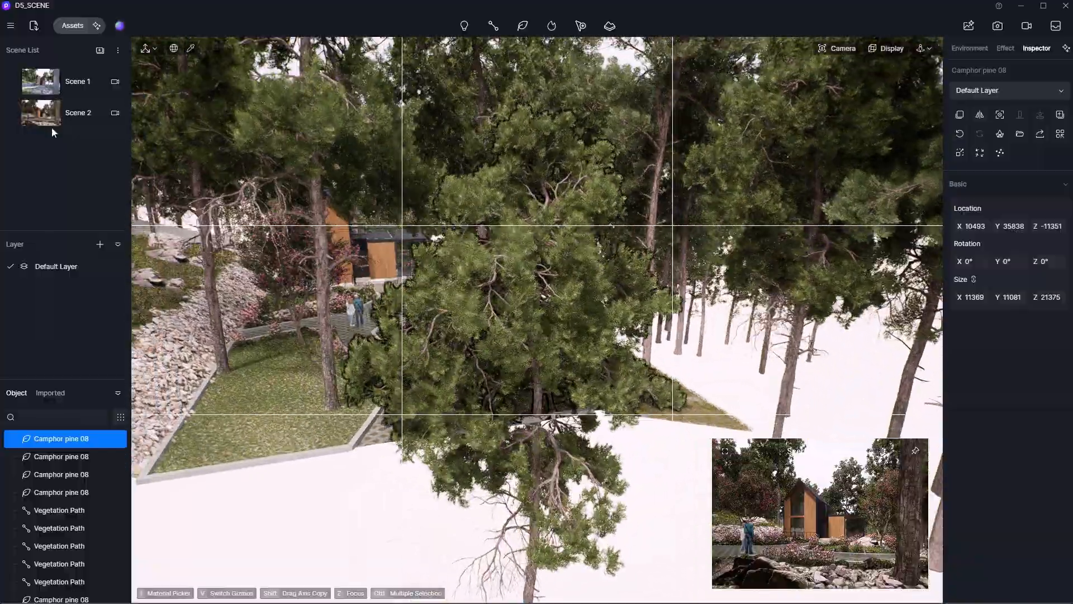
click(67, 114)
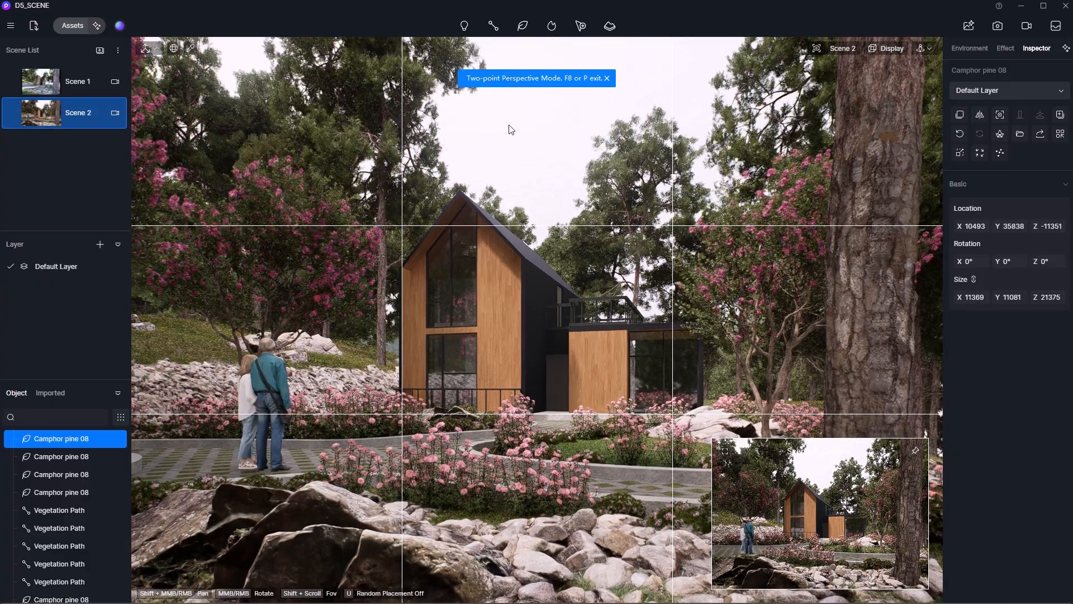
click(509, 125)
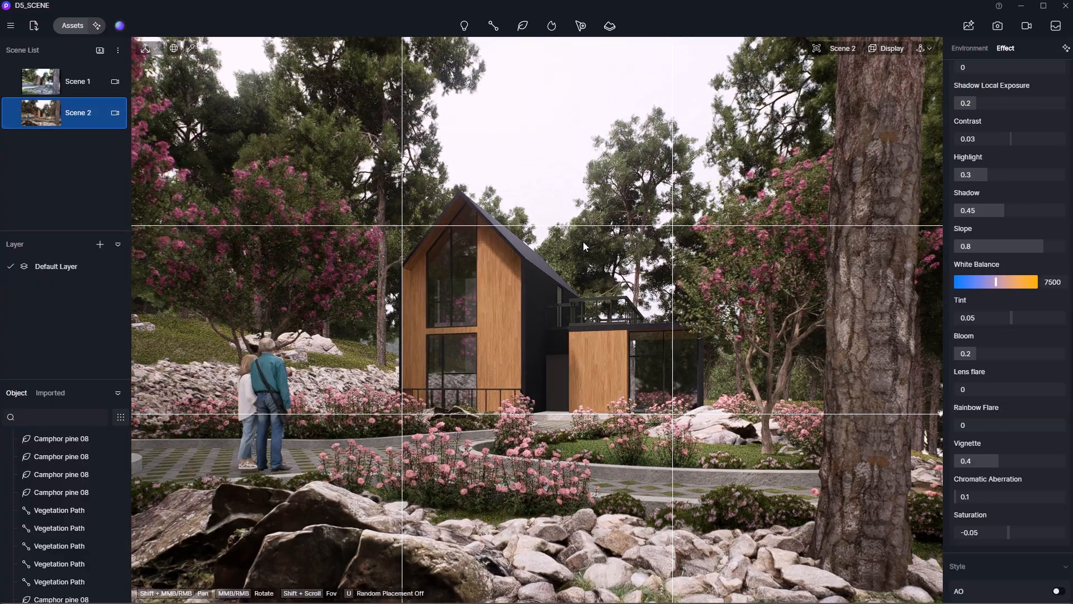
Step: Try a post-processing exposure of 0.04 and settle it at 0.03
scroll(1041, 273, up, 5)
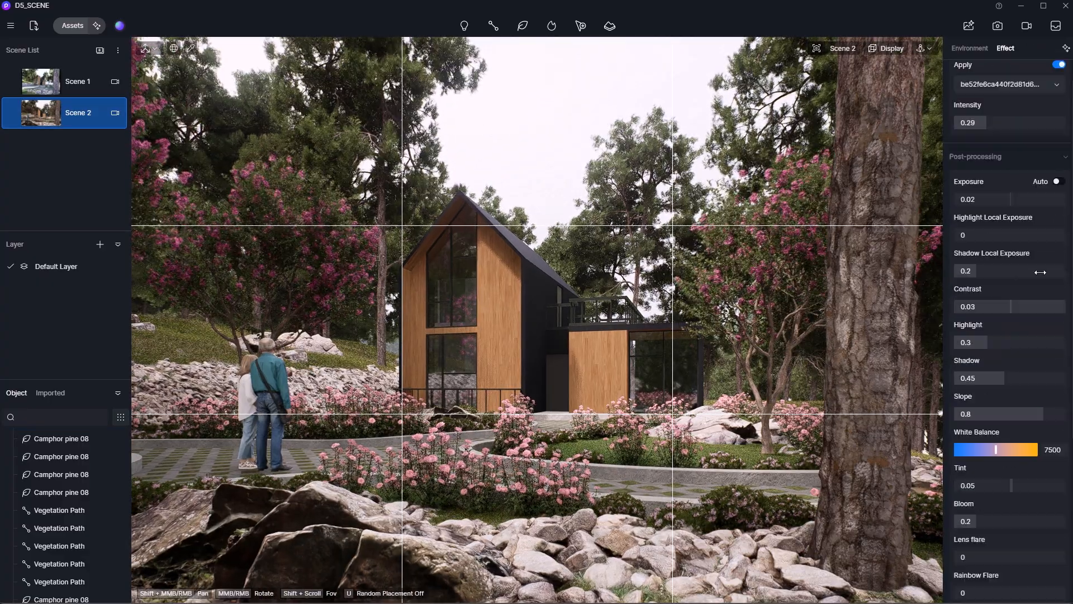
click(1016, 235)
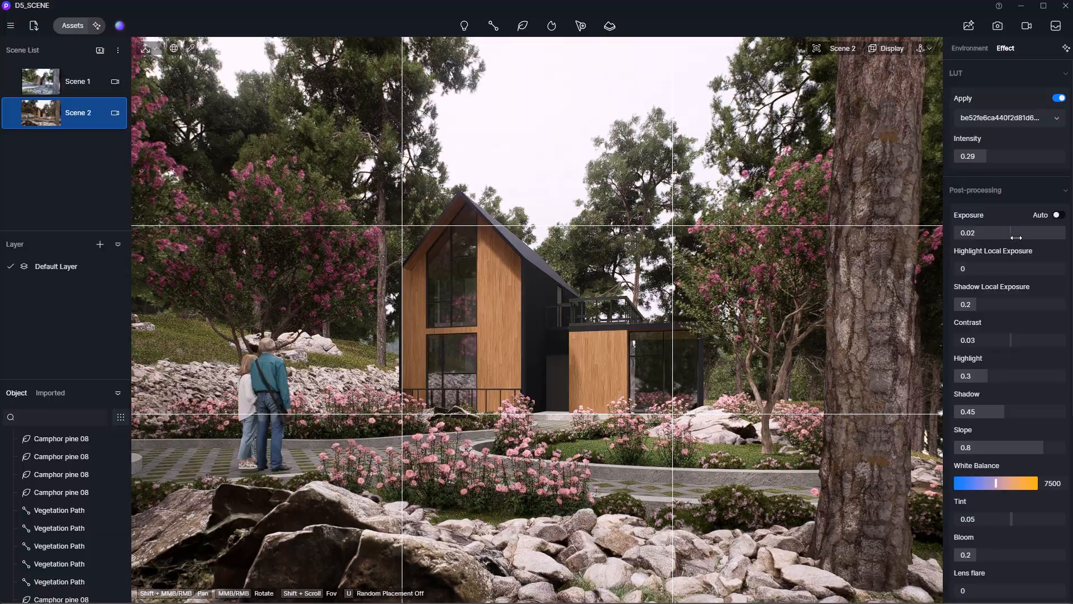
text(0)
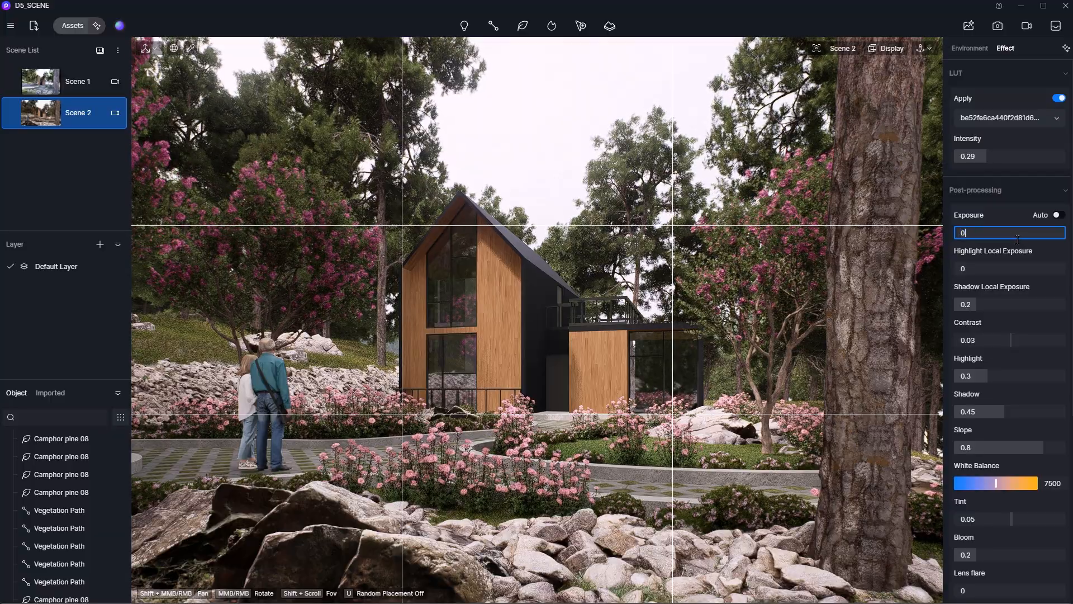
text(.04)
key(Return)
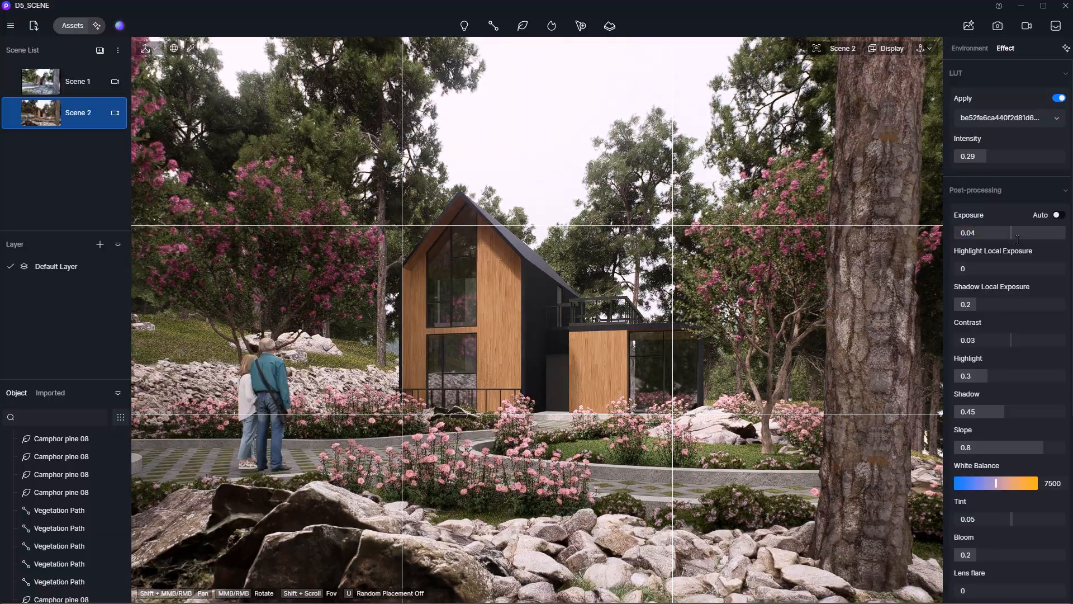
click(1018, 234)
text(0)
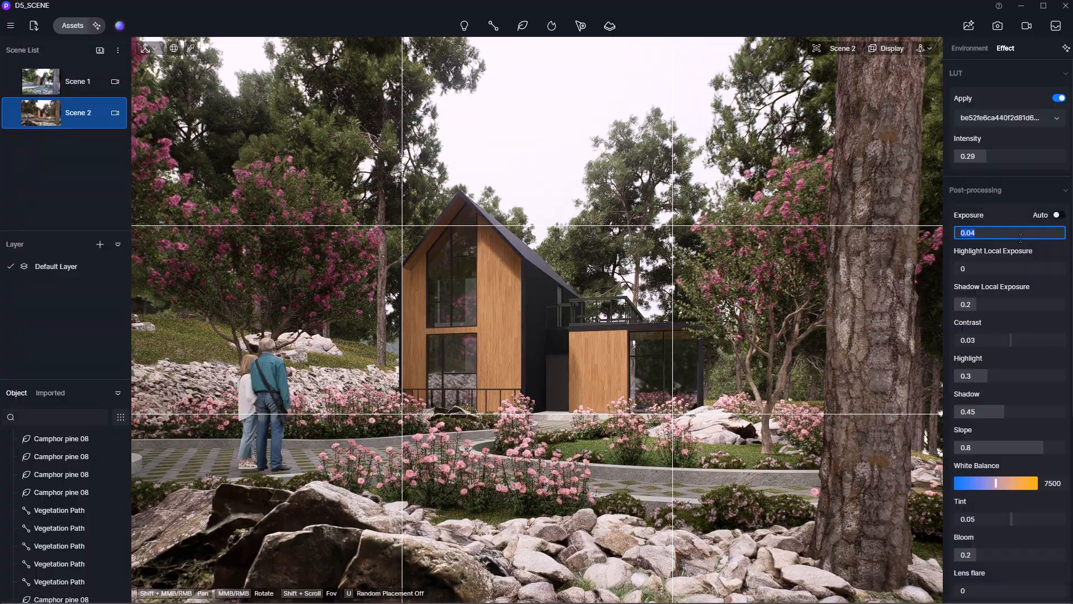
text(.)
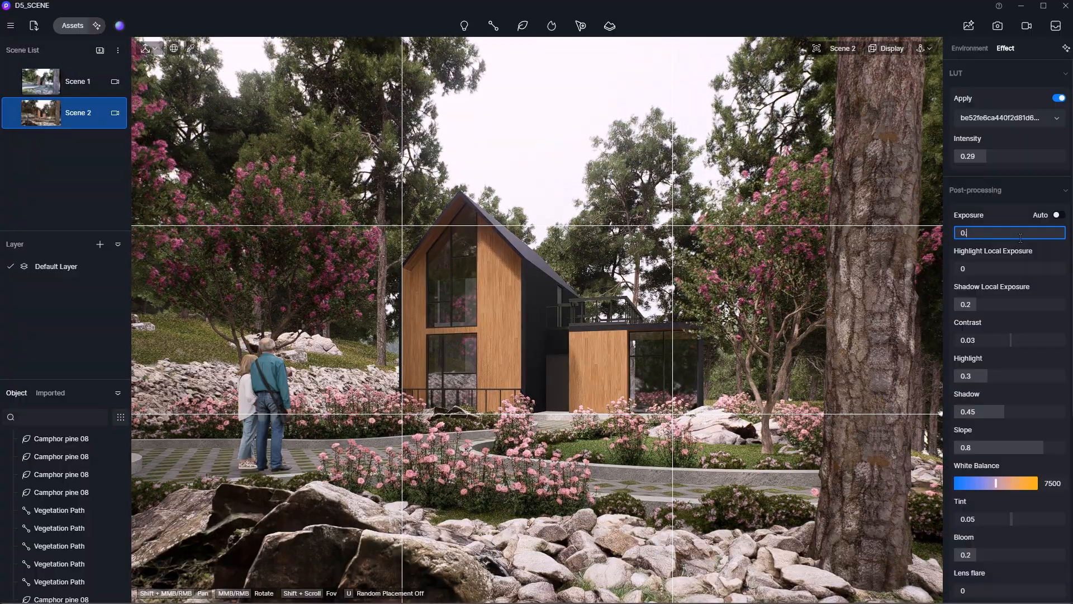
text(03)
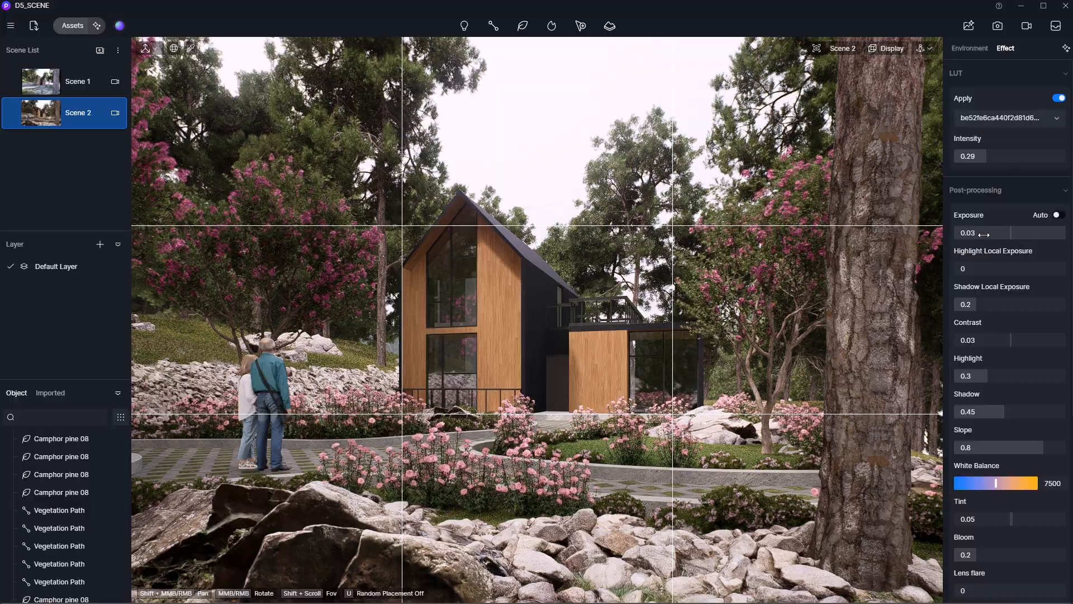
Step: Set up a Scene 2 image render at 4:3 and 4k with the AI Post Channel enabled, and render it
key(Return)
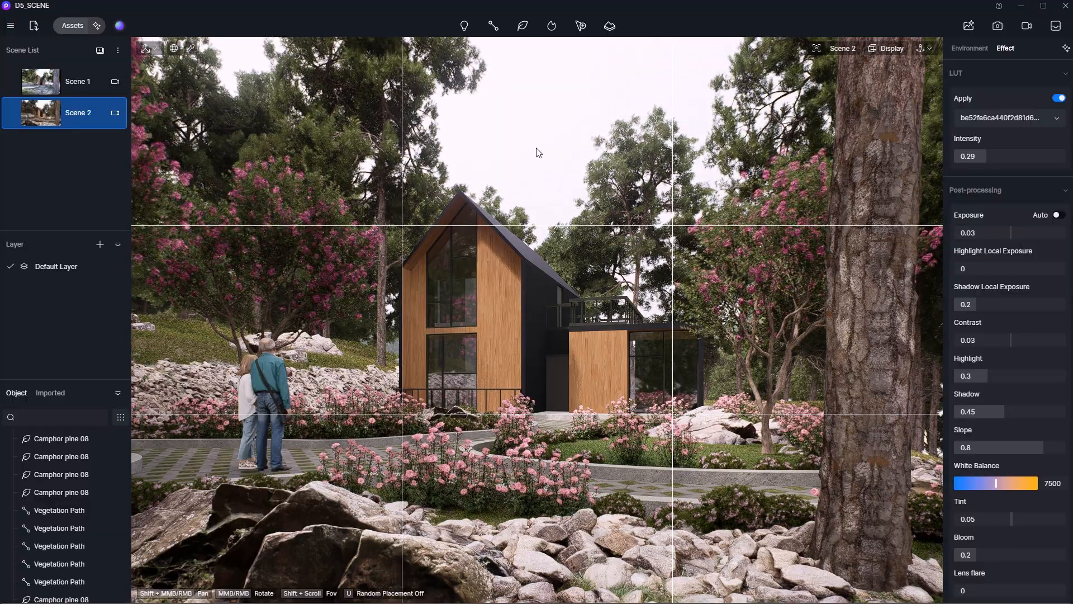
click(998, 25)
click(377, 578)
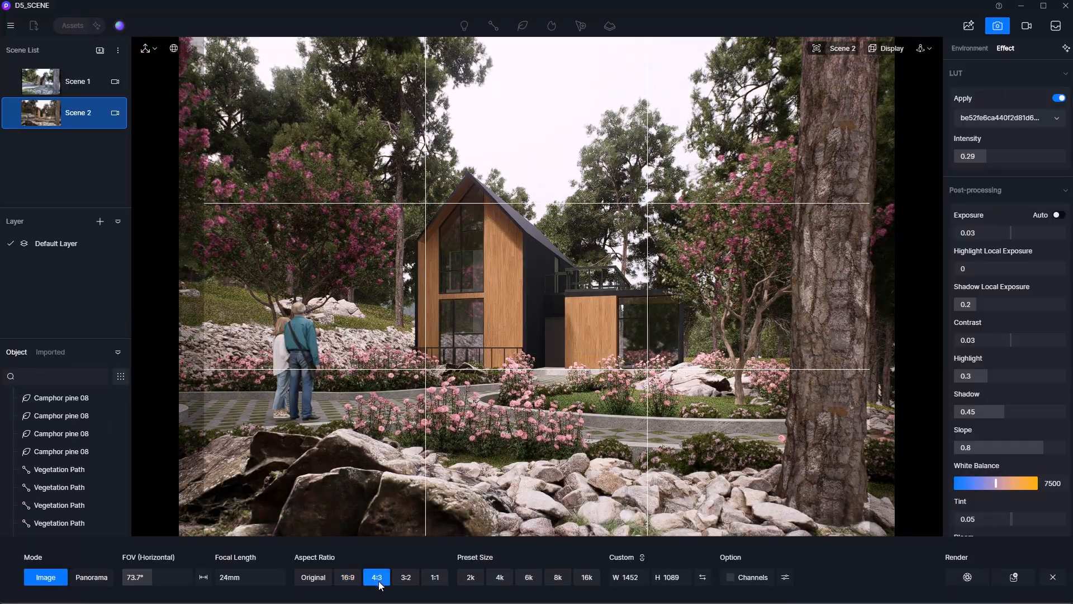
click(501, 580)
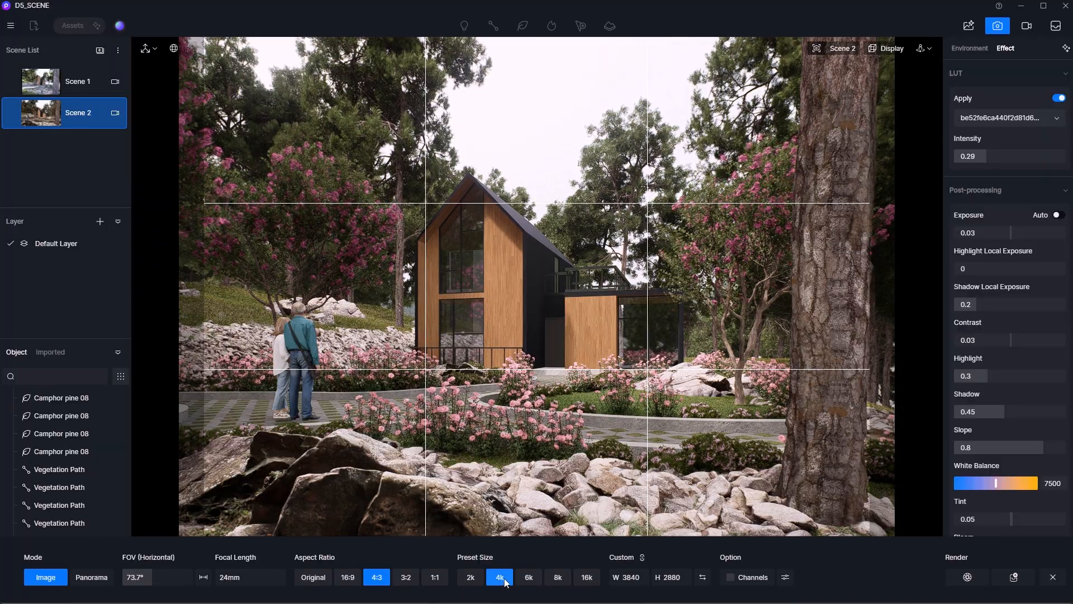
click(786, 578)
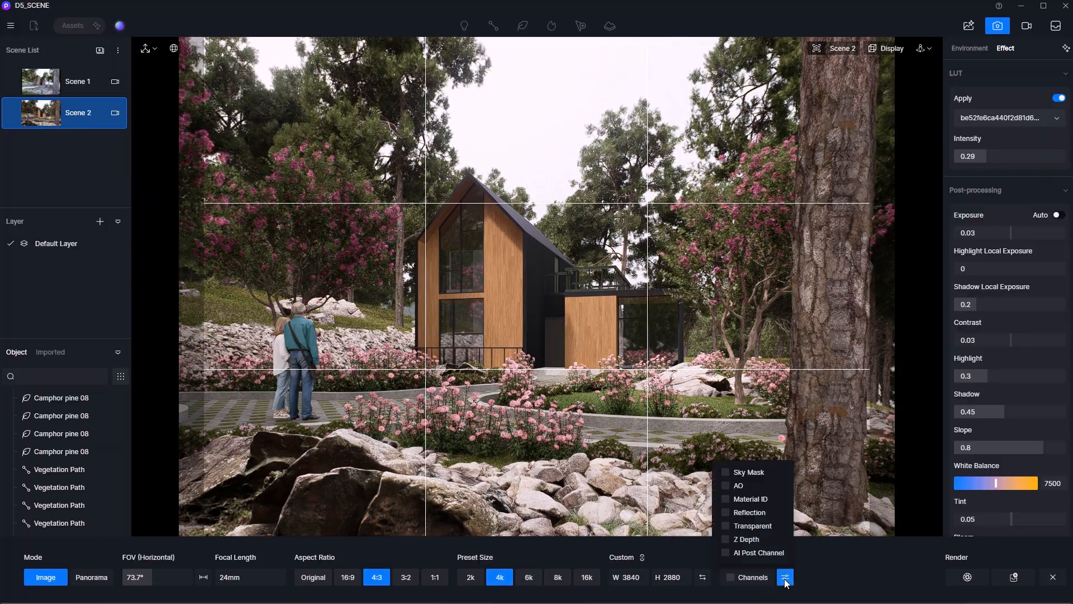
click(738, 552)
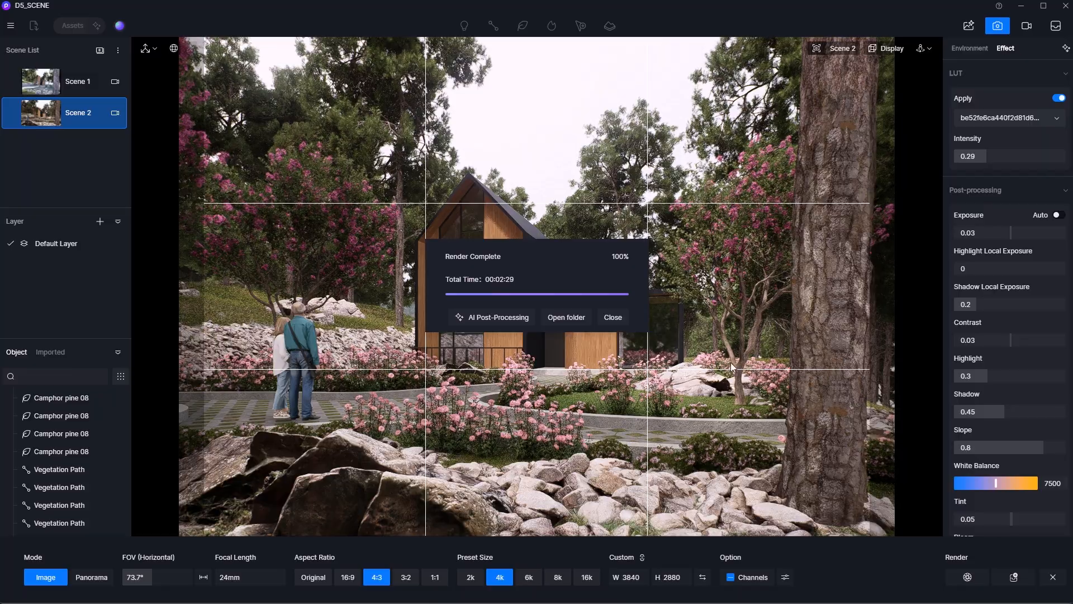
Step: Load the finished Scene 2 render into AI Post-Processing, open the AI Enhancer options and inspect the preview up close
click(494, 317)
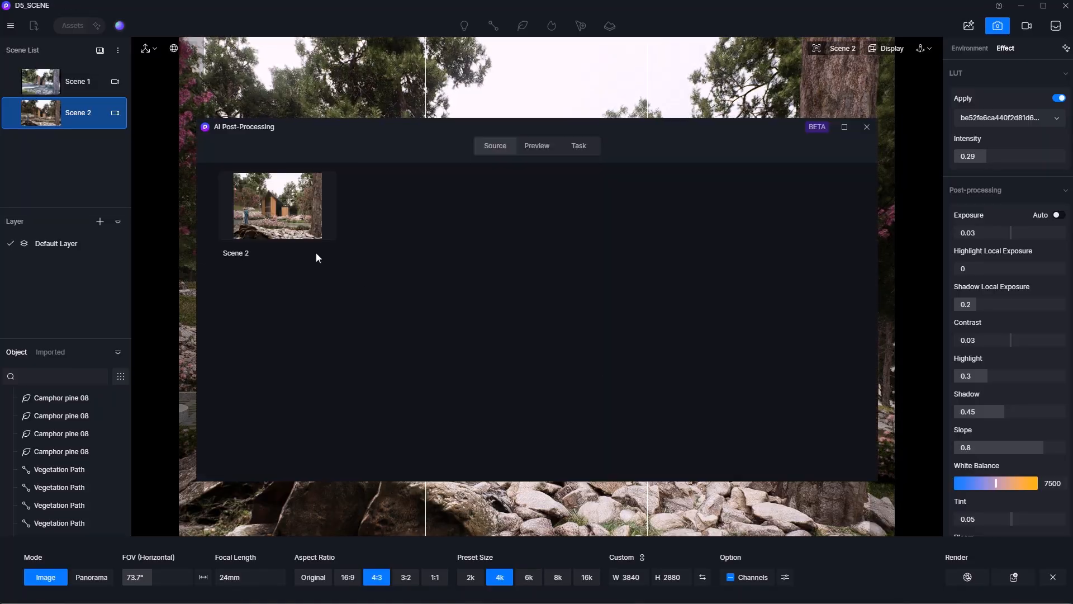
click(257, 218)
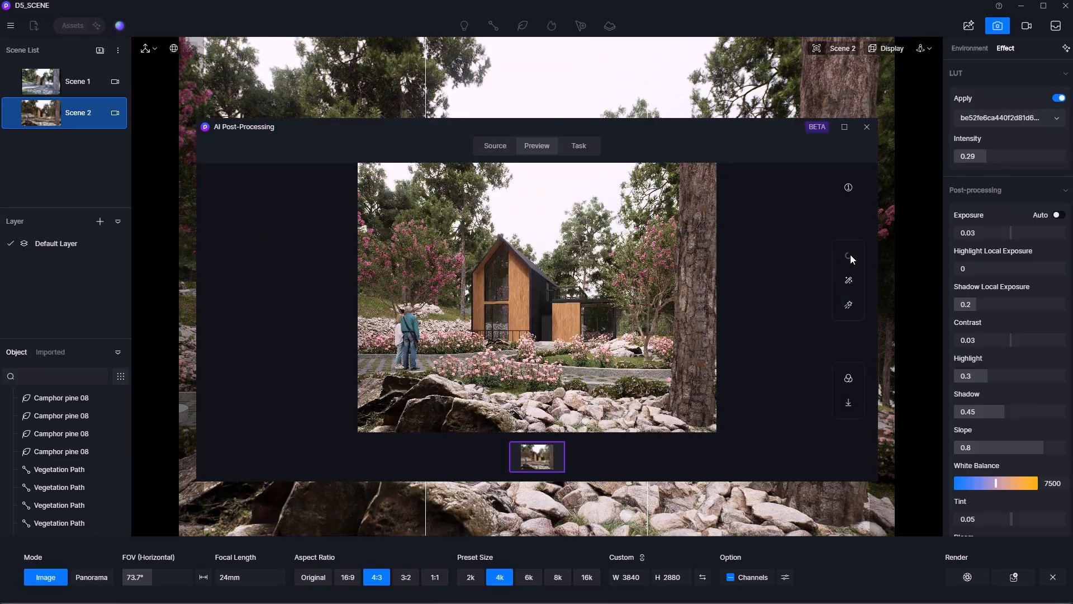
click(849, 256)
scroll(509, 354, up, 8)
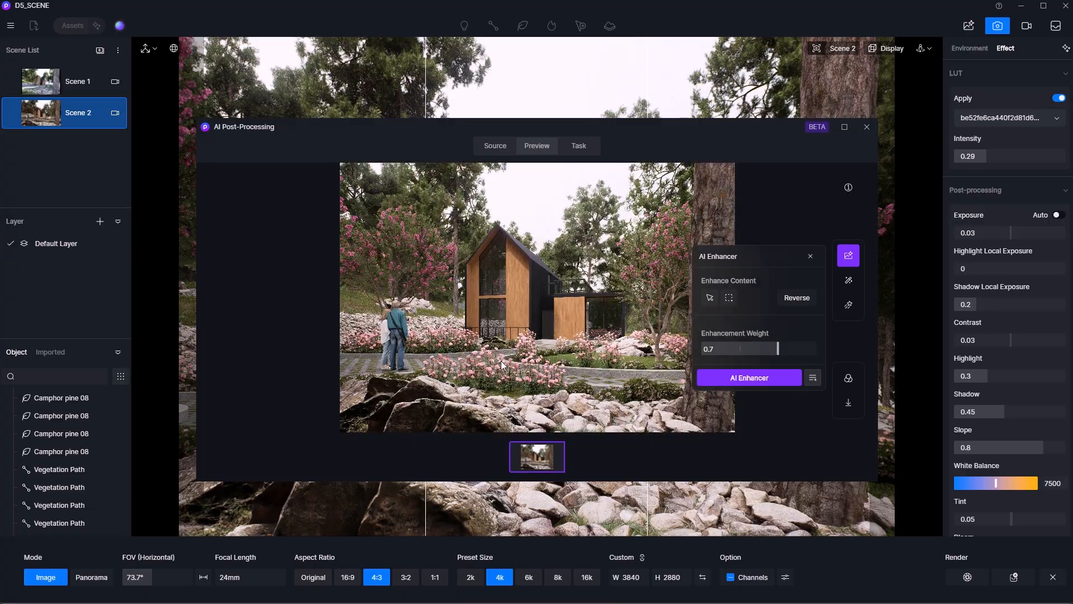
scroll(509, 355, down, 4)
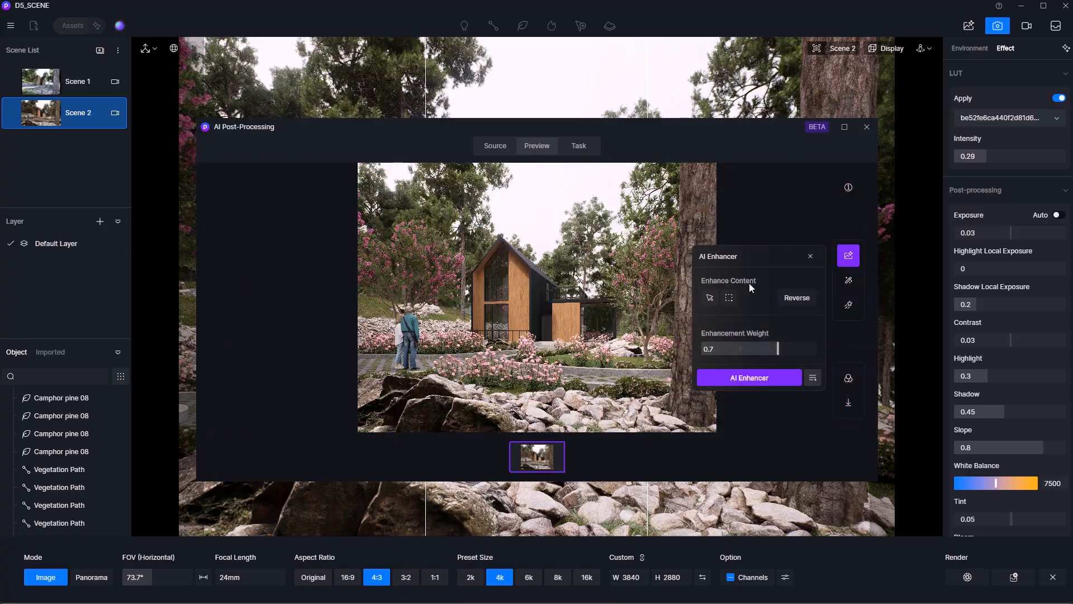